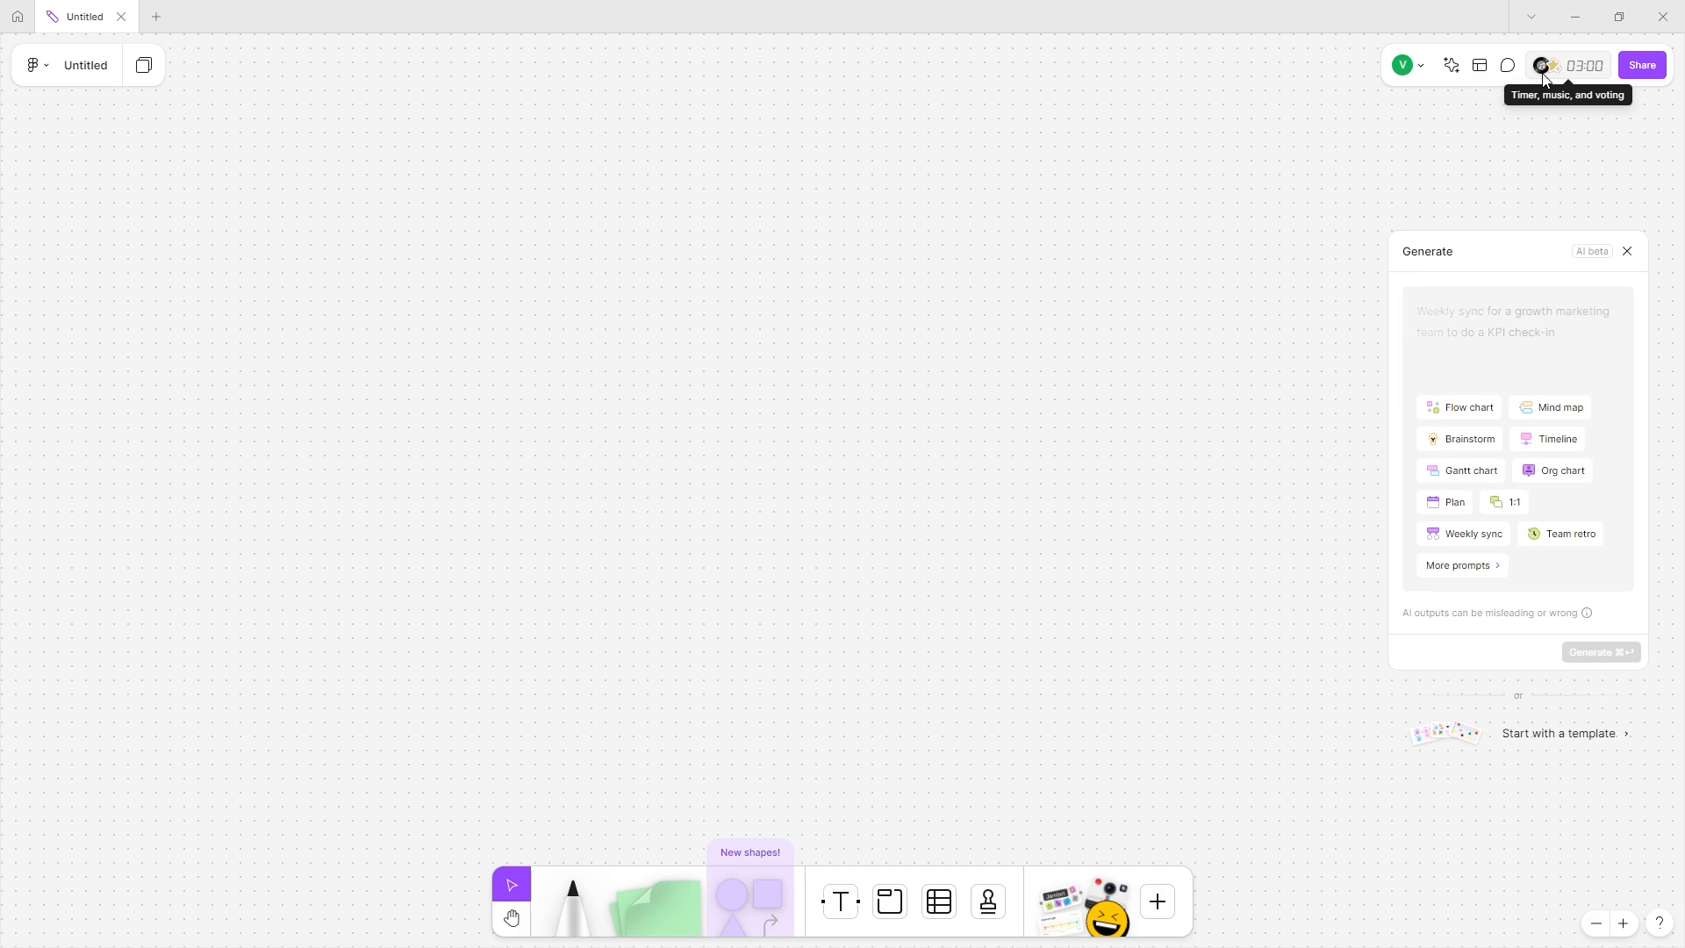
Open the timer, music and voting panel, lower the music volume and add two minutes.
{"action": "left_click", "coordinate": [1545, 78]}
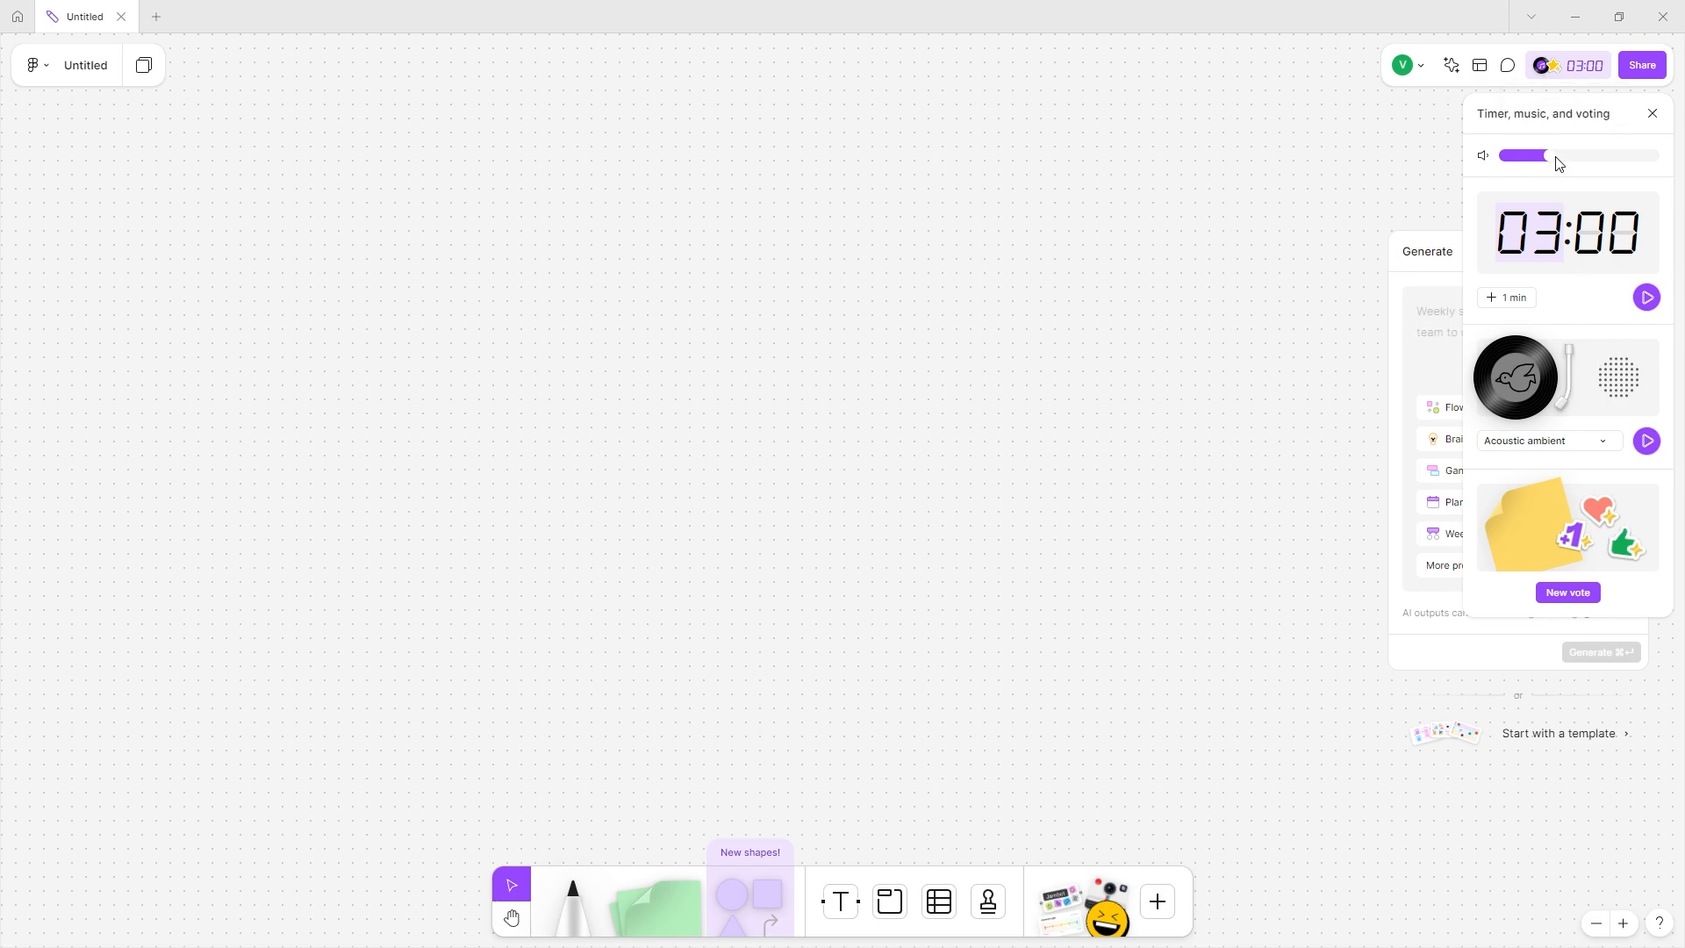
{"action": "mouse_move", "coordinate": [1550, 156]}
{"action": "left_mouse_down"}
{"action": "mouse_move", "coordinate": [1532, 156]}
{"action": "mouse_move", "coordinate": [1635, 171]}
{"action": "mouse_move", "coordinate": [1552, 166]}
{"action": "left_mouse_up"}
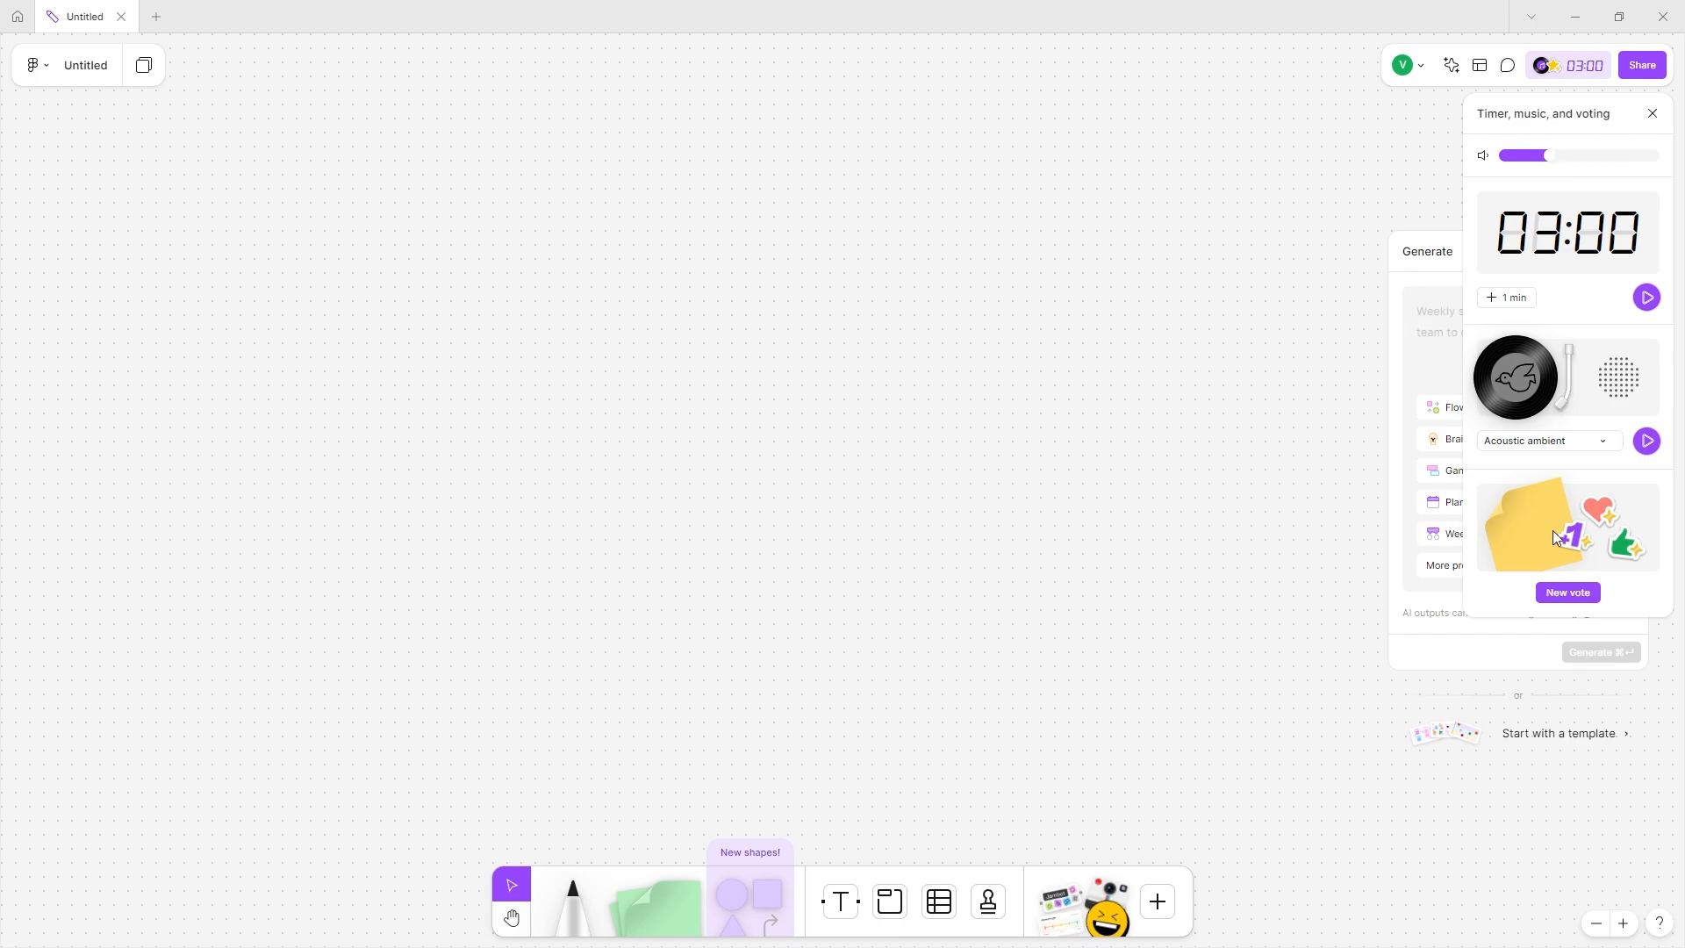
{"action": "left_click", "coordinate": [1504, 300]}
{"action": "left_click", "coordinate": [1506, 300]}
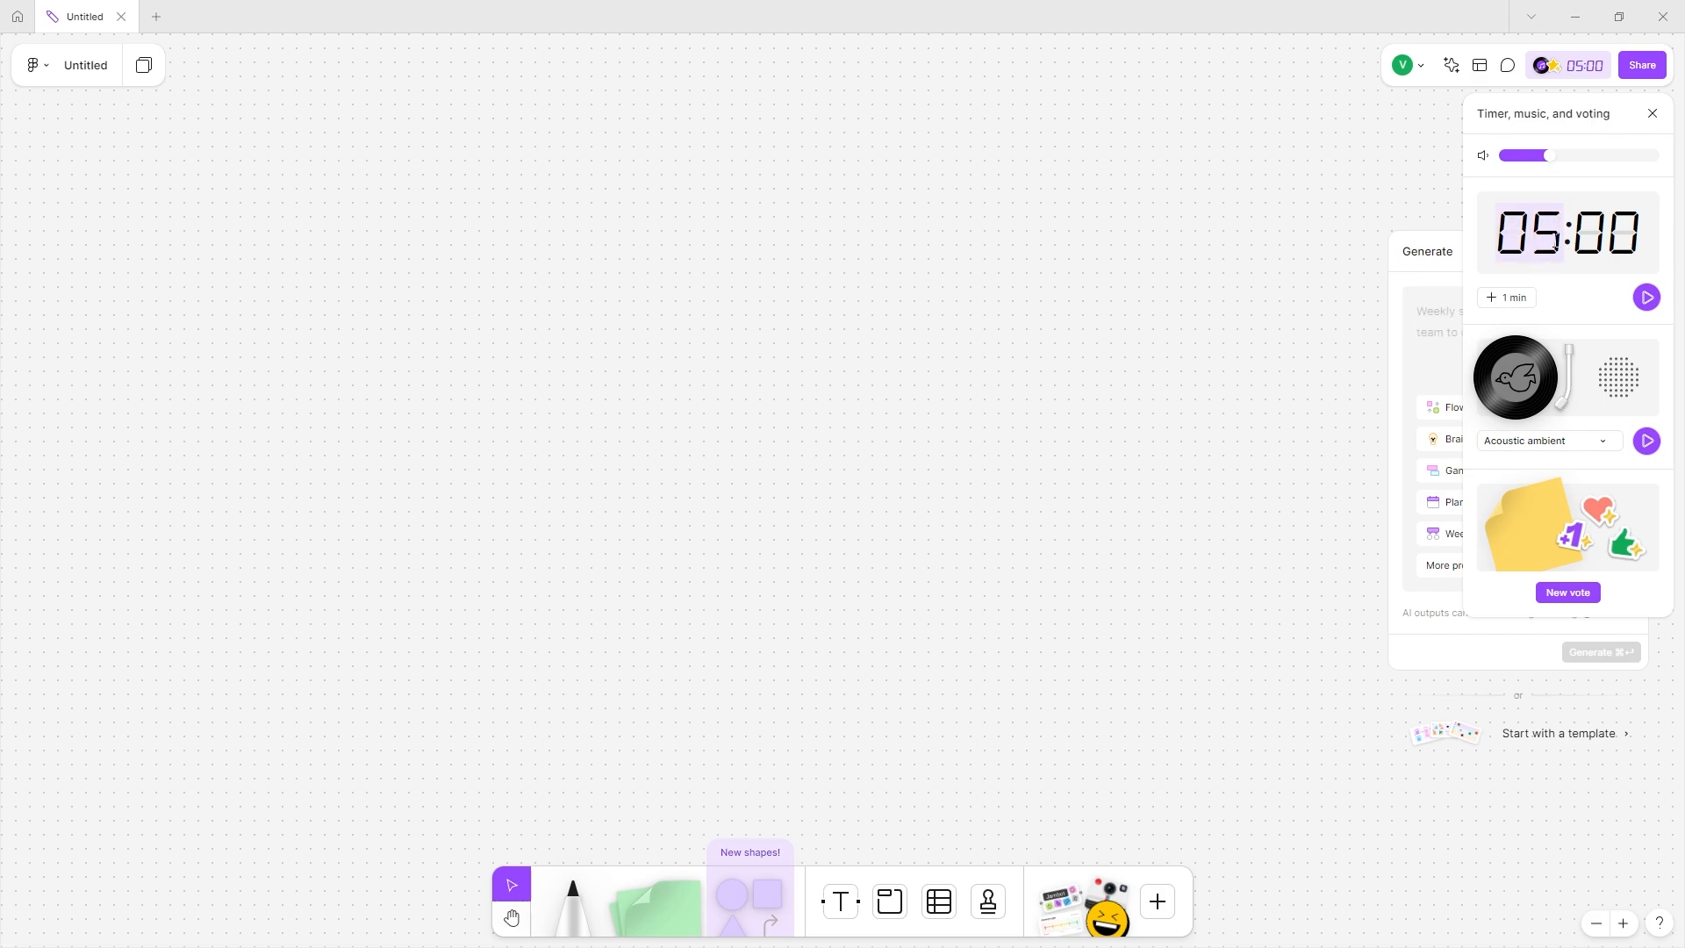
Set the timer to 13:24, start the countdown, then pause and end it.
{"action": "type", "text": "13:"}
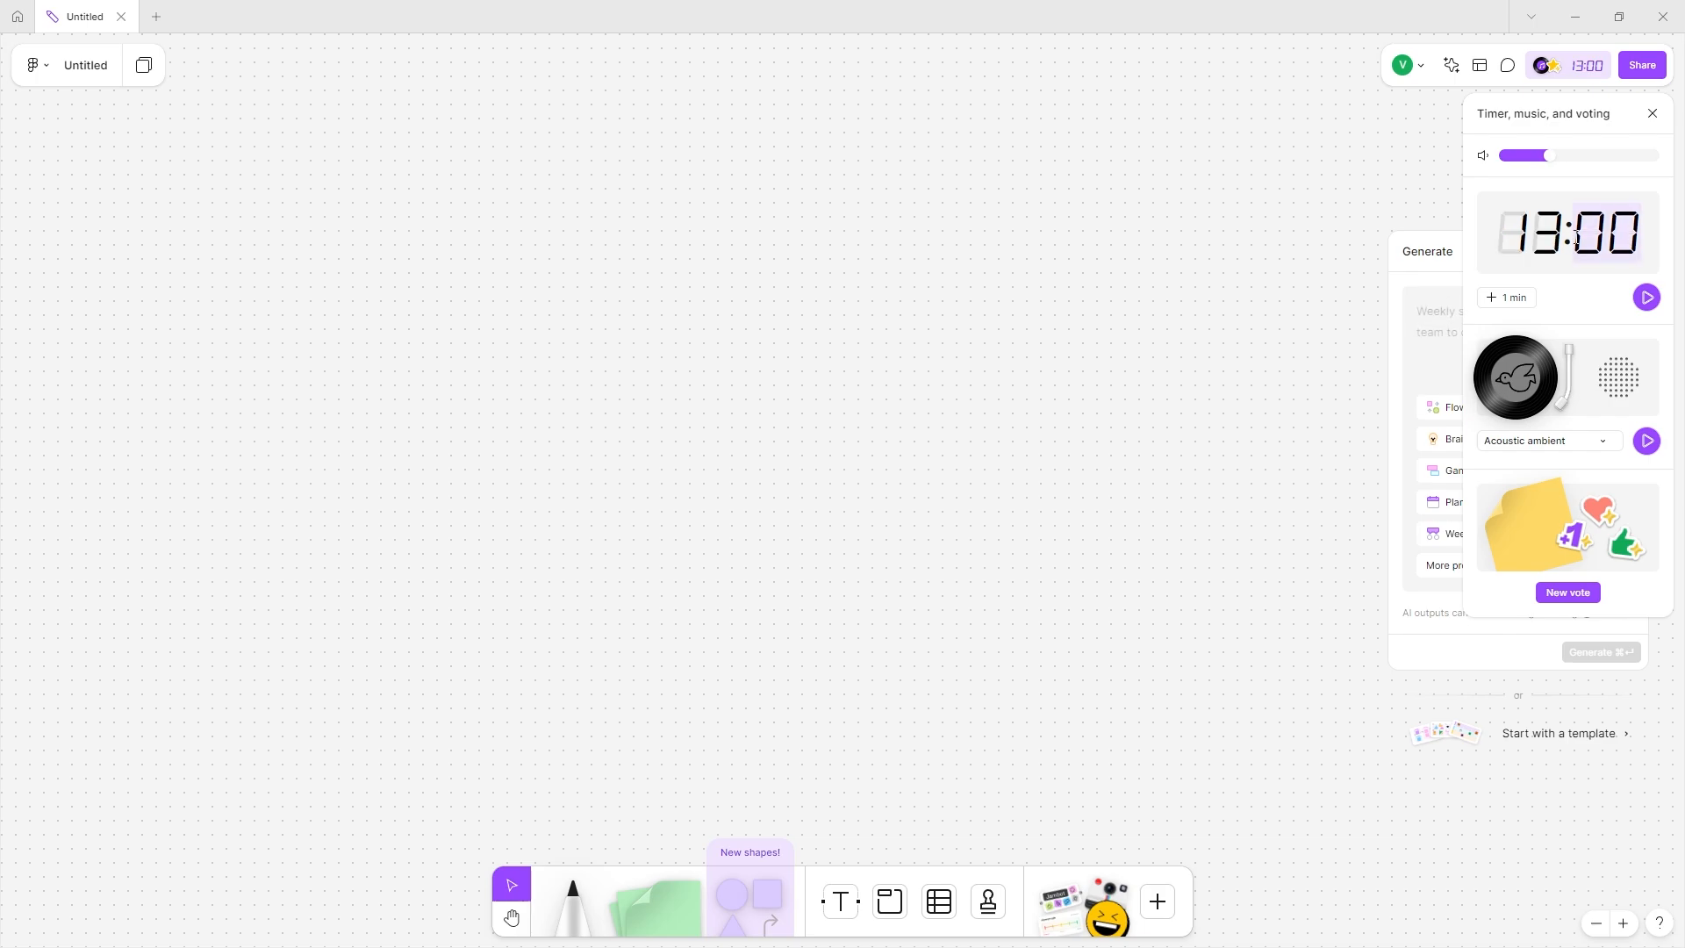
{"action": "type", "text": "24"}
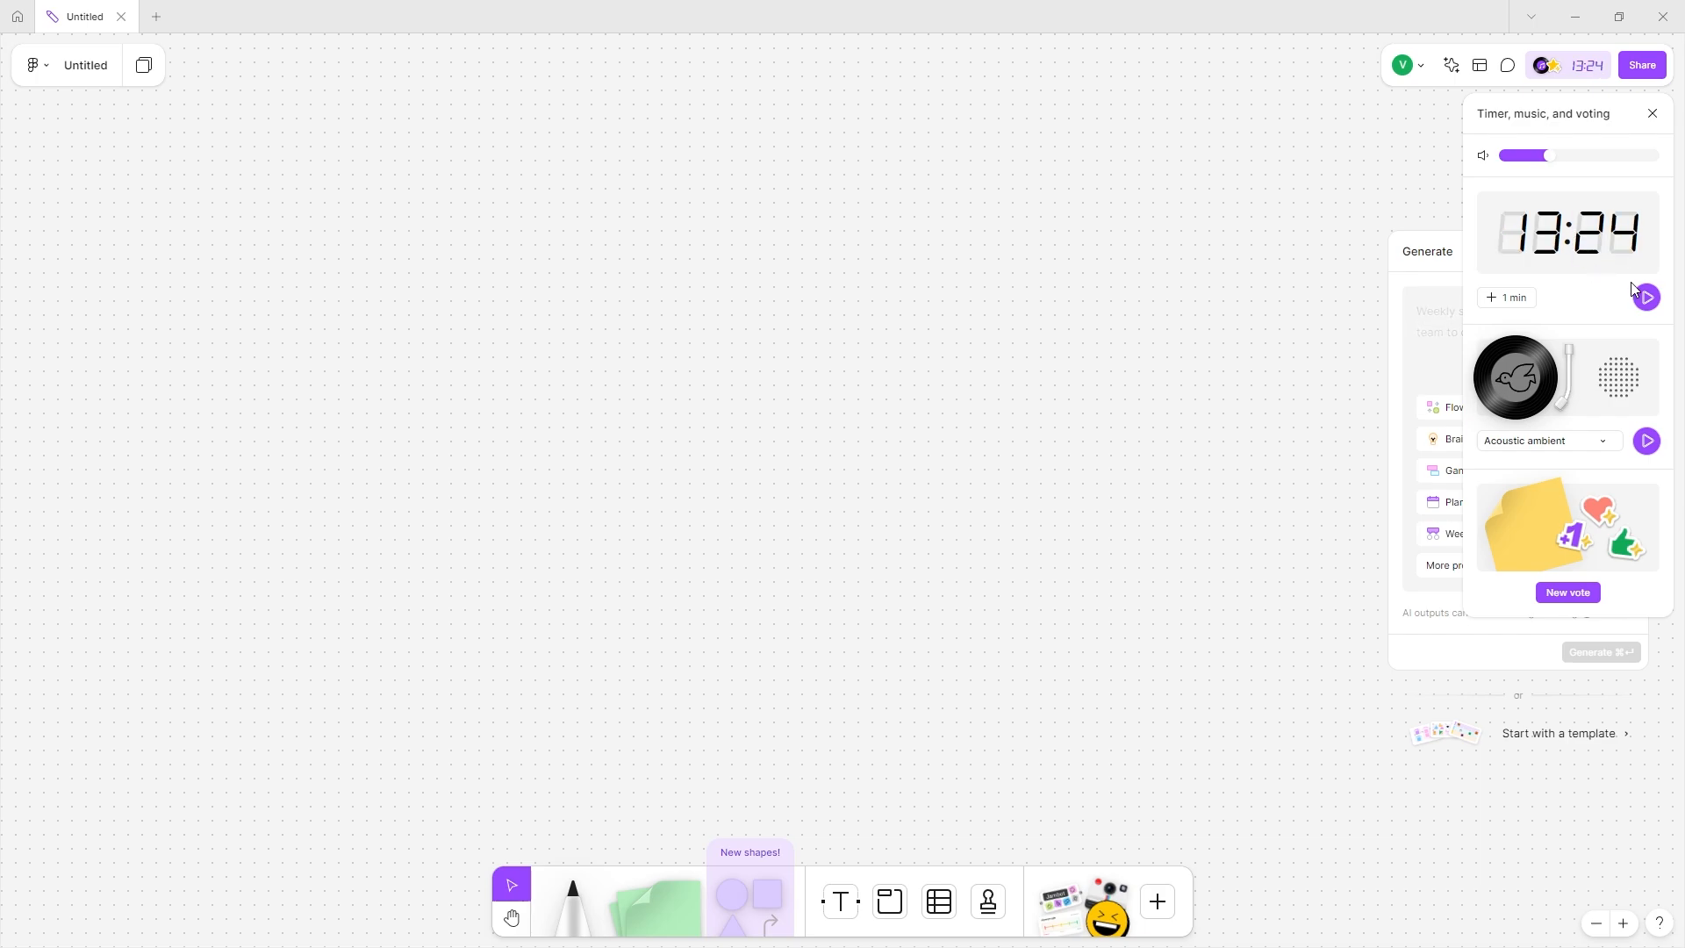
{"action": "left_click", "coordinate": [1647, 297]}
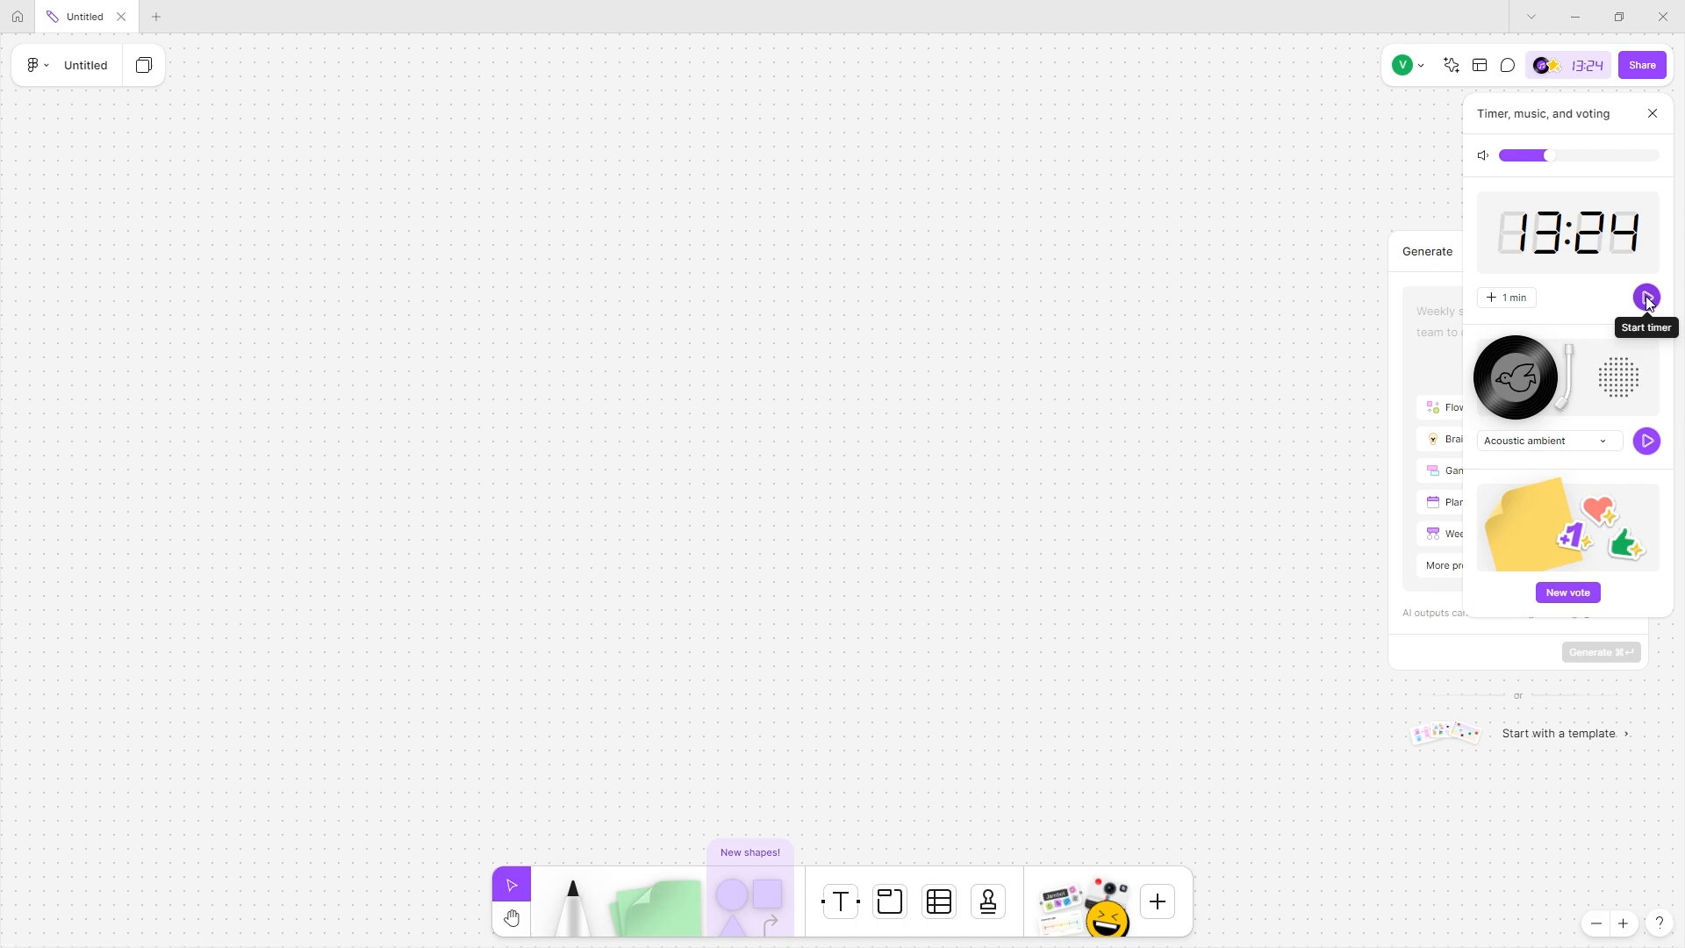
{"action": "left_click", "coordinate": [1647, 298]}
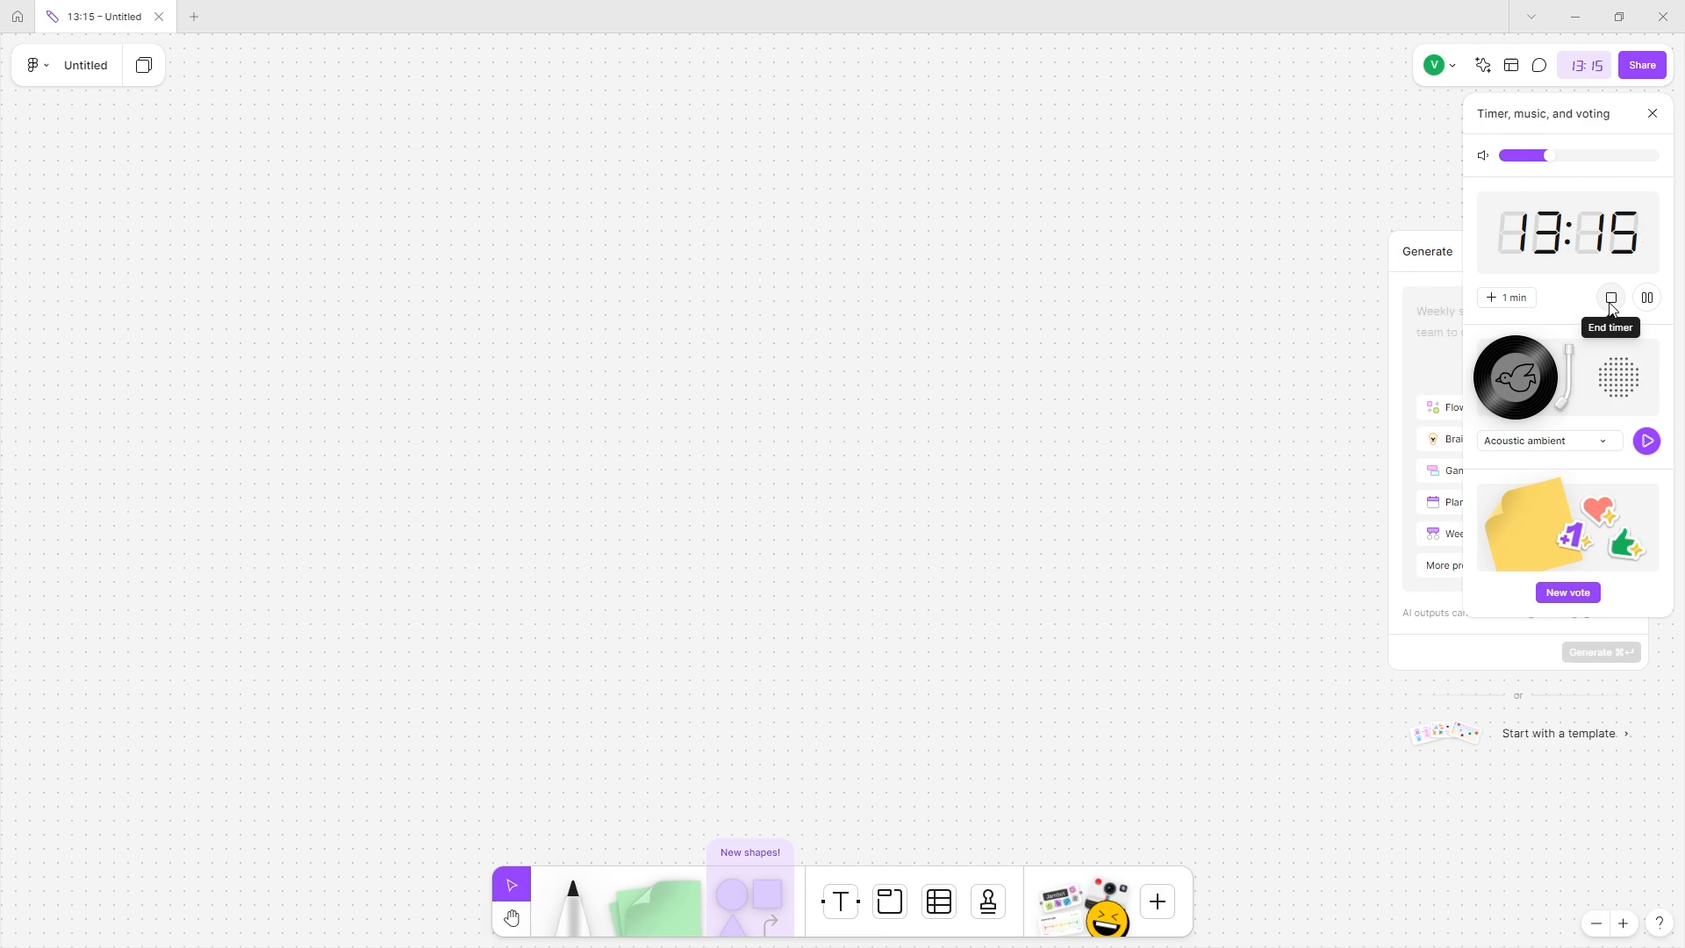
{"action": "left_click", "coordinate": [1648, 299]}
{"action": "left_click", "coordinate": [1611, 299]}
Keep Acoustic ambient as the background track and close the timer, music and voting panel.
{"action": "left_click", "coordinate": [1557, 446]}
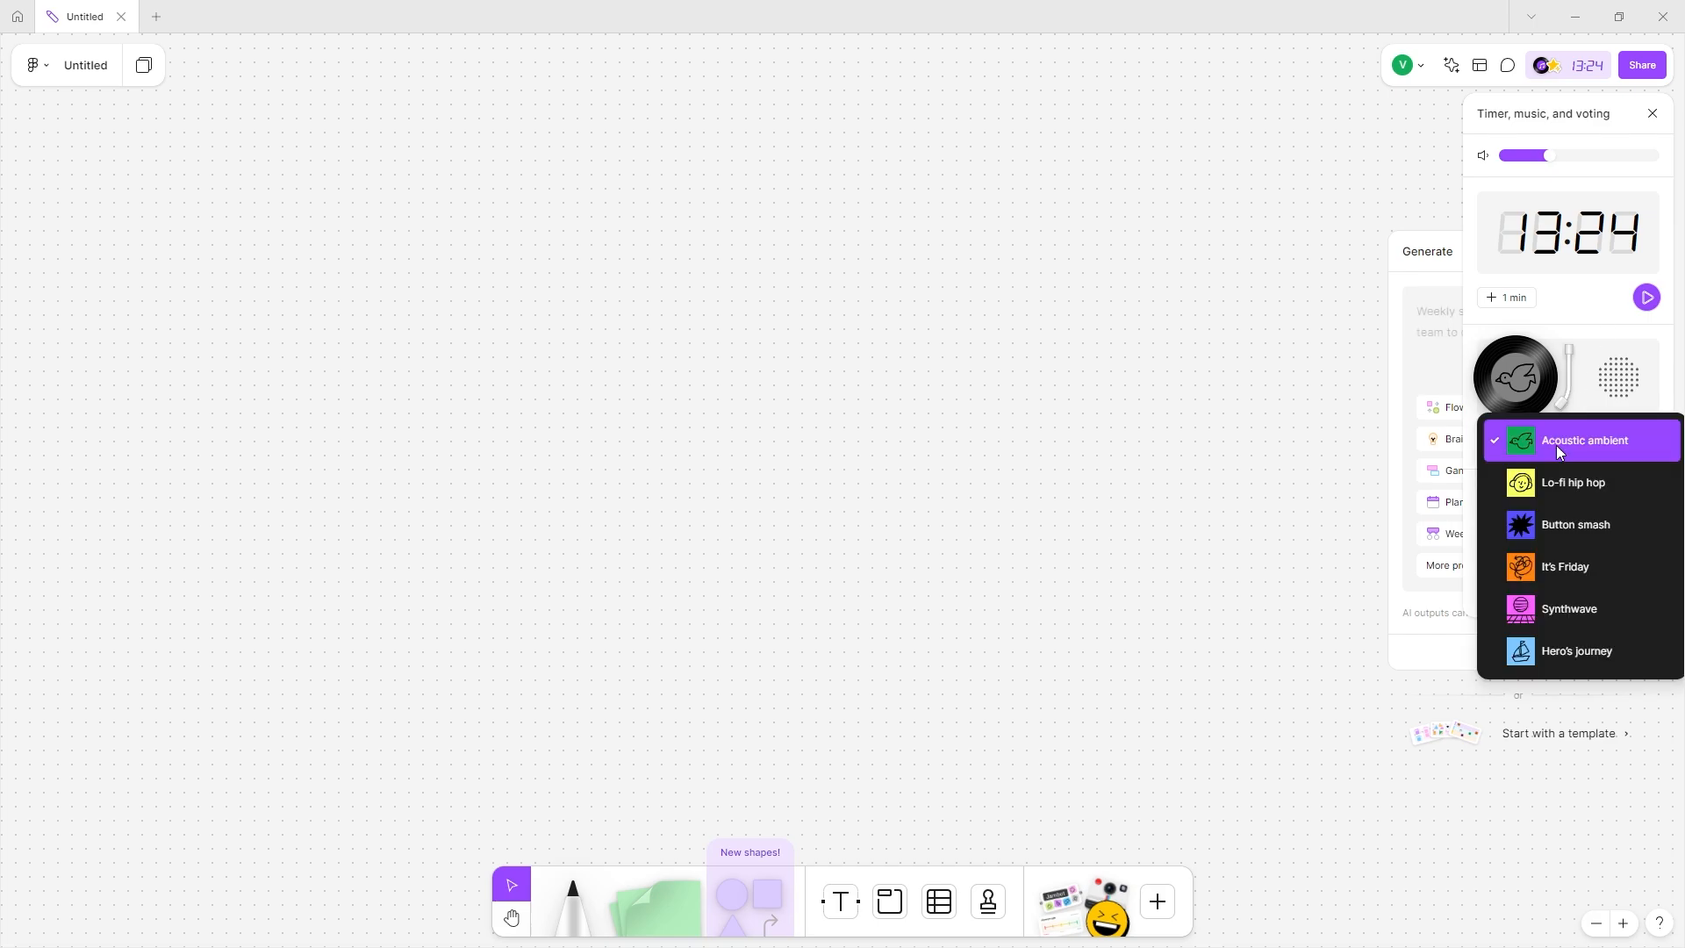
{"action": "left_click", "coordinate": [1667, 450]}
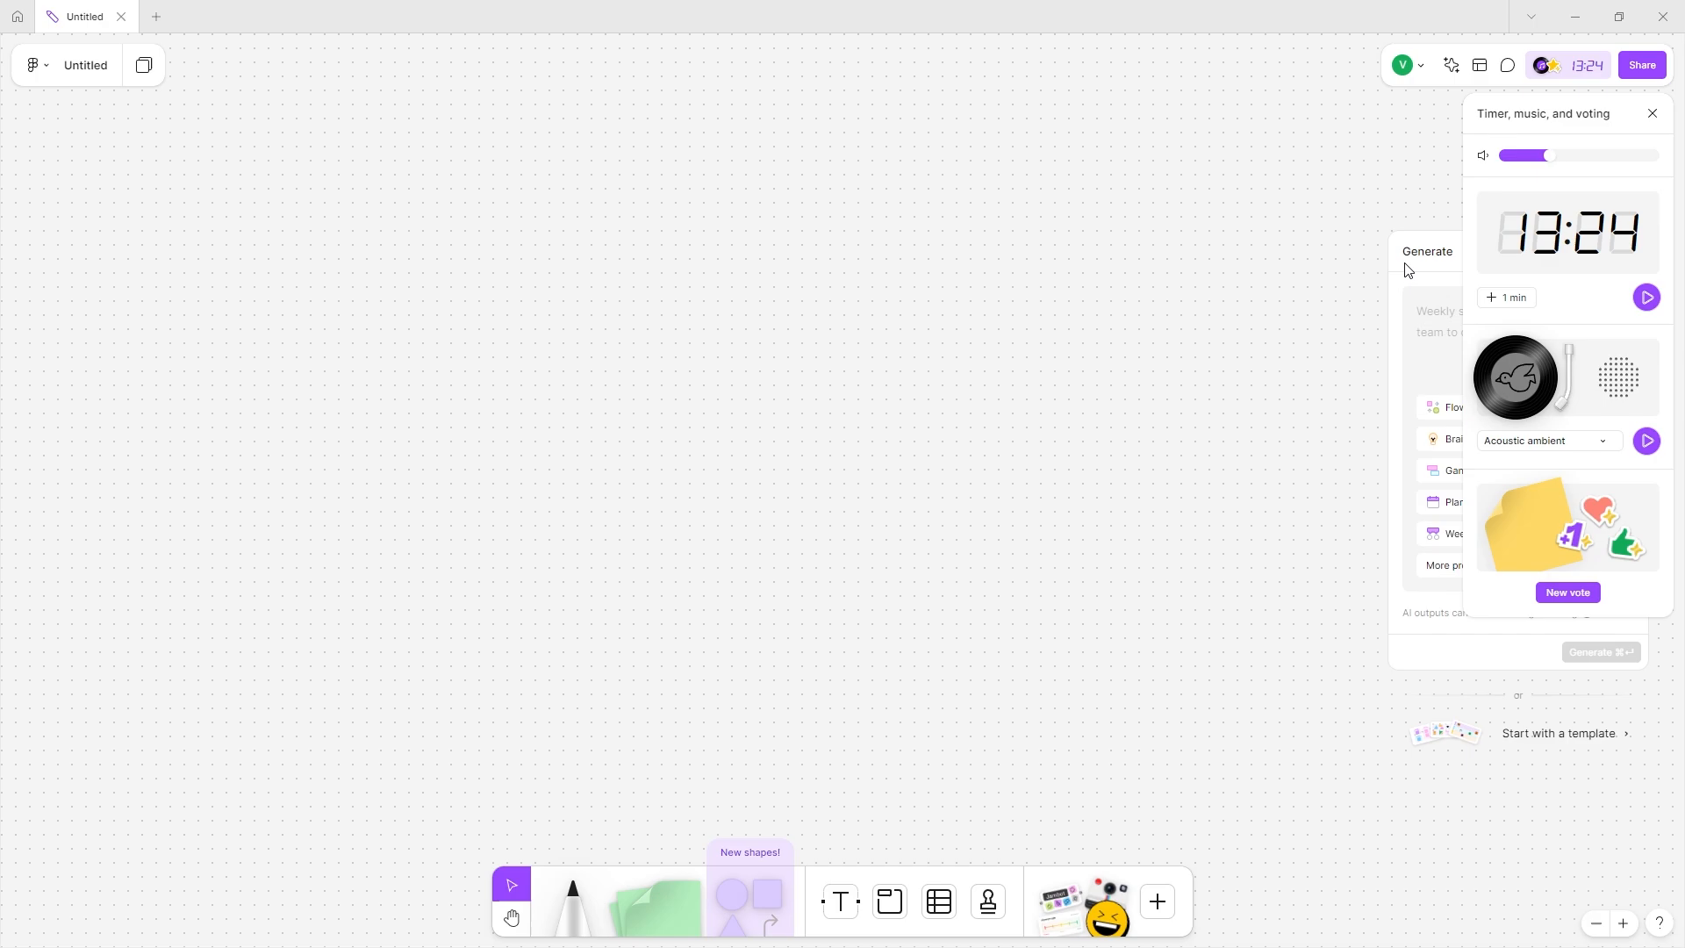
{"action": "left_click", "coordinate": [1652, 113]}
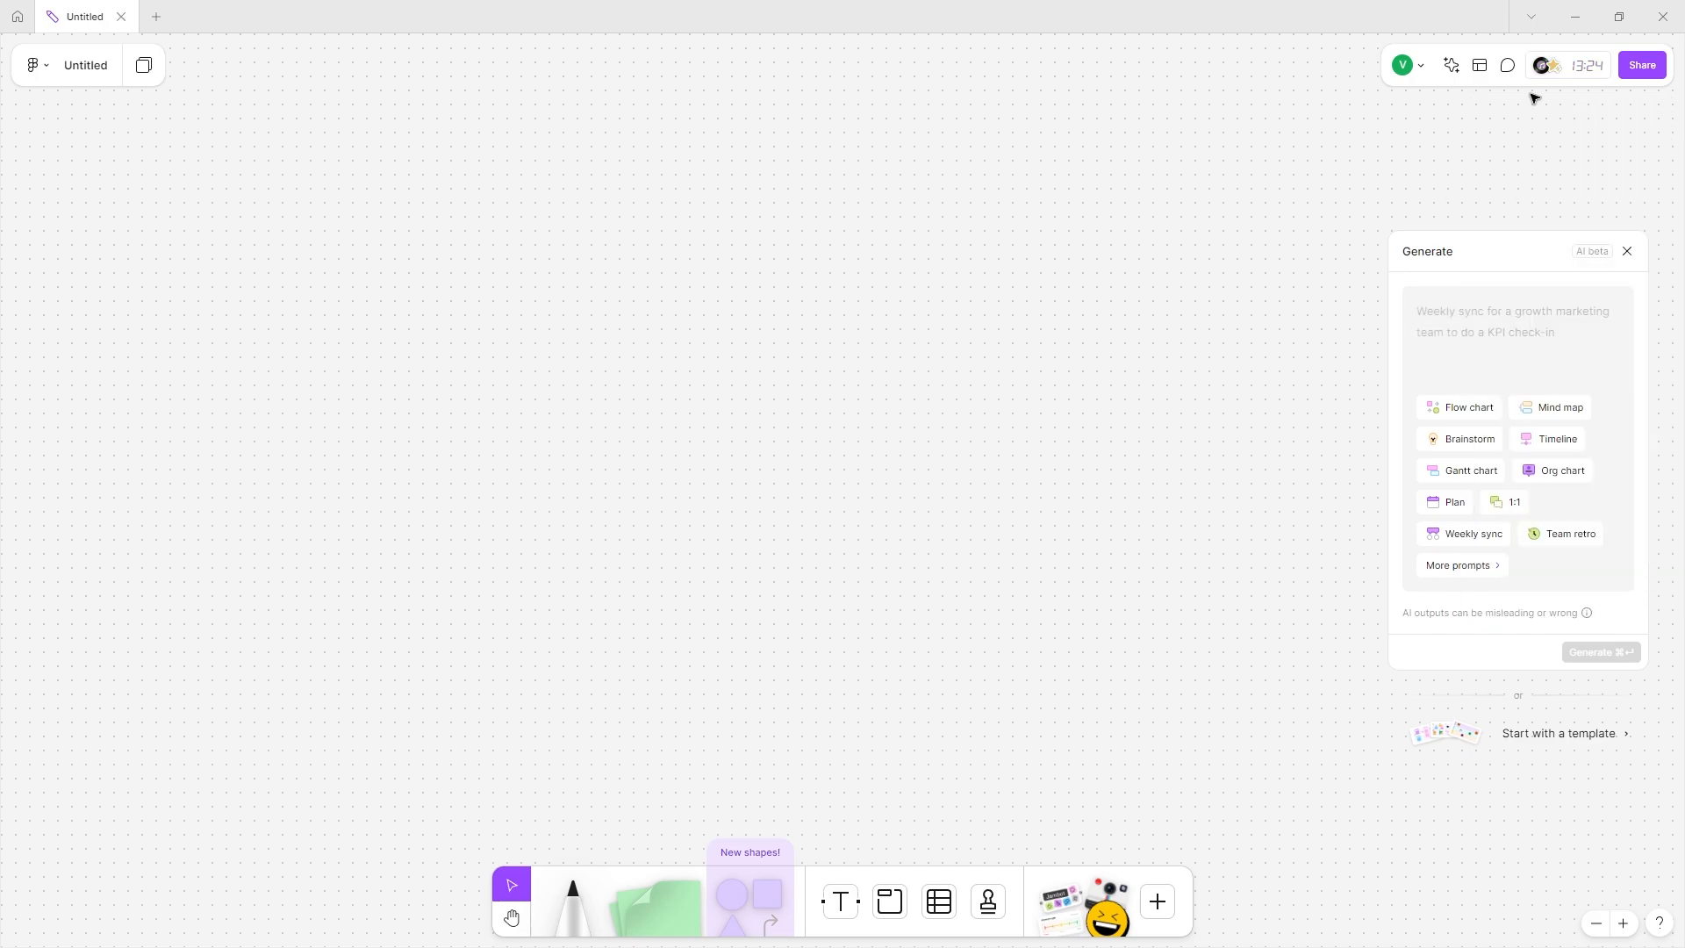
Write an AI prompt for a mind map on building a plant-variety website.
{"action": "left_click", "coordinate": [1451, 65]}
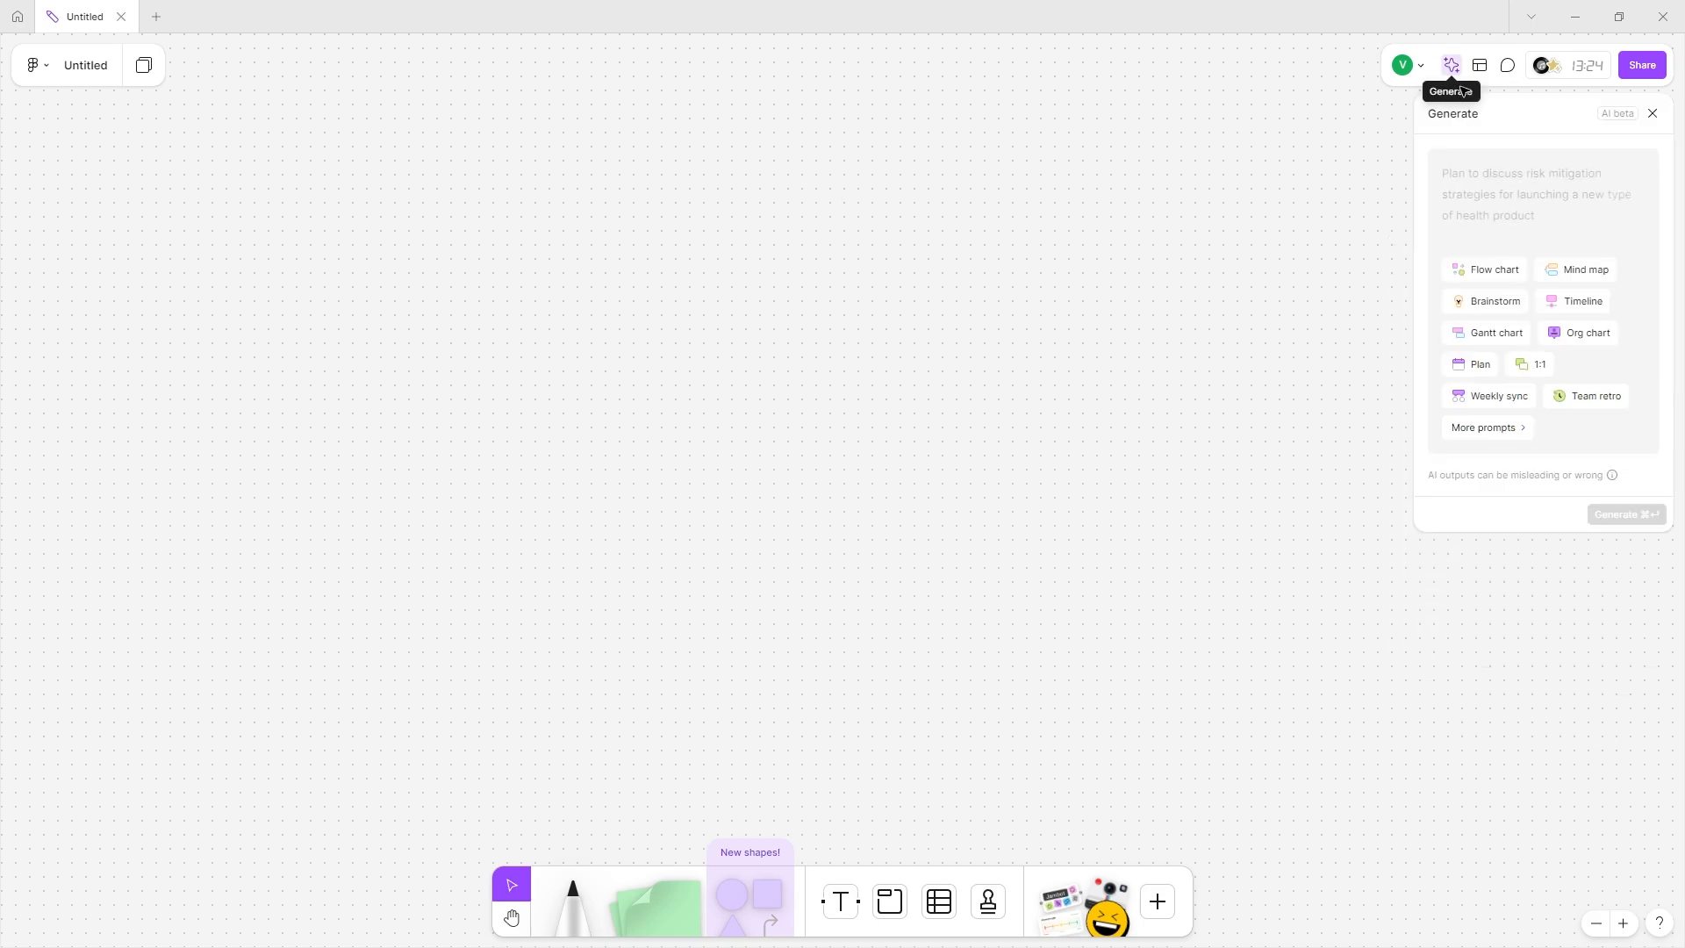
{"action": "left_click", "coordinate": [1582, 180]}
{"action": "type", "text": "mind map for the "}
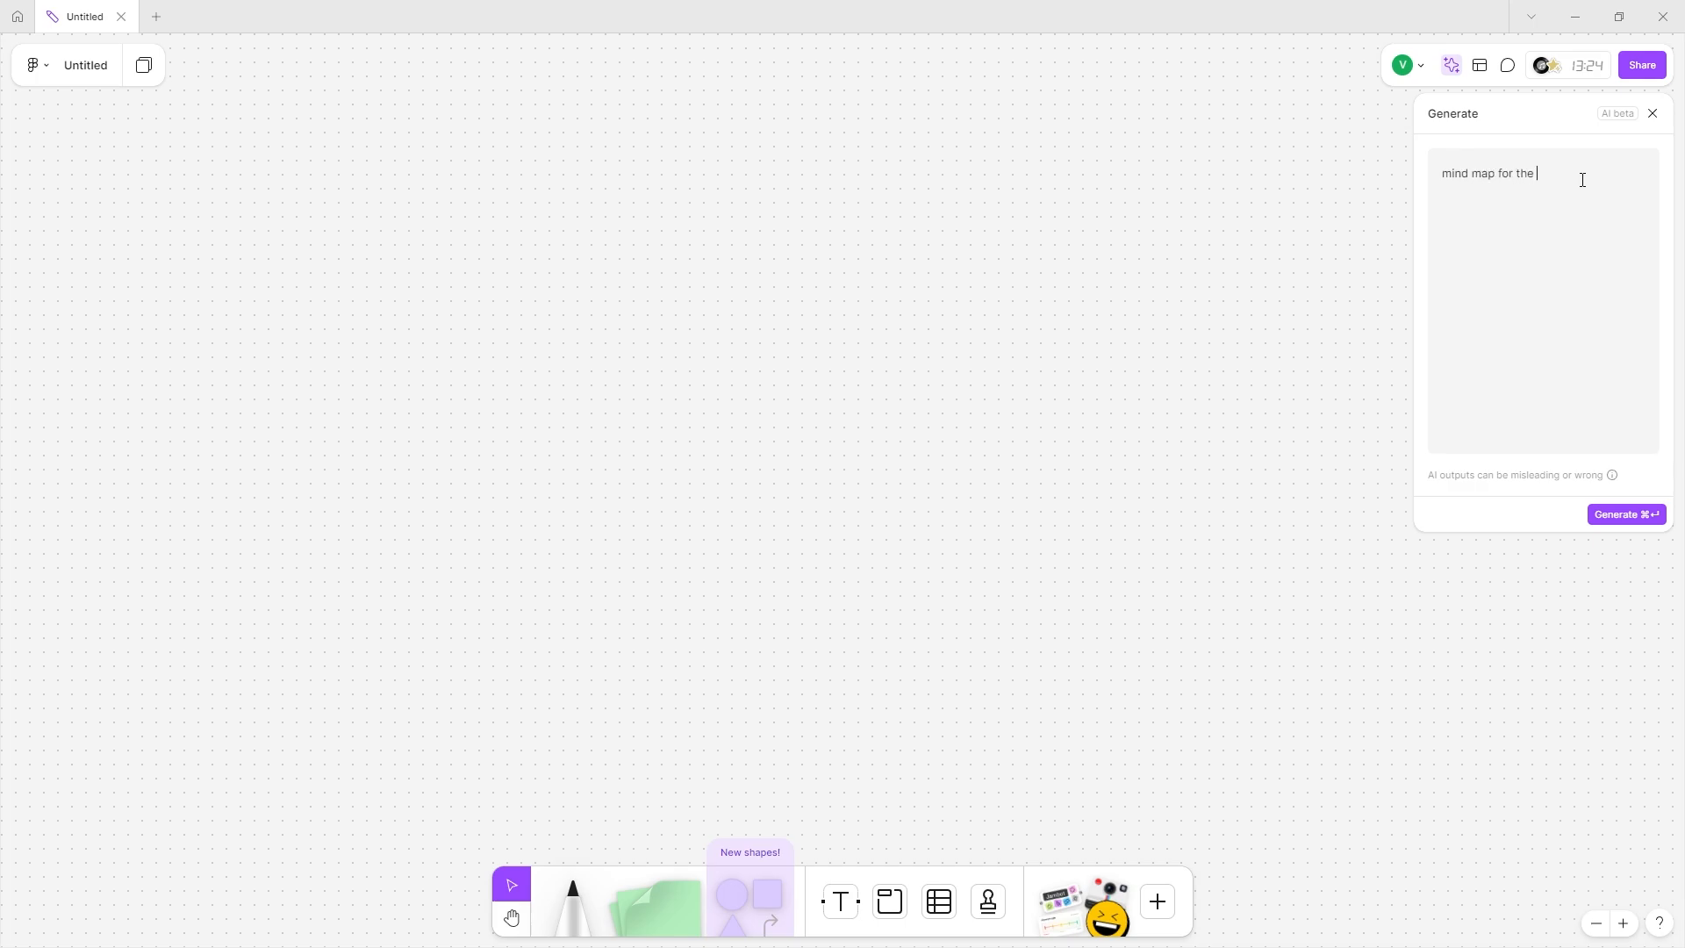
{"action": "type", "text": "difeeren"}
{"action": "type", "text": "t ways to build a website that shows a"}
{"action": "type", "text": "nd l"}
{"action": "type", "text": "llustrates the "}
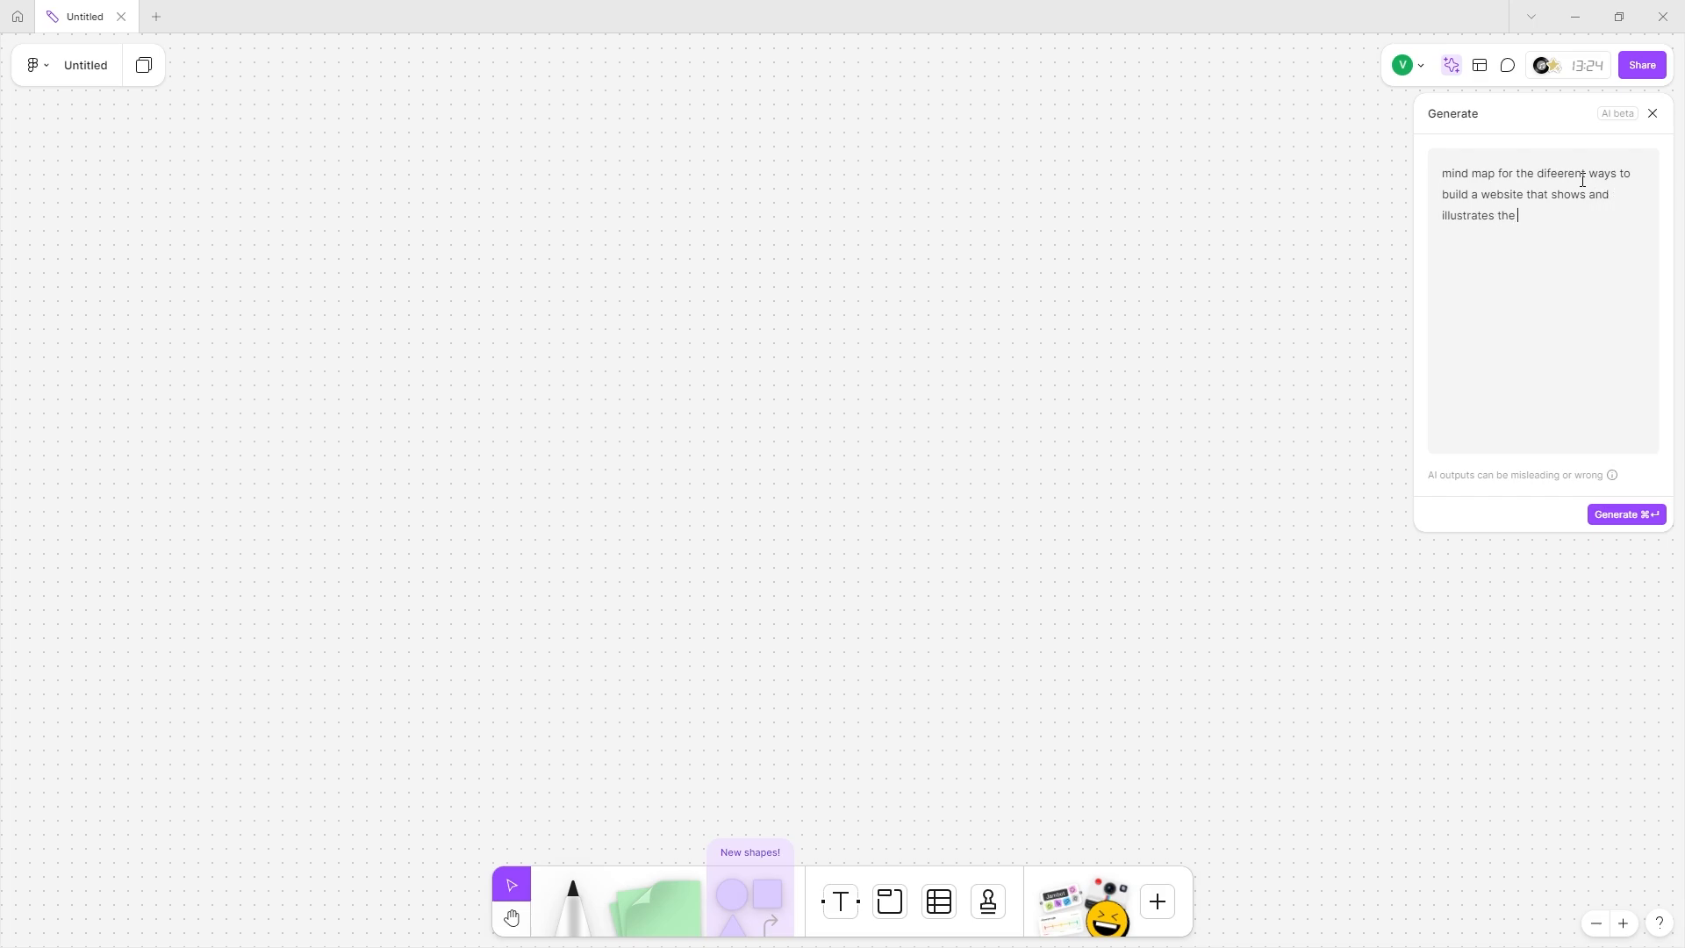
{"action": "type", "text": "different plant varieties and lets user sort and "}
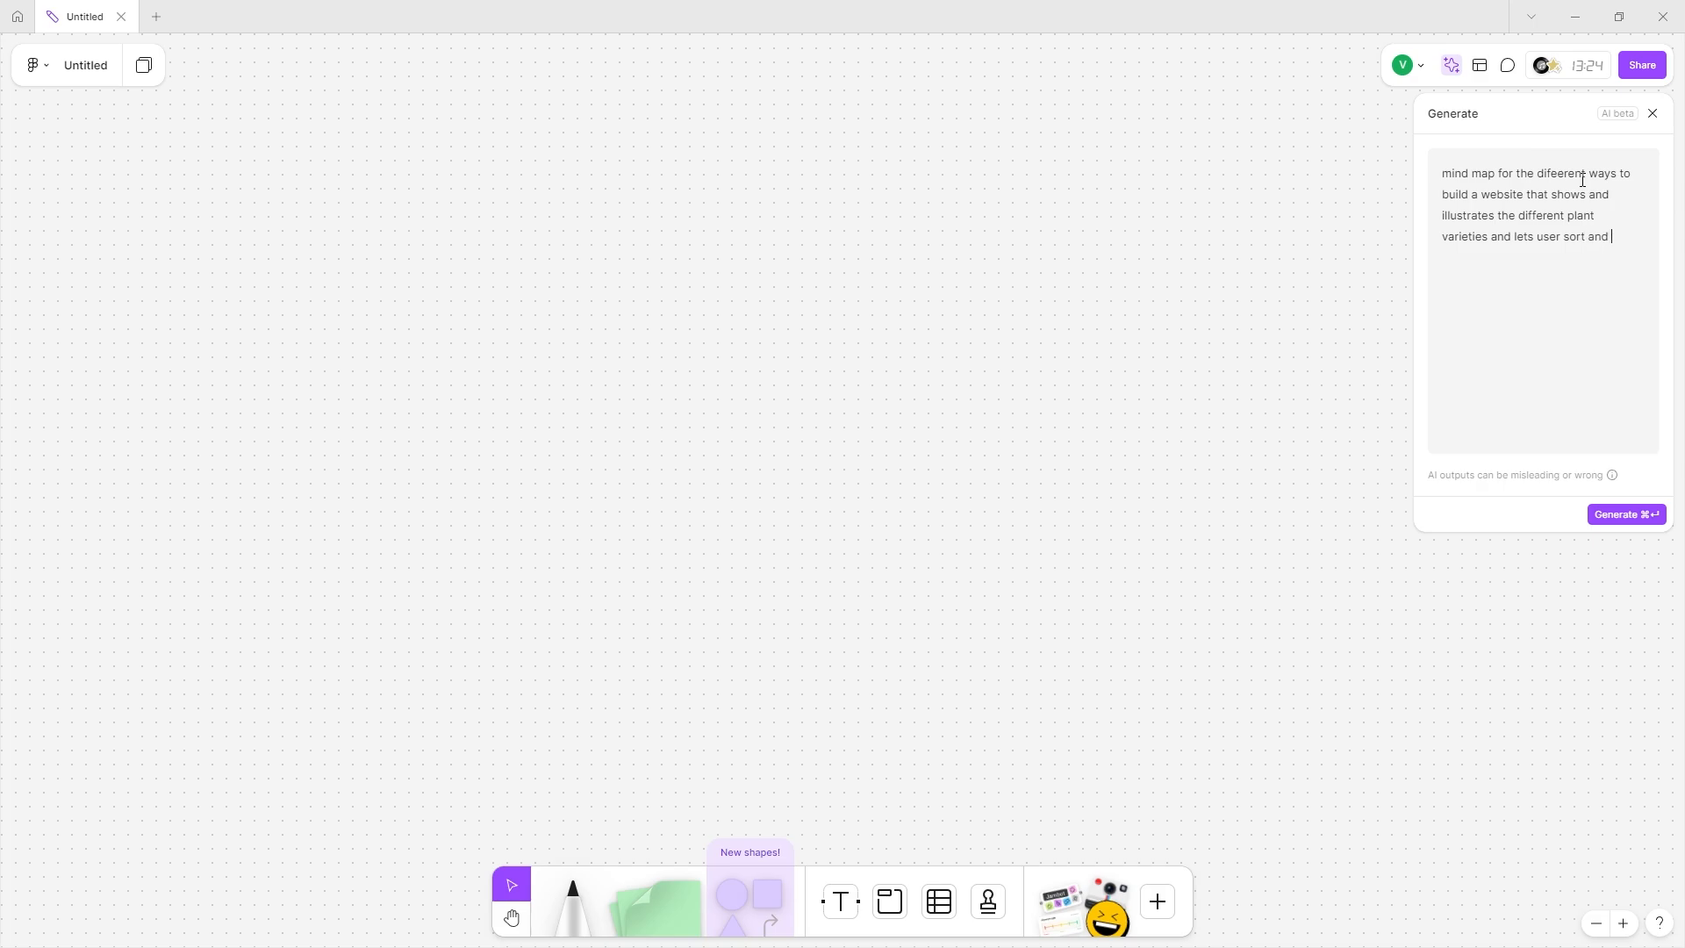
{"action": "type", "text": "search to find their perfect plant for their hoome gar"}
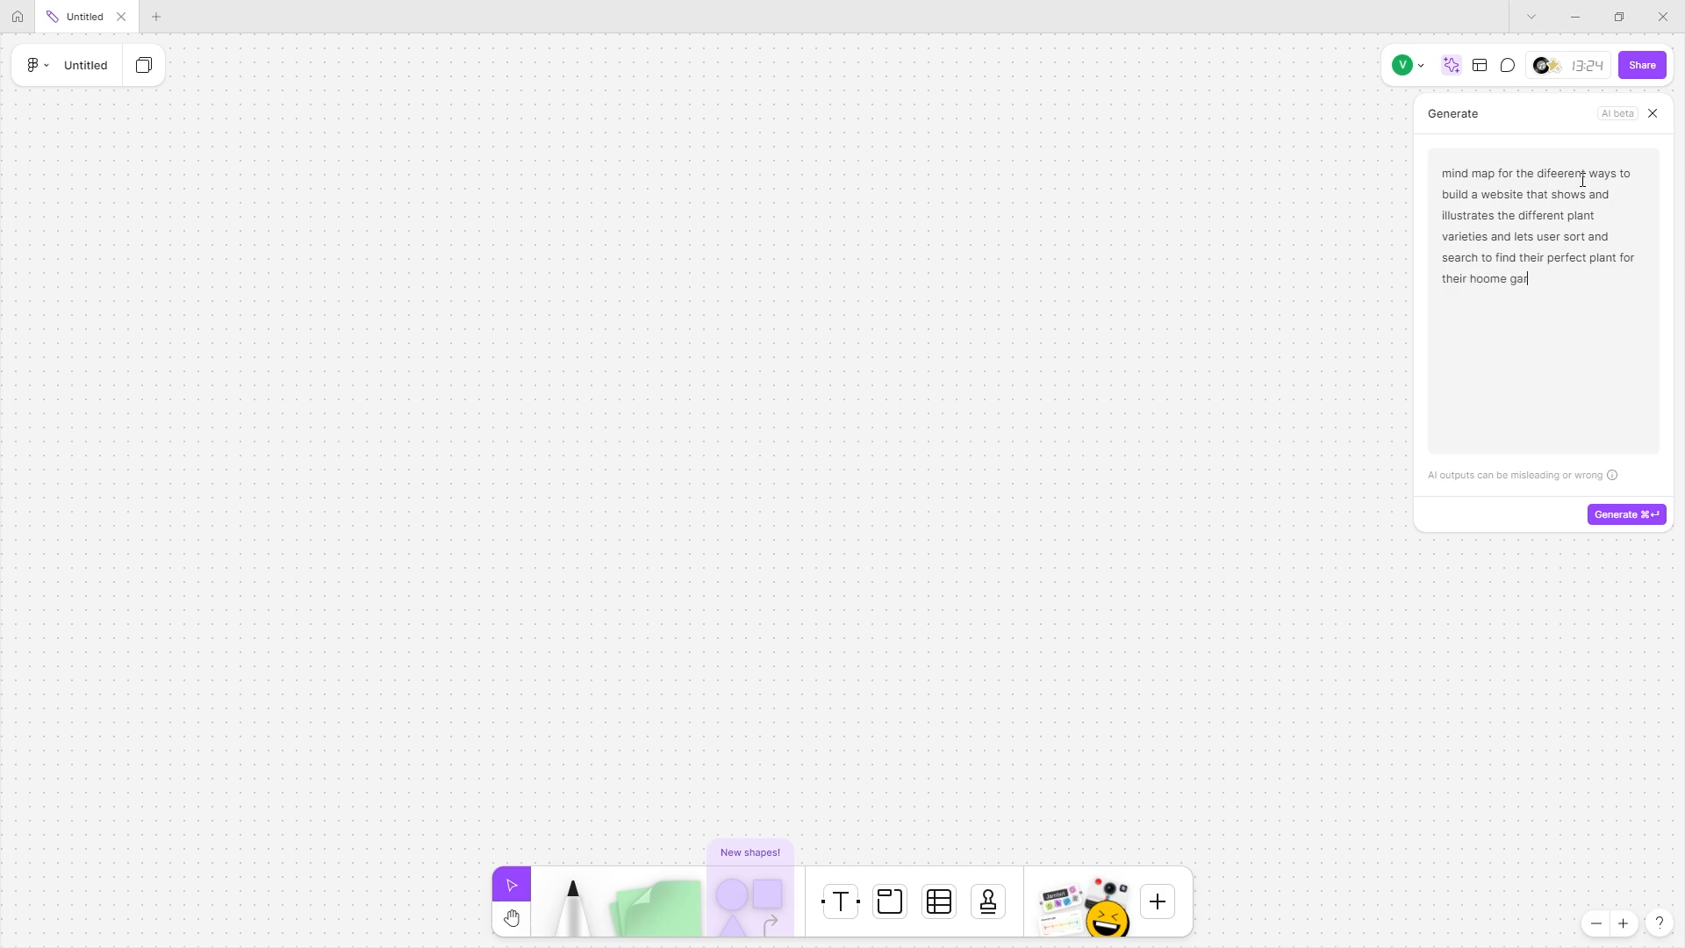
{"action": "type", "text": "dens"}
Fix the prompt's typos, including 'hoome' to 'home', and generate the mind map.
{"action": "left_click", "coordinate": [1571, 169]}
{"action": "key", "text": "BackSpace"}
{"action": "key", "text": "BackSpace"}
{"action": "type", "text": "r"}
{"action": "left_click", "coordinate": [1550, 172]}
{"action": "type", "text": "f"}
{"action": "left_click", "coordinate": [1581, 278]}
{"action": "left_click", "coordinate": [1491, 279]}
{"action": "key", "text": "BackSpace"}
{"action": "left_click", "coordinate": [1607, 513]}
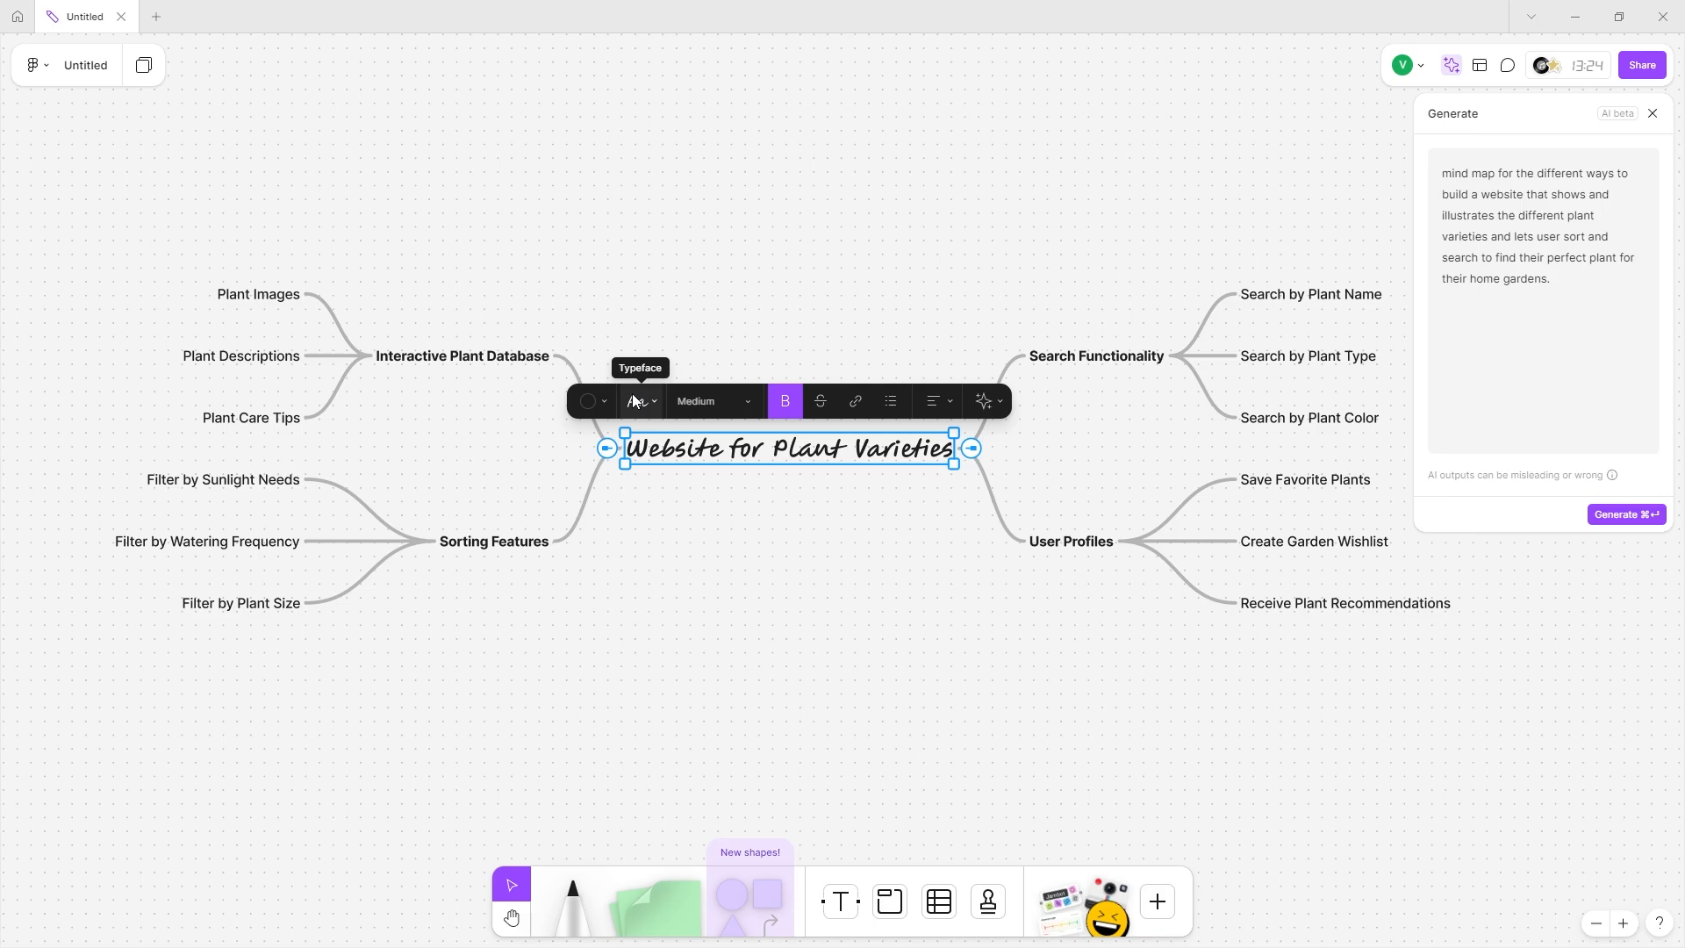
Try the Simple, Technical and Scribbled typefaces on the title, settling on Bookish.
{"action": "left_click", "coordinate": [633, 401]}
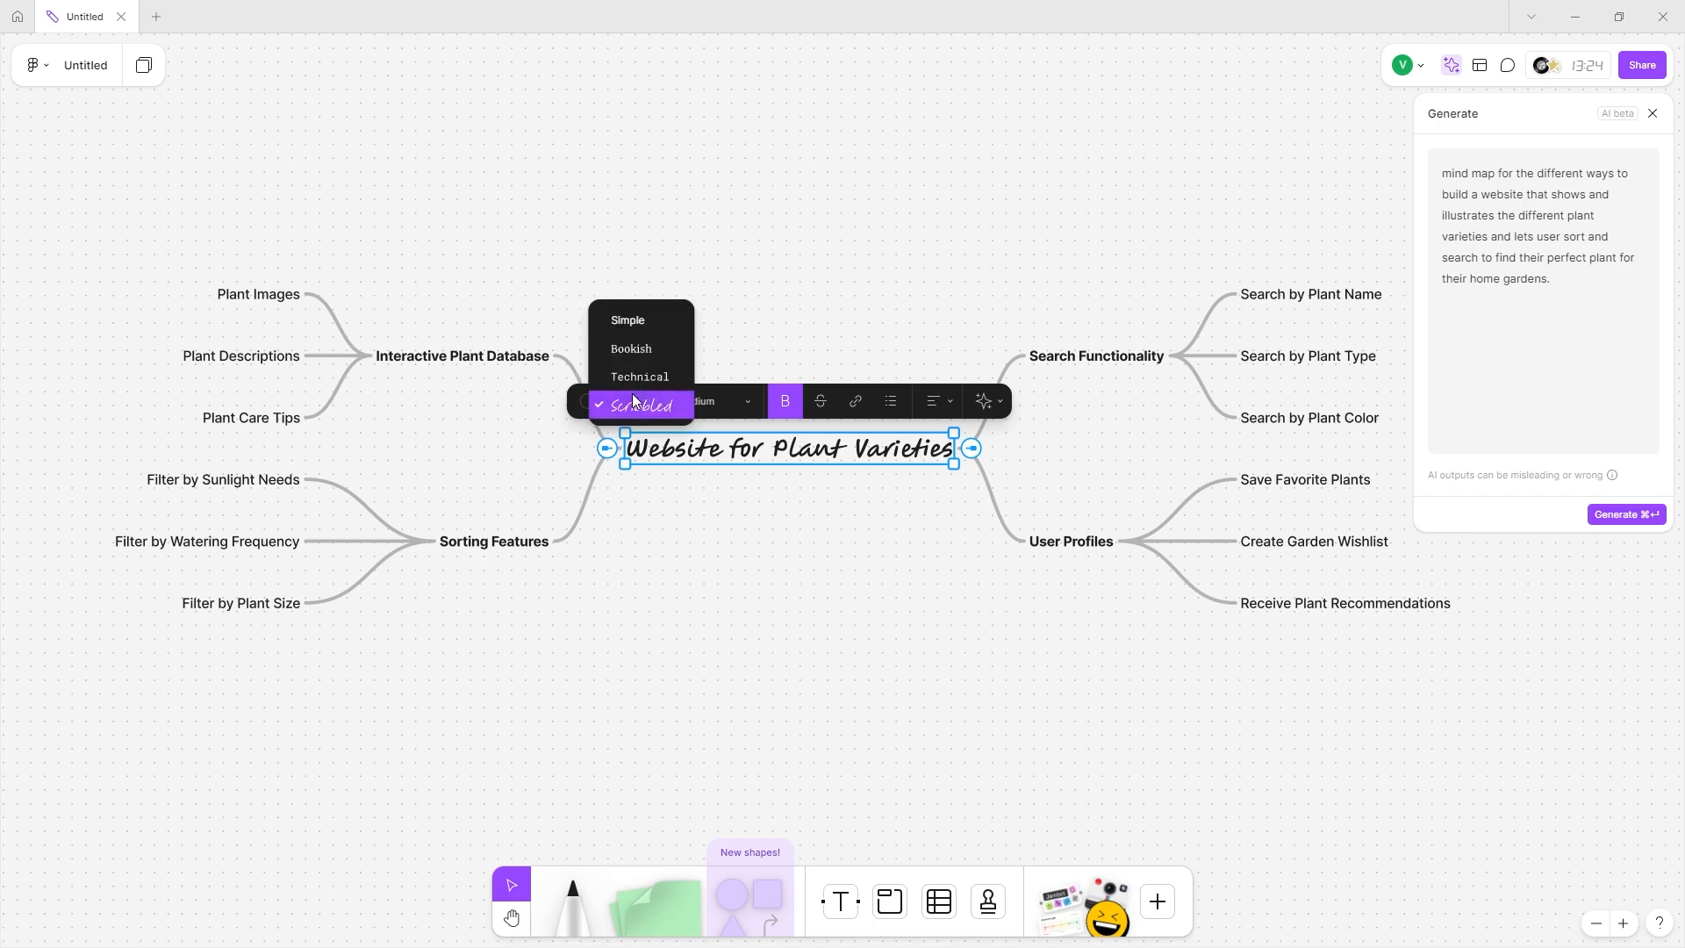
{"action": "left_click", "coordinate": [641, 319]}
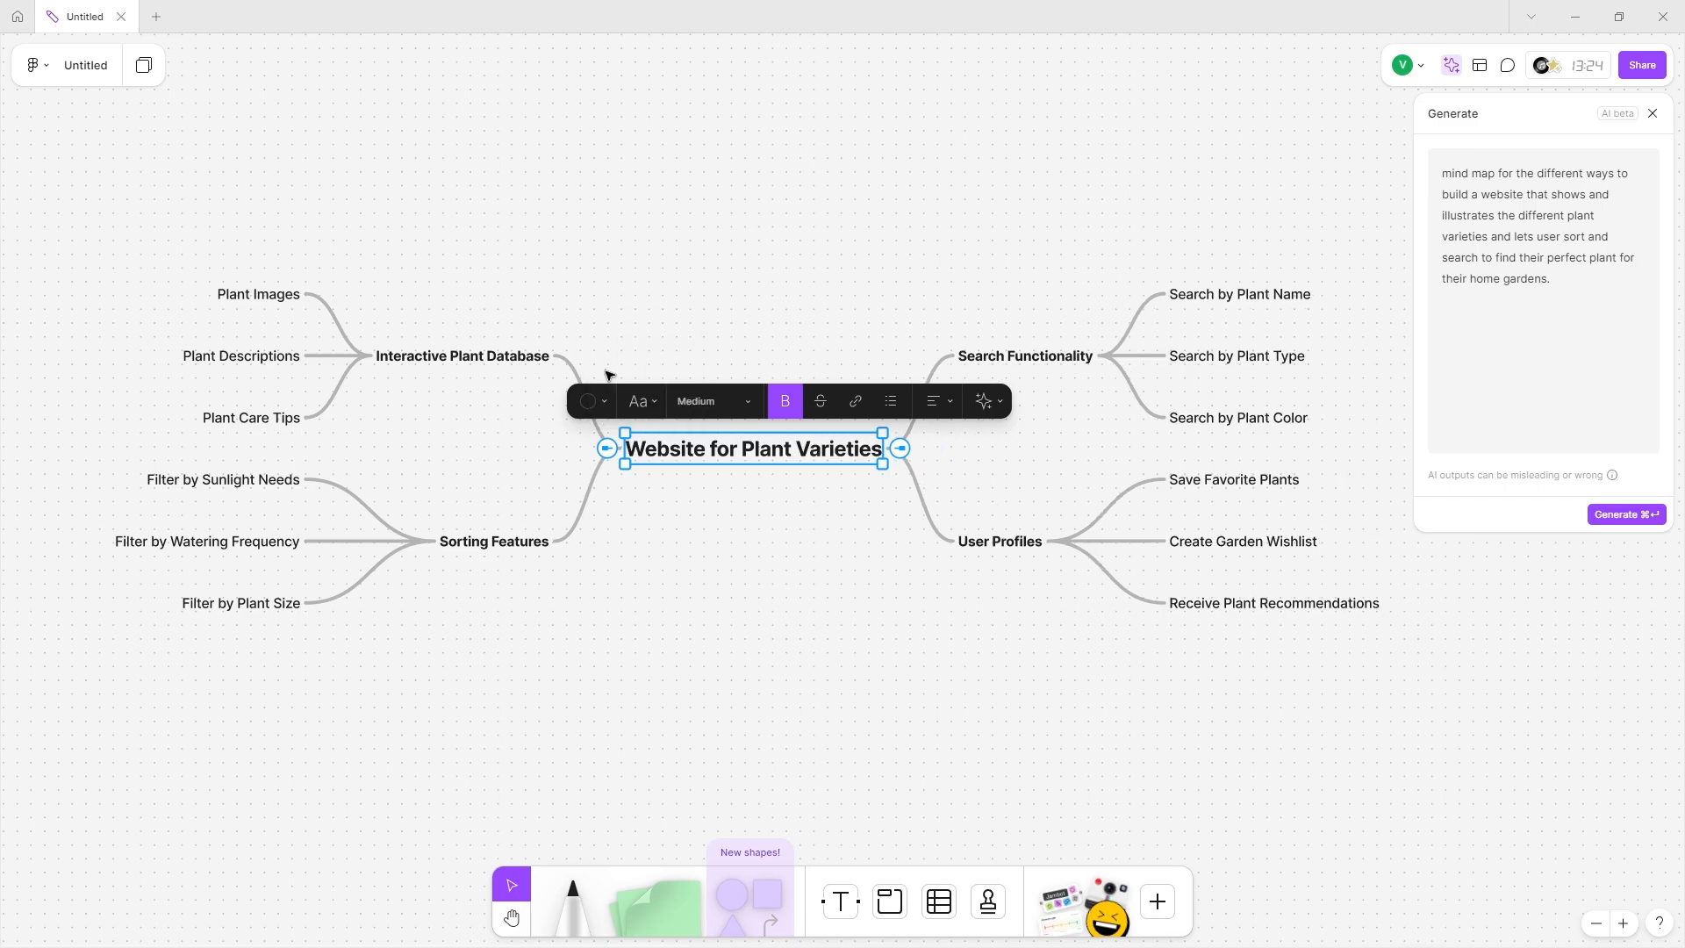
{"action": "left_click", "coordinate": [640, 399]}
{"action": "left_click", "coordinate": [641, 434]}
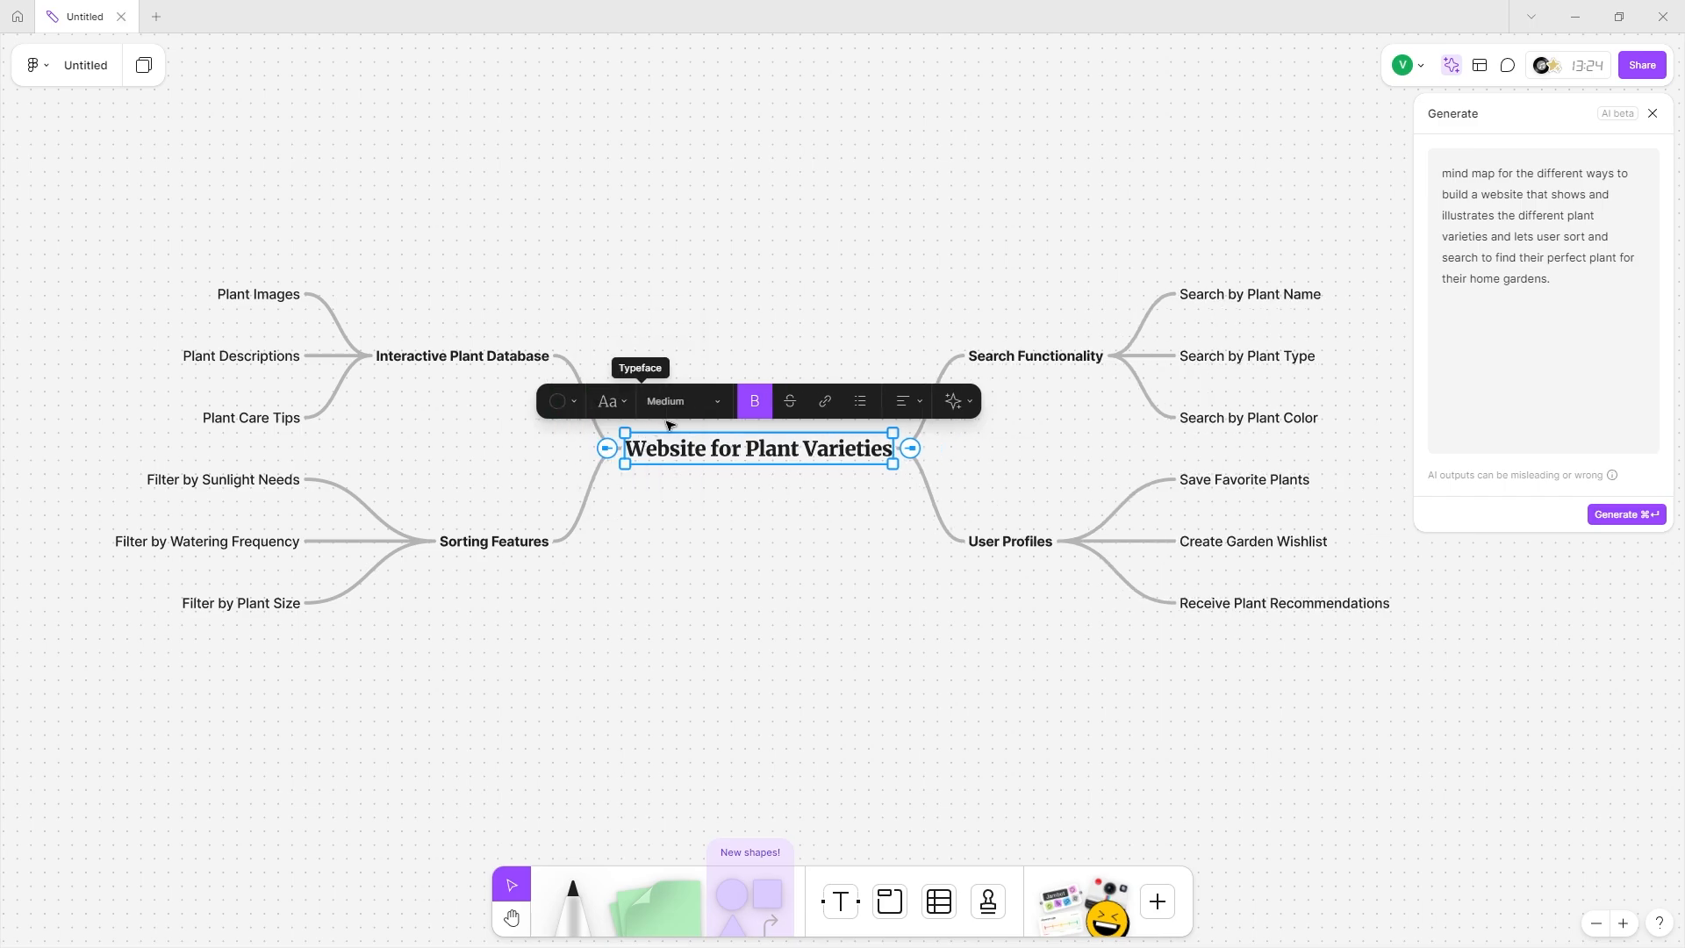
{"action": "left_click", "coordinate": [620, 403]}
{"action": "left_click", "coordinate": [620, 428]}
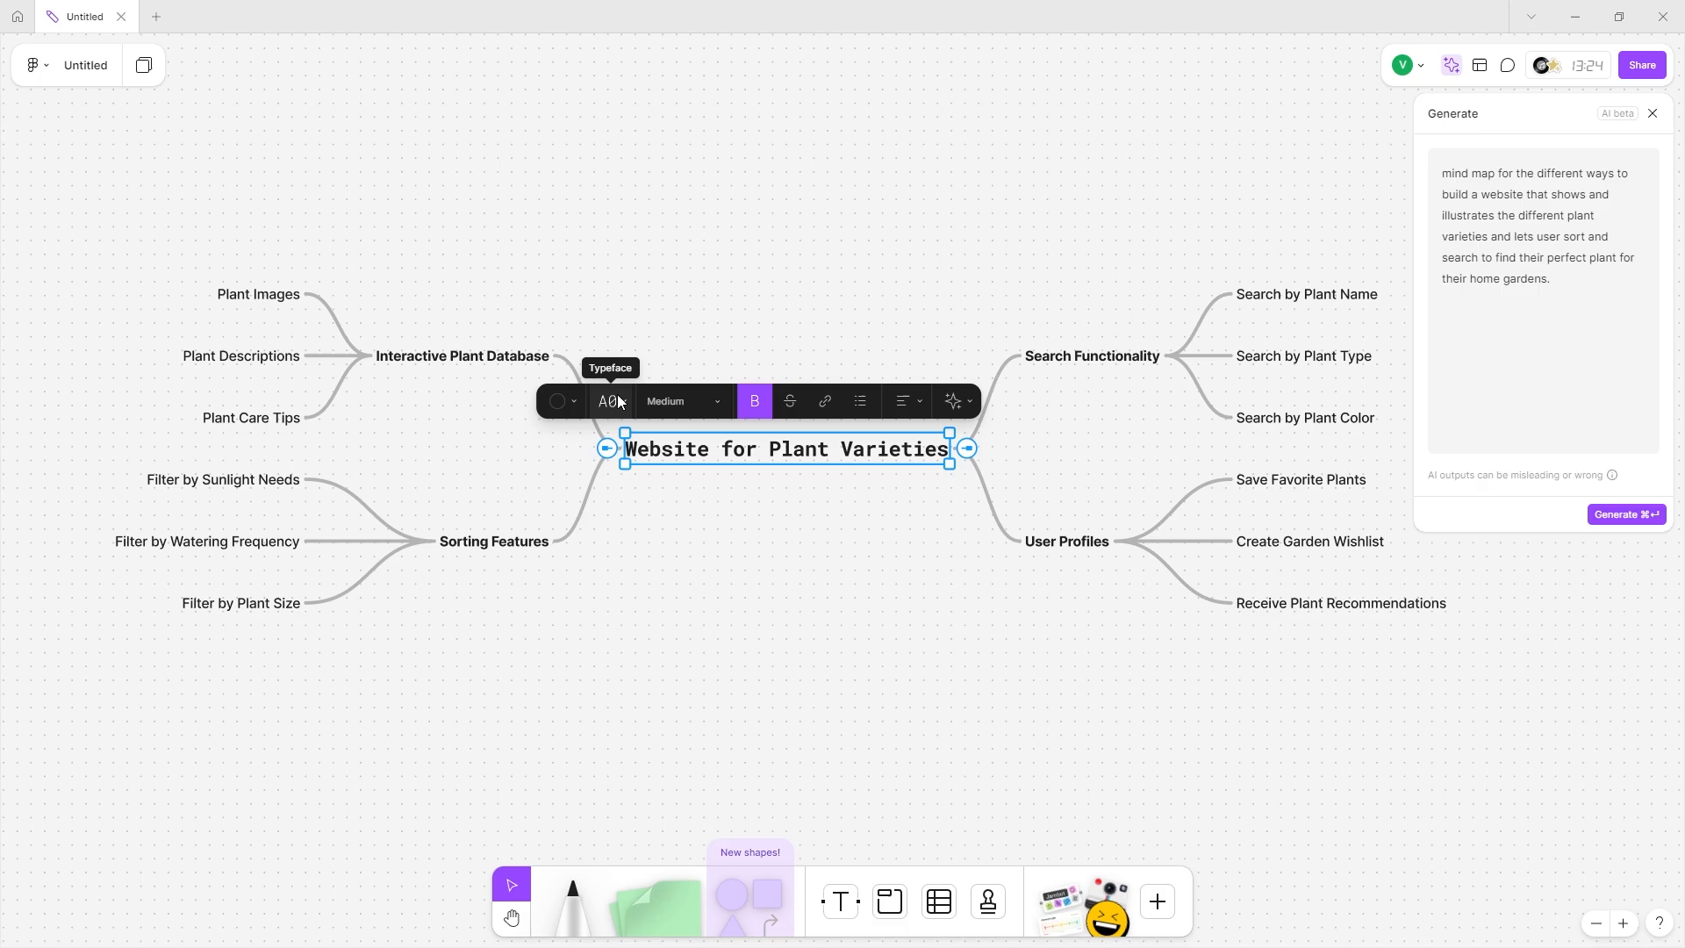
{"action": "left_click", "coordinate": [620, 403]}
{"action": "left_click", "coordinate": [631, 430]}
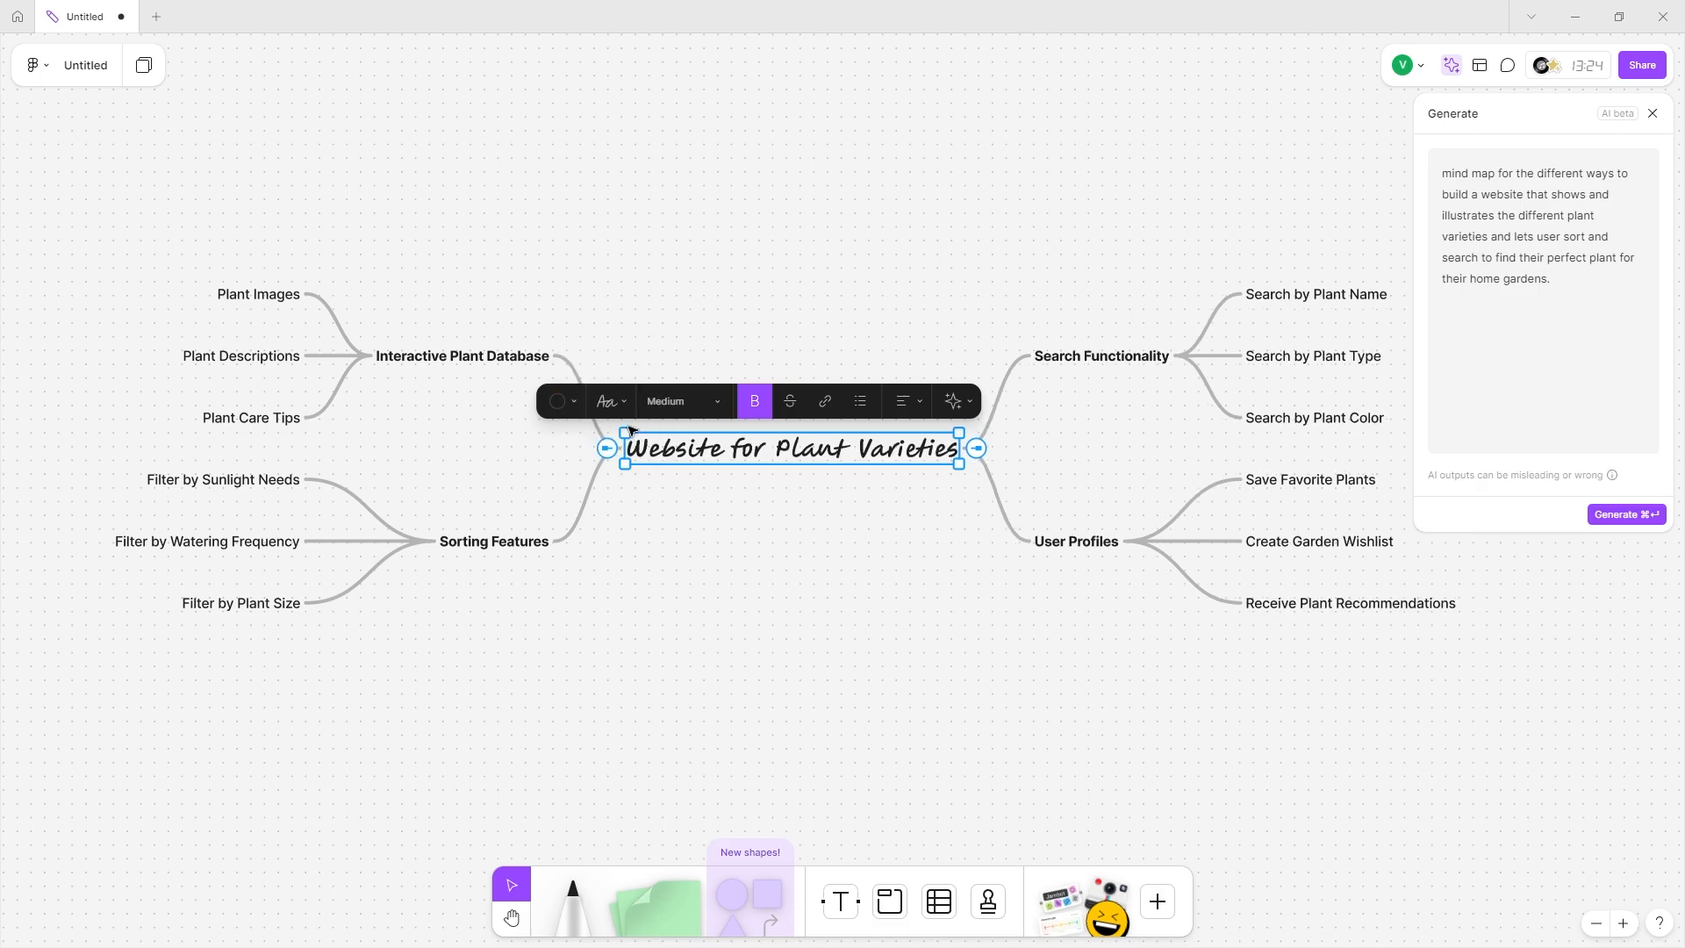
{"action": "left_click", "coordinate": [623, 402]}
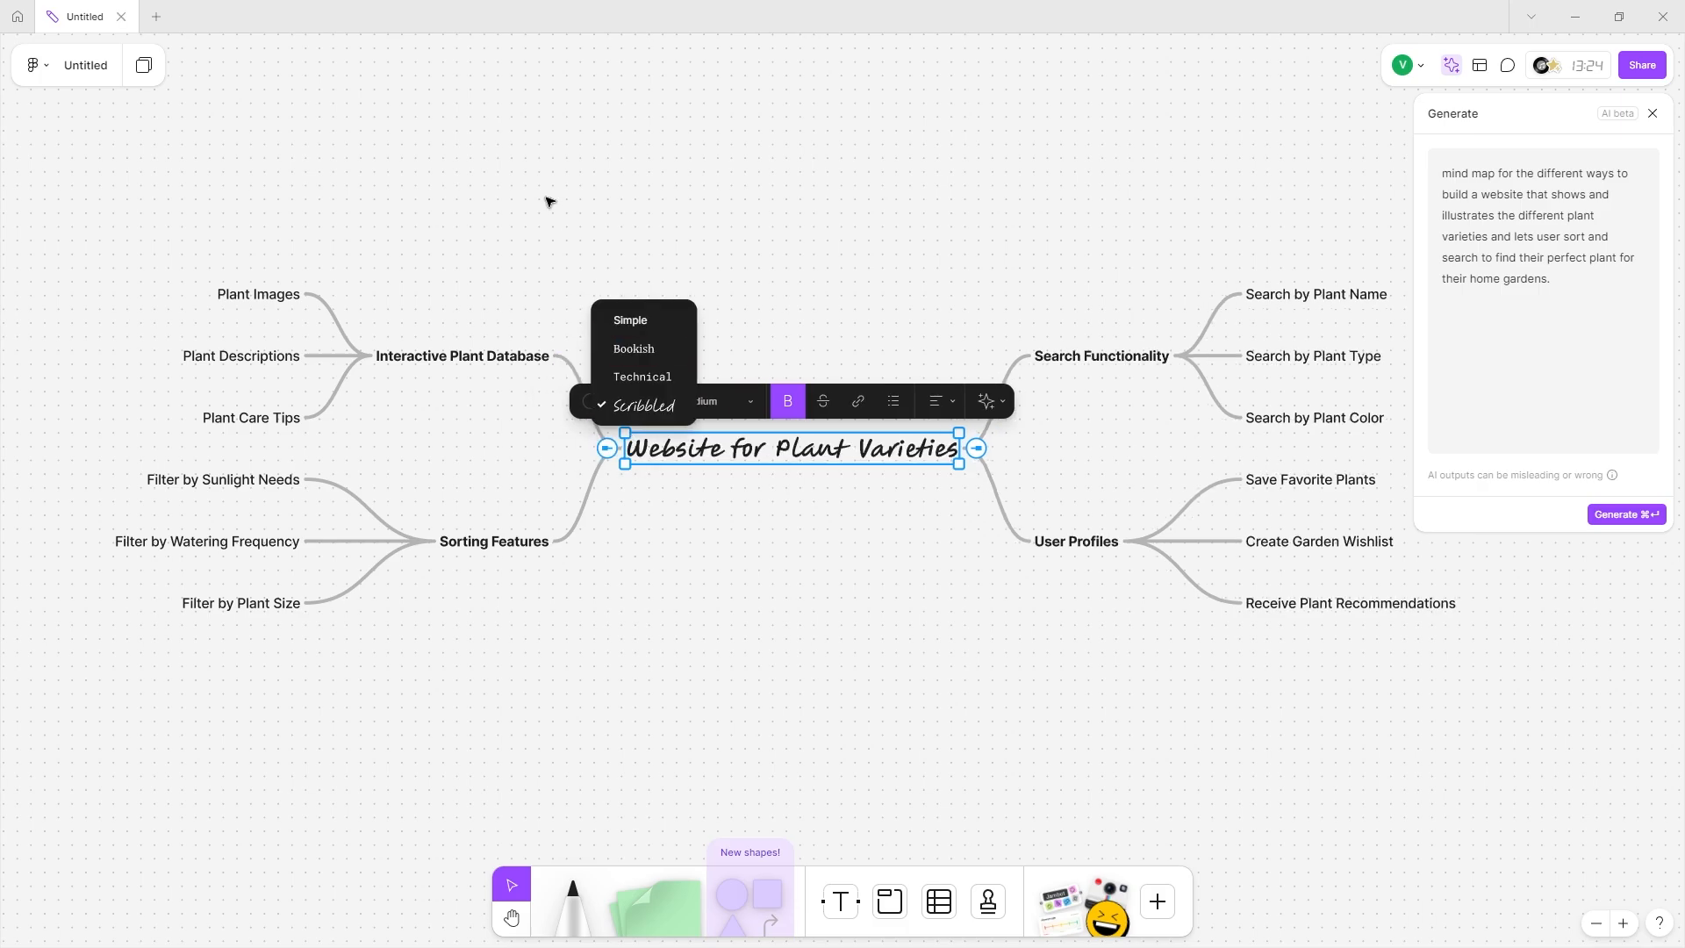
{"action": "left_click", "coordinate": [645, 353]}
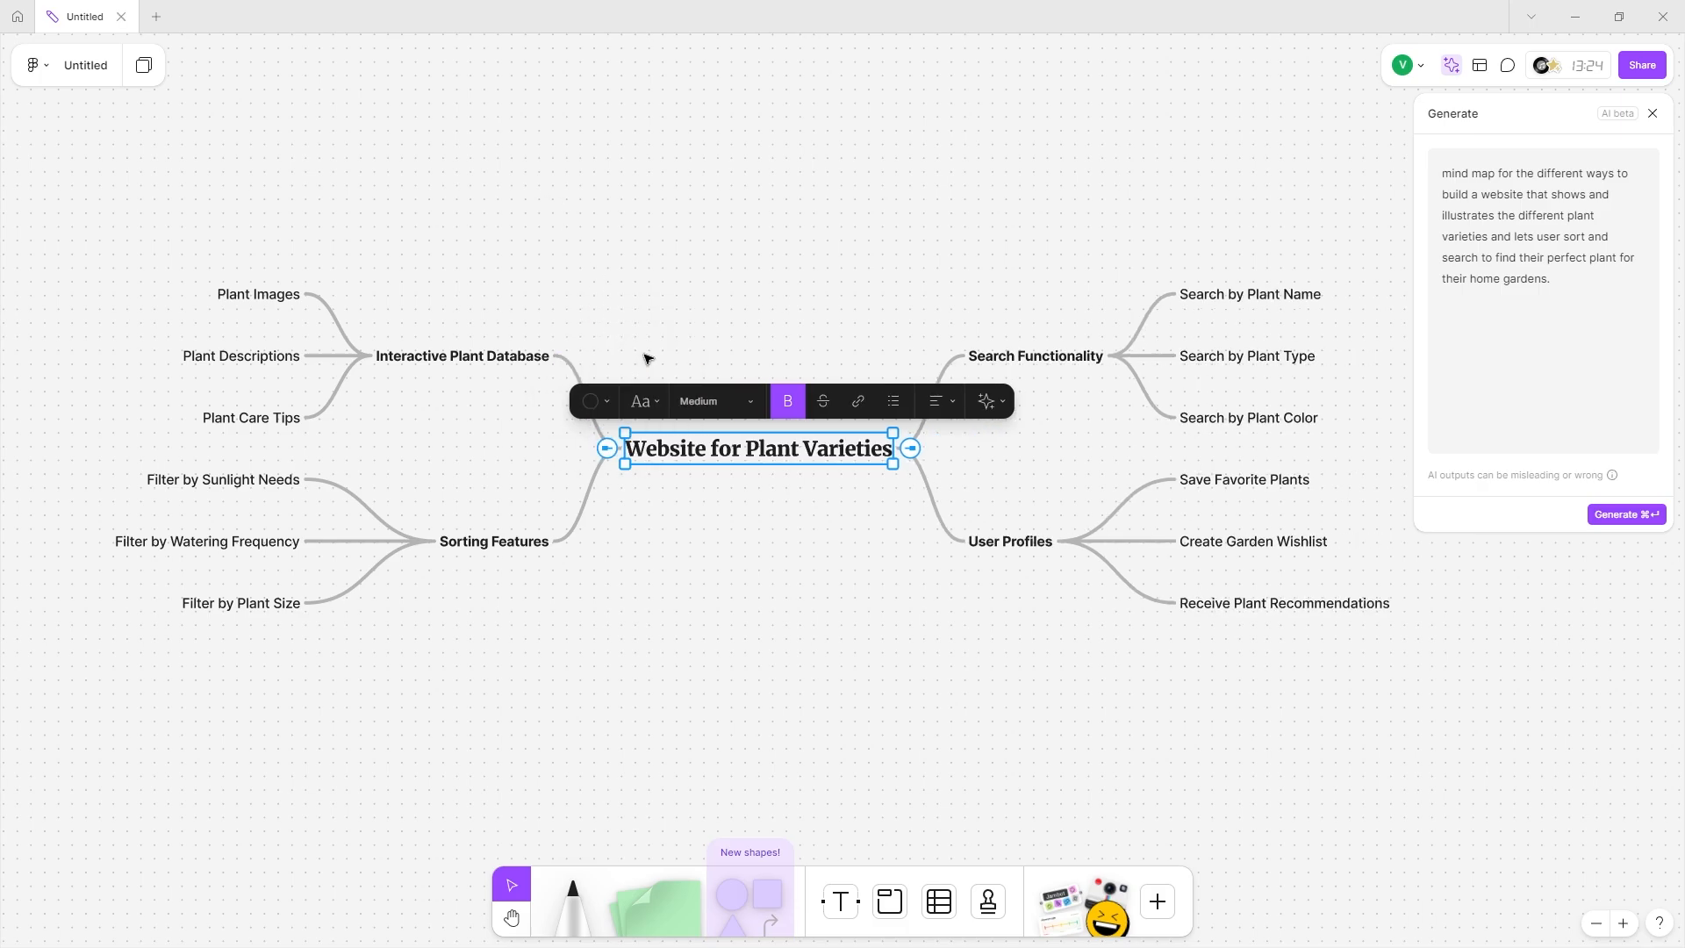
Make the title text green, then bring the text colour choices back up.
{"action": "left_click", "coordinate": [607, 399]}
{"action": "left_click", "coordinate": [593, 332]}
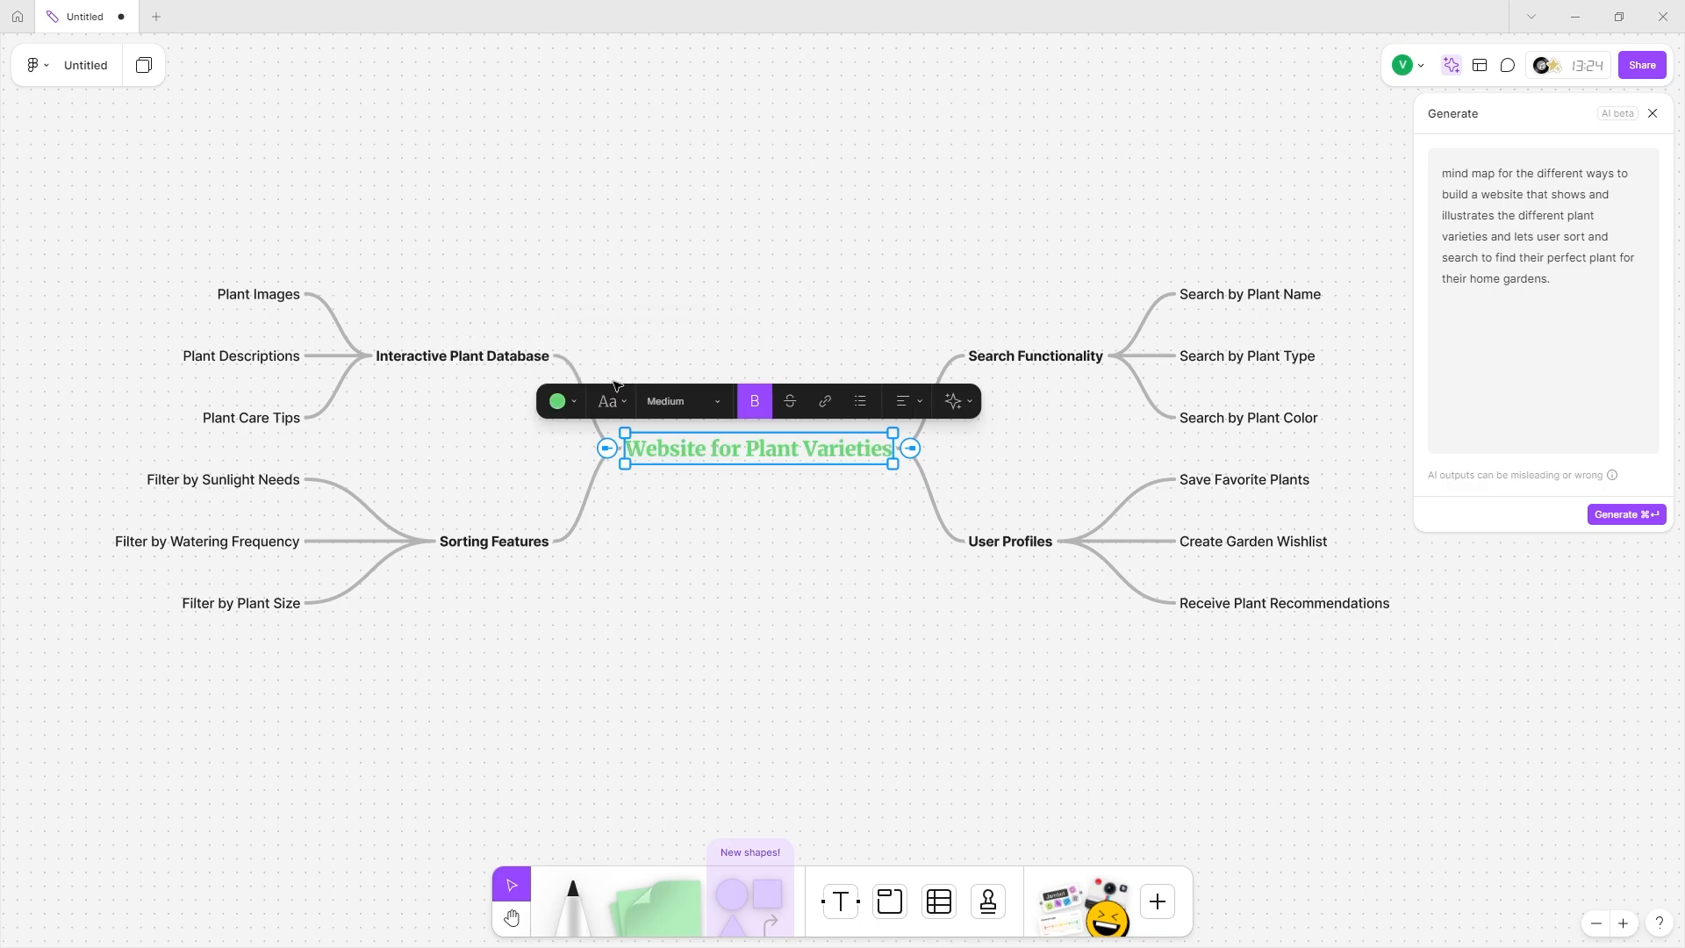
{"action": "left_click", "coordinate": [558, 402]}
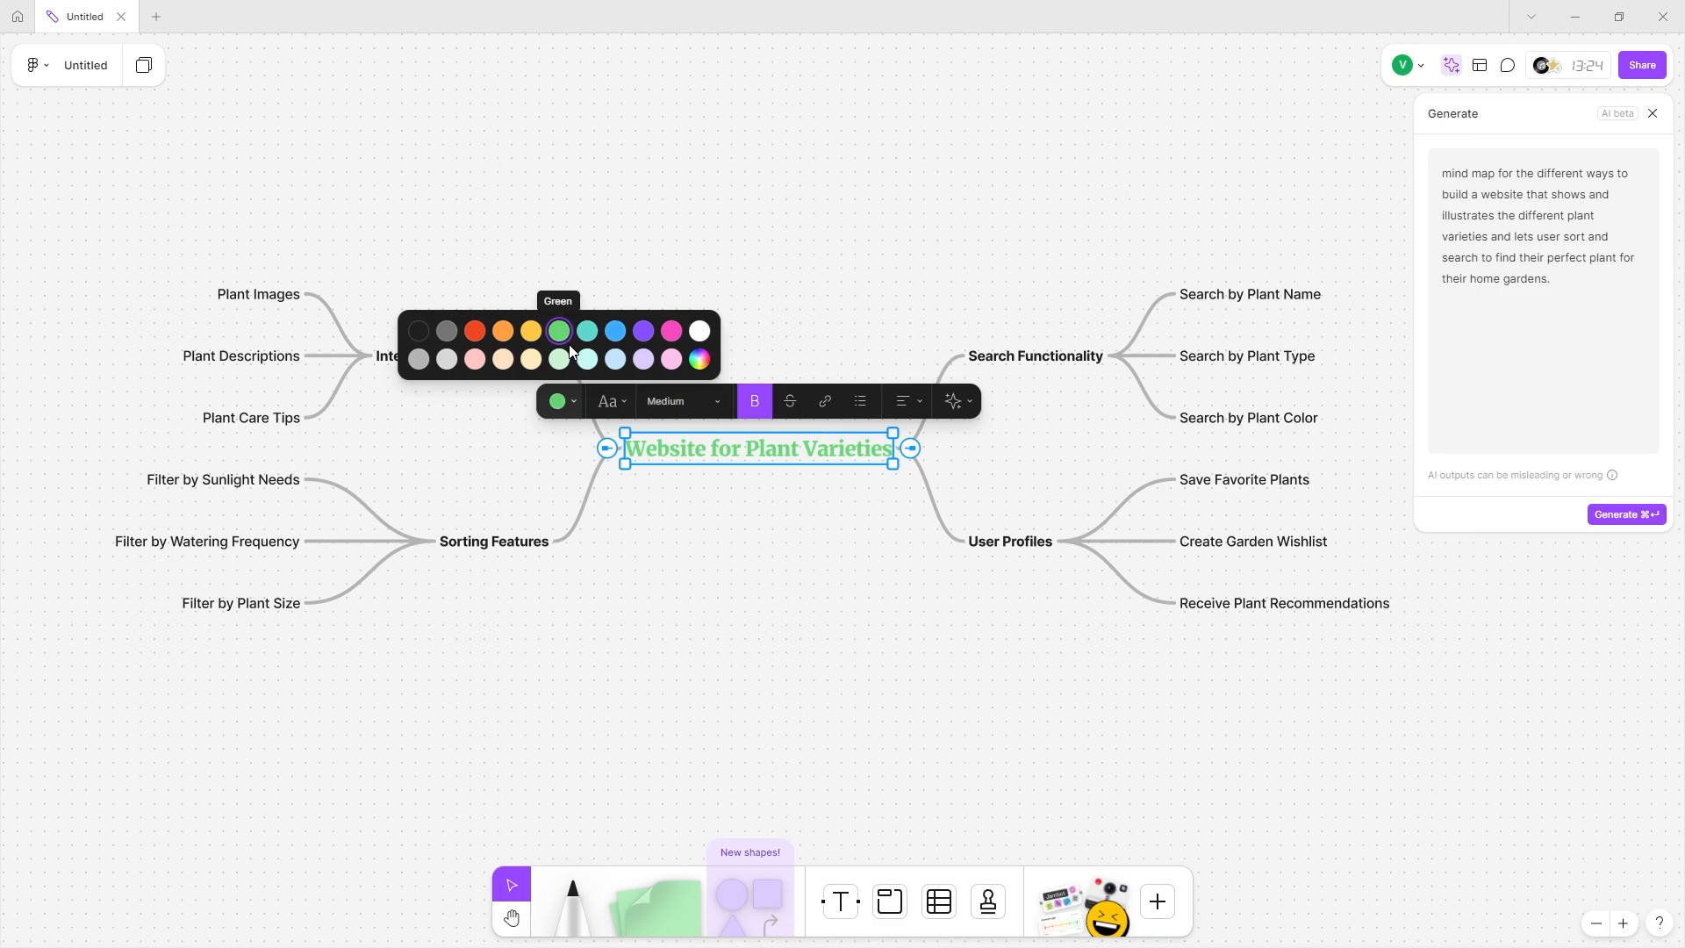
Turn the title black again and colour the Search Functionality branch text teal.
{"action": "left_click", "coordinate": [415, 331]}
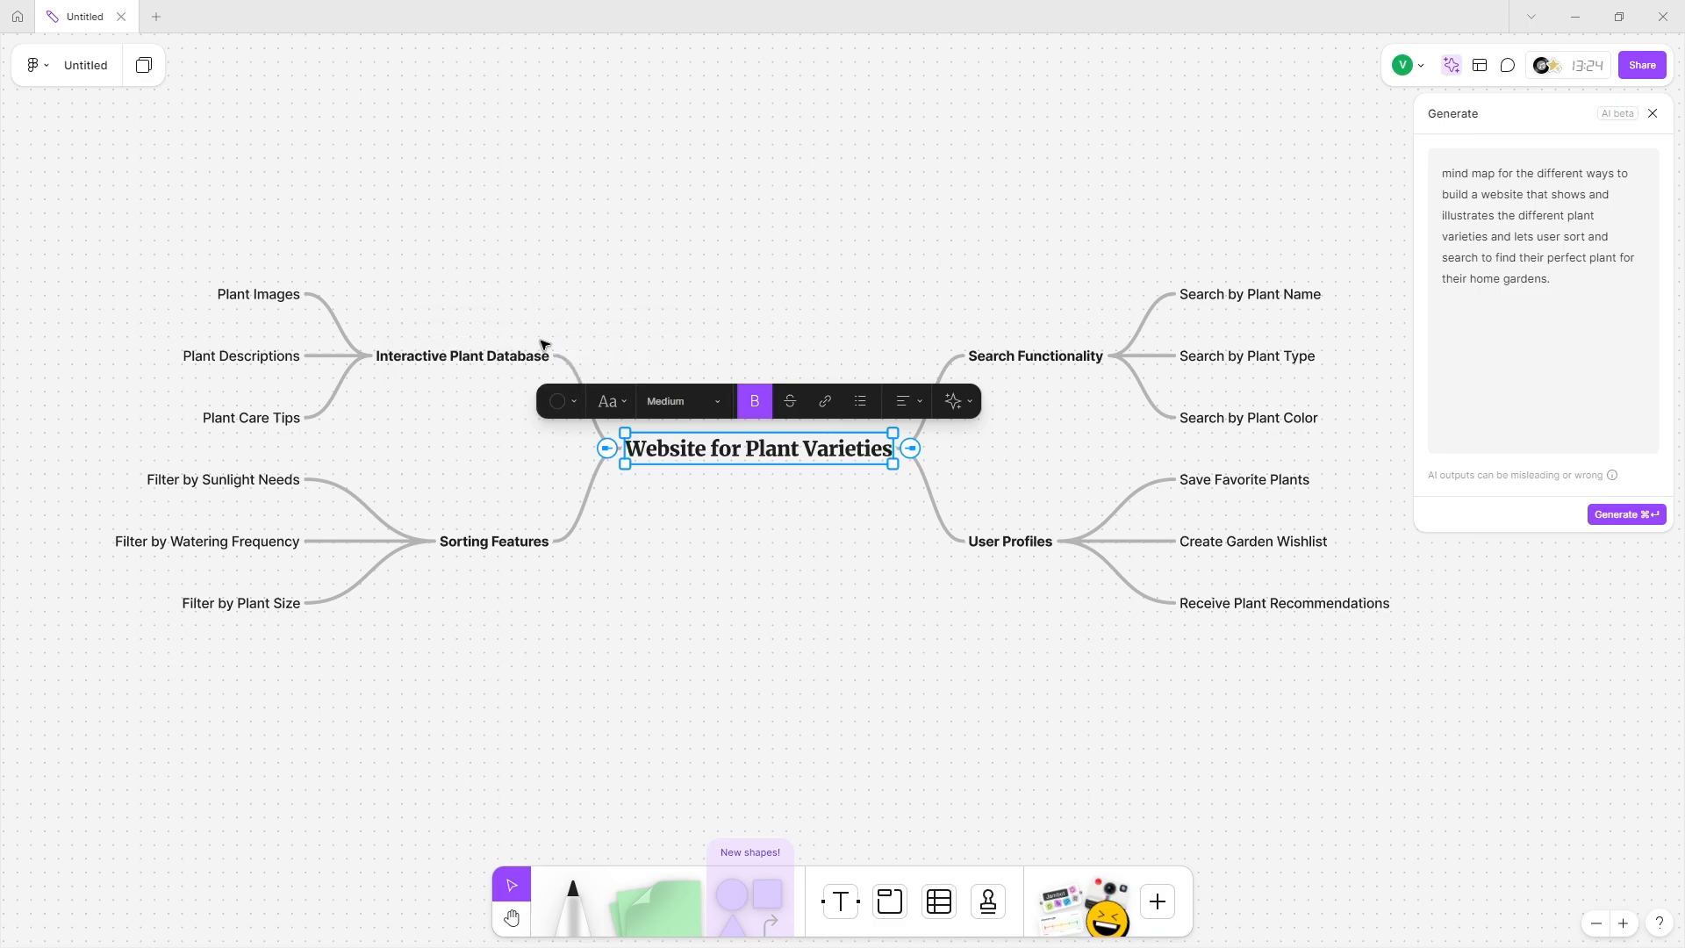
{"action": "left_click", "coordinate": [1007, 362]}
{"action": "double_click", "coordinate": [1008, 362]}
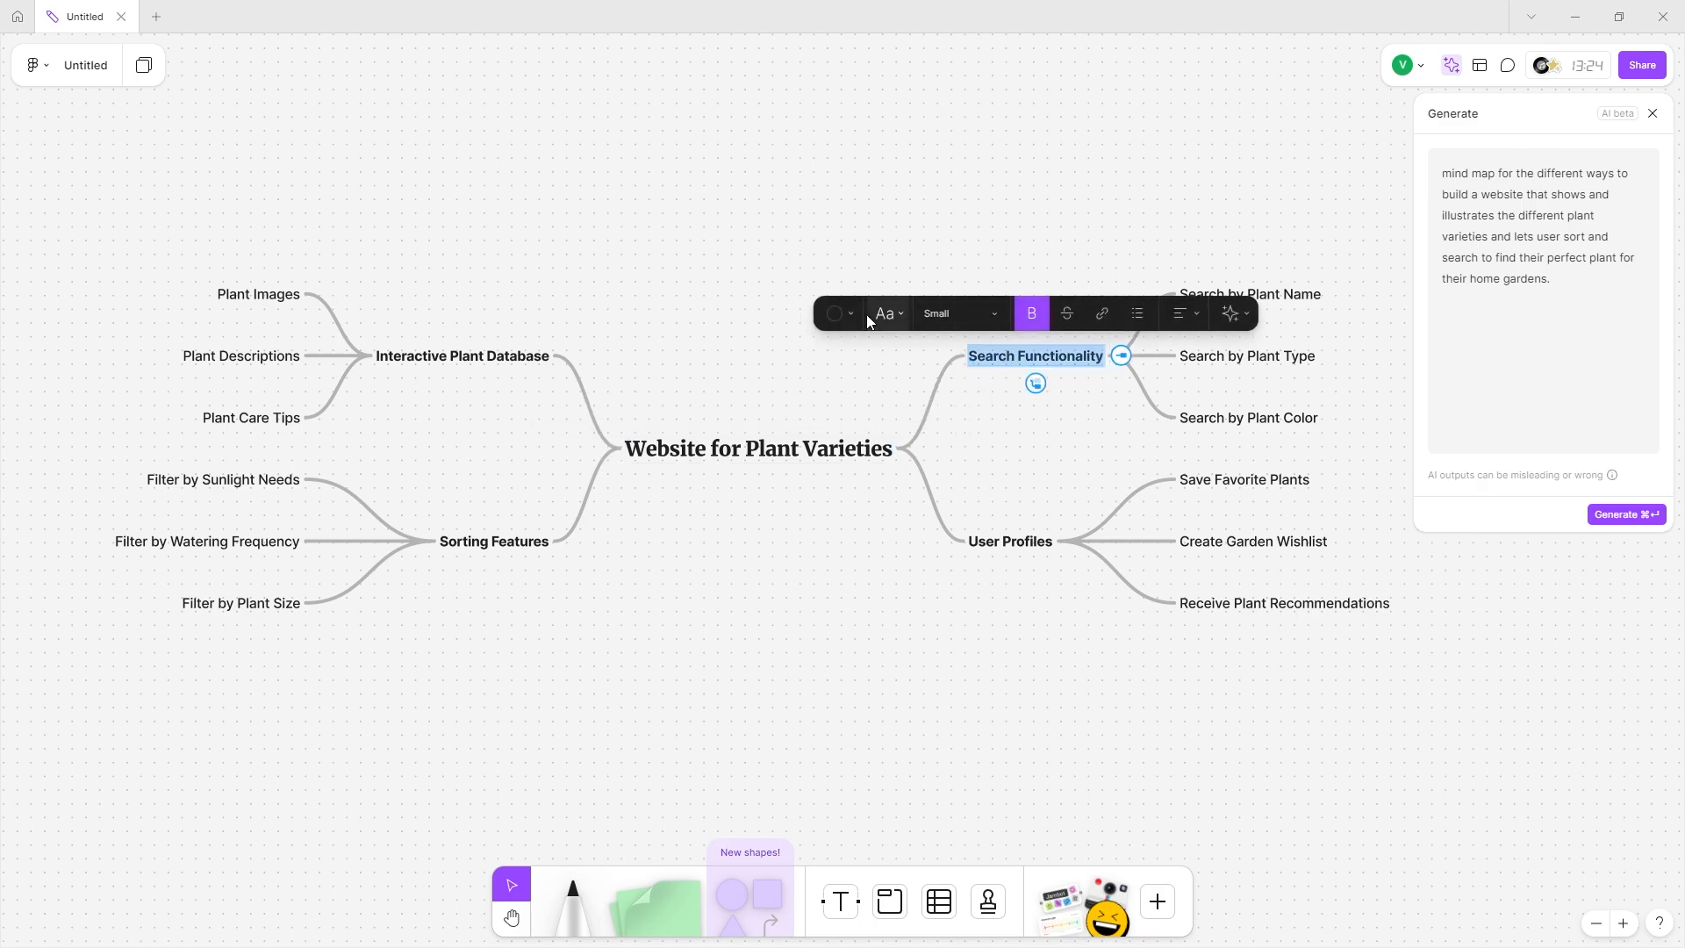
{"action": "left_click", "coordinate": [838, 313]}
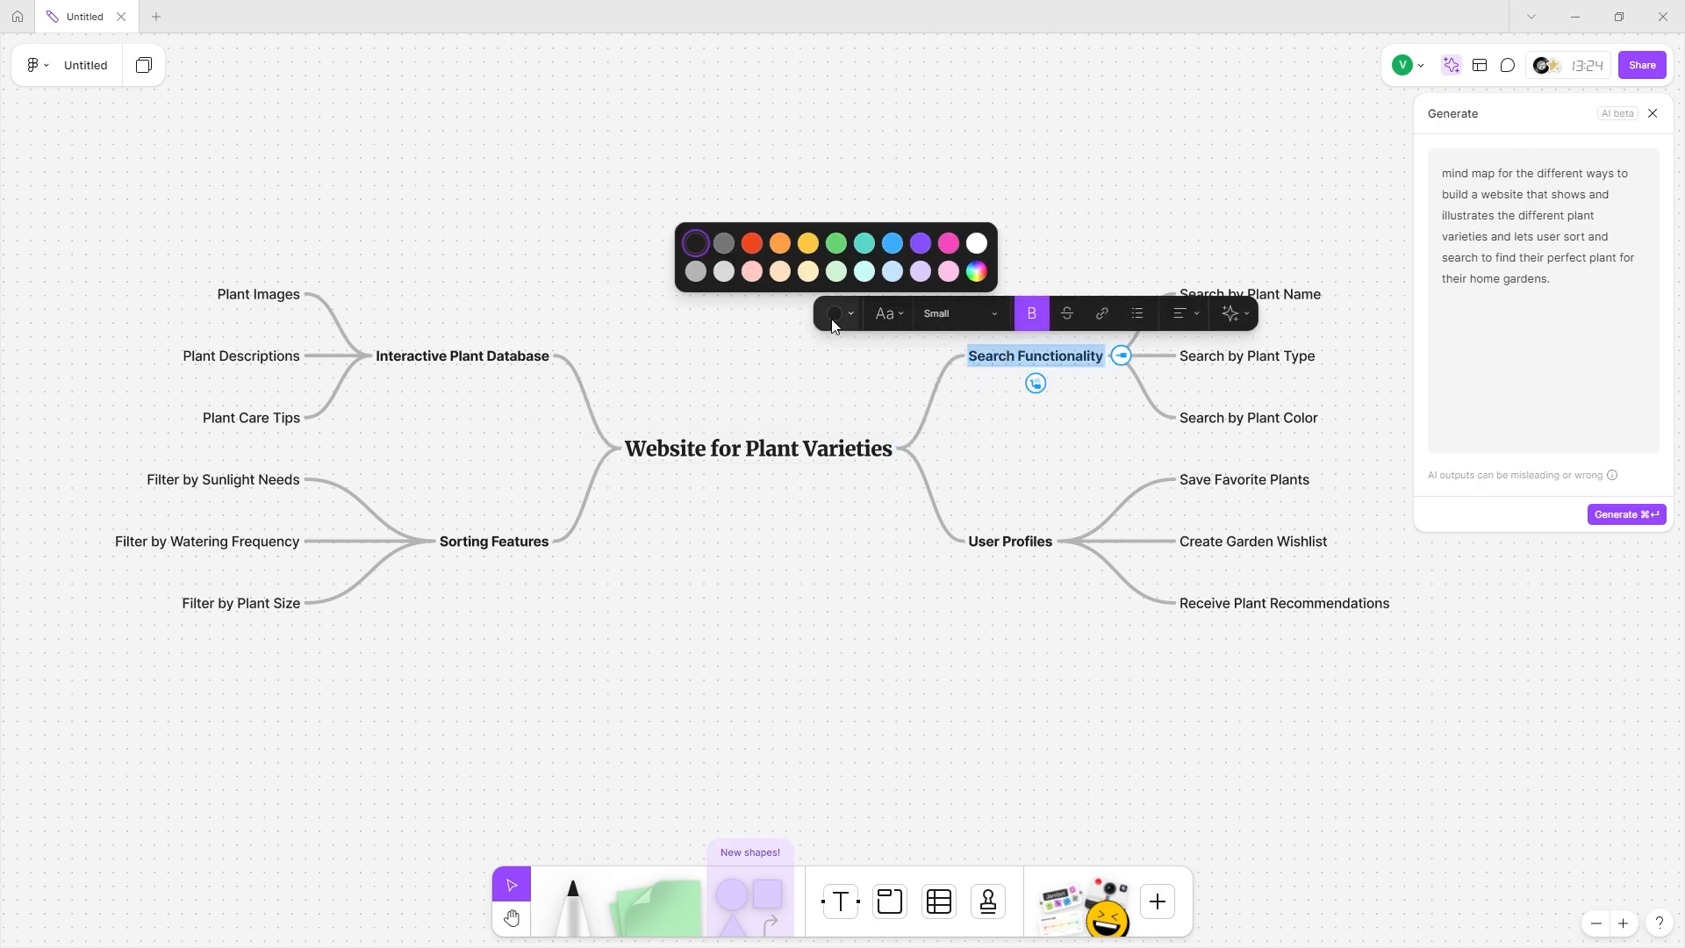
{"action": "left_click", "coordinate": [864, 243]}
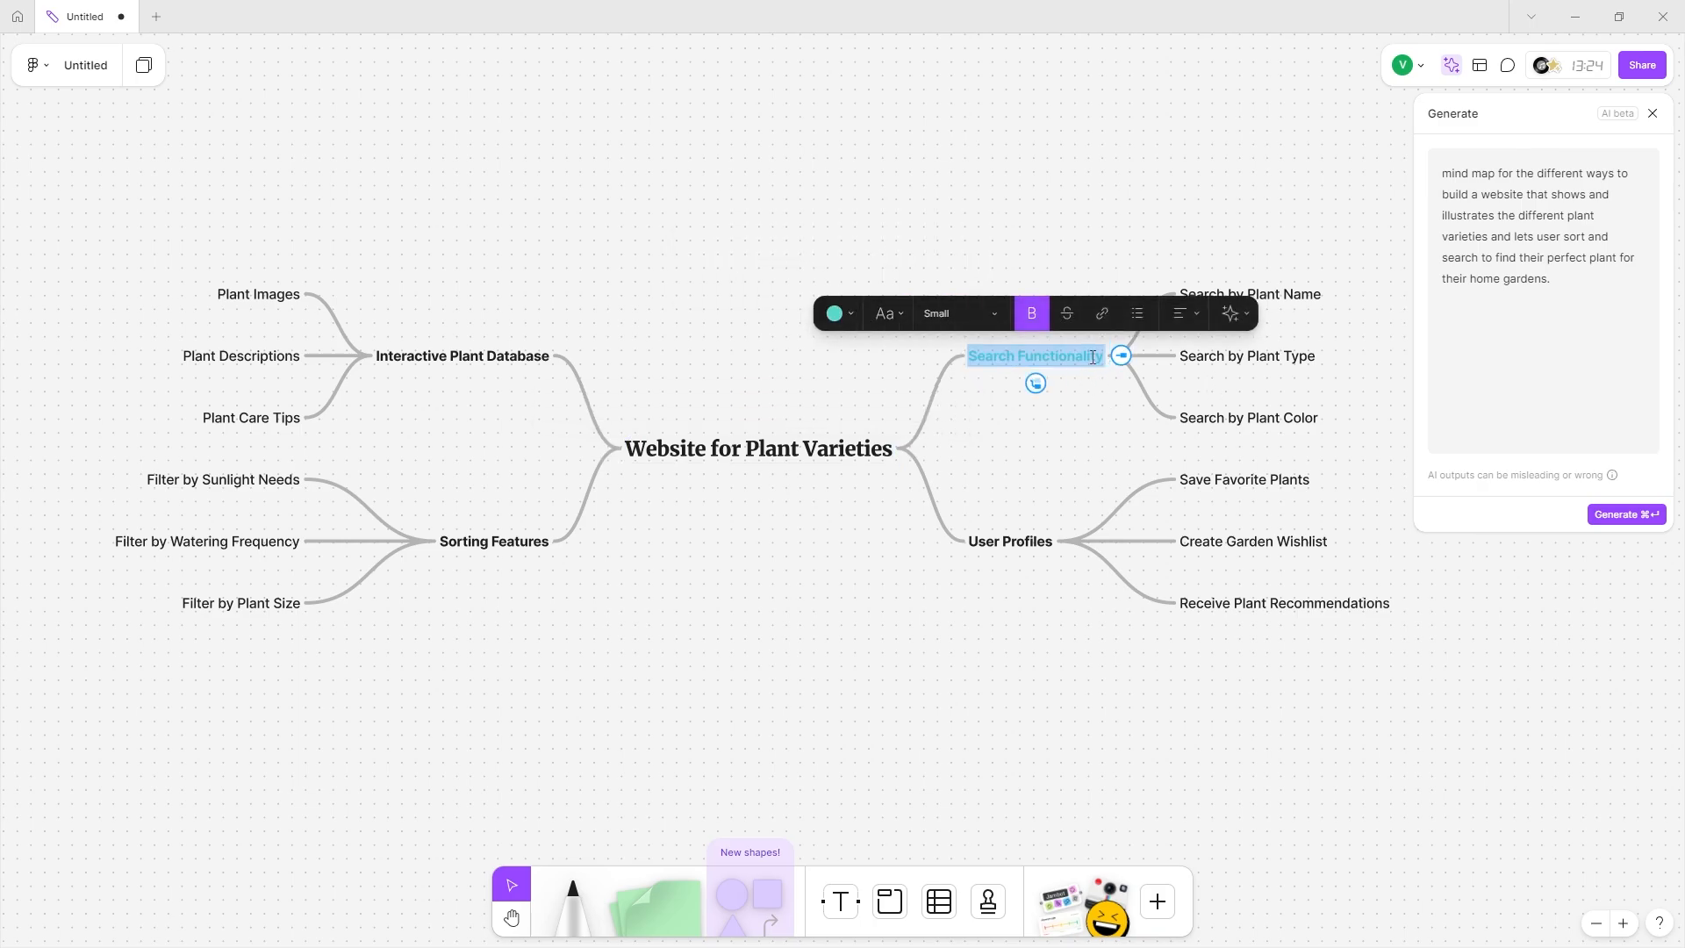
{"action": "key", "text": "Escape"}
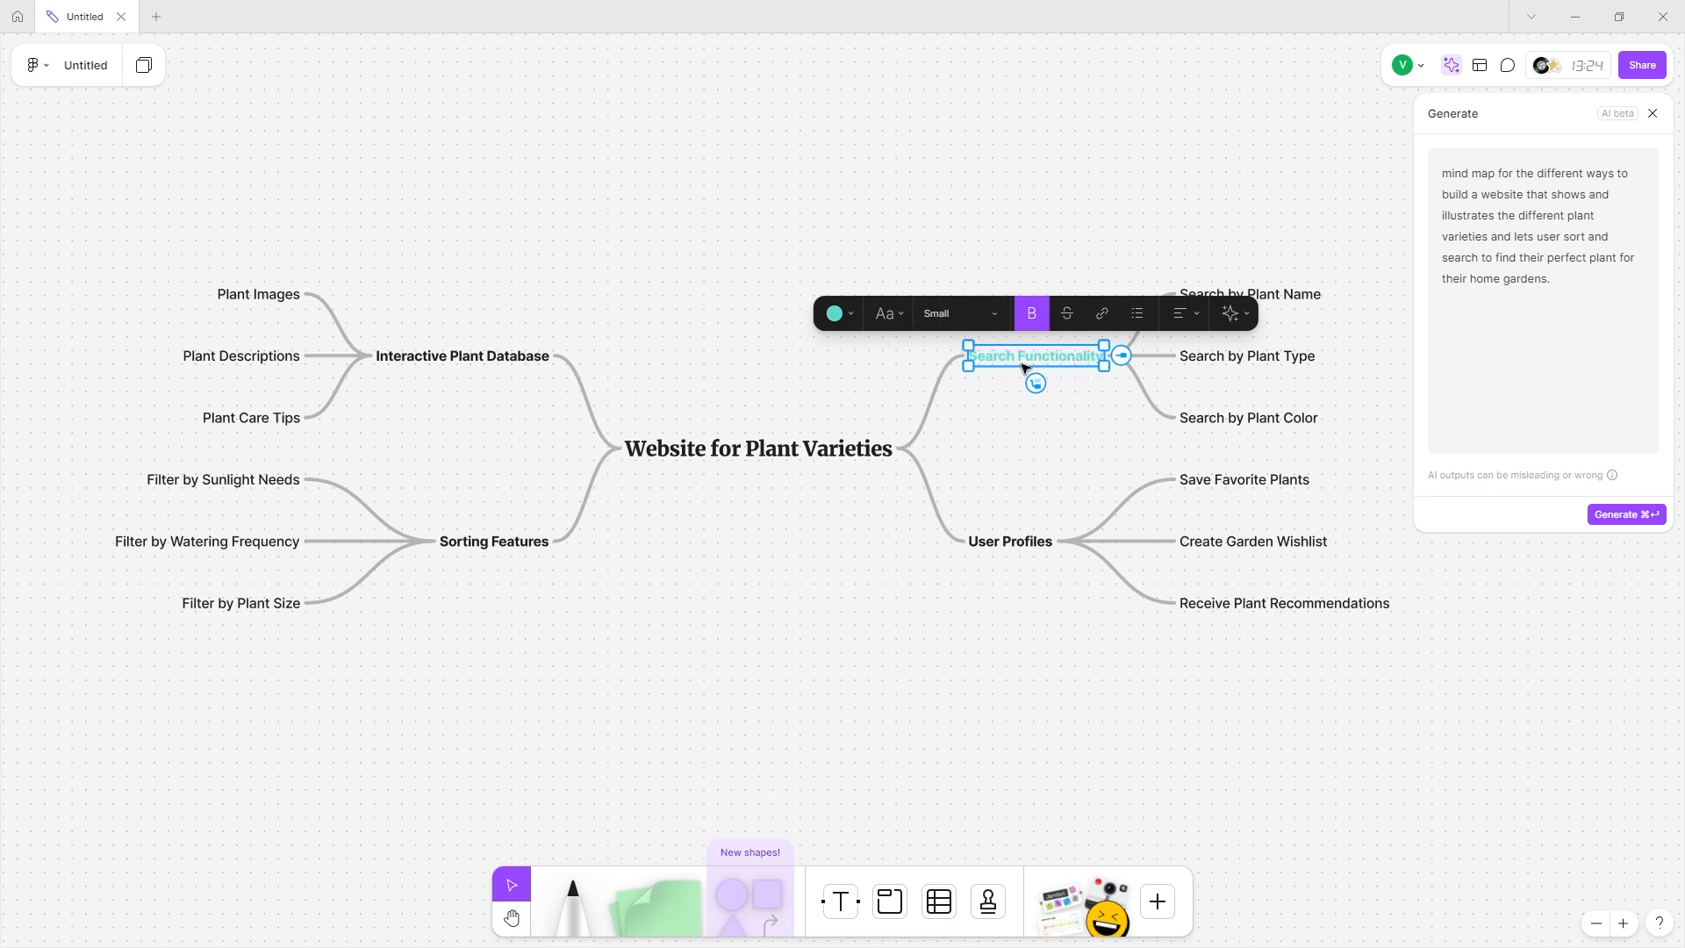
Colour the User Profiles branch label pink.
{"action": "double_click", "coordinate": [1286, 296]}
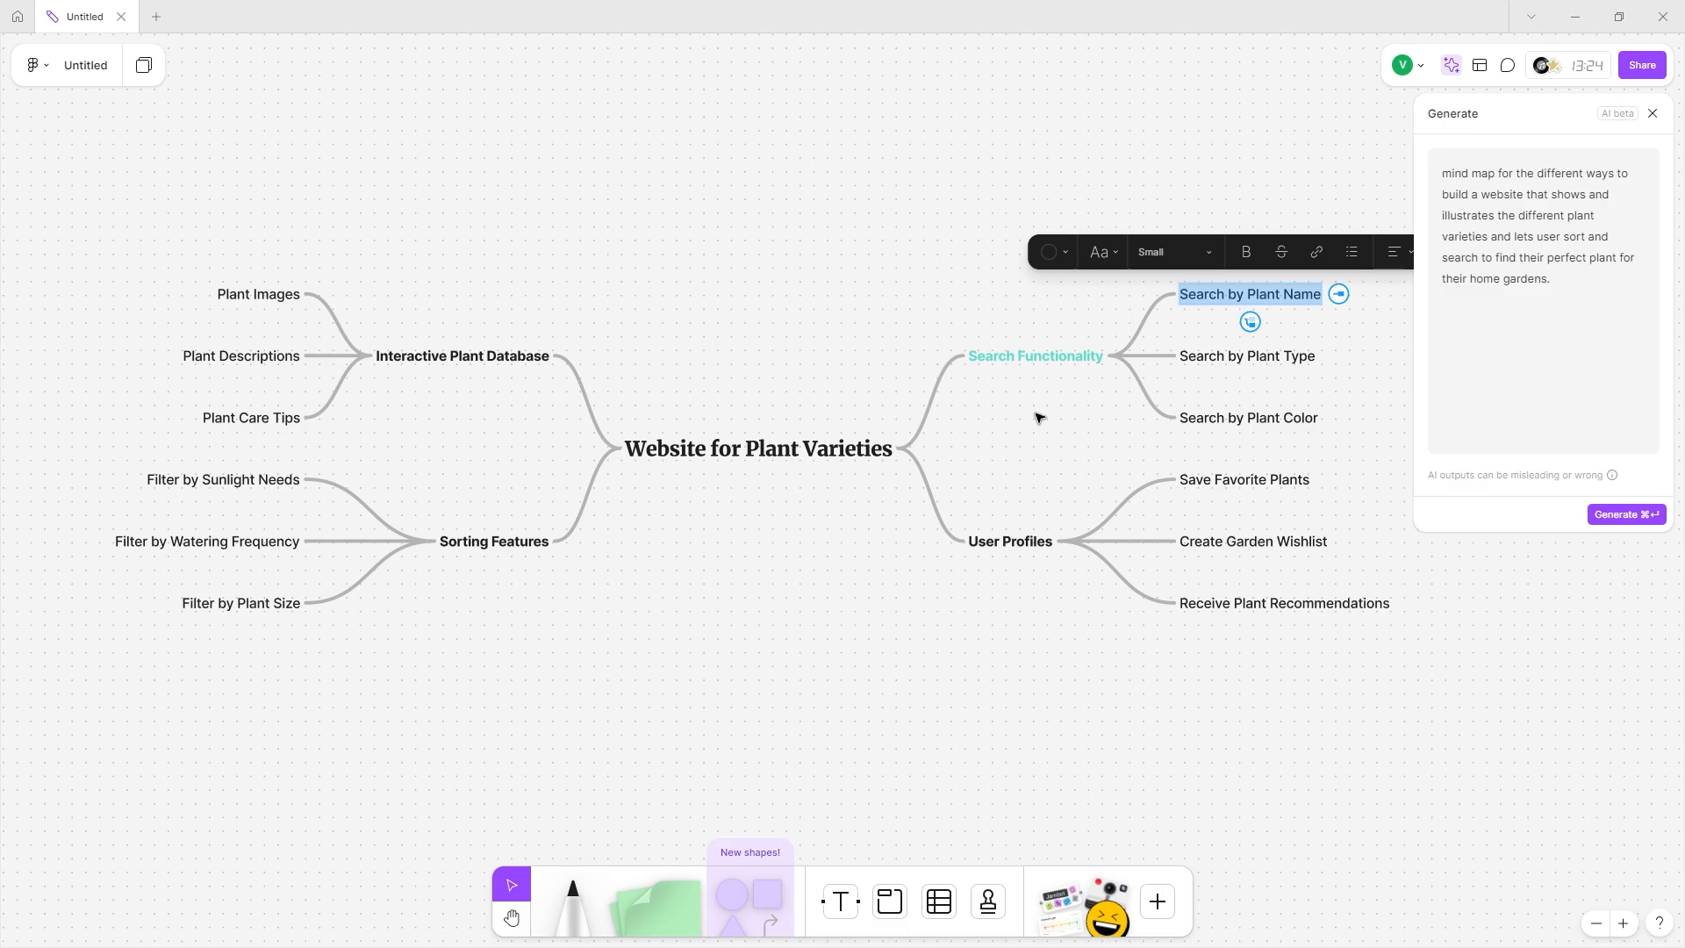
{"action": "double_click", "coordinate": [1028, 538]}
{"action": "left_click", "coordinate": [853, 501]}
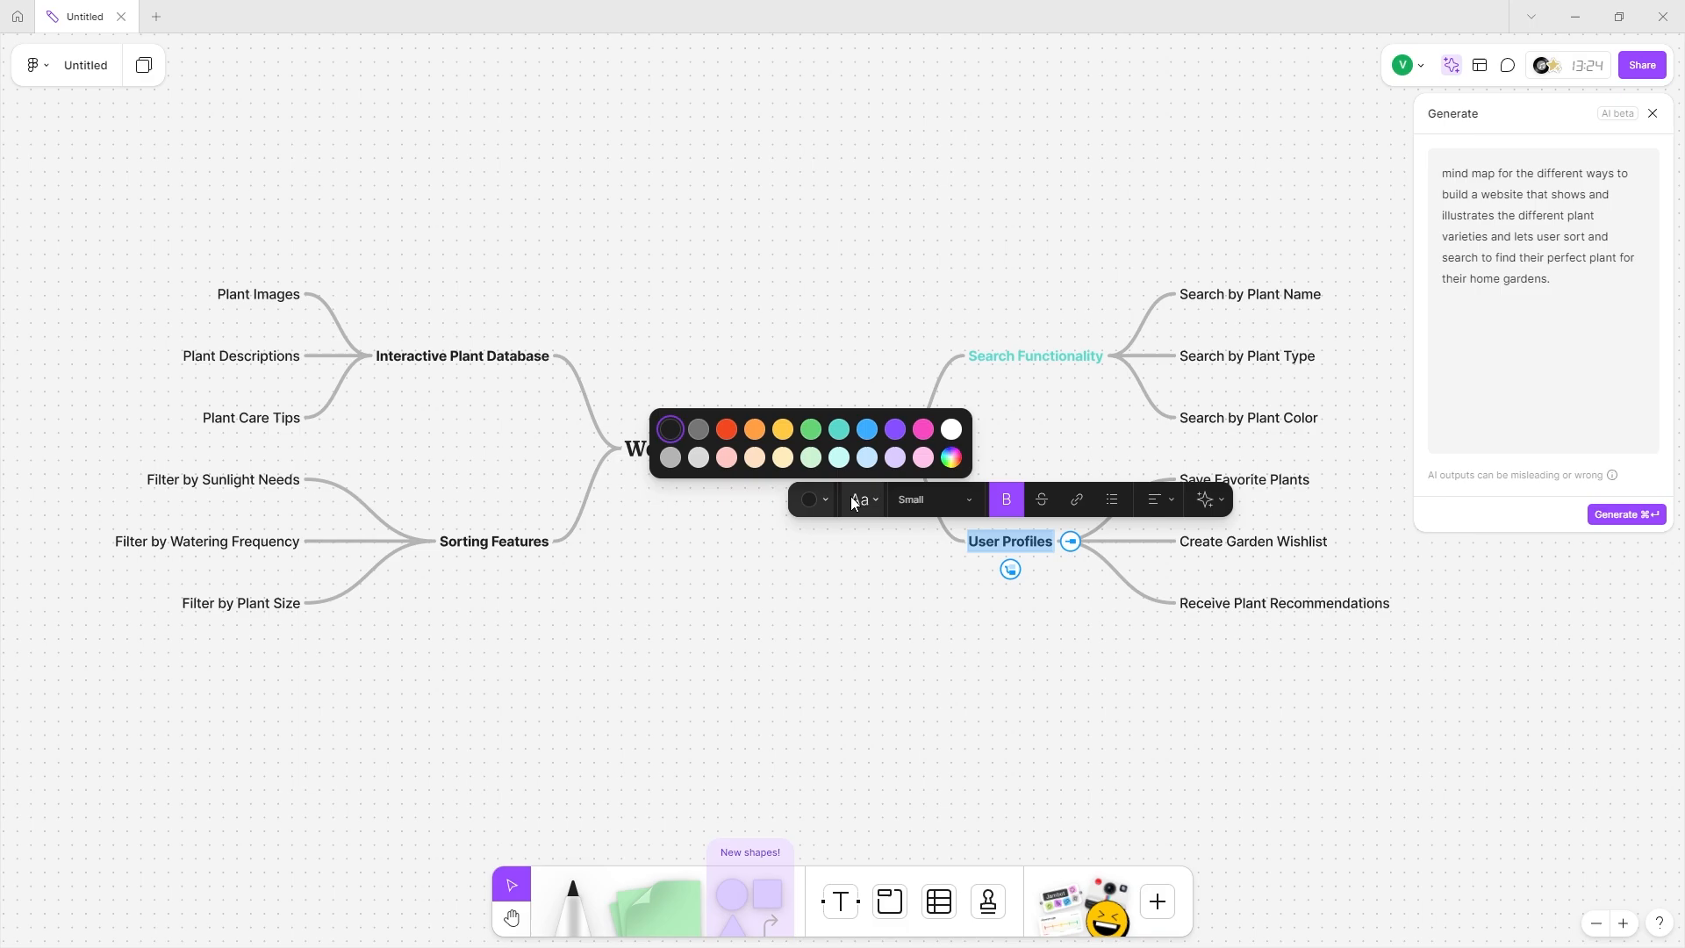
{"action": "left_click", "coordinate": [922, 429]}
Colour Interactive Plant Database blue and Sorting Features red.
{"action": "double_click", "coordinate": [531, 360]}
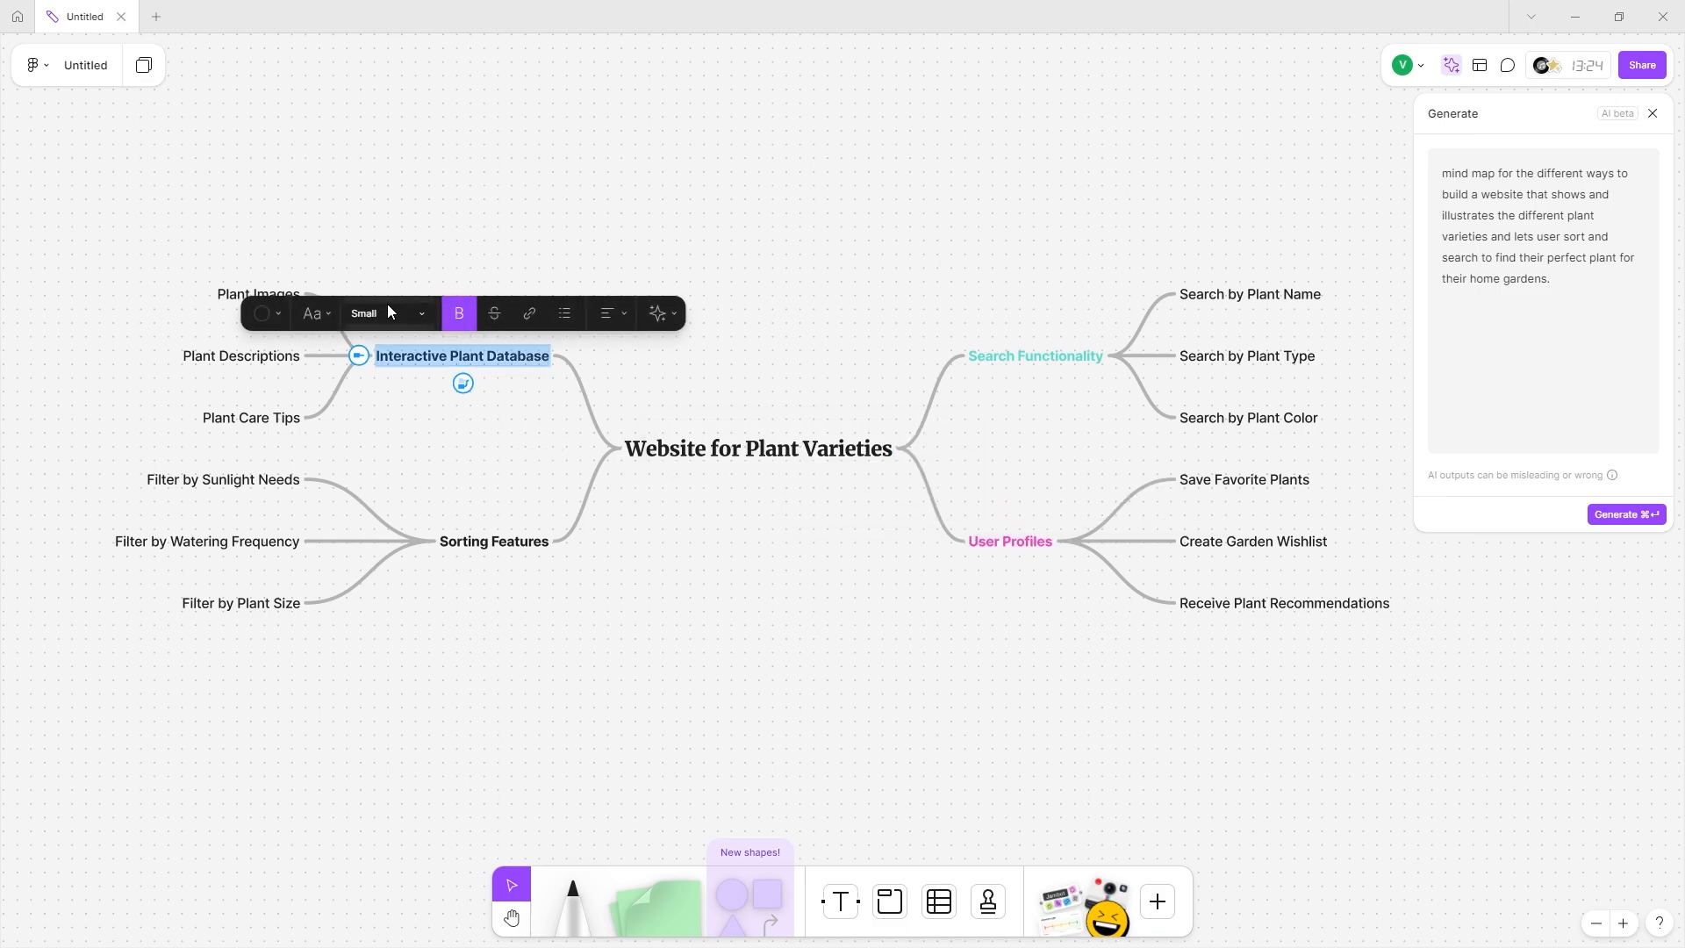
{"action": "left_click", "coordinate": [269, 313]}
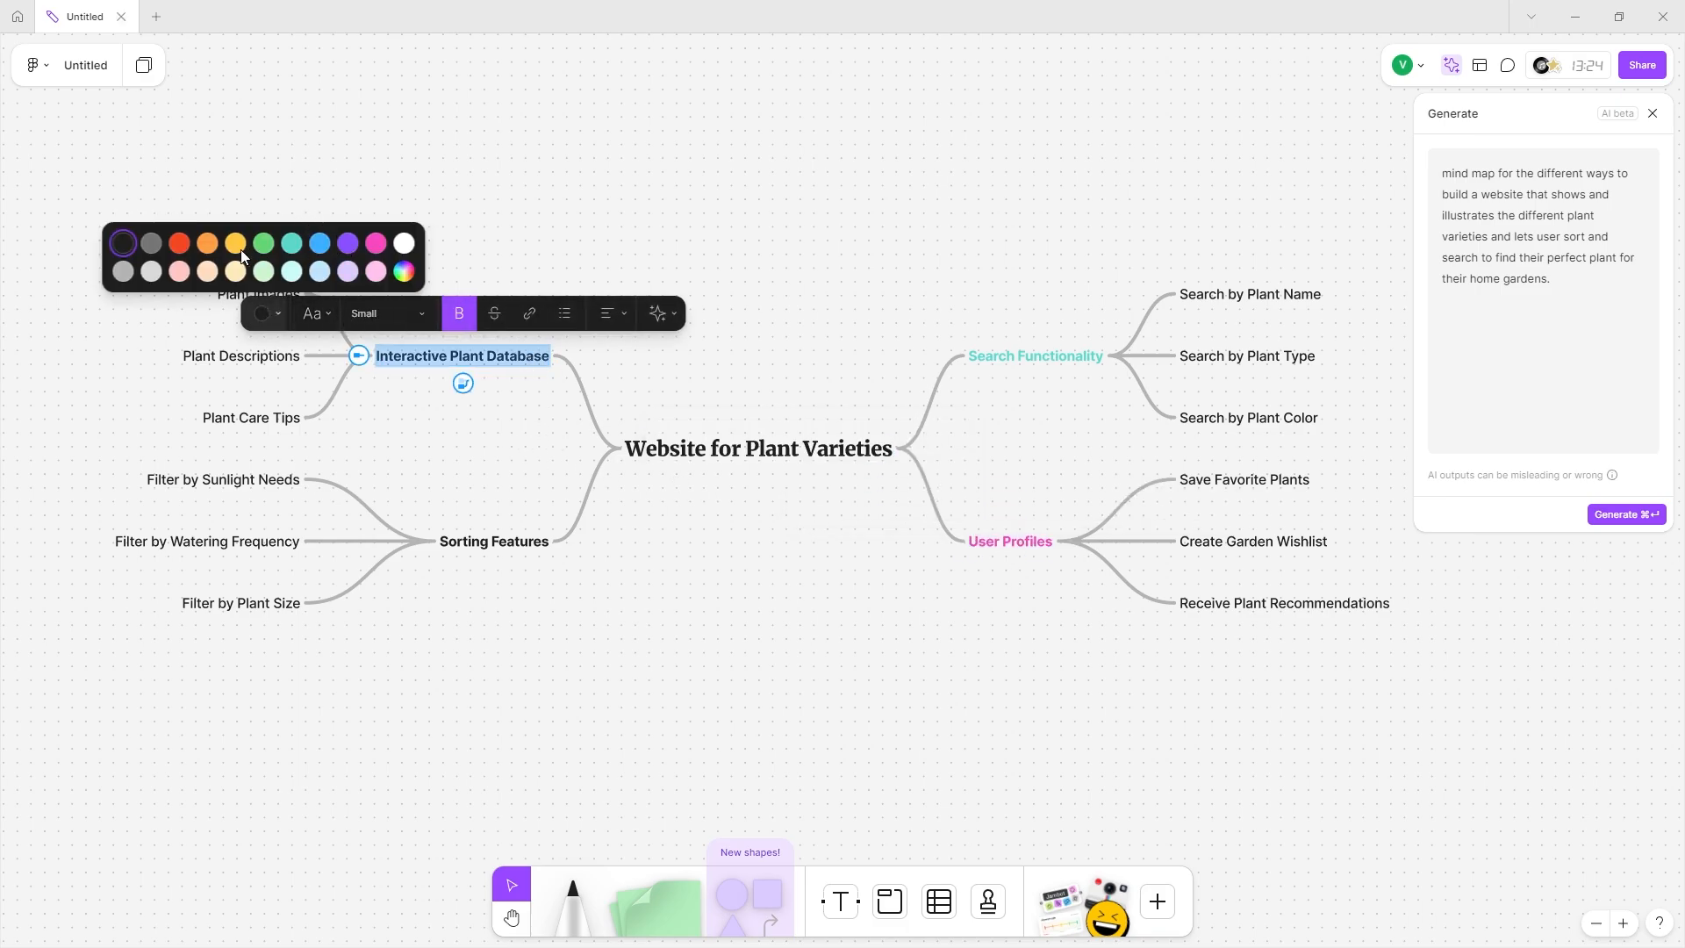
{"action": "left_click", "coordinate": [324, 245]}
{"action": "double_click", "coordinate": [520, 541]}
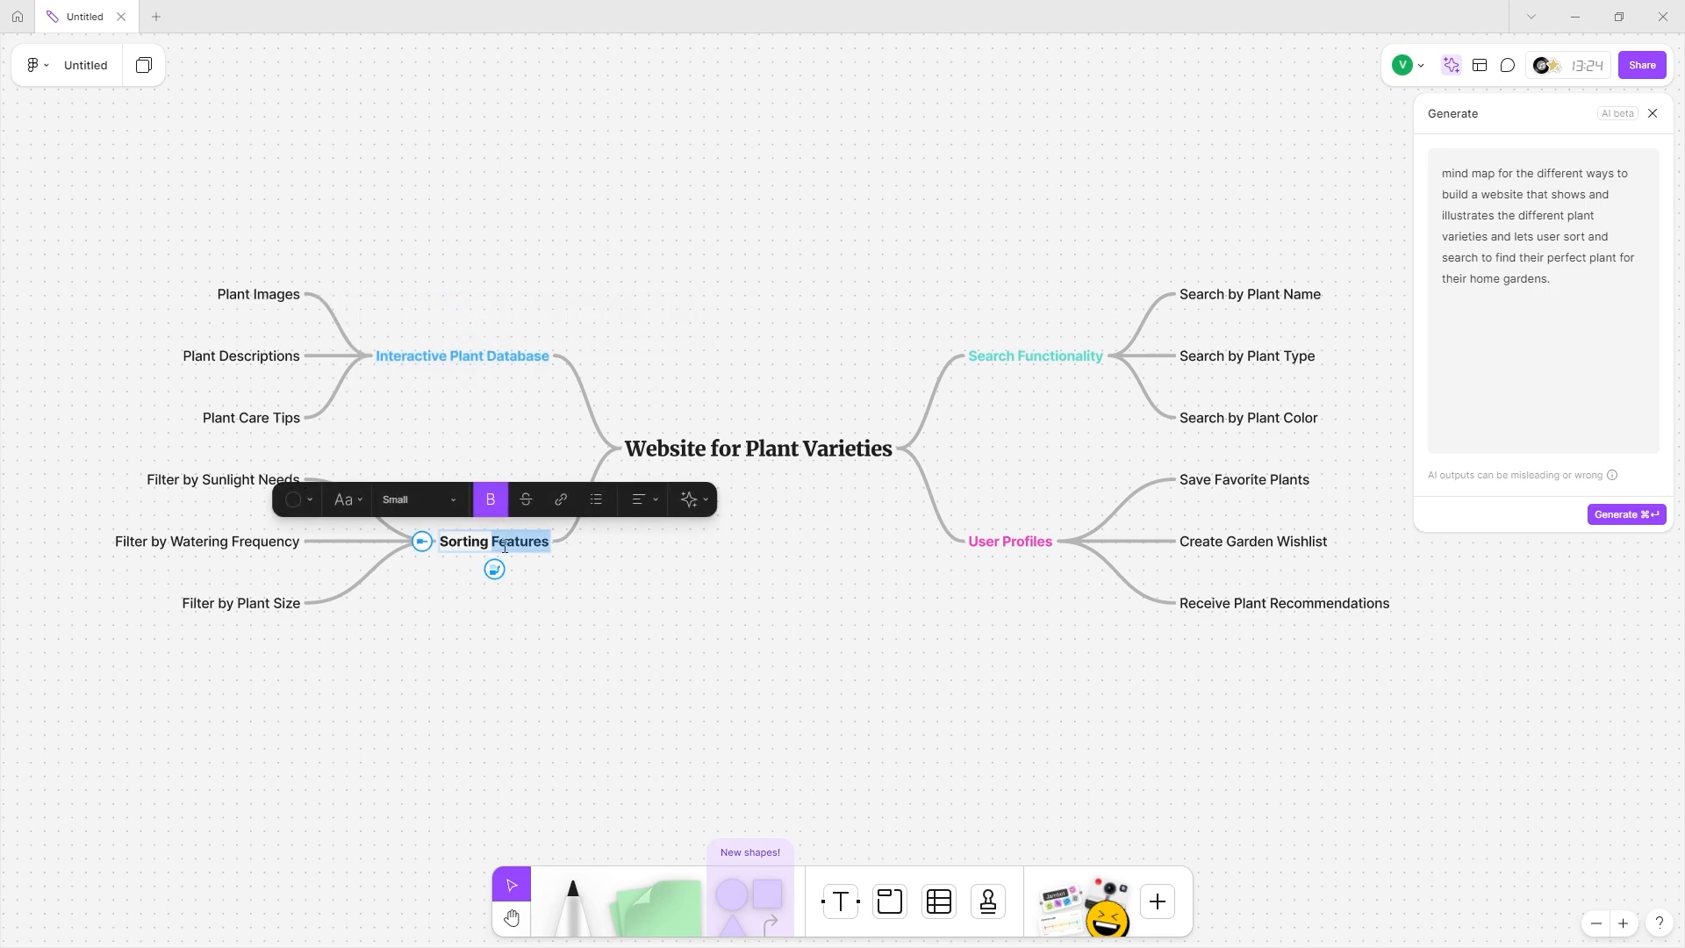
{"action": "triple_click", "coordinate": [478, 541]}
{"action": "left_click", "coordinate": [303, 500]}
{"action": "left_click", "coordinate": [210, 429]}
{"action": "left_click", "coordinate": [373, 611]}
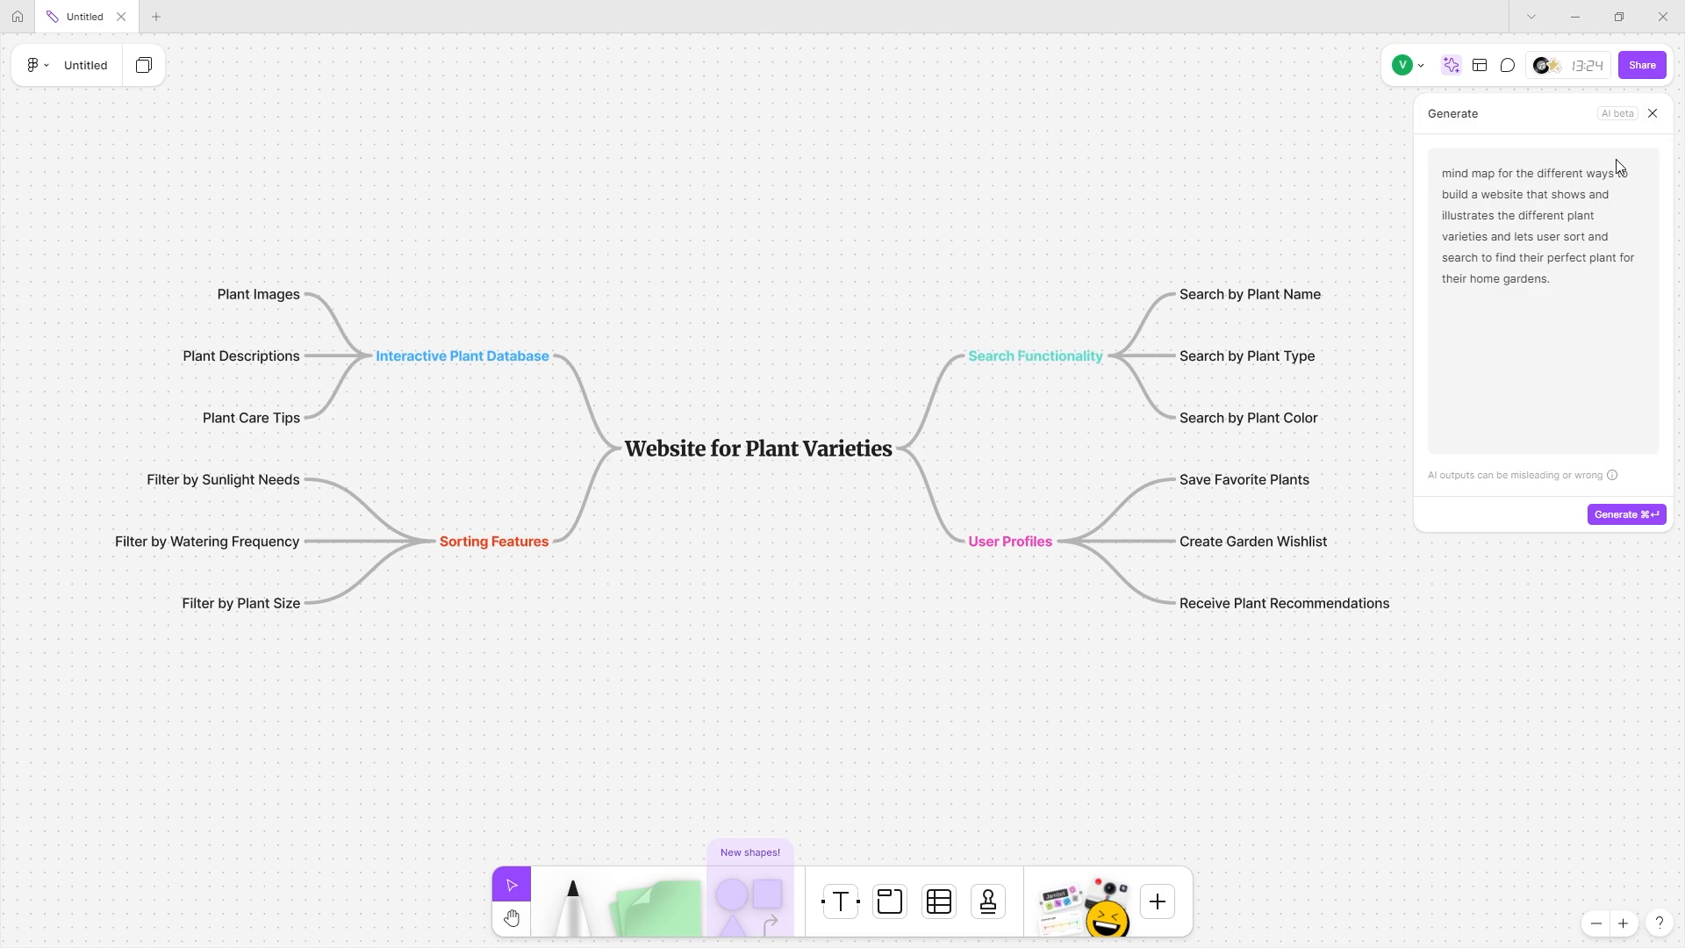
Close the AI panel and browse Recommended, Meetings, Diagramming, Planning and Brainstorming templates.
{"action": "left_click", "coordinate": [1653, 115]}
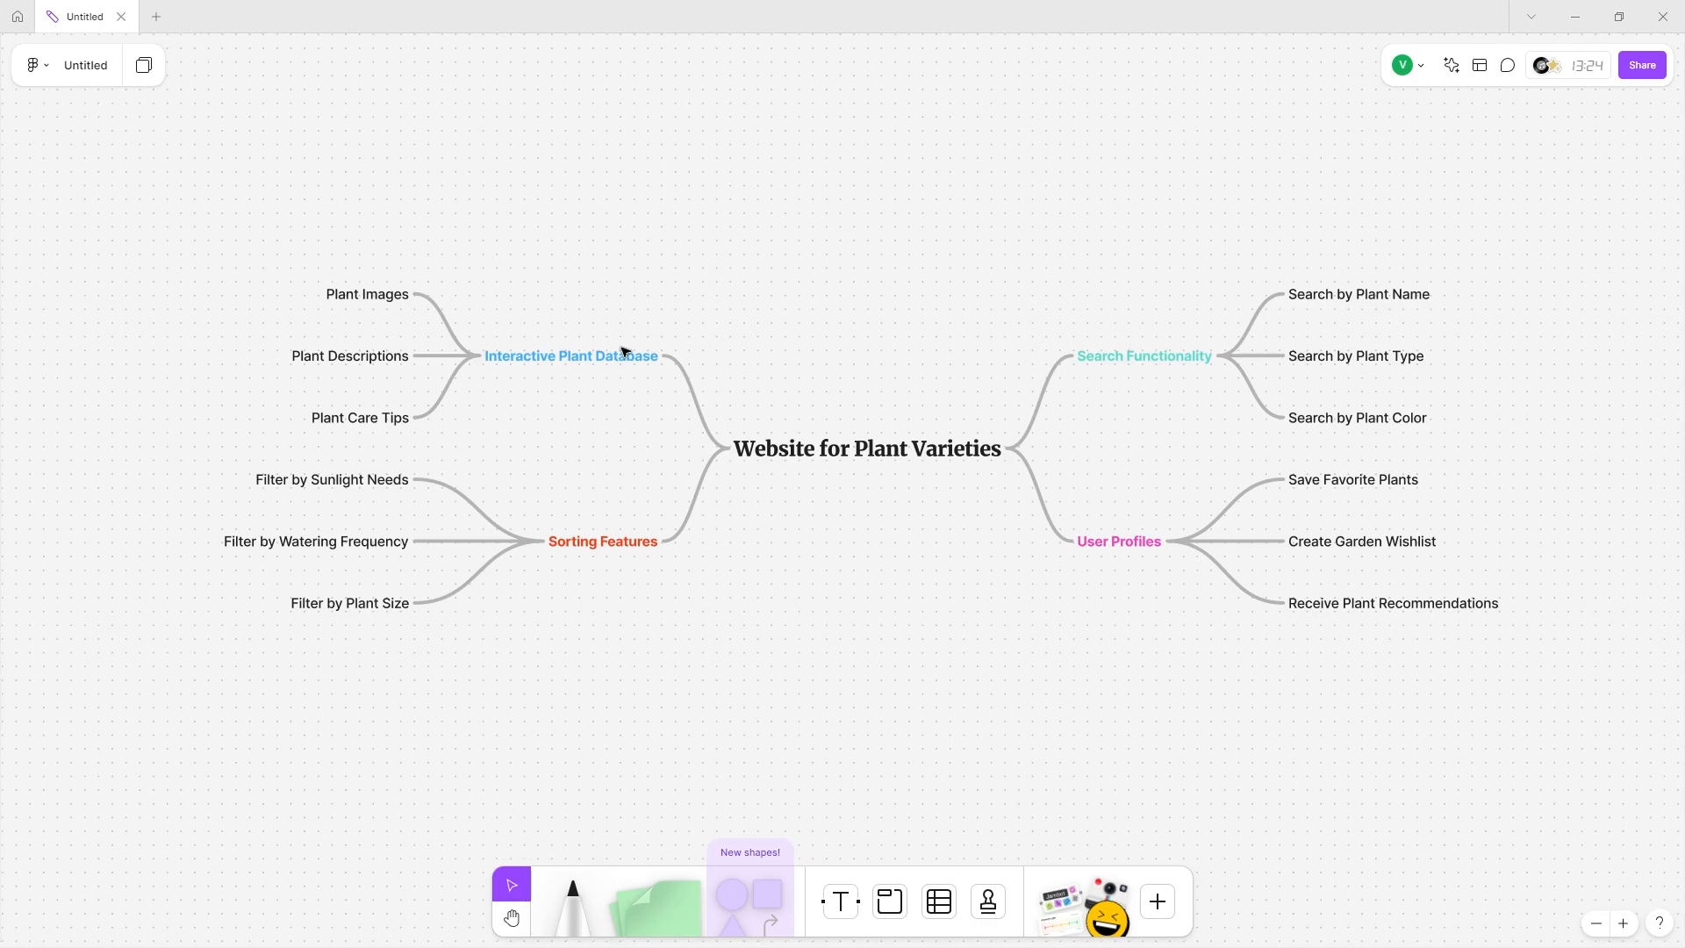
{"action": "left_click", "coordinate": [1481, 66]}
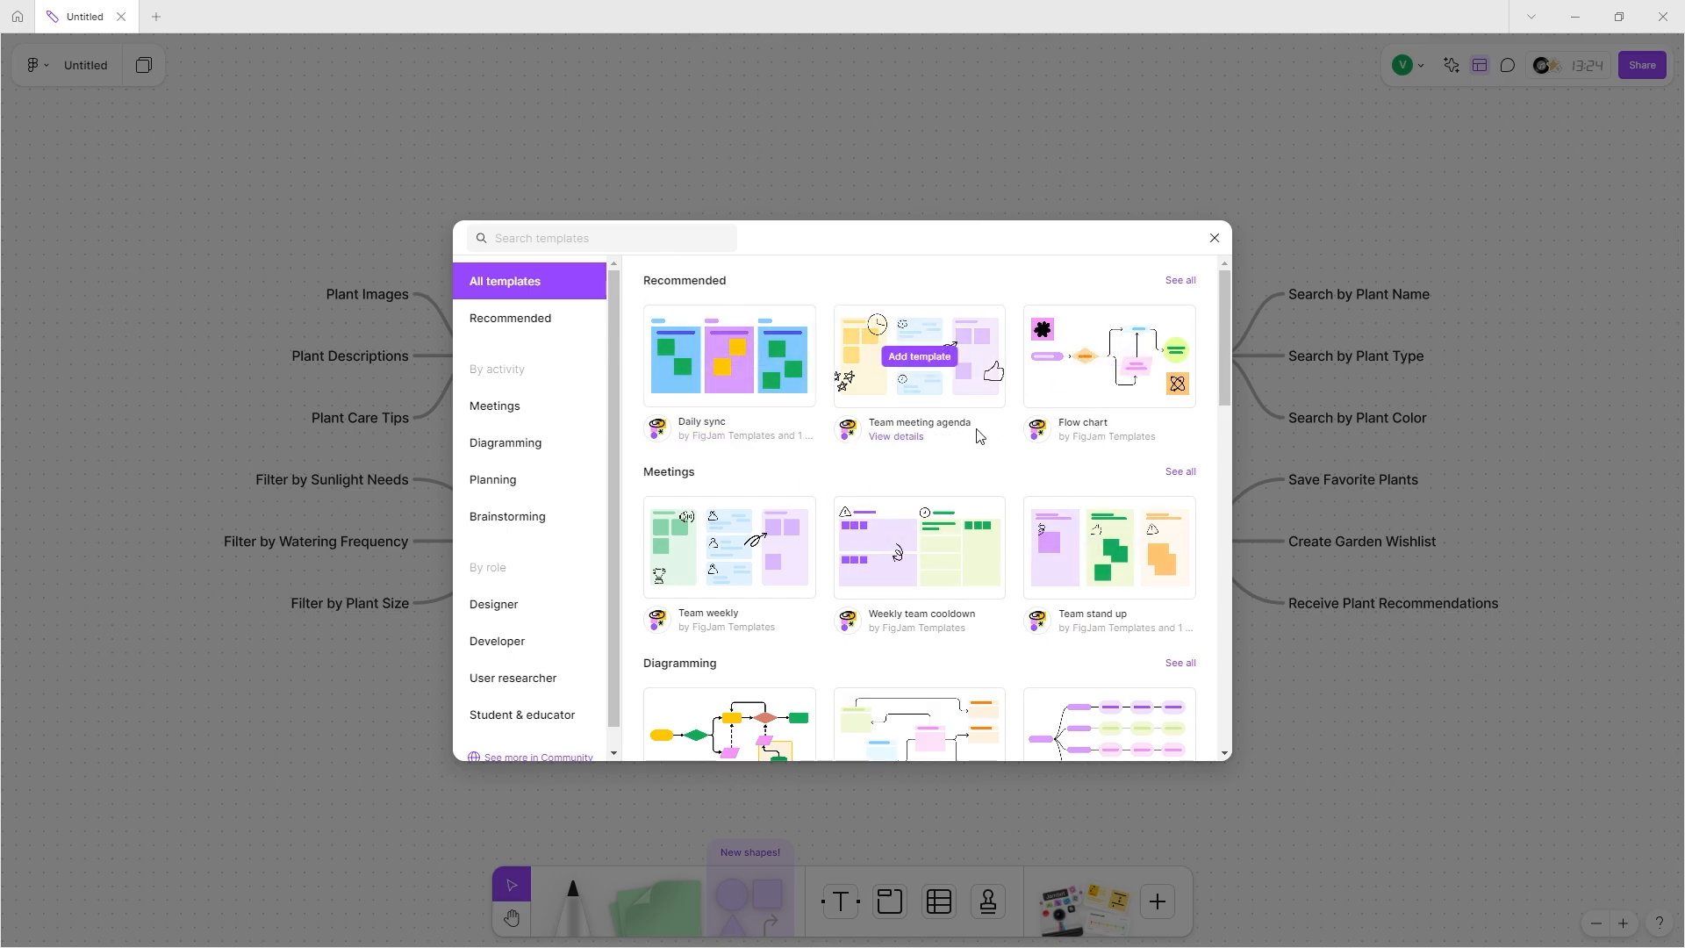
{"action": "left_click", "coordinate": [522, 328]}
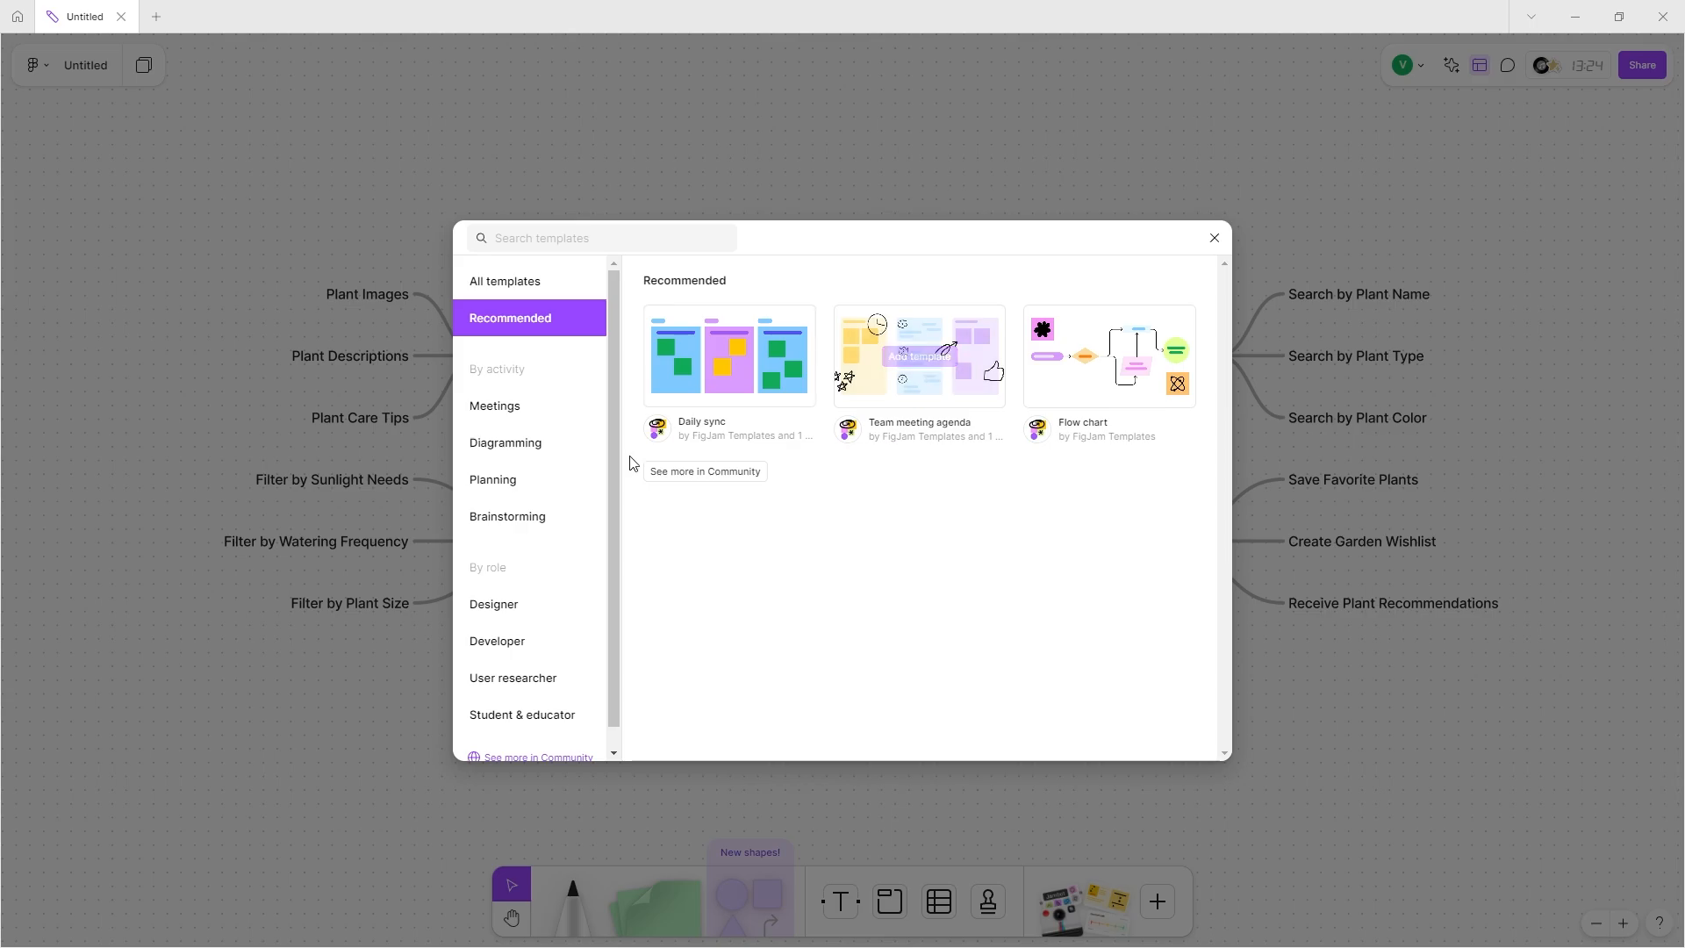
{"action": "left_click", "coordinate": [524, 414]}
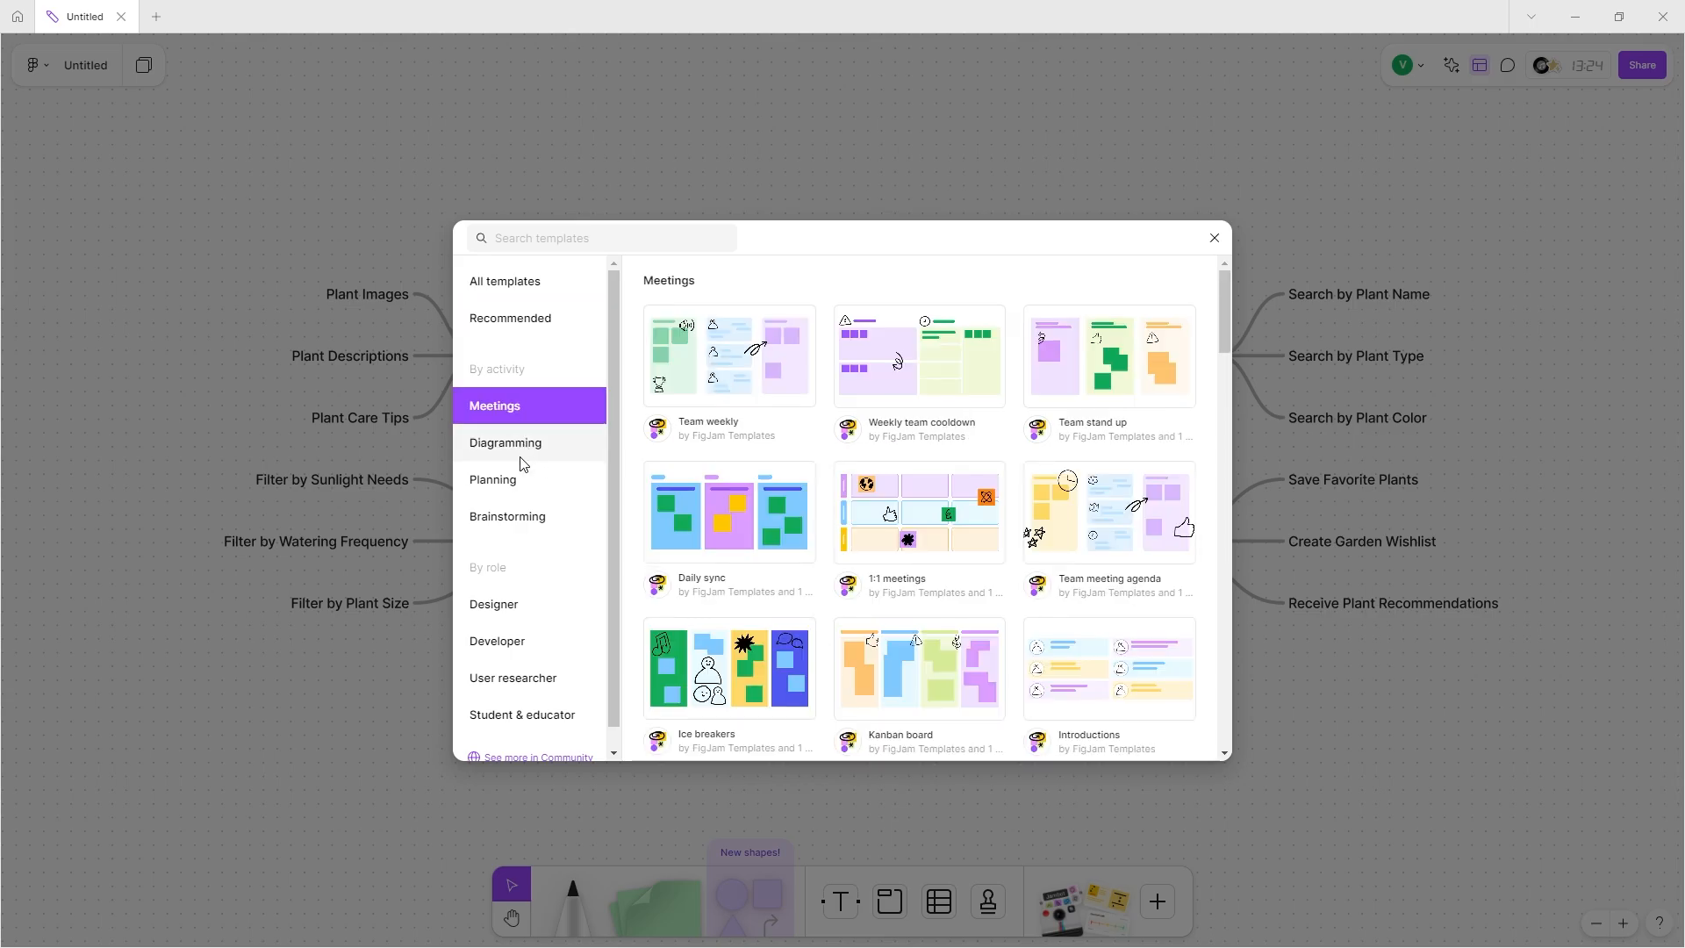
{"action": "left_click", "coordinate": [518, 445]}
{"action": "left_click", "coordinate": [513, 481]}
{"action": "left_click", "coordinate": [493, 530]}
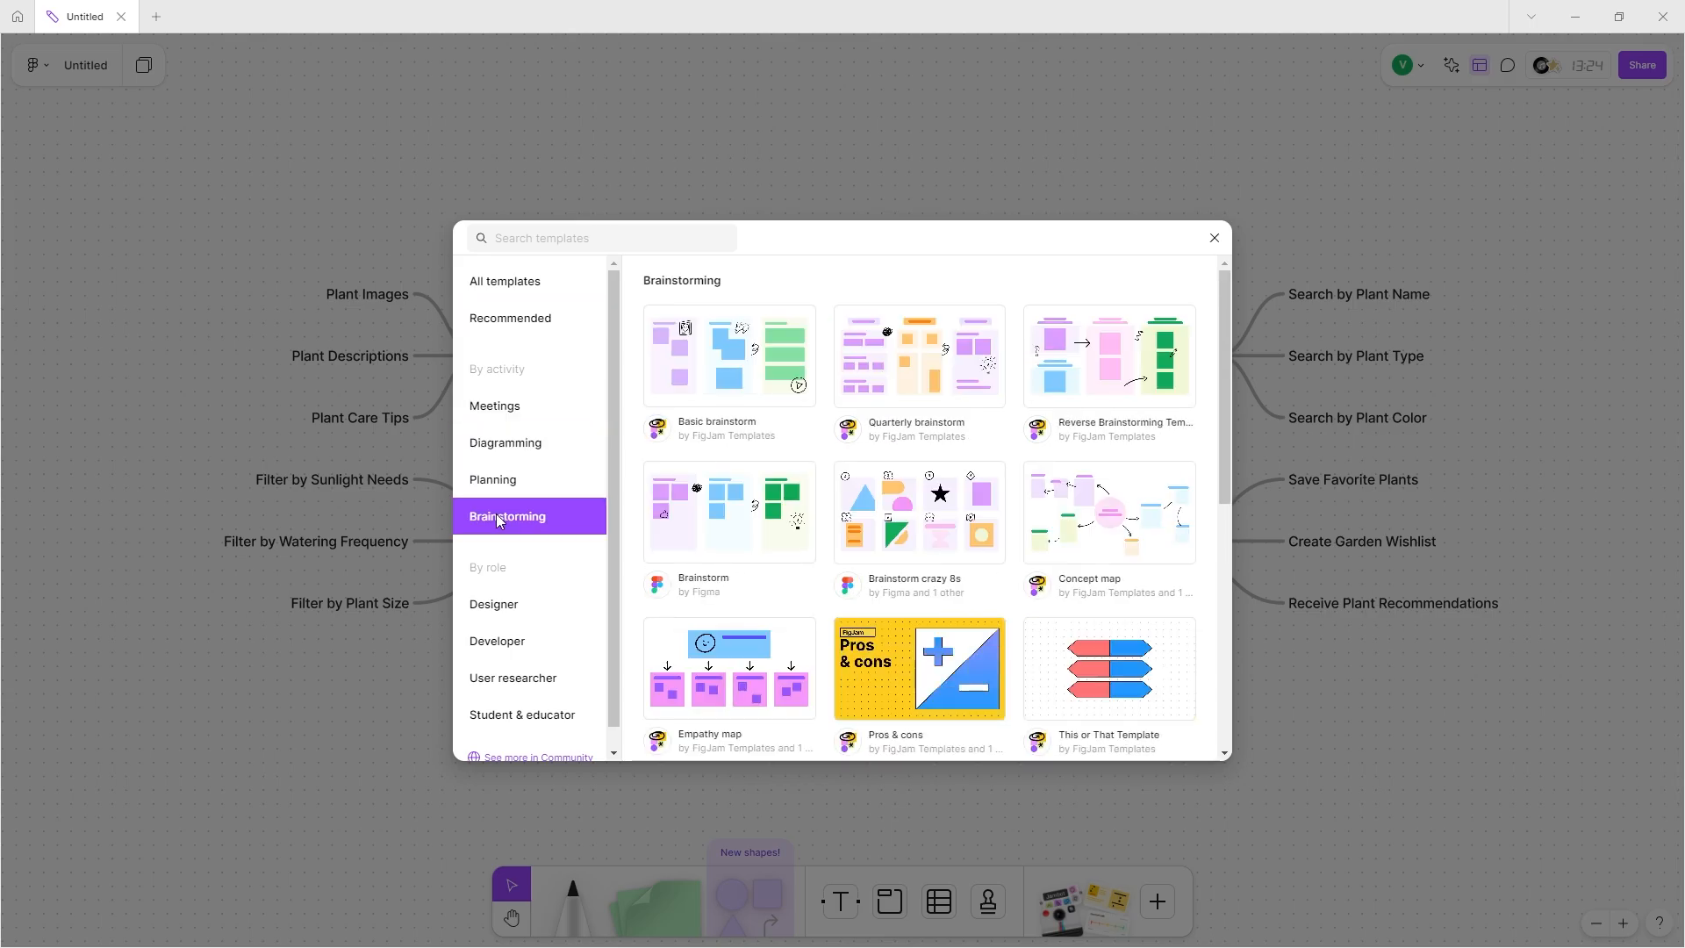
{"action": "scroll", "coordinate": [744, 590], "scroll_direction": "down", "scroll_amount": 1}
{"action": "scroll", "coordinate": [744, 590], "scroll_direction": "down", "scroll_amount": 1}
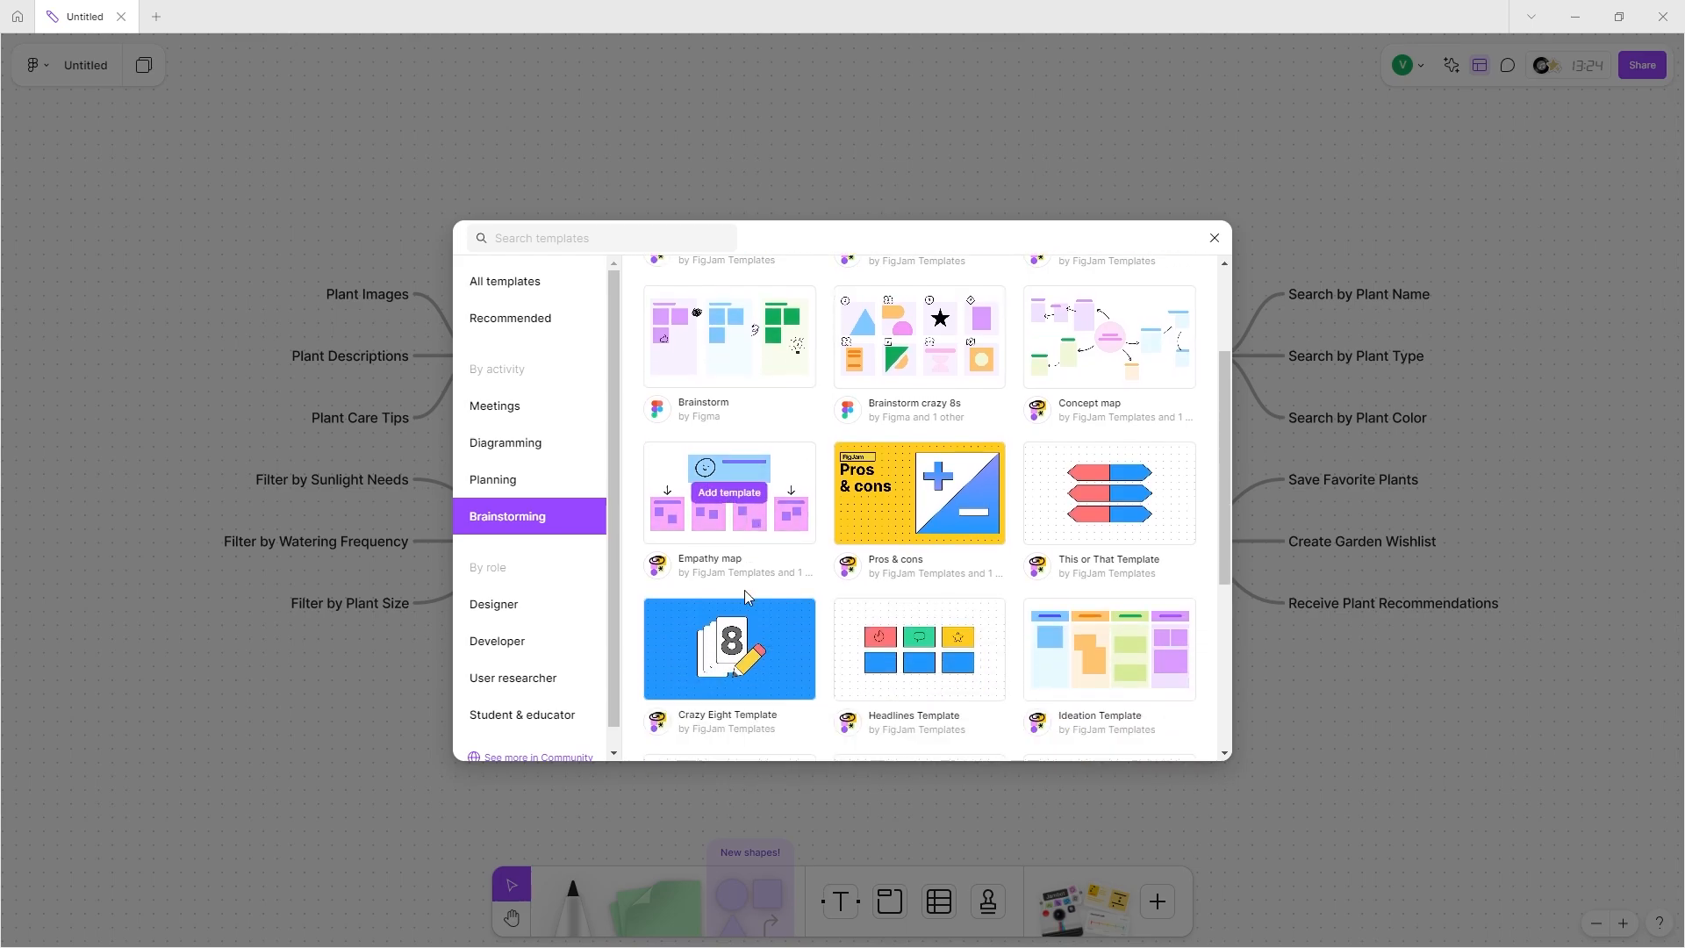
Browse the role-based template categories and add User persona from the Designer templates.
{"action": "left_click", "coordinate": [517, 609]}
{"action": "scroll", "coordinate": [561, 570], "scroll_direction": "down", "scroll_amount": 1}
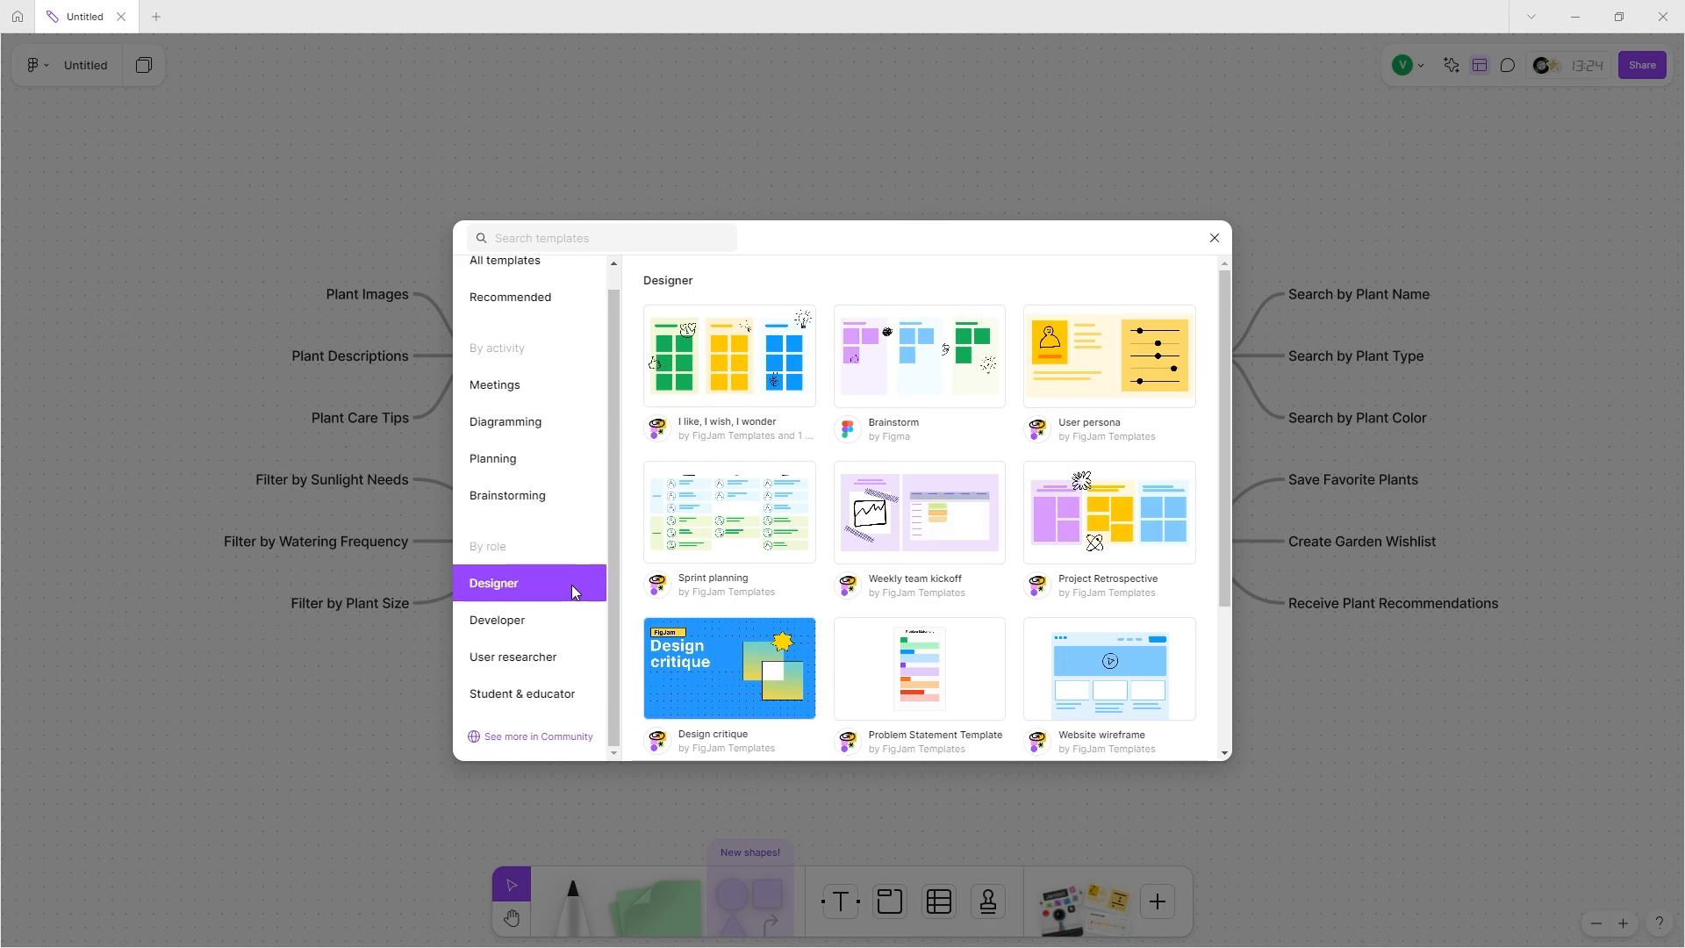
{"action": "left_click", "coordinate": [550, 629]}
{"action": "left_click", "coordinate": [542, 670]}
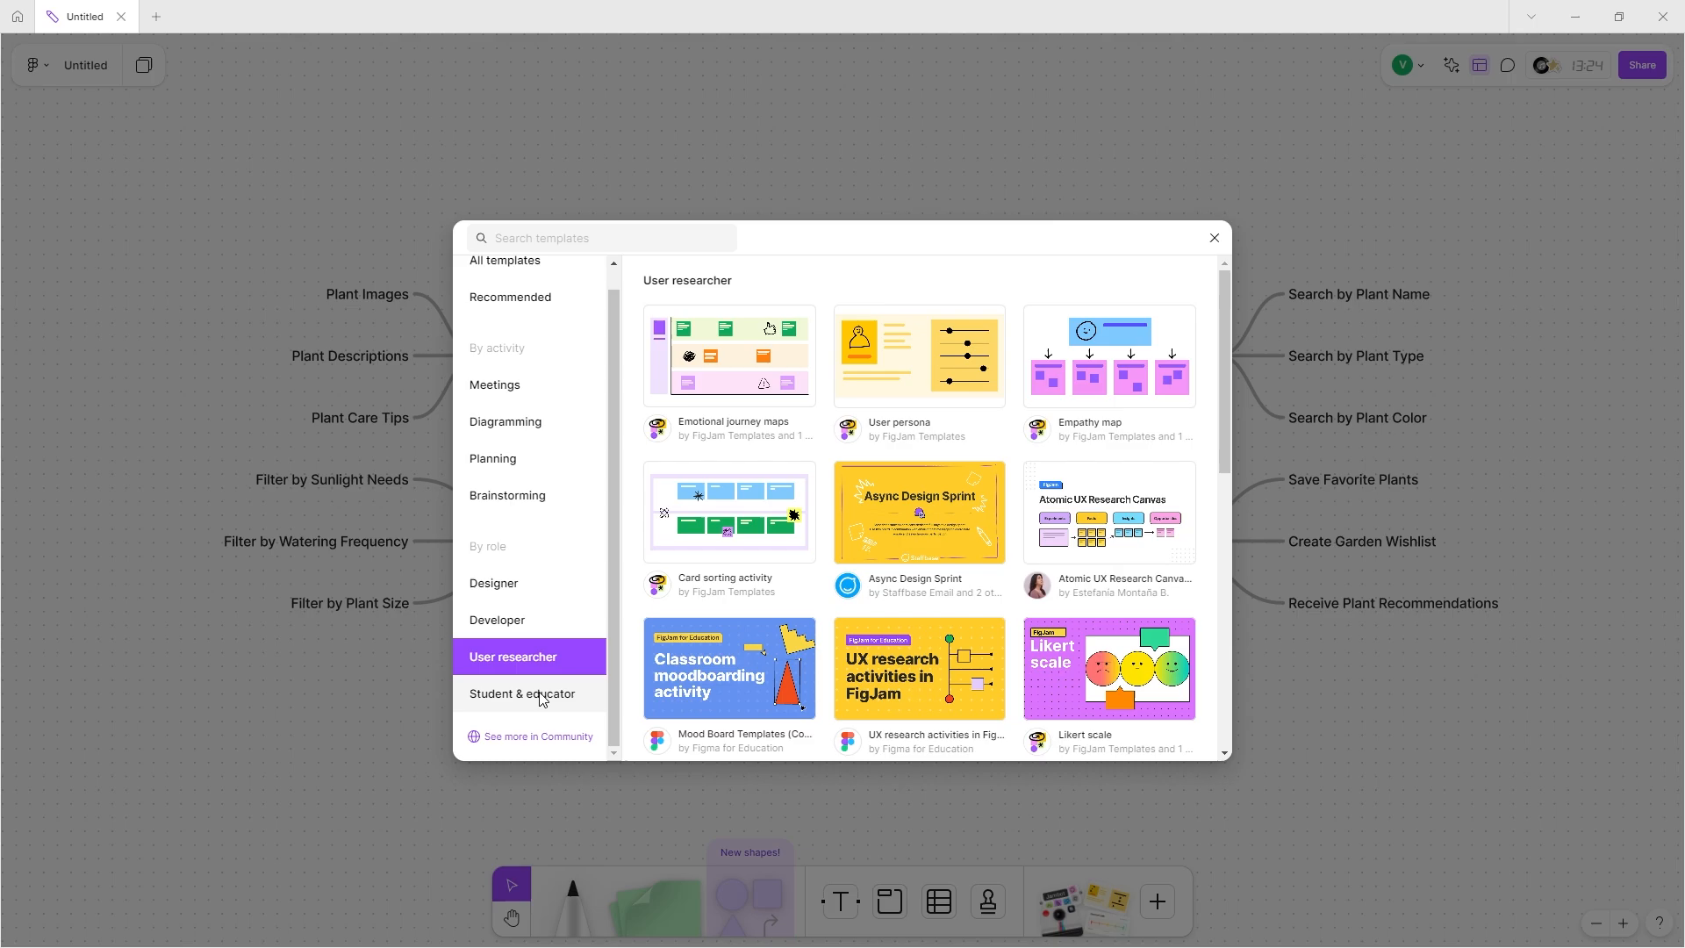
{"action": "left_click", "coordinate": [538, 692]}
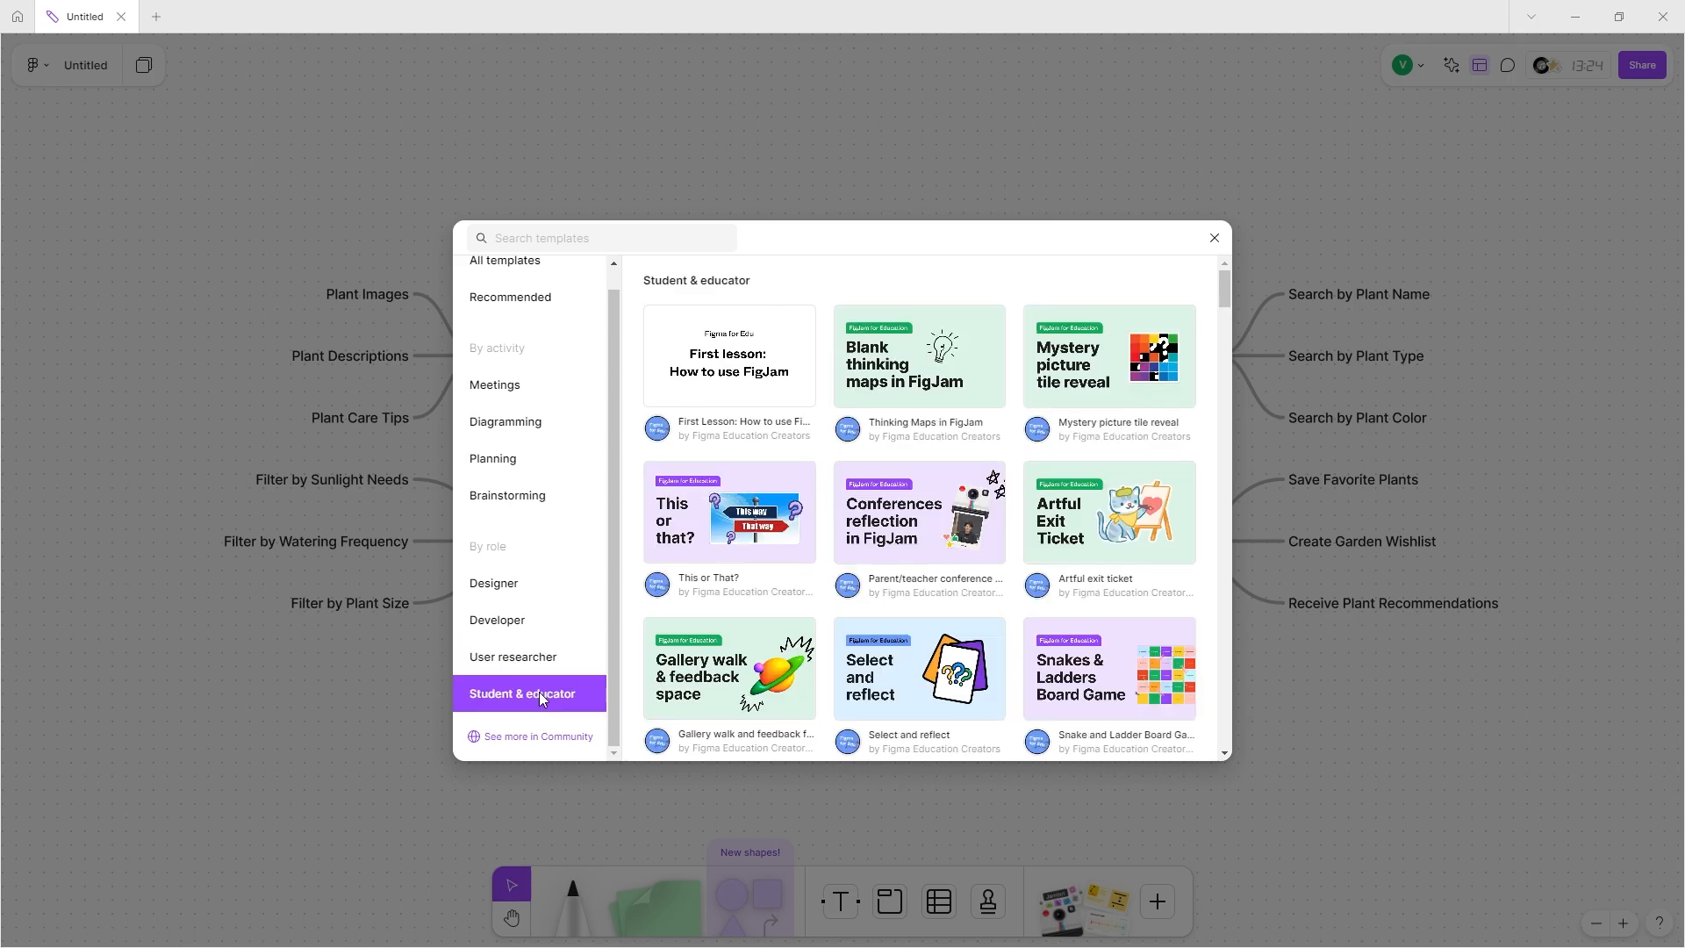
{"action": "left_click", "coordinate": [527, 583]}
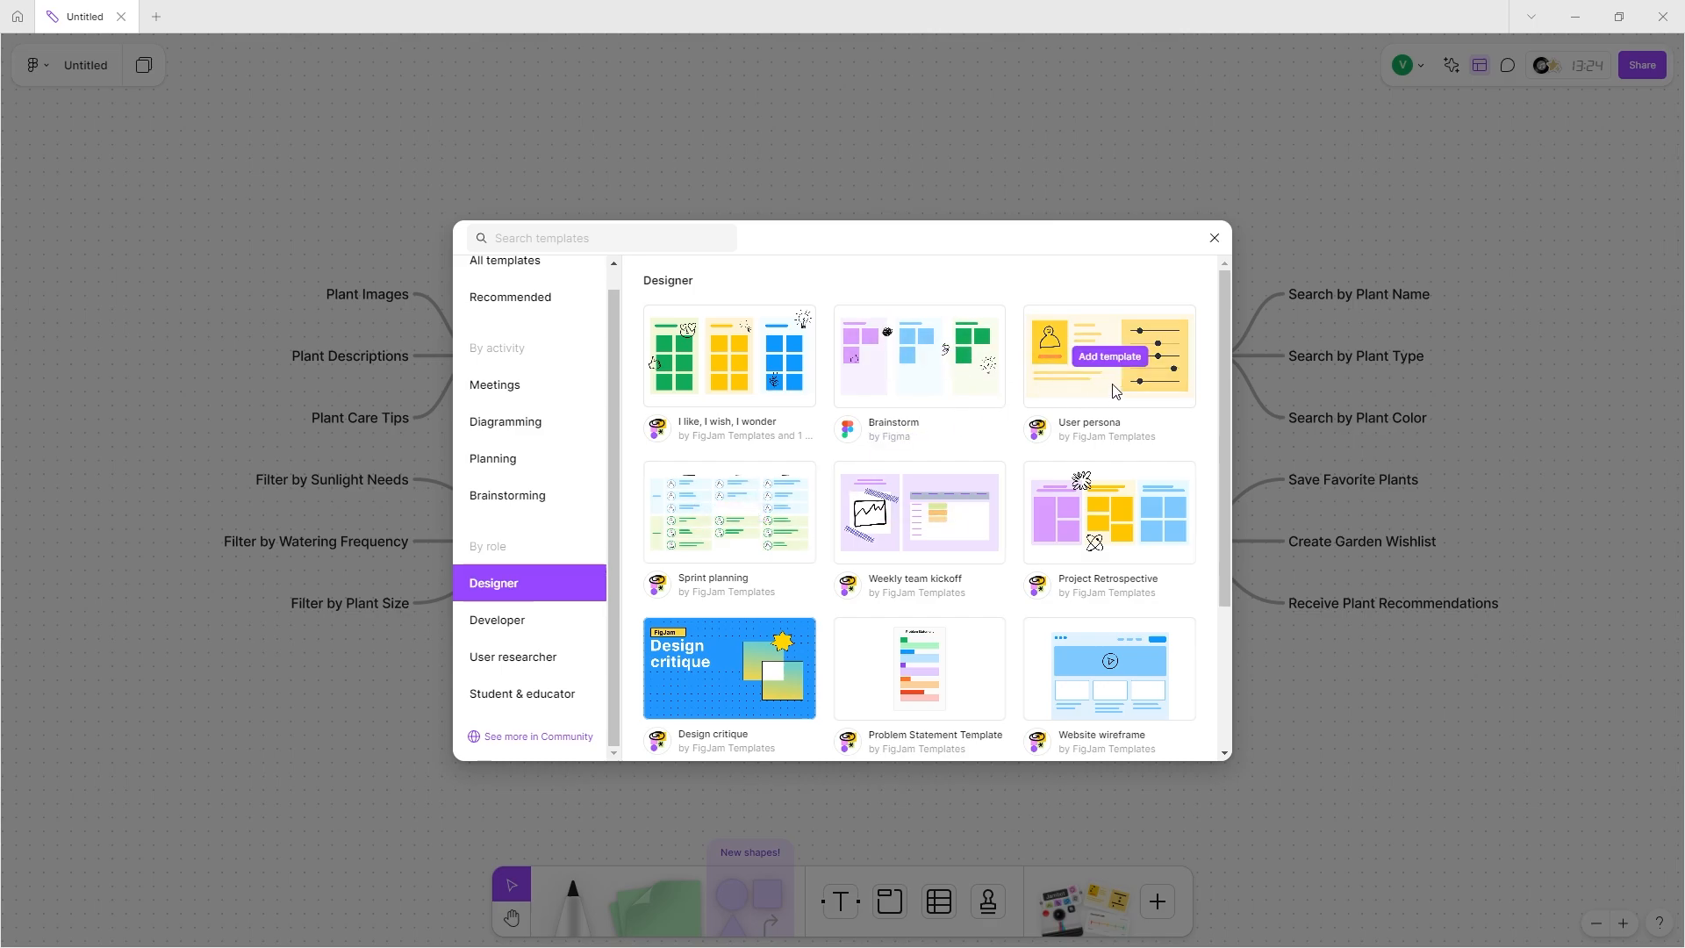
{"action": "left_click", "coordinate": [1118, 360]}
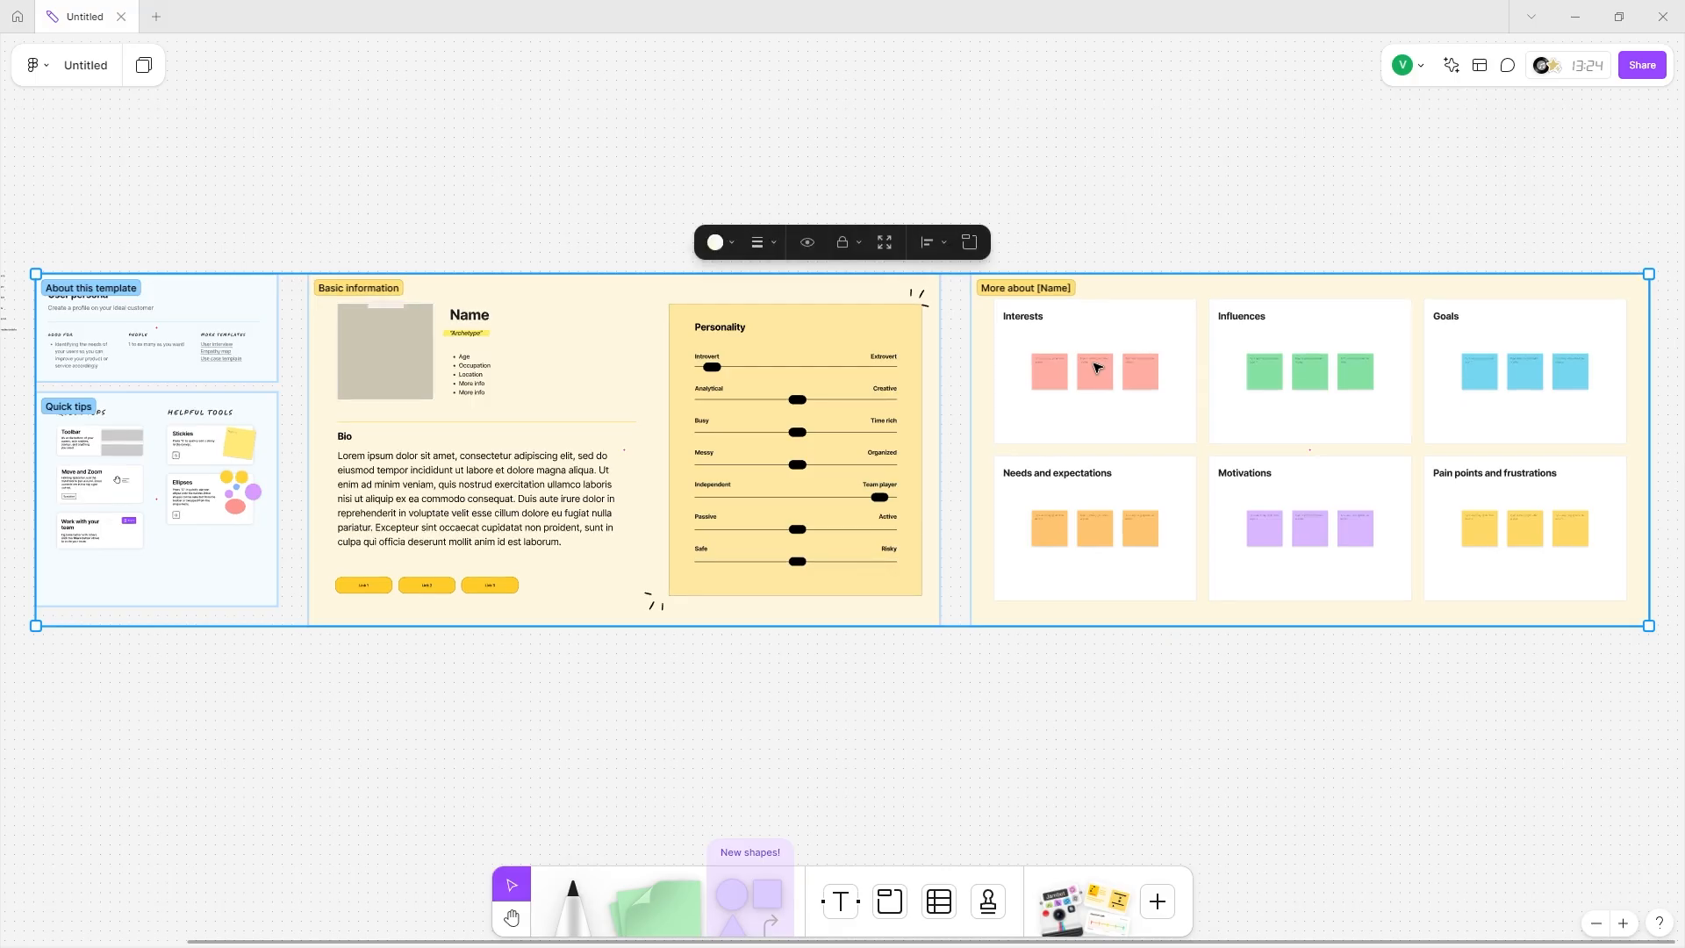
Move the User persona template right, then enlarge the mind map and shift it left.
{"action": "left_click_drag", "start_coordinate": [532, 335], "coordinate": [703, 267]}
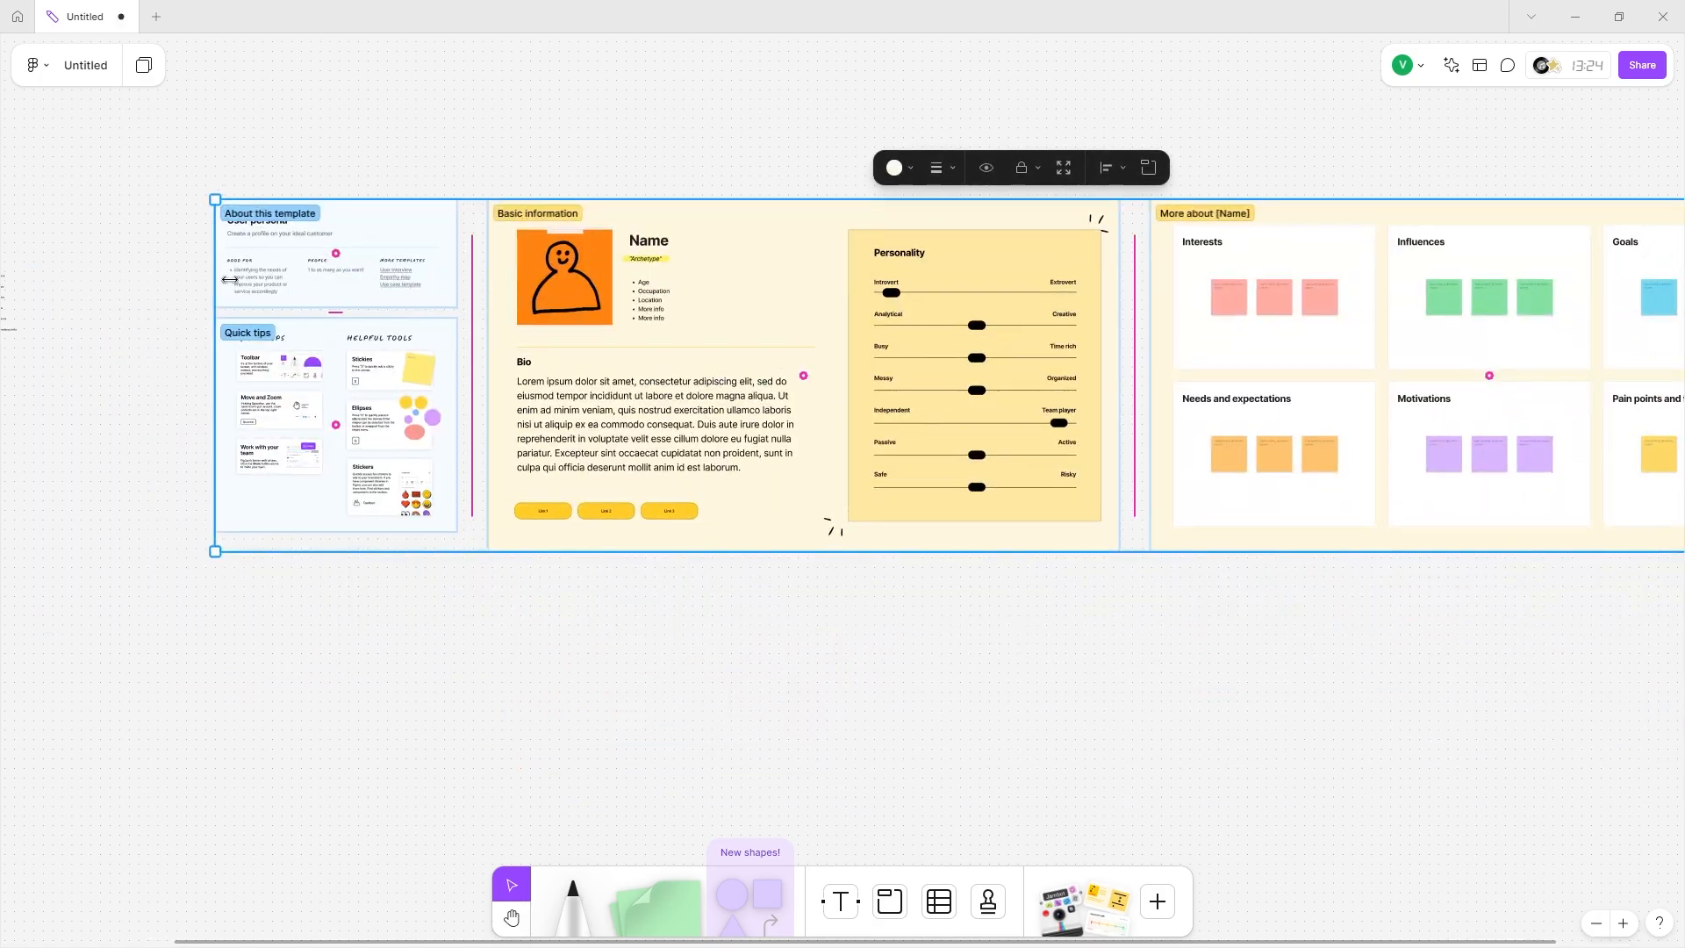
{"action": "left_click_drag", "start_coordinate": [229, 279], "coordinate": [648, 279]}
{"action": "left_click_drag", "start_coordinate": [170, 233], "coordinate": [489, 414]}
{"action": "left_click_drag", "start_coordinate": [432, 338], "coordinate": [943, 404]}
{"action": "left_click_drag", "start_coordinate": [565, 345], "coordinate": [216, 383]}
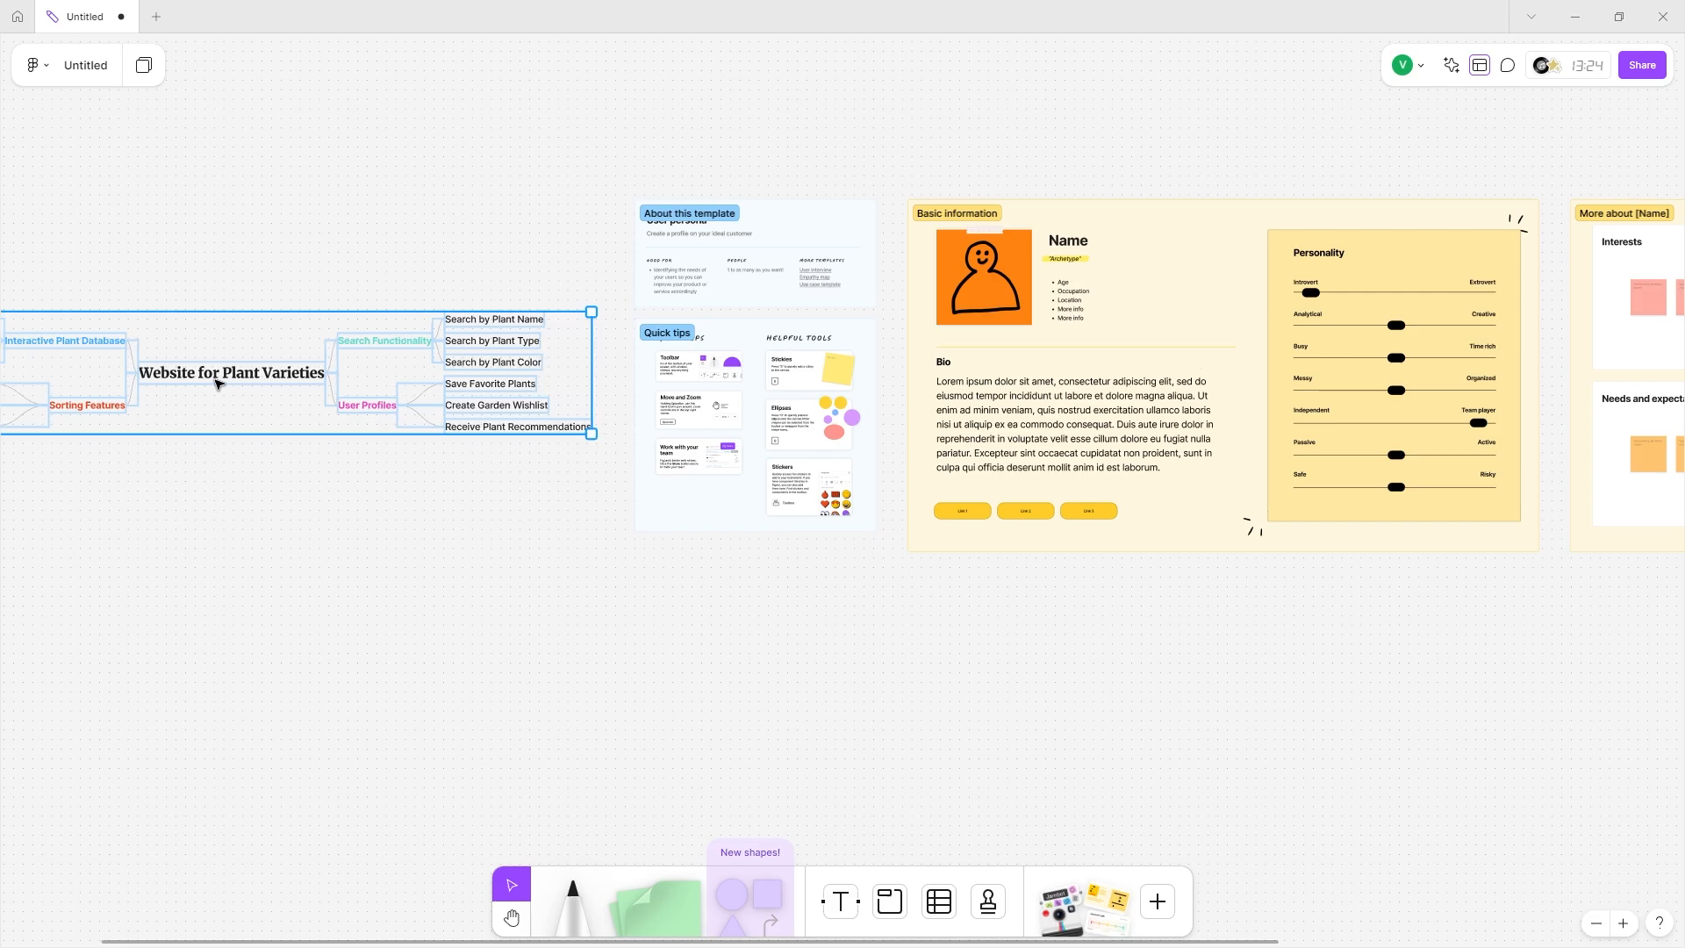
Pan across the User persona template and zoom to its Basic information frame.
{"action": "scroll", "coordinate": [217, 383], "scroll_direction": "left", "scroll_amount": 5}
{"action": "scroll", "coordinate": [737, 342], "scroll_direction": "right", "scroll_amount": 5}
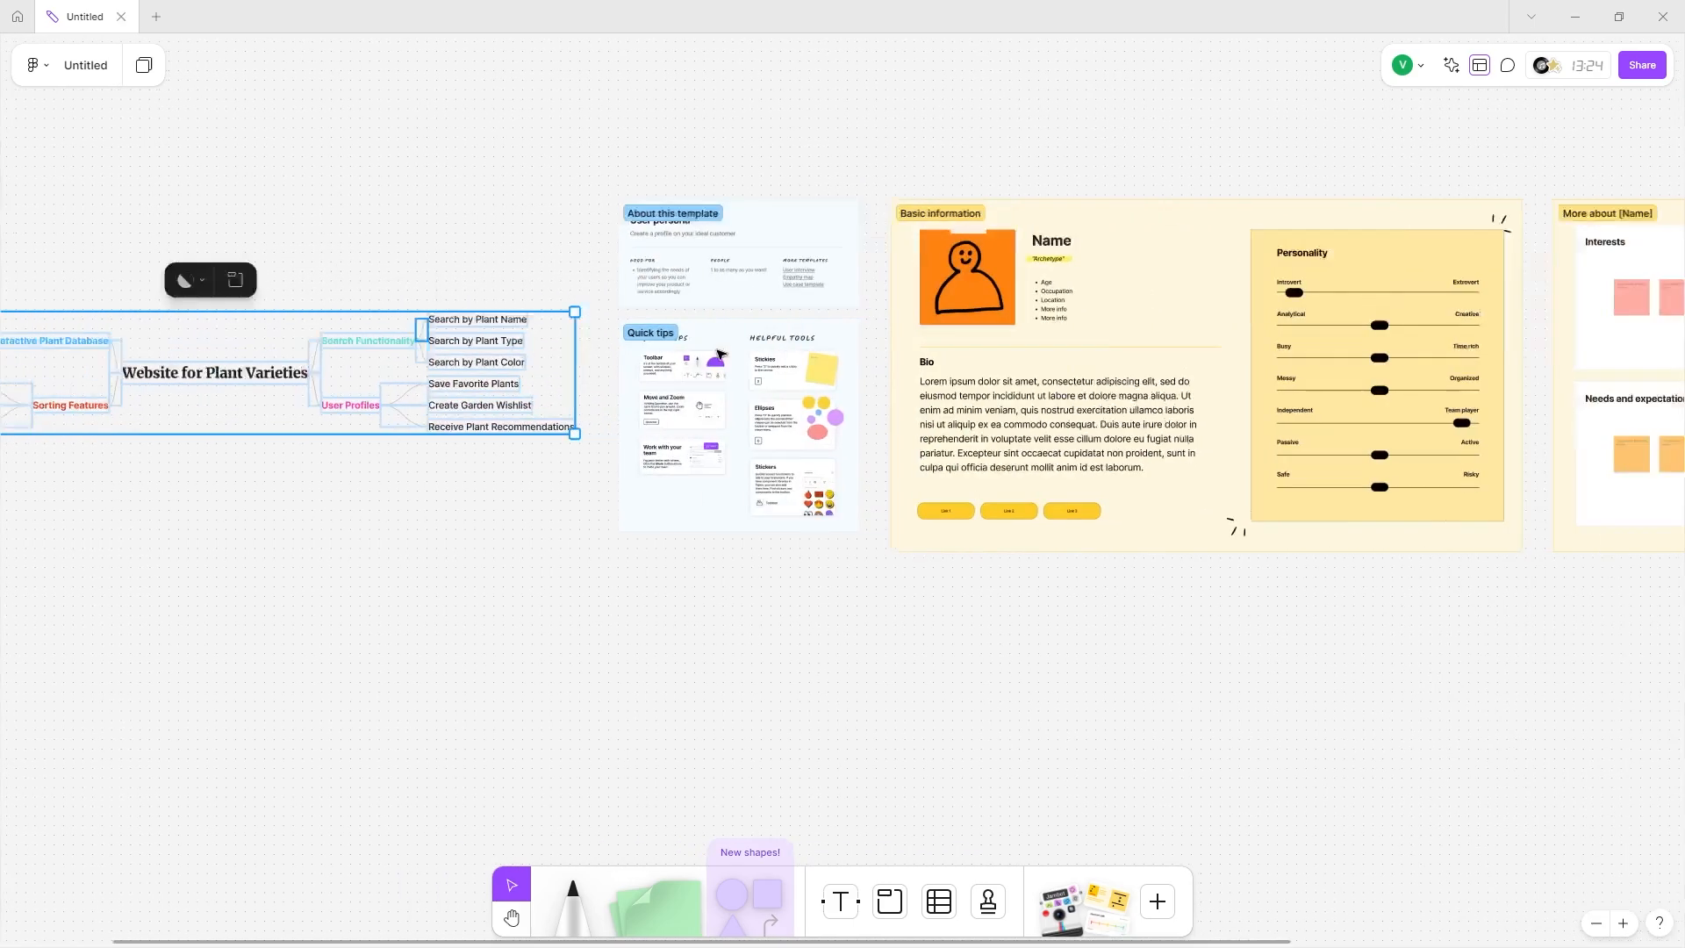
{"action": "scroll", "coordinate": [720, 354], "scroll_direction": "right", "scroll_amount": 3}
{"action": "left_click", "coordinate": [955, 237]}
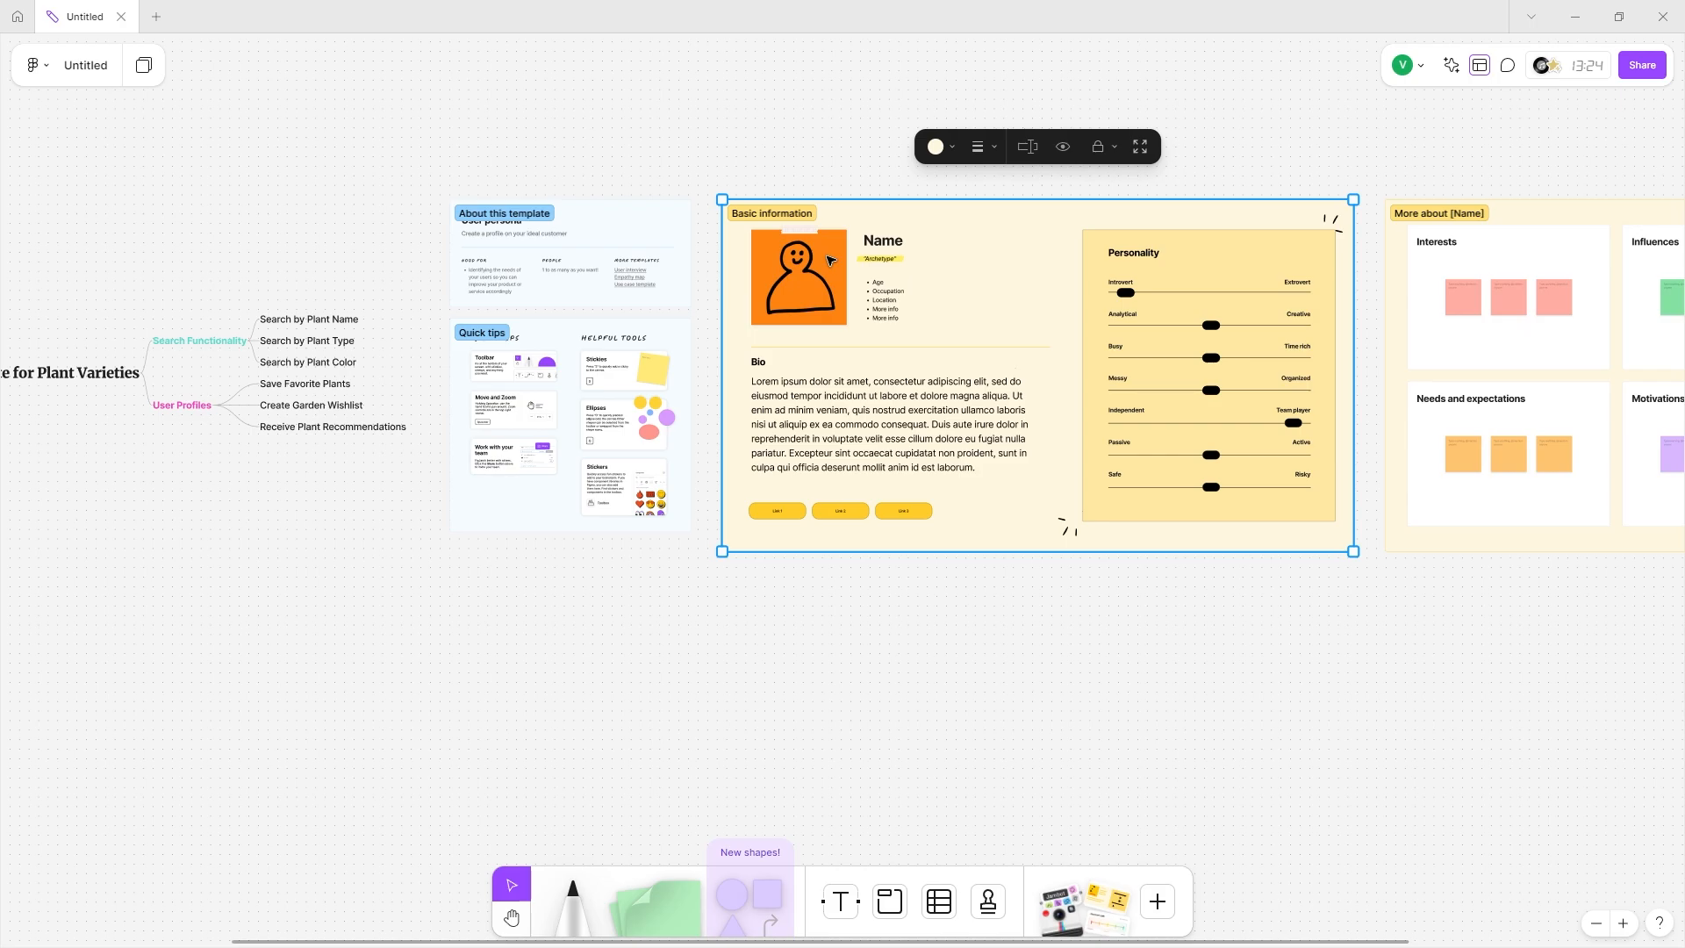
{"action": "scroll", "coordinate": [829, 260], "scroll_direction": "up", "scroll_amount": 5}
{"action": "scroll", "coordinate": [1047, 373], "scroll_direction": "right", "scroll_amount": 3}
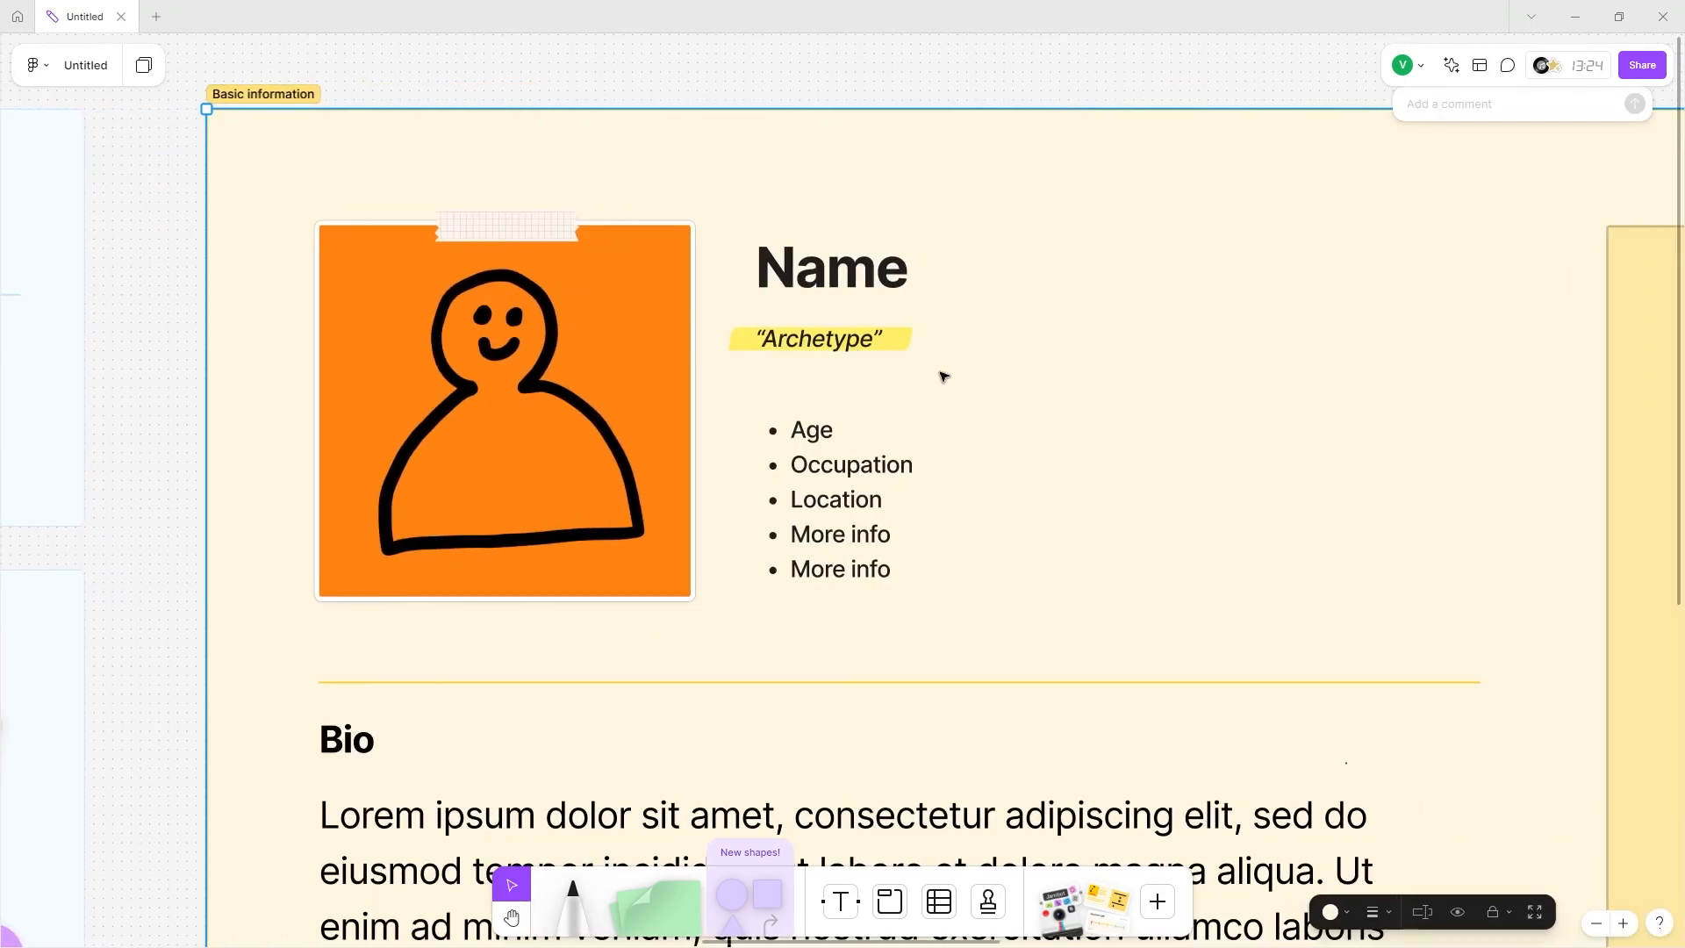
{"action": "scroll", "coordinate": [944, 373], "scroll_direction": "down", "scroll_amount": 5}
{"action": "scroll", "coordinate": [1014, 430], "scroll_direction": "right", "scroll_amount": 3}
{"action": "scroll", "coordinate": [939, 421], "scroll_direction": "left", "scroll_amount": 3}
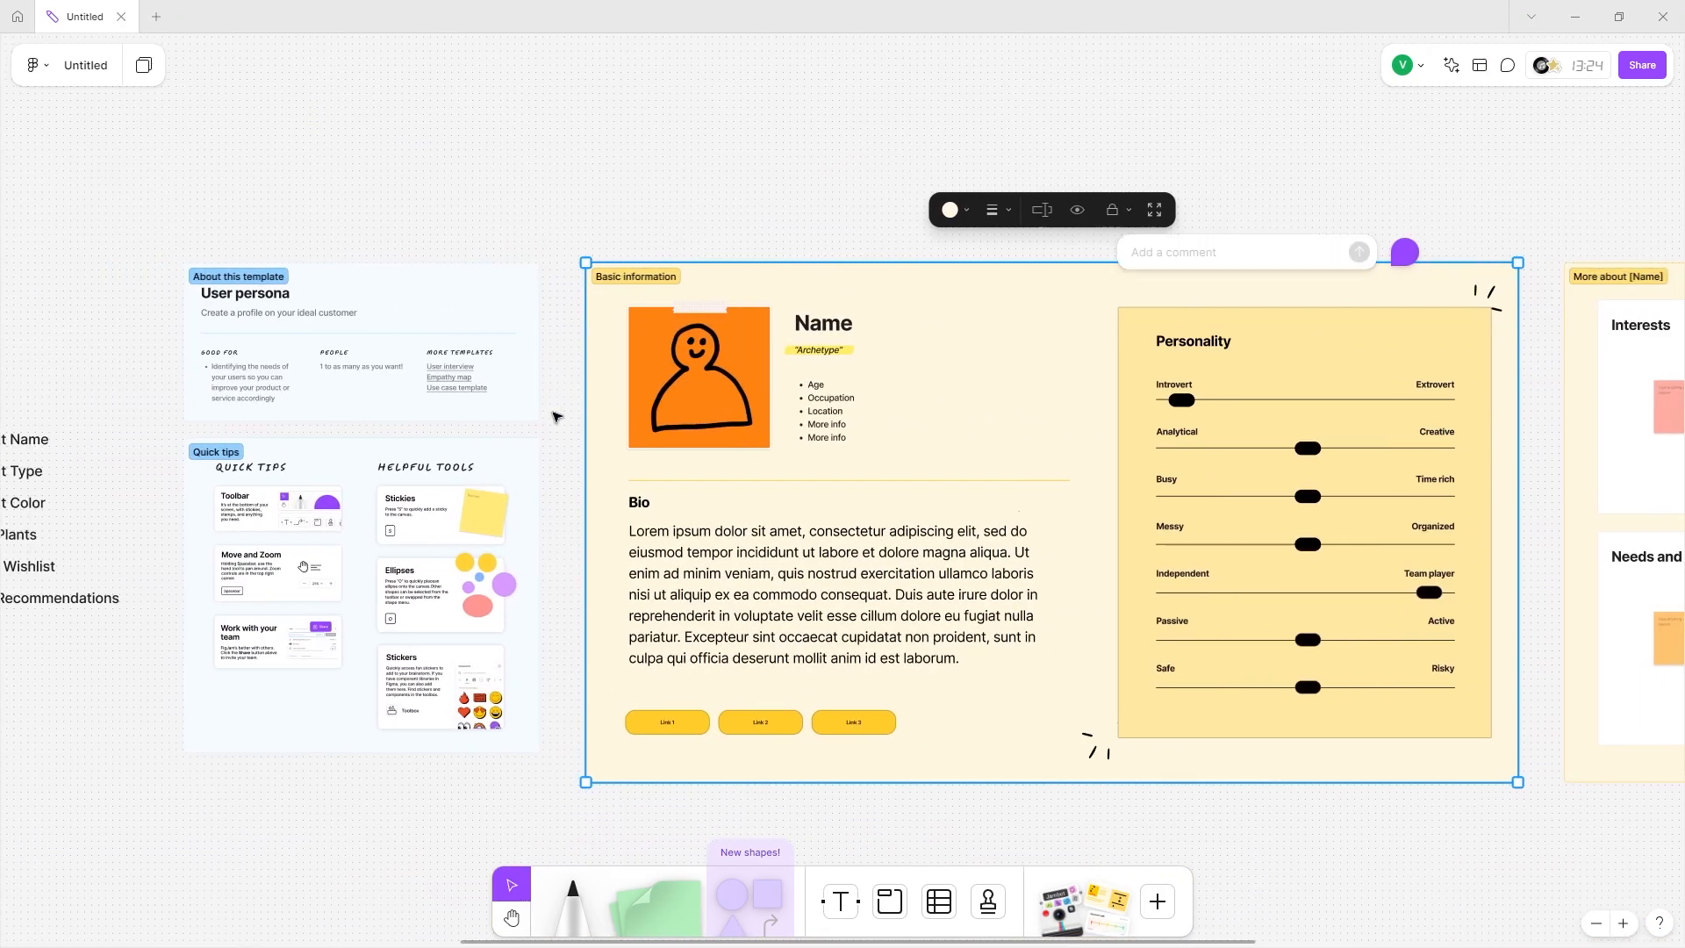
{"action": "scroll", "coordinate": [489, 301], "scroll_direction": "left", "scroll_amount": 1}
{"action": "scroll", "coordinate": [488, 301], "scroll_direction": "up", "scroll_amount": 5}
{"action": "scroll", "coordinate": [489, 301], "scroll_direction": "right", "scroll_amount": 1}
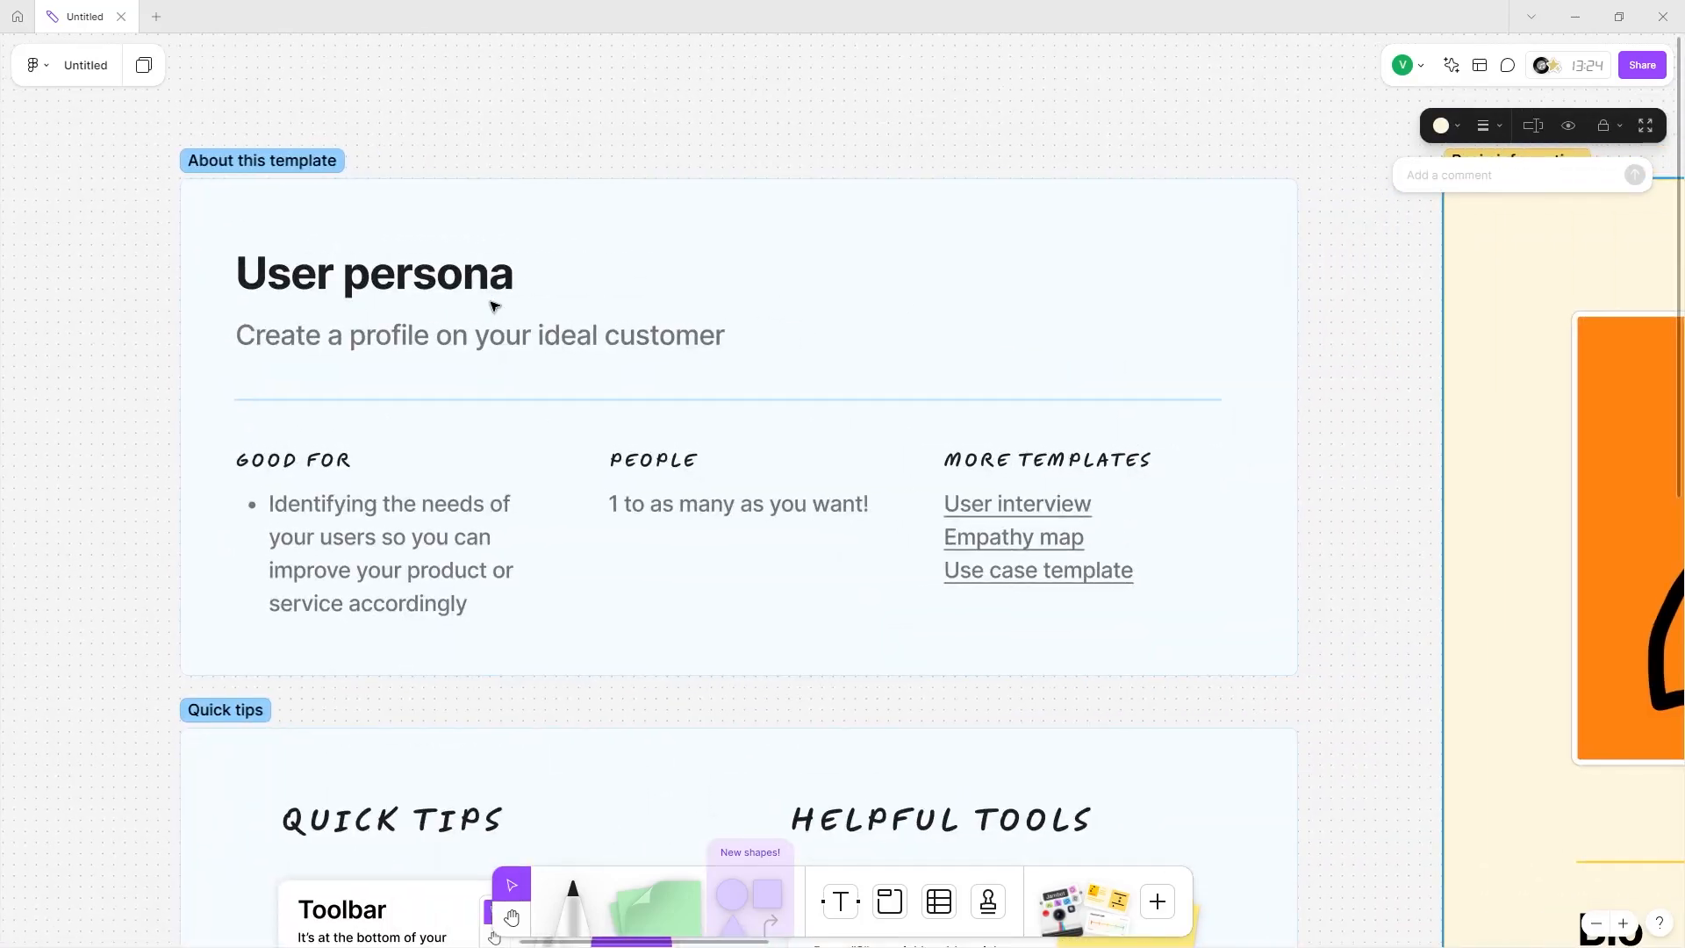
{"action": "scroll", "coordinate": [491, 306], "scroll_direction": "left", "scroll_amount": 1}
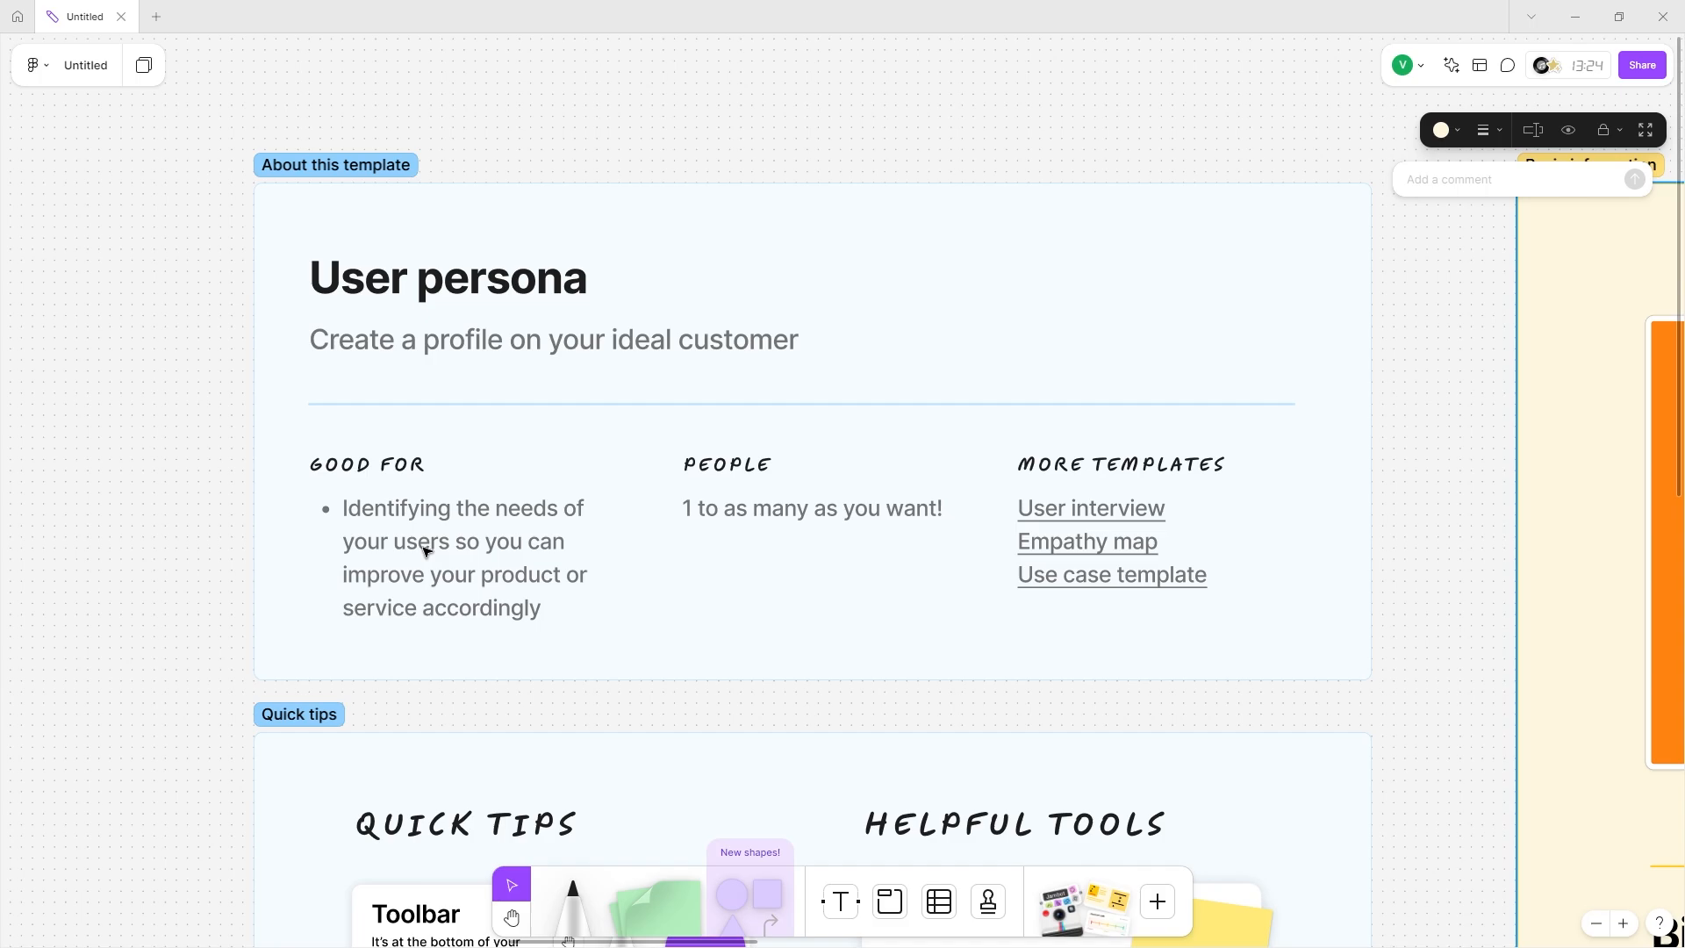
{"action": "scroll", "coordinate": [424, 550], "scroll_direction": "down", "scroll_amount": 1}
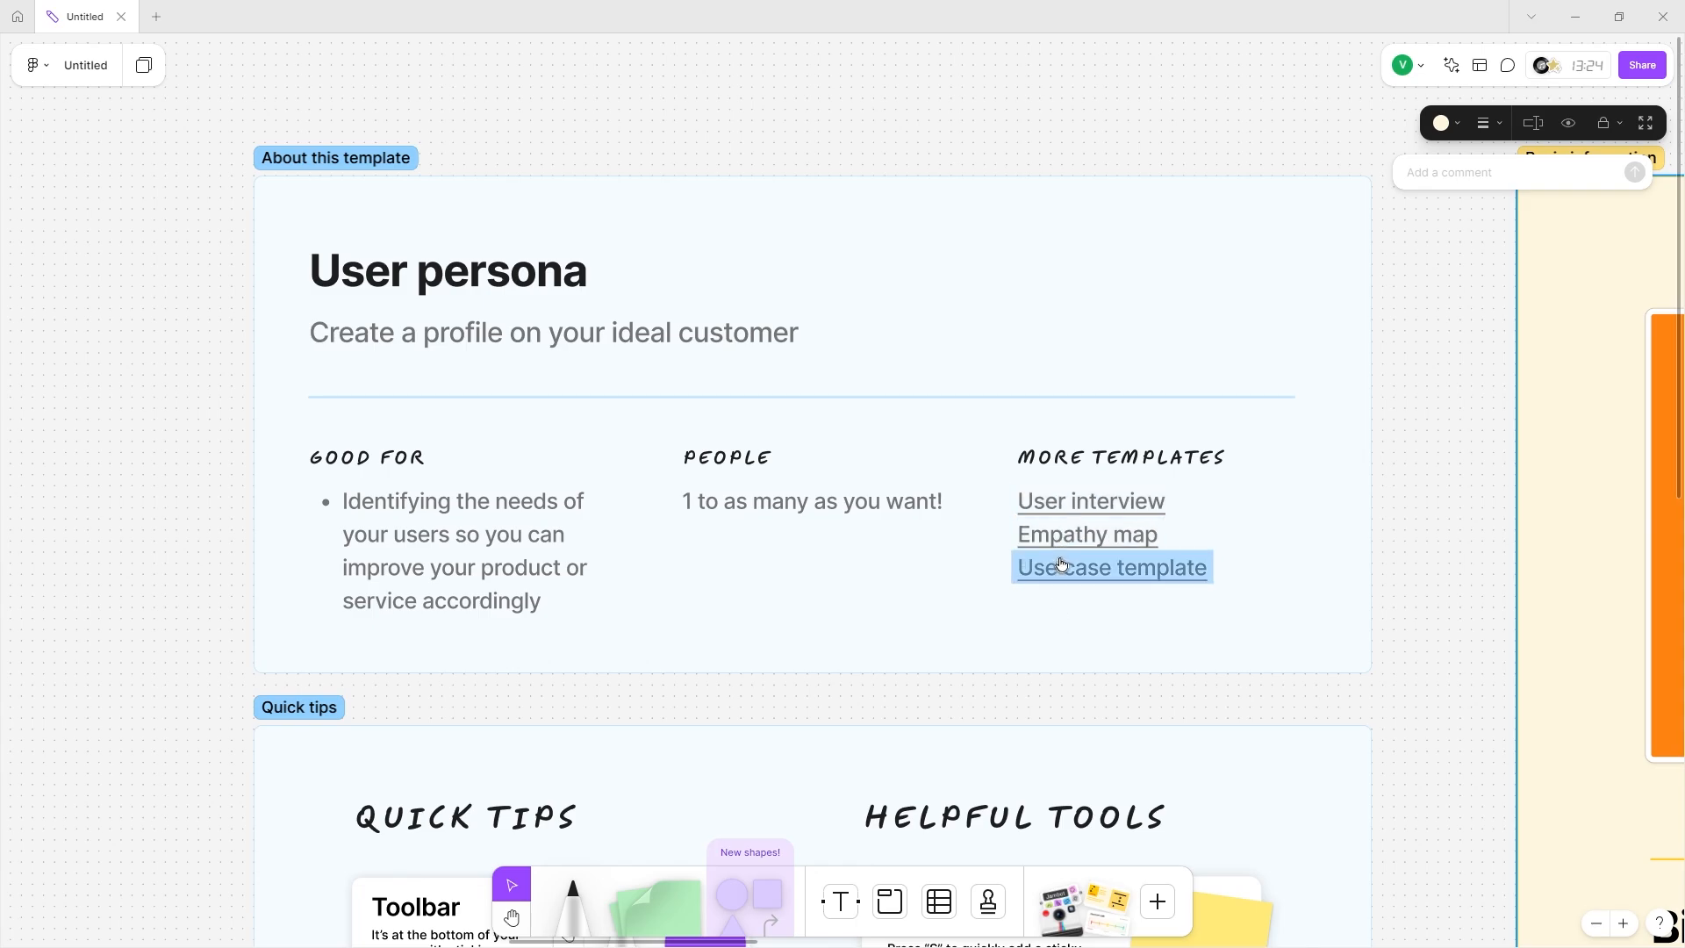
{"action": "scroll", "coordinate": [991, 672], "scroll_direction": "down", "scroll_amount": 1}
{"action": "scroll", "coordinate": [987, 679], "scroll_direction": "down", "scroll_amount": 8}
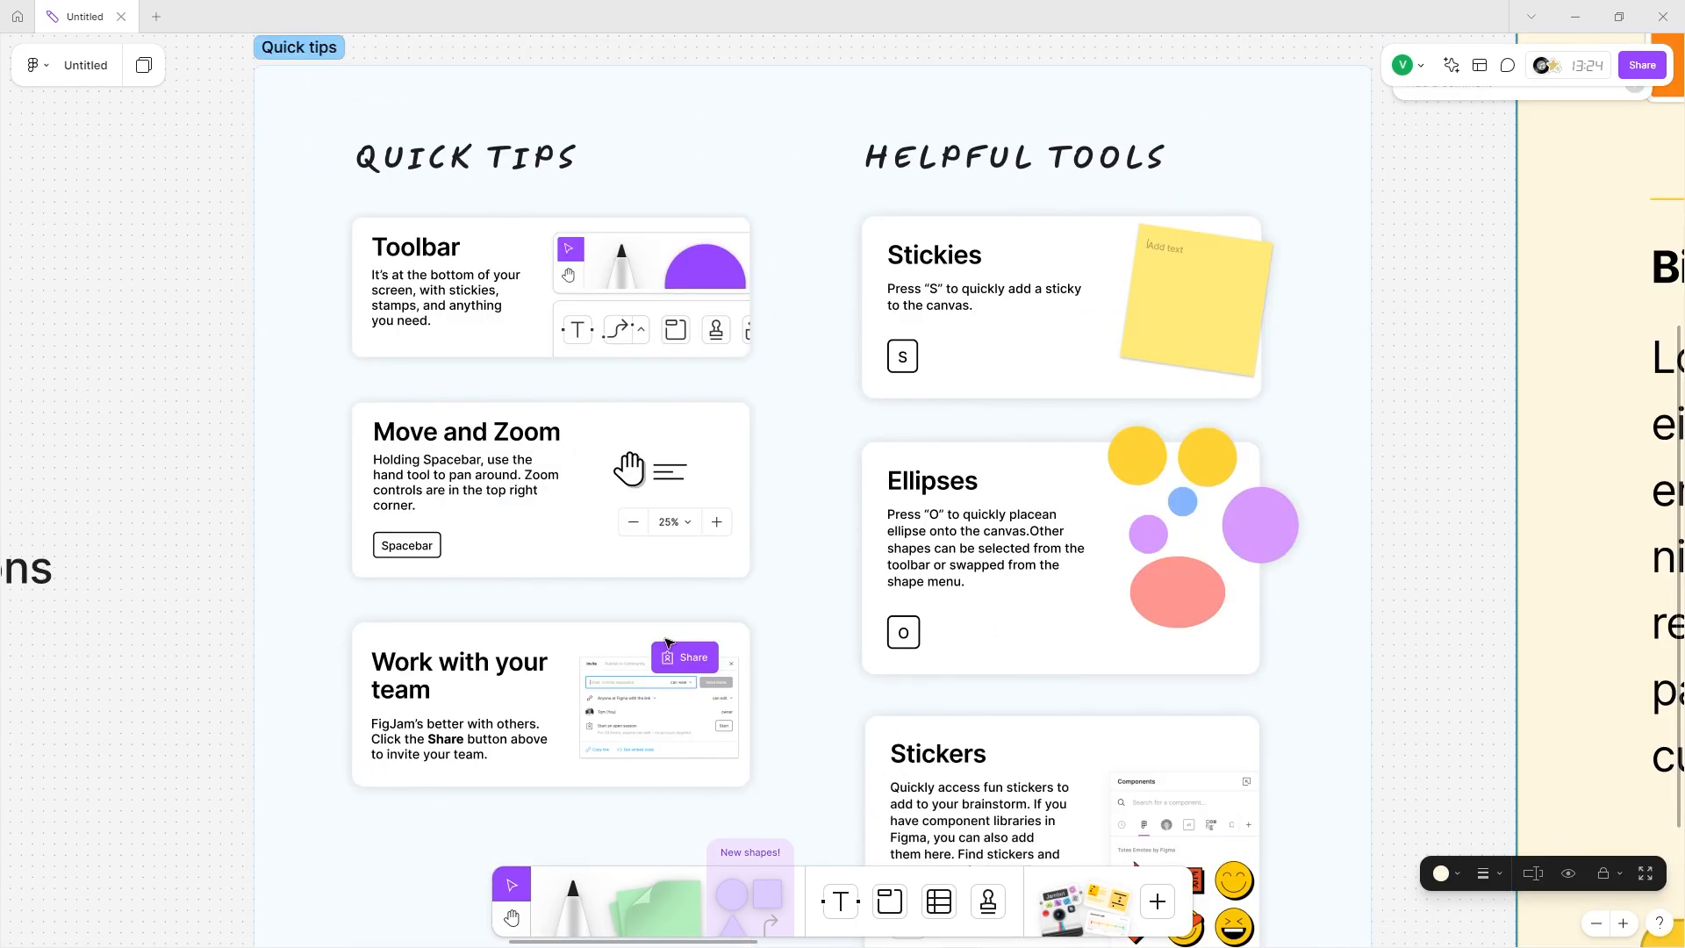
{"action": "key", "text": "shift+2"}
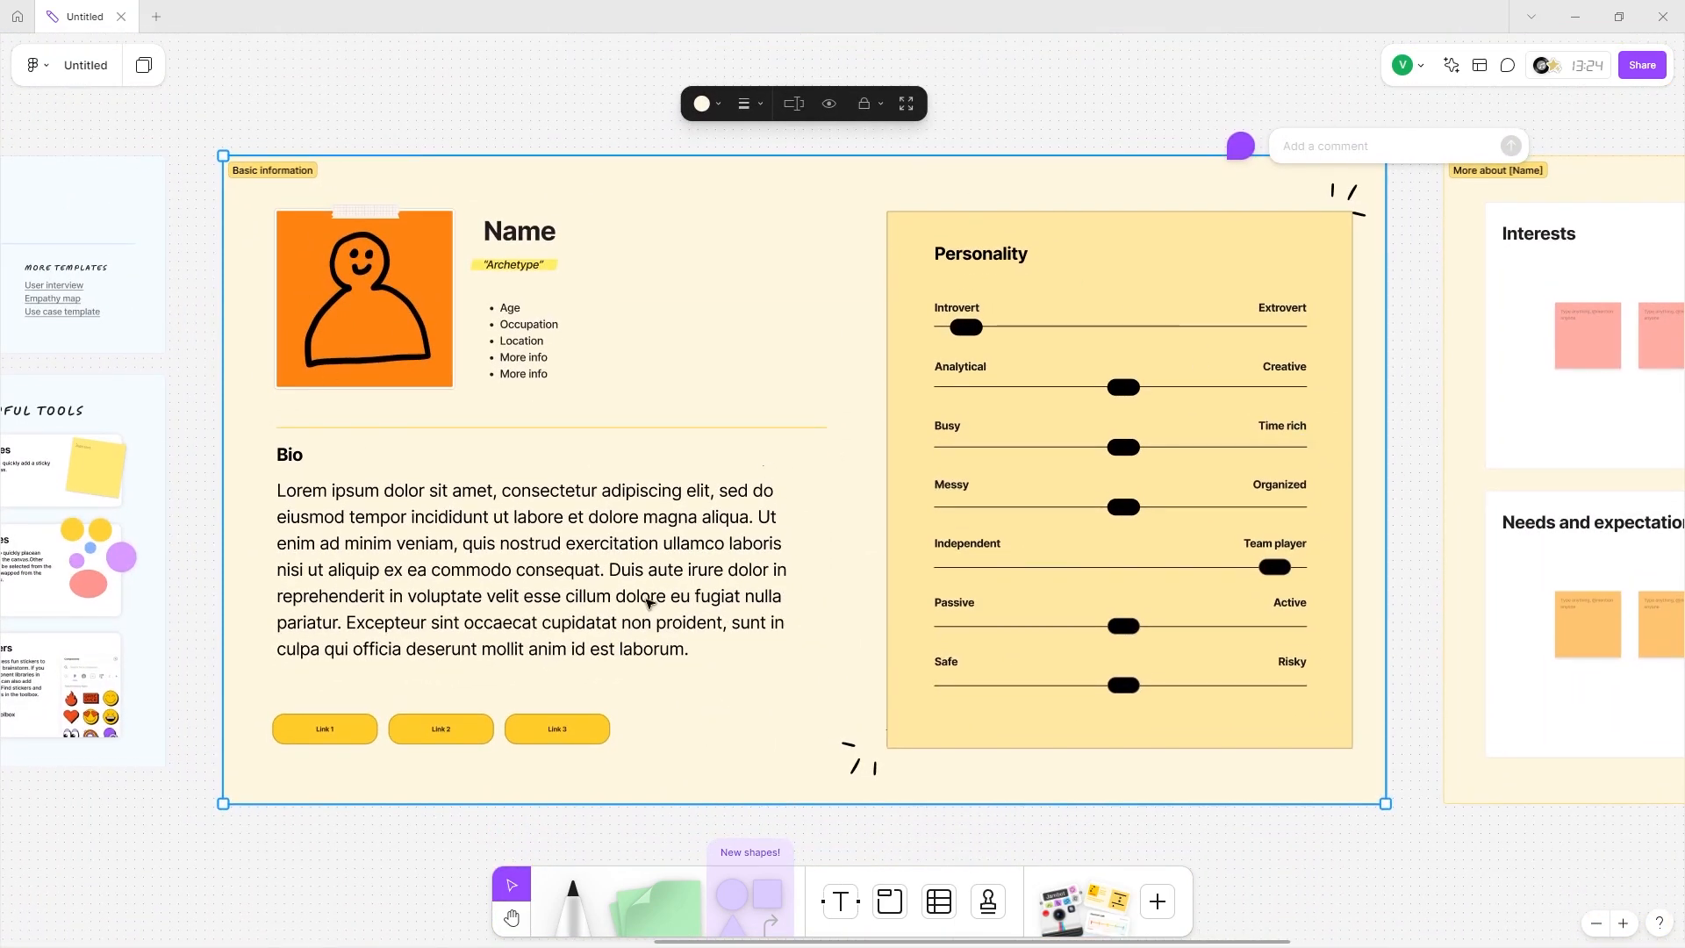
{"action": "scroll", "coordinate": [649, 603], "scroll_direction": "right", "scroll_amount": 5}
{"action": "scroll", "coordinate": [650, 604], "scroll_direction": "right", "scroll_amount": 3}
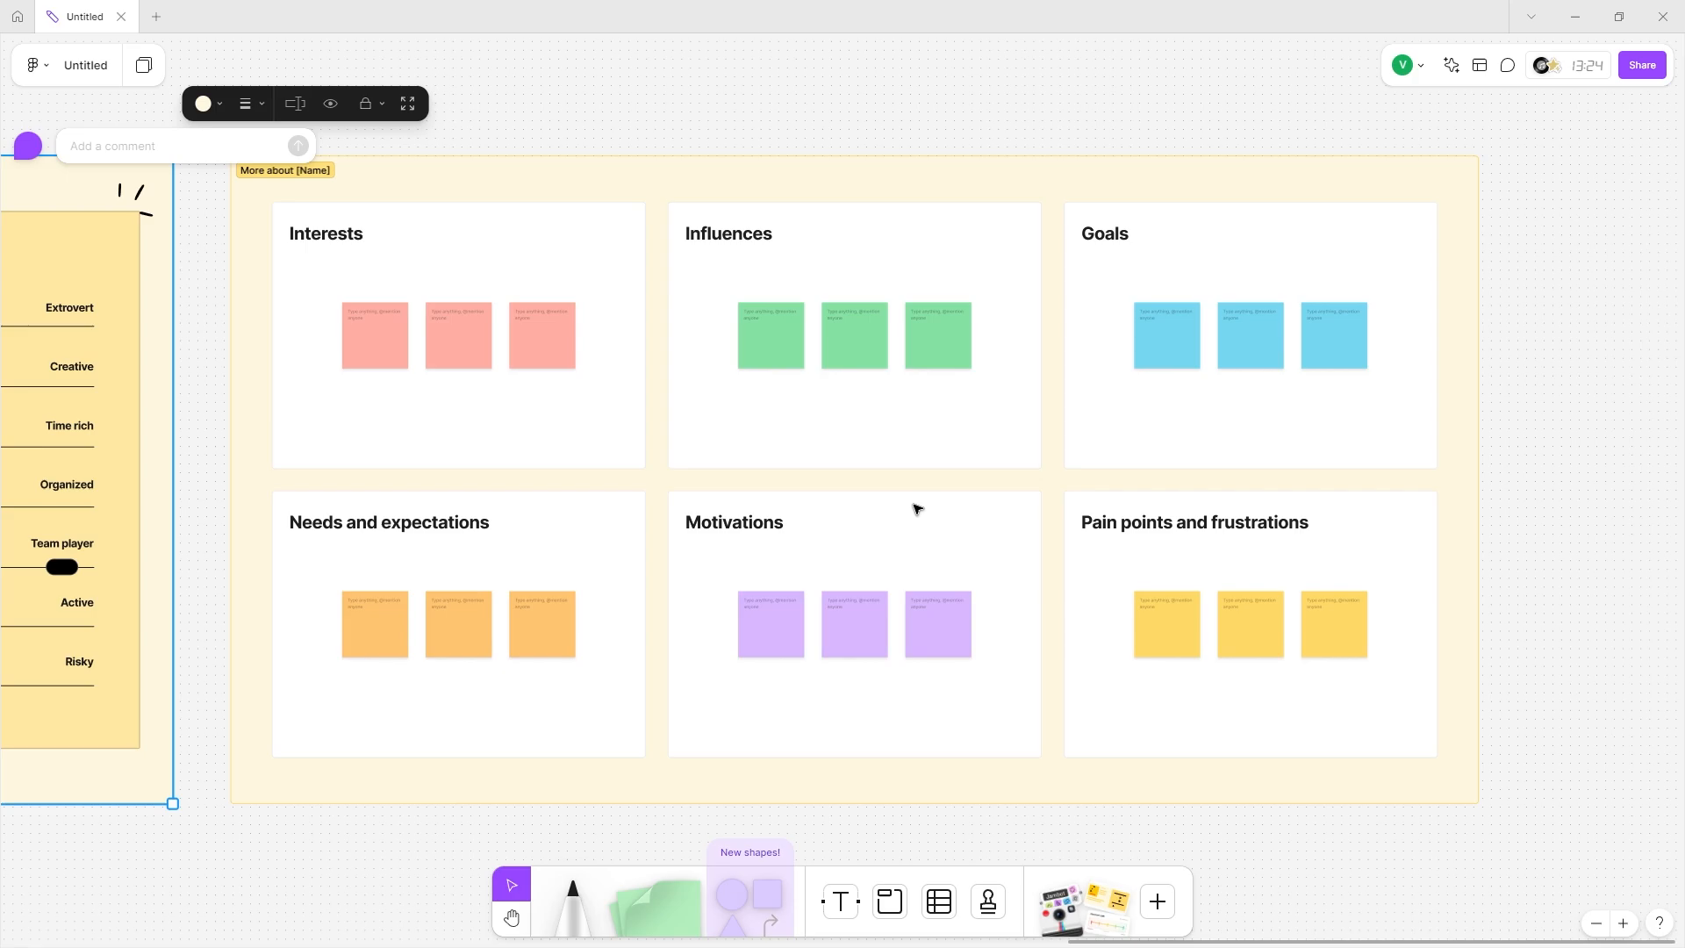
{"action": "scroll", "coordinate": [916, 509], "scroll_direction": "left", "scroll_amount": 15}
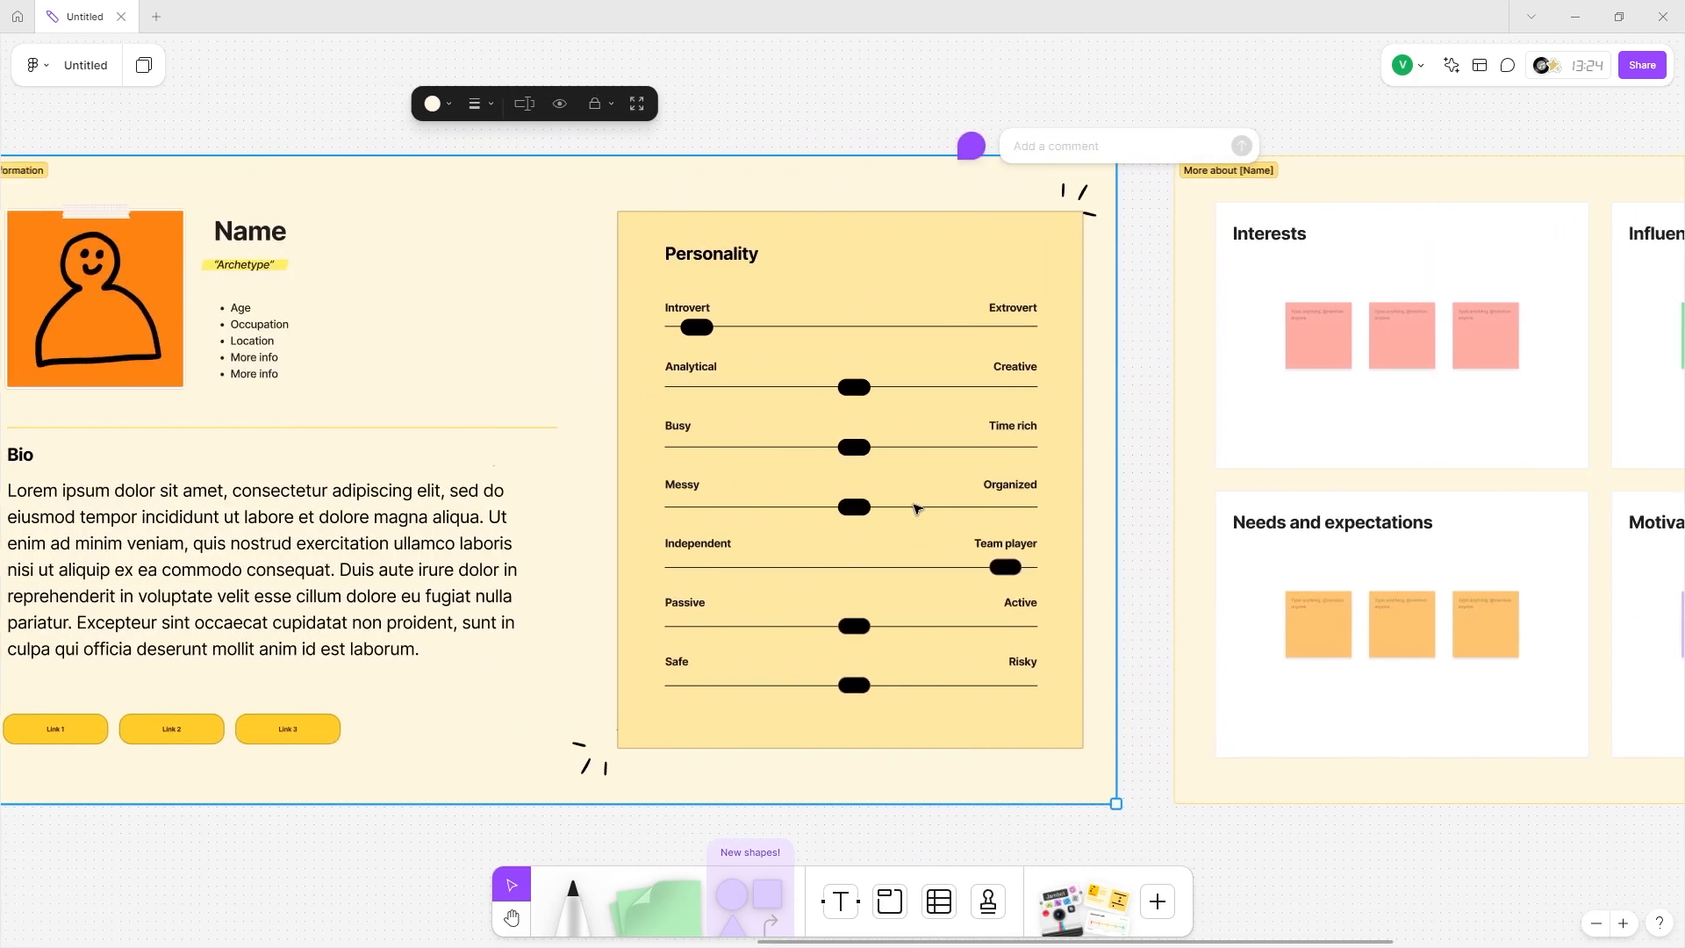
{"action": "scroll", "coordinate": [916, 509], "scroll_direction": "left", "scroll_amount": 2}
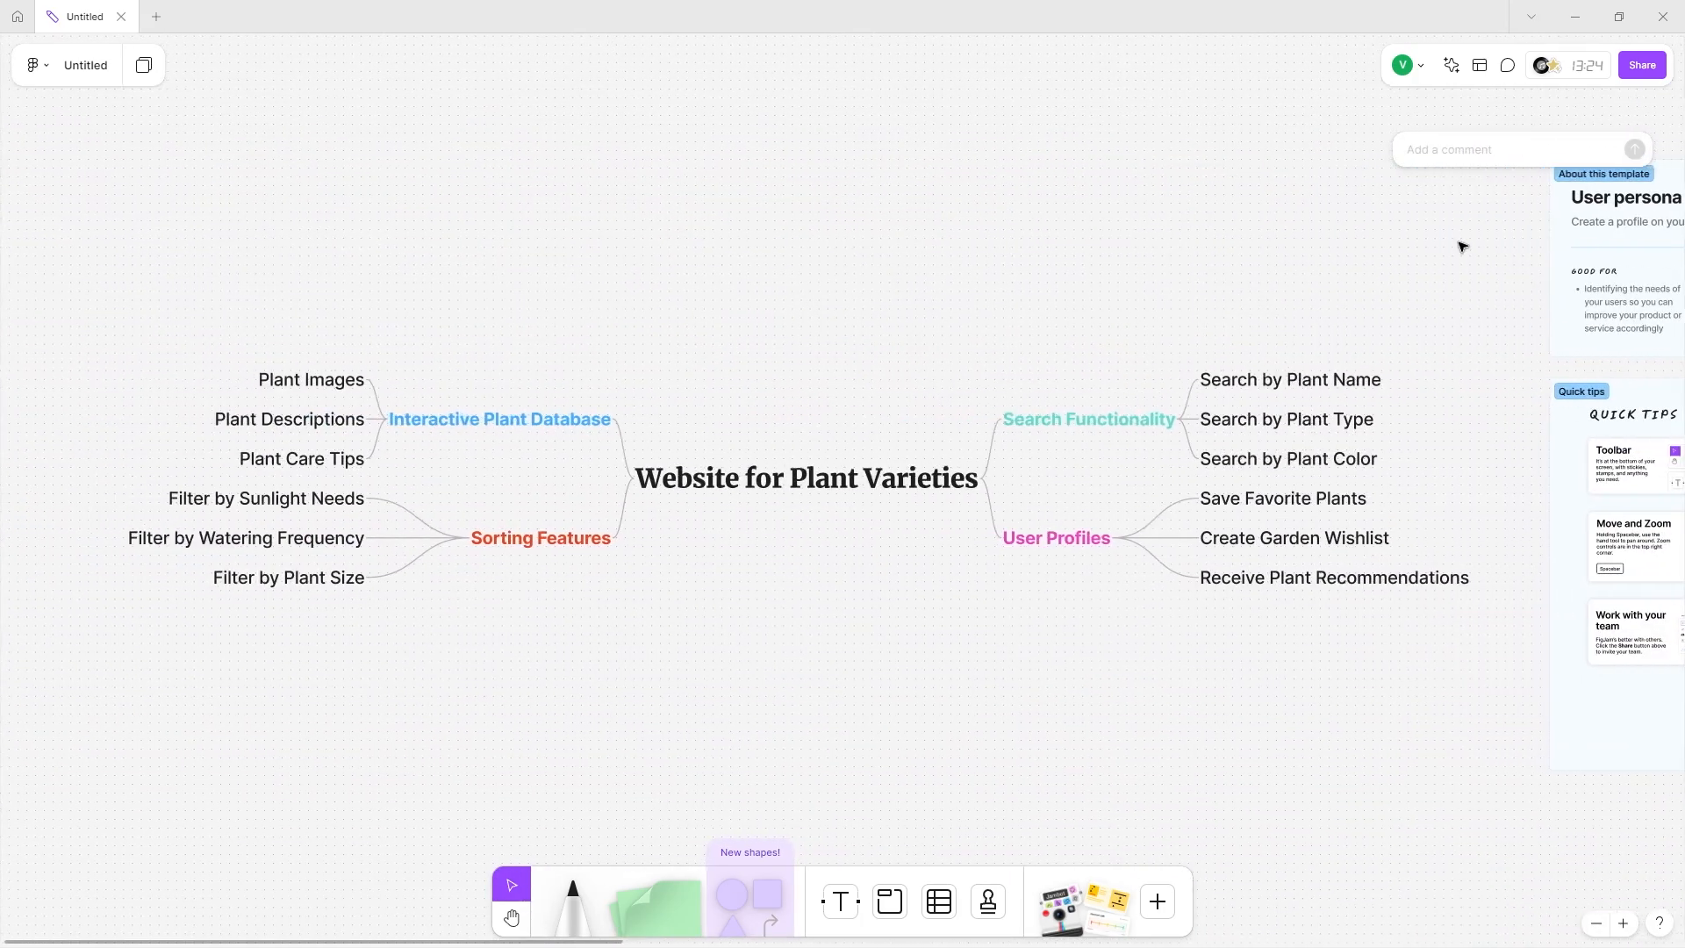
Pin a 'Relational Database' comment beside the Interactive Plant Database branch.
{"action": "left_click", "coordinate": [1506, 70]}
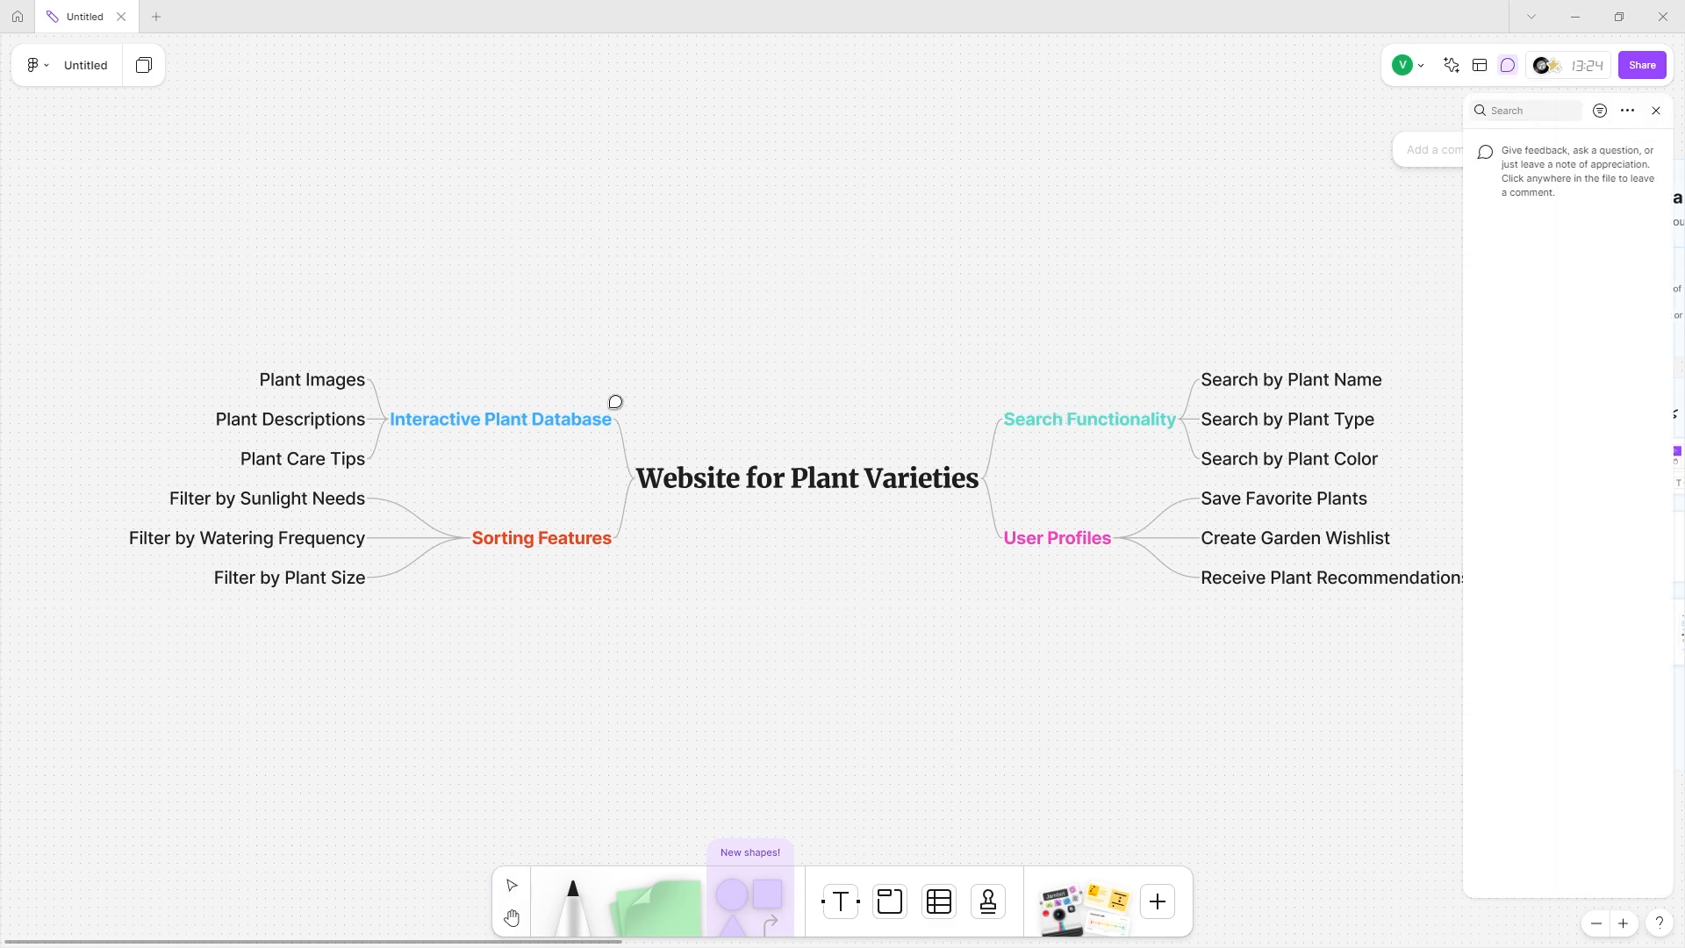
{"action": "left_click", "coordinate": [612, 414]}
{"action": "type", "text": "Relational Database"}
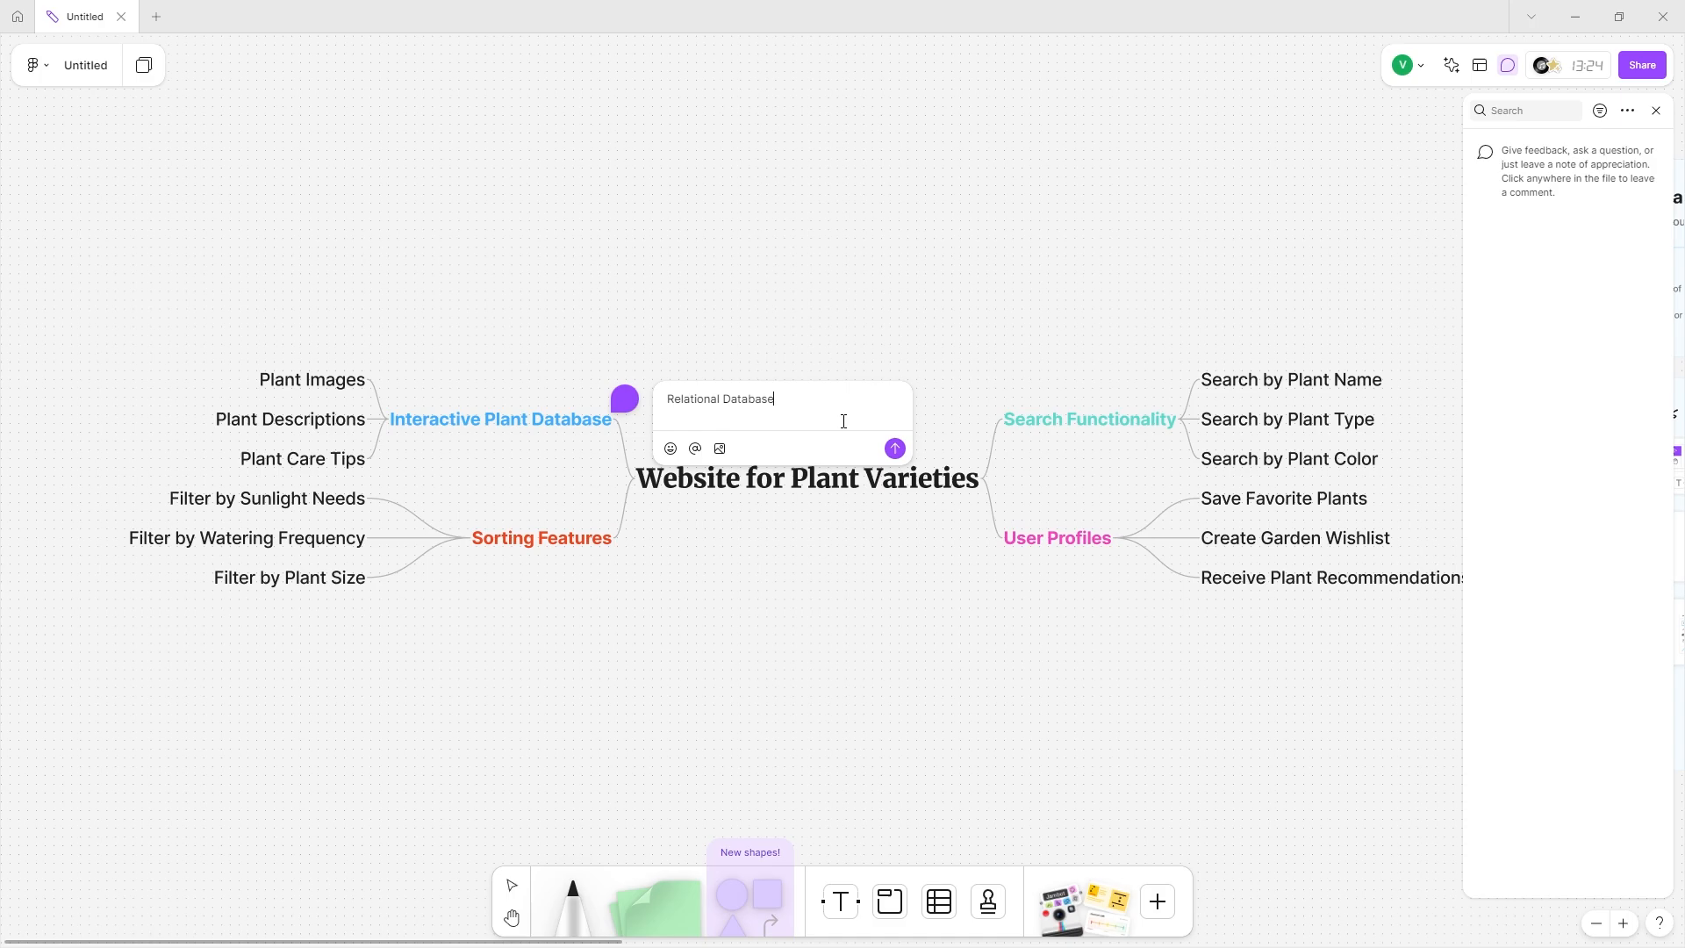
{"action": "left_click", "coordinate": [894, 448]}
Search the board's comments, then close the comments panel.
{"action": "mouse_move", "coordinate": [626, 410]}
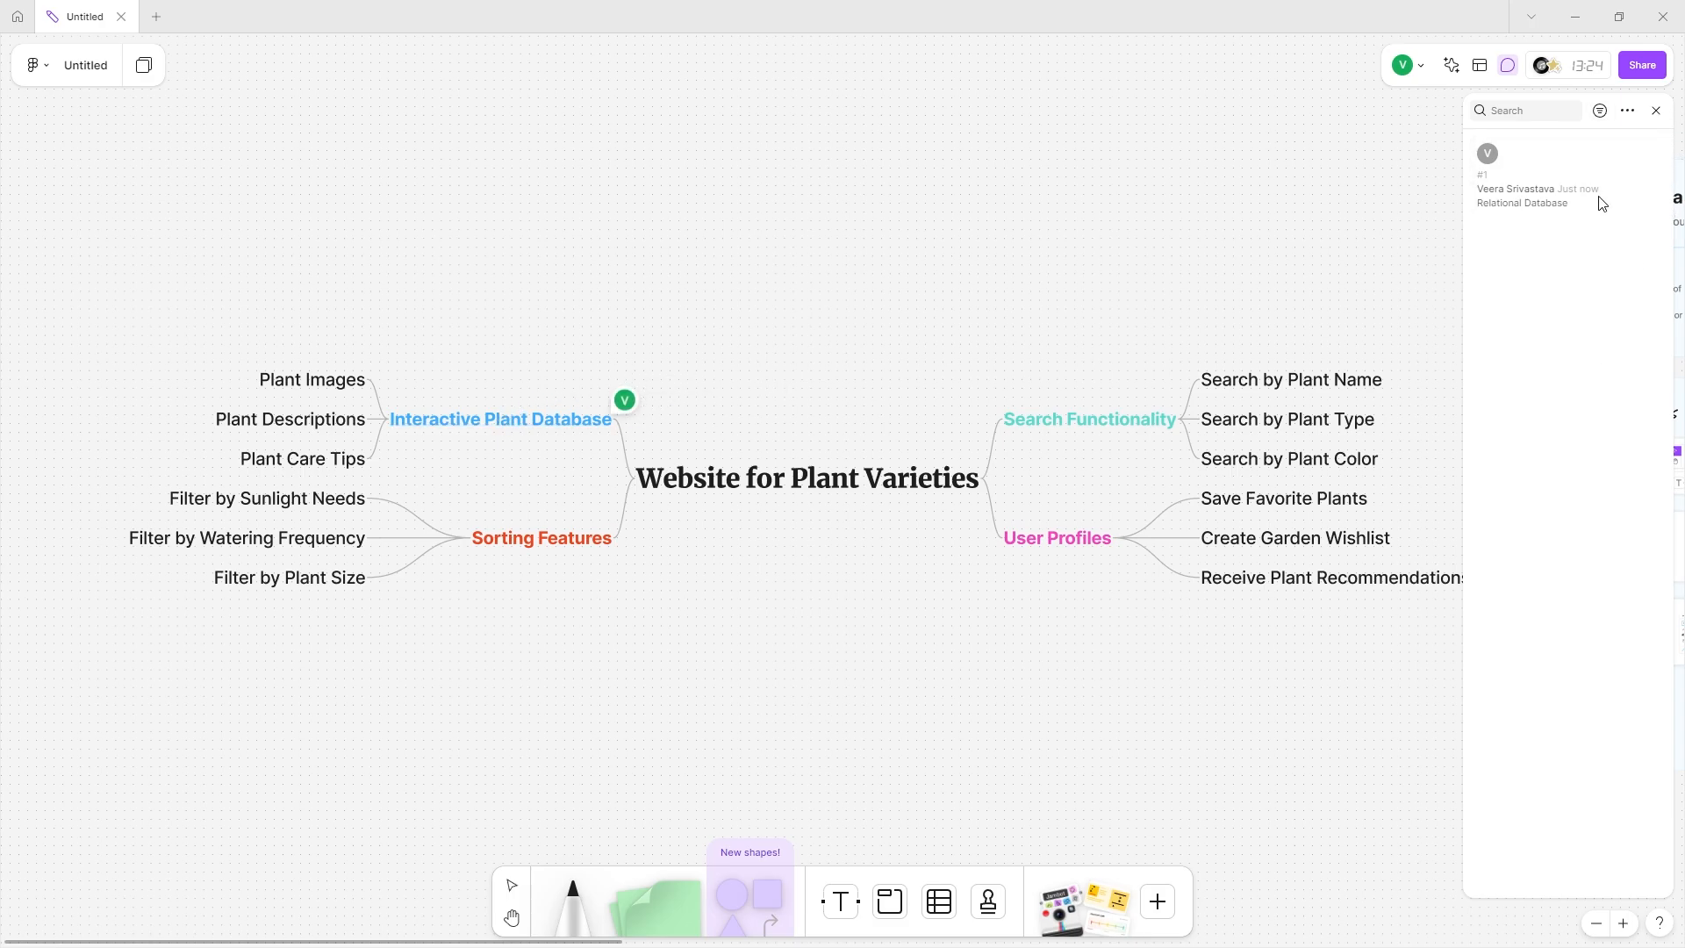
{"action": "mouse_move", "coordinate": [1649, 151]}
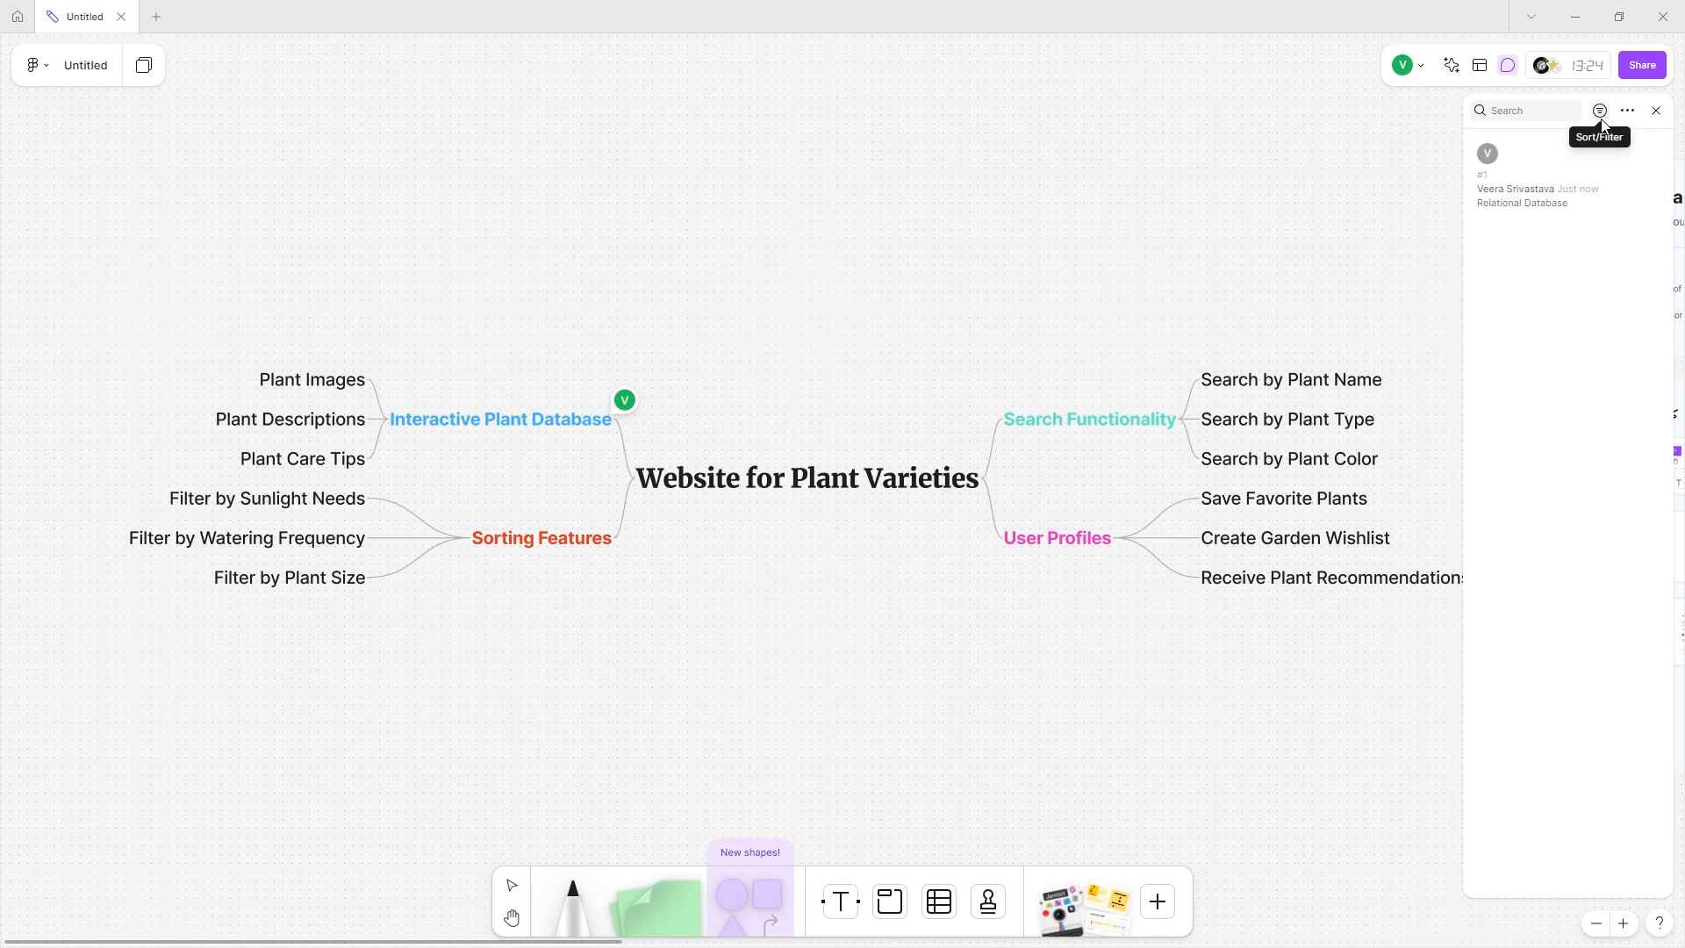
{"action": "left_click", "coordinate": [1547, 111]}
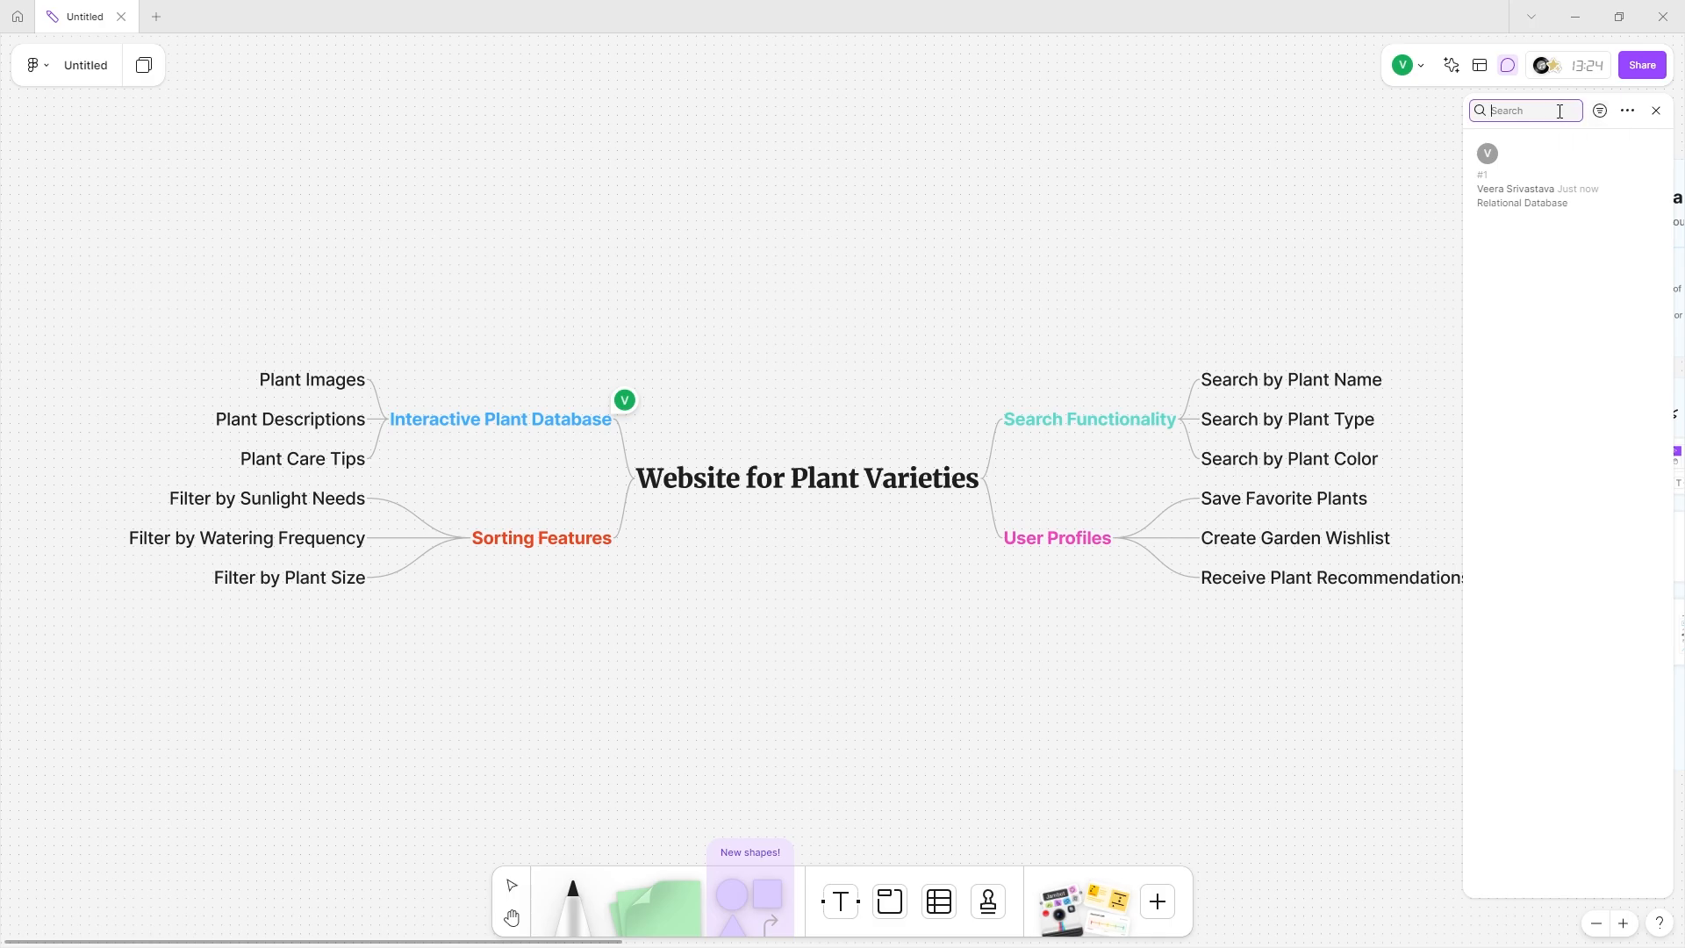
{"action": "left_click", "coordinate": [1655, 111]}
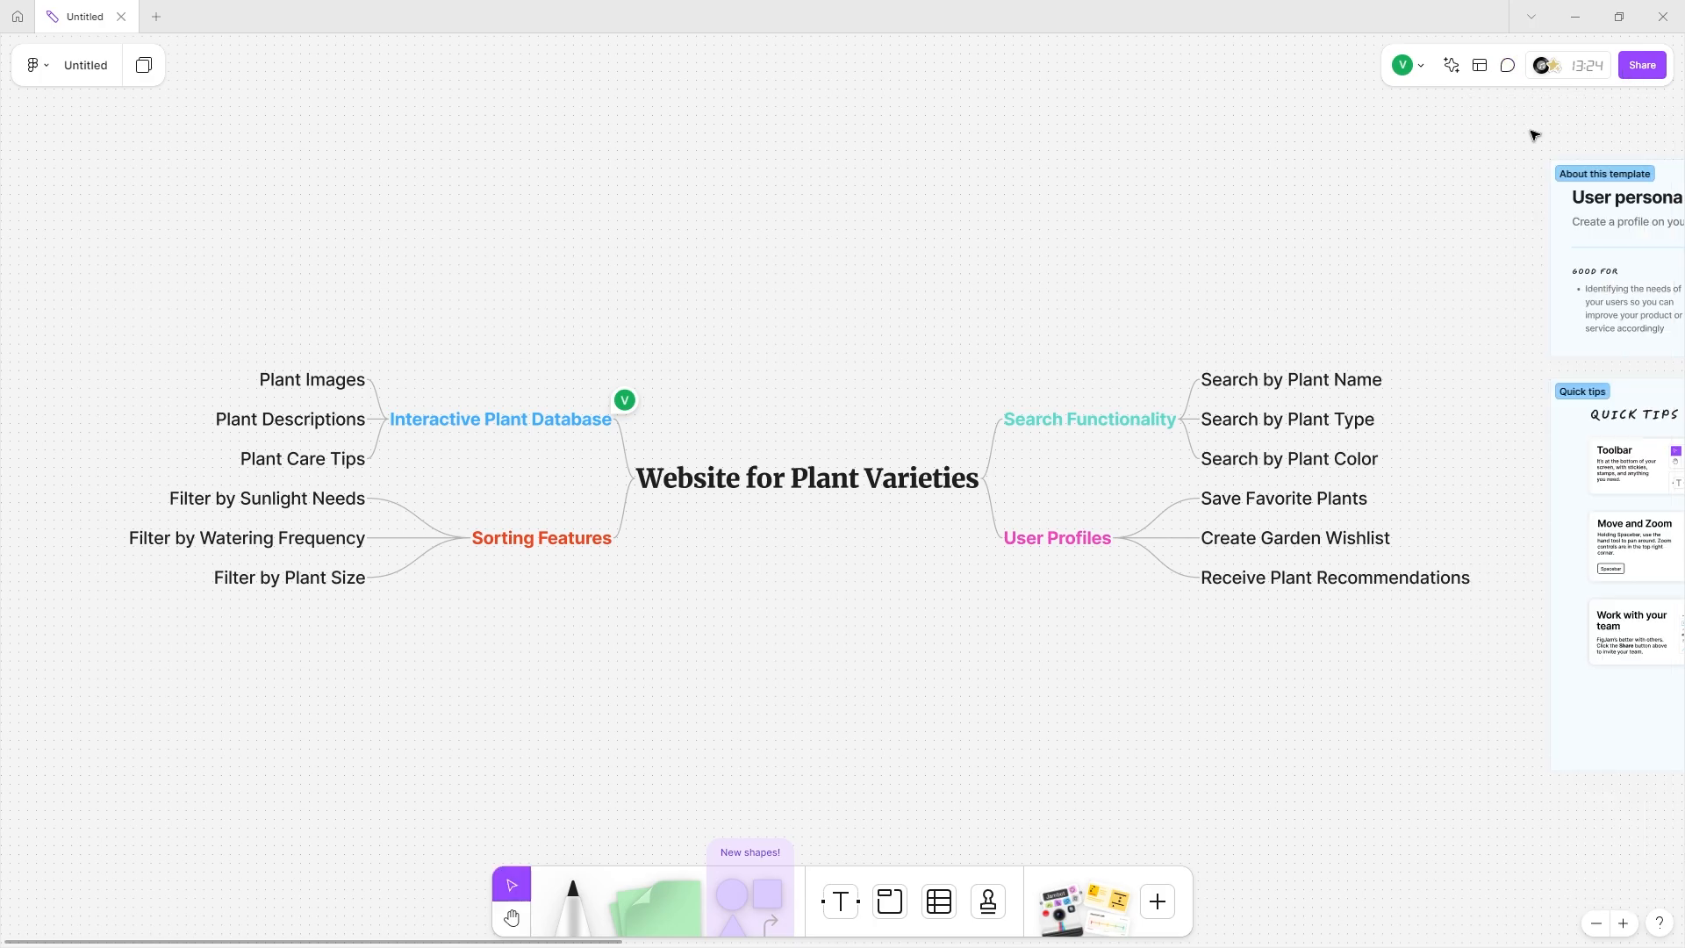
{"action": "left_click", "coordinate": [1655, 74]}
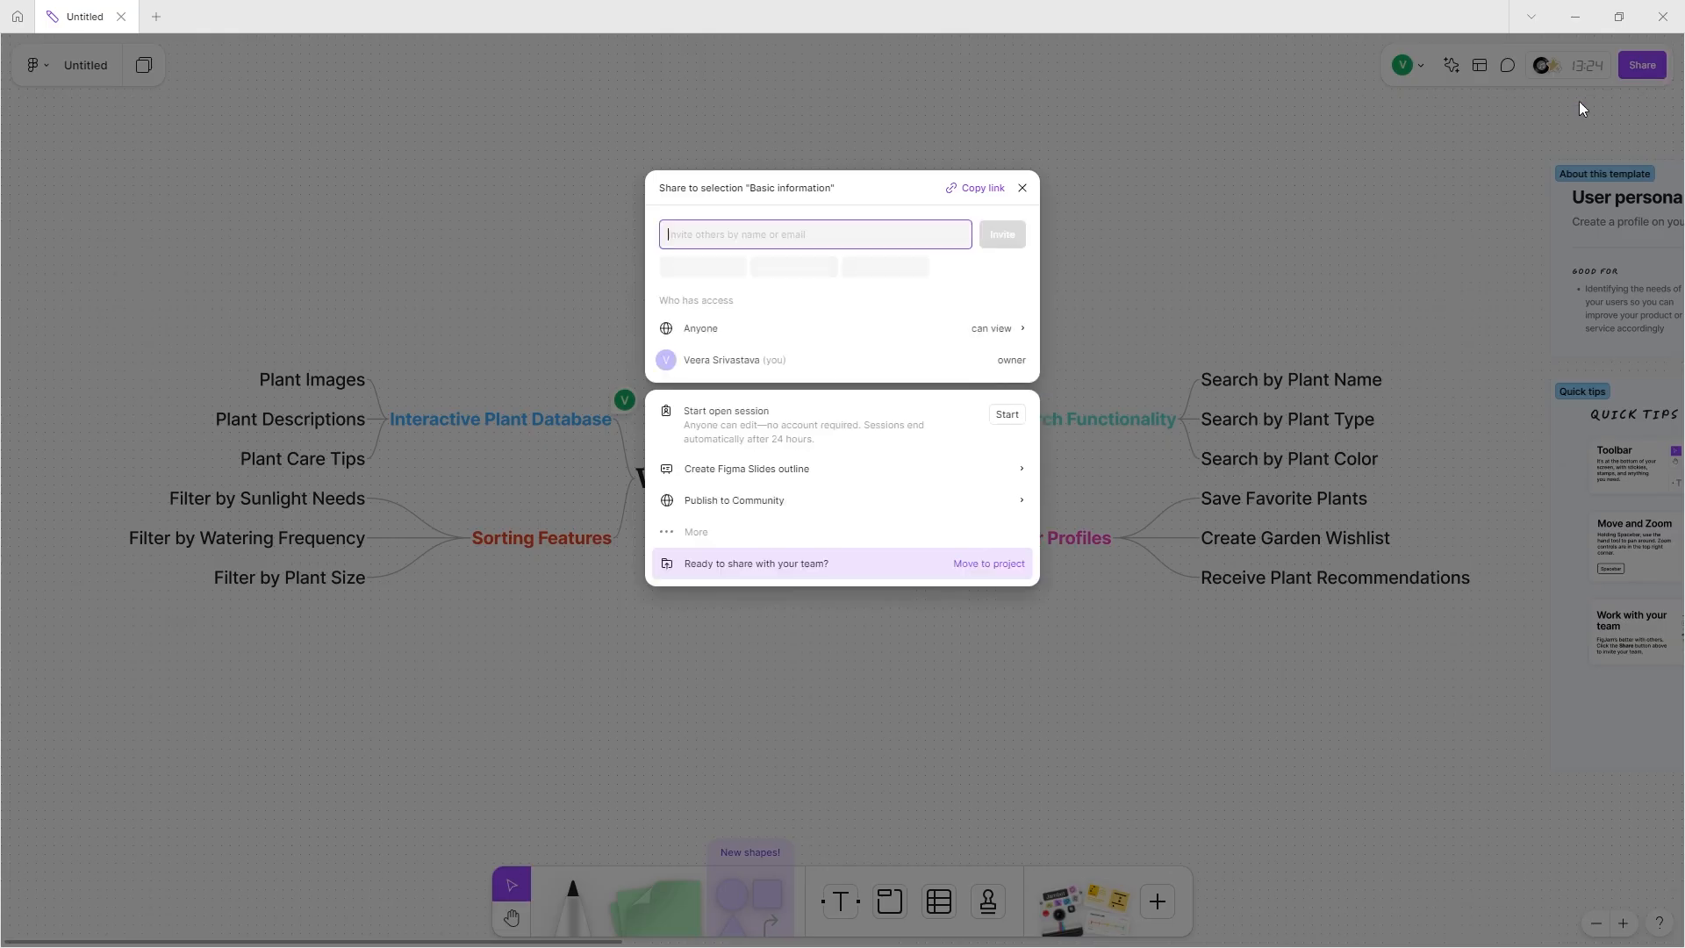
{"action": "left_click", "coordinate": [1021, 190]}
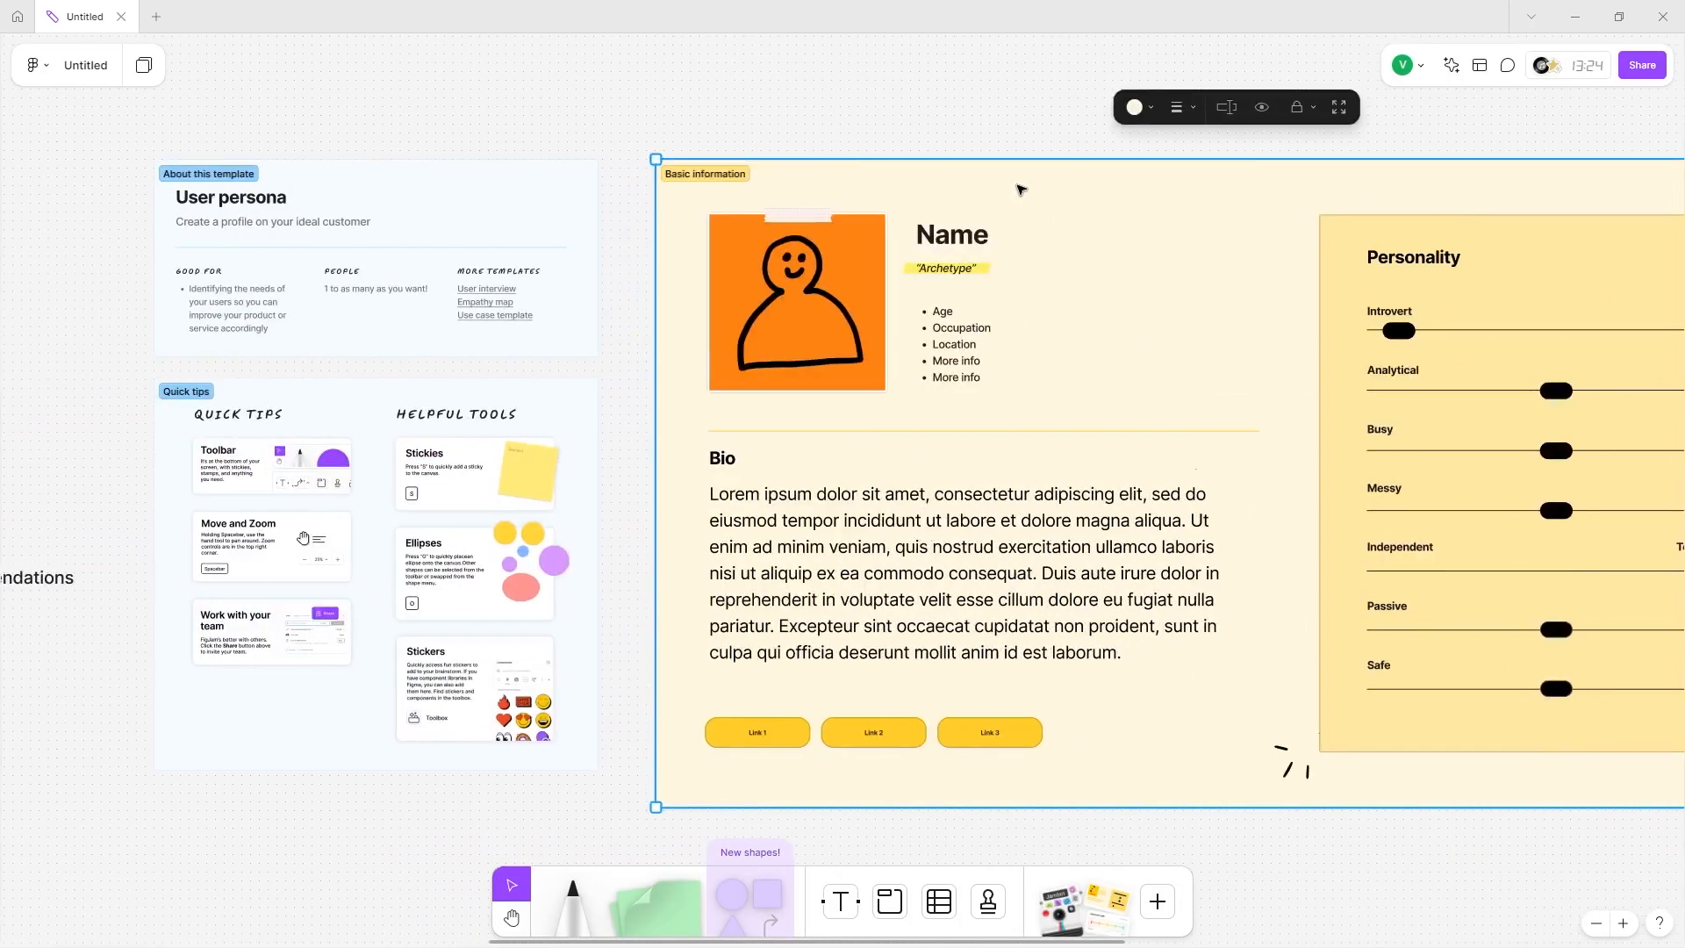
{"action": "scroll", "coordinate": [1021, 190], "scroll_direction": "down", "scroll_amount": 4}
{"action": "scroll", "coordinate": [1021, 190], "scroll_direction": "right", "scroll_amount": 3}
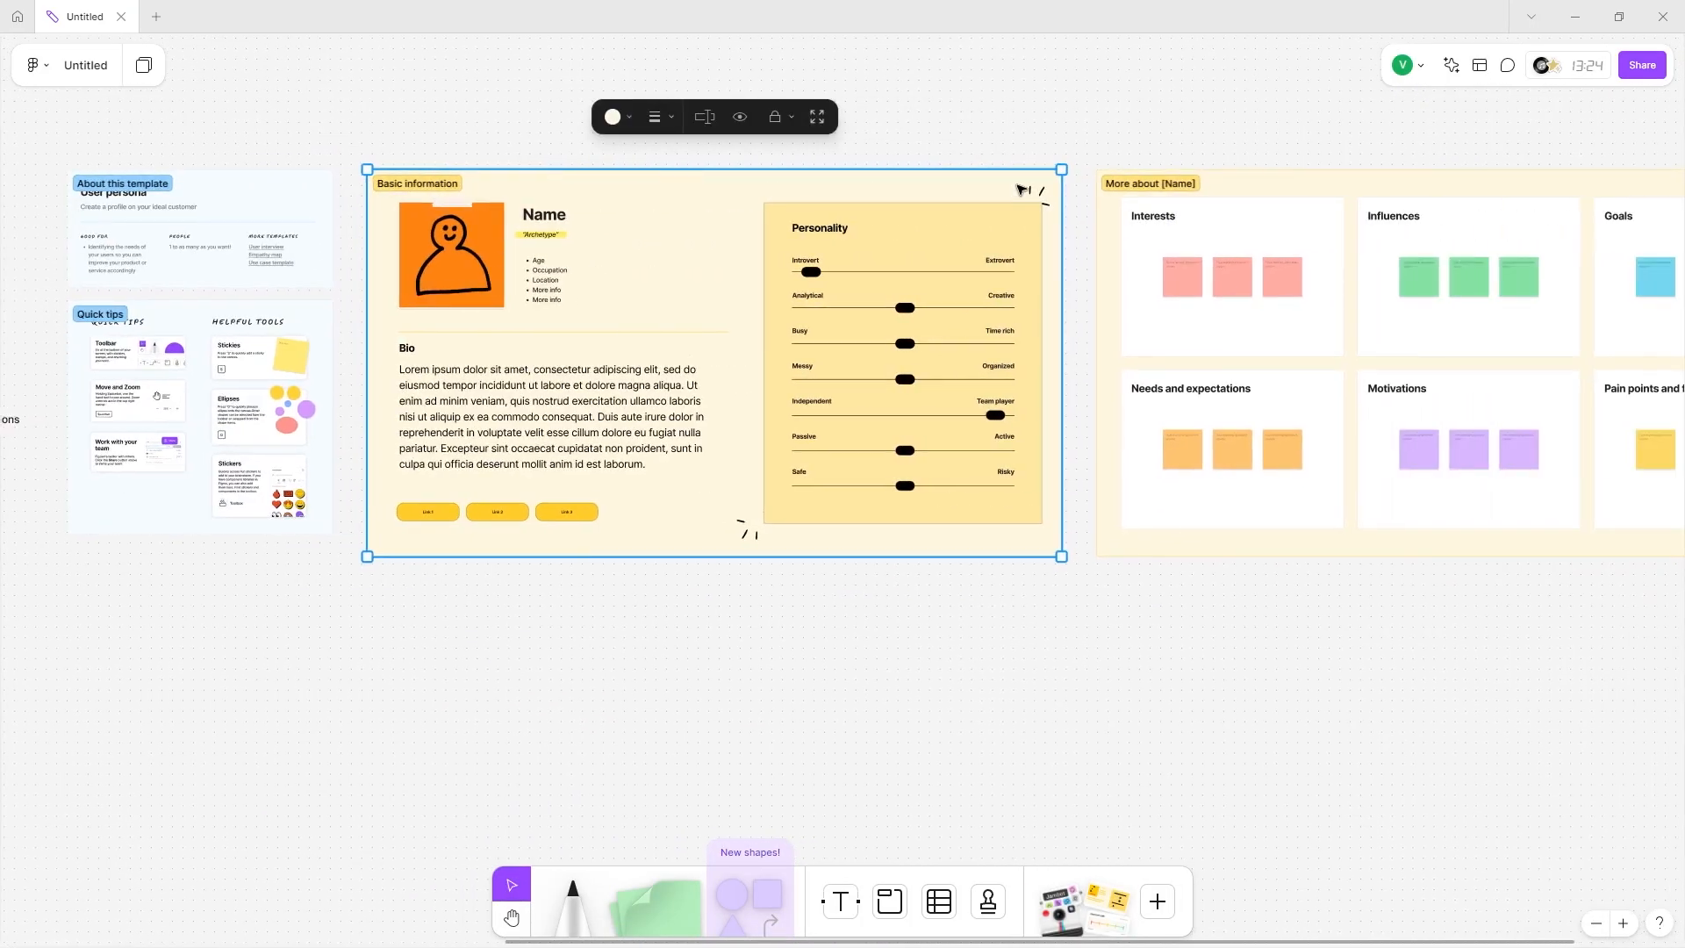
{"action": "scroll", "coordinate": [1021, 189], "scroll_direction": "right", "scroll_amount": 2}
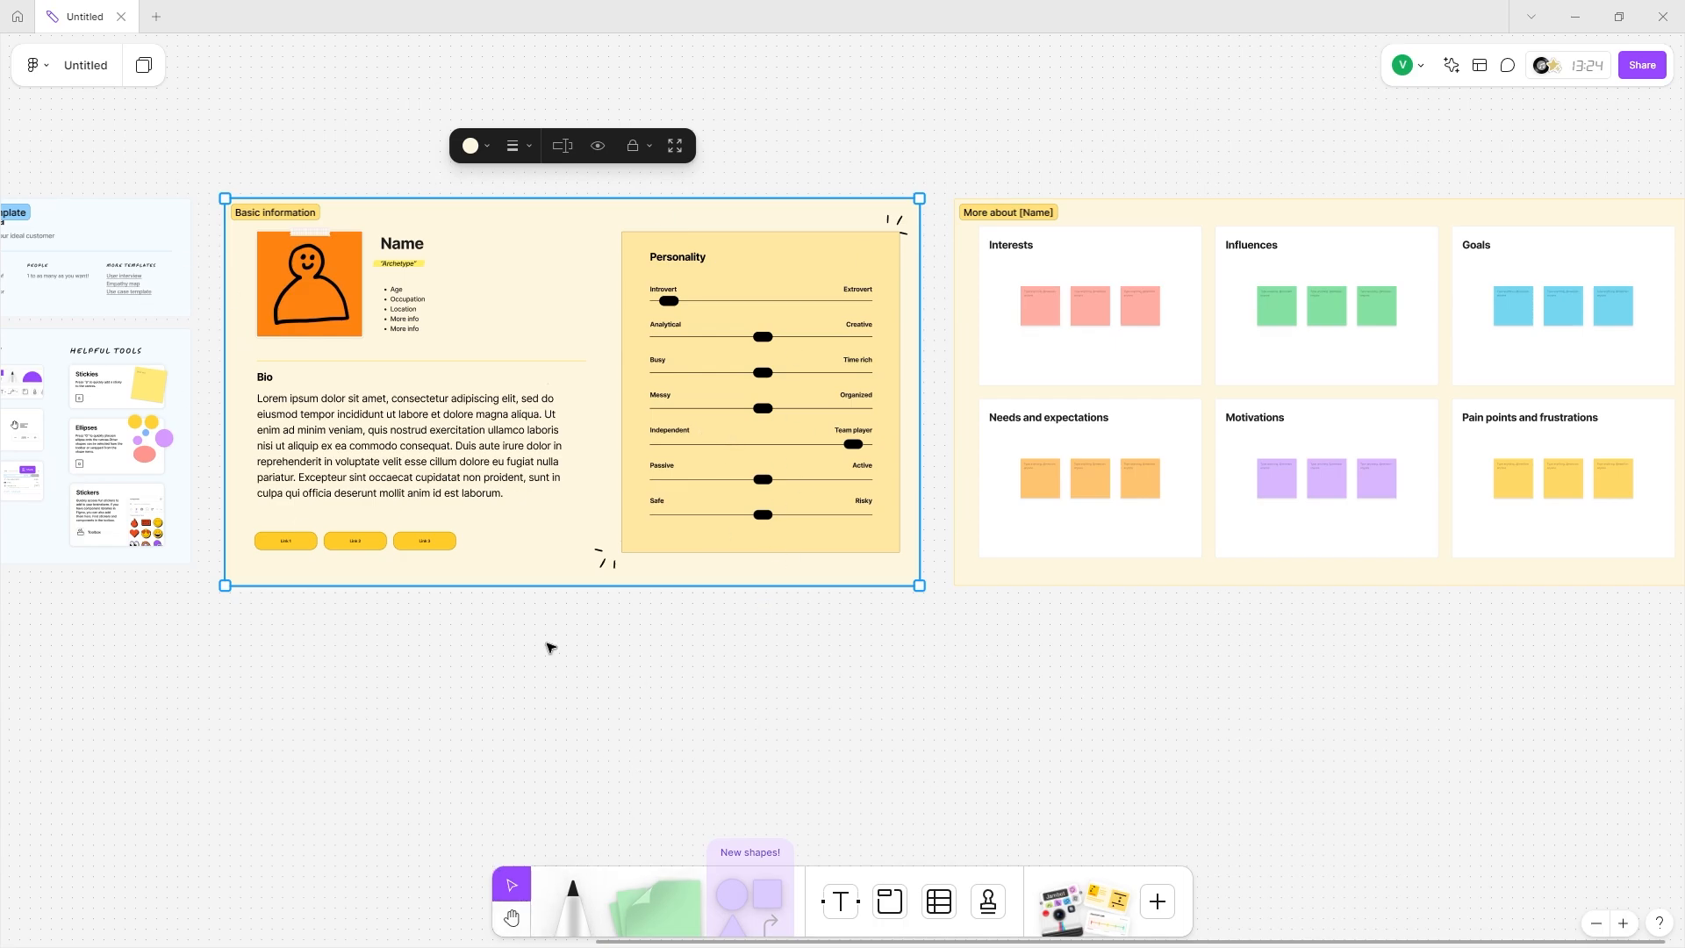
{"action": "scroll", "coordinate": [550, 648], "scroll_direction": "left", "scroll_amount": 10}
{"action": "scroll", "coordinate": [549, 648], "scroll_direction": "up", "scroll_amount": 1}
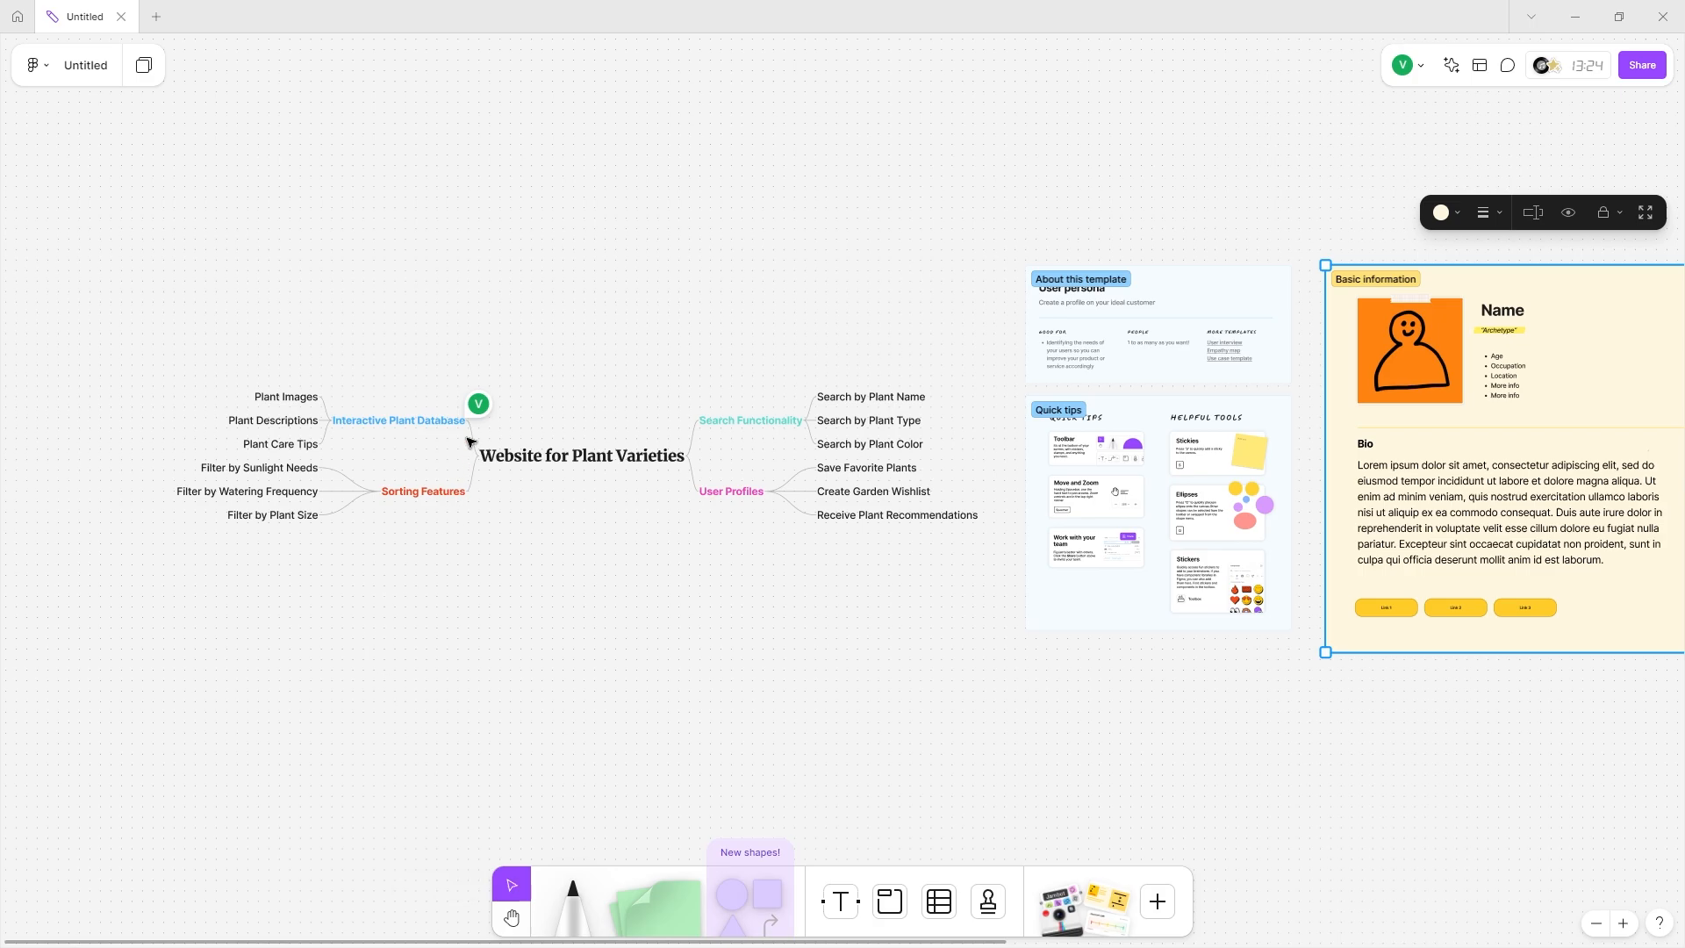
Set the central title's text size to Huge after trying Extra large.
{"action": "left_click", "coordinate": [557, 421]}
{"action": "left_click", "coordinate": [562, 464]}
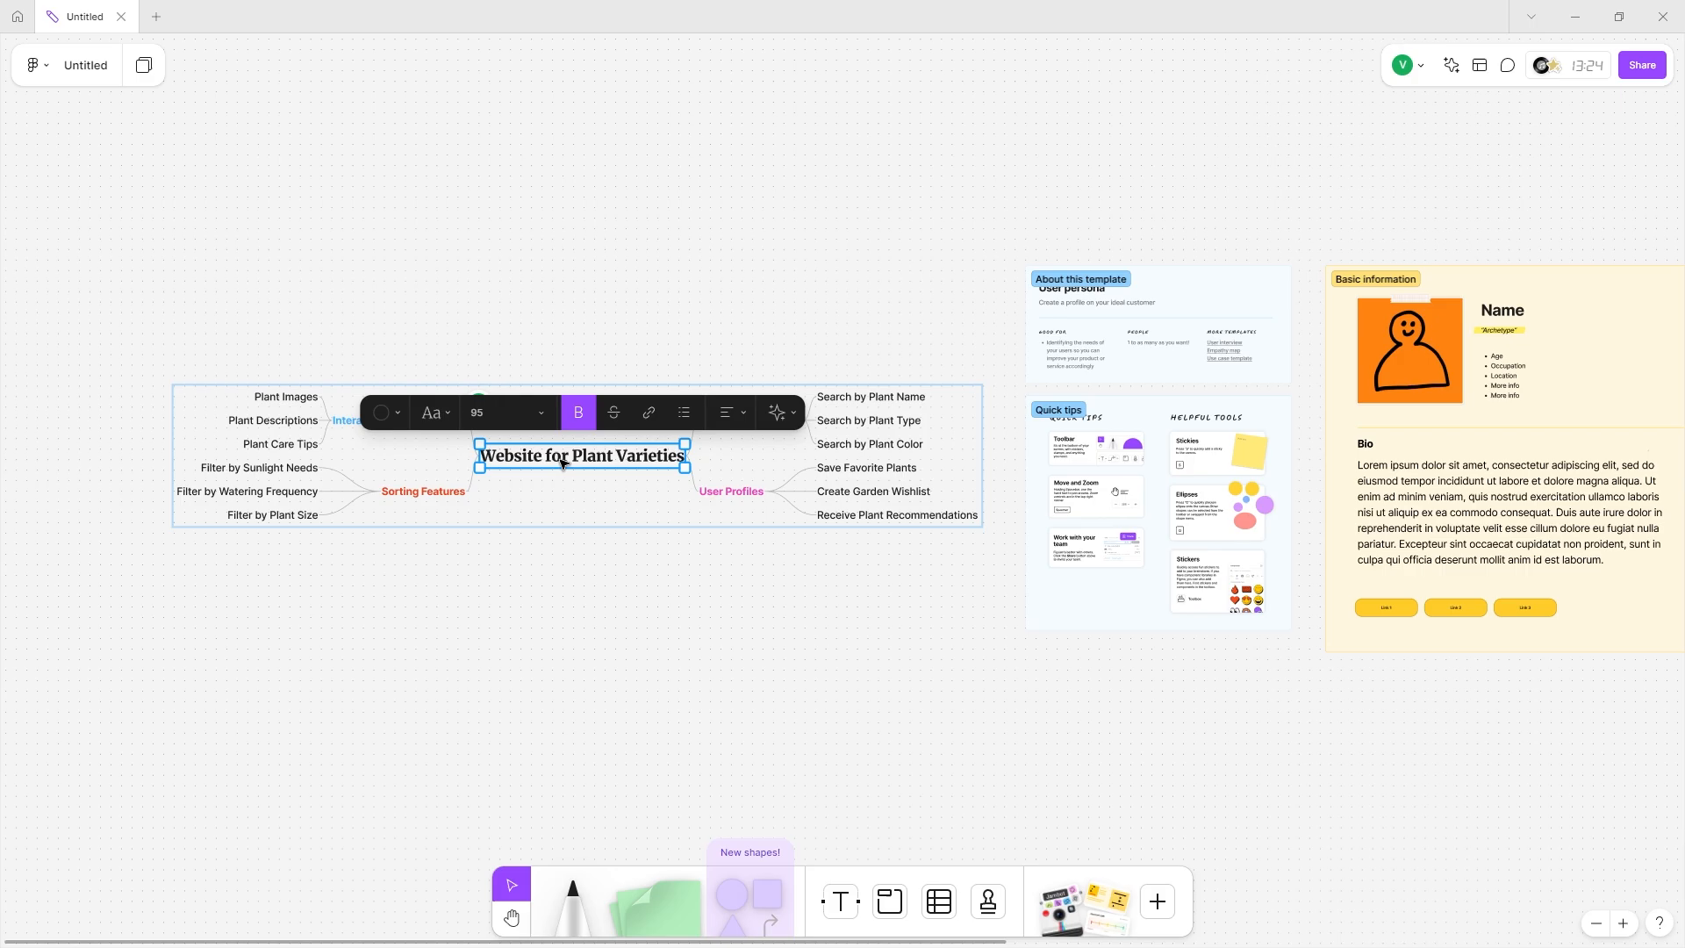
{"action": "left_click", "coordinate": [513, 413]}
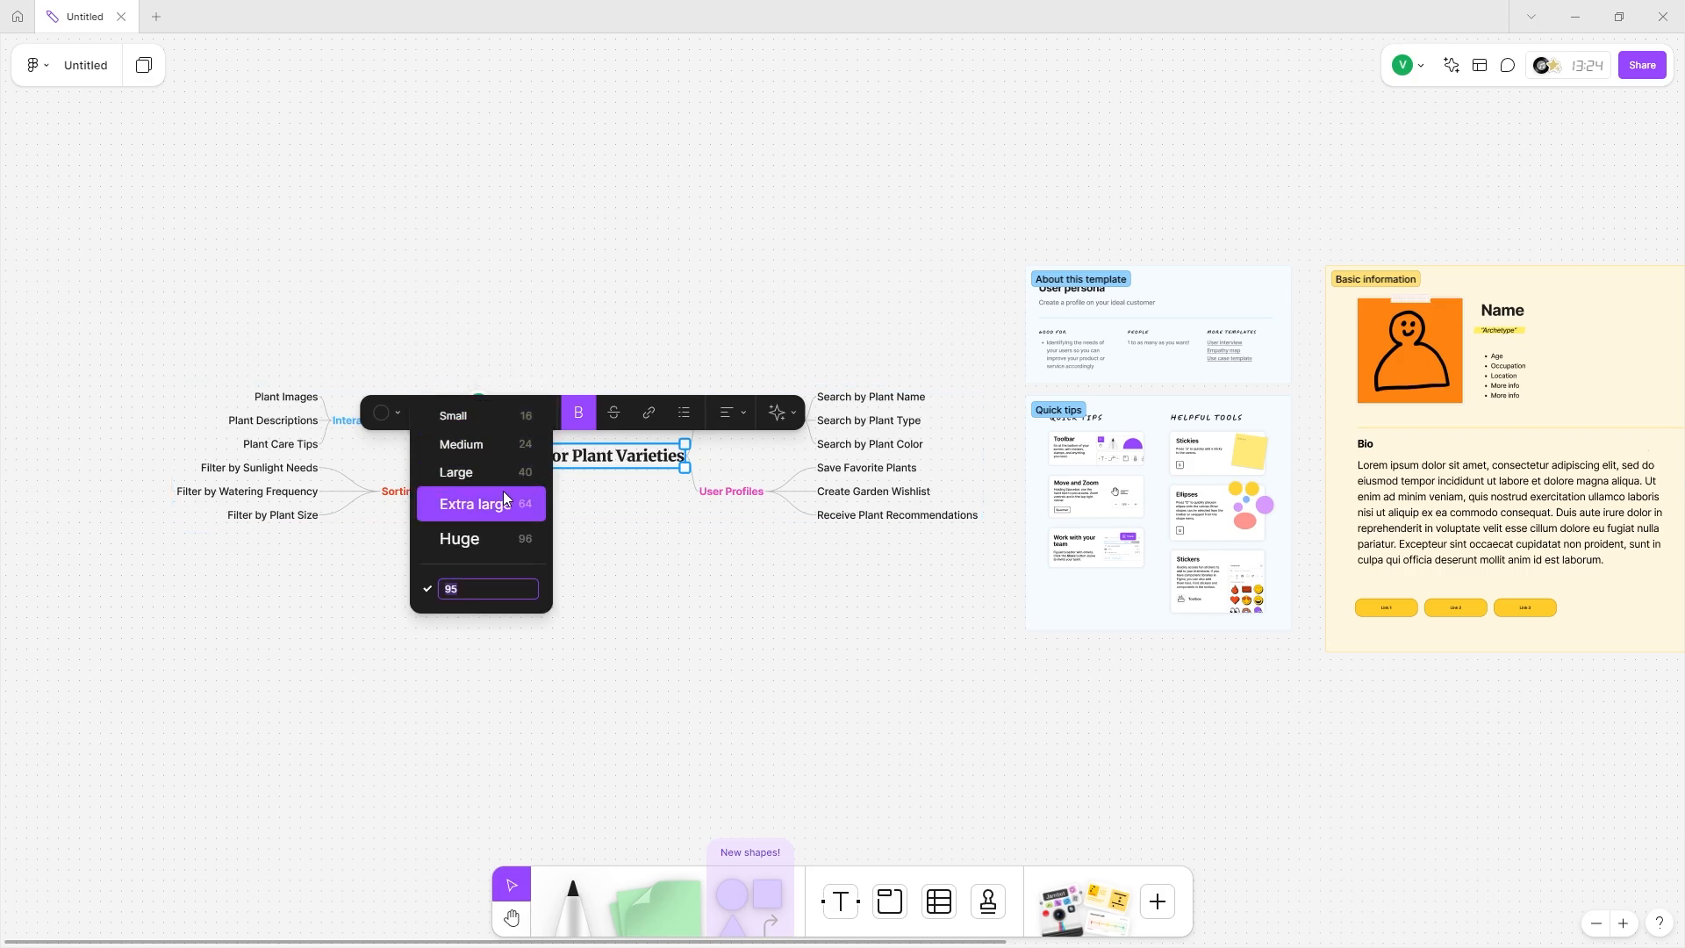
{"action": "left_click", "coordinate": [503, 496]}
{"action": "left_click", "coordinate": [503, 425]}
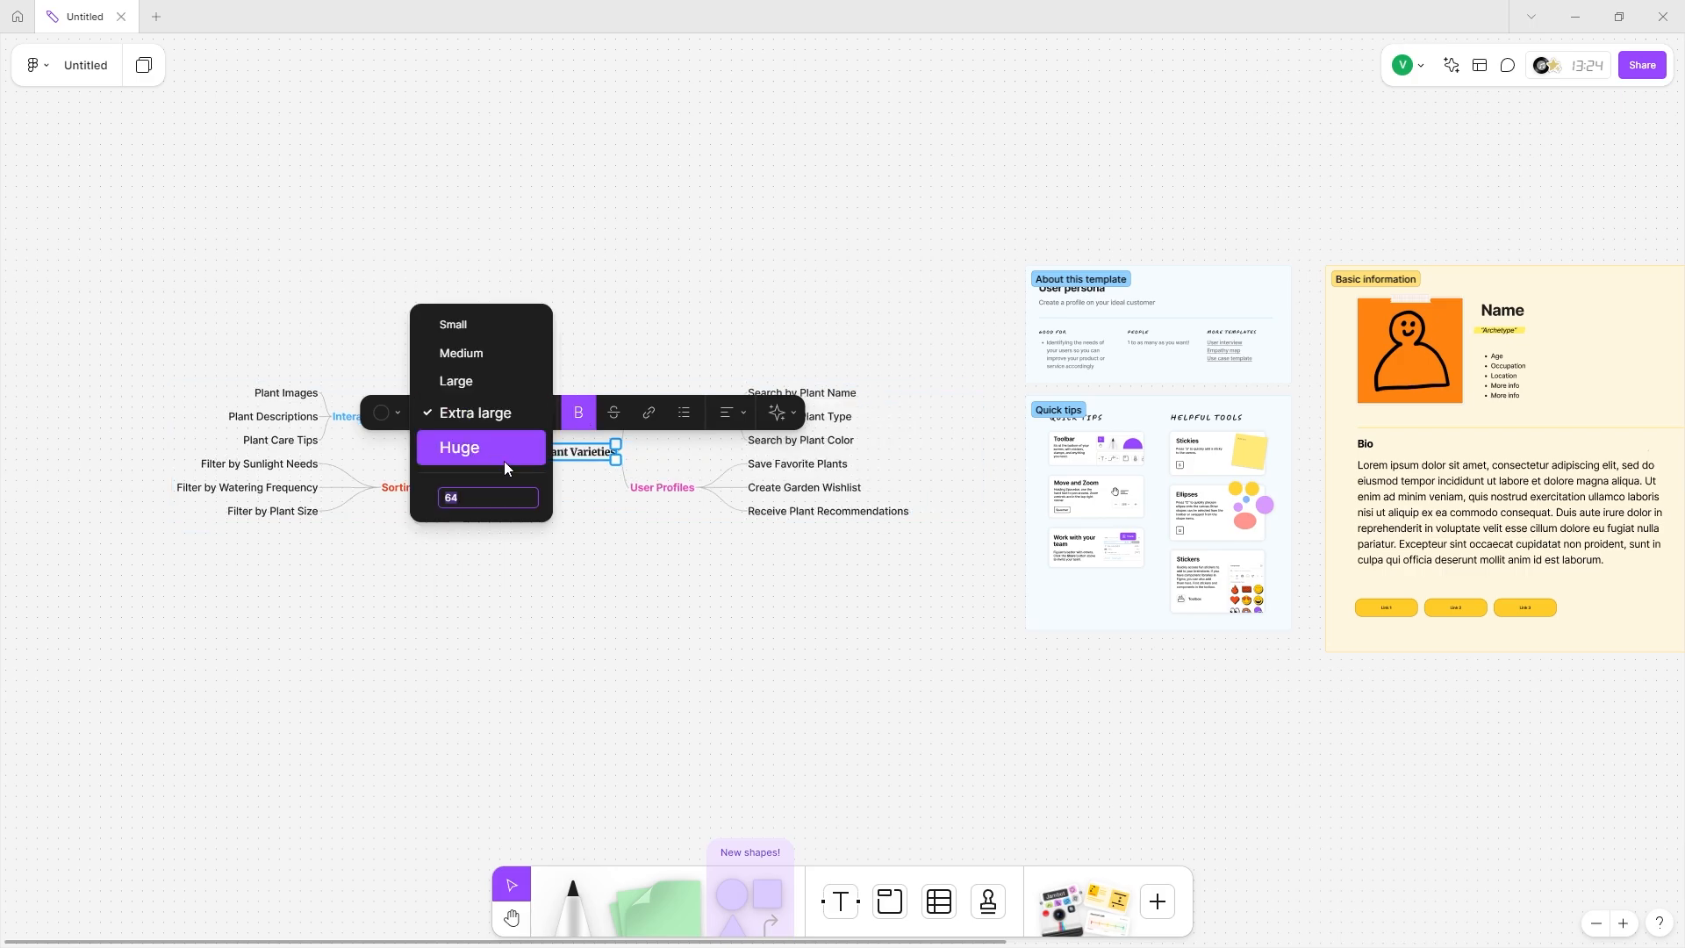
{"action": "left_click", "coordinate": [500, 449]}
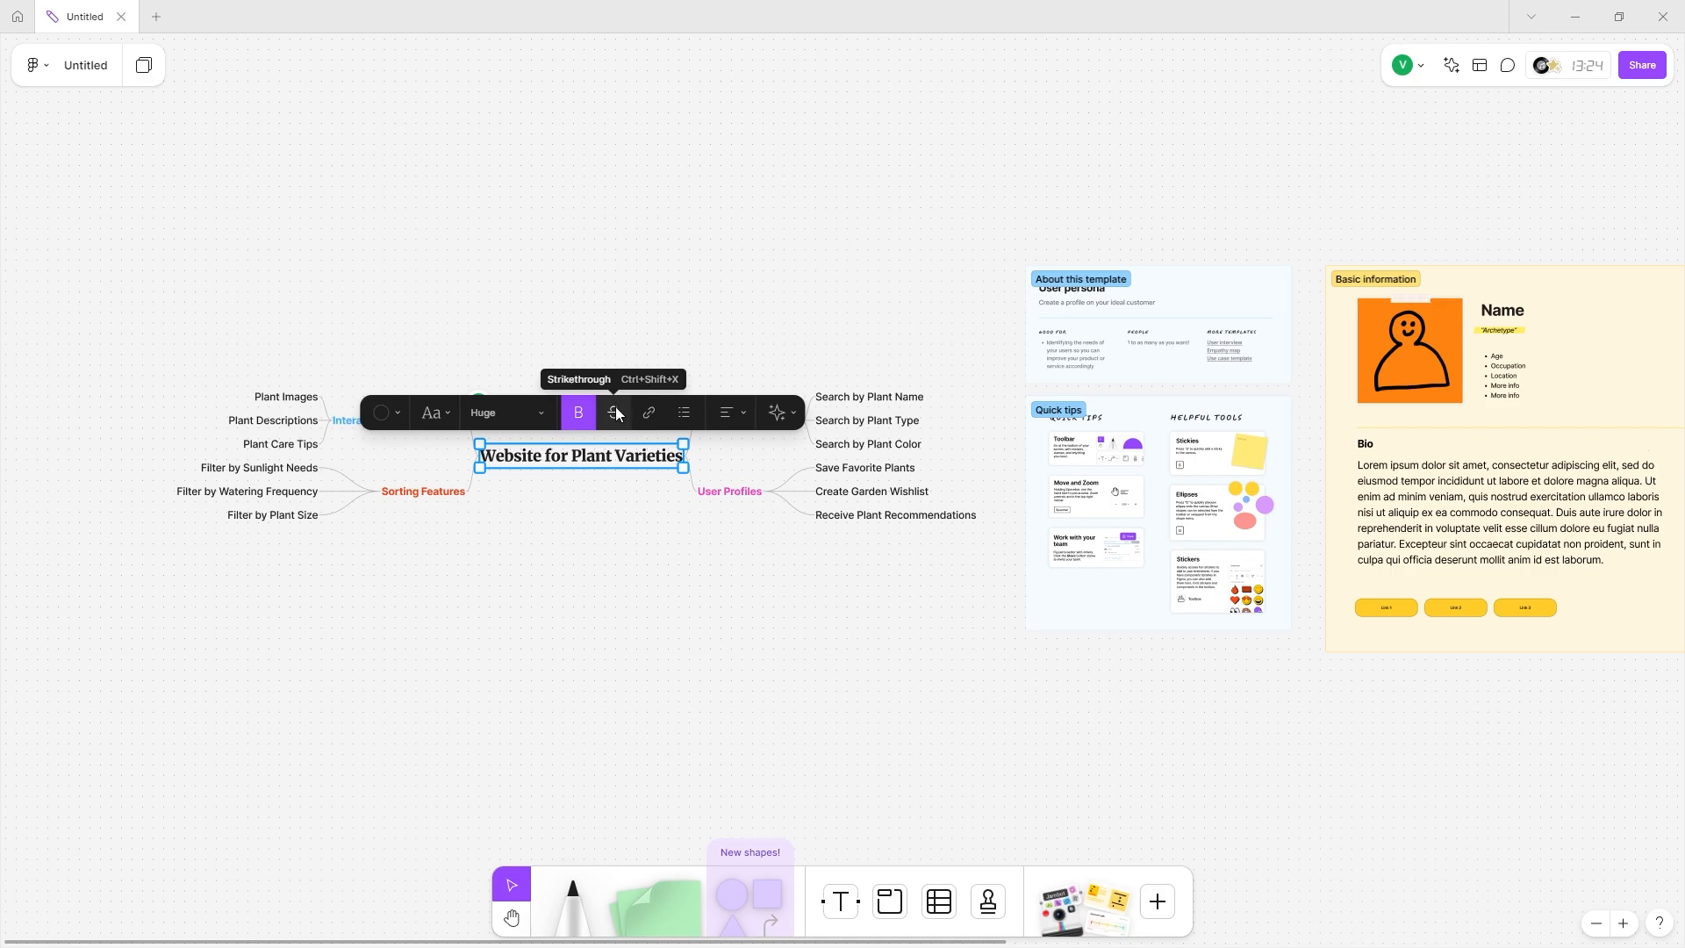
Try strikethrough and a web link on the title, then remove the link.
{"action": "left_click", "coordinate": [617, 414]}
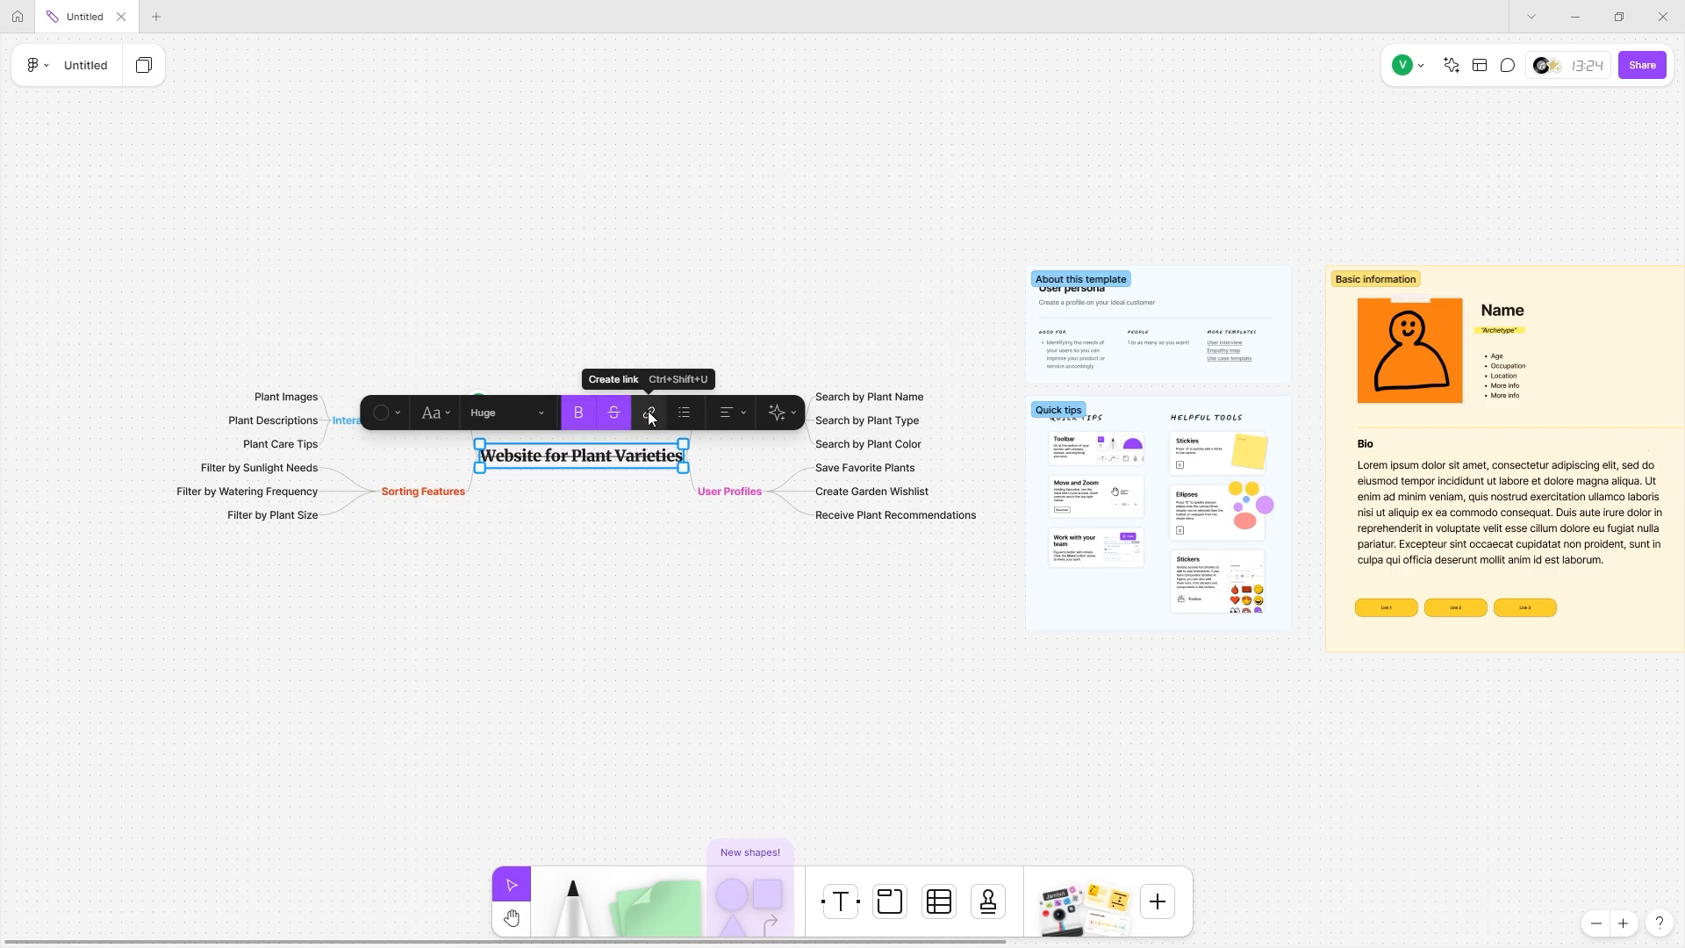
{"action": "left_click", "coordinate": [650, 414]}
{"action": "type", "text": "google.com/plants"}
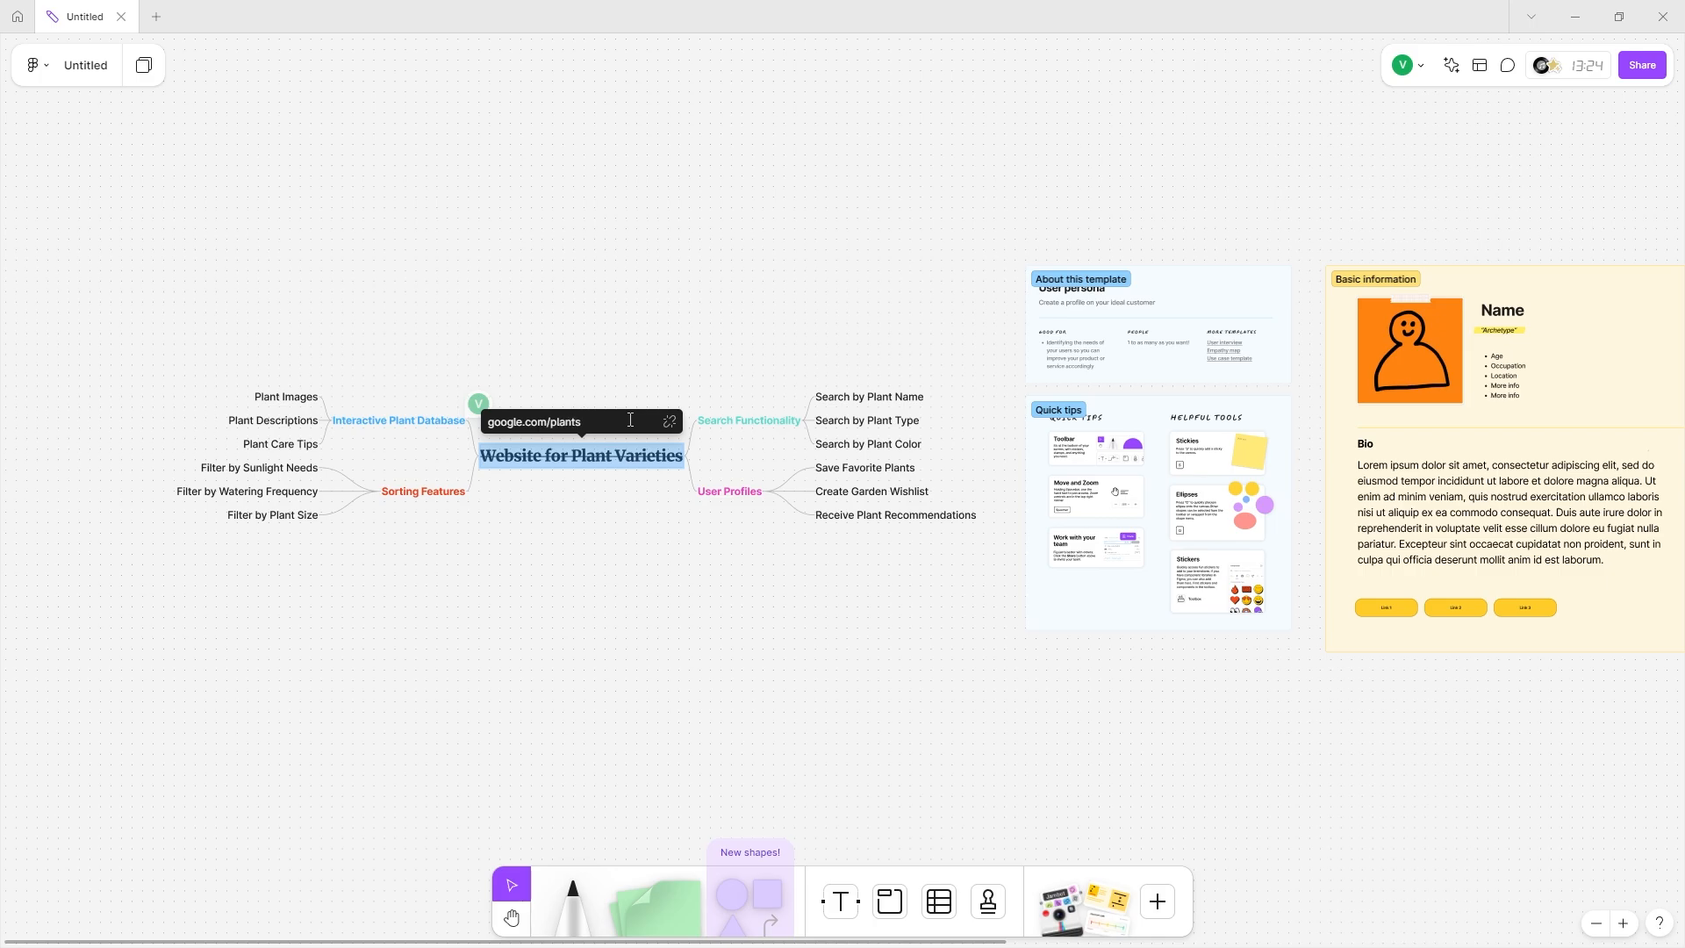
{"action": "left_click", "coordinate": [427, 428]}
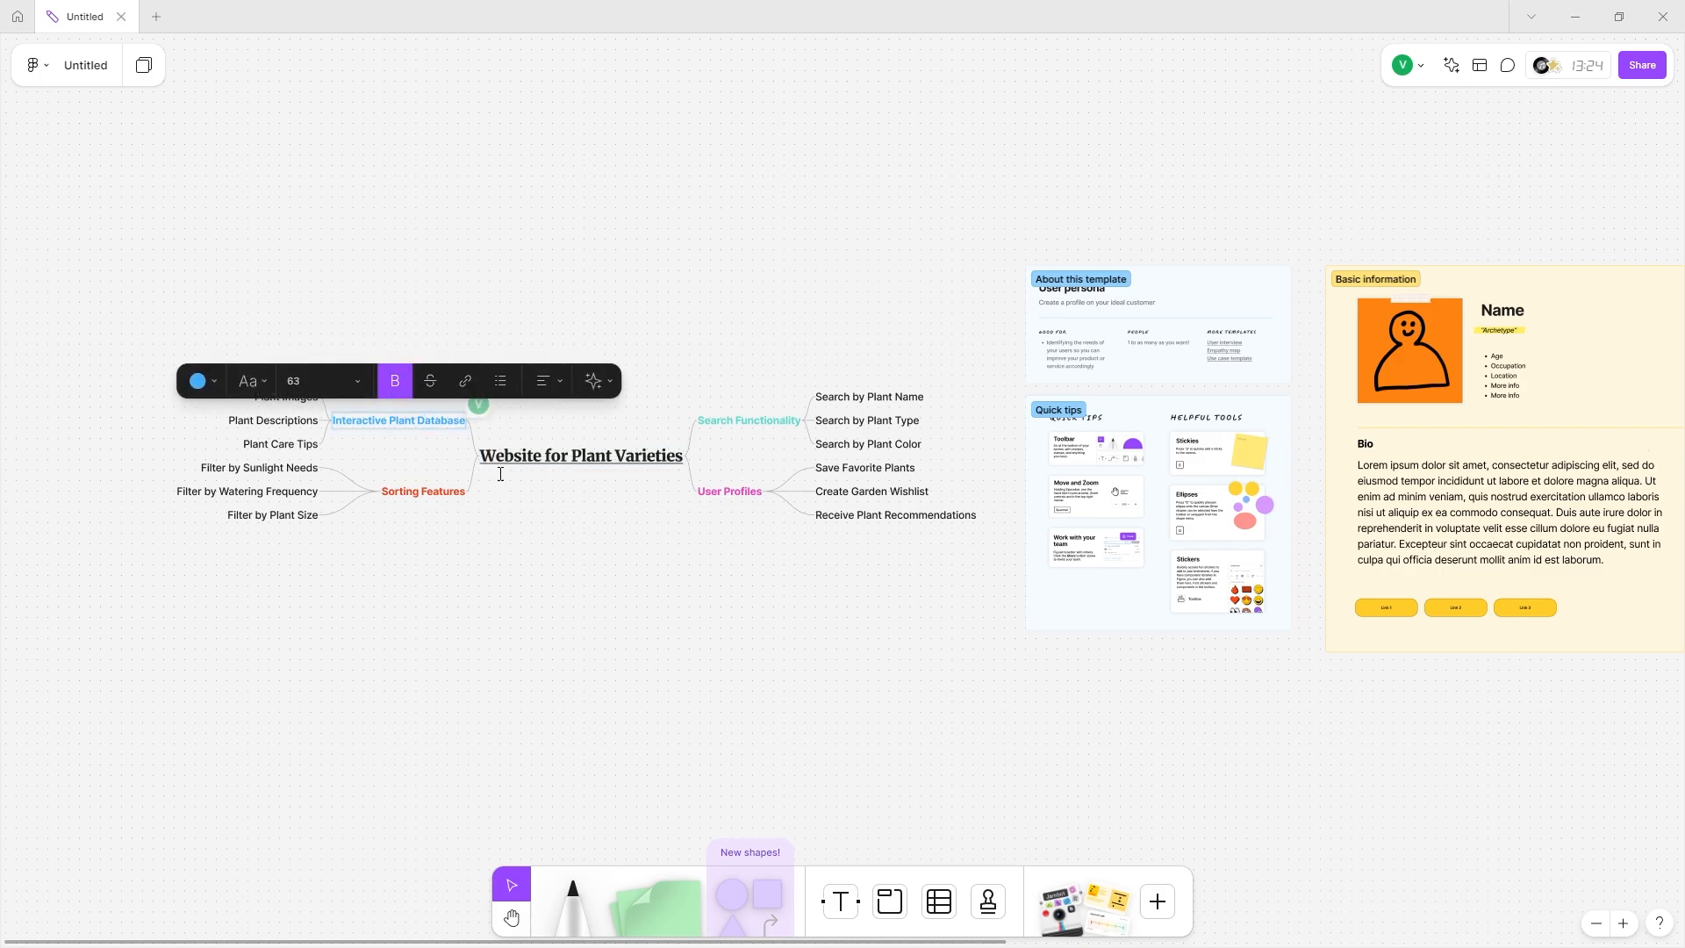
{"action": "left_click", "coordinate": [430, 485]}
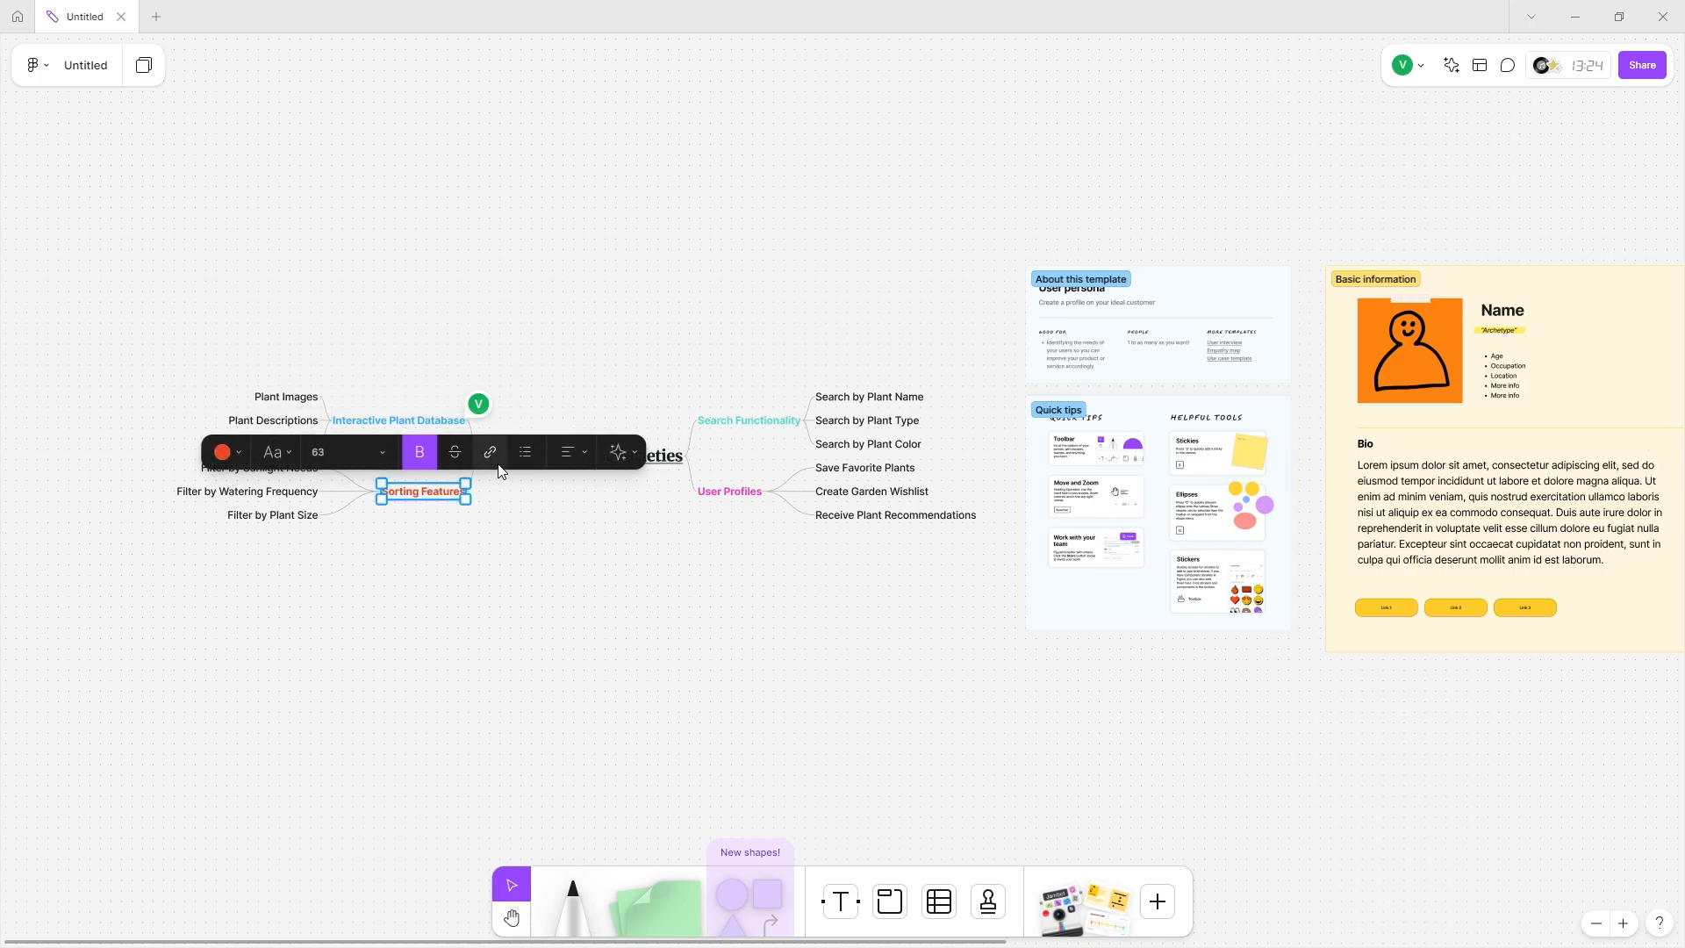
{"action": "left_click", "coordinate": [499, 463]}
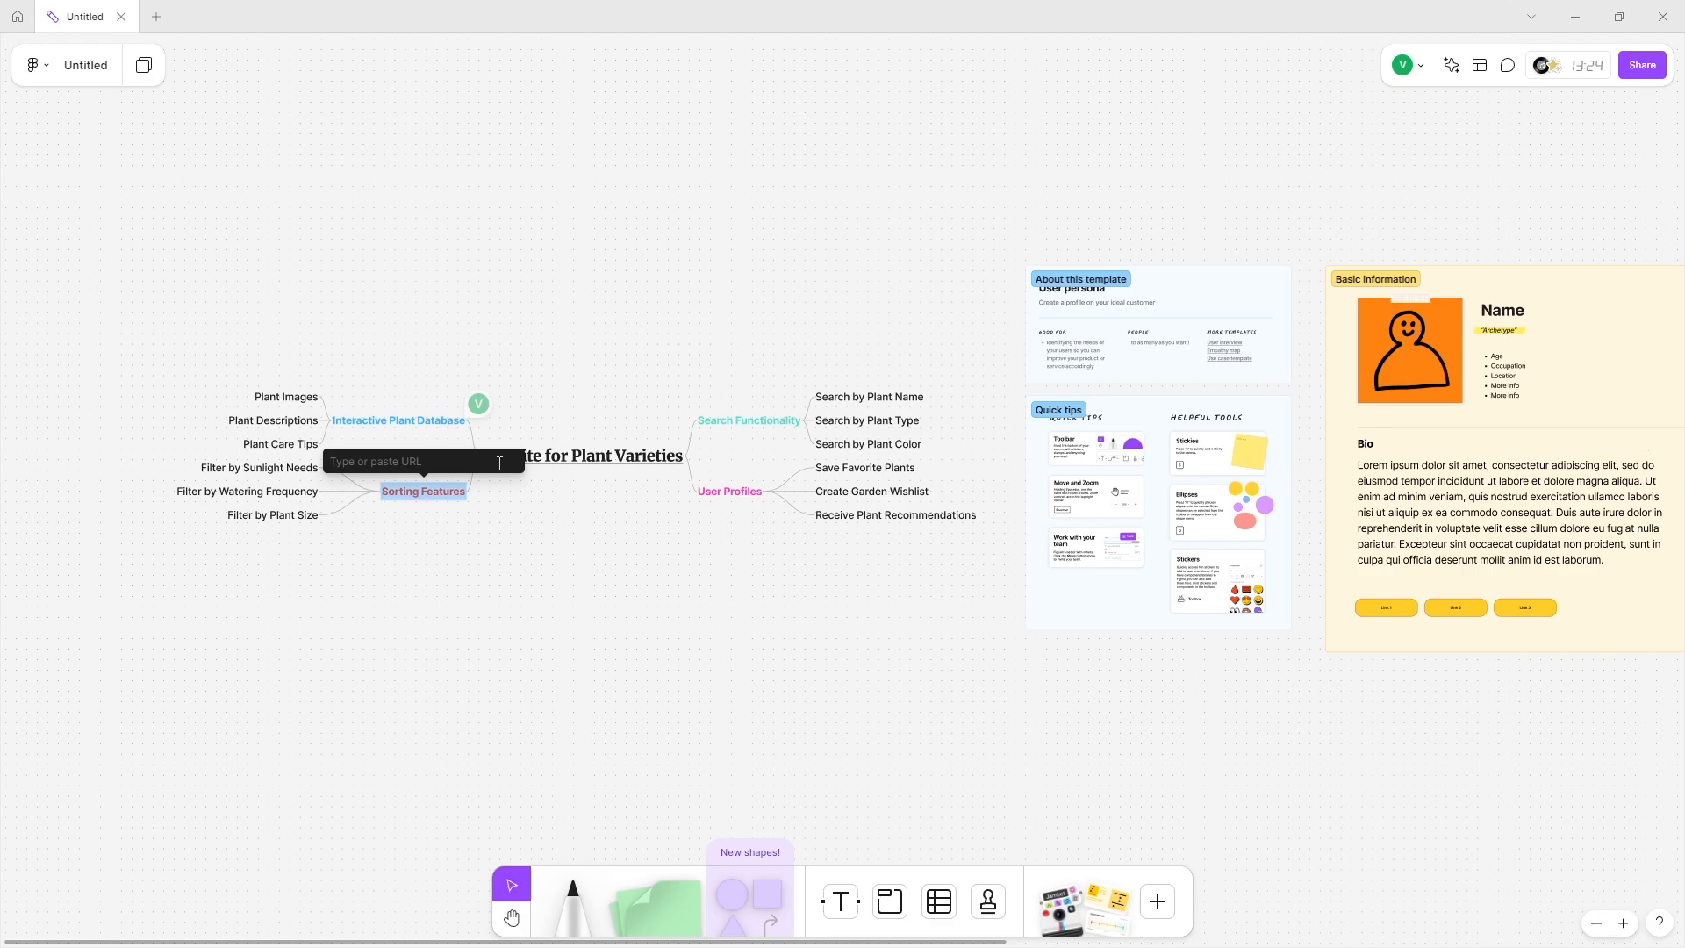
{"action": "left_click", "coordinate": [658, 456]}
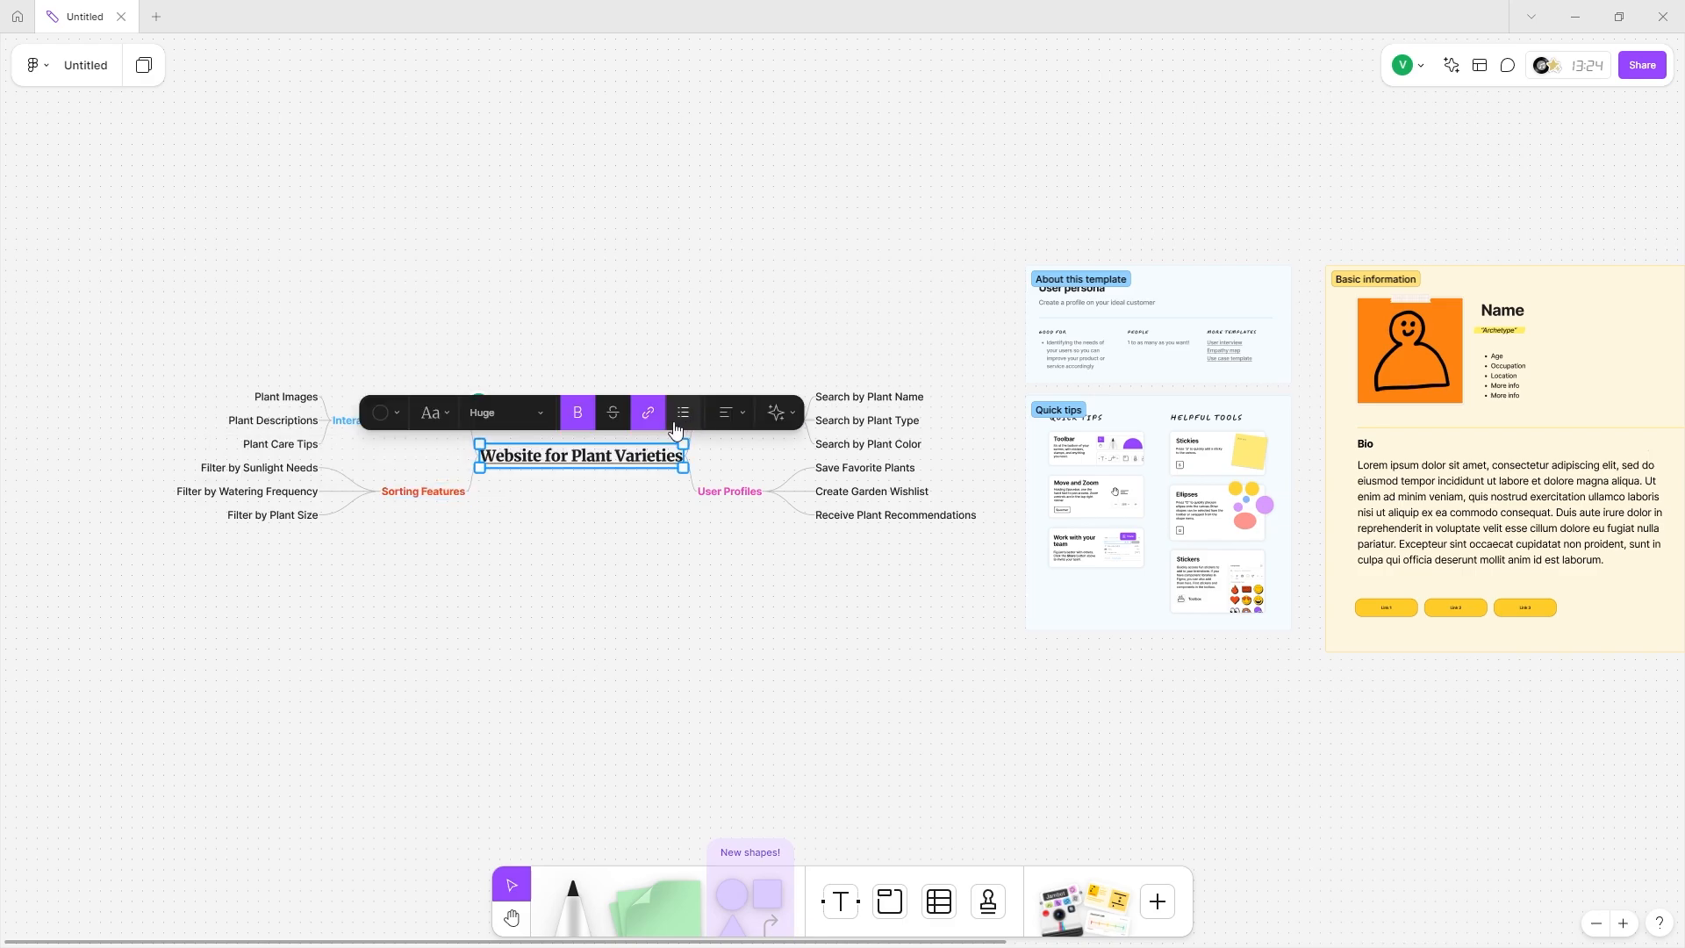
{"action": "left_click", "coordinate": [655, 413]}
{"action": "left_click", "coordinate": [672, 429]}
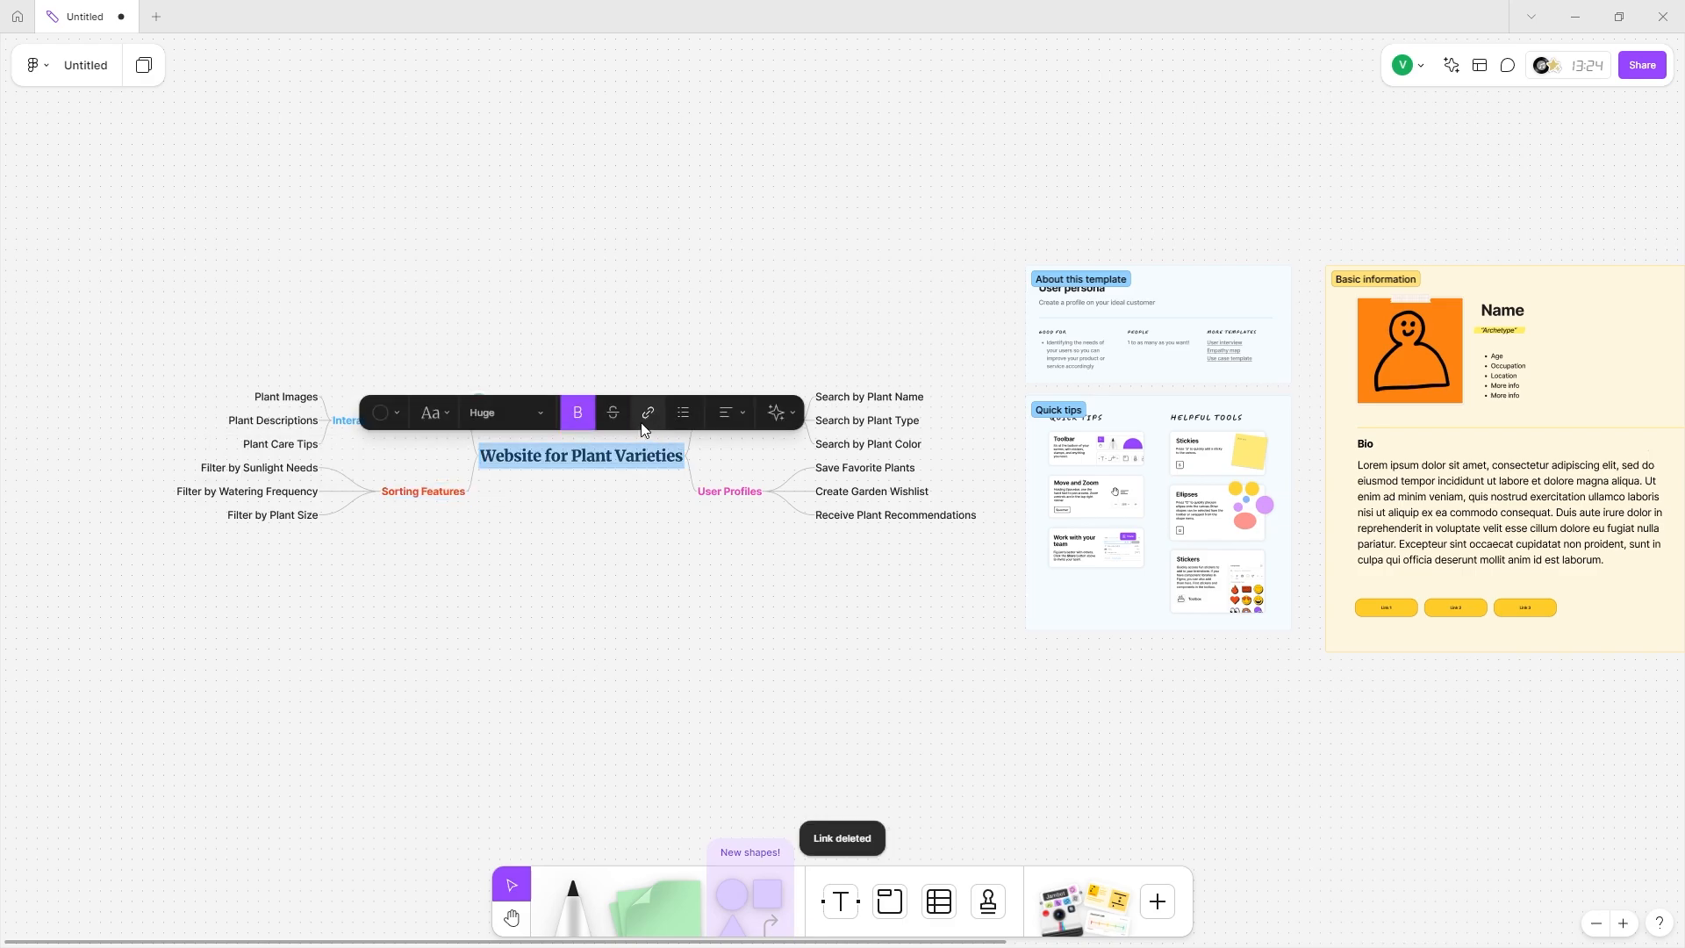
Try bullet formatting on the title, remove it, and centre-align the title text.
{"action": "left_click", "coordinate": [683, 412]}
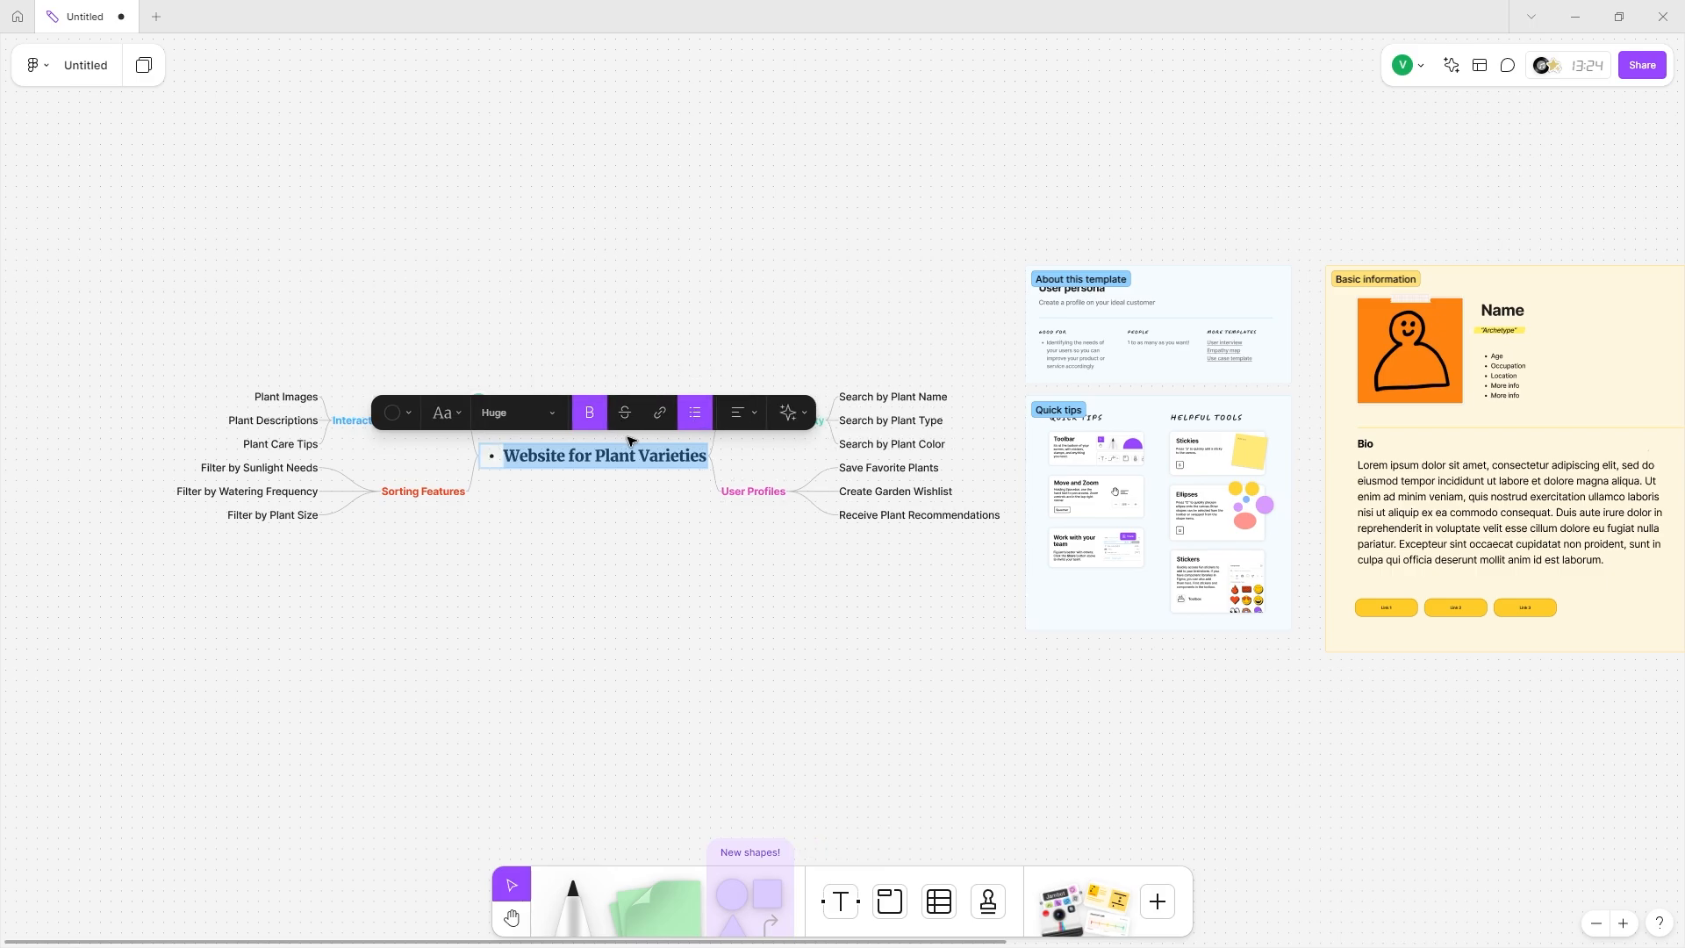
{"action": "left_click", "coordinate": [709, 457]}
{"action": "key", "text": "Return"}
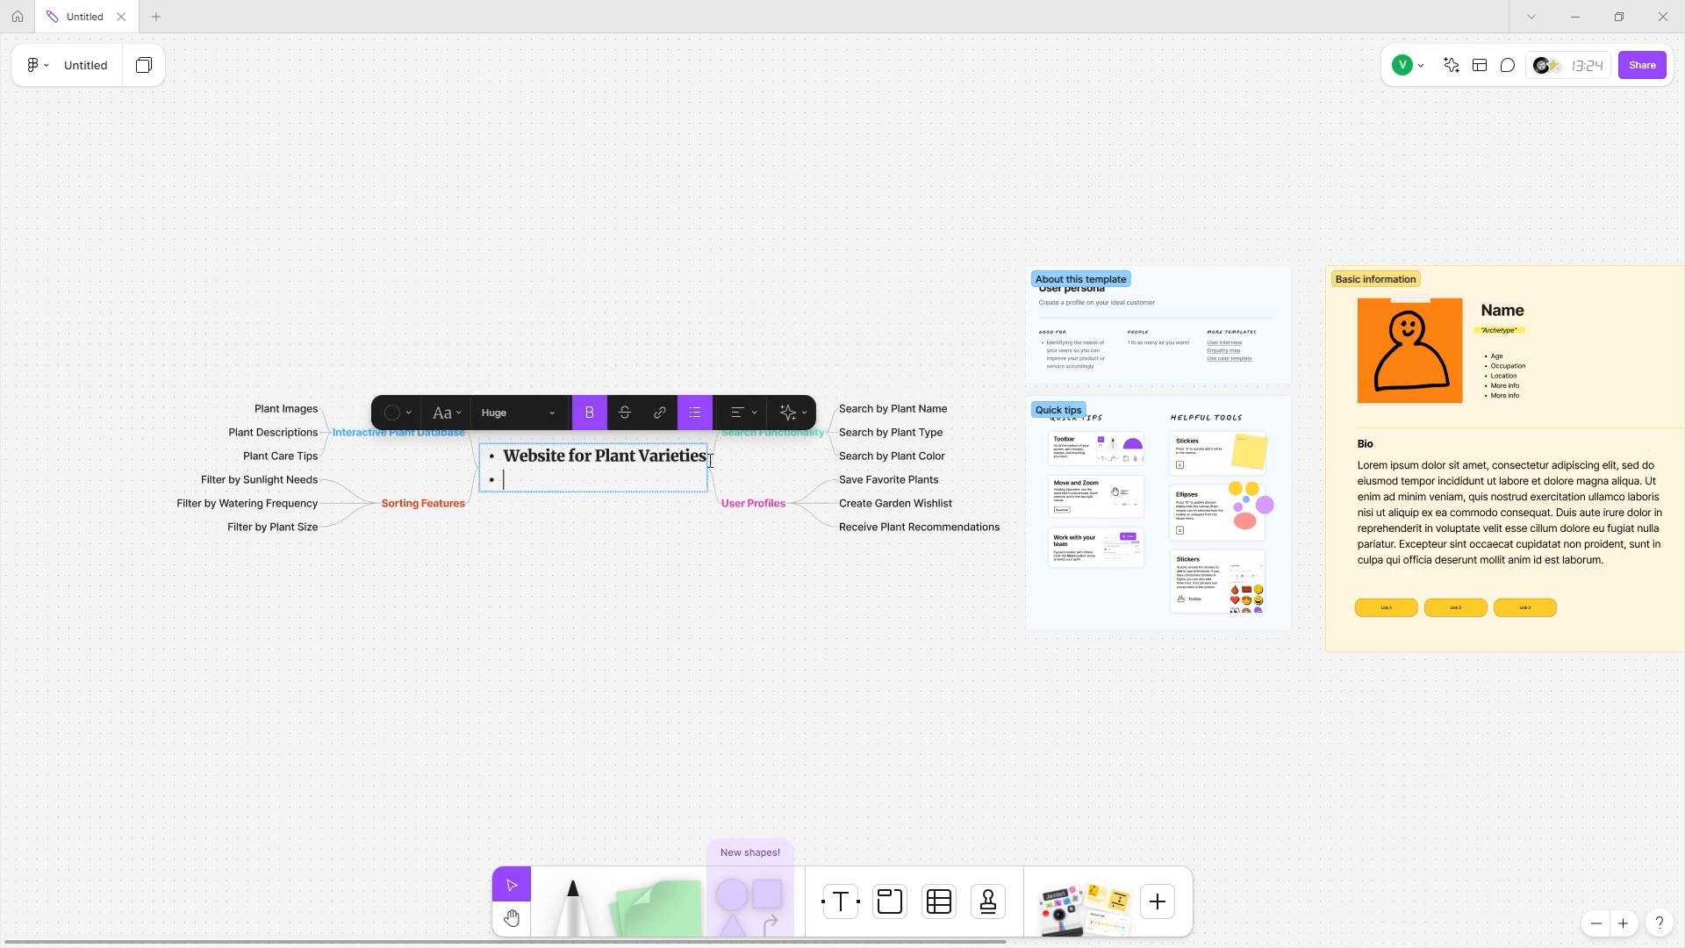
{"action": "key", "text": "BackSpace"}
{"action": "key", "text": "ctrl+a"}
{"action": "key", "text": "ctrl+shift+8"}
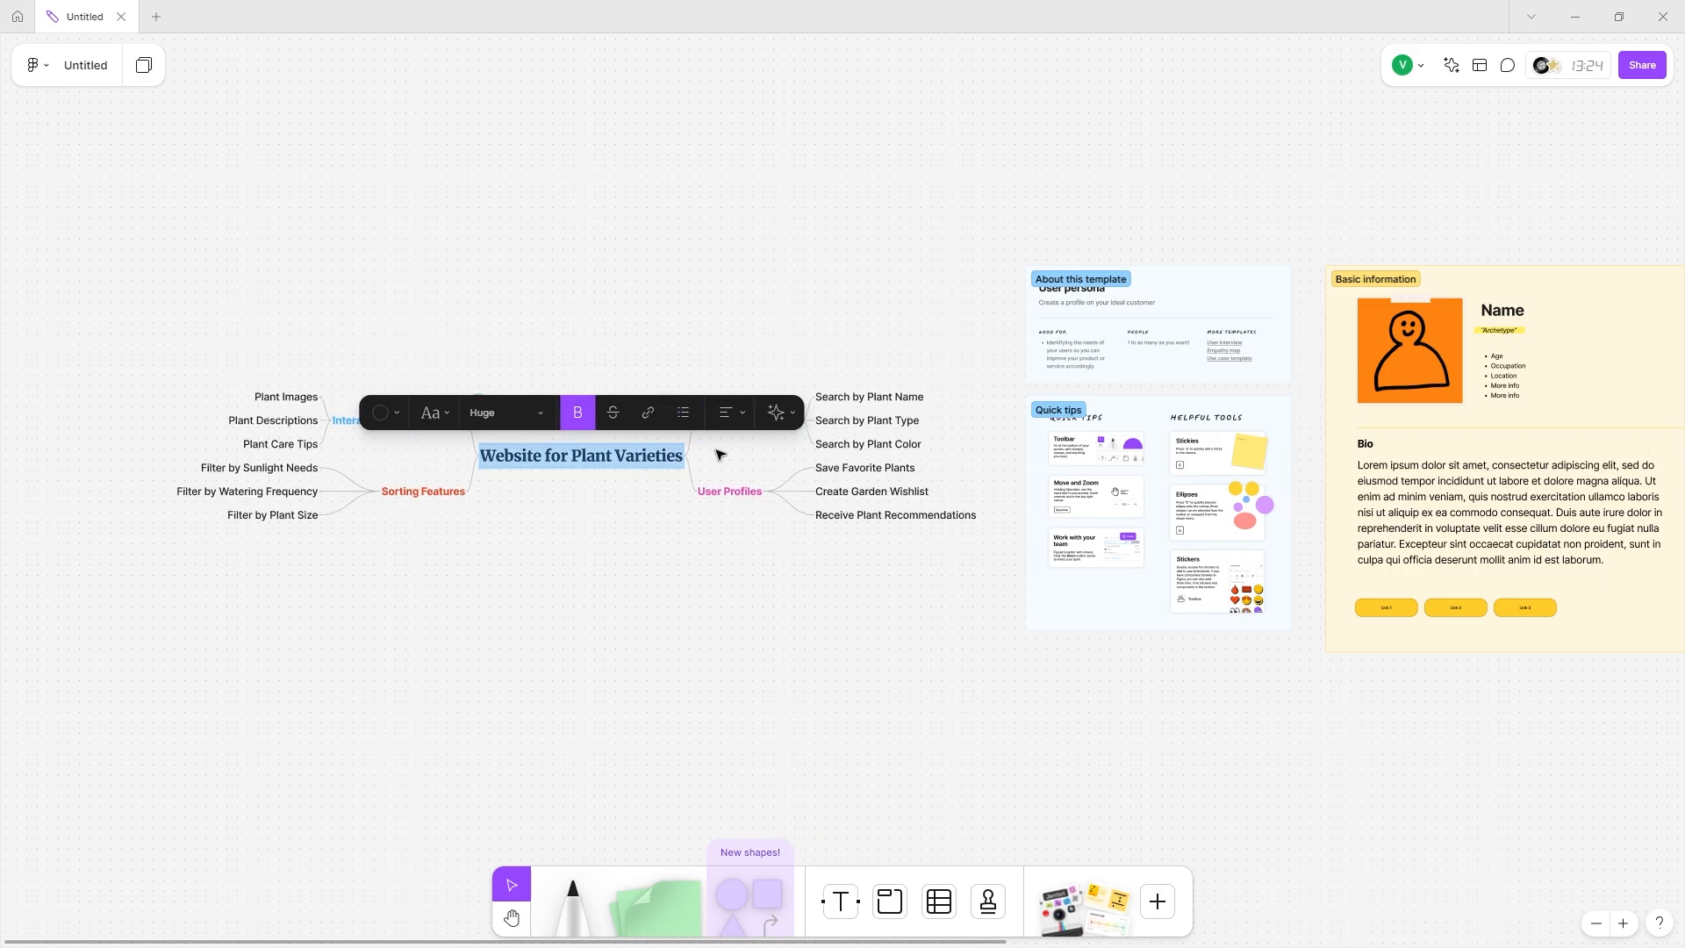
{"action": "left_click", "coordinate": [745, 414]}
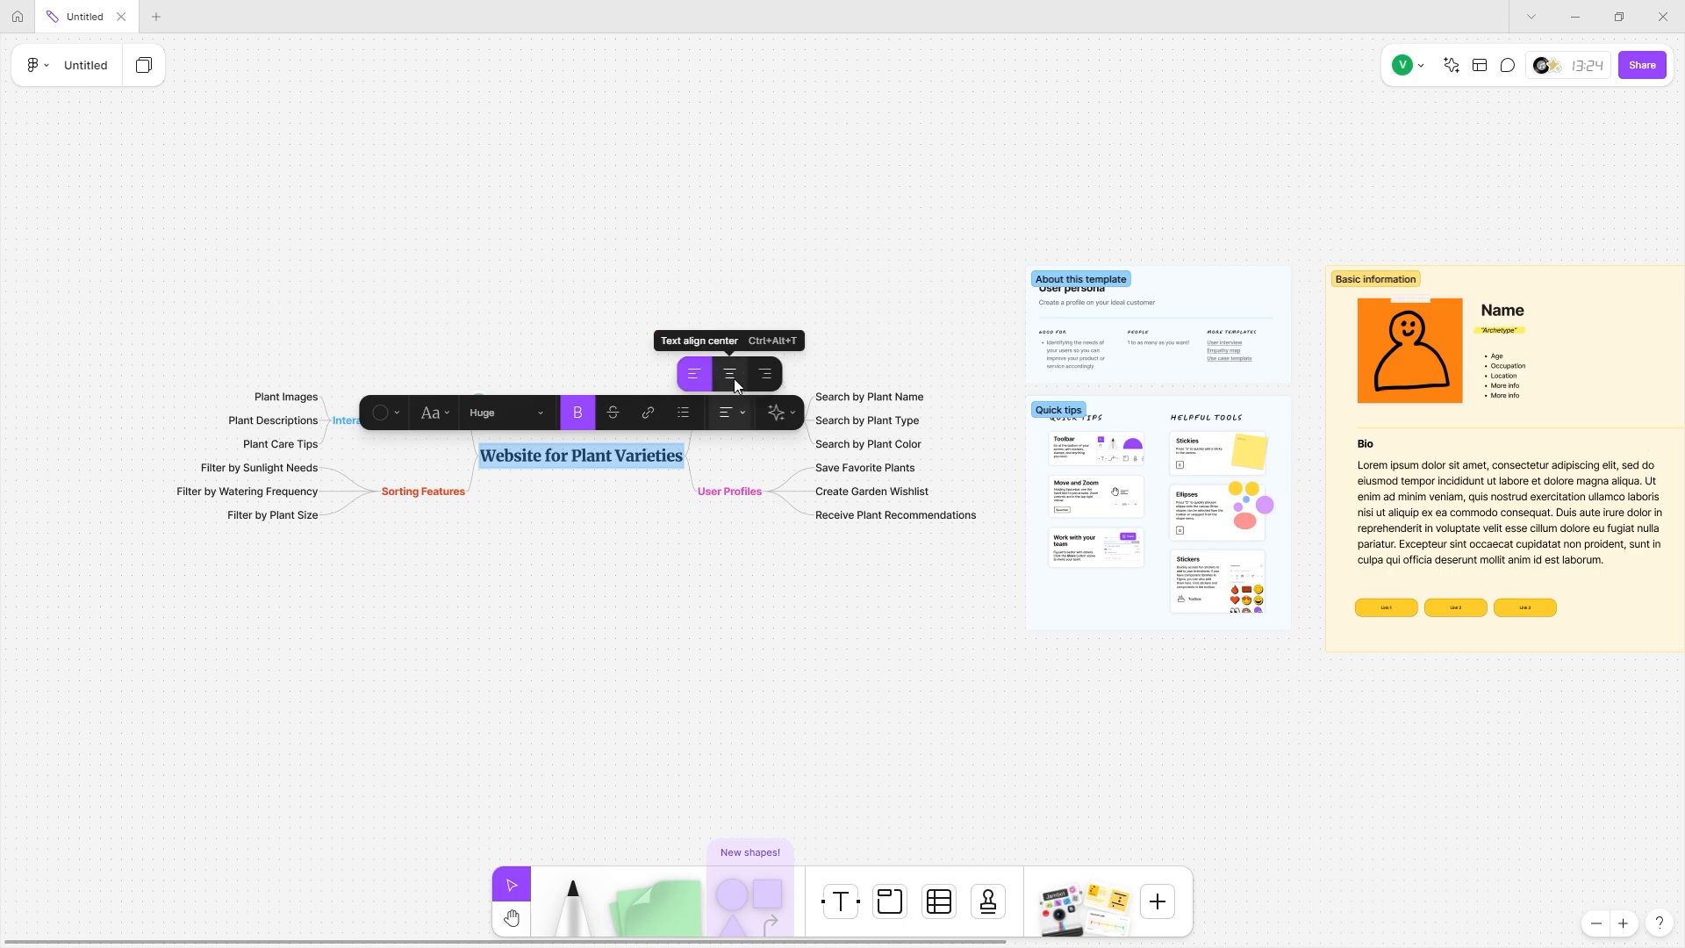
{"action": "left_click", "coordinate": [734, 379]}
{"action": "left_click", "coordinate": [741, 416]}
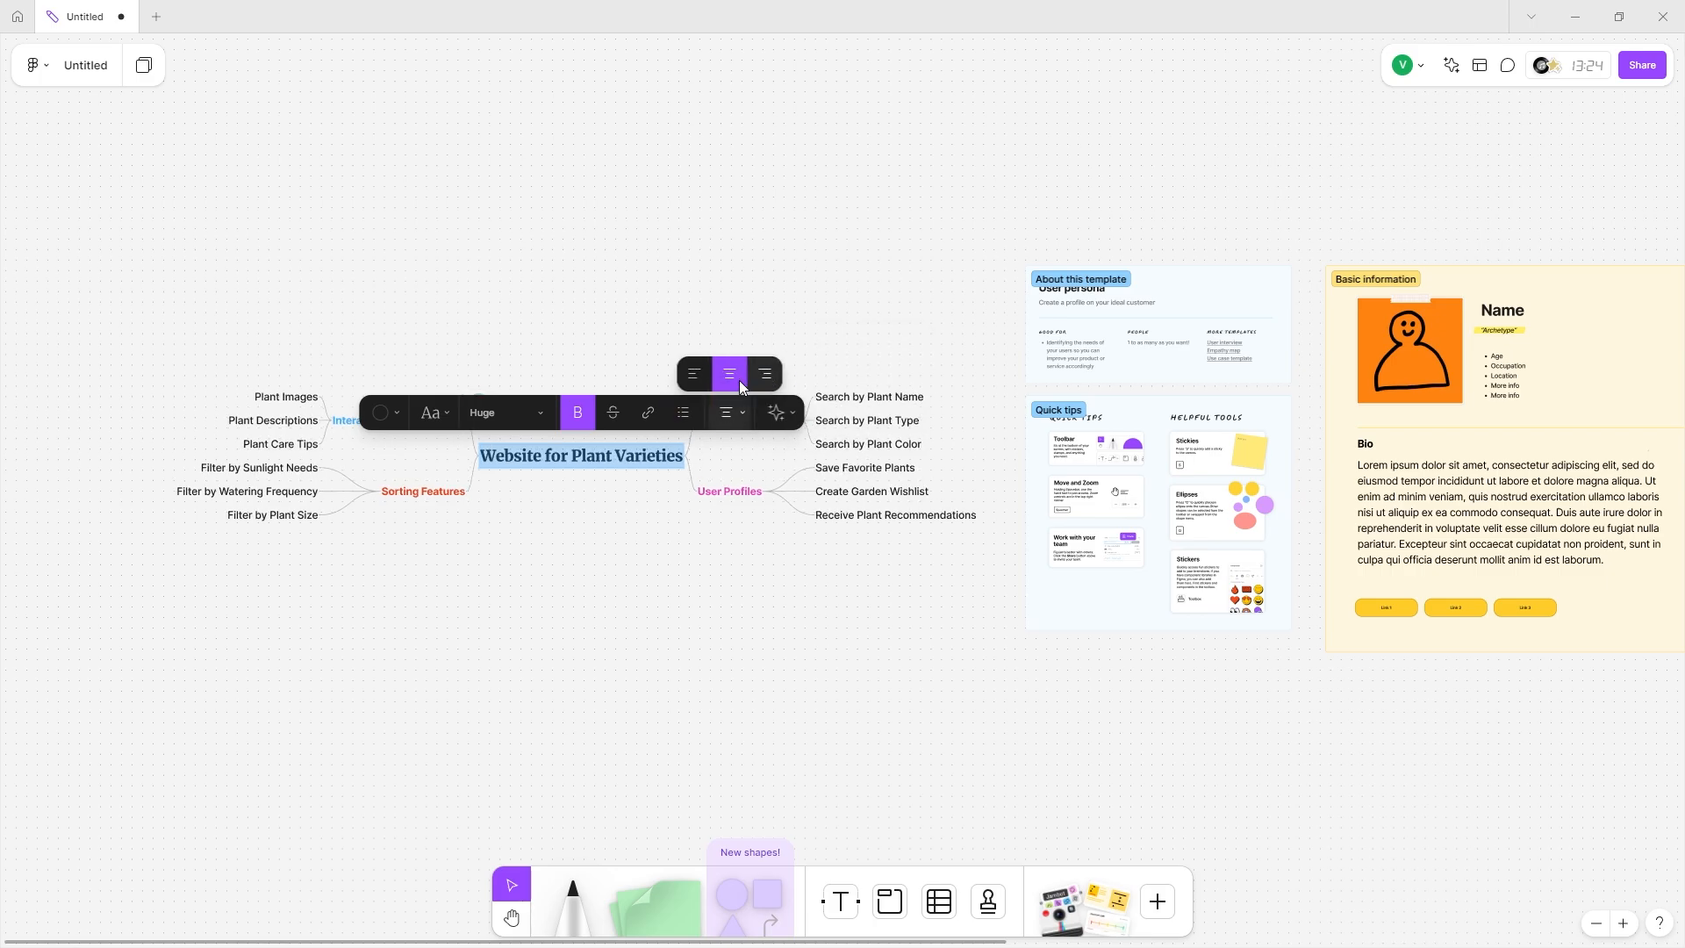
{"action": "left_click", "coordinate": [778, 412]}
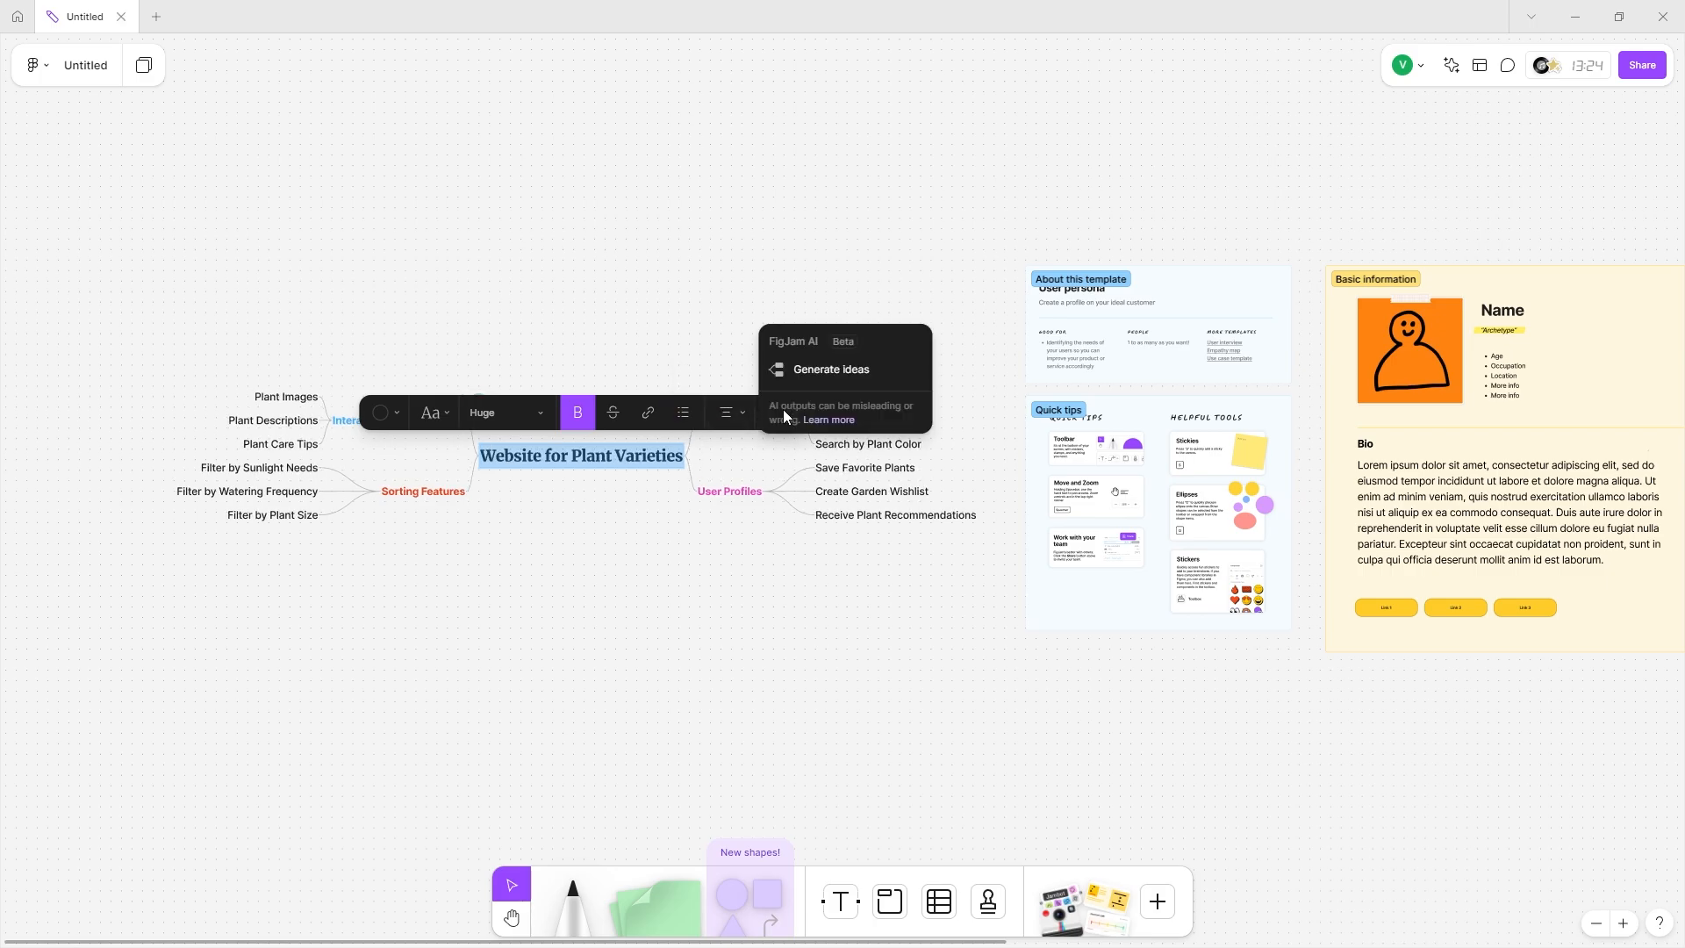
Generate five pink AI idea branches from the title, then move the whole map left.
{"action": "left_click", "coordinate": [812, 372]}
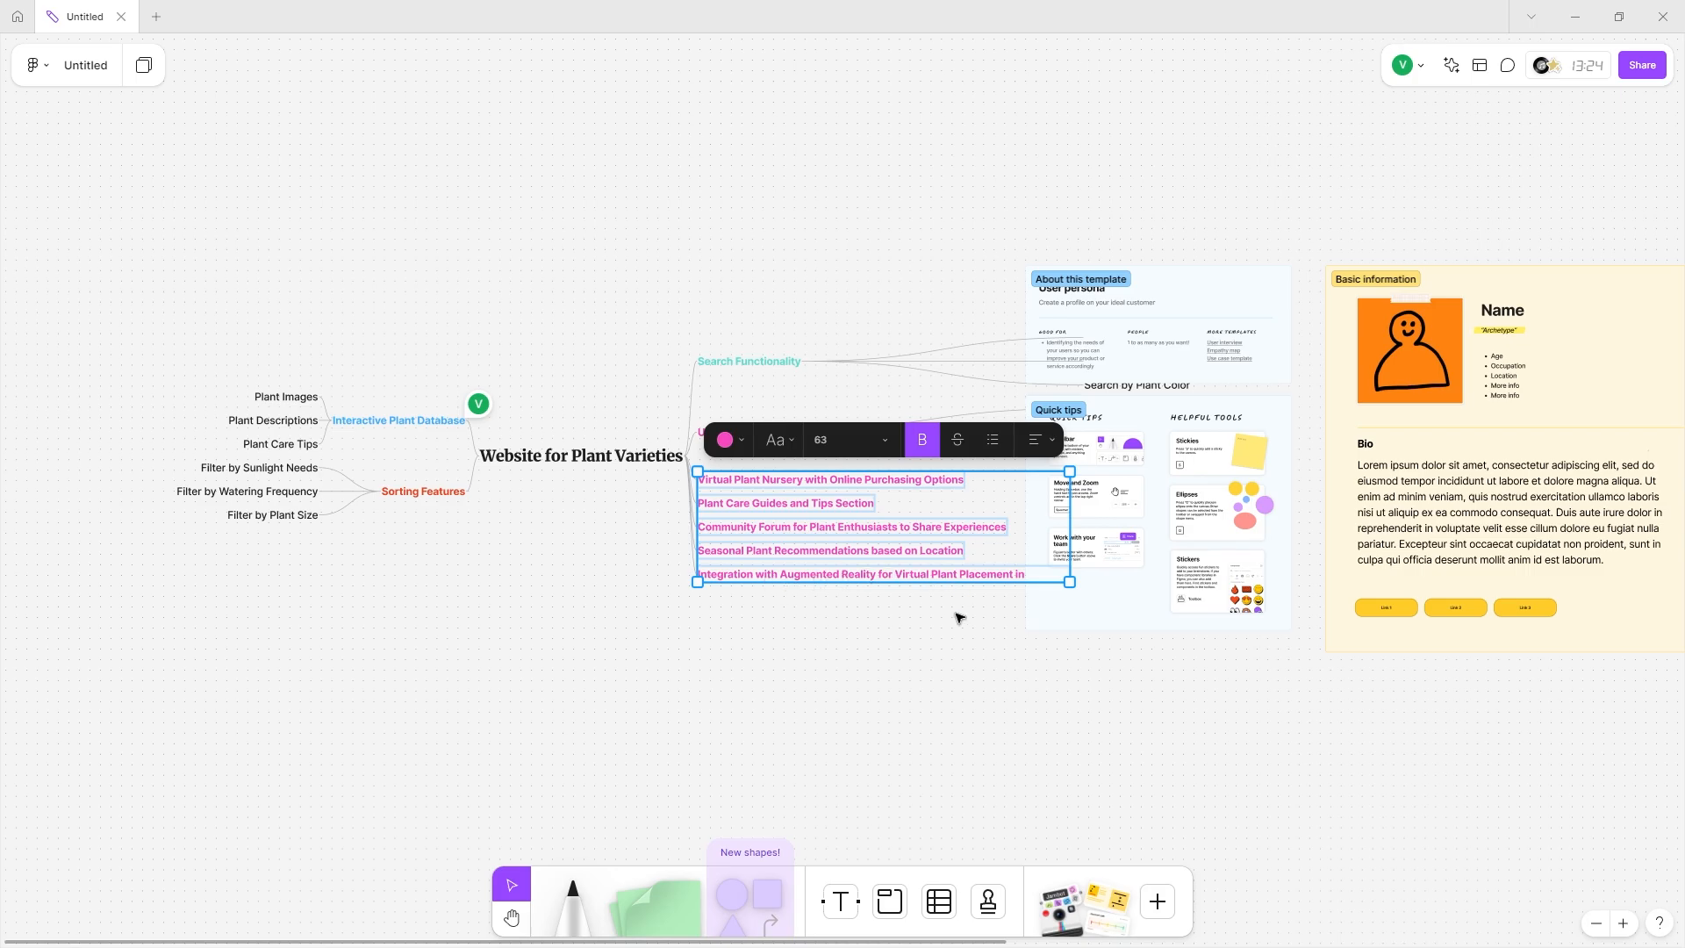
{"action": "left_click", "coordinate": [909, 594]}
{"action": "left_click", "coordinate": [664, 466]}
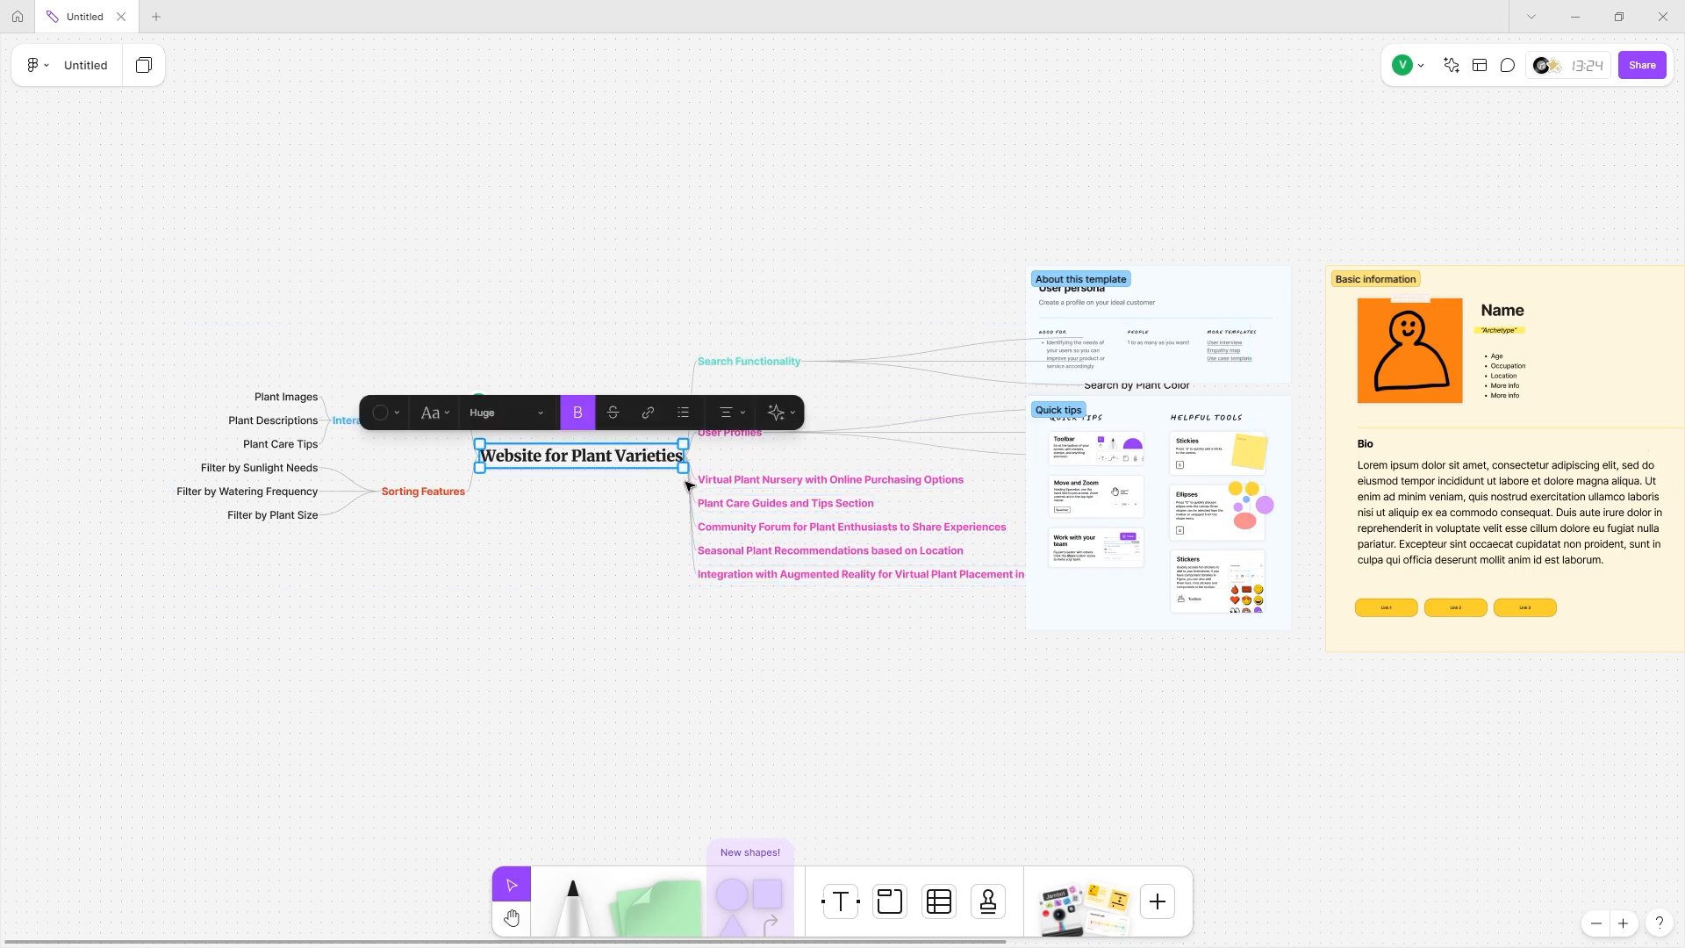
{"action": "left_click_drag", "start_coordinate": [633, 458], "coordinate": [330, 416]}
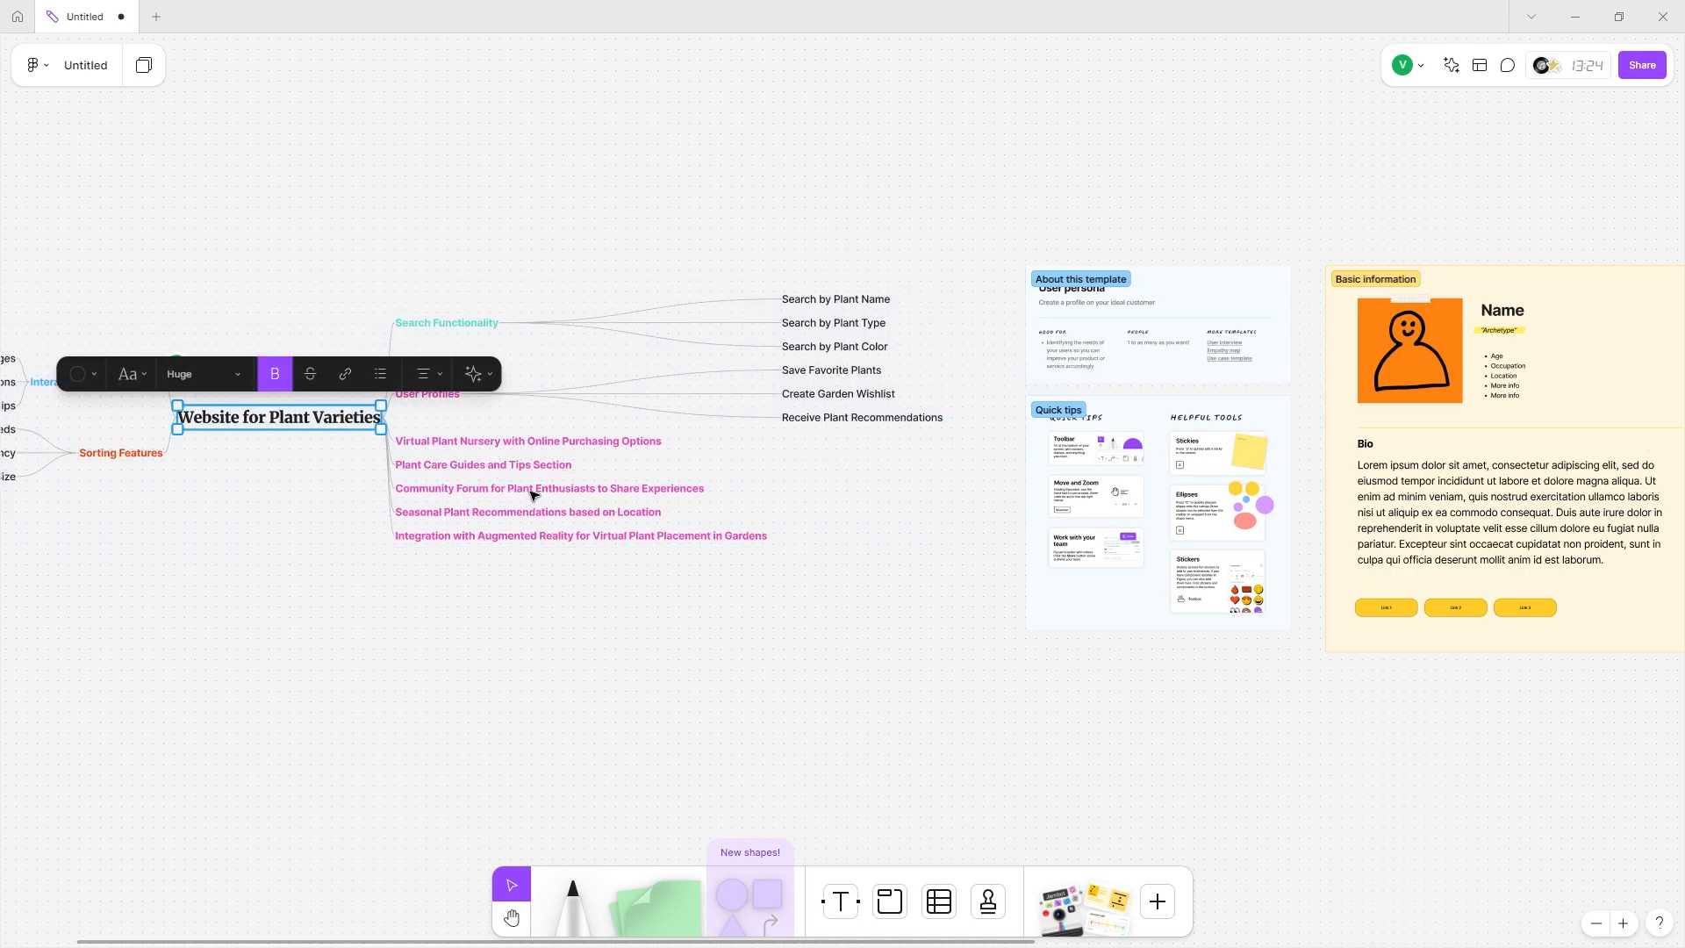
Colour the Virtual Plant Nursery branch text green and the Plant Care Guides branch orange.
{"action": "double_click", "coordinate": [433, 451]}
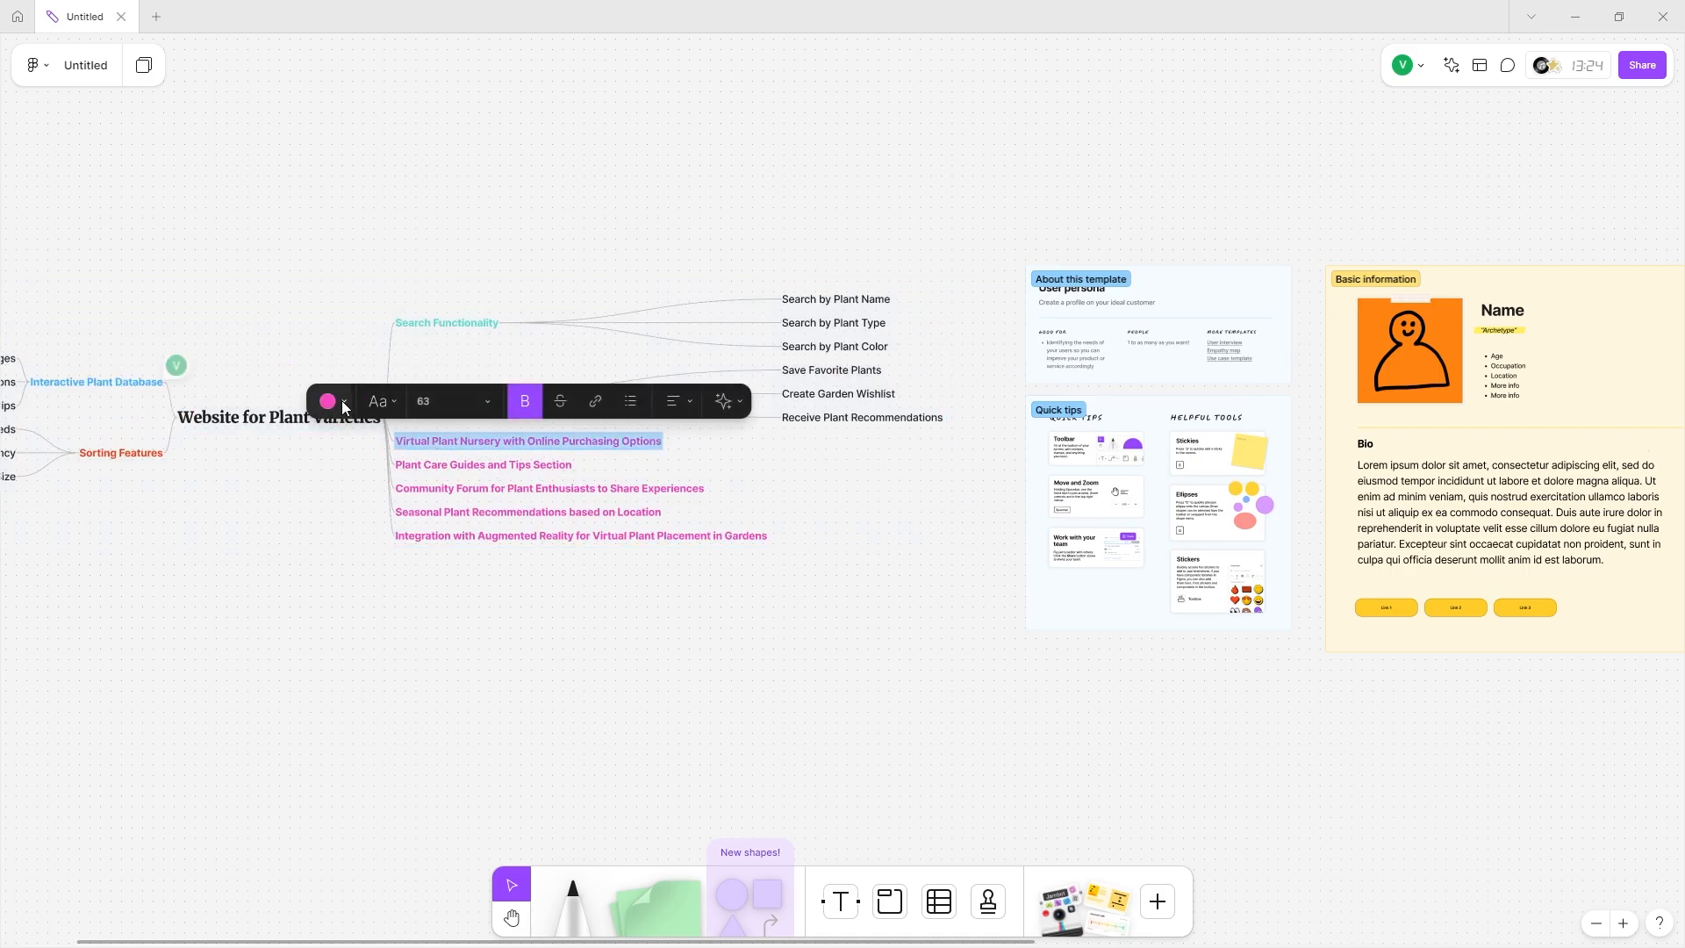
{"action": "scroll", "coordinate": [344, 404], "scroll_direction": "left", "scroll_amount": 5}
{"action": "scroll", "coordinate": [670, 403], "scroll_direction": "up", "scroll_amount": 2}
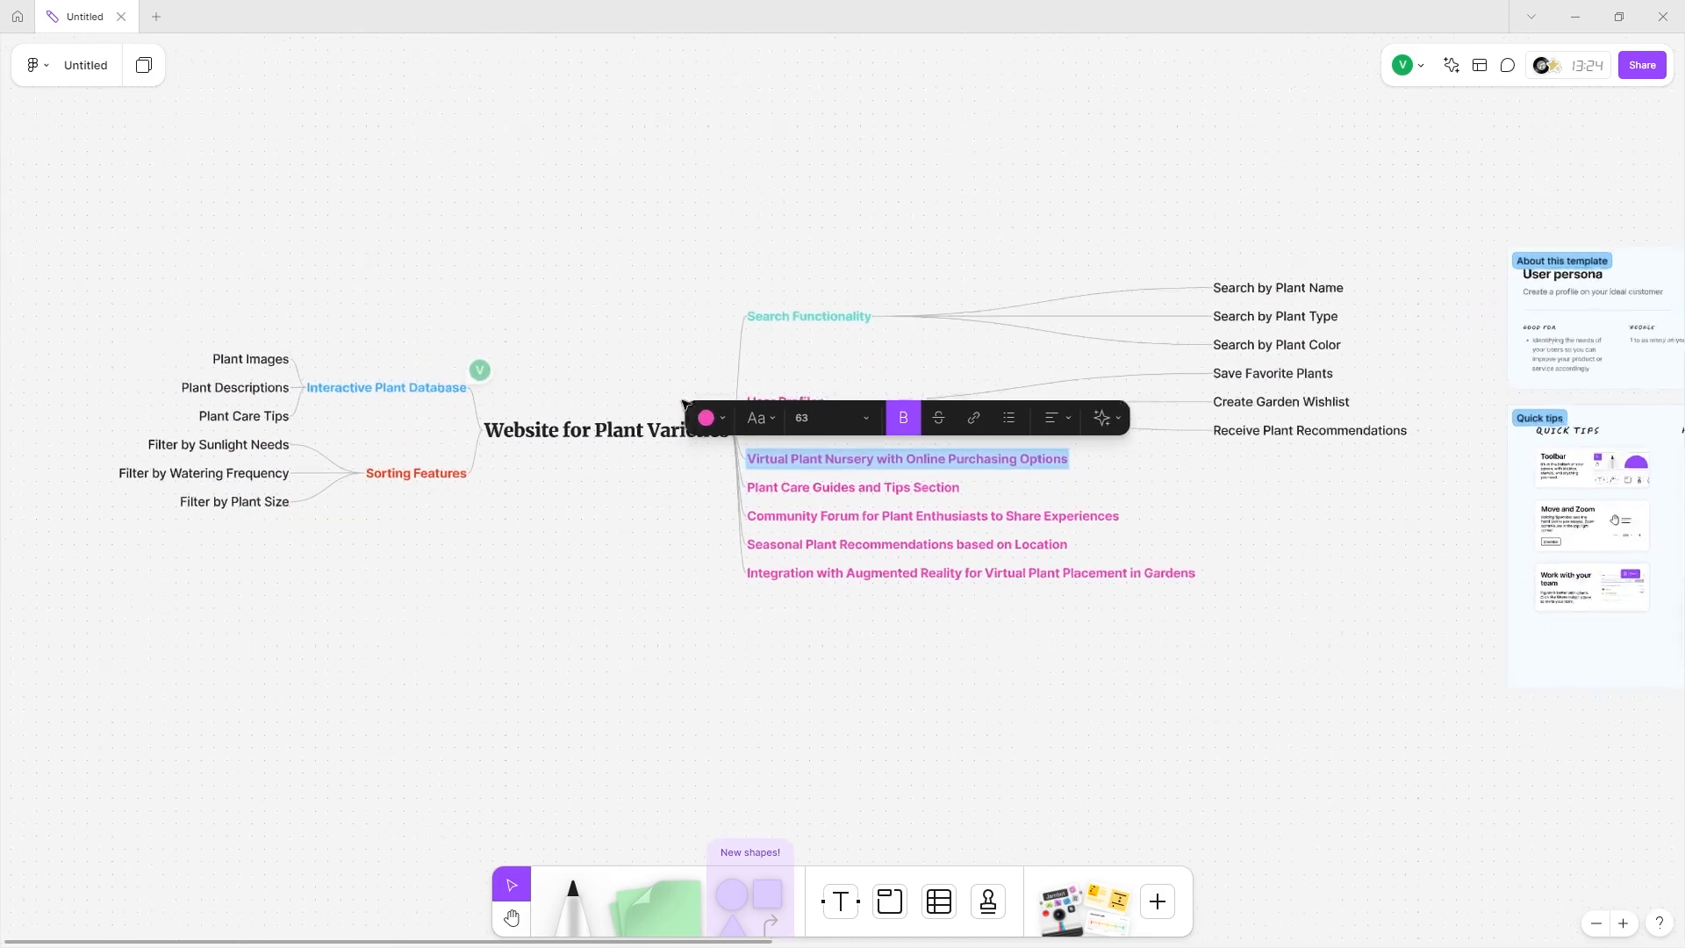
{"action": "left_click", "coordinate": [730, 424]}
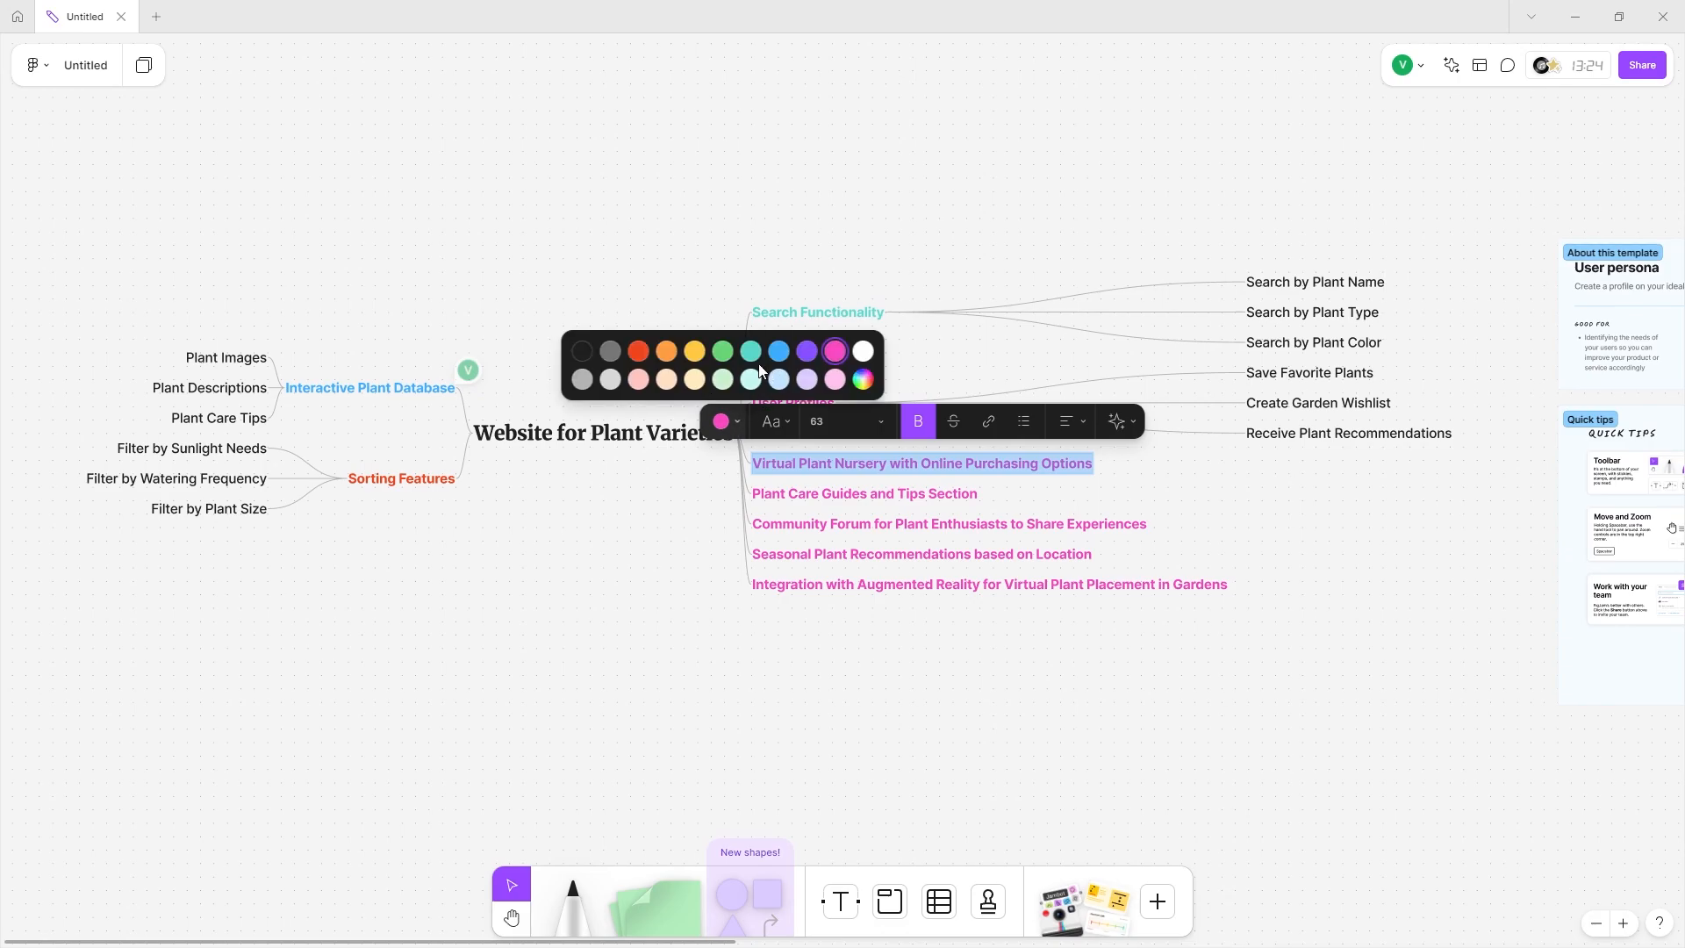
{"action": "left_click", "coordinate": [724, 350]}
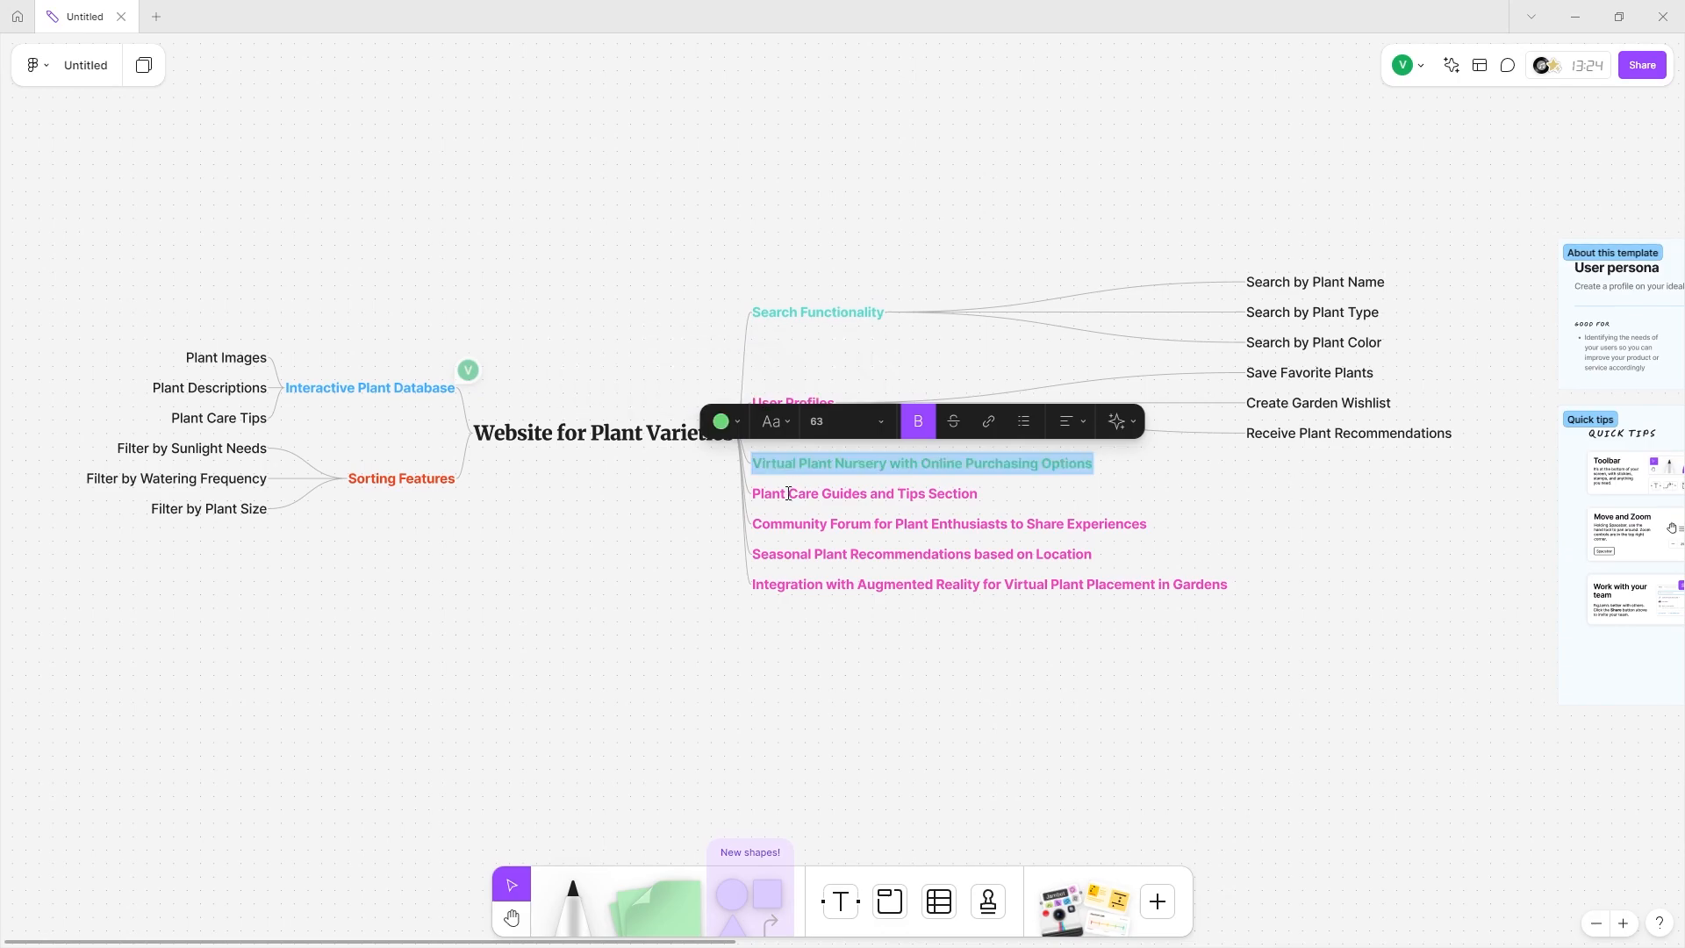
{"action": "double_click", "coordinate": [790, 489]}
{"action": "left_click", "coordinate": [652, 452]}
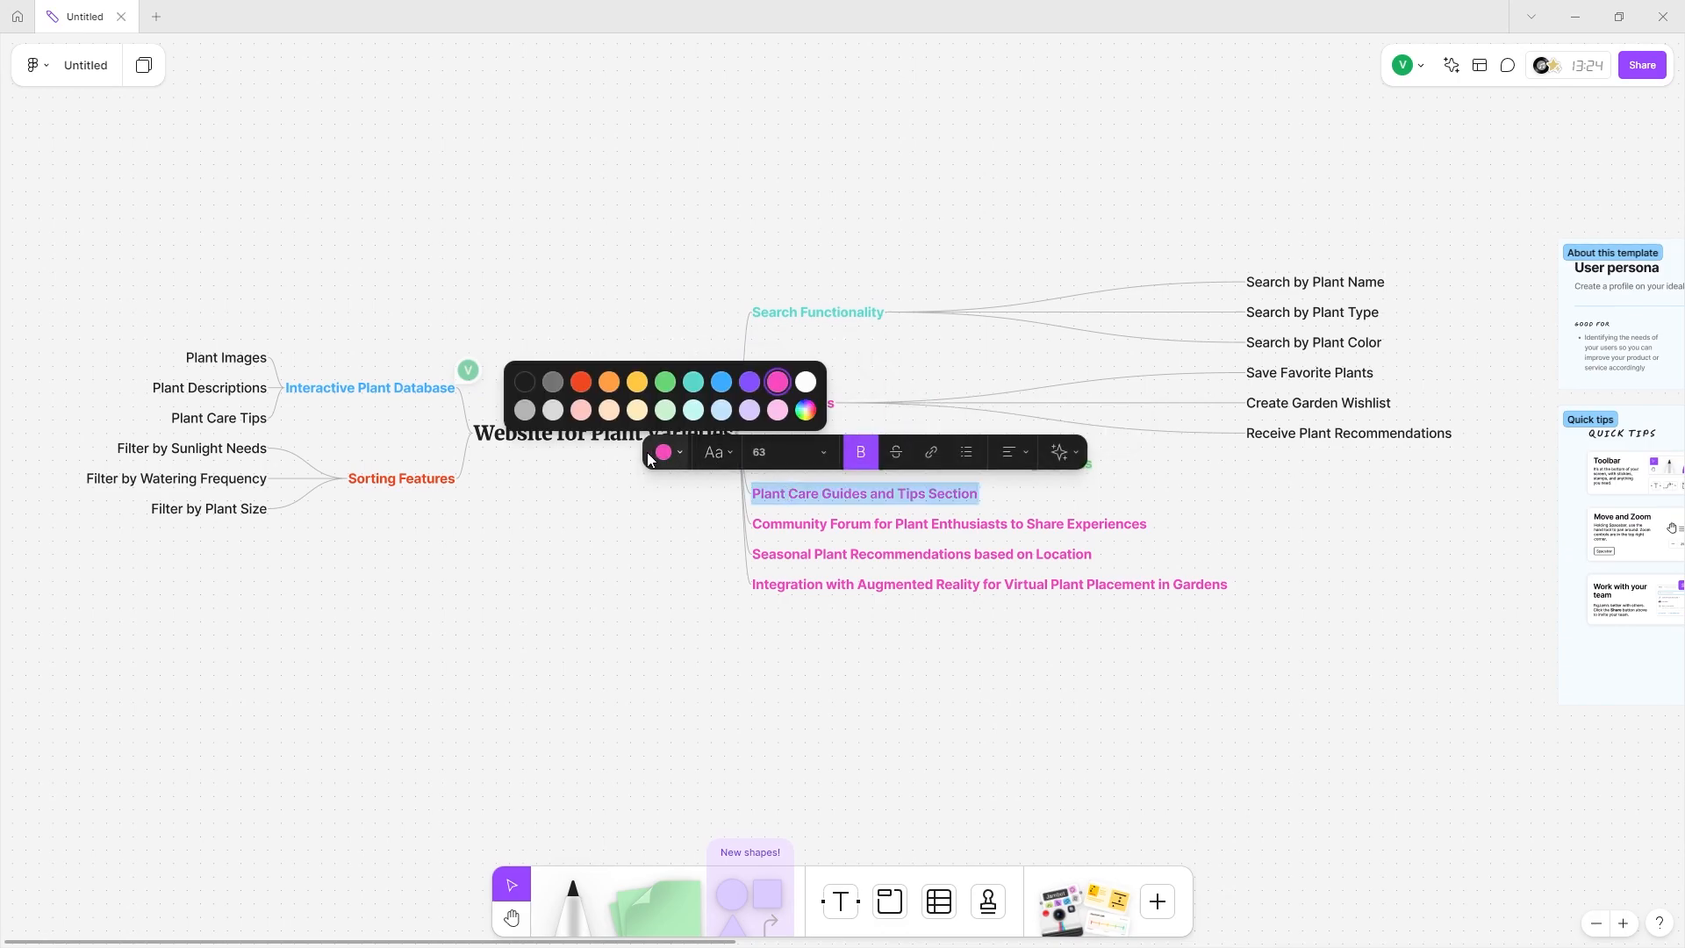
{"action": "left_click", "coordinate": [609, 379]}
Colour the Community Forum branch text yellow and the Seasonal branch purple.
{"action": "double_click", "coordinate": [795, 524]}
{"action": "triple_click", "coordinate": [787, 524]}
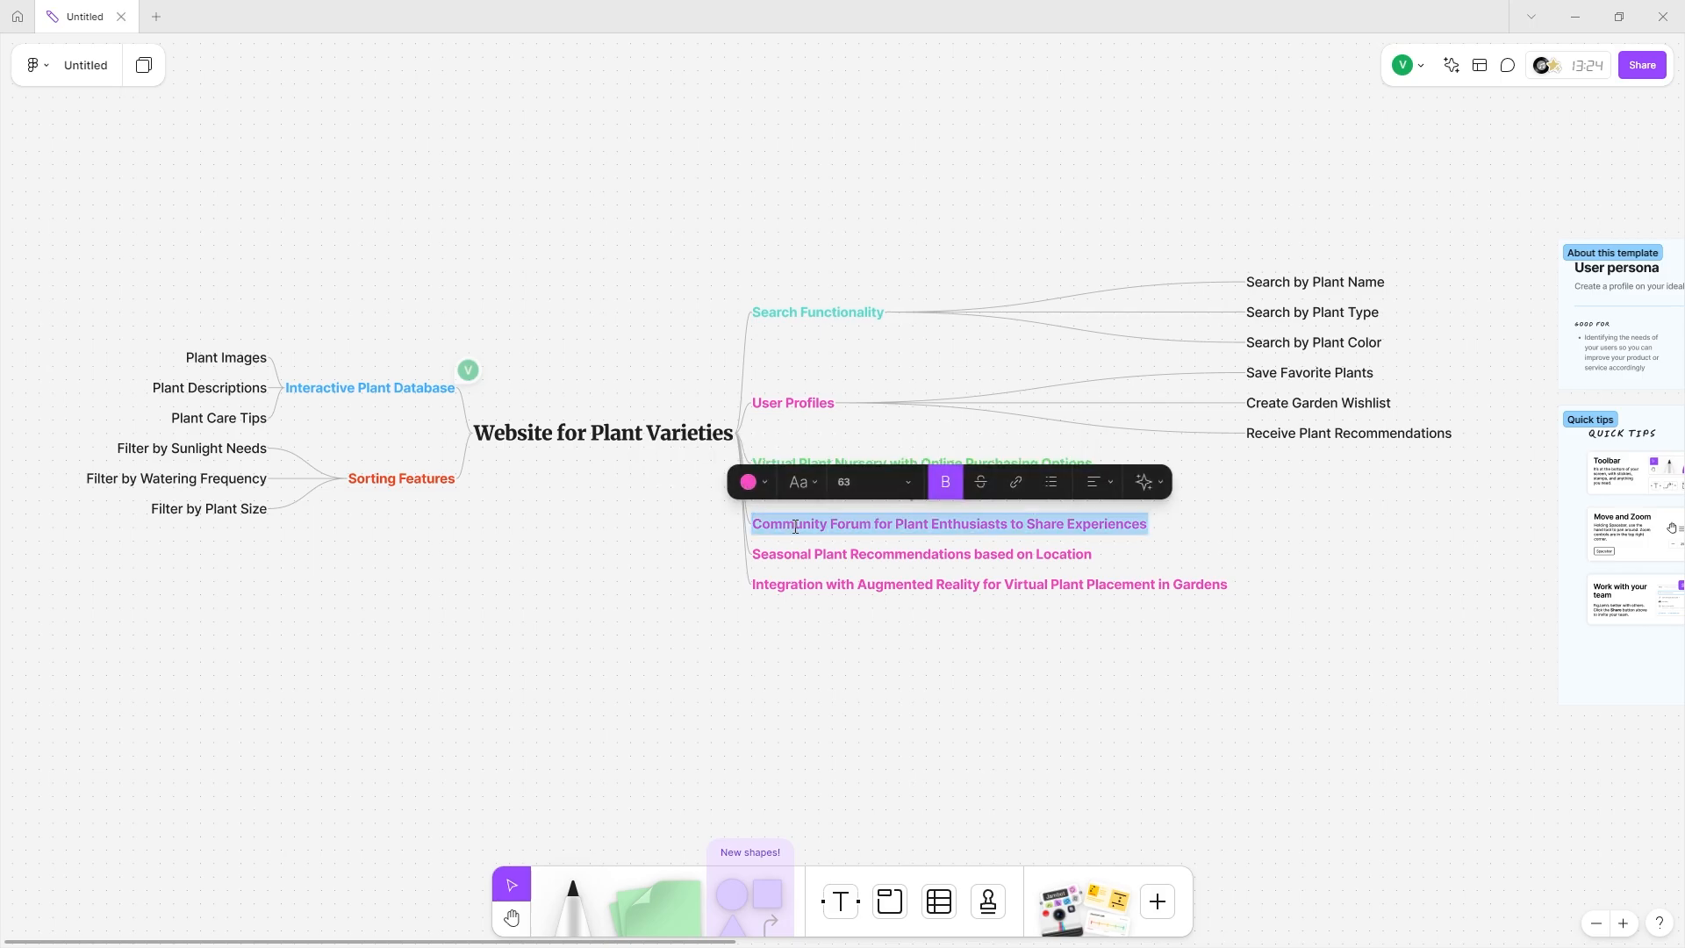
{"action": "left_click", "coordinate": [748, 481]}
{"action": "left_click", "coordinate": [725, 411]}
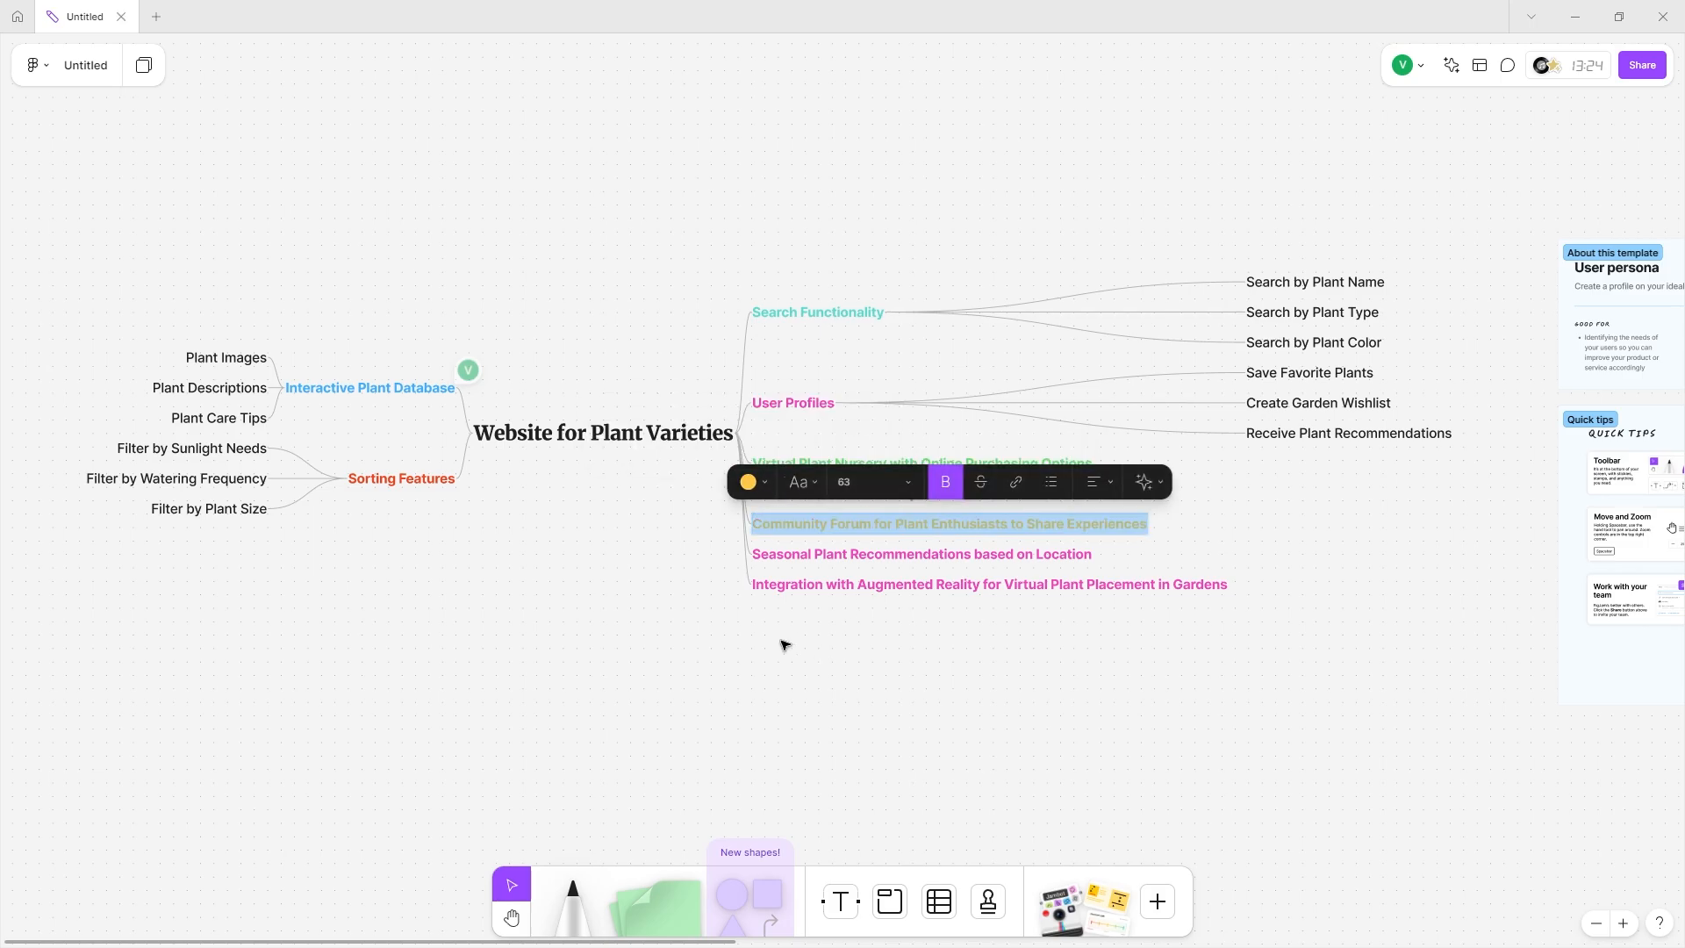
{"action": "double_click", "coordinate": [801, 554]}
{"action": "triple_click", "coordinate": [802, 555]}
{"action": "left_click", "coordinate": [723, 513]}
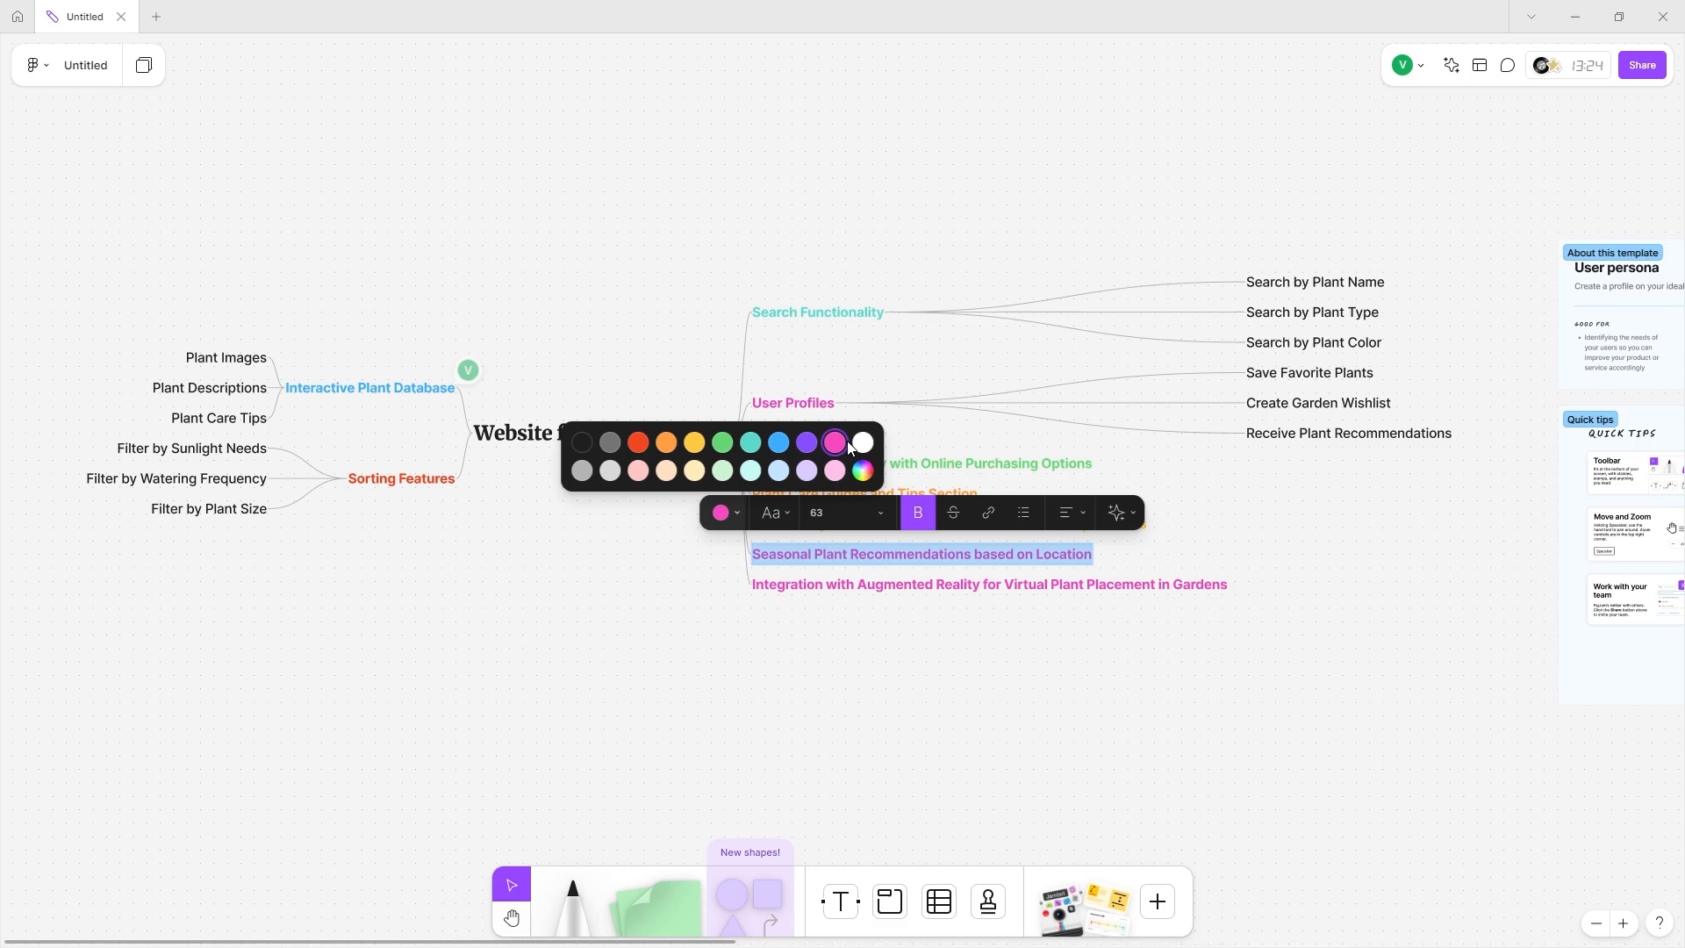
{"action": "left_click", "coordinate": [806, 443]}
Delete the Augmented Reality Integration branch from the mind map.
{"action": "double_click", "coordinate": [788, 582]}
{"action": "triple_click", "coordinate": [788, 583]}
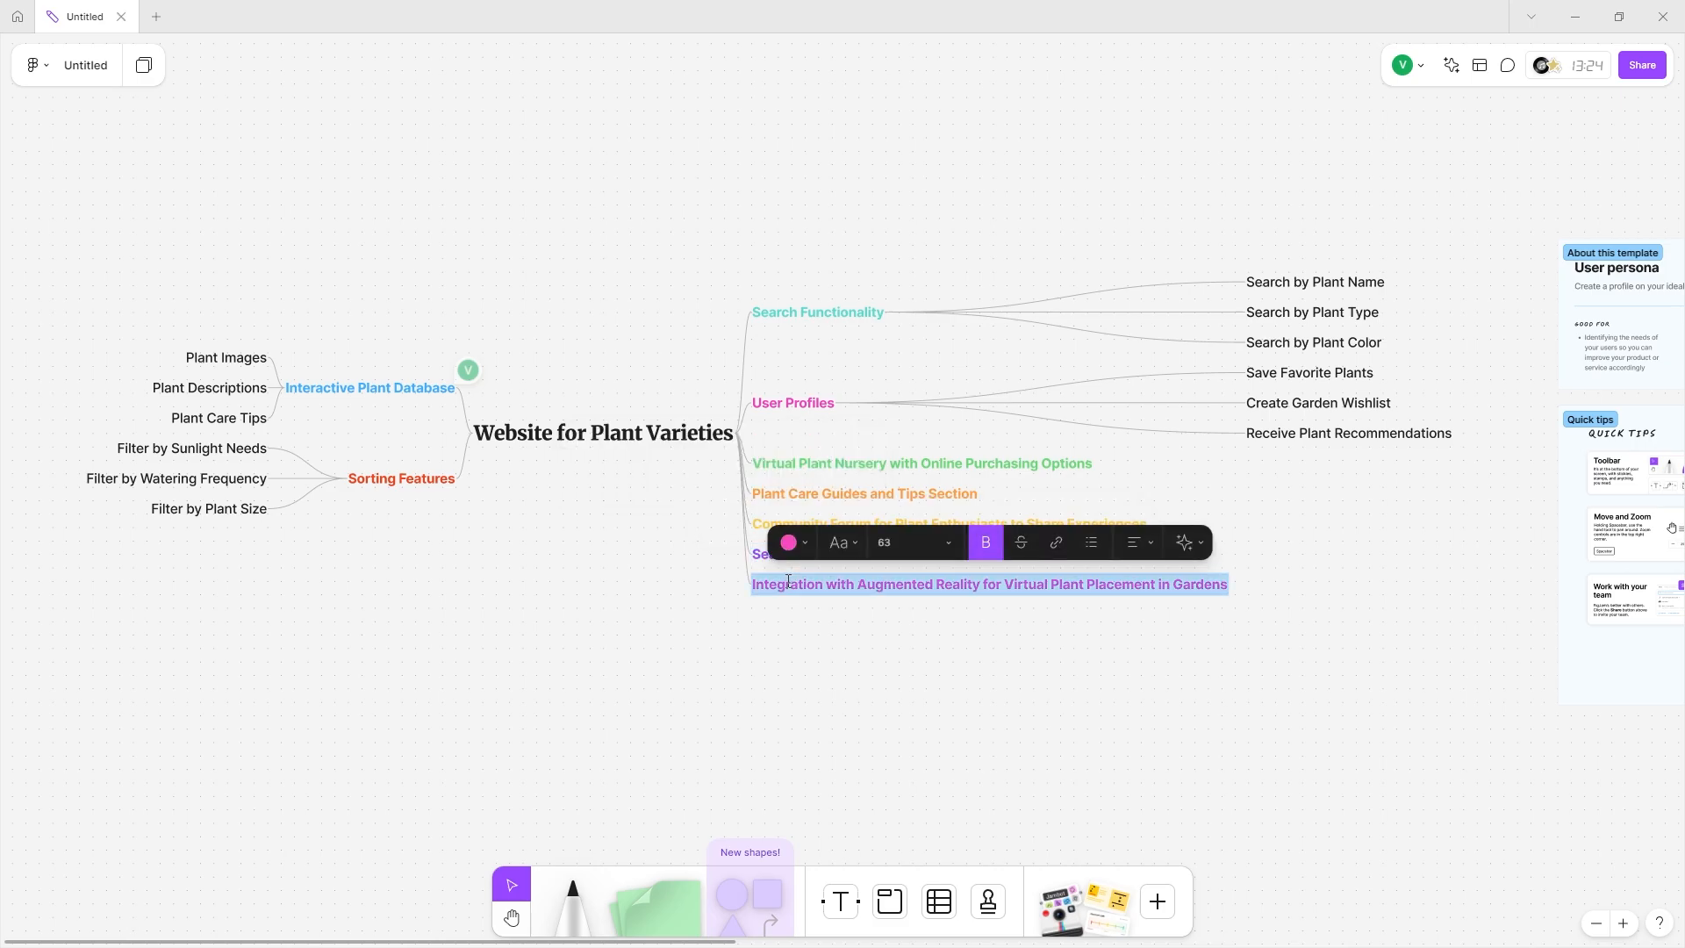
{"action": "triple_click", "coordinate": [782, 591]}
{"action": "key", "text": "BackSpace"}
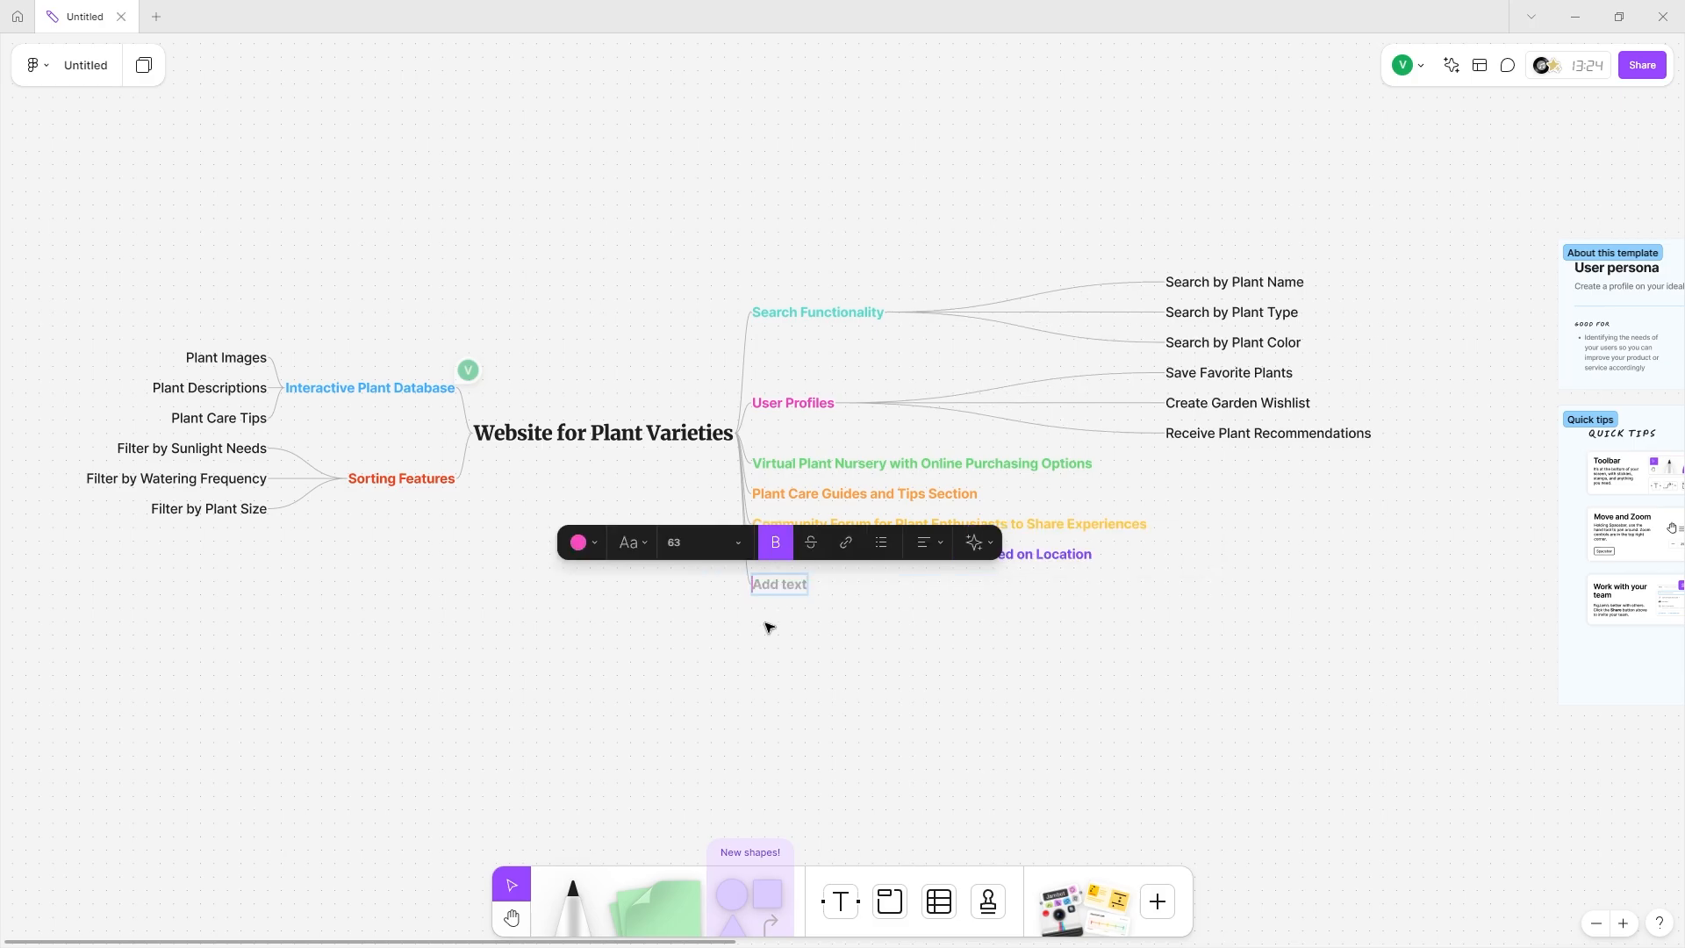
{"action": "key", "text": "Escape"}
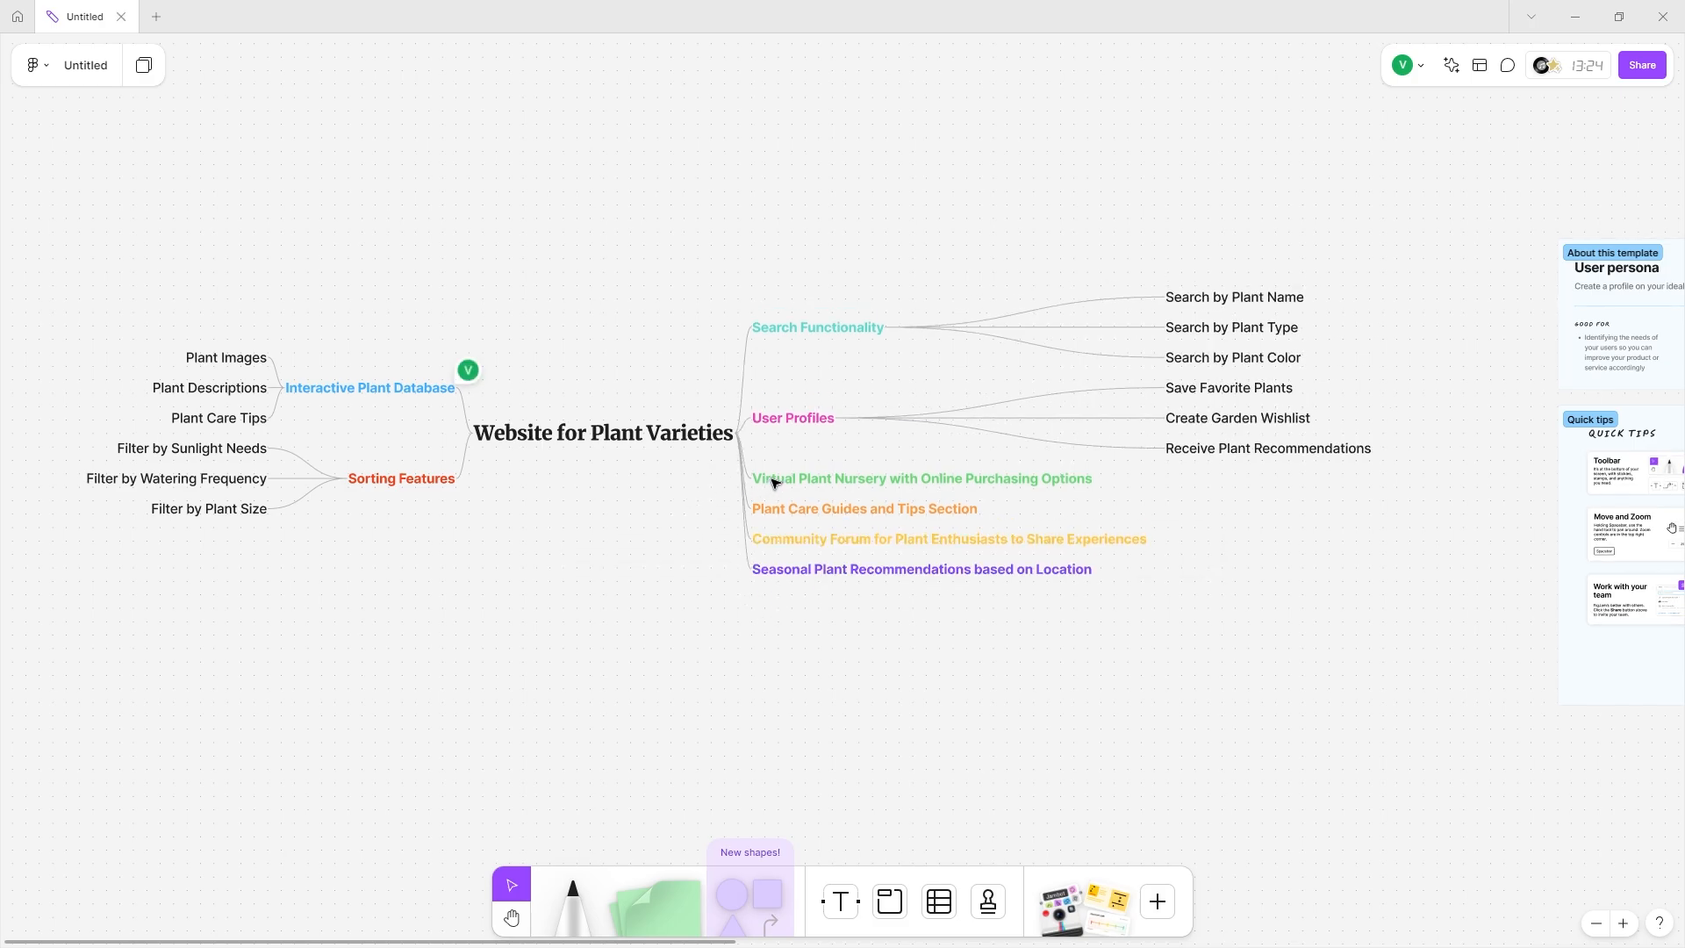
Try the Medium, Small, Extra large and Huge presets on the nursery branch, then set it to 84.
{"action": "left_click", "coordinate": [763, 478]}
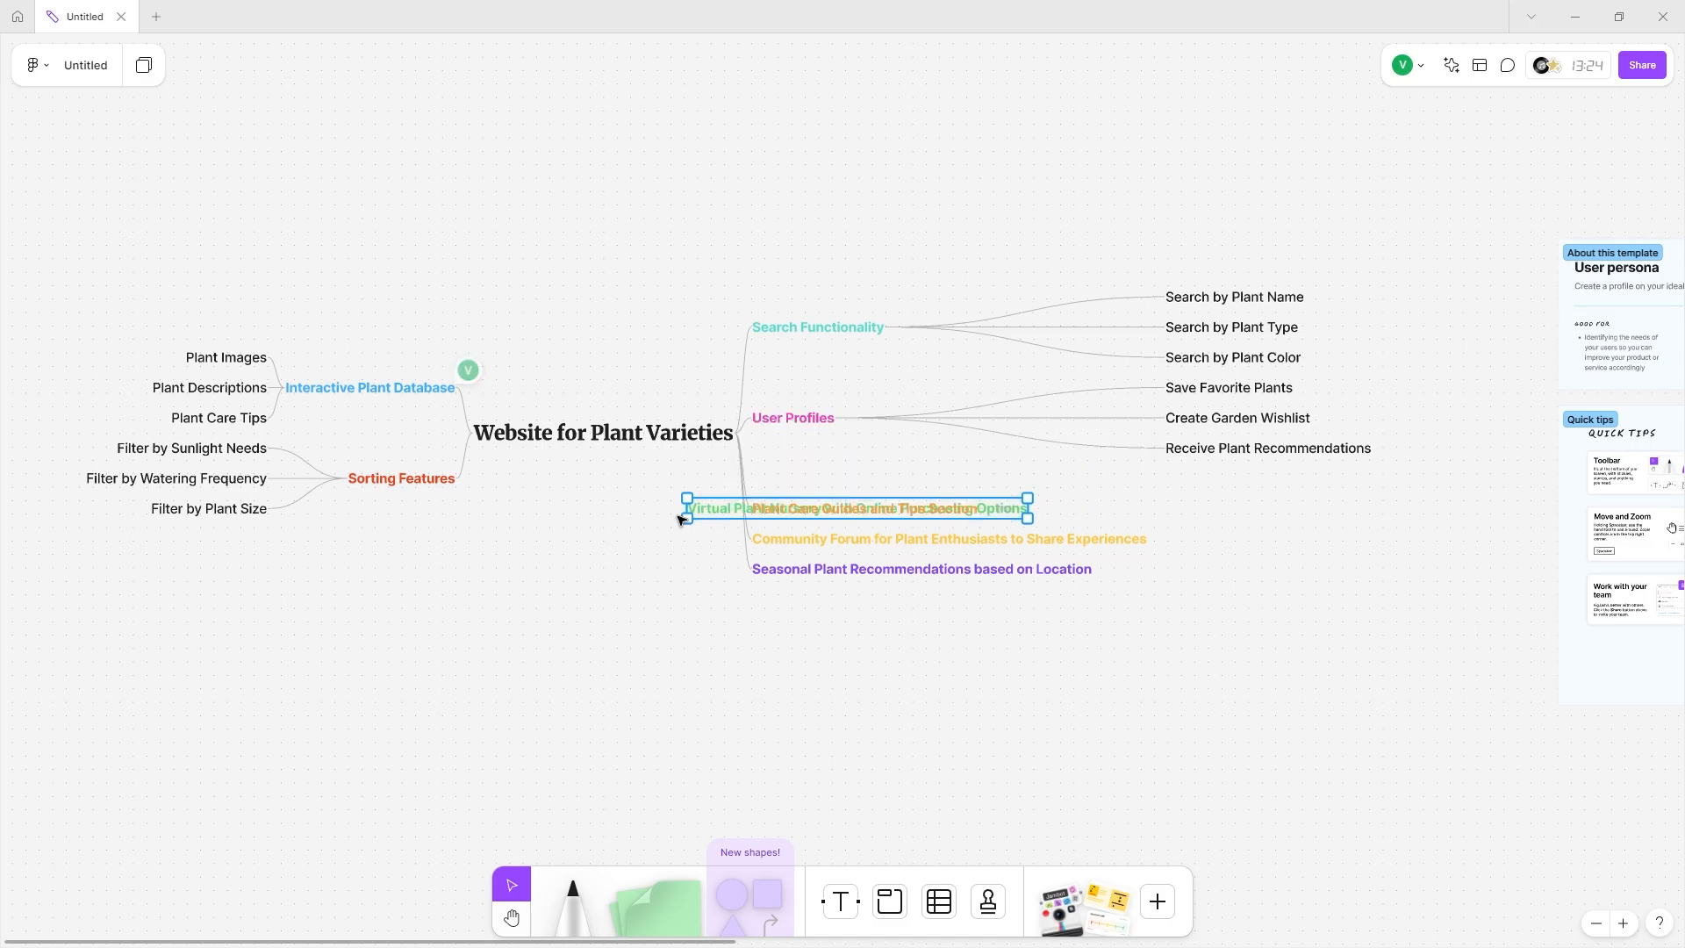
{"action": "left_click", "coordinate": [820, 436]}
{"action": "left_click", "coordinate": [829, 434]}
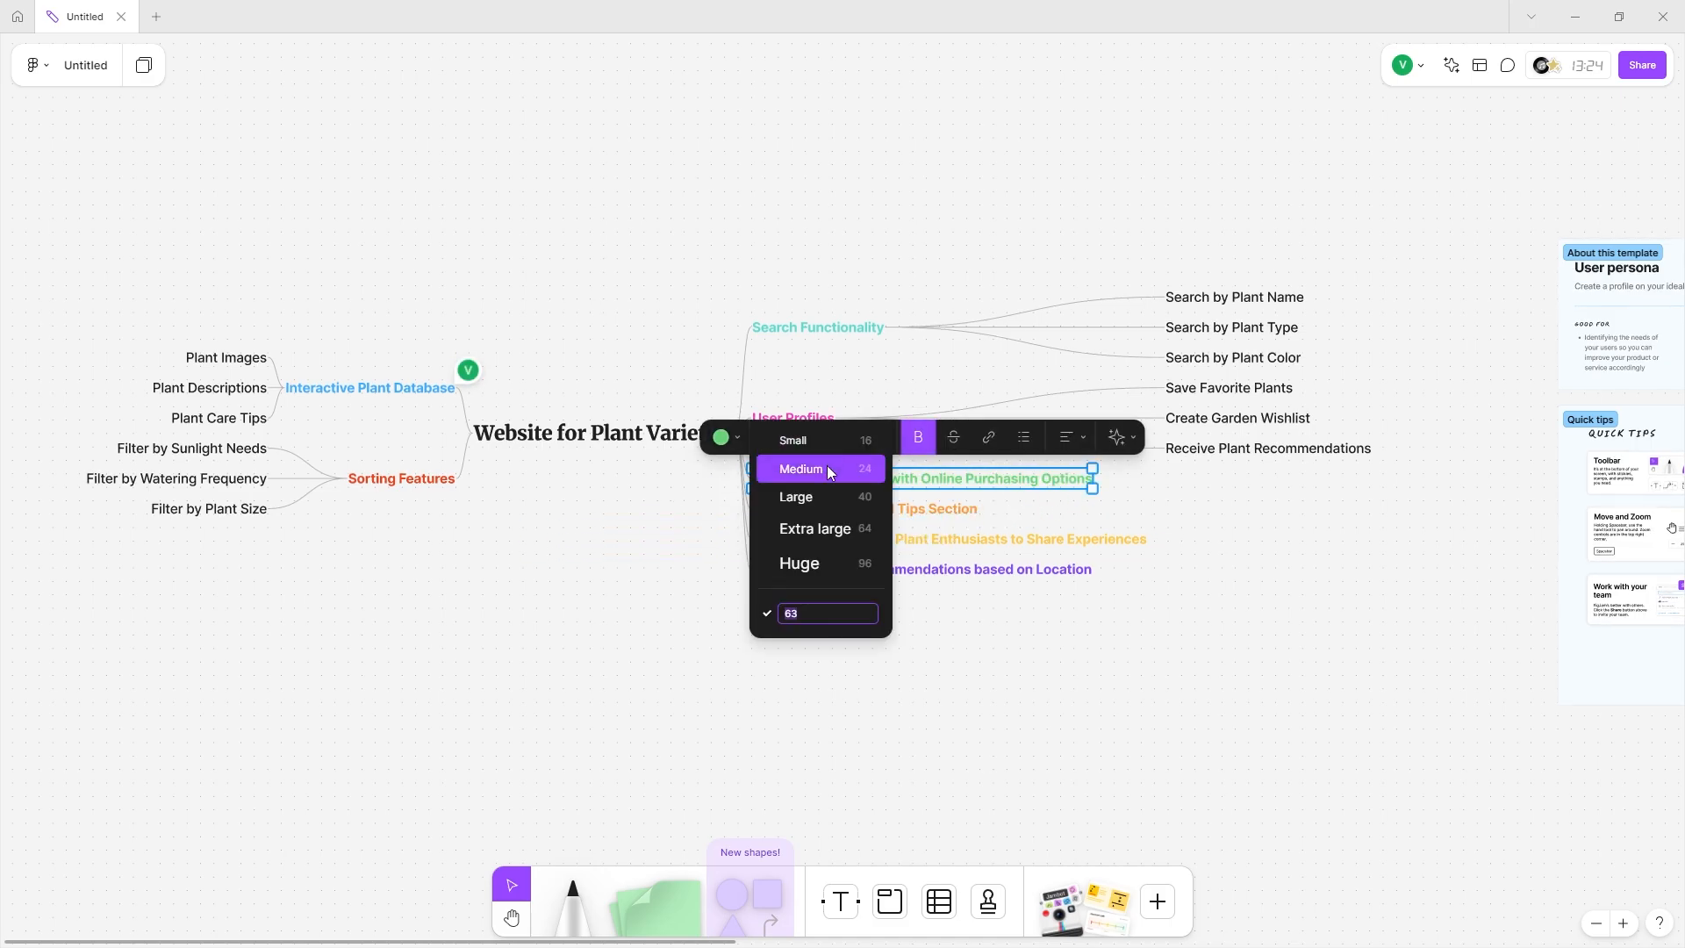
{"action": "left_click", "coordinate": [827, 465]}
{"action": "left_click", "coordinate": [828, 438]}
{"action": "left_click", "coordinate": [841, 412]}
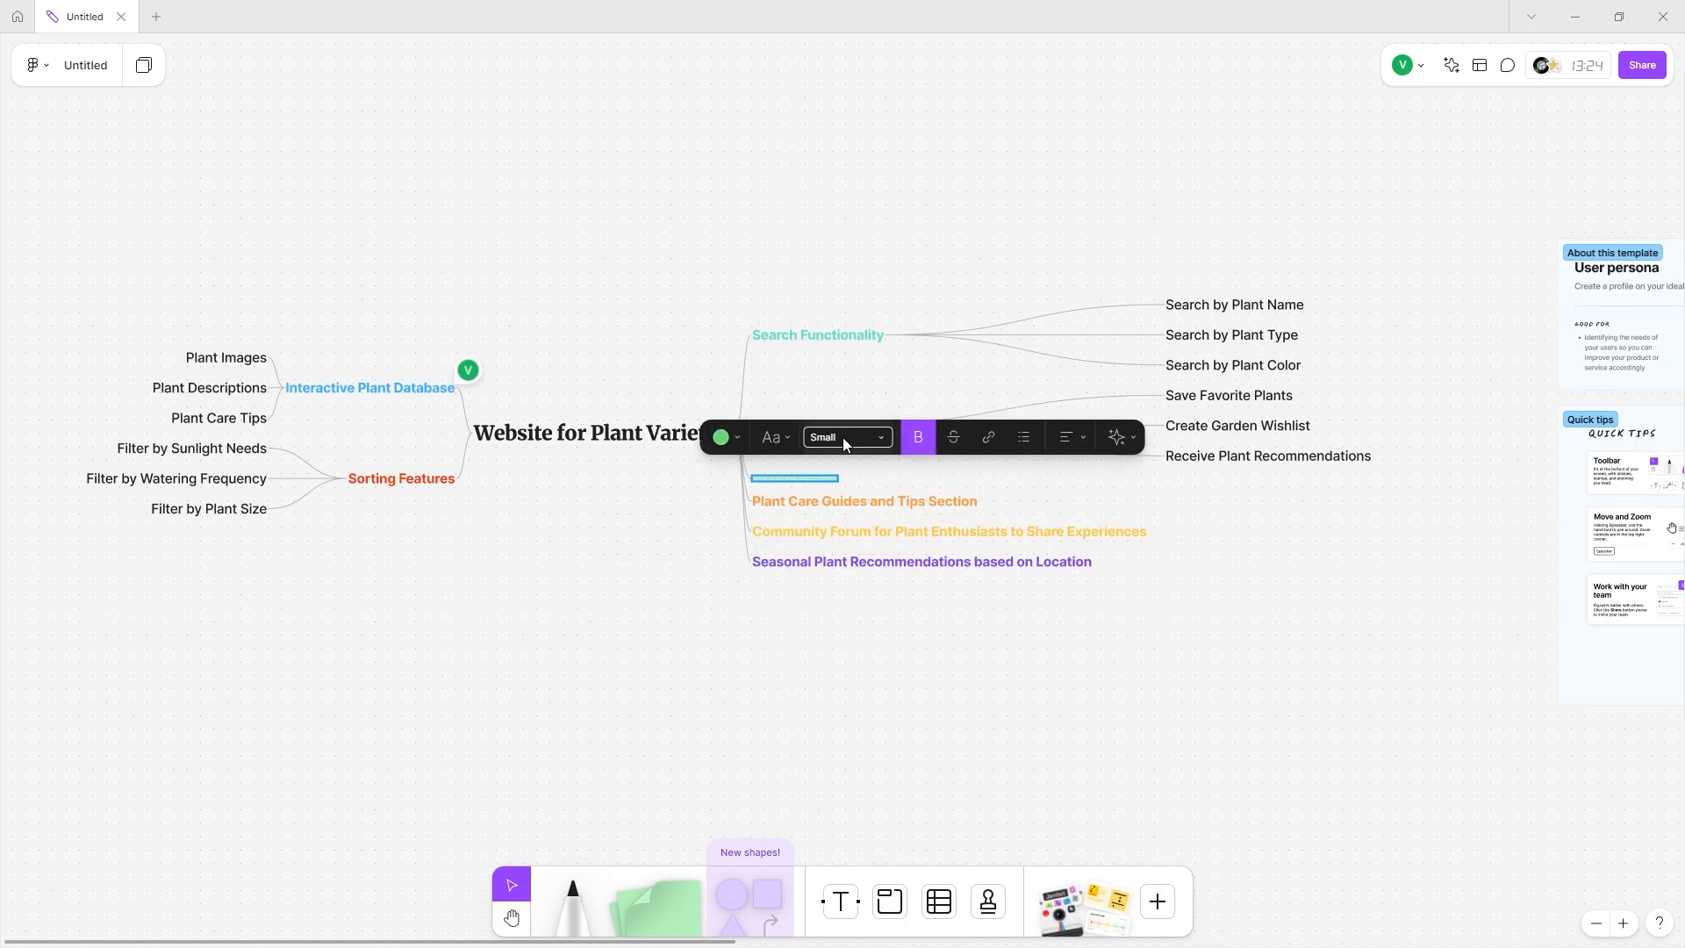
{"action": "left_click", "coordinate": [842, 437]}
{"action": "left_click", "coordinate": [830, 525]}
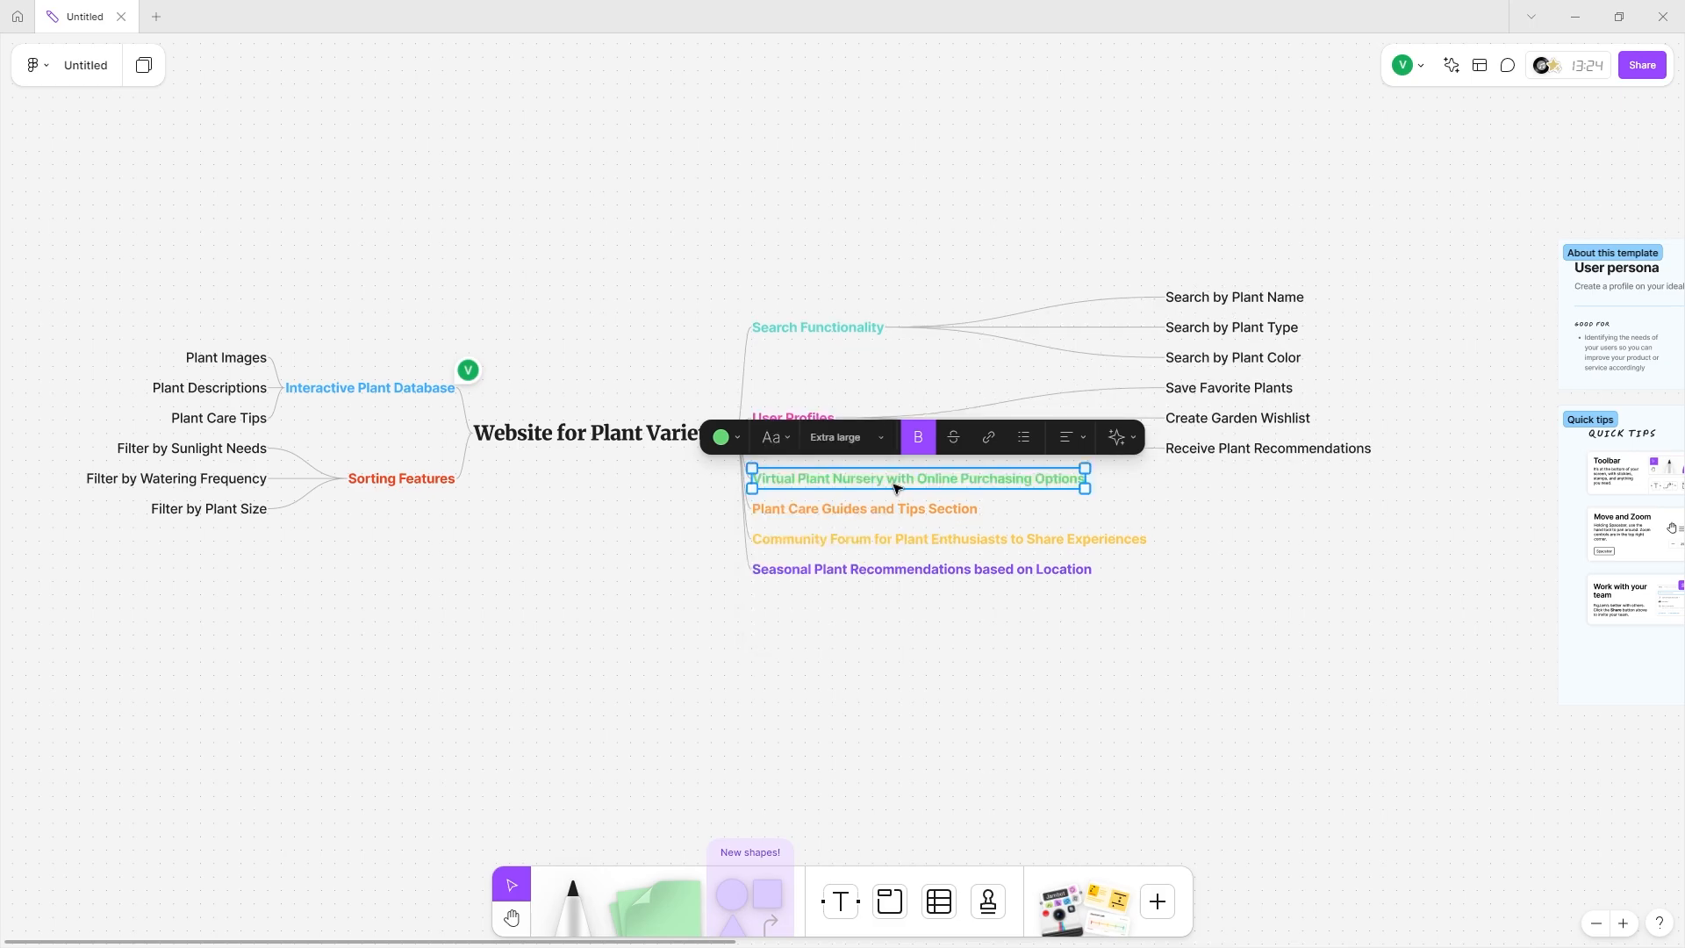
{"action": "left_click", "coordinate": [828, 437]}
{"action": "left_click", "coordinate": [829, 474]}
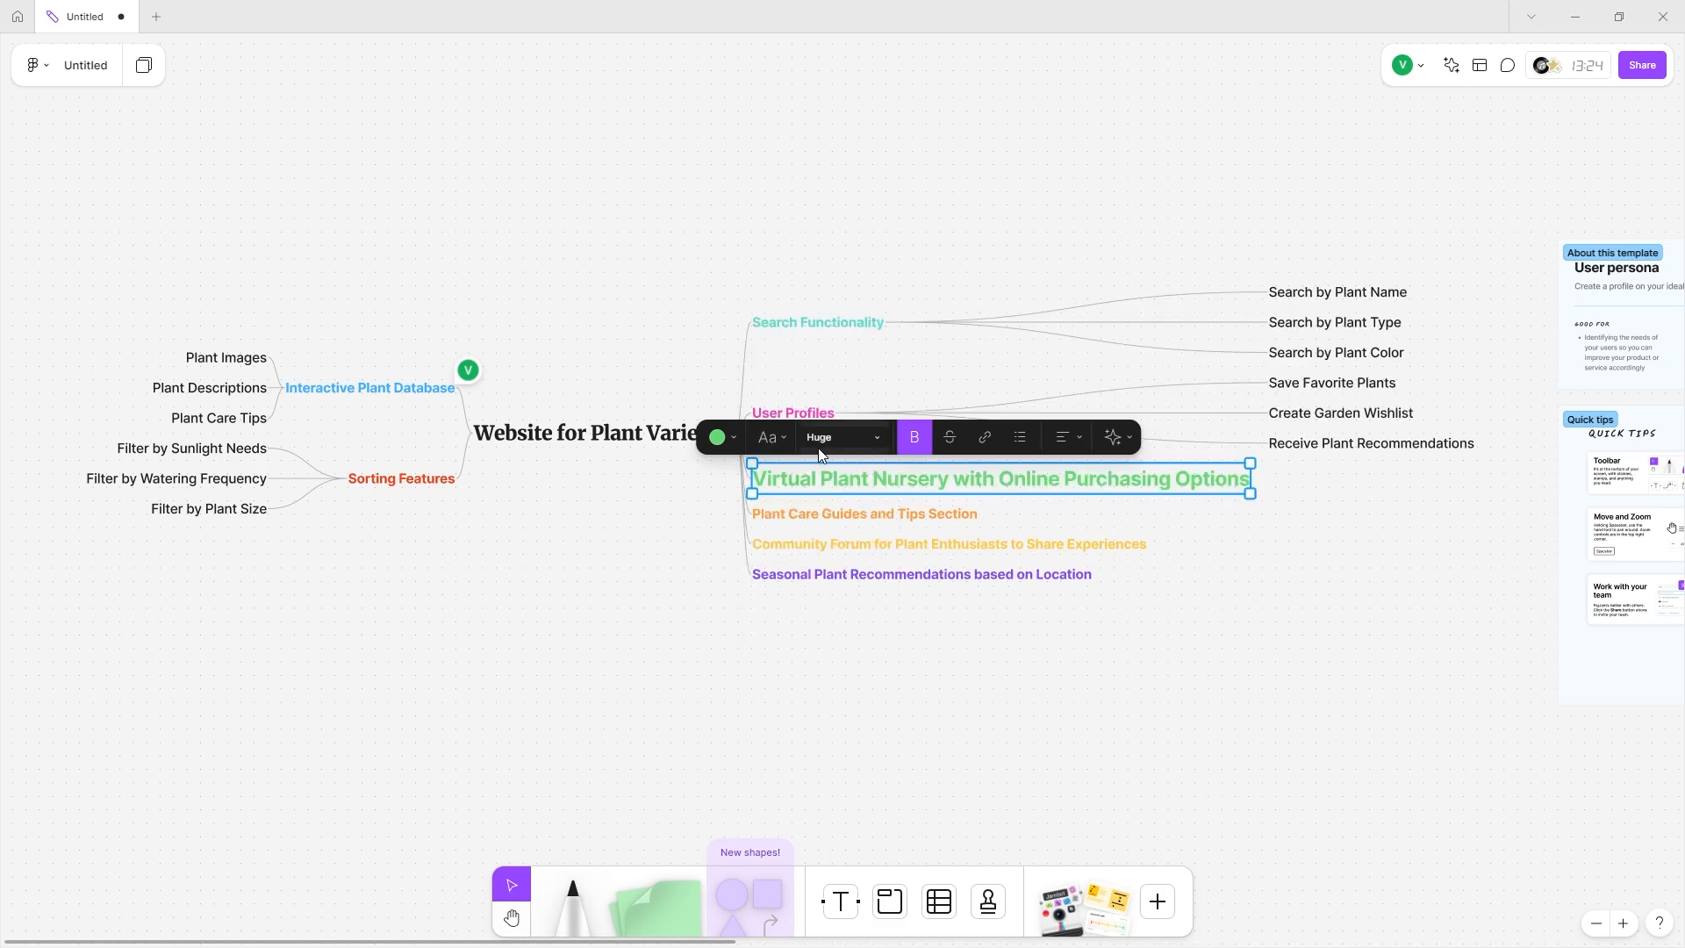
{"action": "left_click", "coordinate": [873, 431]}
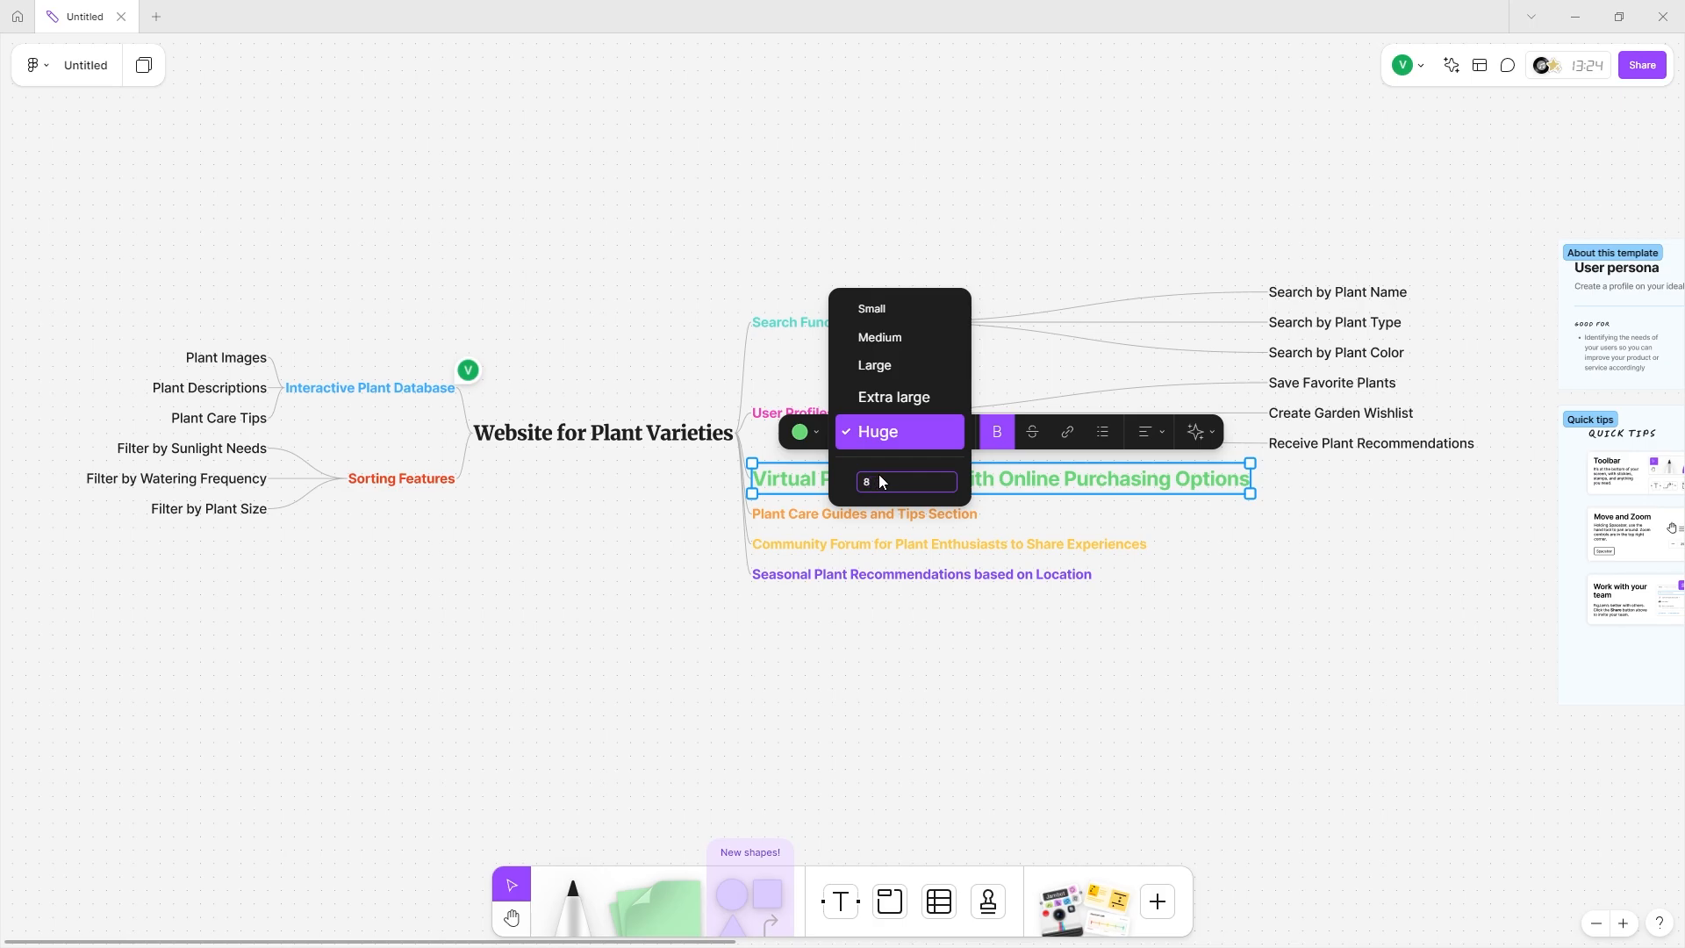
{"action": "key", "text": "Return"}
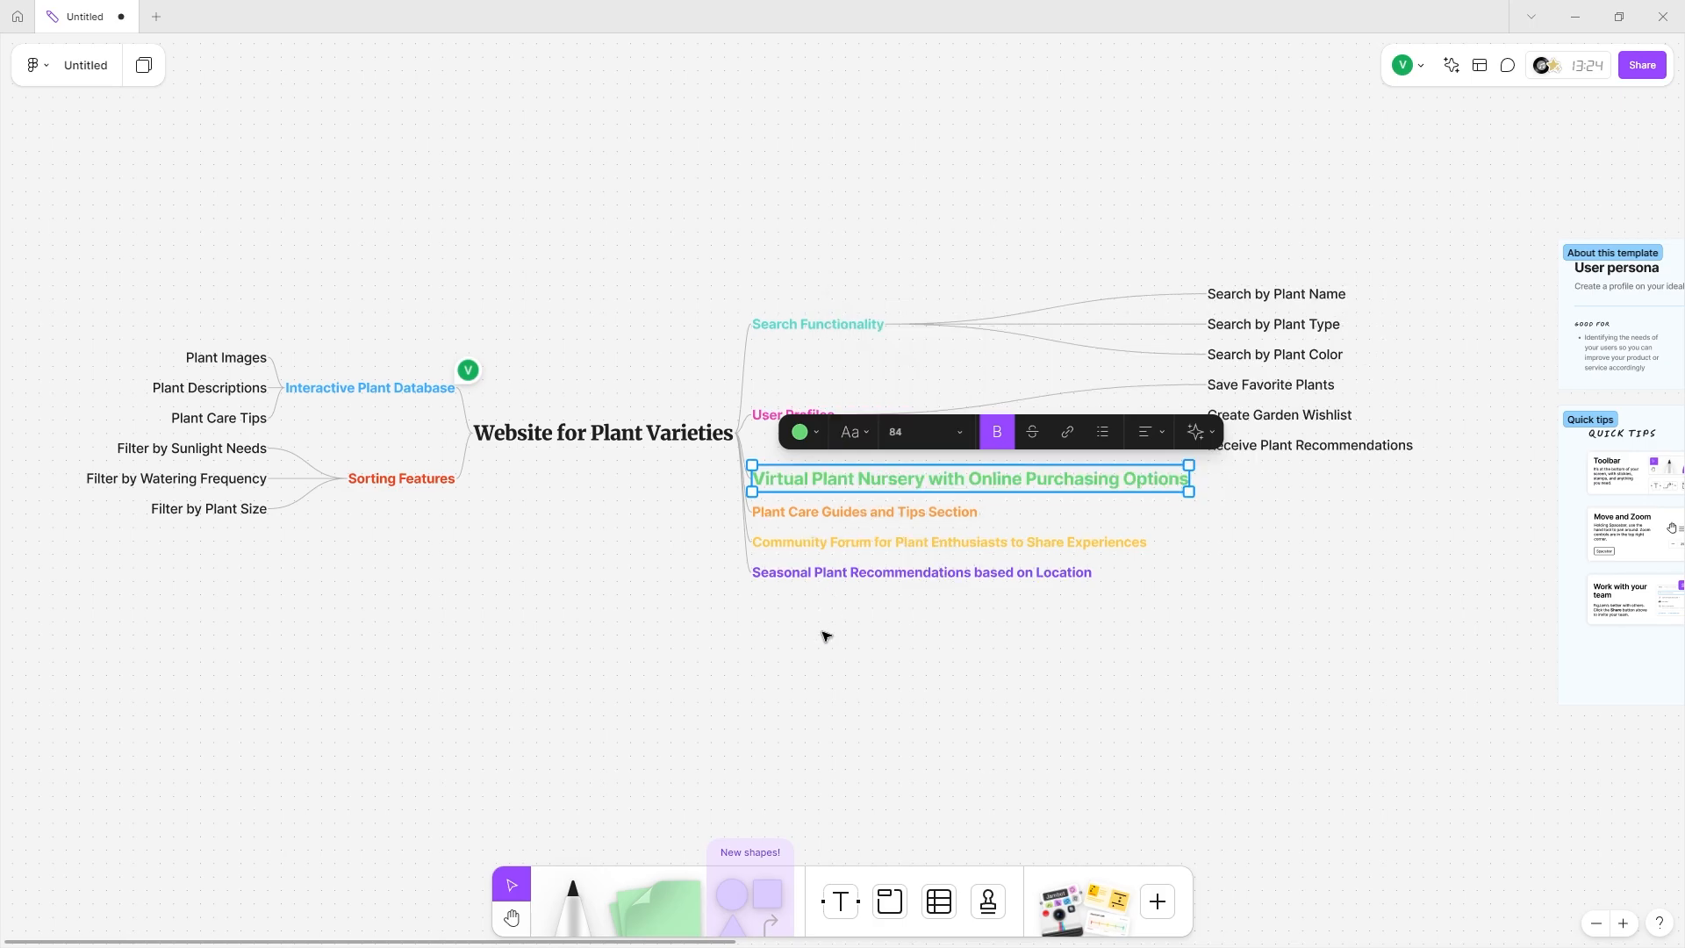
{"action": "left_click", "coordinate": [825, 634]}
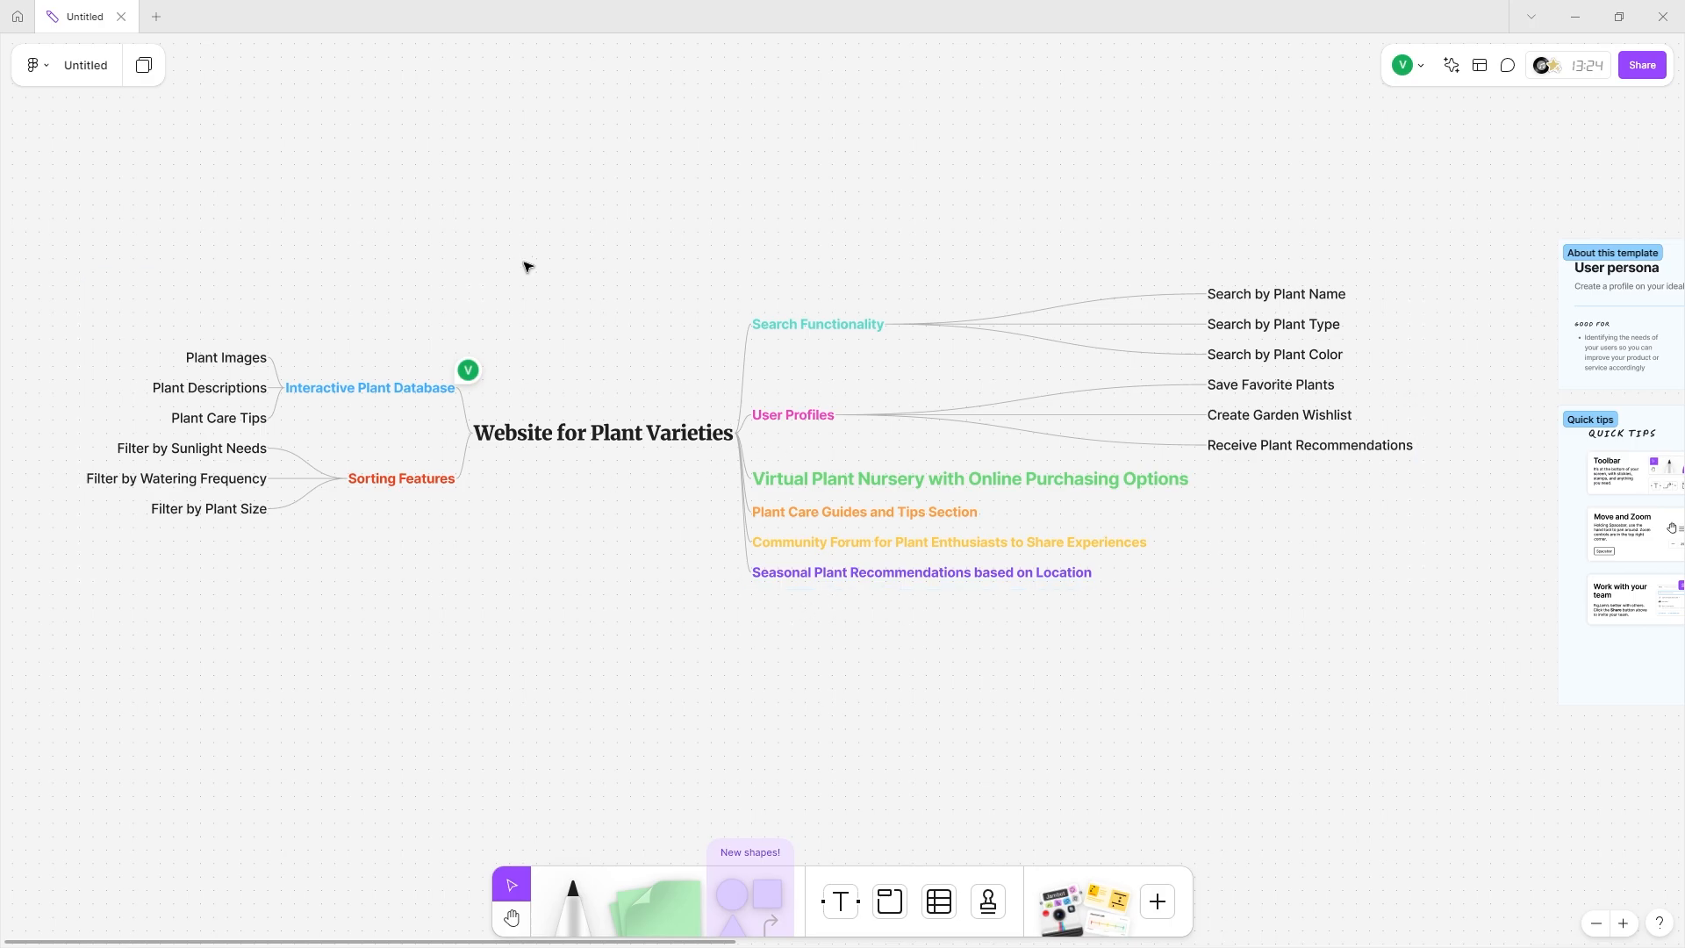
Pan the canvas from the mind map over to the User persona boards and Quick tips cards.
{"action": "scroll", "coordinate": [724, 556], "scroll_direction": "right", "scroll_amount": 5}
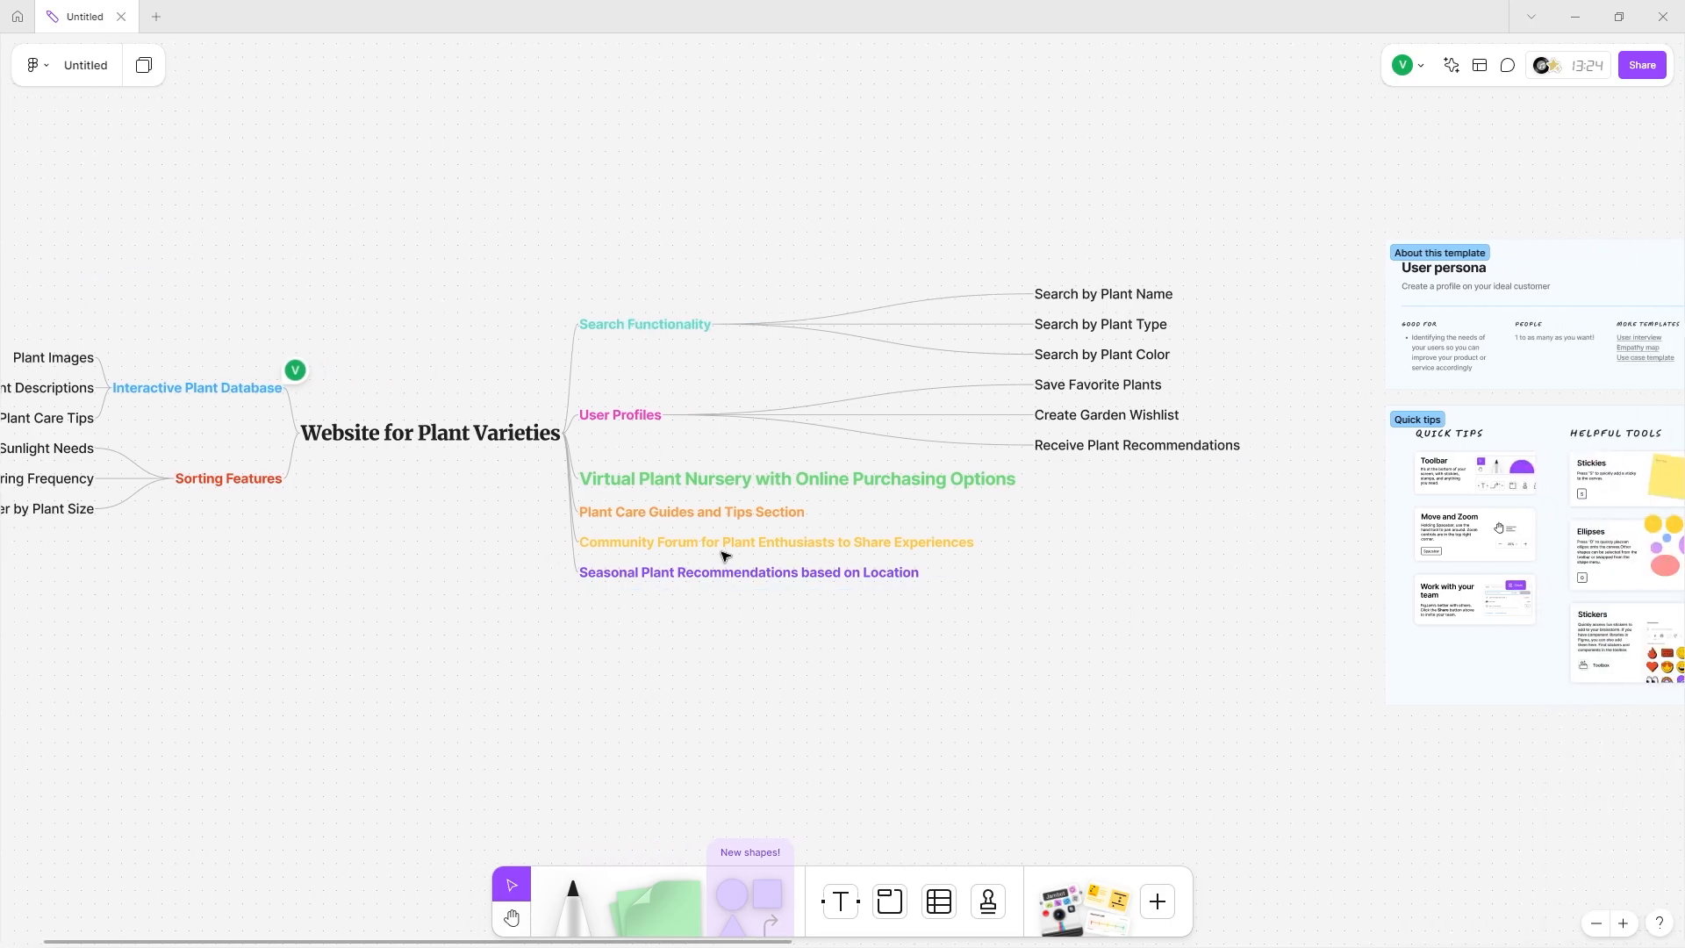
{"action": "scroll", "coordinate": [725, 555], "scroll_direction": "left", "scroll_amount": 2}
{"action": "scroll", "coordinate": [725, 555], "scroll_direction": "right", "scroll_amount": 15}
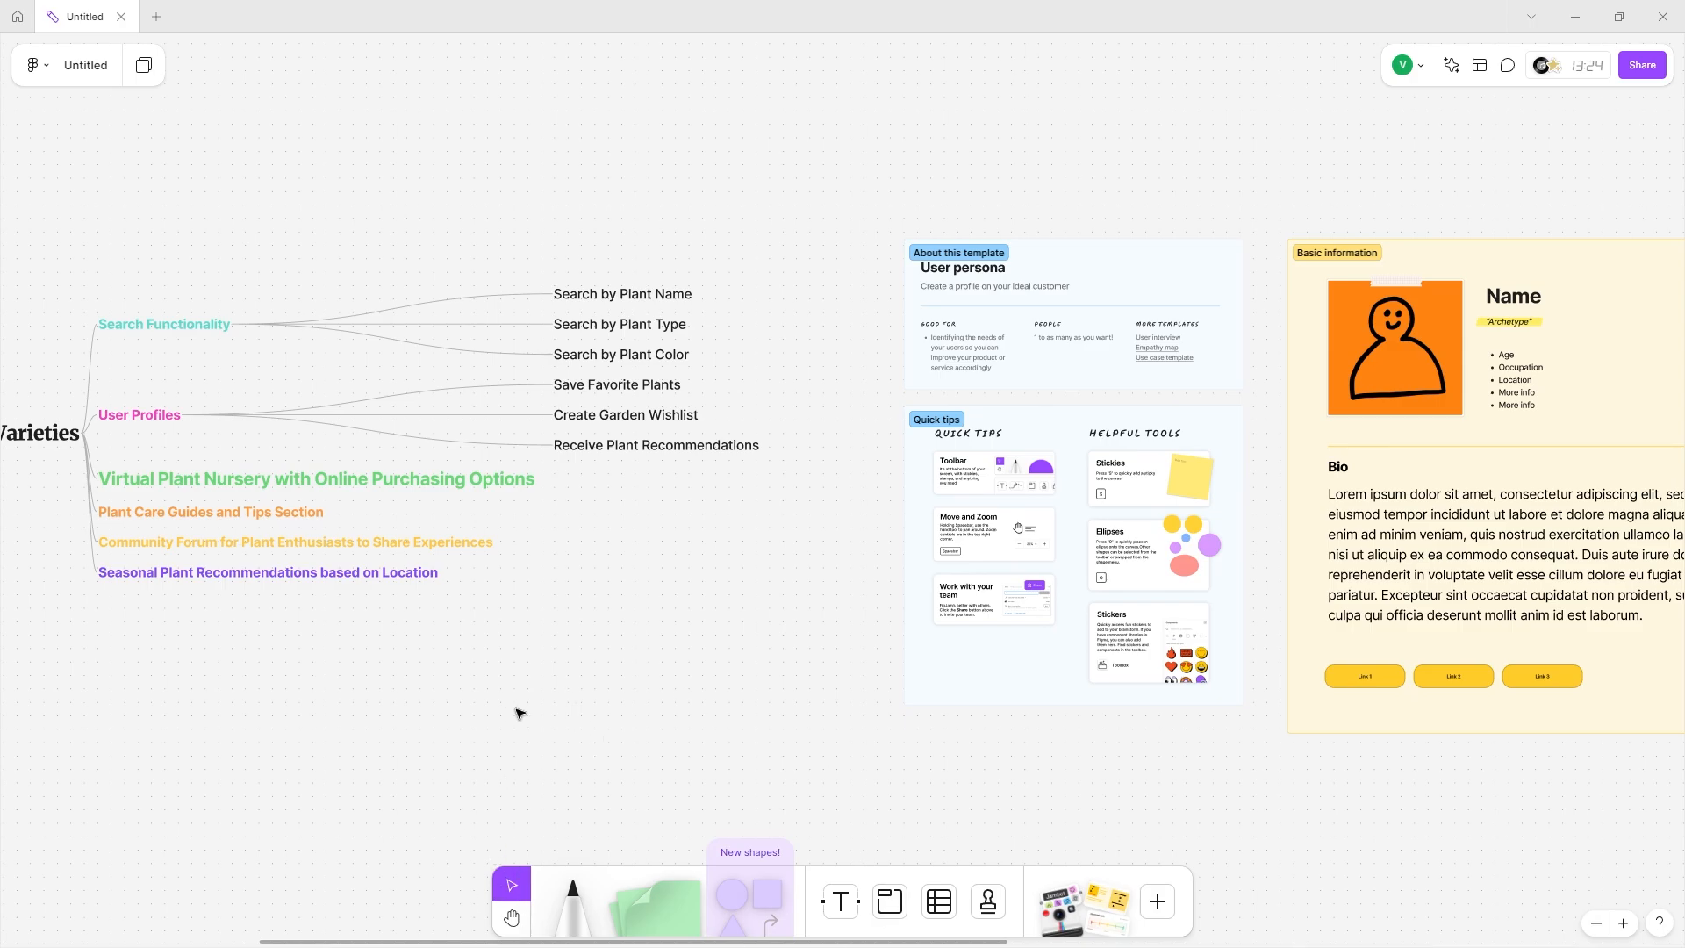
{"action": "left_click", "coordinate": [514, 918]}
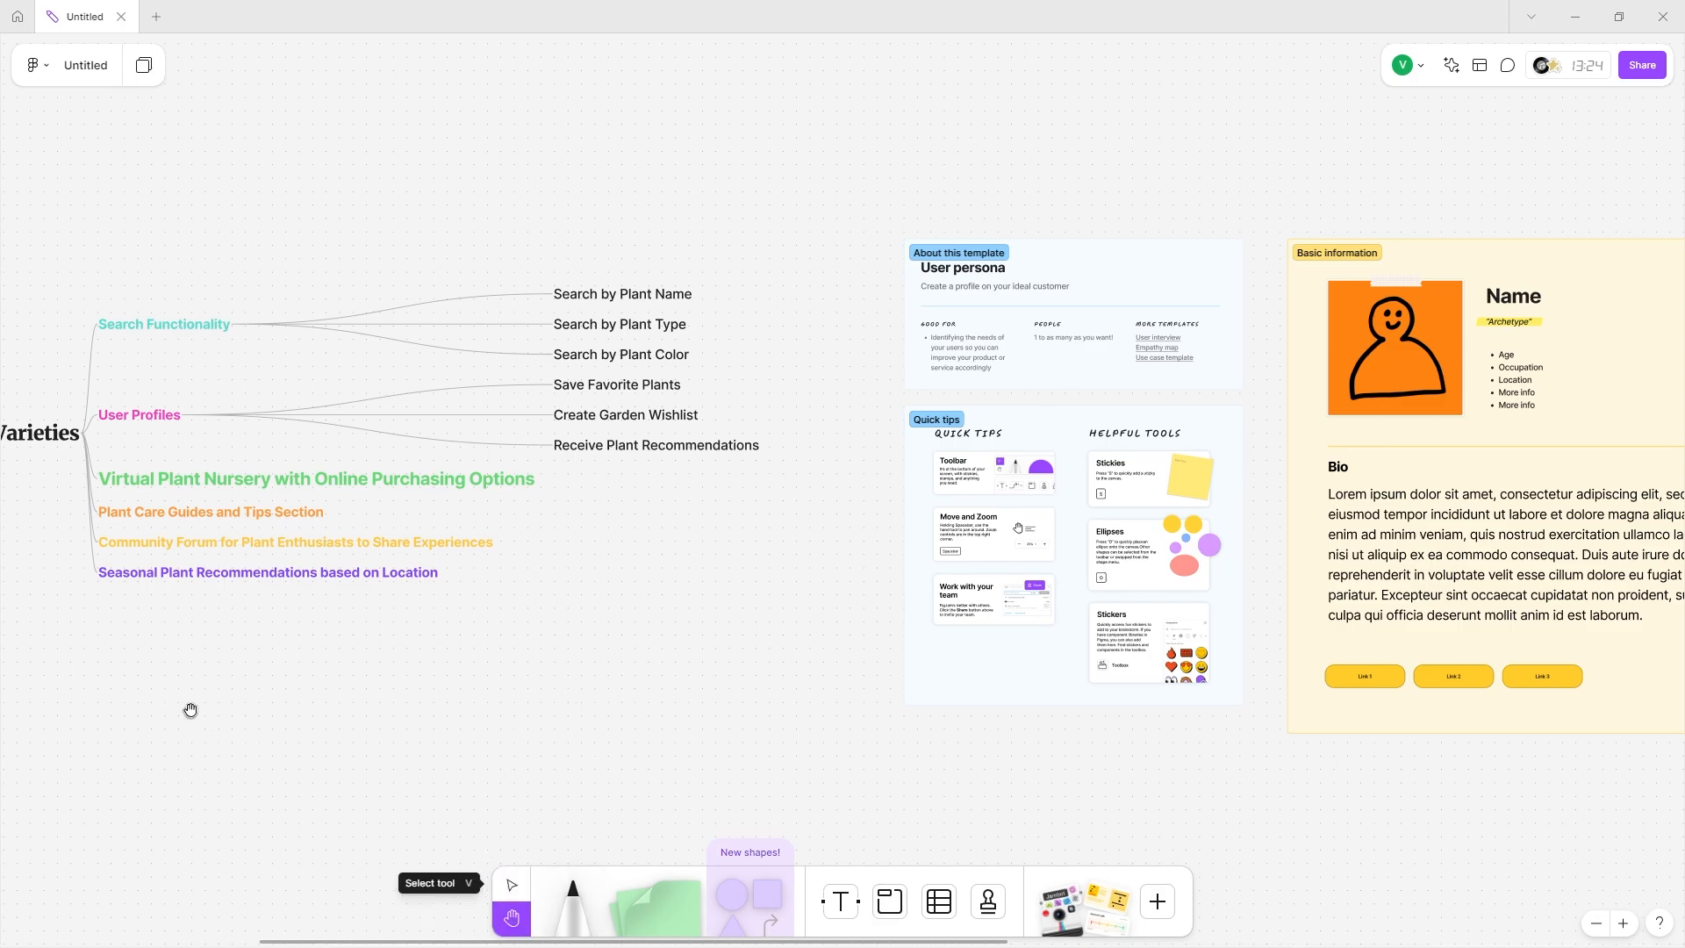
{"action": "left_click_drag", "start_coordinate": [188, 707], "coordinate": [350, 165]}
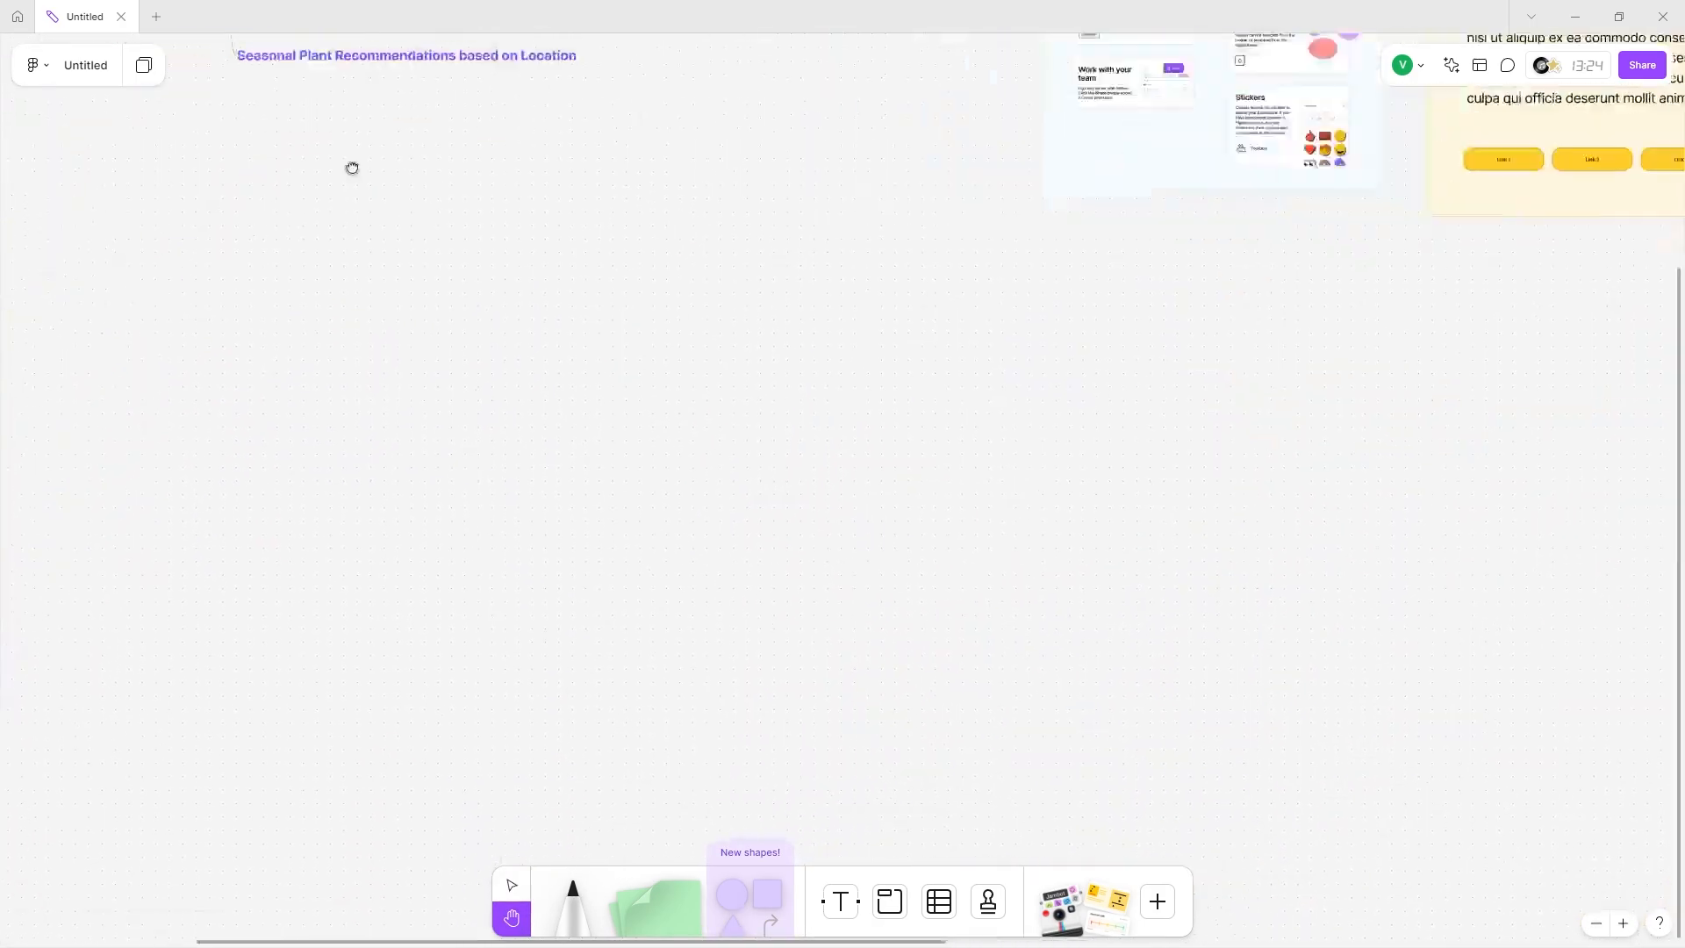
{"action": "scroll", "coordinate": [711, 372], "scroll_direction": "right", "scroll_amount": 20}
{"action": "scroll", "coordinate": [219, 668], "scroll_direction": "left", "scroll_amount": 20}
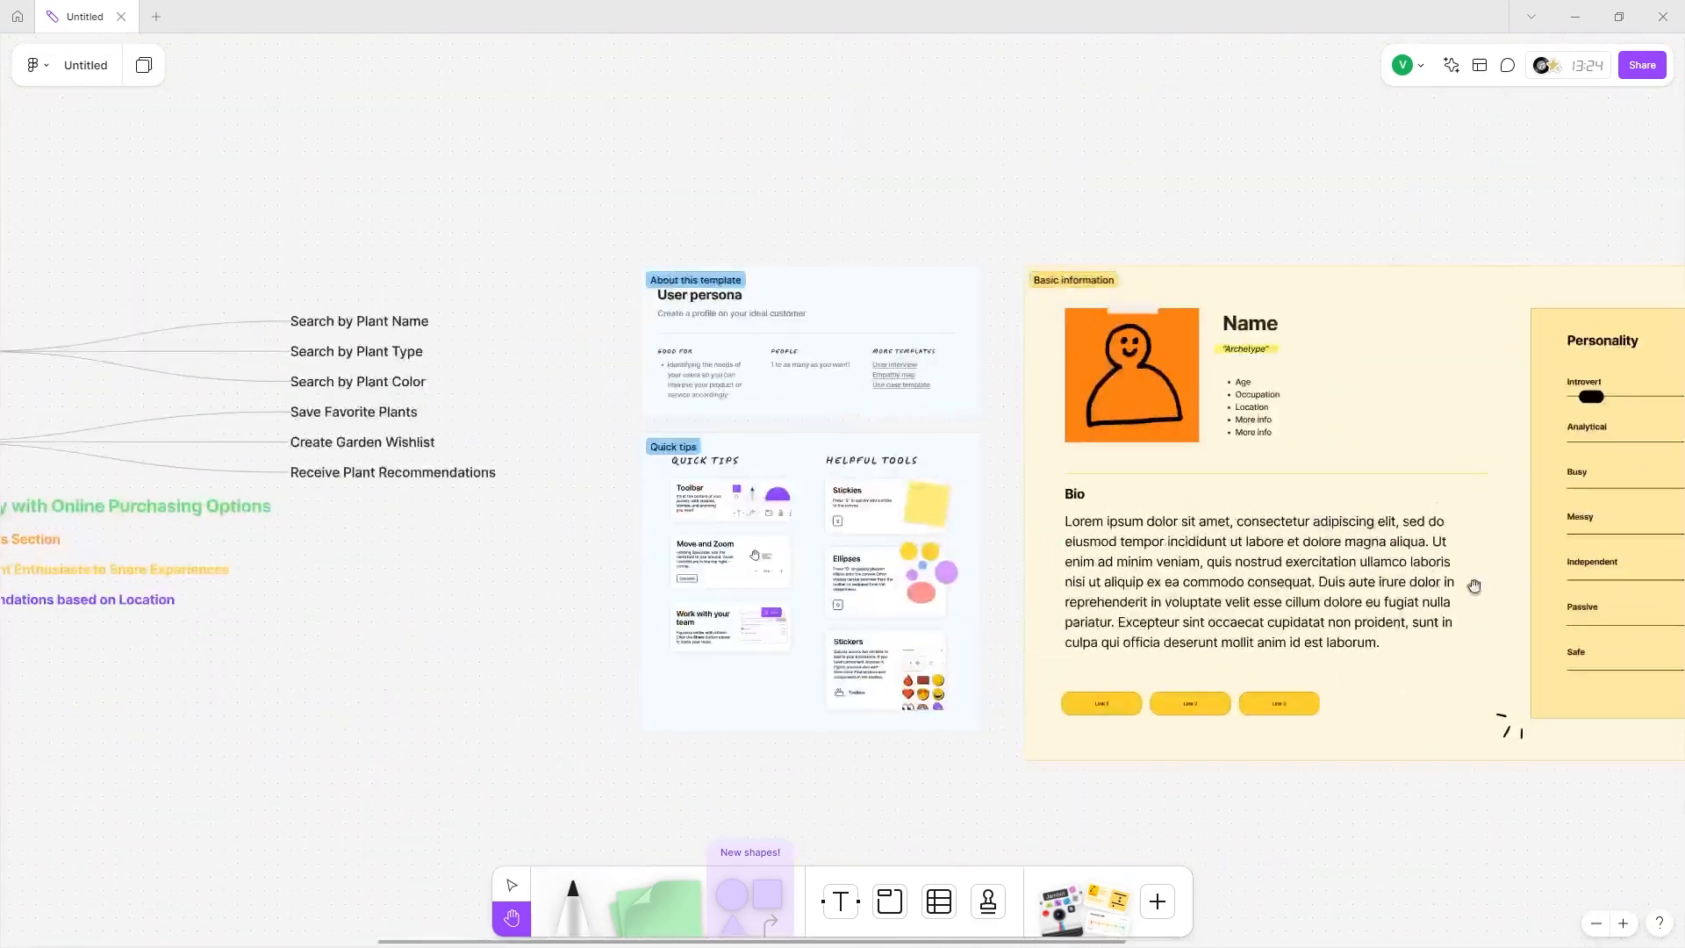
{"action": "scroll", "coordinate": [834, 571], "scroll_direction": "right", "scroll_amount": 5}
{"action": "scroll", "coordinate": [829, 503], "scroll_direction": "right", "scroll_amount": 20}
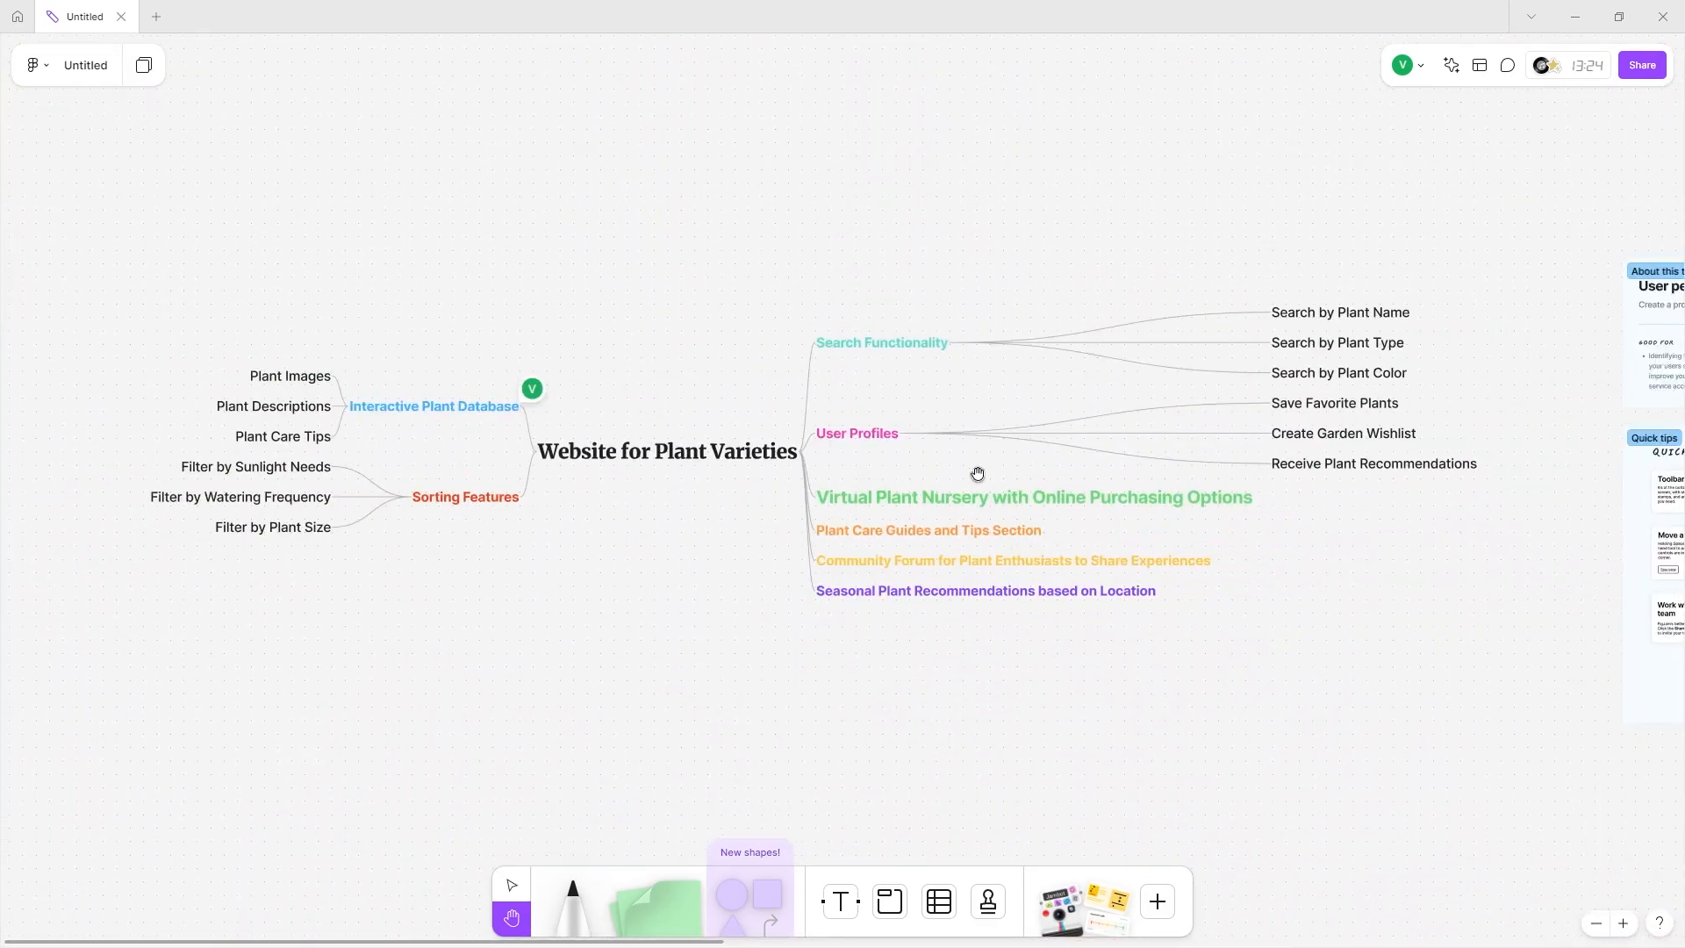
{"action": "scroll", "coordinate": [861, 507], "scroll_direction": "right", "scroll_amount": 5}
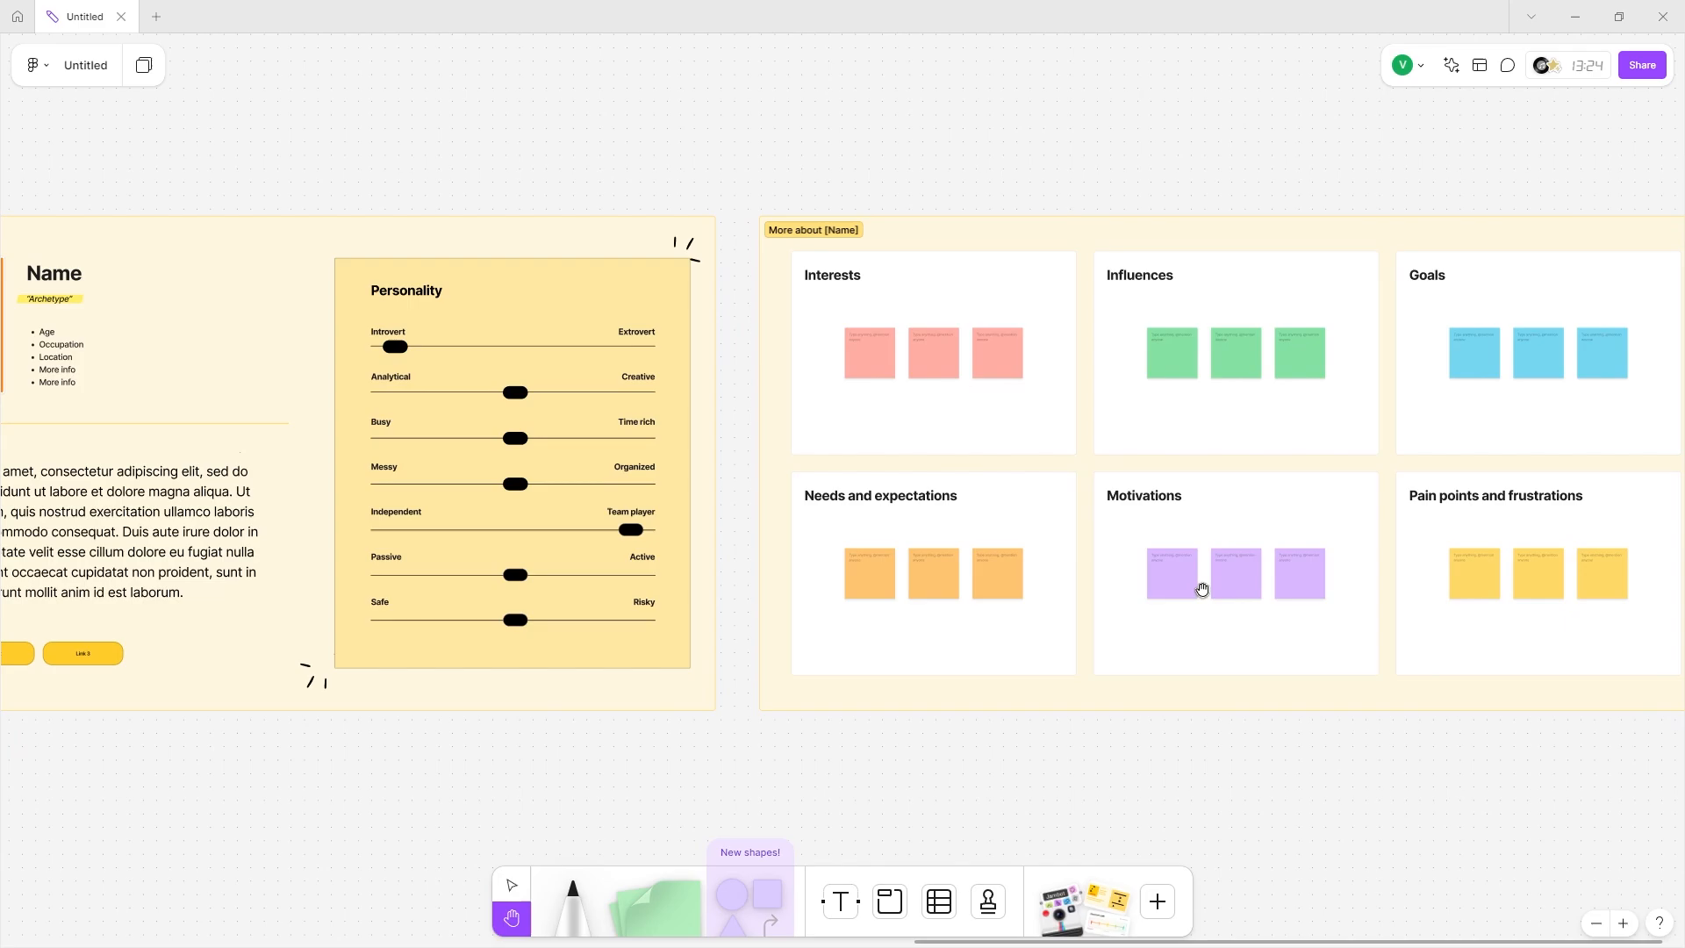
{"action": "left_click_drag", "start_coordinate": [704, 885], "coordinate": [989, 350]}
{"action": "mouse_move", "coordinate": [814, 114]}
{"action": "left_mouse_down"}
{"action": "mouse_move", "coordinate": [755, 311]}
{"action": "mouse_move", "coordinate": [858, 597]}
{"action": "left_mouse_up"}
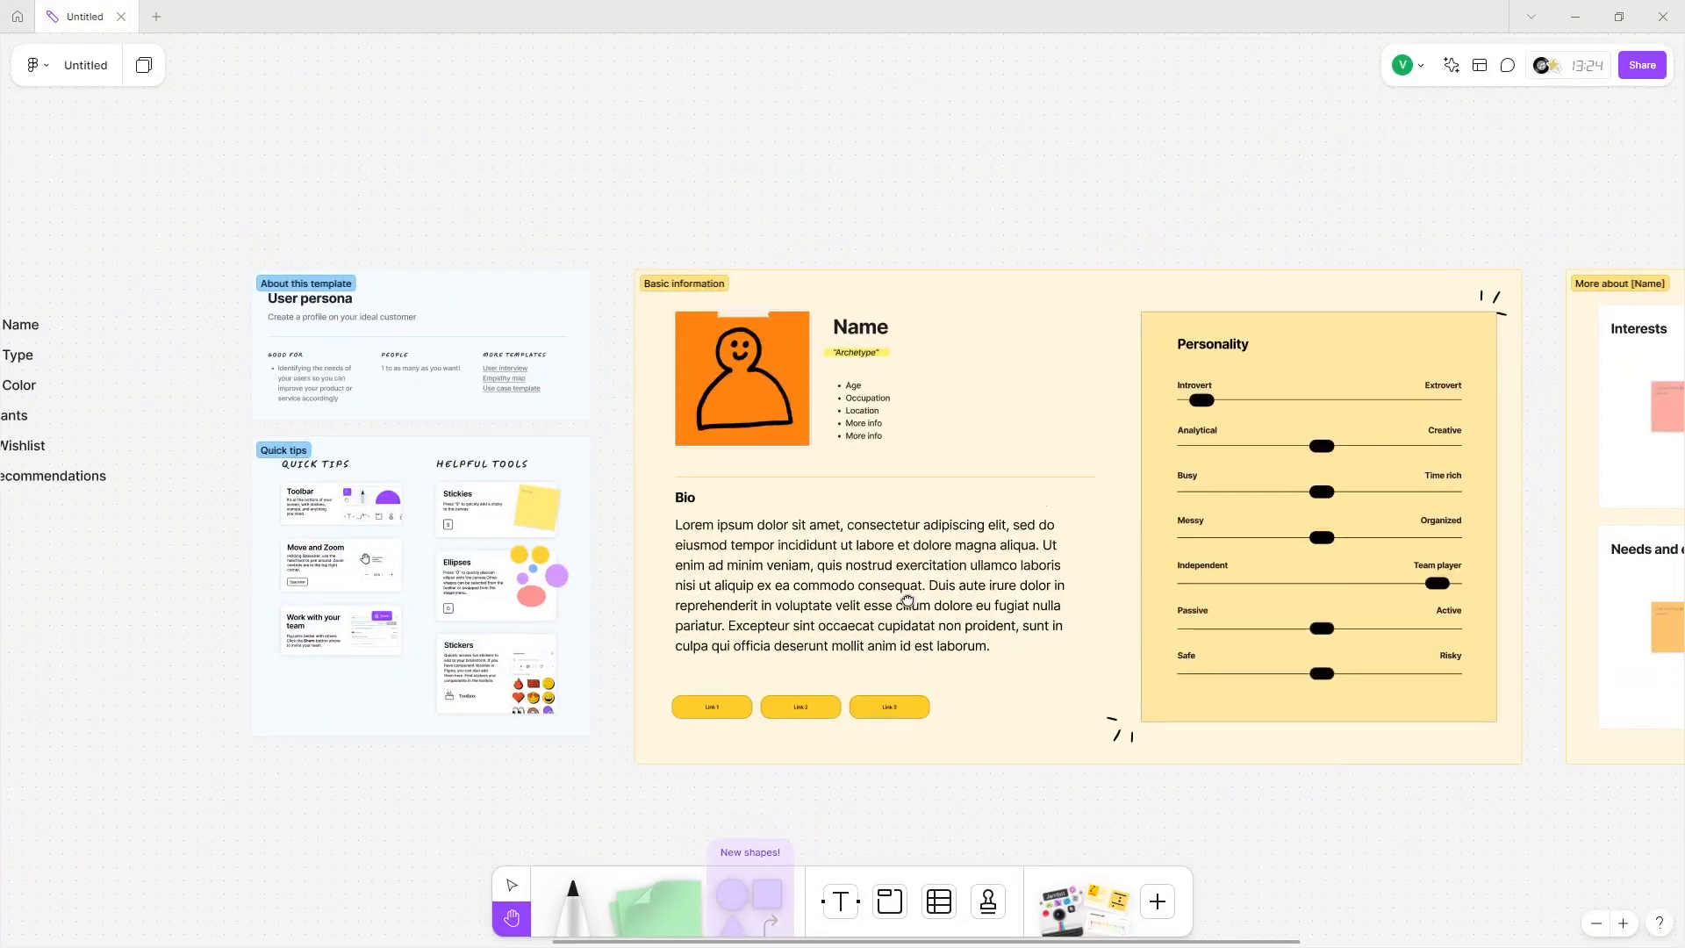
{"action": "left_click_drag", "start_coordinate": [602, 831], "coordinate": [665, 699]}
{"action": "left_click", "coordinate": [581, 915]}
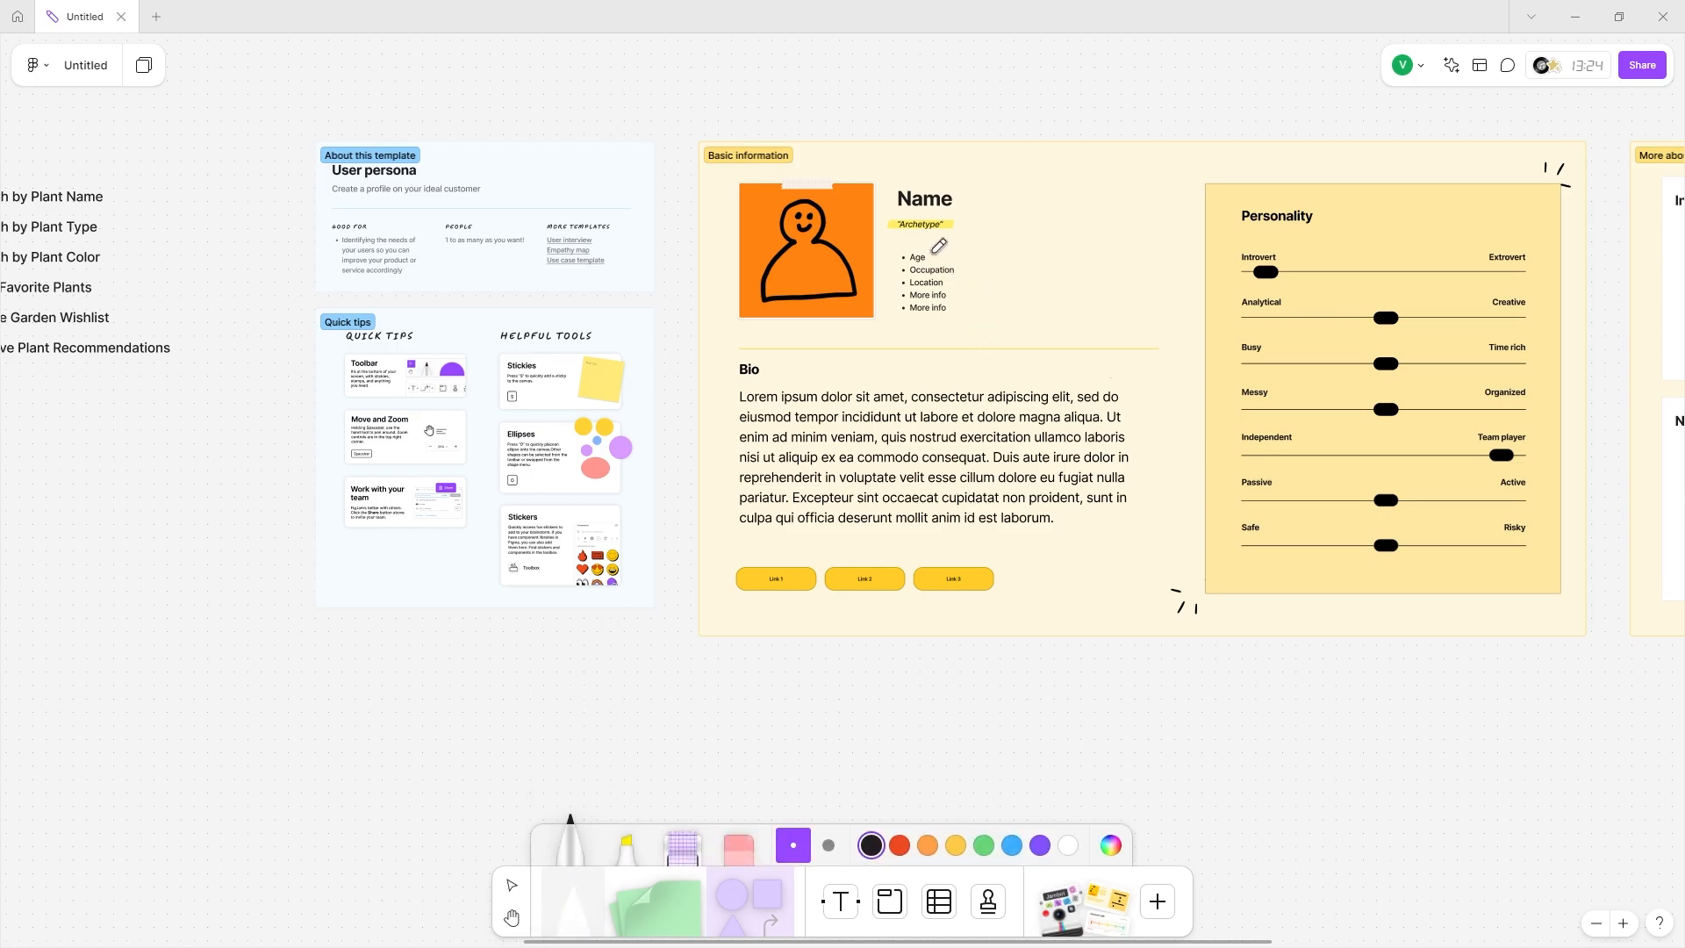
Draw freehand strokes on the Personality card, circling Introvert and scribbling near the Busy and Messy sliders.
{"action": "scroll", "coordinate": [943, 241], "scroll_direction": "right", "scroll_amount": 5}
{"action": "scroll", "coordinate": [956, 233], "scroll_direction": "up", "scroll_amount": 3}
{"action": "scroll", "coordinate": [958, 233], "scroll_direction": "down", "scroll_amount": 5}
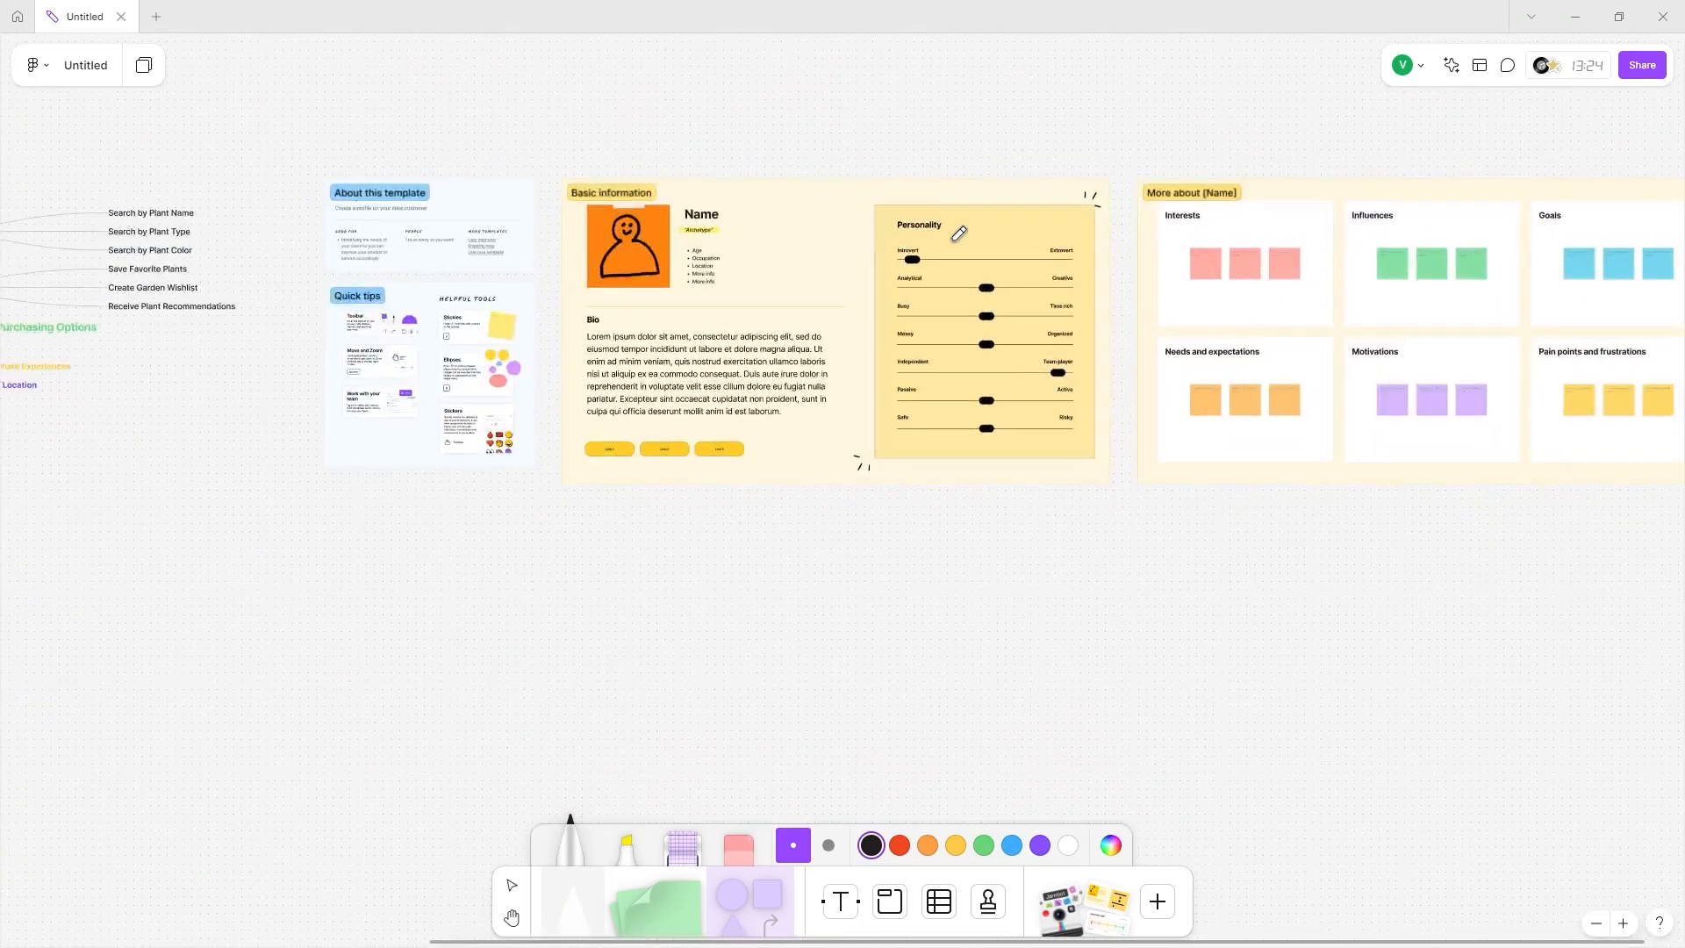
{"action": "scroll", "coordinate": [957, 233], "scroll_direction": "up", "scroll_amount": 6}
{"action": "scroll", "coordinate": [878, 242], "scroll_direction": "right", "scroll_amount": 2}
{"action": "mouse_move", "coordinate": [733, 237]}
{"action": "left_mouse_down"}
{"action": "mouse_move", "coordinate": [654, 303]}
{"action": "mouse_move", "coordinate": [651, 217]}
{"action": "left_mouse_up"}
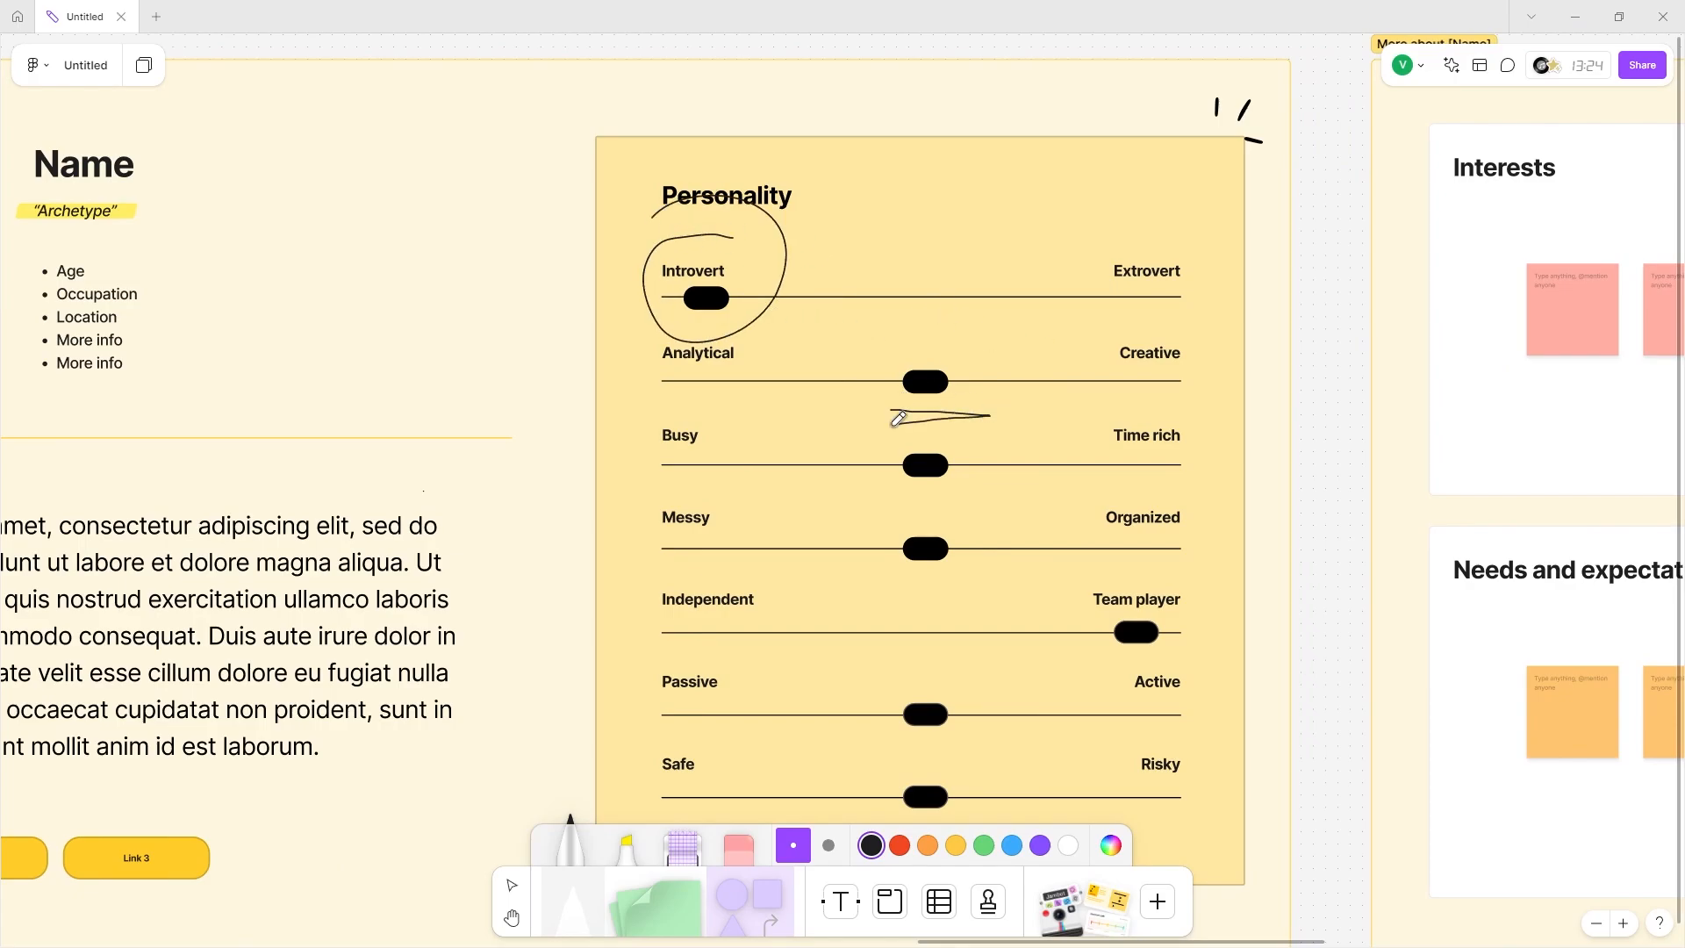
{"action": "left_click_drag", "start_coordinate": [886, 478], "coordinate": [992, 481]}
{"action": "mouse_move", "coordinate": [882, 566]}
{"action": "left_mouse_down"}
{"action": "mouse_move", "coordinate": [1064, 491]}
{"action": "mouse_move", "coordinate": [1118, 493]}
{"action": "left_mouse_up"}
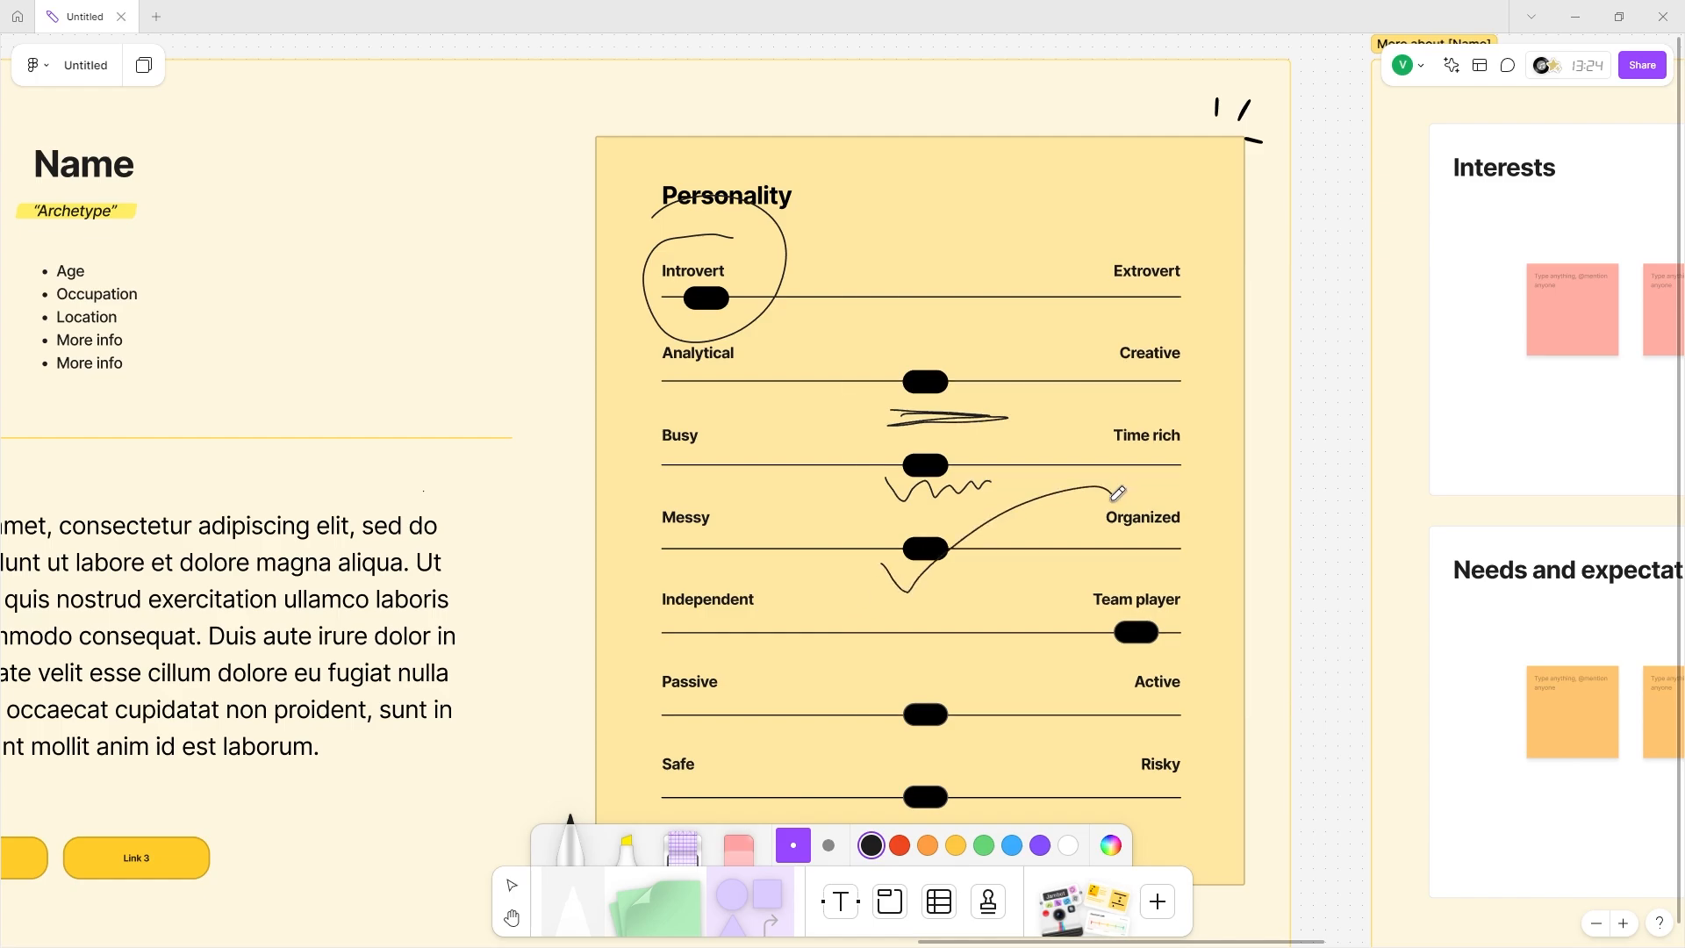
{"action": "mouse_move", "coordinate": [298, 367]}
{"action": "left_mouse_down"}
{"action": "mouse_move", "coordinate": [477, 272]}
{"action": "mouse_move", "coordinate": [867, 168]}
{"action": "left_mouse_up"}
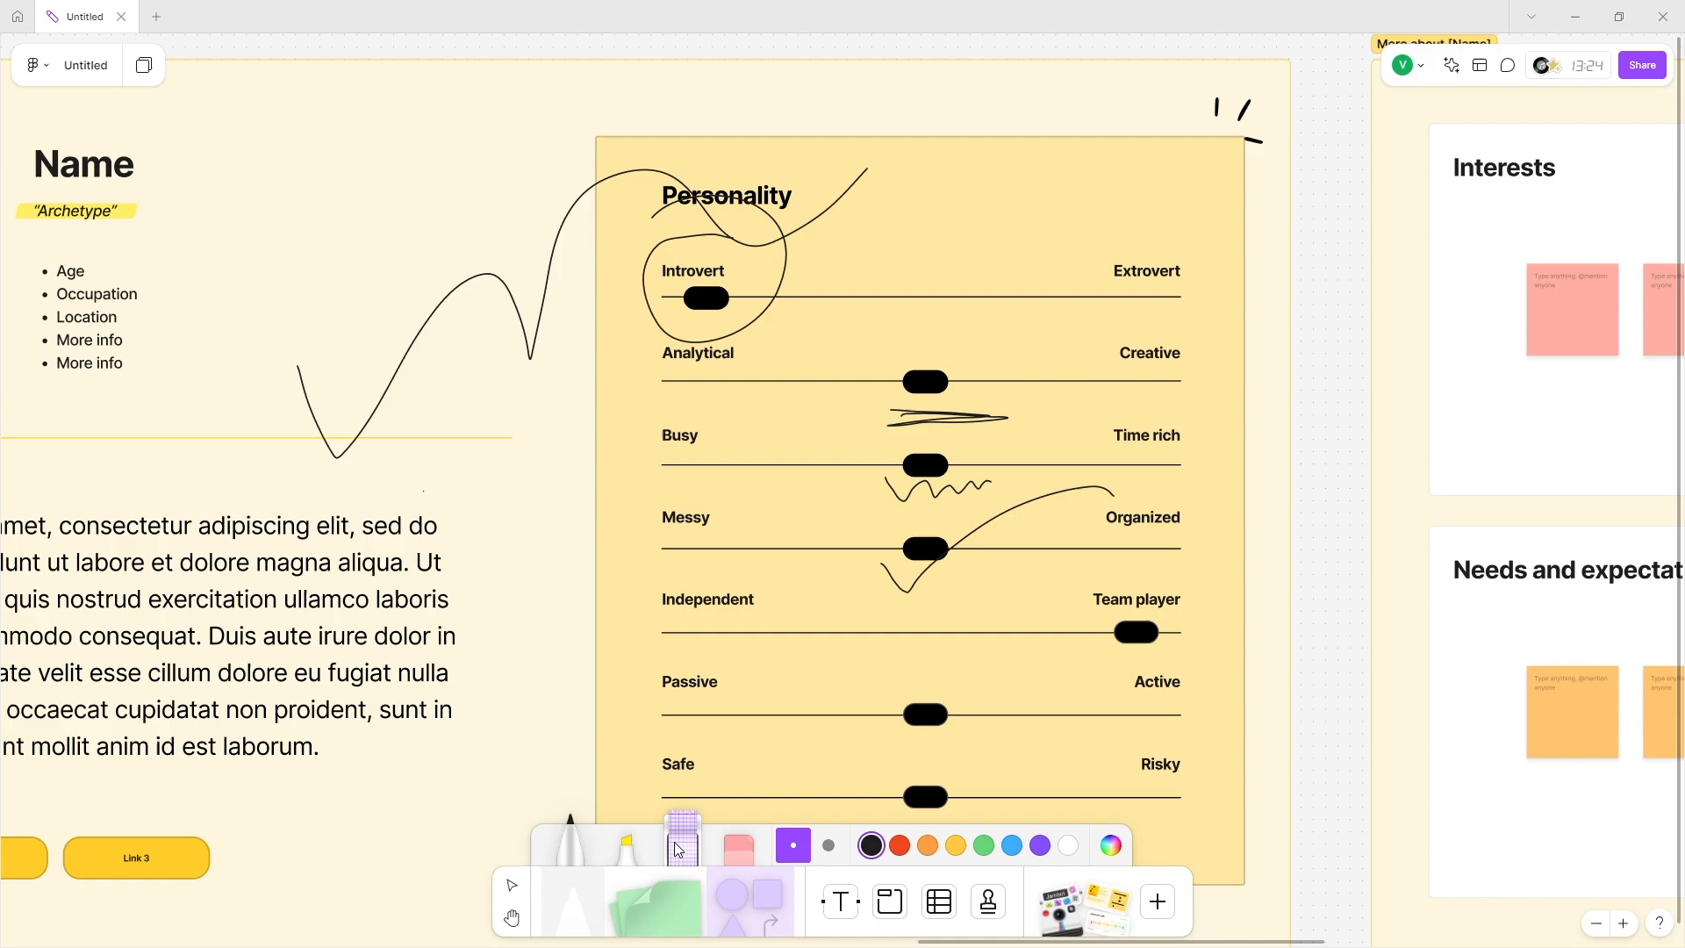
Highlight the Interests heading and a middle Interests sticky in yellow.
{"action": "left_click", "coordinate": [625, 843]}
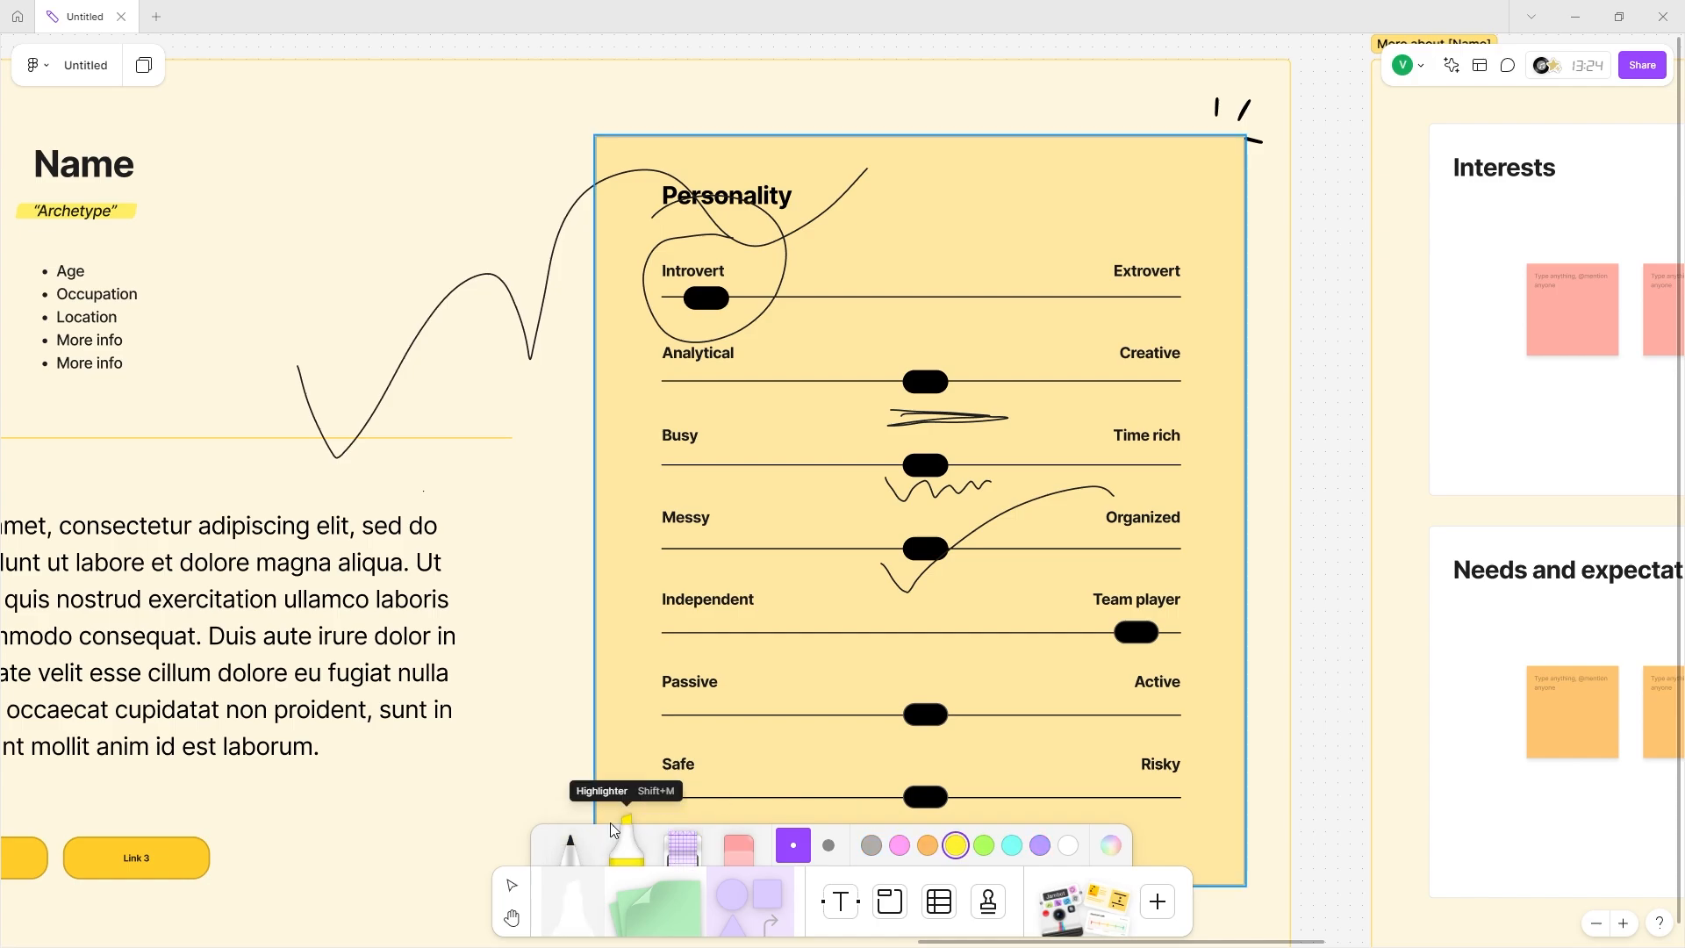
{"action": "scroll", "coordinate": [797, 357], "scroll_direction": "right", "scroll_amount": 8}
{"action": "scroll", "coordinate": [797, 357], "scroll_direction": "right", "scroll_amount": 4}
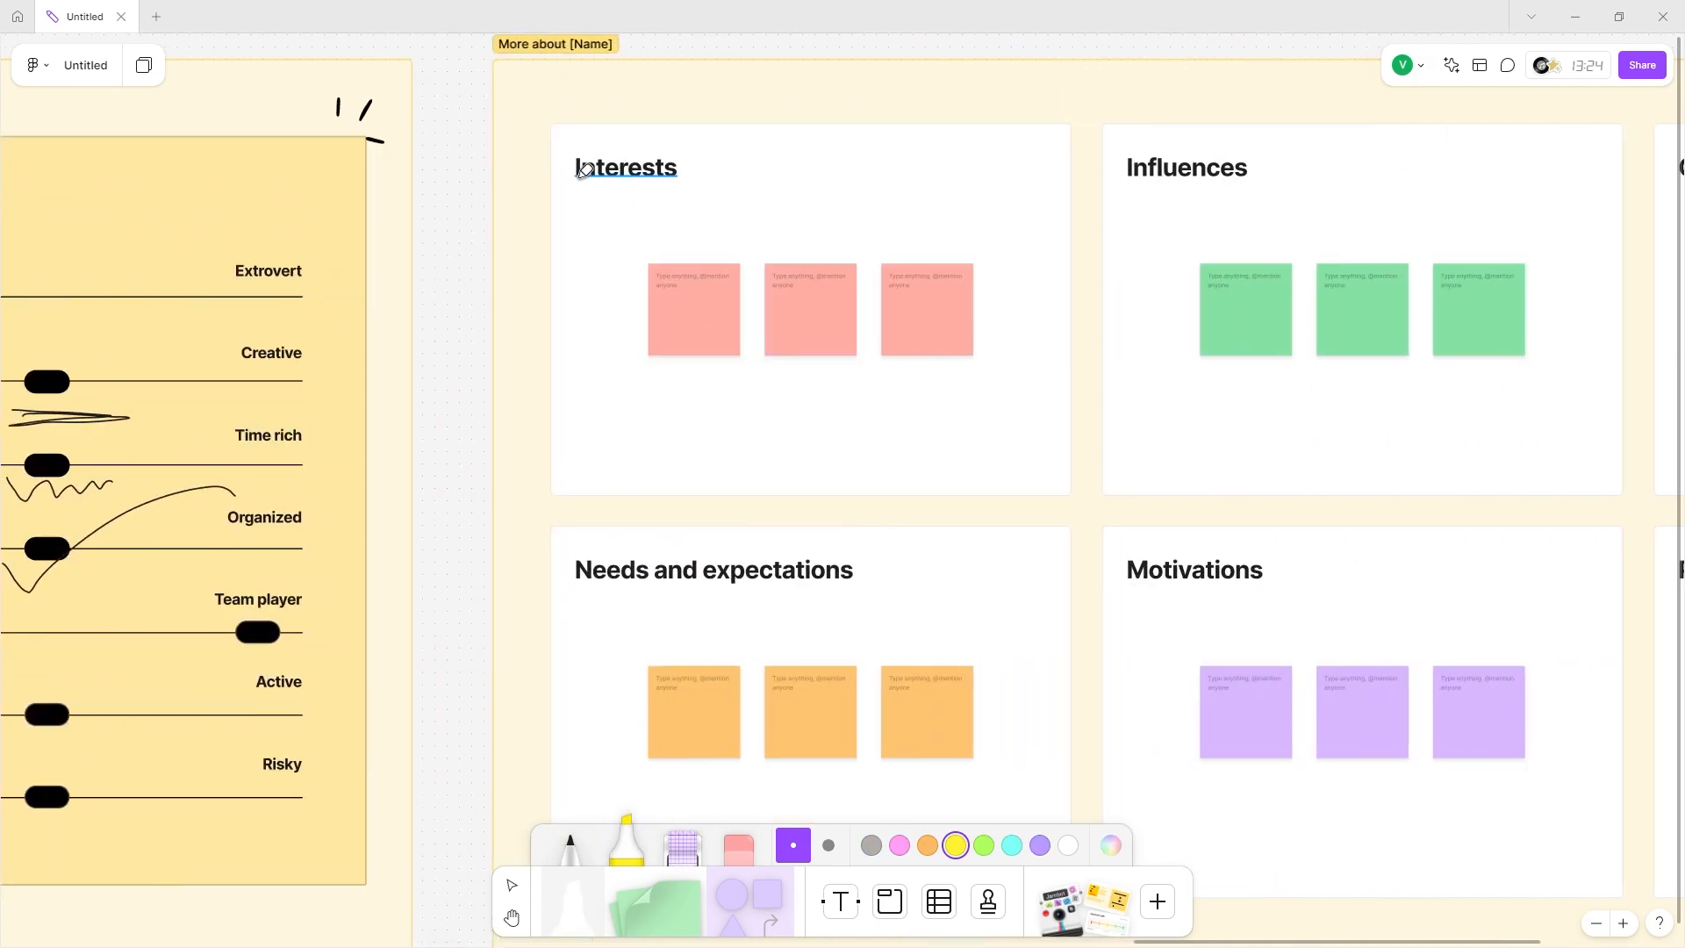
{"action": "left_click_drag", "start_coordinate": [580, 162], "coordinate": [787, 158]}
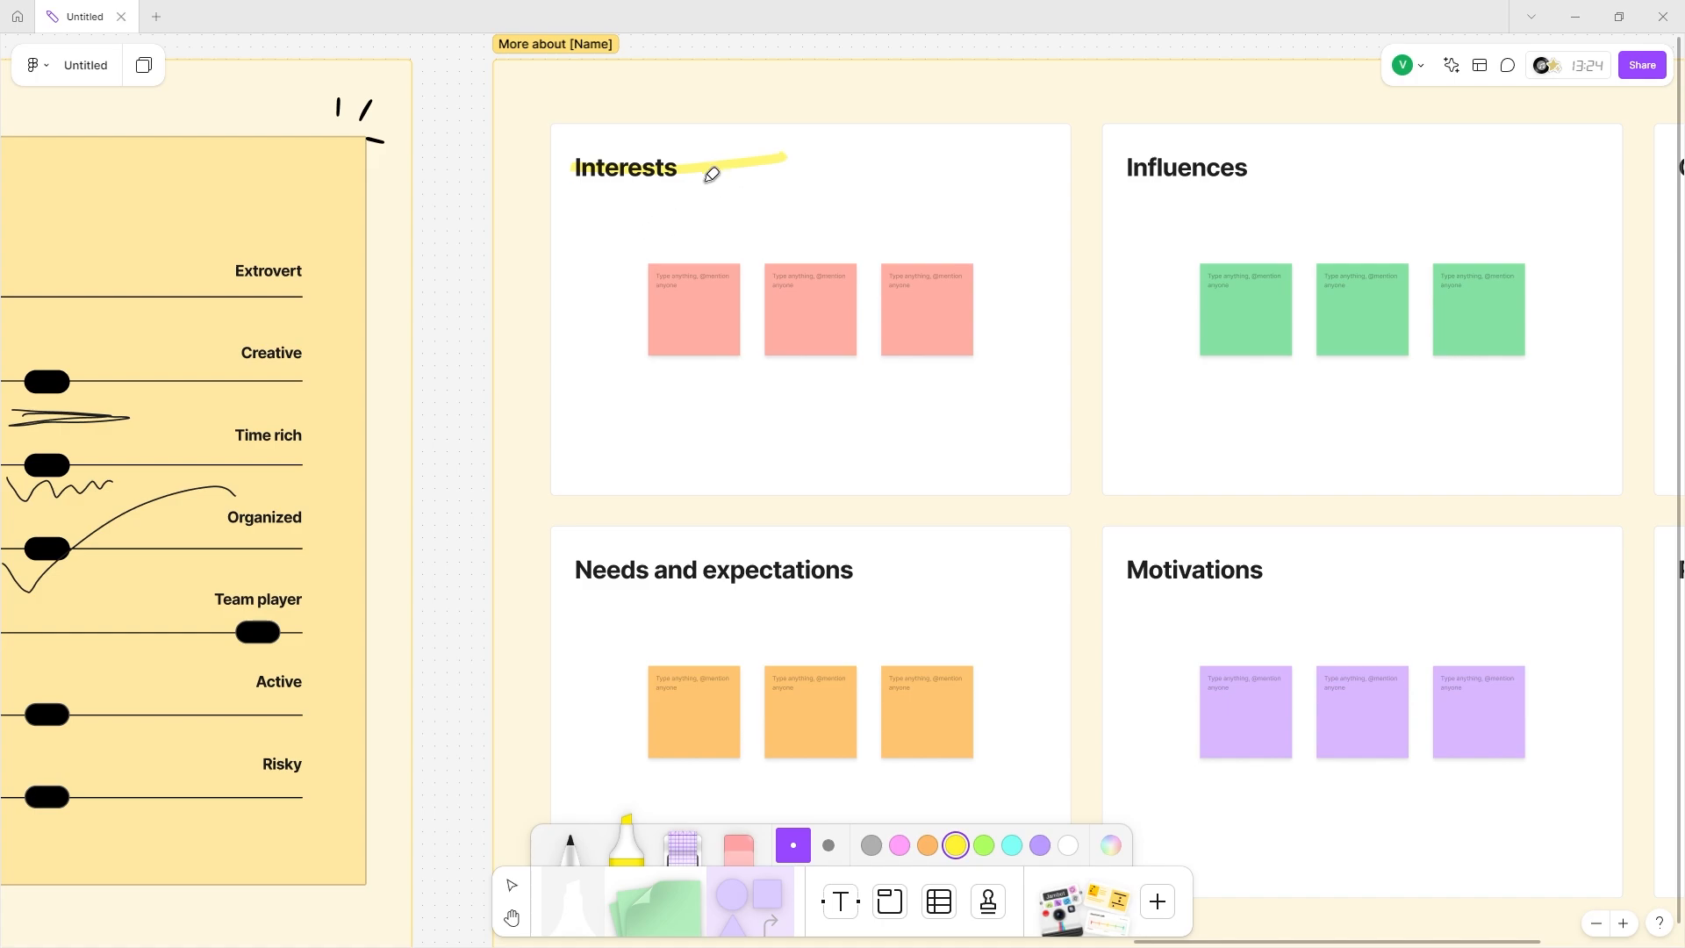
{"action": "left_click_drag", "start_coordinate": [771, 268], "coordinate": [841, 270]}
Highlight a Needs and expectations sticky and the Influences heading in pink.
{"action": "left_click", "coordinate": [900, 845]}
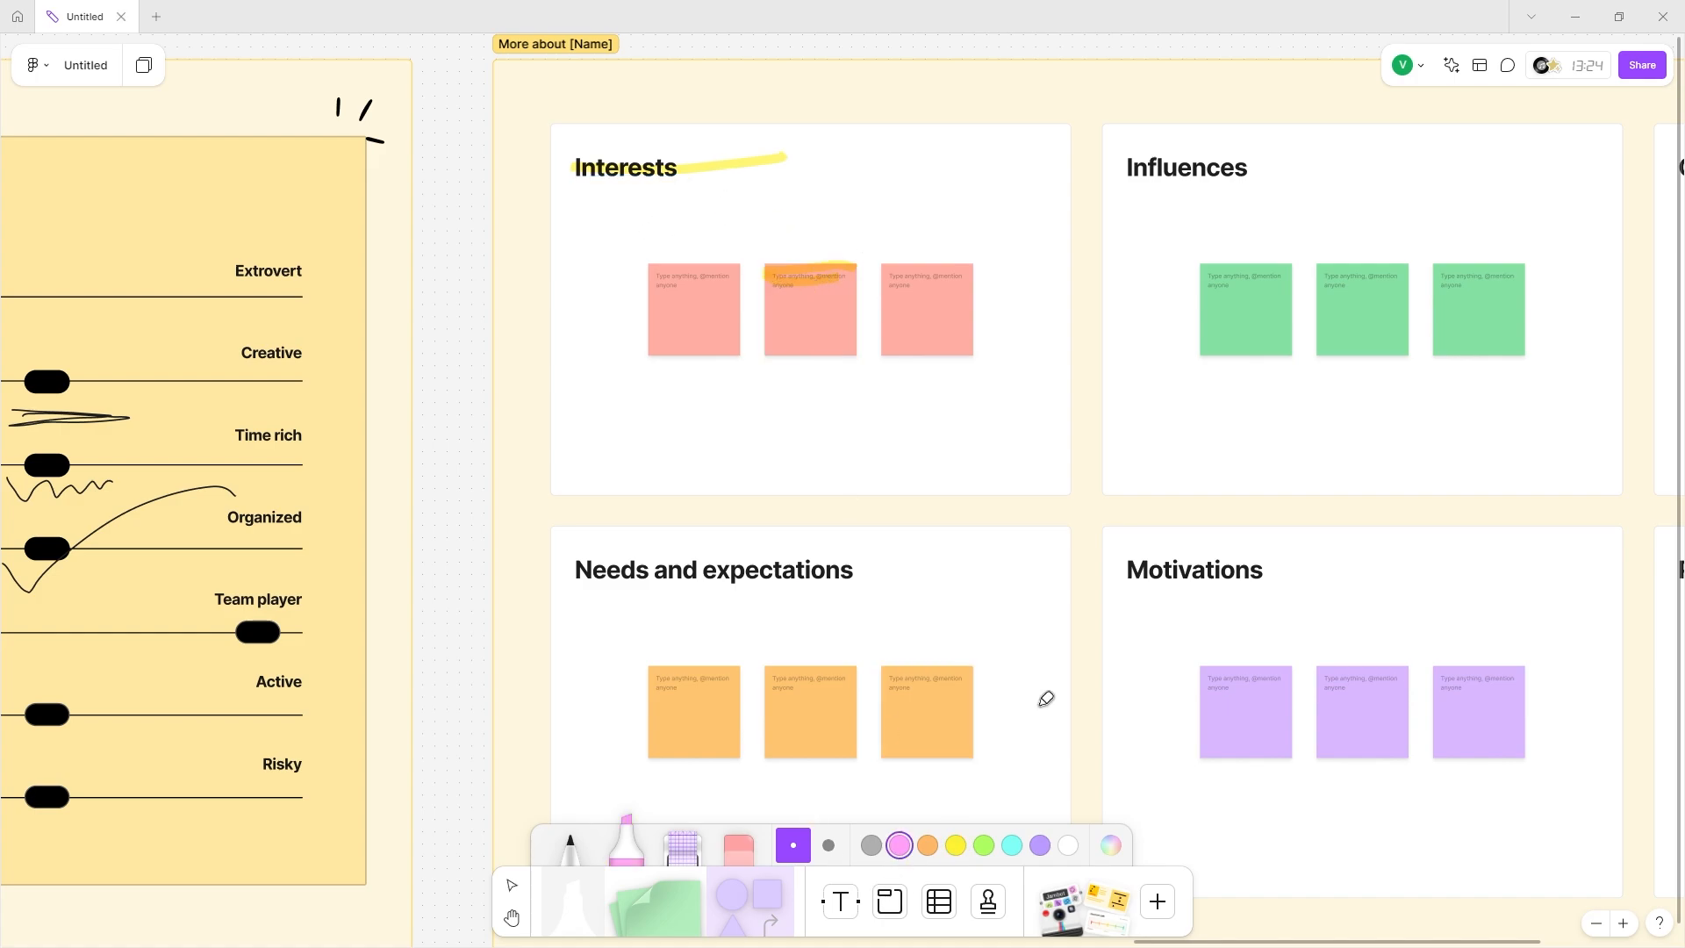
{"action": "scroll", "coordinate": [1114, 649], "scroll_direction": "right", "scroll_amount": 2}
{"action": "left_click_drag", "start_coordinate": [706, 674], "coordinate": [794, 692]}
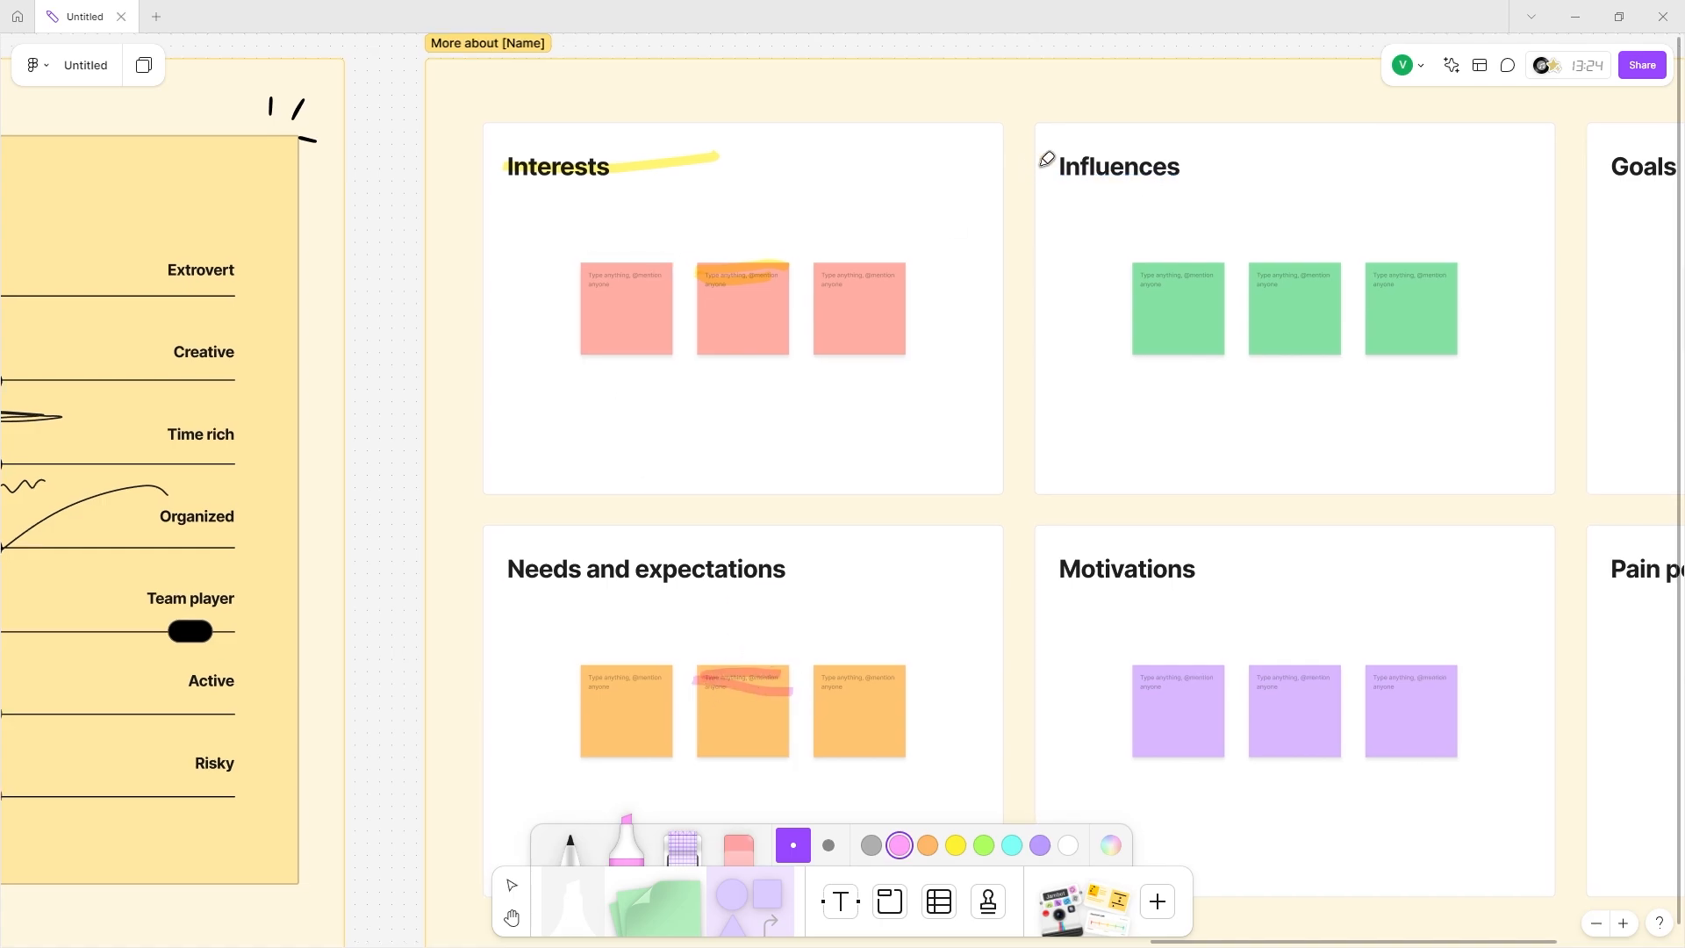
{"action": "left_click_drag", "start_coordinate": [1042, 160], "coordinate": [1192, 156]}
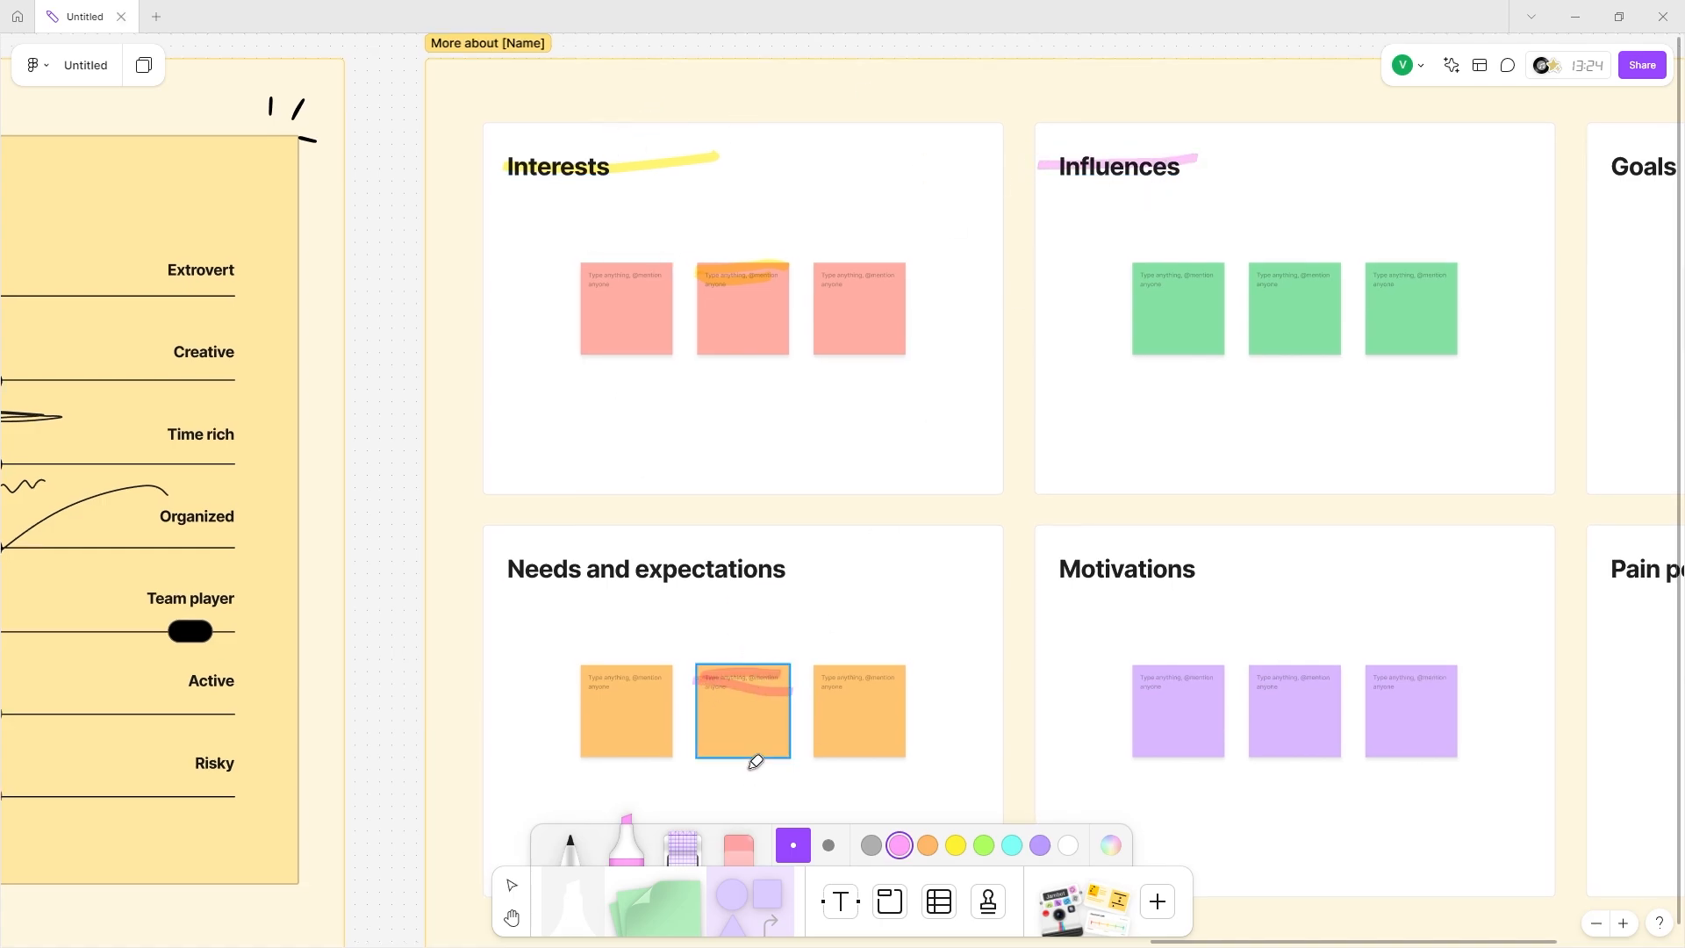
Underline the Seasonal Plant Recommendations branch with a purple highlighter stroke.
{"action": "scroll", "coordinate": [755, 761], "scroll_direction": "down", "scroll_amount": 5}
{"action": "scroll", "coordinate": [561, 720], "scroll_direction": "left", "scroll_amount": 10}
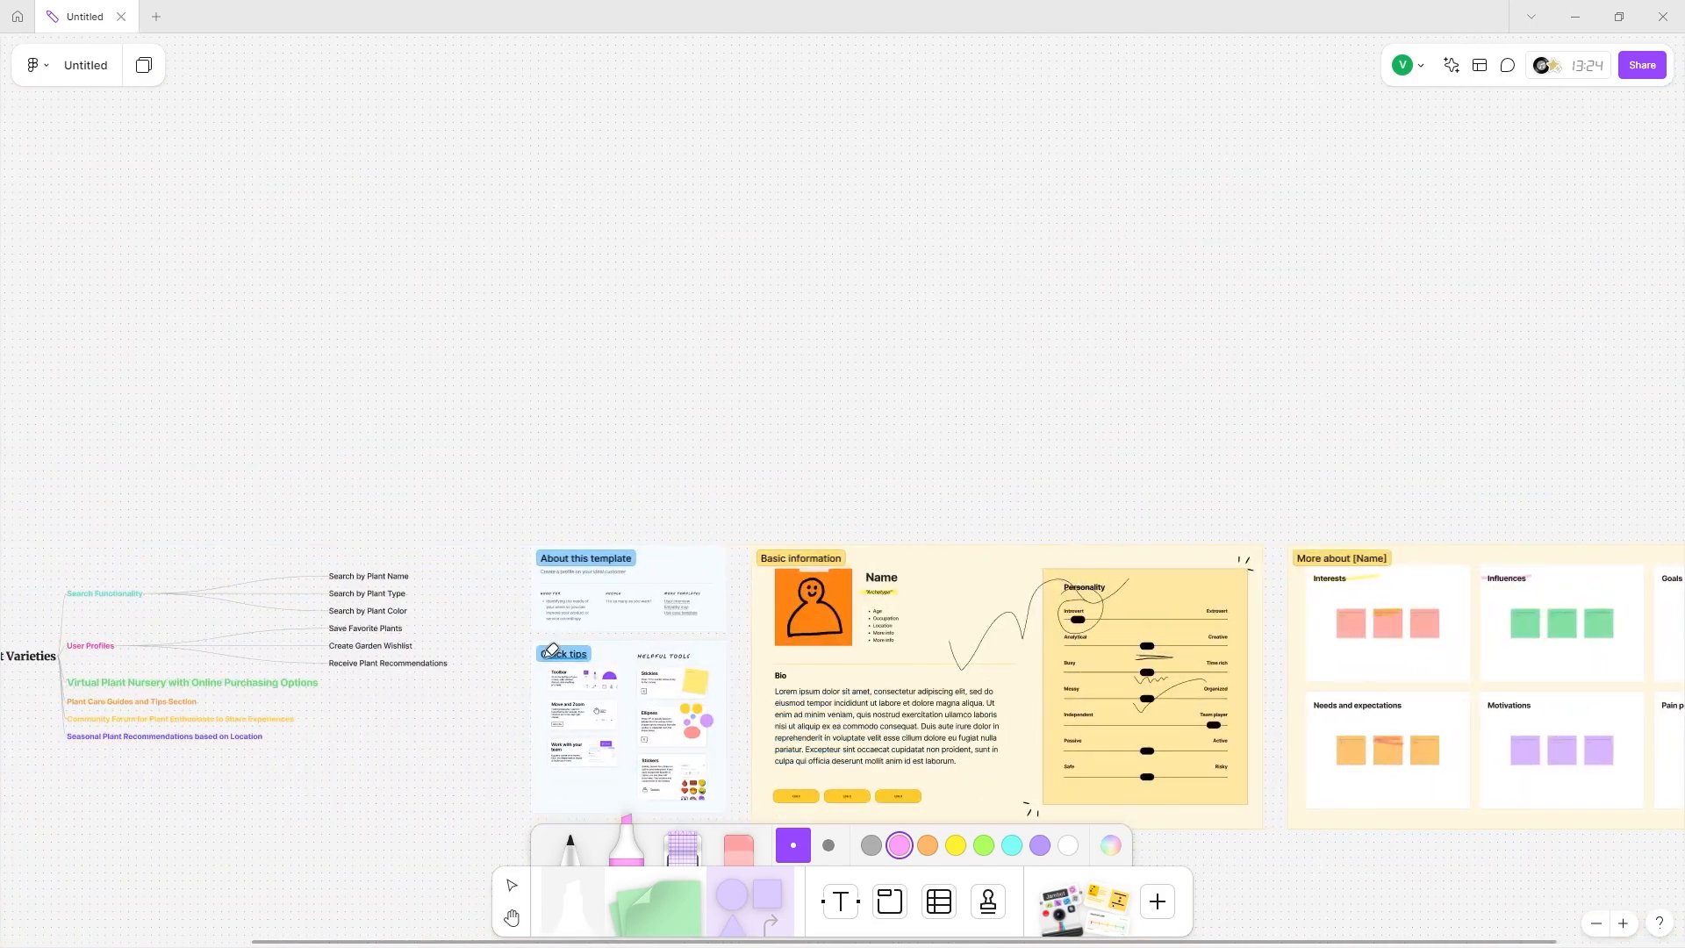
{"action": "scroll", "coordinate": [404, 625], "scroll_direction": "up", "scroll_amount": 5}
{"action": "scroll", "coordinate": [526, 649], "scroll_direction": "up", "scroll_amount": 2}
{"action": "scroll", "coordinate": [641, 674], "scroll_direction": "right", "scroll_amount": 2}
{"action": "scroll", "coordinate": [641, 674], "scroll_direction": "down", "scroll_amount": 1}
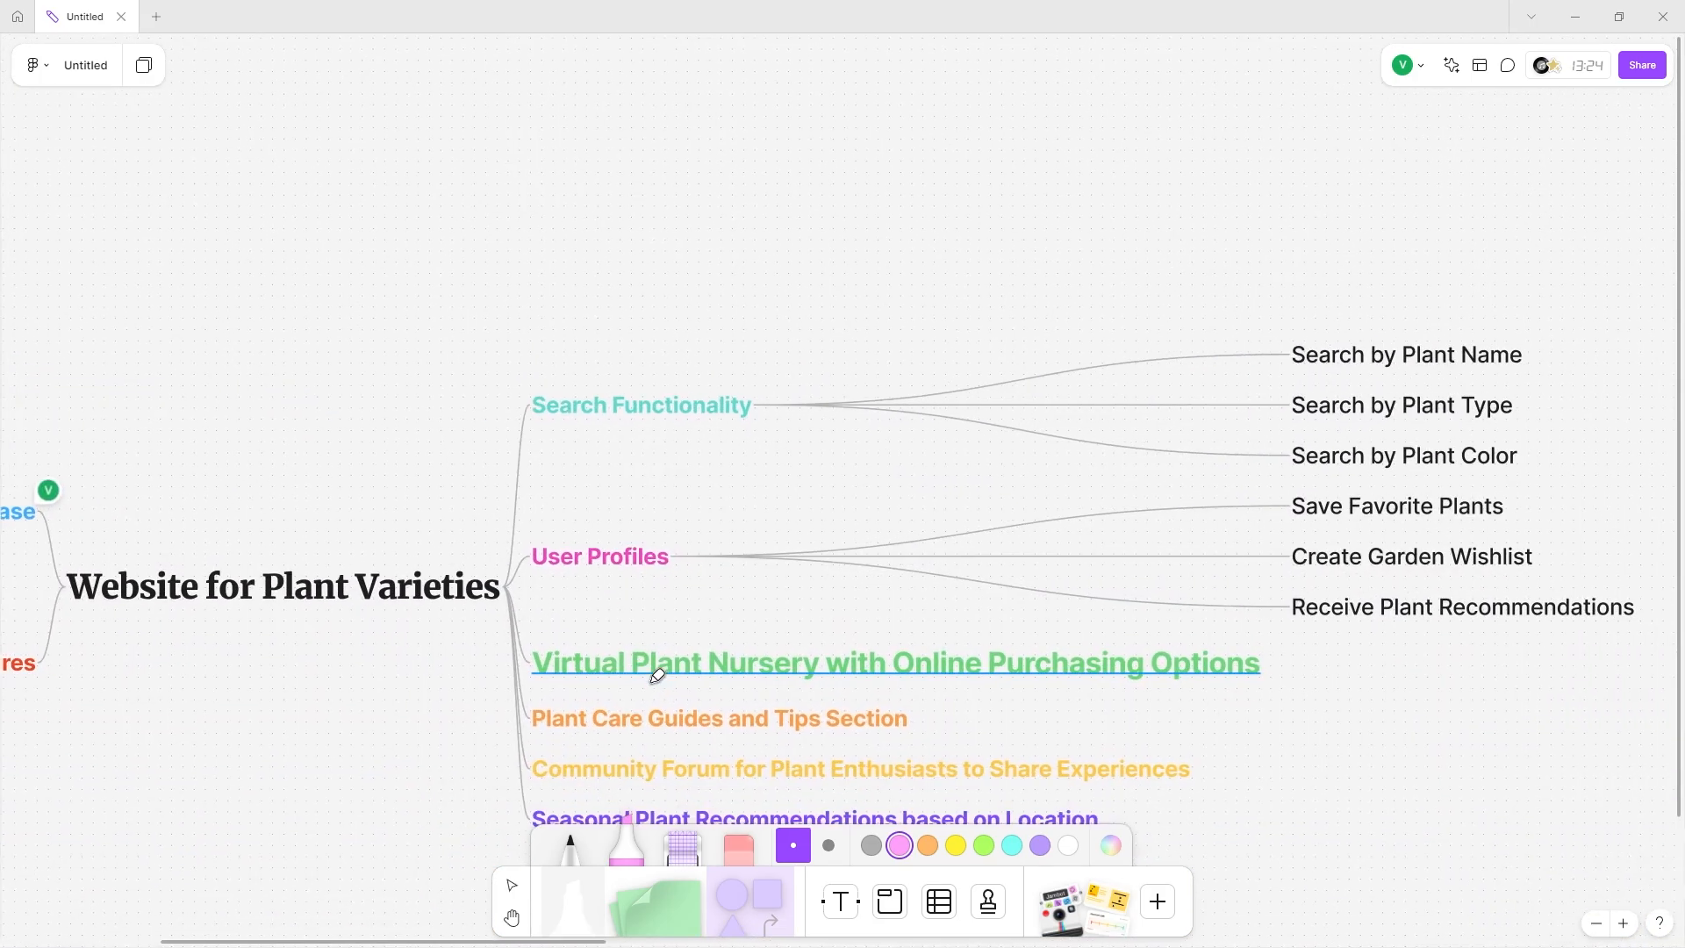
{"action": "scroll", "coordinate": [650, 719], "scroll_direction": "down", "scroll_amount": 3}
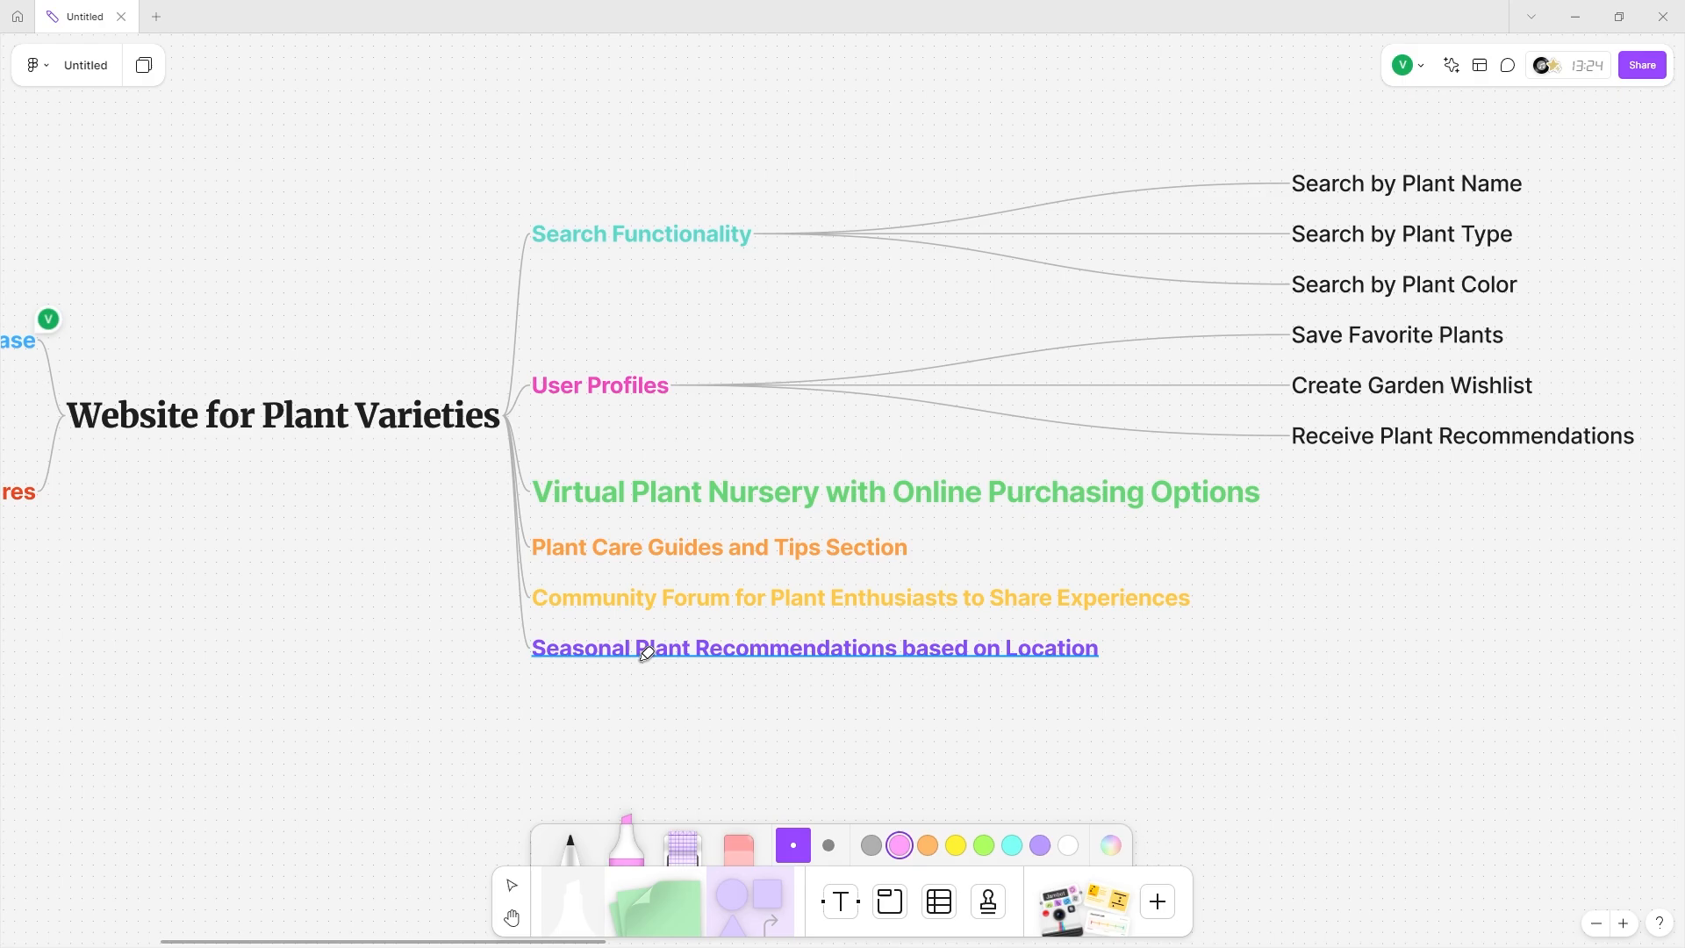
{"action": "left_click", "coordinate": [1040, 845]}
{"action": "left_click_drag", "start_coordinate": [556, 660], "coordinate": [1101, 654]}
Highlight the Pain points and frustrations heading in purple with two strokes.
{"action": "scroll", "coordinate": [1008, 647], "scroll_direction": "right", "scroll_amount": 3}
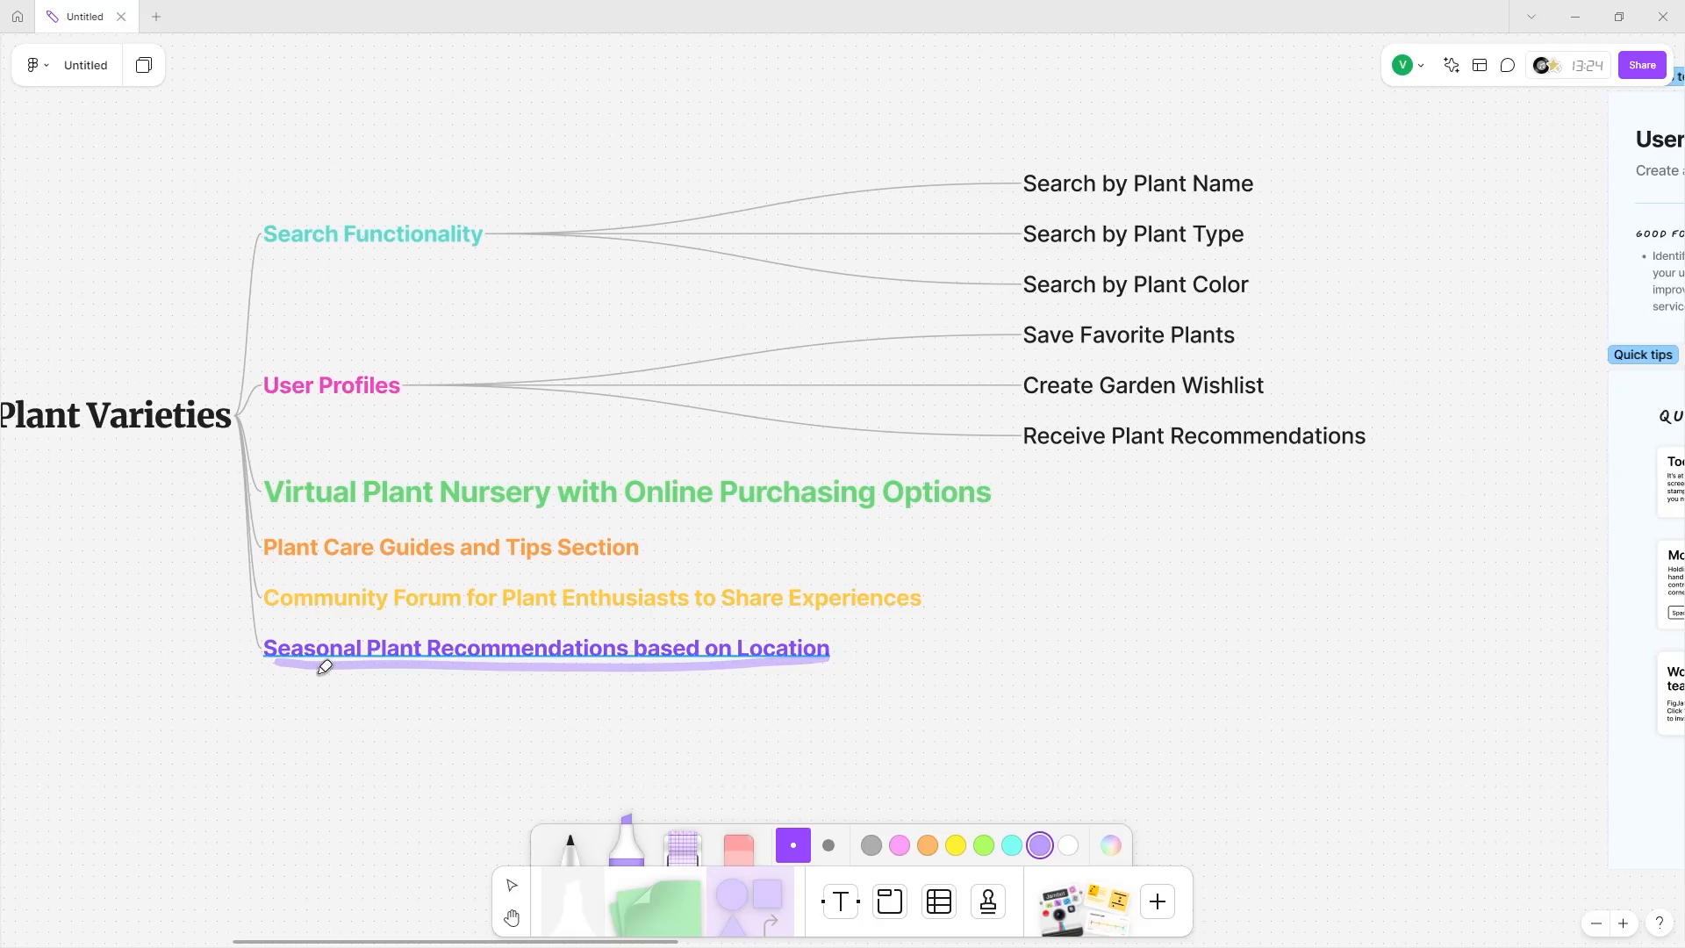
{"action": "scroll", "coordinate": [521, 638], "scroll_direction": "down", "scroll_amount": 5}
{"action": "scroll", "coordinate": [571, 615], "scroll_direction": "right", "scroll_amount": 10}
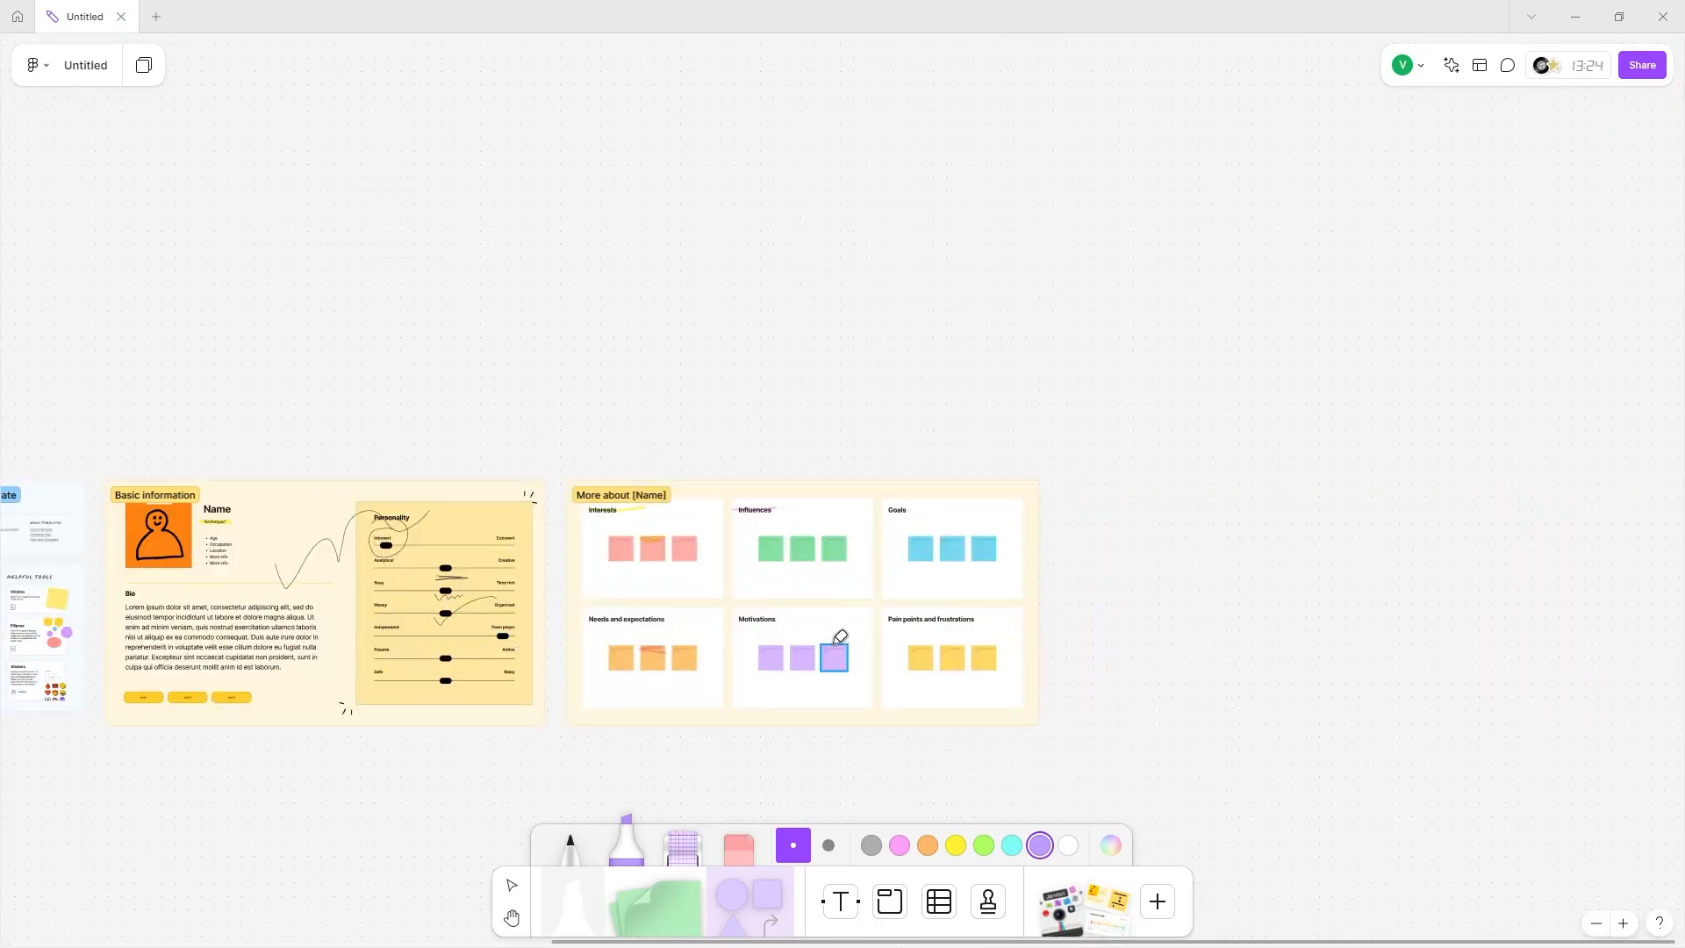
{"action": "scroll", "coordinate": [613, 591], "scroll_direction": "up", "scroll_amount": 10}
{"action": "scroll", "coordinate": [675, 593], "scroll_direction": "down", "scroll_amount": 3}
{"action": "scroll", "coordinate": [693, 614], "scroll_direction": "right", "scroll_amount": 10}
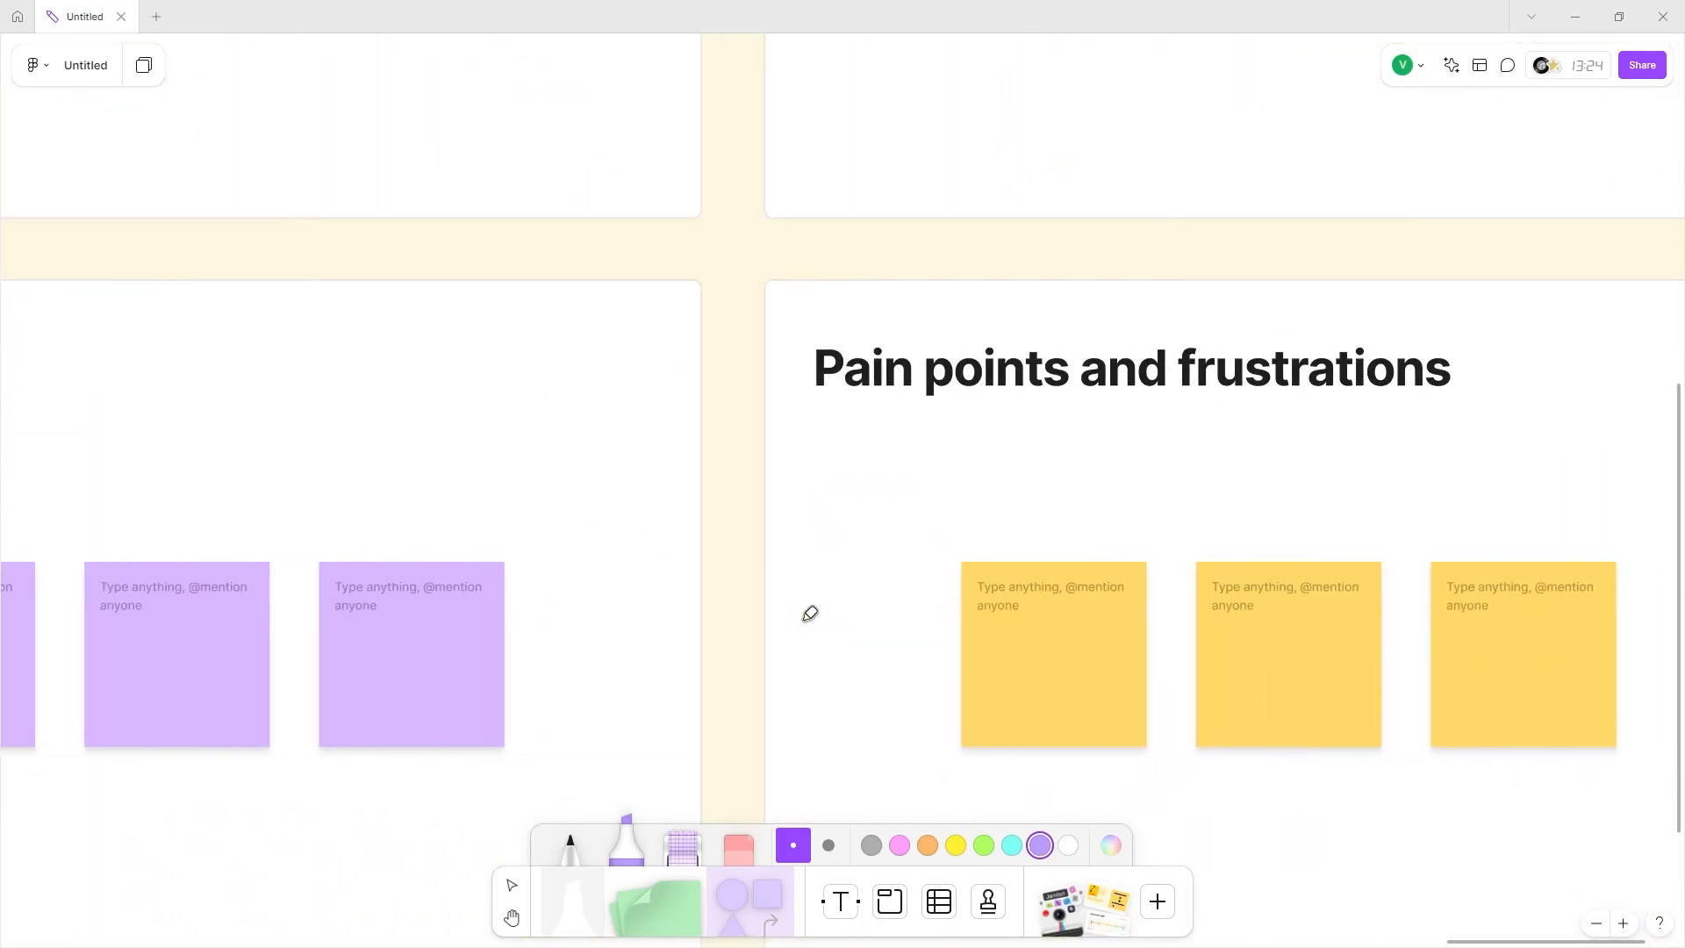
{"action": "left_click_drag", "start_coordinate": [784, 360], "coordinate": [1051, 361]}
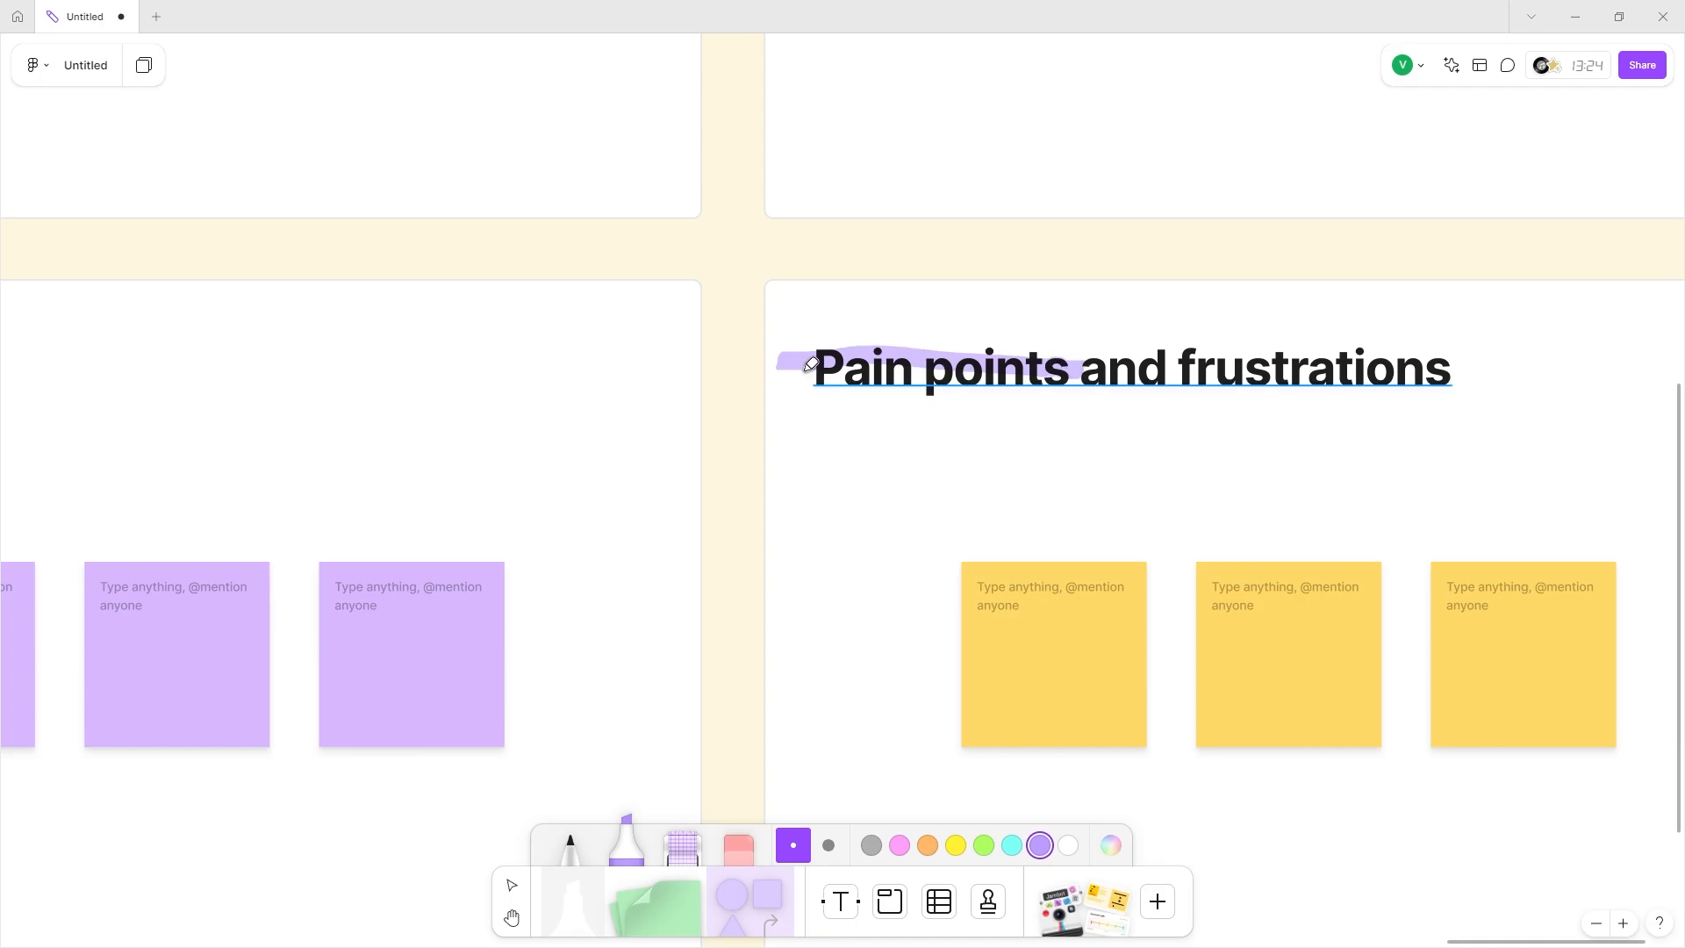
{"action": "left_click_drag", "start_coordinate": [781, 368], "coordinate": [1088, 388]}
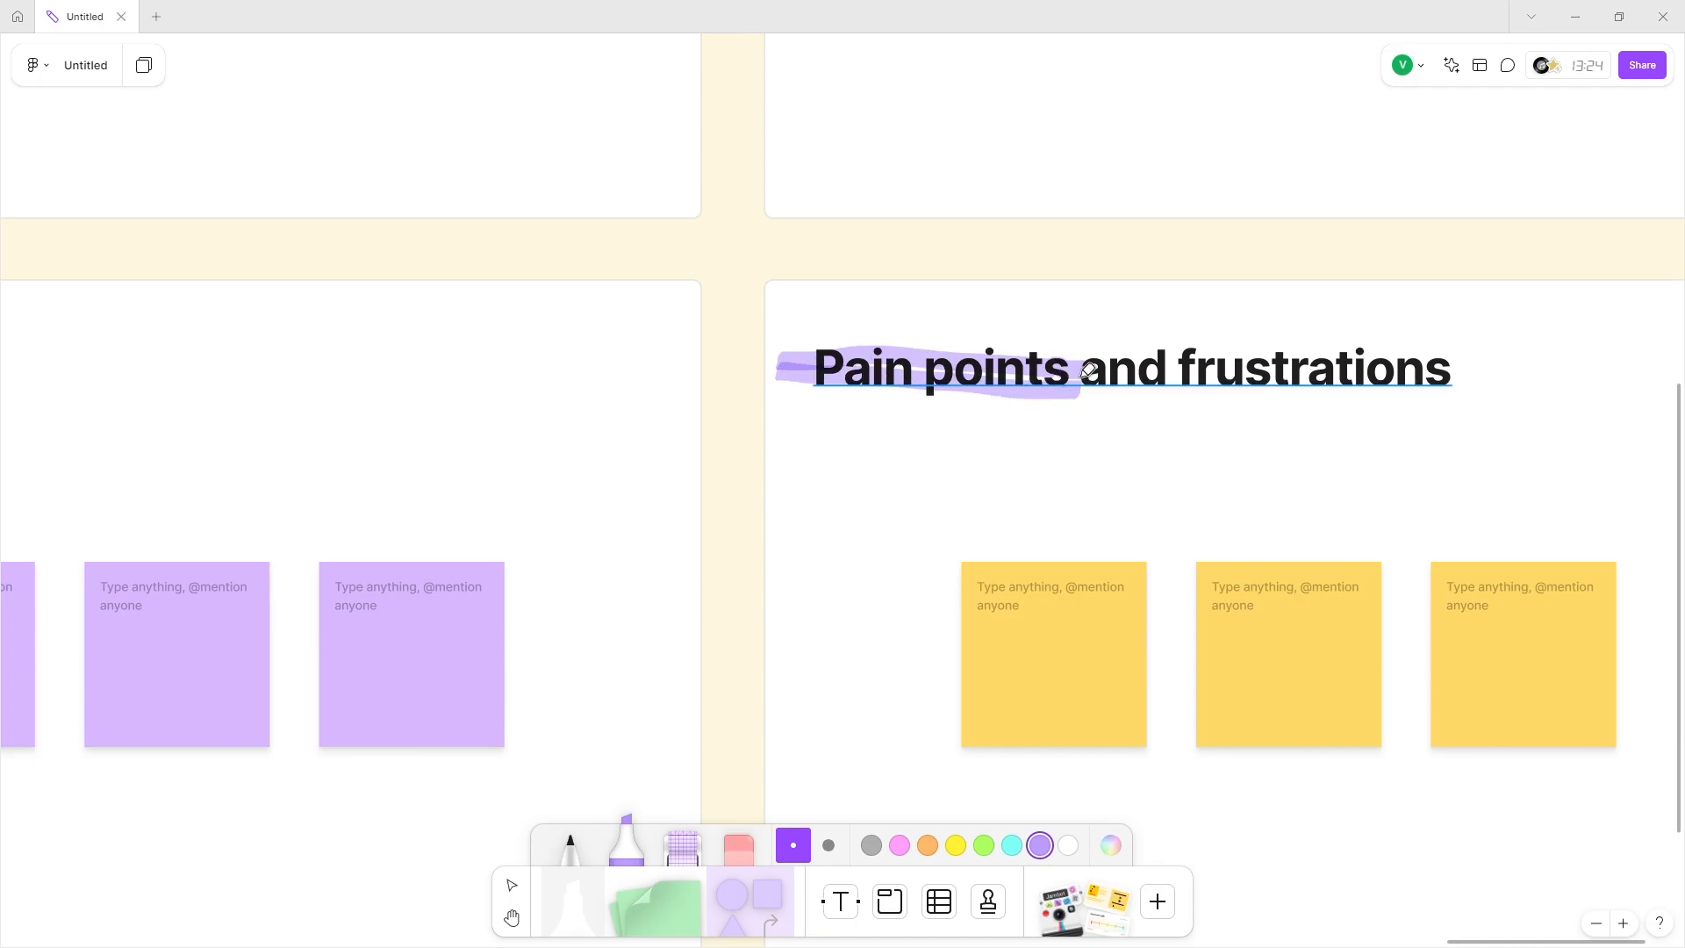
{"action": "scroll", "coordinate": [1088, 373], "scroll_direction": "down", "scroll_amount": 5}
{"action": "scroll", "coordinate": [966, 402], "scroll_direction": "left", "scroll_amount": 15}
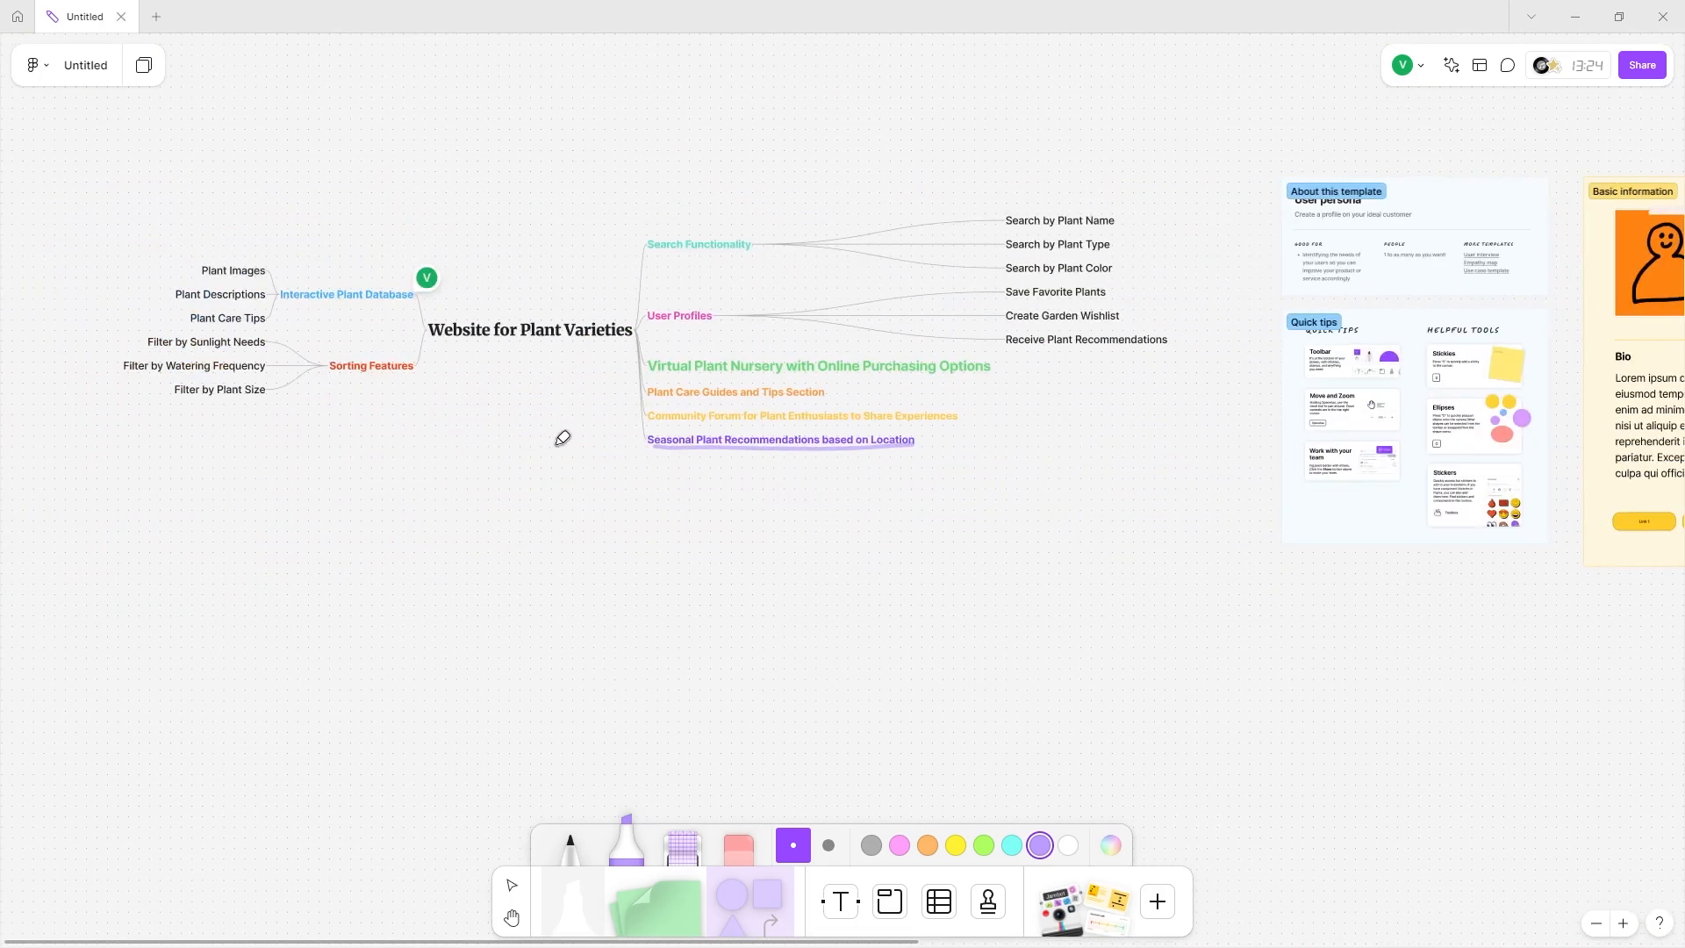
{"action": "scroll", "coordinate": [1135, 429], "scroll_direction": "right", "scroll_amount": 15}
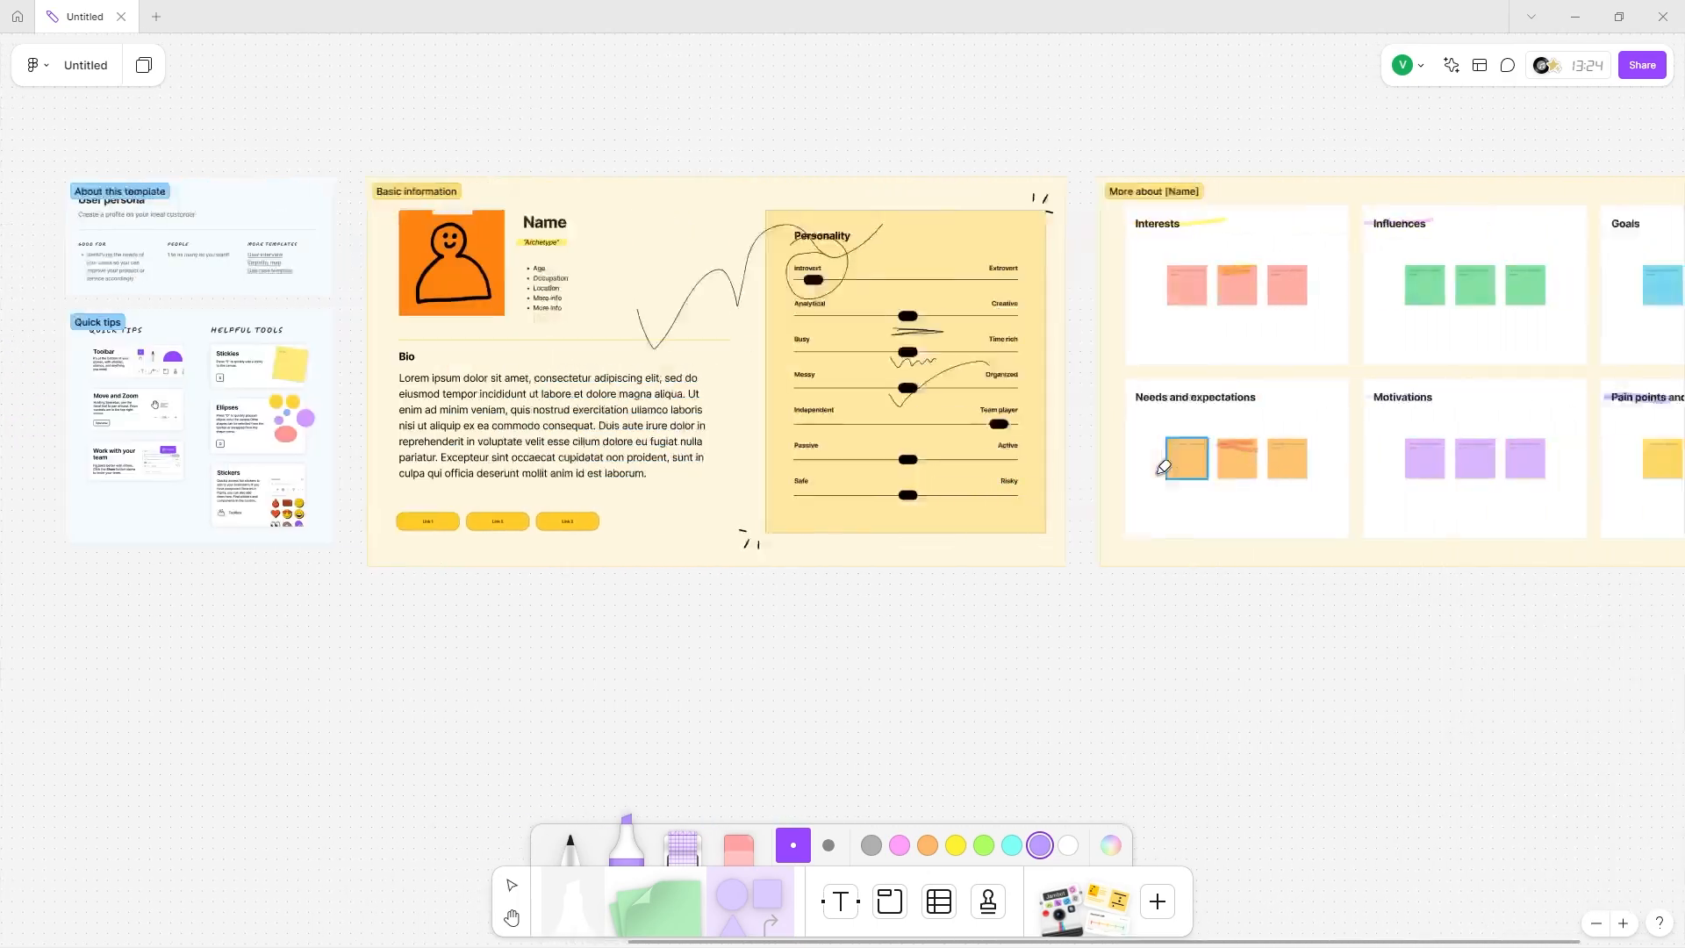
{"action": "scroll", "coordinate": [1263, 384], "scroll_direction": "left", "scroll_amount": 8}
{"action": "scroll", "coordinate": [913, 401], "scroll_direction": "left", "scroll_amount": 10}
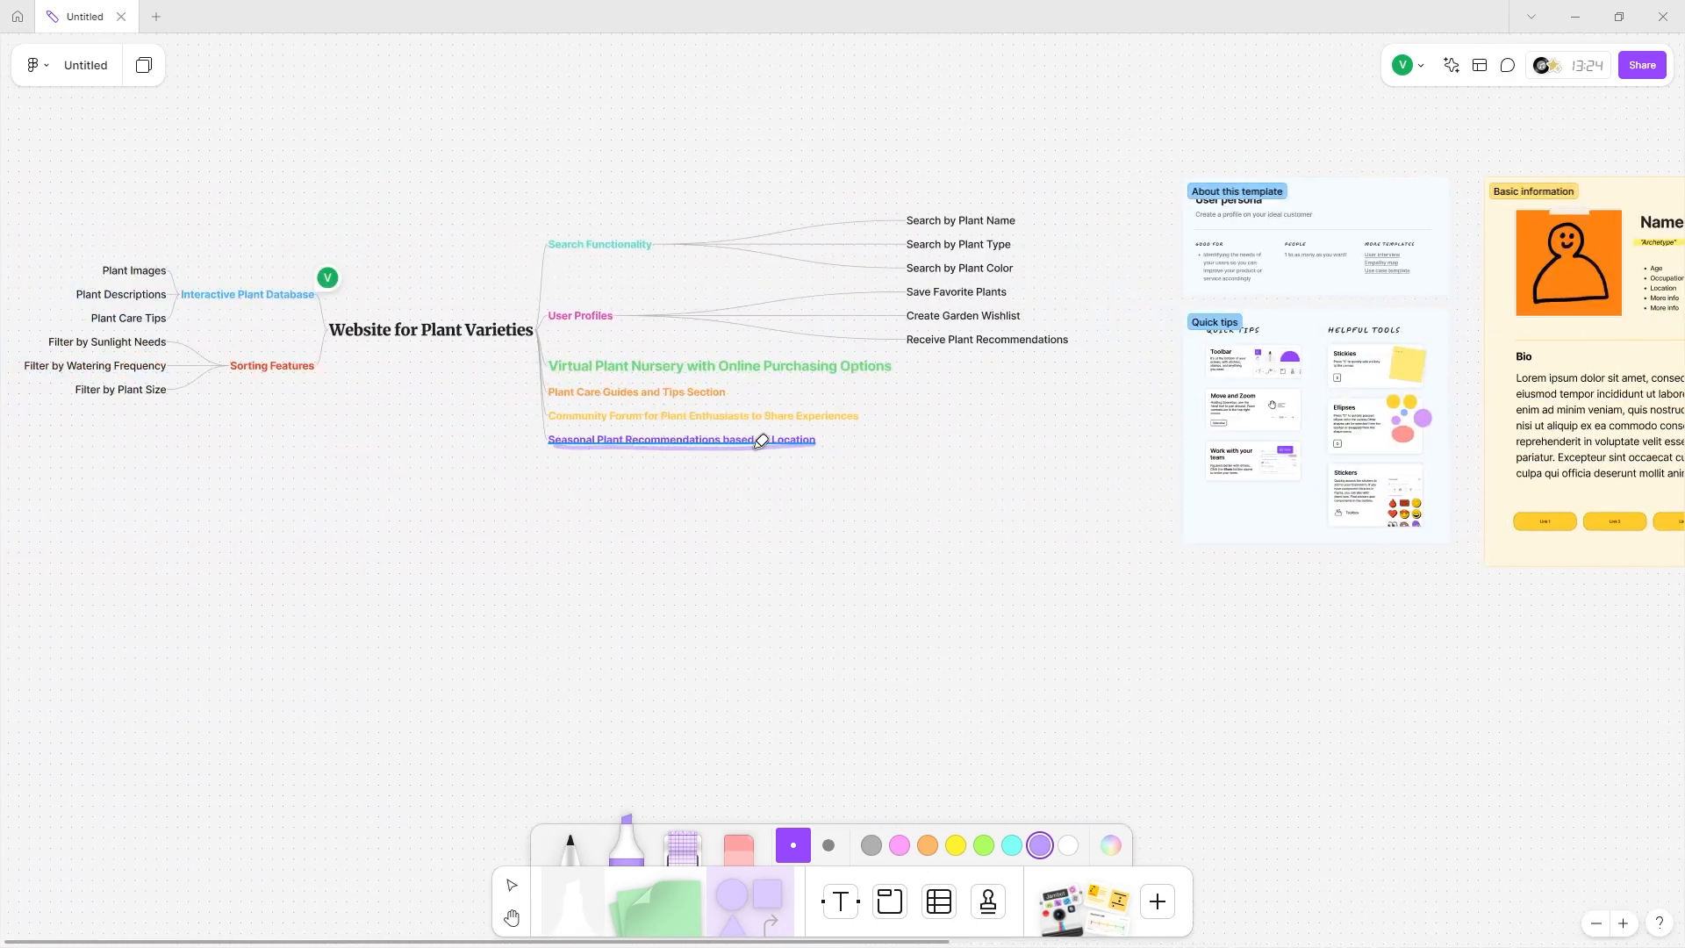
{"action": "scroll", "coordinate": [746, 439], "scroll_direction": "right", "scroll_amount": 10}
{"action": "scroll", "coordinate": [743, 443], "scroll_direction": "right", "scroll_amount": 8}
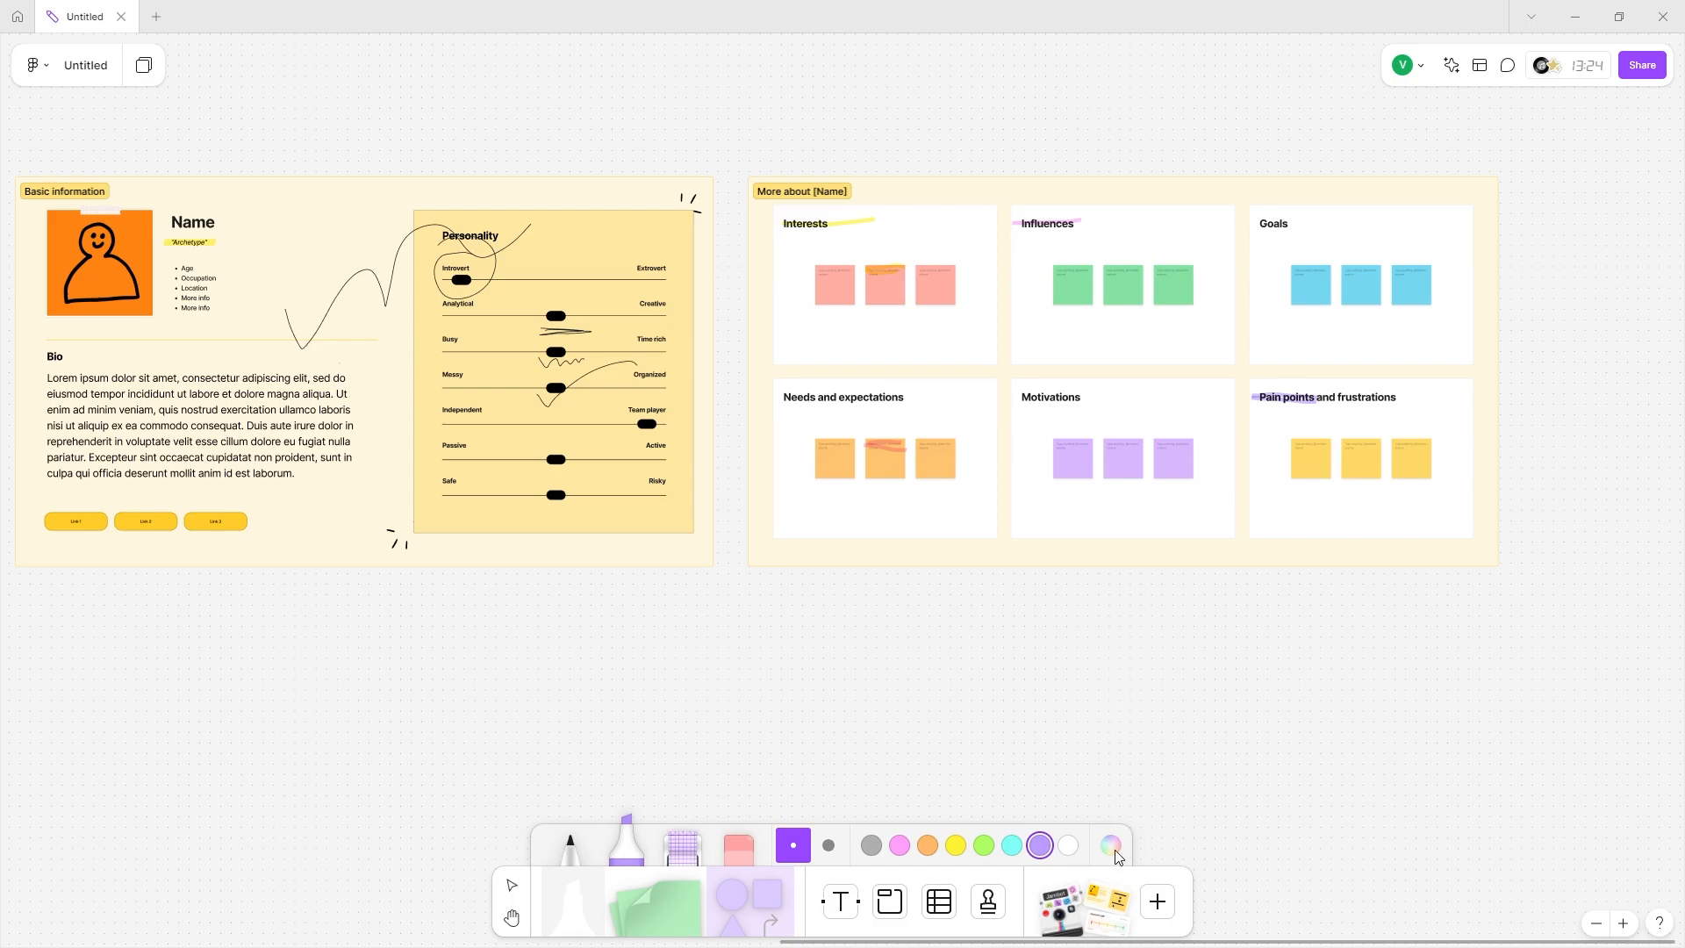
Tape a lavender grid washi strip across the first Goals sticky.
{"action": "left_click", "coordinate": [682, 839]}
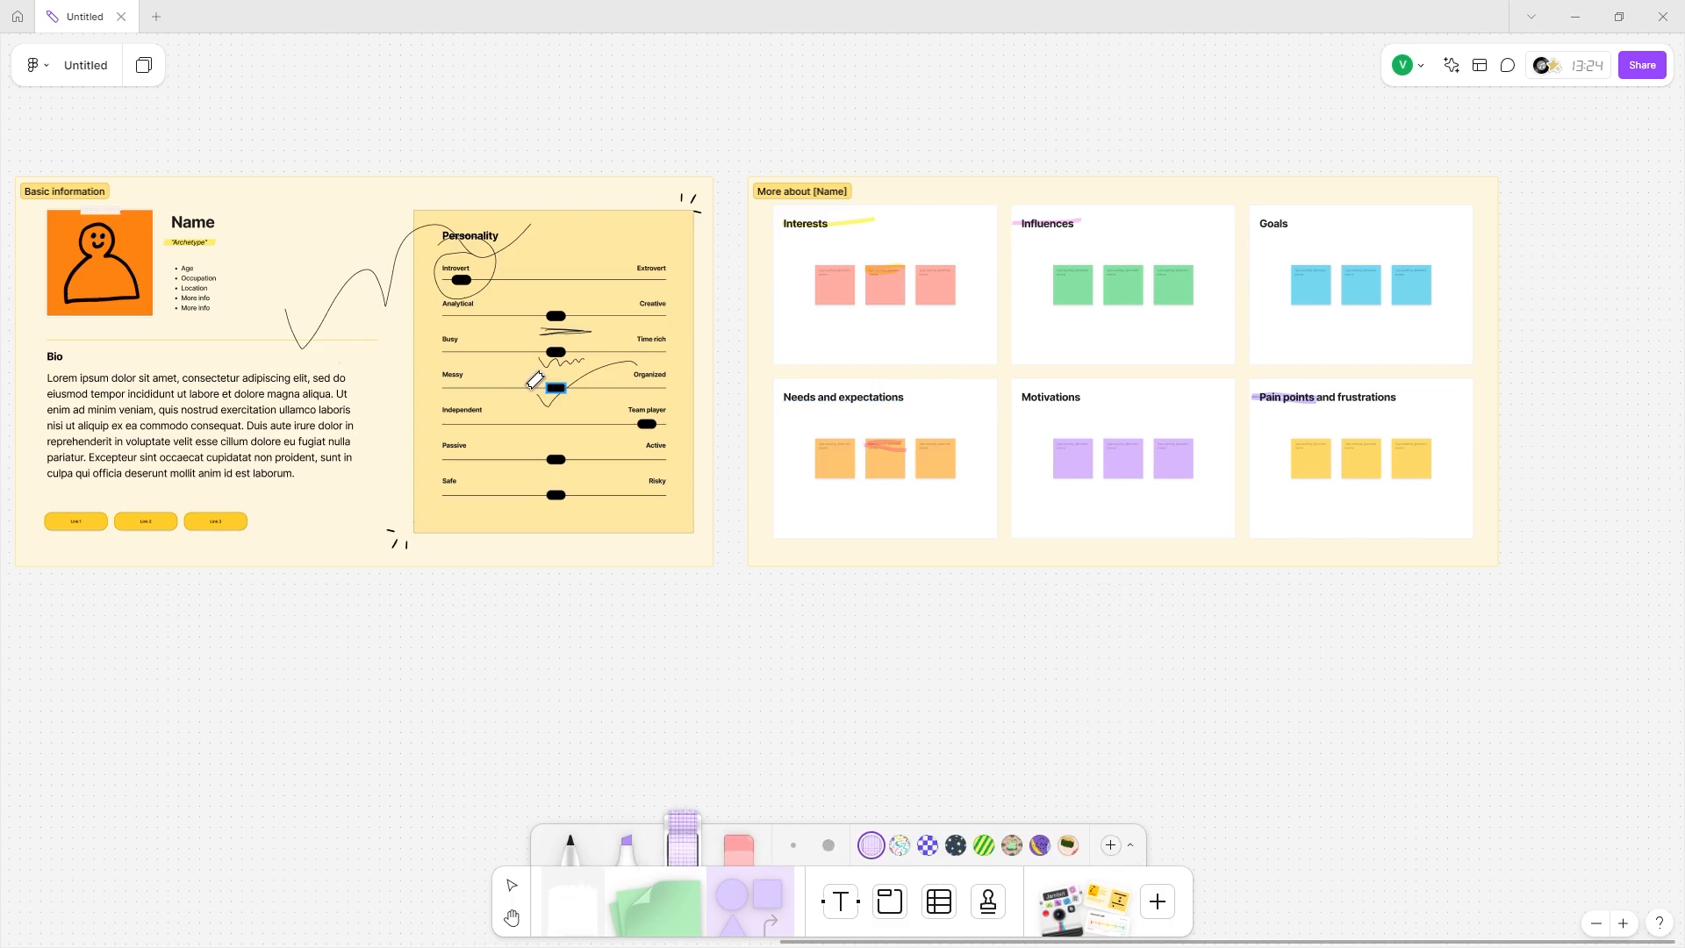
{"action": "scroll", "coordinate": [620, 396], "scroll_direction": "left", "scroll_amount": 8}
{"action": "scroll", "coordinate": [619, 396], "scroll_direction": "up", "scroll_amount": 10}
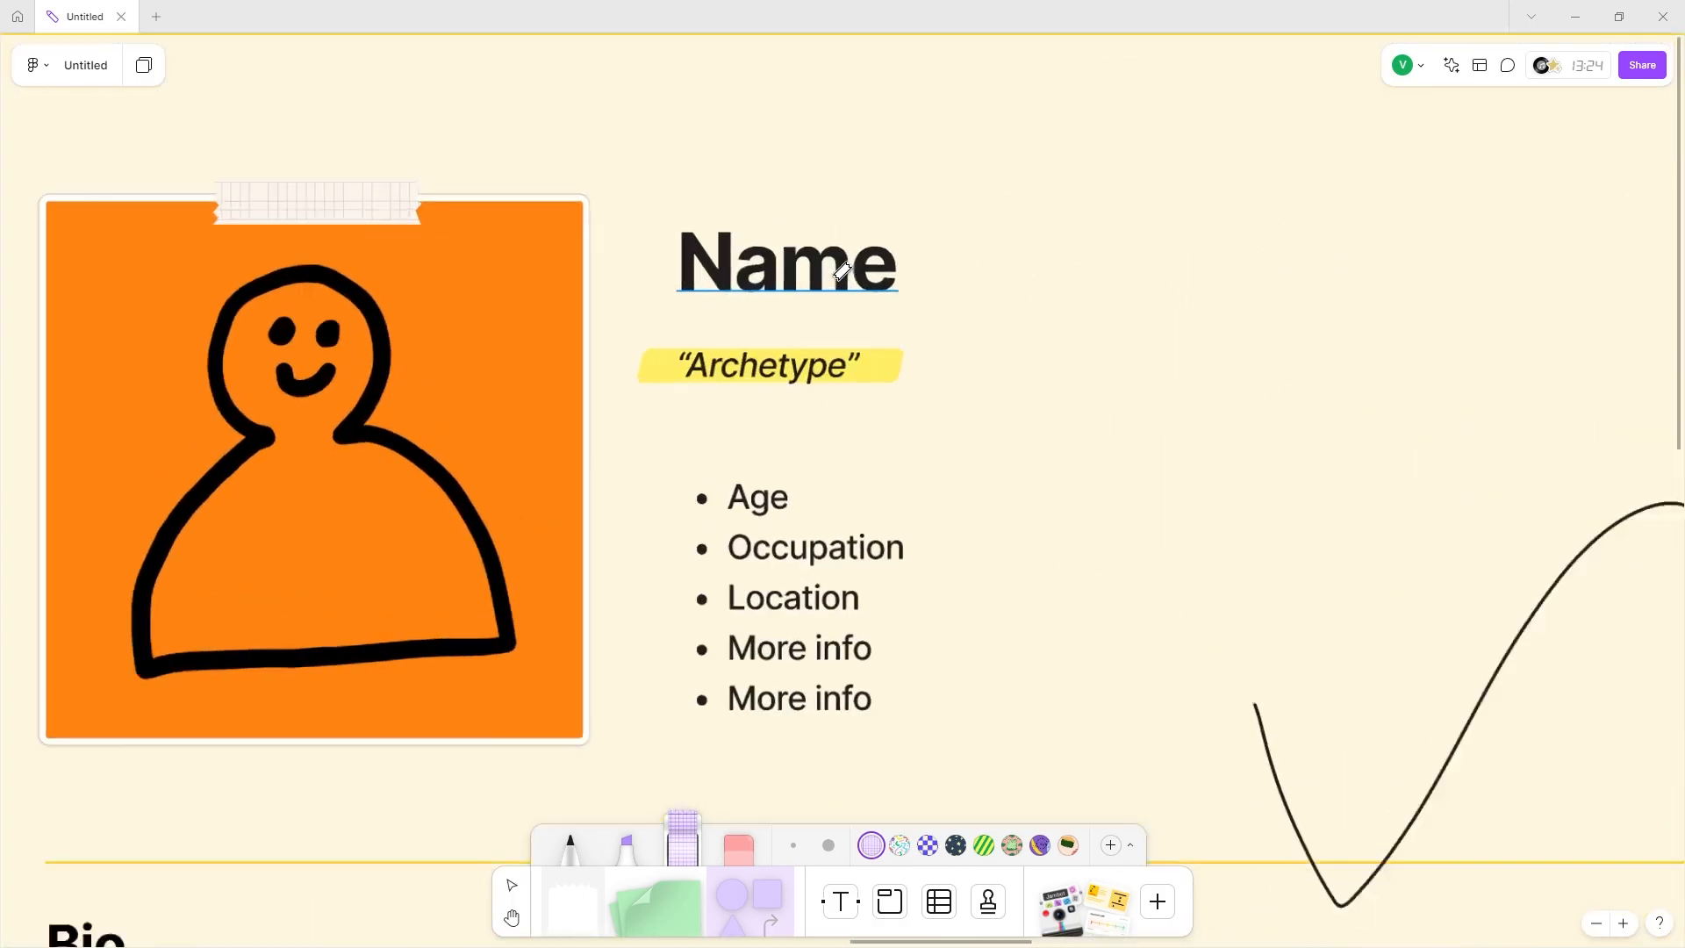
{"action": "scroll", "coordinate": [612, 218], "scroll_direction": "down", "scroll_amount": 5}
{"action": "scroll", "coordinate": [544, 289], "scroll_direction": "right", "scroll_amount": 8}
{"action": "scroll", "coordinate": [505, 330], "scroll_direction": "down", "scroll_amount": 10}
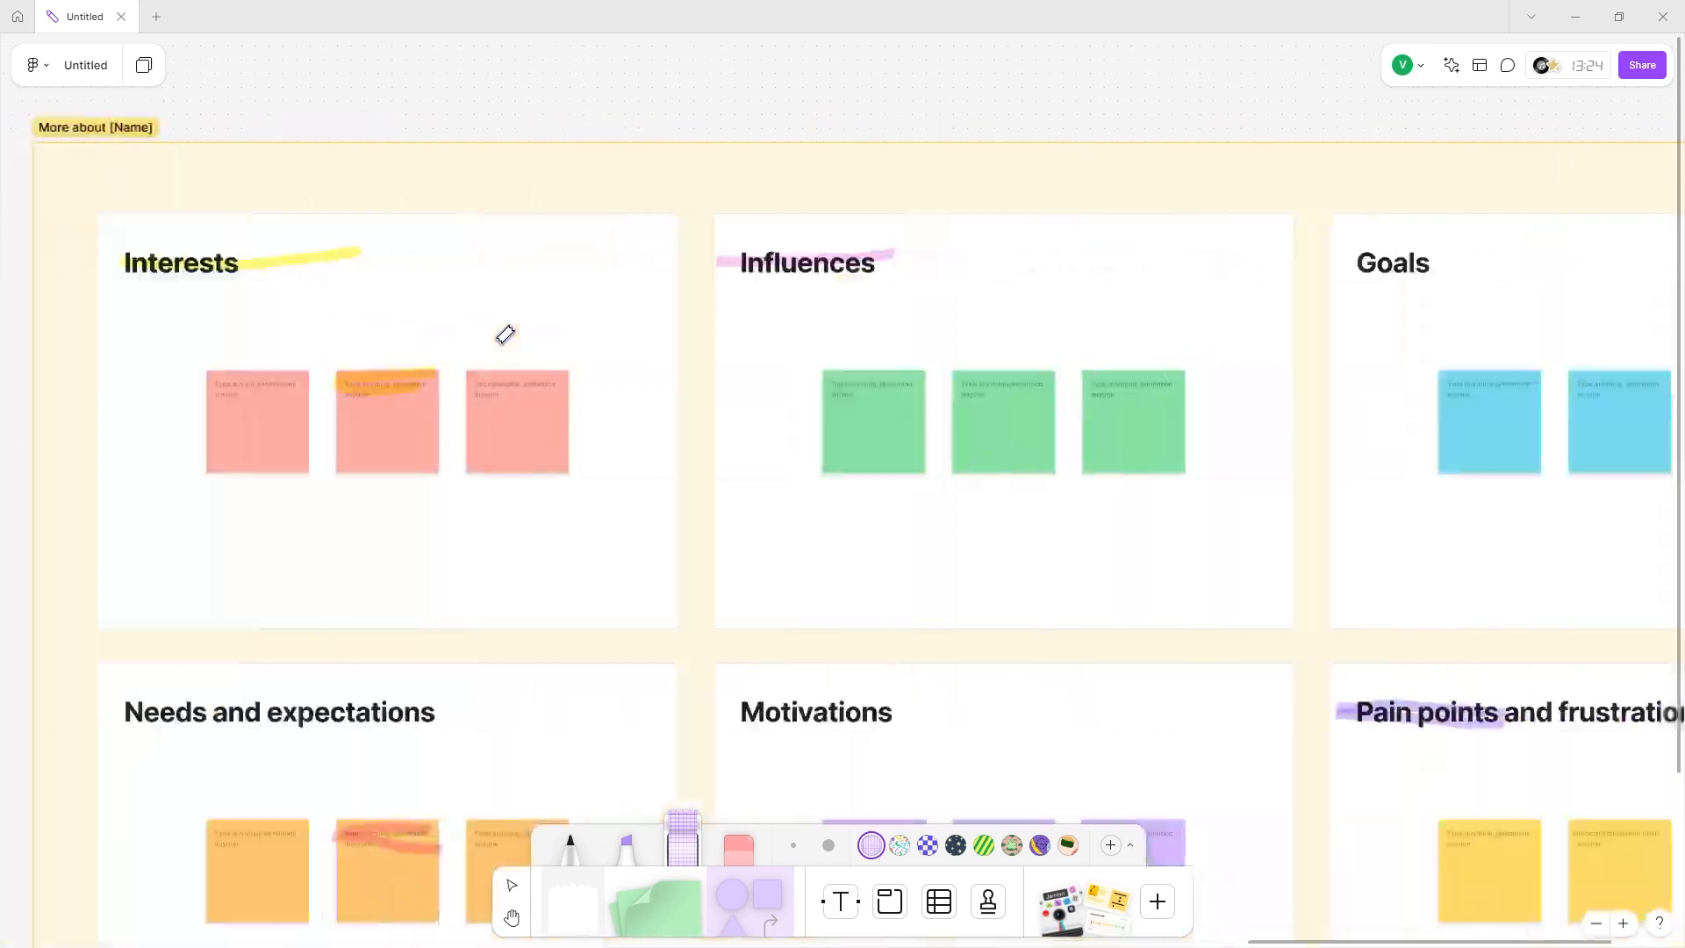
{"action": "scroll", "coordinate": [541, 330], "scroll_direction": "right", "scroll_amount": 8}
{"action": "left_click_drag", "start_coordinate": [713, 378], "coordinate": [813, 348]}
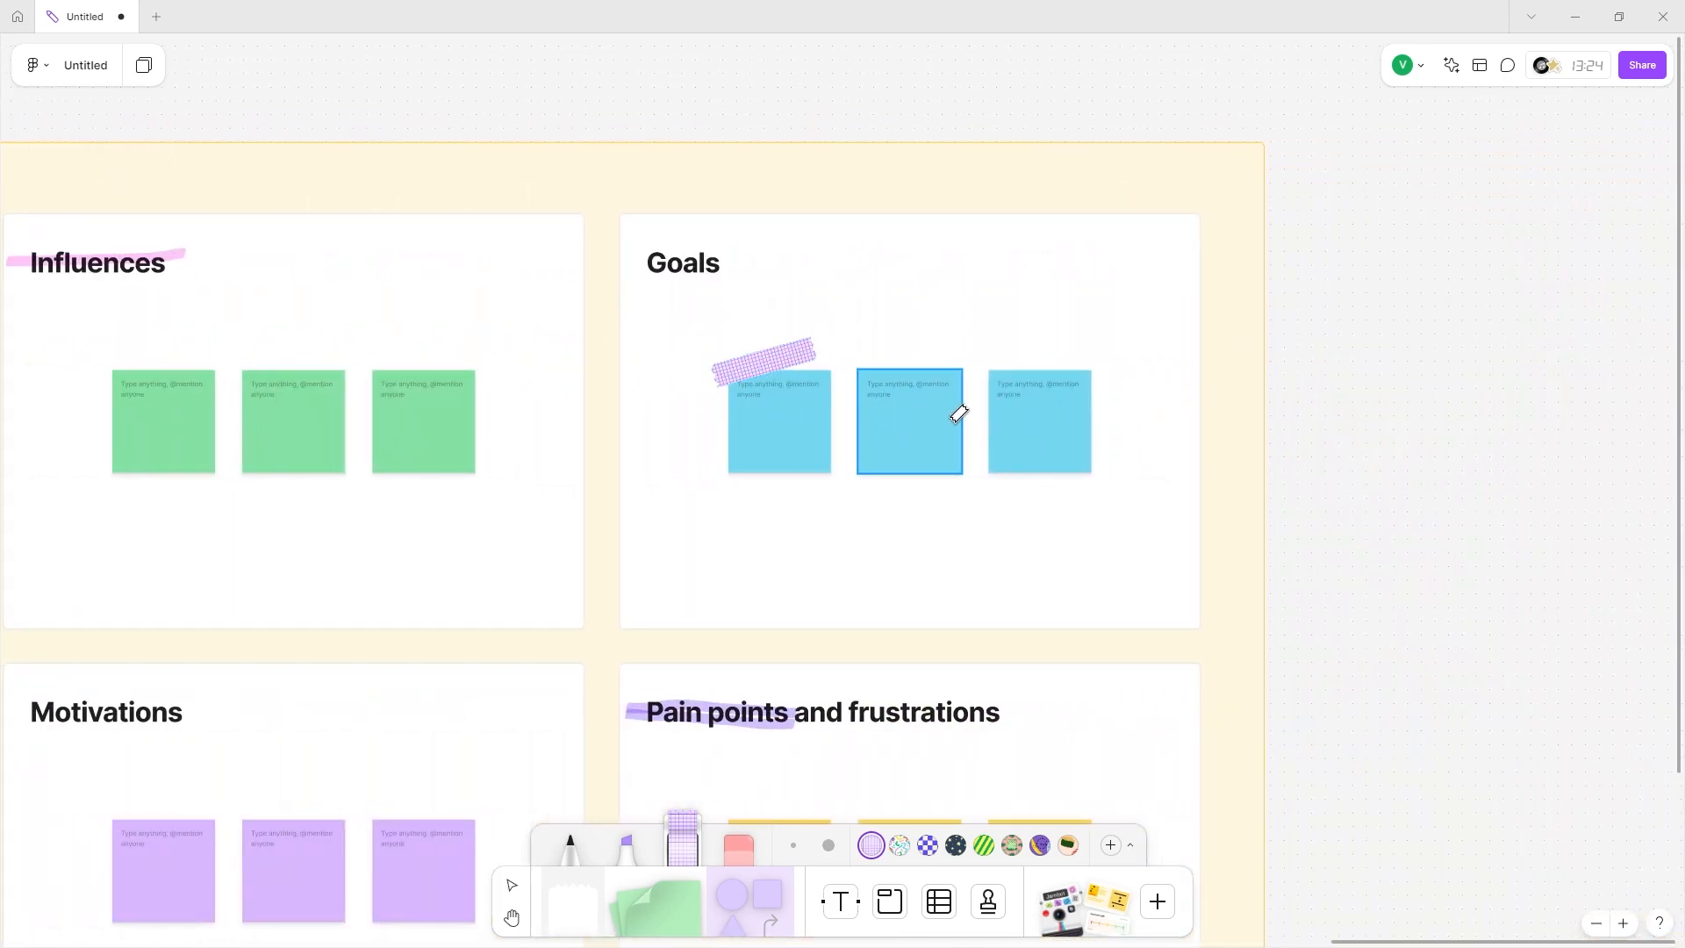
Frame the Safe–Risky slider row with four washi tape strips on all sides.
{"action": "scroll", "coordinate": [838, 439], "scroll_direction": "down", "scroll_amount": 3}
{"action": "scroll", "coordinate": [838, 422], "scroll_direction": "right", "scroll_amount": 2}
{"action": "scroll", "coordinate": [597, 299], "scroll_direction": "up", "scroll_amount": 1}
{"action": "scroll", "coordinate": [544, 527], "scroll_direction": "left", "scroll_amount": 15}
{"action": "scroll", "coordinate": [526, 615], "scroll_direction": "up", "scroll_amount": 3}
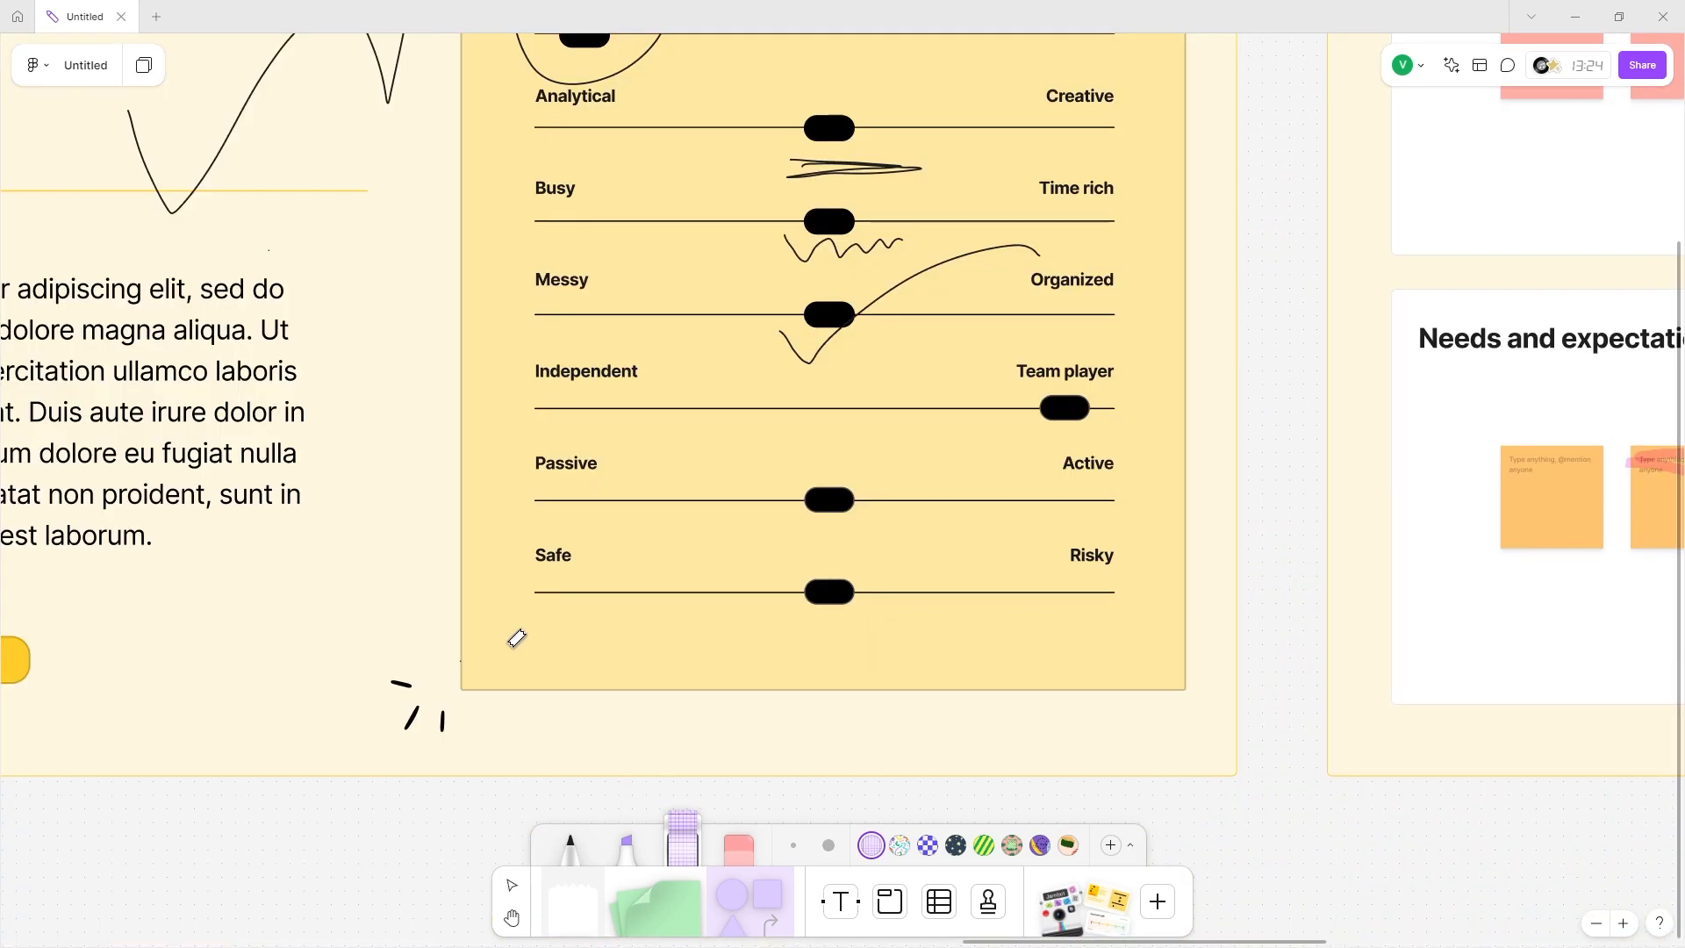
{"action": "left_click_drag", "start_coordinate": [517, 638], "coordinate": [1176, 622]}
{"action": "left_click_drag", "start_coordinate": [1153, 524], "coordinate": [1157, 653]}
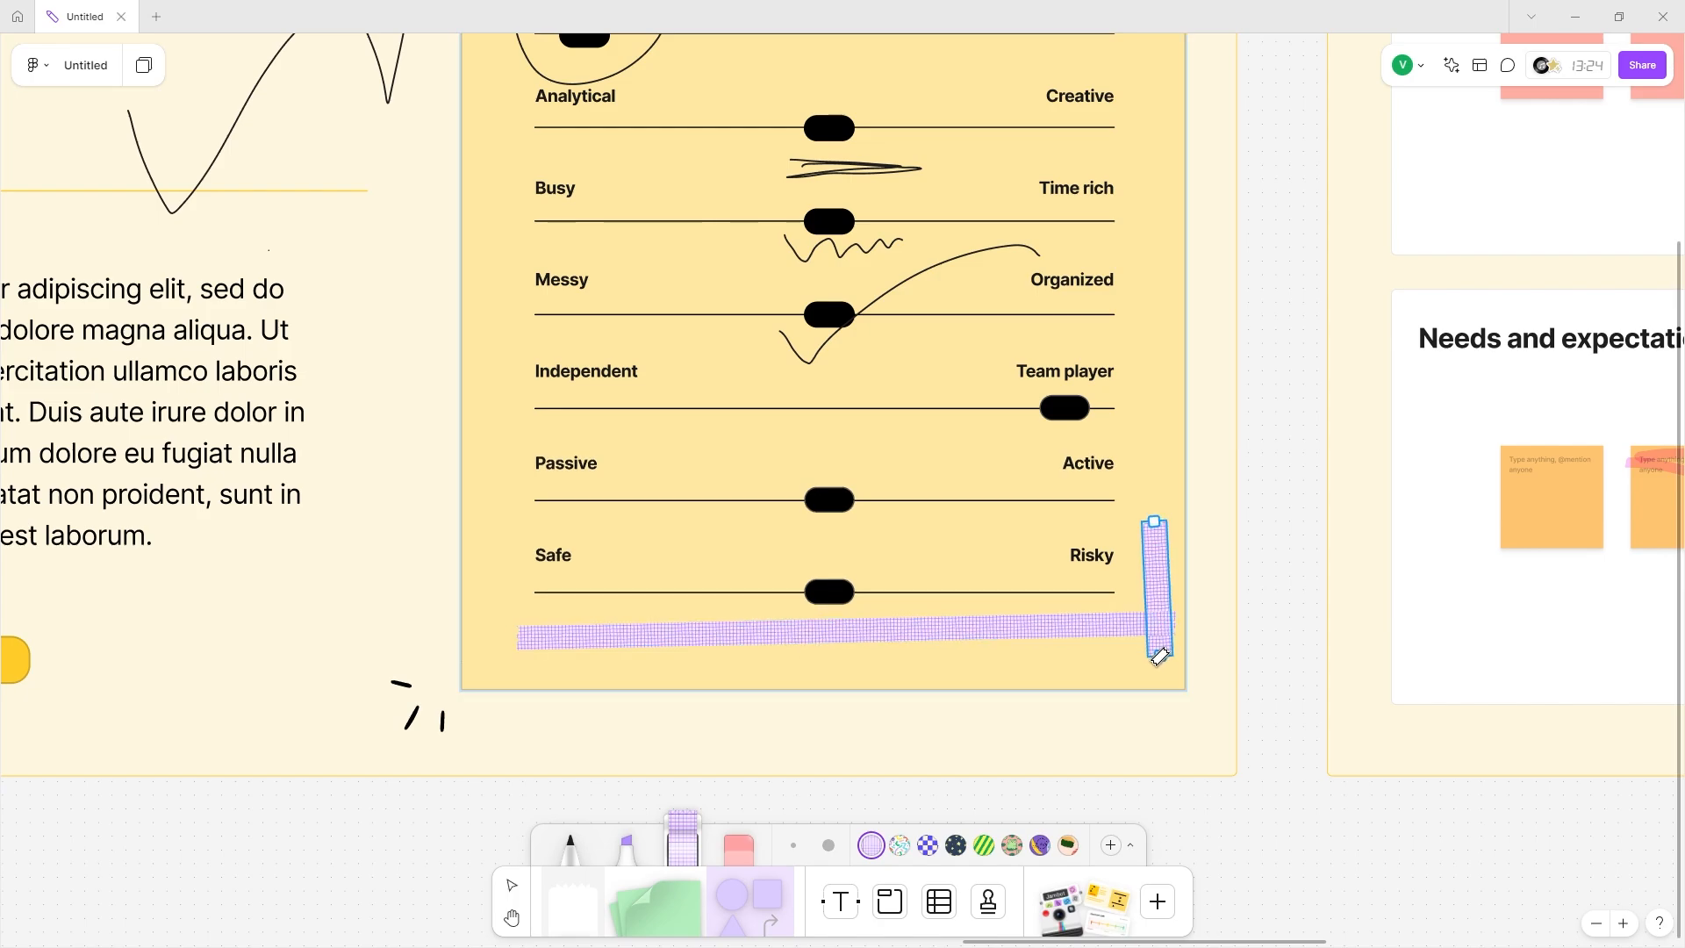
{"action": "mouse_move", "coordinate": [487, 531]}
{"action": "left_mouse_down"}
{"action": "mouse_move", "coordinate": [1168, 500]}
{"action": "mouse_move", "coordinate": [1200, 524]}
{"action": "left_mouse_up"}
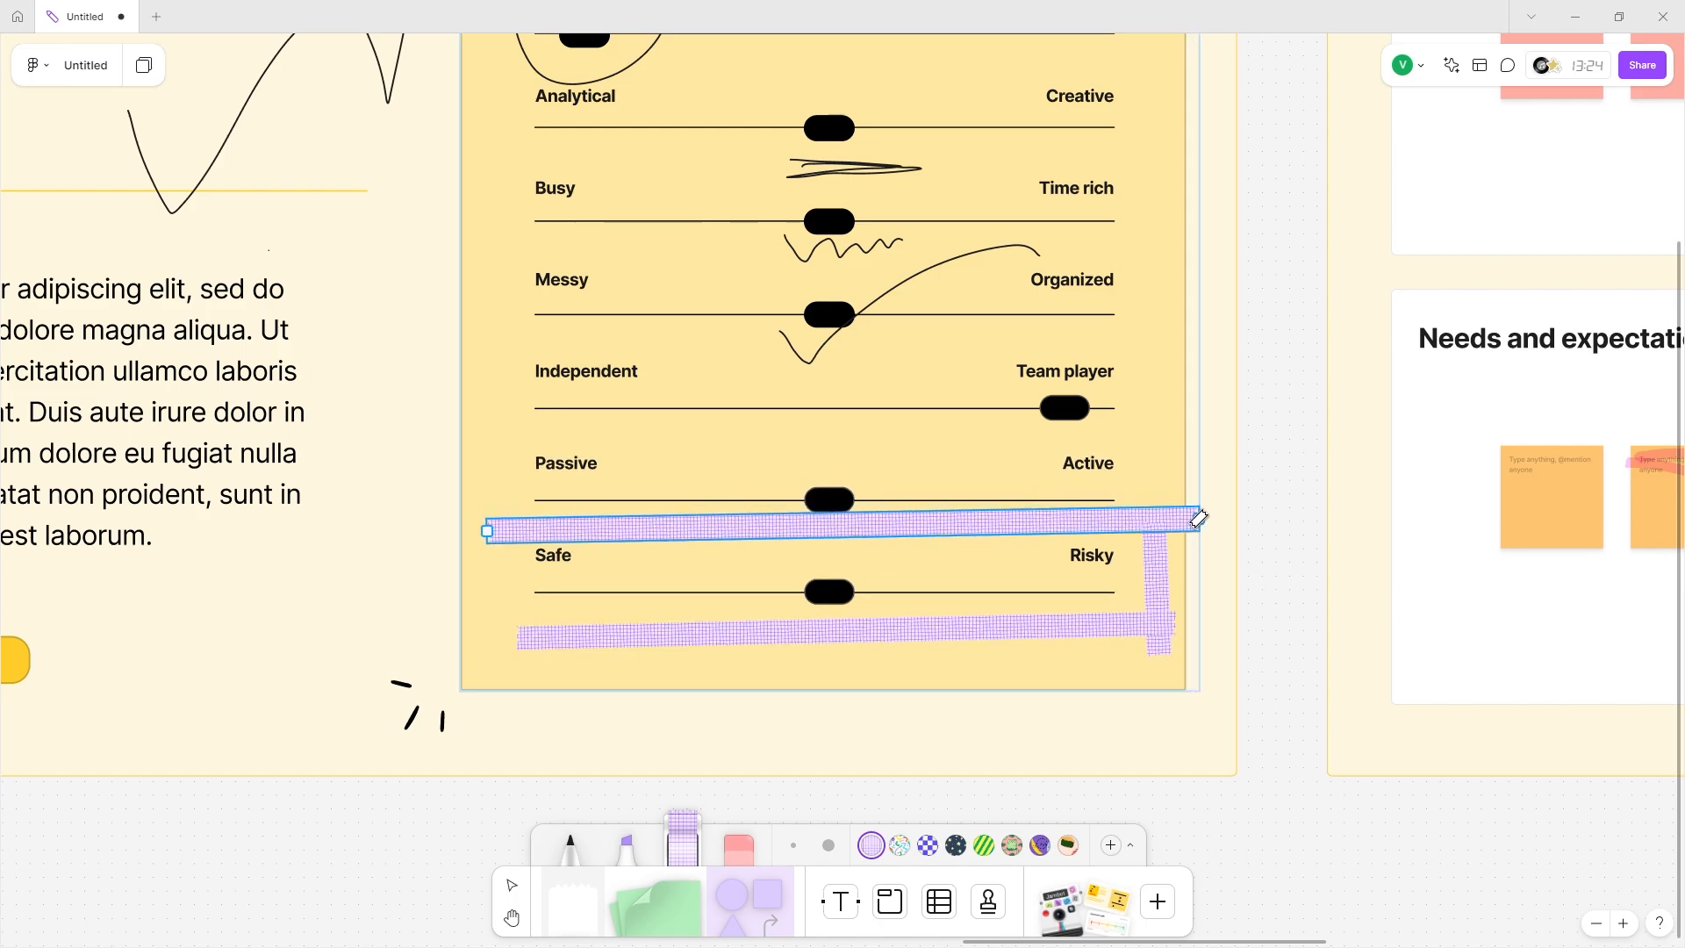
{"action": "mouse_move", "coordinate": [505, 511]}
{"action": "left_mouse_down"}
{"action": "mouse_move", "coordinate": [537, 657]}
{"action": "mouse_move", "coordinate": [623, 634]}
{"action": "left_mouse_up"}
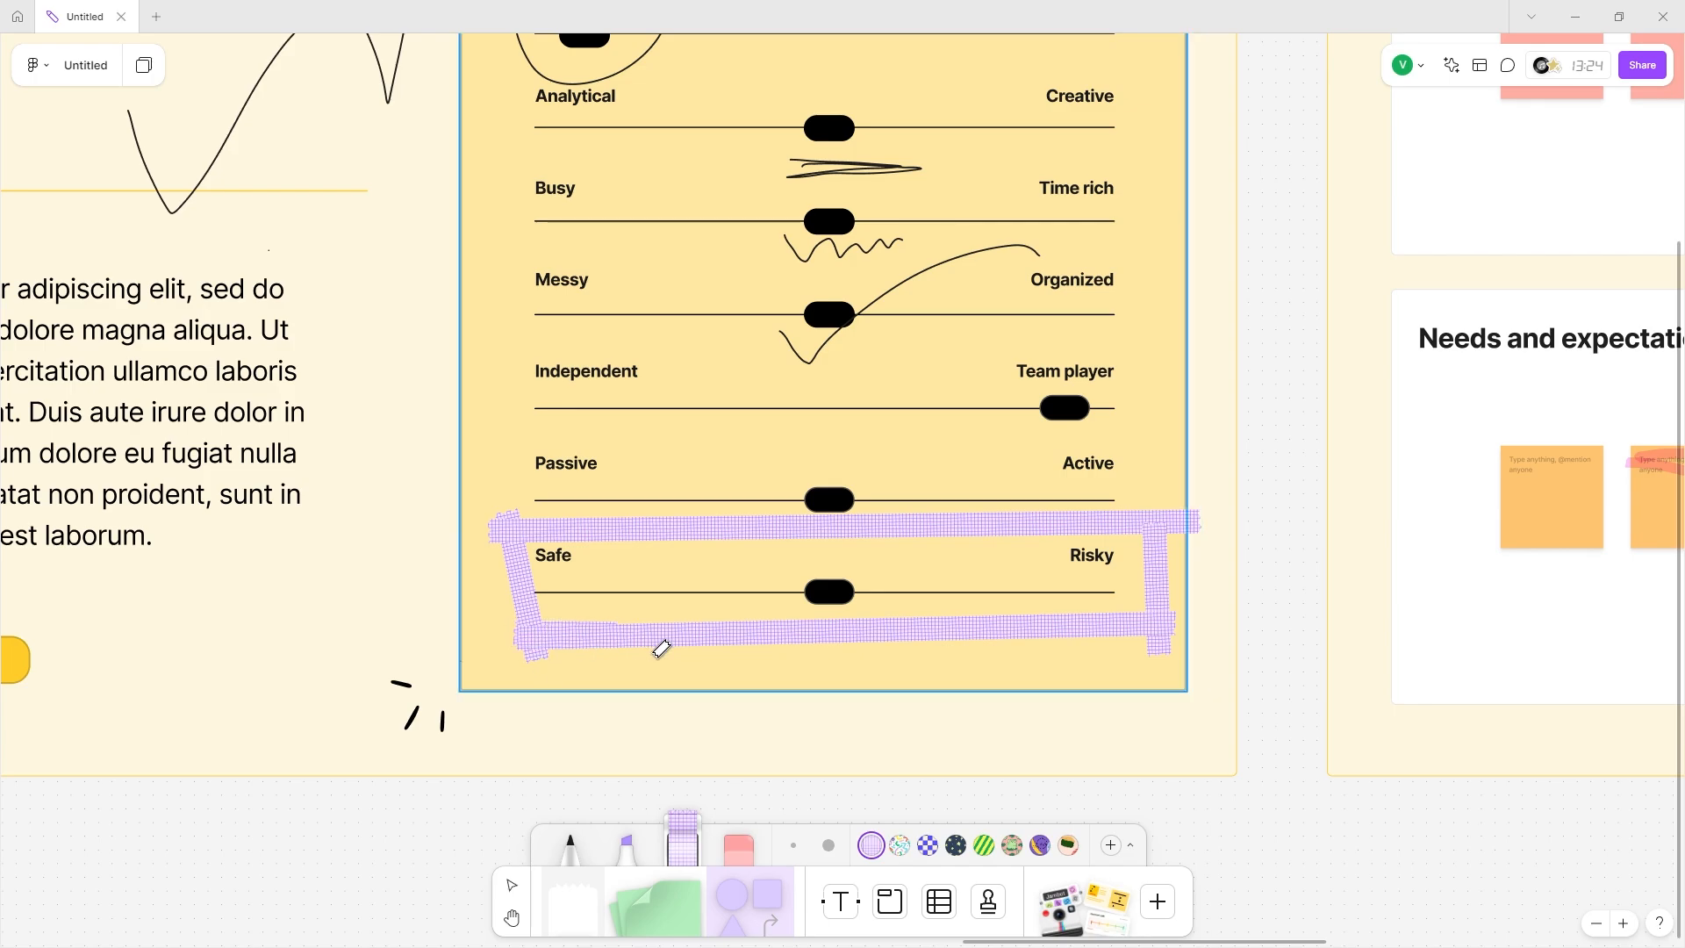
{"action": "scroll", "coordinate": [702, 672], "scroll_direction": "left", "scroll_amount": 5}
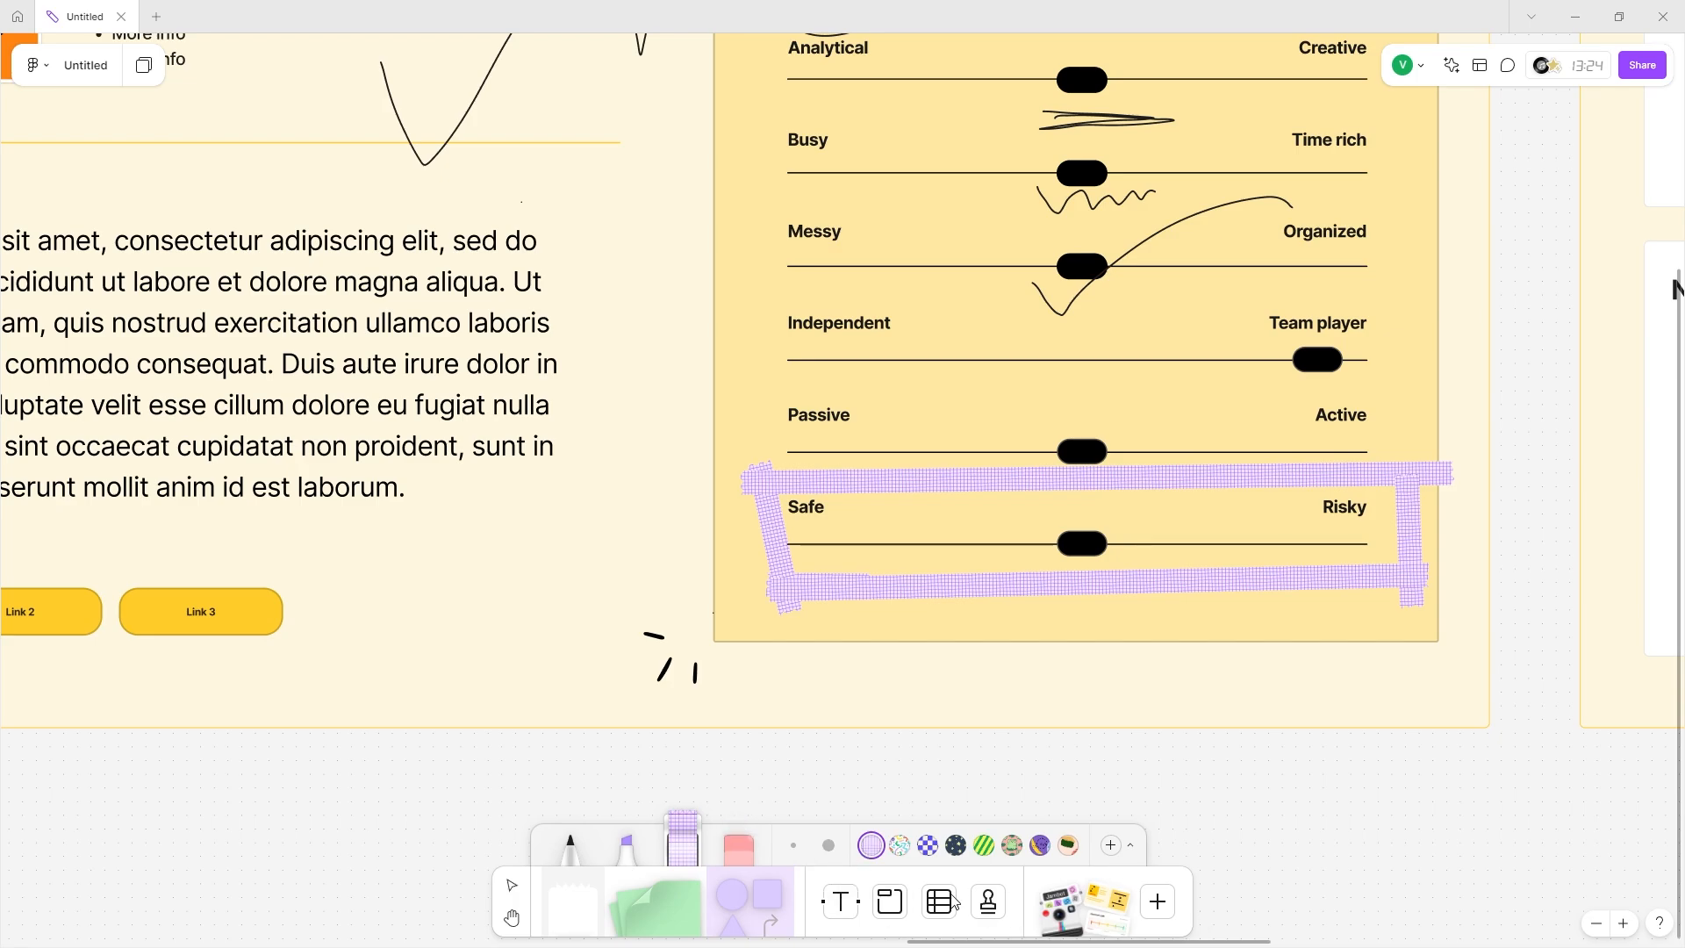
{"action": "scroll", "coordinate": [445, 741], "scroll_direction": "left", "scroll_amount": 8}
{"action": "scroll", "coordinate": [443, 772], "scroll_direction": "down", "scroll_amount": 1}
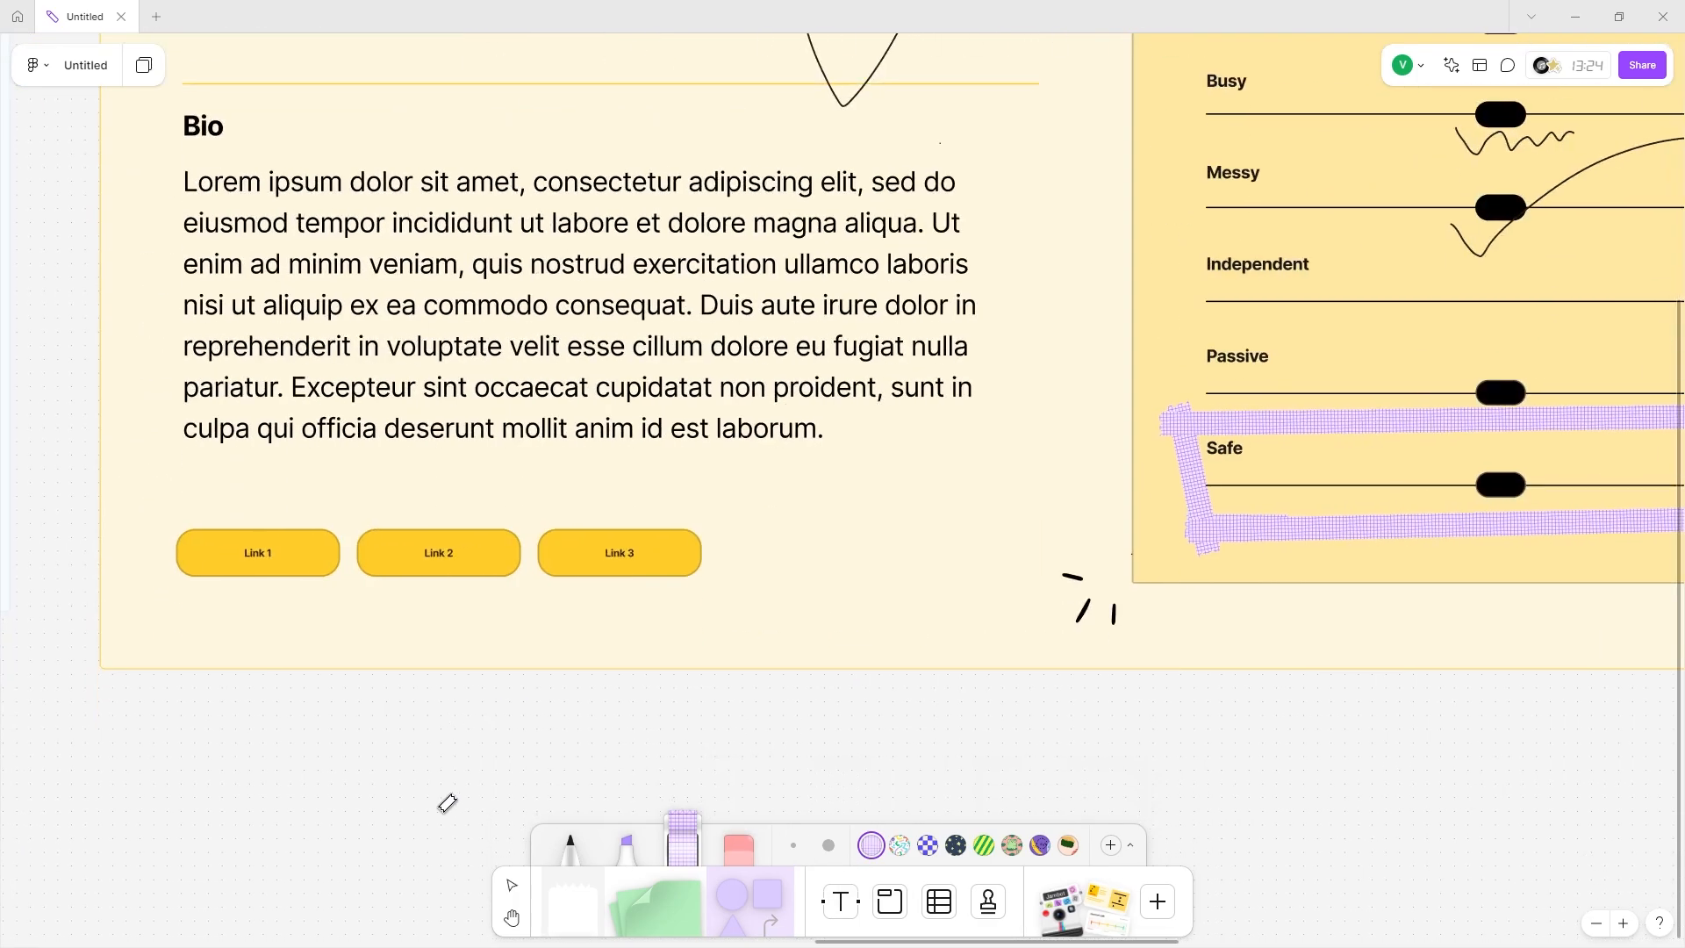
{"action": "scroll", "coordinate": [448, 803], "scroll_direction": "right", "scroll_amount": 10}
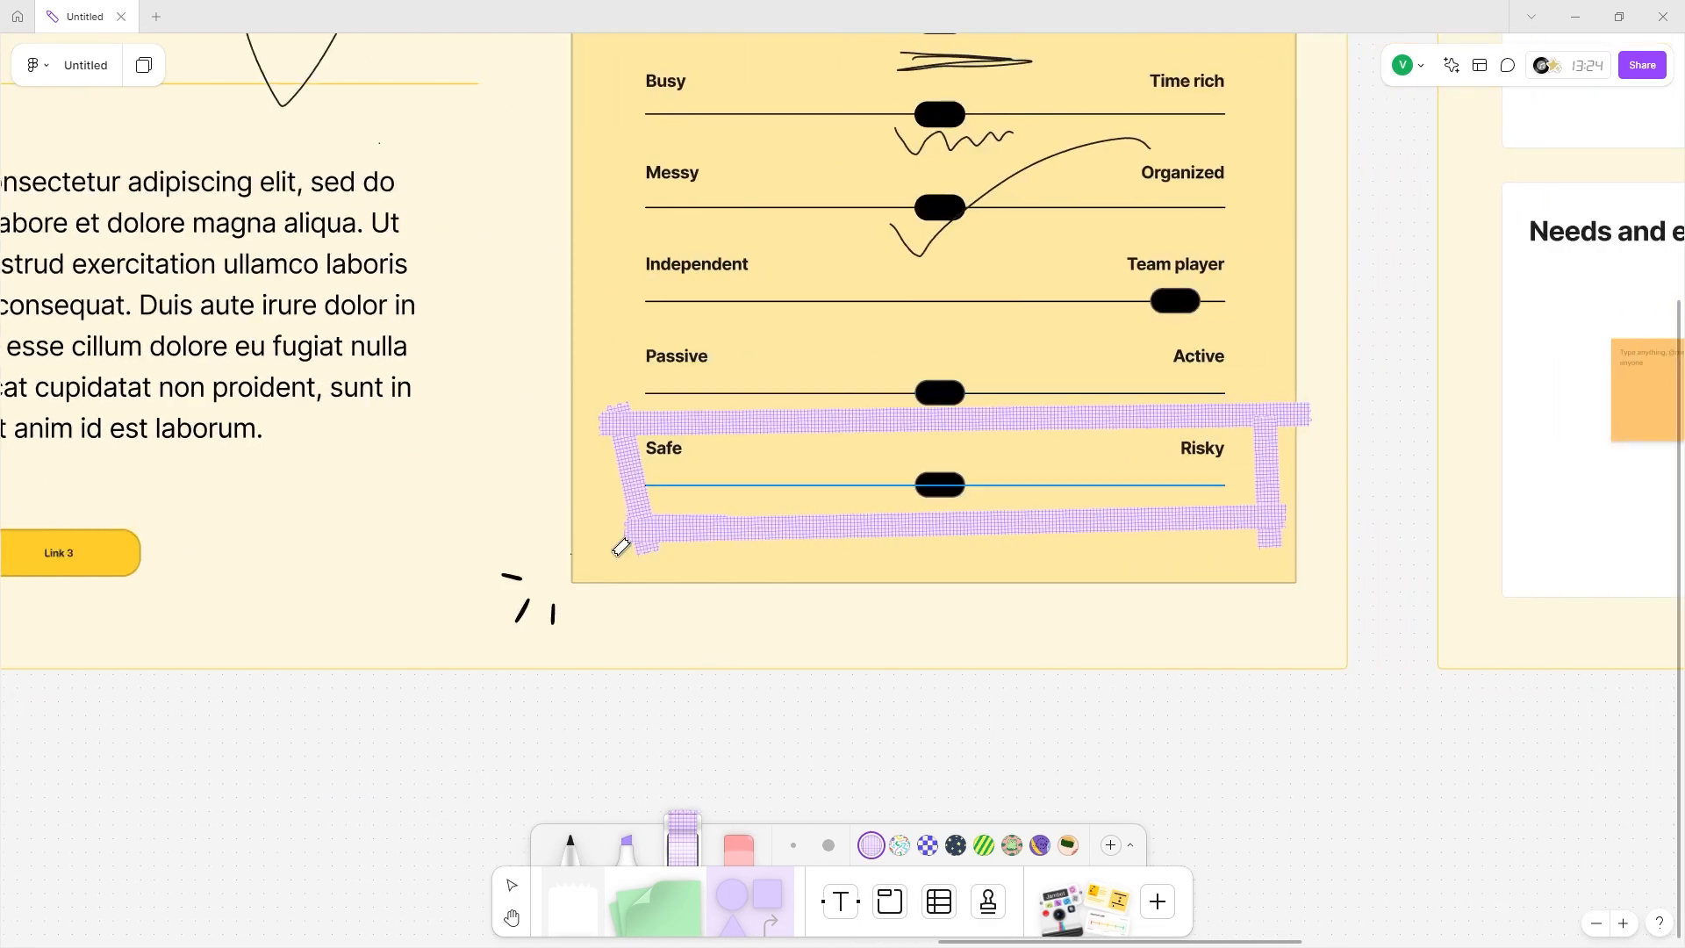
{"action": "left_click", "coordinate": [900, 844]}
Lay a confetti washi strip and a navy starry strip below it on empty canvas.
{"action": "scroll", "coordinate": [710, 549], "scroll_direction": "up", "scroll_amount": 2}
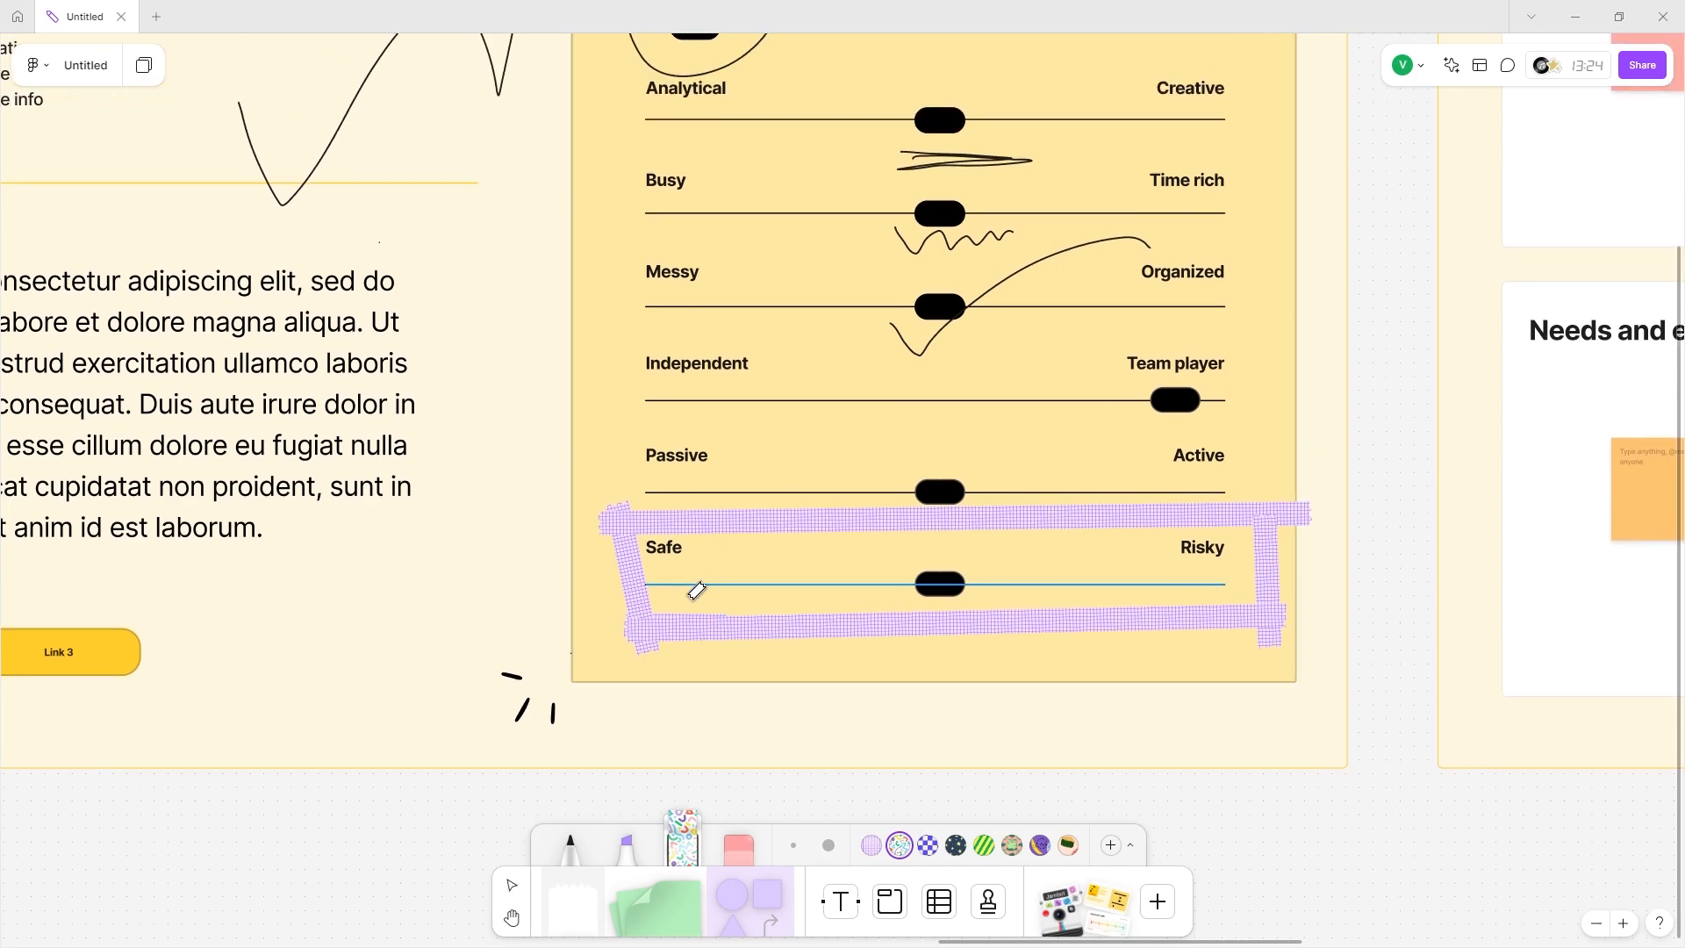
{"action": "scroll", "coordinate": [688, 590], "scroll_direction": "left", "scroll_amount": 9}
{"action": "scroll", "coordinate": [688, 591], "scroll_direction": "down", "scroll_amount": 3}
{"action": "scroll", "coordinate": [601, 559], "scroll_direction": "down", "scroll_amount": 7}
{"action": "scroll", "coordinate": [602, 556], "scroll_direction": "left", "scroll_amount": 11}
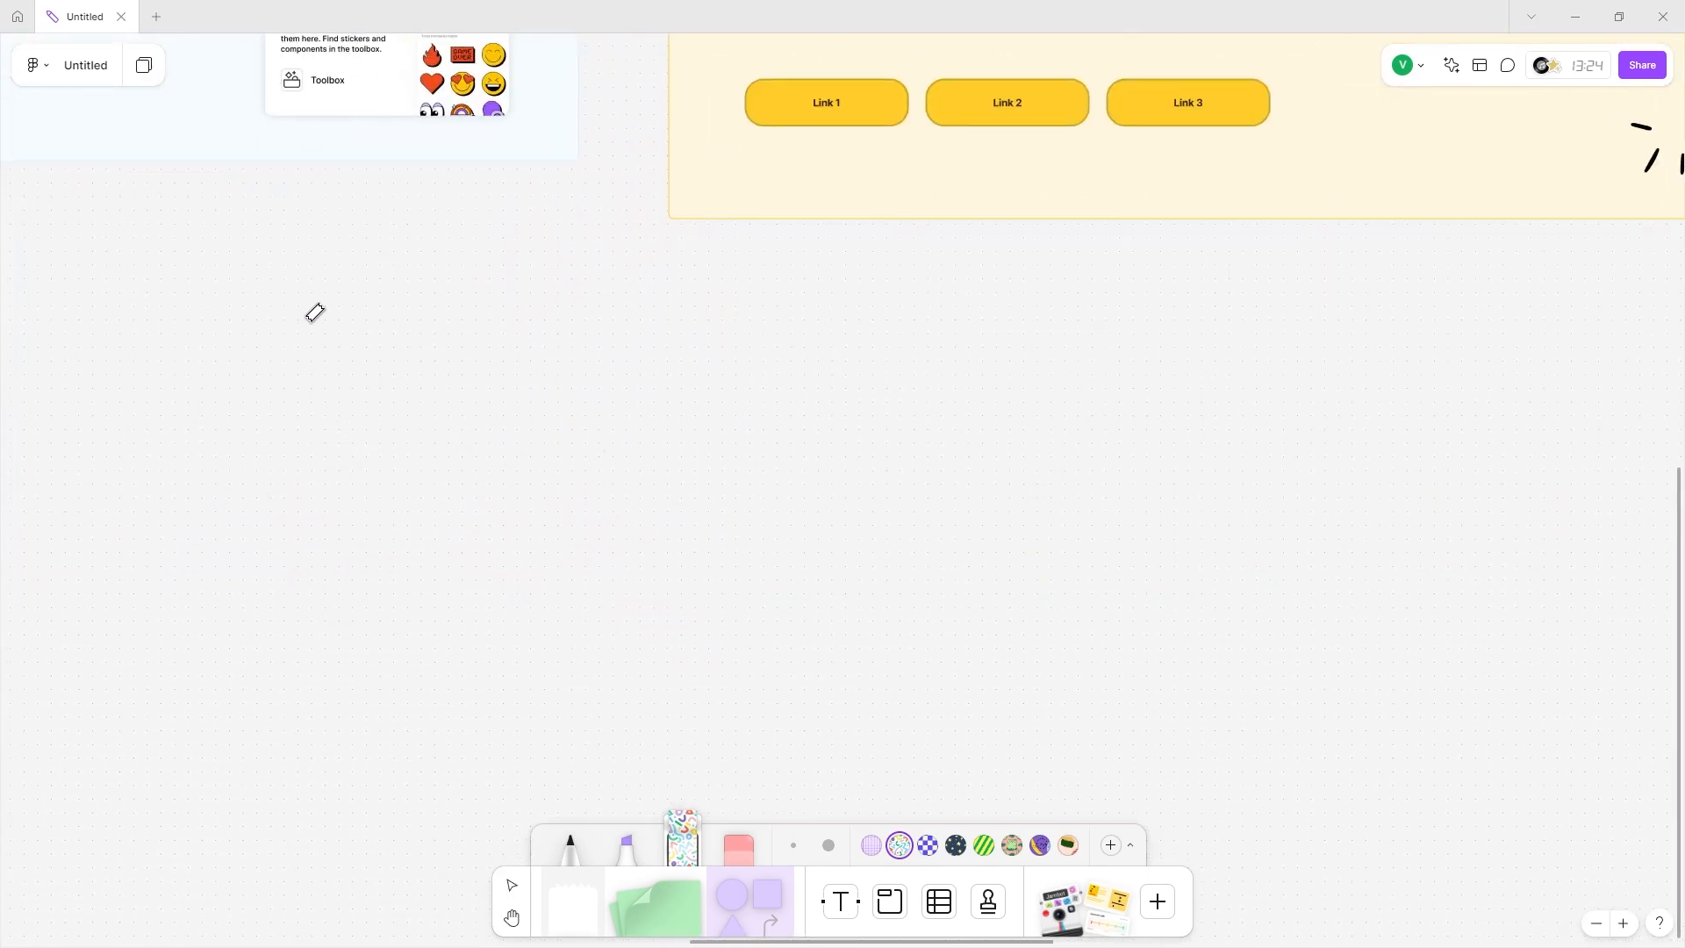
{"action": "scroll", "coordinate": [248, 278], "scroll_direction": "left", "scroll_amount": 10}
{"action": "left_click_drag", "start_coordinate": [268, 461], "coordinate": [1110, 344]}
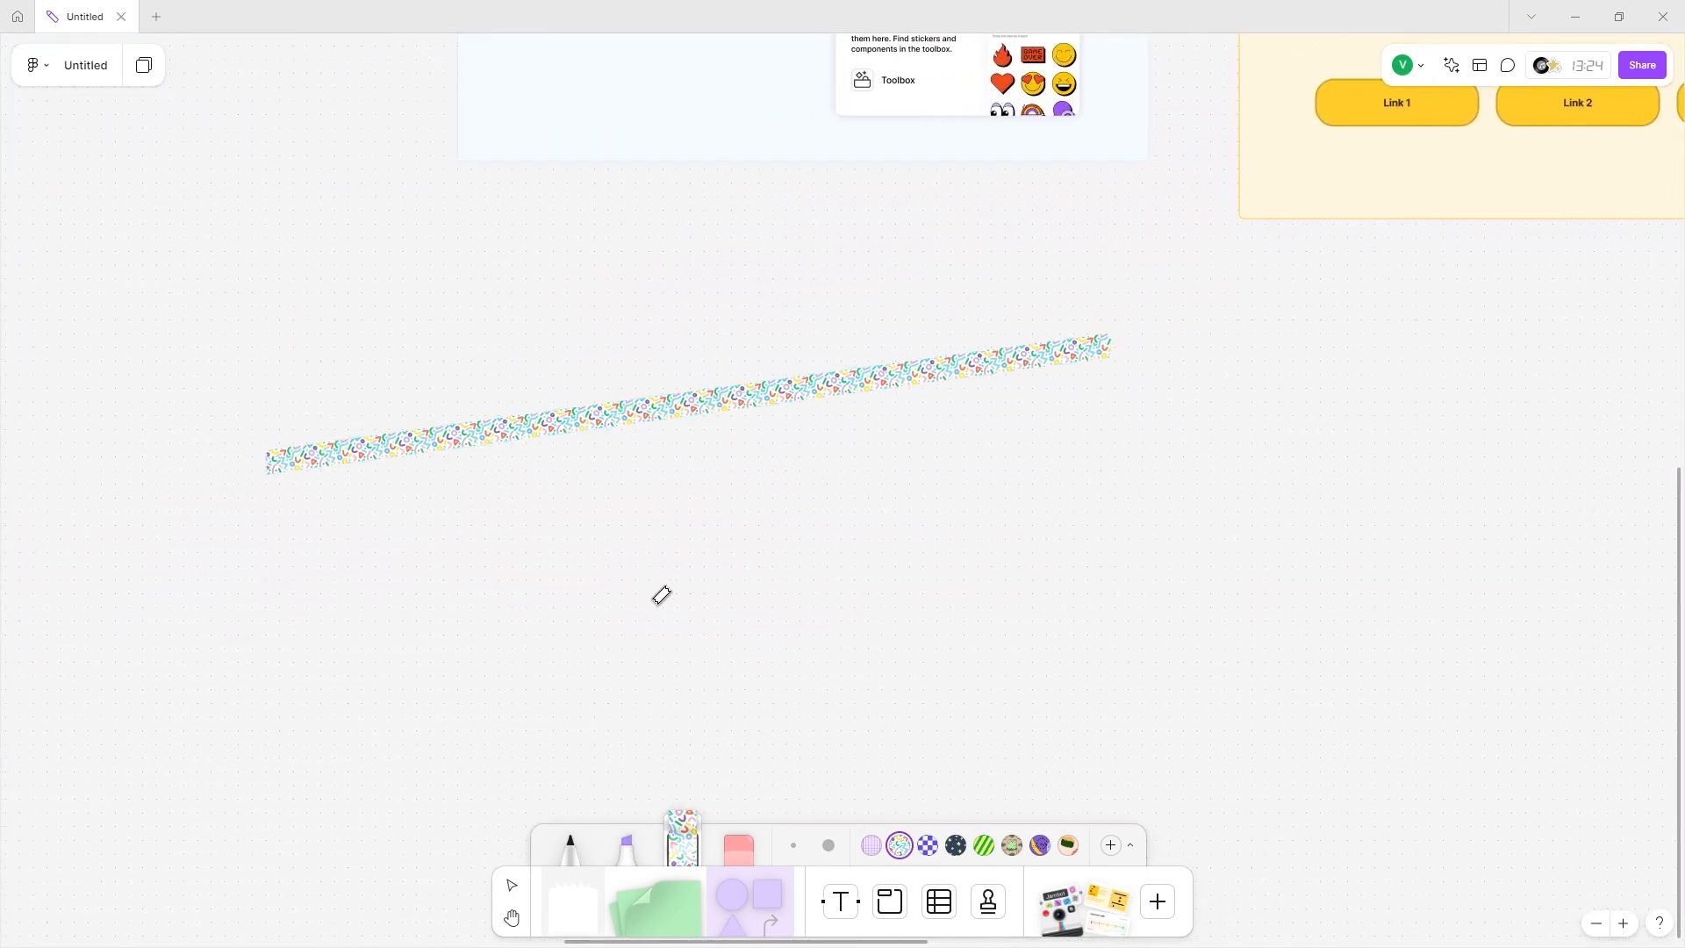
{"action": "left_click", "coordinate": [956, 845]}
{"action": "left_click_drag", "start_coordinate": [303, 545], "coordinate": [1113, 420]}
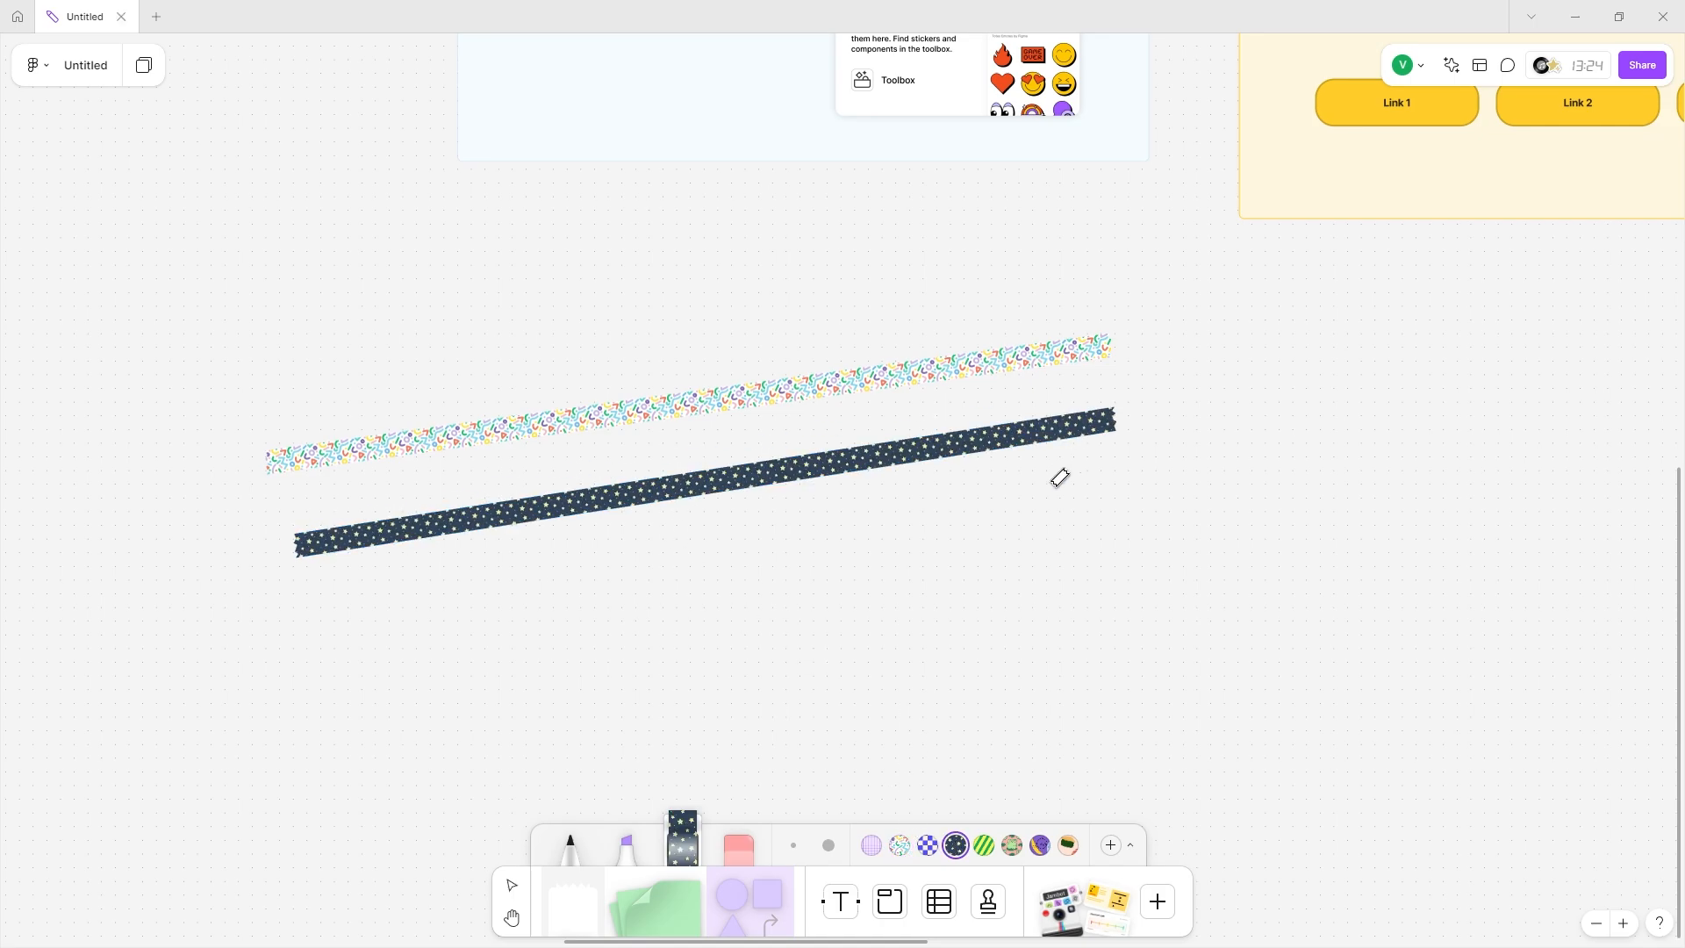
Add purple checker, frog-pattern and purple fruit washi tape strips.
{"action": "left_click", "coordinate": [927, 845]}
{"action": "left_click_drag", "start_coordinate": [505, 673], "coordinate": [1120, 575]}
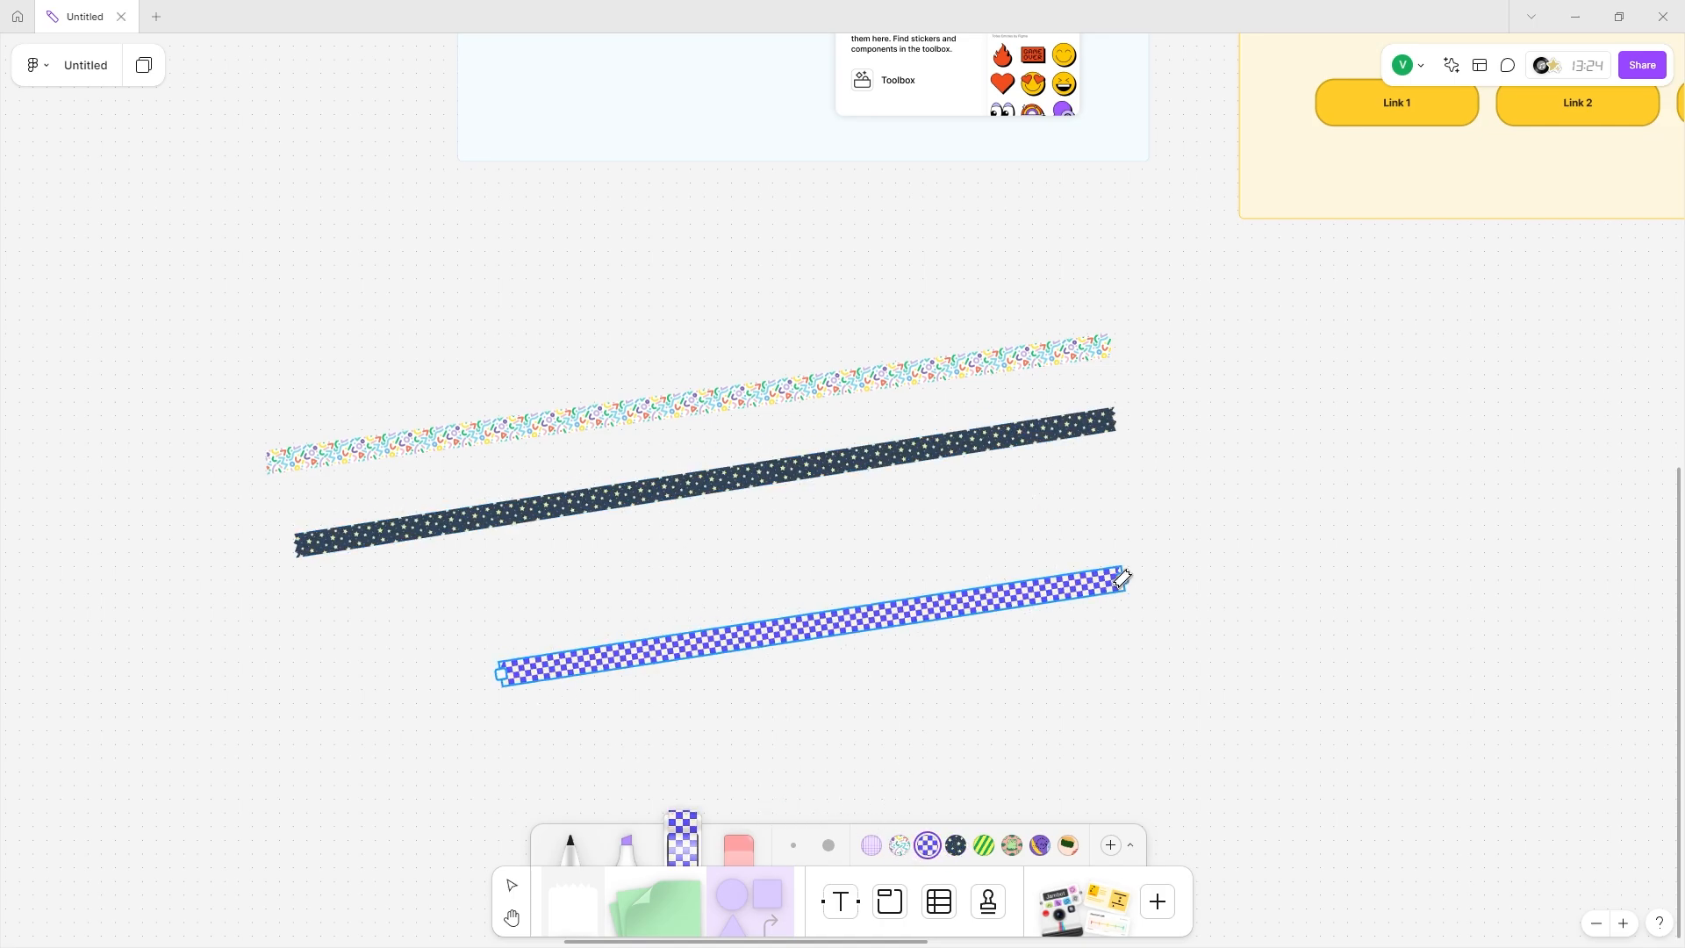
{"action": "left_click", "coordinate": [1012, 845]}
{"action": "left_click_drag", "start_coordinate": [445, 600], "coordinate": [1248, 533]}
{"action": "left_click", "coordinate": [1040, 845]}
{"action": "left_click_drag", "start_coordinate": [448, 313], "coordinate": [1223, 399]}
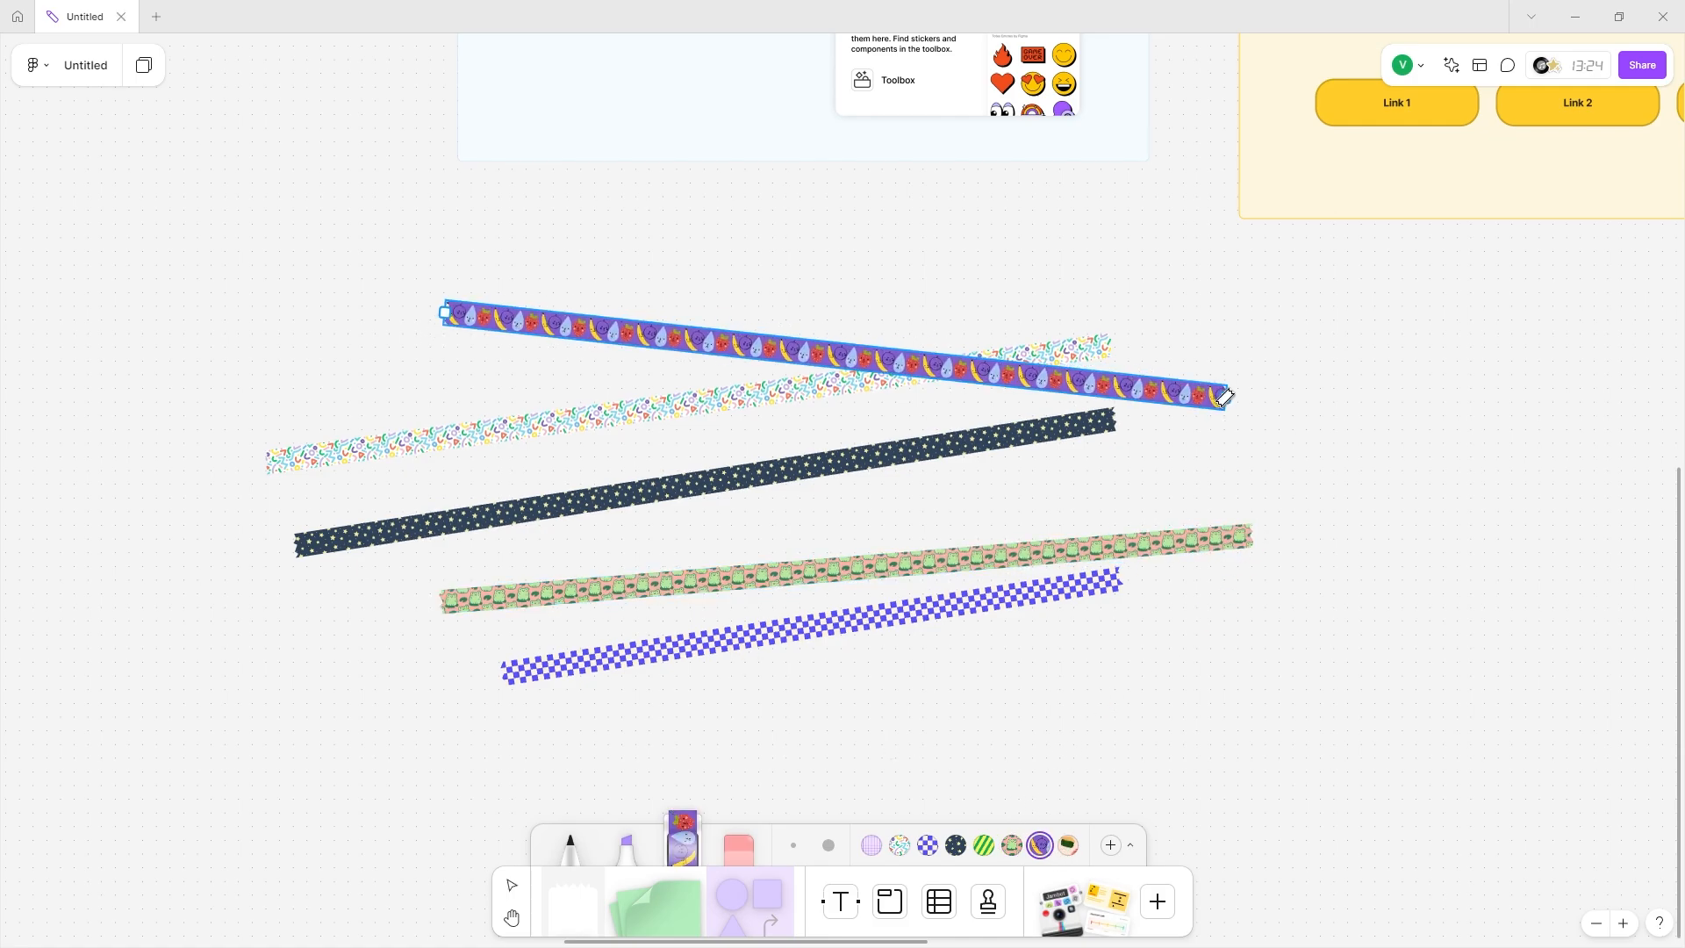
Lay vertical sushi-pattern and purple grid tape strips across the others.
{"action": "left_click", "coordinate": [1067, 845]}
{"action": "left_click_drag", "start_coordinate": [587, 727], "coordinate": [625, 203]}
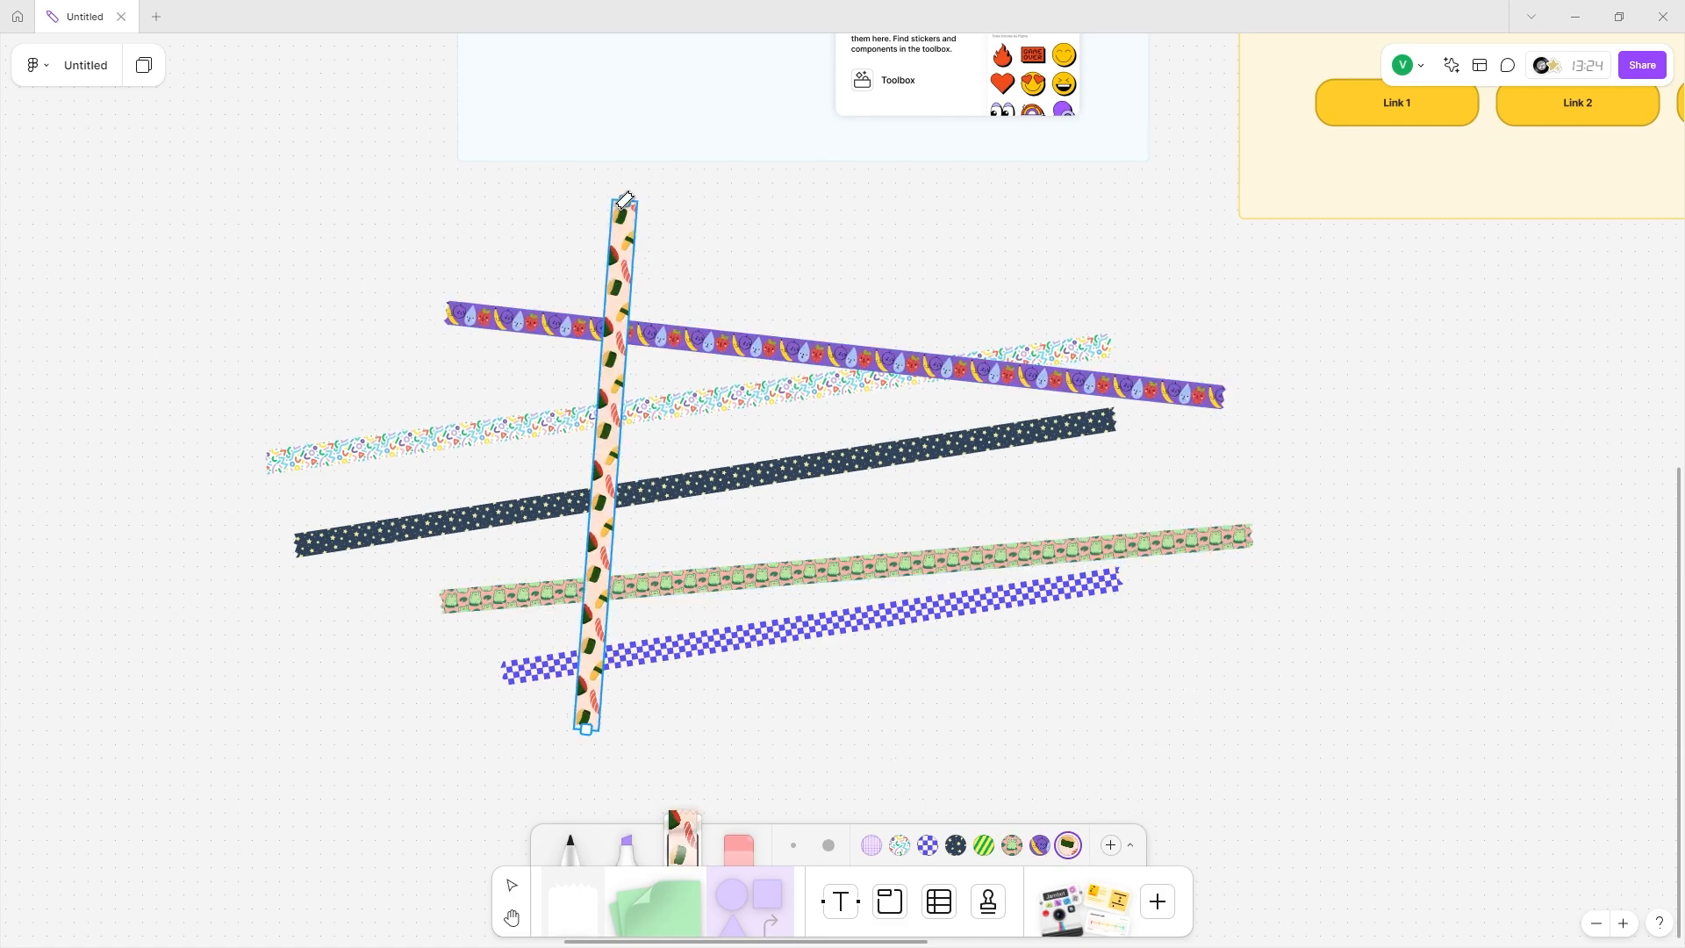
{"action": "left_click", "coordinate": [871, 845]}
{"action": "left_click_drag", "start_coordinate": [854, 772], "coordinate": [816, 250]}
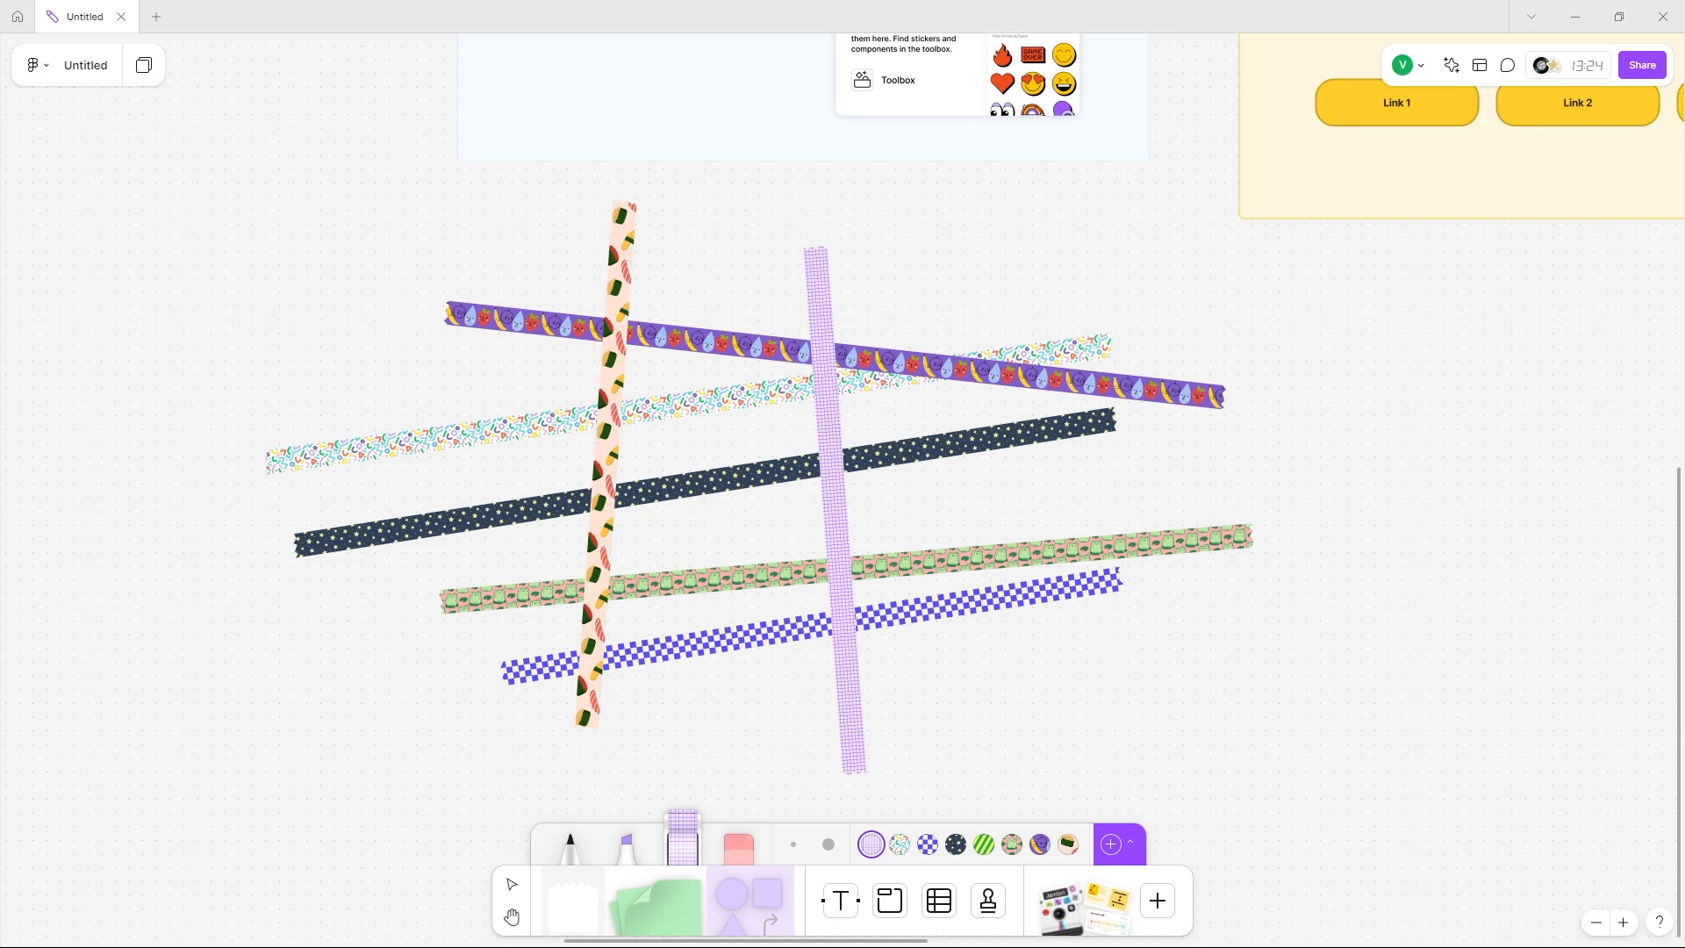
Add a rainbow-gradient tape and lay two crossing diagonal rainbow strips on the right.
{"action": "left_click", "coordinate": [1110, 844]}
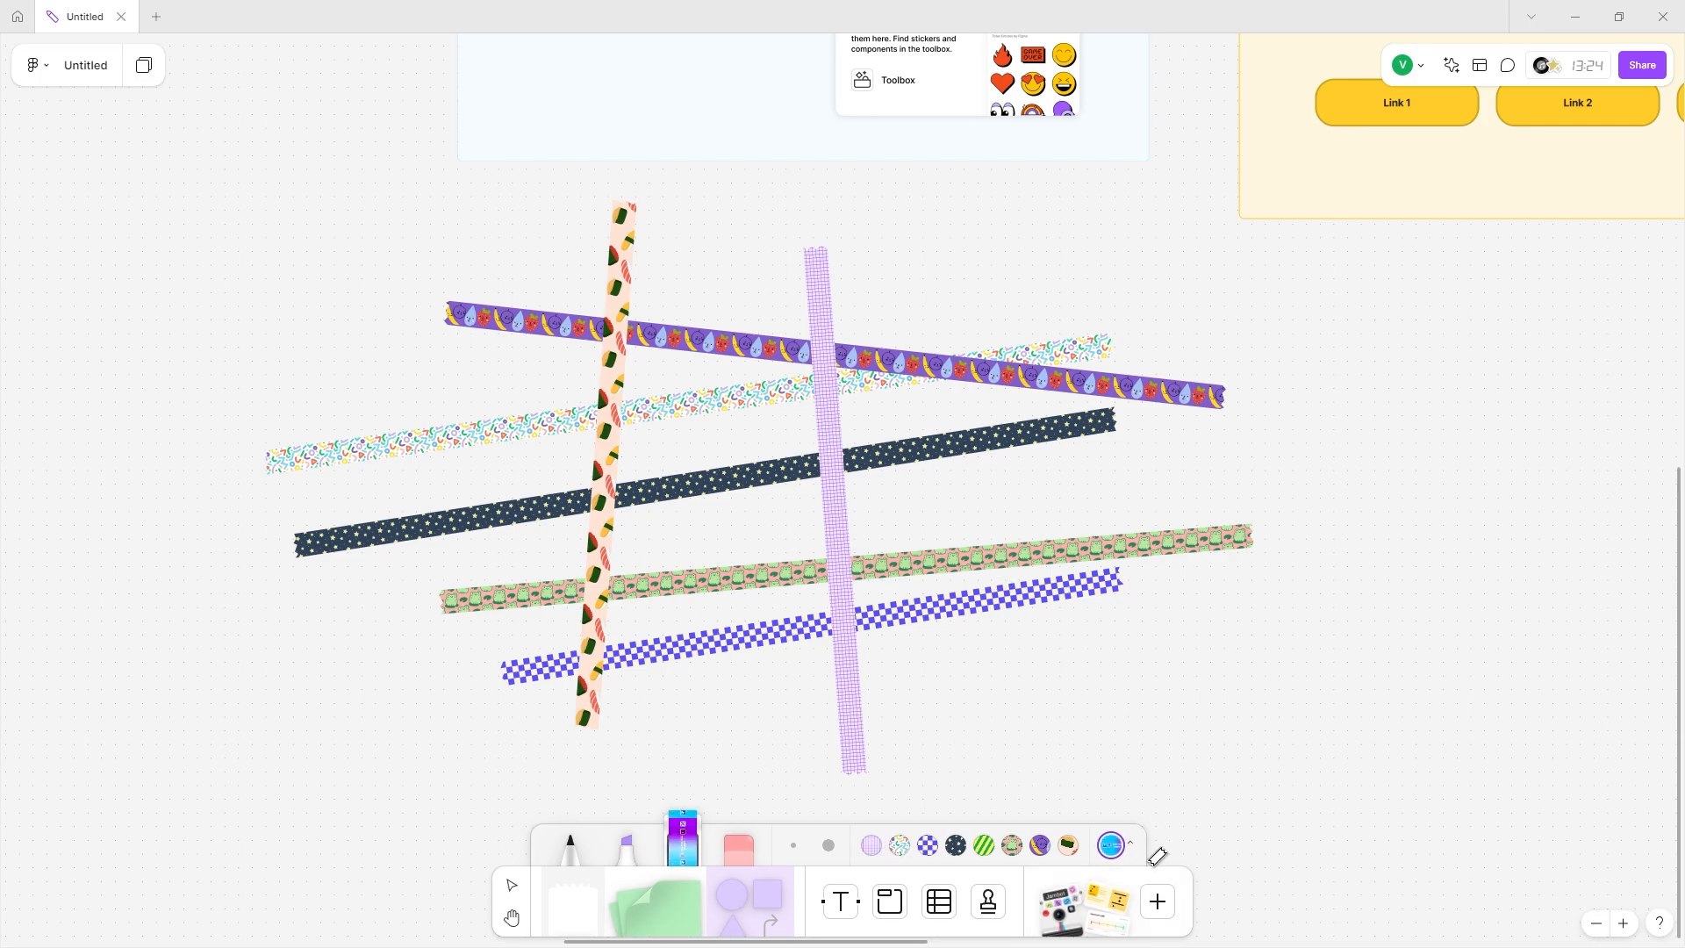
{"action": "mouse_move", "coordinate": [1009, 755]}
{"action": "left_mouse_down"}
{"action": "mouse_move", "coordinate": [1261, 568]}
{"action": "mouse_move", "coordinate": [1580, 234]}
{"action": "left_mouse_up"}
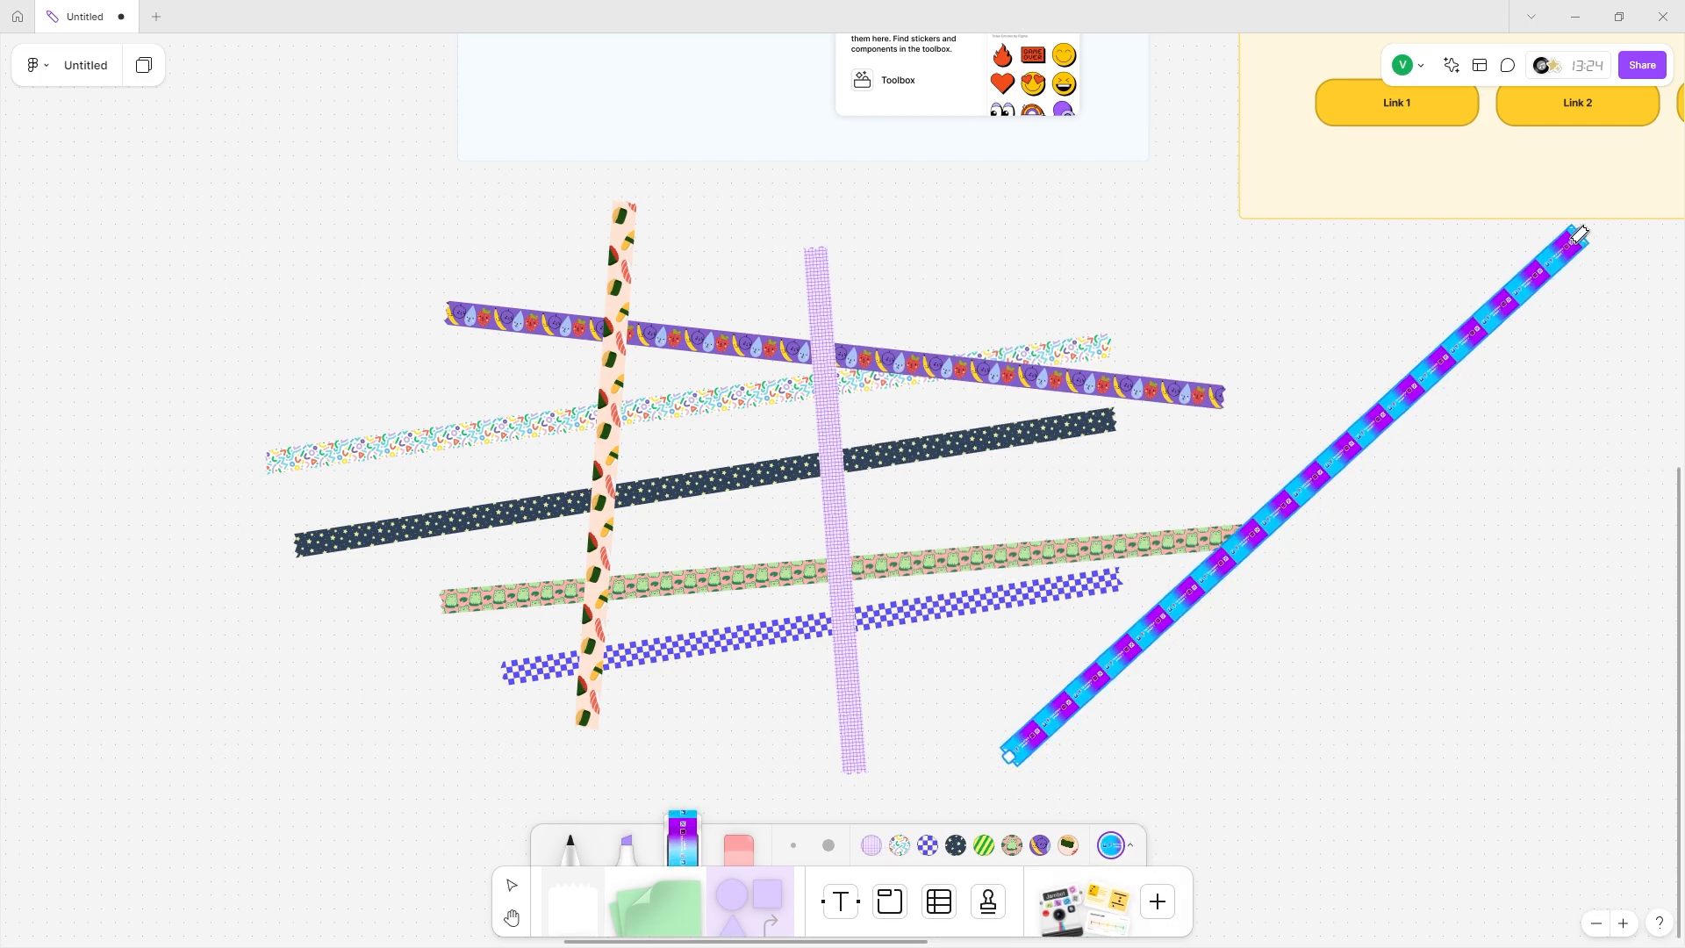
{"action": "left_click_drag", "start_coordinate": [846, 241], "coordinate": [1502, 619]}
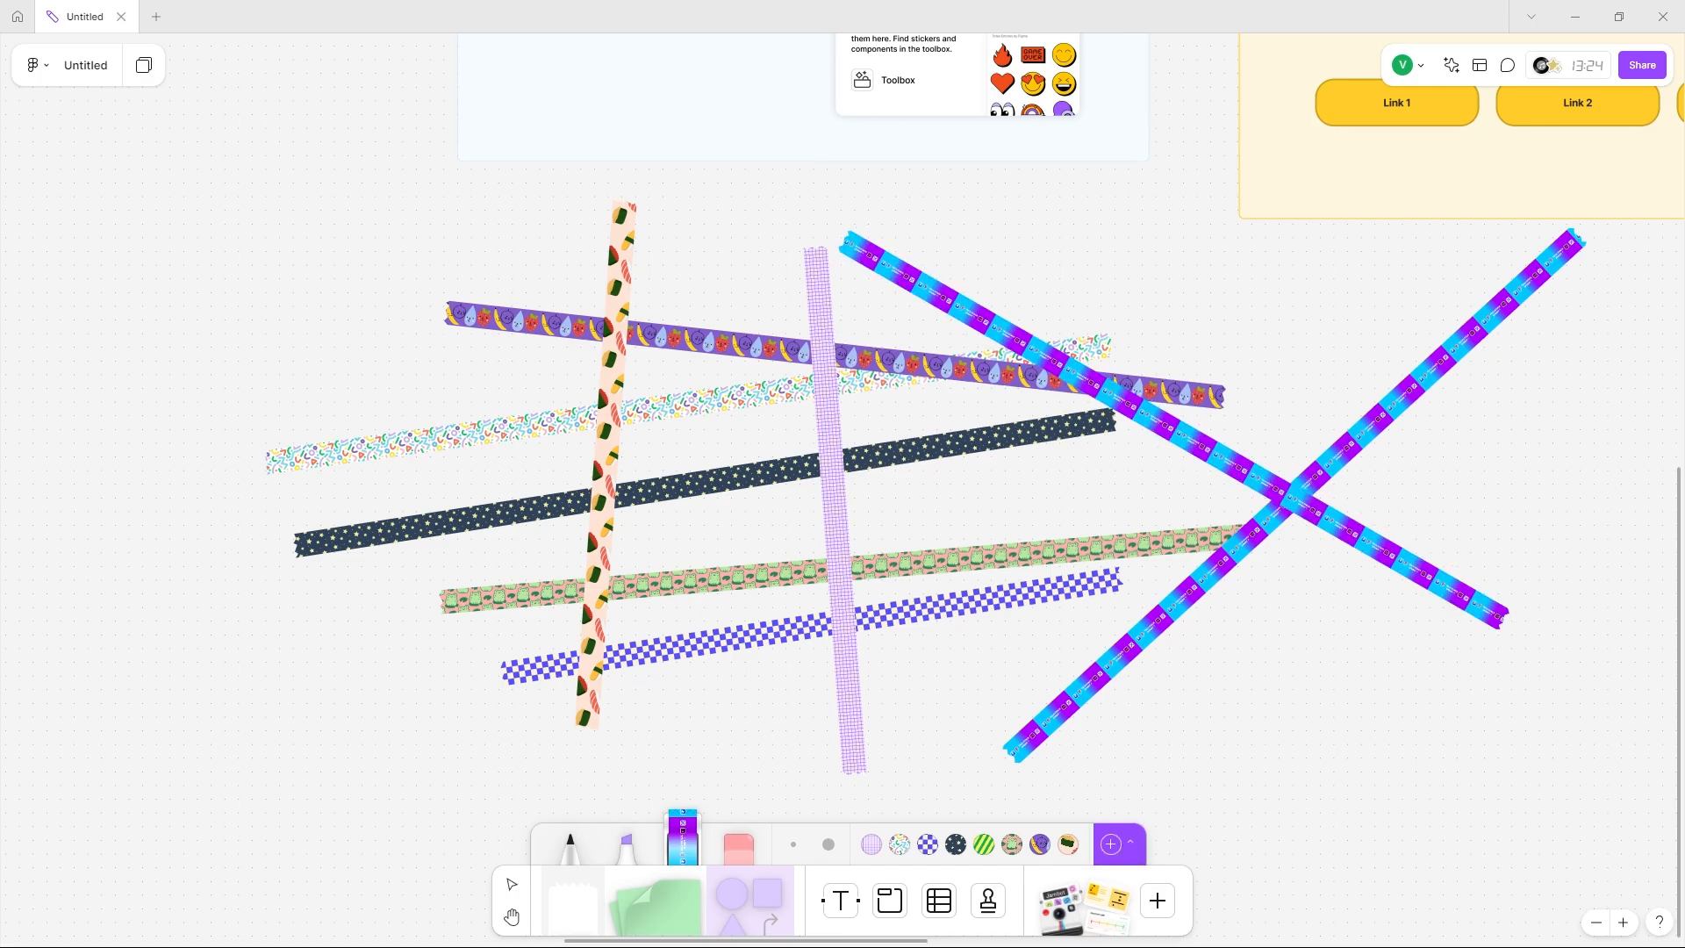
Add a dog-photo tape and lay two crossing dog-photo strips.
{"action": "left_click", "coordinate": [1111, 845]}
{"action": "scroll", "coordinate": [711, 620], "scroll_direction": "down", "scroll_amount": 5}
{"action": "left_click_drag", "start_coordinate": [394, 385], "coordinate": [1352, 451]}
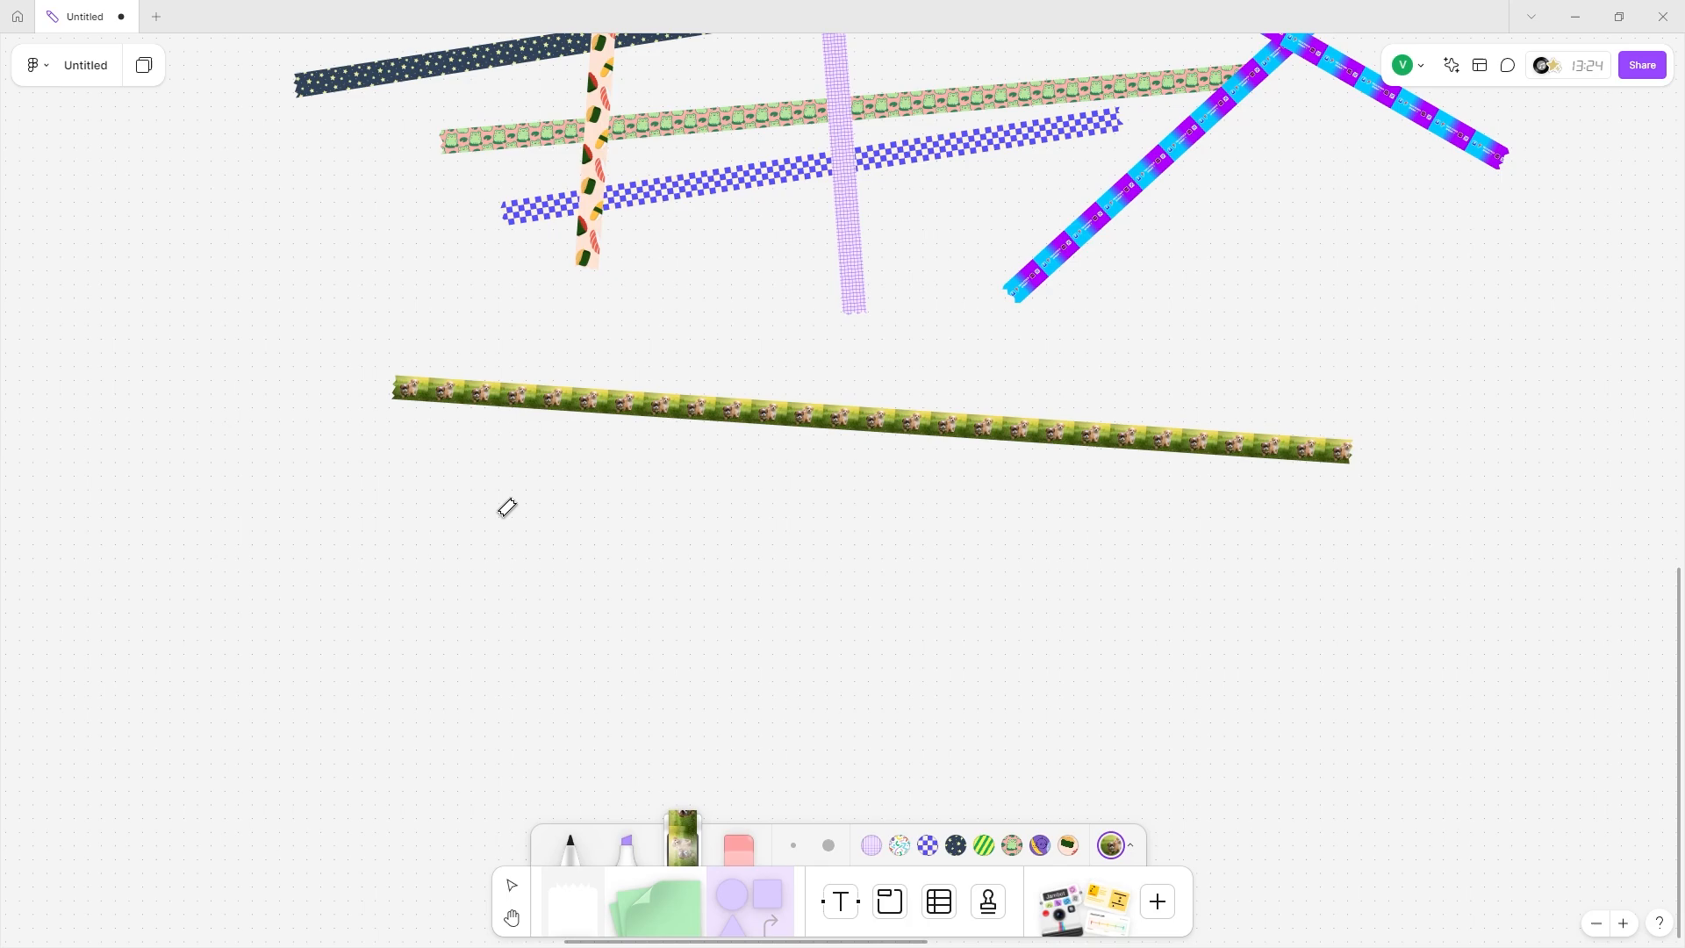
{"action": "left_click_drag", "start_coordinate": [507, 507], "coordinate": [1281, 319]}
{"action": "scroll", "coordinate": [747, 431], "scroll_direction": "up", "scroll_amount": 10}
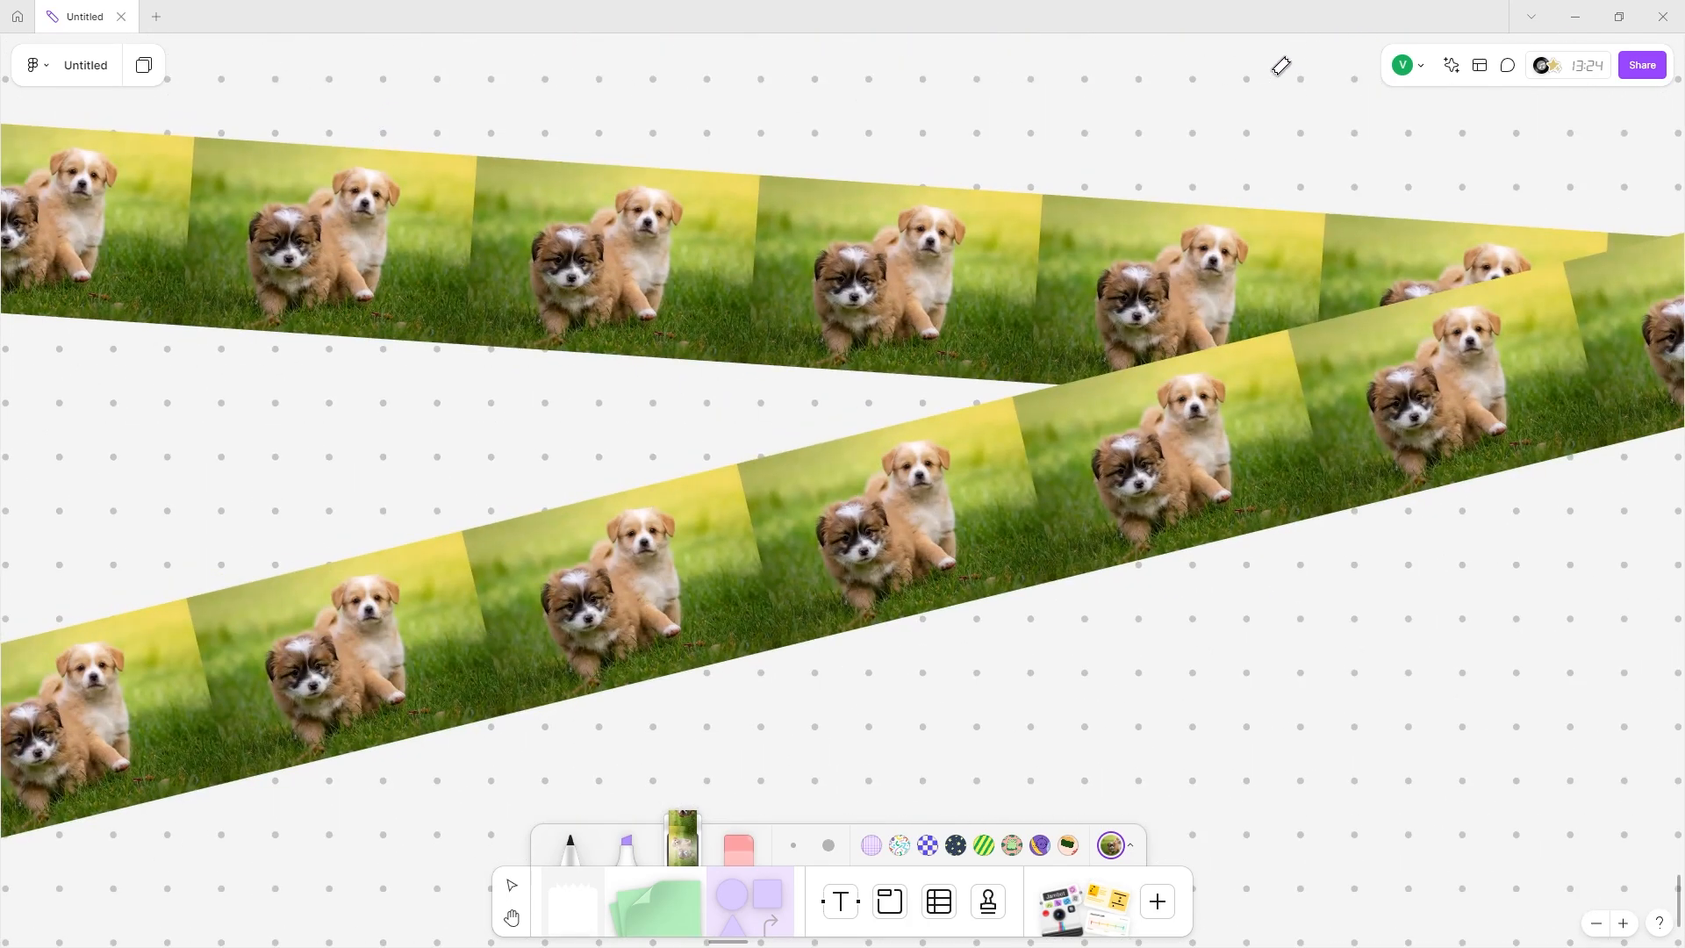
{"action": "scroll", "coordinate": [1345, 92], "scroll_direction": "down", "scroll_amount": 5}
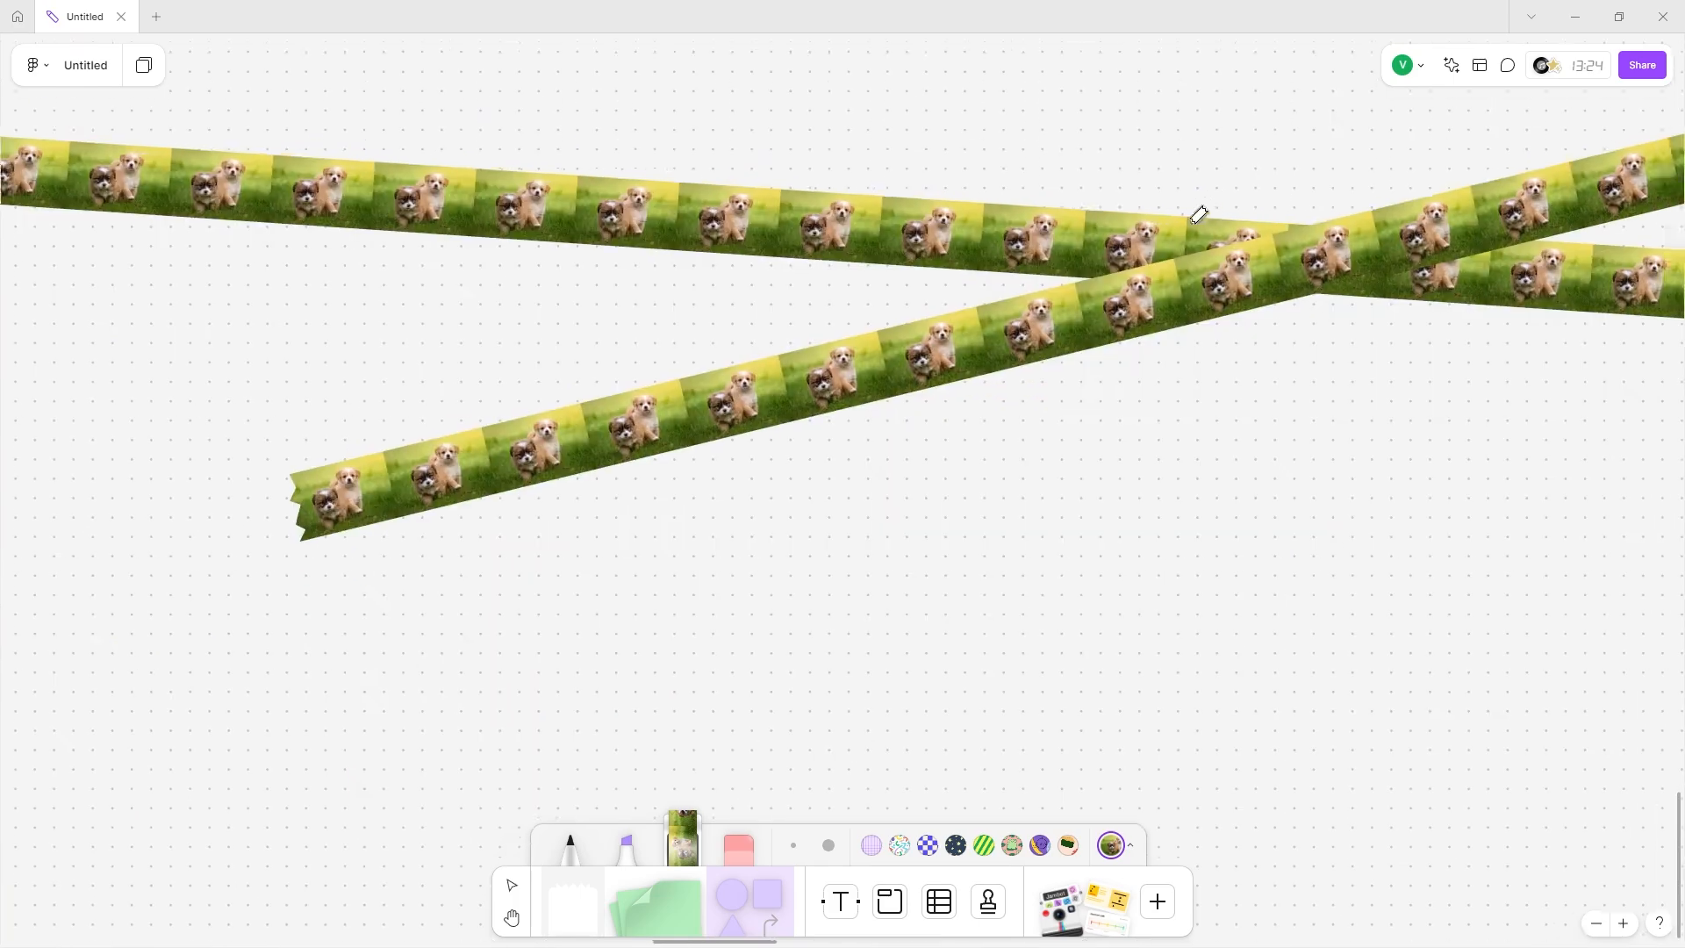
{"action": "scroll", "coordinate": [1196, 214], "scroll_direction": "right", "scroll_amount": 3}
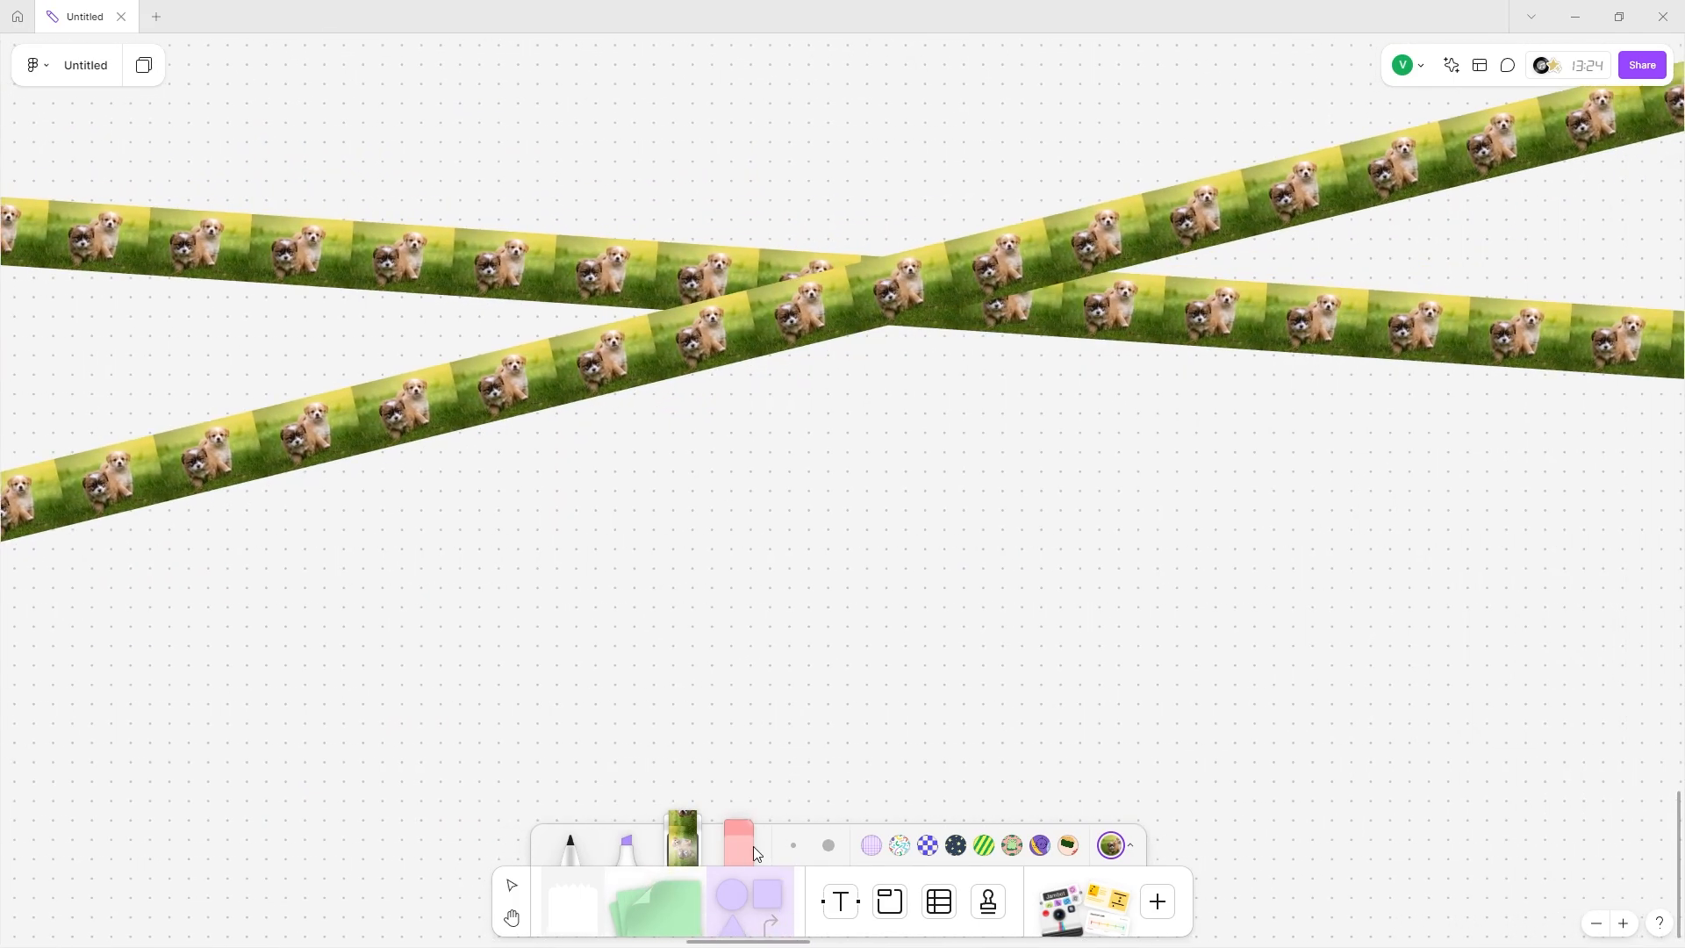
Erase the diagonal rainbow tape strip and the frog-pattern tape.
{"action": "left_click", "coordinate": [750, 845]}
{"action": "scroll", "coordinate": [867, 355], "scroll_direction": "up", "scroll_amount": 8}
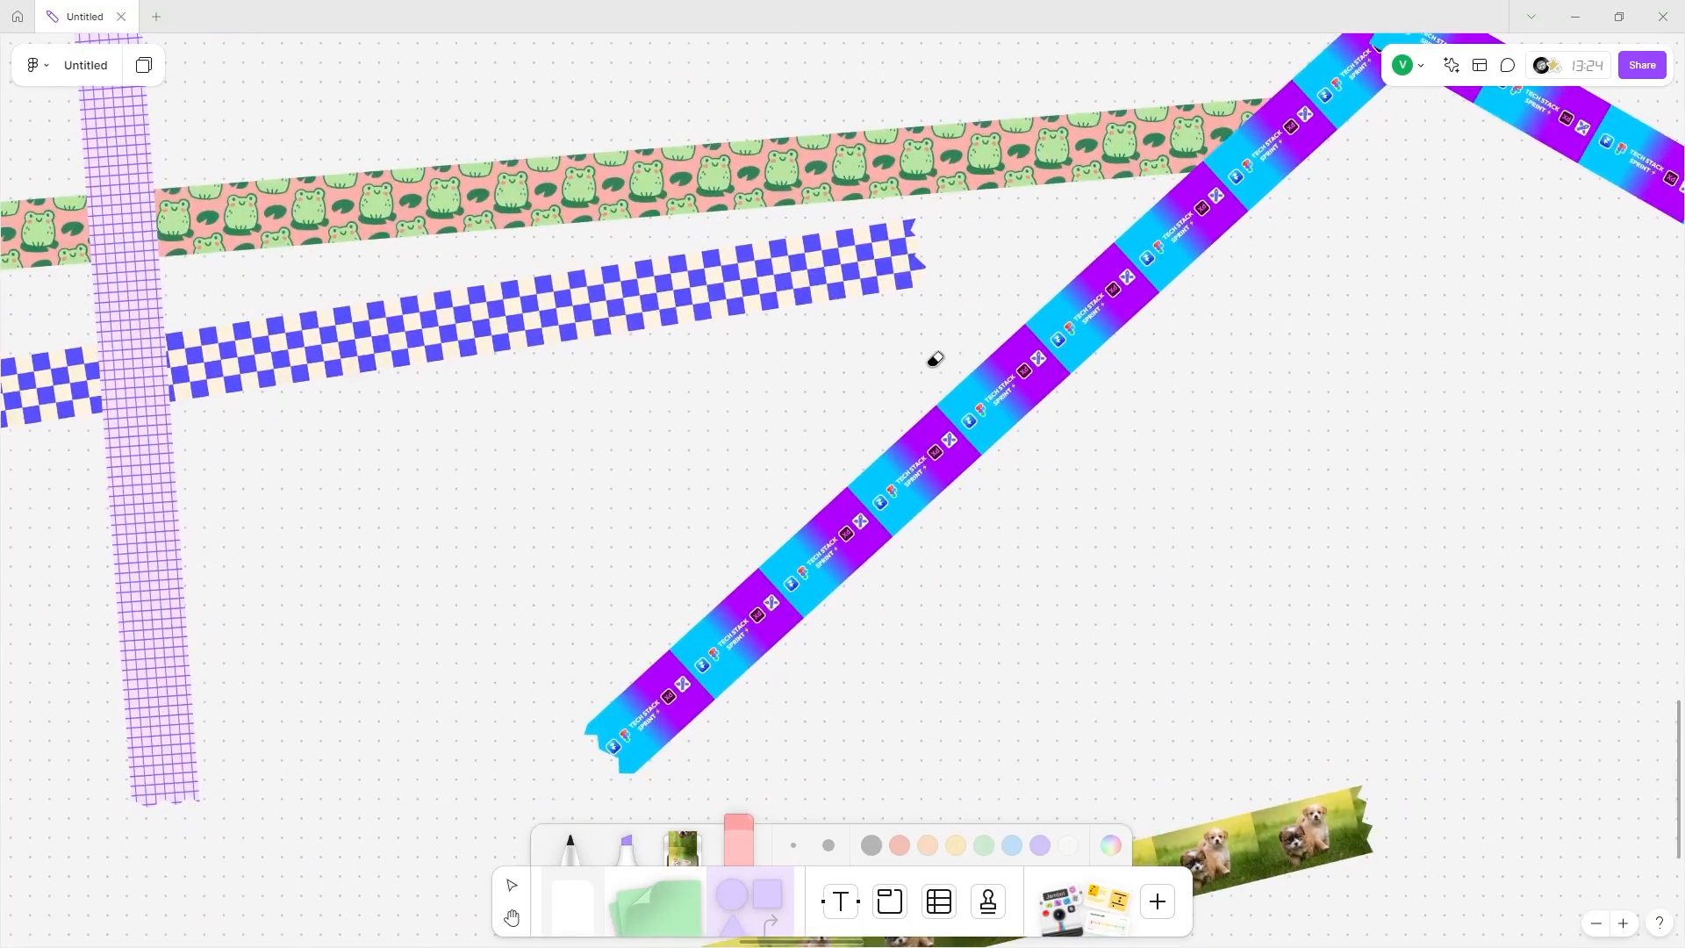
{"action": "left_click_drag", "start_coordinate": [933, 361], "coordinate": [1430, 421]}
{"action": "scroll", "coordinate": [696, 106], "scroll_direction": "up", "scroll_amount": 2}
{"action": "scroll", "coordinate": [696, 106], "scroll_direction": "right", "scroll_amount": 2}
{"action": "mouse_move", "coordinate": [696, 105]}
{"action": "left_mouse_down"}
{"action": "mouse_move", "coordinate": [927, 316]}
{"action": "mouse_move", "coordinate": [847, 379]}
{"action": "left_mouse_up"}
{"action": "scroll", "coordinate": [848, 379], "scroll_direction": "down", "scroll_amount": 5}
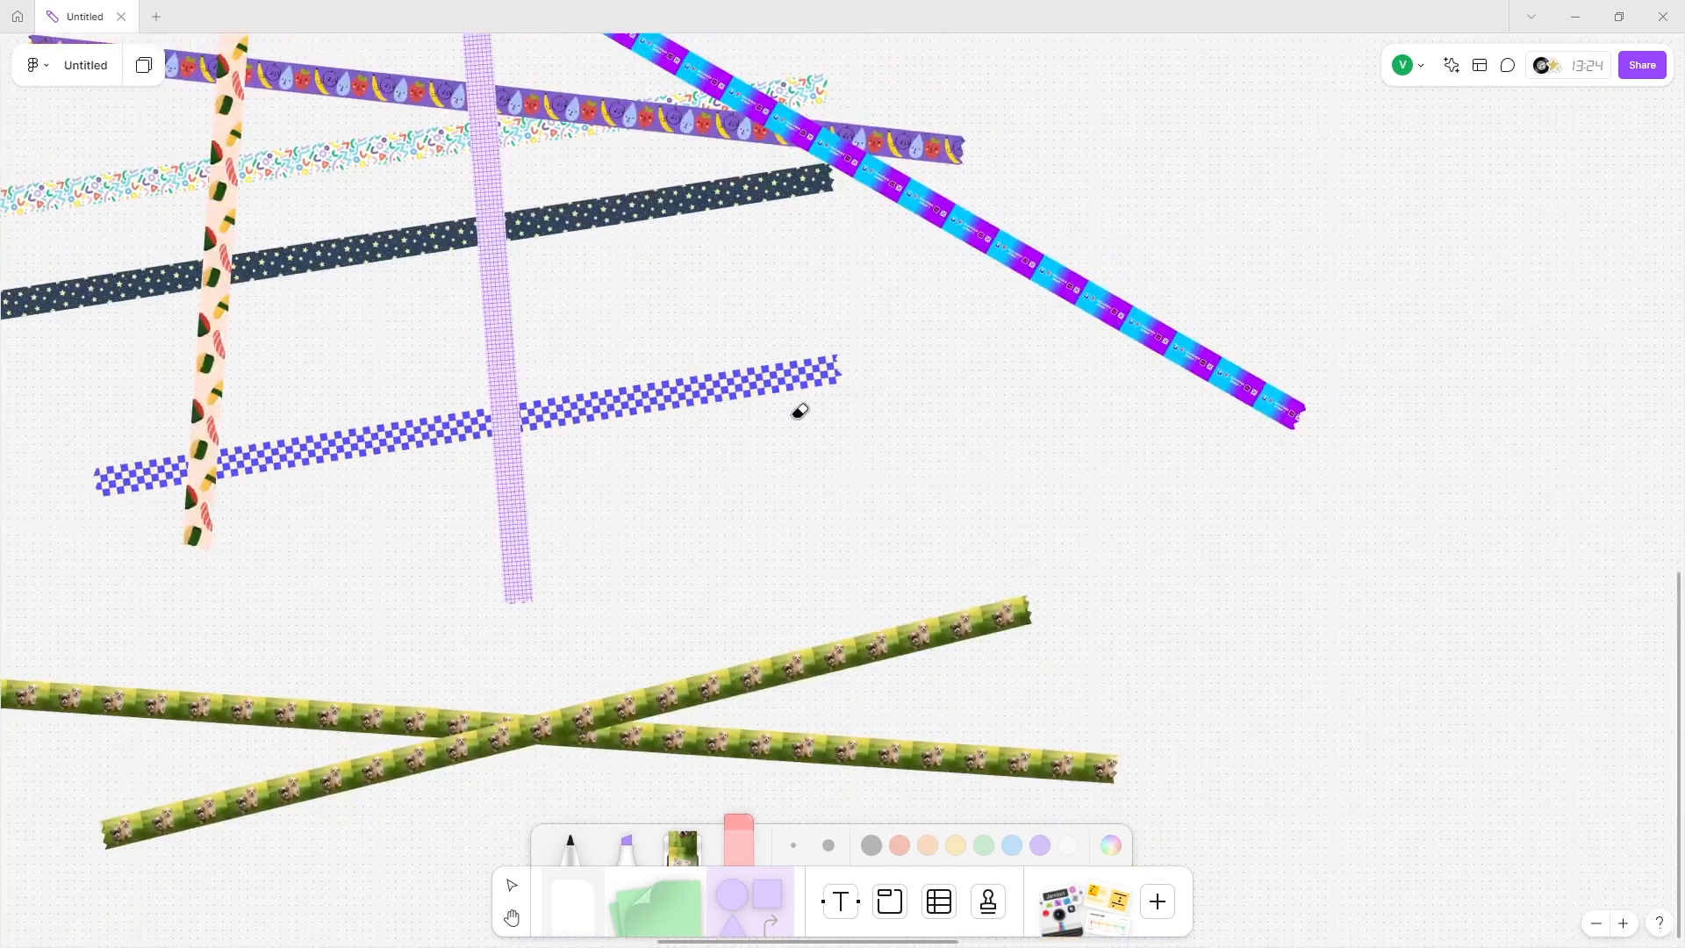
{"action": "scroll", "coordinate": [797, 406], "scroll_direction": "left", "scroll_amount": 6}
{"action": "scroll", "coordinate": [797, 406], "scroll_direction": "up", "scroll_amount": 2}
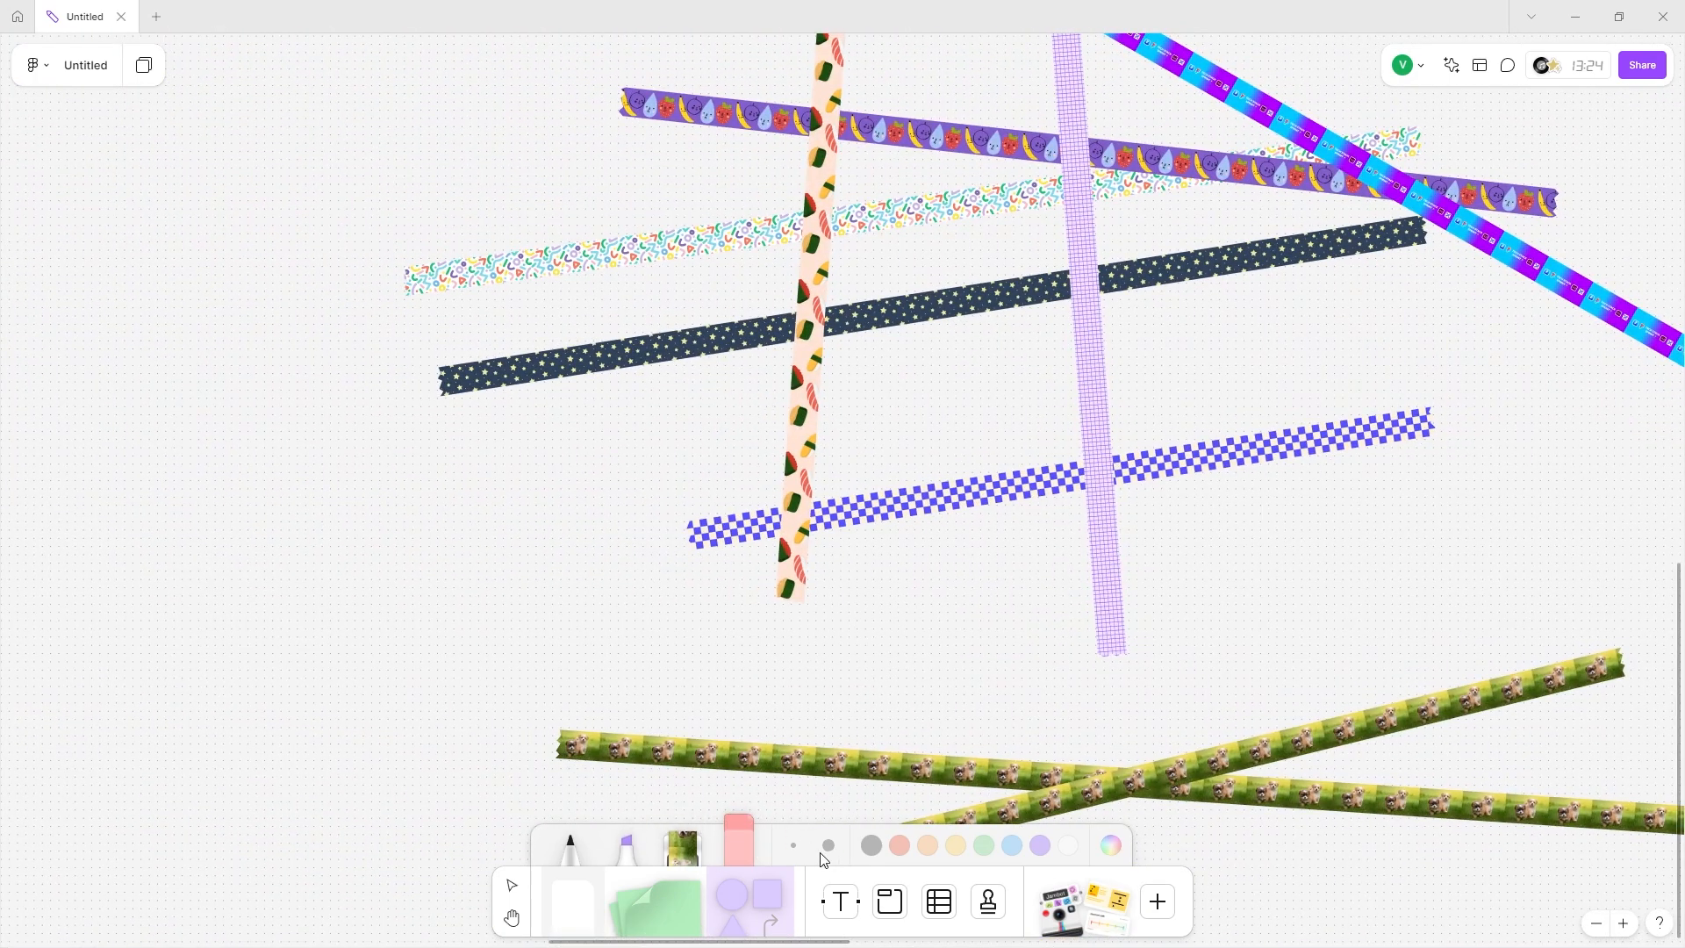
Place a green sticky note beside the mind map and drag it into position.
{"action": "left_click", "coordinate": [658, 902]}
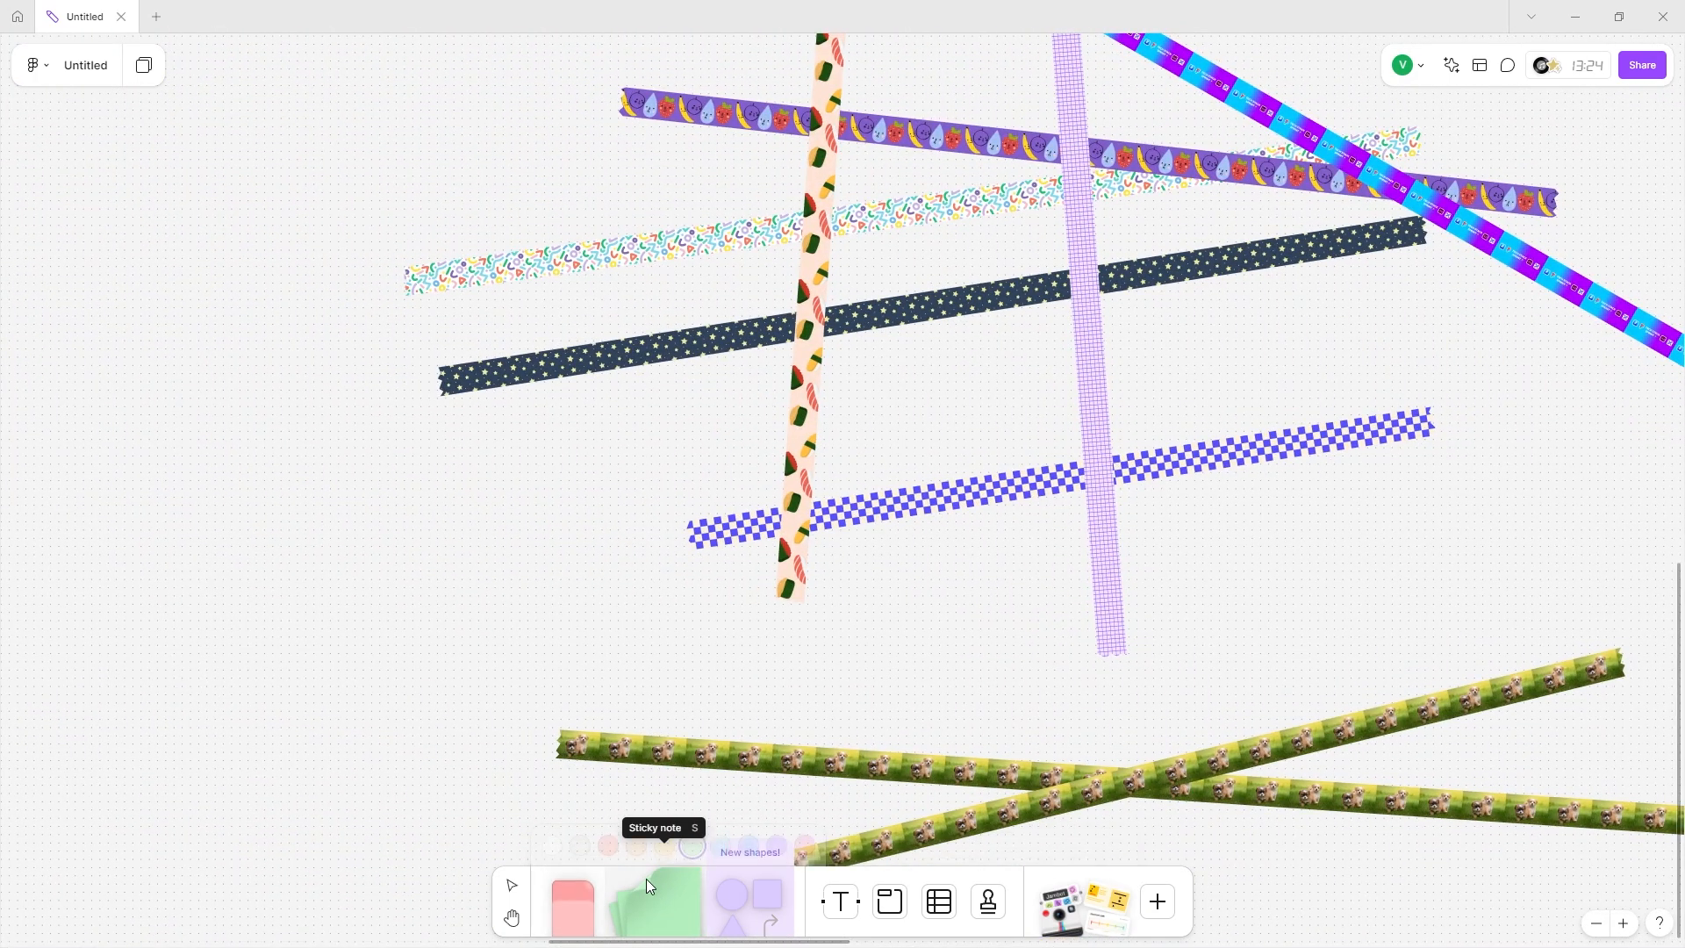
{"action": "scroll", "coordinate": [334, 674], "scroll_direction": "left", "scroll_amount": 3}
{"action": "scroll", "coordinate": [604, 501], "scroll_direction": "up", "scroll_amount": 10}
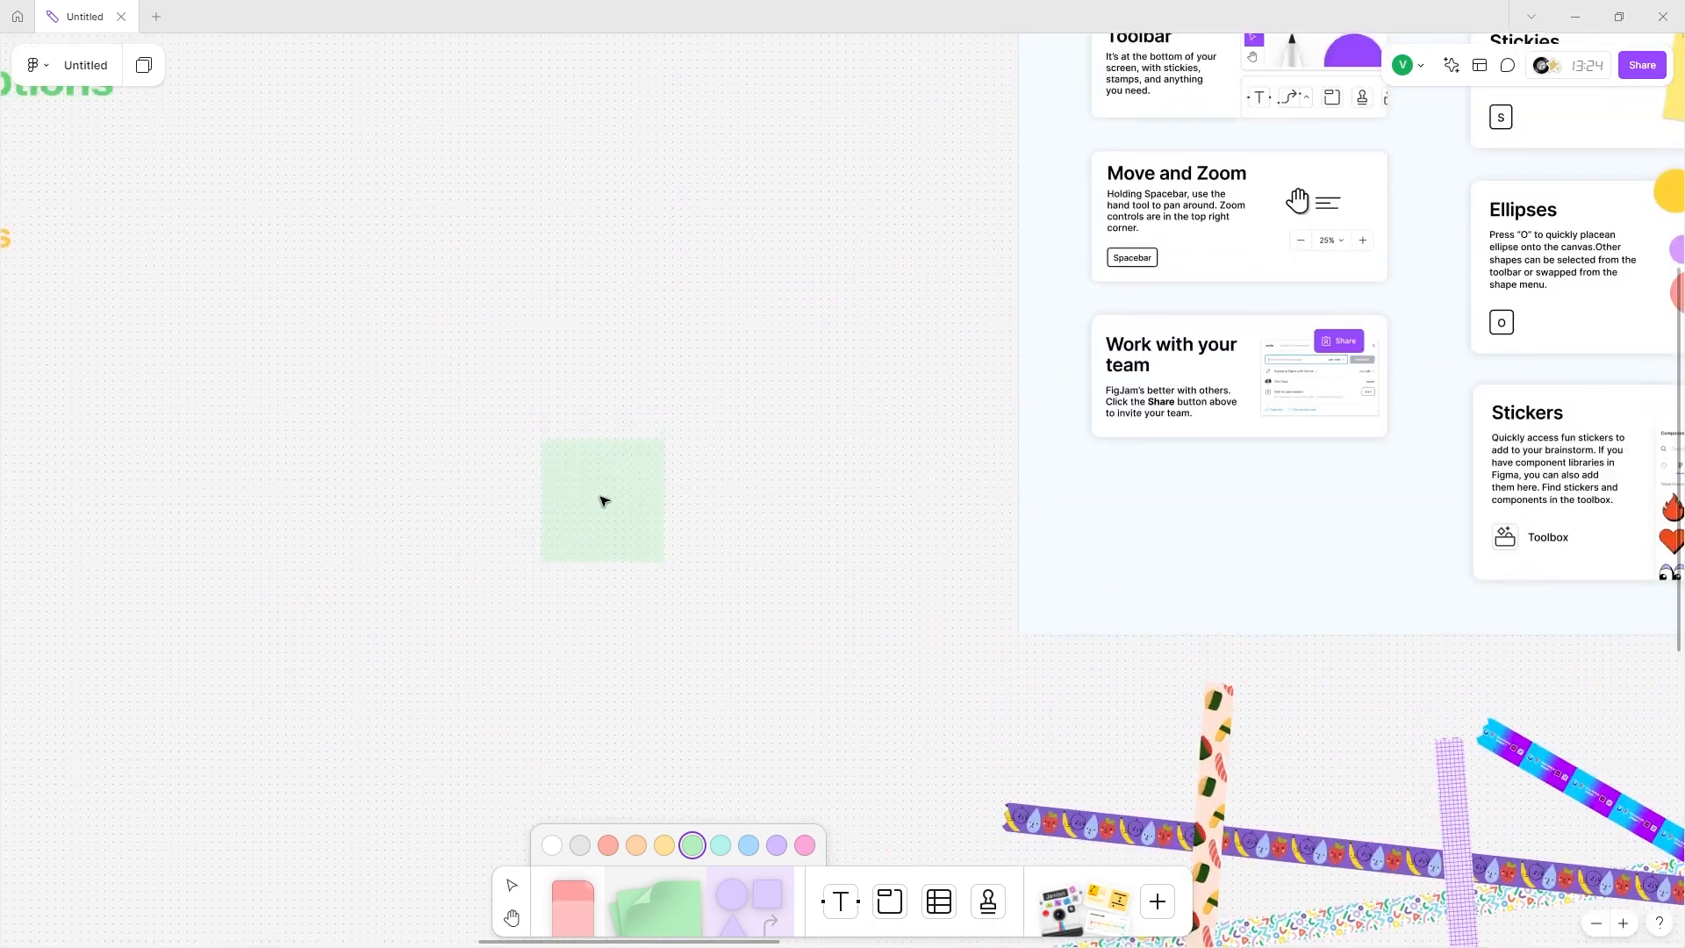
{"action": "scroll", "coordinate": [604, 500], "scroll_direction": "right", "scroll_amount": 5}
{"action": "scroll", "coordinate": [604, 500], "scroll_direction": "left", "scroll_amount": 6}
{"action": "scroll", "coordinate": [603, 500], "scroll_direction": "left", "scroll_amount": 10}
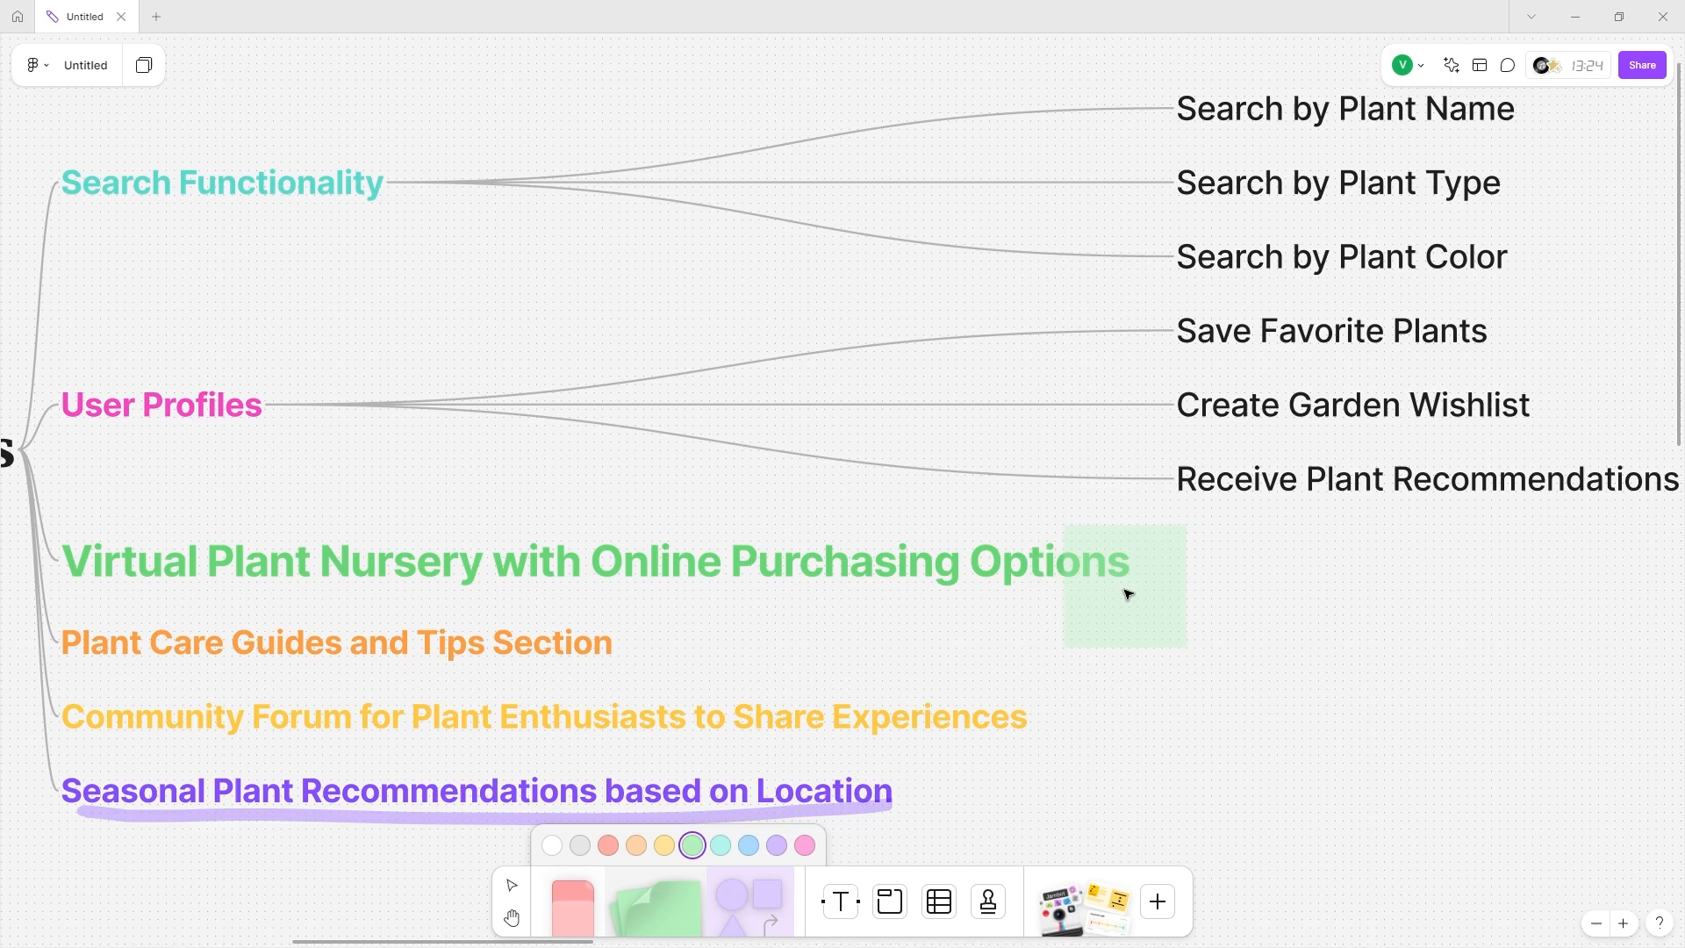
{"action": "left_click", "coordinate": [1129, 594]}
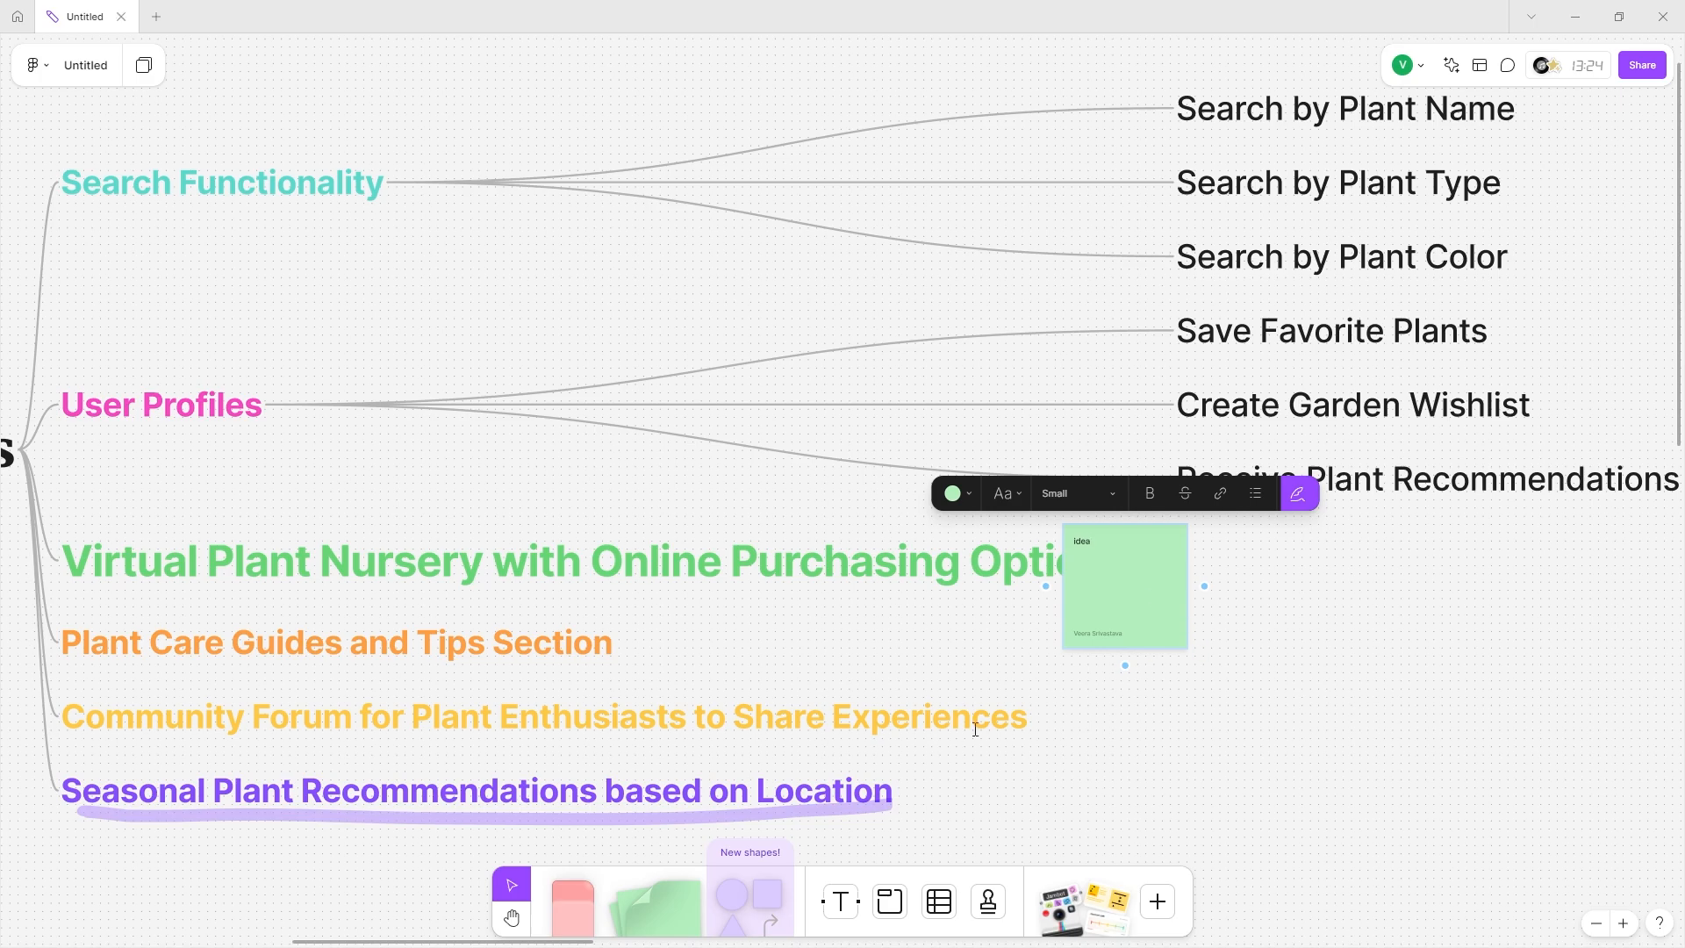
{"action": "left_click", "coordinate": [1109, 590]}
{"action": "left_click_drag", "start_coordinate": [1110, 590], "coordinate": [127, 279]}
Move the green note next to Plant Care Guides and add a second green sticky beside it.
{"action": "scroll", "coordinate": [1238, 654], "scroll_direction": "down", "scroll_amount": 5}
{"action": "scroll", "coordinate": [1261, 597], "scroll_direction": "up", "scroll_amount": 4}
{"action": "scroll", "coordinate": [301, 282], "scroll_direction": "left", "scroll_amount": 5}
{"action": "left_click_drag", "start_coordinate": [527, 320], "coordinate": [595, 892]}
{"action": "left_click", "coordinate": [541, 624]}
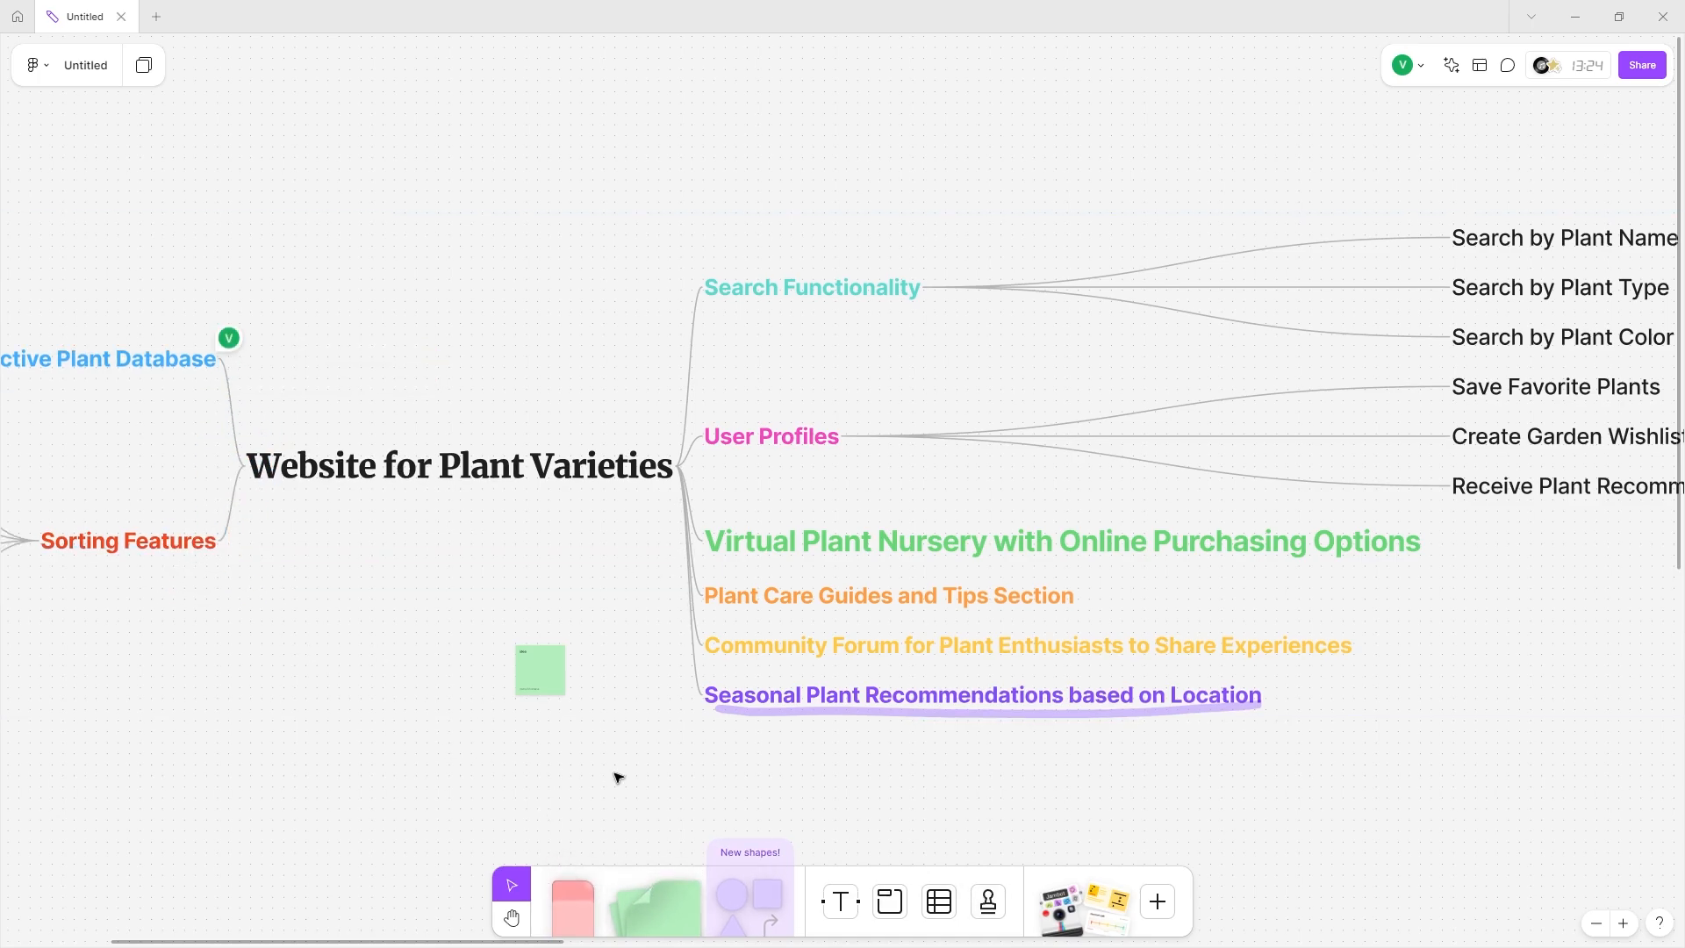
Place a red sticky note by Sorting Features, move the green note off that branch, and open the shapes library.
{"action": "left_click", "coordinate": [548, 680]}
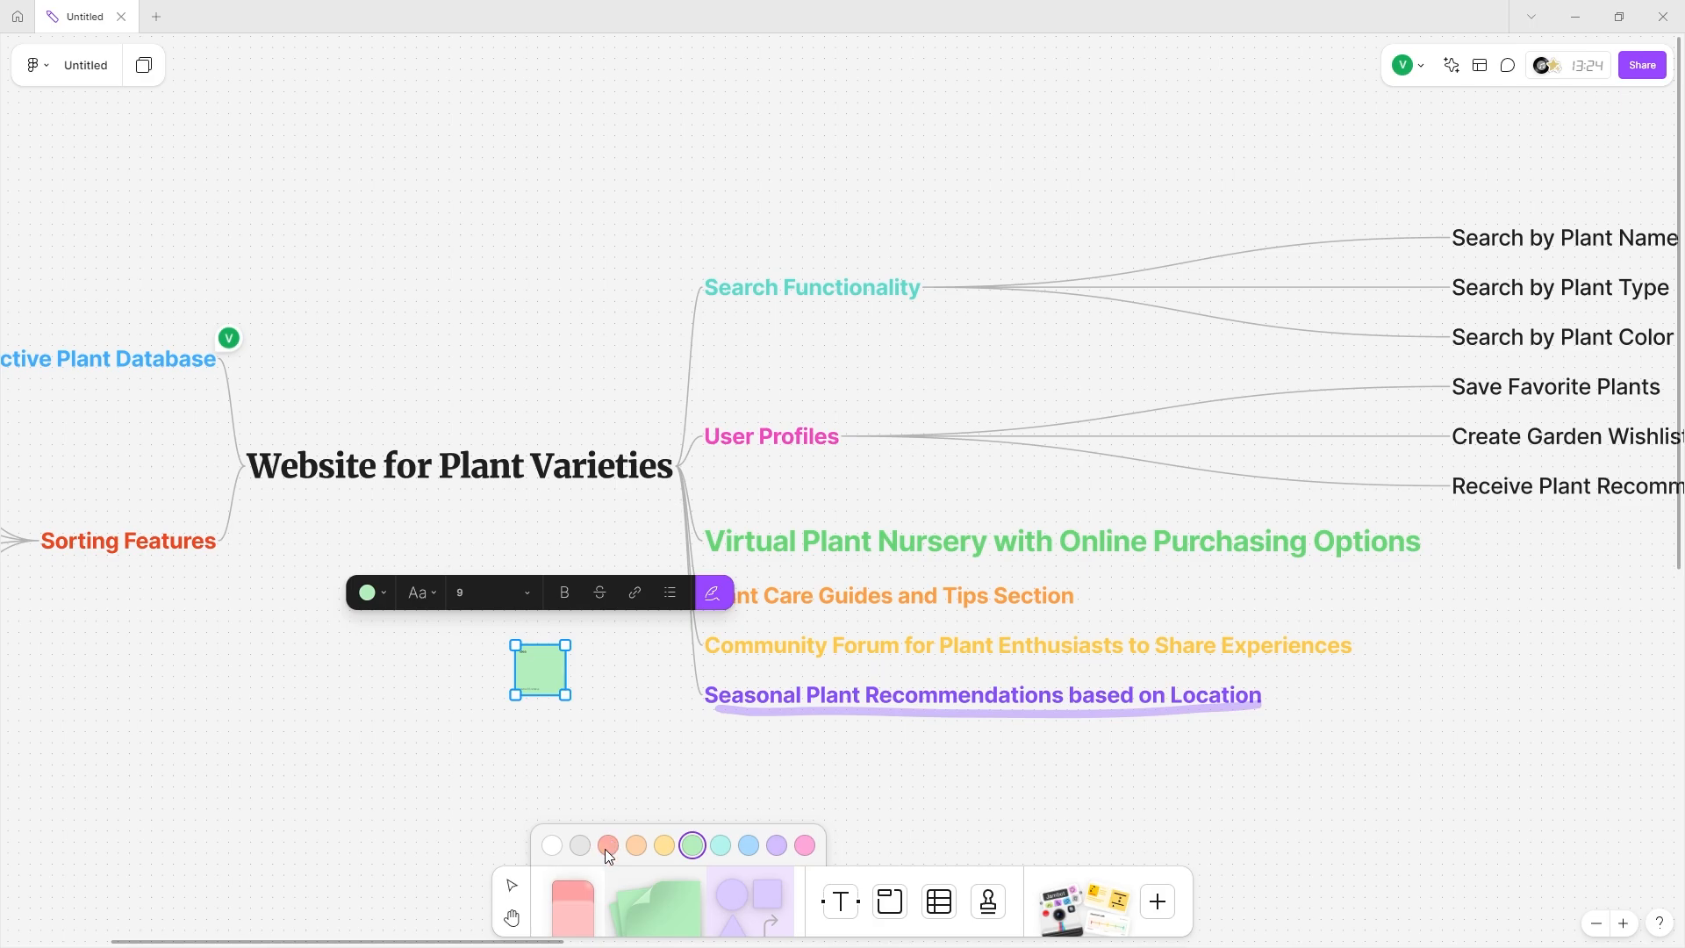
{"action": "left_click", "coordinate": [608, 845]}
{"action": "left_click", "coordinate": [127, 640]}
{"action": "scroll", "coordinate": [548, 678], "scroll_direction": "left", "scroll_amount": 5}
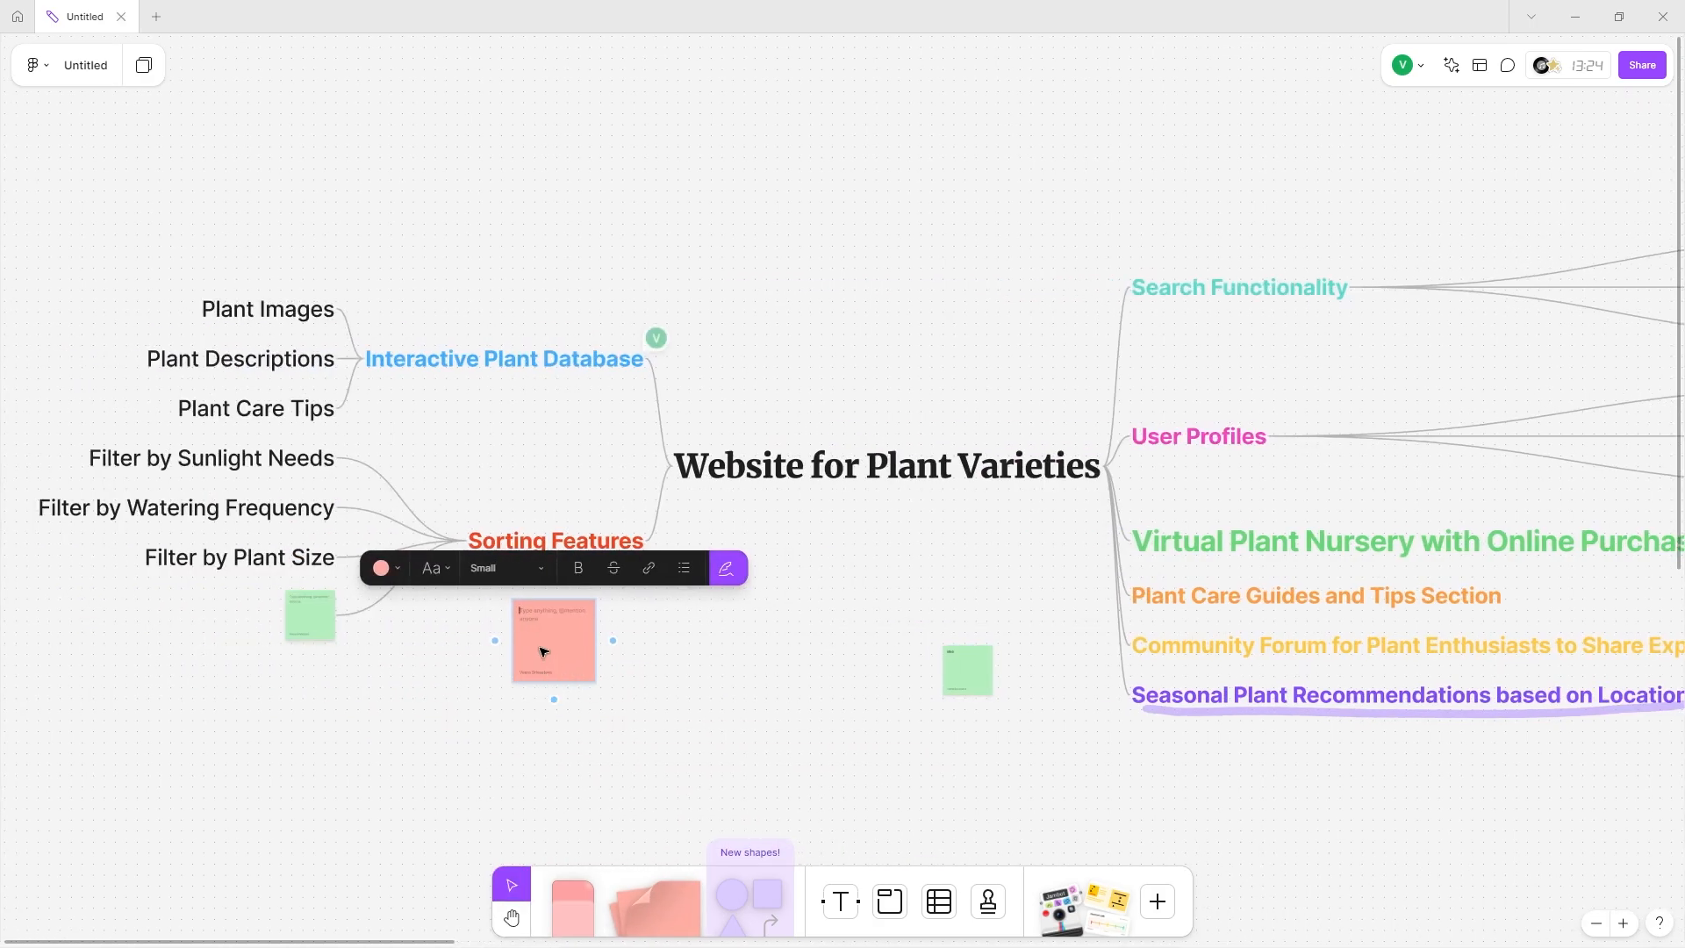
{"action": "left_click_drag", "start_coordinate": [543, 652], "coordinate": [1078, 559]}
{"action": "left_click_drag", "start_coordinate": [336, 618], "coordinate": [921, 771]}
{"action": "left_click_drag", "start_coordinate": [1060, 563], "coordinate": [491, 570]}
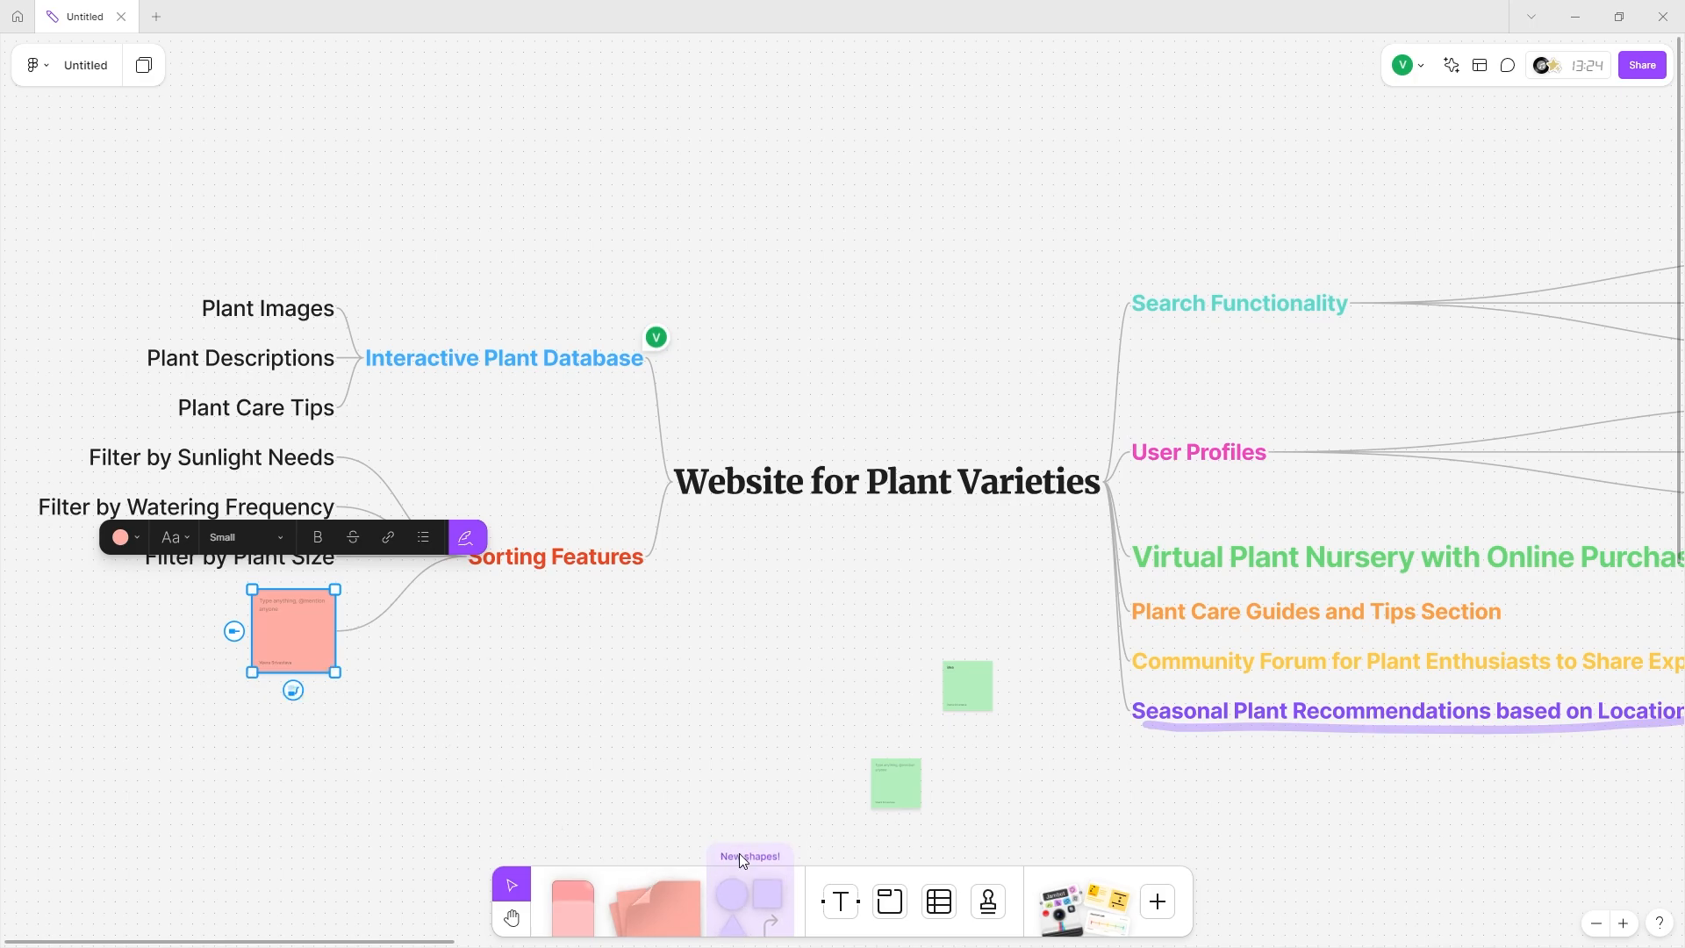
{"action": "left_click", "coordinate": [741, 898]}
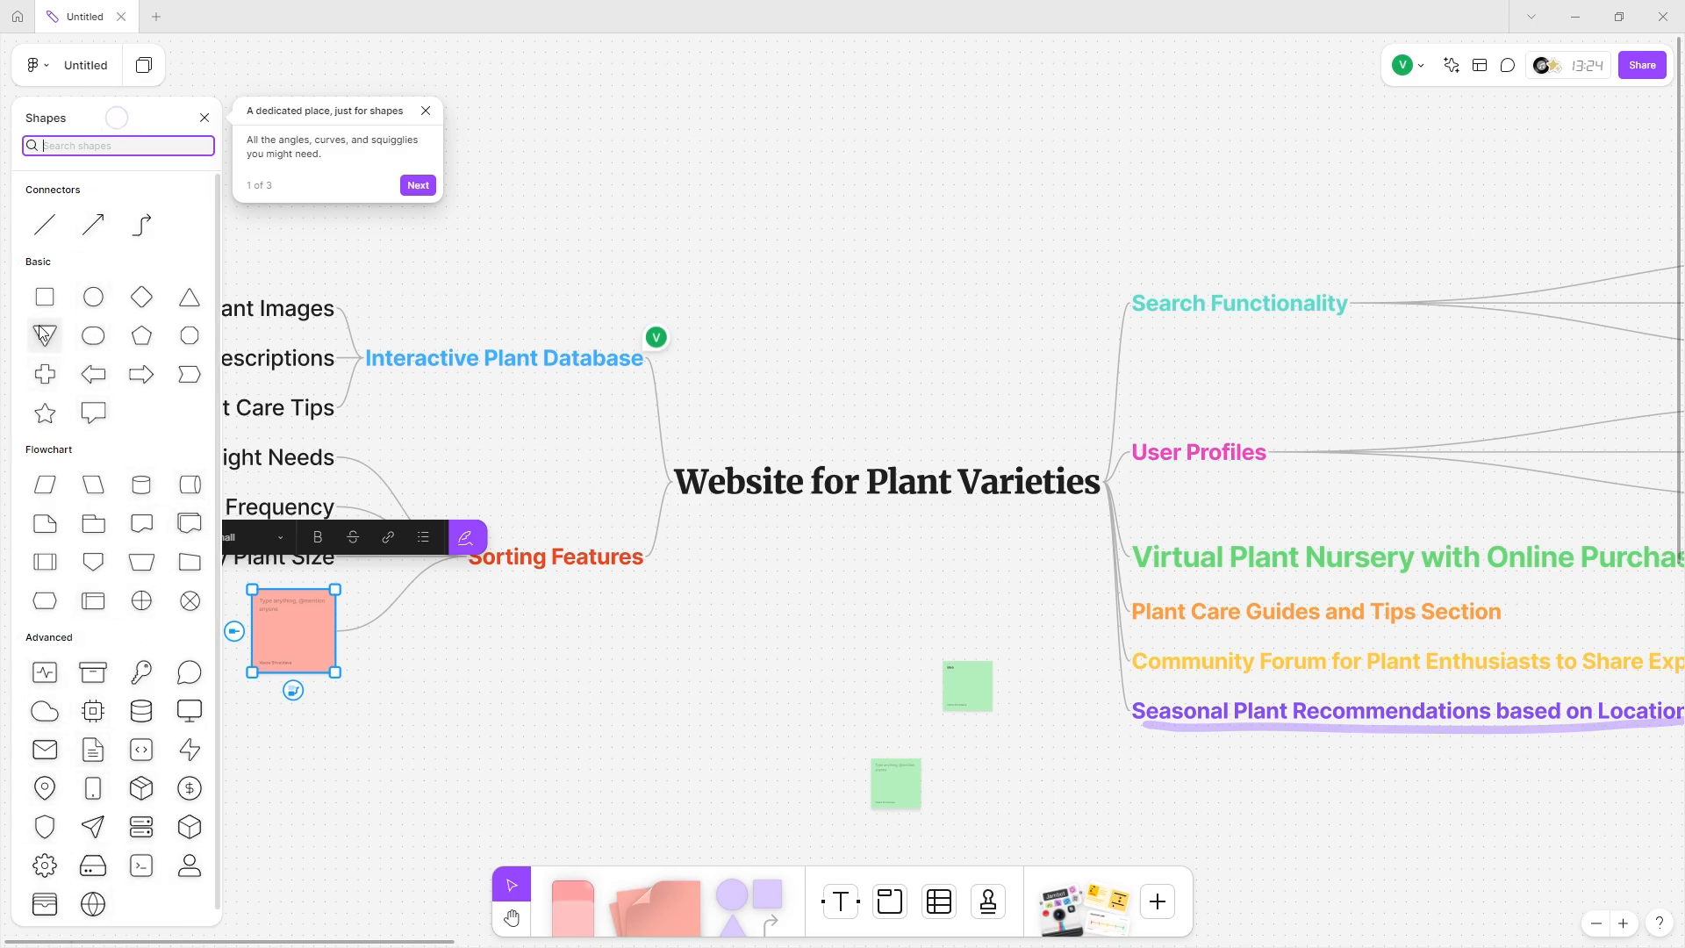
Draw a purple rectangle labelled 'a' above the mind map, elbow-connected to Interactive Plant Database.
{"action": "left_click", "coordinate": [45, 297]}
{"action": "left_click_drag", "start_coordinate": [656, 118], "coordinate": [992, 317]}
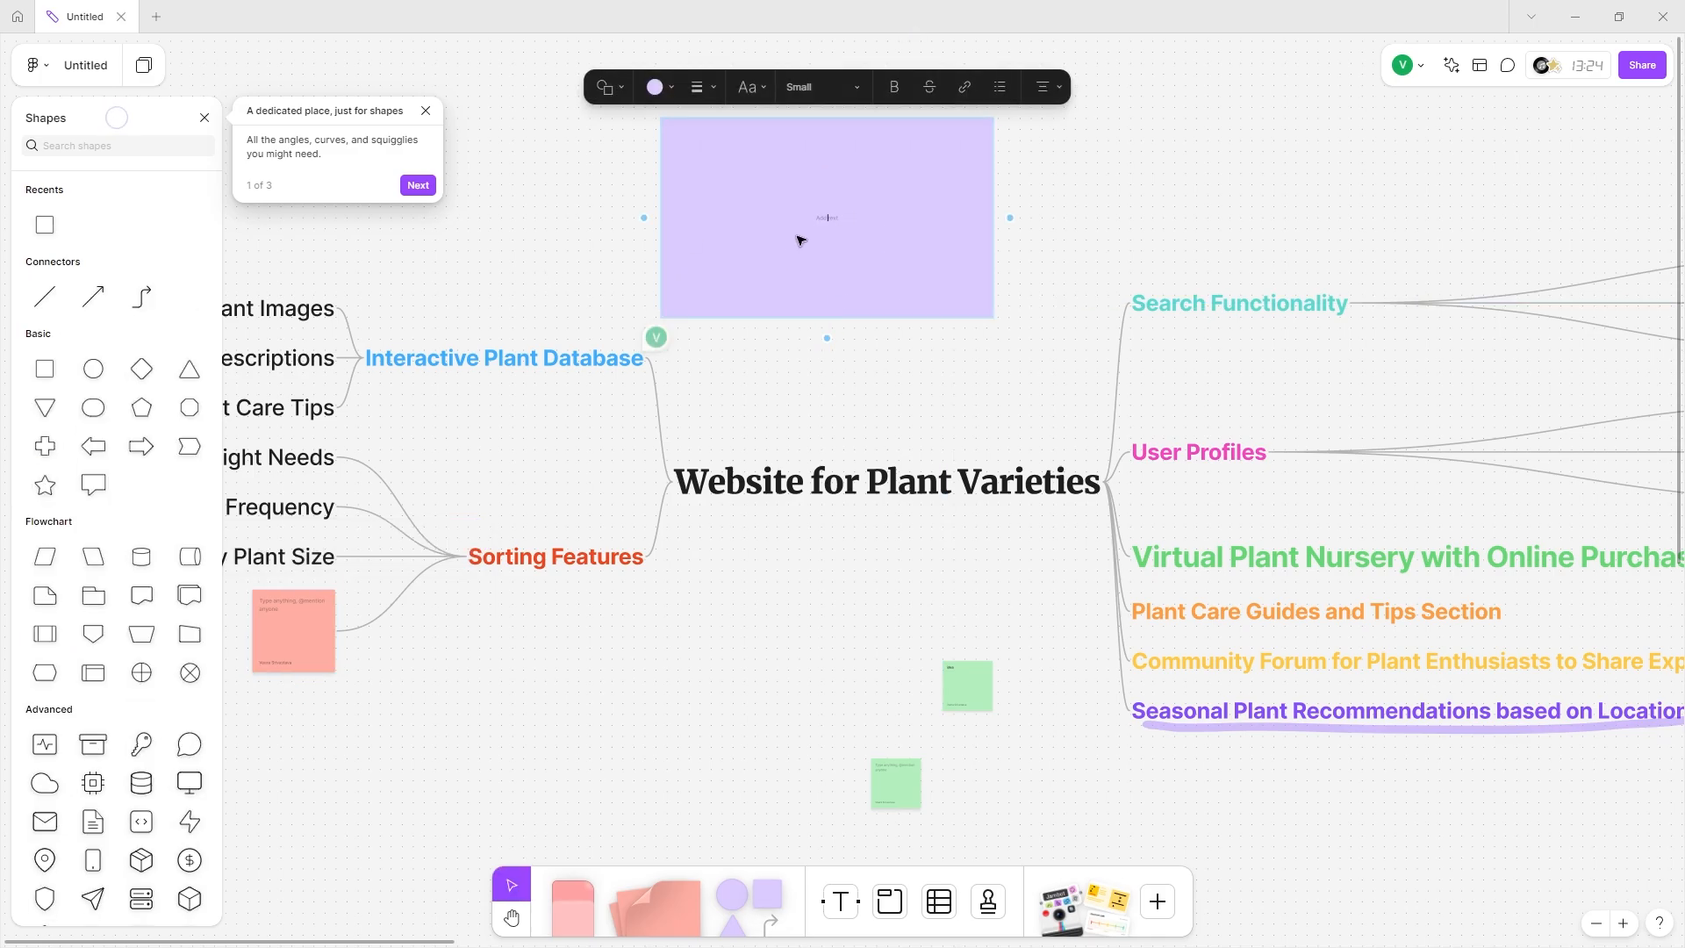
{"action": "type", "text": "ada"}
{"action": "left_click", "coordinate": [45, 297]}
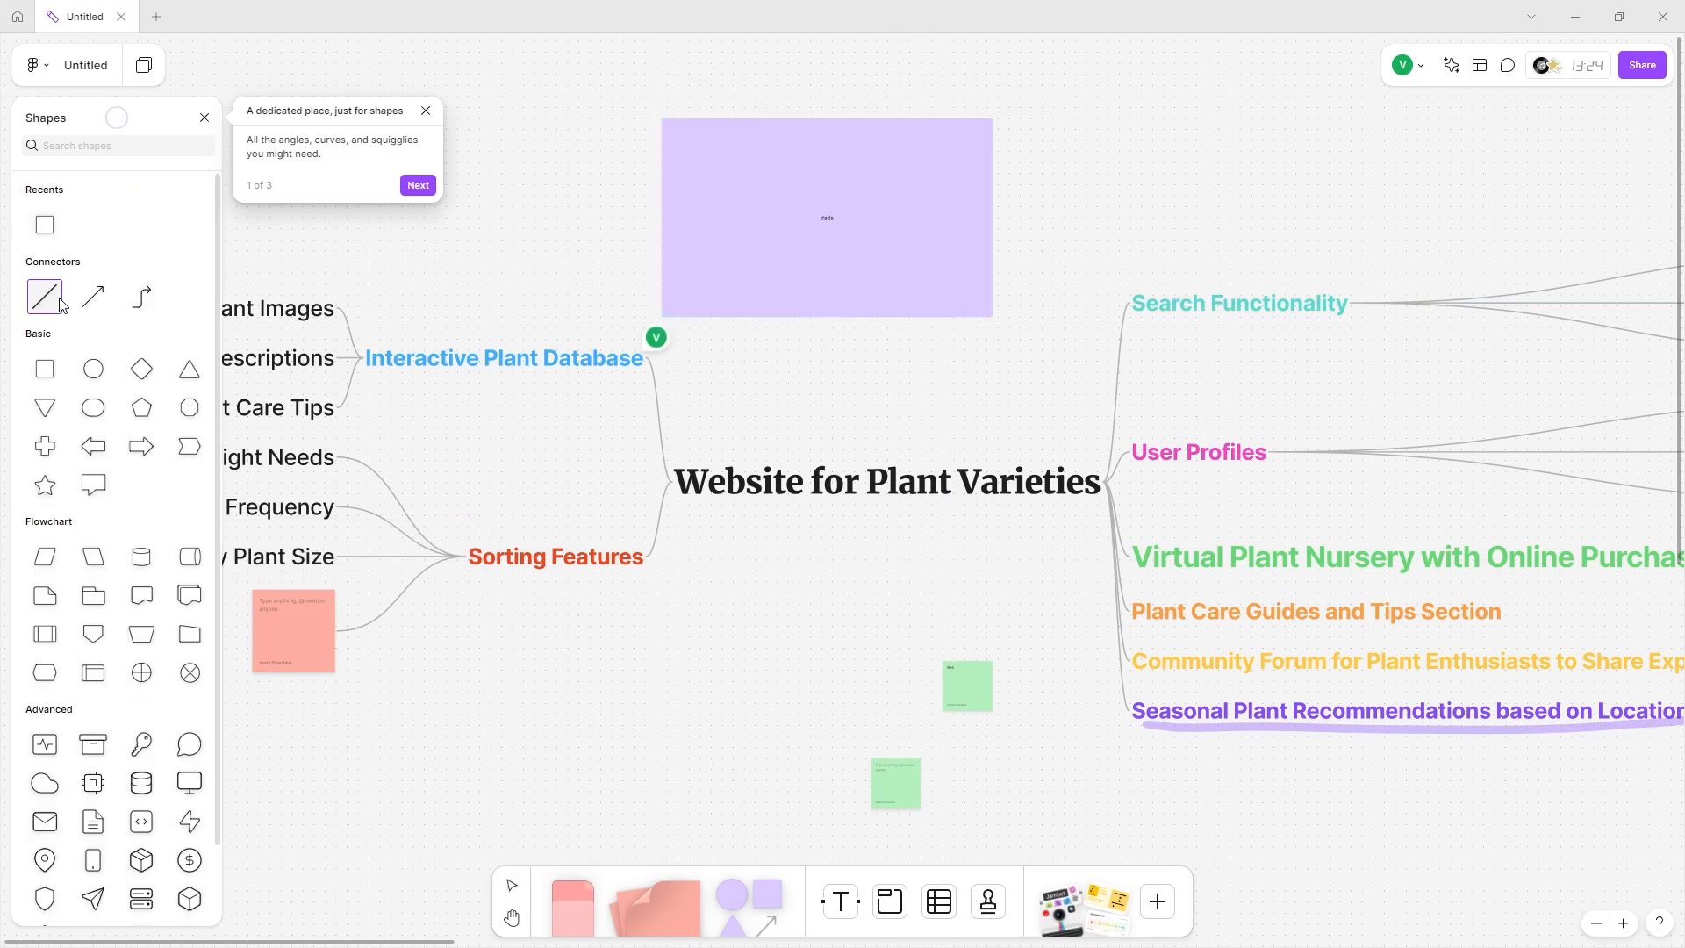
{"action": "left_click", "coordinate": [141, 296]}
{"action": "left_click_drag", "start_coordinate": [505, 341], "coordinate": [660, 219]}
Draw a purple left arrow below Sorting Features and a large star nearby.
{"action": "left_click", "coordinate": [93, 445]}
{"action": "left_click_drag", "start_coordinate": [546, 609], "coordinate": [828, 735]}
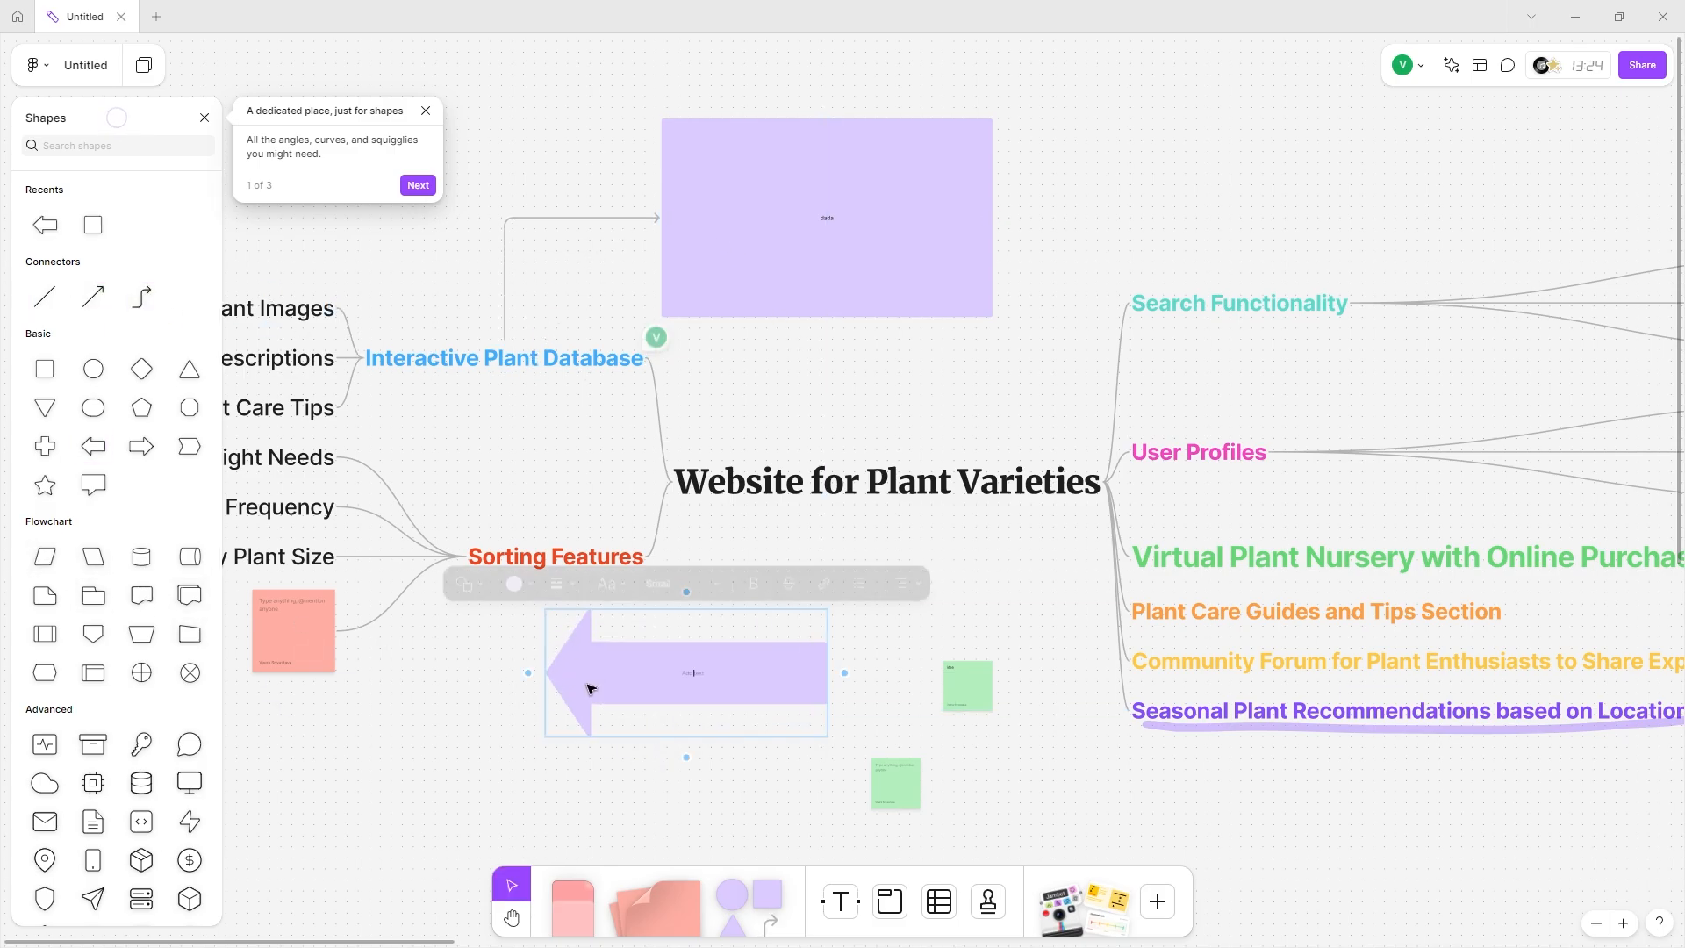
{"action": "left_click", "coordinate": [44, 484]}
{"action": "scroll", "coordinate": [413, 719], "scroll_direction": "down", "scroll_amount": 3}
{"action": "left_click_drag", "start_coordinate": [303, 553], "coordinate": [687, 784]}
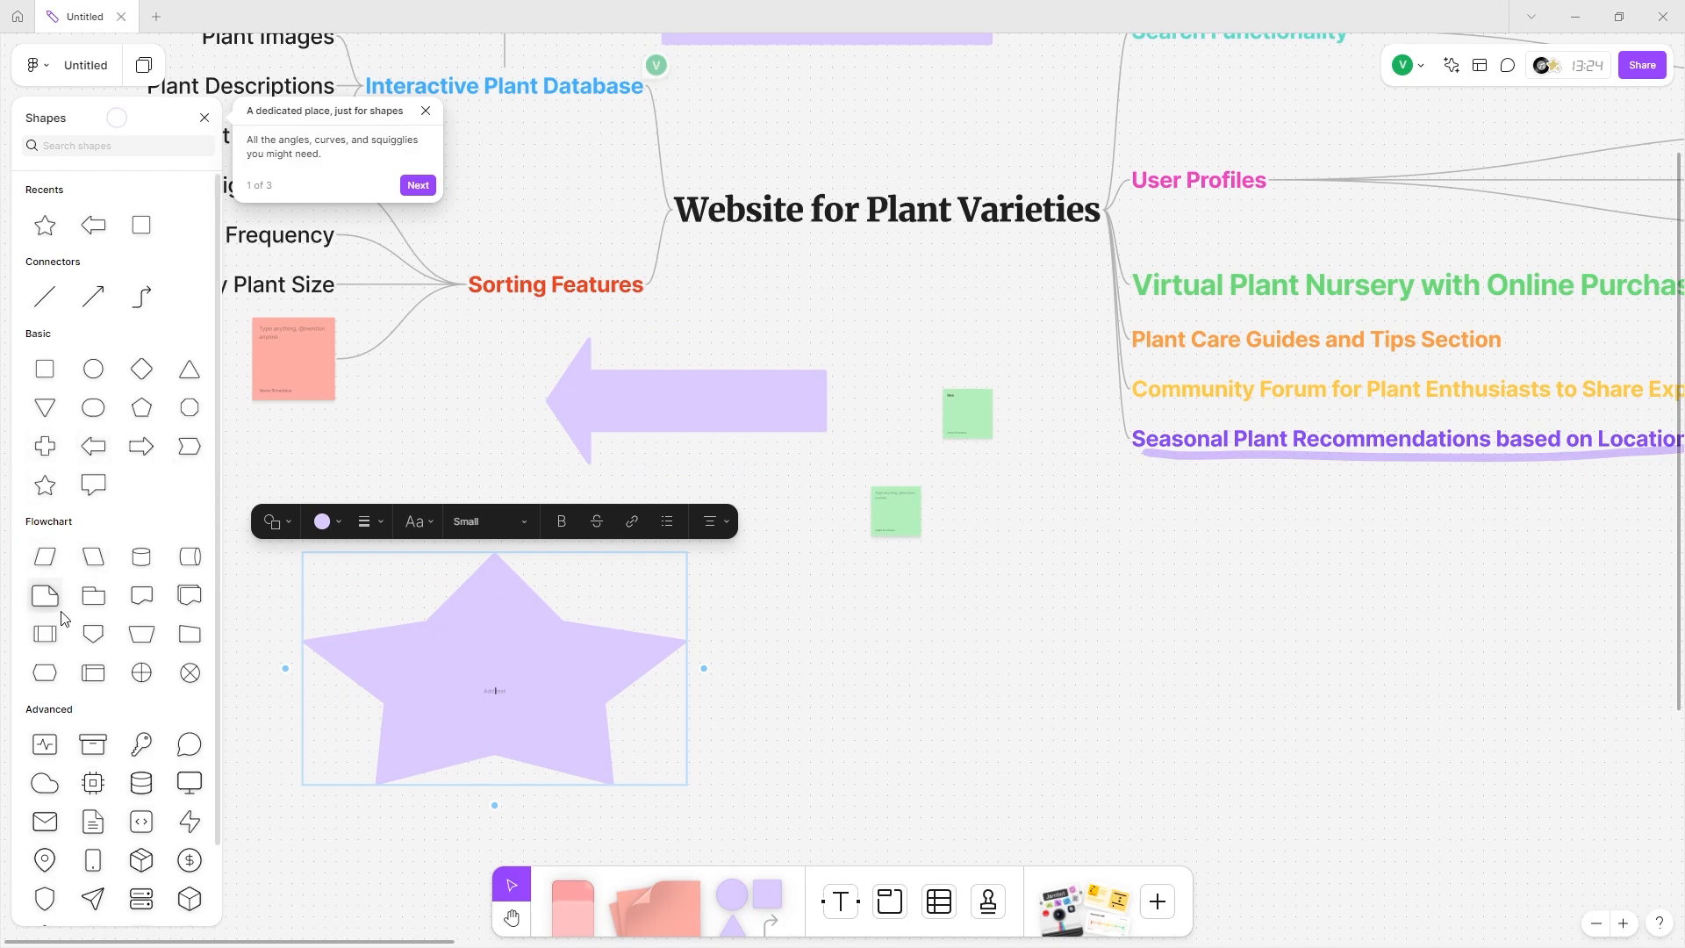
{"action": "scroll", "coordinate": [61, 618], "scroll_direction": "down", "scroll_amount": 1}
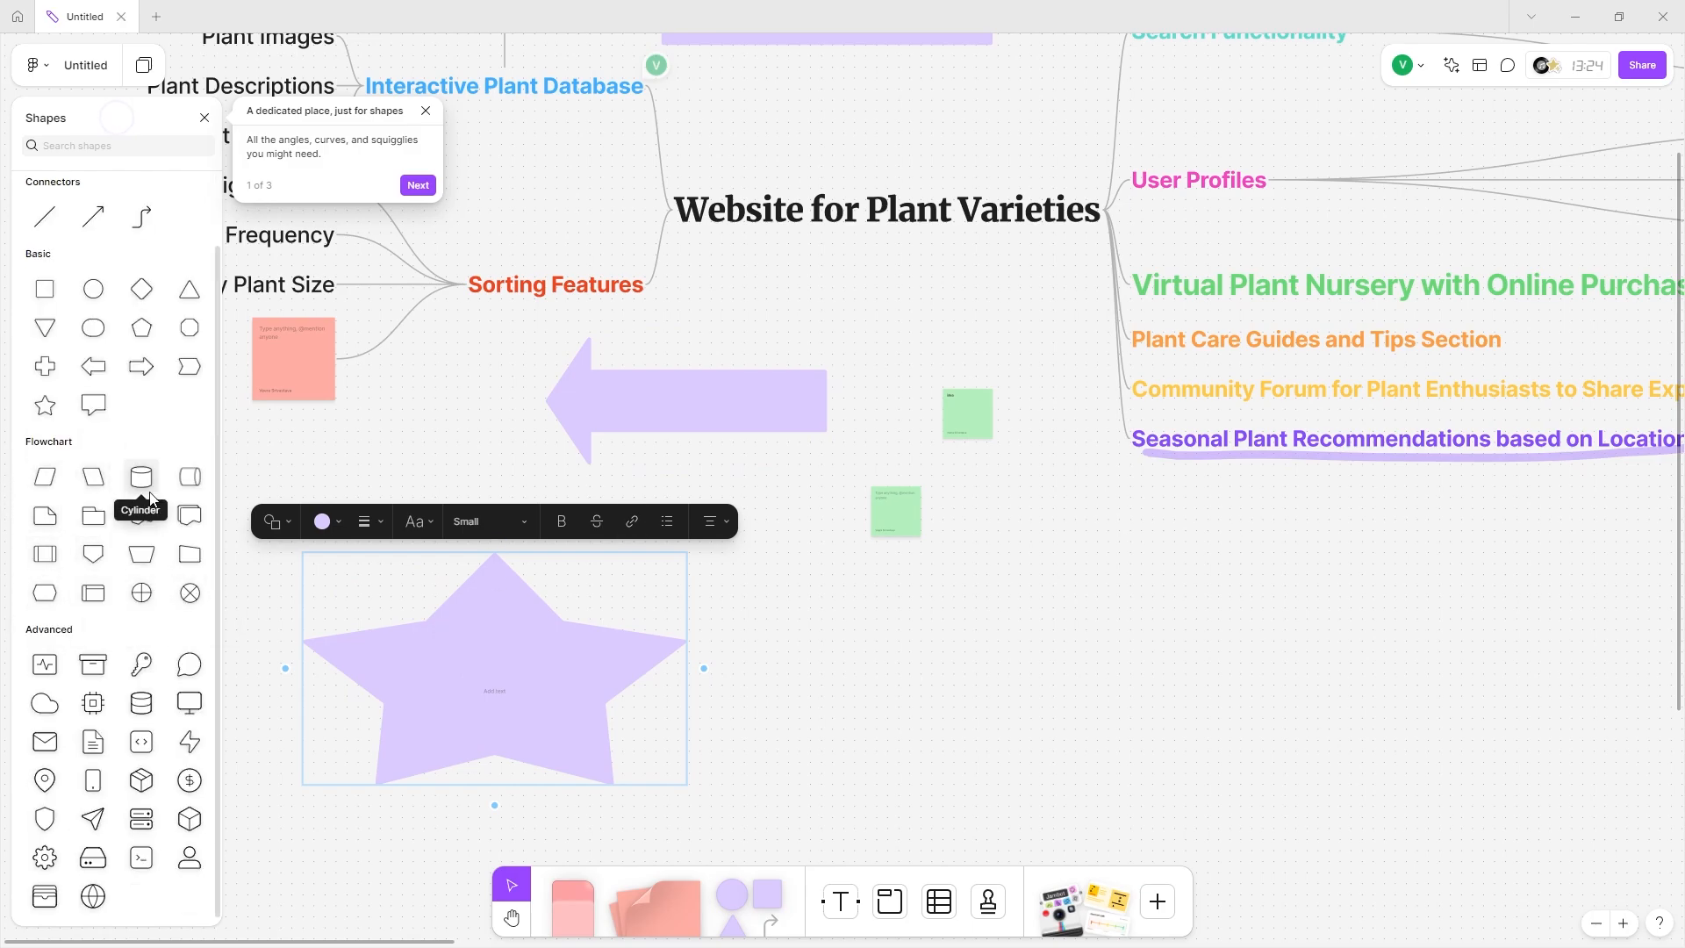
{"action": "left_click", "coordinate": [91, 518]}
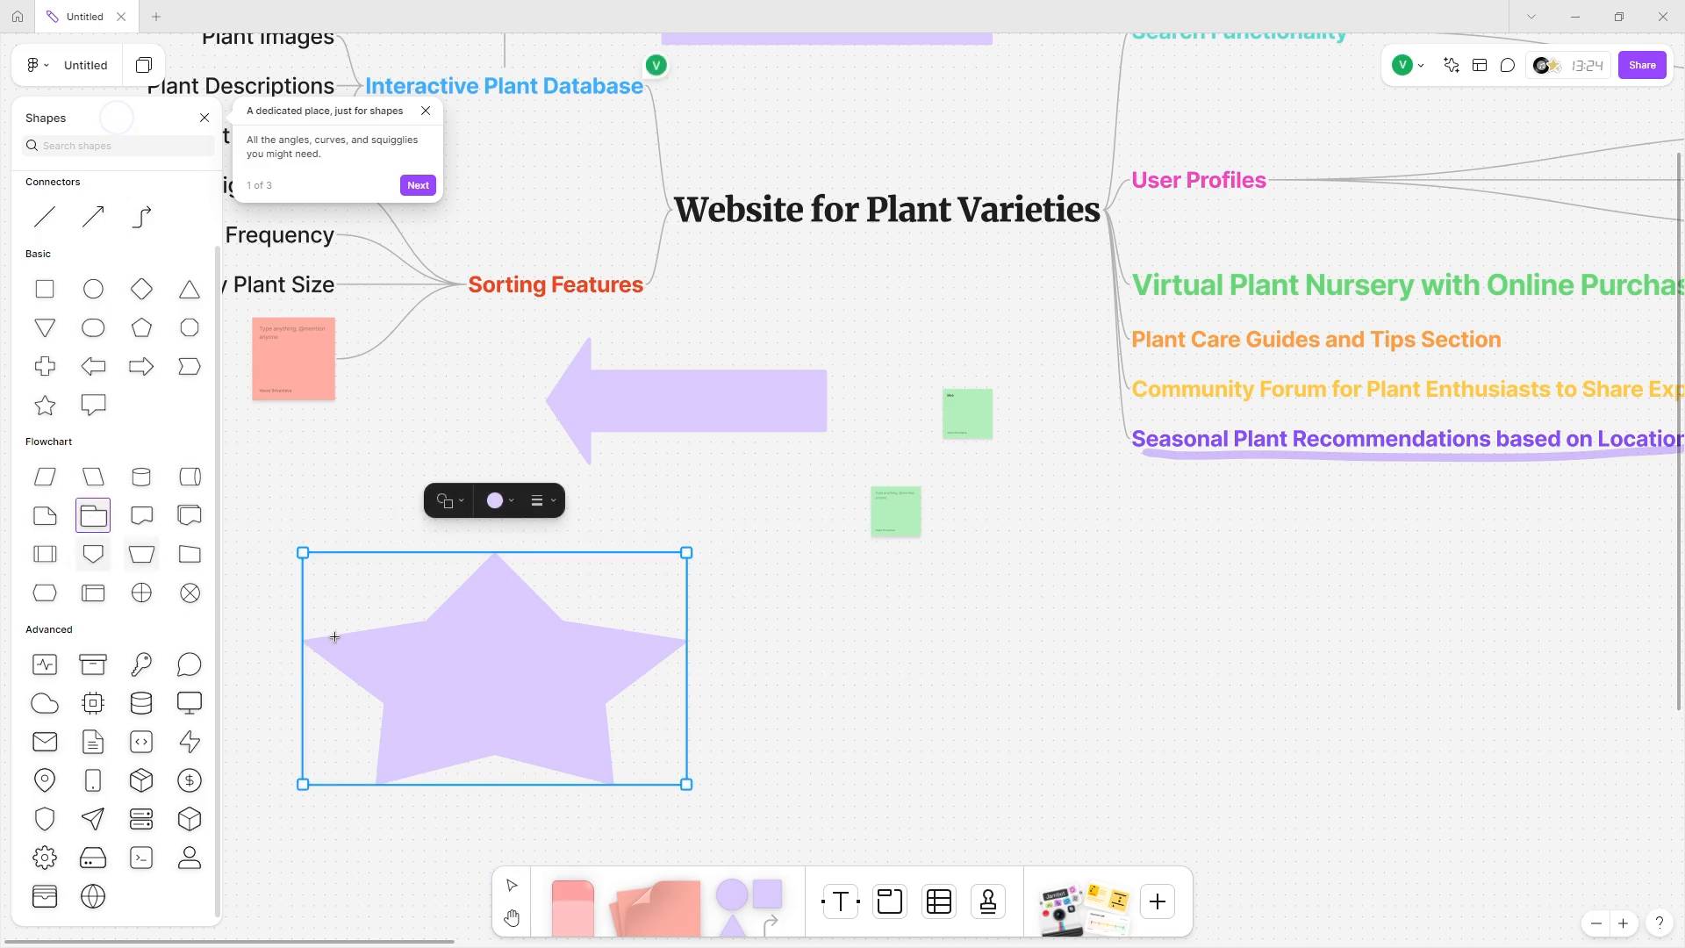
{"action": "scroll", "coordinate": [519, 696], "scroll_direction": "down", "scroll_amount": 5}
Draw a large purple folder shape labelled 'folder 1'.
{"action": "left_click_drag", "start_coordinate": [462, 474], "coordinate": [846, 763]}
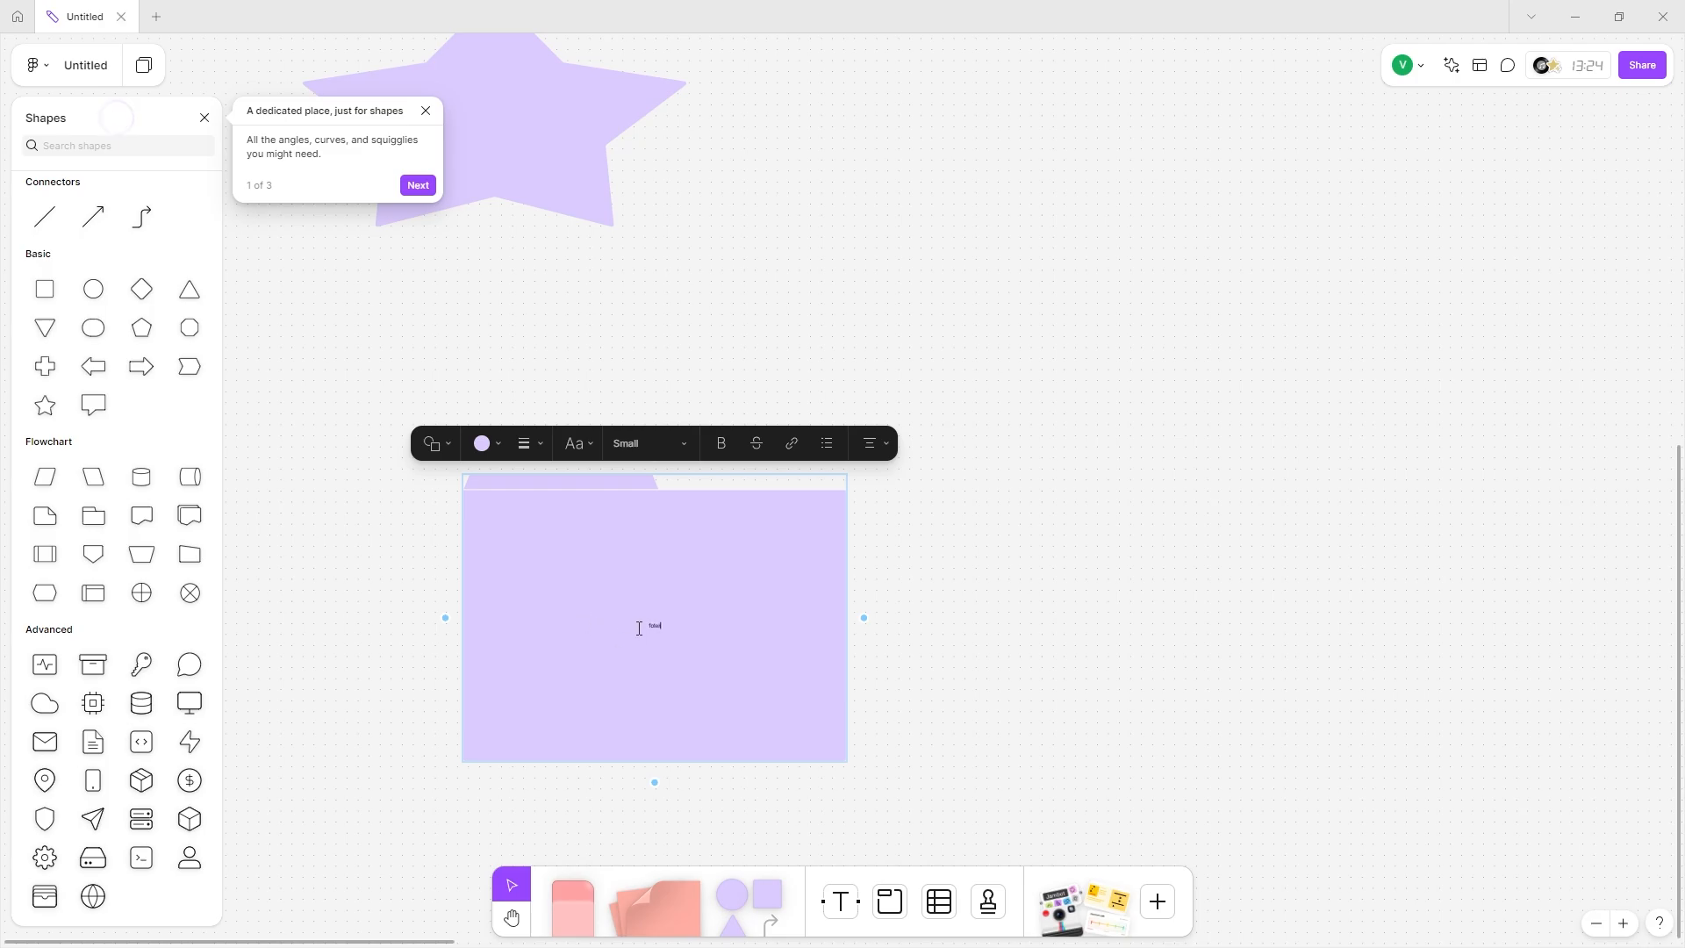
{"action": "scroll", "coordinate": [638, 628], "scroll_direction": "up", "scroll_amount": 3}
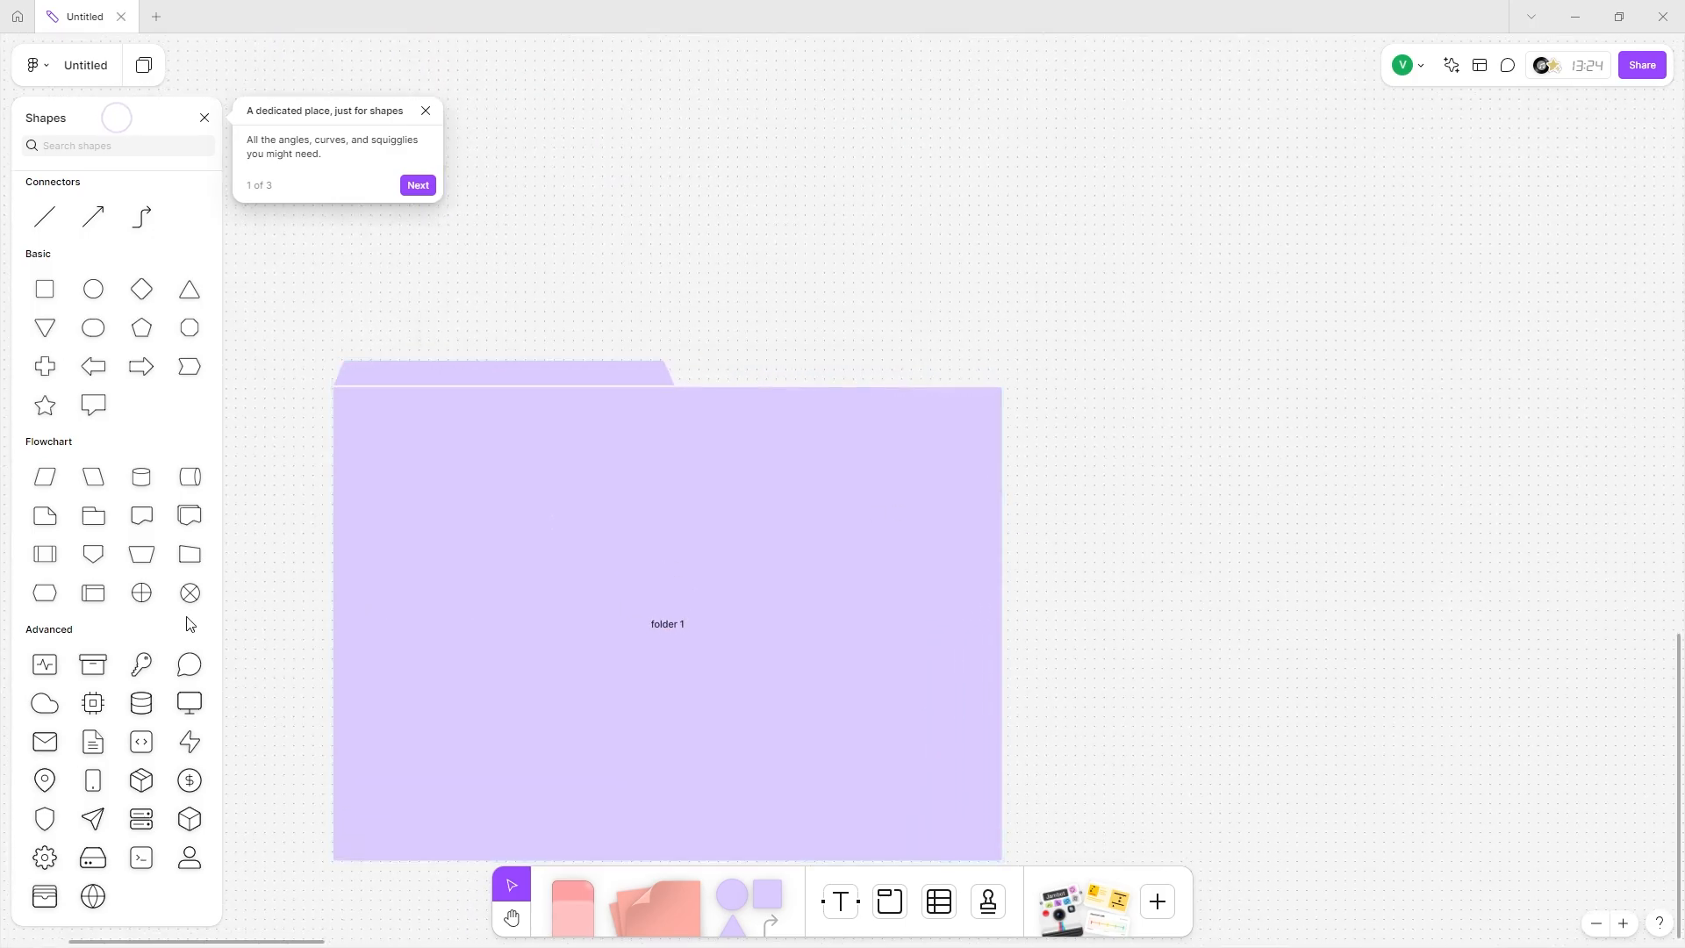
{"action": "key", "text": "Escape"}
Draw a 'file 1' rectangle right of the folder and connect it to the folder.
{"action": "left_click", "coordinate": [60, 294]}
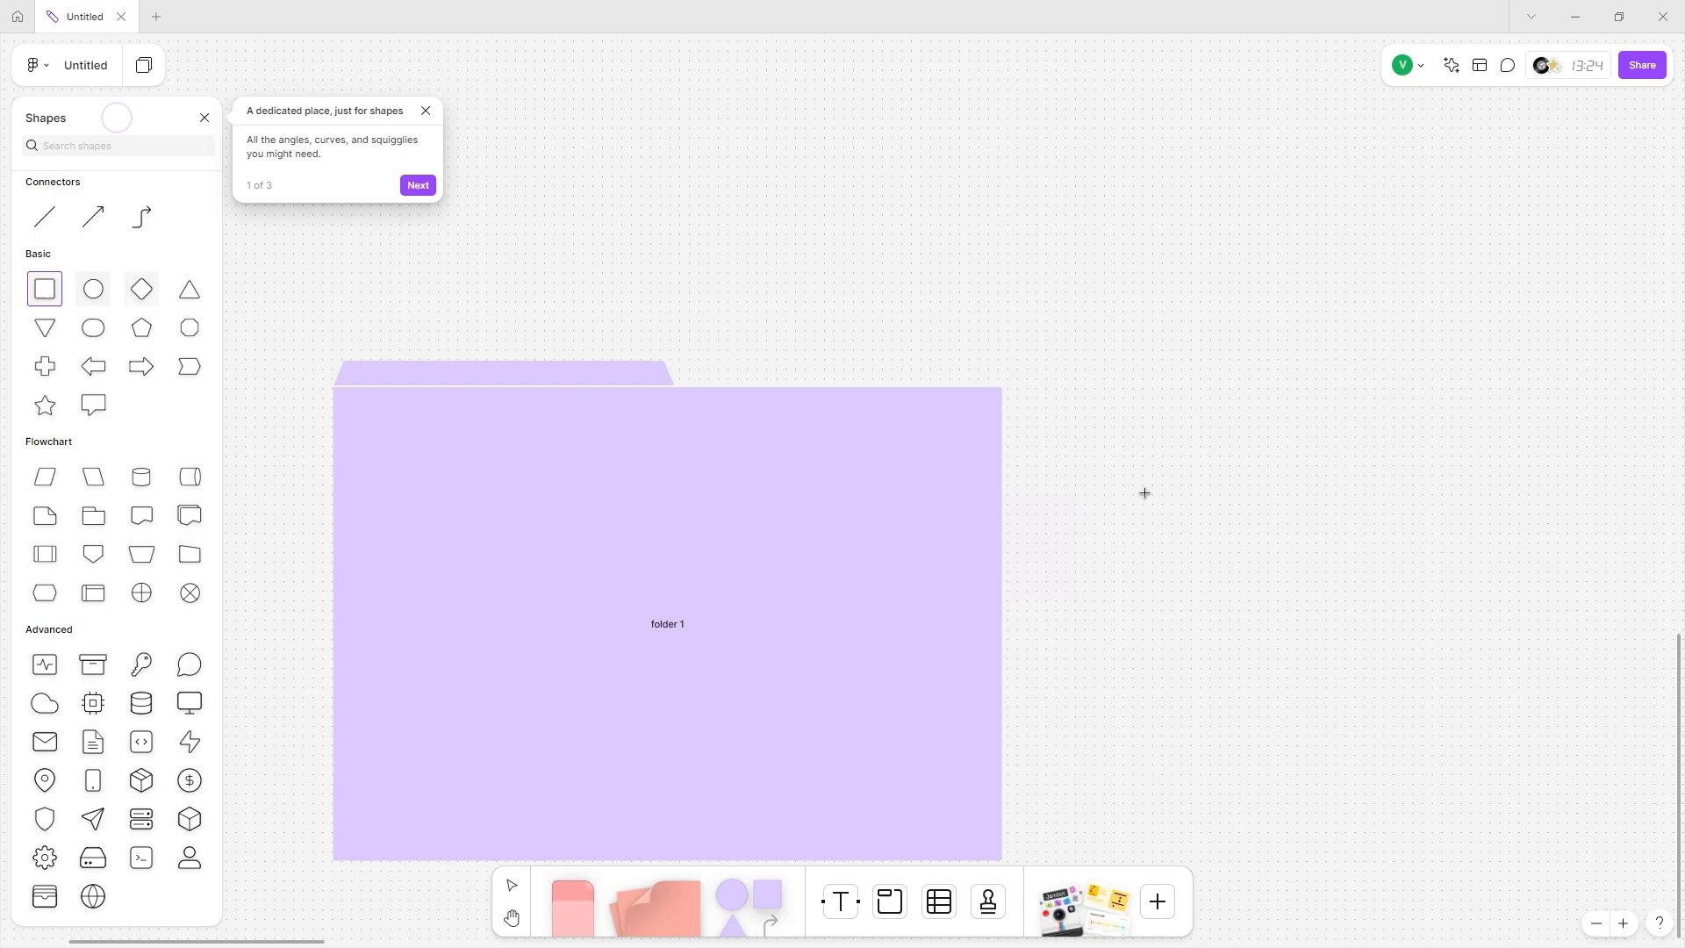
{"action": "left_click_drag", "start_coordinate": [1055, 321], "coordinate": [1595, 566]}
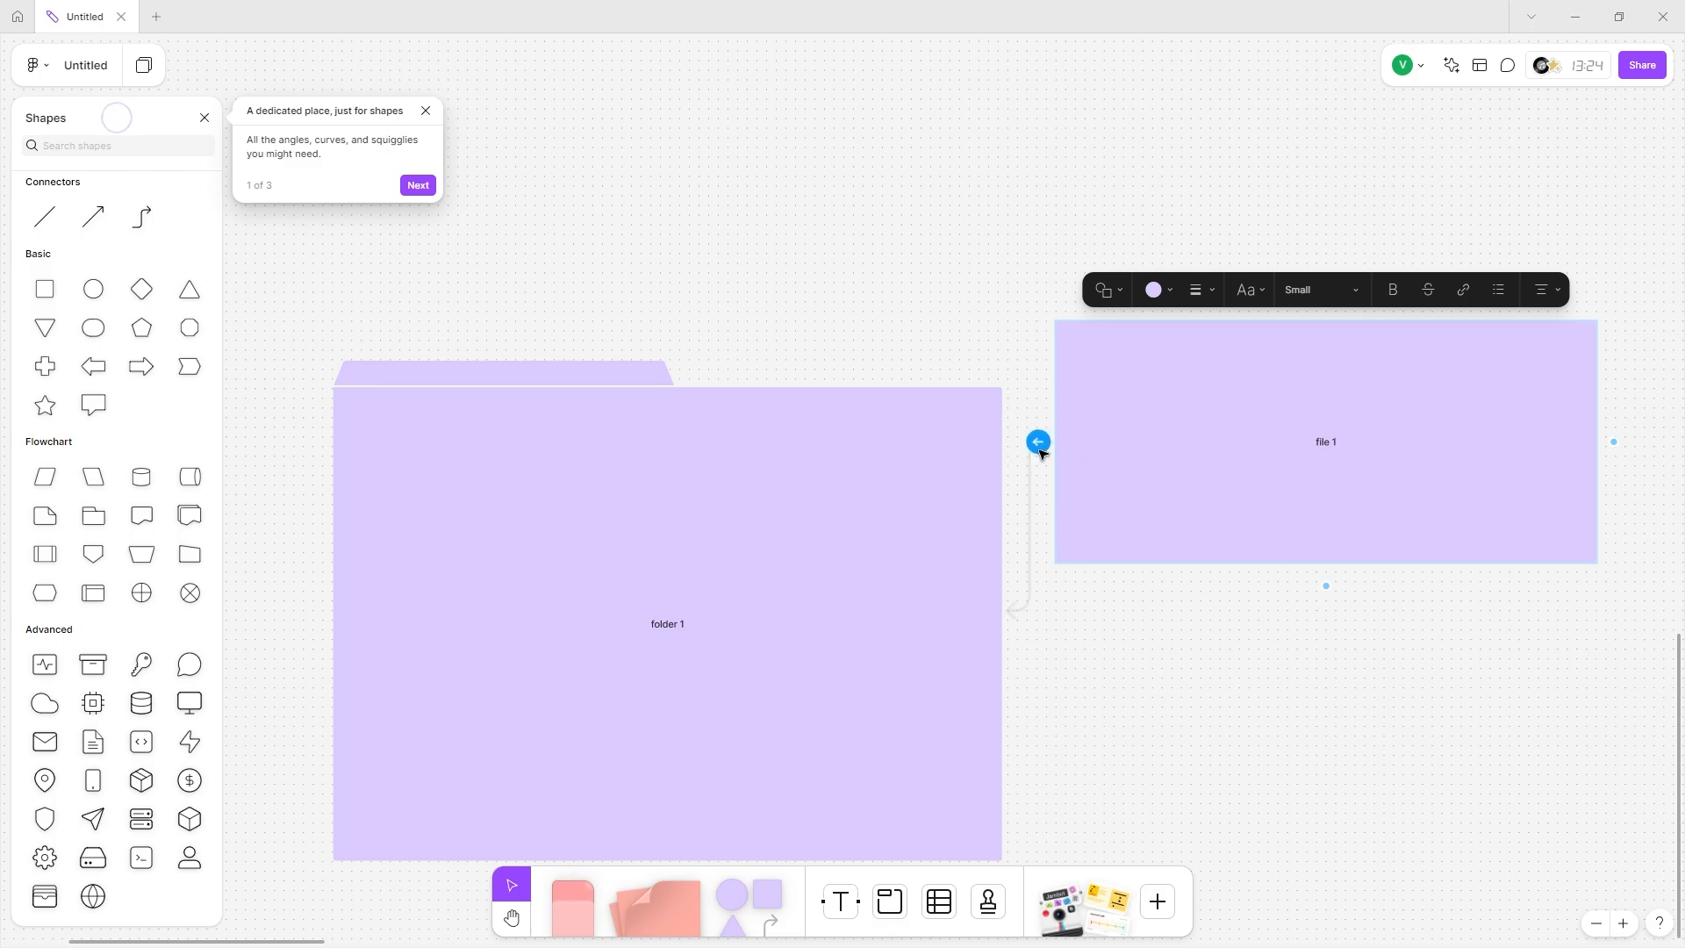
{"action": "left_click_drag", "start_coordinate": [1038, 441], "coordinate": [920, 643]}
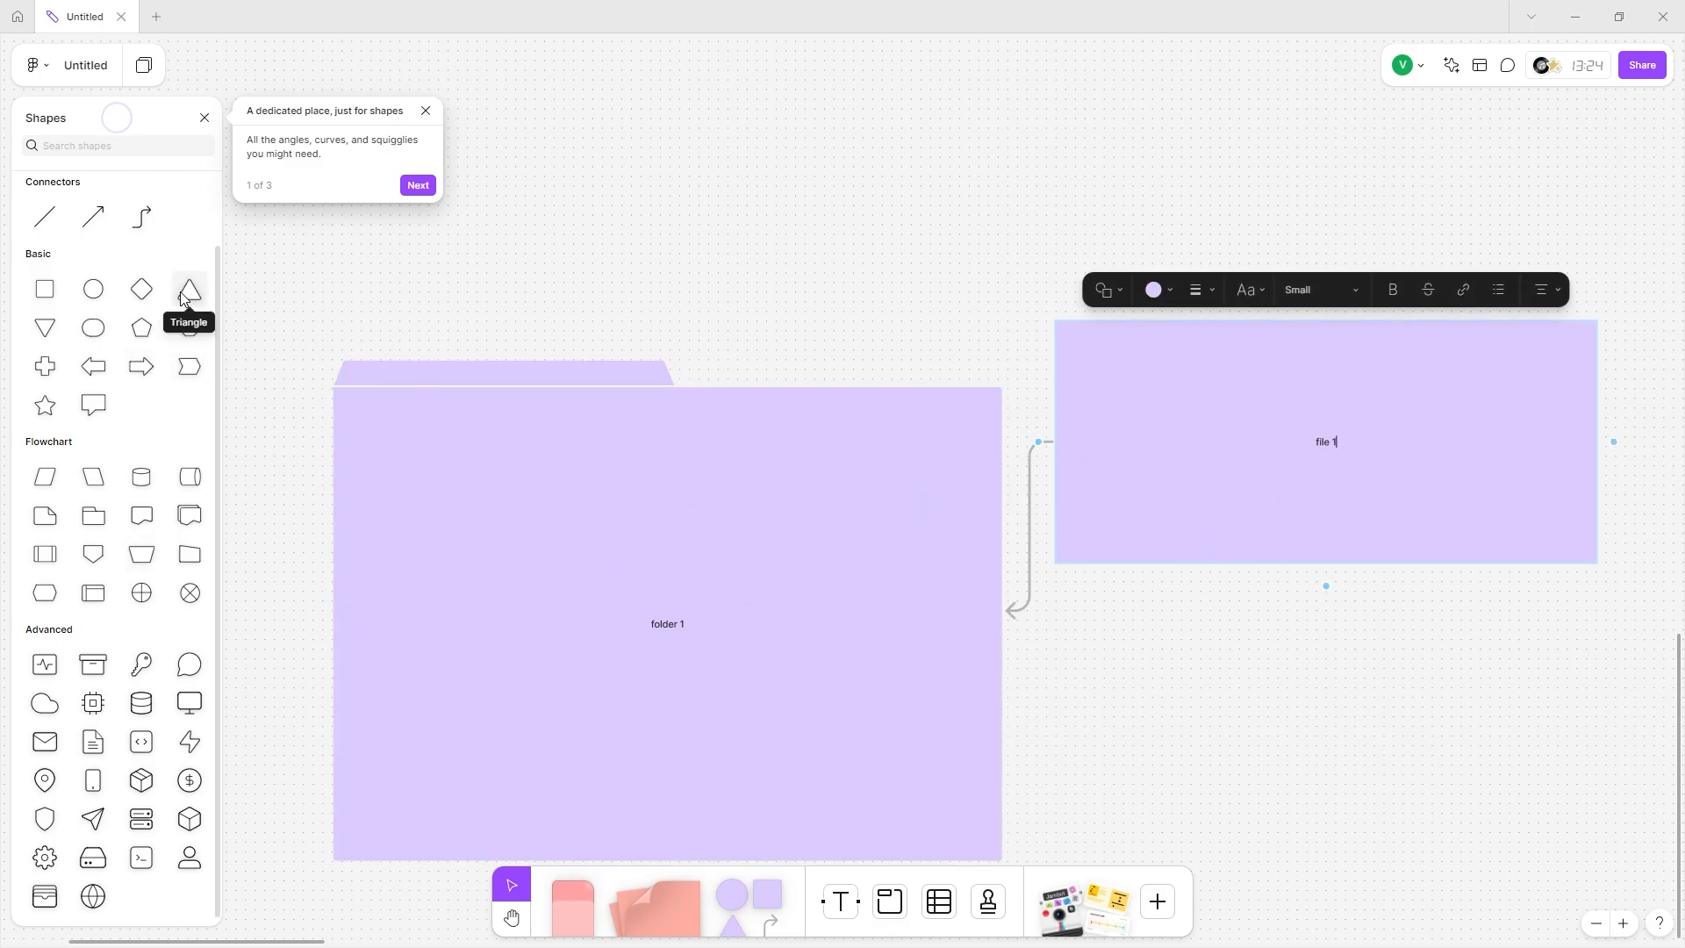
{"action": "left_click", "coordinate": [45, 665]}
Place an Activity shape just below Sorting Features.
{"action": "scroll", "coordinate": [504, 562], "scroll_direction": "down", "scroll_amount": 5}
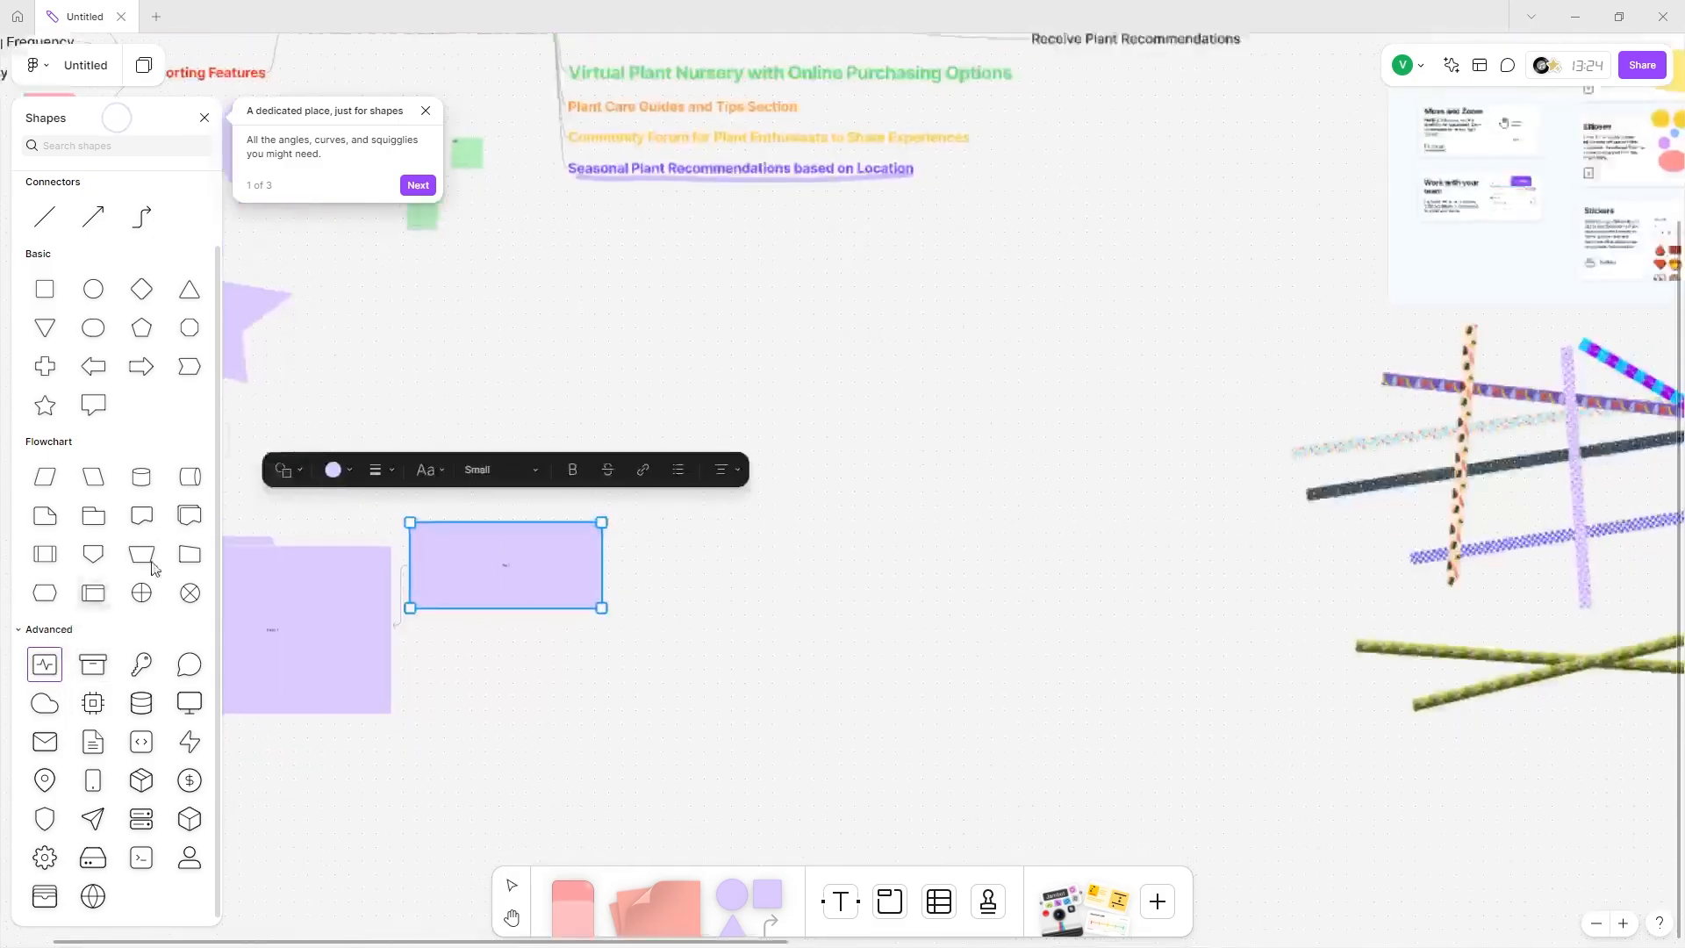
{"action": "scroll", "coordinate": [447, 395], "scroll_direction": "left", "scroll_amount": 5}
{"action": "scroll", "coordinate": [516, 286], "scroll_direction": "up", "scroll_amount": 2}
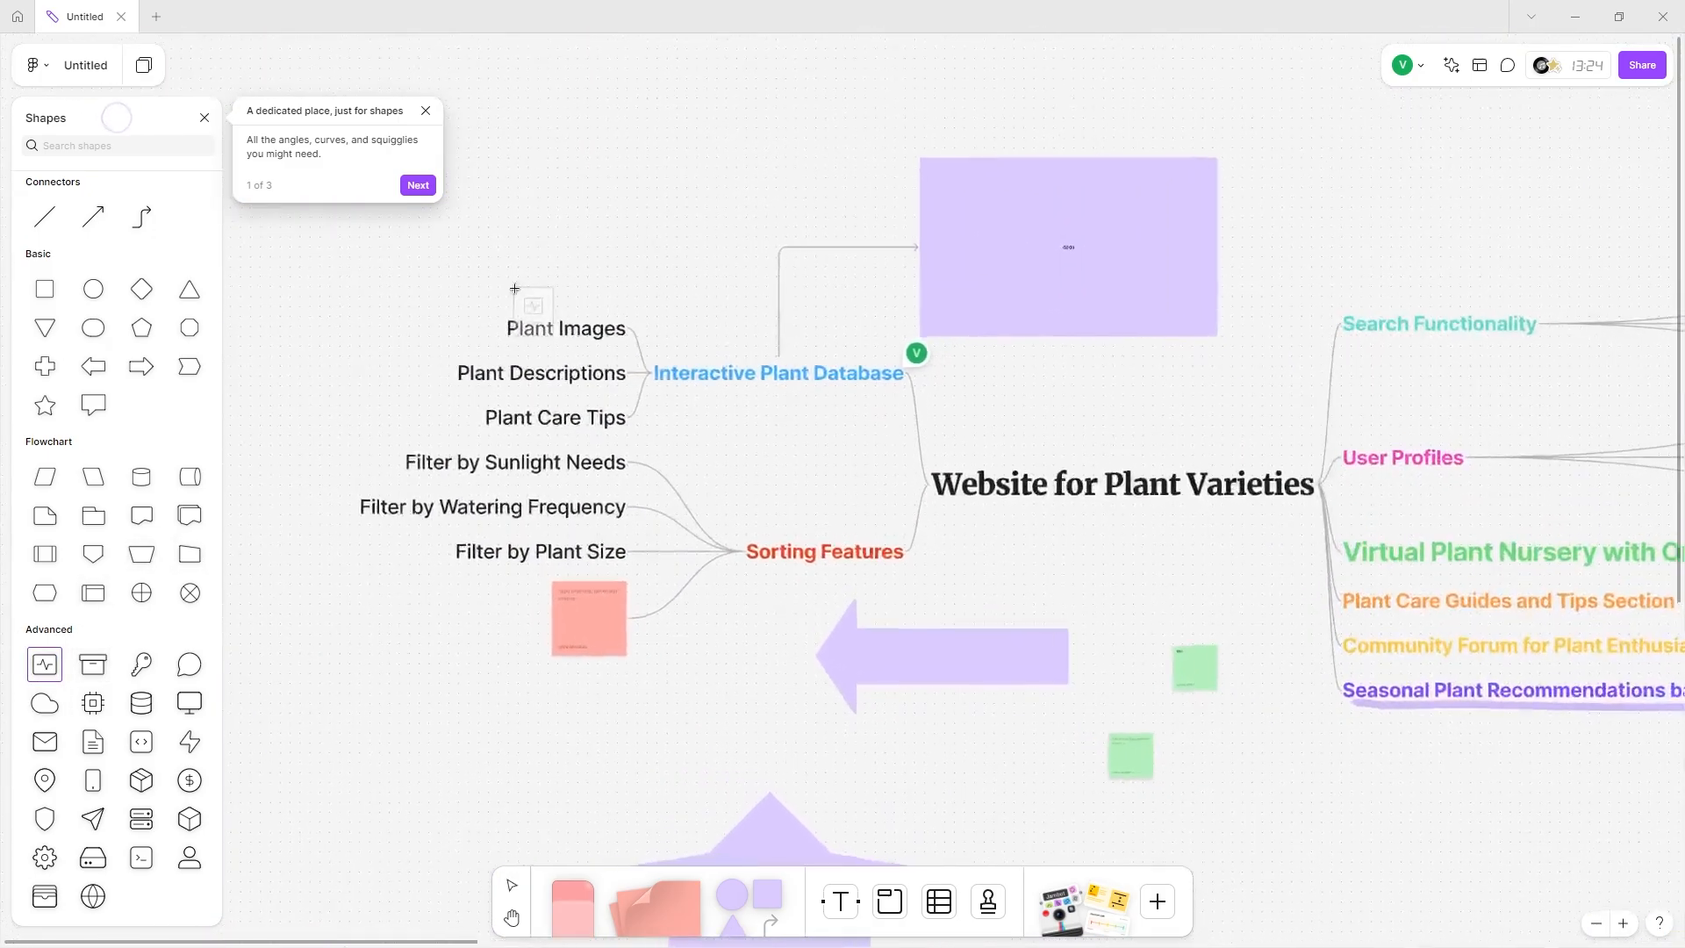
{"action": "scroll", "coordinate": [829, 516], "scroll_direction": "up", "scroll_amount": 3}
{"action": "scroll", "coordinate": [667, 685], "scroll_direction": "left", "scroll_amount": 4}
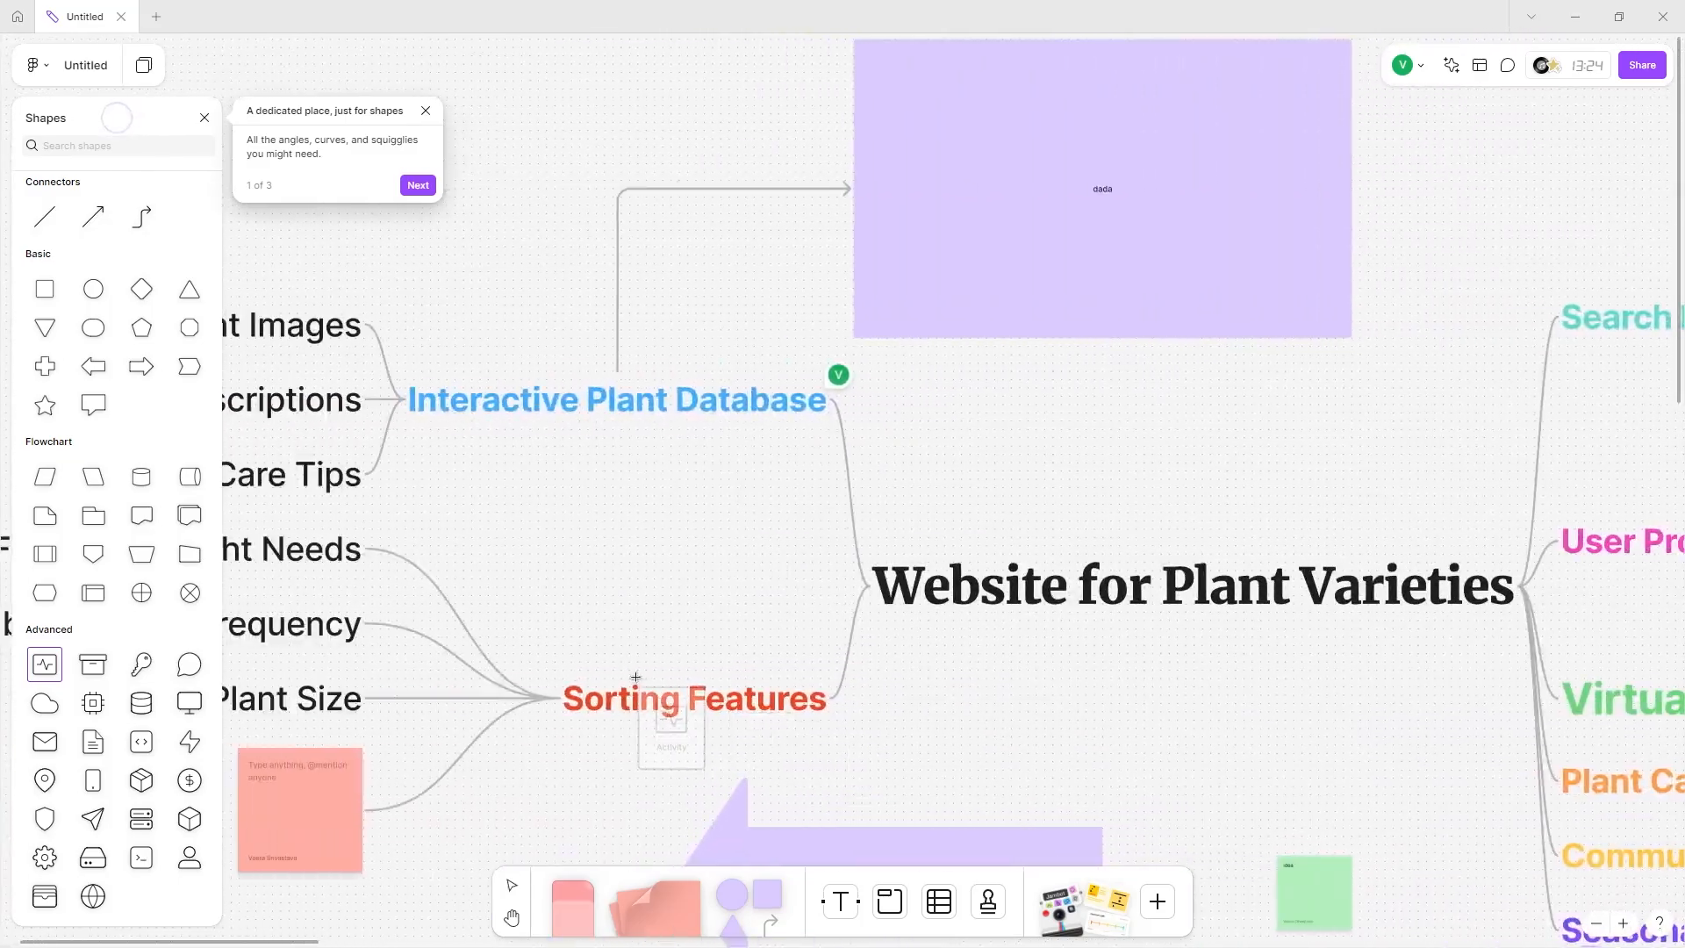
{"action": "left_click", "coordinate": [658, 642]}
{"action": "left_click_drag", "start_coordinate": [660, 648], "coordinate": [742, 718]}
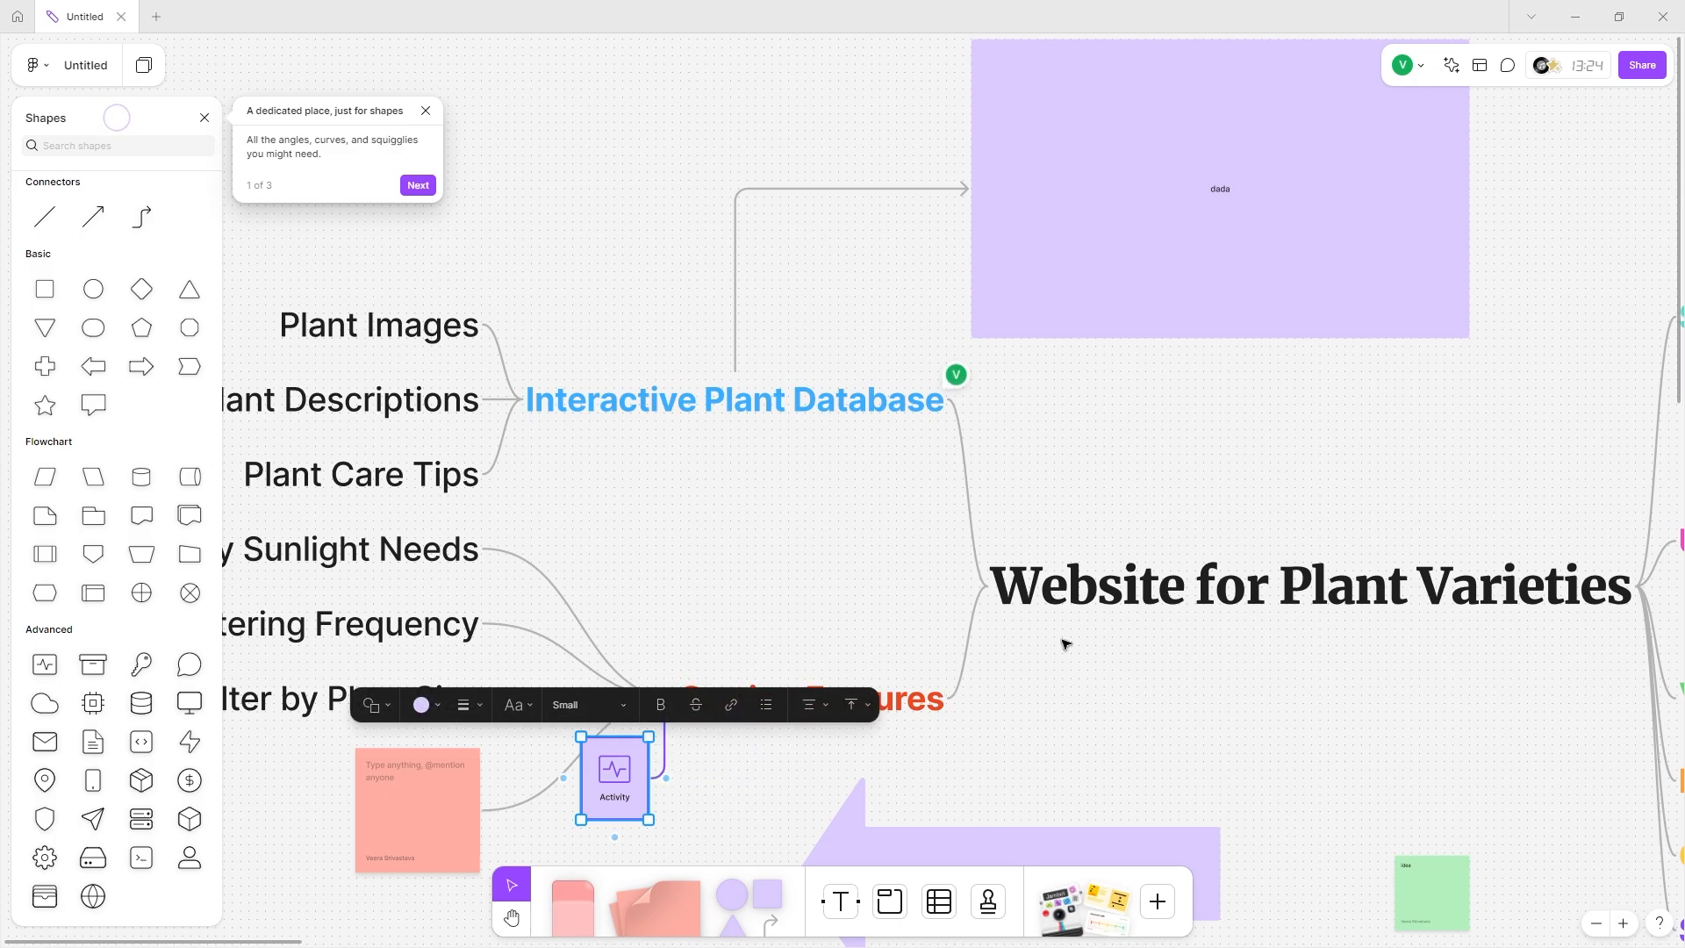
Add another Activity shape above Search Functionality and connect it to that branch.
{"action": "scroll", "coordinate": [1064, 639], "scroll_direction": "right", "scroll_amount": 10}
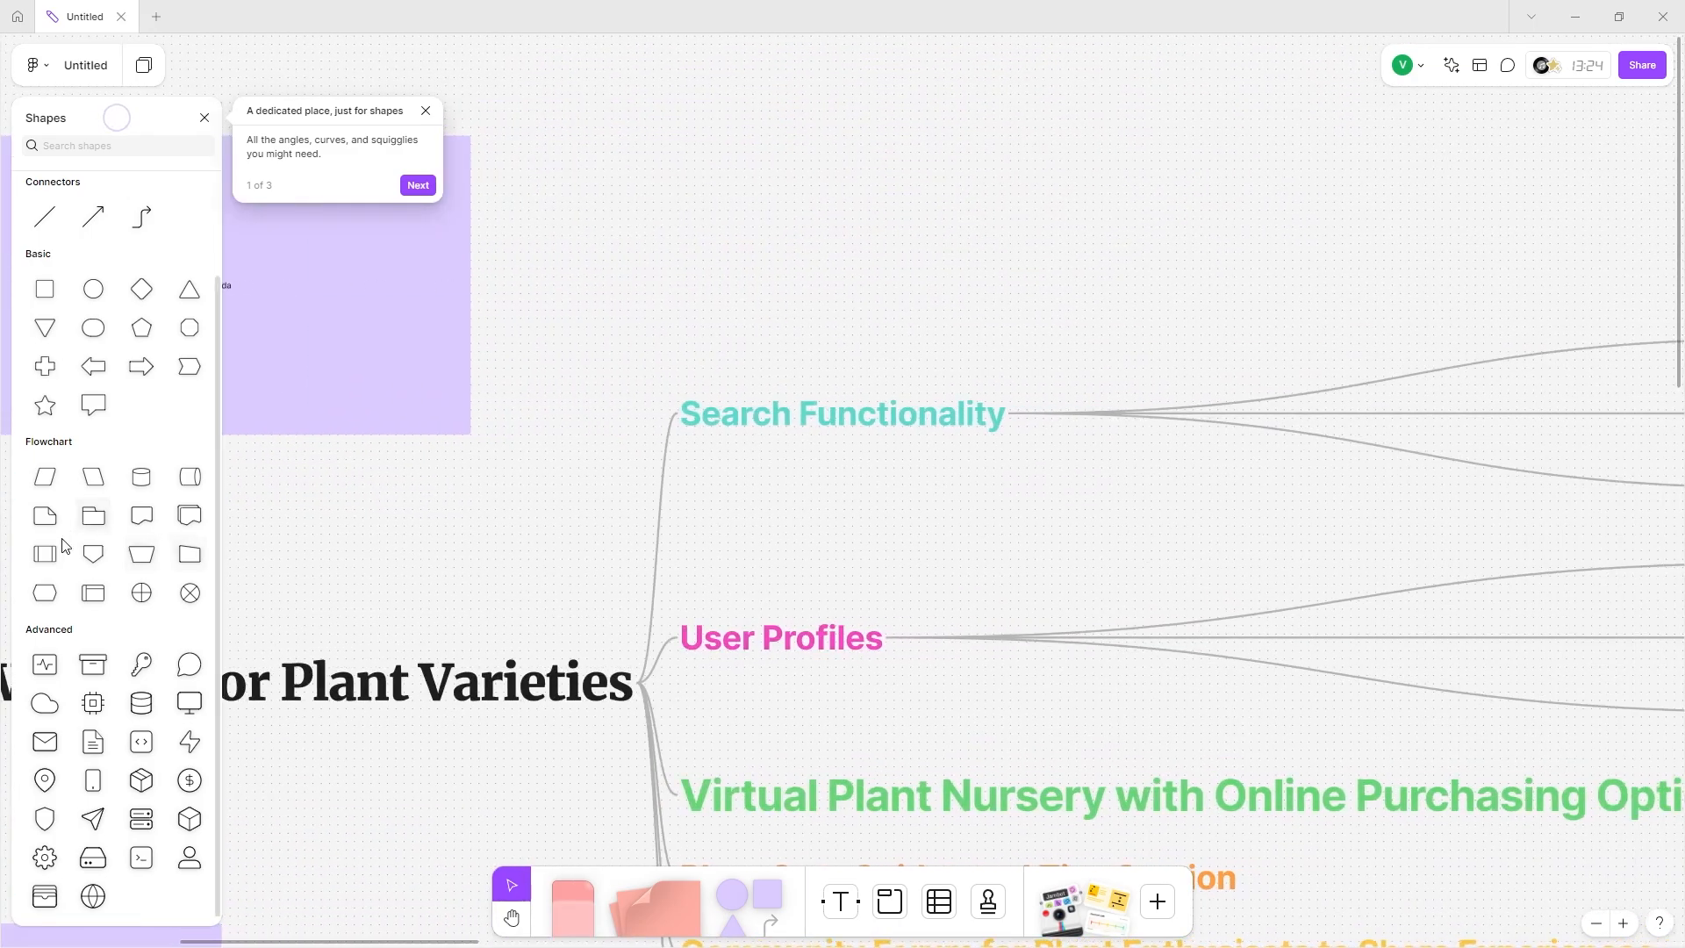
{"action": "left_click_drag", "start_coordinate": [45, 664], "coordinate": [849, 229]}
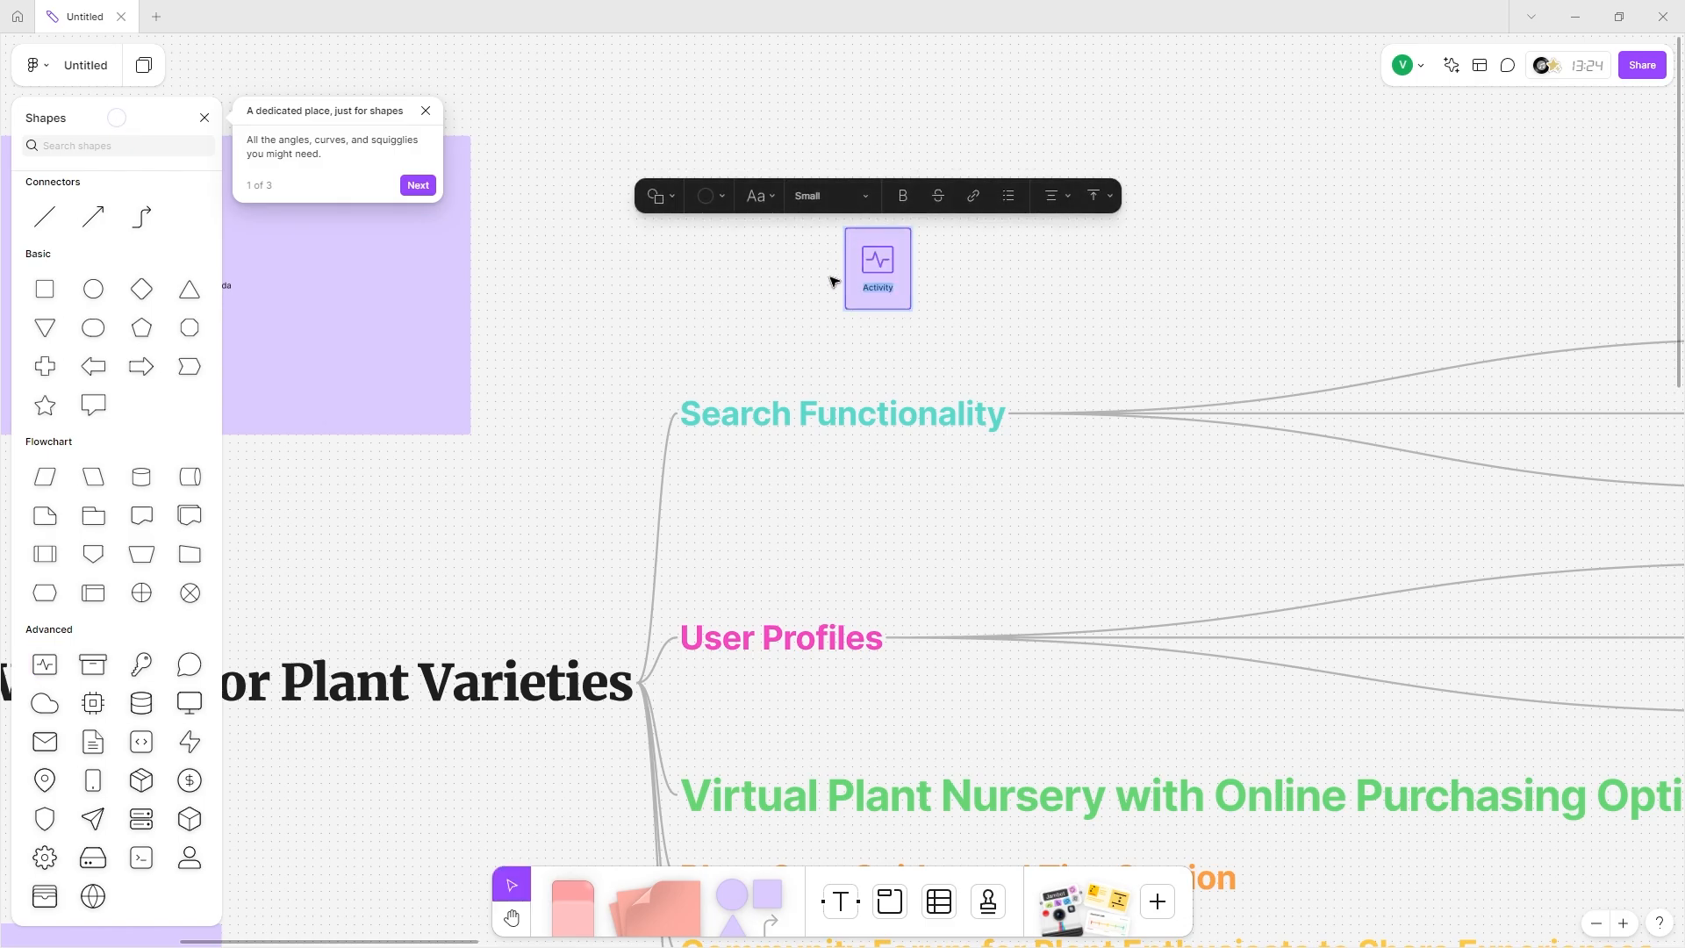
{"action": "key", "text": "Escape"}
{"action": "left_click_drag", "start_coordinate": [877, 326], "coordinate": [843, 386]}
Place a Database shape above Interactive Plant Database and connect it to that branch.
{"action": "scroll", "coordinate": [727, 339], "scroll_direction": "down", "scroll_amount": 5}
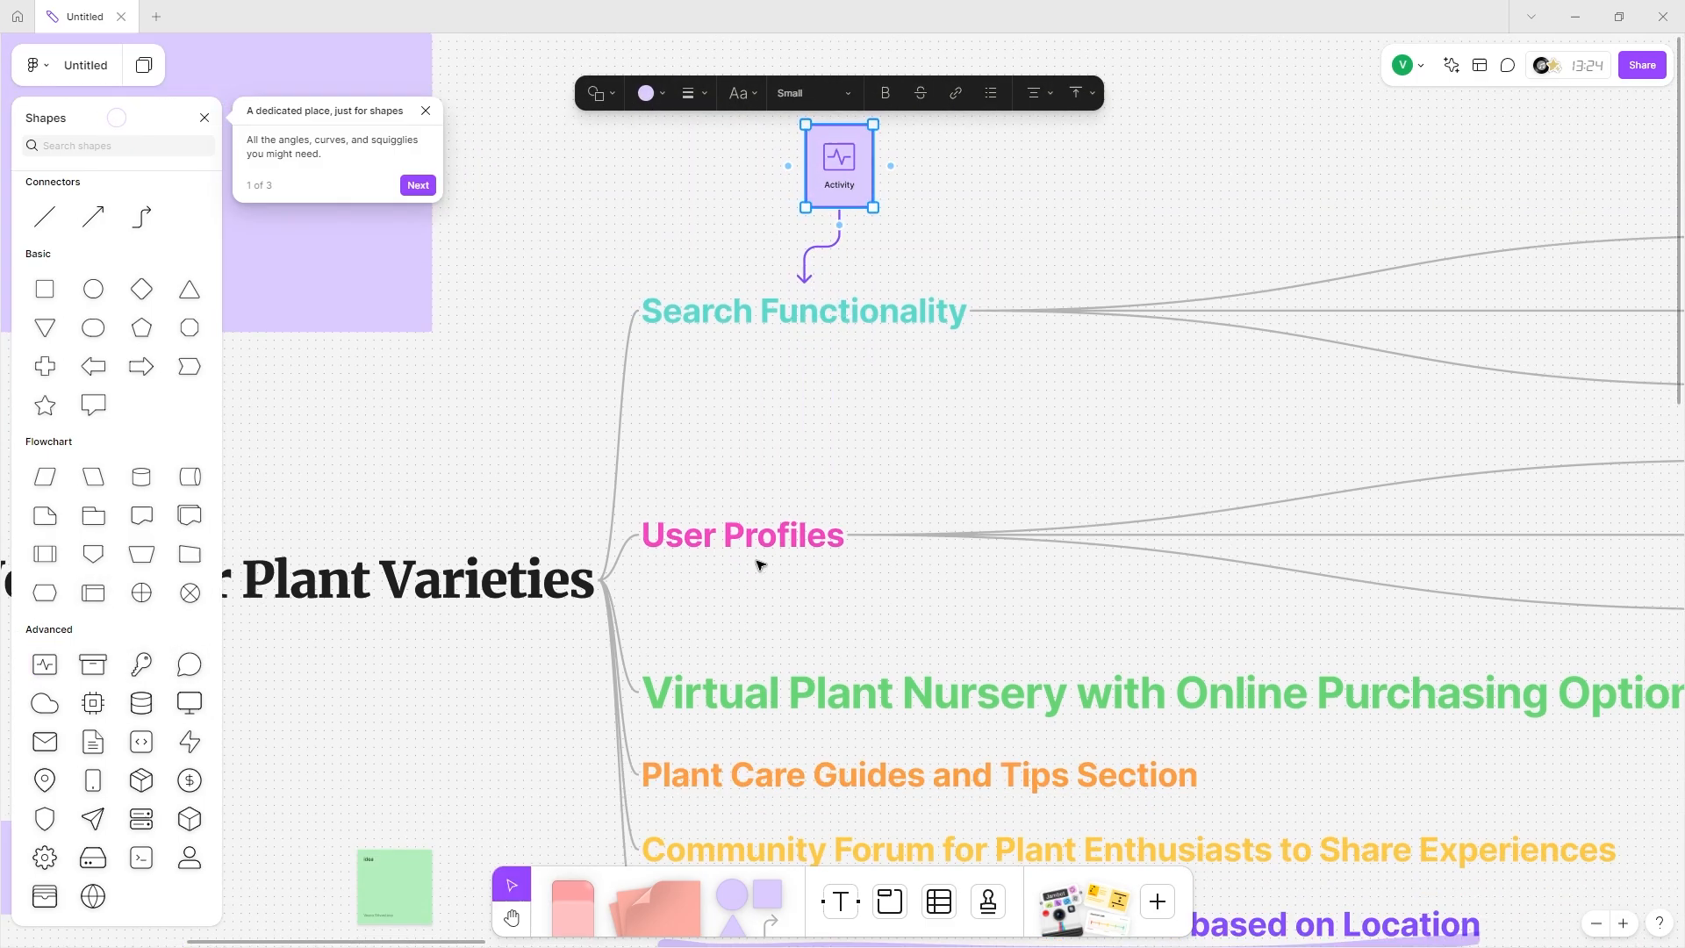
{"action": "scroll", "coordinate": [760, 565], "scroll_direction": "left", "scroll_amount": 5}
{"action": "scroll", "coordinate": [647, 551], "scroll_direction": "left", "scroll_amount": 2}
{"action": "left_click", "coordinate": [141, 702]}
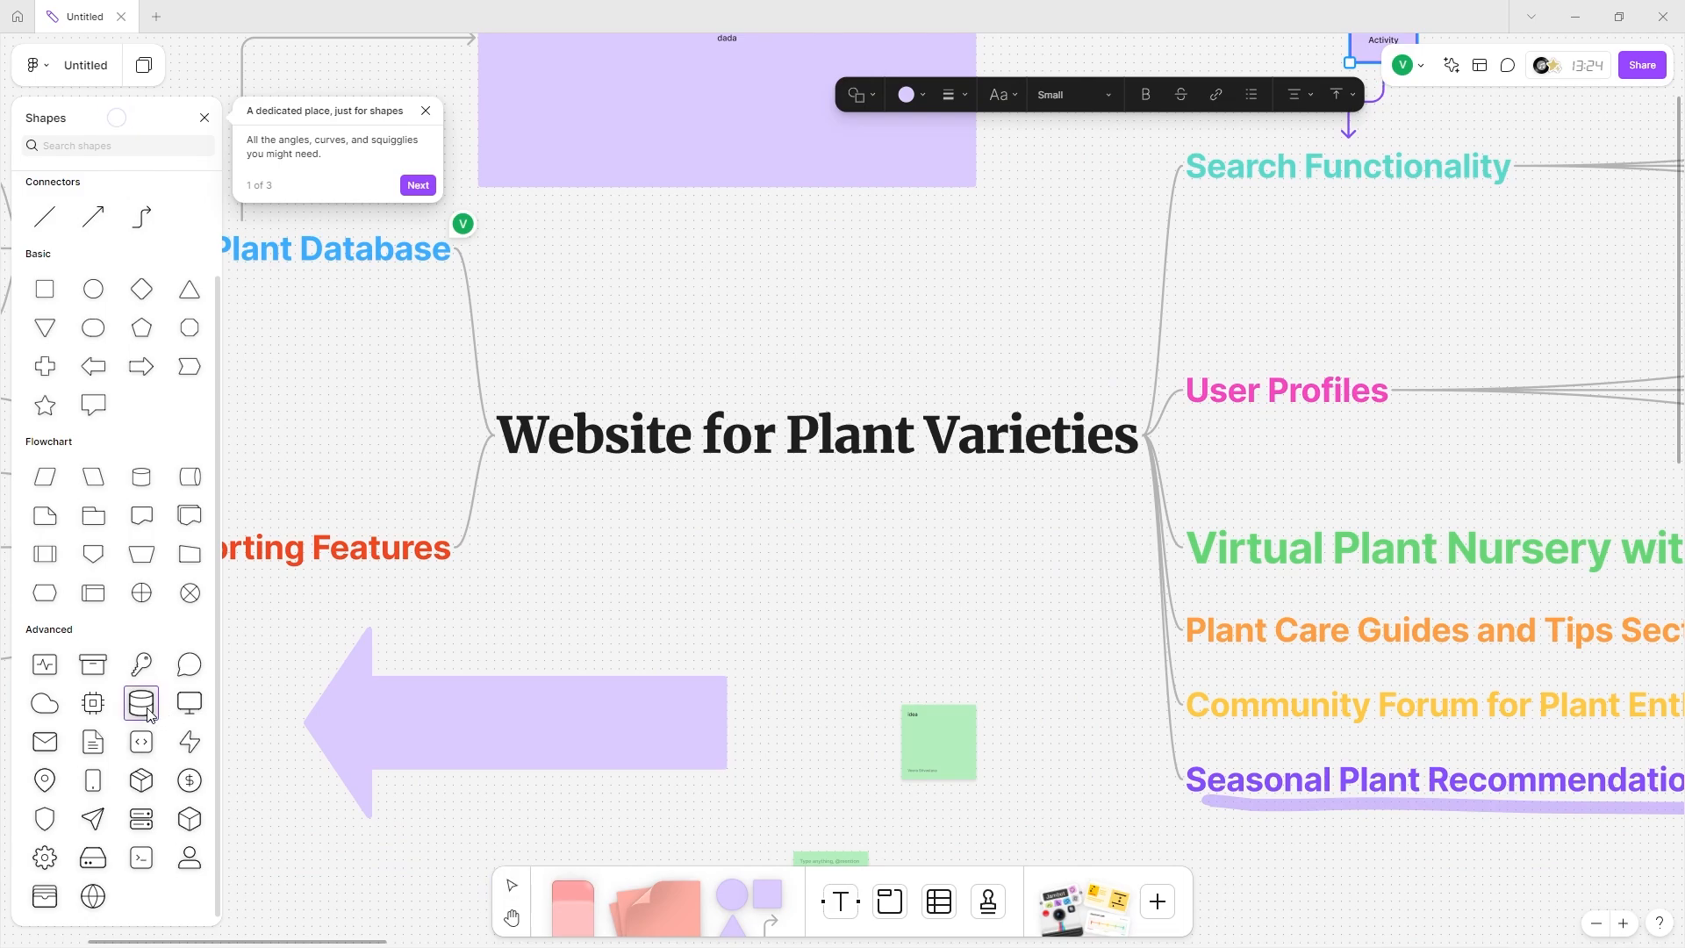
{"action": "scroll", "coordinate": [614, 614], "scroll_direction": "left", "scroll_amount": 6}
{"action": "scroll", "coordinate": [632, 526], "scroll_direction": "up", "scroll_amount": 5}
{"action": "left_click", "coordinate": [649, 456]}
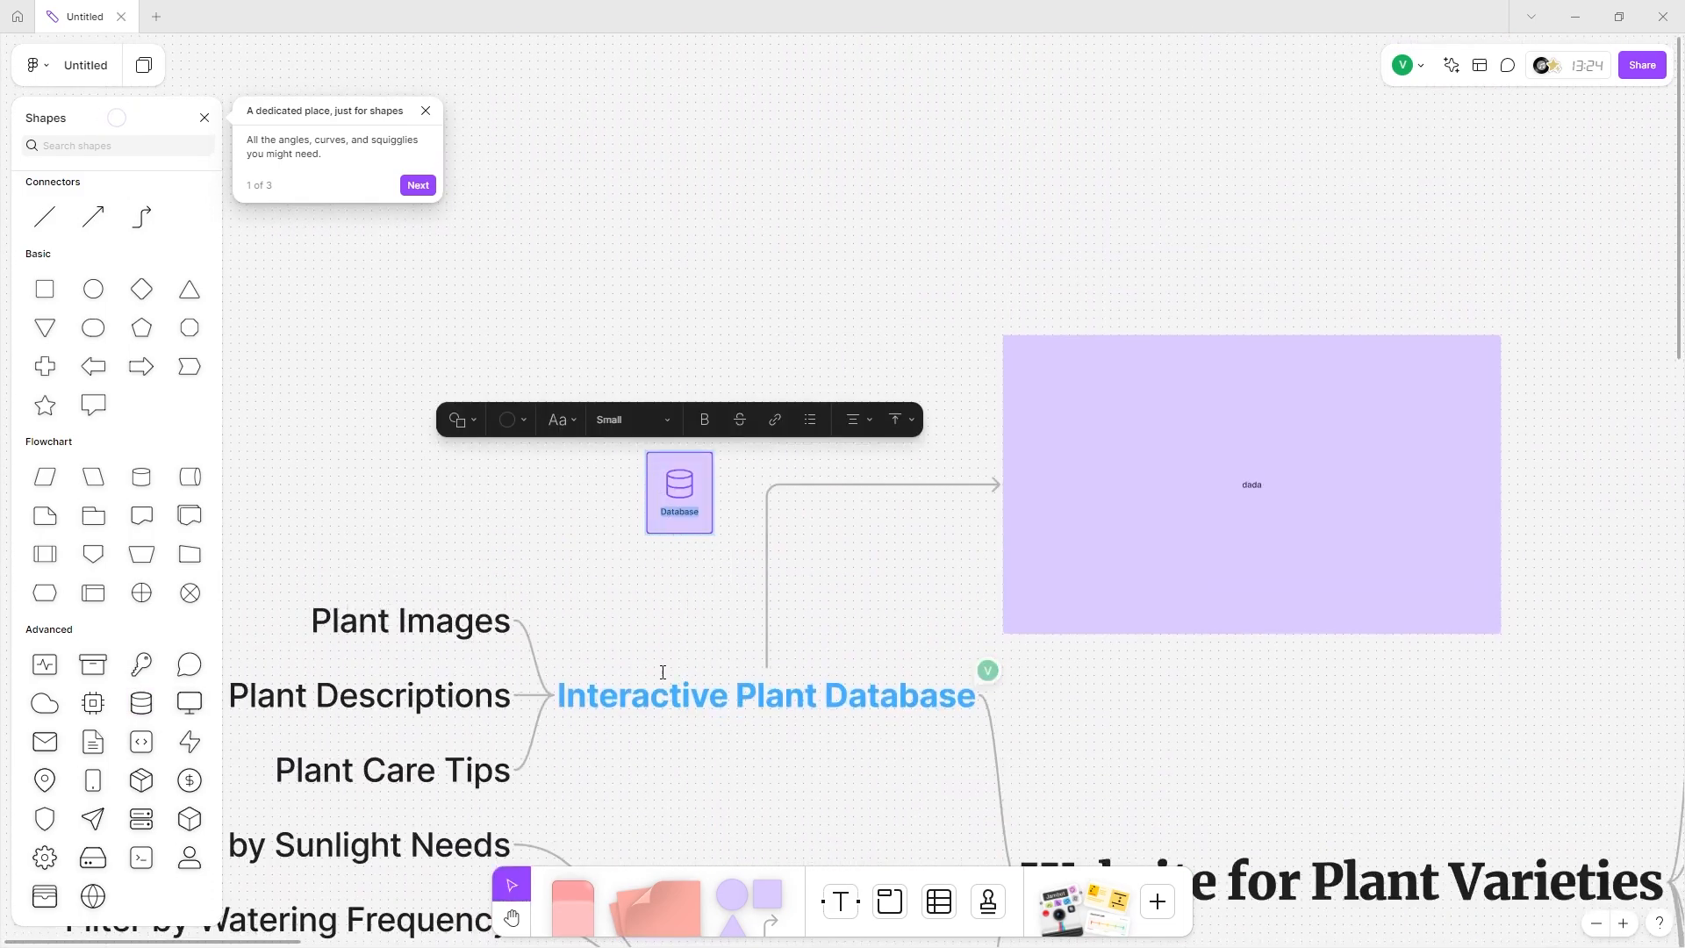
{"action": "key", "text": "Escape"}
{"action": "left_click_drag", "start_coordinate": [727, 491], "coordinate": [755, 713]}
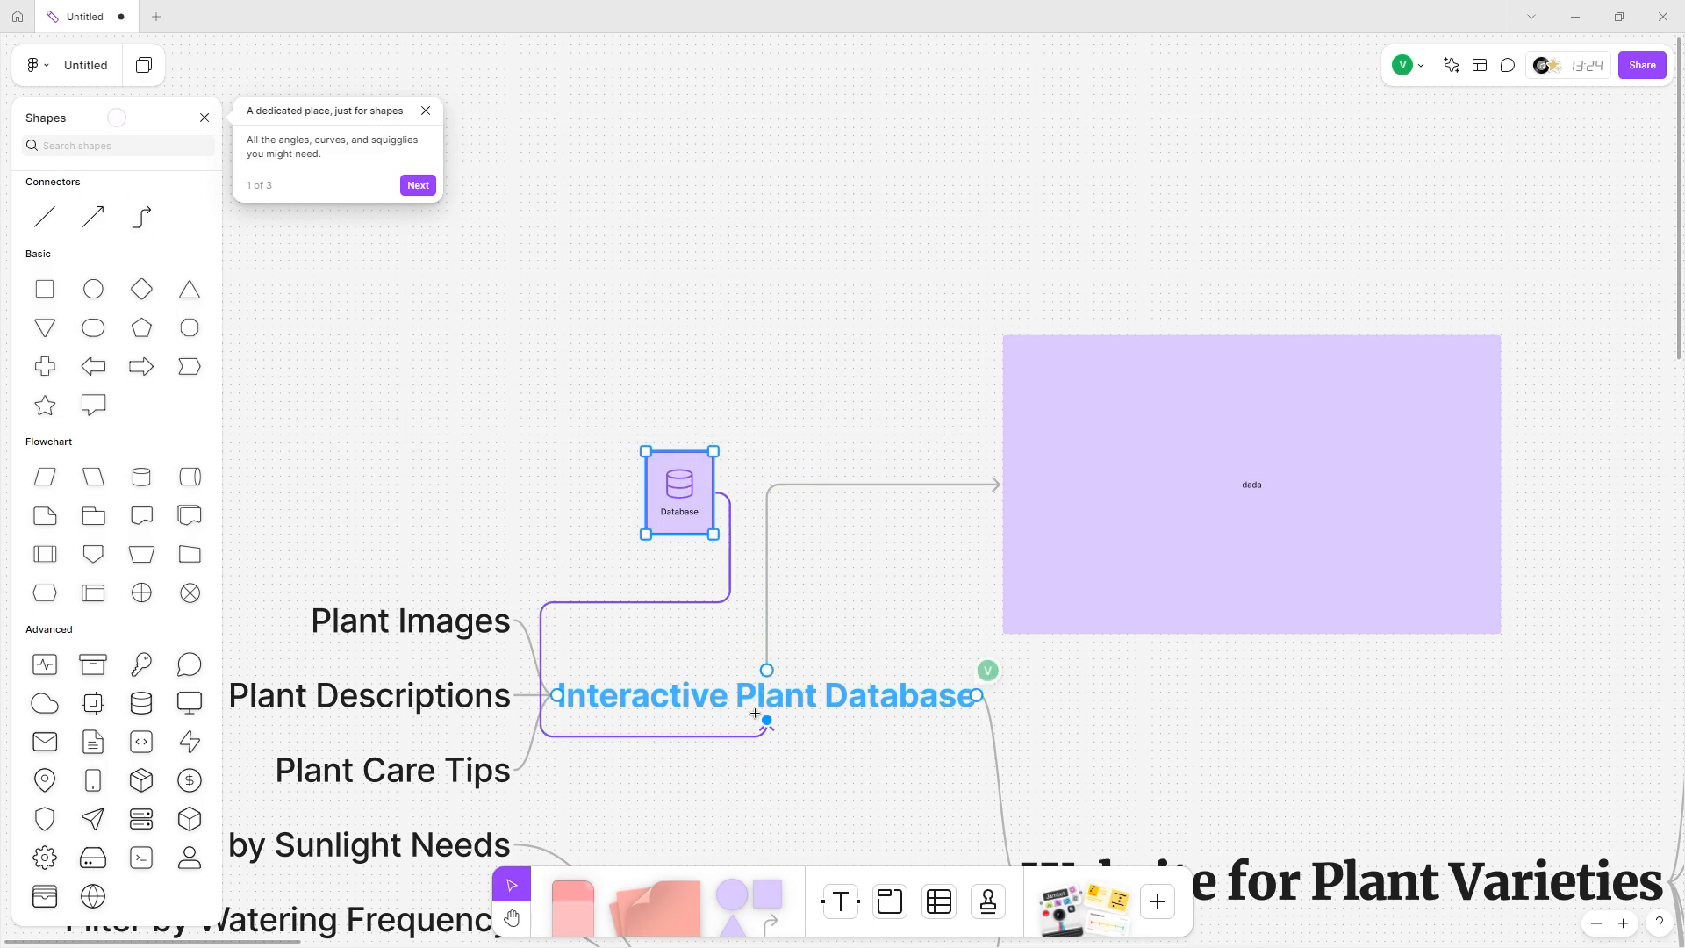
{"action": "key", "text": "shift+1"}
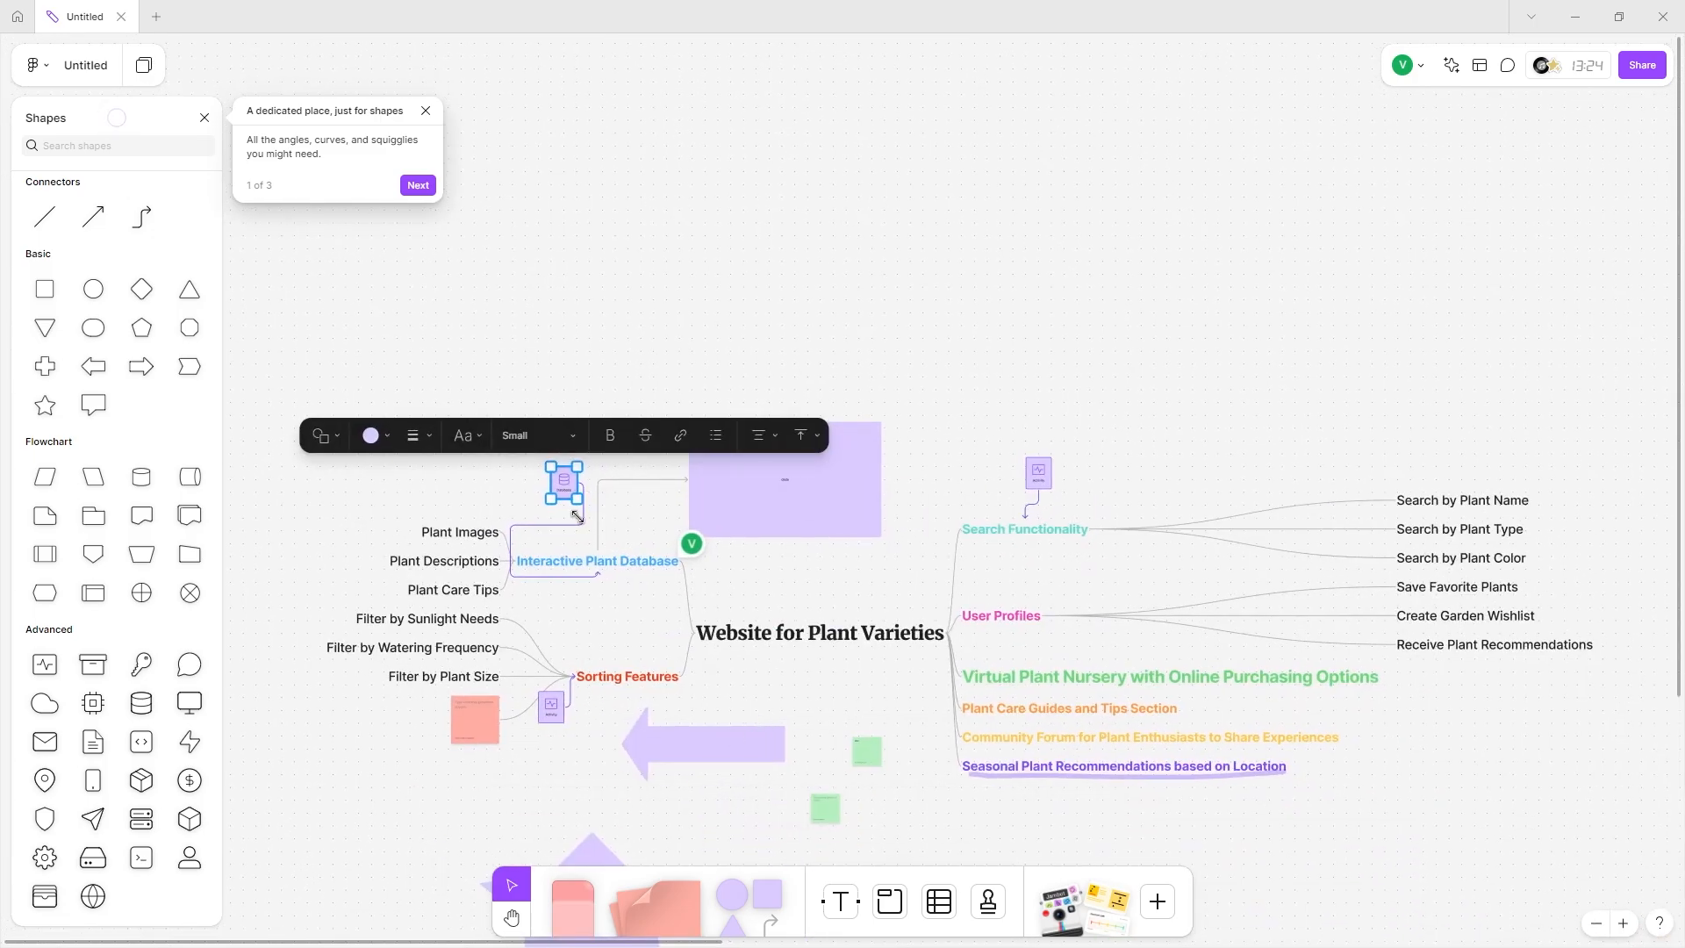
Fill the Database shape blue, the Sorting Activity shape red and the Search Activity shape teal.
{"action": "left_click", "coordinate": [383, 435]}
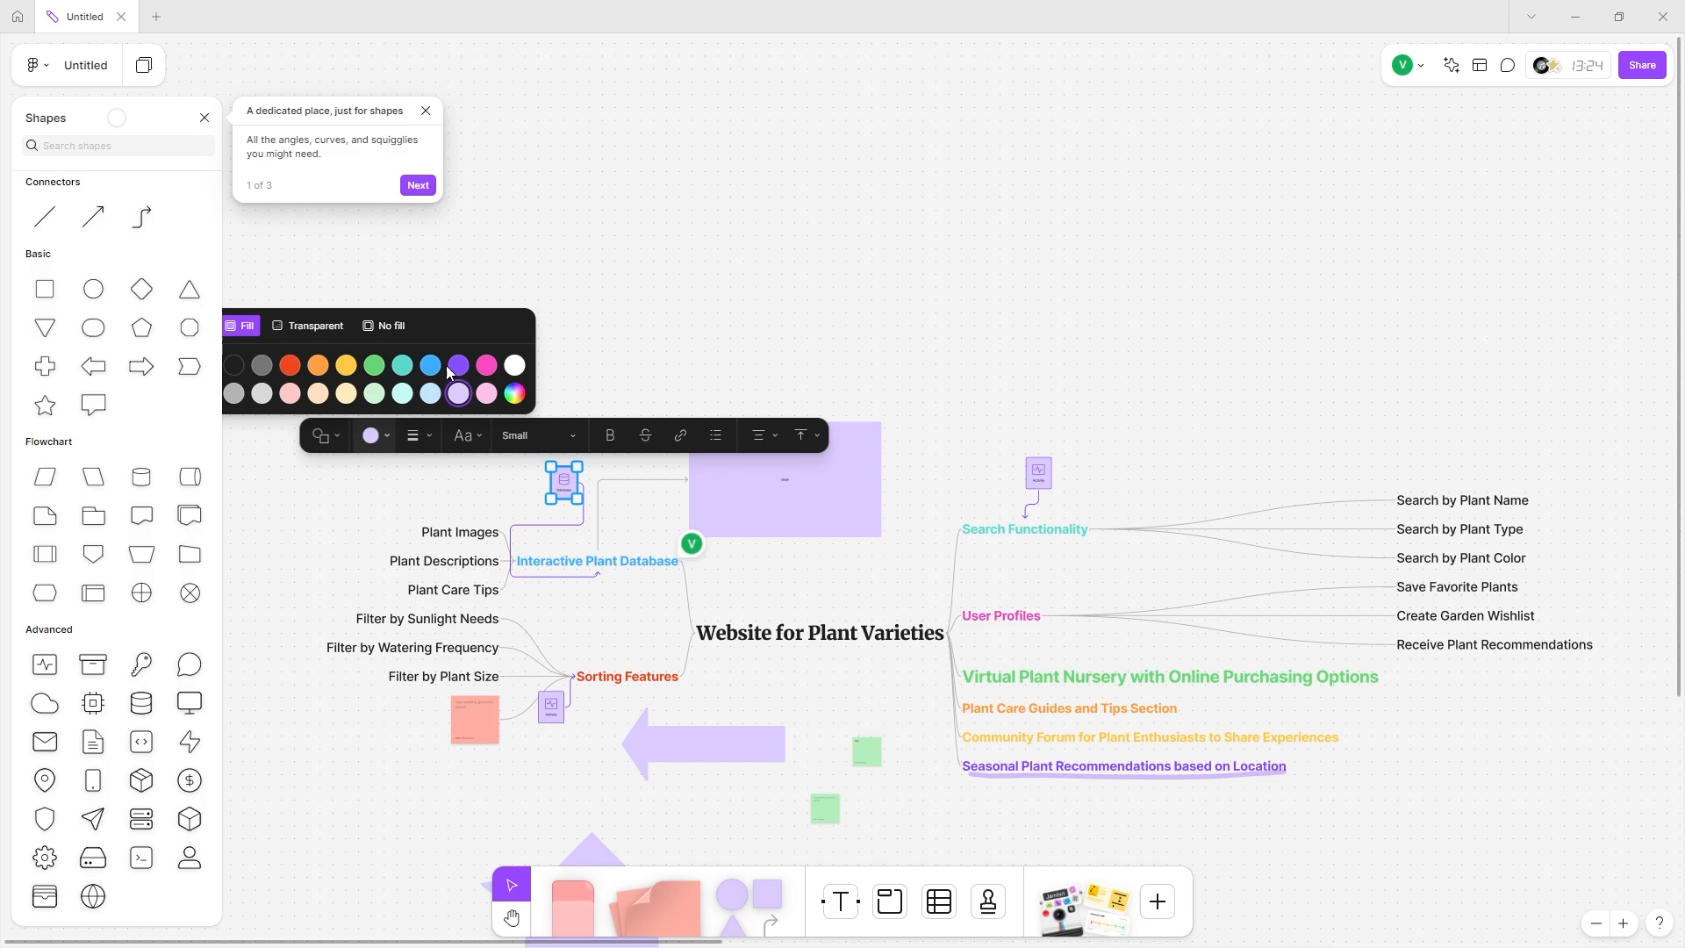
{"action": "left_click", "coordinate": [451, 367]}
{"action": "left_click", "coordinate": [370, 435]}
{"action": "left_click", "coordinate": [430, 364]}
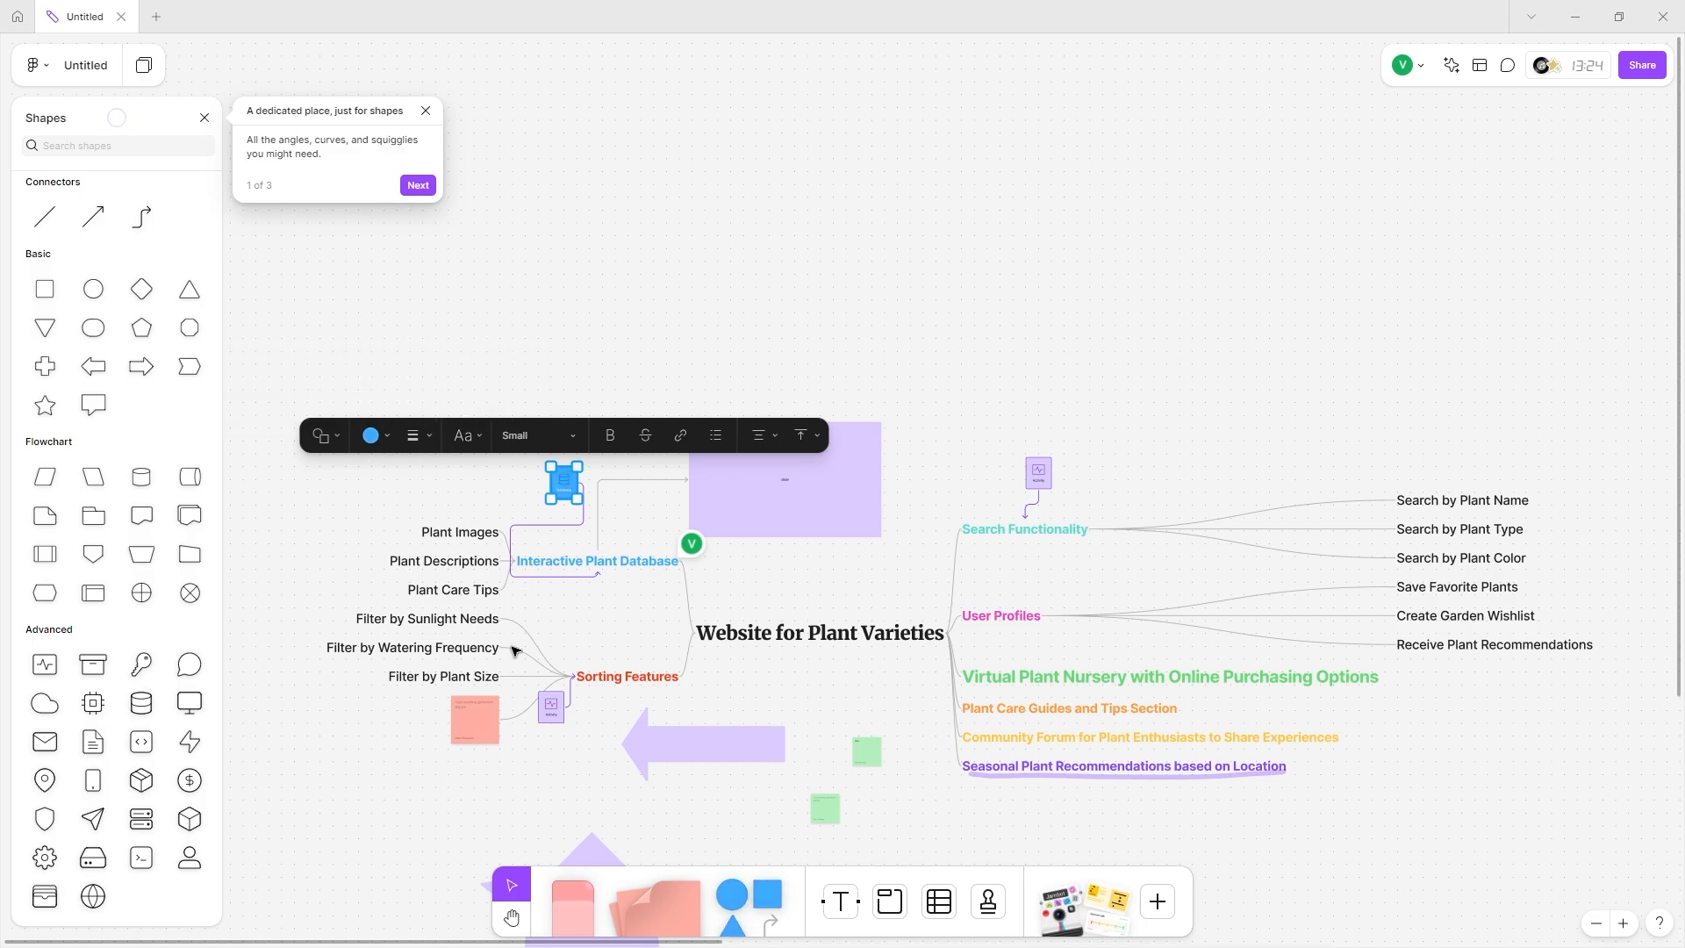
{"action": "left_click", "coordinate": [552, 718]}
{"action": "left_click", "coordinate": [372, 662]}
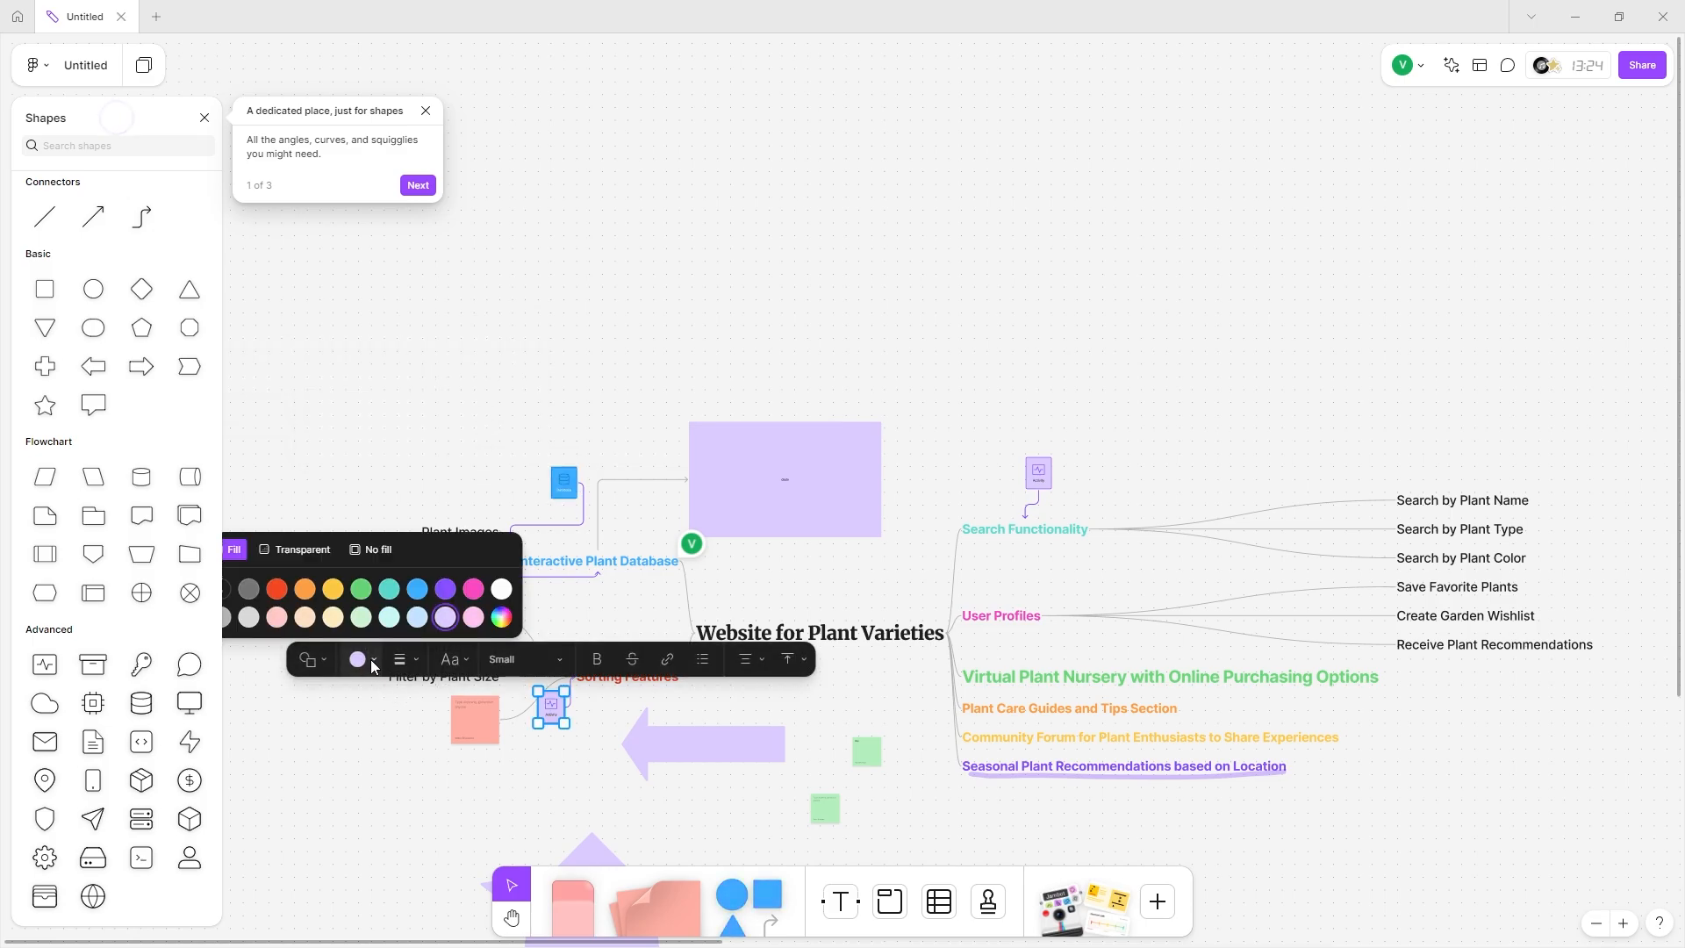
{"action": "left_click", "coordinate": [276, 590]}
{"action": "left_click", "coordinate": [1036, 483]}
{"action": "left_click", "coordinate": [798, 425]}
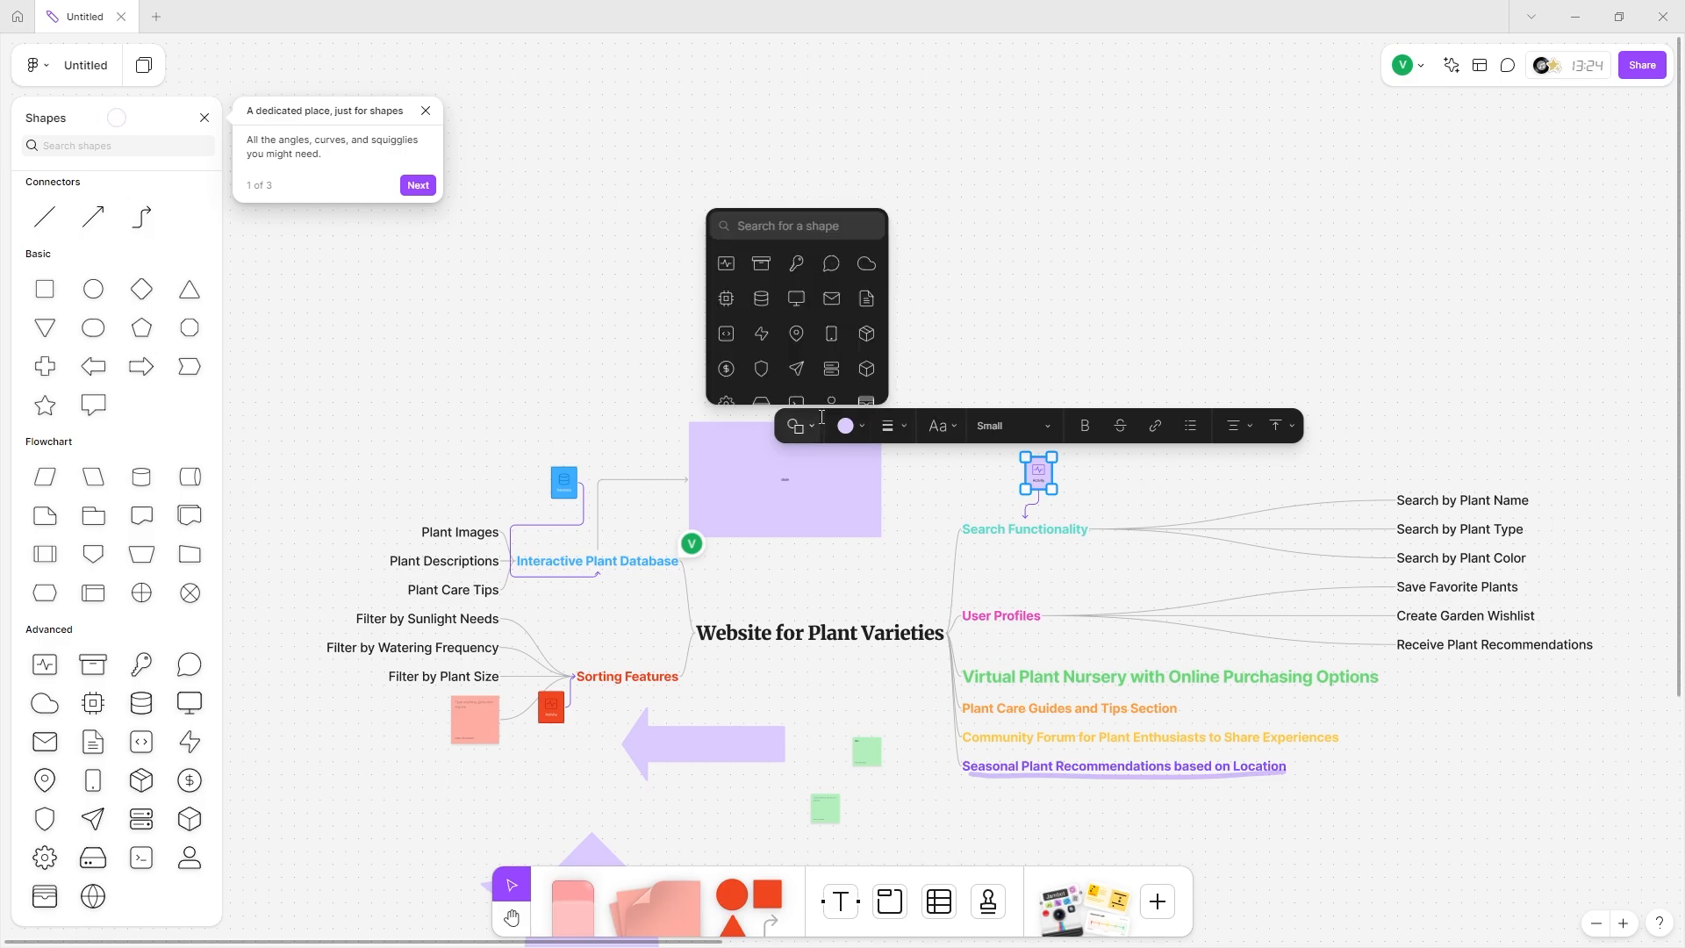
{"action": "left_click", "coordinate": [847, 426]}
{"action": "left_click", "coordinate": [877, 356]}
{"action": "left_click", "coordinate": [946, 563]}
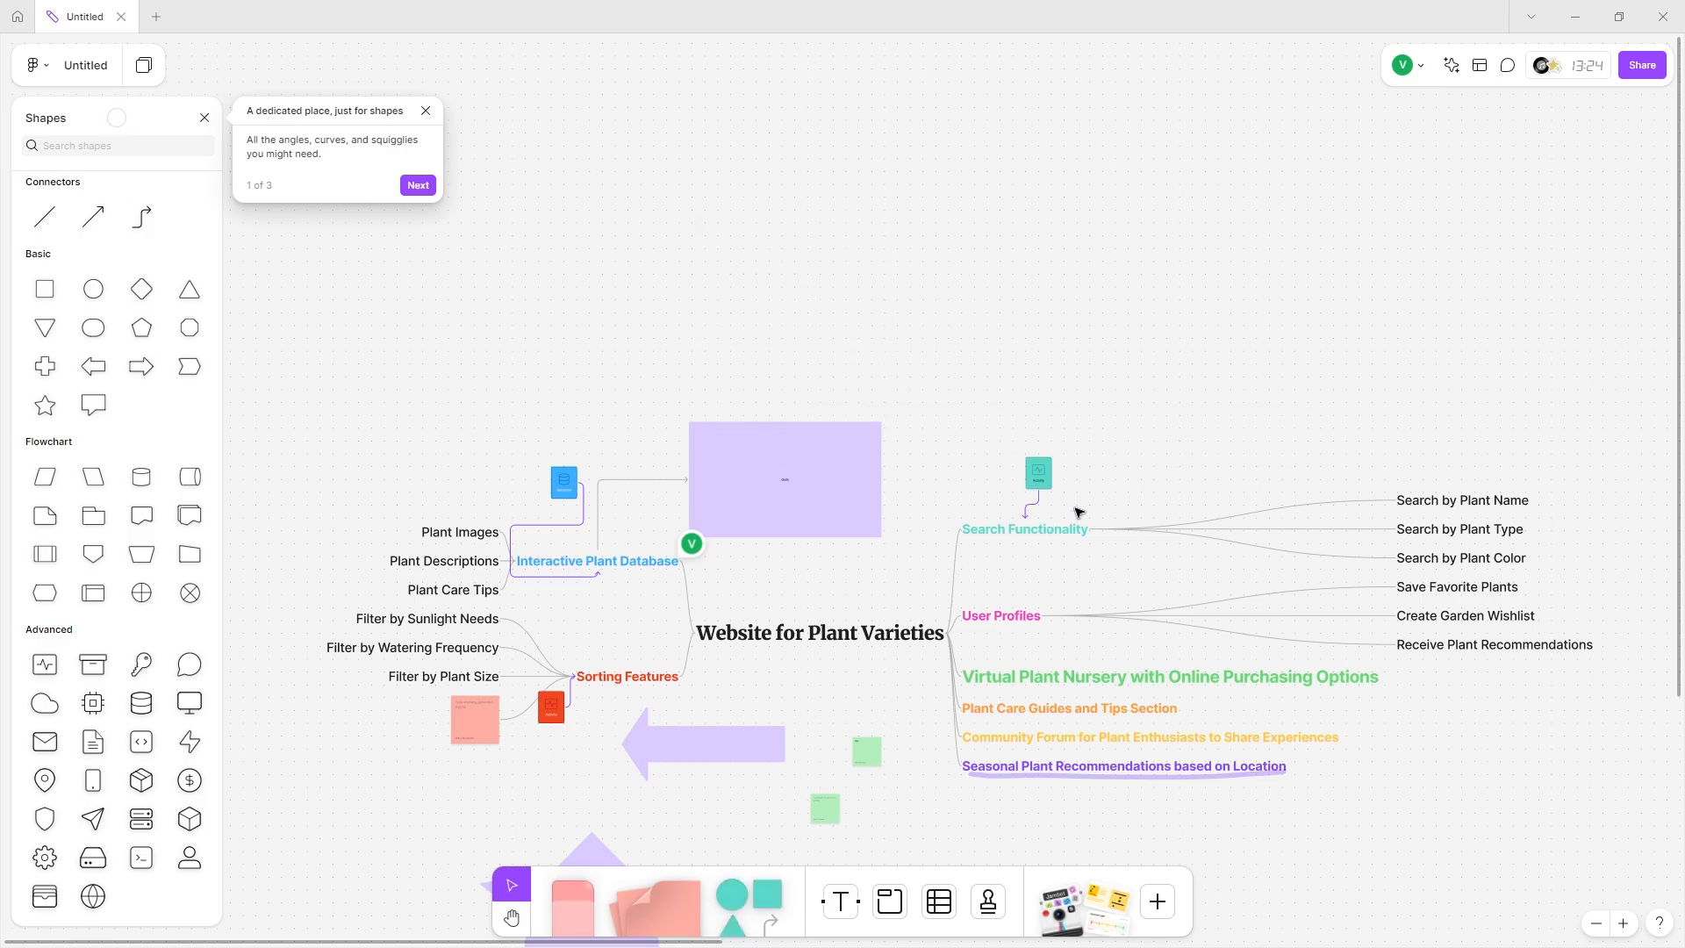
Place a Payment shape below the mind map.
{"action": "scroll", "coordinate": [1078, 512], "scroll_direction": "up", "scroll_amount": 5}
{"action": "scroll", "coordinate": [959, 584], "scroll_direction": "left", "scroll_amount": 10}
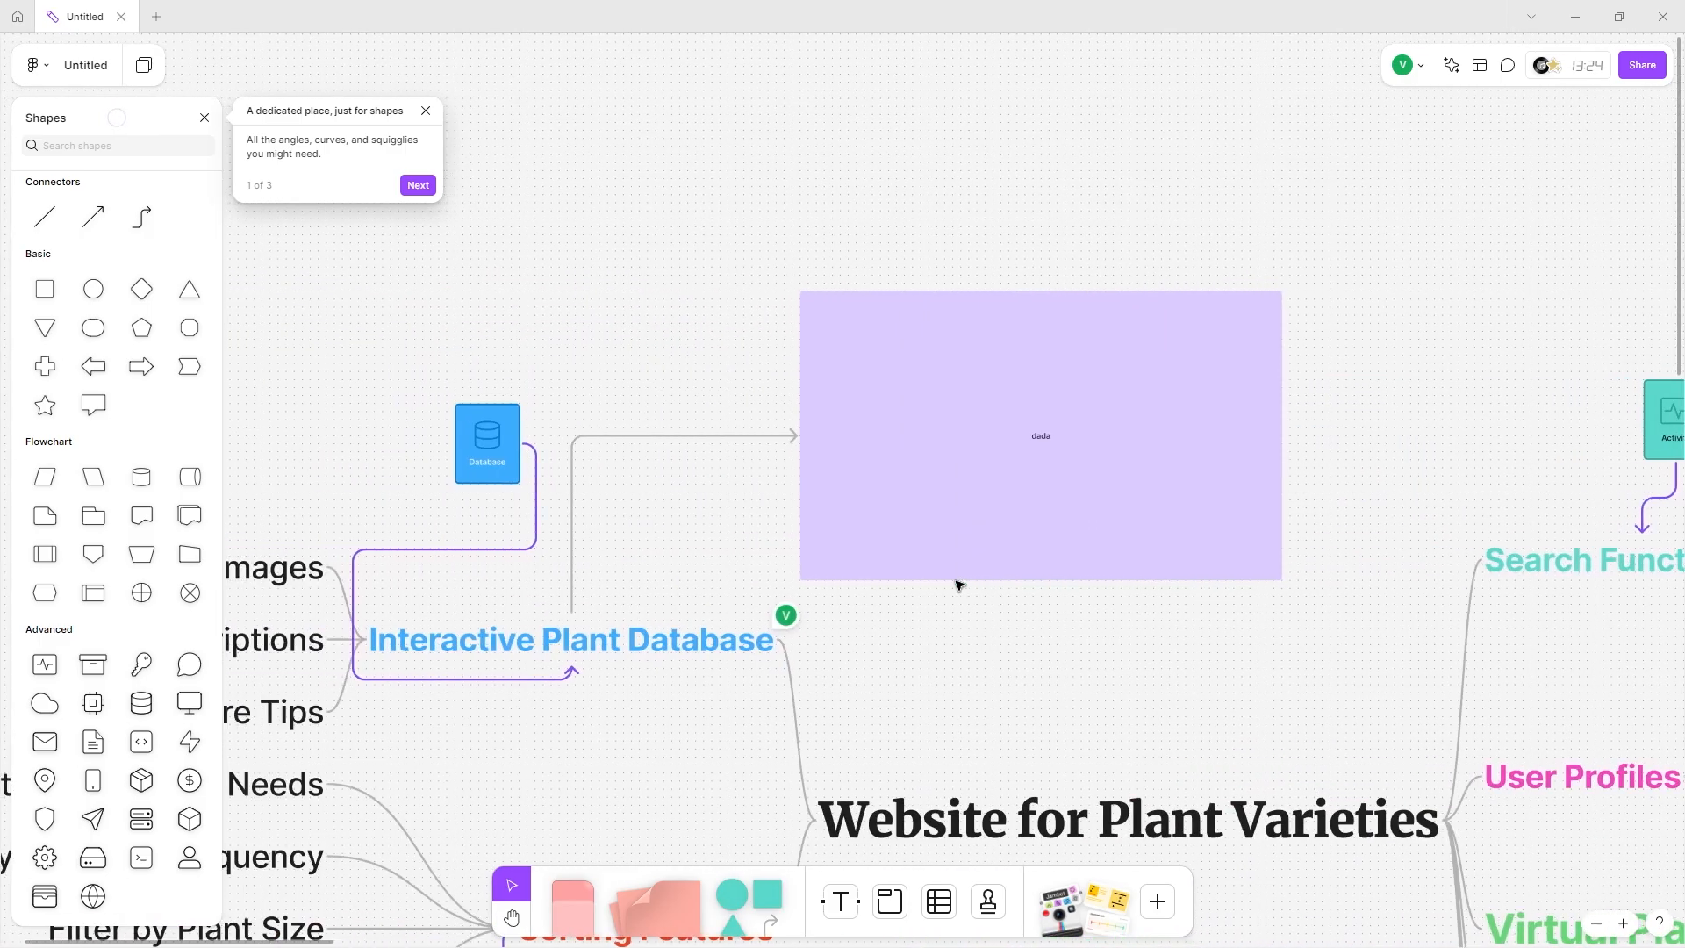
{"action": "scroll", "coordinate": [1001, 627], "scroll_direction": "right", "scroll_amount": 5}
{"action": "scroll", "coordinate": [1000, 628], "scroll_direction": "down", "scroll_amount": 3}
{"action": "scroll", "coordinate": [571, 696], "scroll_direction": "down", "scroll_amount": 2}
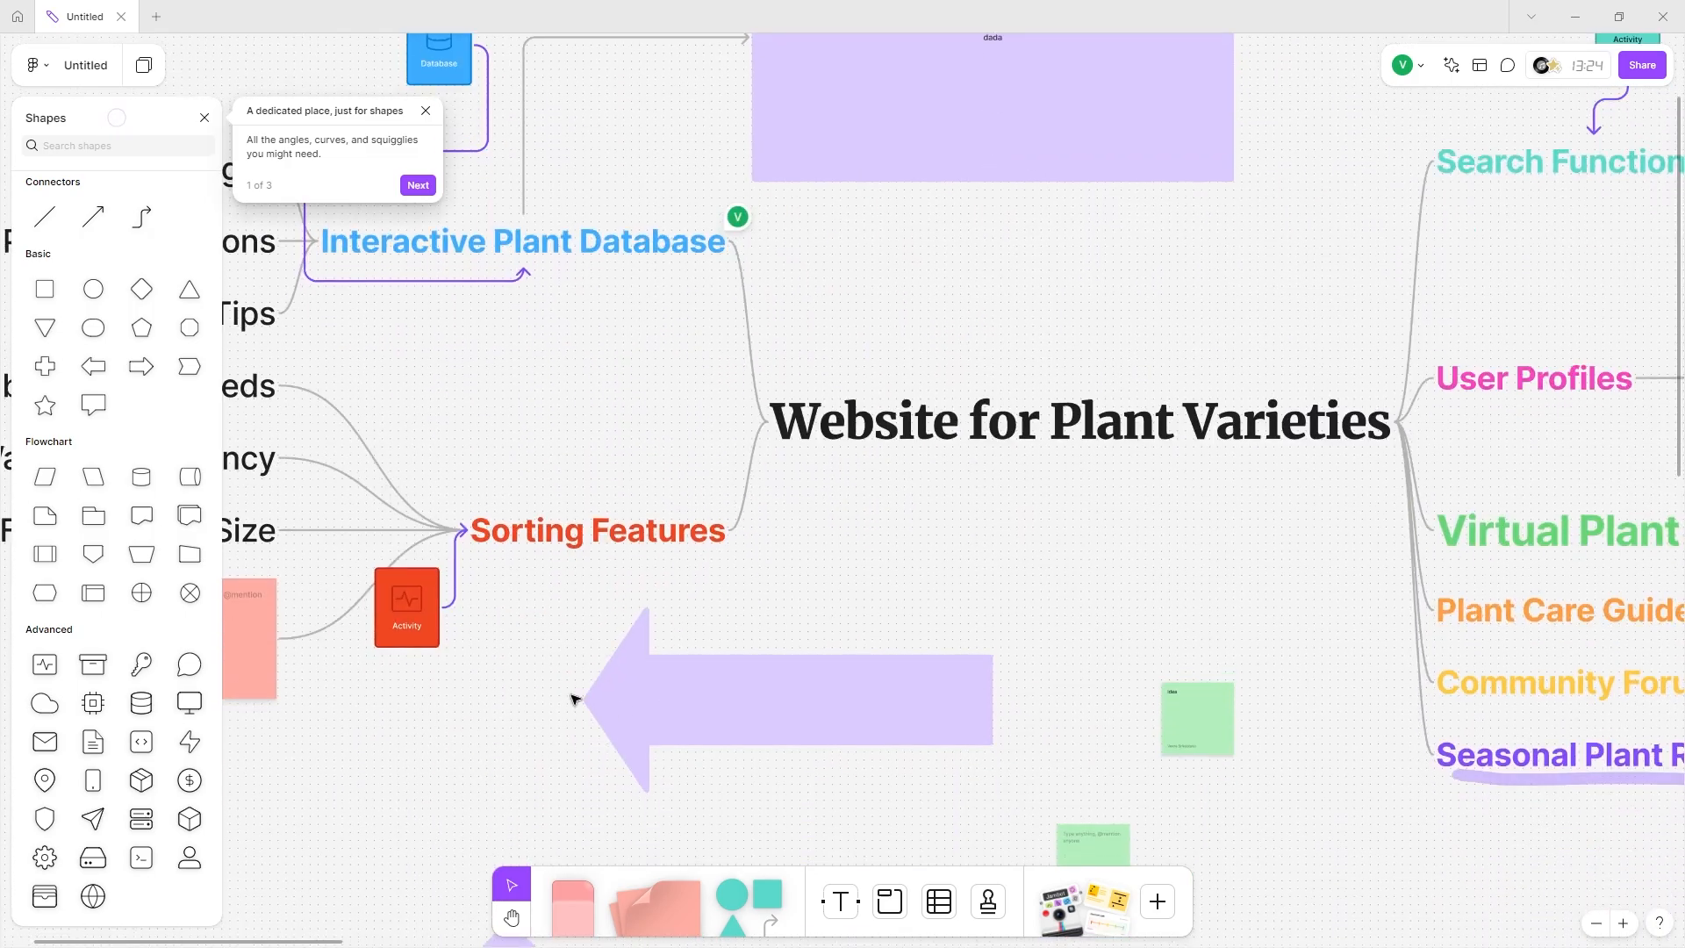
{"action": "scroll", "coordinate": [620, 554], "scroll_direction": "up", "scroll_amount": 1}
{"action": "scroll", "coordinate": [620, 555], "scroll_direction": "up", "scroll_amount": 2}
{"action": "scroll", "coordinate": [527, 659], "scroll_direction": "right", "scroll_amount": 4}
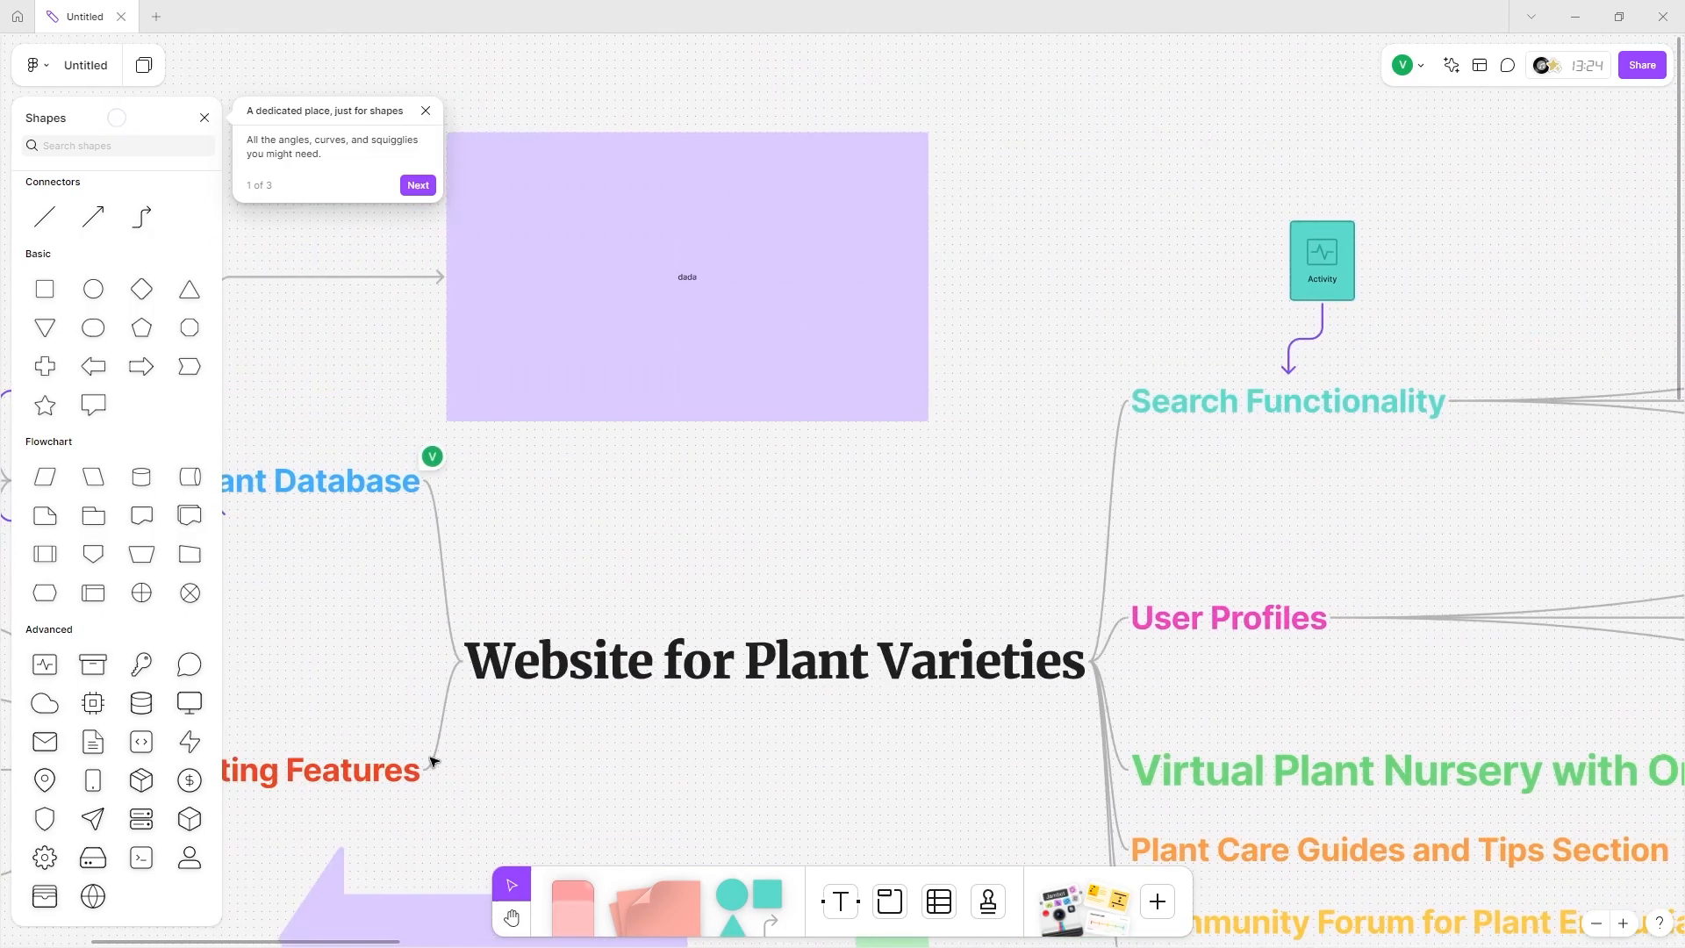
{"action": "scroll", "coordinate": [447, 760], "scroll_direction": "left", "scroll_amount": 4}
{"action": "scroll", "coordinate": [465, 757], "scroll_direction": "down", "scroll_amount": 1}
{"action": "scroll", "coordinate": [465, 757], "scroll_direction": "right", "scroll_amount": 1}
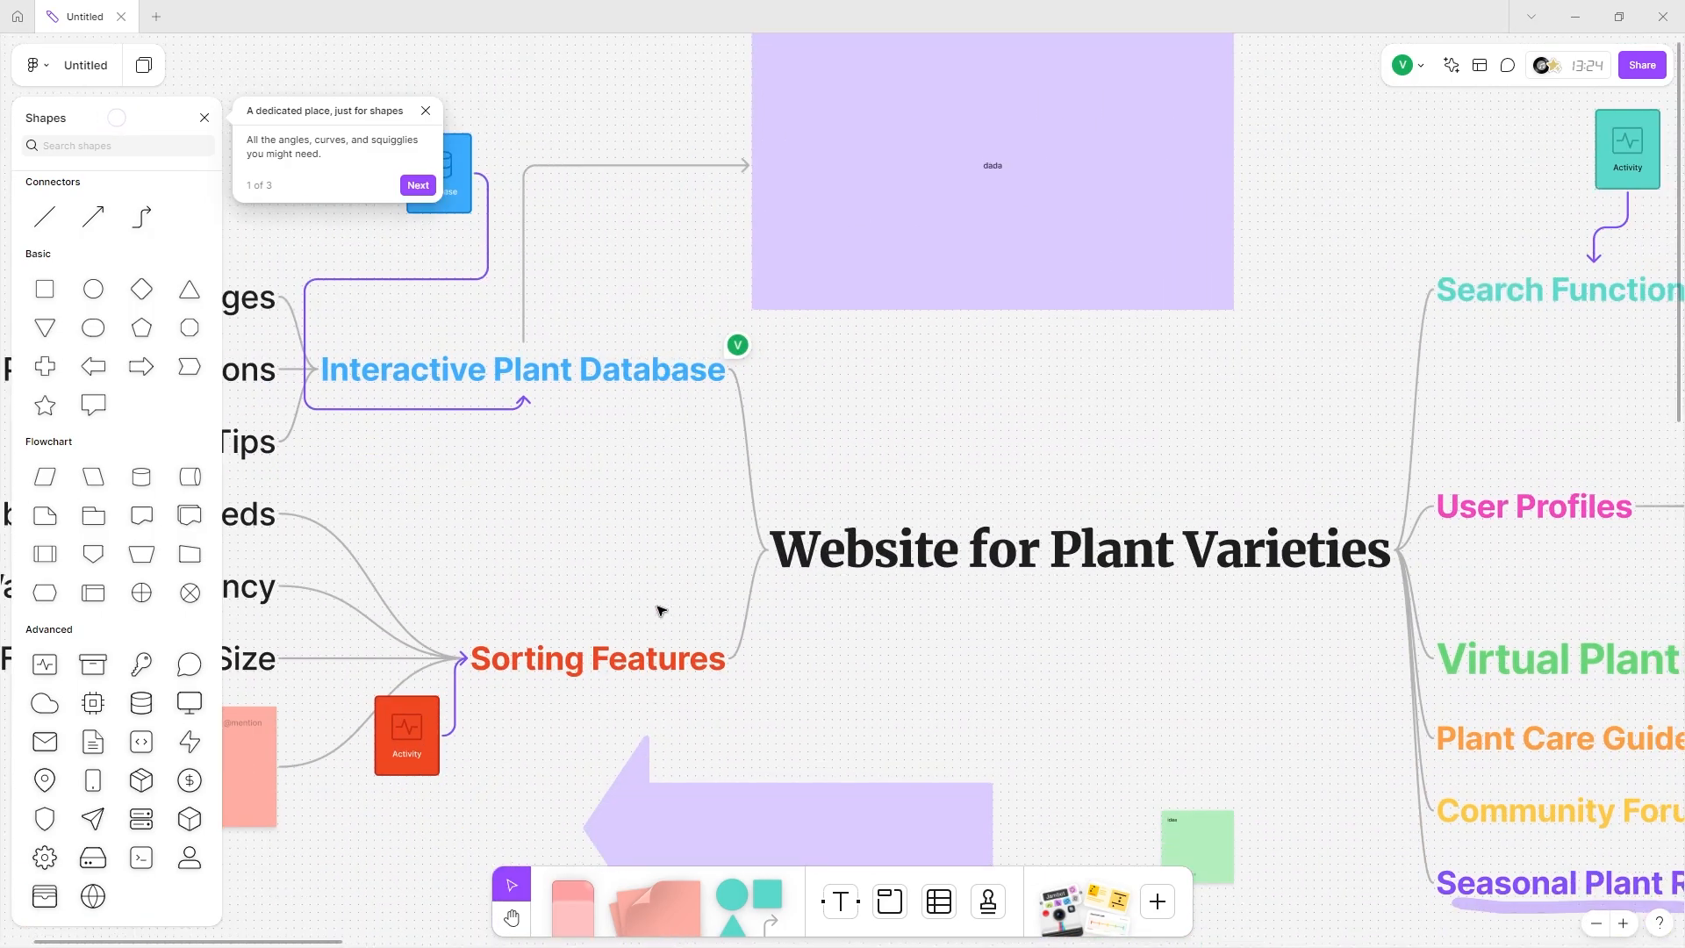
{"action": "scroll", "coordinate": [662, 611], "scroll_direction": "right", "scroll_amount": 6}
{"action": "scroll", "coordinate": [1192, 257], "scroll_direction": "left", "scroll_amount": 6}
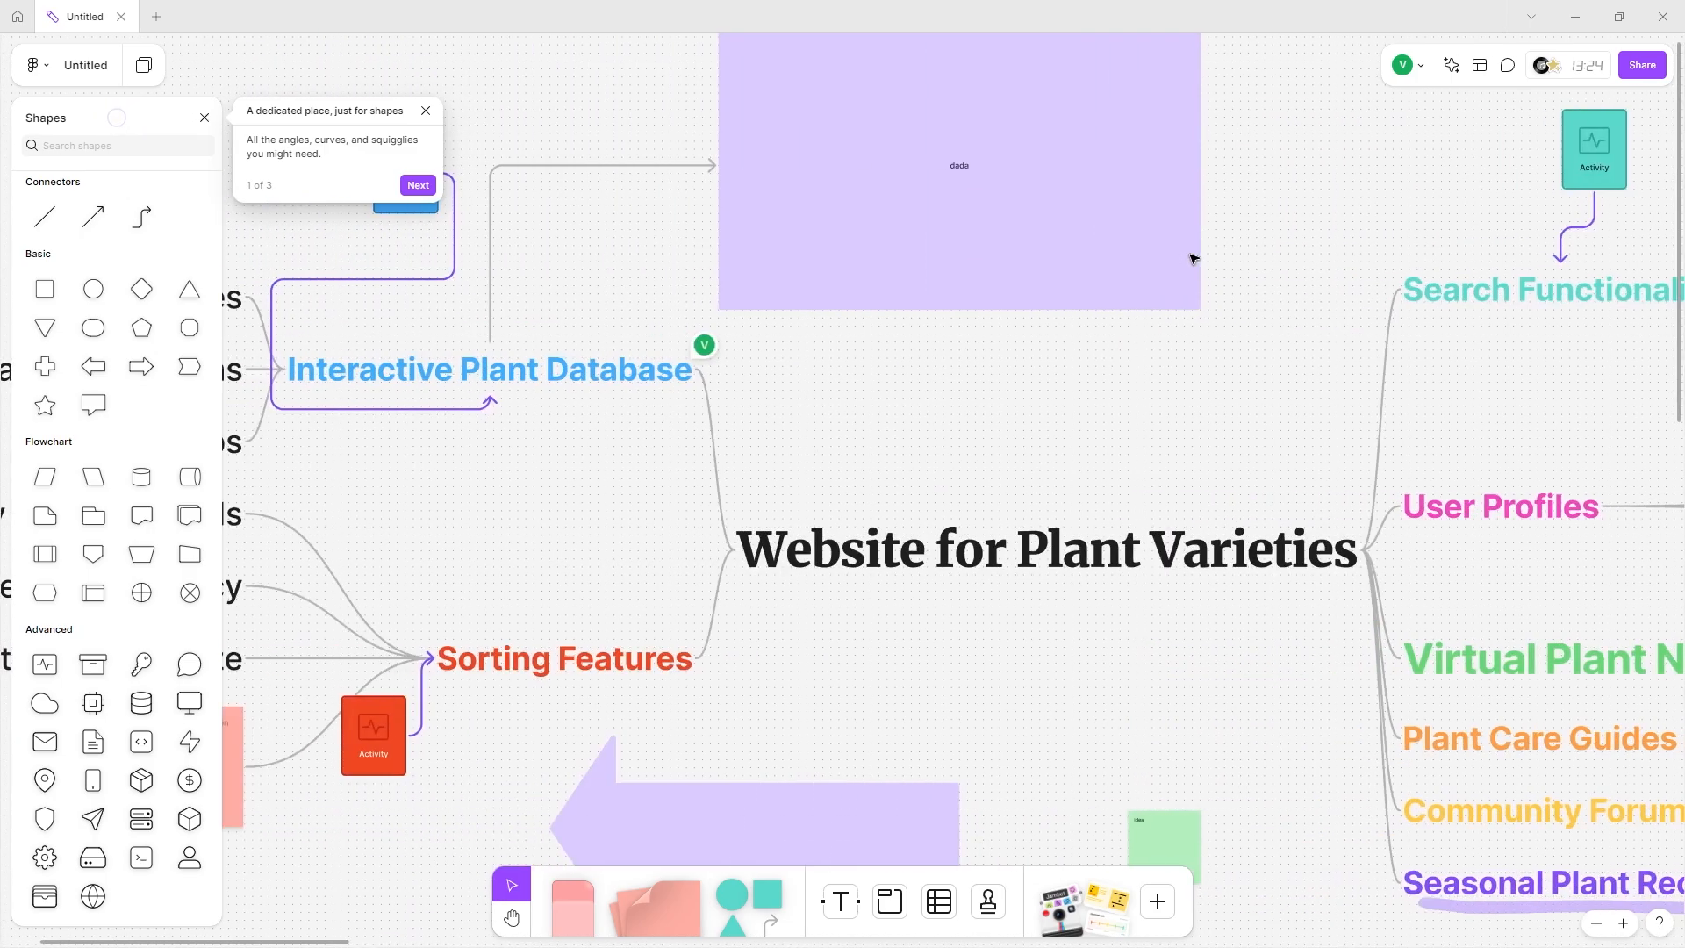
{"action": "scroll", "coordinate": [1192, 257], "scroll_direction": "up", "scroll_amount": 2}
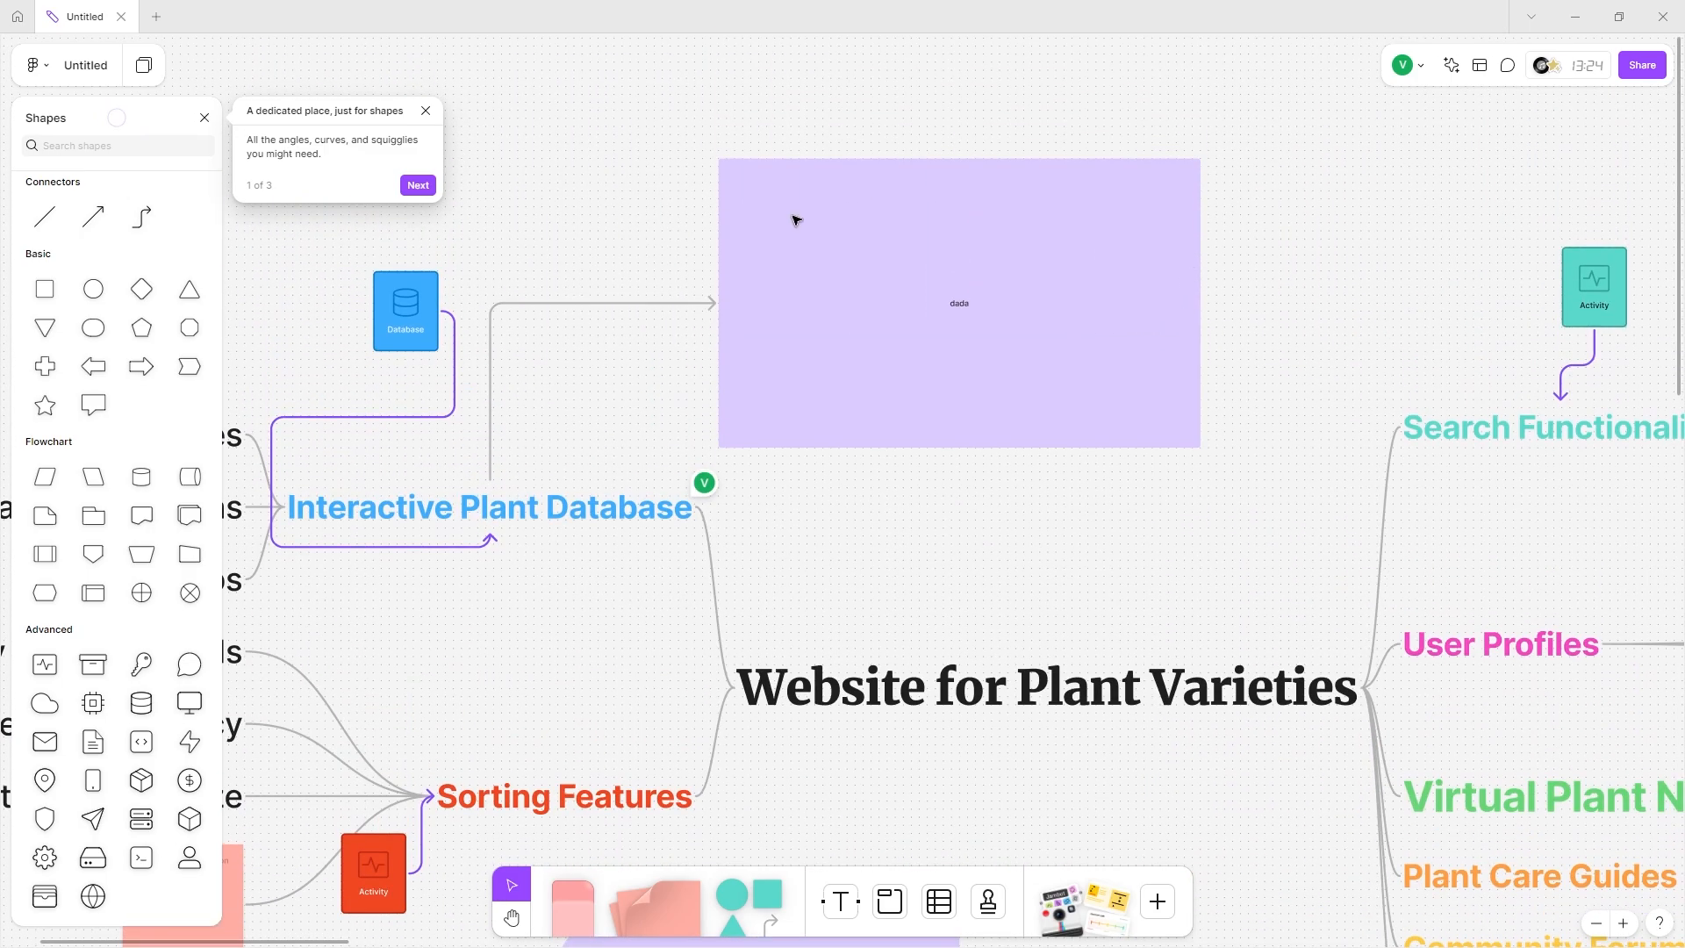
{"action": "scroll", "coordinate": [796, 220], "scroll_direction": "left", "scroll_amount": 5}
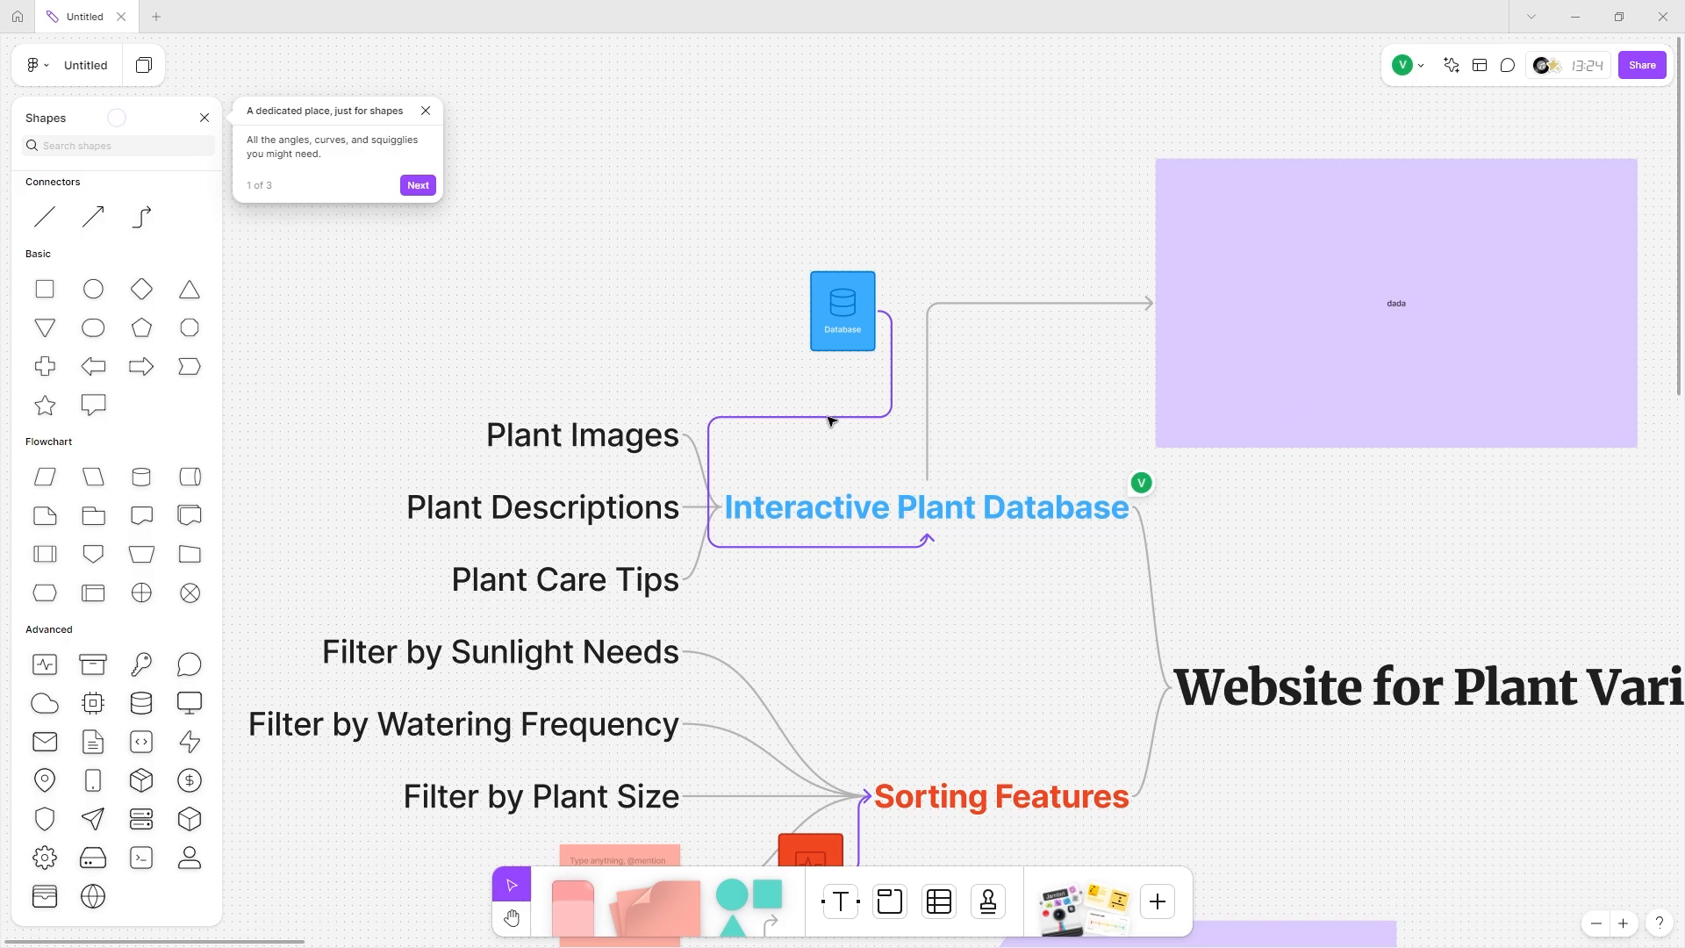
{"action": "left_click", "coordinate": [189, 780]}
{"action": "scroll", "coordinate": [621, 677], "scroll_direction": "right", "scroll_amount": 10}
{"action": "scroll", "coordinate": [647, 681], "scroll_direction": "down", "scroll_amount": 10}
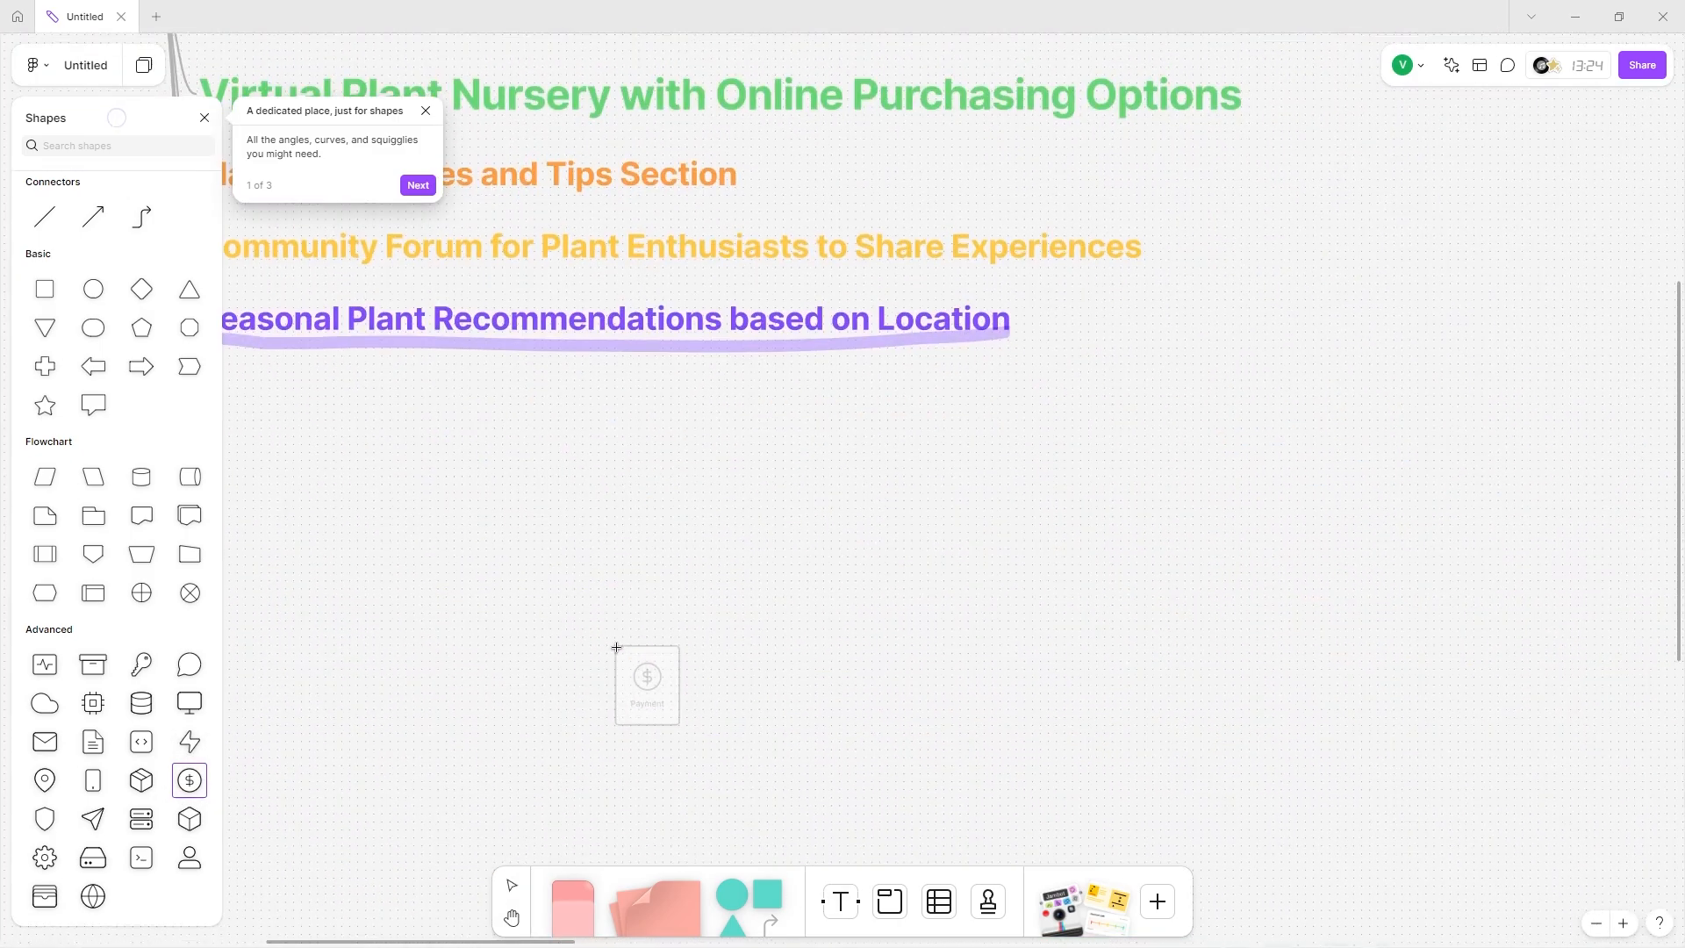
{"action": "left_click", "coordinate": [633, 587]}
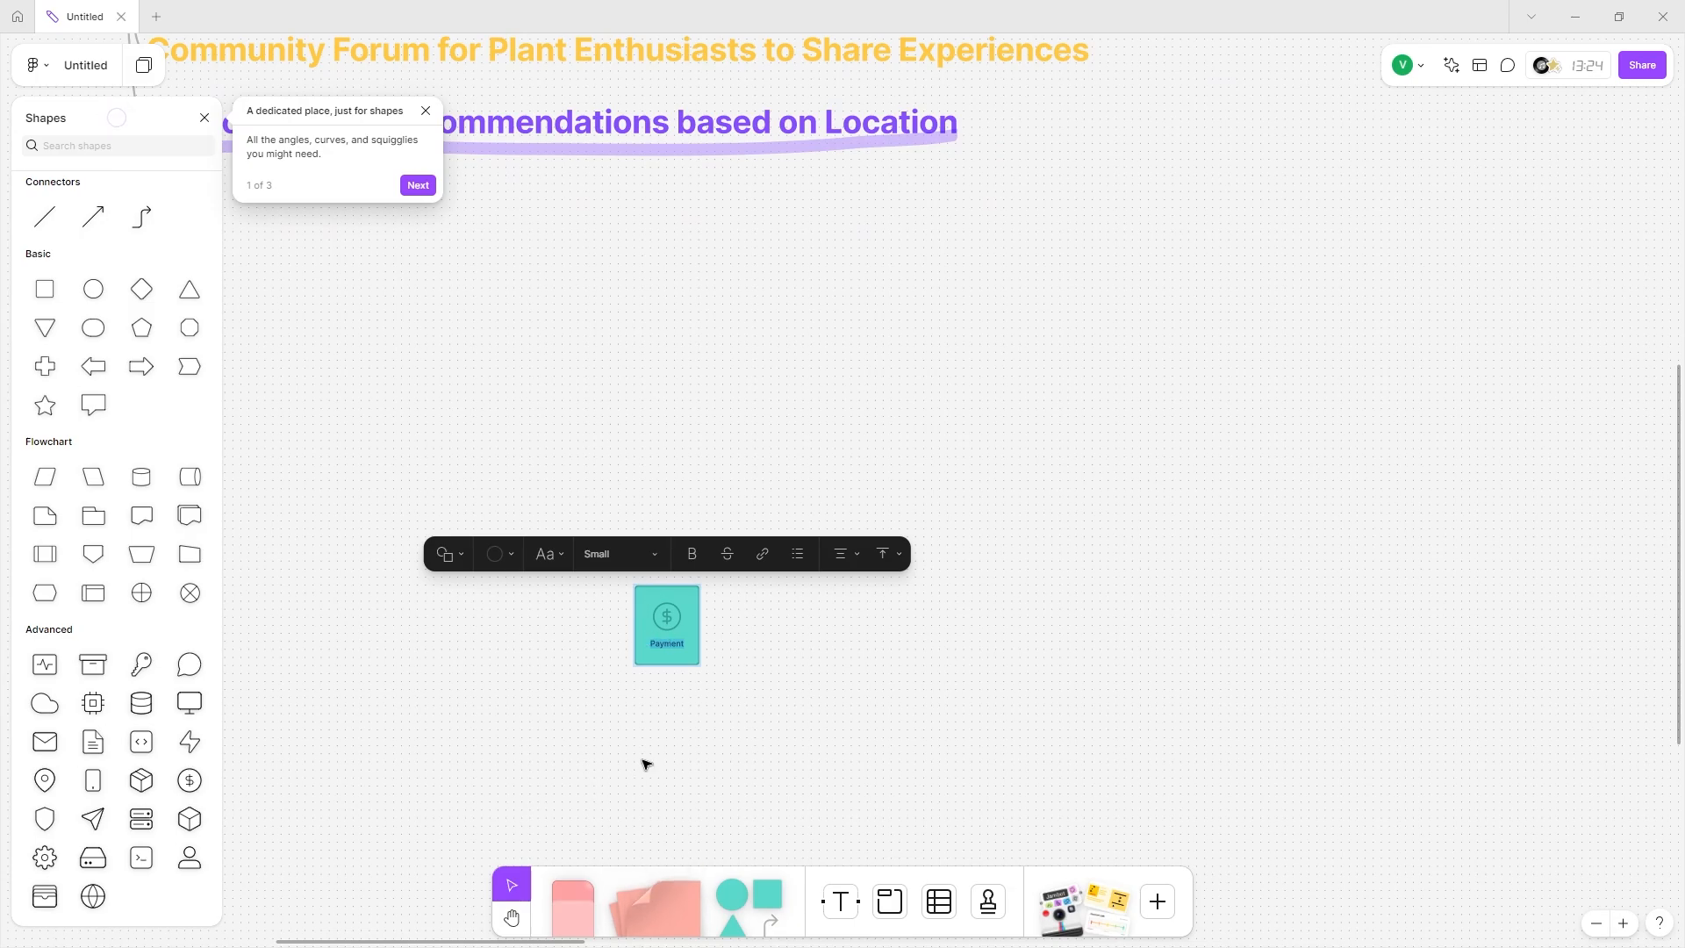
Connect the Payment shape to Virtual Plant Nursery with Online Purchasing Options.
{"action": "scroll", "coordinate": [658, 702], "scroll_direction": "left", "scroll_amount": 5}
{"action": "scroll", "coordinate": [655, 489], "scroll_direction": "up", "scroll_amount": 5}
{"action": "scroll", "coordinate": [655, 489], "scroll_direction": "down", "scroll_amount": 3}
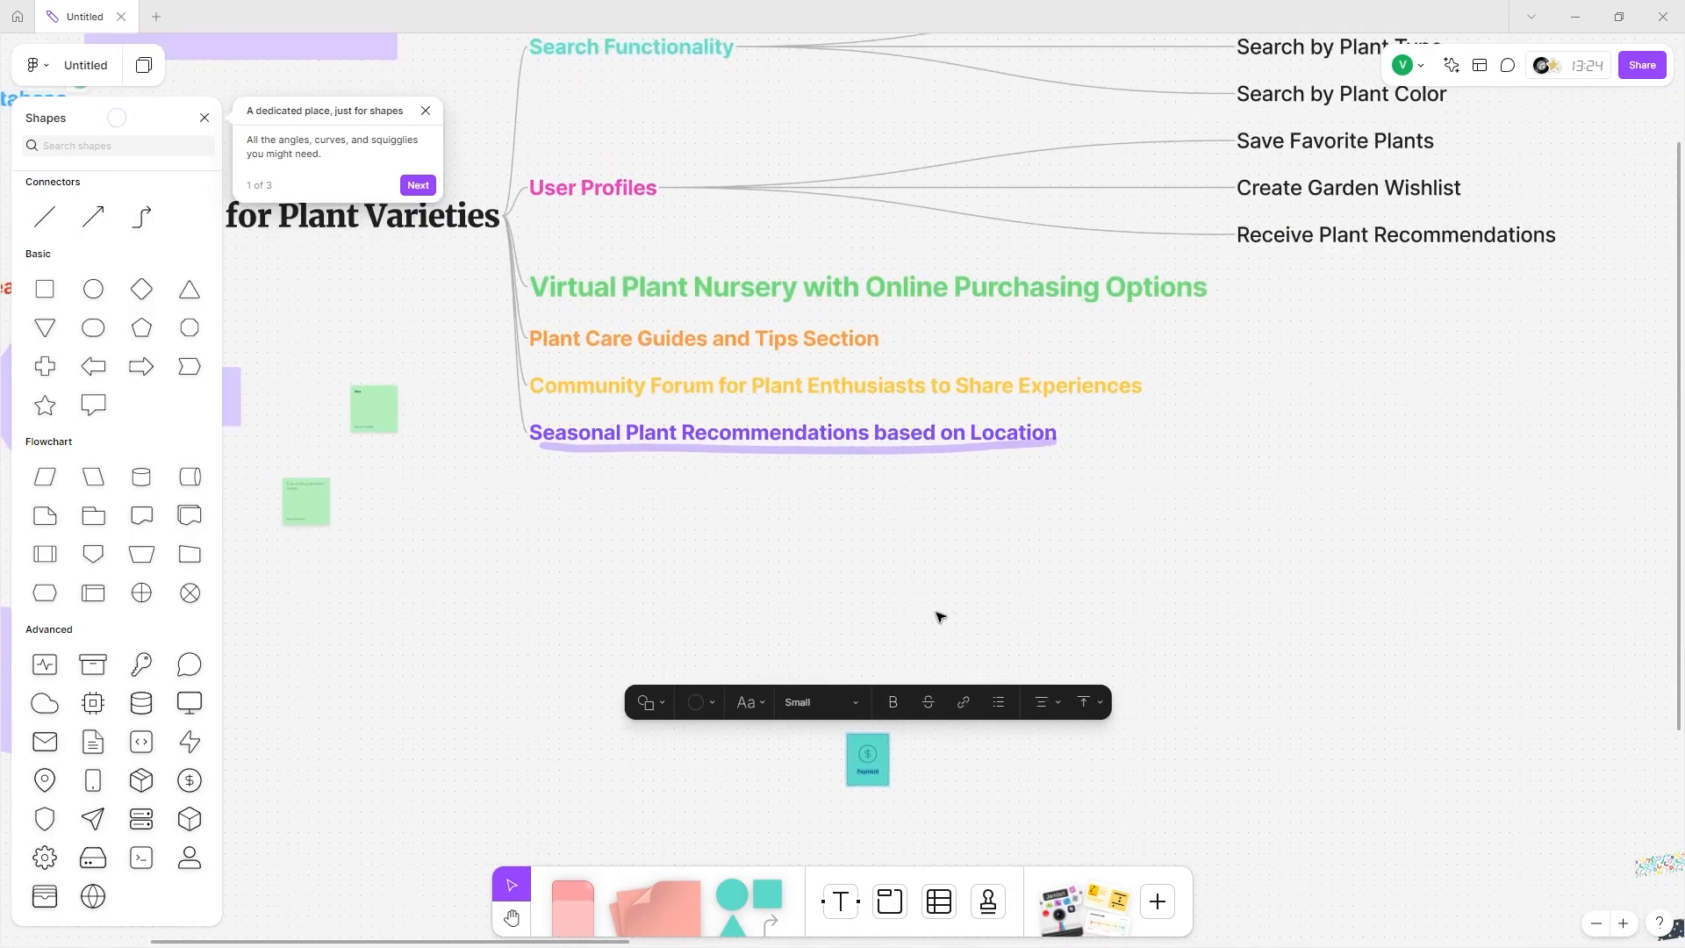
{"action": "left_click", "coordinate": [867, 759]}
{"action": "left_click_drag", "start_coordinate": [903, 759], "coordinate": [1213, 287]}
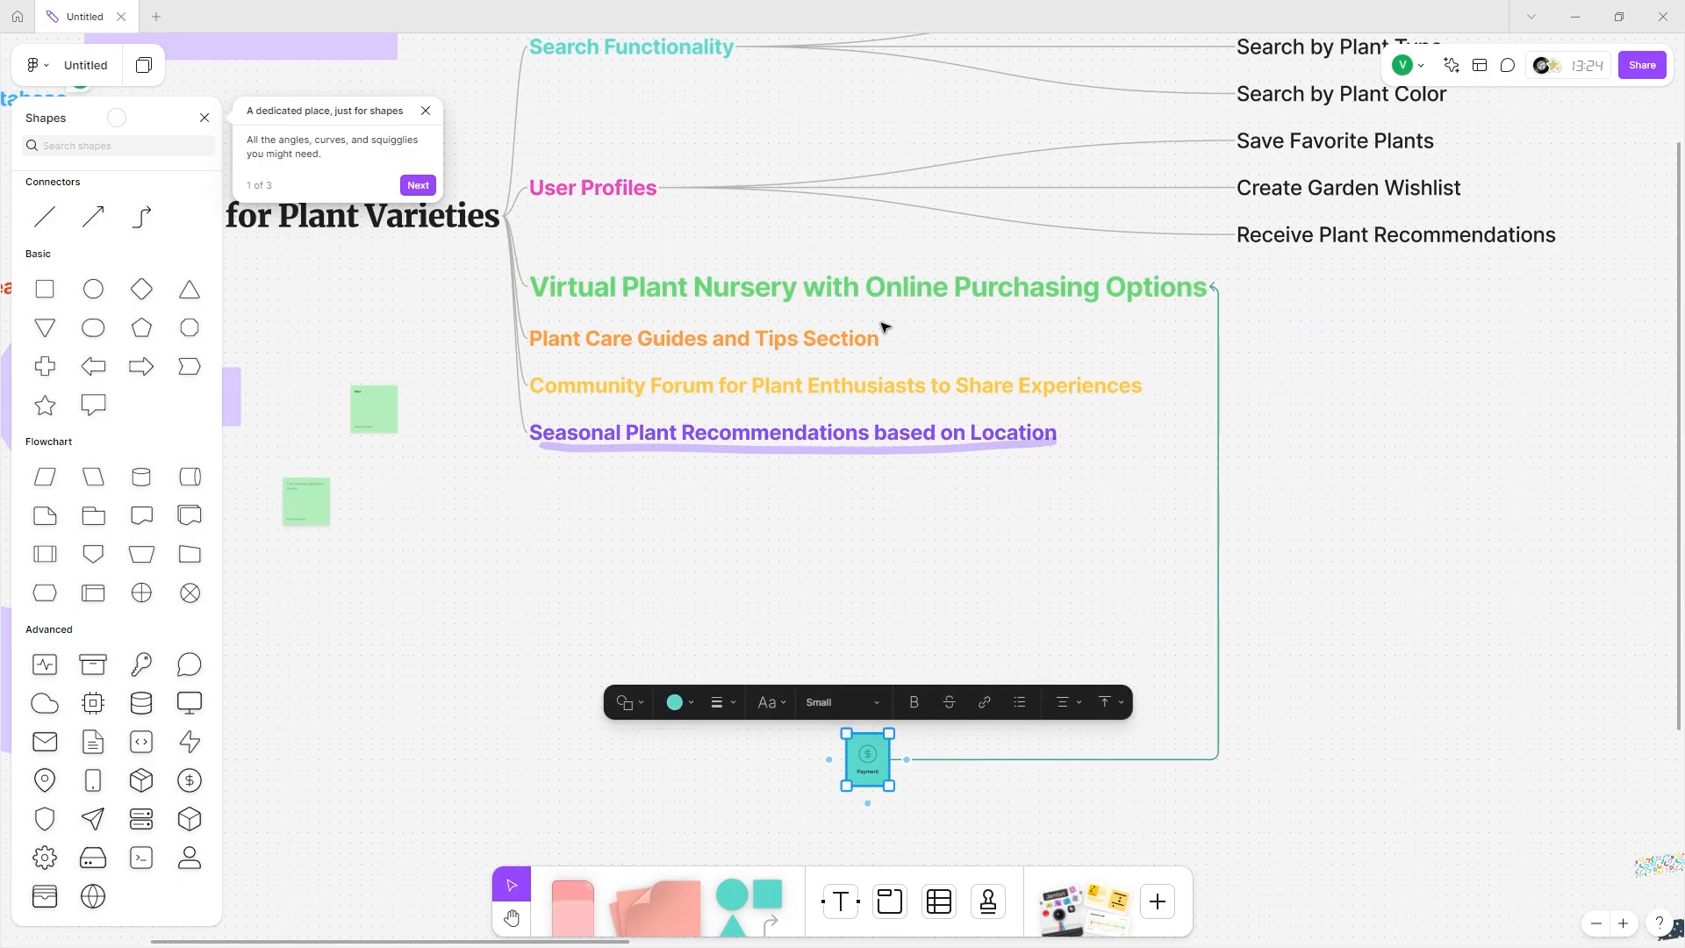
Give the Payment shape a green fill.
{"action": "scroll", "coordinate": [832, 765], "scroll_direction": "up", "scroll_amount": 3}
{"action": "left_click", "coordinate": [687, 693]}
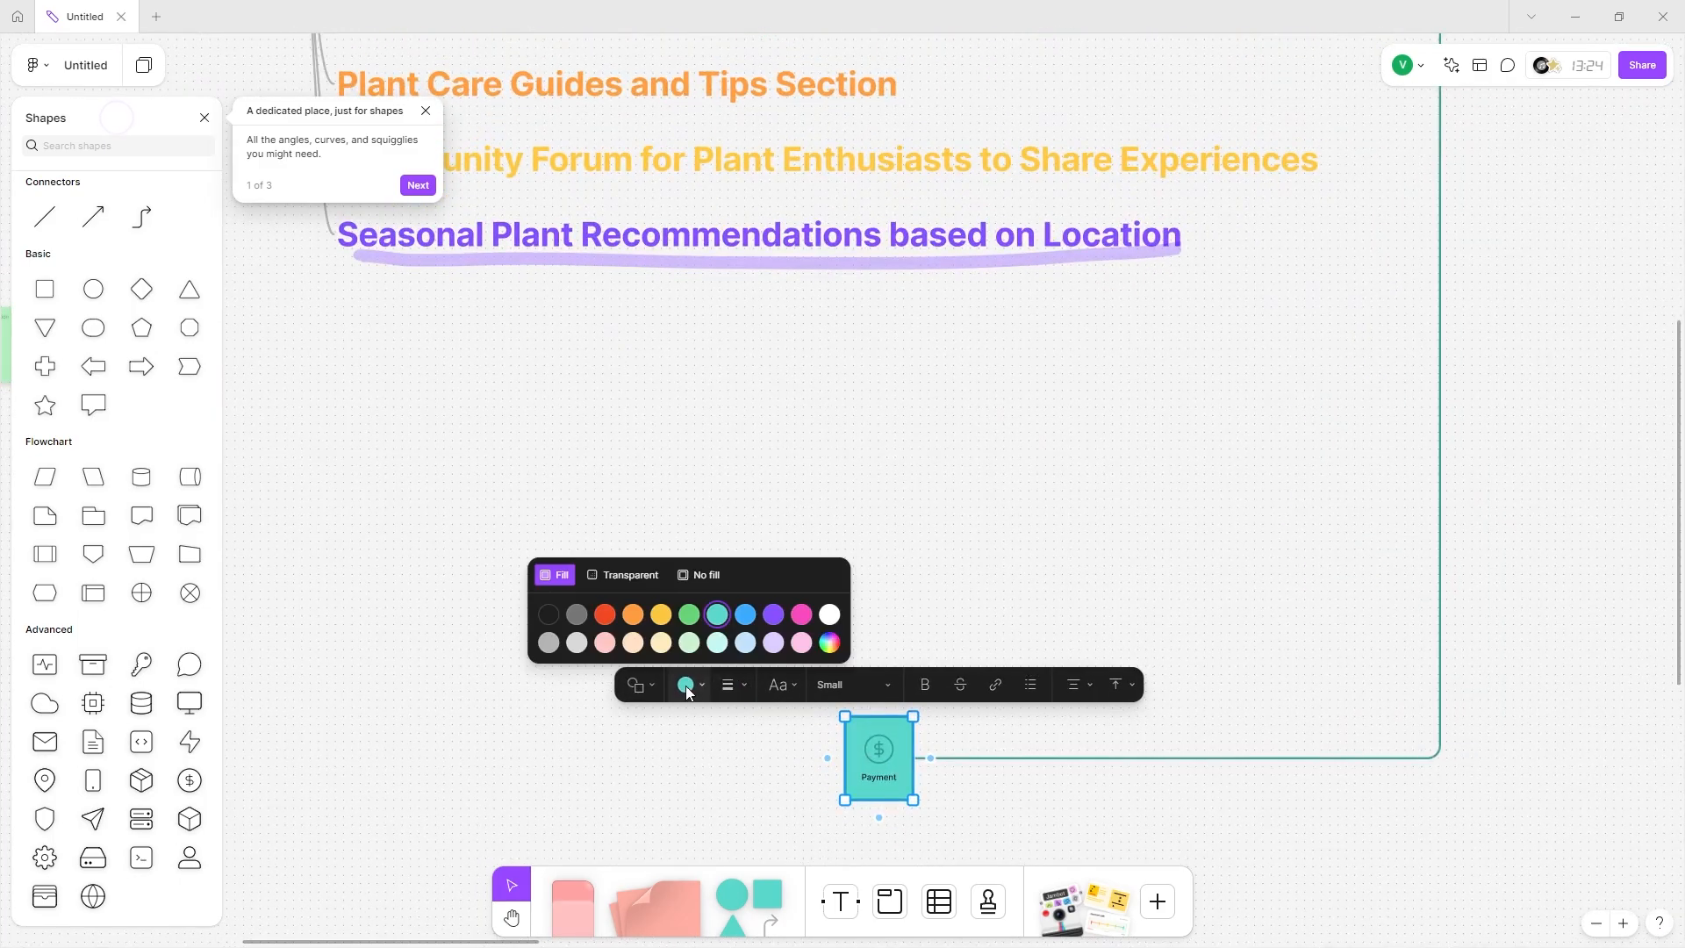
{"action": "left_click", "coordinate": [691, 615]}
{"action": "left_click", "coordinate": [989, 552]}
{"action": "scroll", "coordinate": [977, 530], "scroll_direction": "down", "scroll_amount": 5}
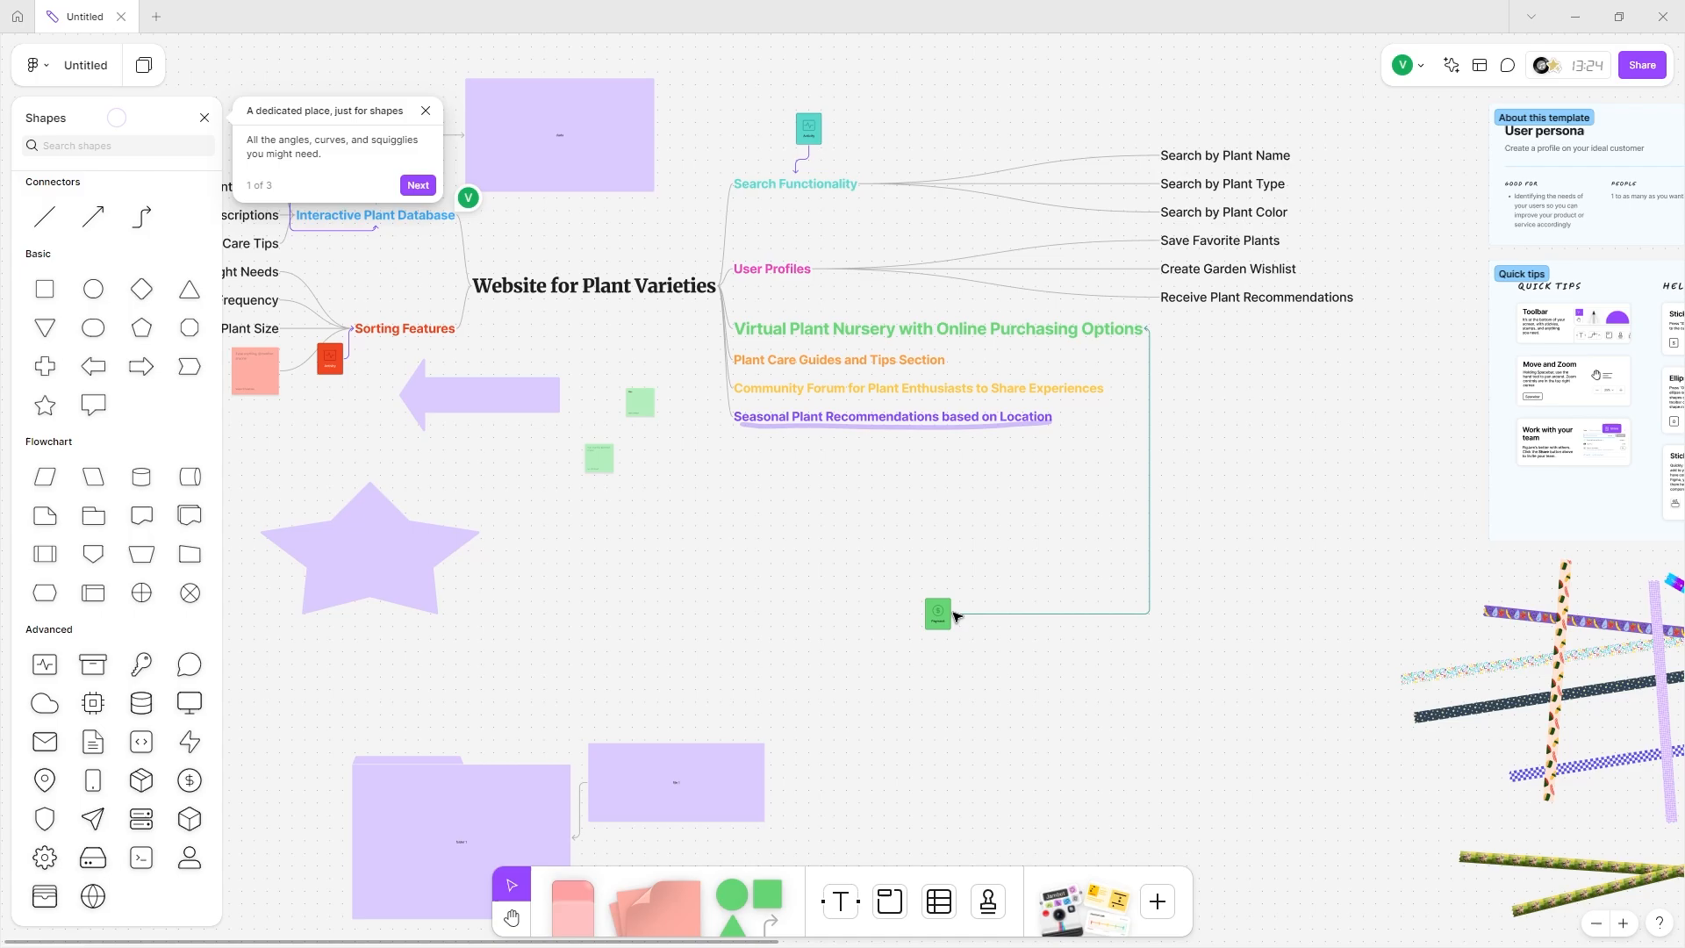
{"action": "scroll", "coordinate": [878, 463], "scroll_direction": "up", "scroll_amount": 2}
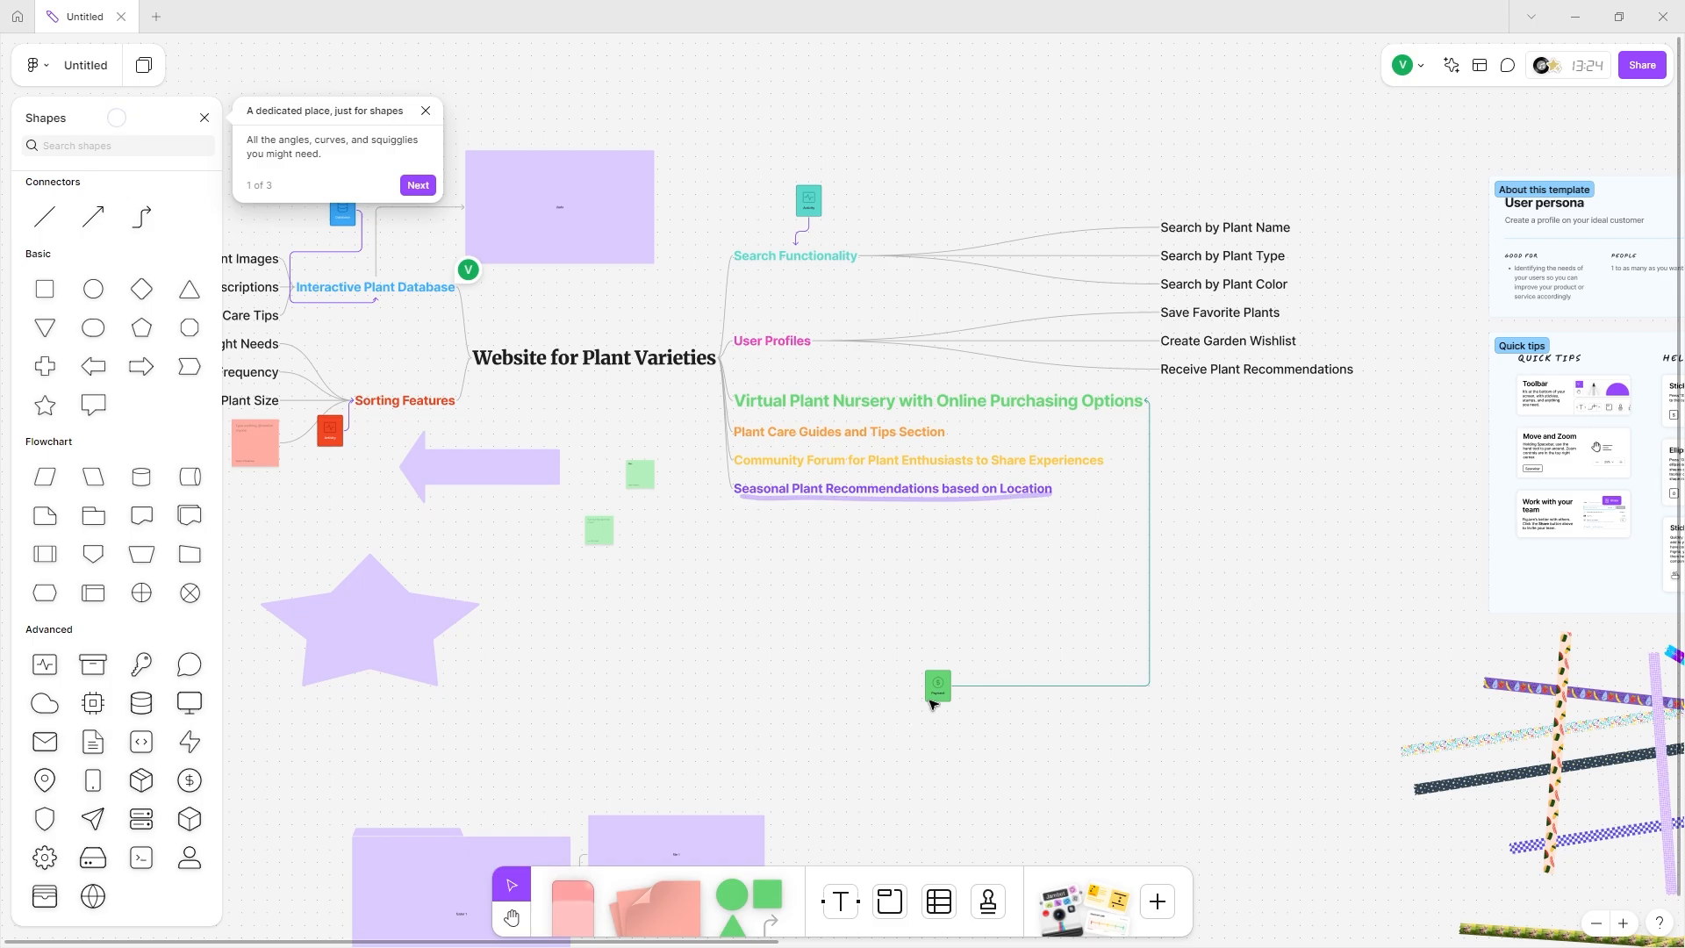
{"action": "scroll", "coordinate": [932, 703], "scroll_direction": "up", "scroll_amount": 2}
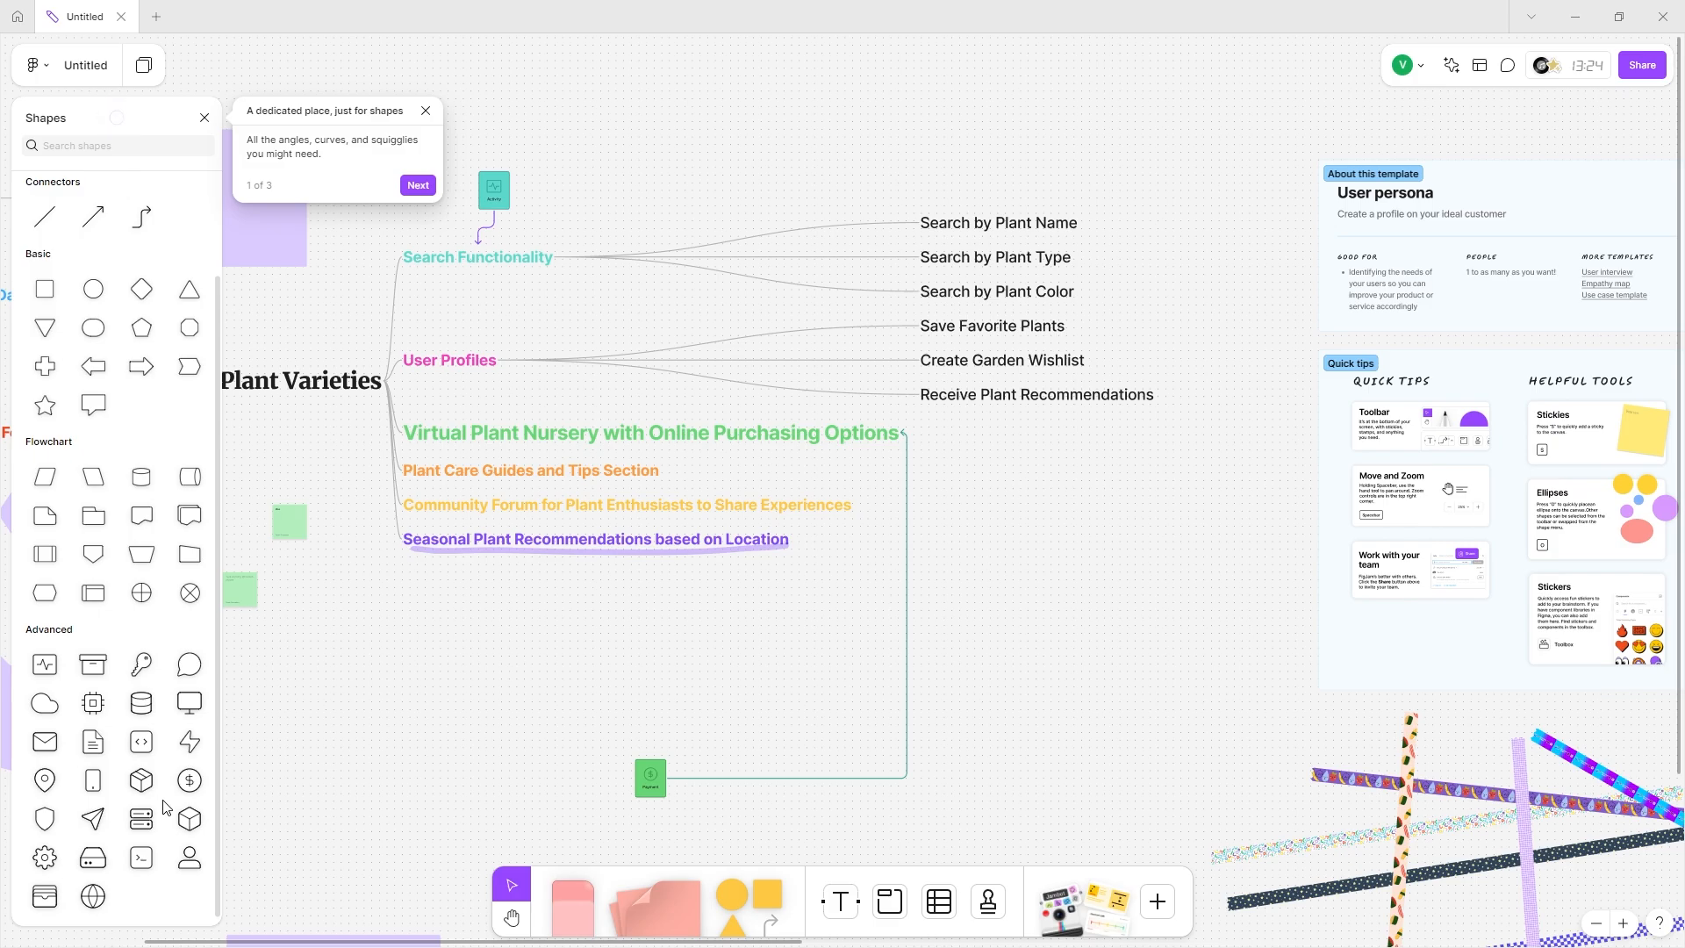
Dismiss both shapes introduction tips and close the shape library.
{"action": "left_click", "coordinate": [416, 186]}
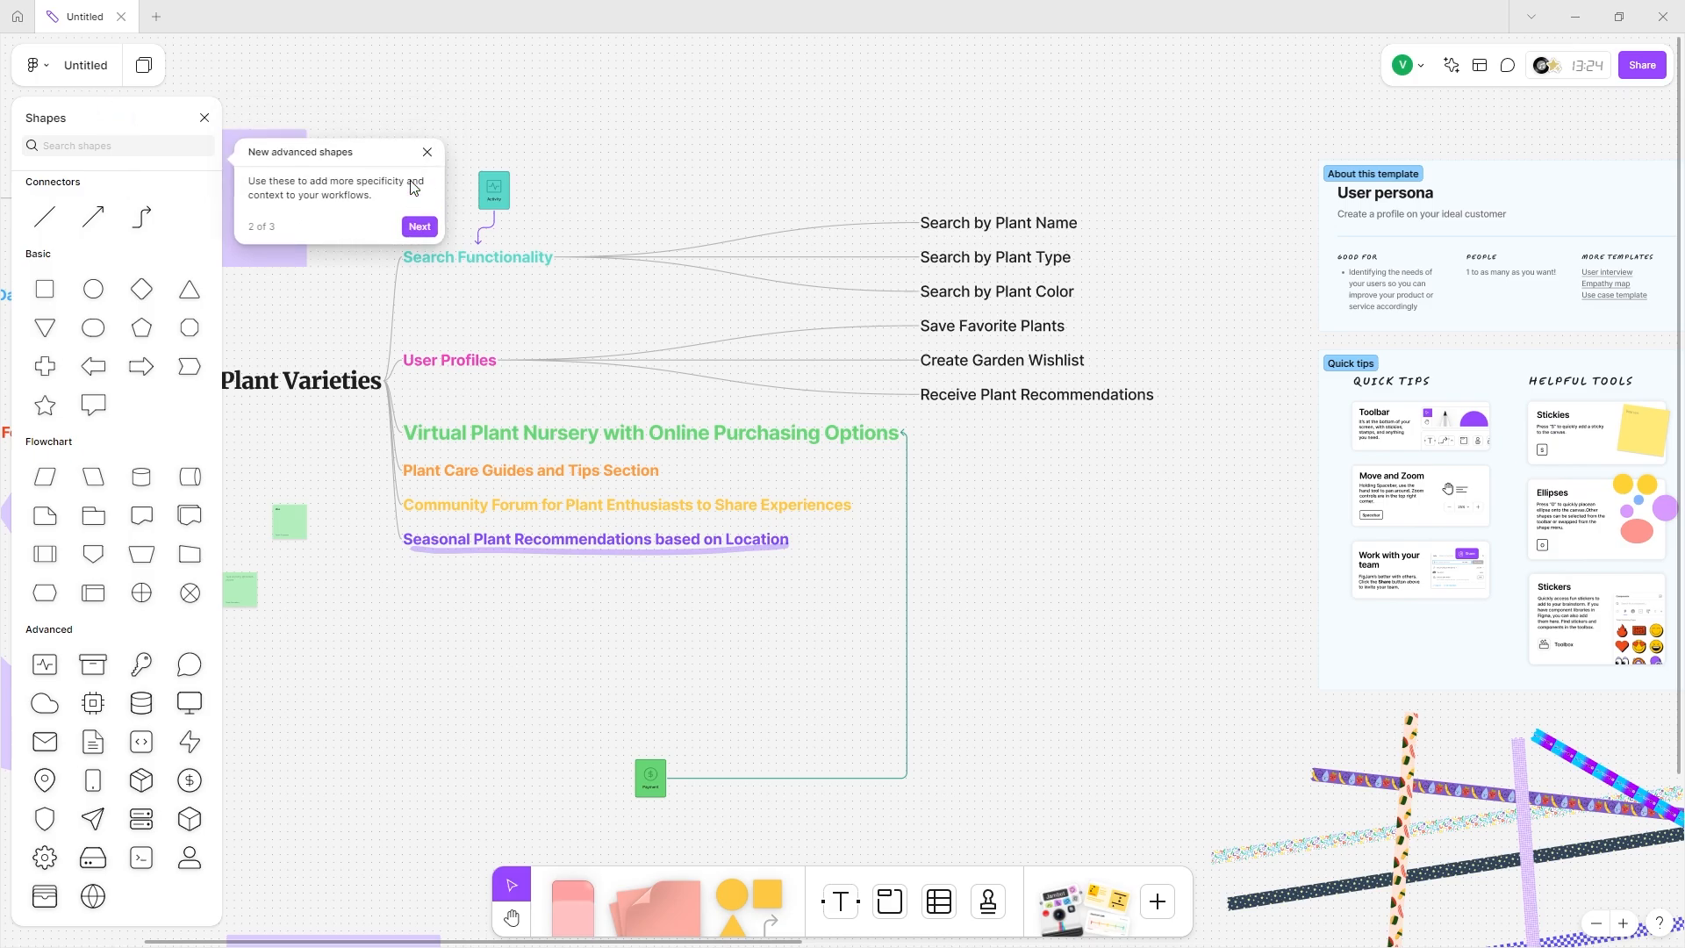
{"action": "left_click", "coordinate": [416, 698]}
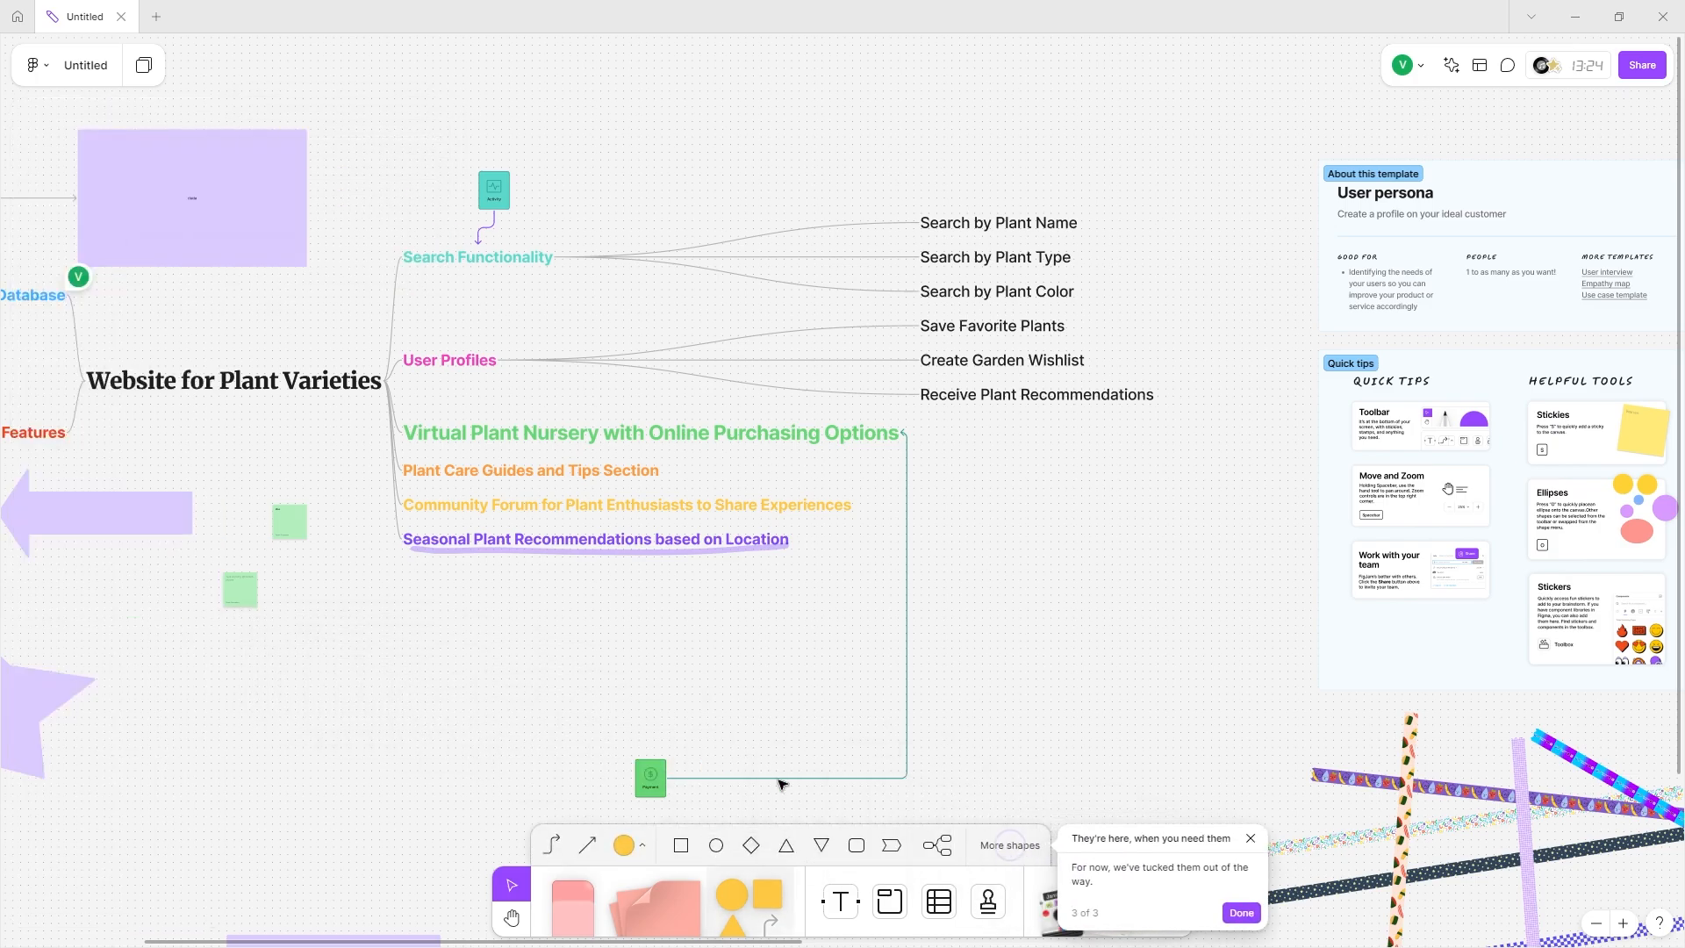
{"action": "left_click", "coordinate": [1018, 846]}
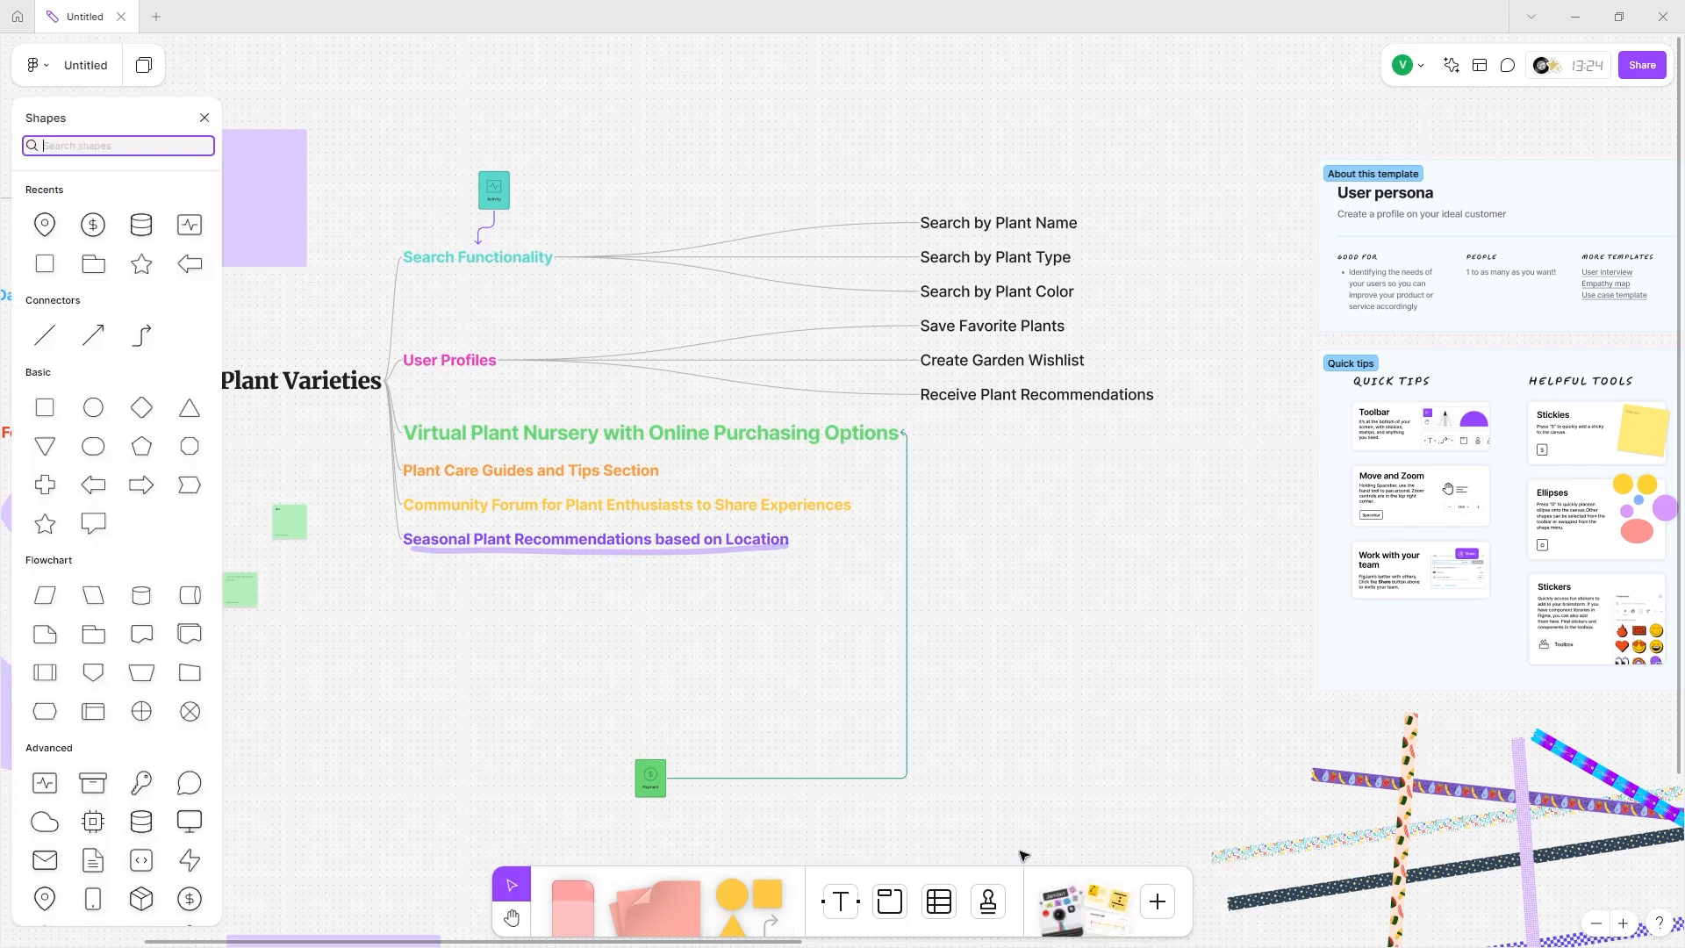
{"action": "left_click", "coordinate": [205, 118]}
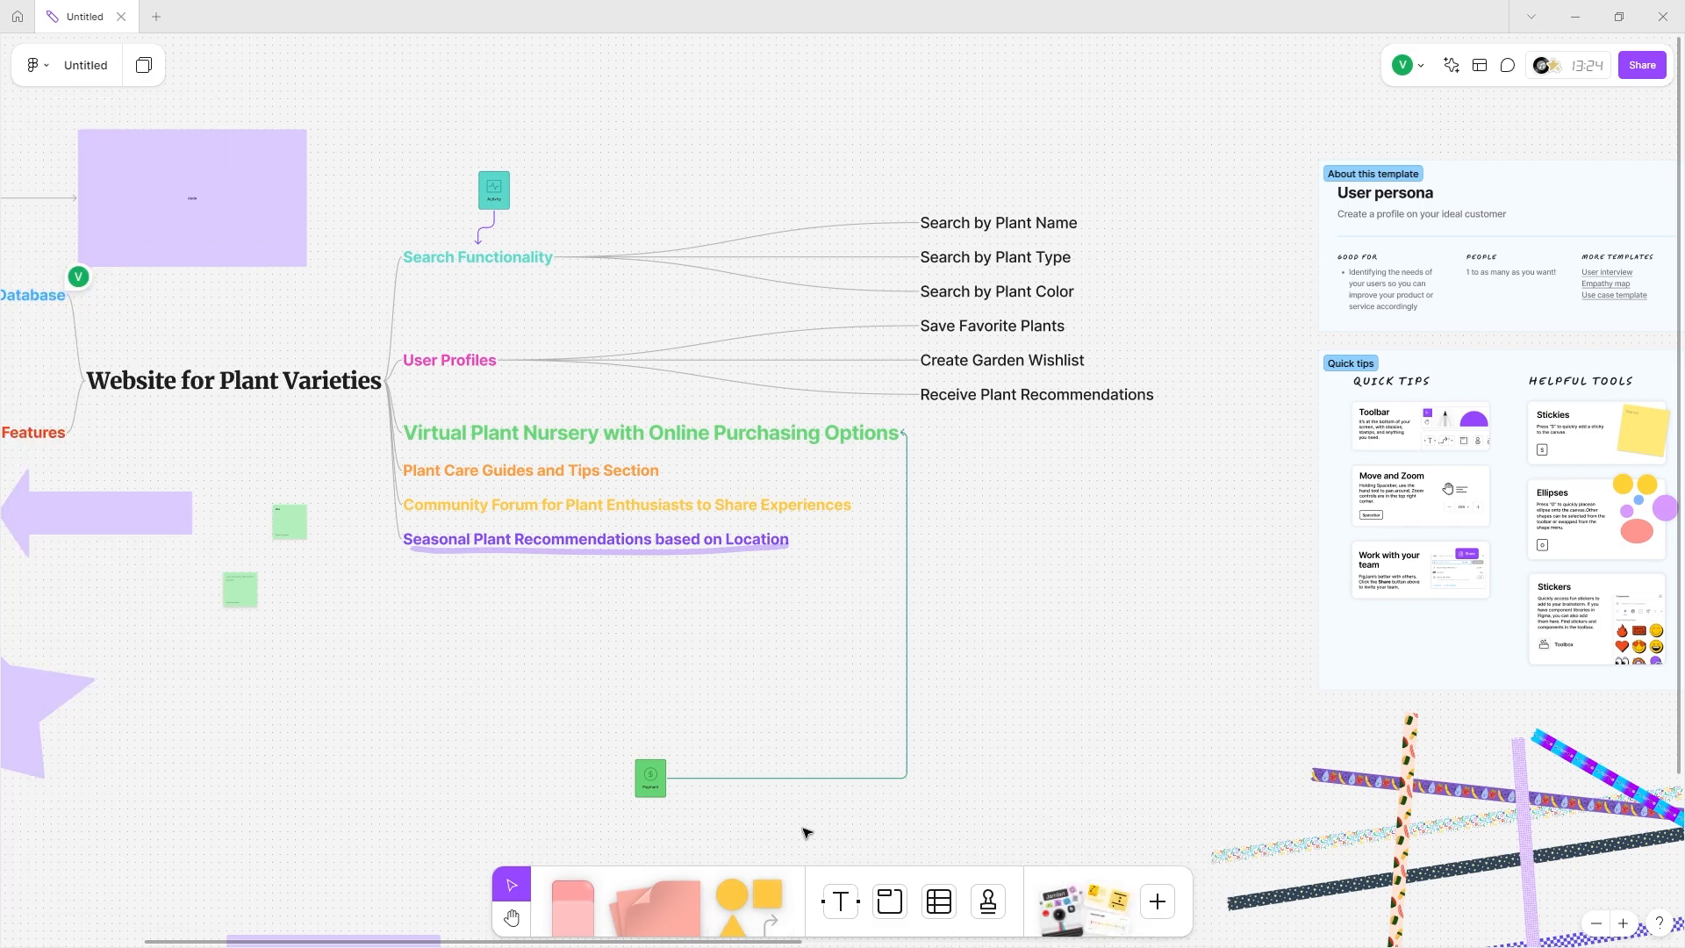
Place a new empty text box on the board.
{"action": "left_click", "coordinate": [840, 901]}
{"action": "scroll", "coordinate": [548, 809], "scroll_direction": "down", "scroll_amount": 3}
{"action": "left_click", "coordinate": [548, 809]}
{"action": "scroll", "coordinate": [548, 810], "scroll_direction": "down", "scroll_amount": 4}
Write 'Idea 4' in a new text box below the mind map.
{"action": "left_click", "coordinate": [647, 513]}
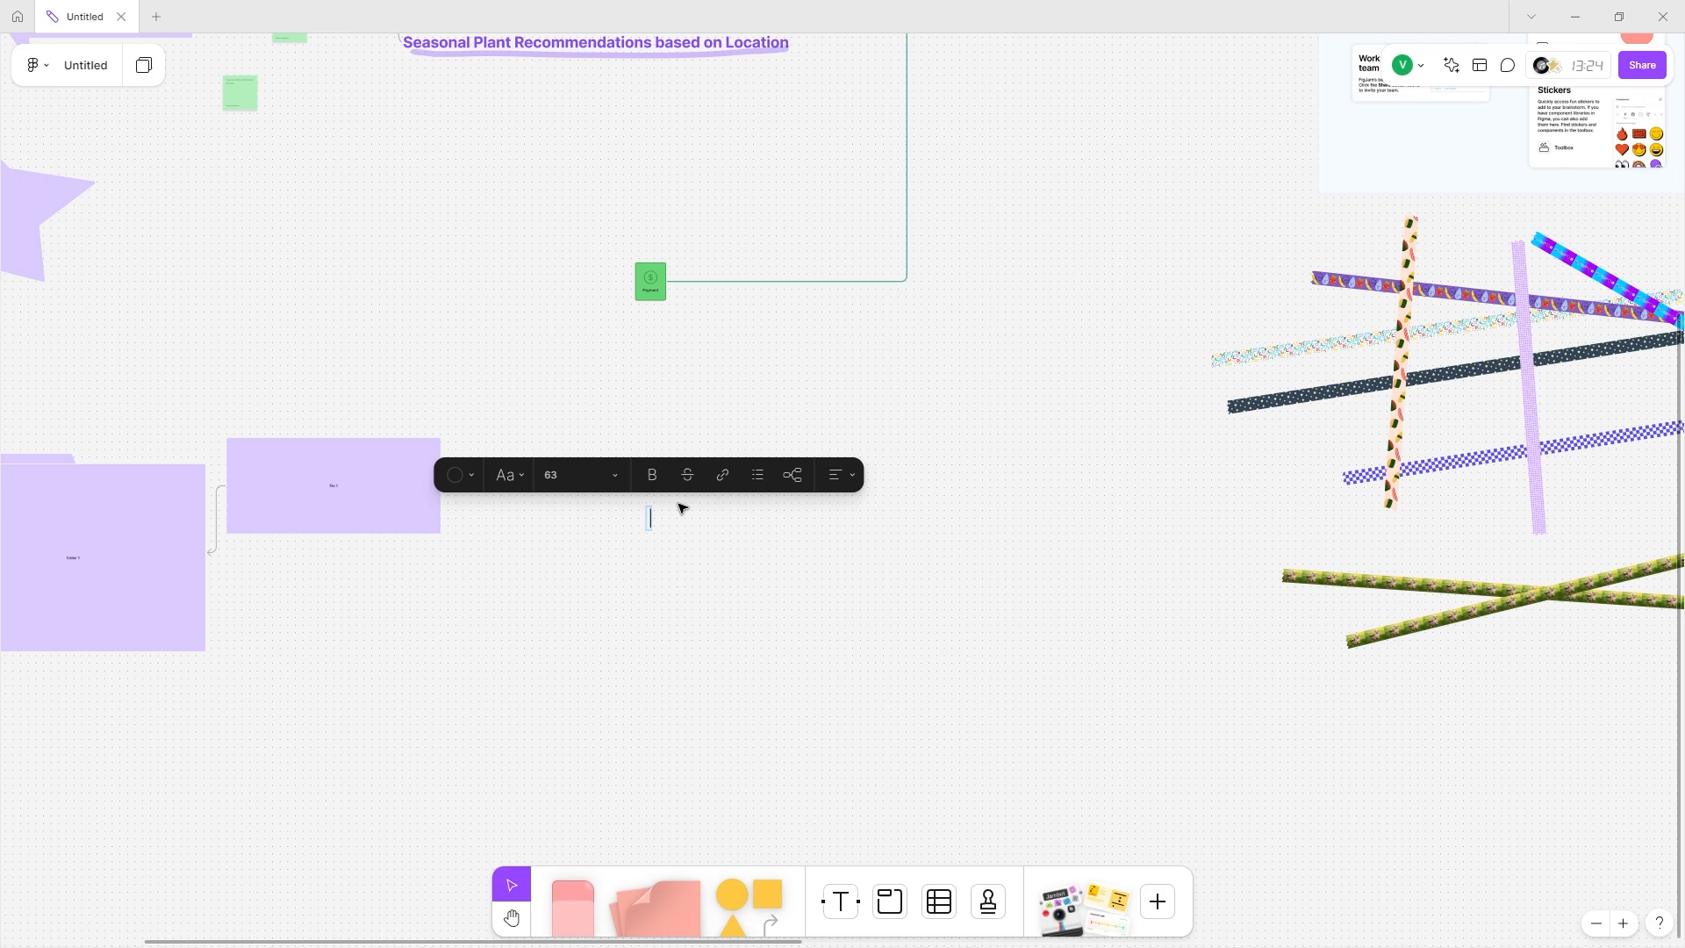
{"action": "key", "text": "shift+2"}
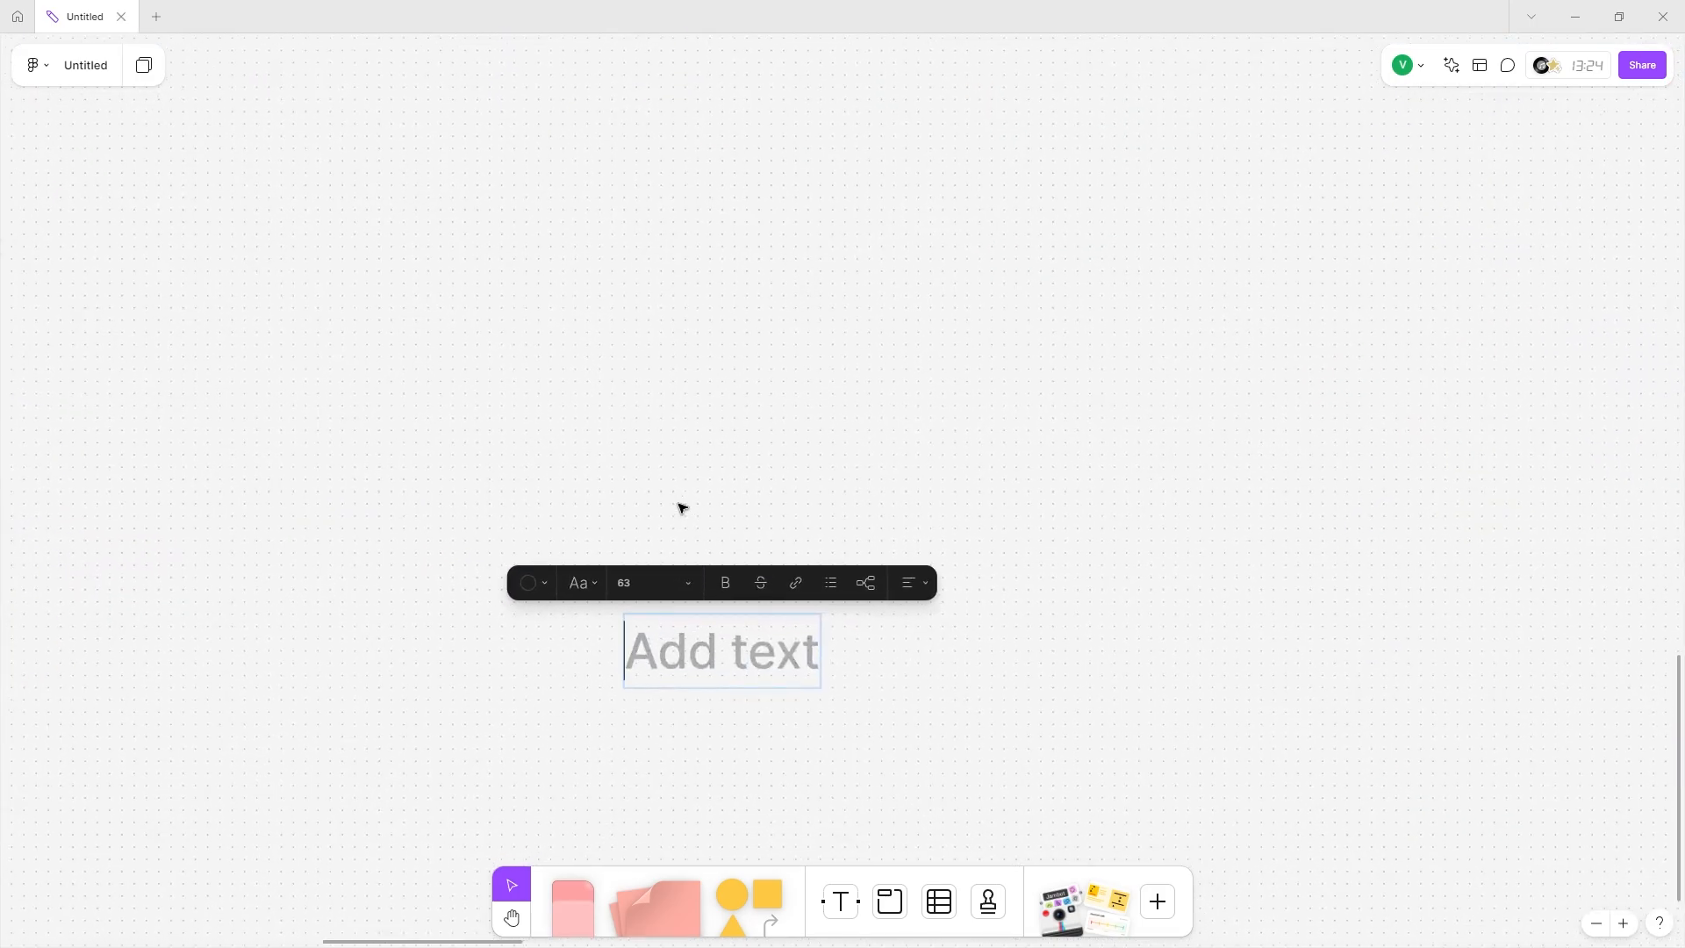
{"action": "type", "text": "Idea"}
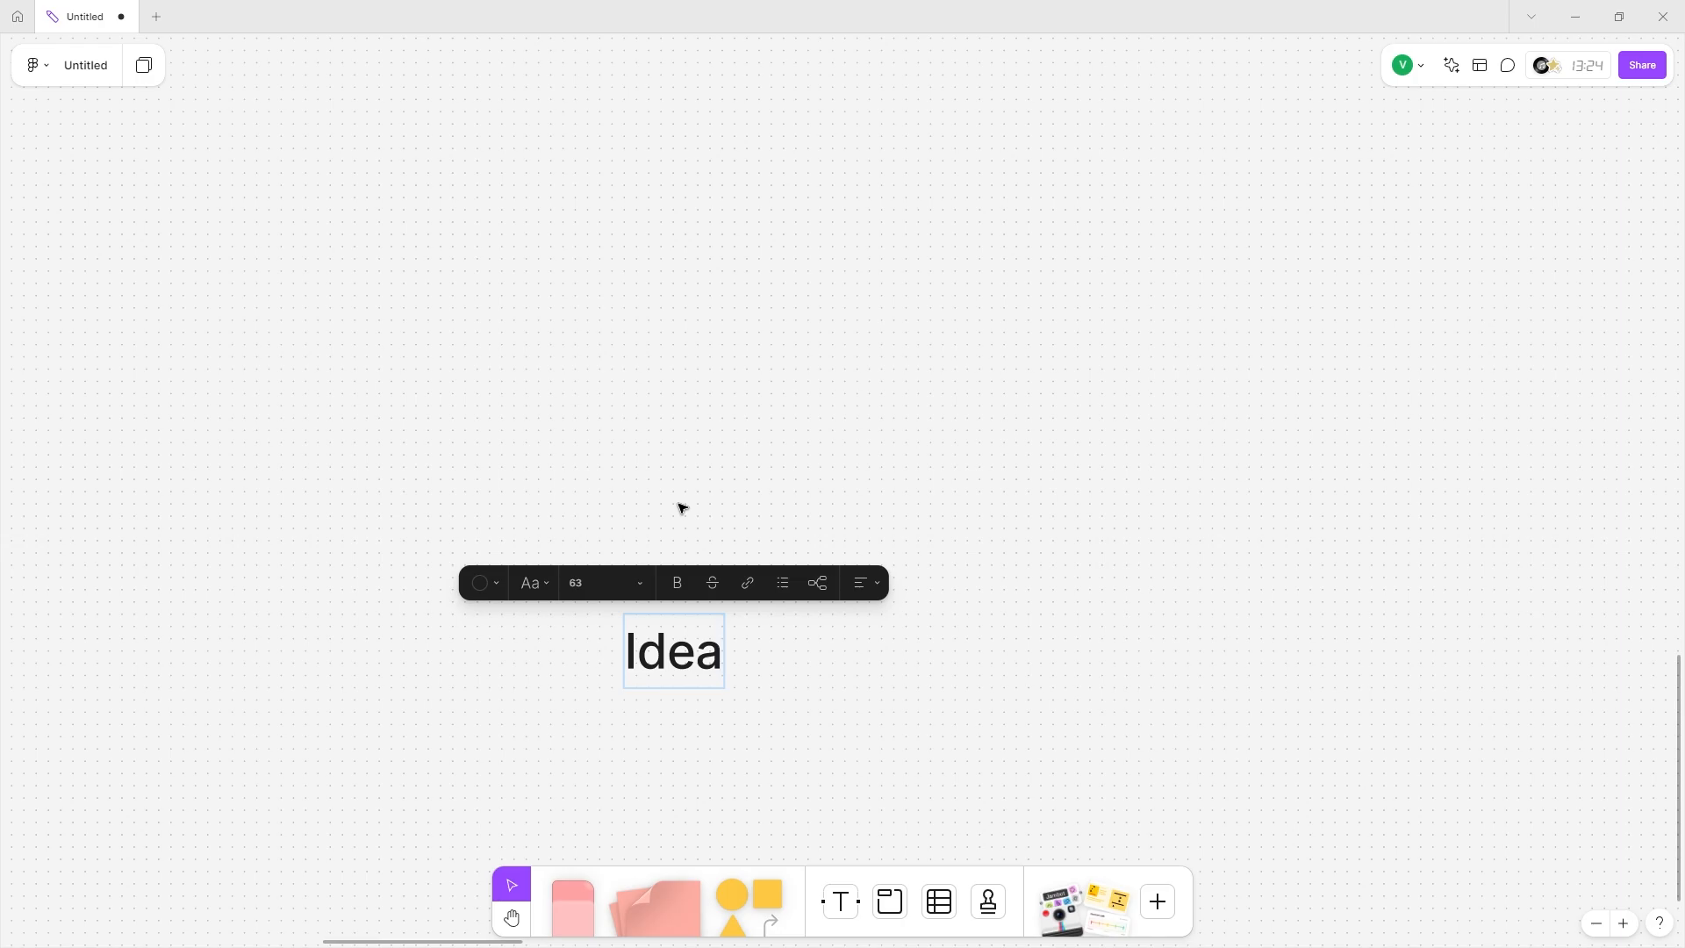
{"action": "type", "text": " $"}
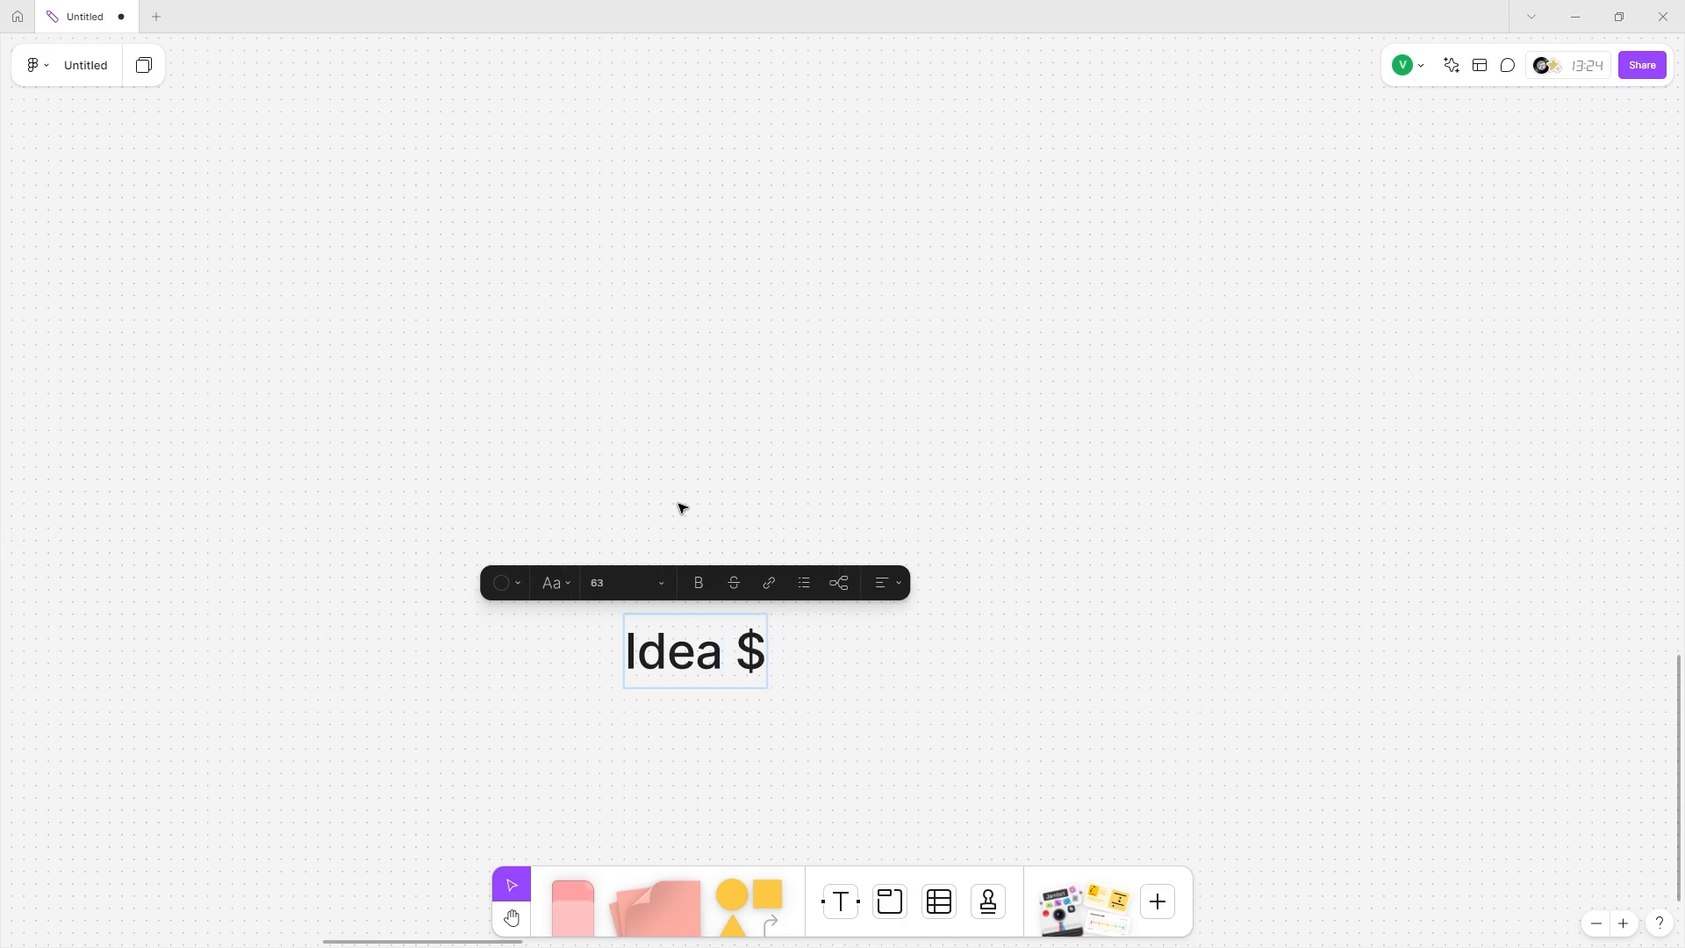
{"action": "key", "text": "BackSpace"}
{"action": "type", "text": "4"}
{"action": "left_click", "coordinate": [696, 706]}
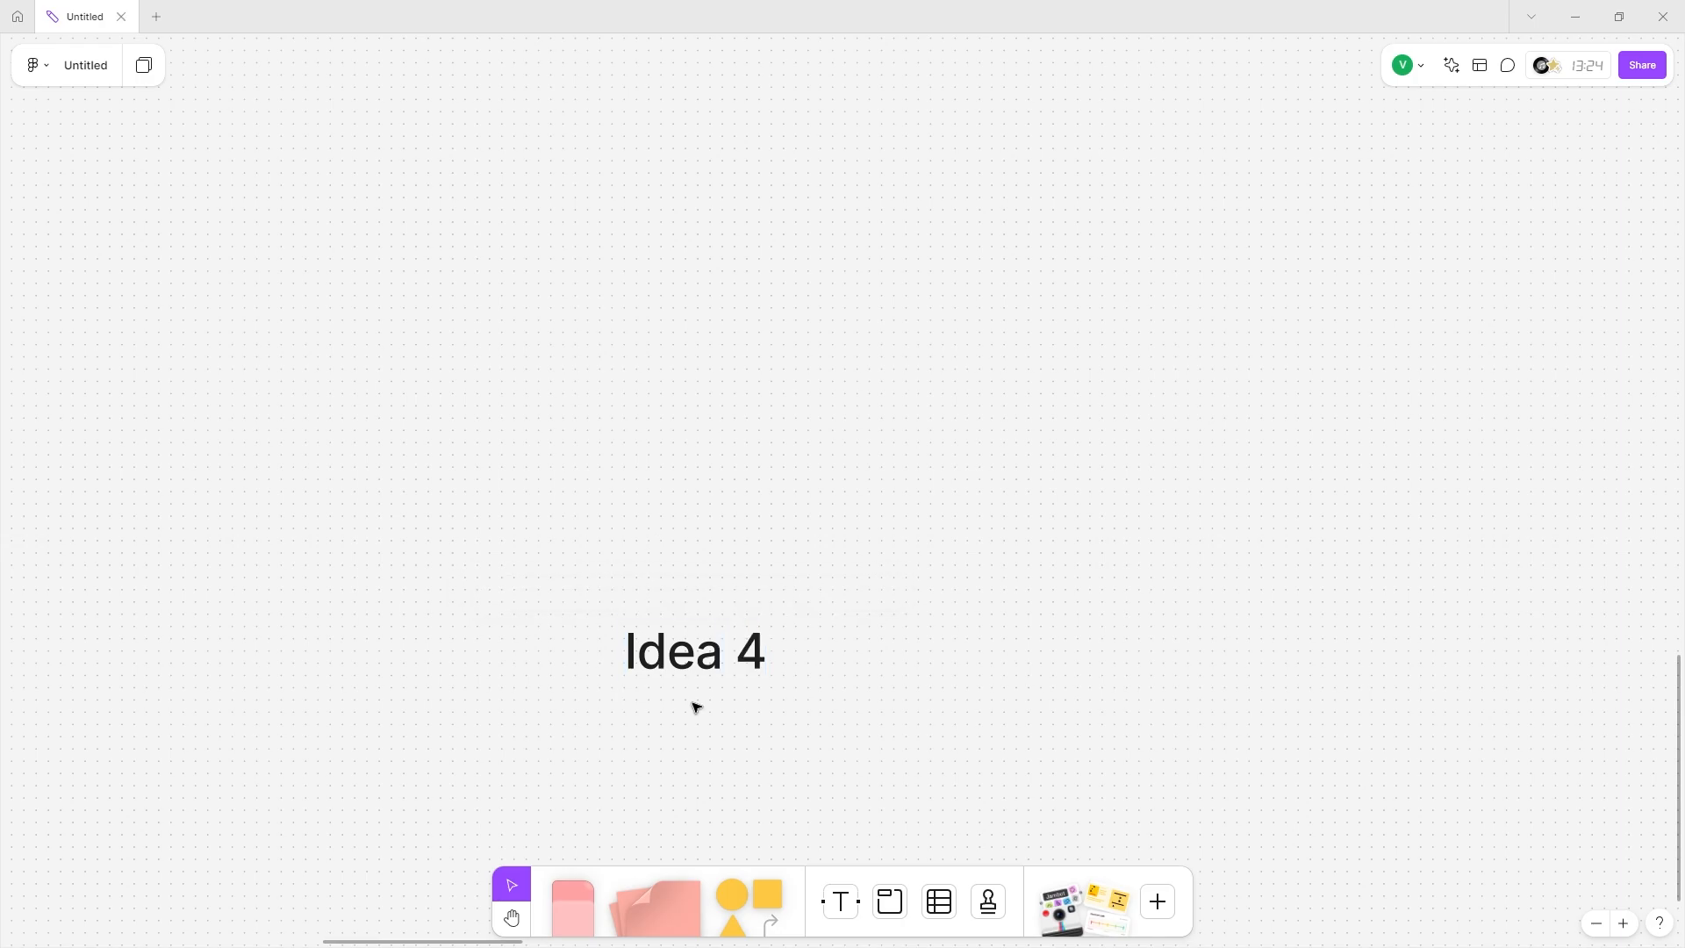
Move the Idea 4 text beside the green sticky notes, clear of the Link 1 button.
{"action": "scroll", "coordinate": [696, 706], "scroll_direction": "down", "scroll_amount": 5}
{"action": "scroll", "coordinate": [694, 705], "scroll_direction": "right", "scroll_amount": 2}
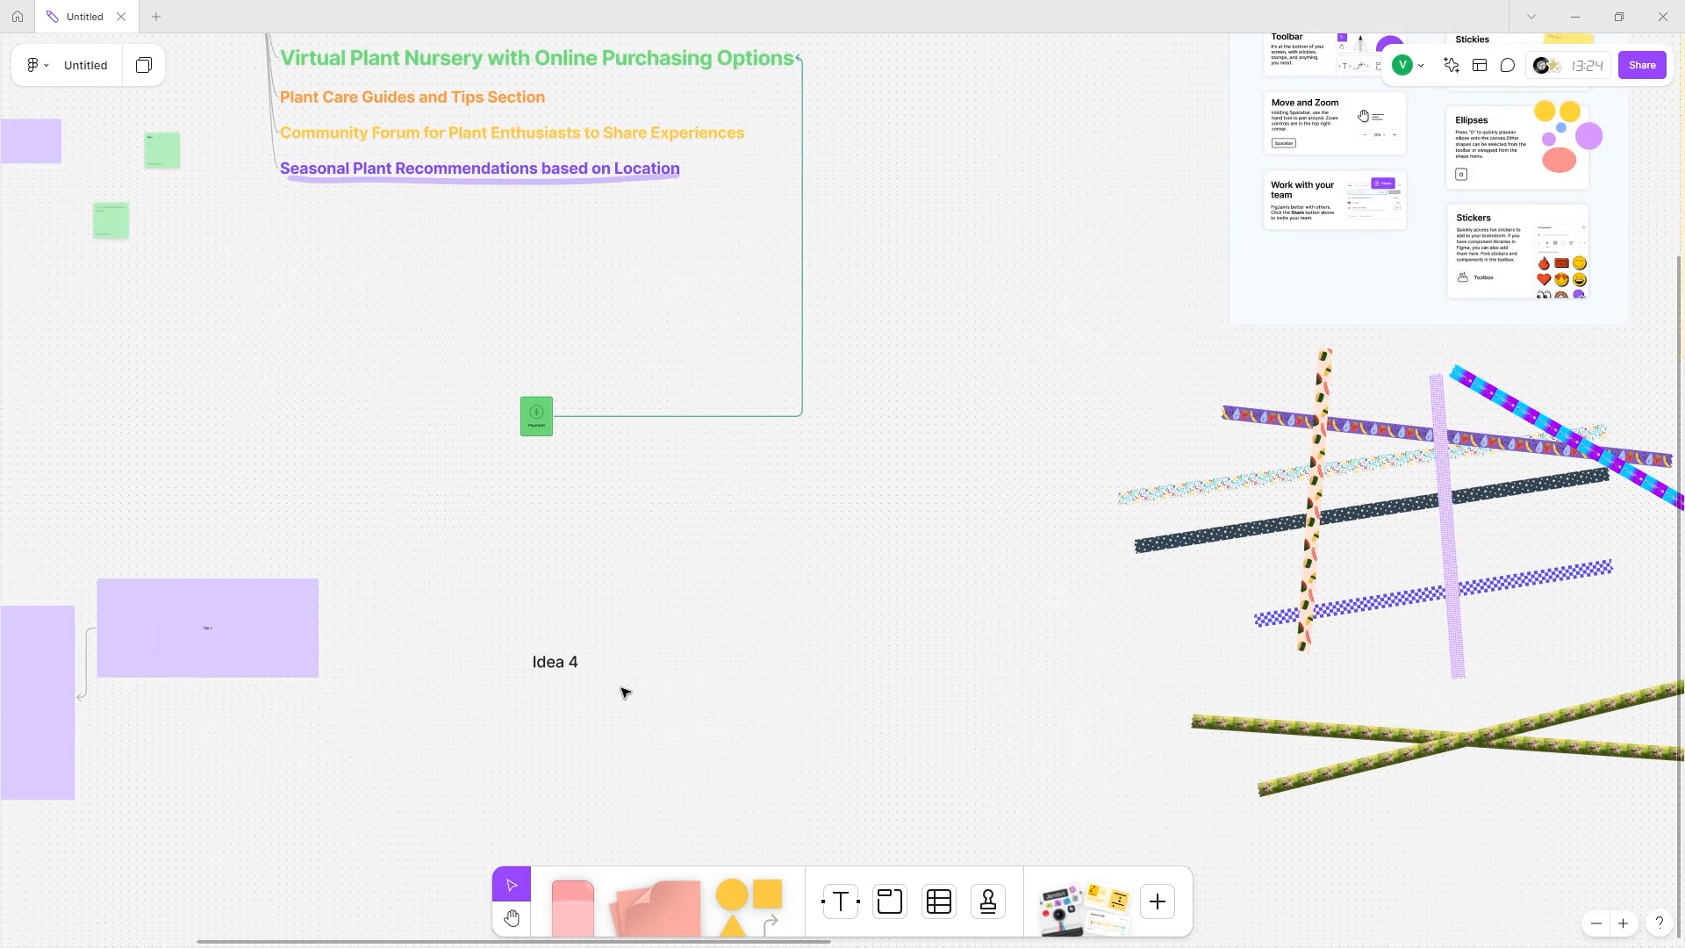
{"action": "left_click", "coordinate": [576, 660]}
{"action": "left_click_drag", "start_coordinate": [577, 660], "coordinate": [1467, 302]}
{"action": "scroll", "coordinate": [1467, 302], "scroll_direction": "up", "scroll_amount": 5}
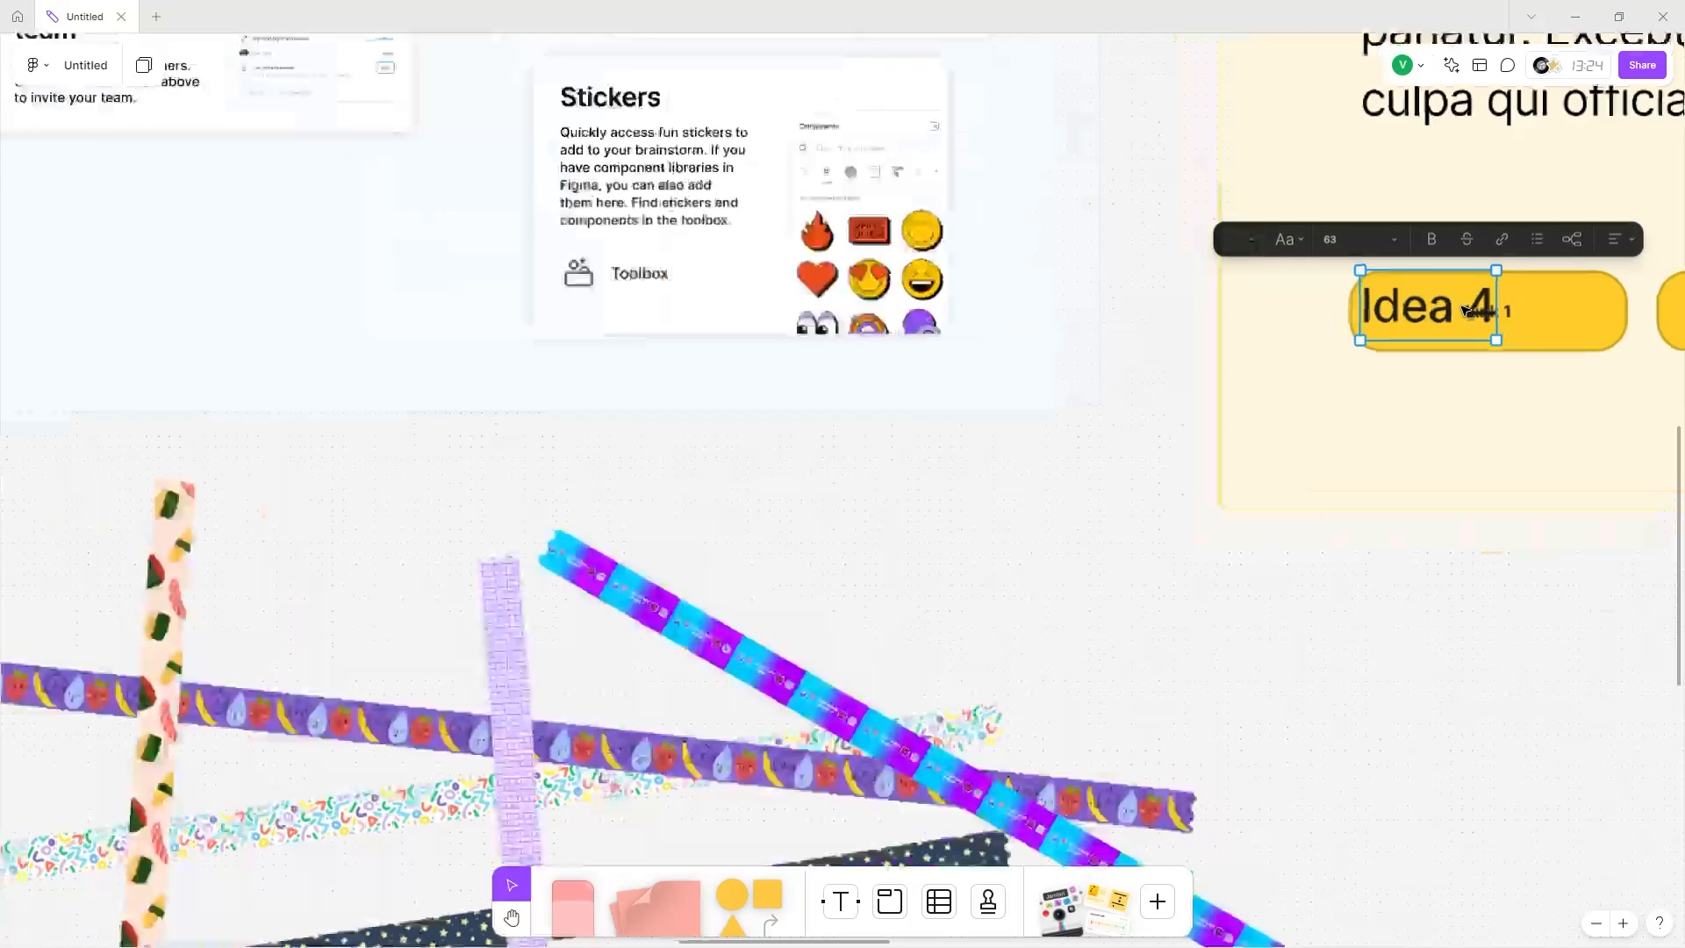
{"action": "scroll", "coordinate": [1219, 440], "scroll_direction": "right", "scroll_amount": 3}
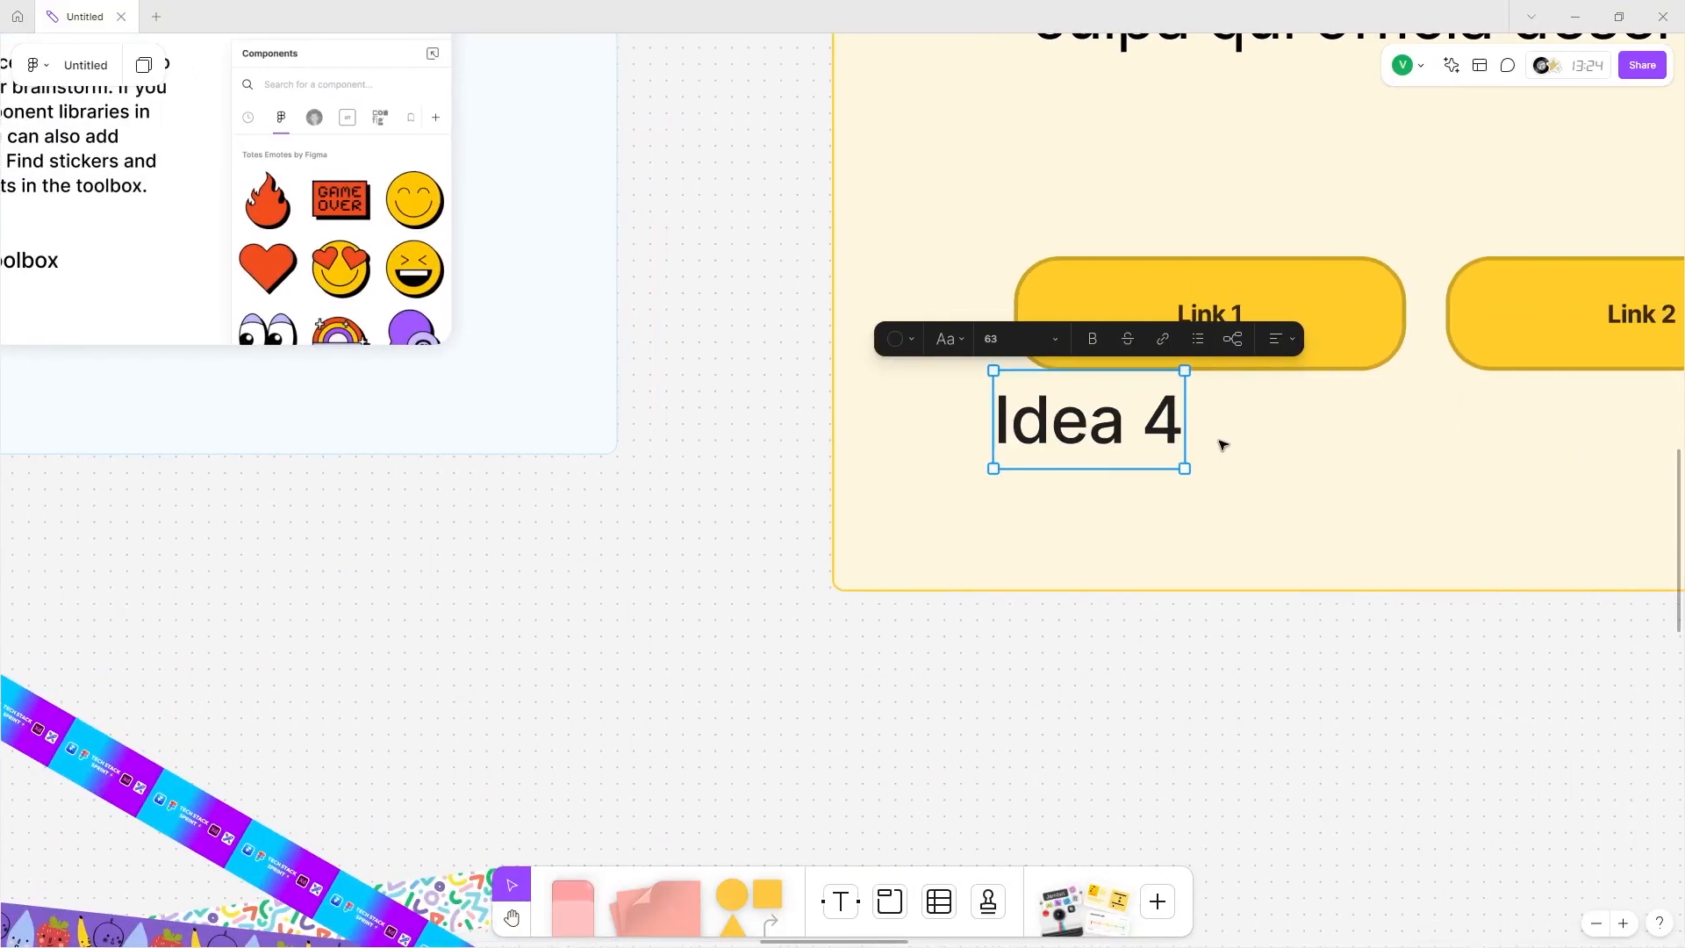
{"action": "scroll", "coordinate": [1174, 434], "scroll_direction": "down", "scroll_amount": 5}
{"action": "scroll", "coordinate": [1174, 433], "scroll_direction": "right", "scroll_amount": 5}
{"action": "mouse_move", "coordinate": [674, 429]}
{"action": "left_mouse_down"}
{"action": "mouse_move", "coordinate": [813, 619]}
{"action": "mouse_move", "coordinate": [613, 422]}
{"action": "mouse_move", "coordinate": [722, 630]}
{"action": "mouse_move", "coordinate": [966, 667]}
{"action": "mouse_move", "coordinate": [962, 629]}
{"action": "mouse_move", "coordinate": [932, 612]}
{"action": "mouse_move", "coordinate": [537, 500]}
{"action": "mouse_move", "coordinate": [524, 518]}
{"action": "mouse_move", "coordinate": [702, 781]}
{"action": "mouse_move", "coordinate": [577, 605]}
{"action": "mouse_move", "coordinate": [866, 807]}
{"action": "mouse_move", "coordinate": [769, 465]}
{"action": "mouse_move", "coordinate": [625, 369]}
{"action": "left_mouse_up"}
{"action": "scroll", "coordinate": [963, 650], "scroll_direction": "left", "scroll_amount": 15}
{"action": "scroll", "coordinate": [931, 613], "scroll_direction": "up", "scroll_amount": 4}
{"action": "scroll", "coordinate": [932, 612], "scroll_direction": "left", "scroll_amount": 4}
{"action": "scroll", "coordinate": [932, 612], "scroll_direction": "up", "scroll_amount": 2}
{"action": "scroll", "coordinate": [524, 518], "scroll_direction": "down", "scroll_amount": 3}
{"action": "scroll", "coordinate": [524, 518], "scroll_direction": "right", "scroll_amount": 3}
{"action": "scroll", "coordinate": [702, 781], "scroll_direction": "down", "scroll_amount": 3}
{"action": "scroll", "coordinate": [702, 781], "scroll_direction": "right", "scroll_amount": 3}
{"action": "scroll", "coordinate": [577, 604], "scroll_direction": "left", "scroll_amount": 6}
Draw a connector arrow from the green sticky note to Idea 4.
{"action": "left_click", "coordinate": [478, 279]}
{"action": "left_click_drag", "start_coordinate": [511, 286], "coordinate": [633, 392]}
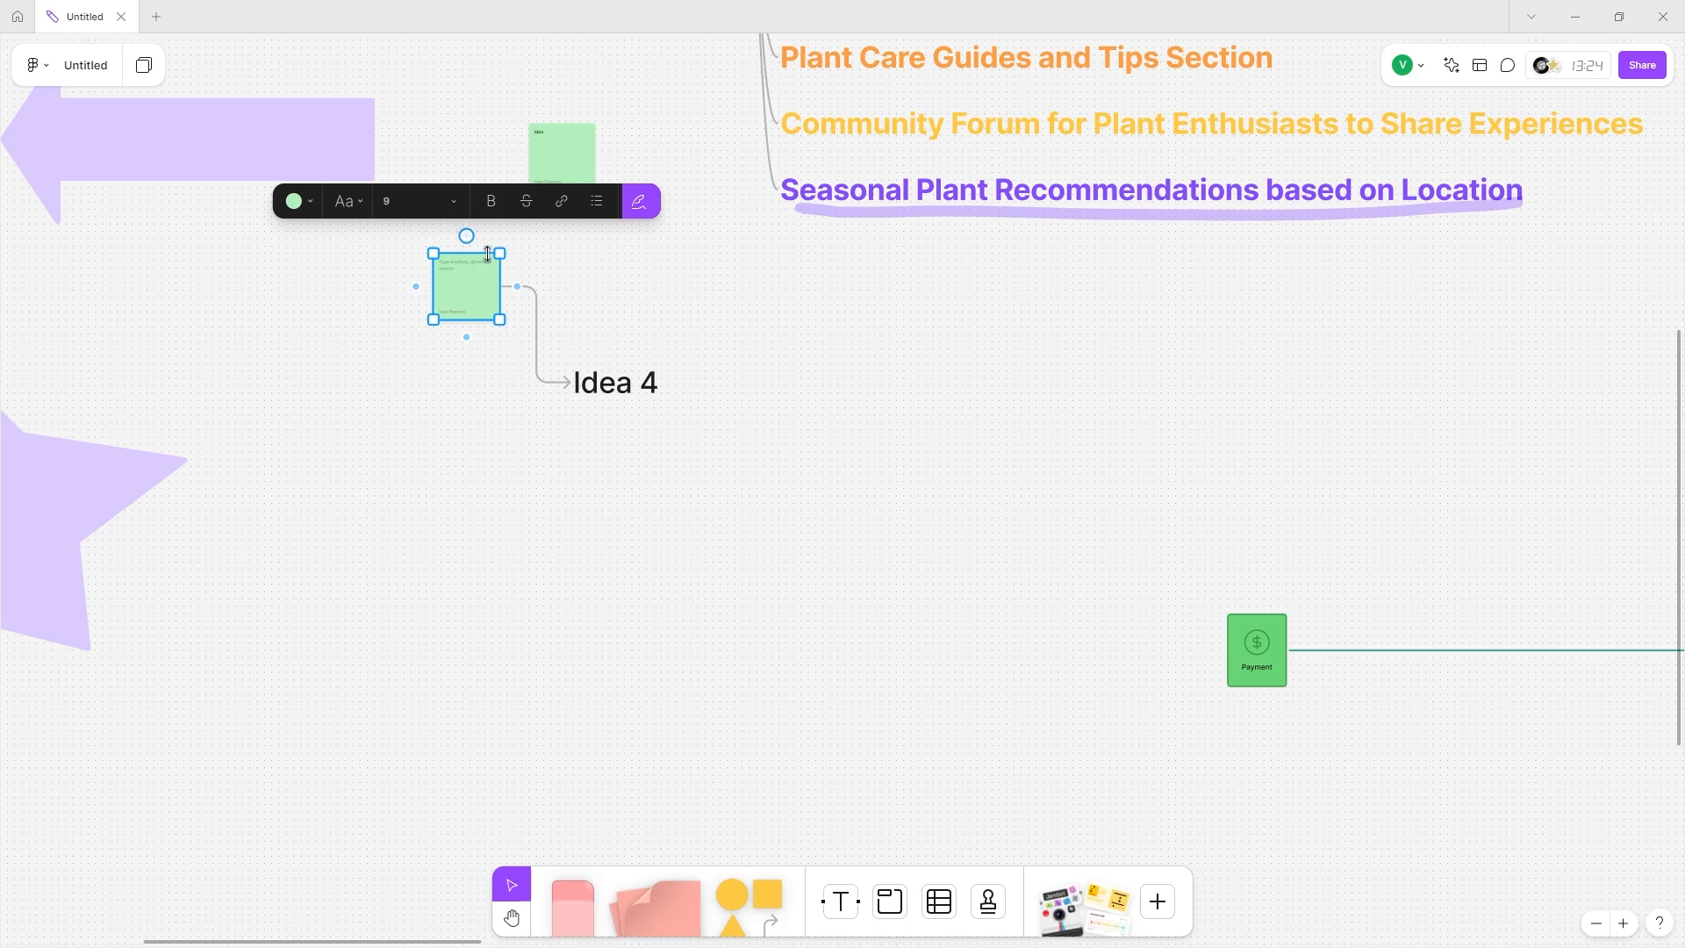
{"action": "scroll", "coordinate": [447, 263], "scroll_direction": "down", "scroll_amount": 2}
{"action": "scroll", "coordinate": [465, 200], "scroll_direction": "up", "scroll_amount": 5, "text": "ctrl"}
Write 'expand' on the green sticky note and zoom out to the whole mind map.
{"action": "left_click", "coordinate": [465, 200]}
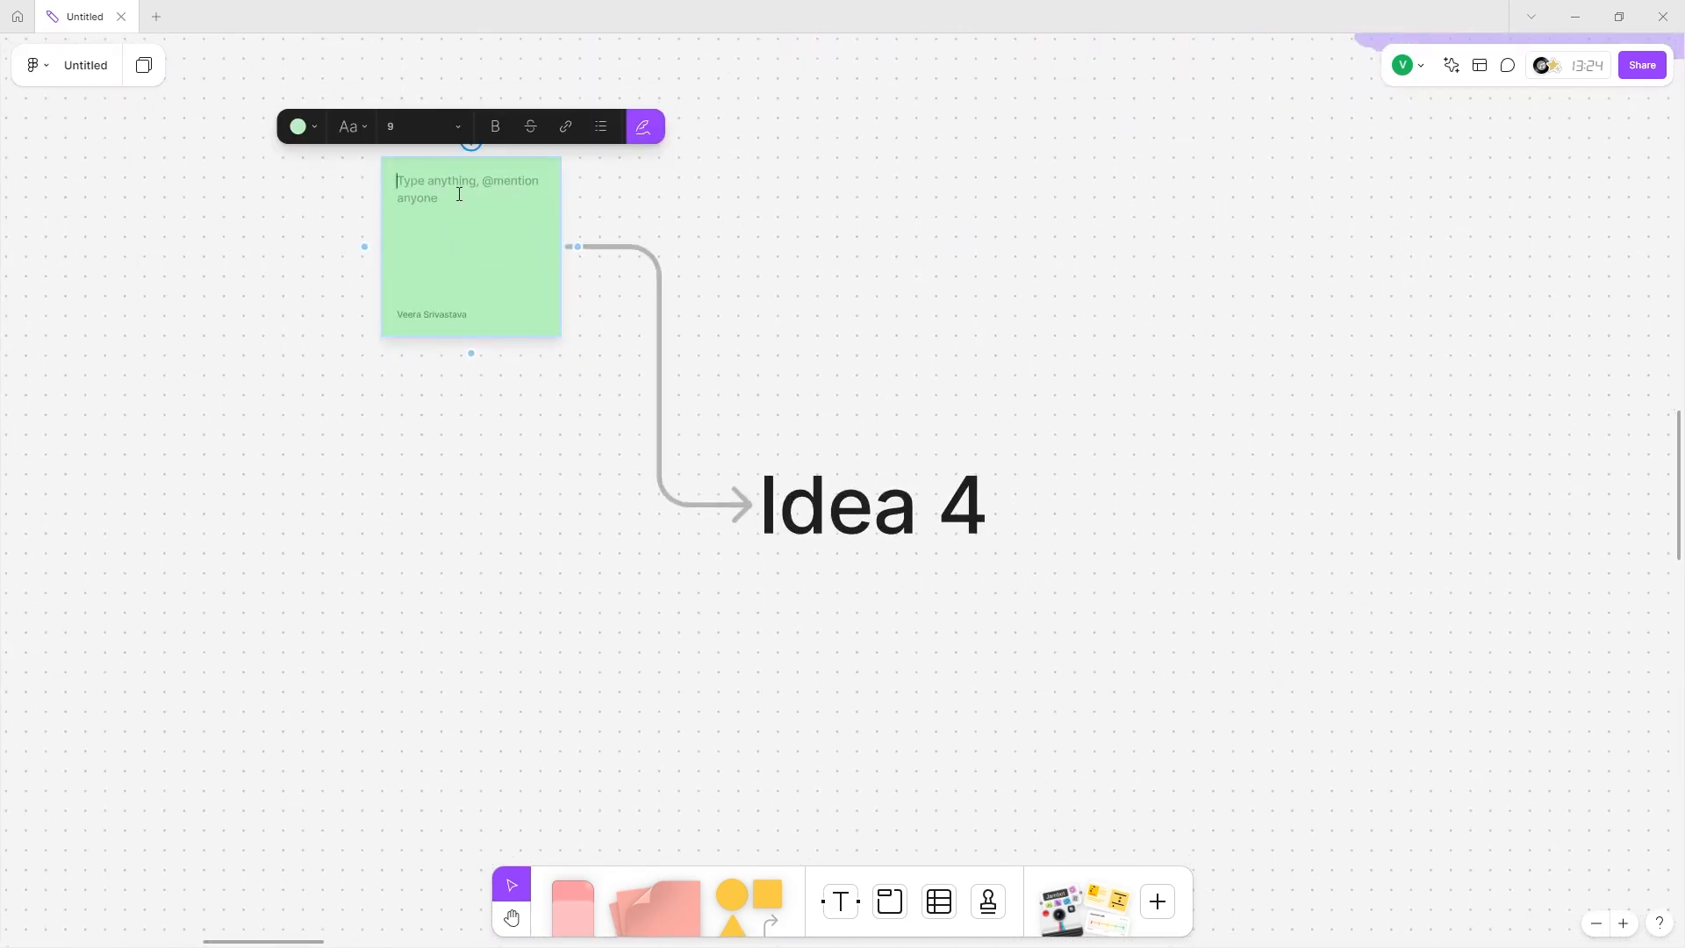
{"action": "type", "text": "expand"}
{"action": "left_click", "coordinate": [787, 760]}
{"action": "scroll", "coordinate": [789, 763], "scroll_direction": "right", "scroll_amount": 5}
{"action": "left_click", "coordinate": [889, 913]}
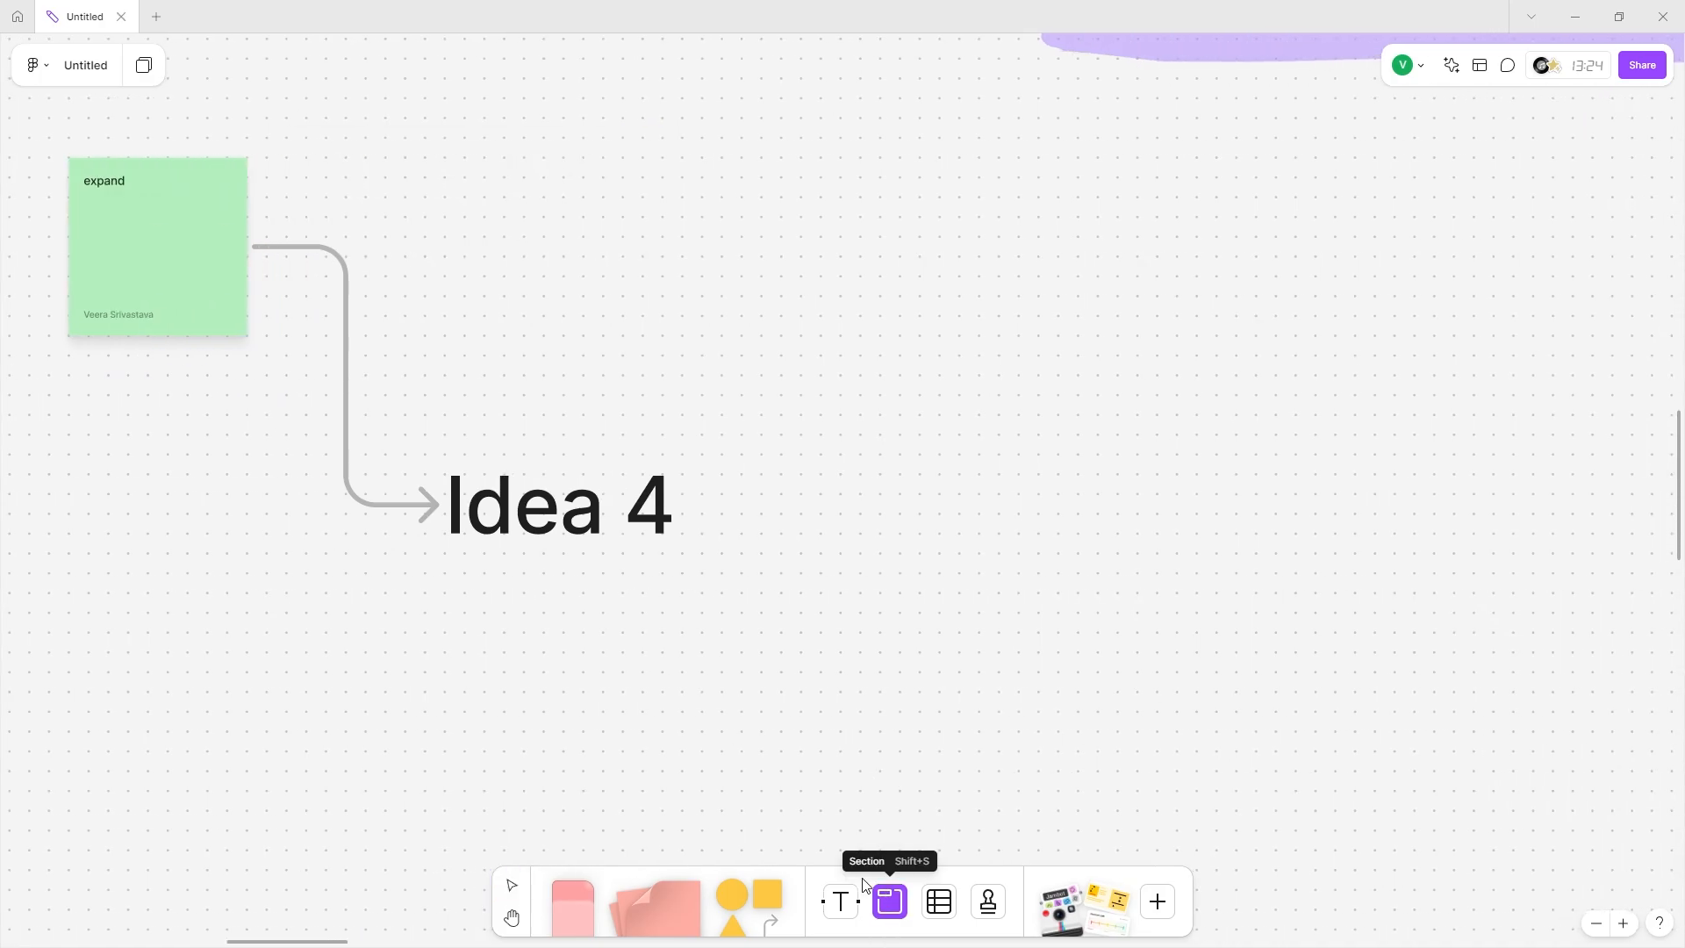
{"action": "key", "text": "shift+1"}
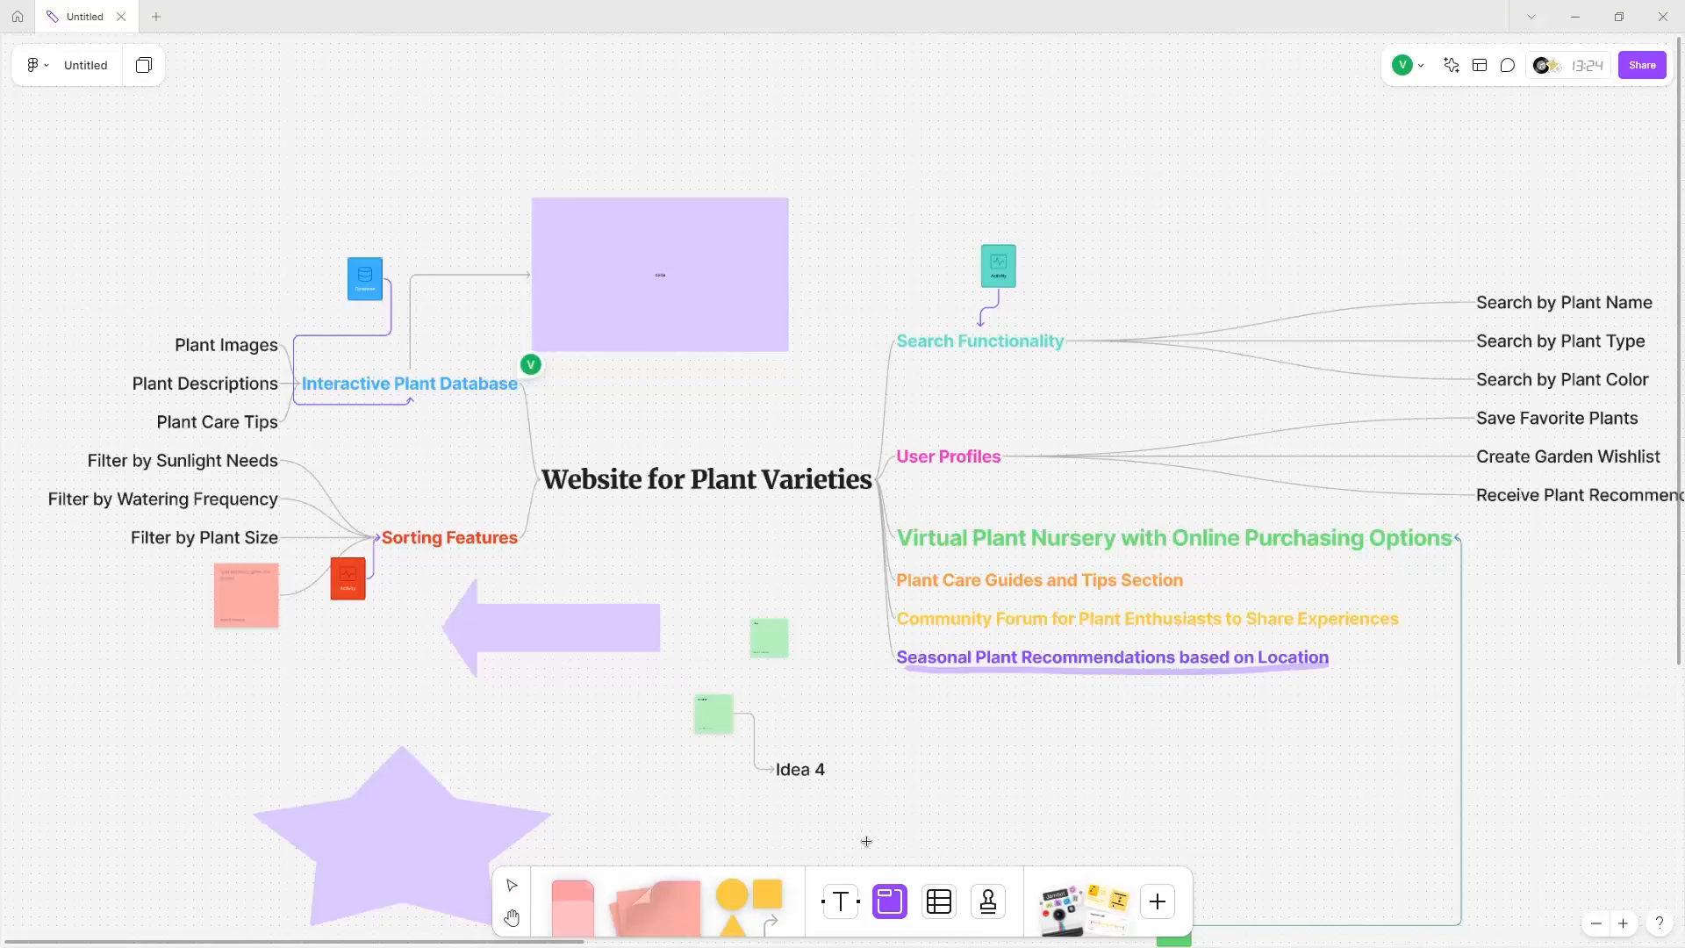
Draw a section around the purple folder and file boxes and fit it to them.
{"action": "scroll", "coordinate": [866, 840], "scroll_direction": "down", "scroll_amount": 4}
{"action": "mouse_move", "coordinate": [13, 436]}
{"action": "left_mouse_down"}
{"action": "mouse_move", "coordinate": [486, 646]}
{"action": "mouse_move", "coordinate": [903, 923]}
{"action": "left_mouse_up"}
{"action": "scroll", "coordinate": [773, 778], "scroll_direction": "left", "scroll_amount": 5}
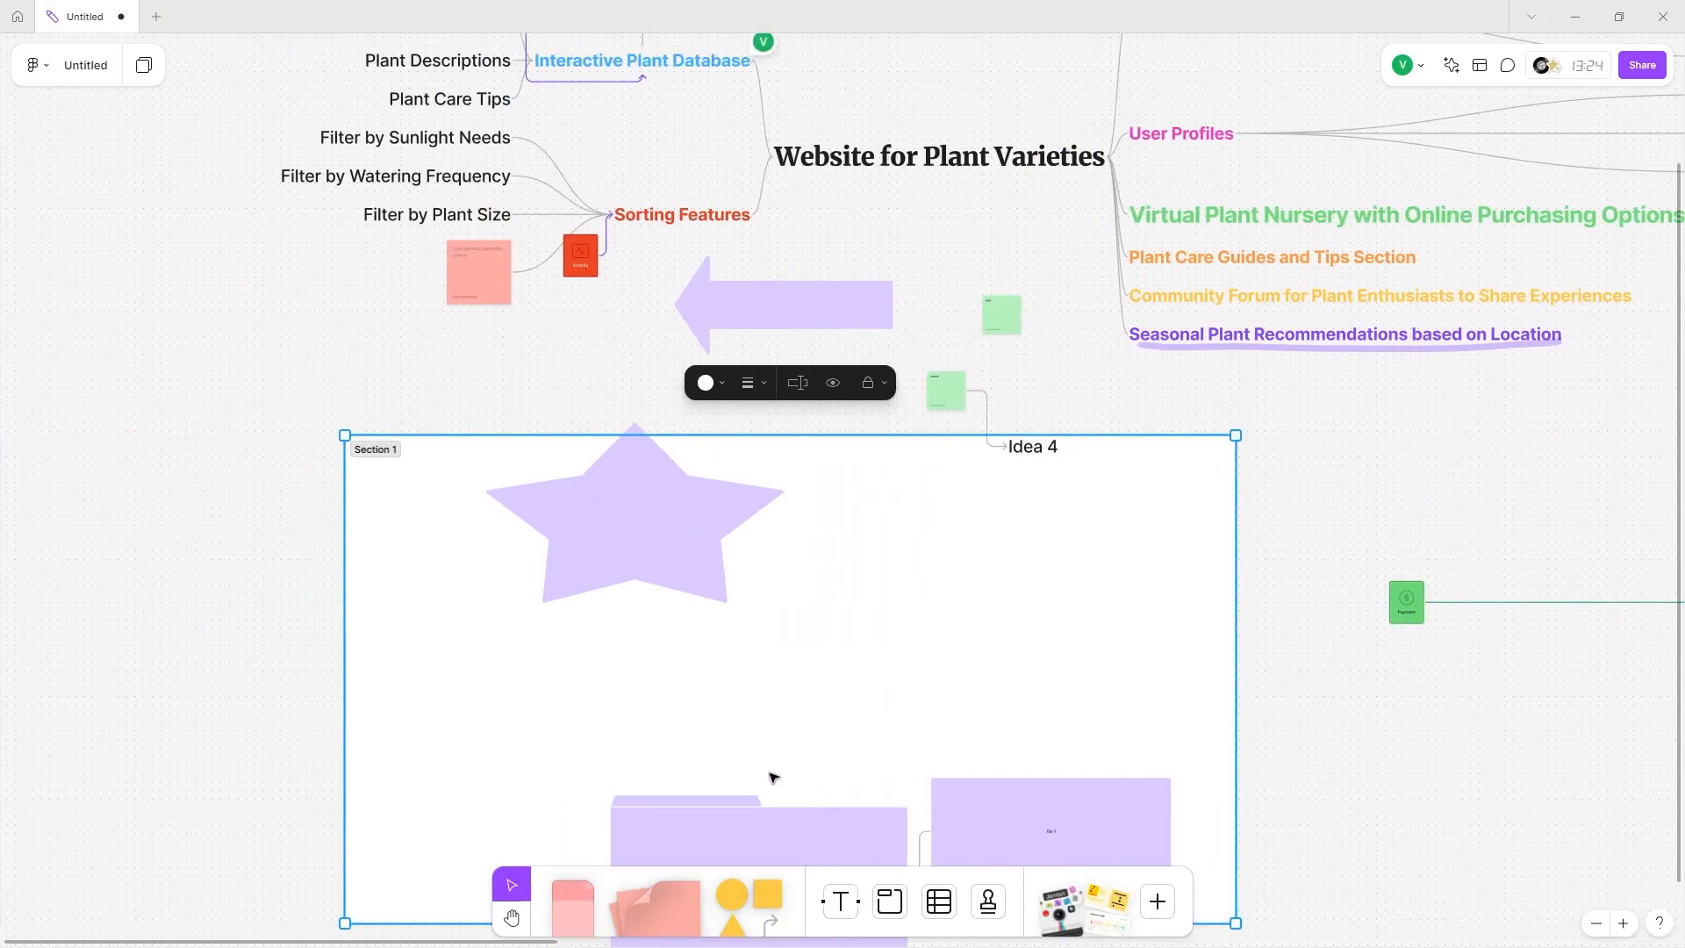
{"action": "scroll", "coordinate": [772, 777], "scroll_direction": "down", "scroll_amount": 4}
{"action": "left_click_drag", "start_coordinate": [733, 439], "coordinate": [797, 678]}
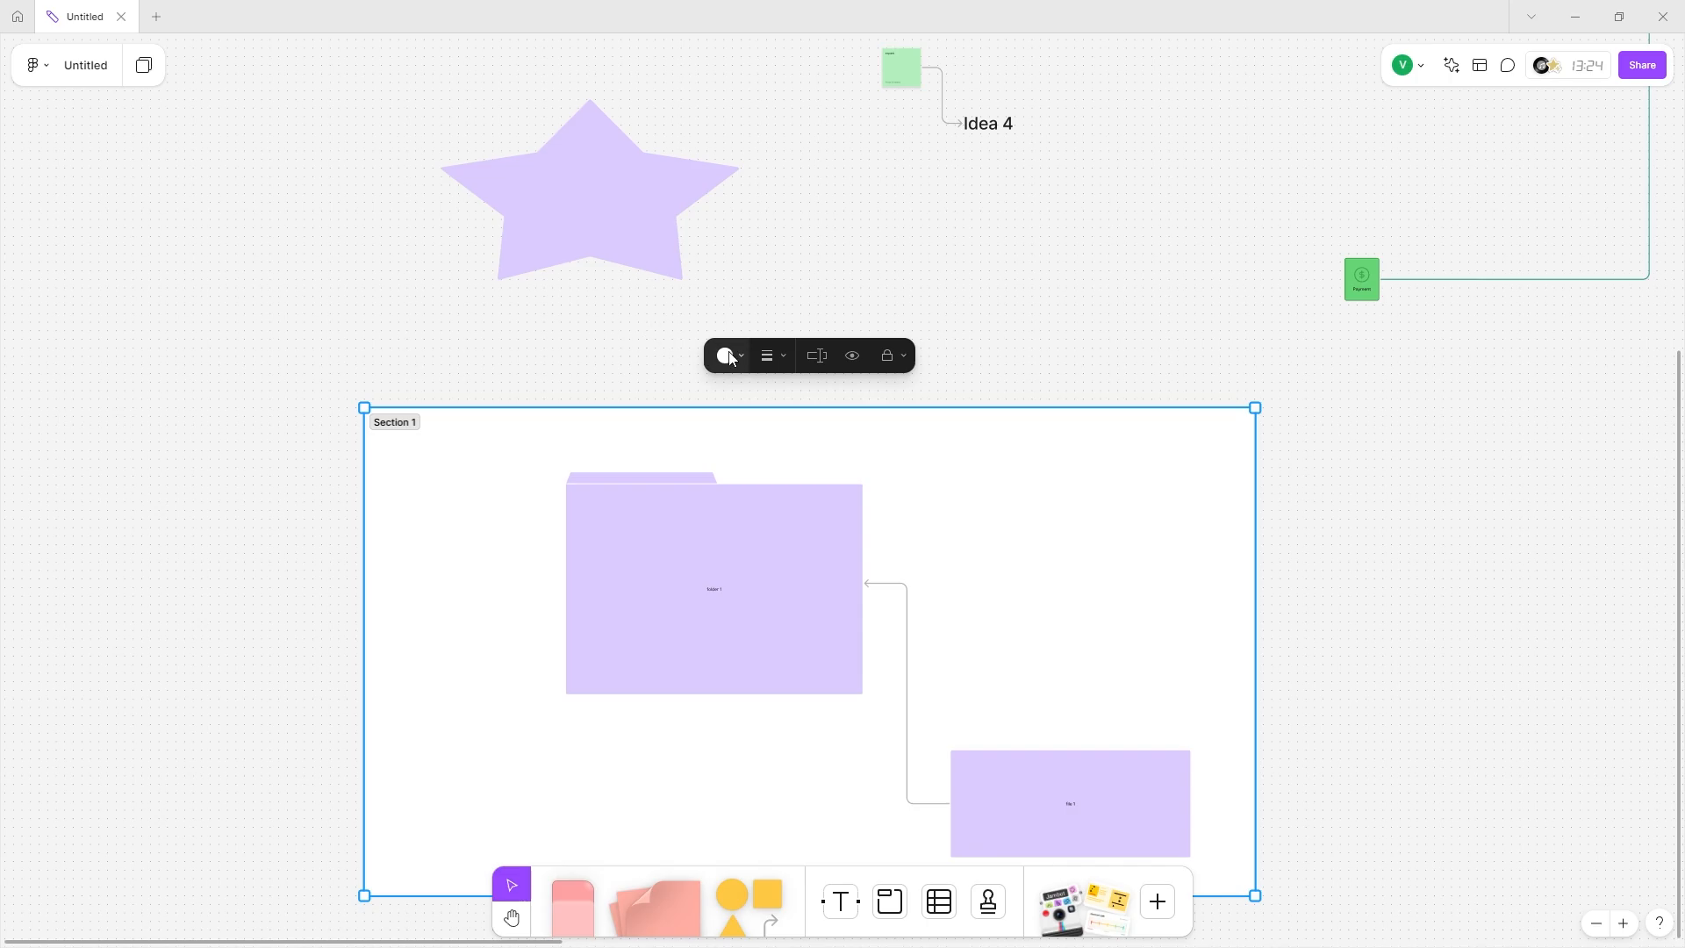
{"action": "left_click", "coordinate": [774, 356]}
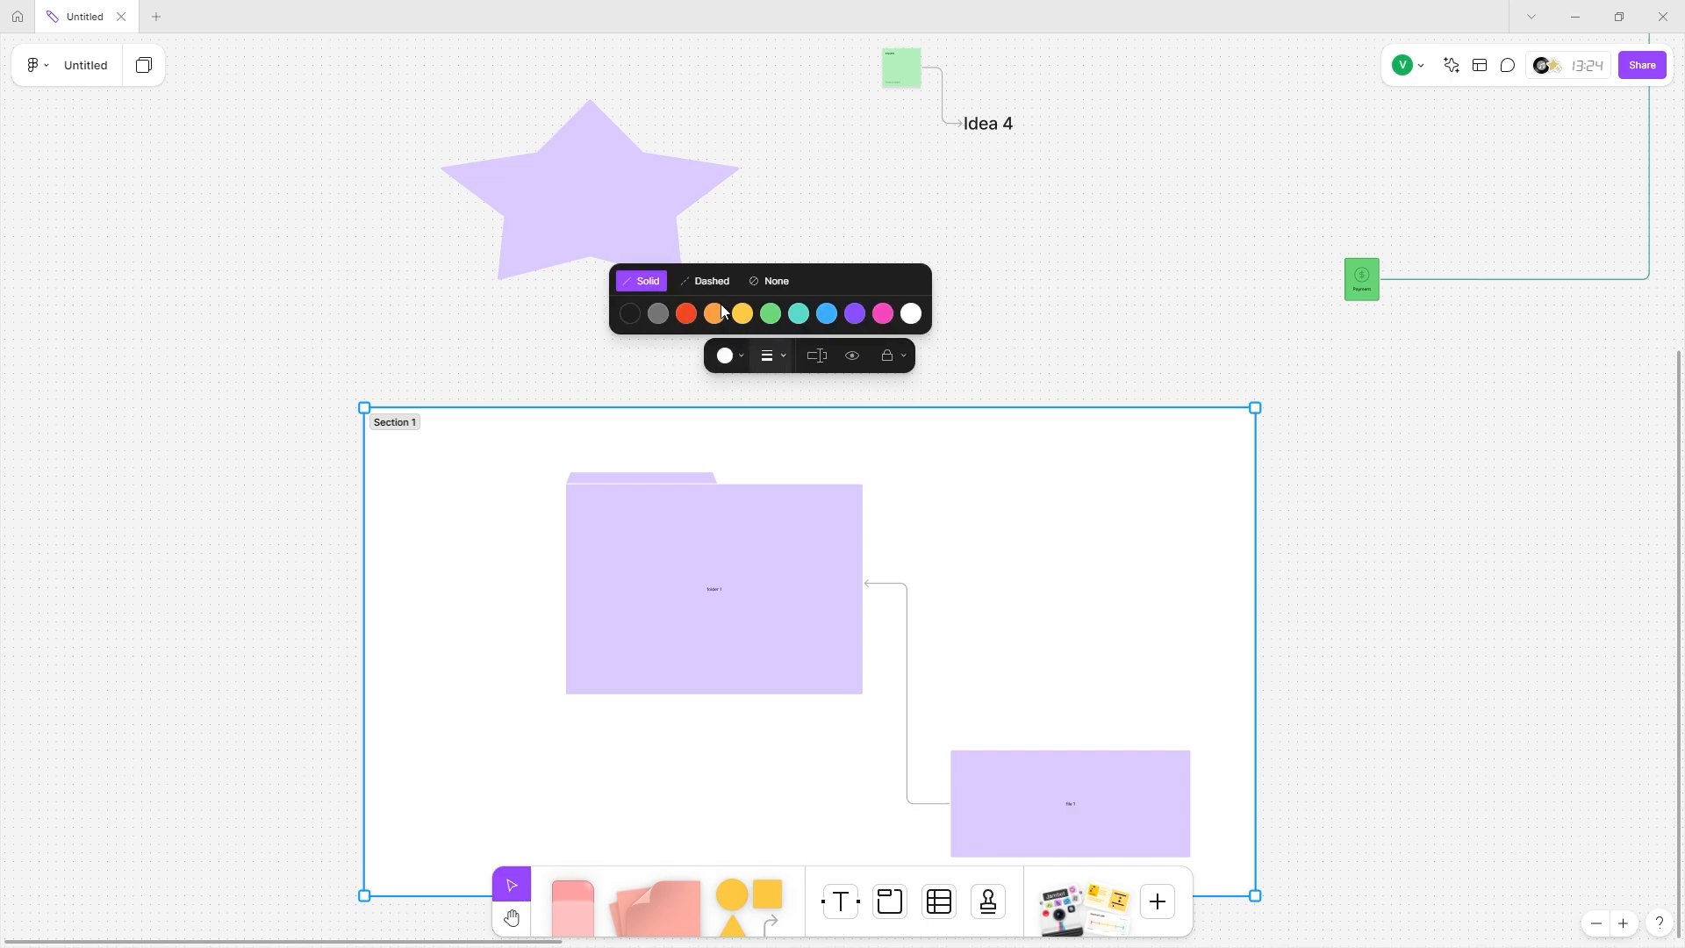
{"action": "left_click", "coordinate": [711, 274]}
{"action": "left_click", "coordinate": [628, 351]}
{"action": "left_click", "coordinate": [577, 460]}
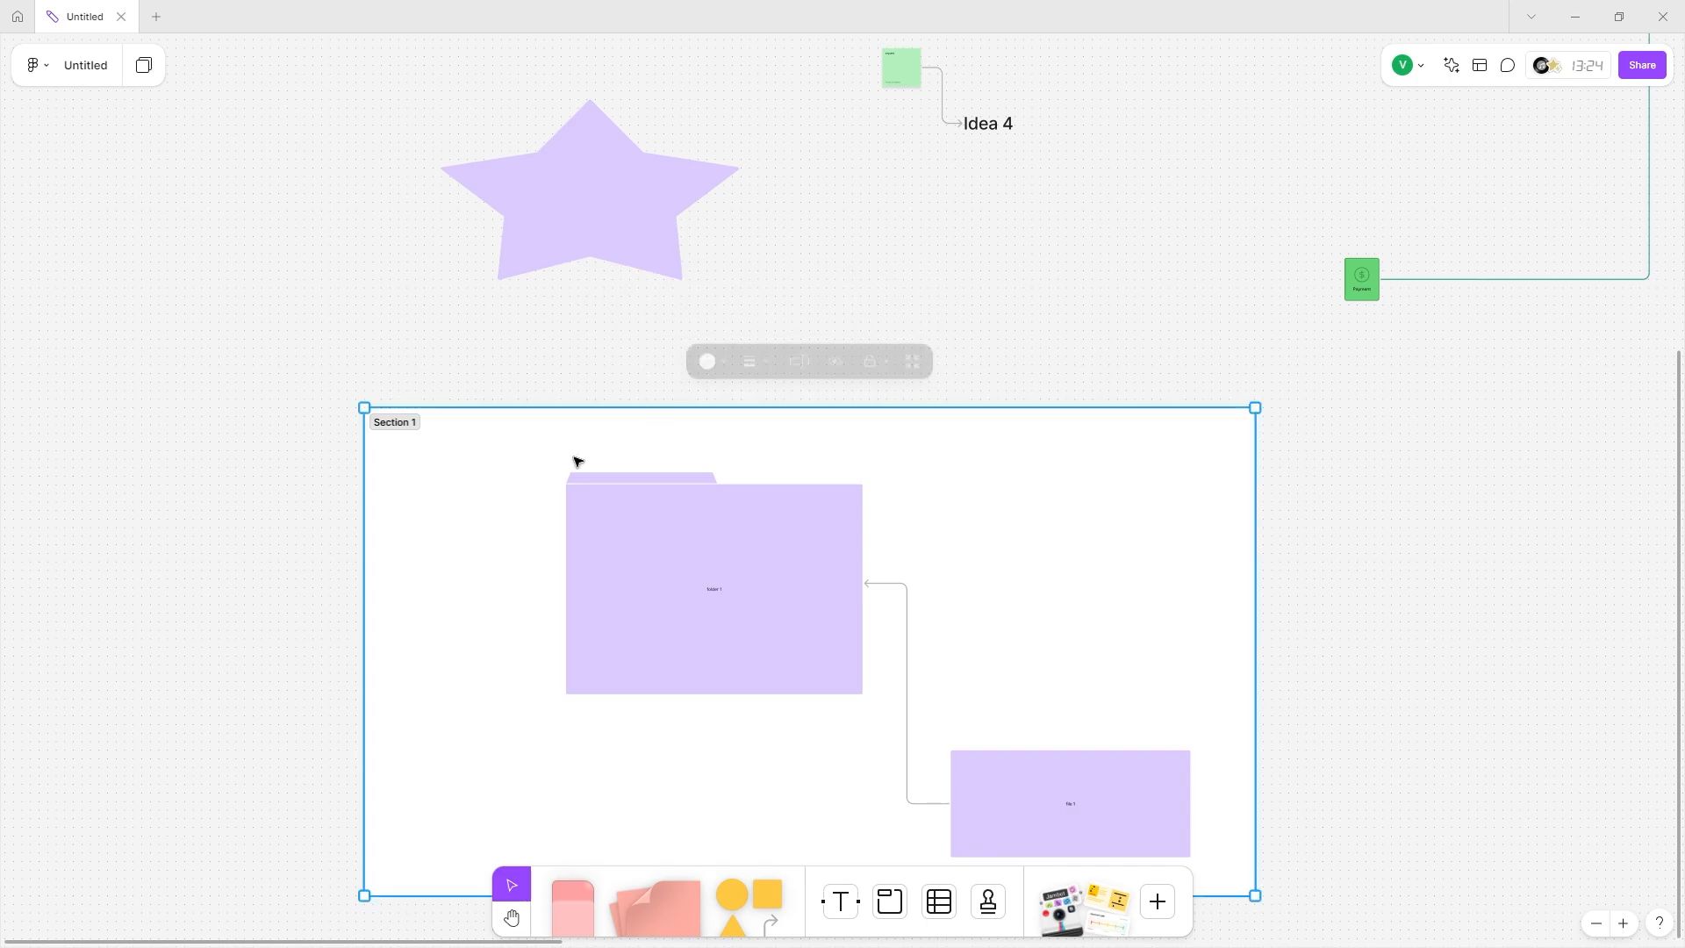
{"action": "scroll", "coordinate": [407, 427], "scroll_direction": "up", "scroll_amount": 5}
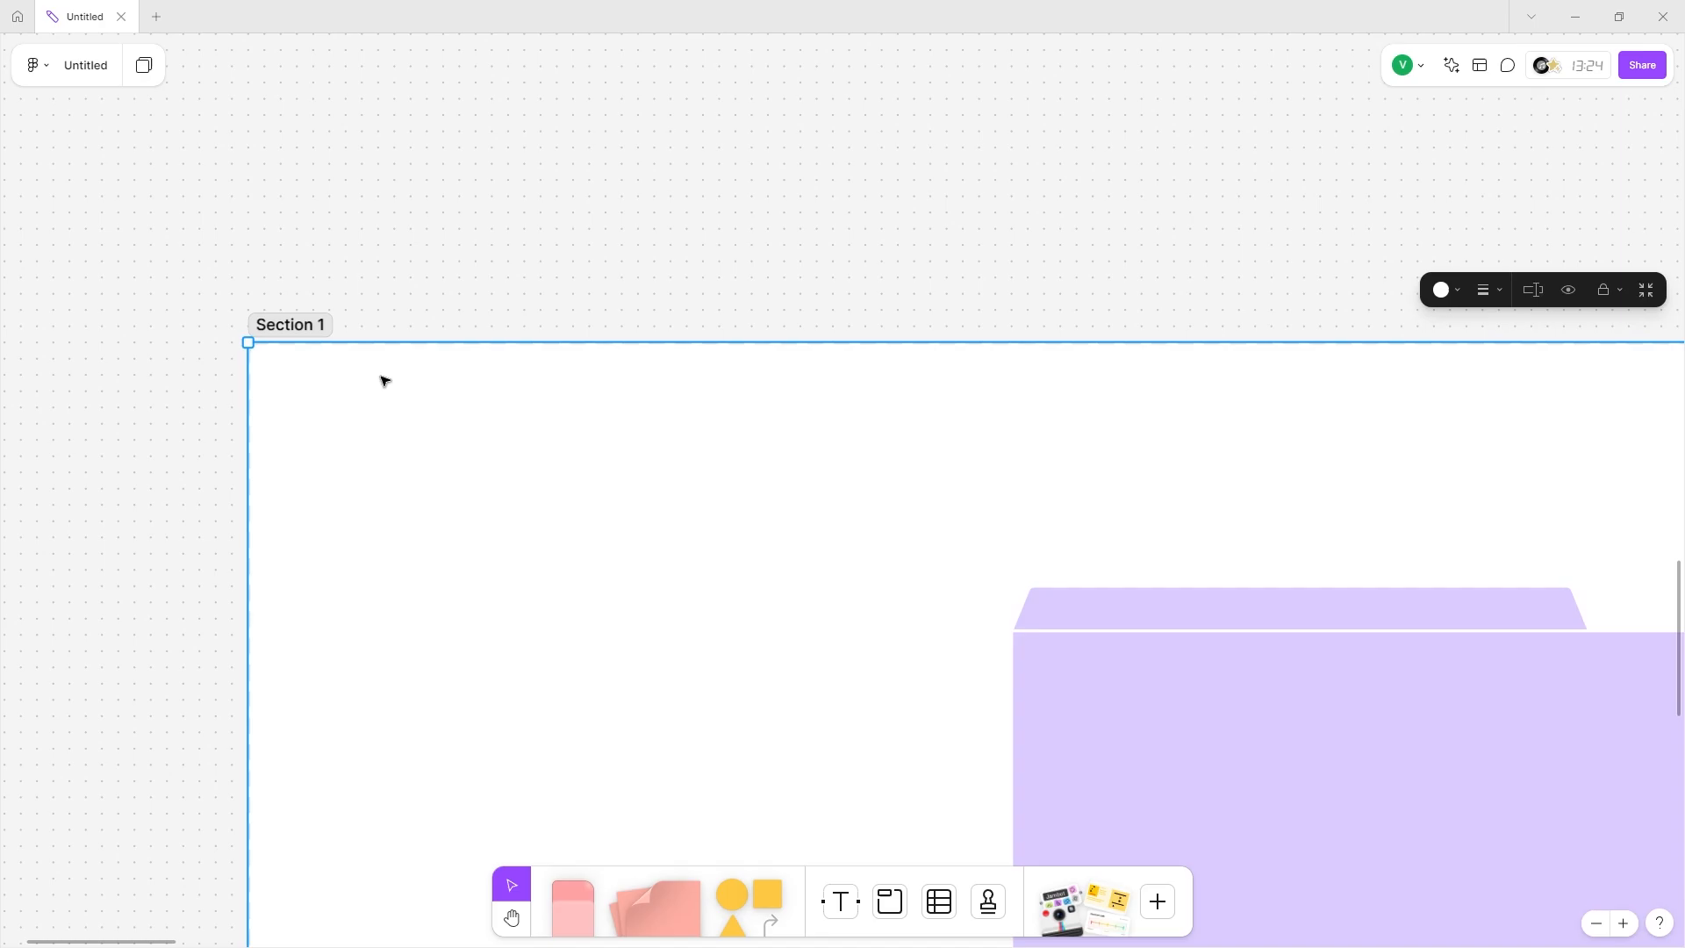
{"action": "left_click", "coordinate": [1533, 289]}
Rename the section to 'New section', unhide its contents and resize it to fit.
{"action": "scroll", "coordinate": [1260, 471], "scroll_direction": "down", "scroll_amount": 3}
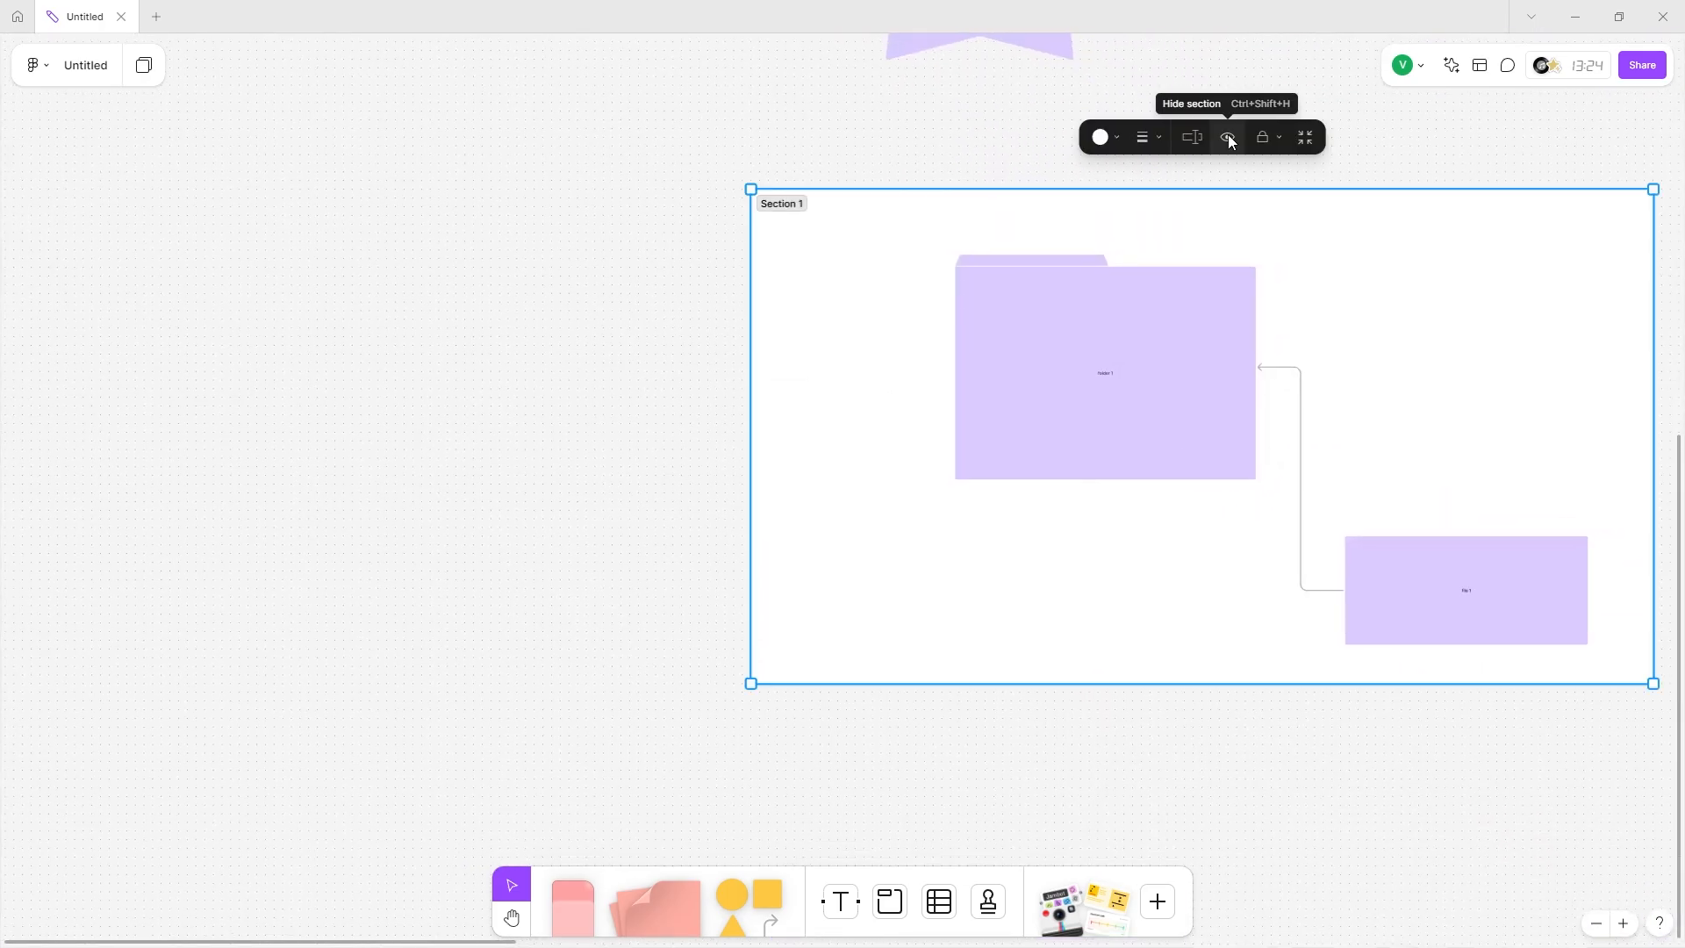
{"action": "left_click", "coordinate": [1228, 138]}
{"action": "left_click", "coordinate": [1228, 137]}
{"action": "left_click", "coordinate": [1228, 138]}
{"action": "scroll", "coordinate": [1152, 263], "scroll_direction": "right", "scroll_amount": 3}
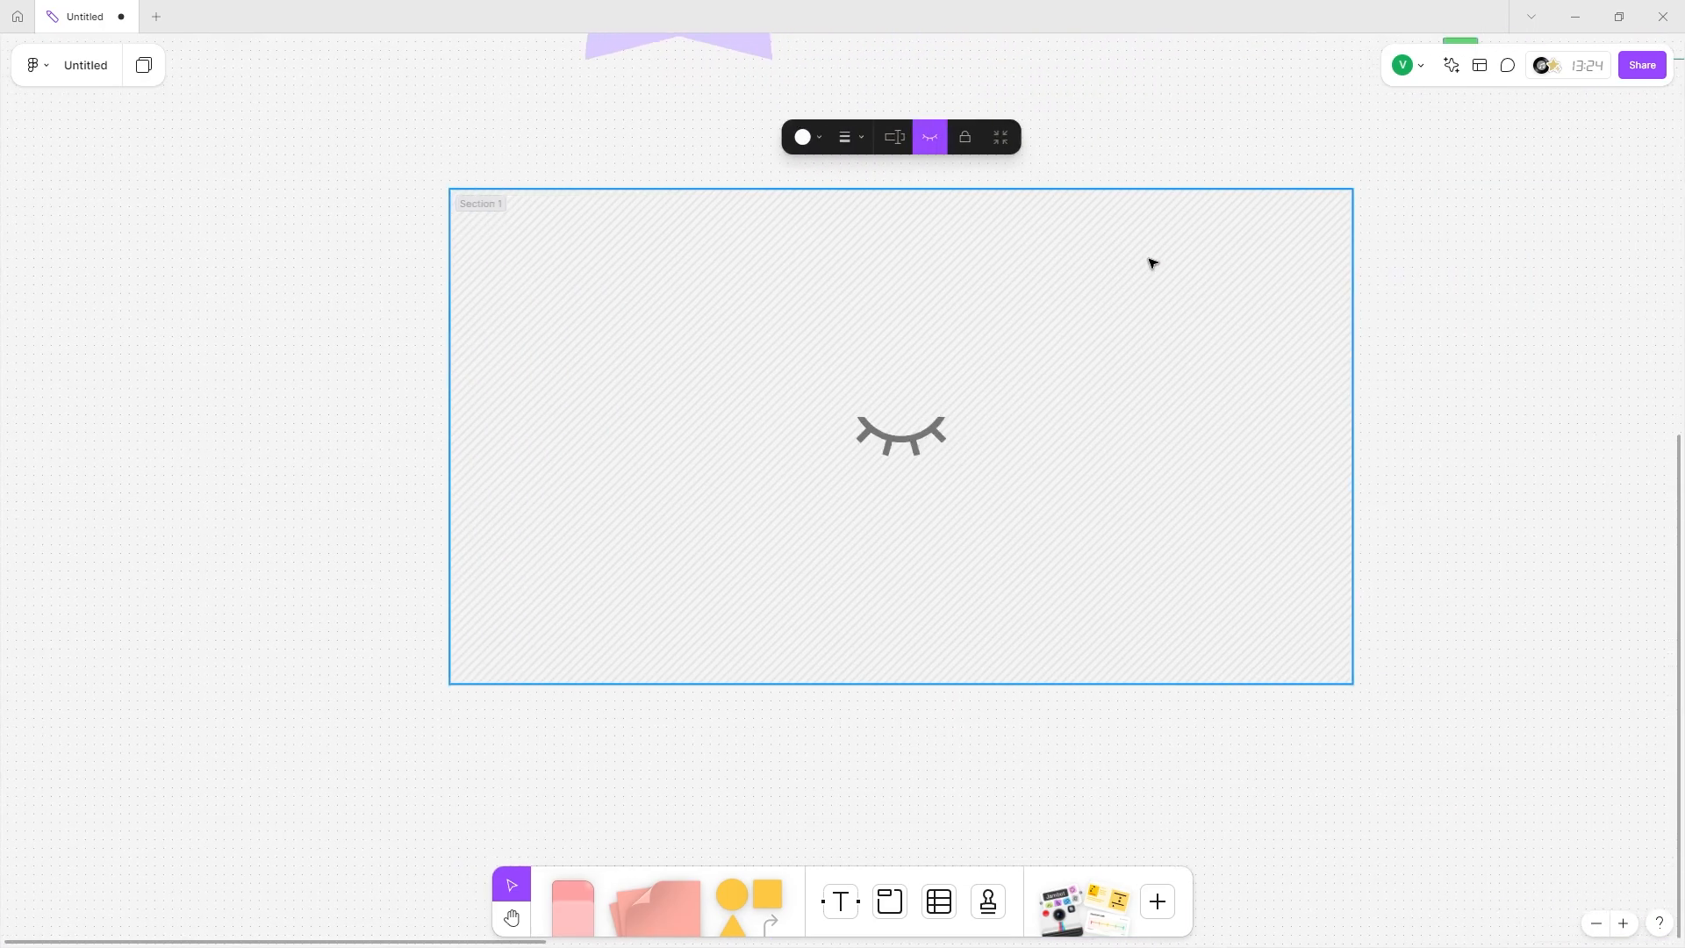
{"action": "left_click", "coordinate": [962, 137]}
{"action": "left_click", "coordinate": [904, 136]}
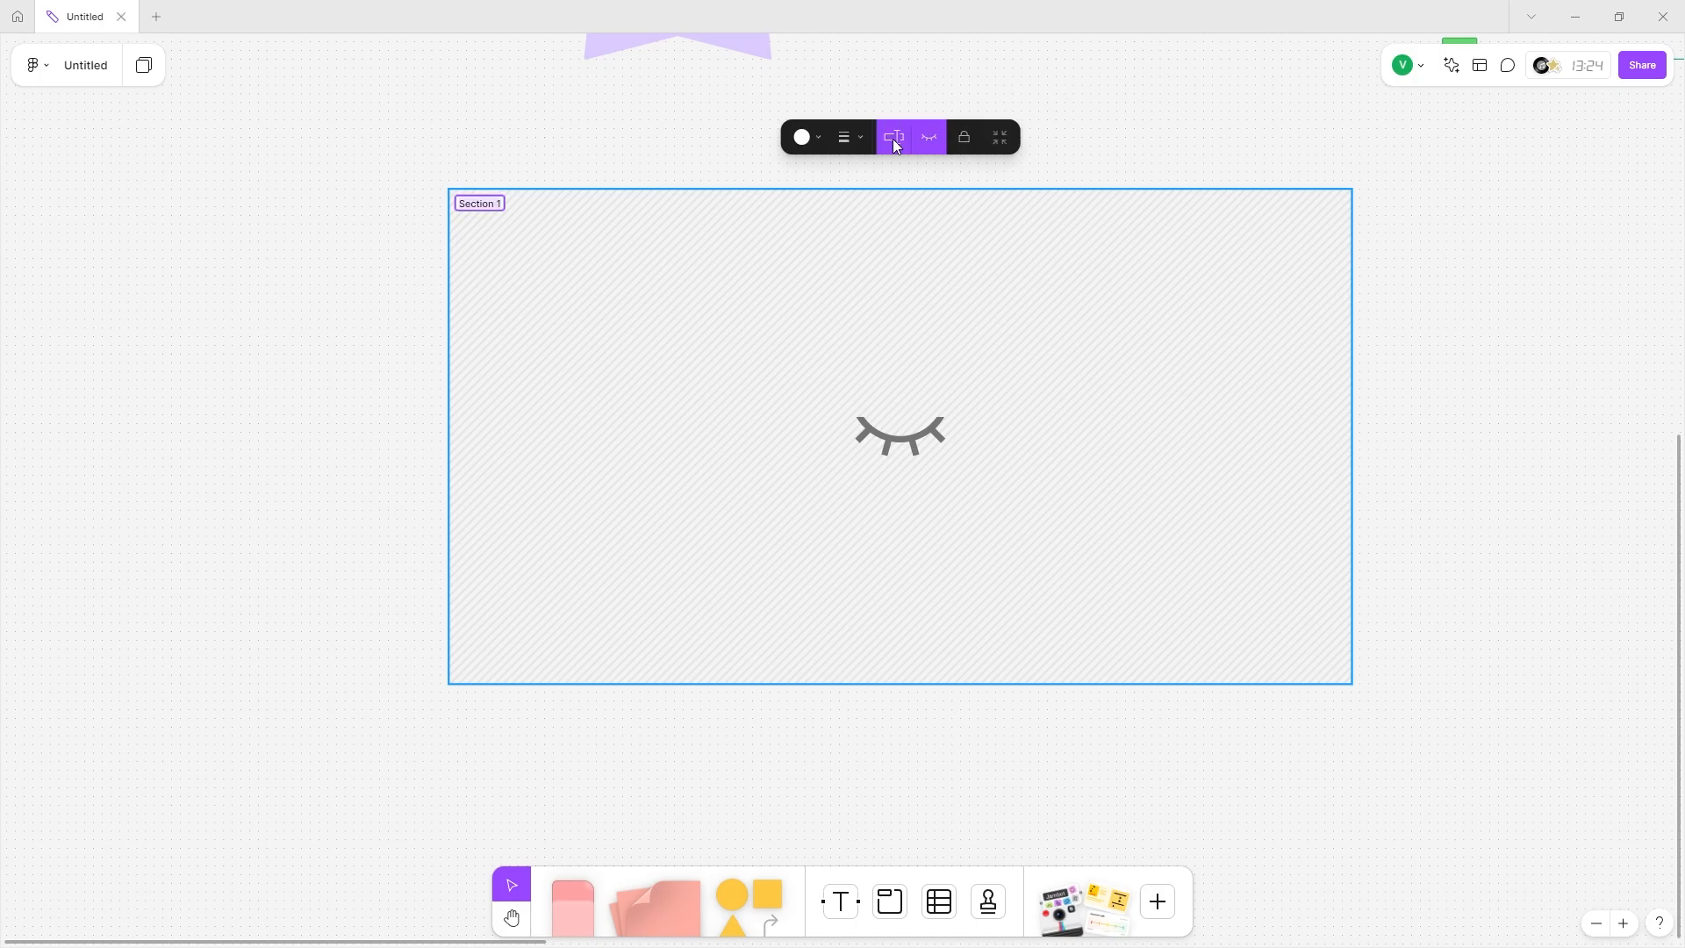
{"action": "left_click", "coordinate": [902, 138]}
{"action": "type", "text": "New s"}
{"action": "left_click", "coordinate": [936, 135]}
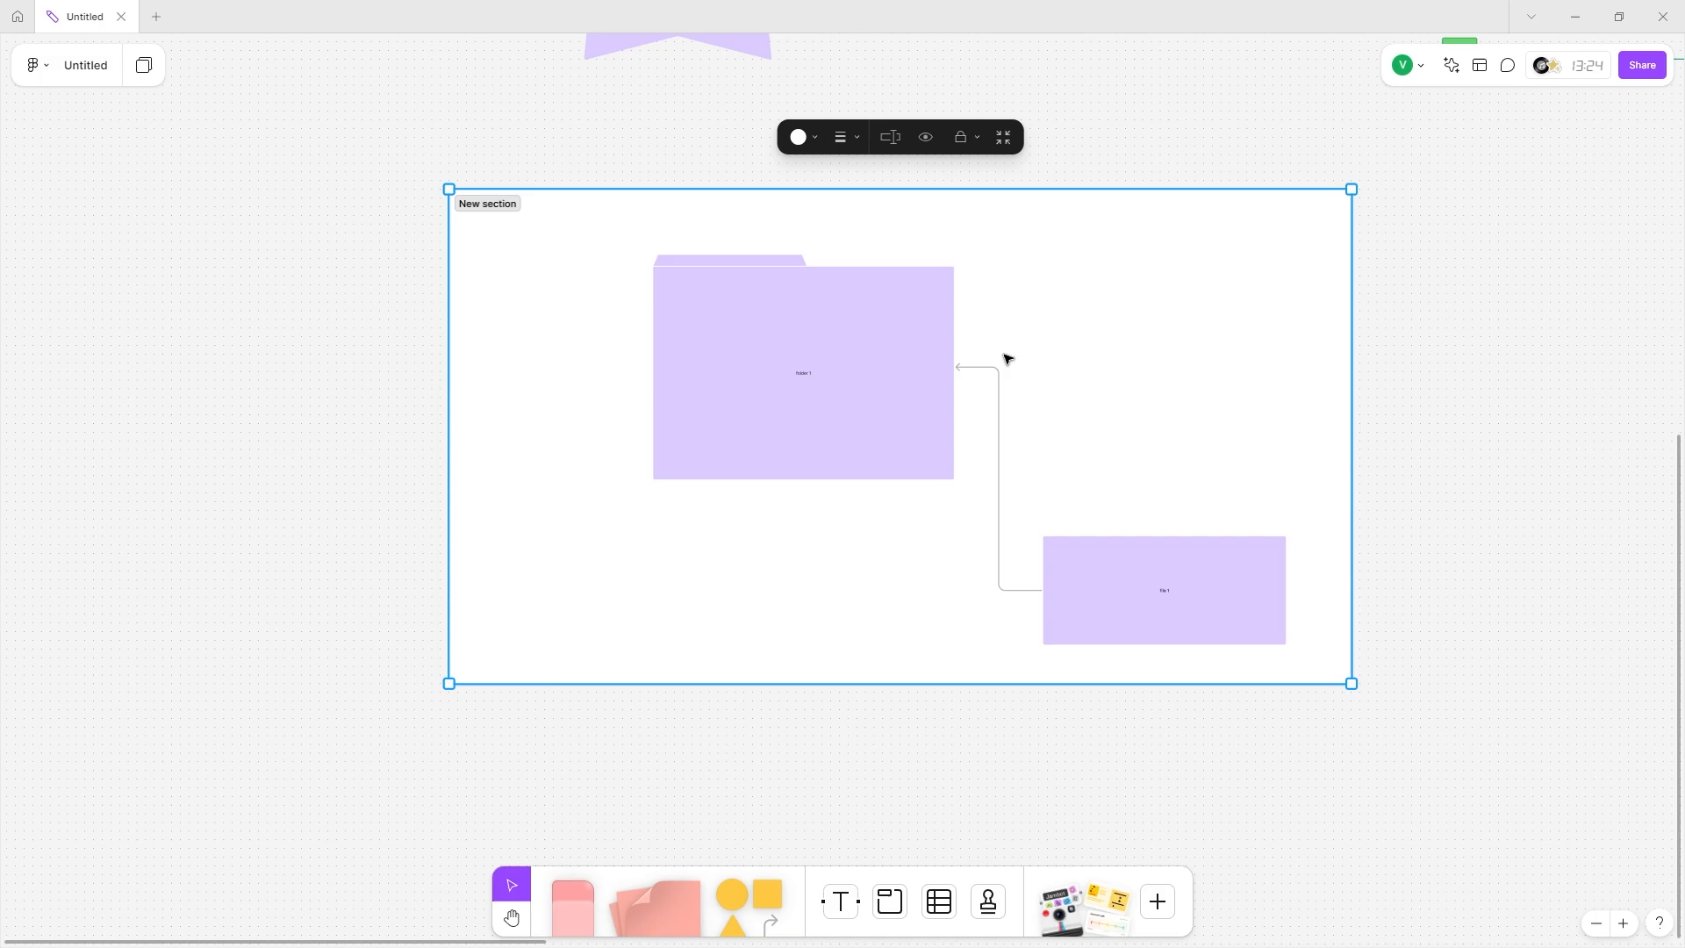
{"action": "left_click", "coordinate": [1001, 141]}
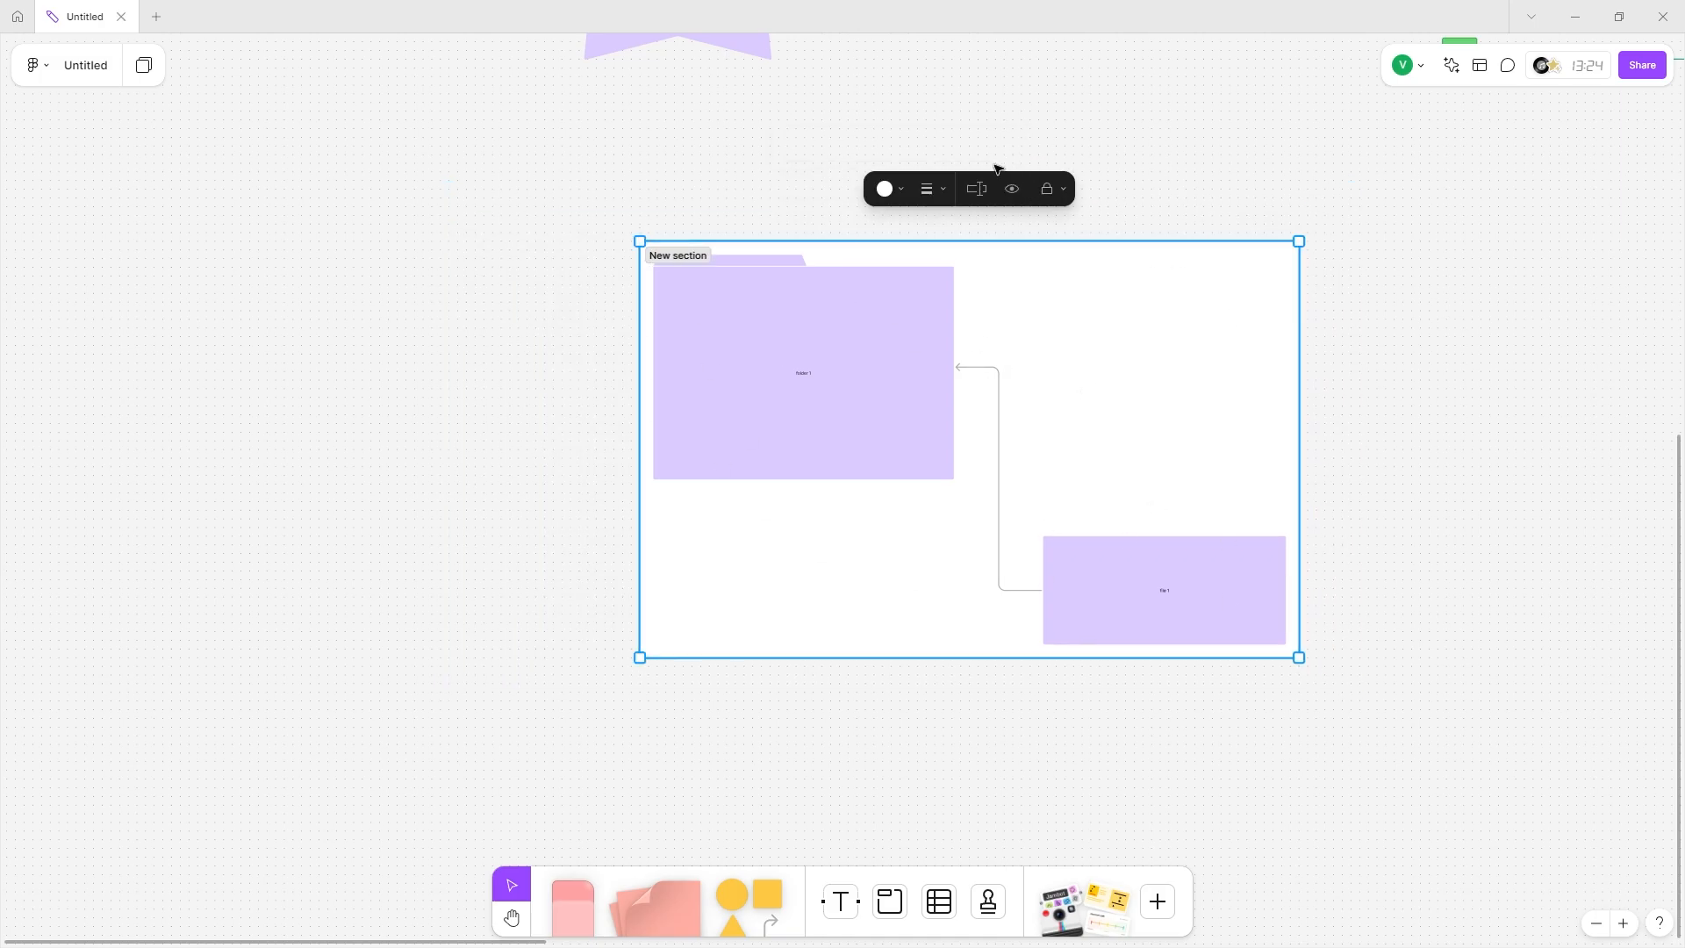
{"action": "scroll", "coordinate": [906, 752], "scroll_direction": "right", "scroll_amount": 10}
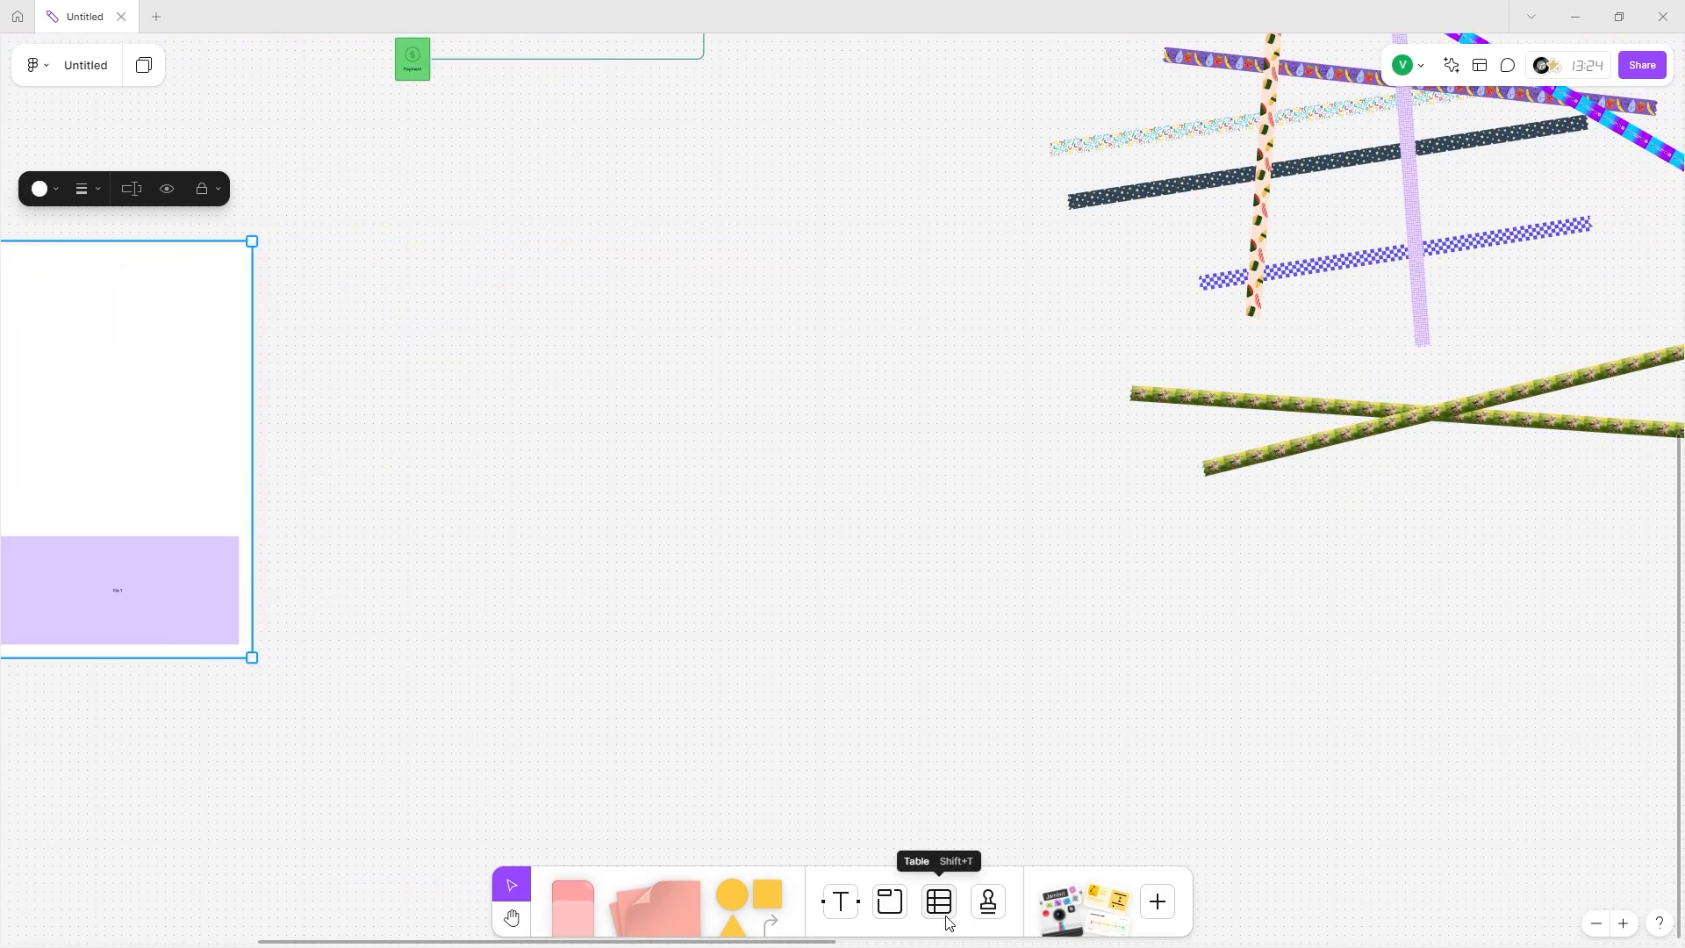
Insert a new table and move it above the mind map.
{"action": "left_click", "coordinate": [939, 901]}
{"action": "scroll", "coordinate": [821, 571], "scroll_direction": "down", "scroll_amount": 2}
{"action": "scroll", "coordinate": [821, 571], "scroll_direction": "down", "scroll_amount": 3}
{"action": "left_click_drag", "start_coordinate": [735, 407], "coordinate": [1178, 653]}
{"action": "scroll", "coordinate": [1179, 653], "scroll_direction": "up", "scroll_amount": 3}
{"action": "left_click_drag", "start_coordinate": [892, 718], "coordinate": [440, 147]}
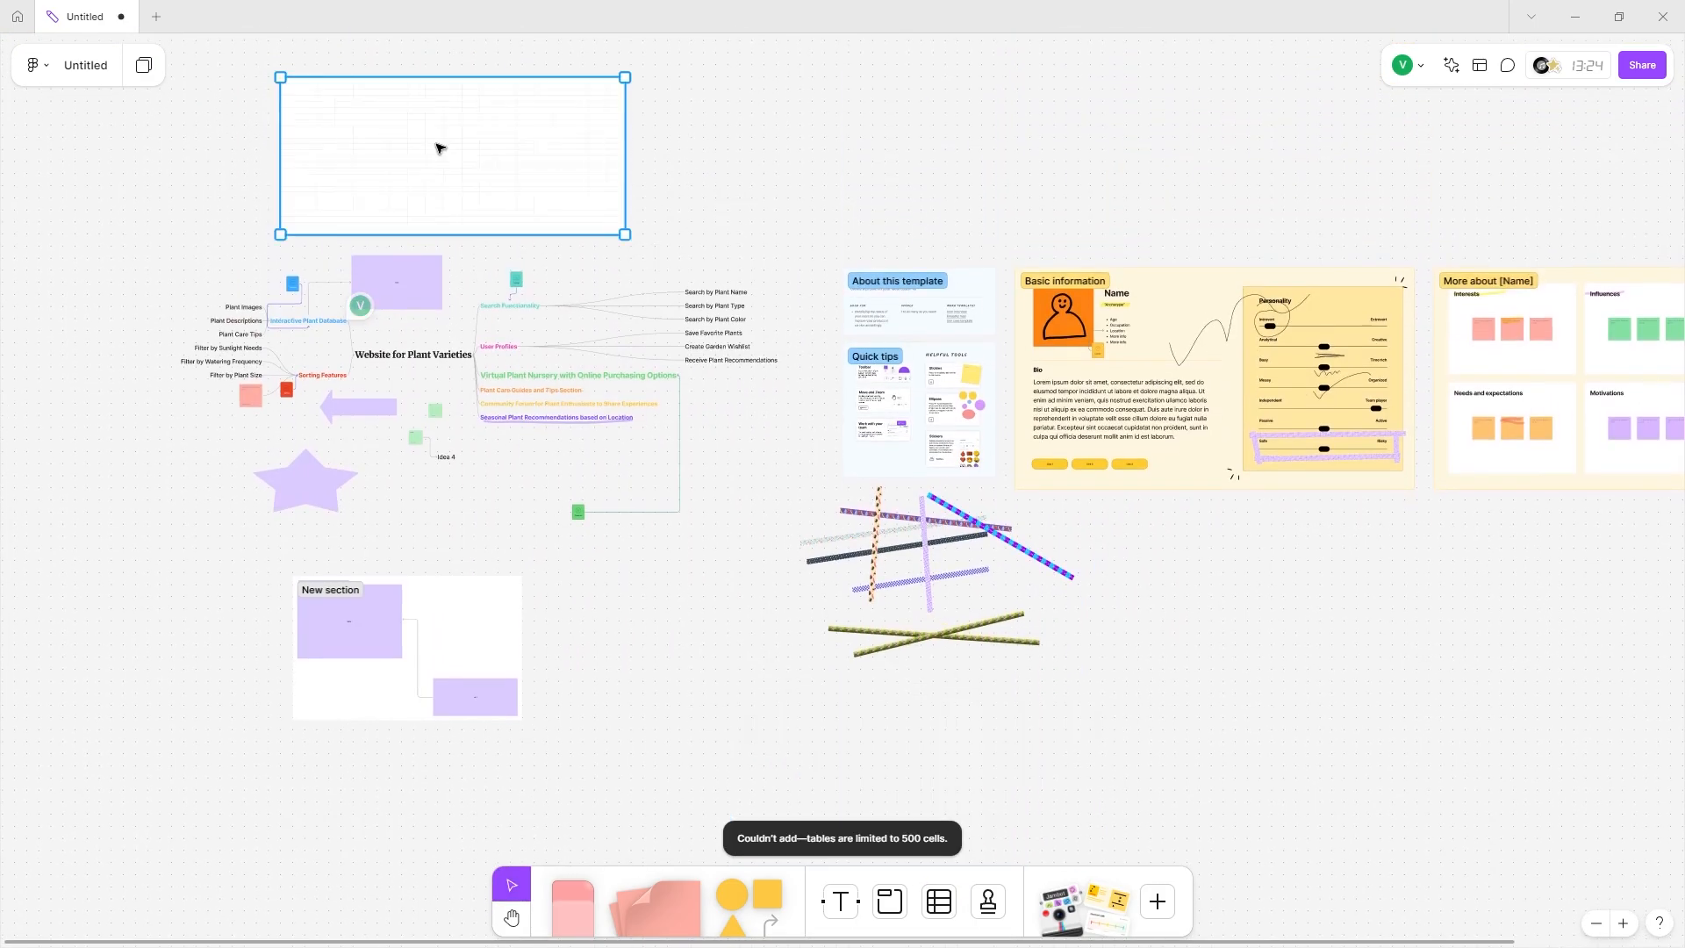
{"action": "scroll", "coordinate": [771, 526], "scroll_direction": "up", "scroll_amount": 5}
Connect the blue Interactive Plant Database icon to the new table with an arrow.
{"action": "double_click", "coordinate": [570, 544]}
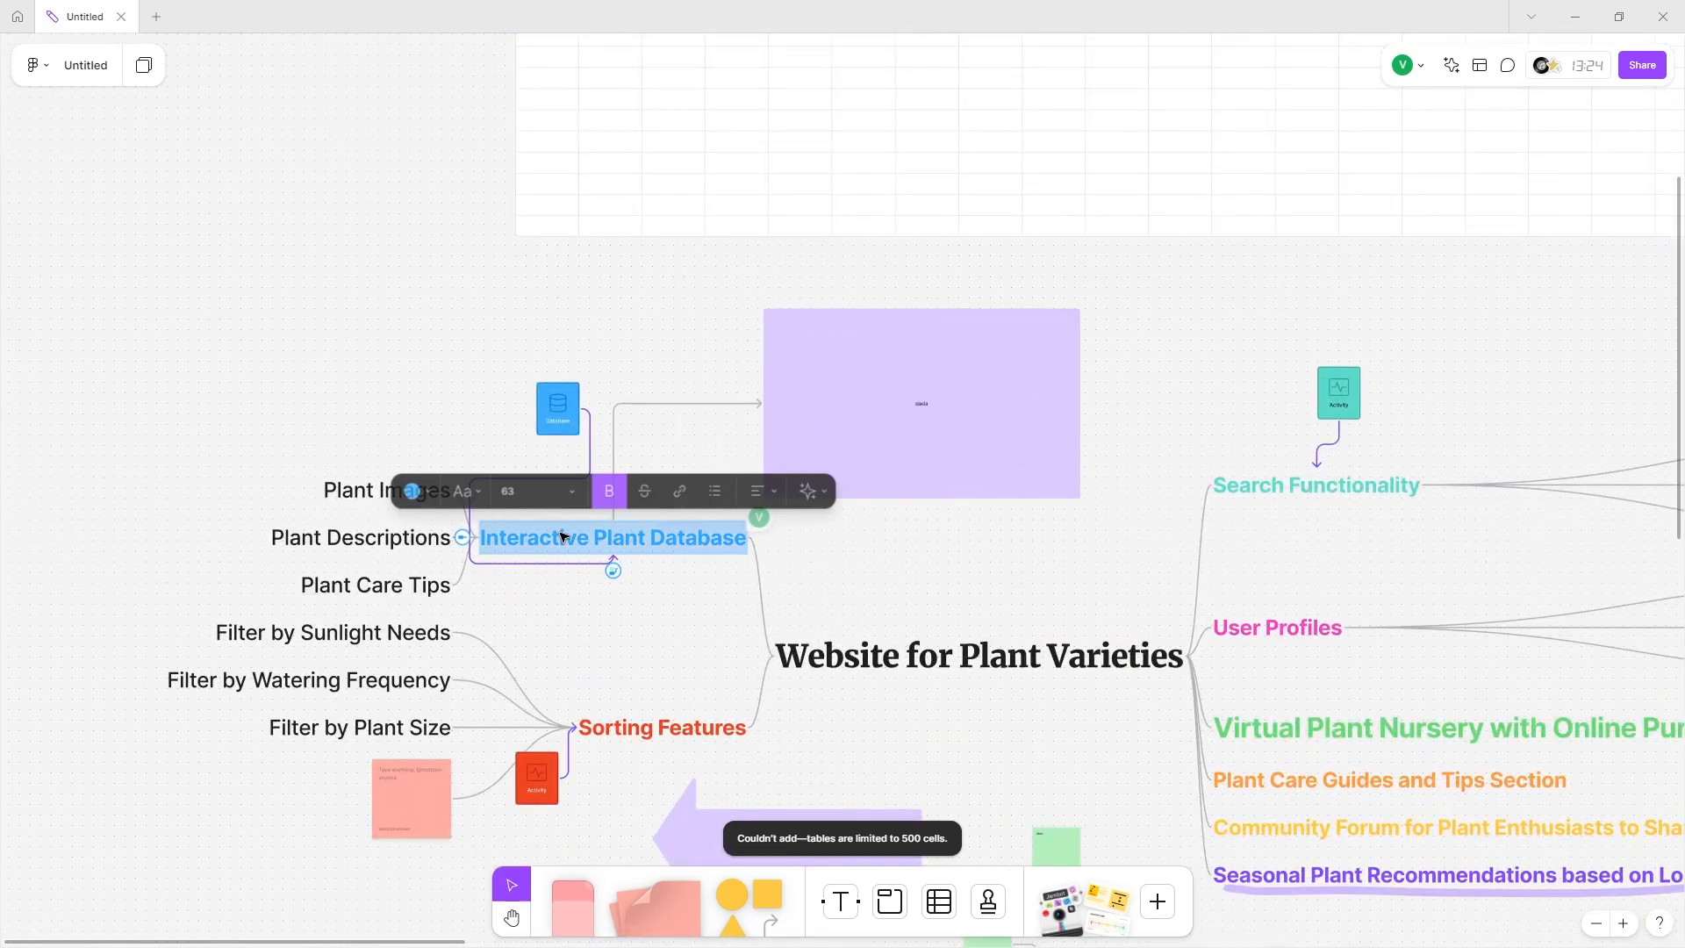
{"action": "scroll", "coordinate": [594, 541], "scroll_direction": "up", "scroll_amount": 3}
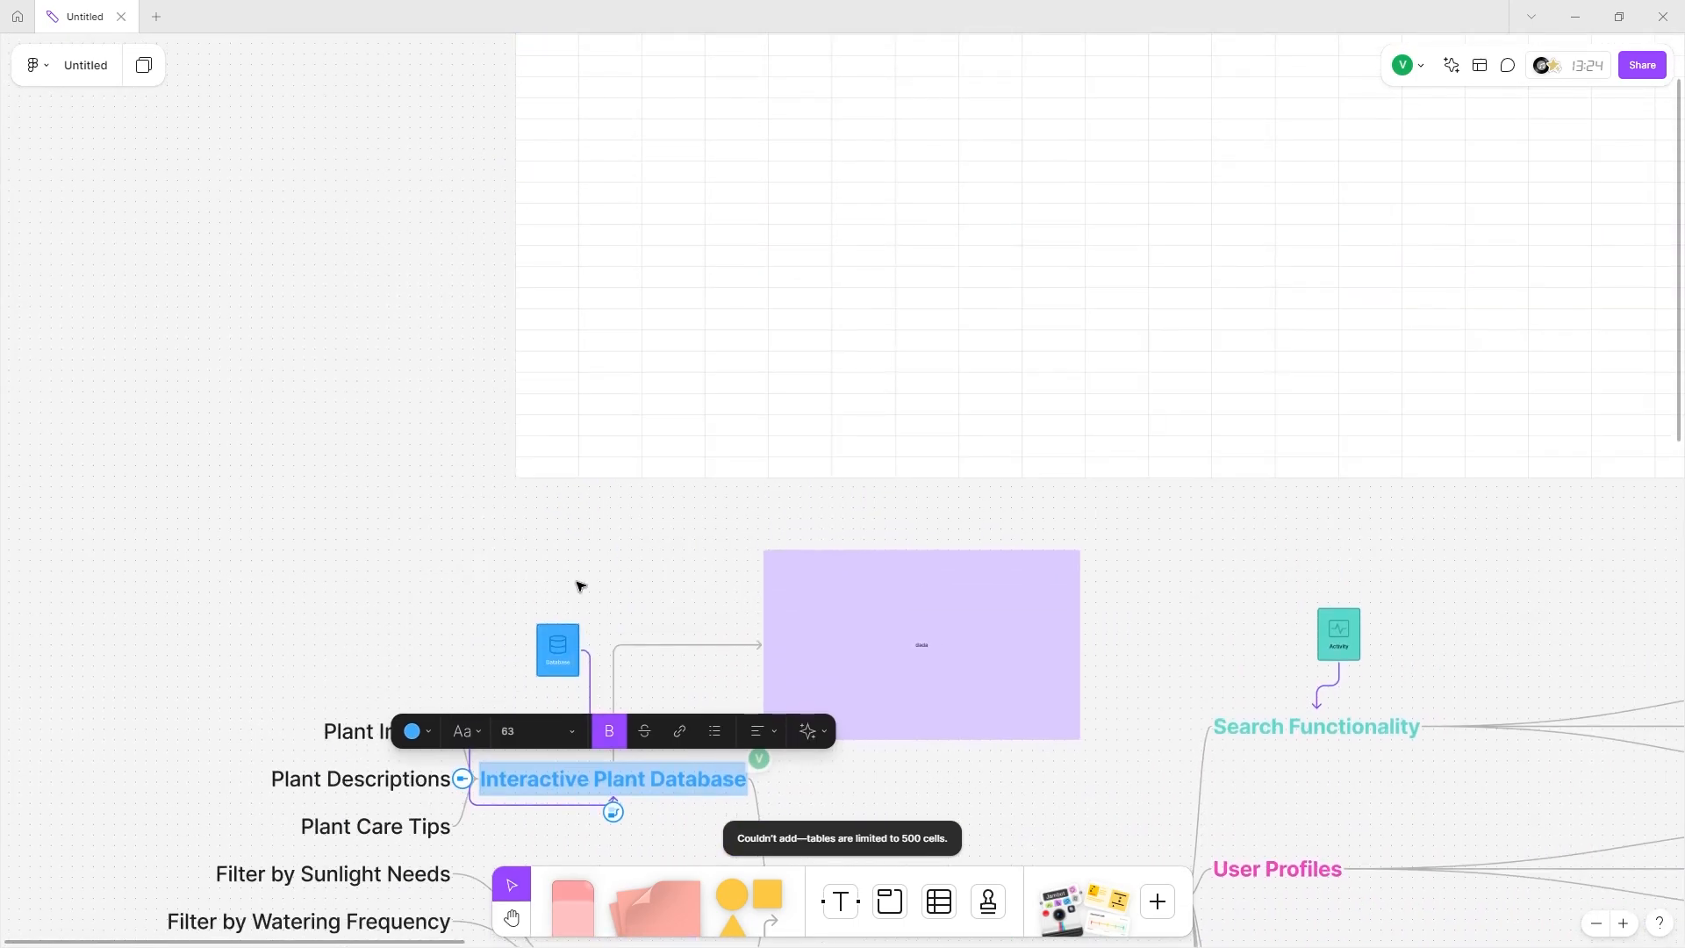
{"action": "key", "text": "Escape"}
{"action": "left_click", "coordinate": [569, 642]}
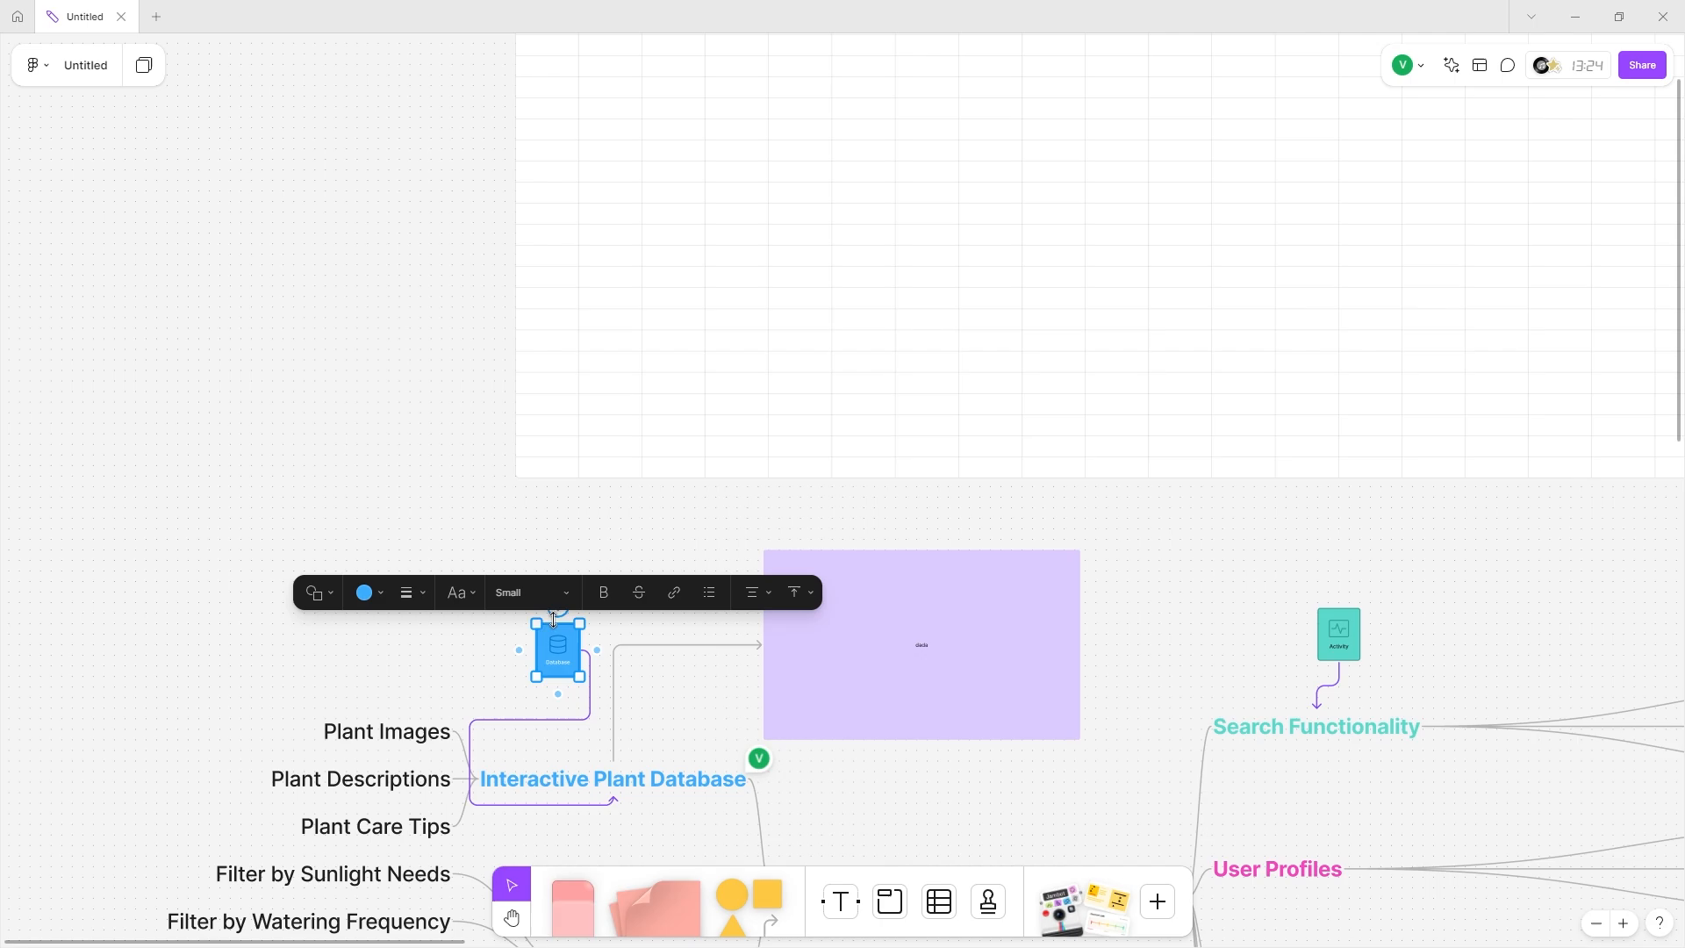
{"action": "left_click_drag", "start_coordinate": [558, 609], "coordinate": [514, 443]}
{"action": "scroll", "coordinate": [583, 282], "scroll_direction": "up", "scroll_amount": 5}
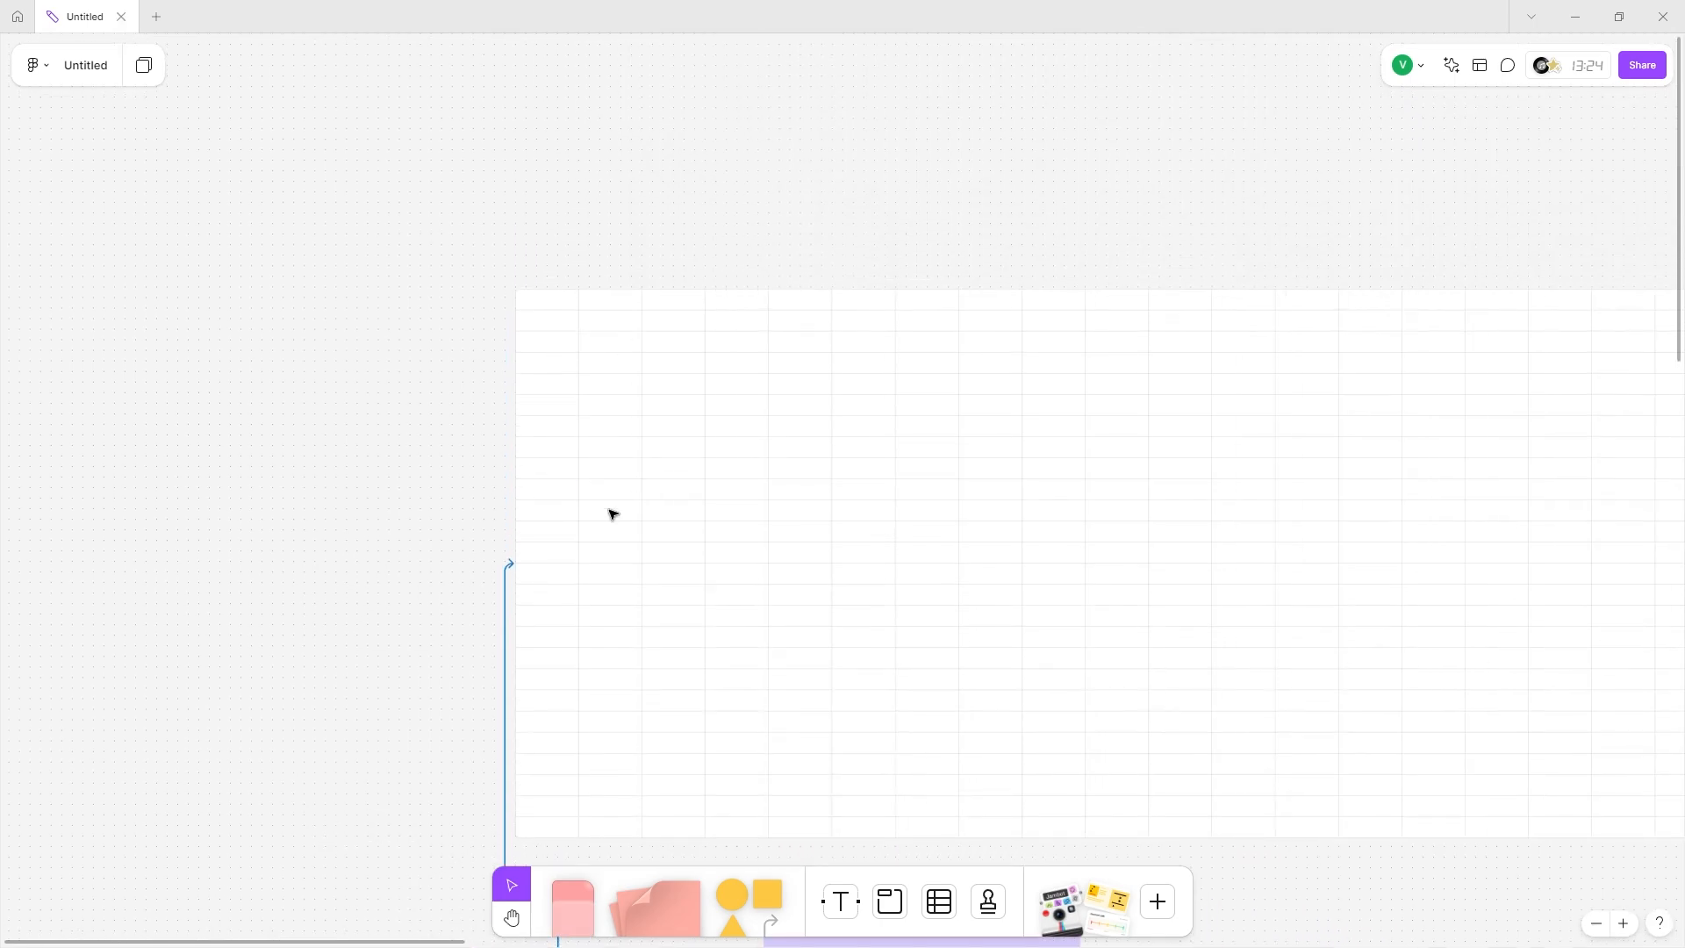
{"action": "left_click", "coordinate": [799, 425]}
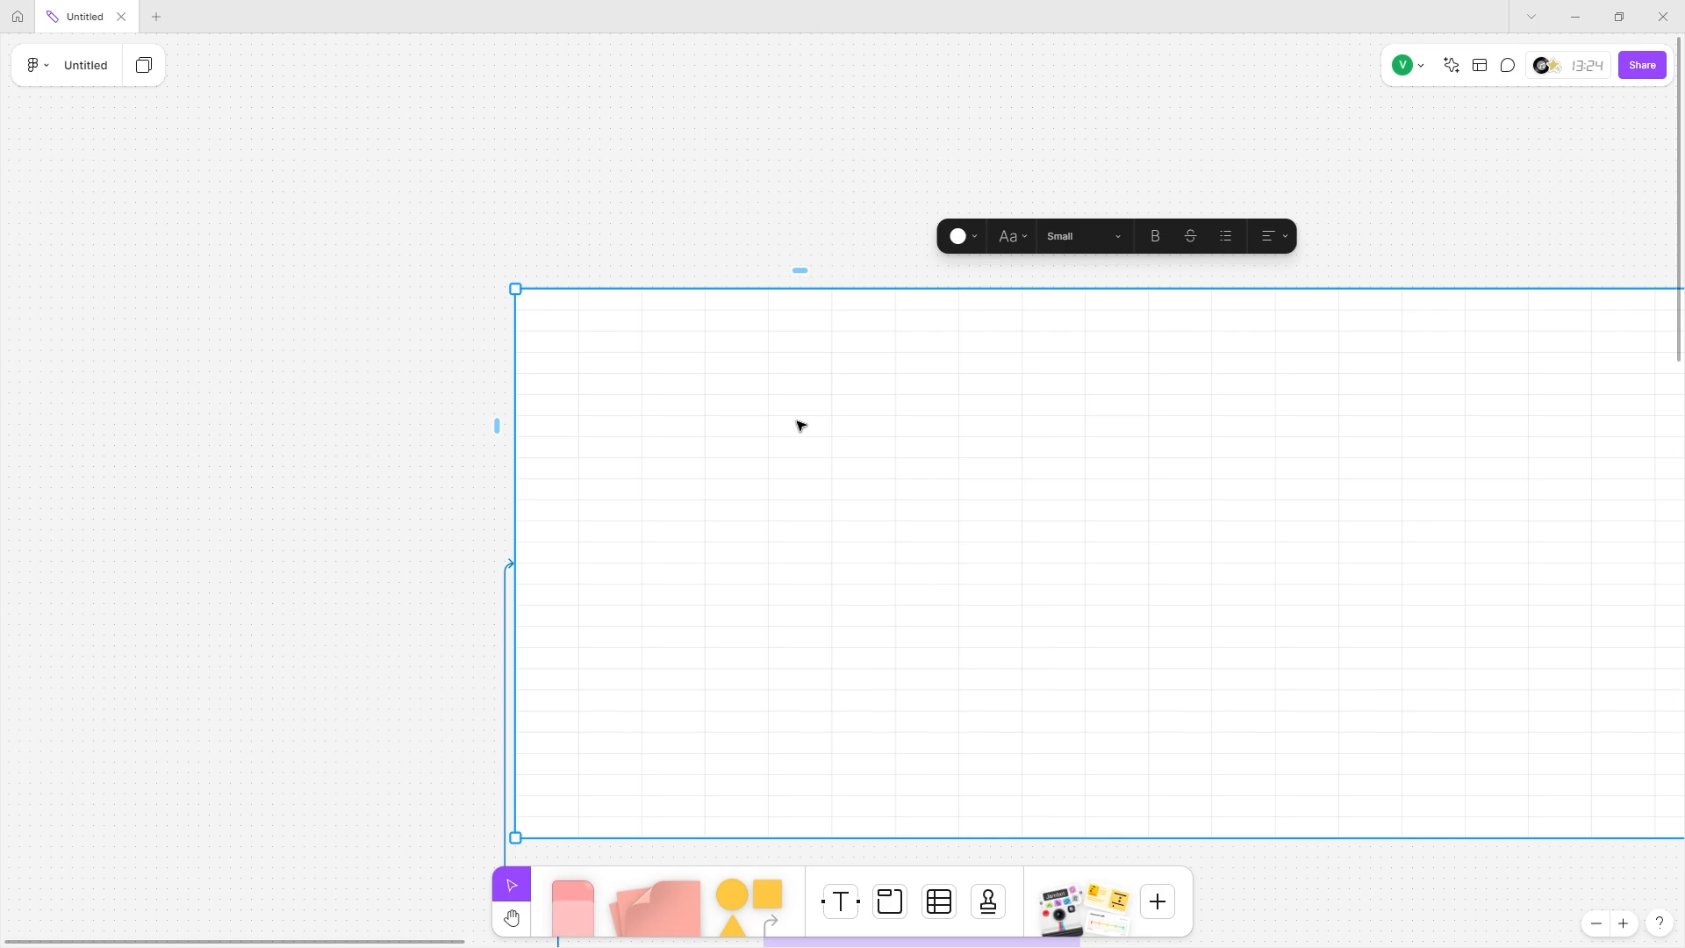
{"action": "scroll", "coordinate": [764, 357], "scroll_direction": "right", "scroll_amount": 3}
{"action": "scroll", "coordinate": [734, 334], "scroll_direction": "down", "scroll_amount": 2}
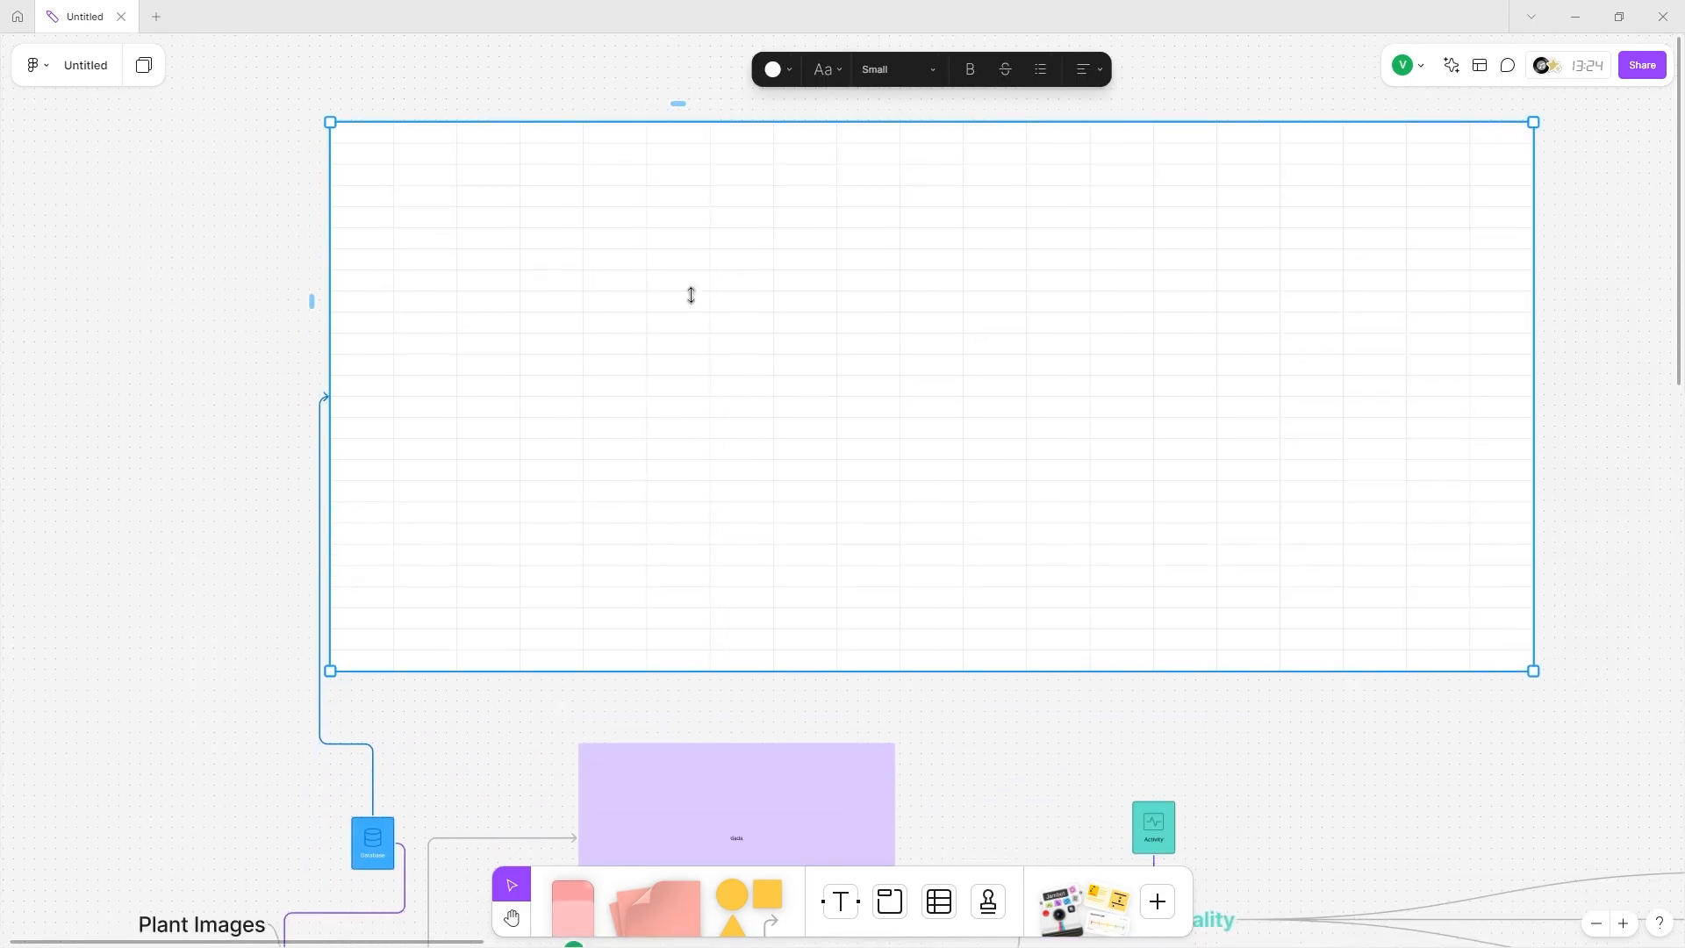
{"action": "left_click", "coordinate": [381, 138]}
{"action": "scroll", "coordinate": [614, 271], "scroll_direction": "left", "scroll_amount": 3}
Enter the headers Plant Id, Plant Name and Plant Scientific Name in the table's first row.
{"action": "scroll", "coordinate": [579, 241], "scroll_direction": "down", "scroll_amount": 2}
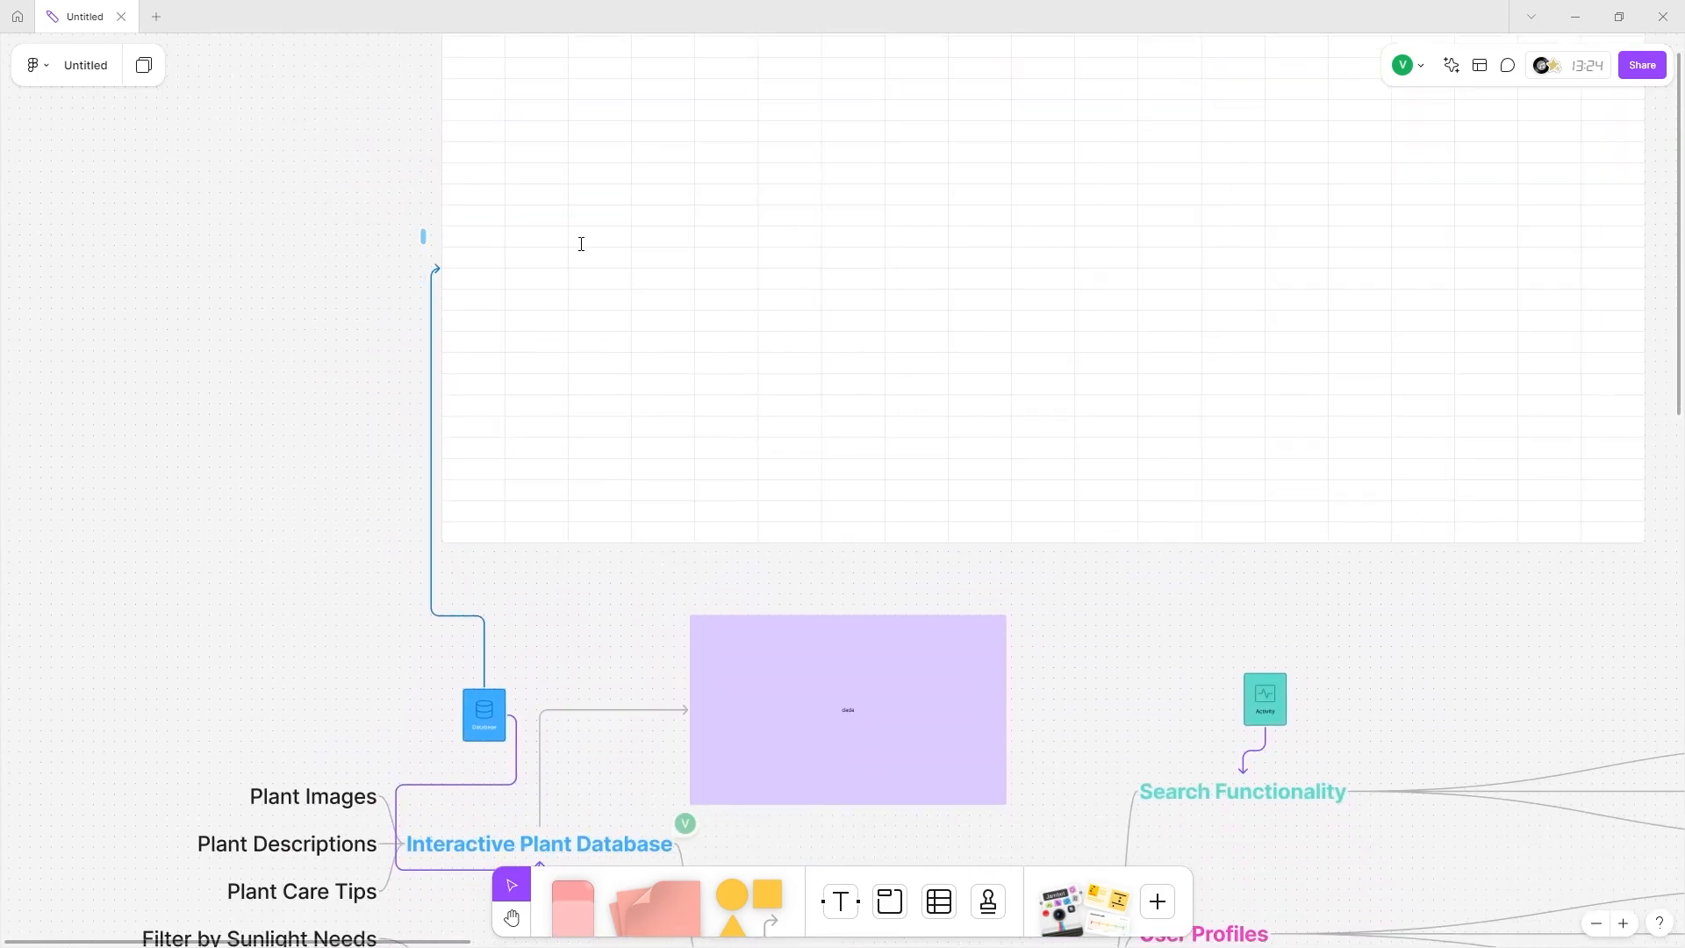
{"action": "scroll", "coordinate": [538, 737], "scroll_direction": "up", "scroll_amount": 1}
{"action": "scroll", "coordinate": [538, 737], "scroll_direction": "down", "scroll_amount": 2}
{"action": "scroll", "coordinate": [440, 387], "scroll_direction": "up", "scroll_amount": 4}
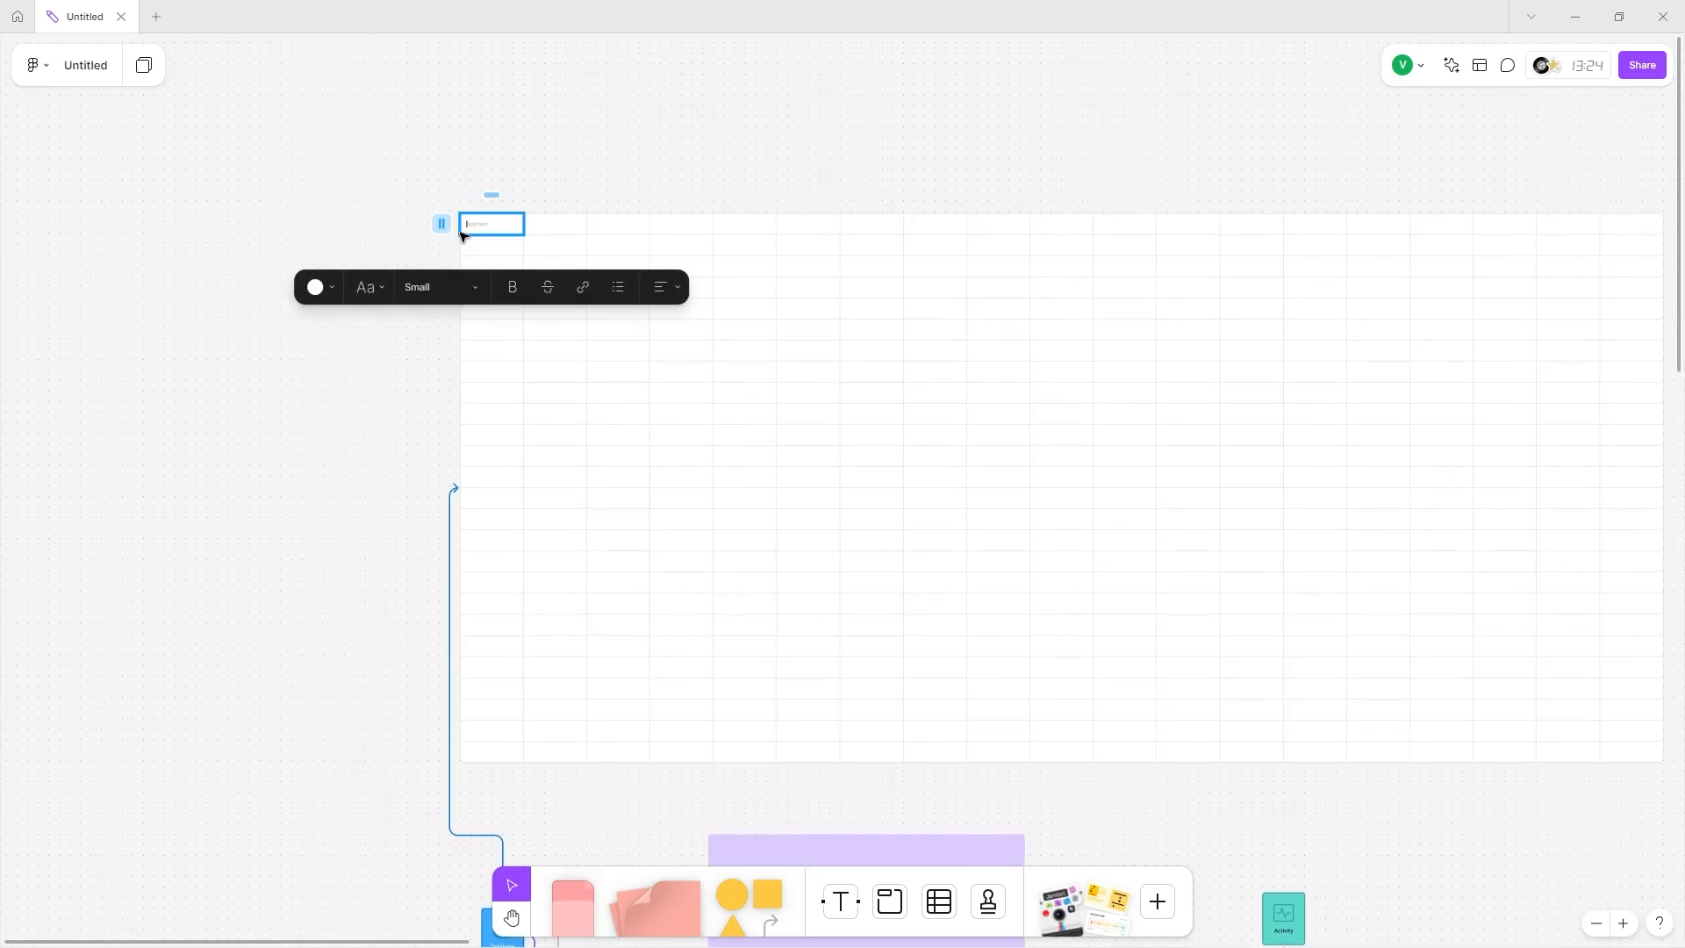
{"action": "scroll", "coordinate": [465, 230], "scroll_direction": "up", "scroll_amount": 3}
{"action": "scroll", "coordinate": [465, 231], "scroll_direction": "up", "scroll_amount": 2}
{"action": "type", "text": "Plant Id"}
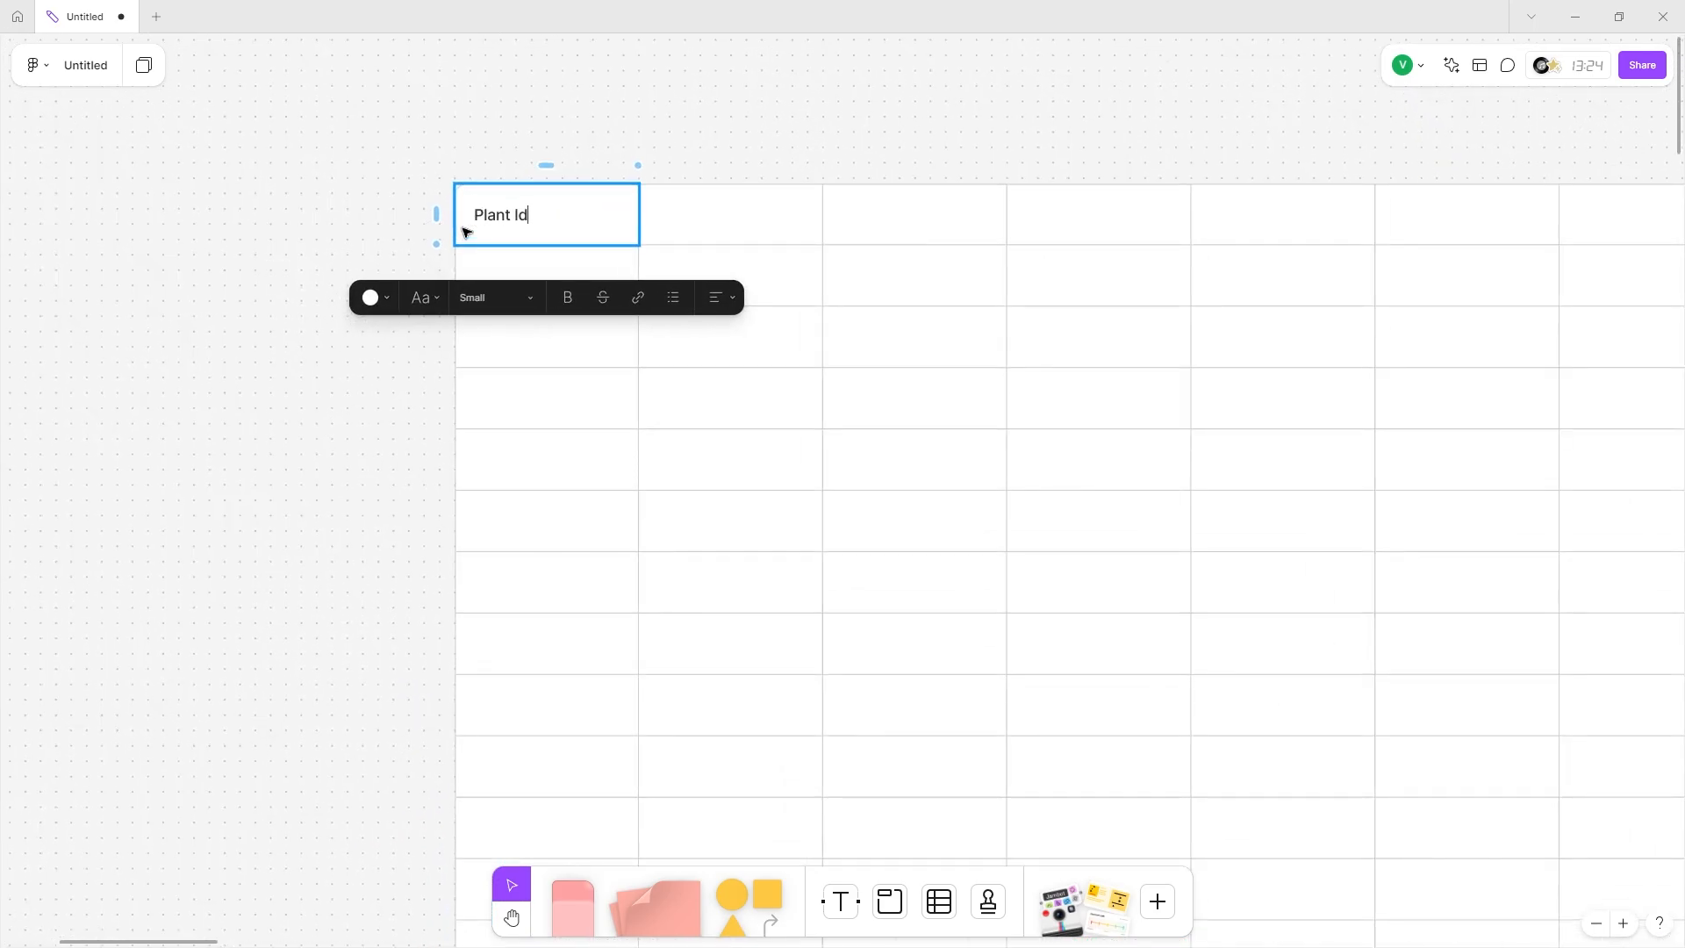
{"action": "left_click", "coordinate": [773, 226]}
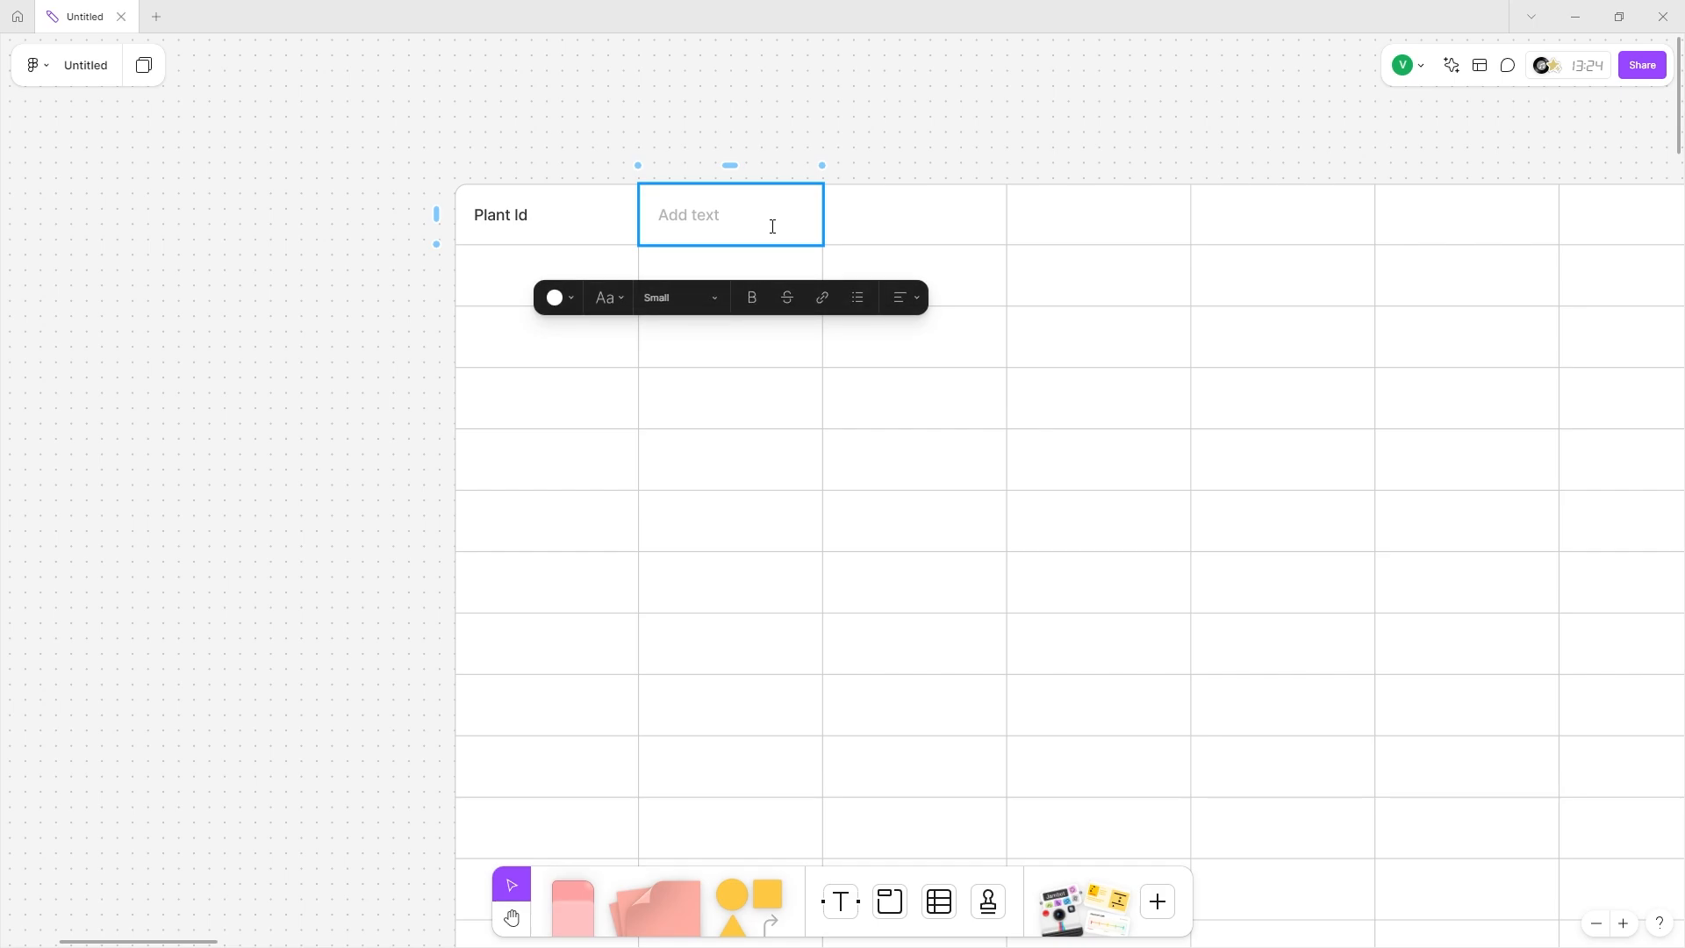
{"action": "type", "text": "Plant Name"}
{"action": "left_click", "coordinate": [904, 230]}
{"action": "type", "text": "P"}
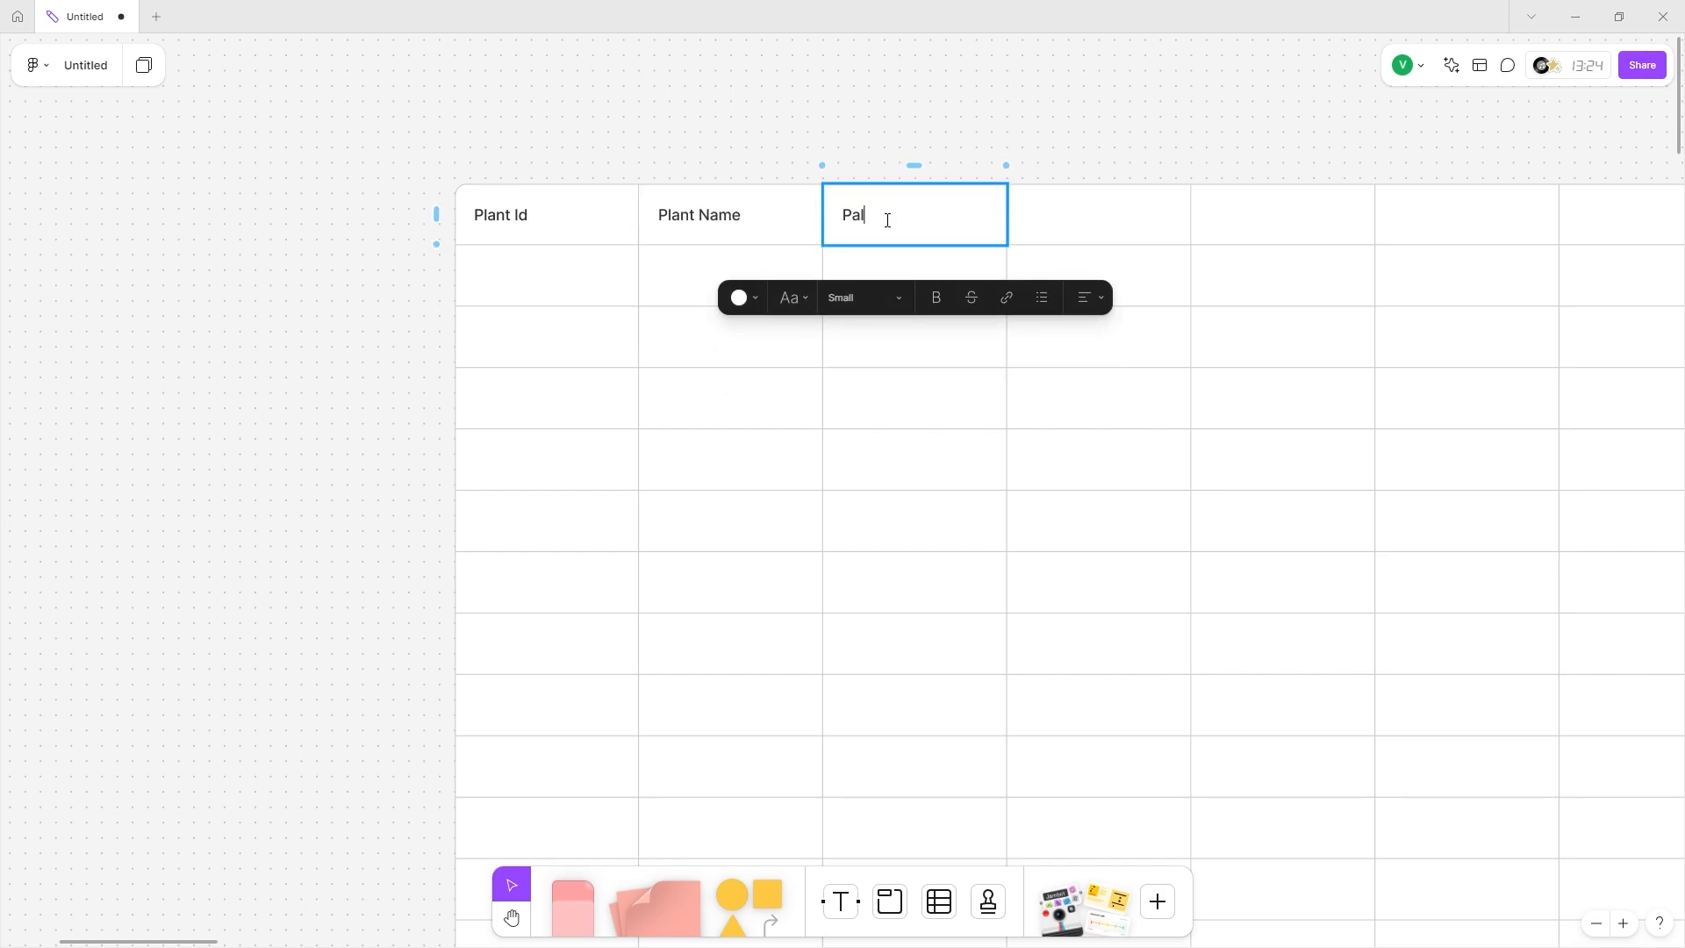
{"action": "type", "text": "lant Scientific"}
{"action": "key", "text": "BackSpace"}
{"action": "type", "text": "fic Name"}
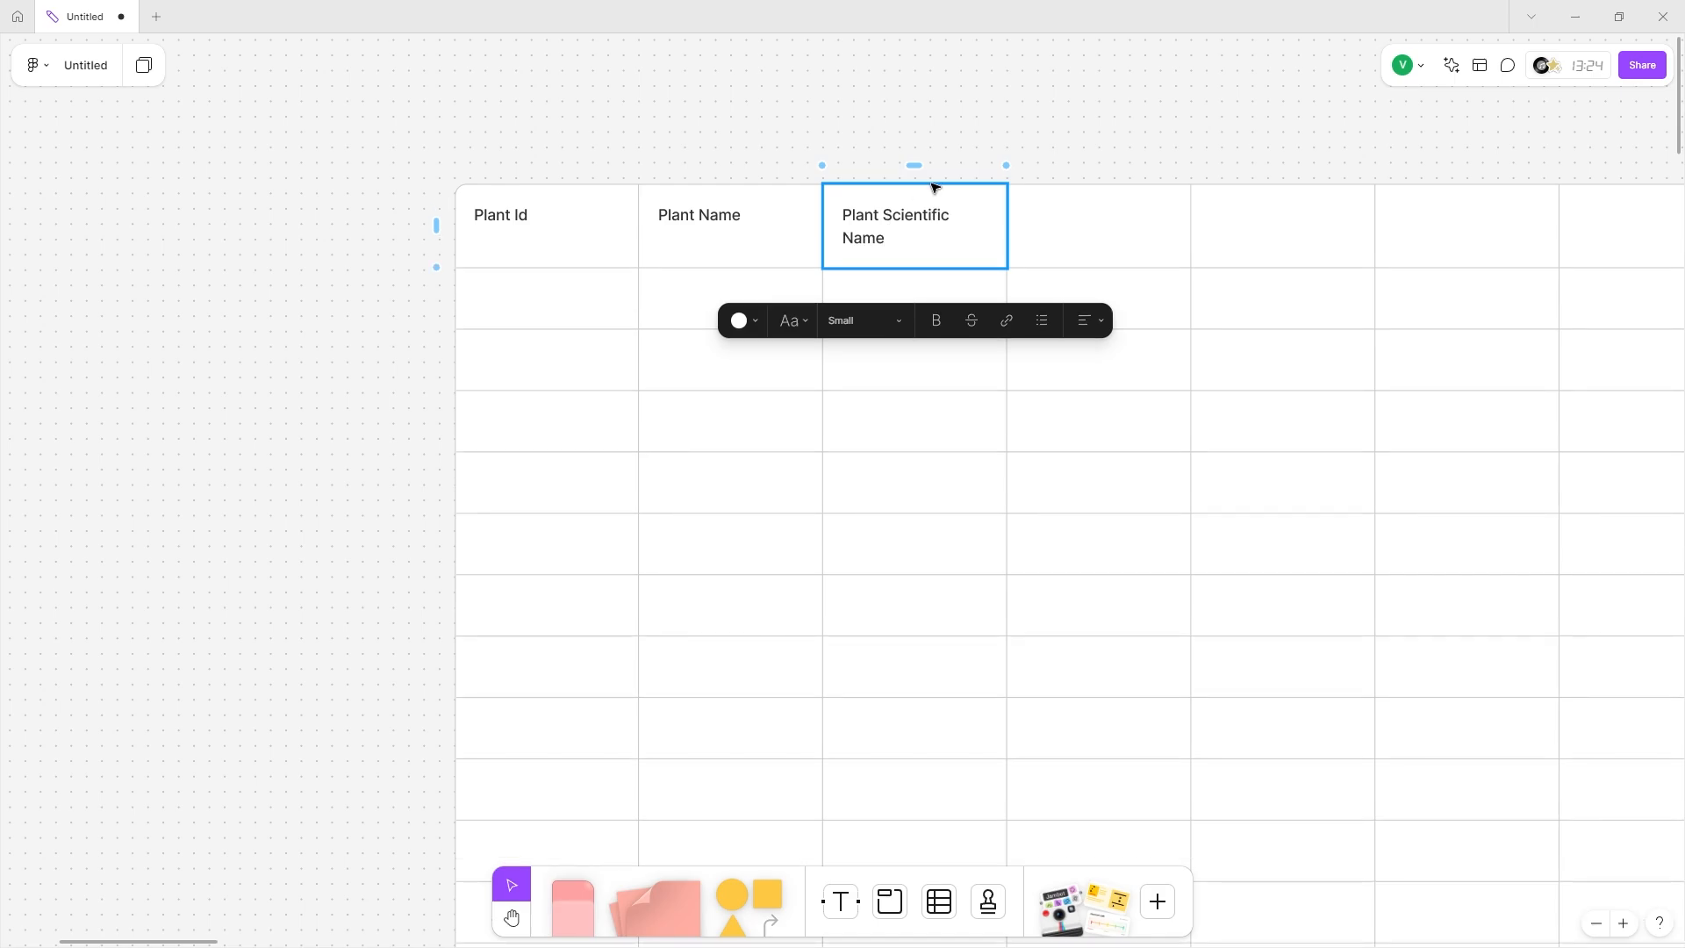
Add the headers Other common names, Image link and Avg lifespan, and begin Seasonal.
{"action": "left_click", "coordinate": [1047, 238]}
{"action": "type", "text": "Other common"}
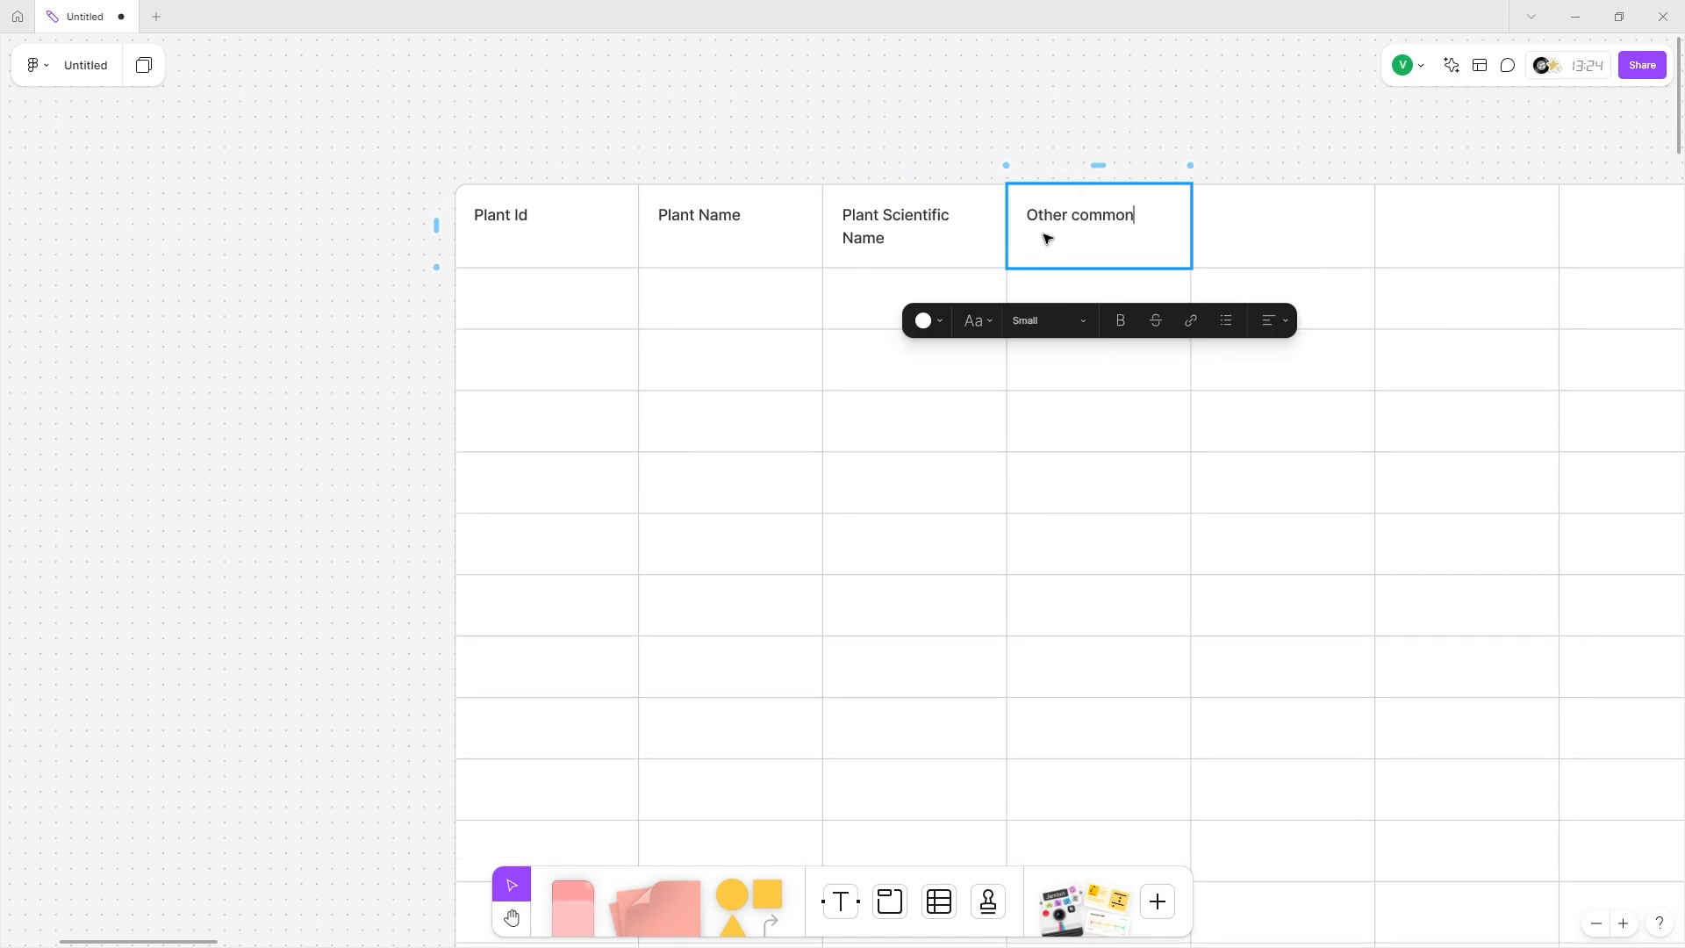
{"action": "type", "text": " names"}
{"action": "key", "text": "Tab"}
{"action": "type", "text": "image link"}
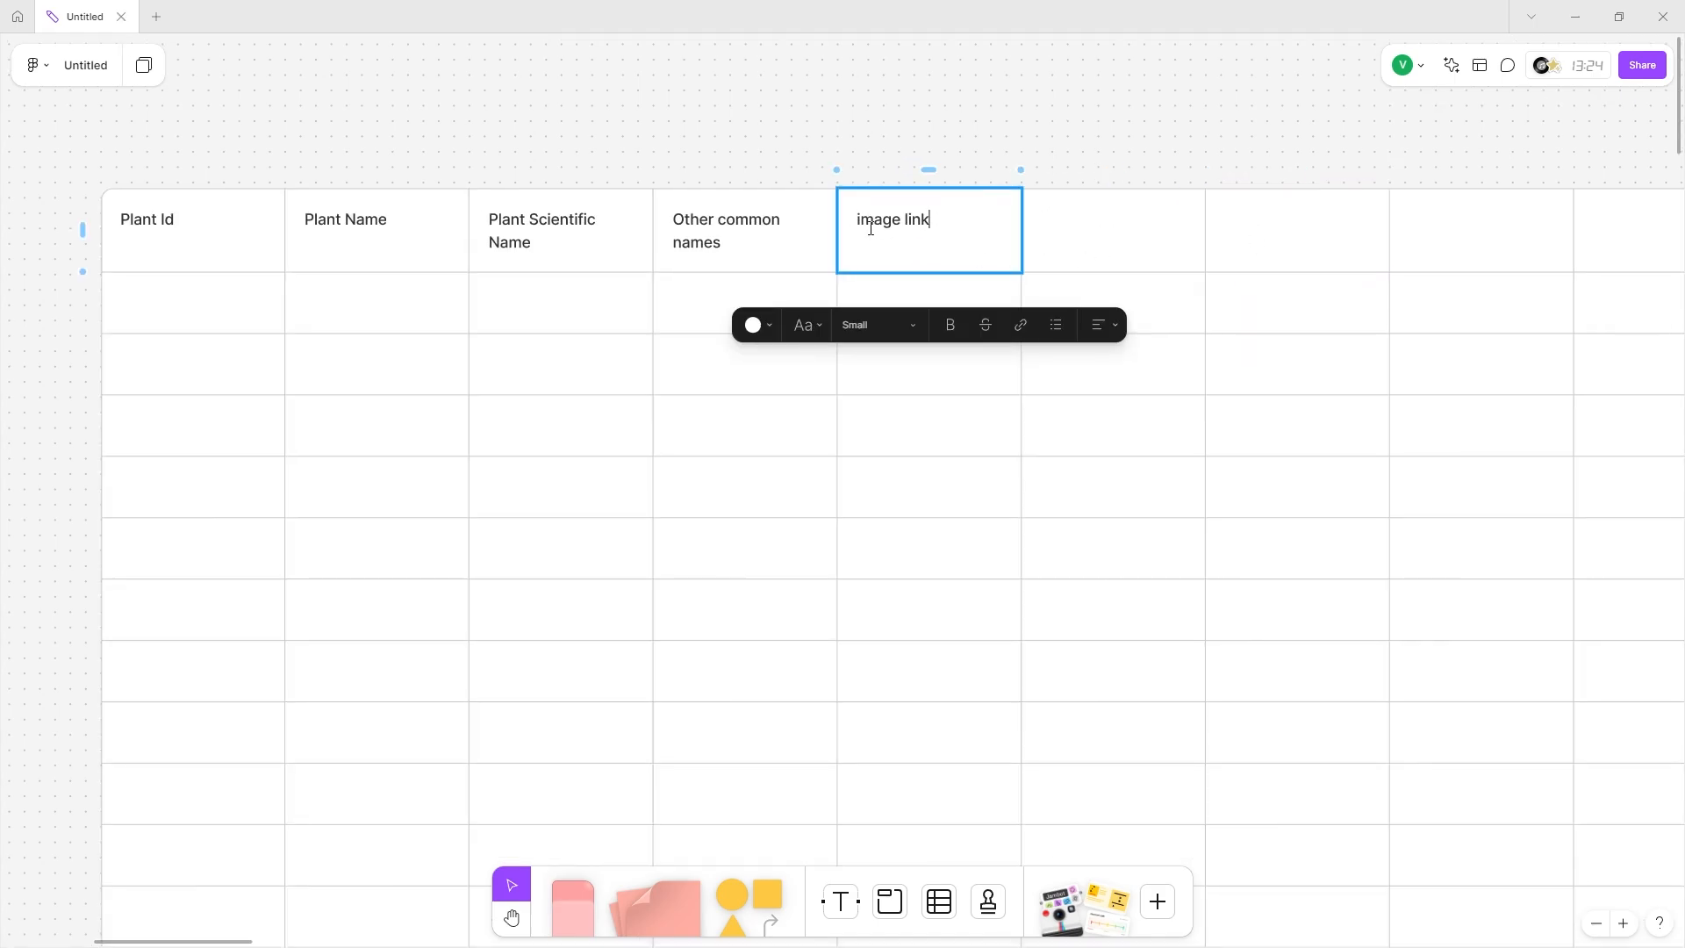
{"action": "type", "text": "I"}
{"action": "left_click", "coordinate": [1115, 224]}
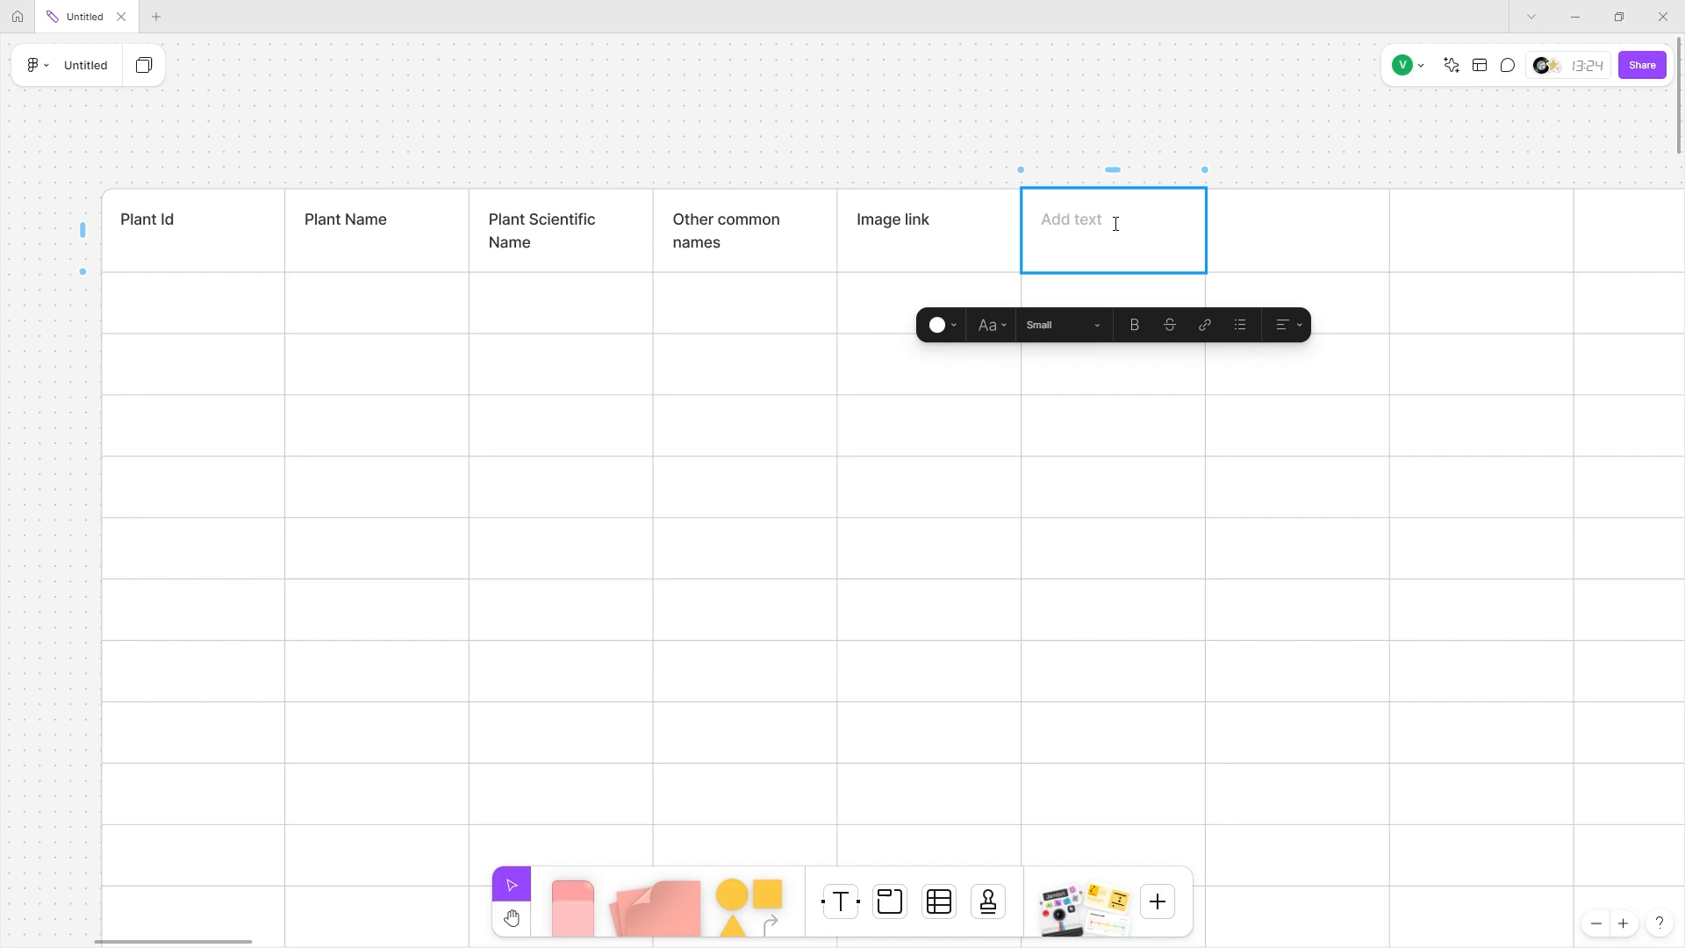
{"action": "type", "text": "Avg lifespan"}
{"action": "key", "text": "Tab"}
{"action": "type", "text": "S"}
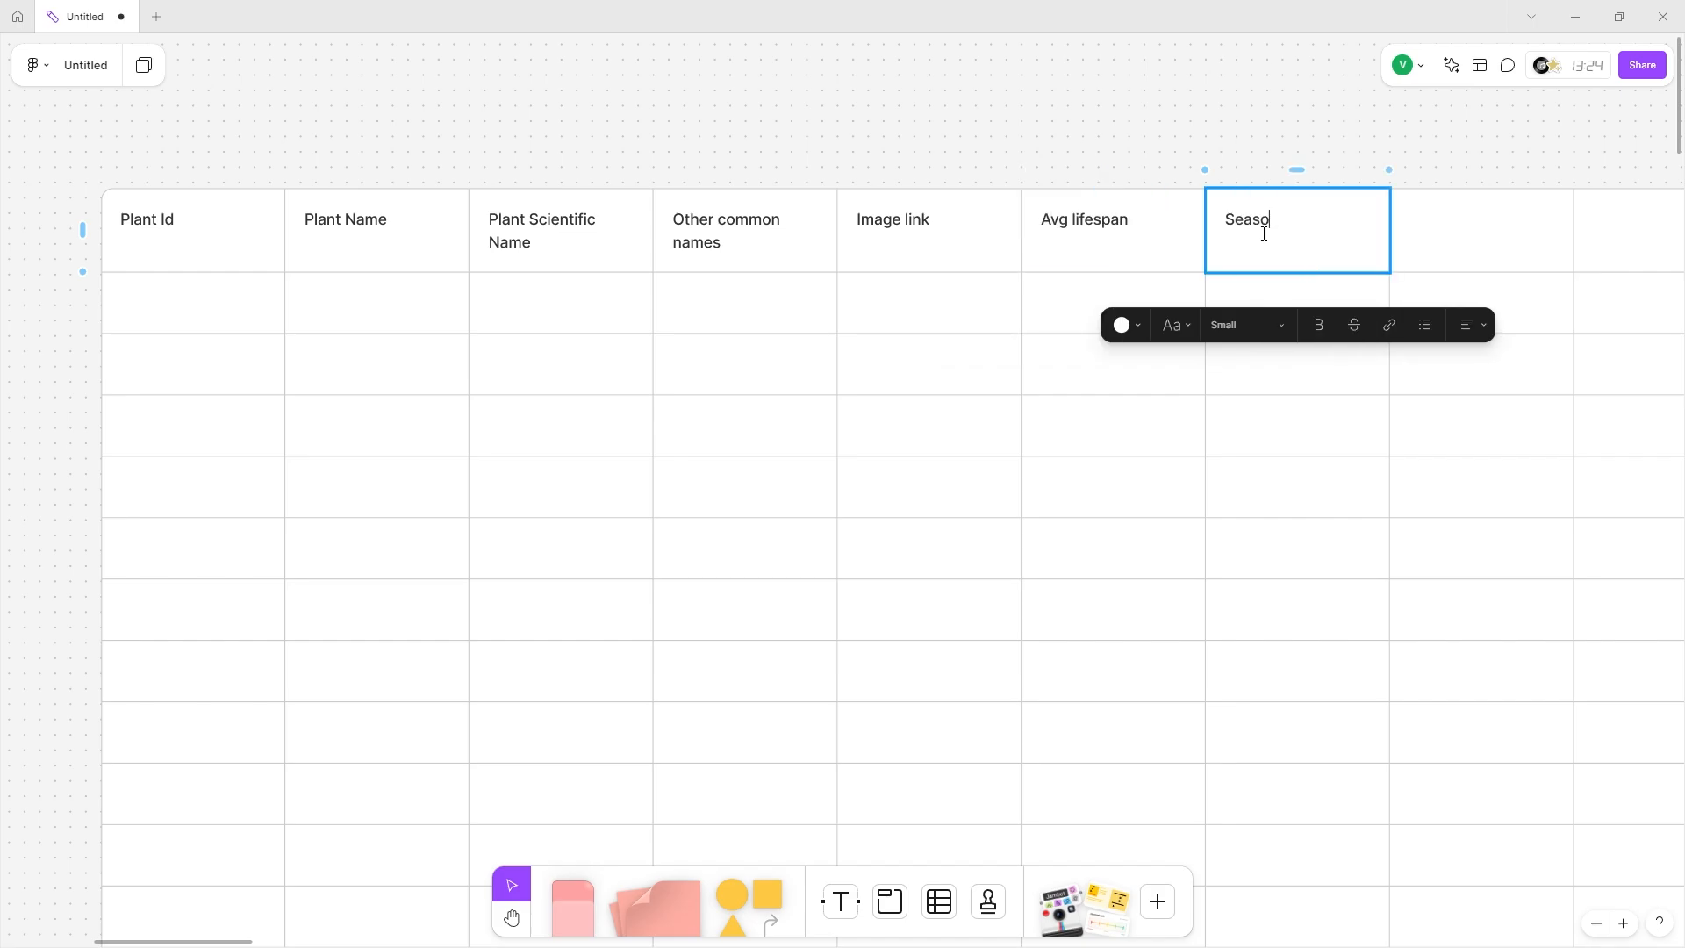
Fill the whole Seasonal column pink.
{"action": "left_click", "coordinate": [1297, 169]}
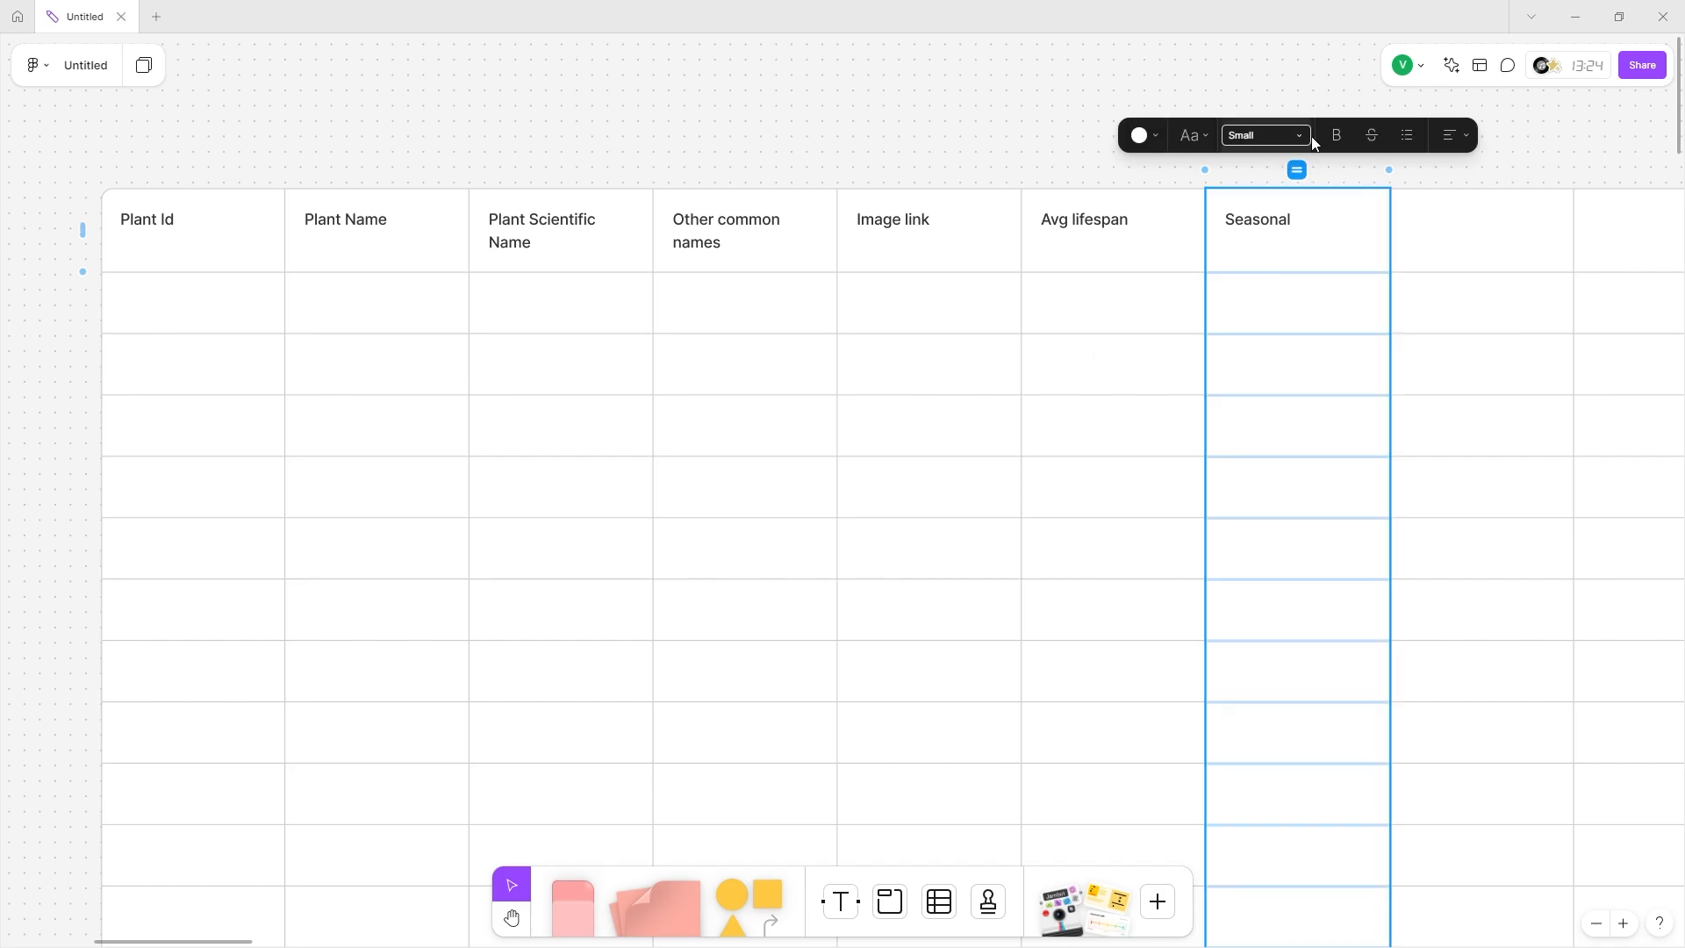
{"action": "left_click", "coordinate": [1157, 136]}
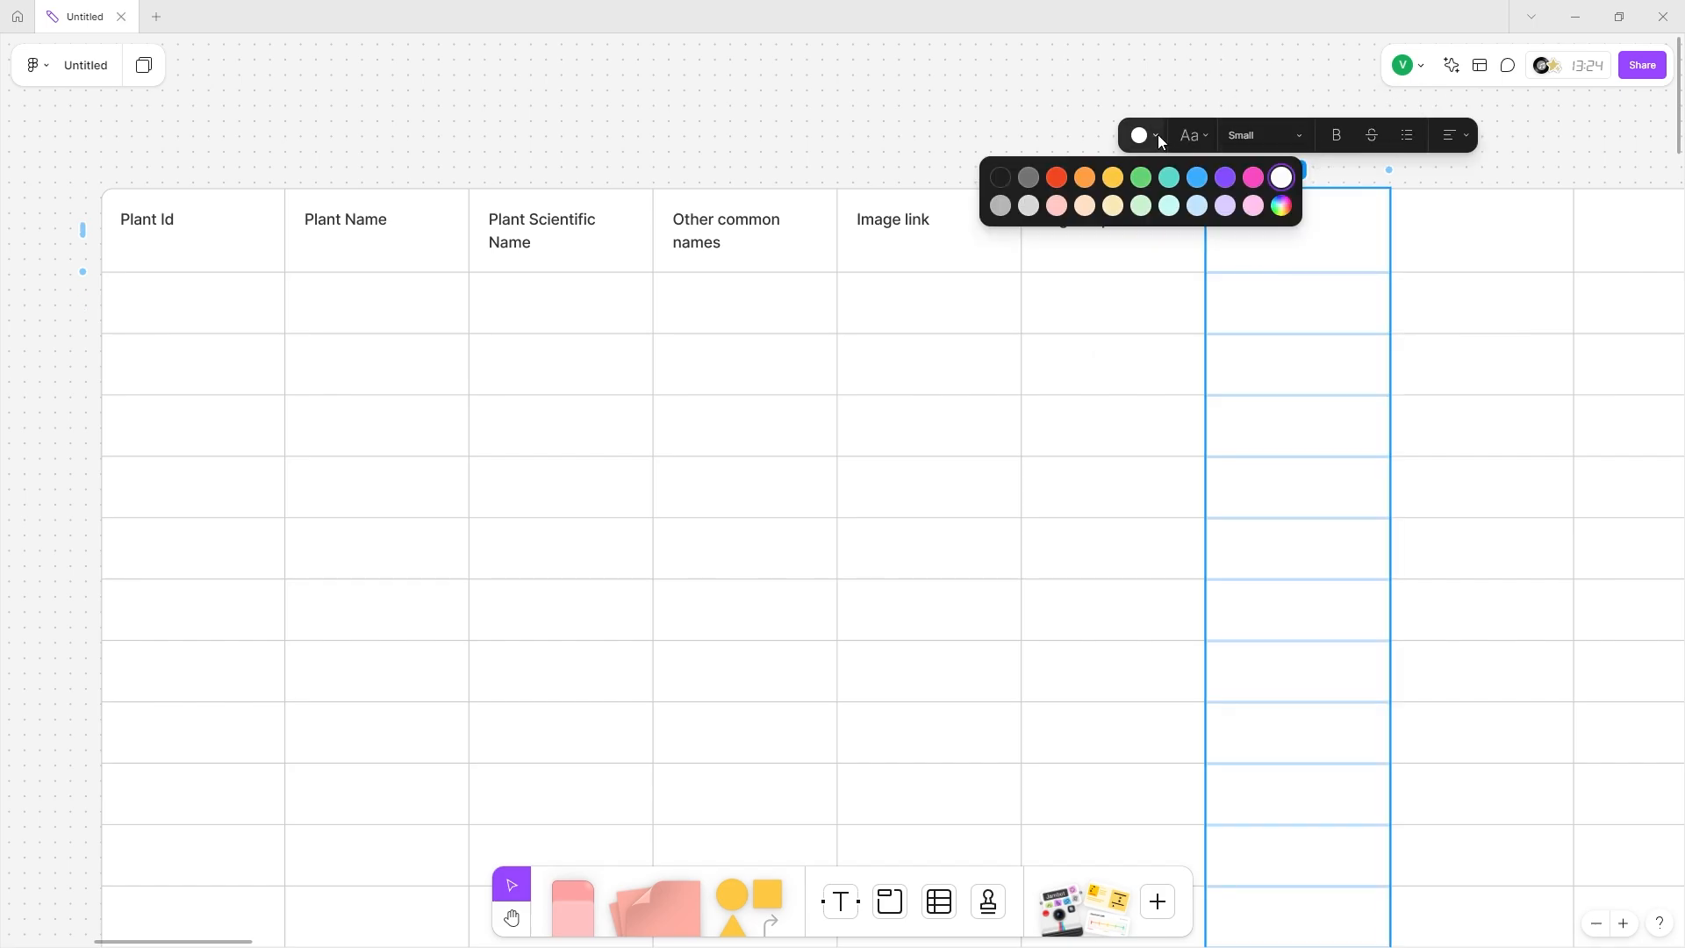
{"action": "left_click", "coordinate": [1254, 177]}
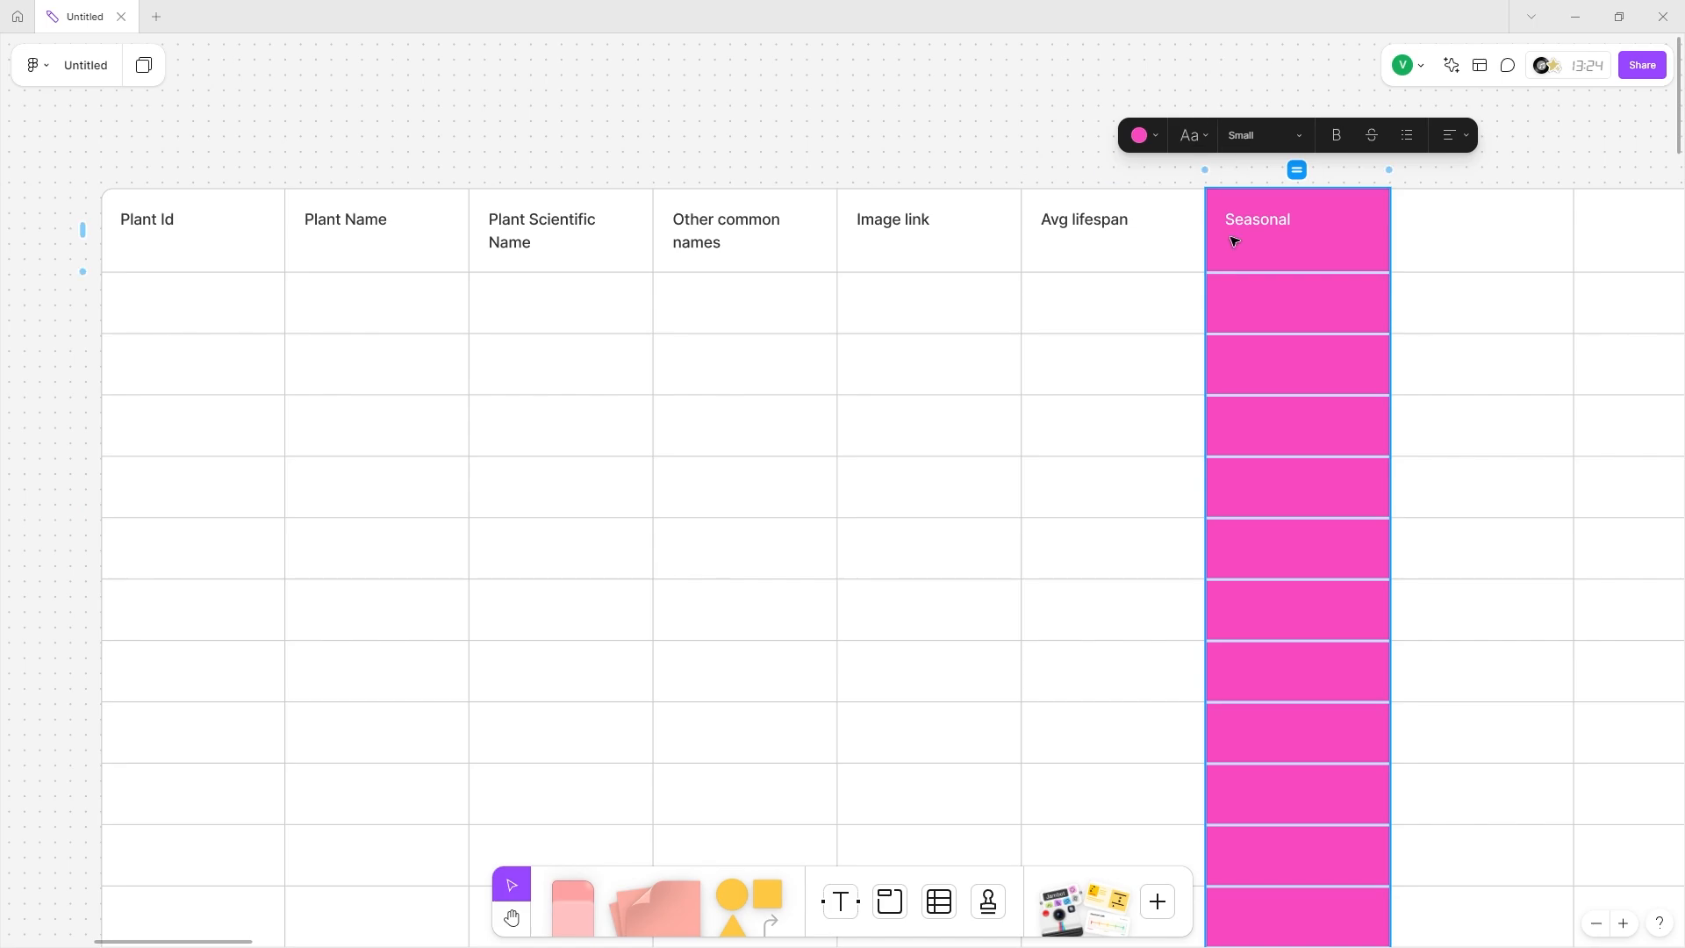
Add an 'Age' header in the cell after Seasonal.
{"action": "left_click", "coordinate": [1270, 259]}
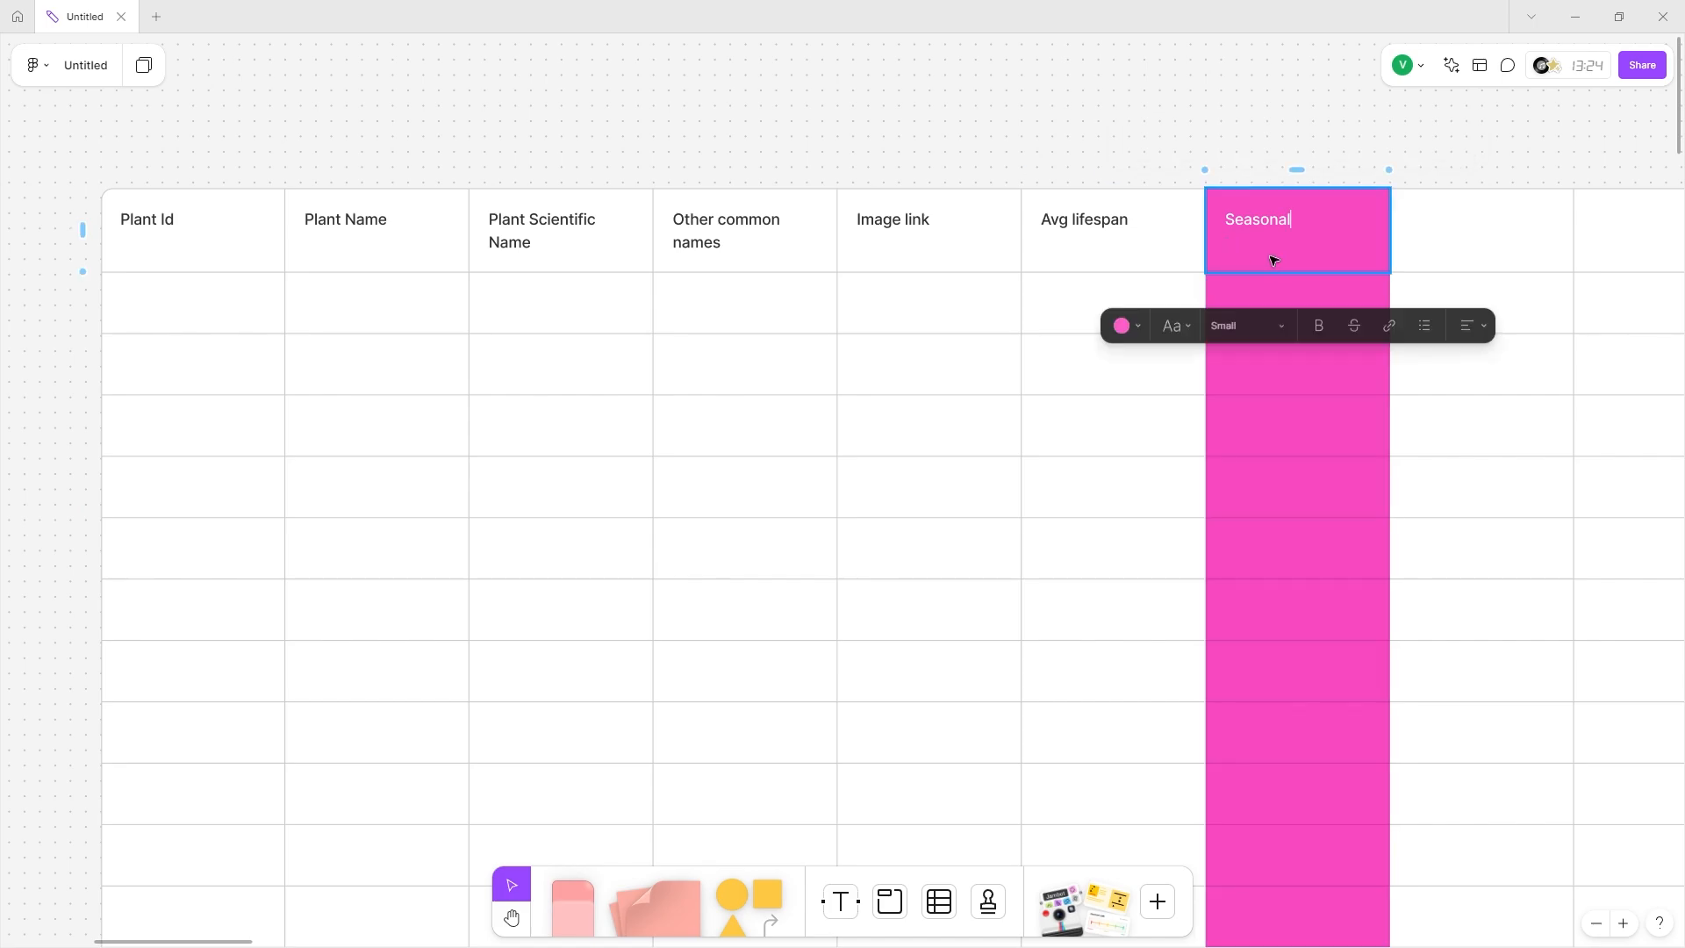
{"action": "left_click", "coordinate": [1505, 228]}
{"action": "left_click", "coordinate": [1265, 260]}
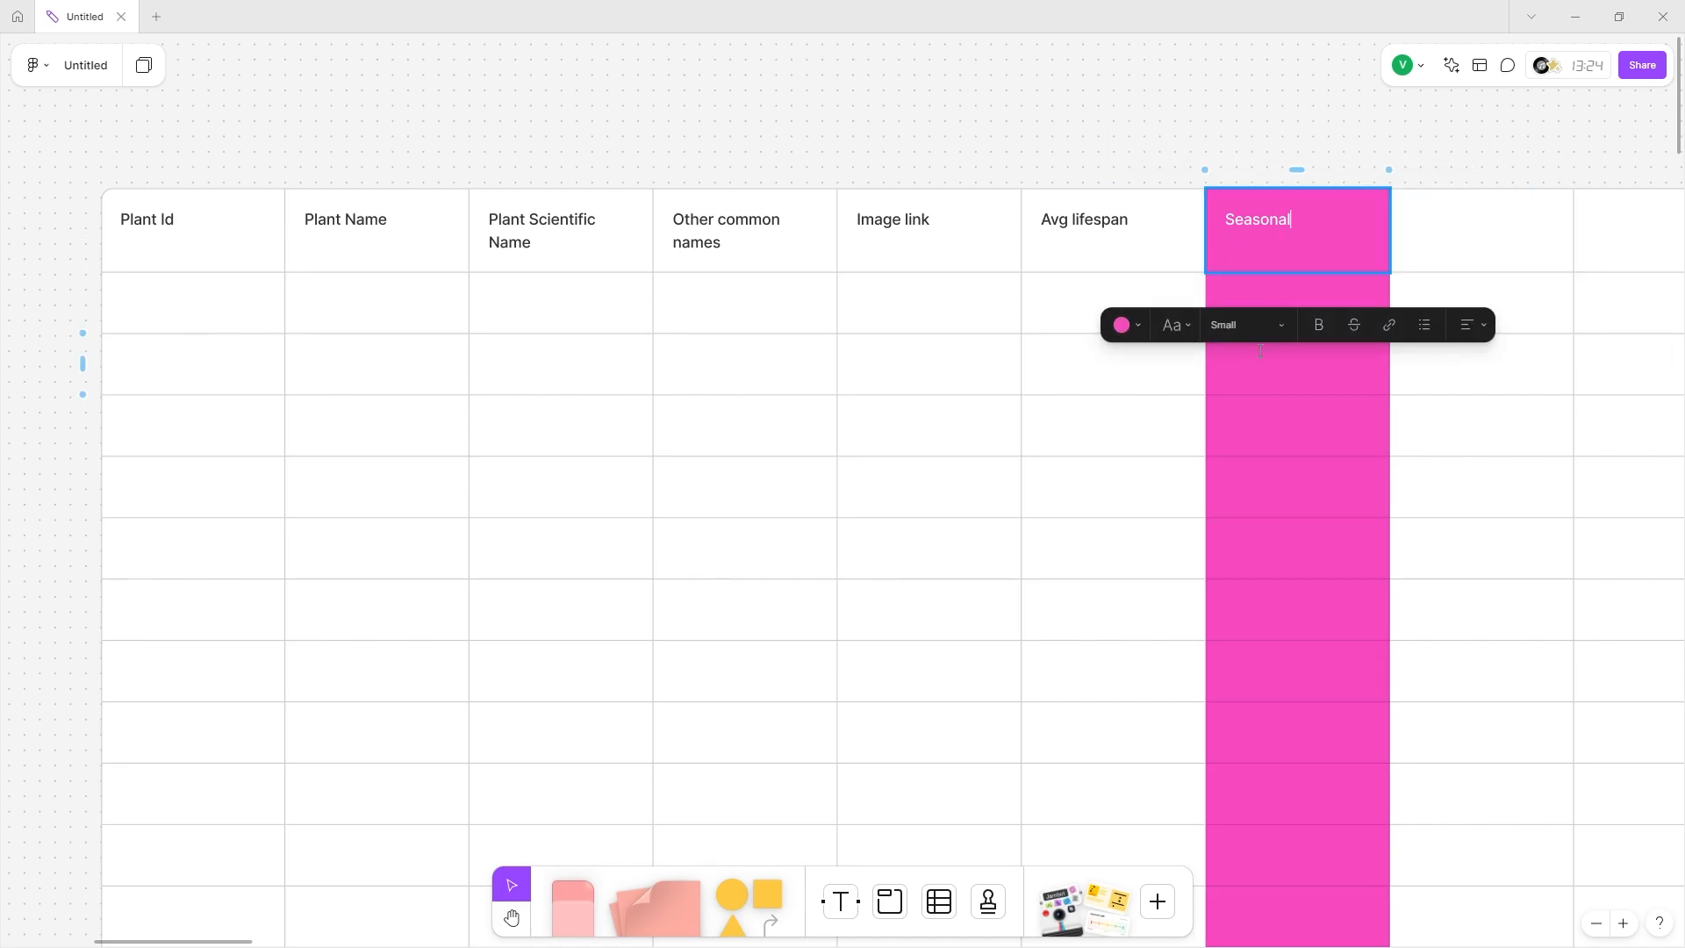
{"action": "left_click", "coordinate": [1488, 219]}
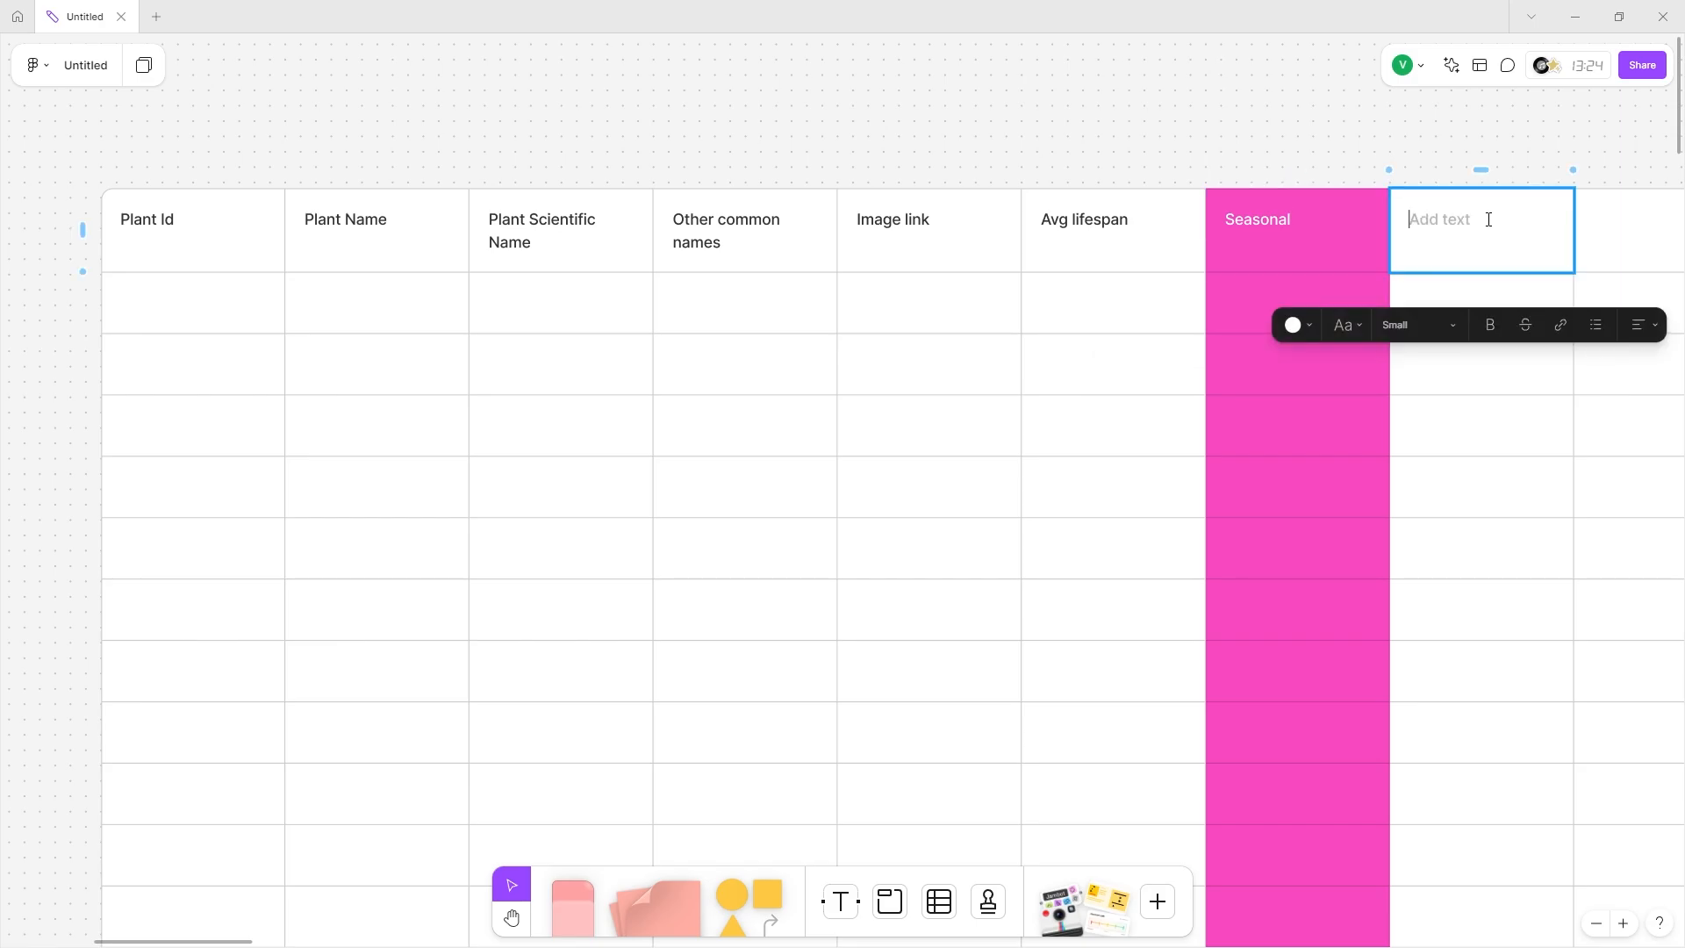
{"action": "type", "text": "Age"}
{"action": "scroll", "coordinate": [1488, 219], "scroll_direction": "down", "scroll_amount": 5}
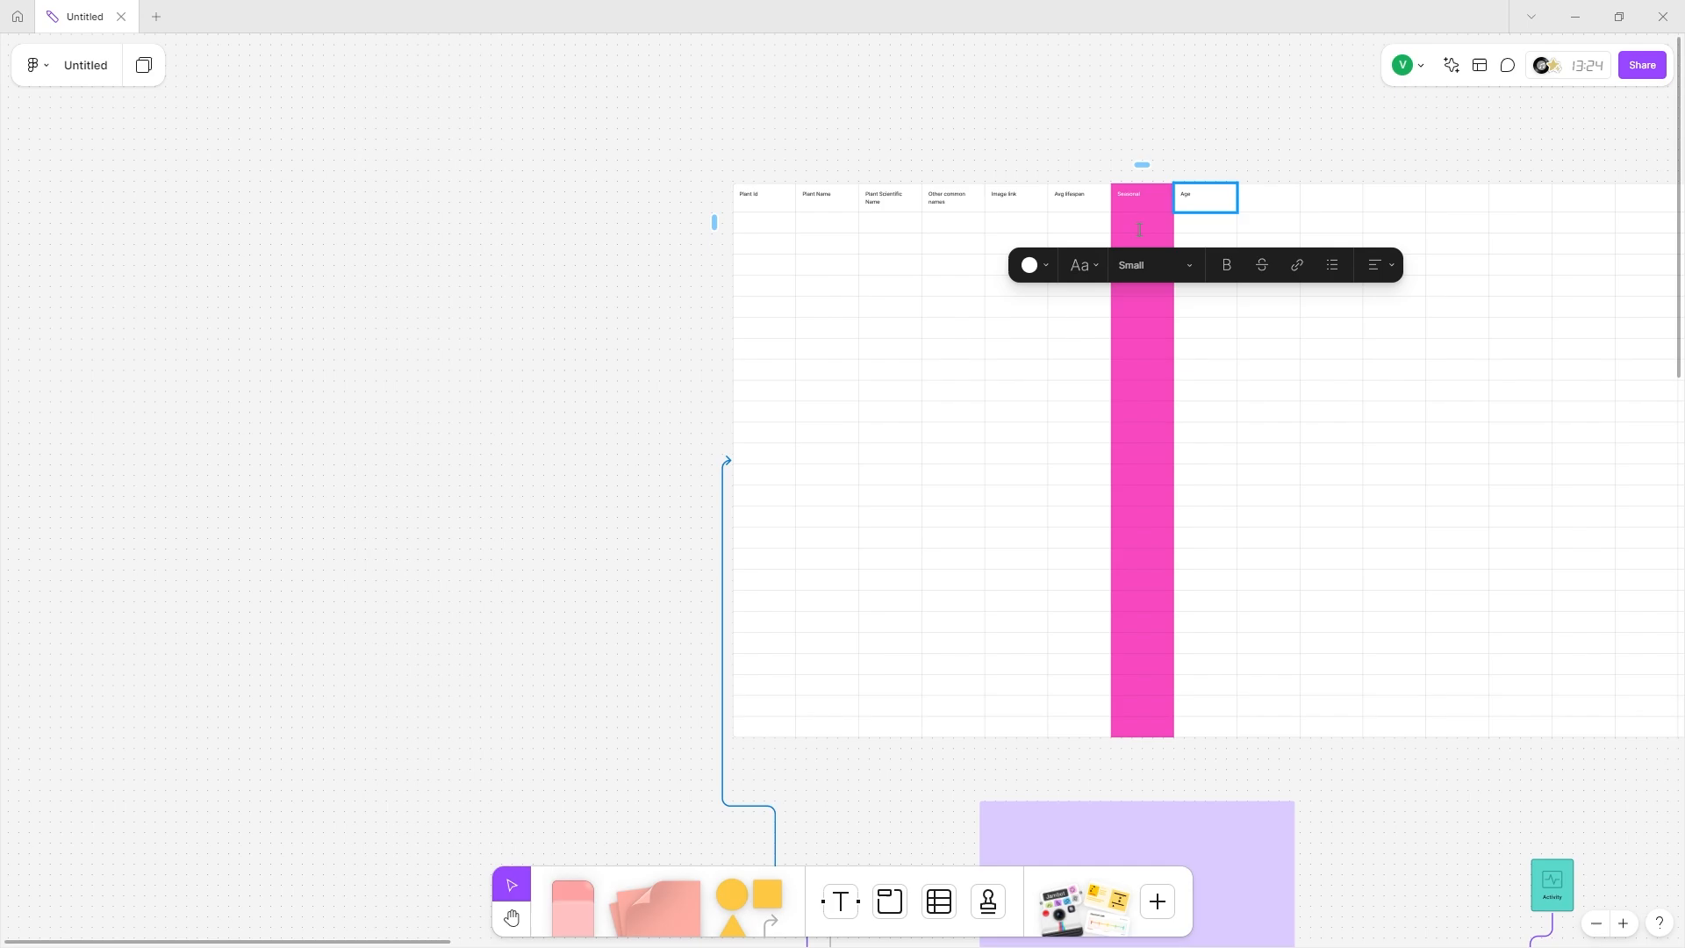
{"action": "scroll", "coordinate": [918, 229], "scroll_direction": "up", "scroll_amount": 5}
{"action": "scroll", "coordinate": [1240, 214], "scroll_direction": "right", "scroll_amount": 3}
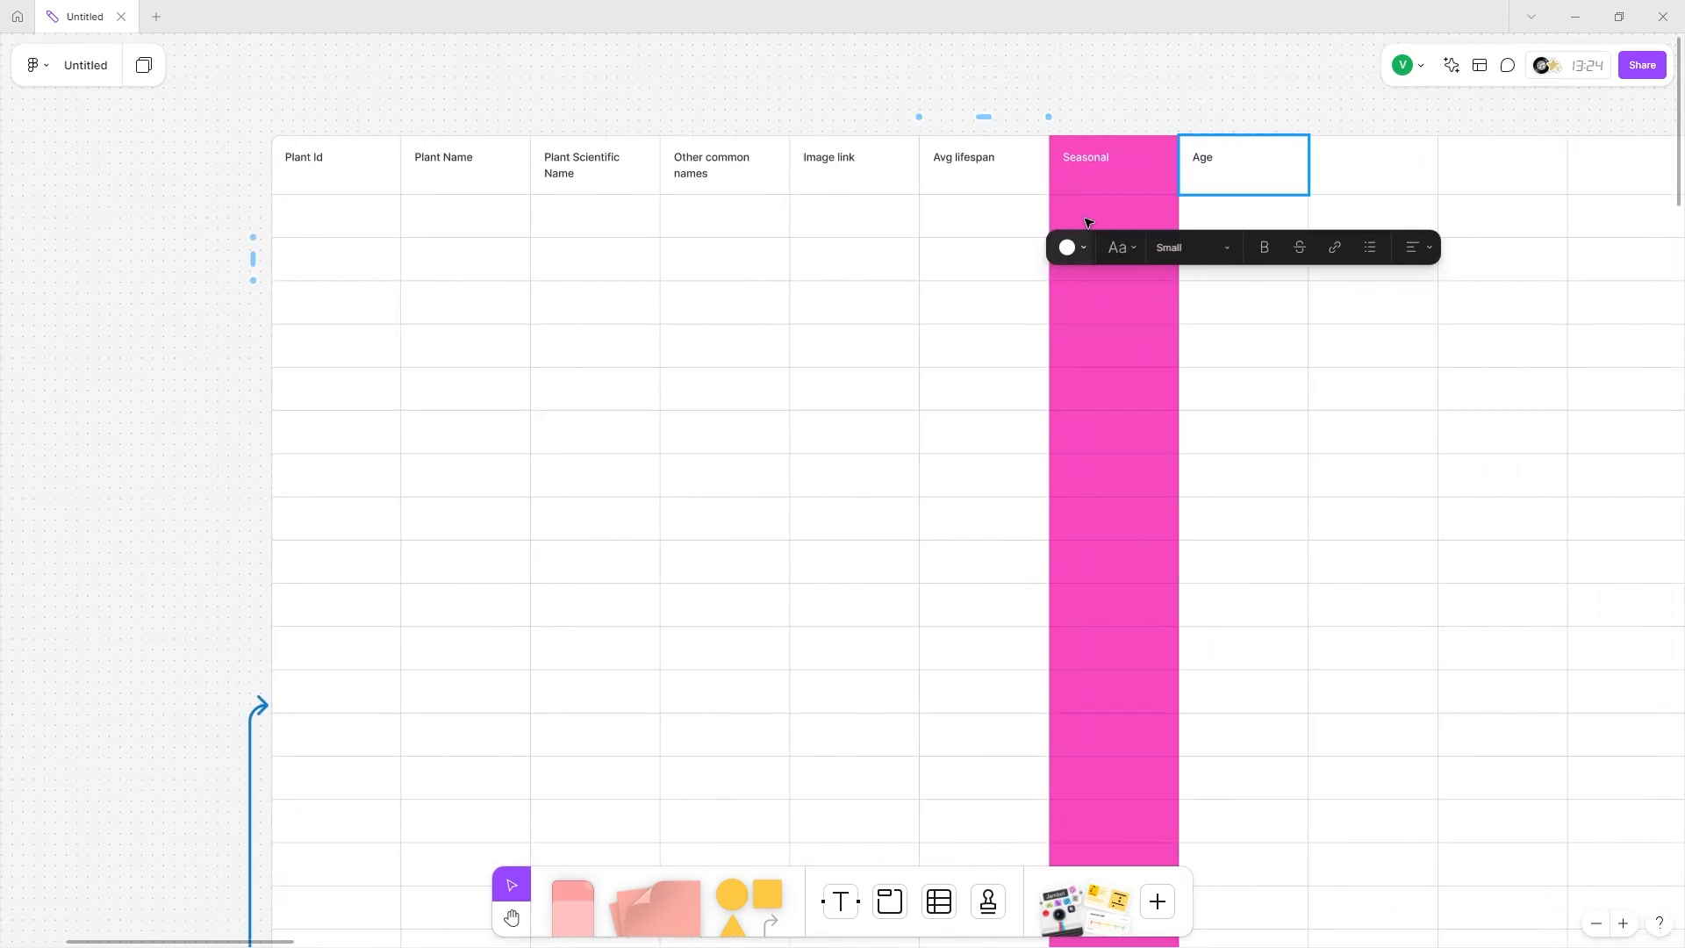
{"action": "scroll", "coordinate": [1088, 222], "scroll_direction": "right", "scroll_amount": 2}
Try selecting the empty cells to the right of the Age column.
{"action": "left_click_drag", "start_coordinate": [1186, 167], "coordinate": [1506, 180]}
{"action": "scroll", "coordinate": [1468, 181], "scroll_direction": "right", "scroll_amount": 2}
{"action": "scroll", "coordinate": [1568, 165], "scroll_direction": "right", "scroll_amount": 3}
{"action": "scroll", "coordinate": [1506, 180], "scroll_direction": "down", "scroll_amount": 5}
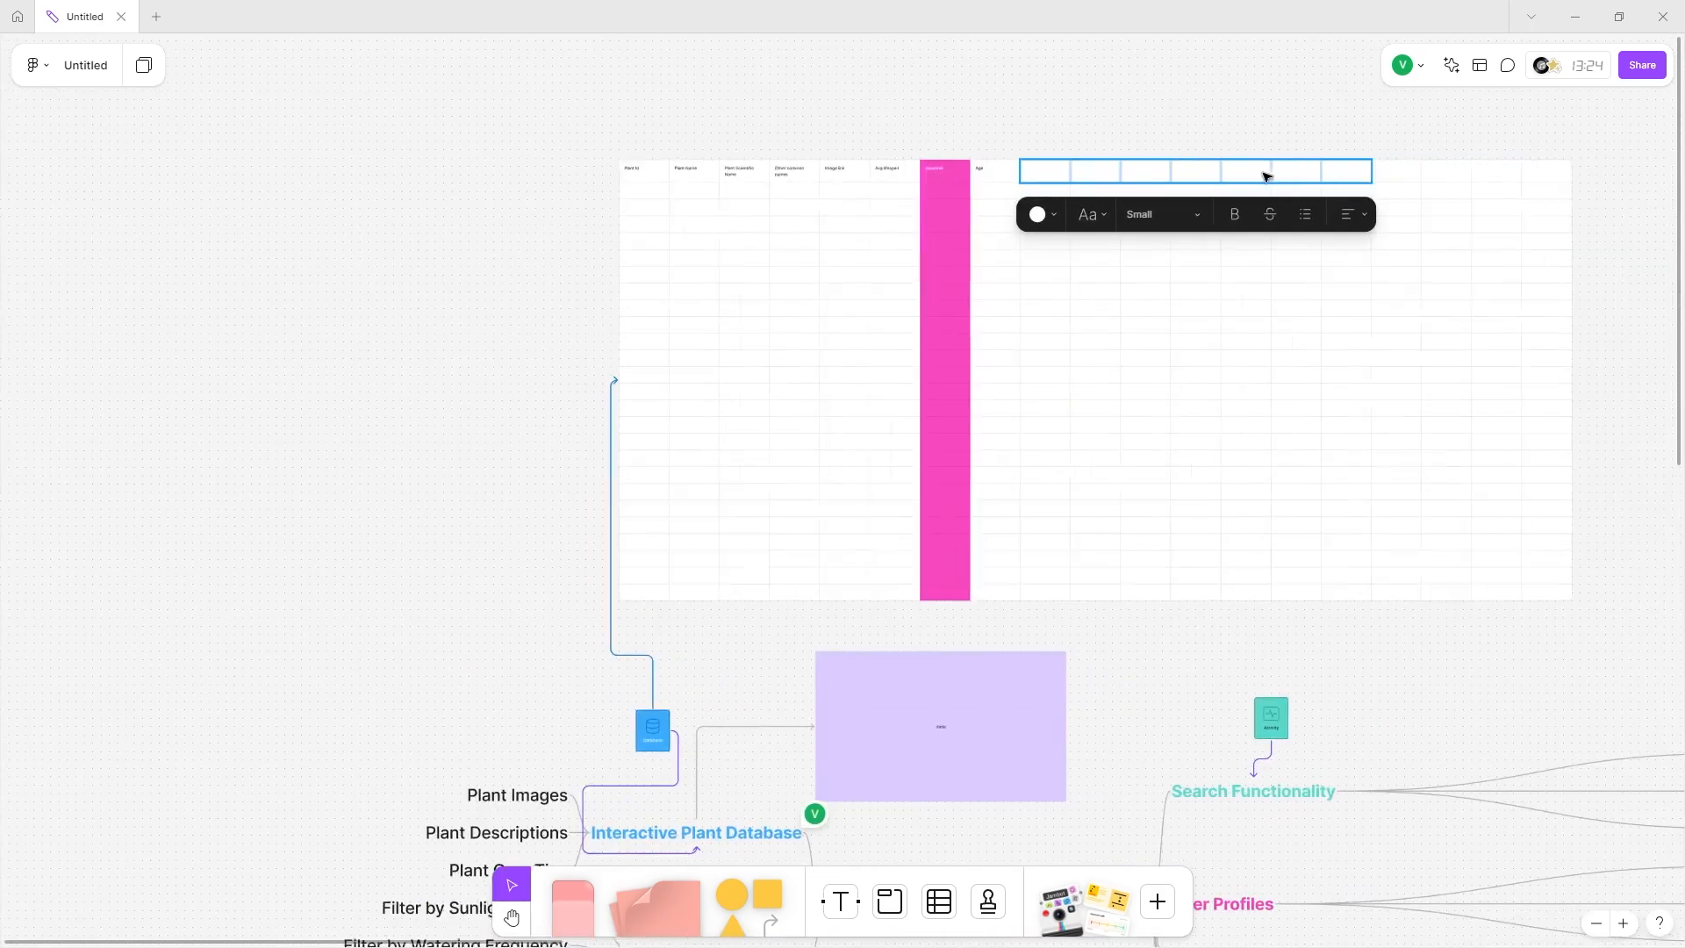
{"action": "scroll", "coordinate": [1267, 172], "scroll_direction": "right", "scroll_amount": 1}
{"action": "left_click", "coordinate": [960, 117]}
{"action": "left_click_drag", "start_coordinate": [996, 94], "coordinate": [1619, 564]}
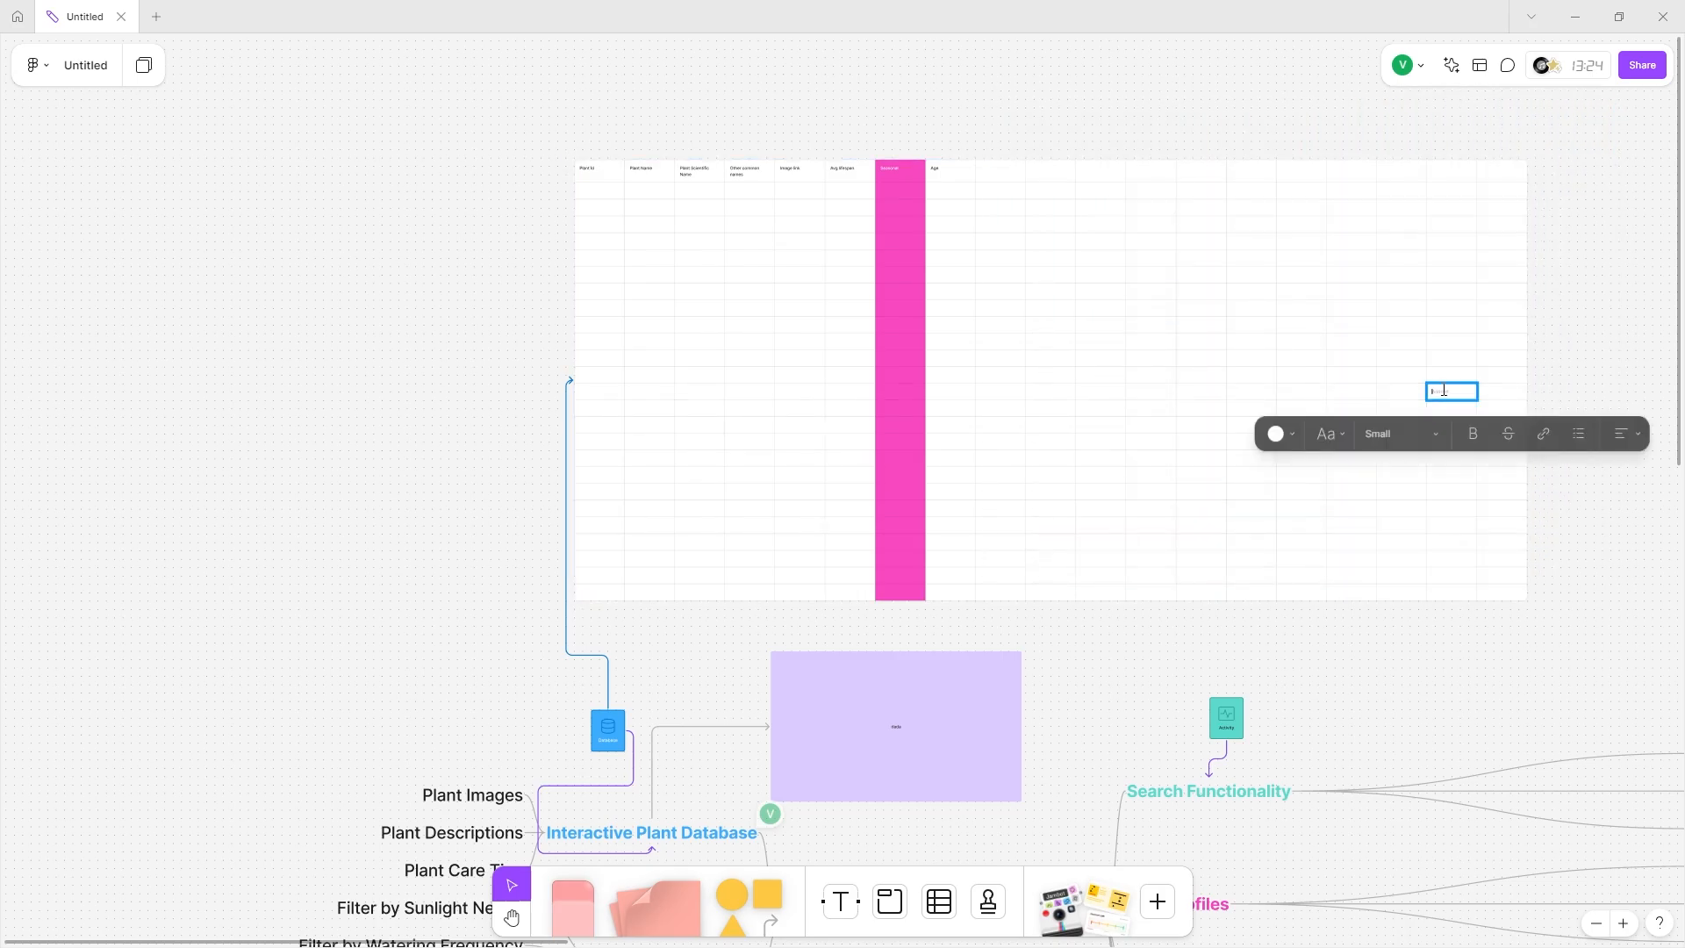
{"action": "left_click", "coordinate": [1011, 183]}
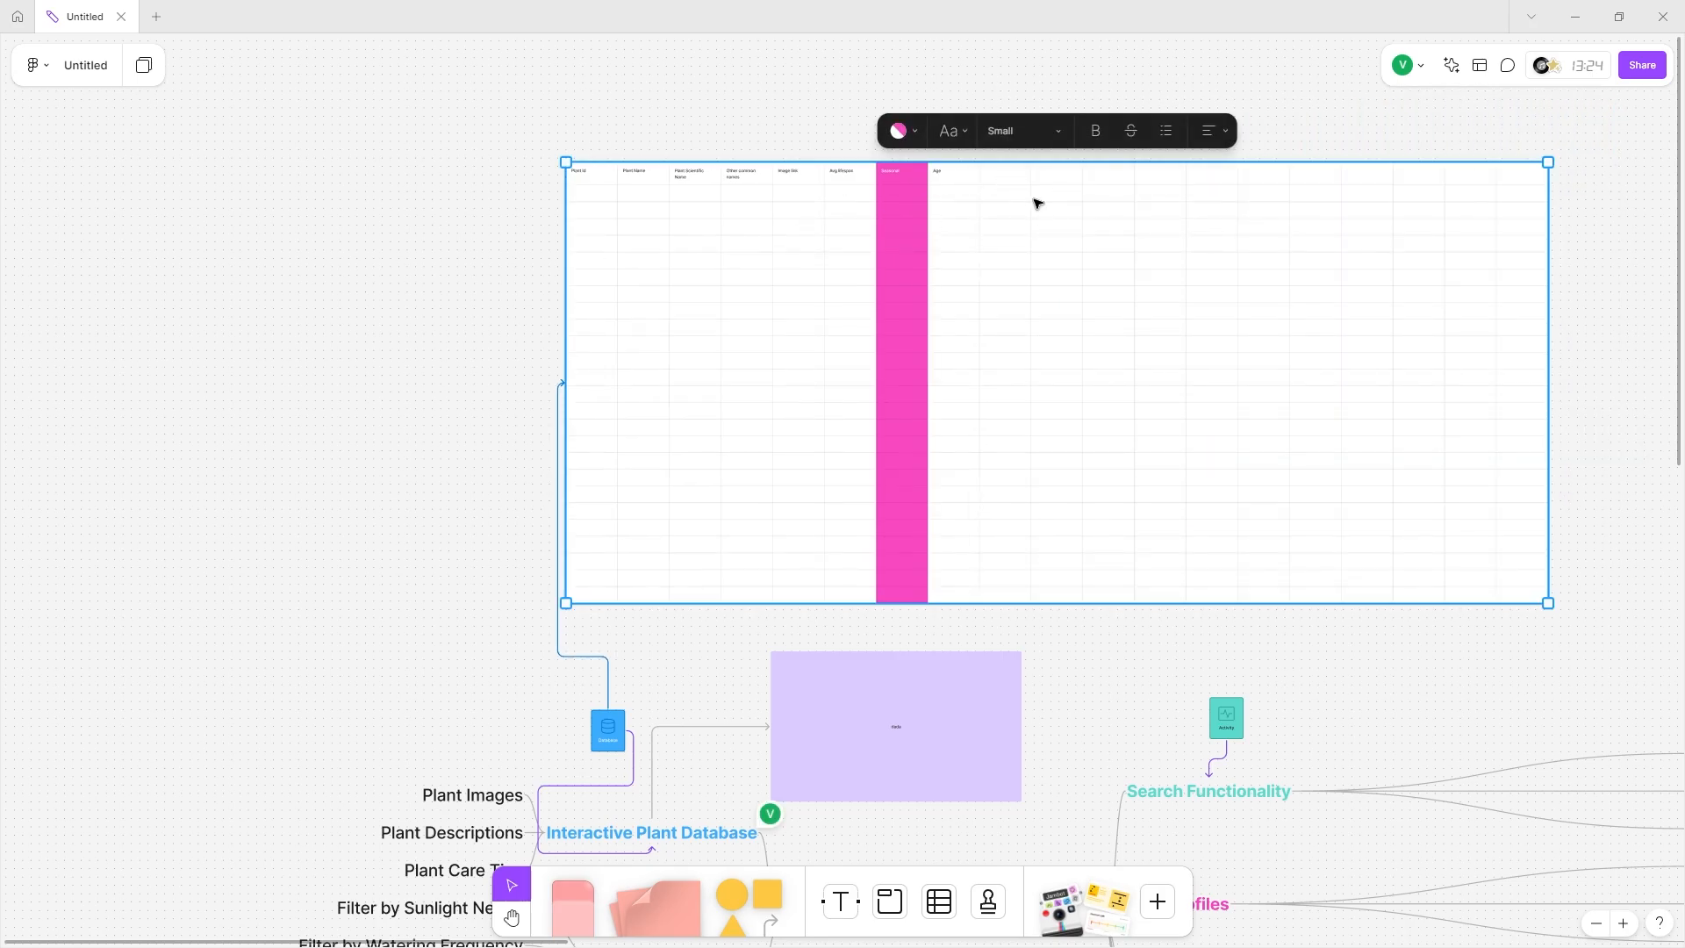
{"action": "left_click_drag", "start_coordinate": [1035, 199], "coordinate": [1425, 418]}
{"action": "left_click", "coordinate": [991, 117]}
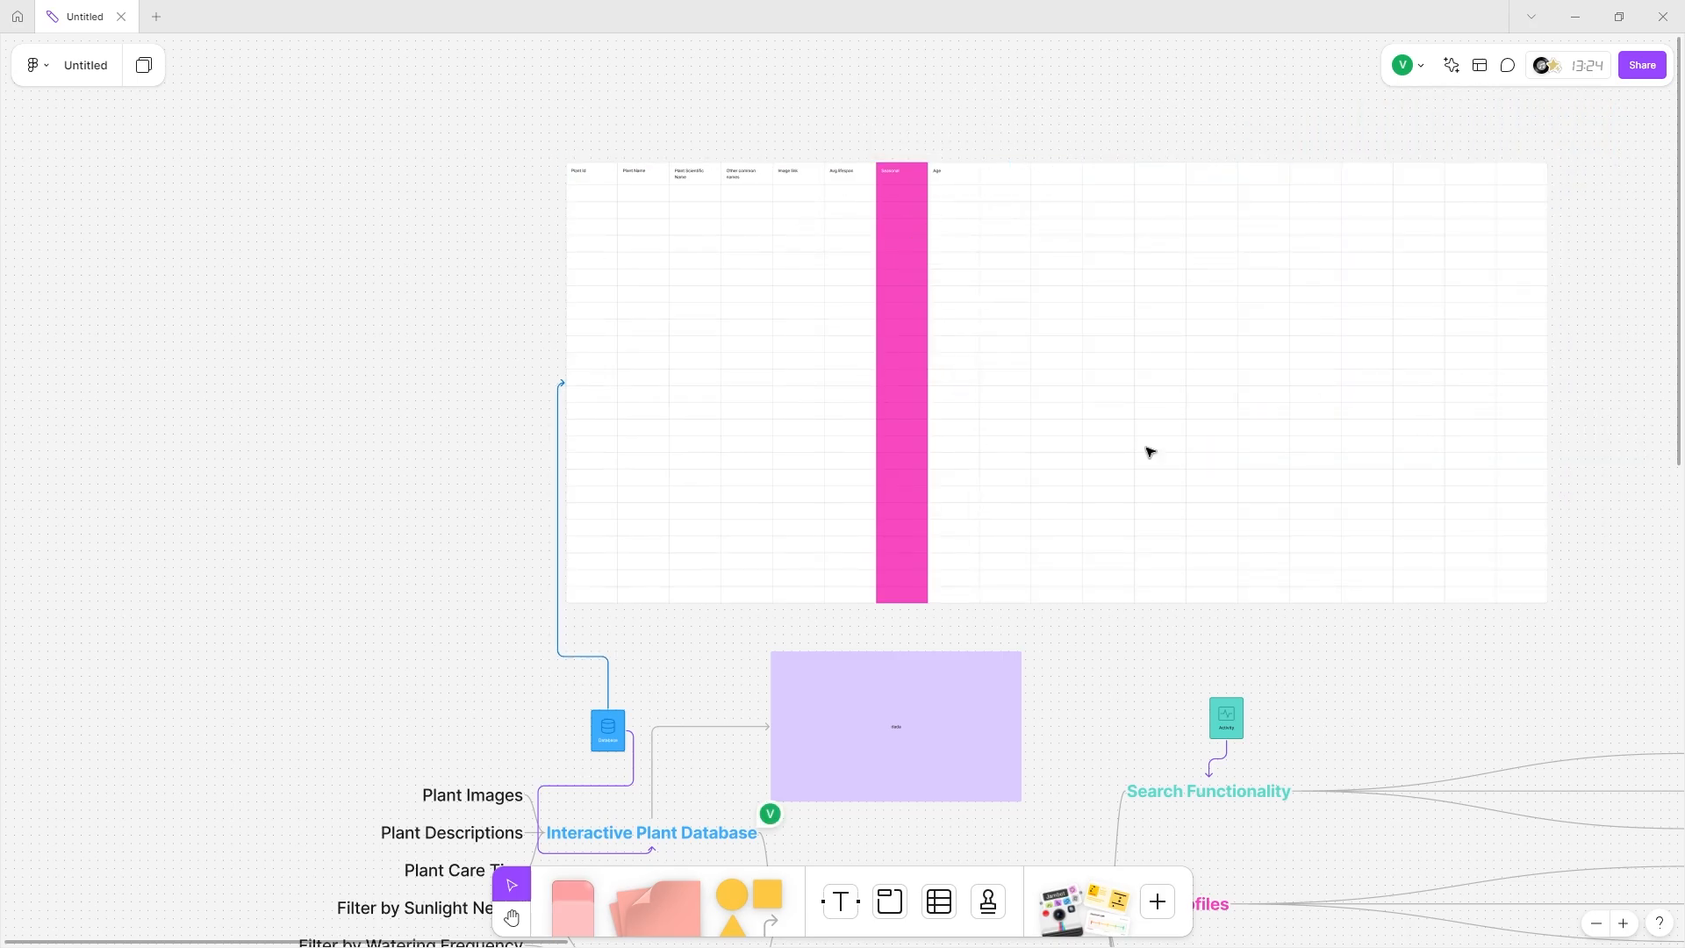
Select every empty column after Age down to the bottom-right cell and delete them.
{"action": "left_click", "coordinate": [1010, 177]}
{"action": "left_click", "coordinate": [1004, 171]}
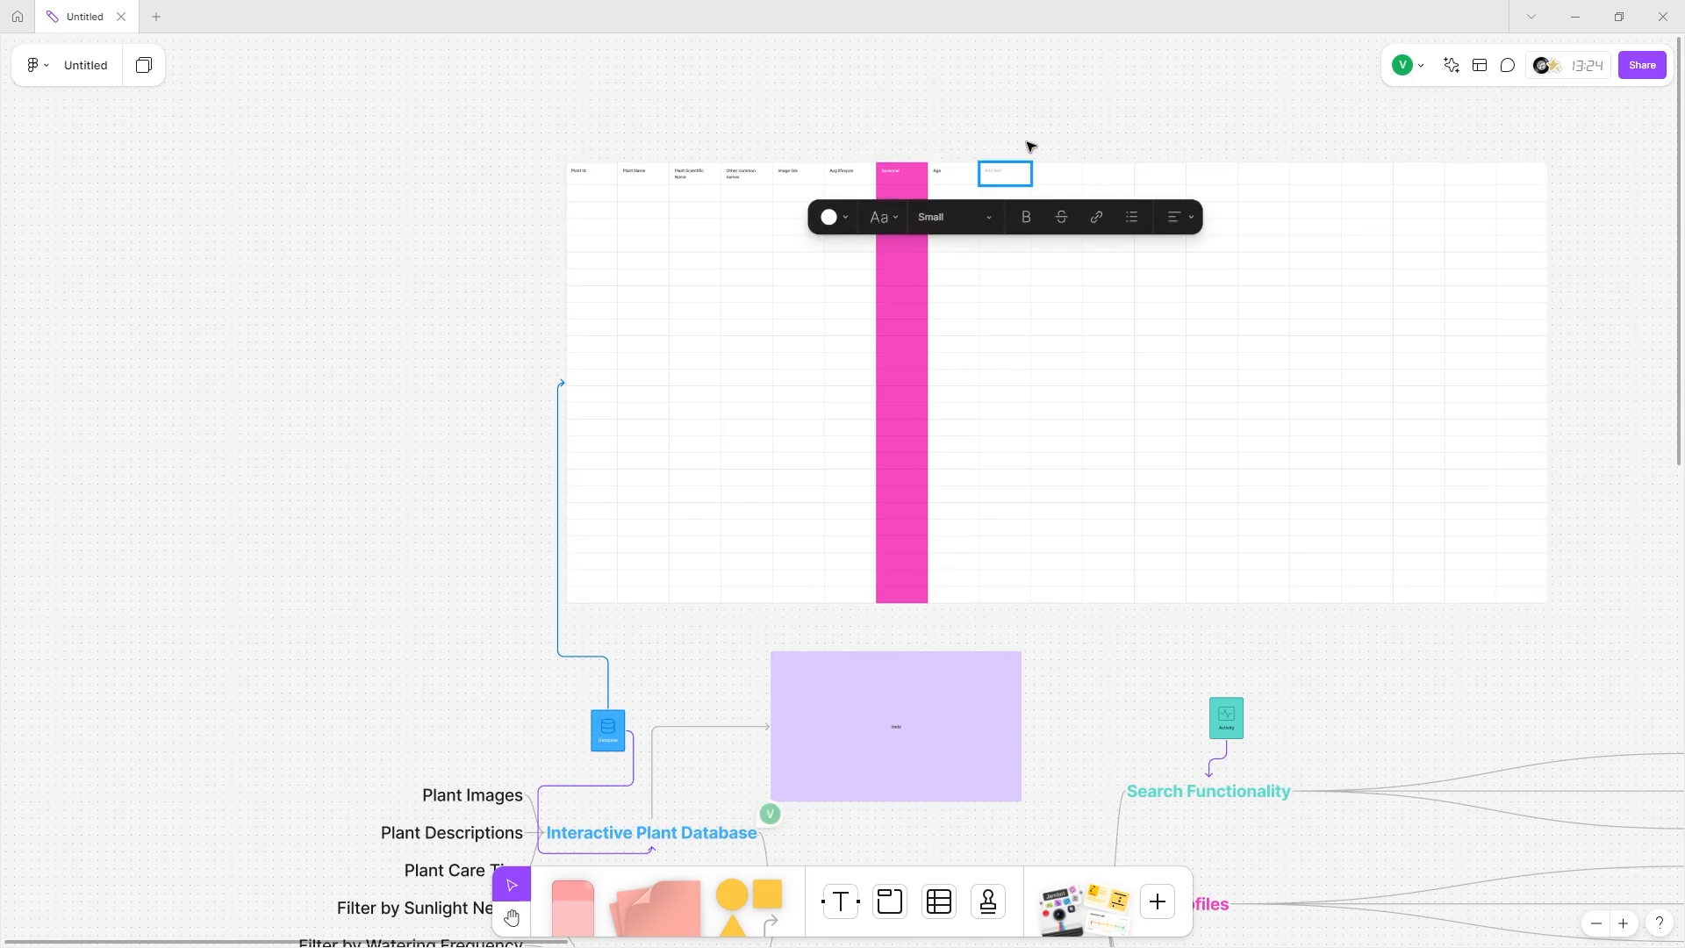
{"action": "left_click", "coordinate": [1206, 399], "text": "shift"}
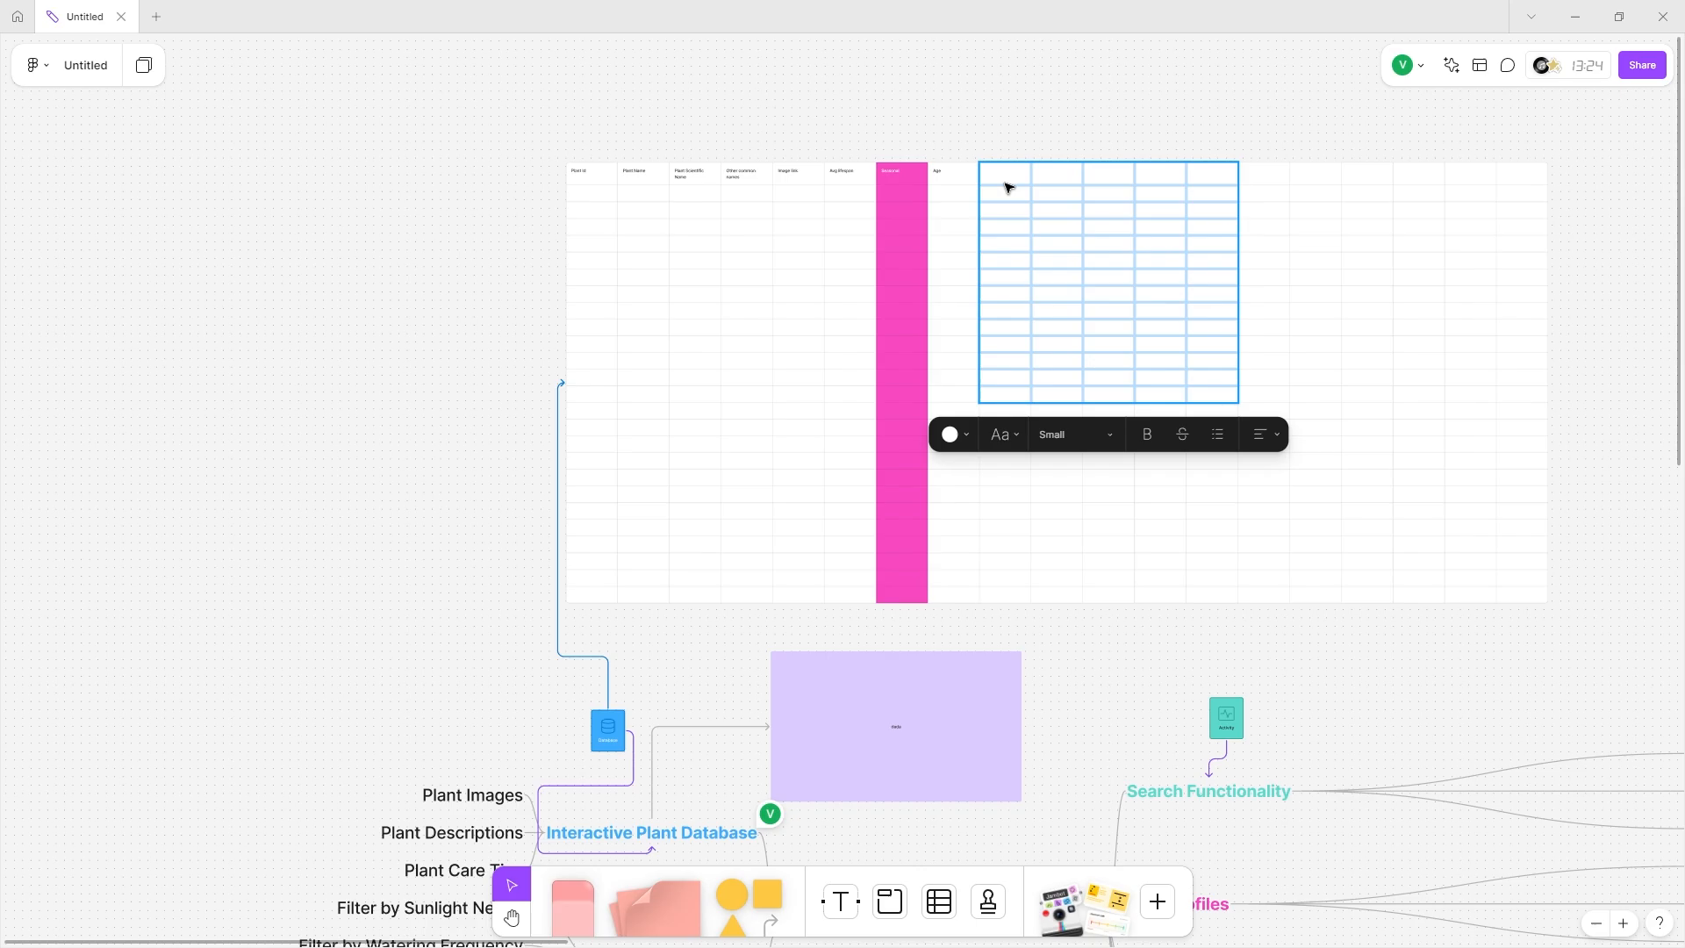
{"action": "left_click", "coordinate": [1545, 596], "text": "shift"}
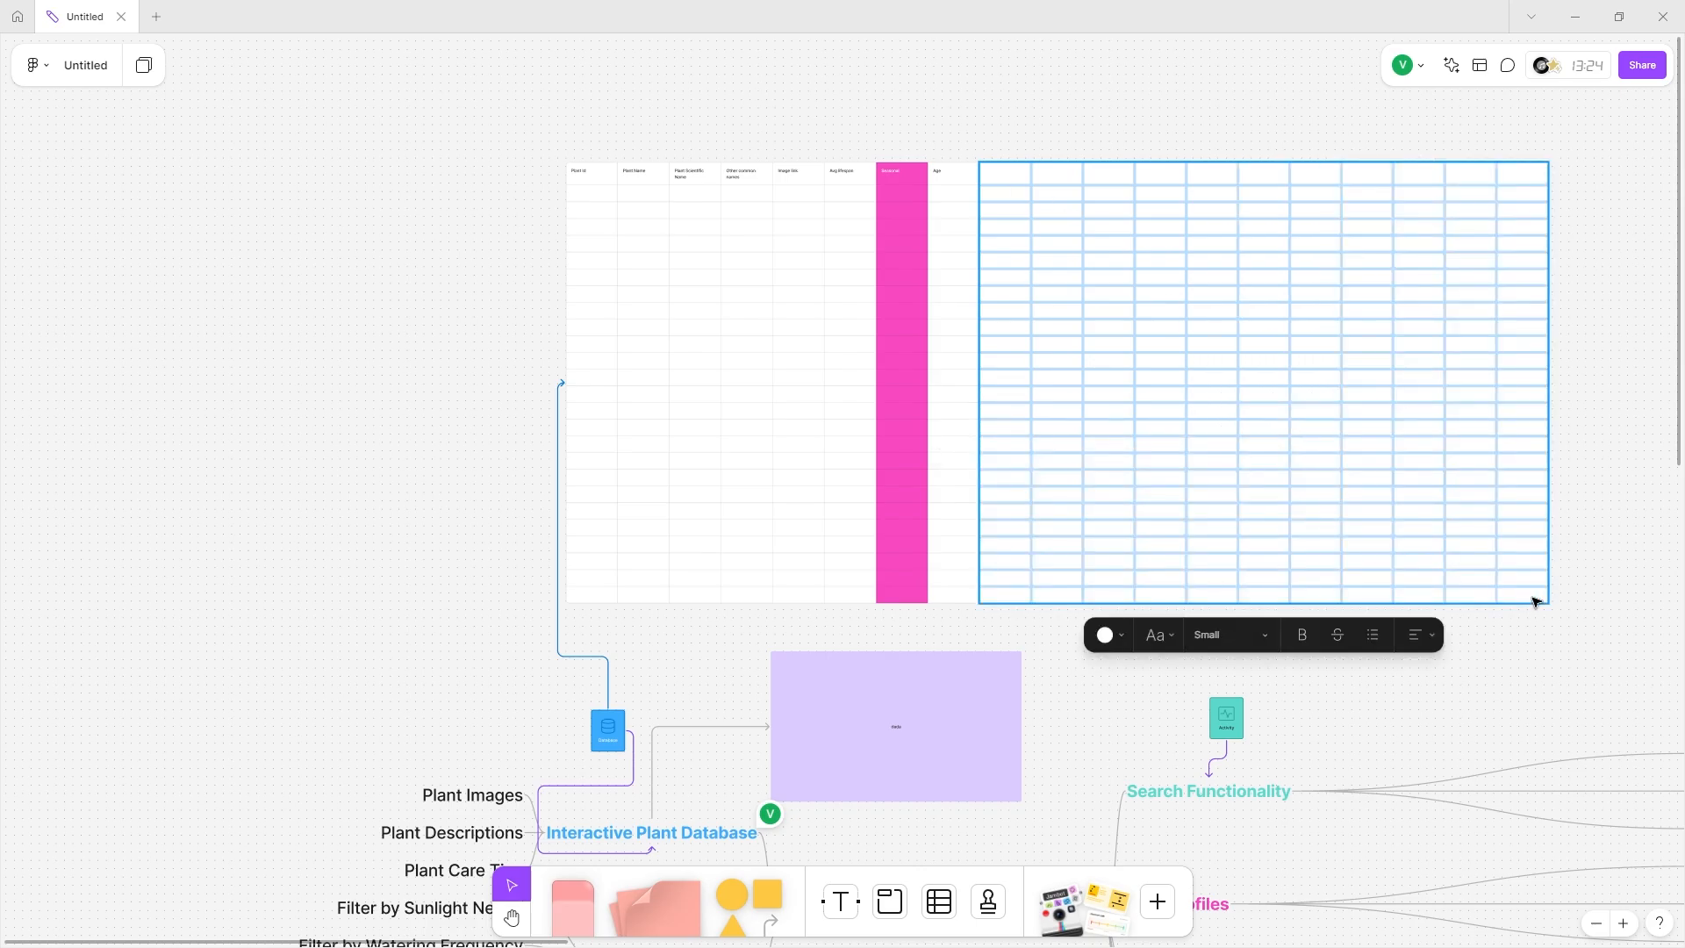
{"action": "key", "text": "Delete"}
Select the plant table's lower rows and delete them.
{"action": "scroll", "coordinate": [745, 176], "scroll_direction": "left", "scroll_amount": 2}
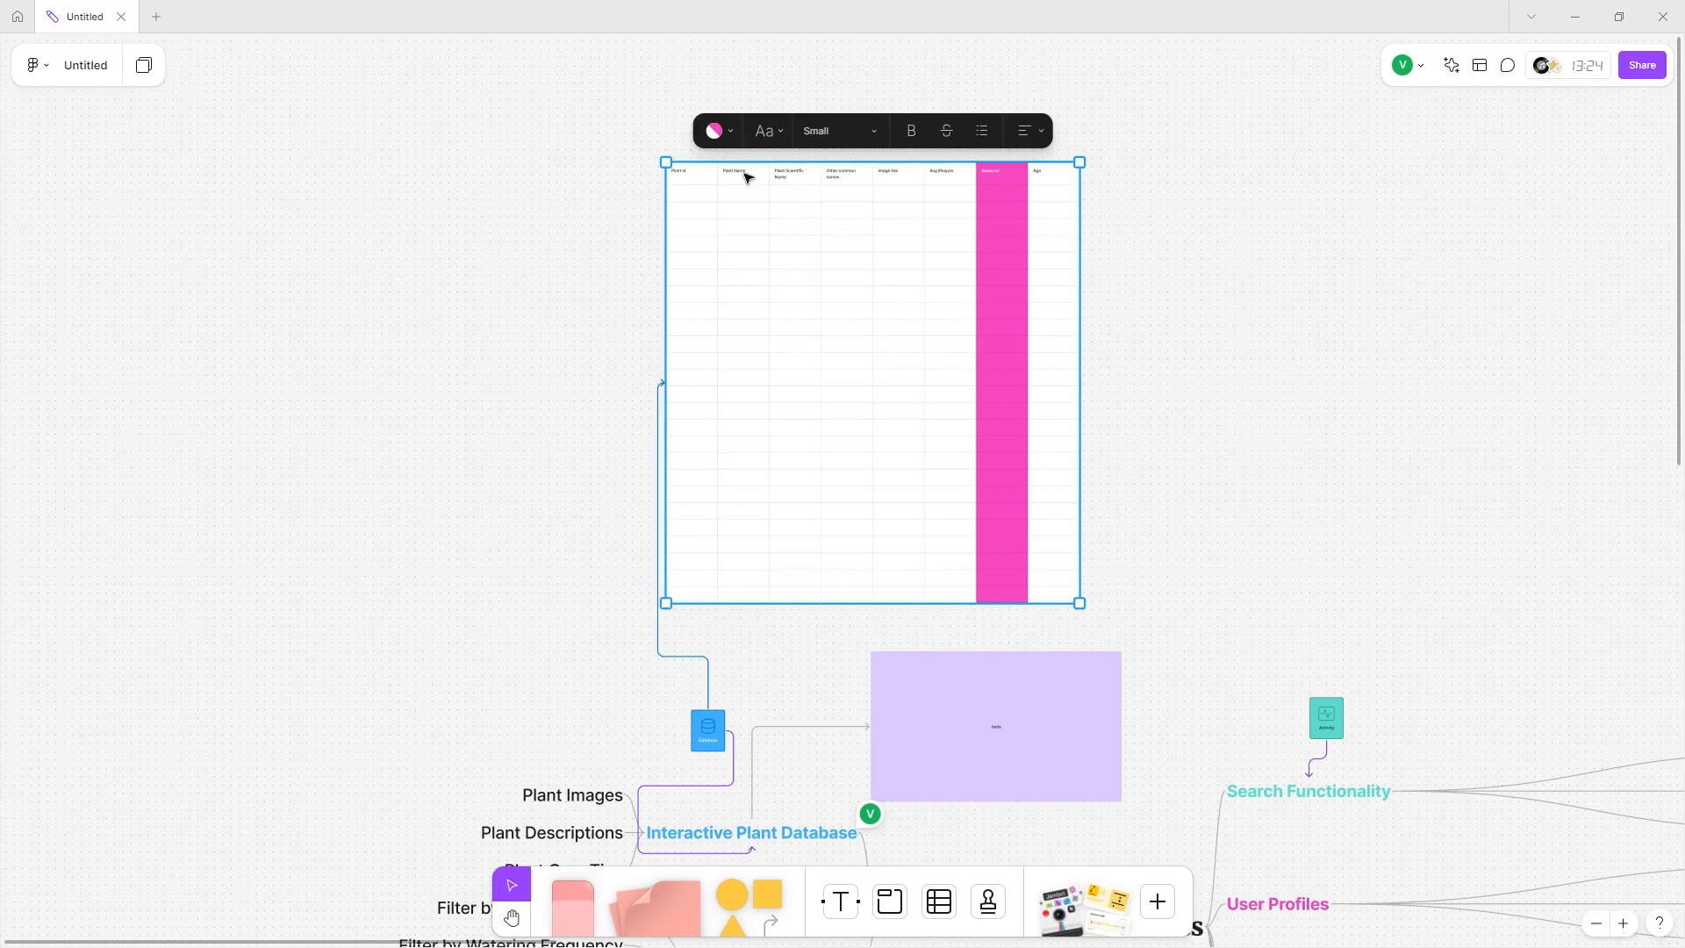
{"action": "scroll", "coordinate": [851, 256], "scroll_direction": "up", "scroll_amount": 5}
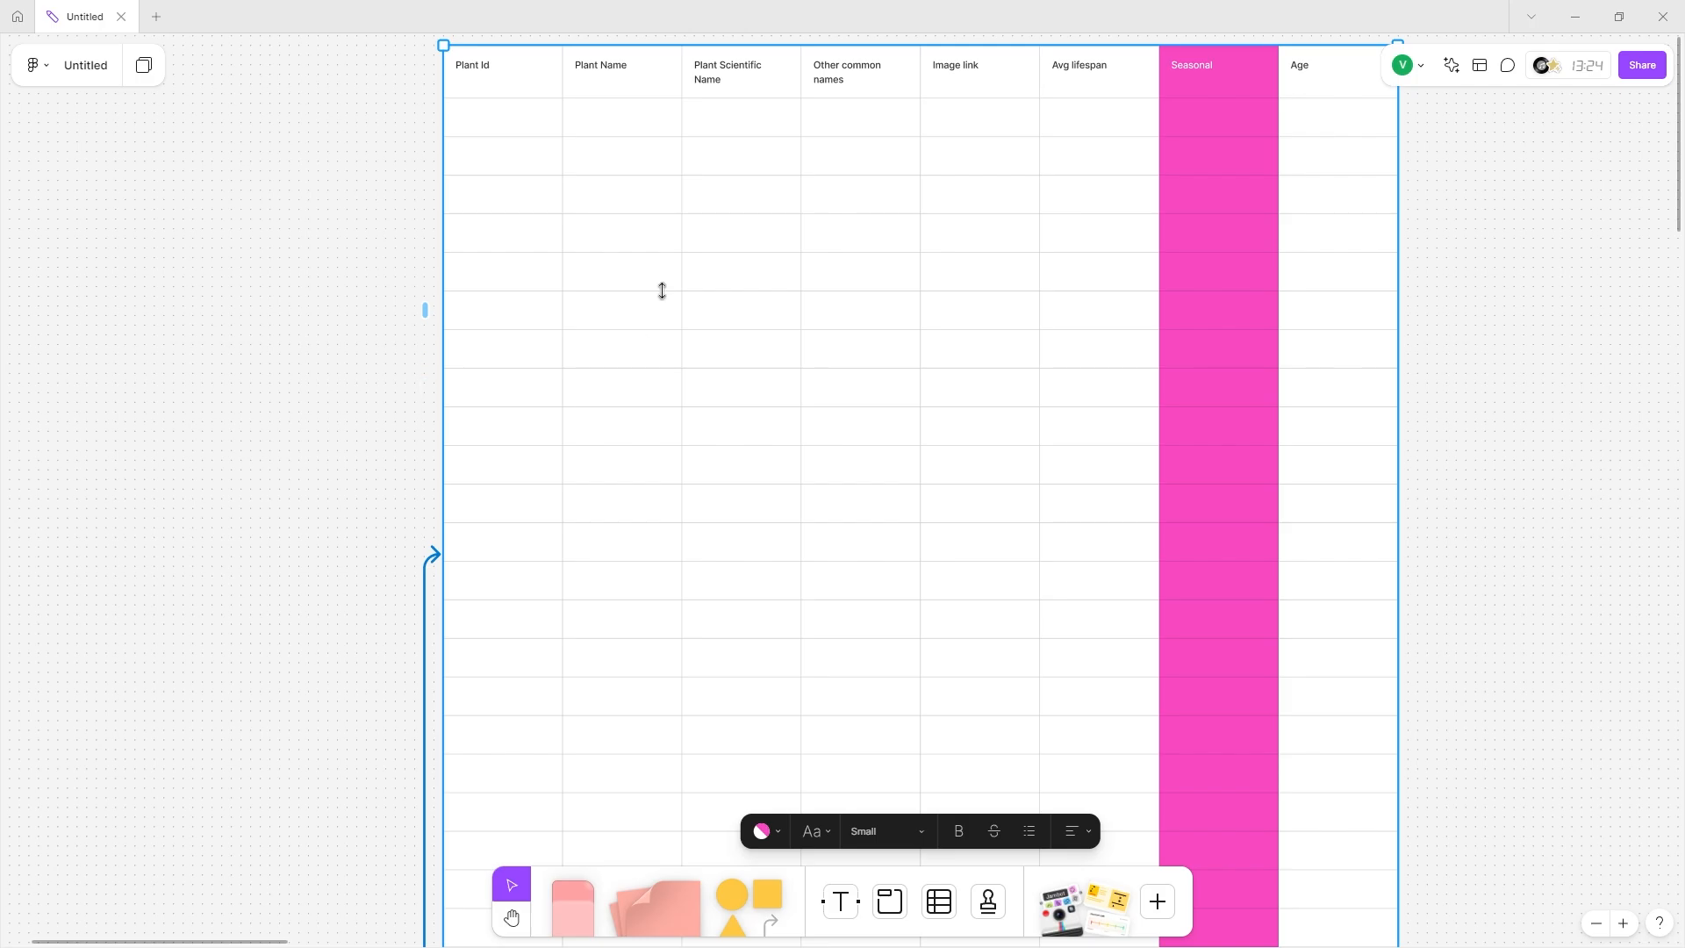
{"action": "scroll", "coordinate": [663, 292], "scroll_direction": "down", "scroll_amount": 5}
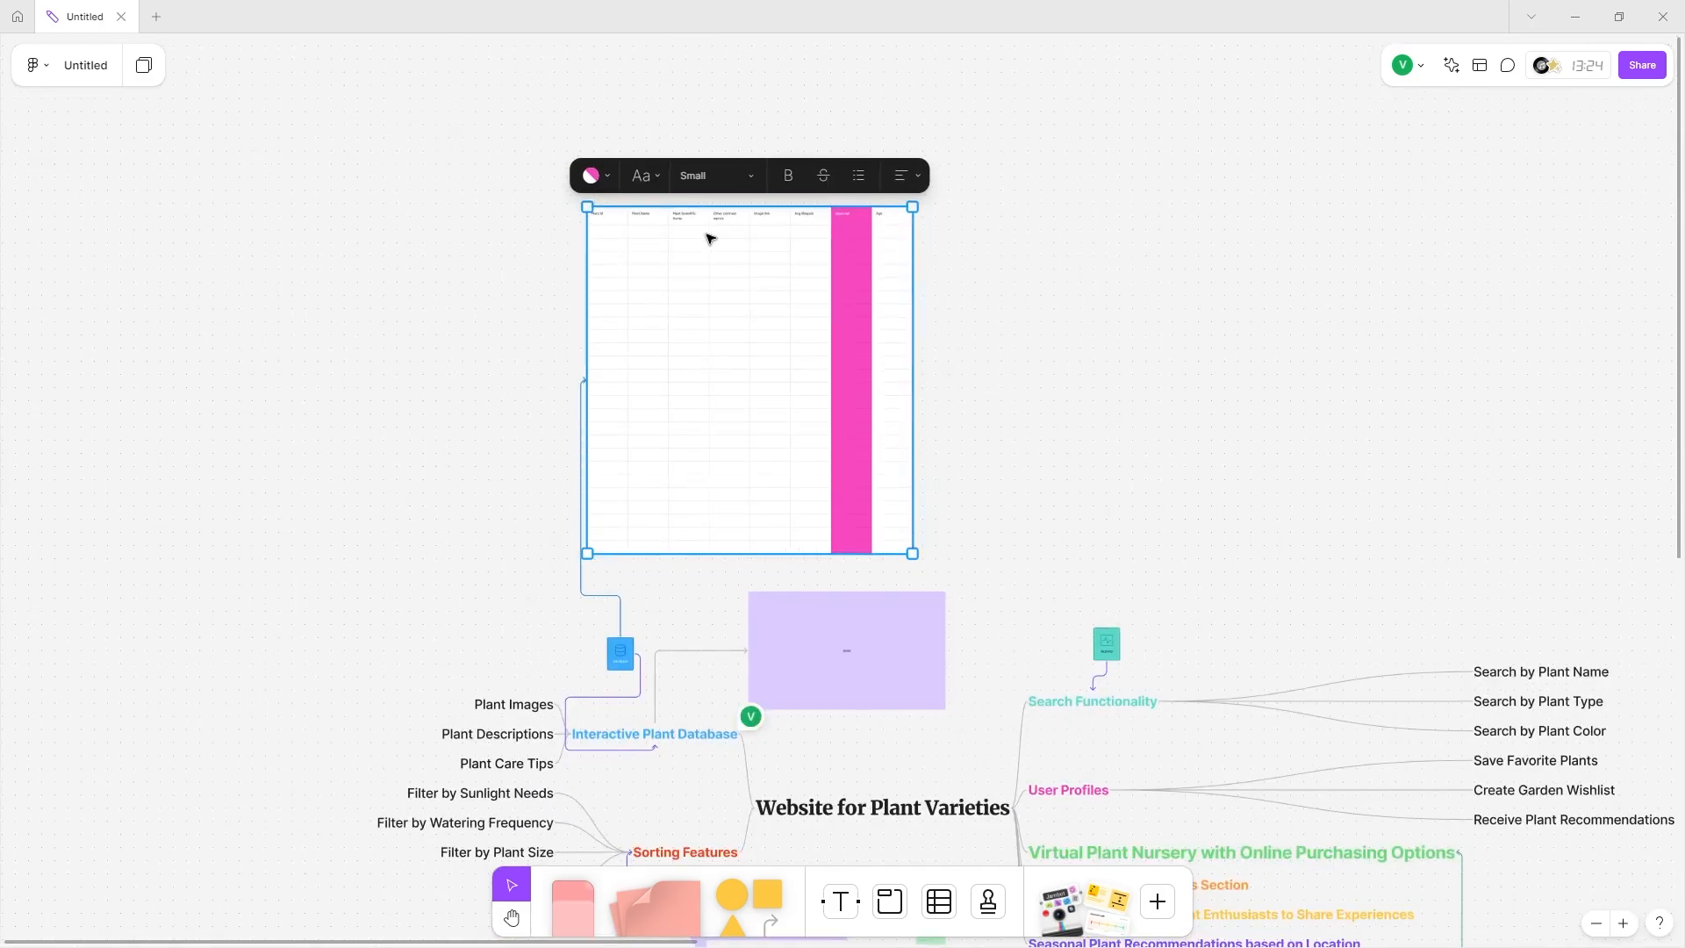
{"action": "left_click", "coordinate": [661, 399]}
{"action": "left_click", "coordinate": [602, 440]}
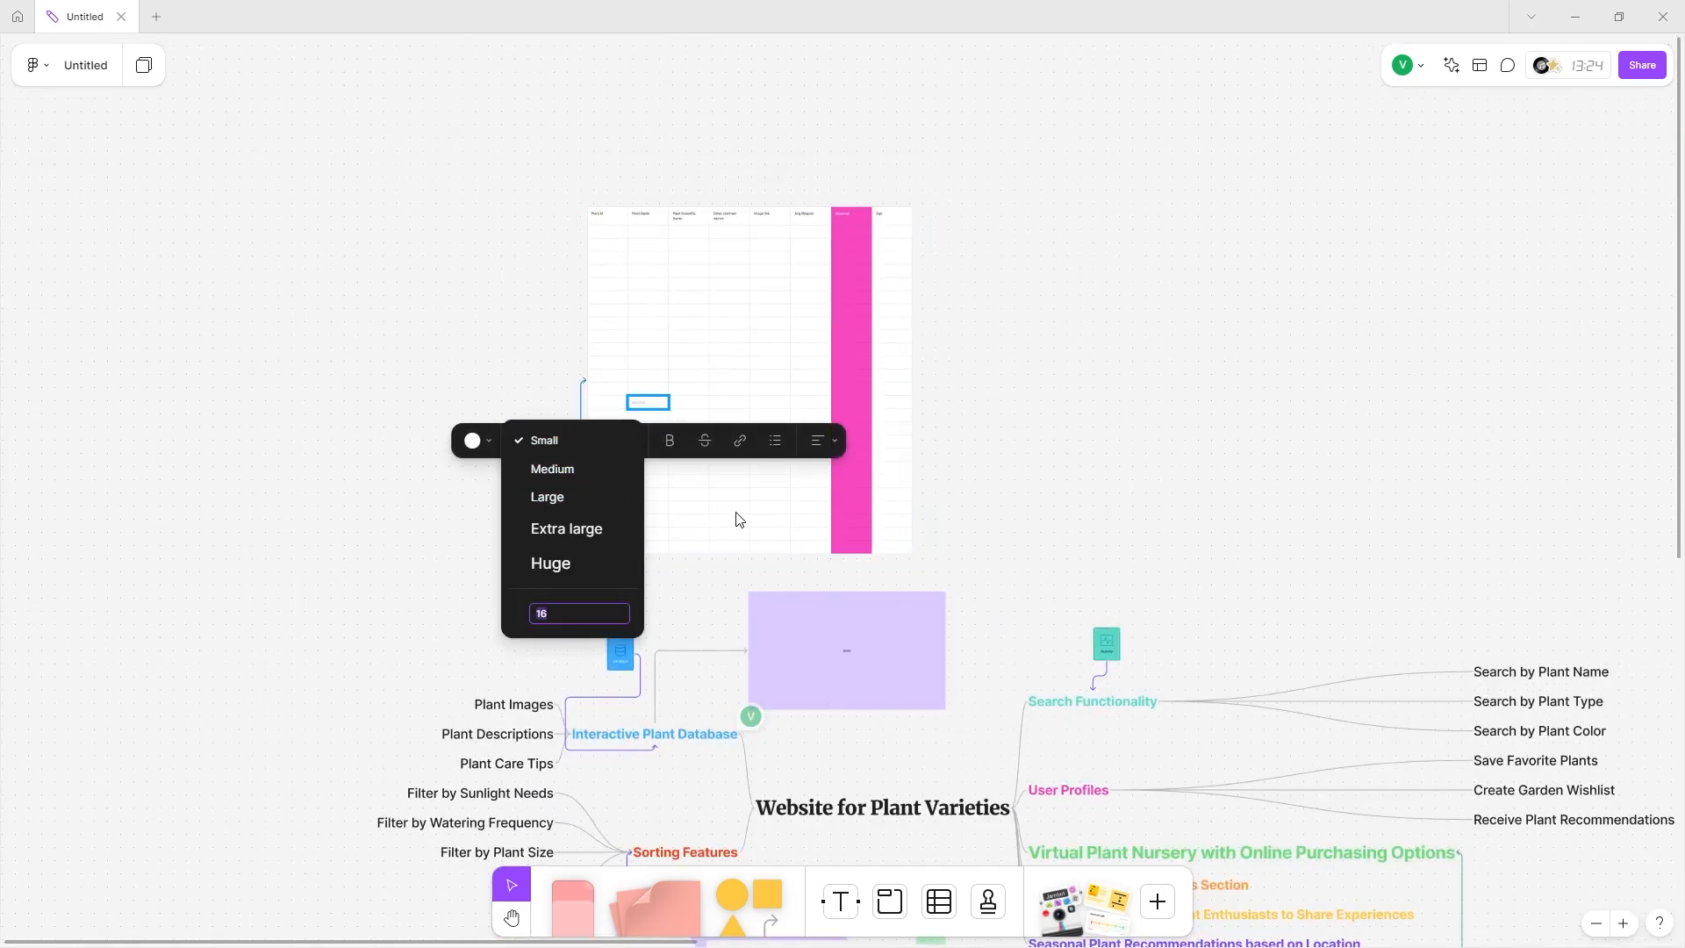
{"action": "left_click_drag", "start_coordinate": [654, 400], "coordinate": [616, 483]}
{"action": "left_click", "coordinate": [902, 525], "text": "shift"}
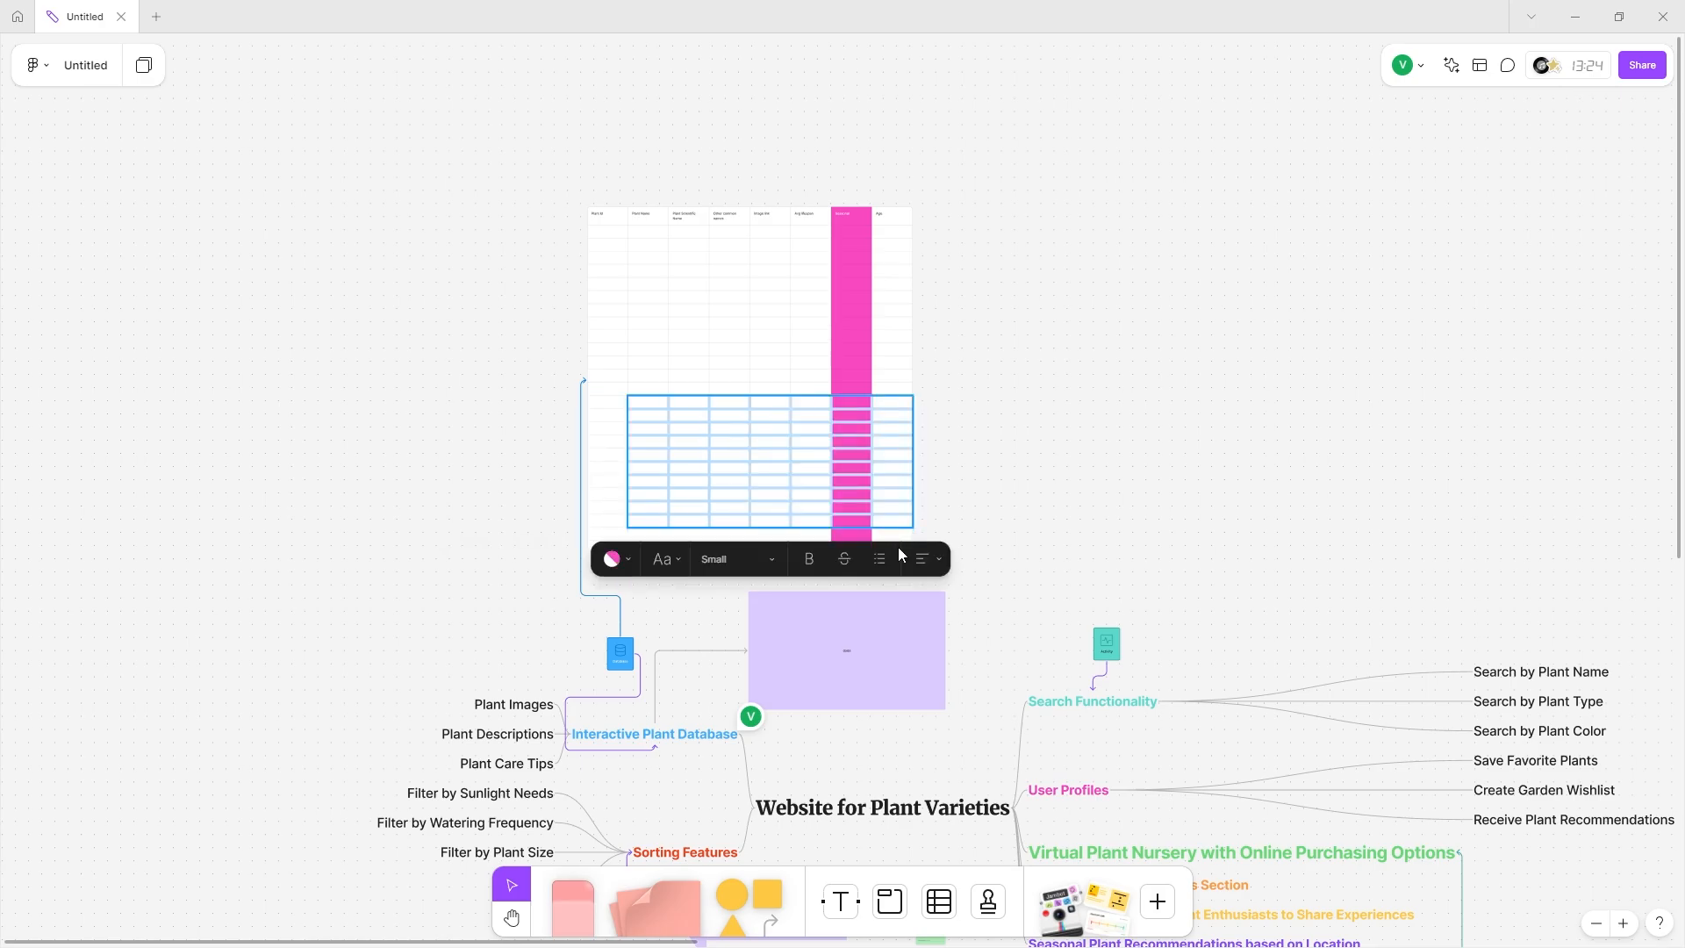
{"action": "left_click", "coordinate": [604, 400]}
{"action": "left_click", "coordinate": [892, 542], "text": "shift"}
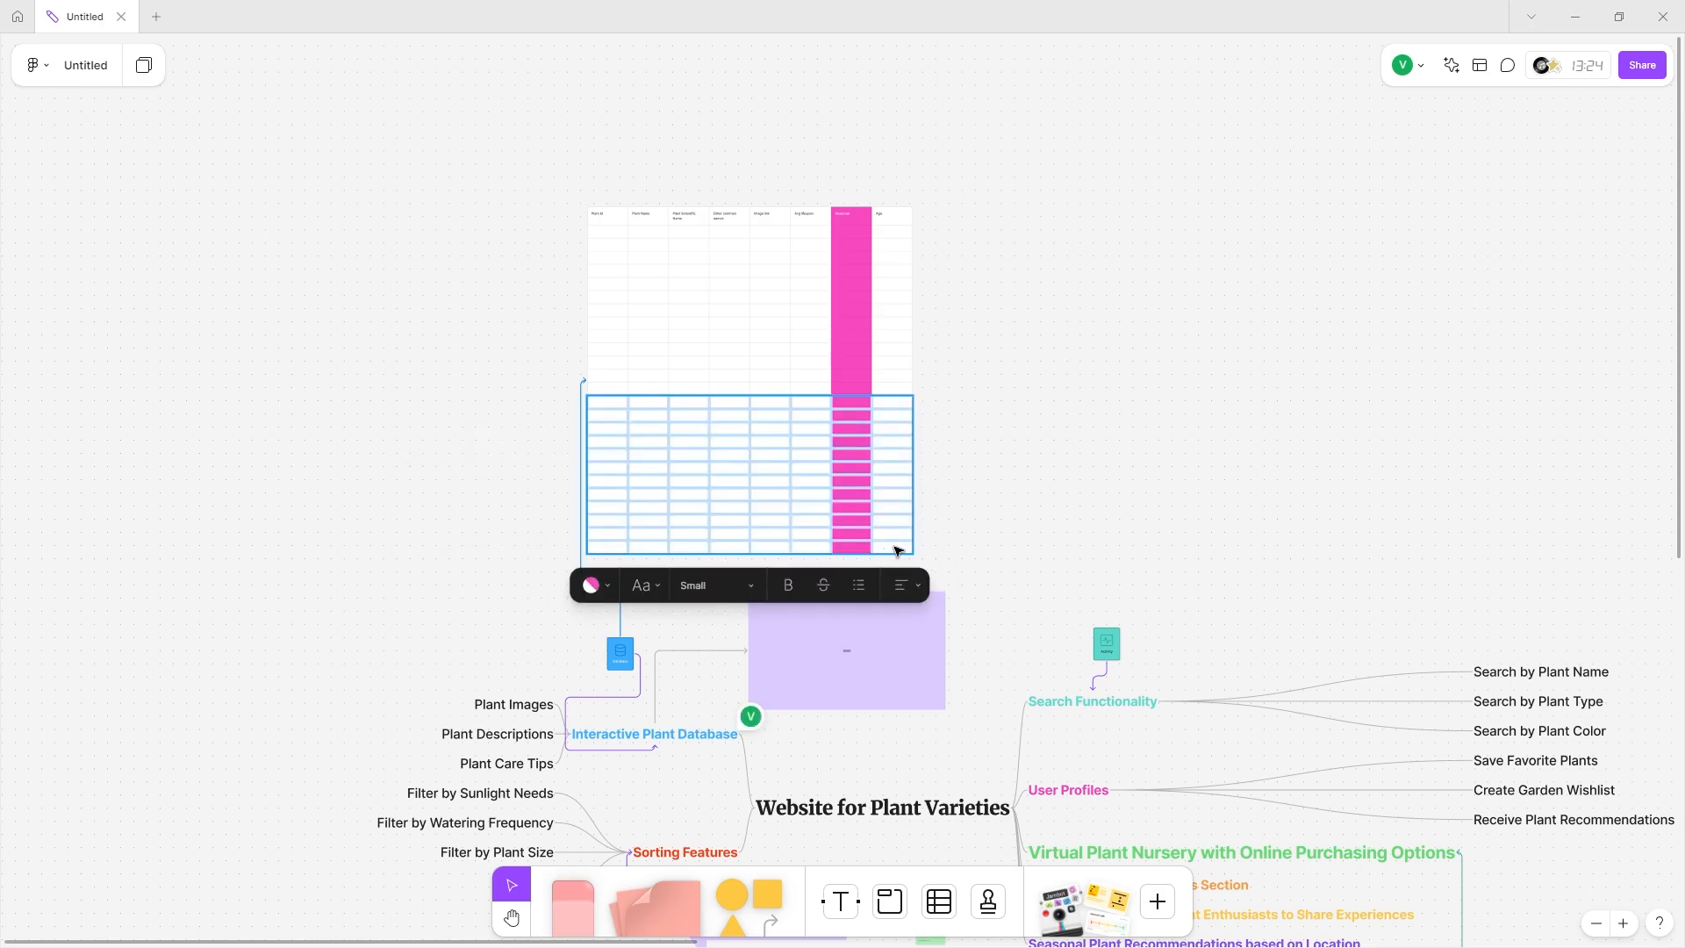
{"action": "key", "text": "Delete"}
Adjust the height of the fourth table row.
{"action": "scroll", "coordinate": [730, 357], "scroll_direction": "up", "scroll_amount": 2}
{"action": "scroll", "coordinate": [730, 380], "scroll_direction": "up", "scroll_amount": 5}
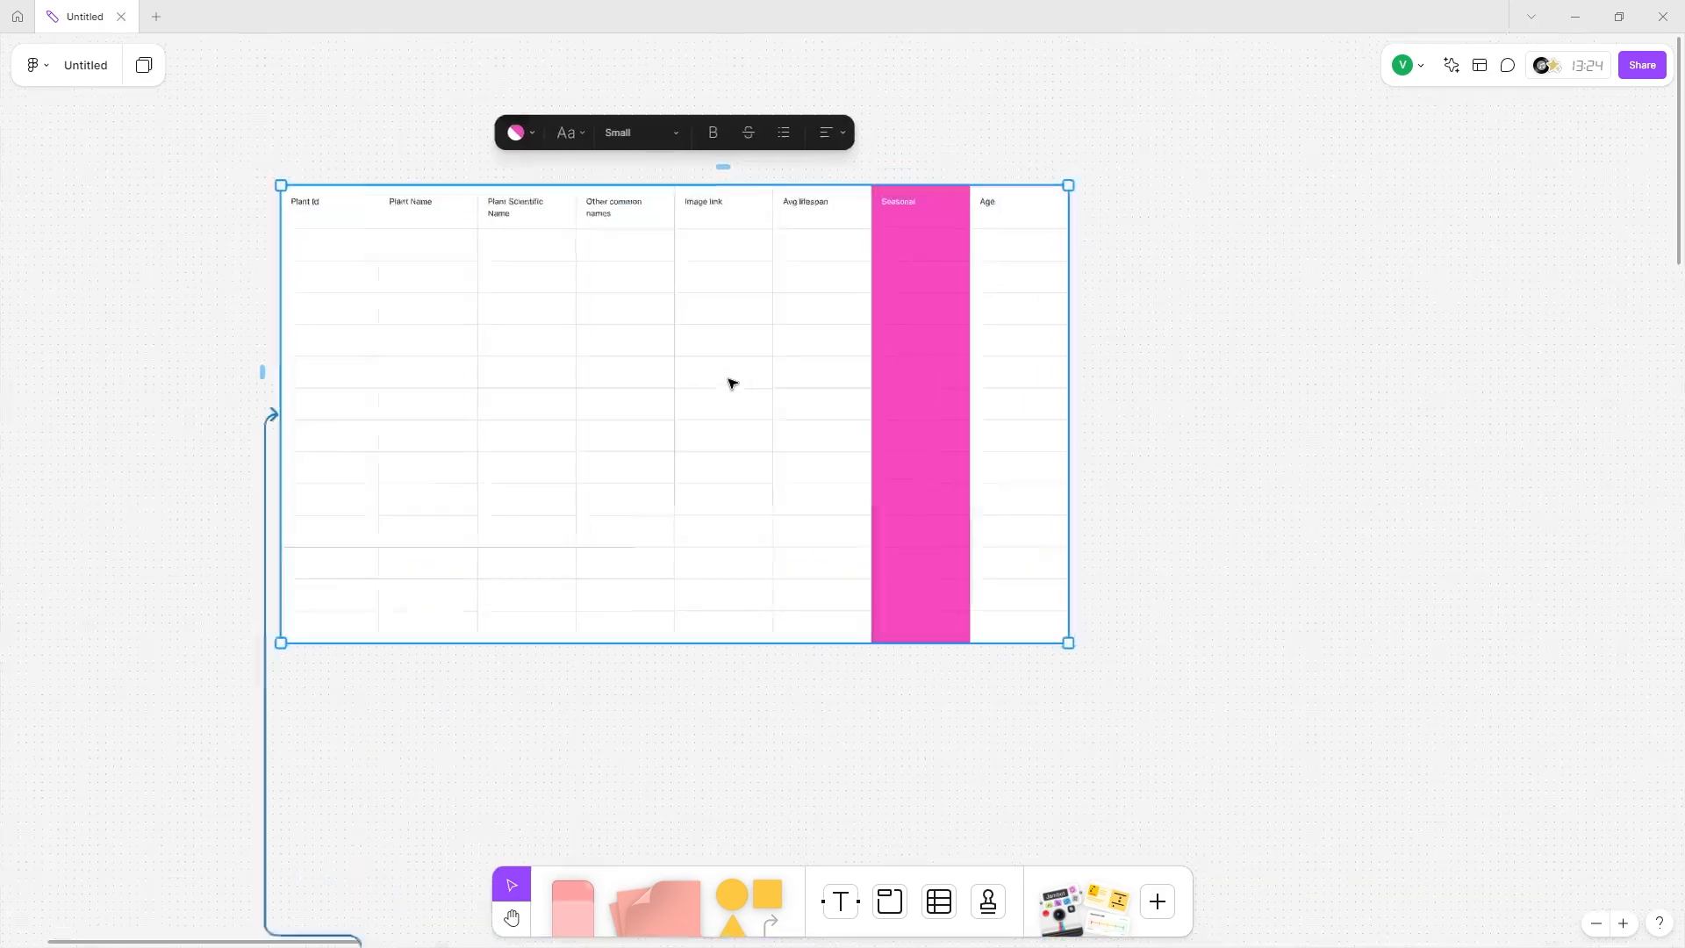
{"action": "left_click_drag", "start_coordinate": [737, 354], "coordinate": [759, 509]}
{"action": "scroll", "coordinate": [759, 509], "scroll_direction": "down", "scroll_amount": 5}
{"action": "scroll", "coordinate": [760, 508], "scroll_direction": "down", "scroll_amount": 4}
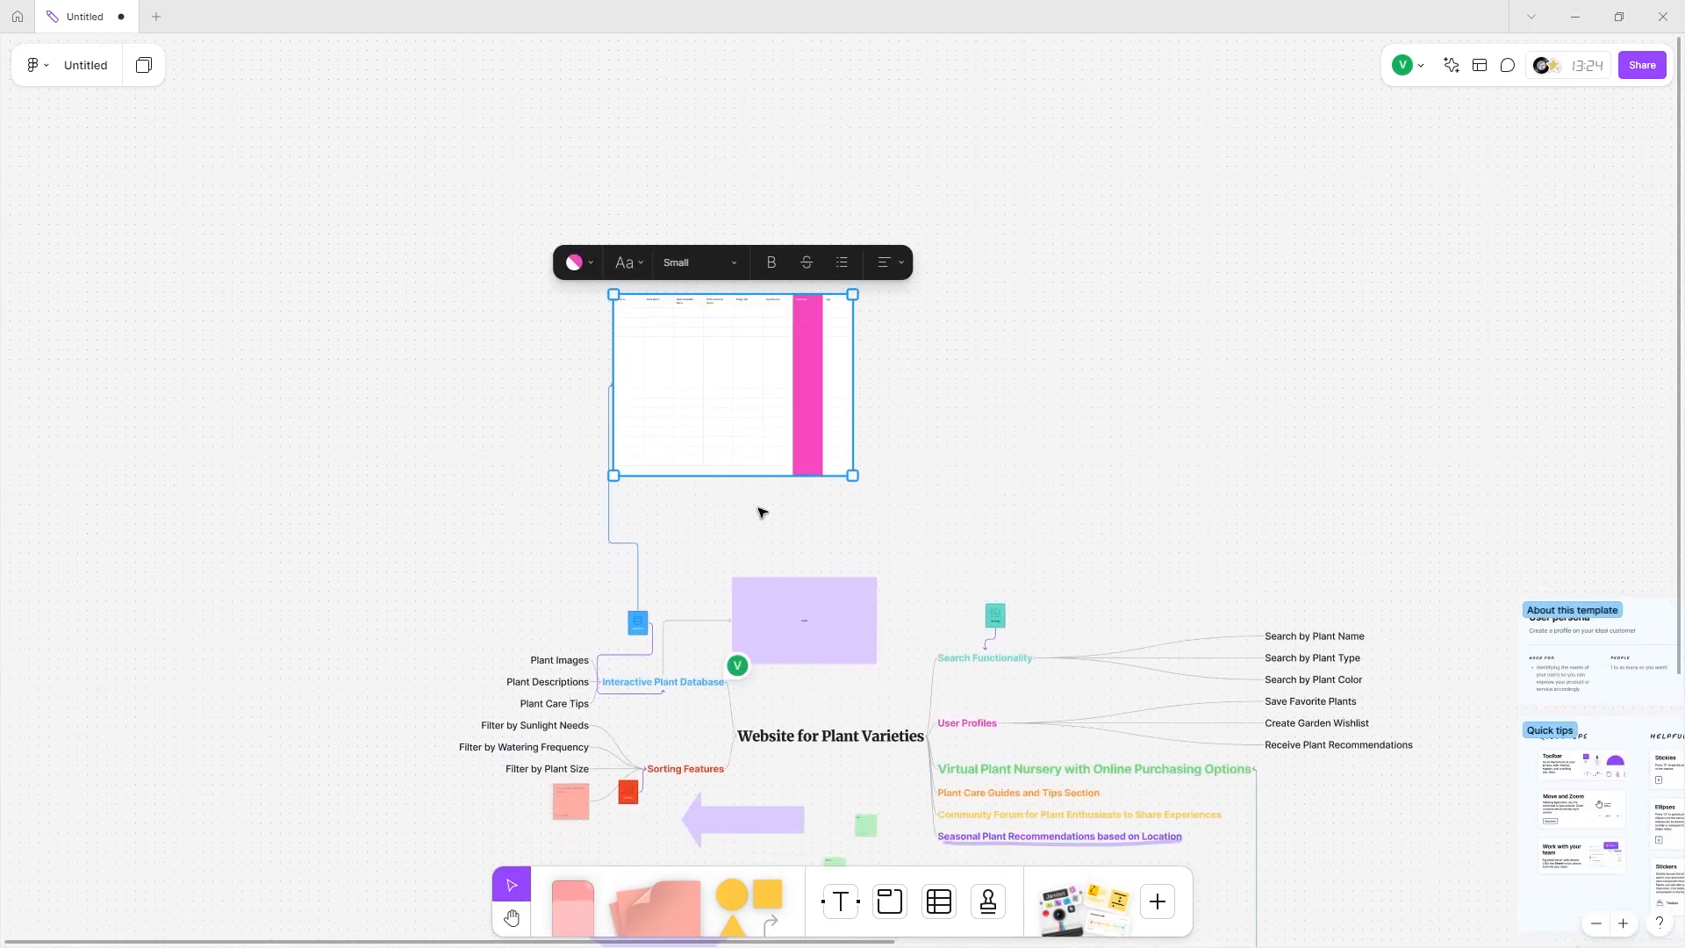
{"action": "scroll", "coordinate": [762, 266], "scroll_direction": "up", "scroll_amount": 3}
{"action": "scroll", "coordinate": [760, 266], "scroll_direction": "up", "scroll_amount": 5}
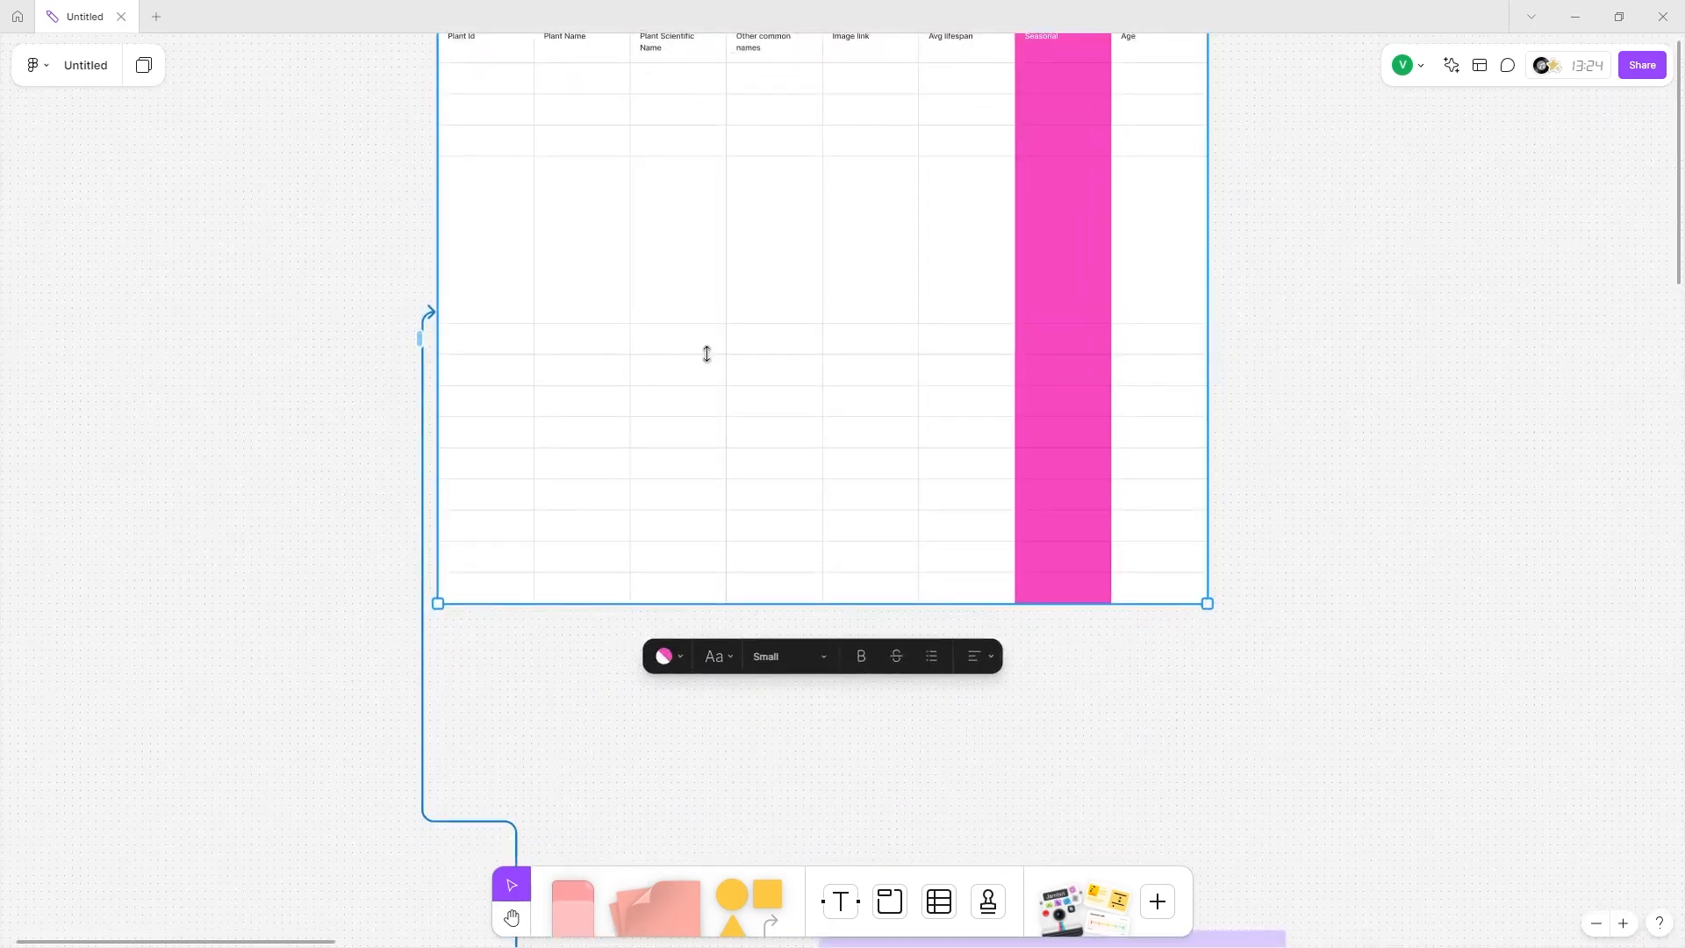
{"action": "left_click_drag", "start_coordinate": [702, 354], "coordinate": [748, 416]}
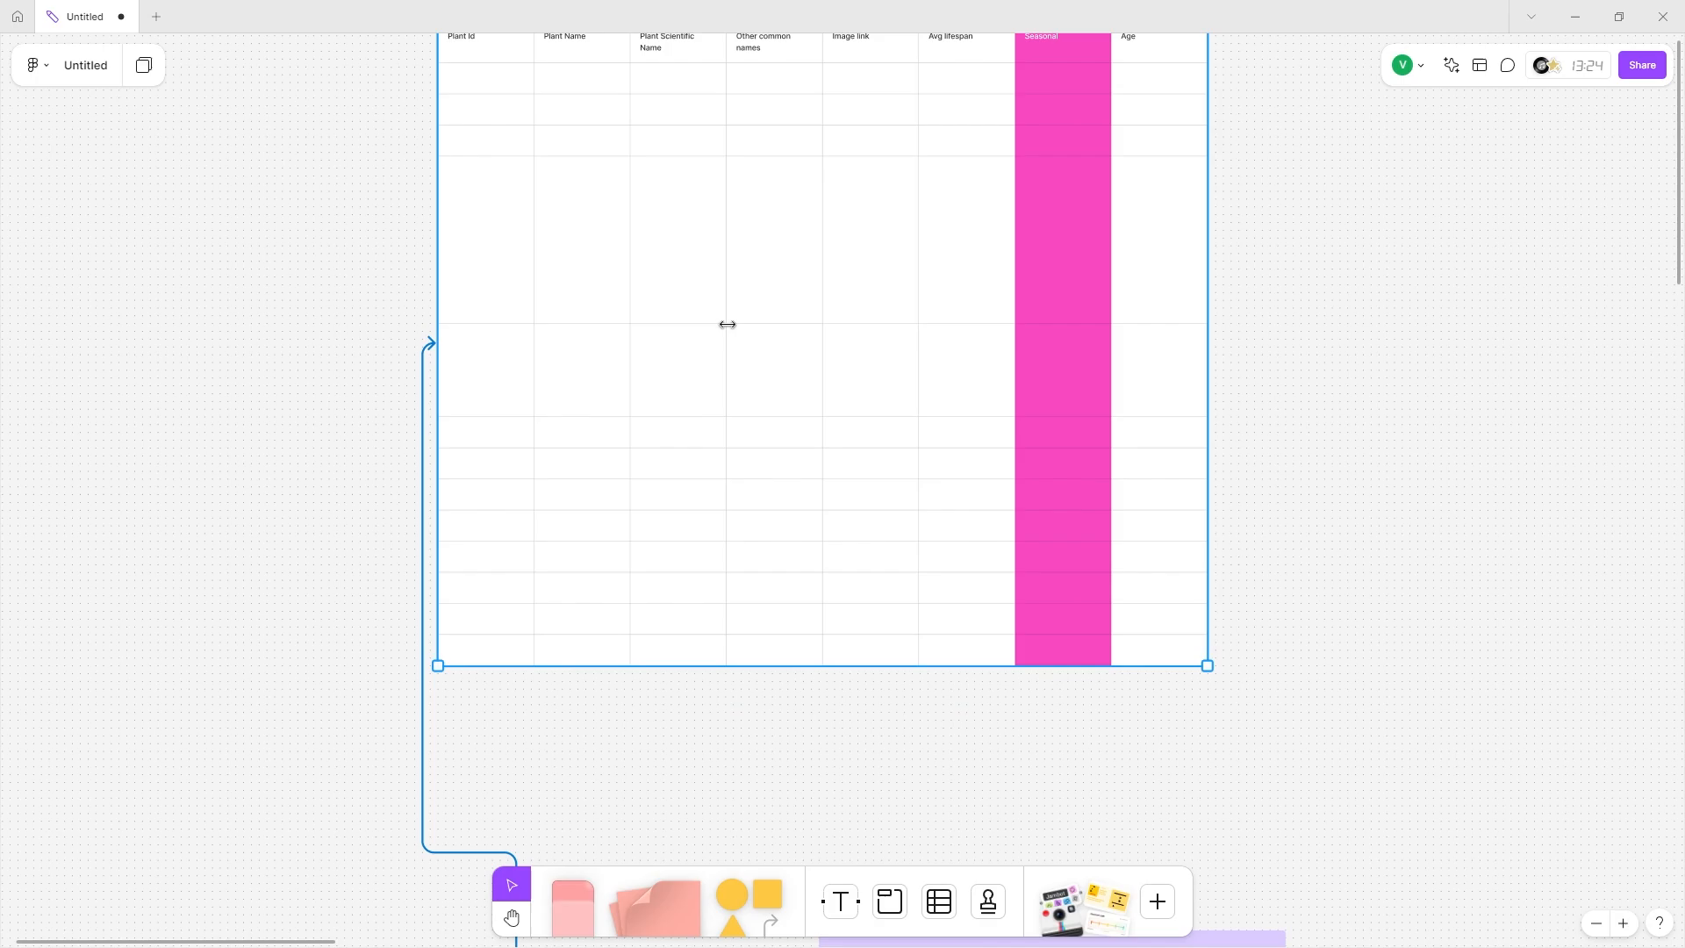
Widen the Plant Scientific Name column and shrink the tall row back to normal height.
{"action": "left_click_drag", "start_coordinate": [727, 151], "coordinate": [1106, 170]}
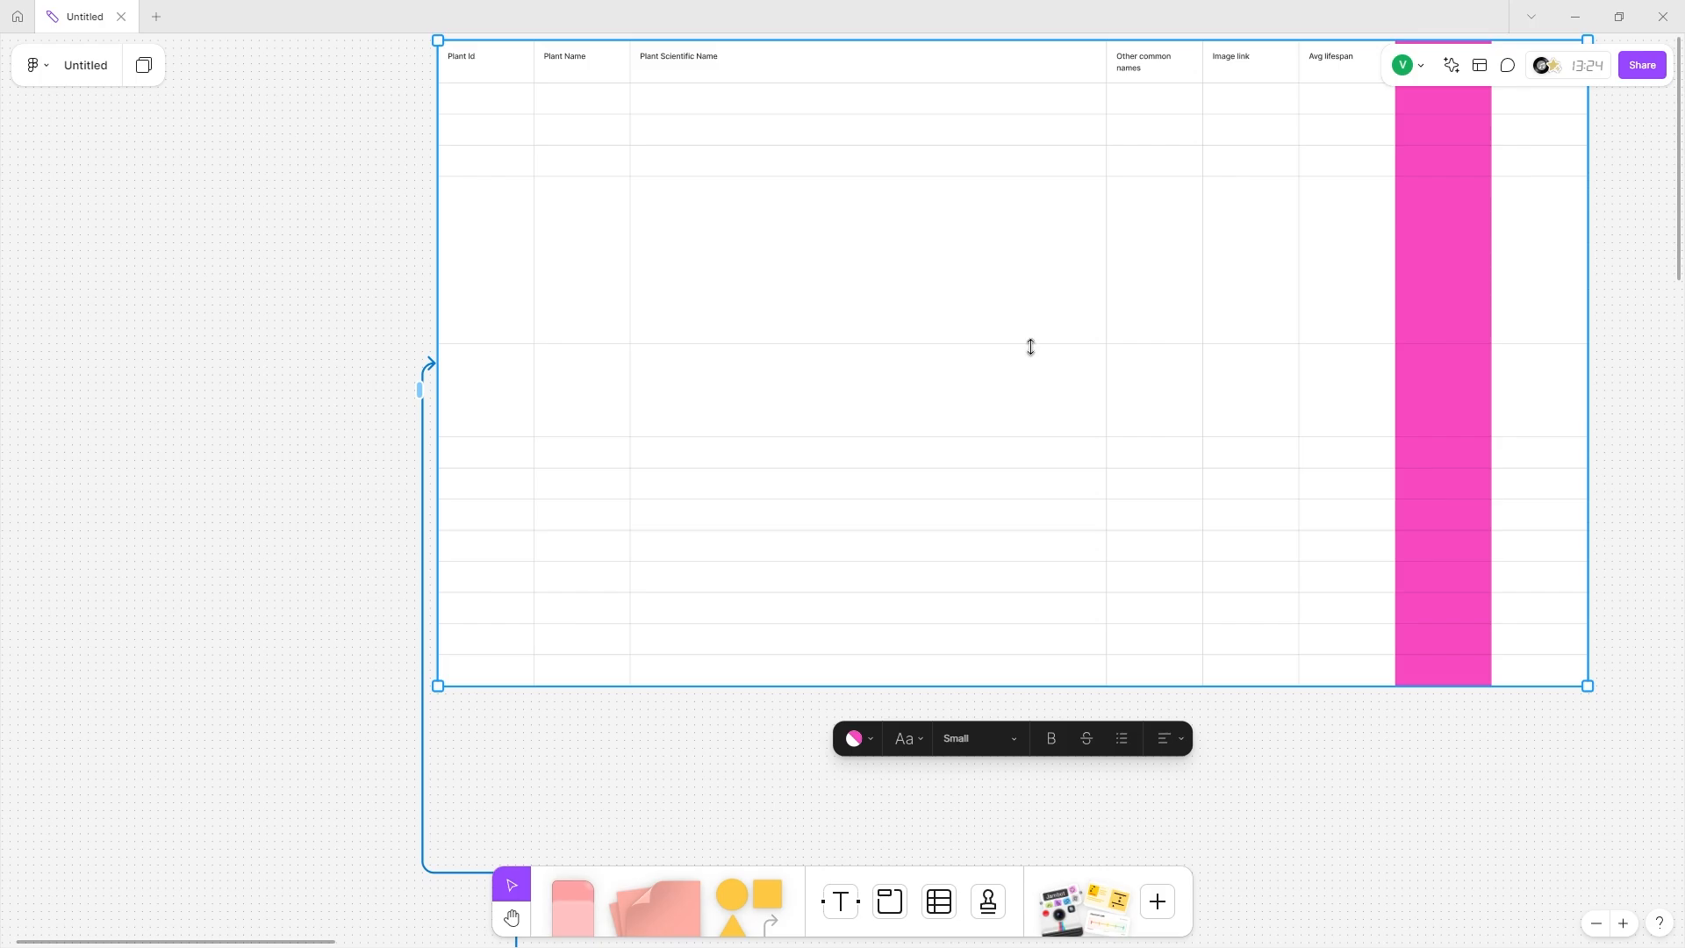
{"action": "left_click_drag", "start_coordinate": [1031, 346], "coordinate": [997, 192]}
{"action": "scroll", "coordinate": [646, 617], "scroll_direction": "down", "scroll_amount": 5}
{"action": "scroll", "coordinate": [591, 640], "scroll_direction": "down", "scroll_amount": 2}
{"action": "scroll", "coordinate": [590, 640], "scroll_direction": "up", "scroll_amount": 3}
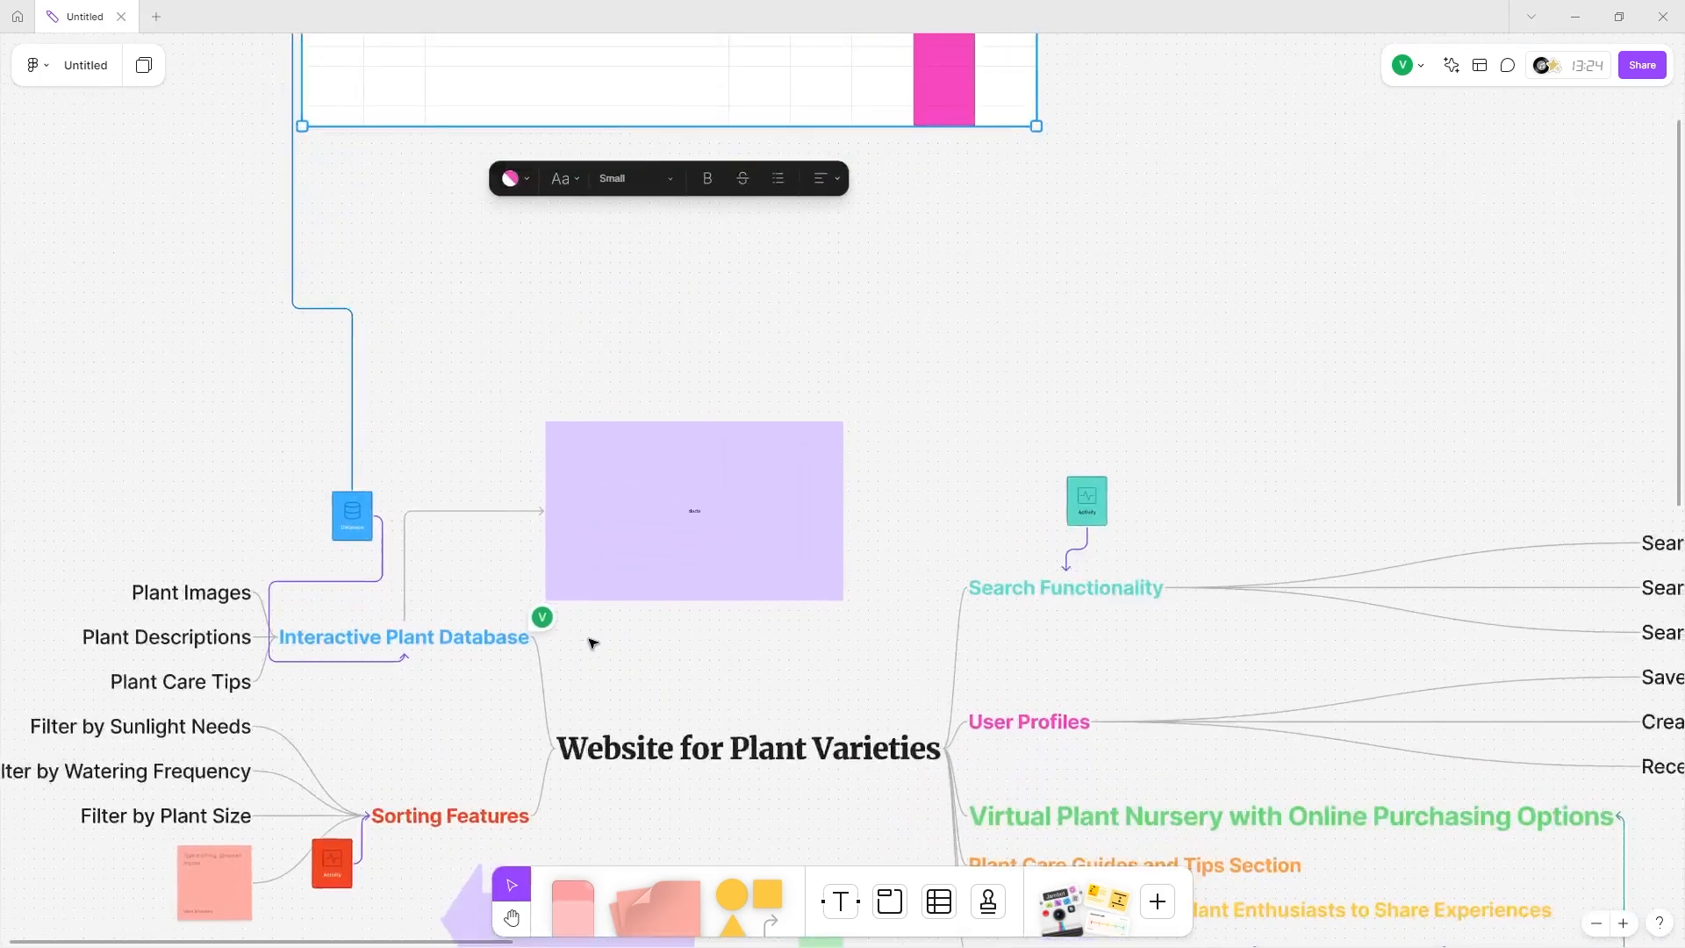
{"action": "scroll", "coordinate": [903, 150], "scroll_direction": "left", "scroll_amount": 3}
{"action": "scroll", "coordinate": [703, 380], "scroll_direction": "up", "scroll_amount": 3}
{"action": "scroll", "coordinate": [611, 515], "scroll_direction": "up", "scroll_amount": 1}
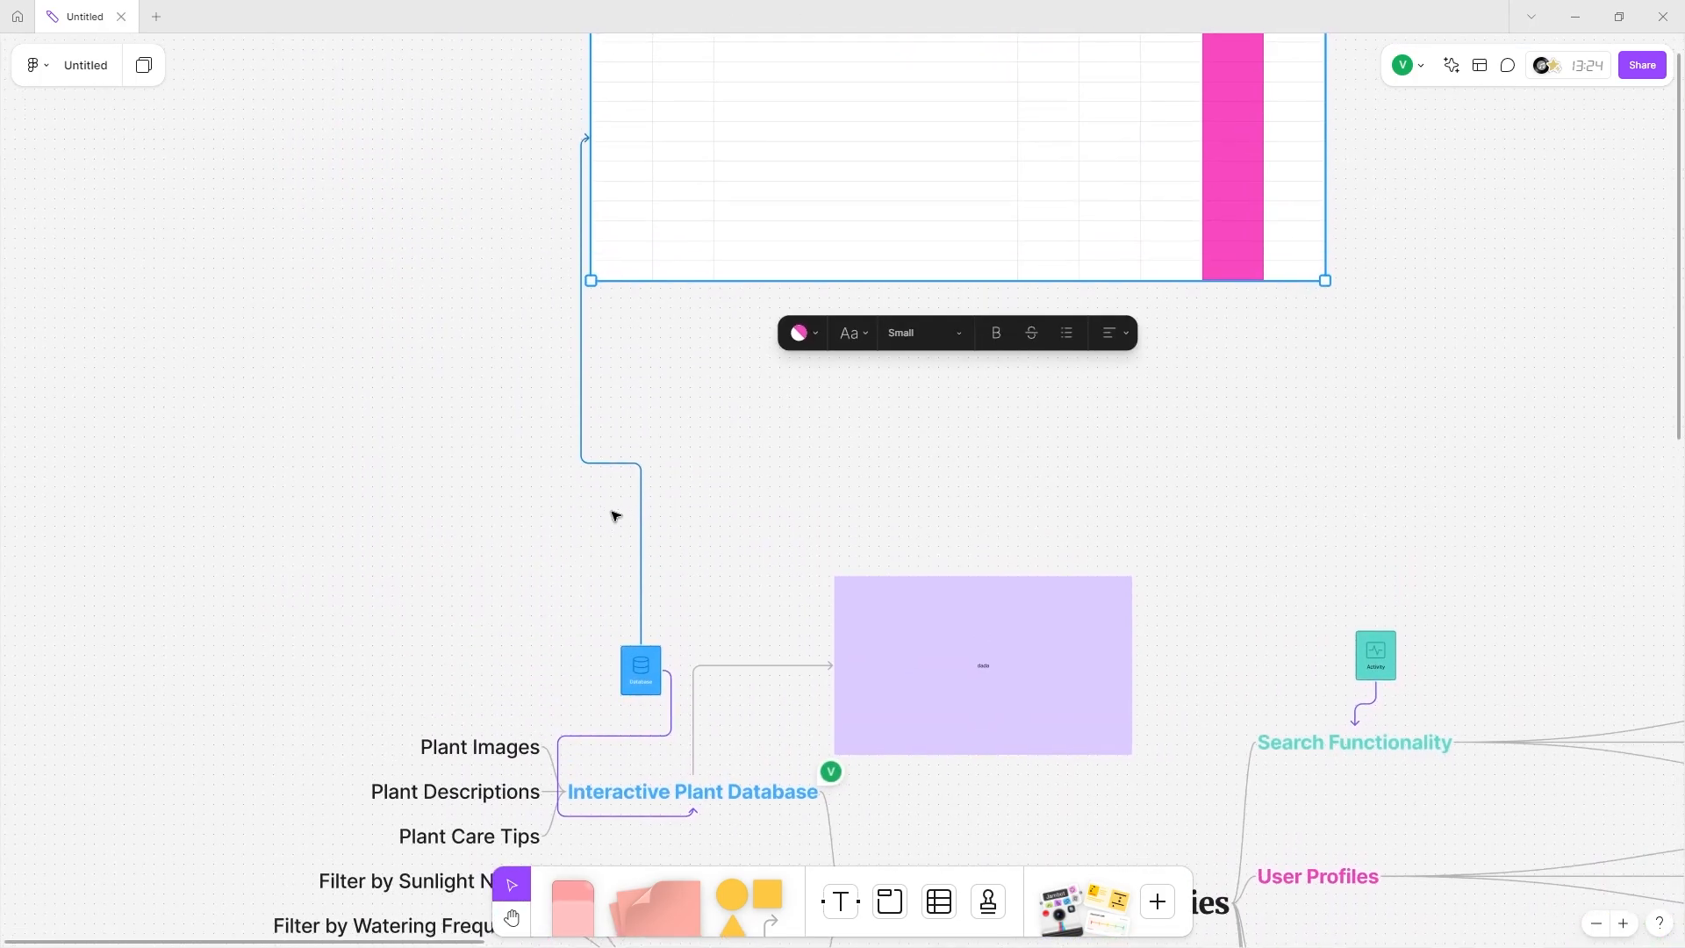
{"action": "key", "text": "ctrl+z"}
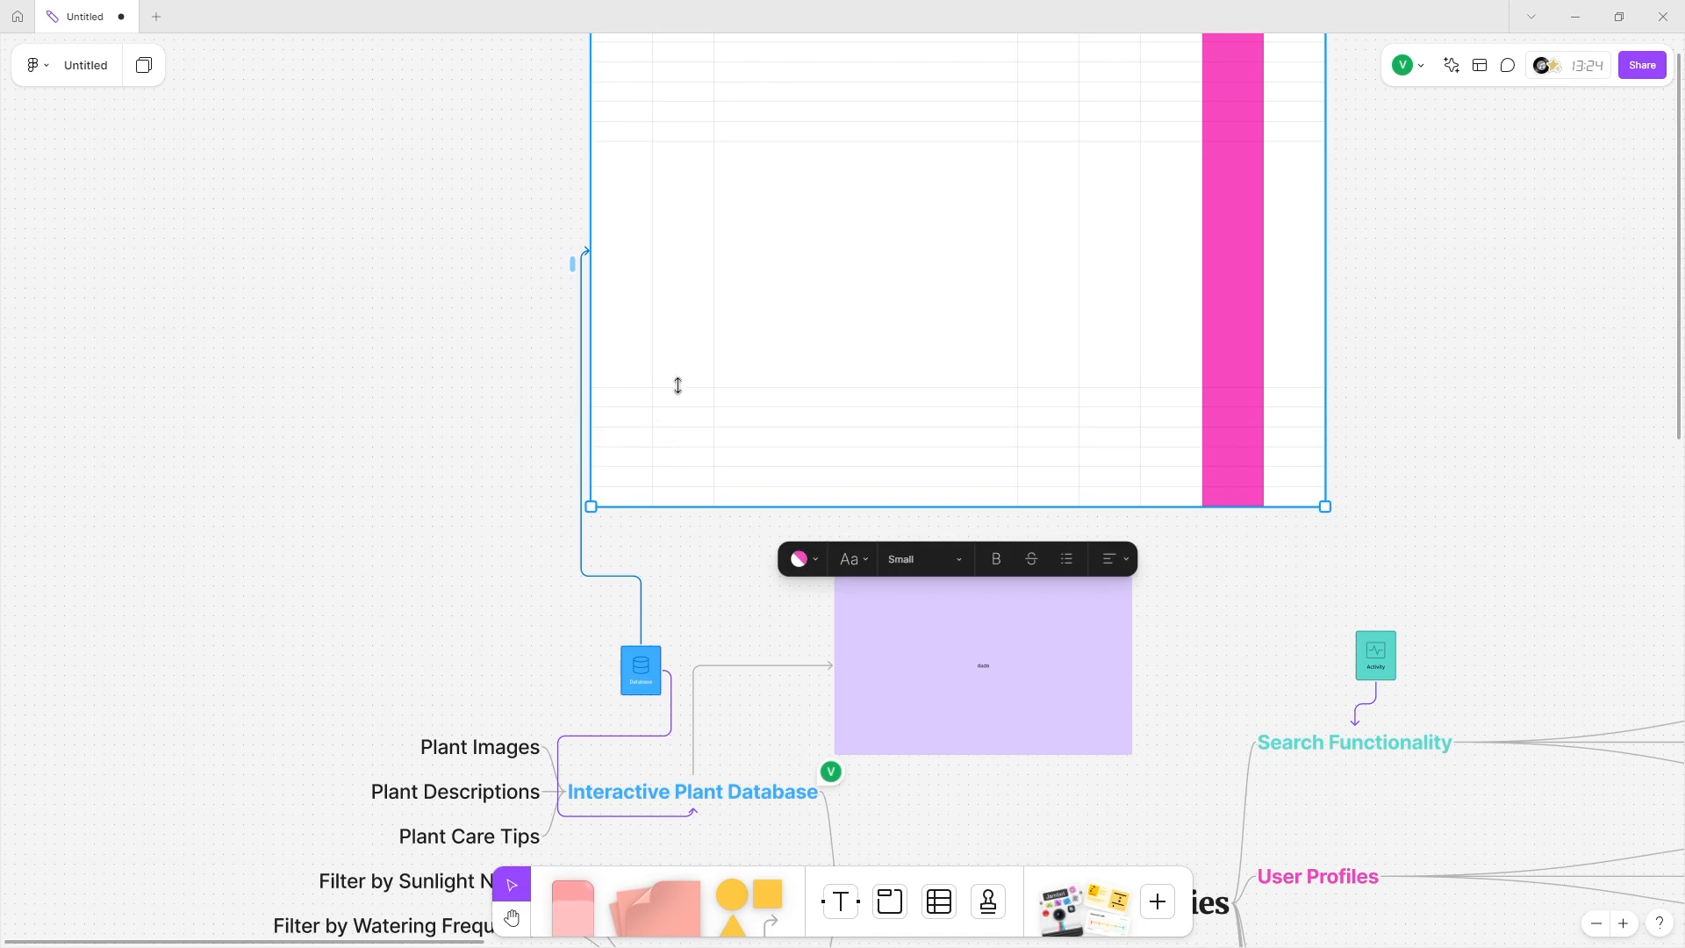
{"action": "left_click_drag", "start_coordinate": [678, 385], "coordinate": [700, 293]}
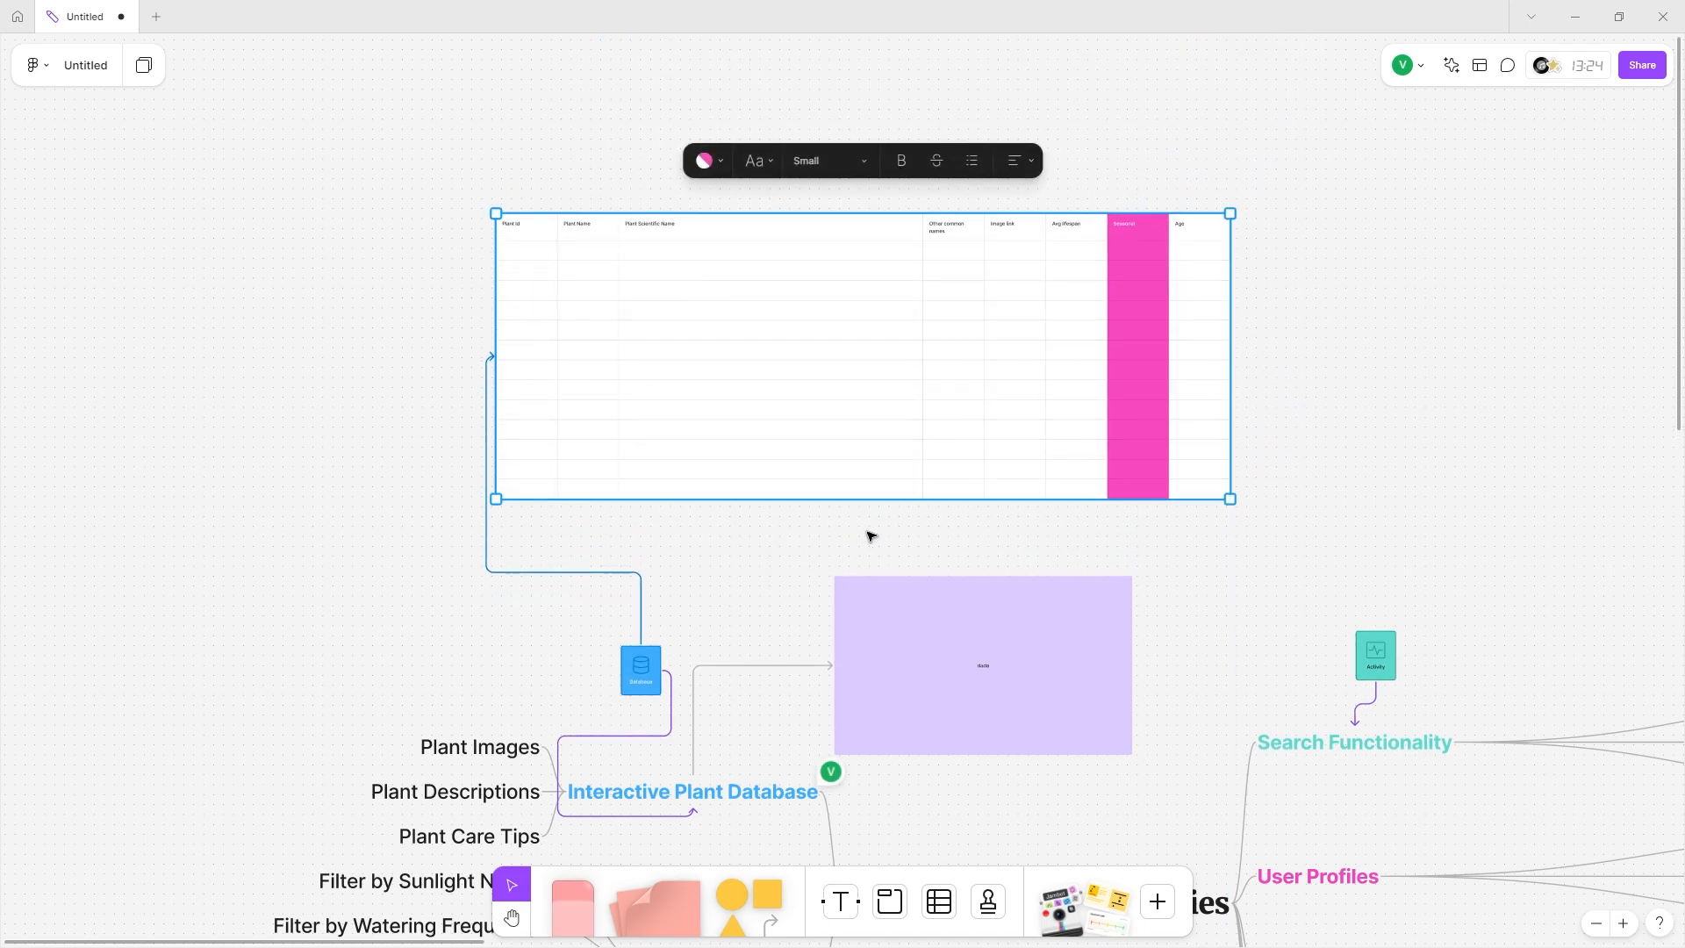
{"action": "scroll", "coordinate": [872, 536], "scroll_direction": "down", "scroll_amount": 5}
Stamp hearts on the table, including two in the Seasonal column.
{"action": "scroll", "coordinate": [871, 537], "scroll_direction": "right", "scroll_amount": 15}
{"action": "key", "text": "e"}
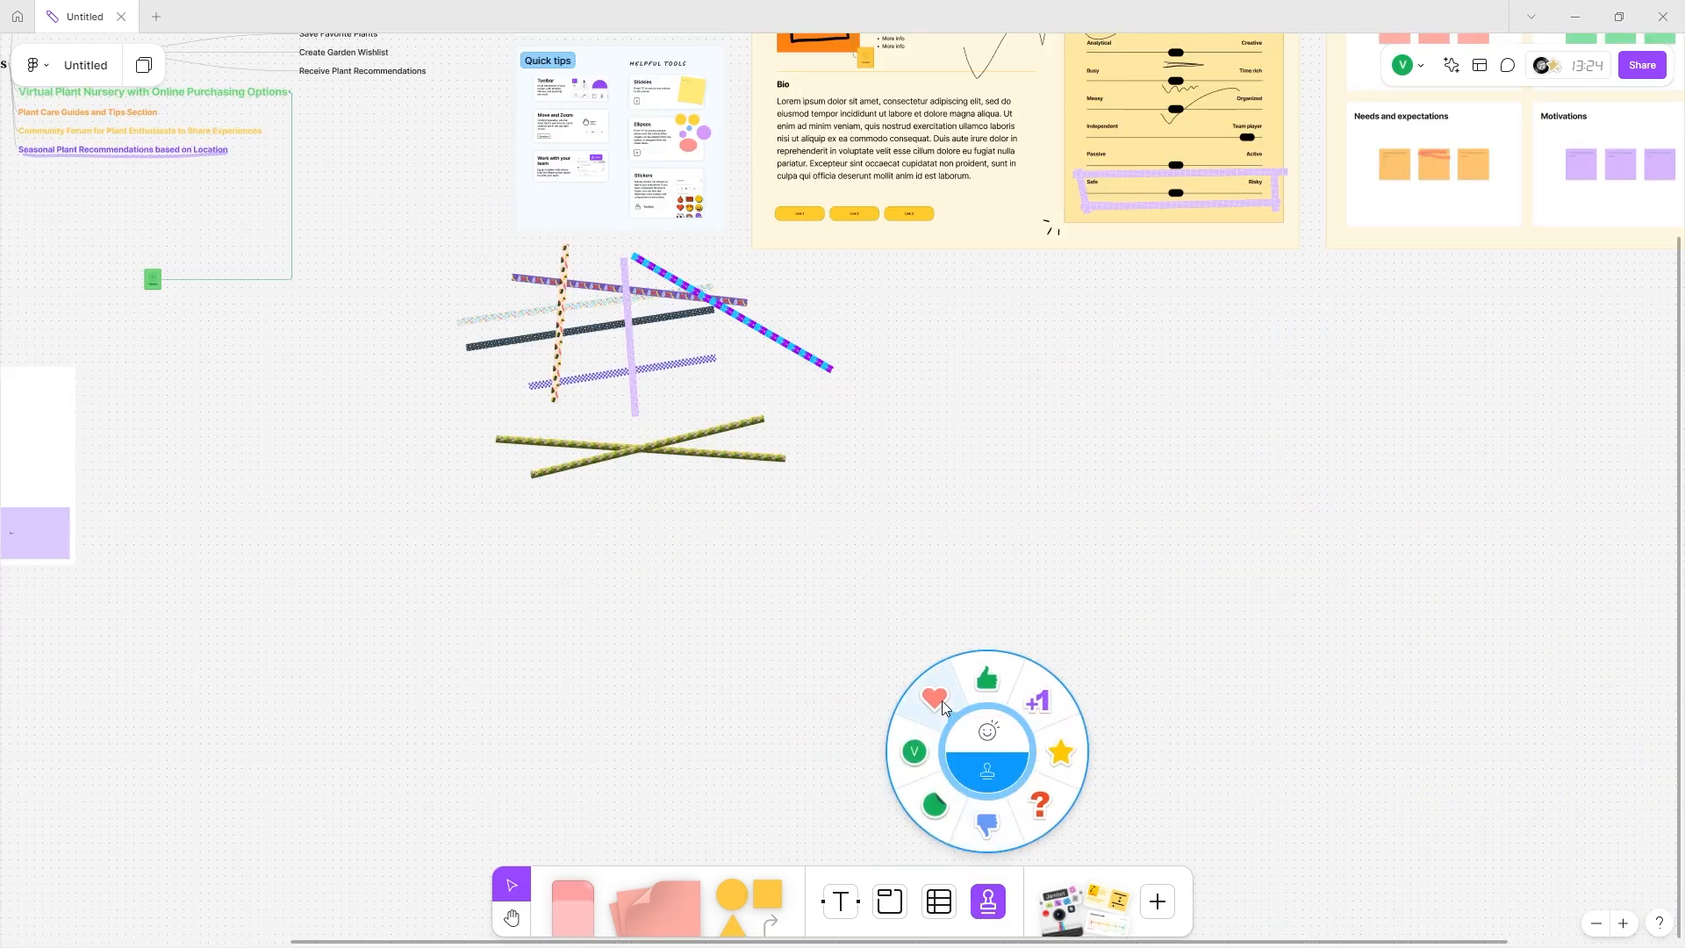
{"action": "left_click", "coordinate": [941, 700]}
{"action": "scroll", "coordinate": [662, 579], "scroll_direction": "left", "scroll_amount": 10}
{"action": "scroll", "coordinate": [661, 579], "scroll_direction": "up", "scroll_amount": 8}
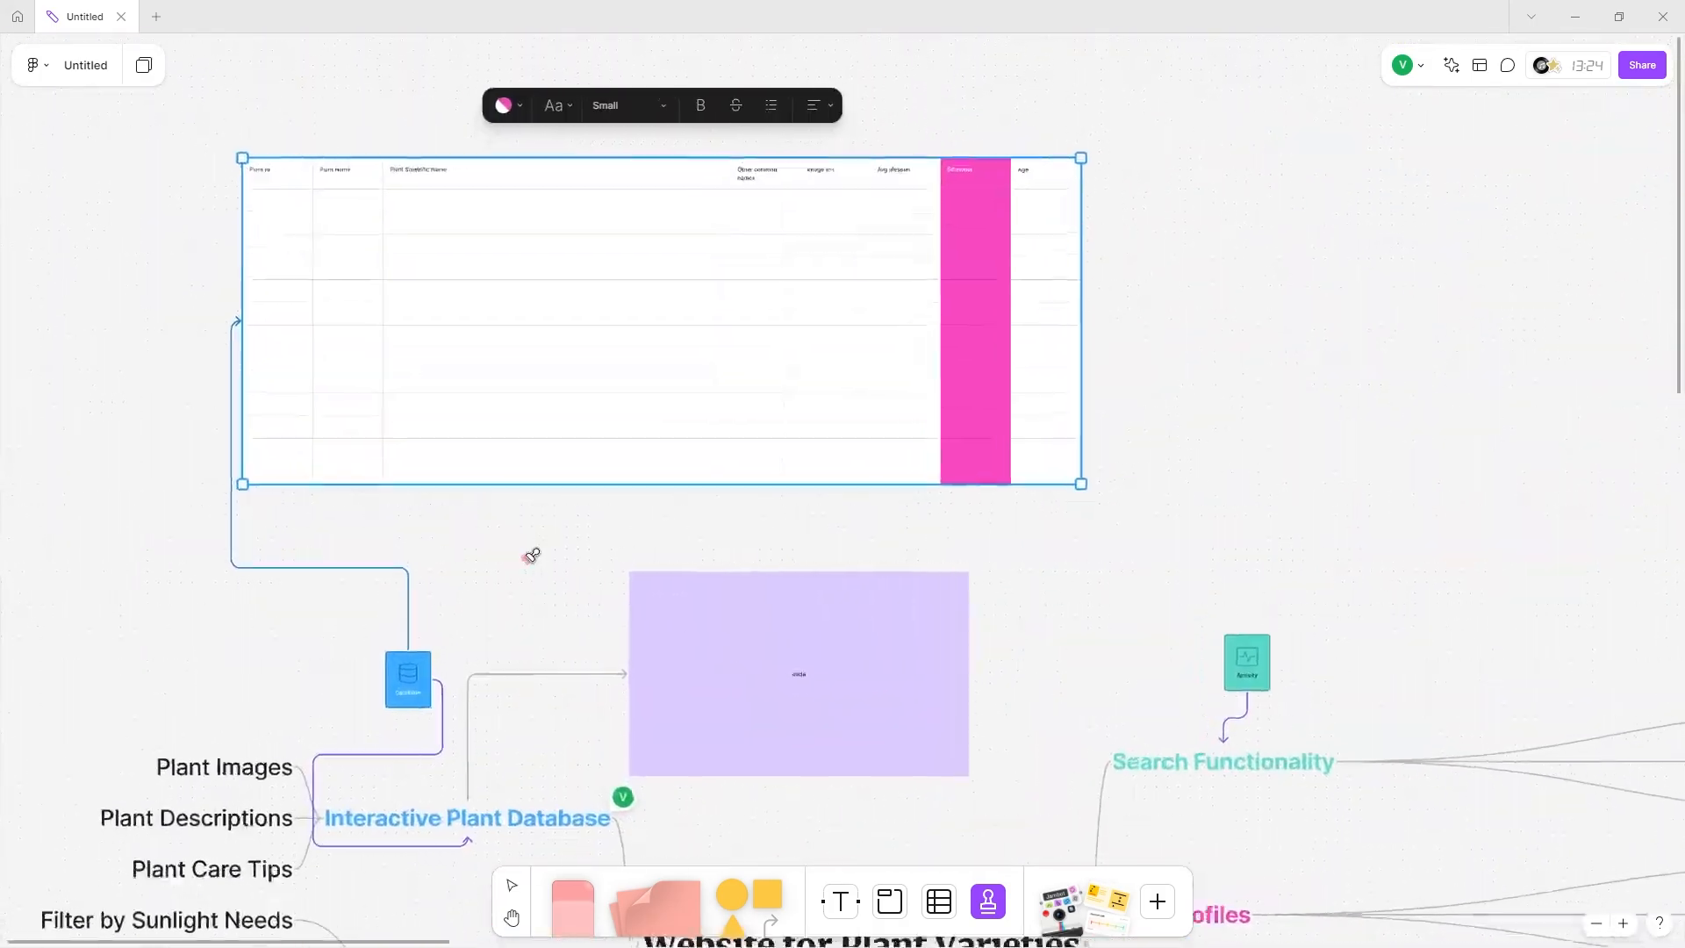
{"action": "scroll", "coordinate": [529, 546], "scroll_direction": "up", "scroll_amount": 1}
{"action": "left_click", "coordinate": [433, 511]}
{"action": "scroll", "coordinate": [465, 448], "scroll_direction": "down", "scroll_amount": 2}
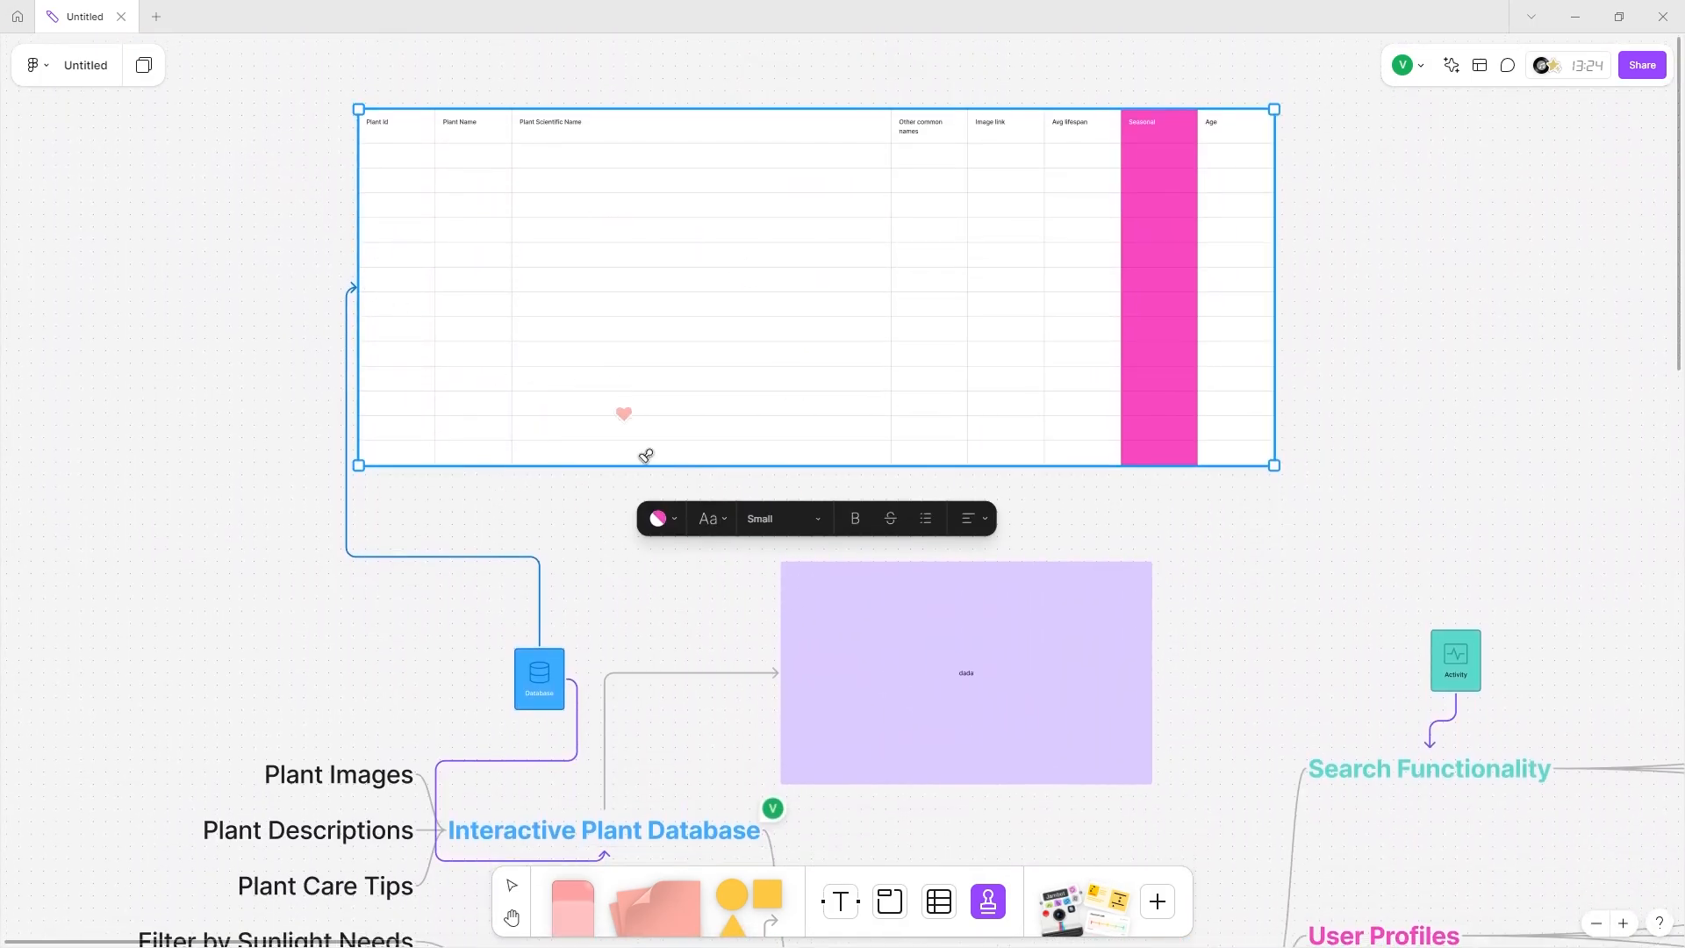
{"action": "scroll", "coordinate": [645, 455], "scroll_direction": "down", "scroll_amount": 1}
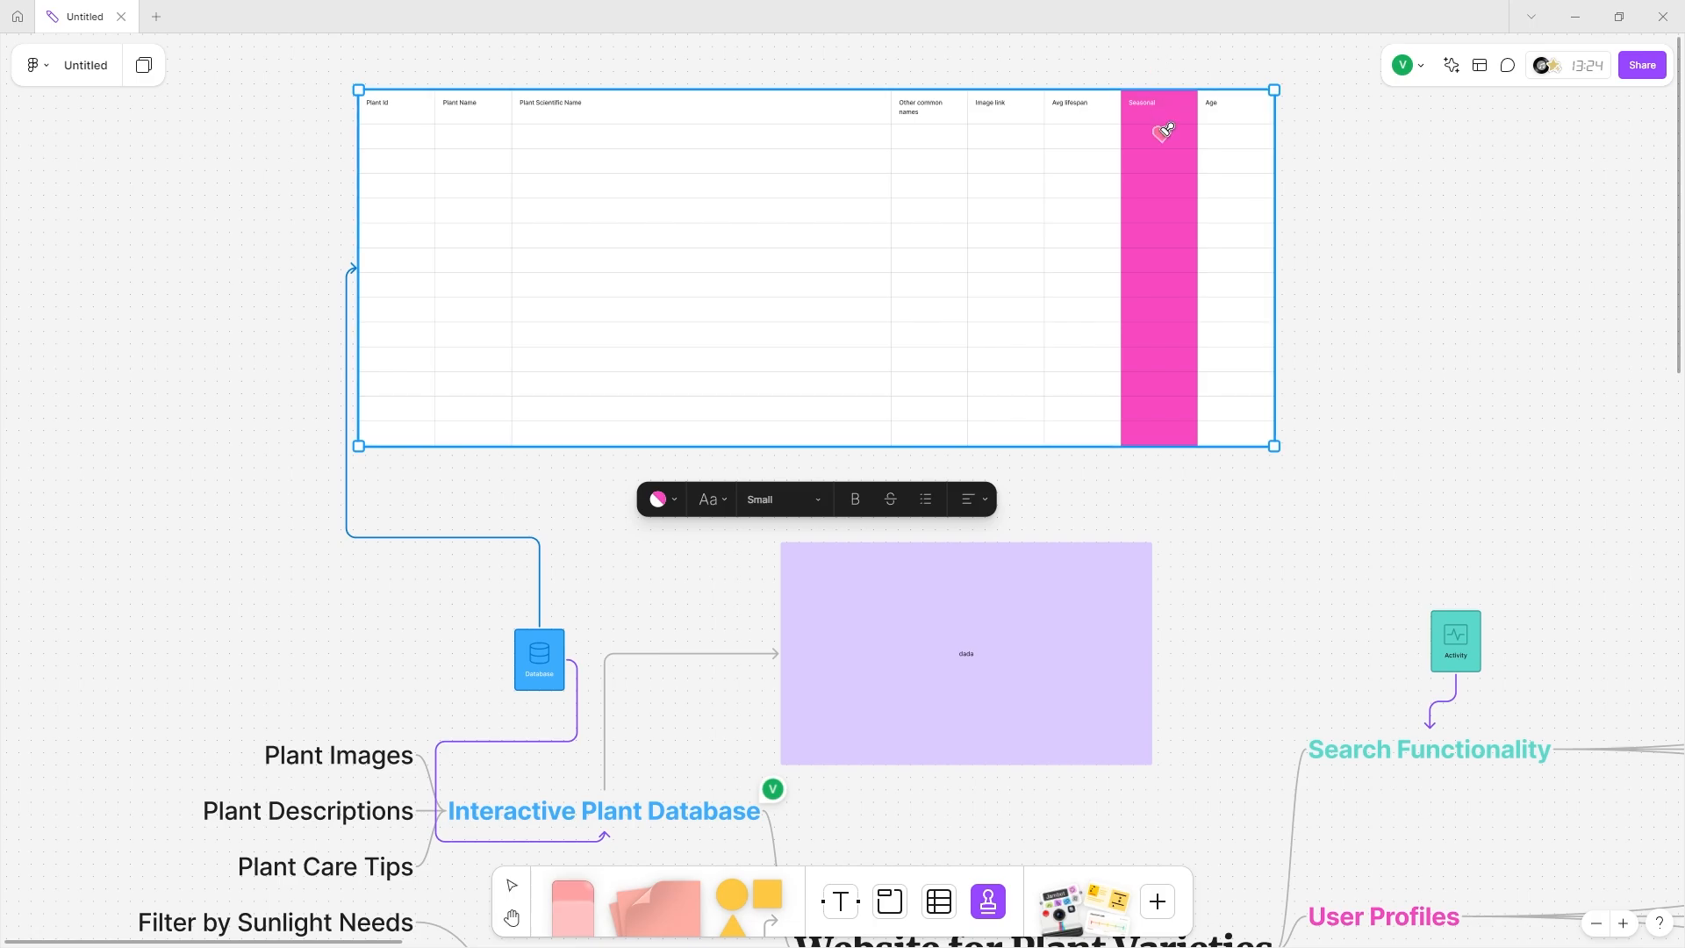
{"action": "left_click", "coordinate": [1151, 411]}
{"action": "left_click", "coordinate": [1145, 442]}
Add six more heart stamps above and around the Seasonal header.
{"action": "left_click", "coordinate": [1178, 85]}
{"action": "left_click", "coordinate": [1183, 119]}
{"action": "scroll", "coordinate": [1183, 119], "scroll_direction": "up", "scroll_amount": 5}
{"action": "scroll", "coordinate": [1177, 70], "scroll_direction": "up", "scroll_amount": 2}
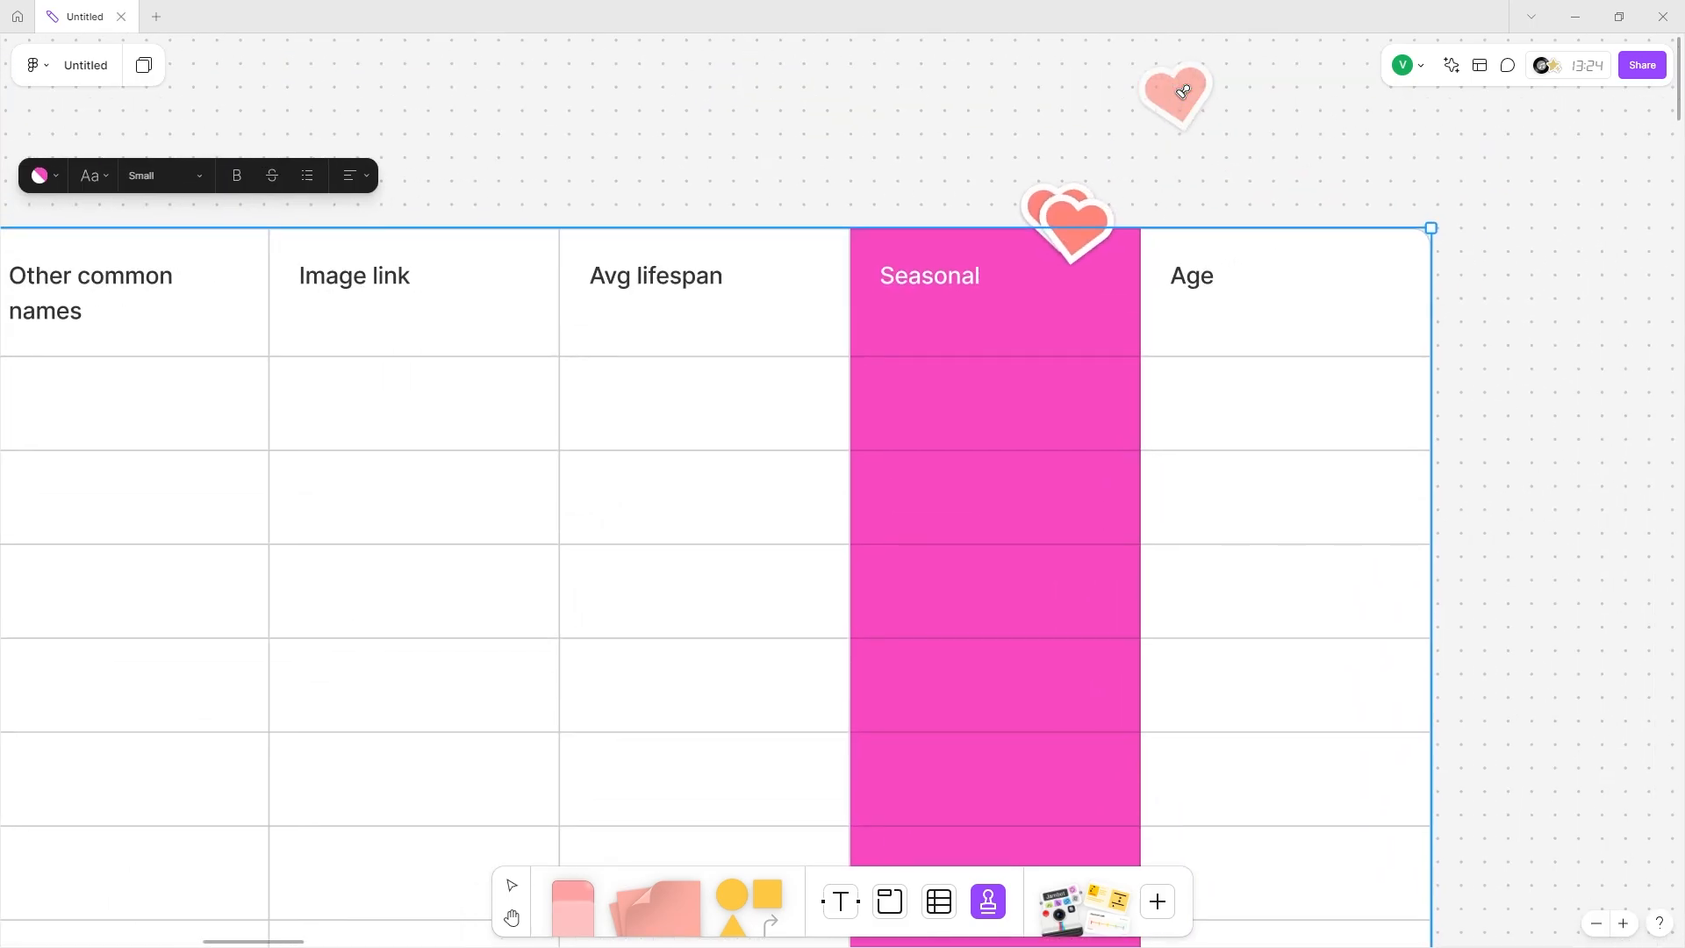
{"action": "left_click", "coordinate": [1066, 245]}
{"action": "left_click", "coordinate": [923, 247]}
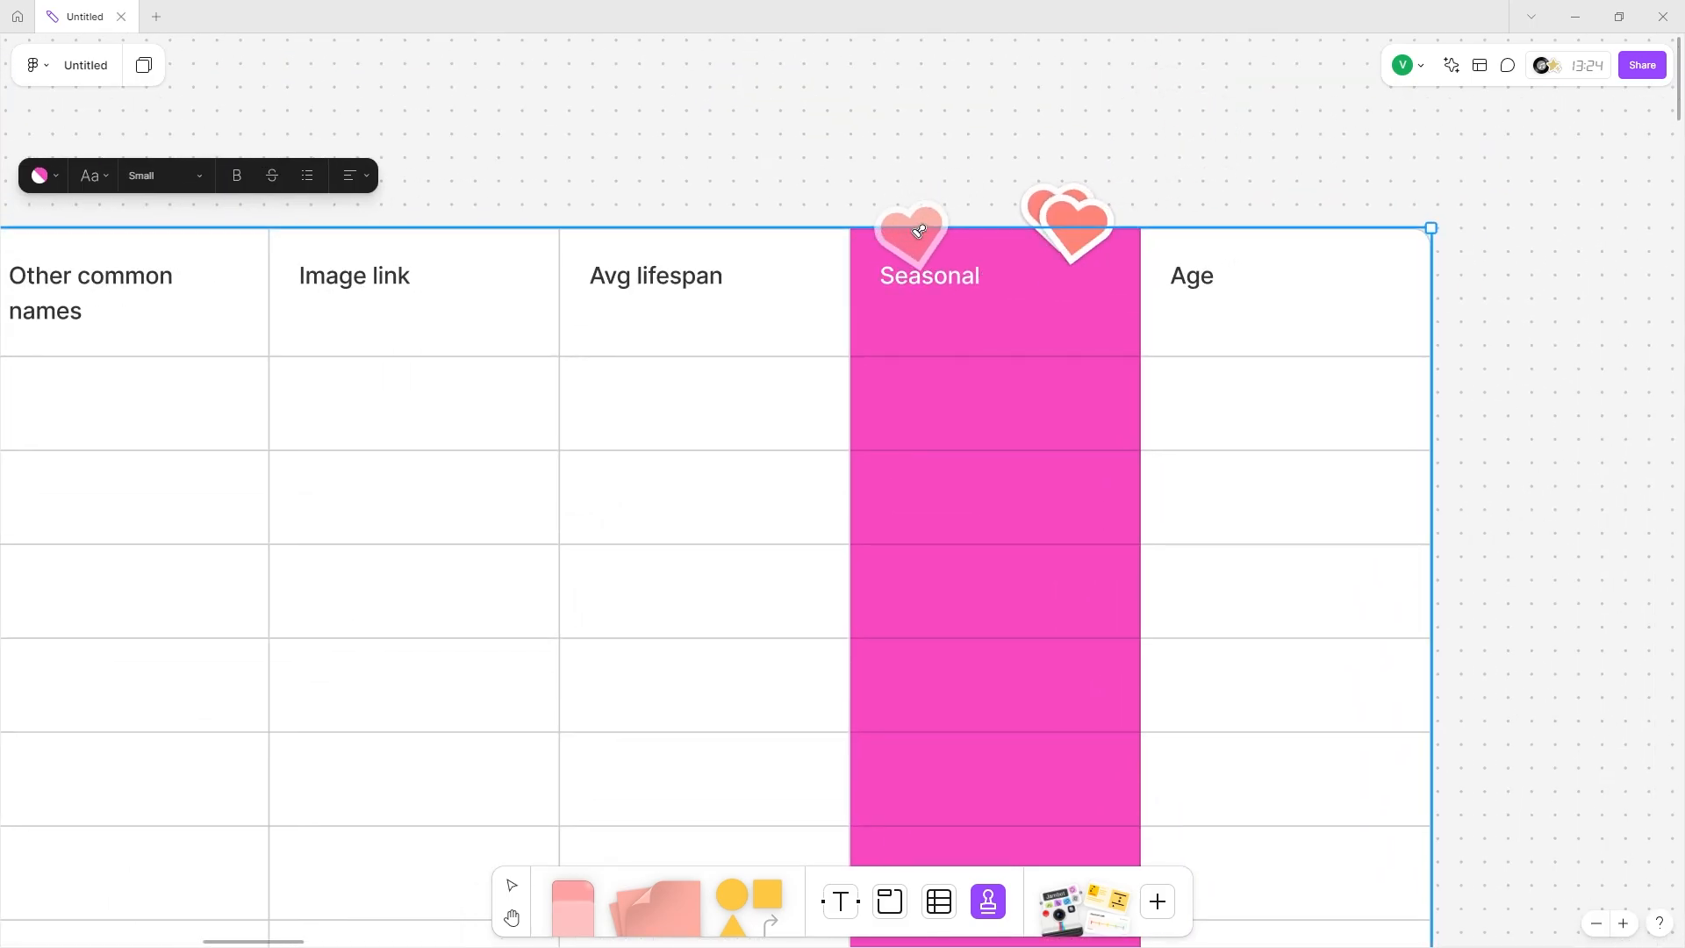
{"action": "left_click", "coordinate": [926, 219]}
{"action": "left_click", "coordinate": [882, 207]}
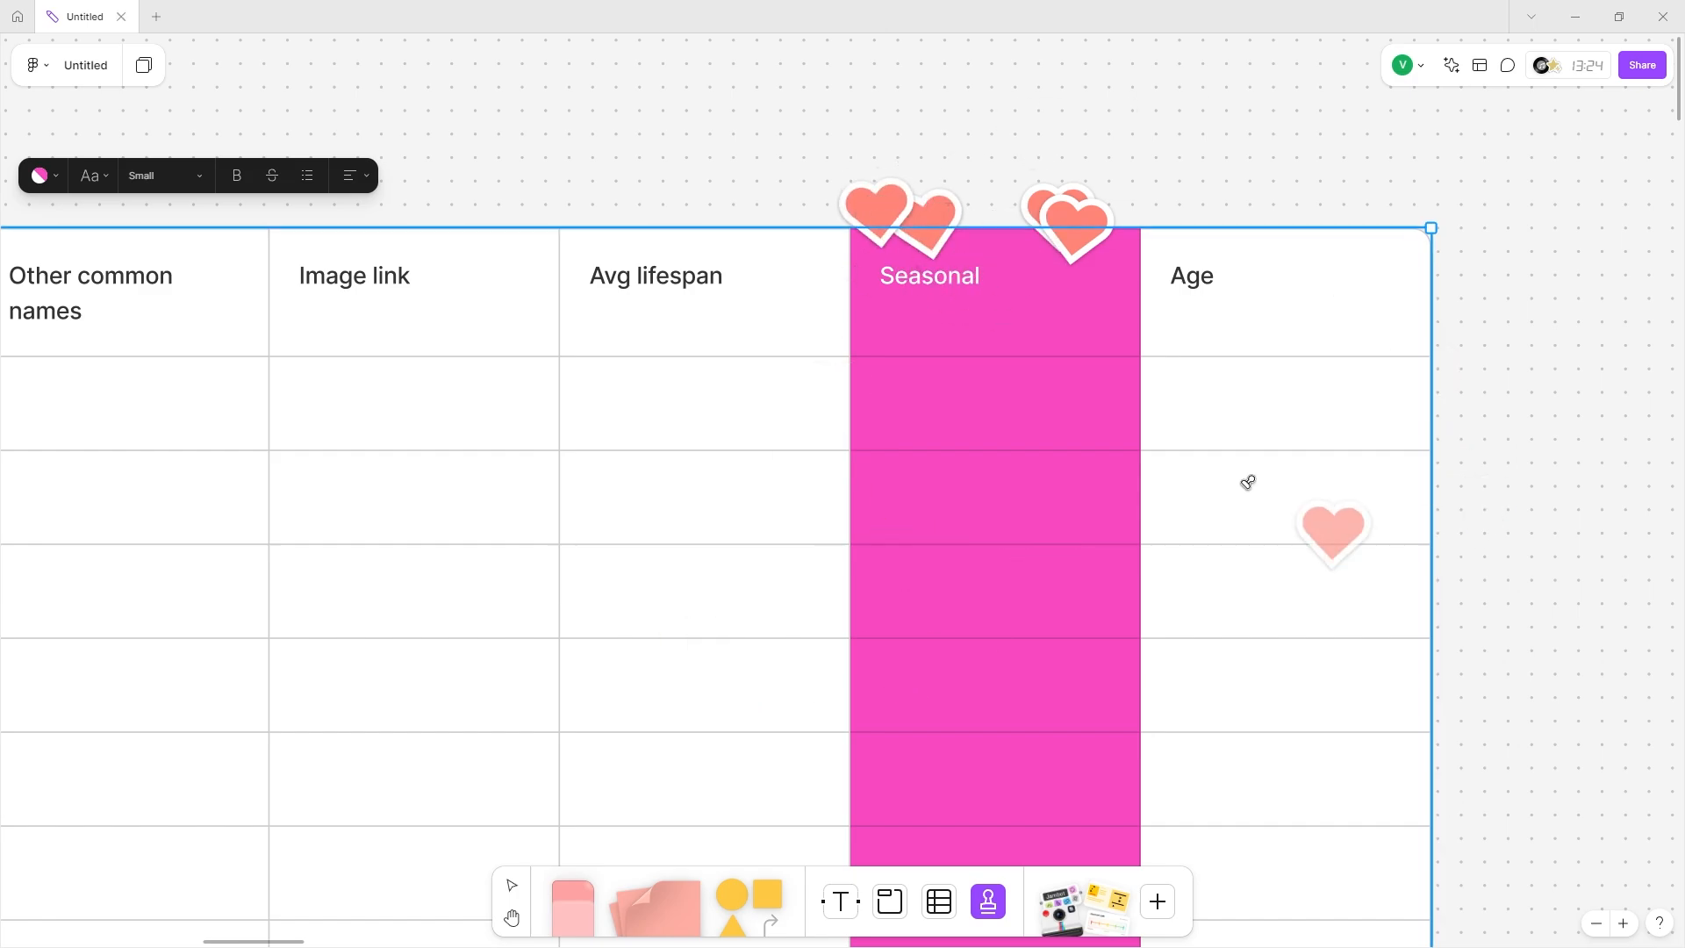
Stamp a thumbs-down in the Seasonal column and three +1s around the Avg lifespan column.
{"action": "left_click", "coordinate": [982, 906]}
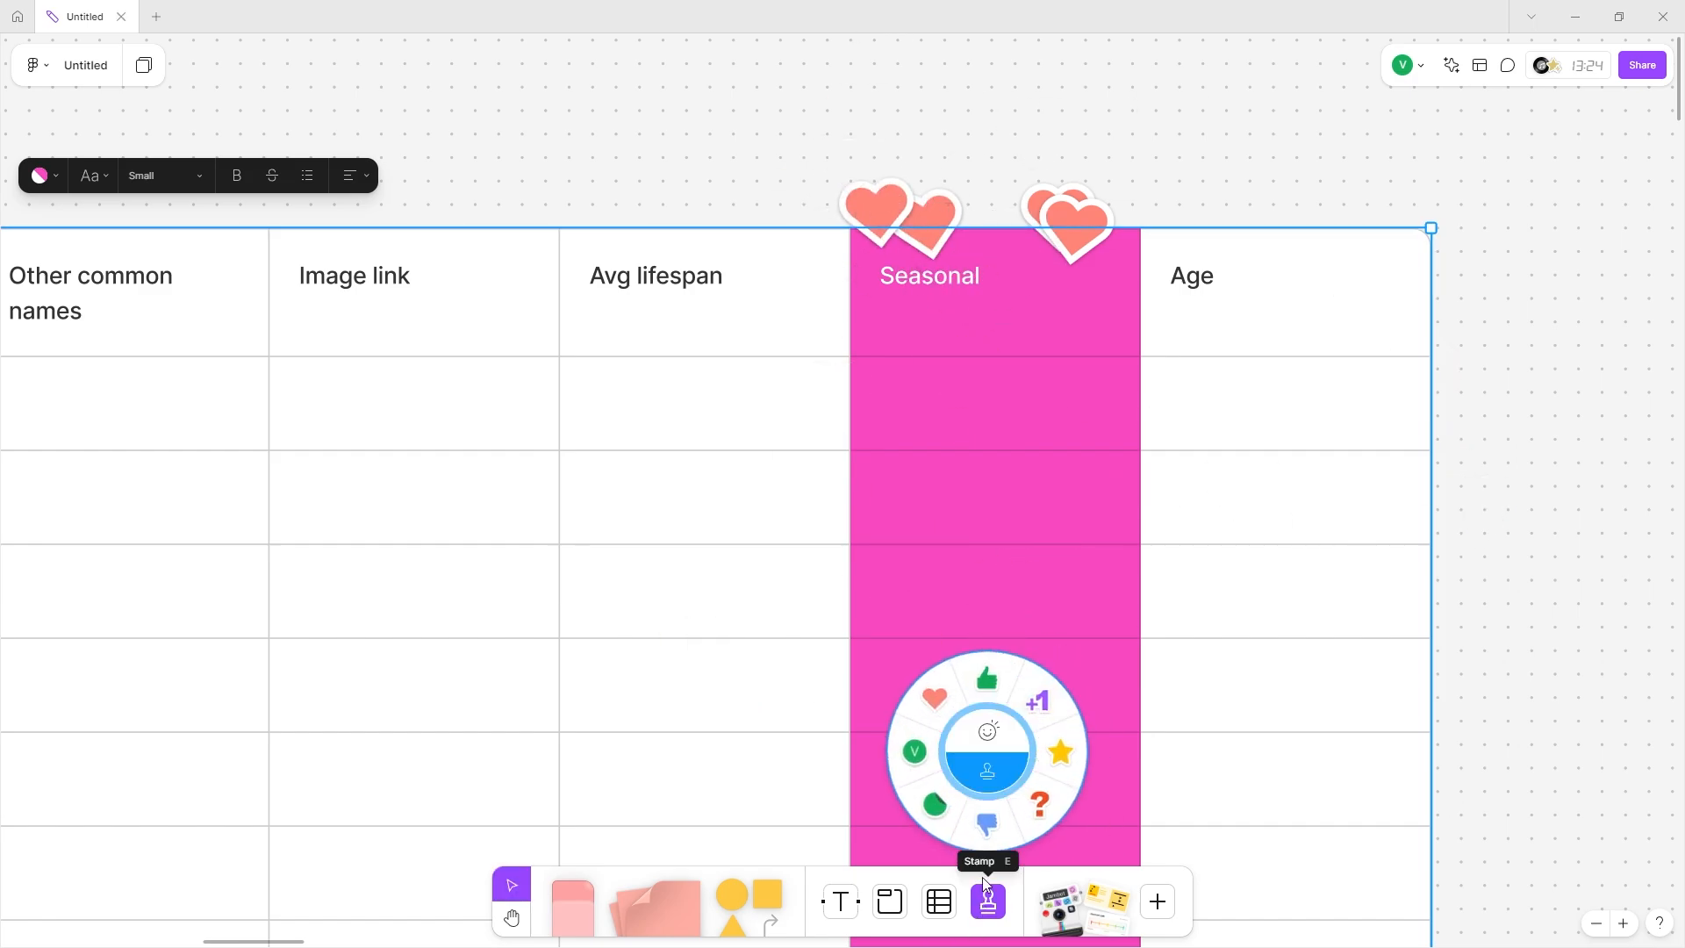
{"action": "left_click", "coordinate": [985, 824]}
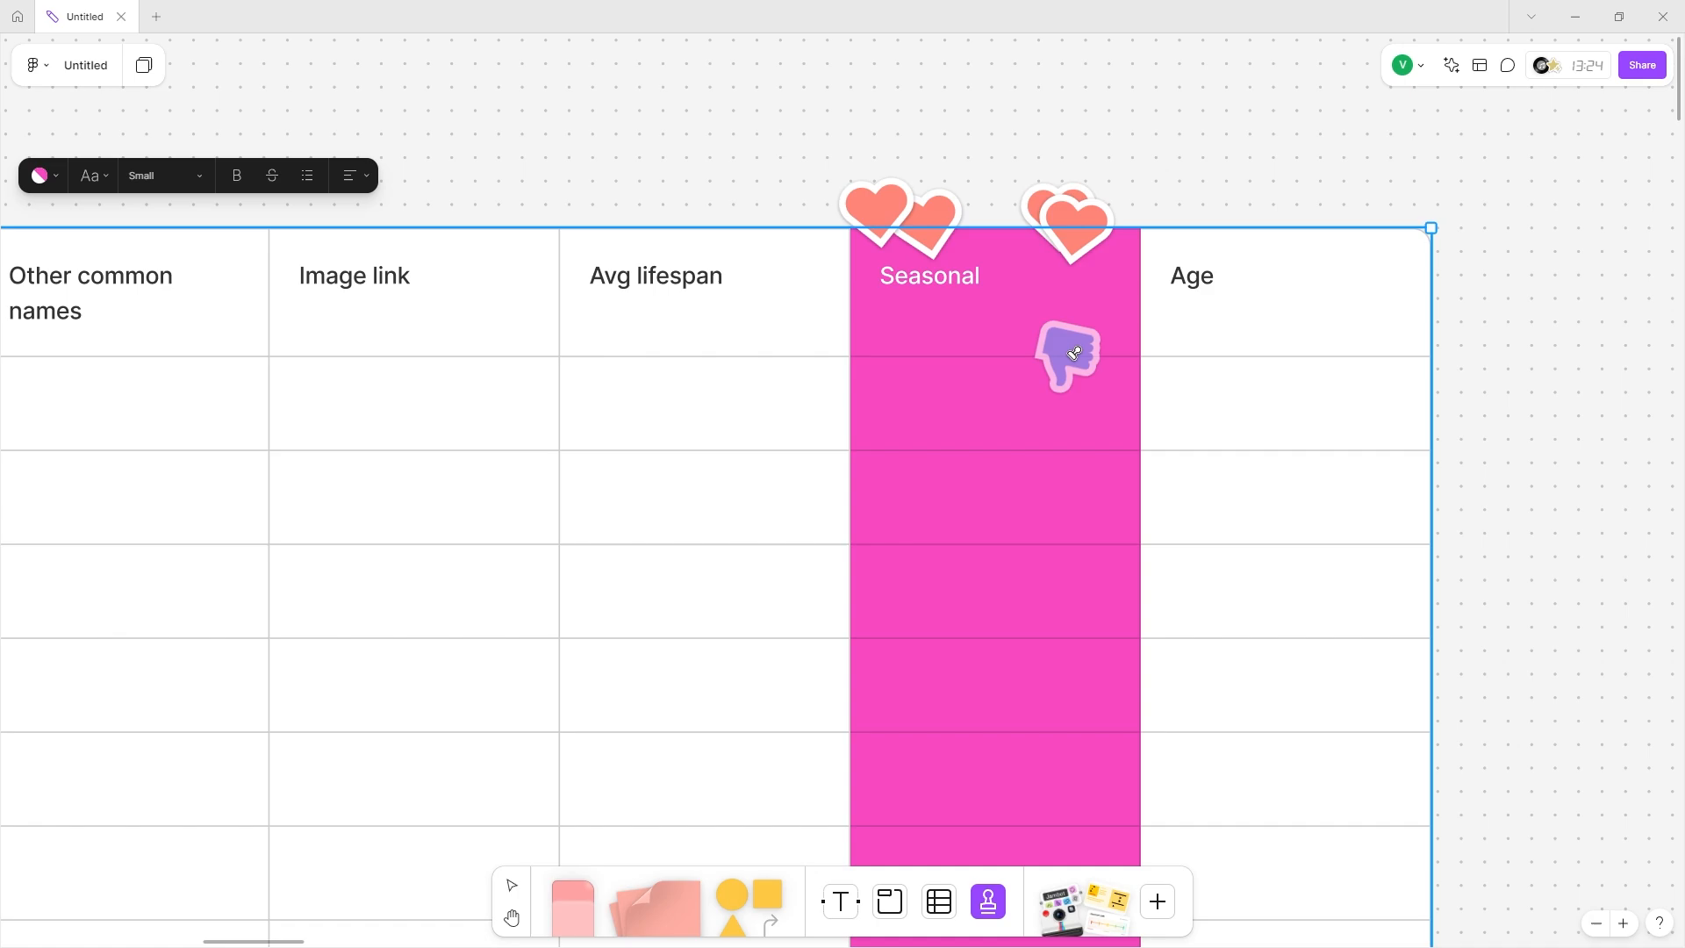
{"action": "left_click", "coordinate": [1101, 360]}
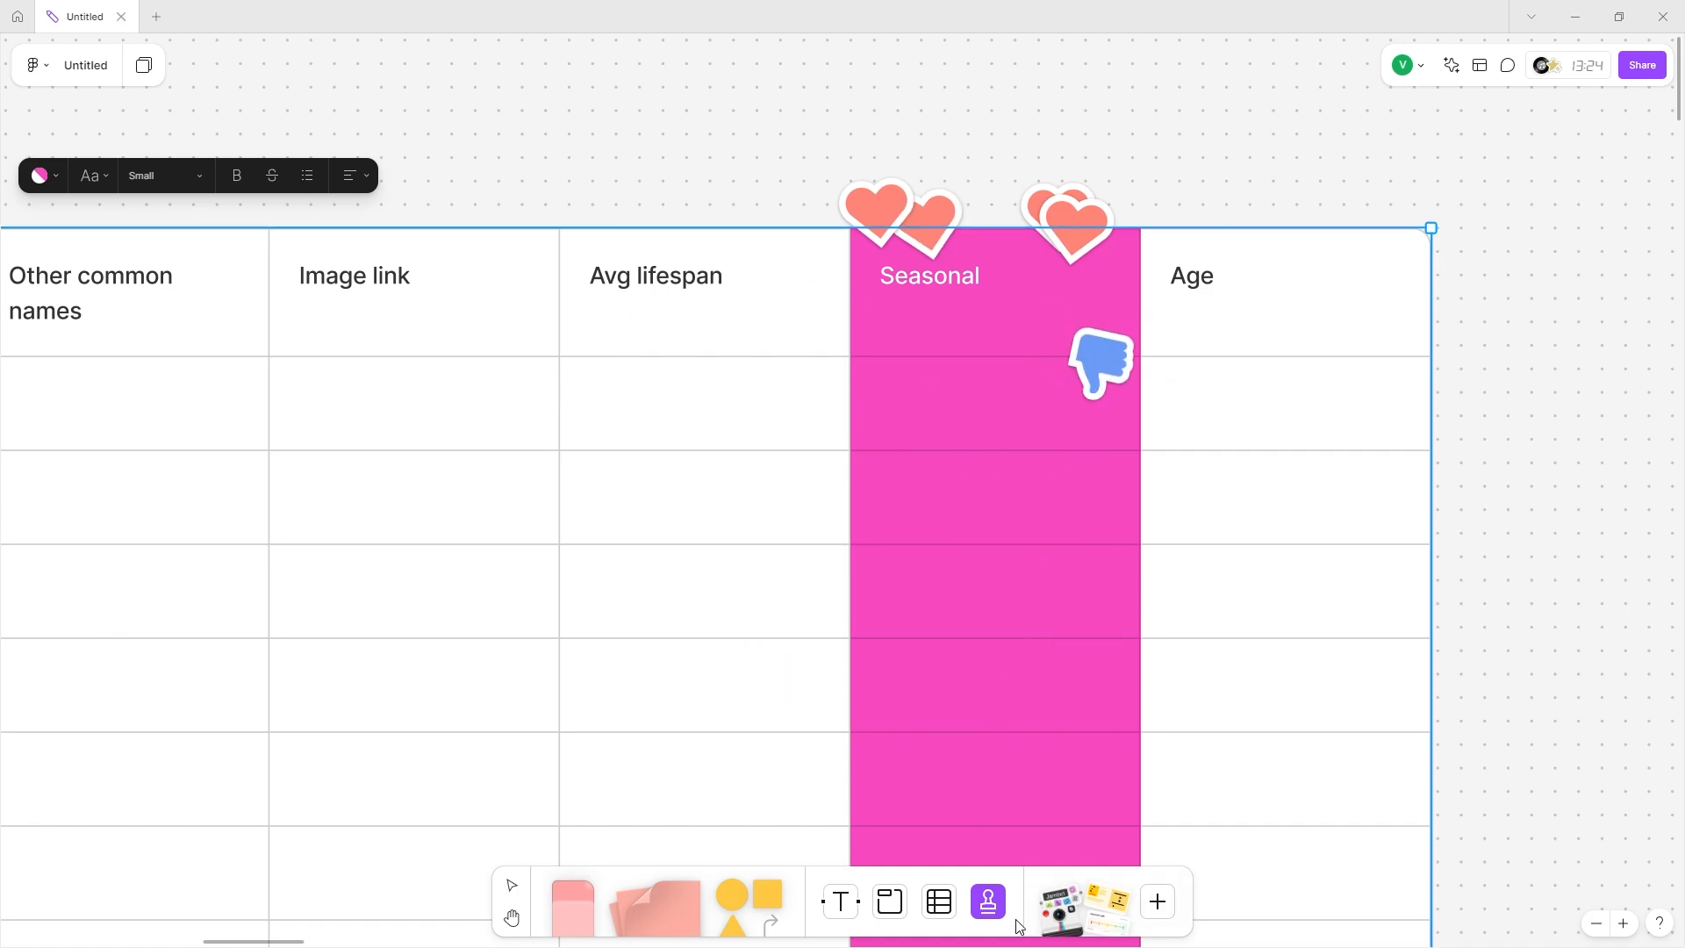
{"action": "left_click", "coordinate": [992, 908]}
{"action": "left_click", "coordinate": [917, 693]}
{"action": "left_click", "coordinate": [714, 355]}
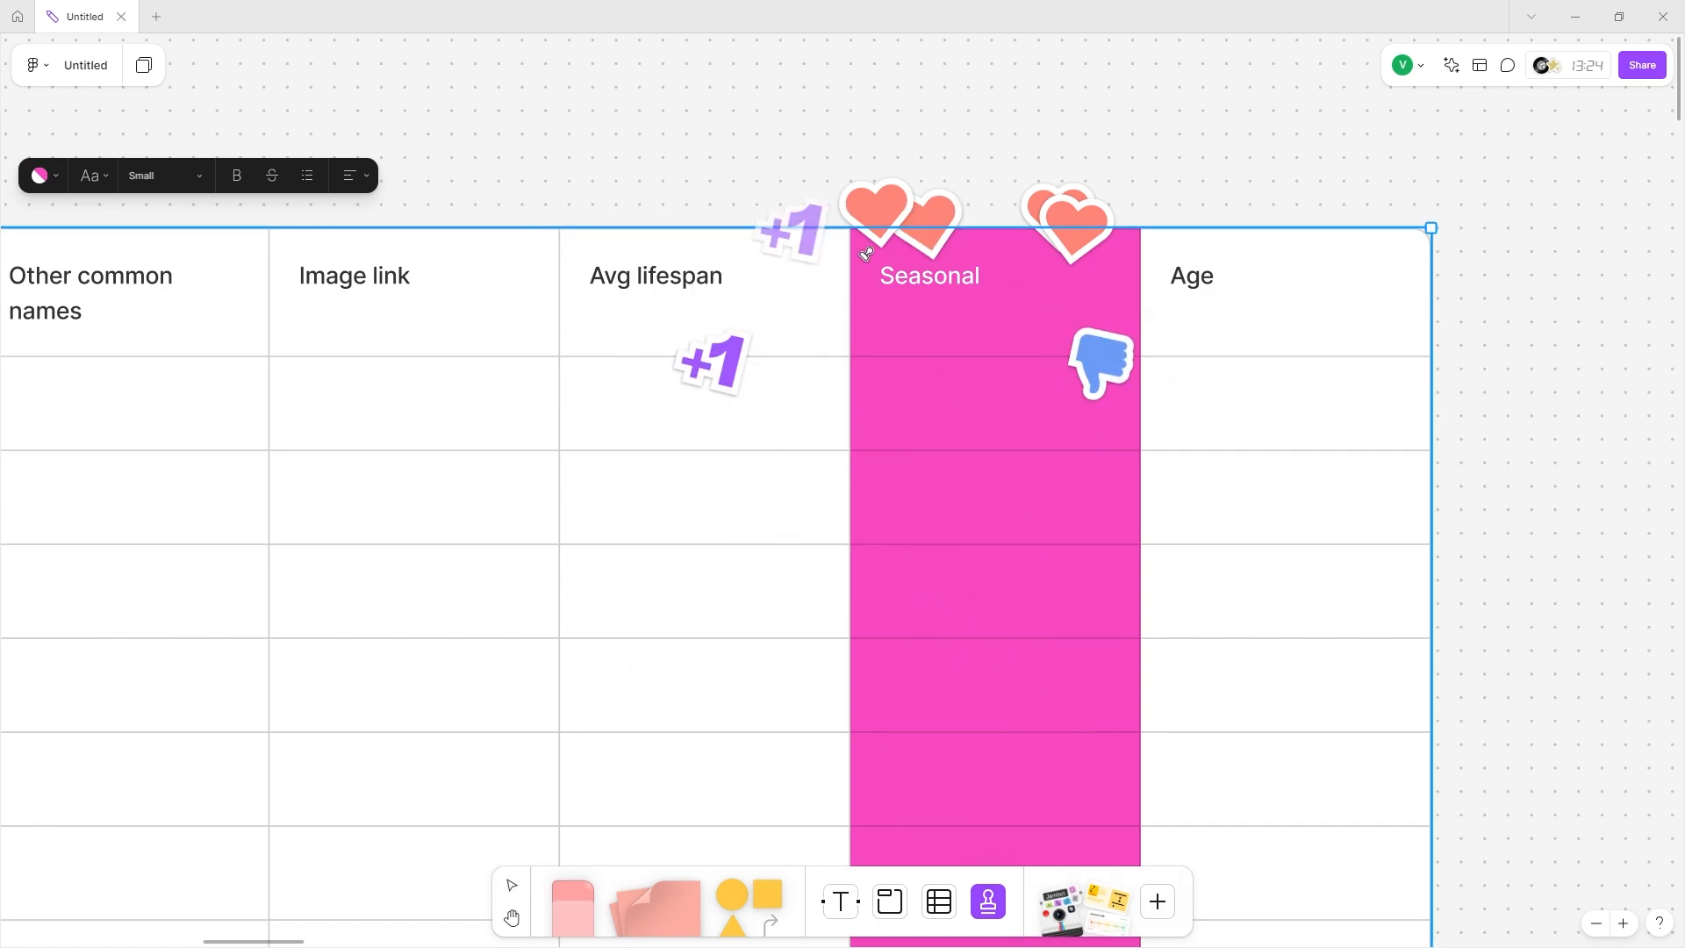
{"action": "left_click", "coordinate": [735, 221]}
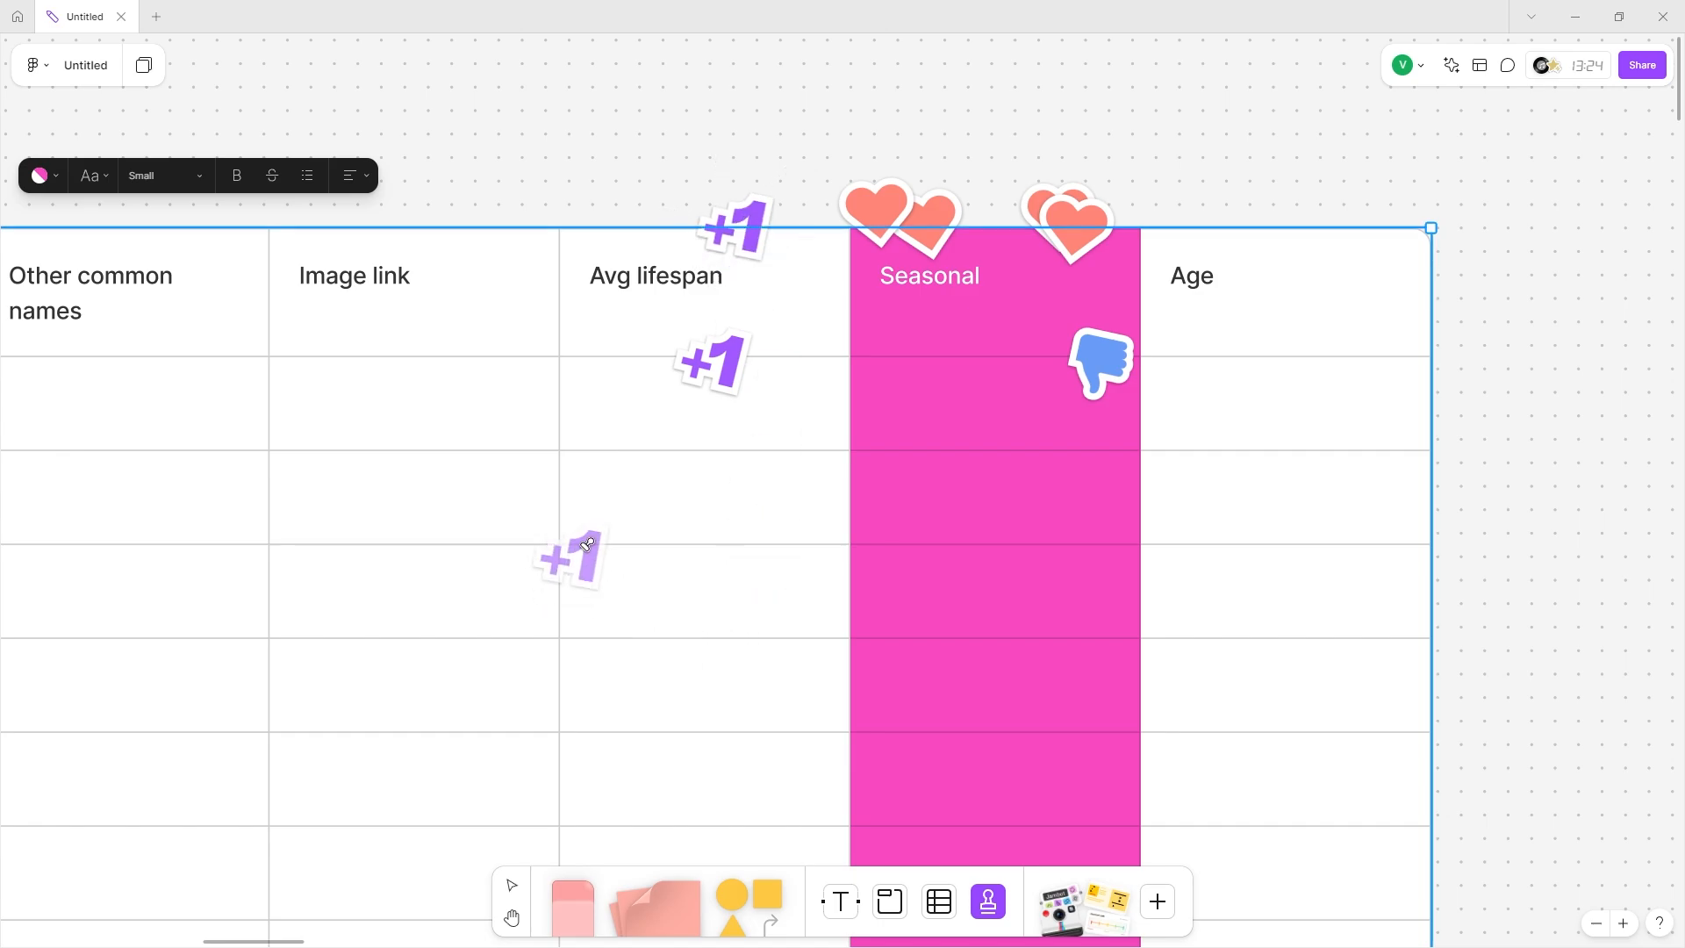
{"action": "left_click", "coordinate": [689, 470]}
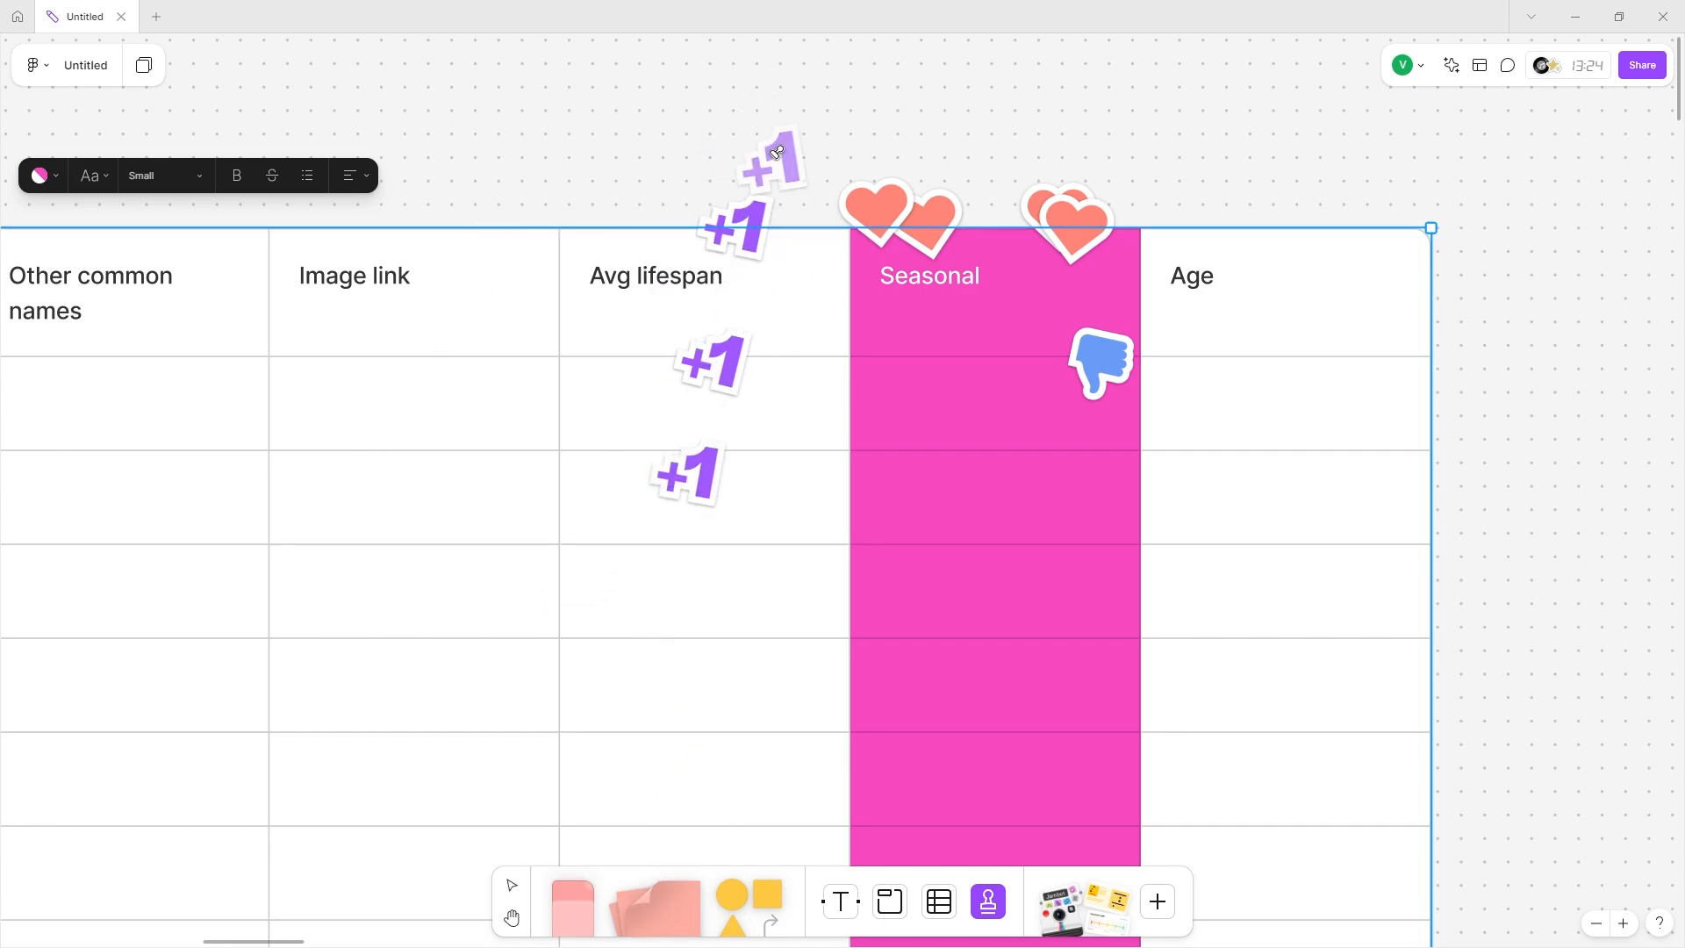
Stamp a green initial in the Image link column and a V in the Age header.
{"action": "key", "text": "e"}
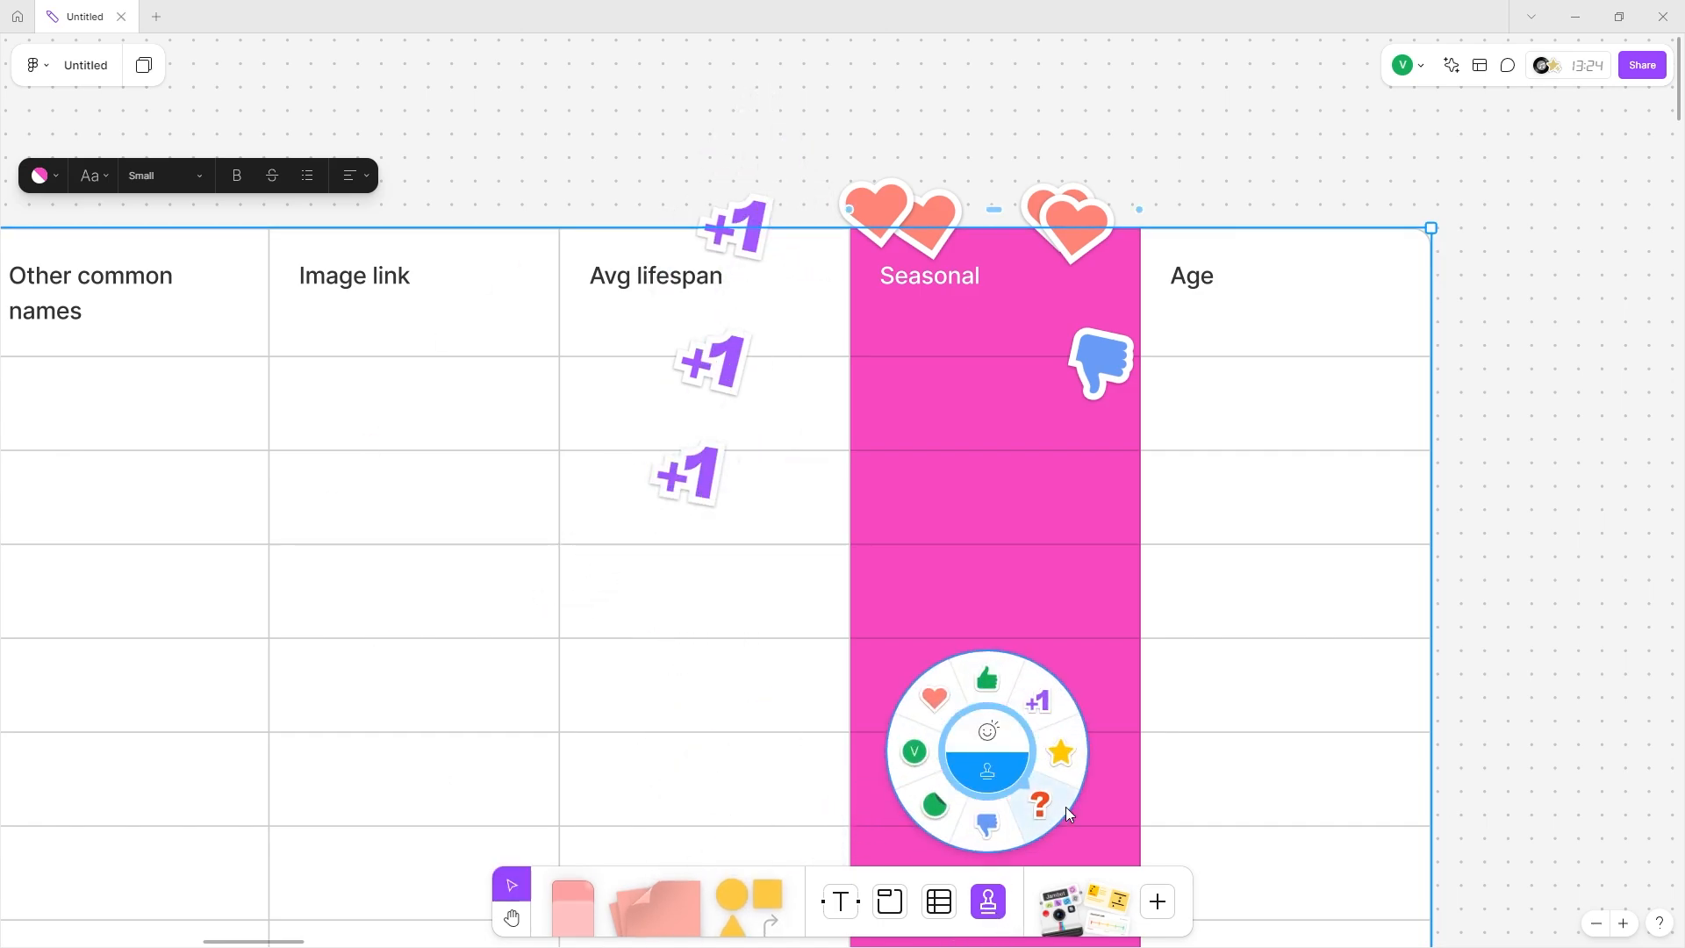
{"action": "left_click", "coordinate": [913, 752]}
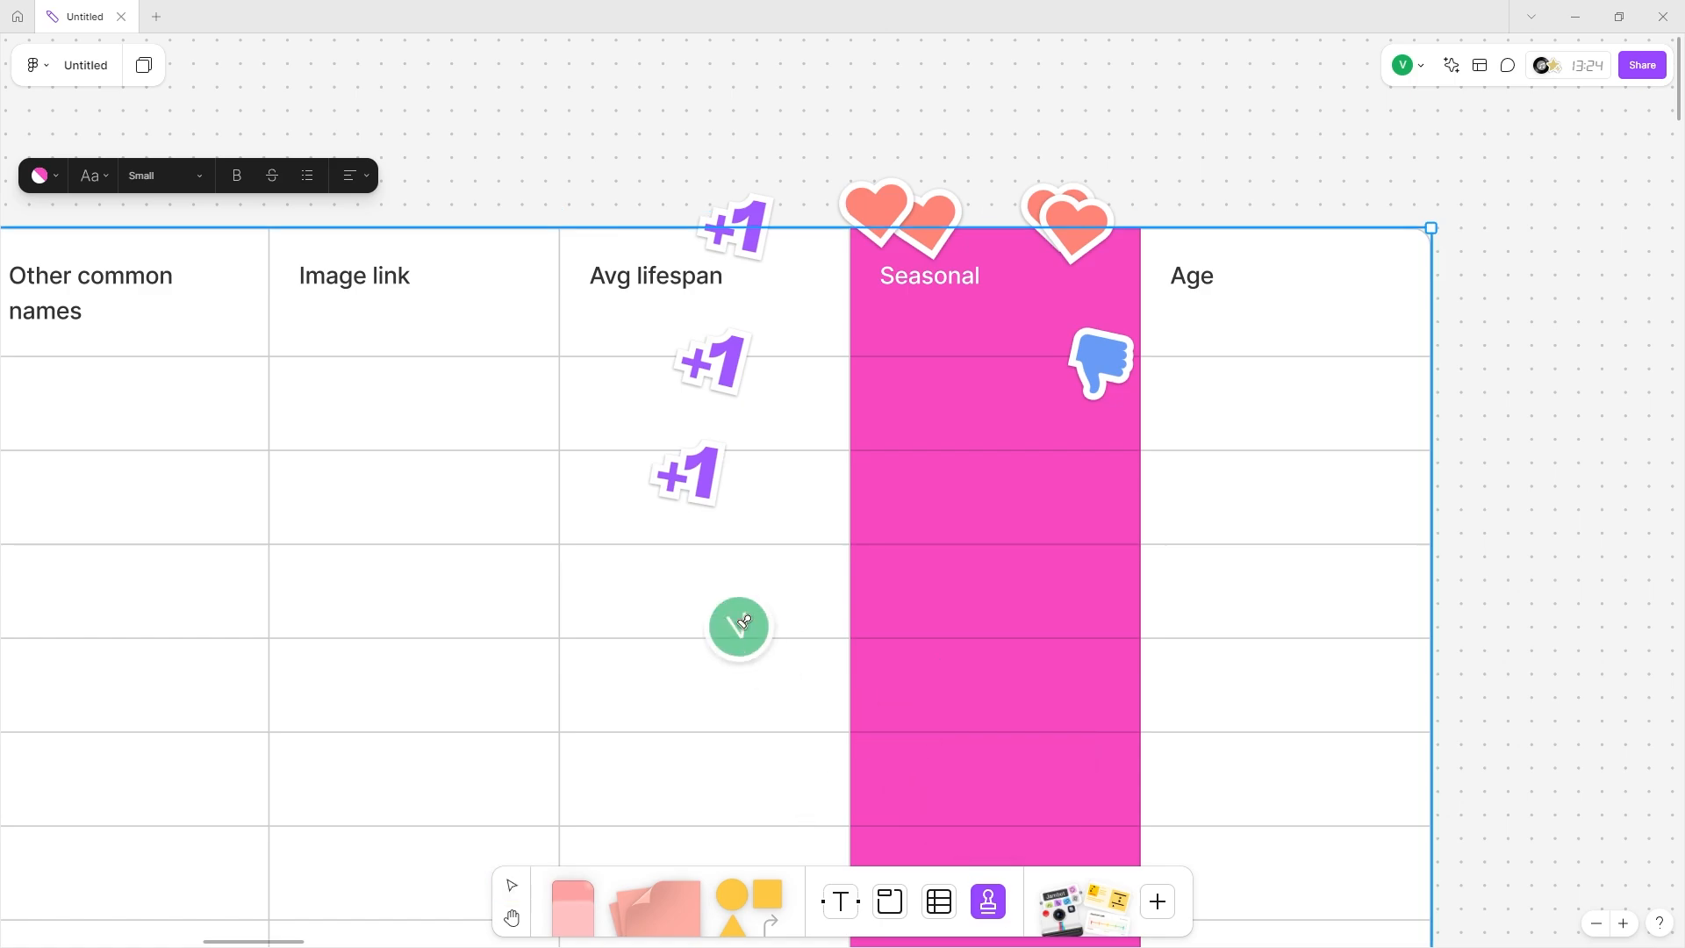
{"action": "left_click", "coordinate": [383, 336]}
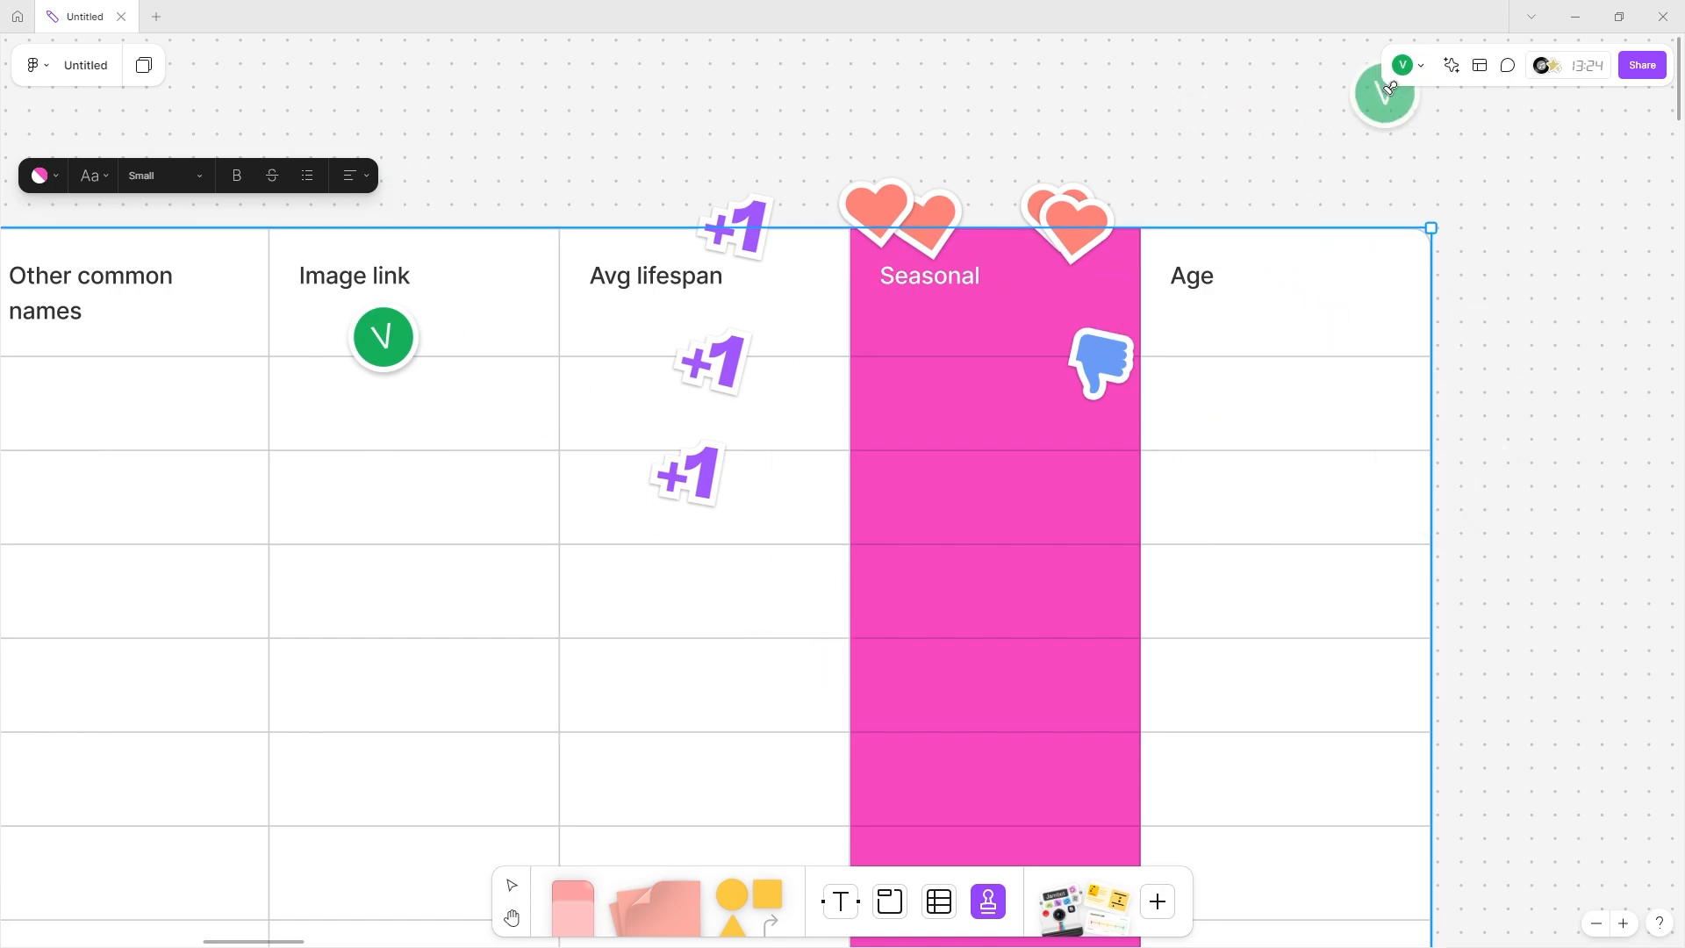
{"action": "left_click", "coordinate": [1272, 337]}
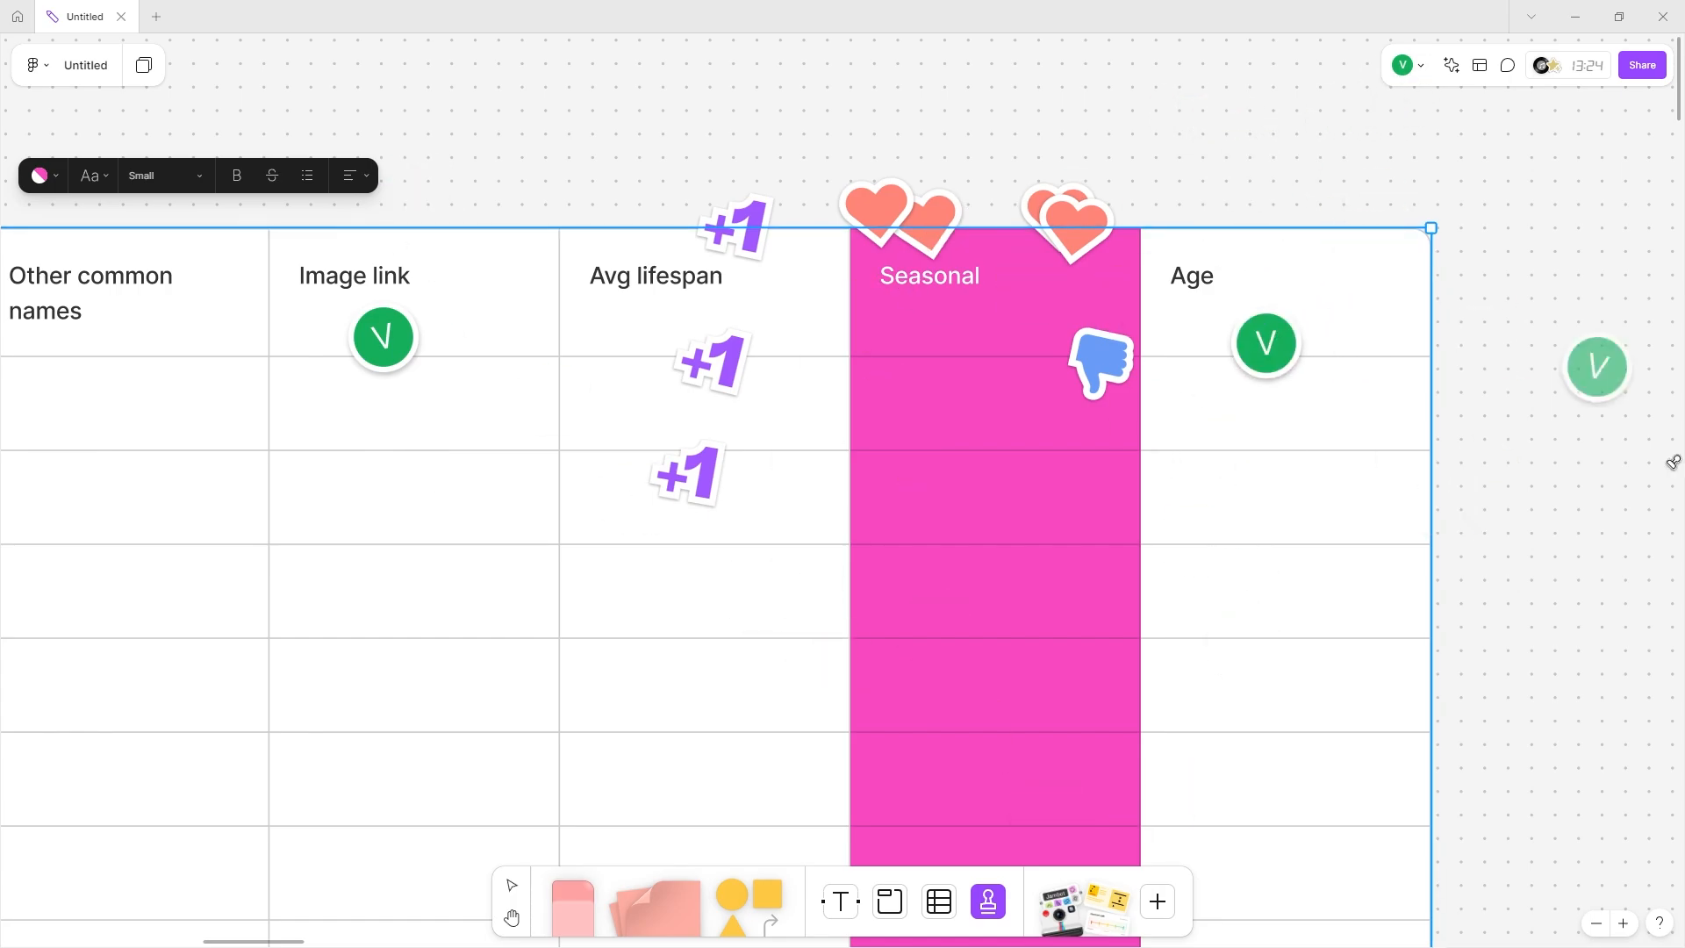
Stamp a question mark in the Other common names header, then pick the star stamp.
{"action": "left_click", "coordinate": [988, 908]}
{"action": "left_click", "coordinate": [957, 724]}
{"action": "scroll", "coordinate": [495, 386], "scroll_direction": "left", "scroll_amount": 5}
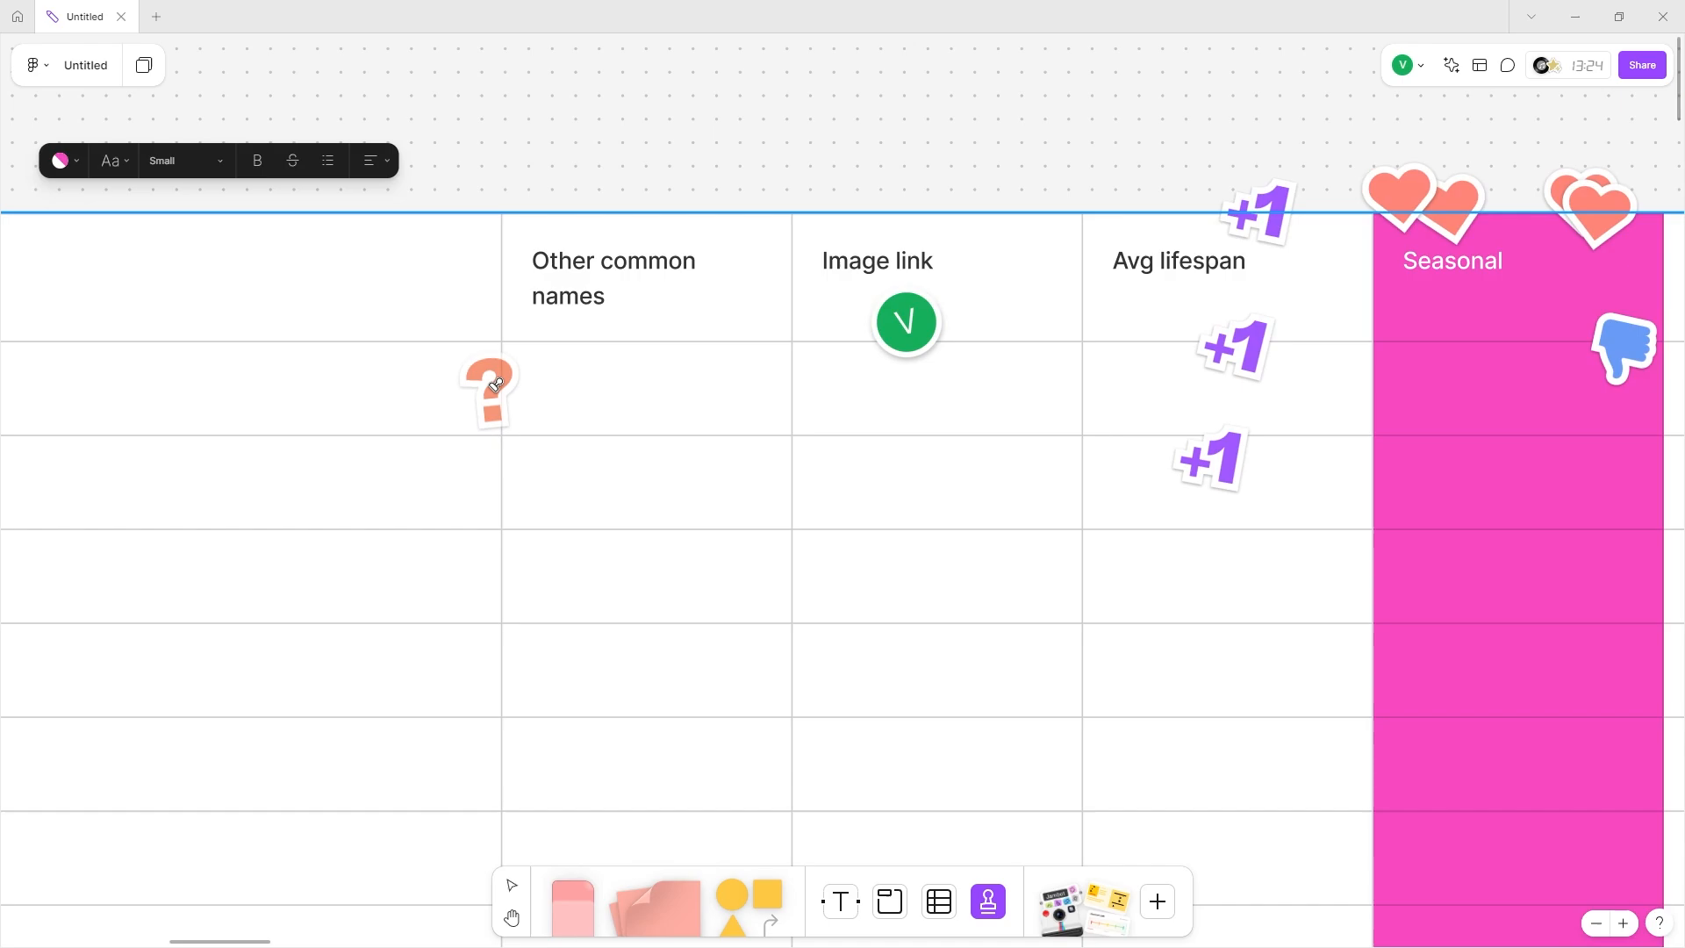
{"action": "left_click", "coordinate": [658, 349]}
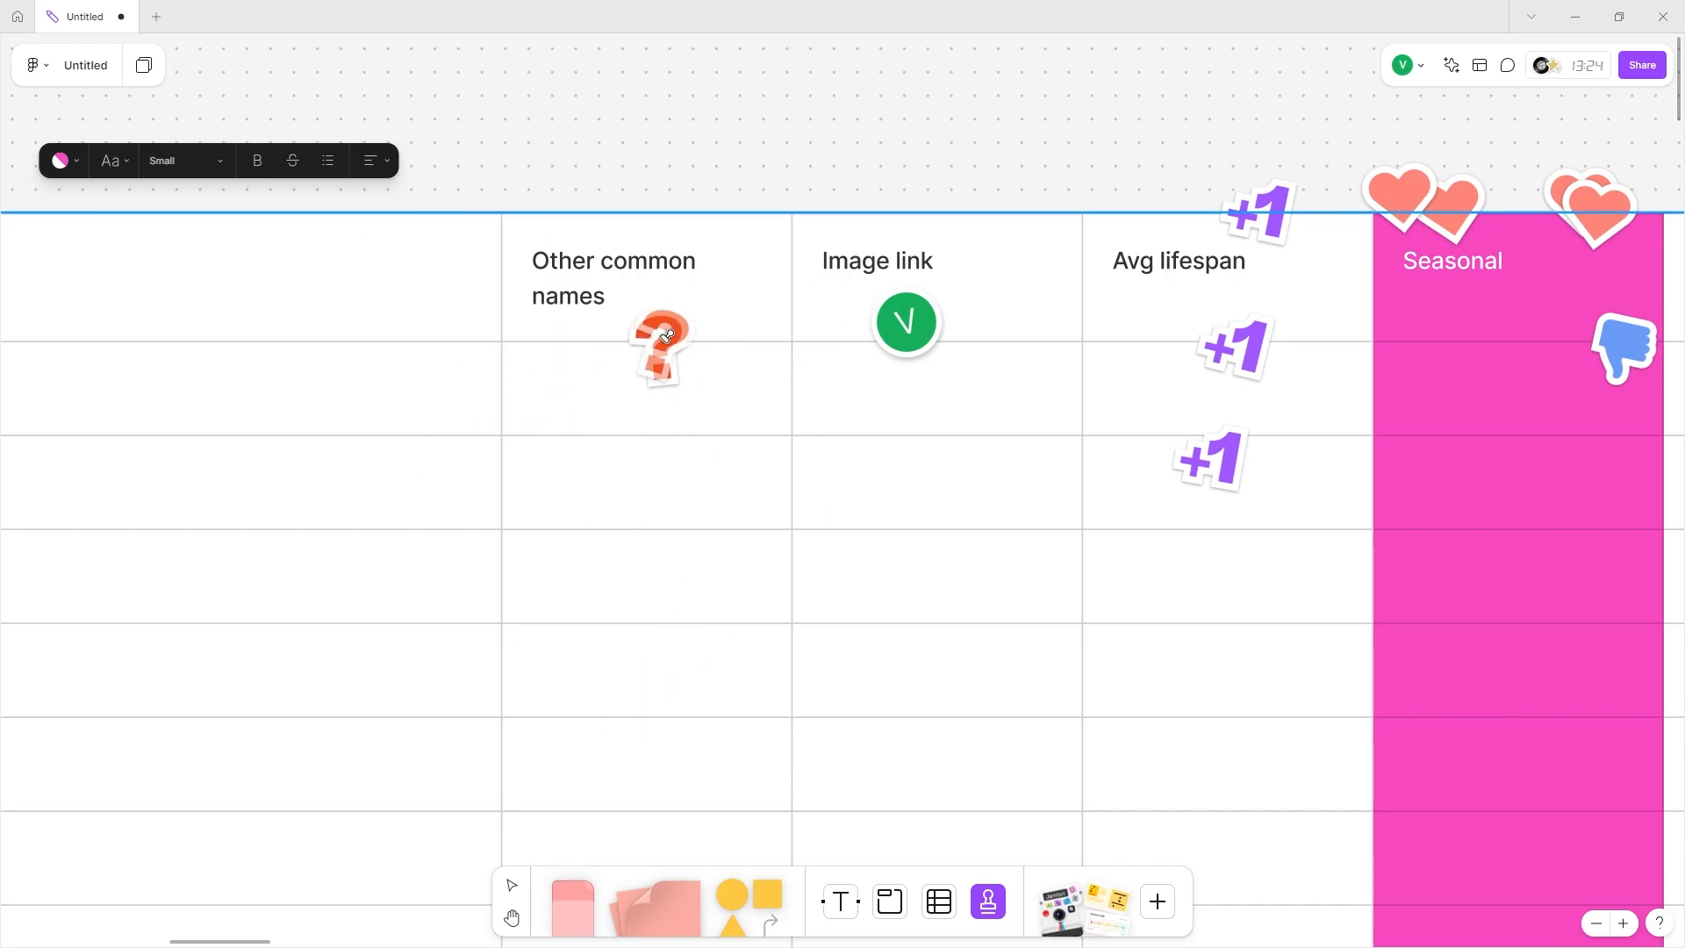
{"action": "scroll", "coordinate": [619, 298], "scroll_direction": "left", "scroll_amount": 2}
{"action": "left_click", "coordinate": [979, 904]}
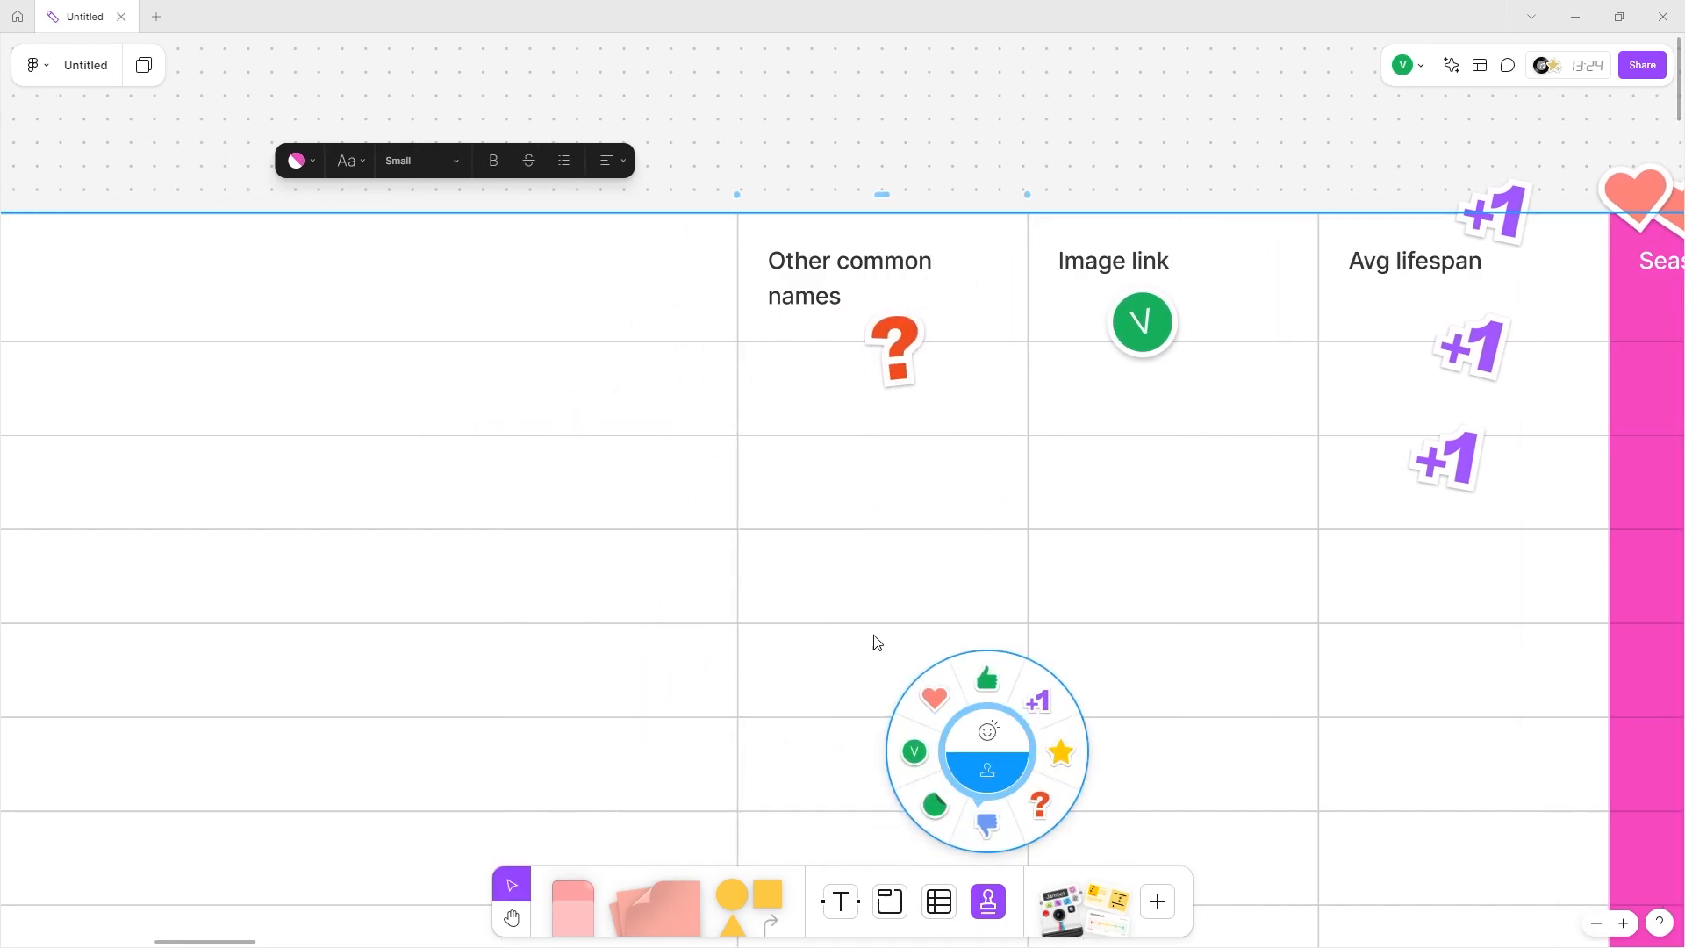
{"action": "left_click", "coordinate": [1060, 752]}
{"action": "scroll", "coordinate": [965, 719], "scroll_direction": "left", "scroll_amount": 8}
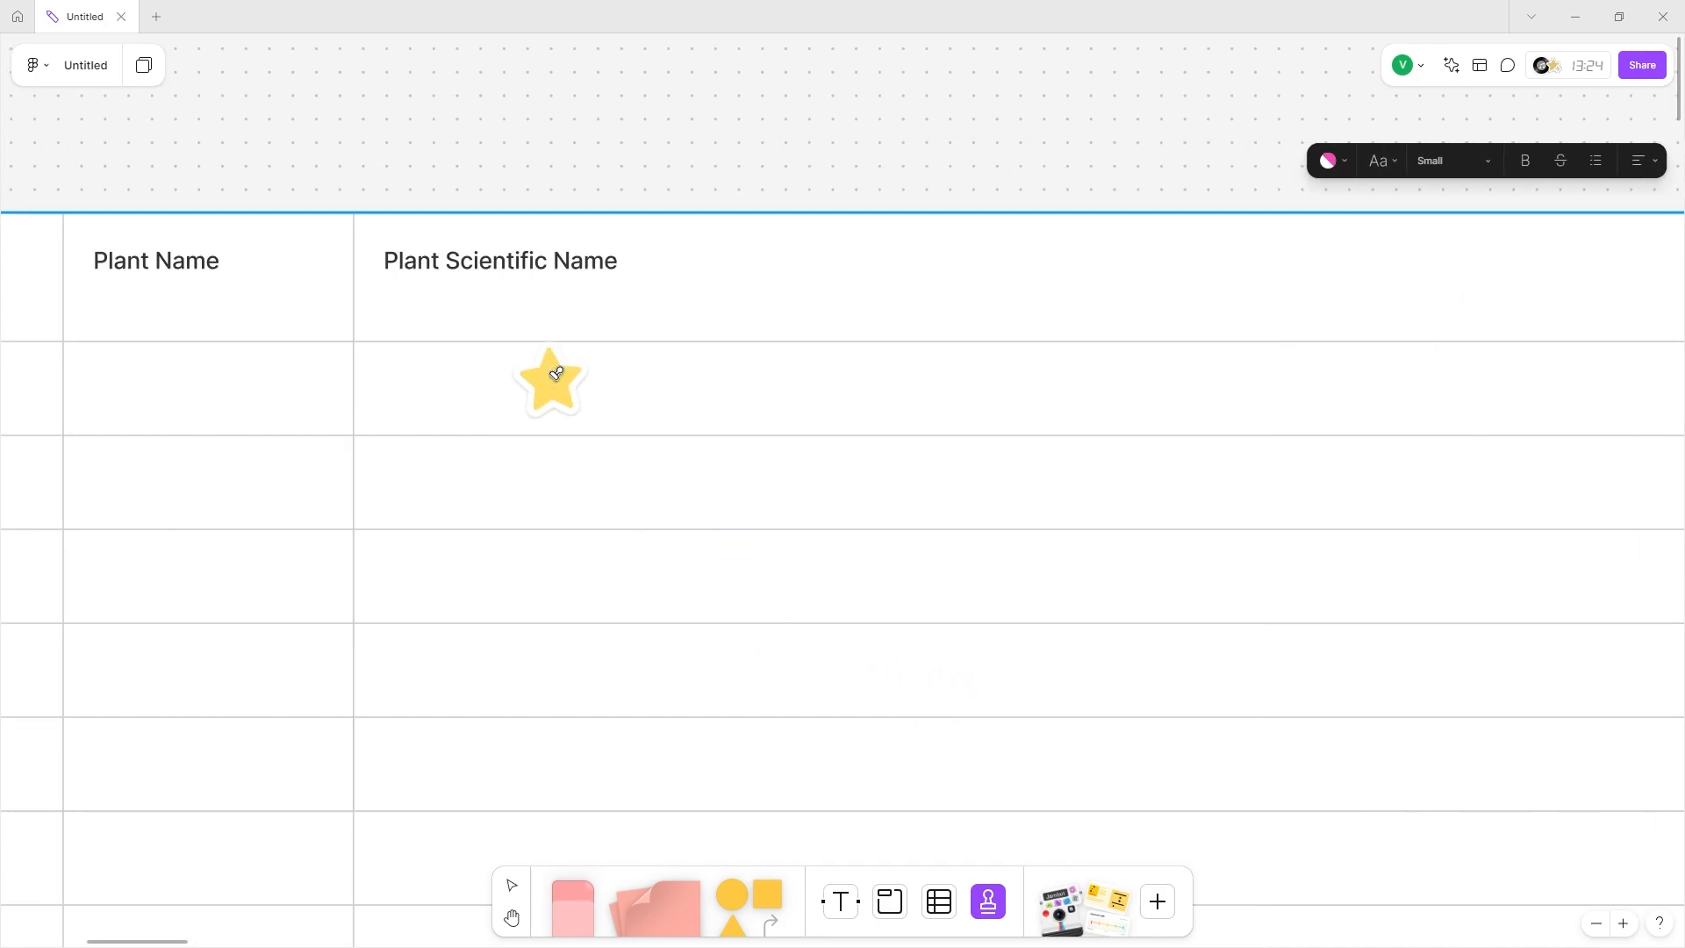
Stamp a star under Plant Scientific Name and two green stamps under Plant Id.
{"action": "left_click", "coordinate": [540, 373]}
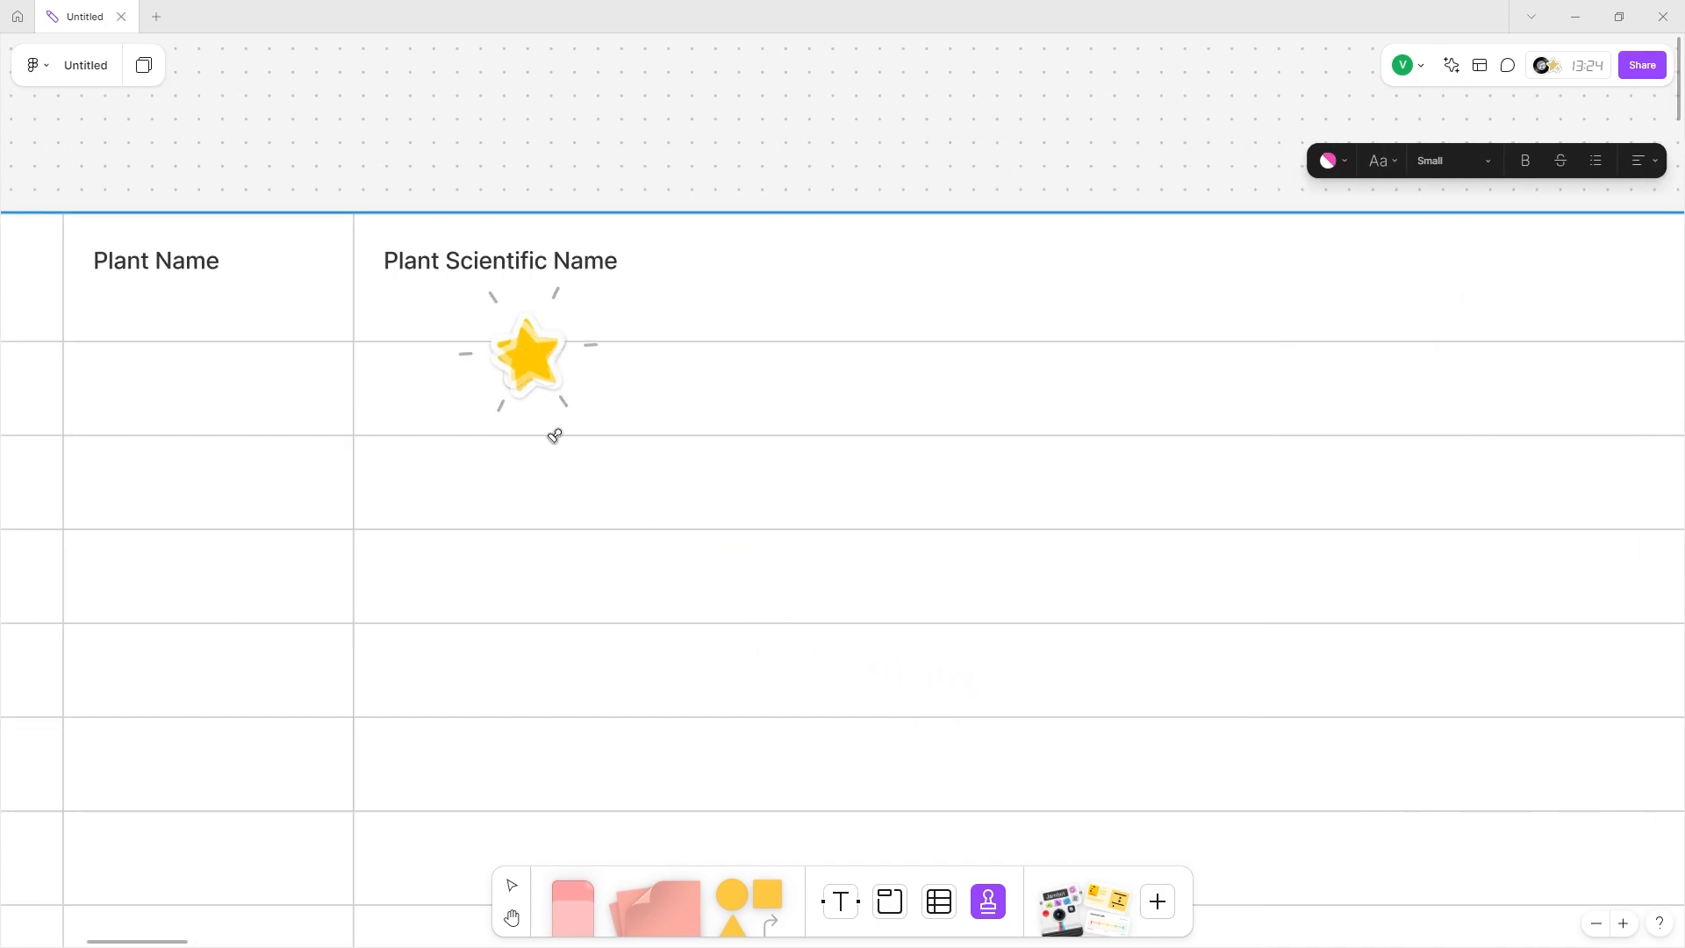
{"action": "left_click", "coordinate": [986, 908]}
{"action": "left_click", "coordinate": [951, 805]}
{"action": "scroll", "coordinate": [877, 790], "scroll_direction": "left", "scroll_amount": 2}
{"action": "left_click", "coordinate": [872, 772]}
{"action": "scroll", "coordinate": [746, 615], "scroll_direction": "left", "scroll_amount": 5}
{"action": "left_click", "coordinate": [545, 358]}
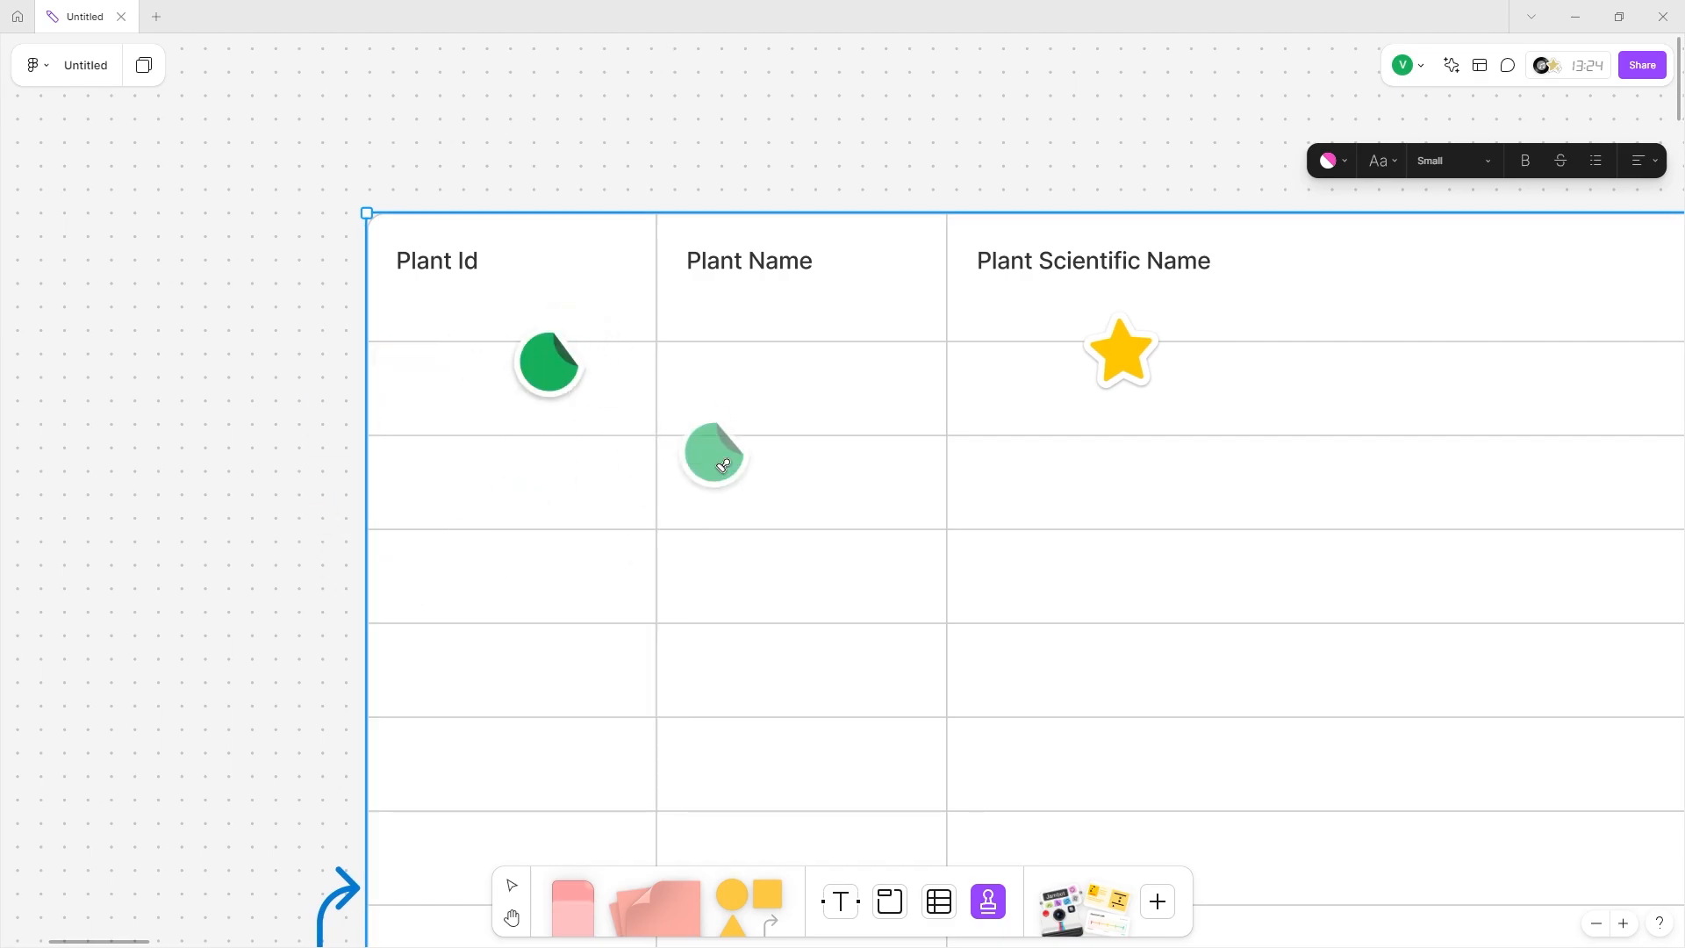
{"action": "left_click", "coordinate": [463, 327]}
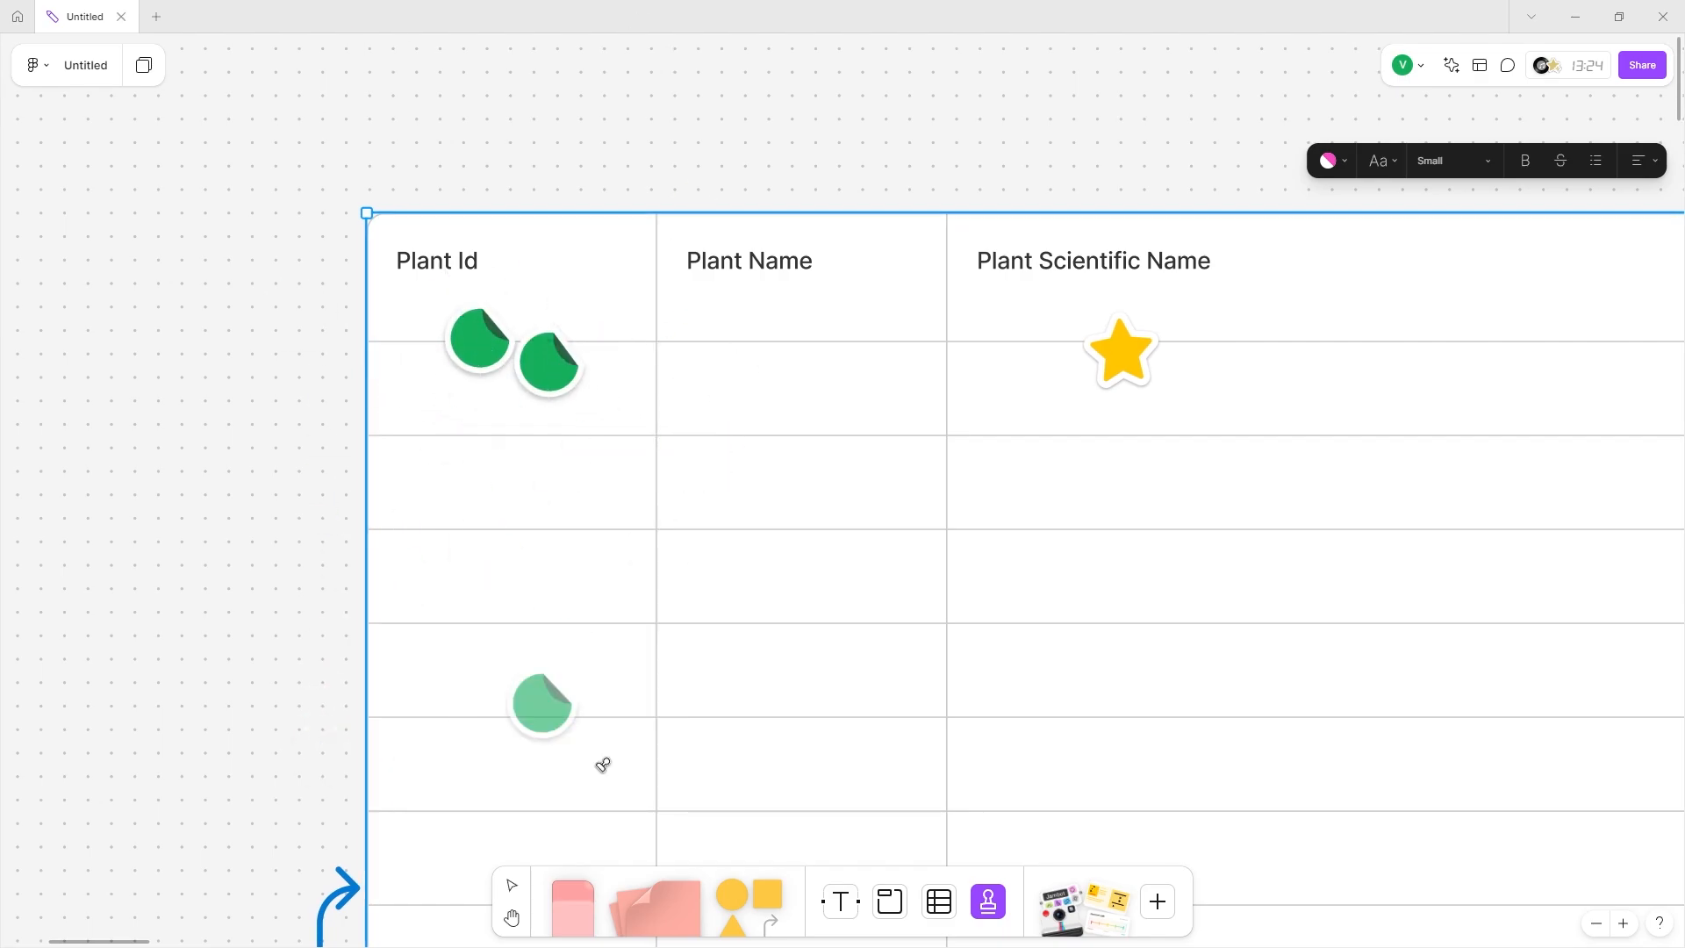
Add two thumbs-up stamps under Plant Name.
{"action": "left_click", "coordinate": [1000, 915]}
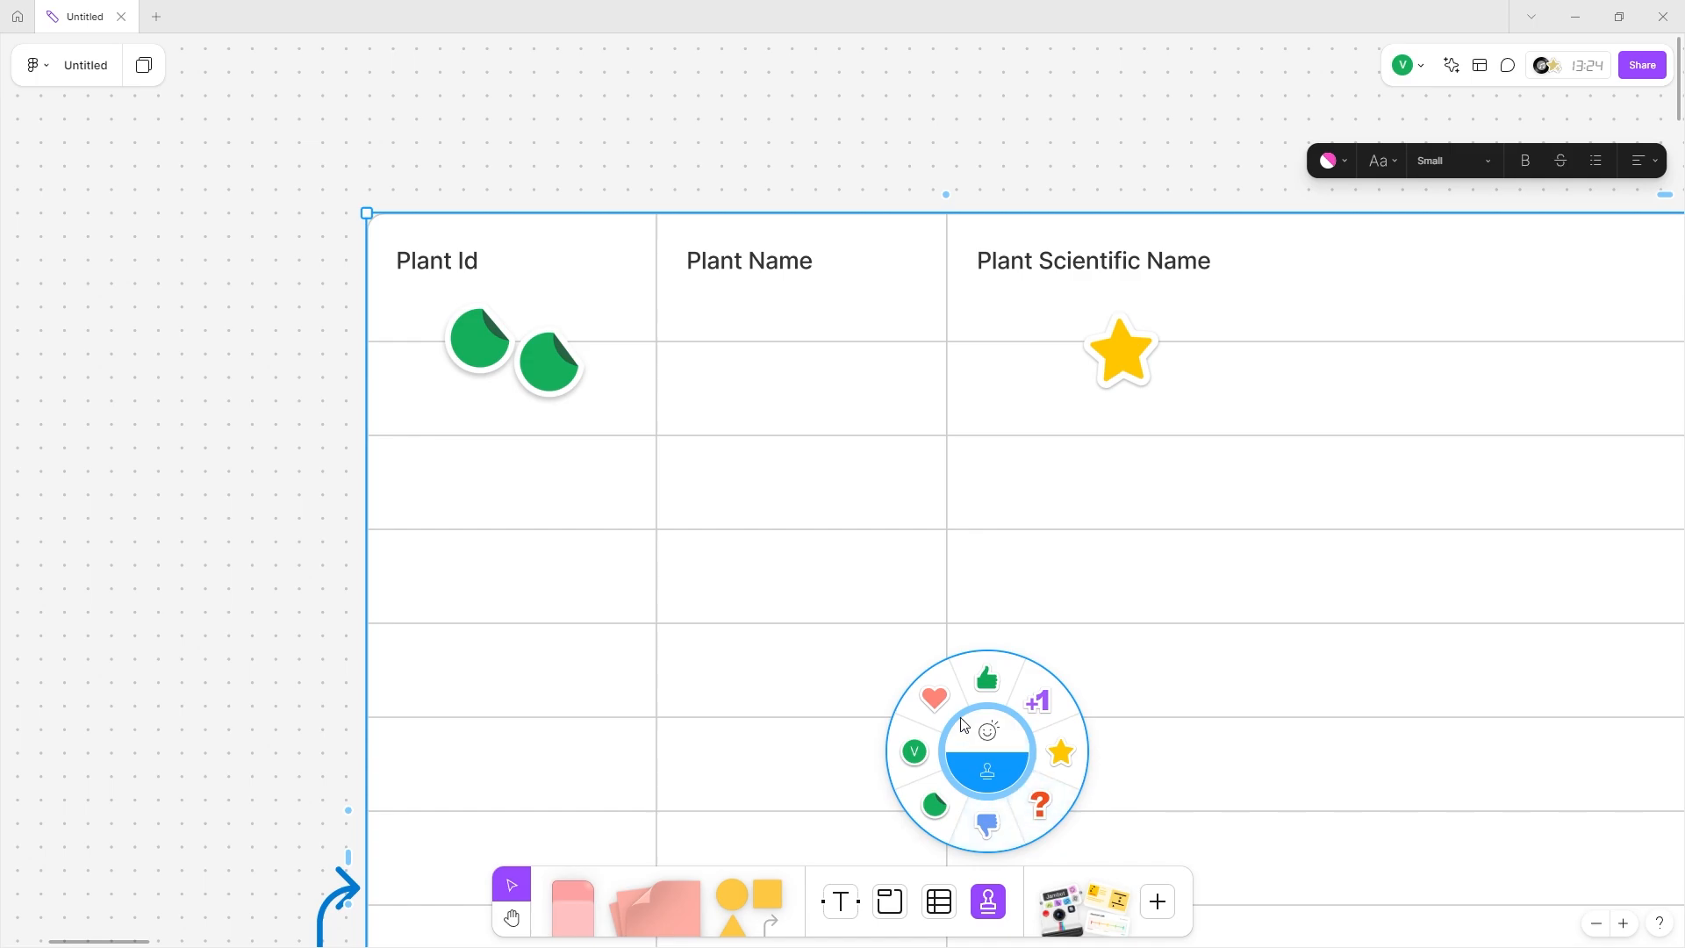
{"action": "left_click", "coordinate": [986, 678]}
{"action": "left_click", "coordinate": [757, 347]}
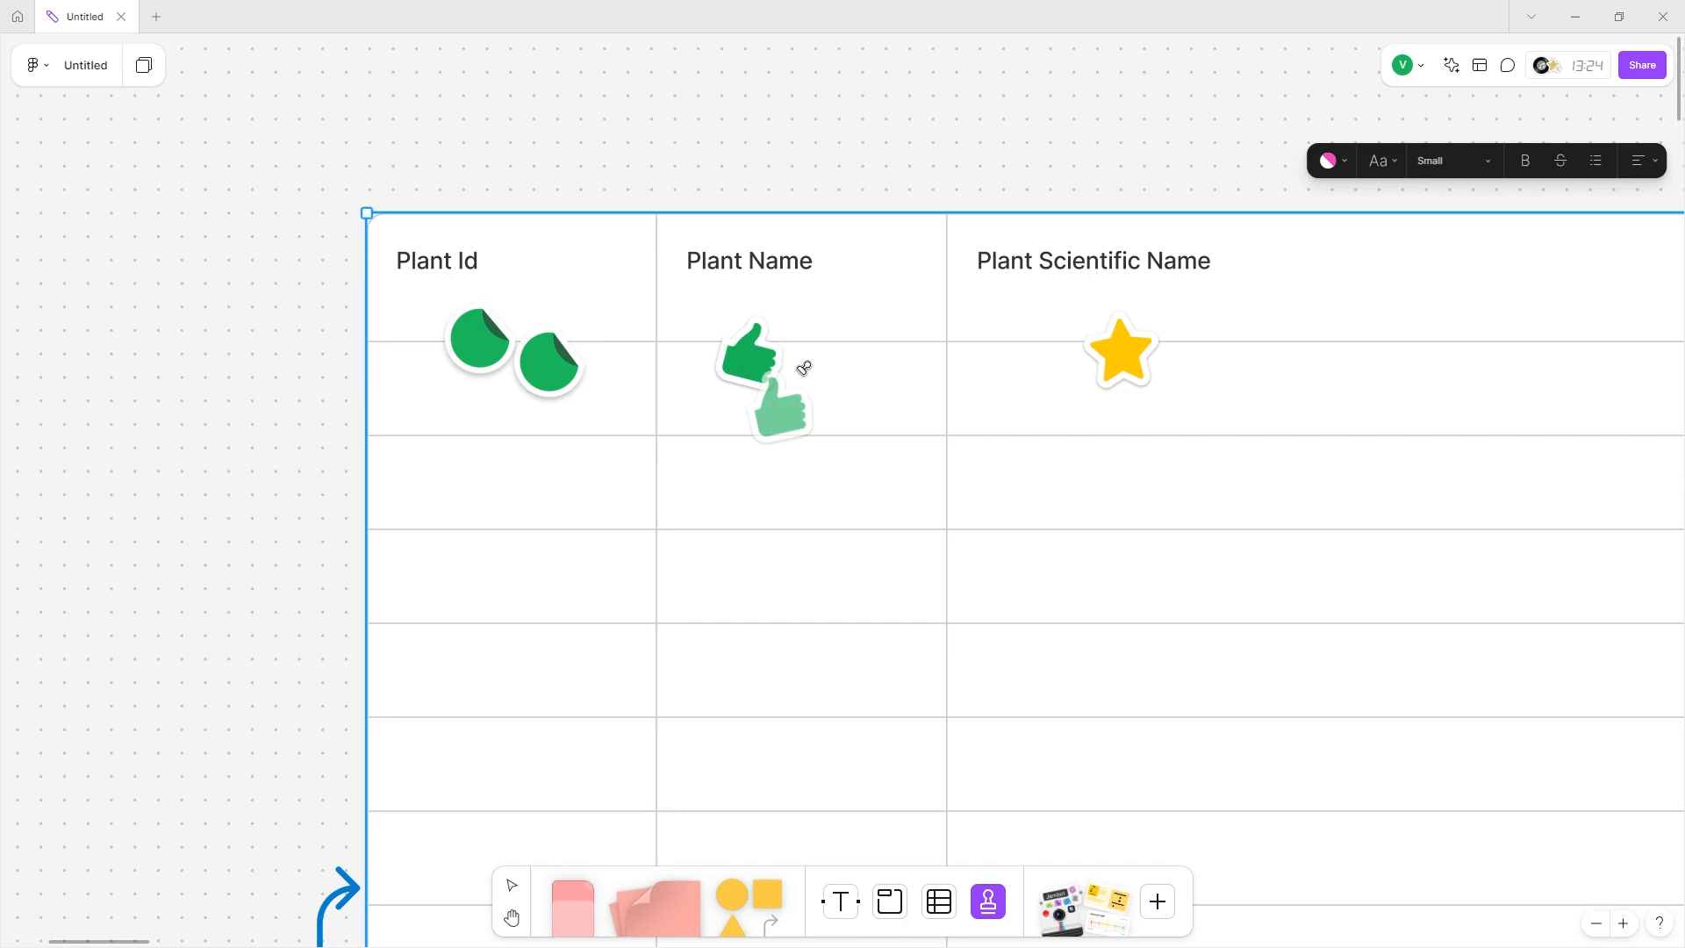
{"action": "left_click", "coordinate": [834, 347]}
{"action": "scroll", "coordinate": [719, 606], "scroll_direction": "down", "scroll_amount": 5, "text": "ctrl"}
{"action": "scroll", "coordinate": [726, 594], "scroll_direction": "right", "scroll_amount": 5}
{"action": "scroll", "coordinate": [725, 594], "scroll_direction": "down", "scroll_amount": 3}
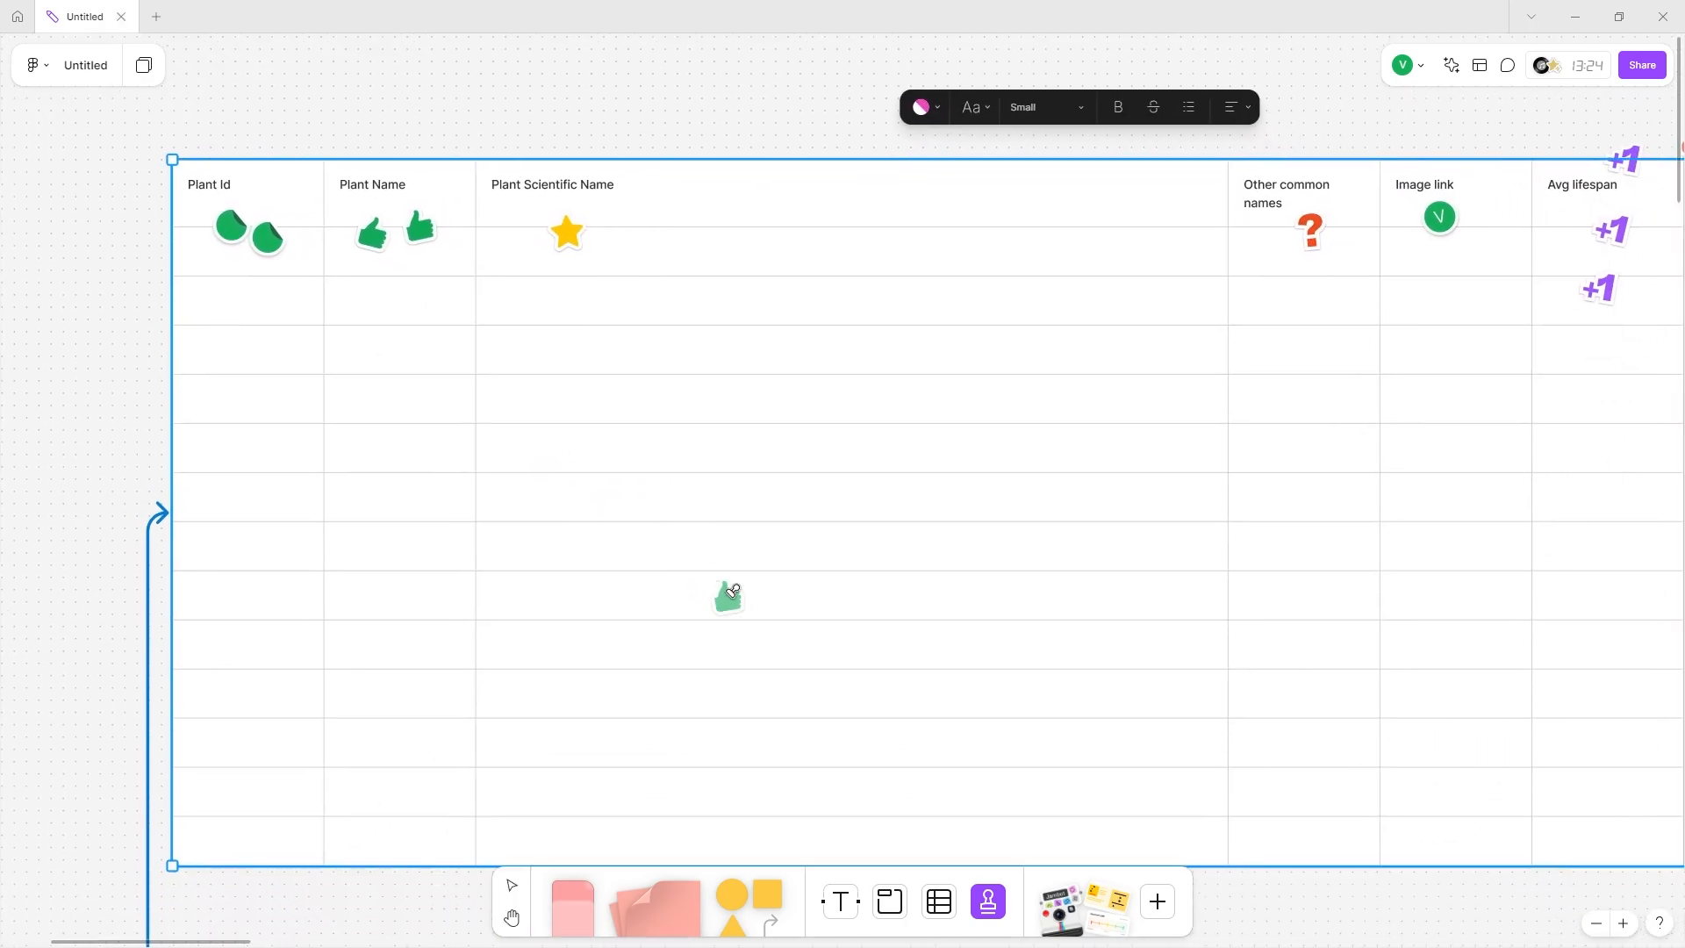
{"action": "scroll", "coordinate": [733, 590], "scroll_direction": "right", "scroll_amount": 3}
Stamp three stars: two along the table's left edge and one in the wide column.
{"action": "left_click", "coordinate": [989, 902]}
{"action": "left_click", "coordinate": [1062, 751]}
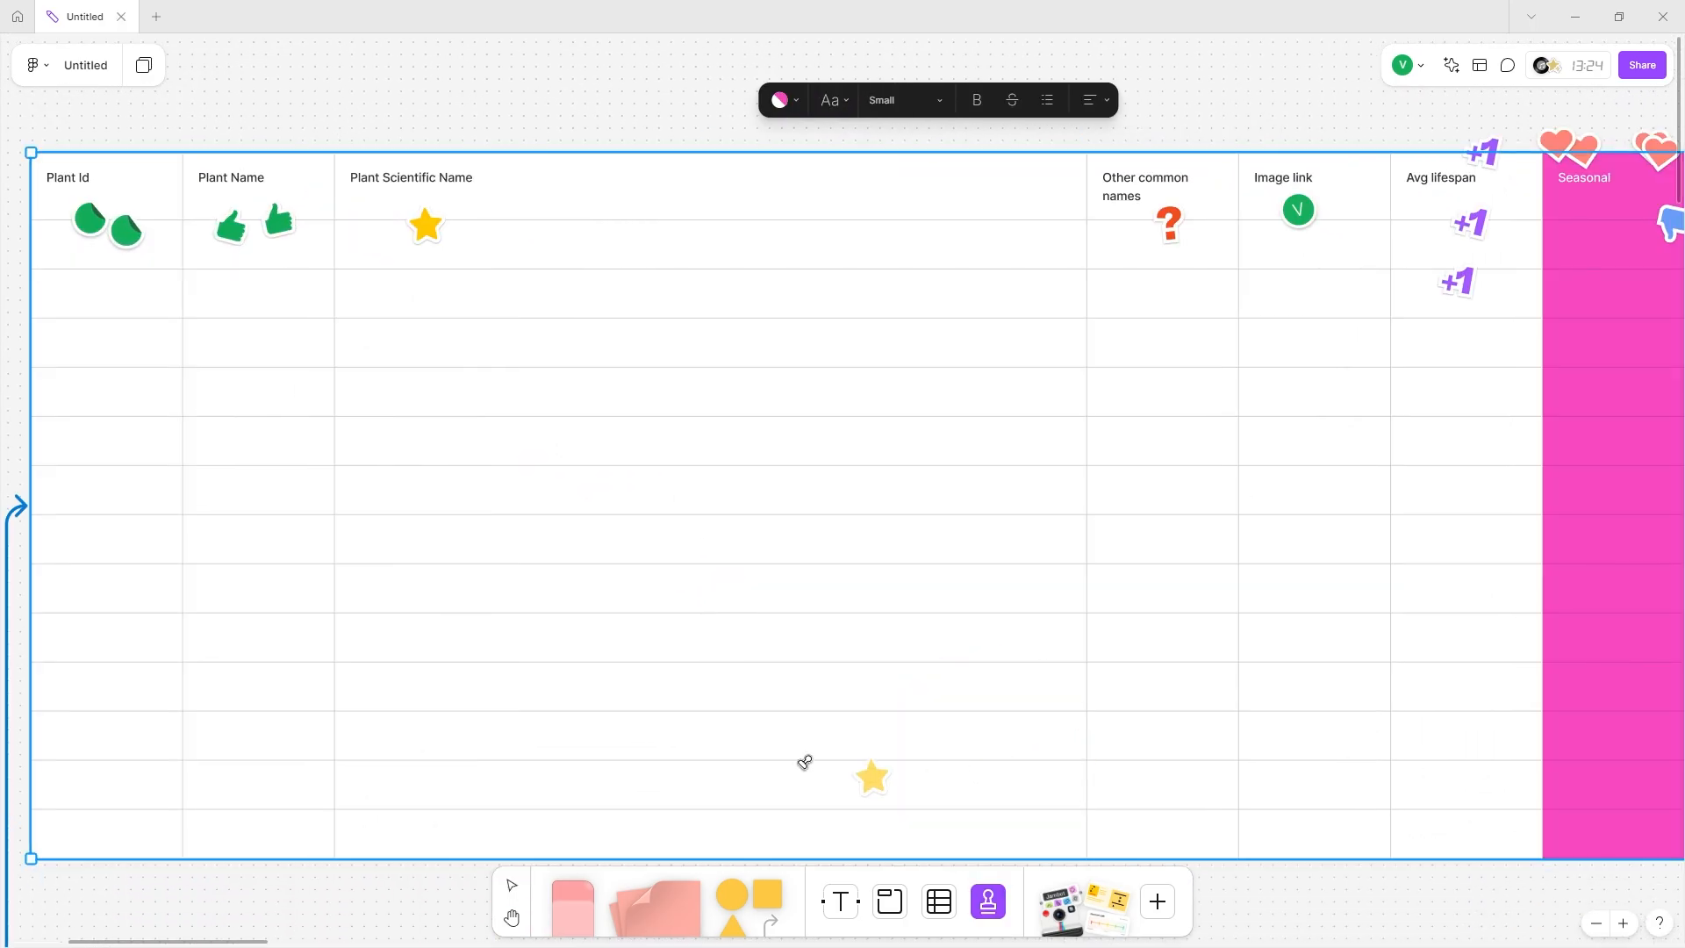
{"action": "scroll", "coordinate": [530, 611], "scroll_direction": "left", "scroll_amount": 5}
{"action": "left_click", "coordinate": [590, 583]}
{"action": "scroll", "coordinate": [689, 607], "scroll_direction": "up", "scroll_amount": 3, "text": "ctrl"}
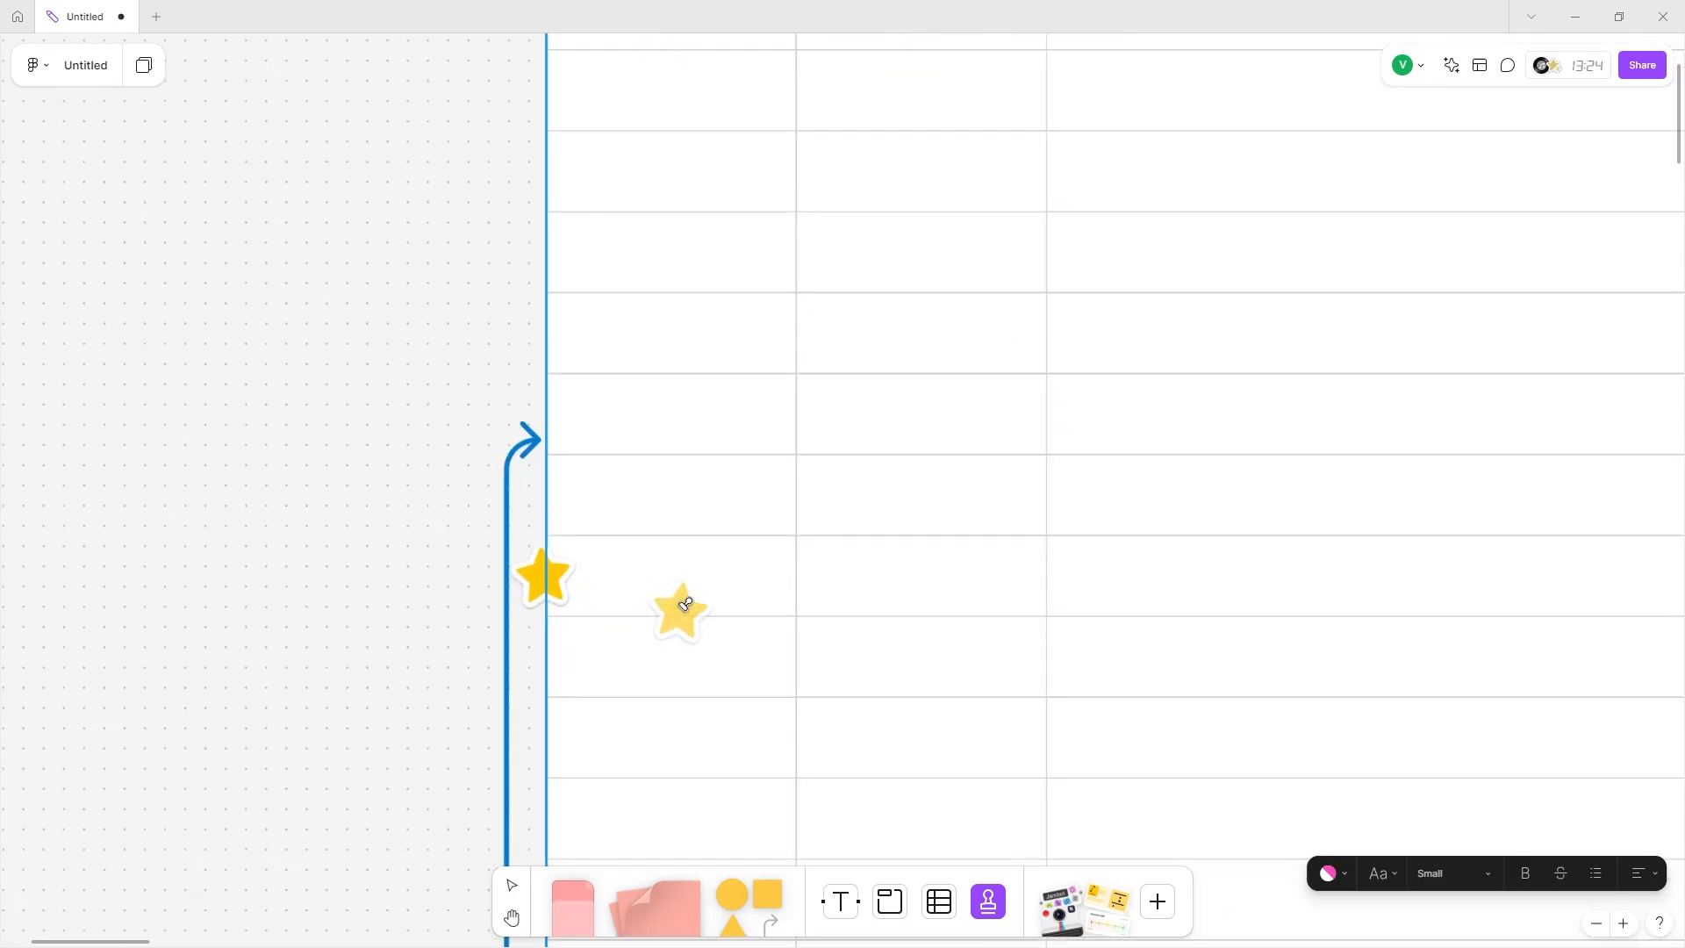
{"action": "scroll", "coordinate": [686, 605], "scroll_direction": "up", "scroll_amount": 2, "text": "ctrl"}
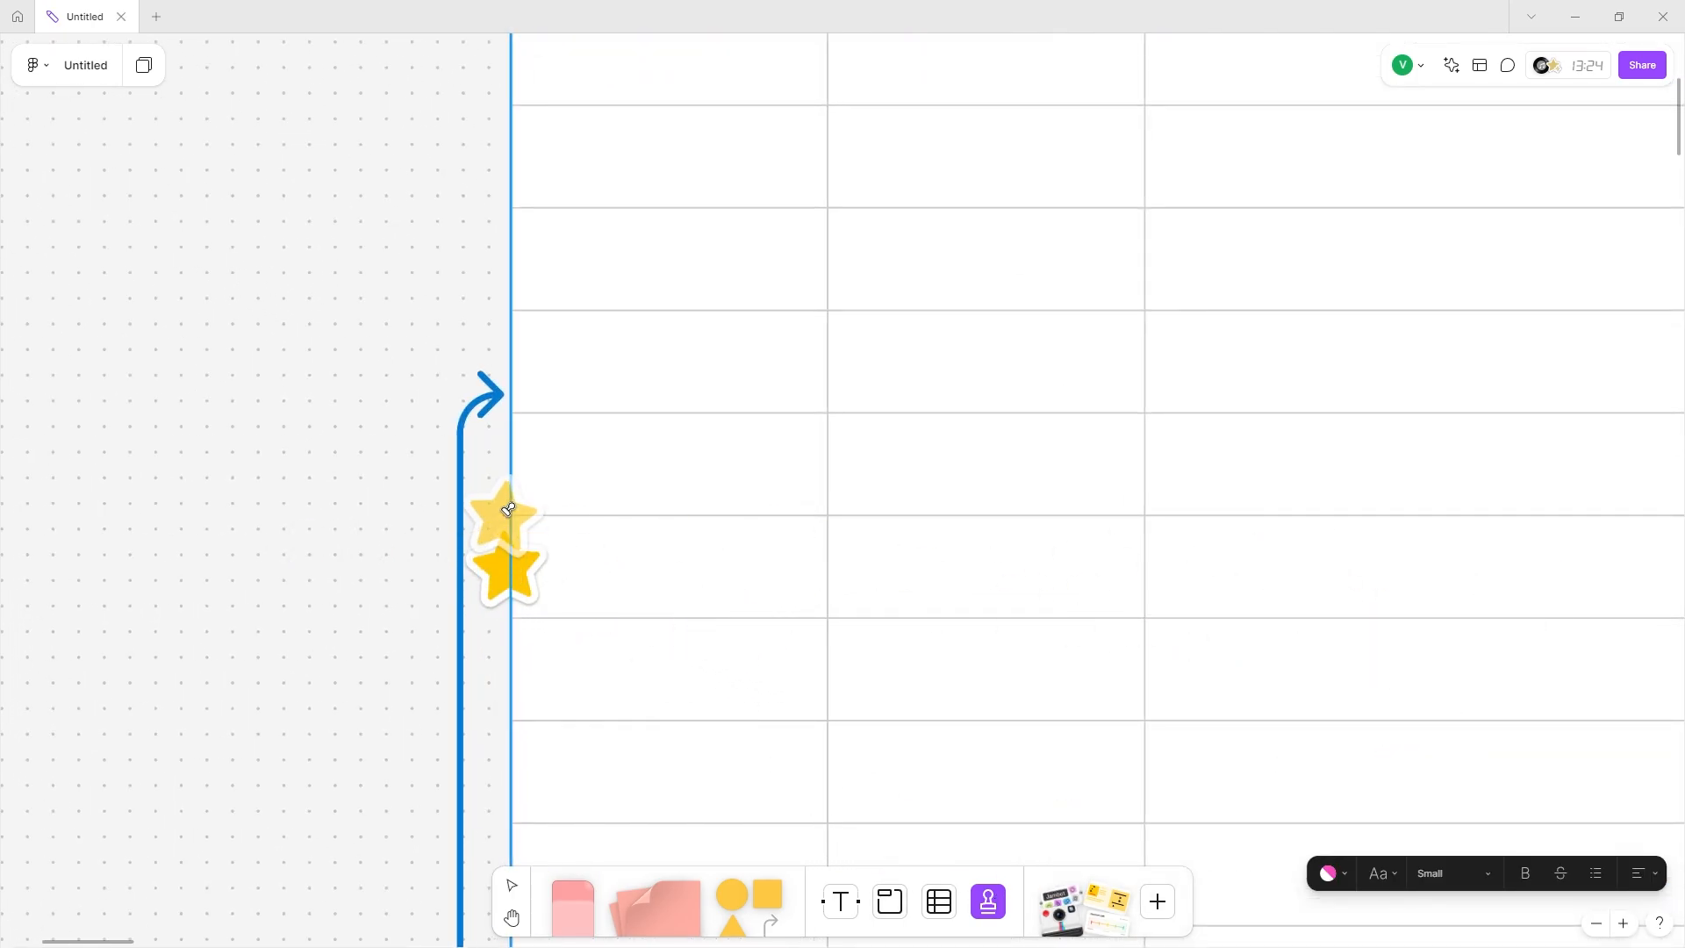
{"action": "left_click", "coordinate": [513, 457]}
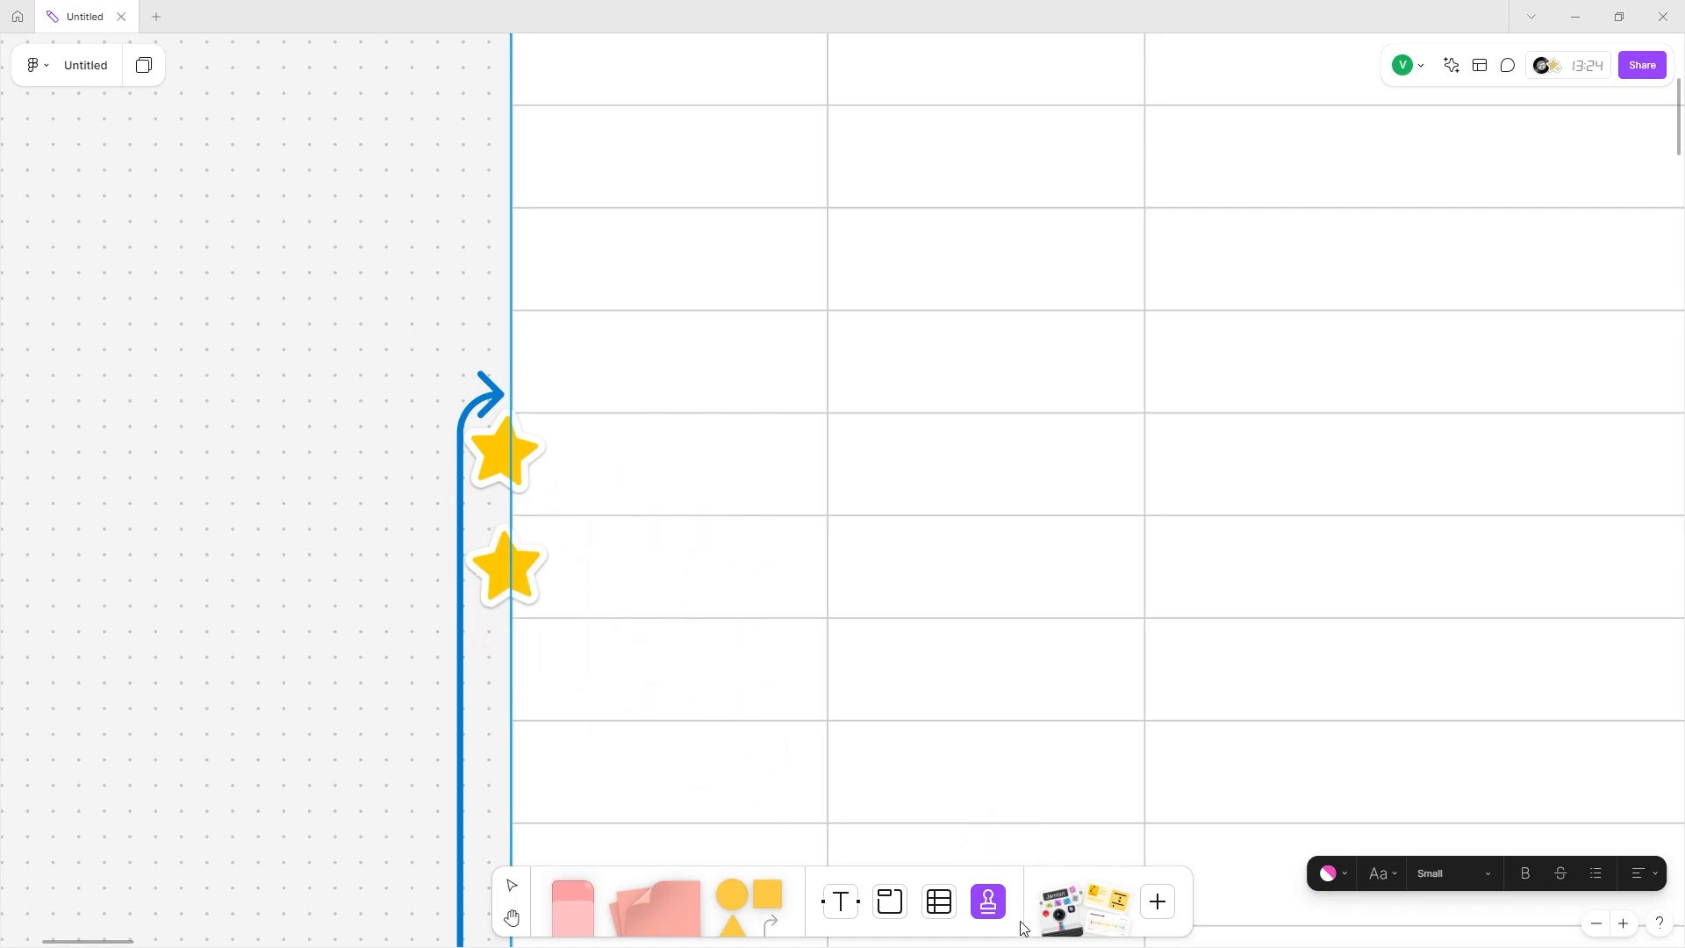
{"action": "scroll", "coordinate": [1167, 443], "scroll_direction": "right", "scroll_amount": 8}
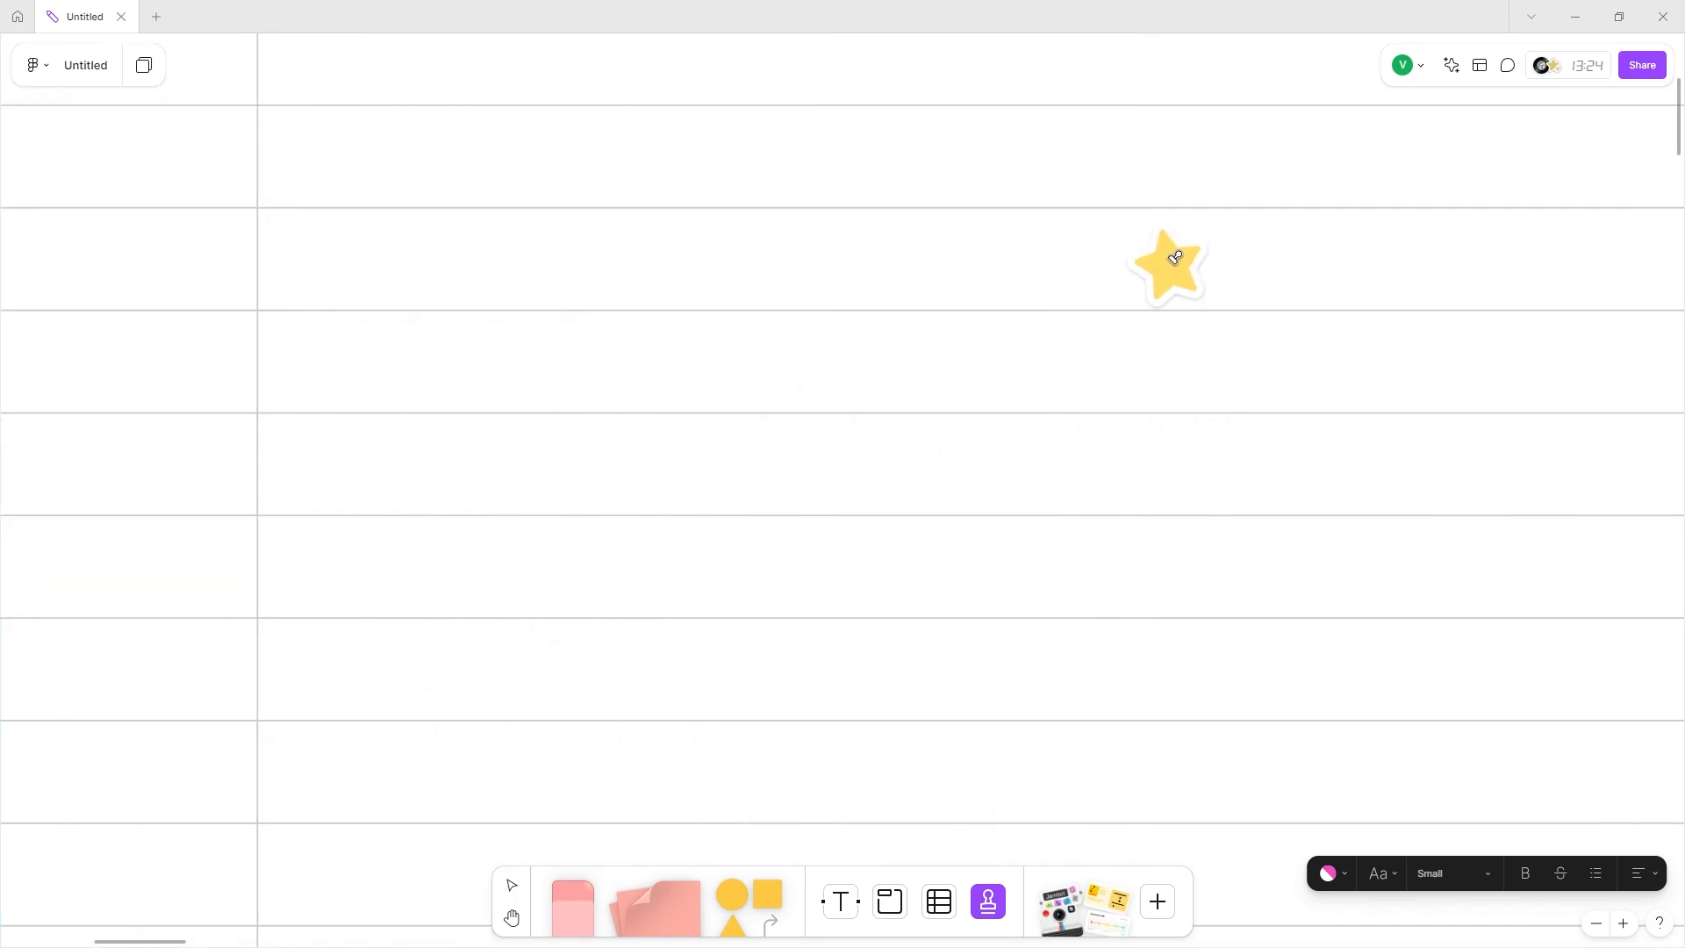
{"action": "left_click", "coordinate": [1171, 260]}
{"action": "scroll", "coordinate": [1371, 493], "scroll_direction": "down", "scroll_amount": 6}
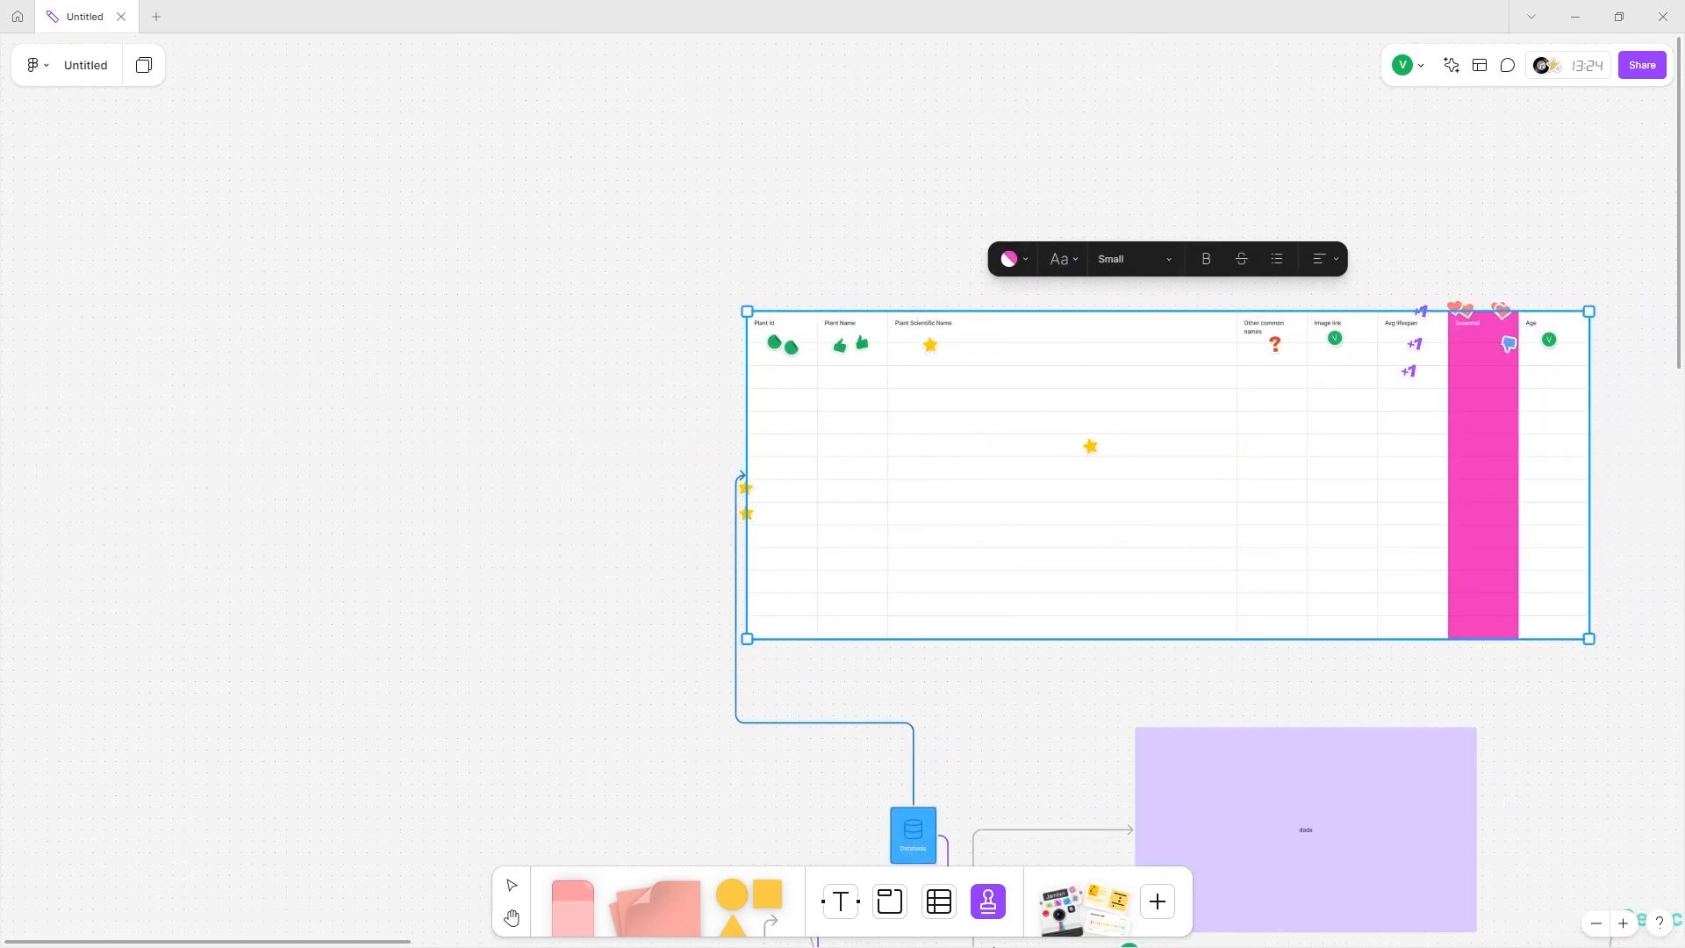
Place the WIP cat sticker from the sticker library on the board.
{"action": "left_click", "coordinate": [1038, 920]}
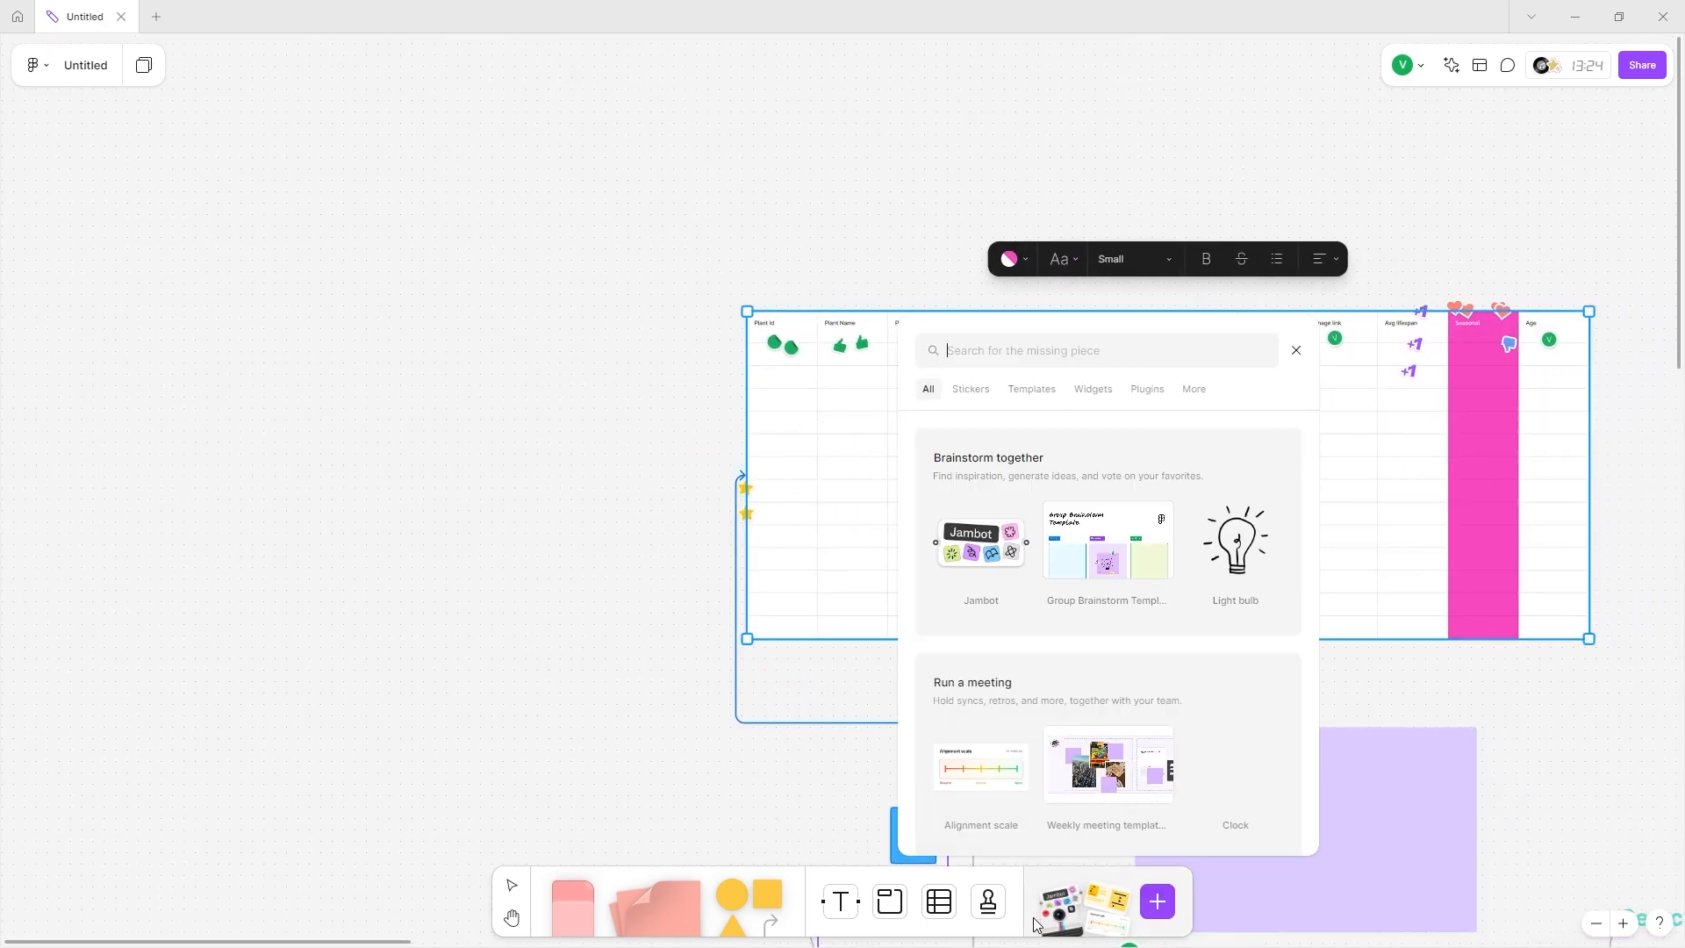
{"action": "left_click", "coordinate": [1030, 867]}
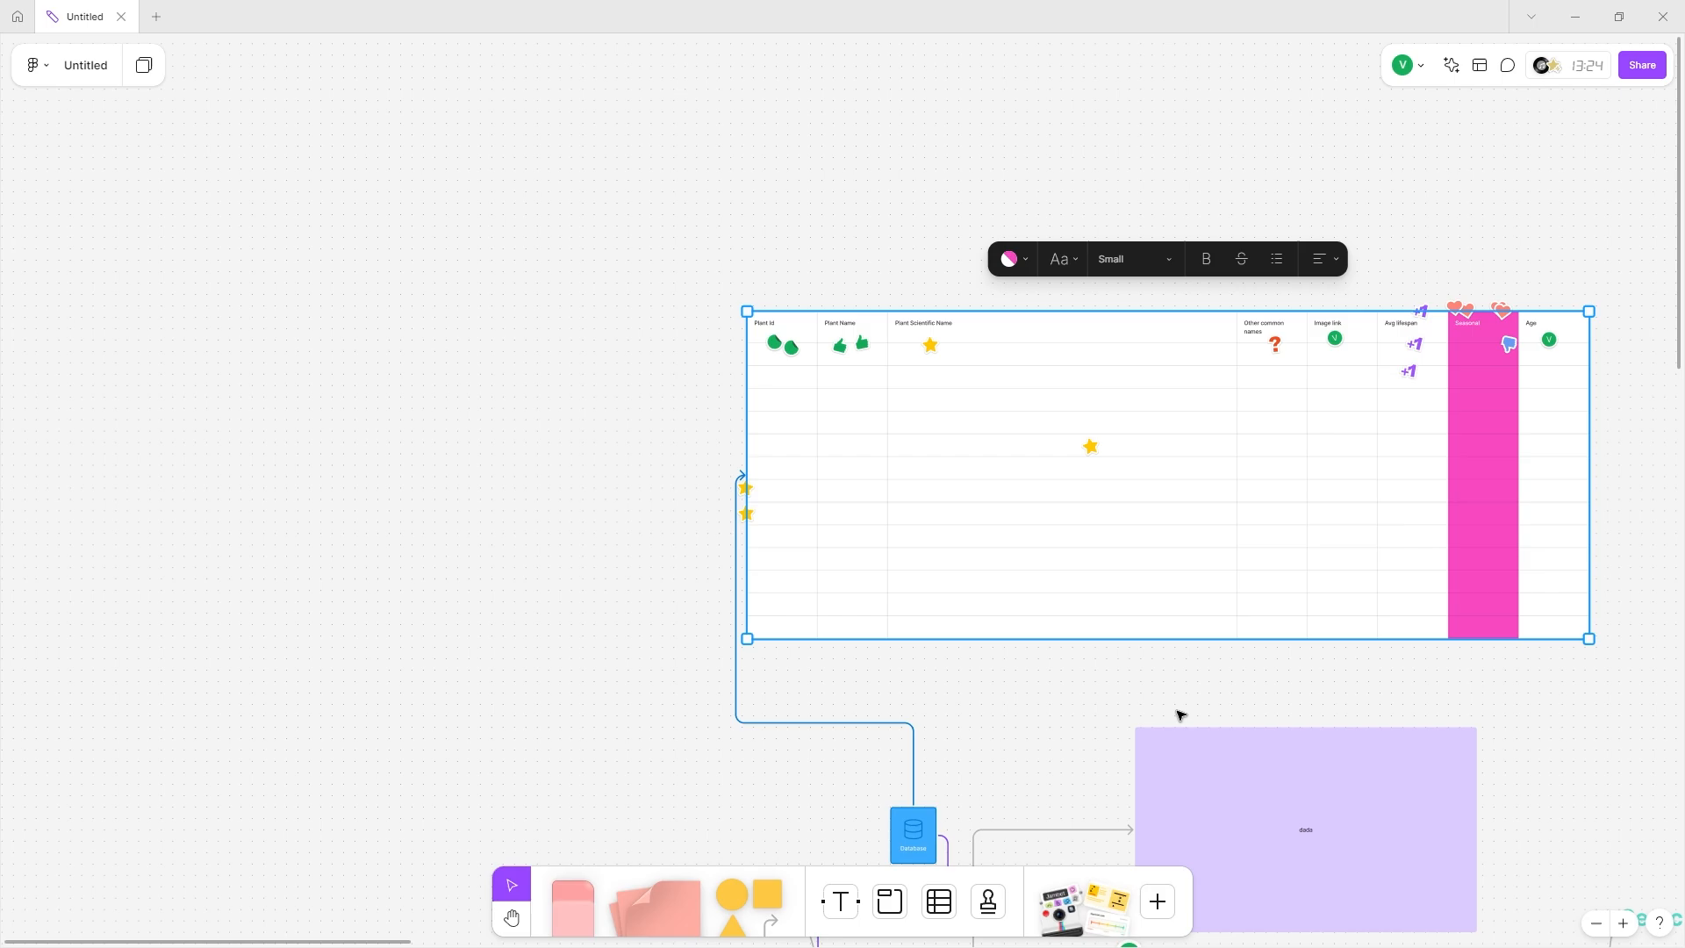
{"action": "scroll", "coordinate": [1178, 711], "scroll_direction": "right", "scroll_amount": 2}
{"action": "left_click", "coordinate": [1062, 904]}
{"action": "scroll", "coordinate": [940, 474], "scroll_direction": "down", "scroll_amount": 2}
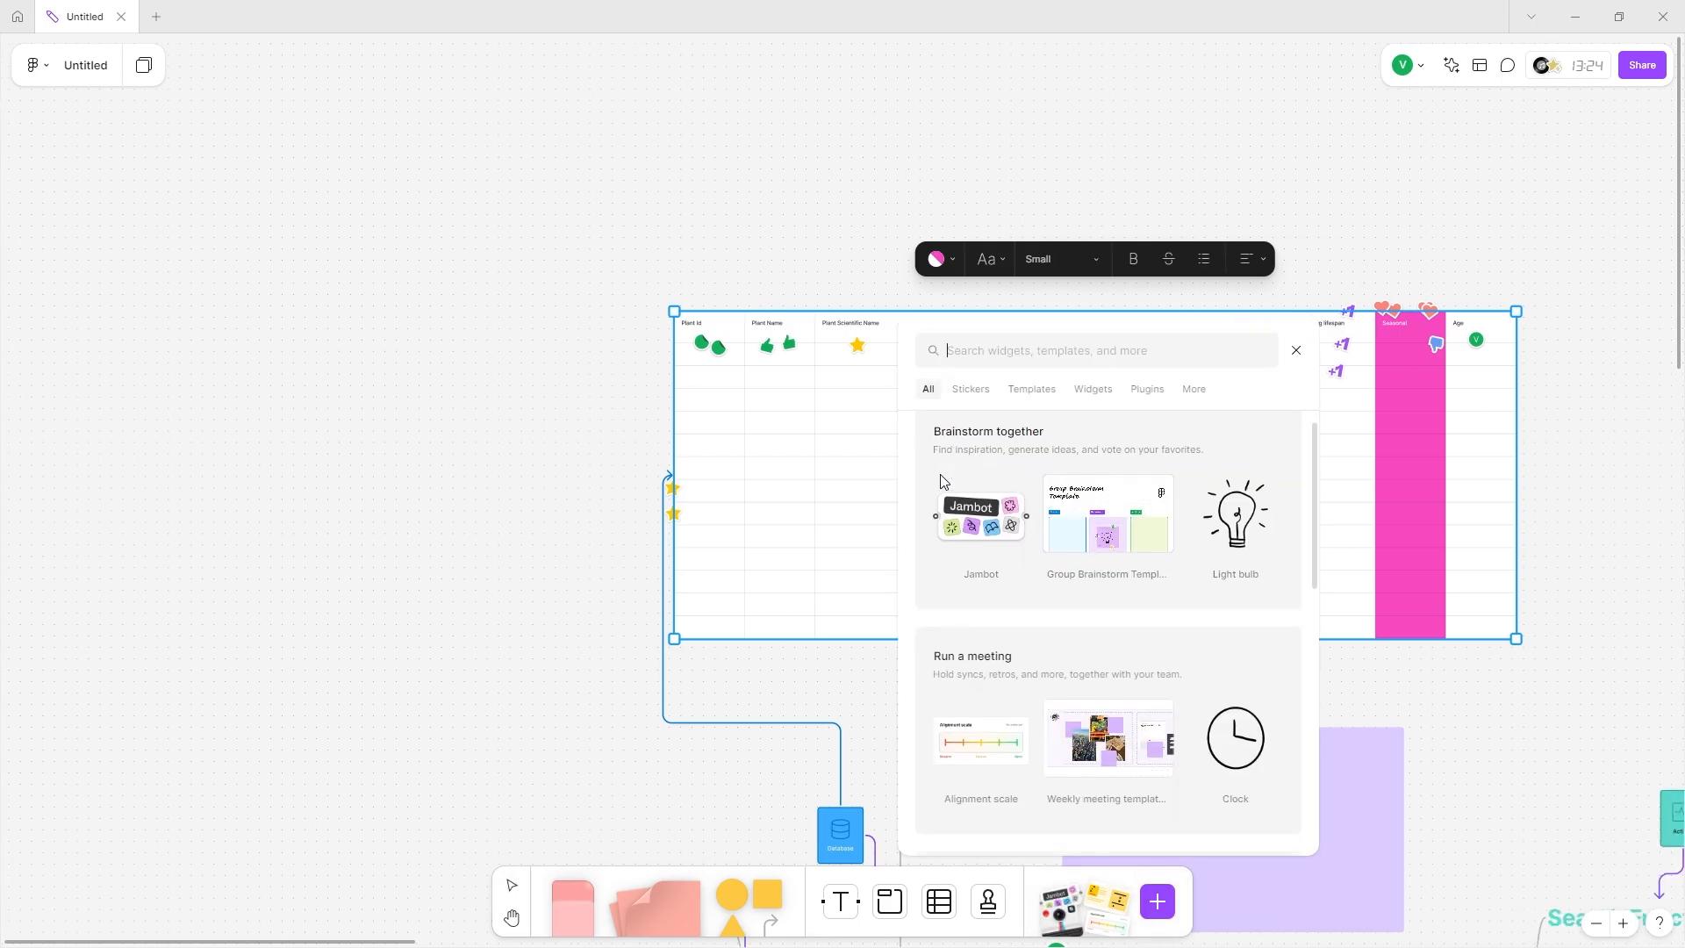
{"action": "left_click", "coordinate": [970, 390]}
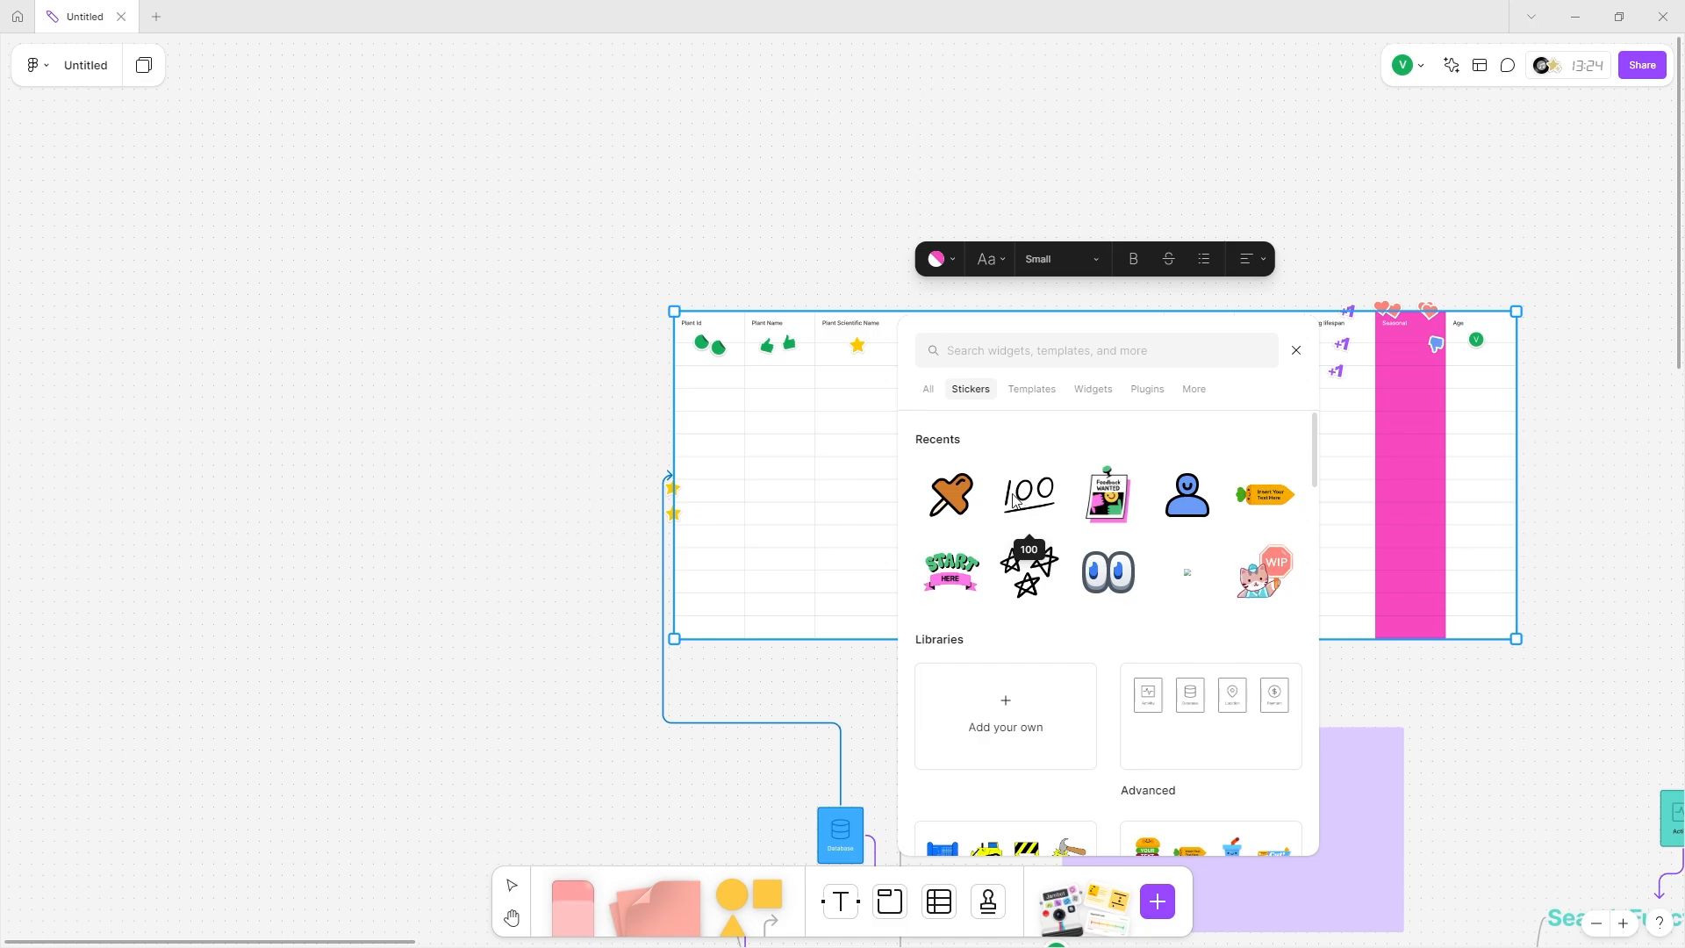
{"action": "left_click", "coordinate": [1261, 590]}
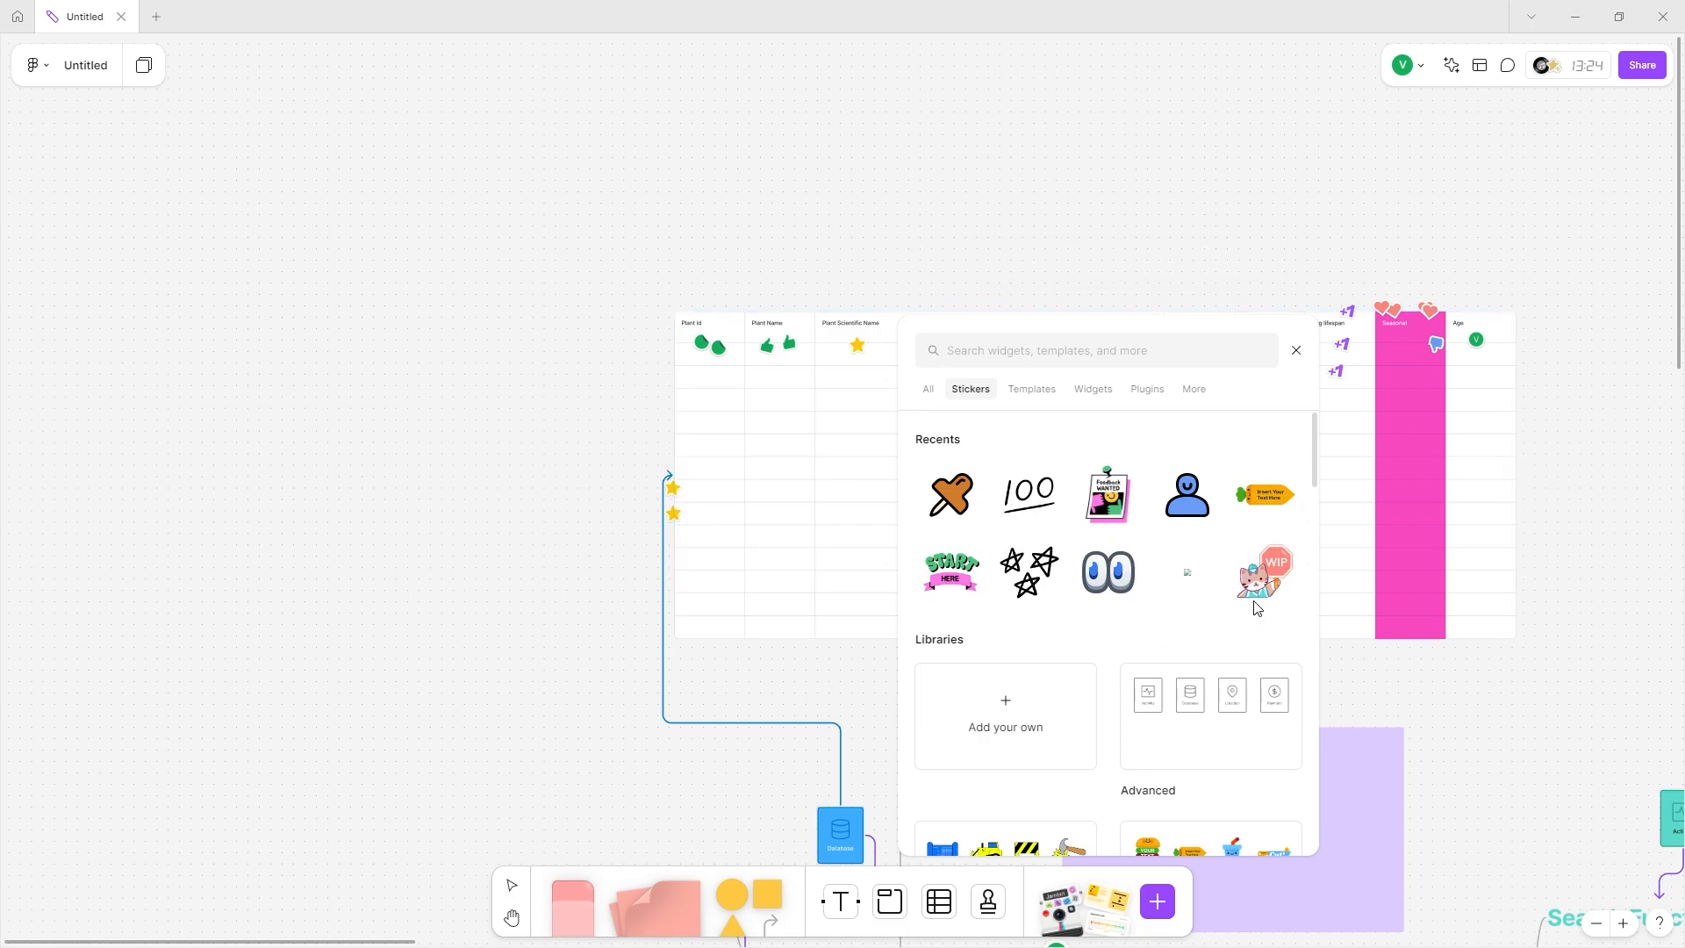
{"action": "left_click", "coordinate": [460, 370]}
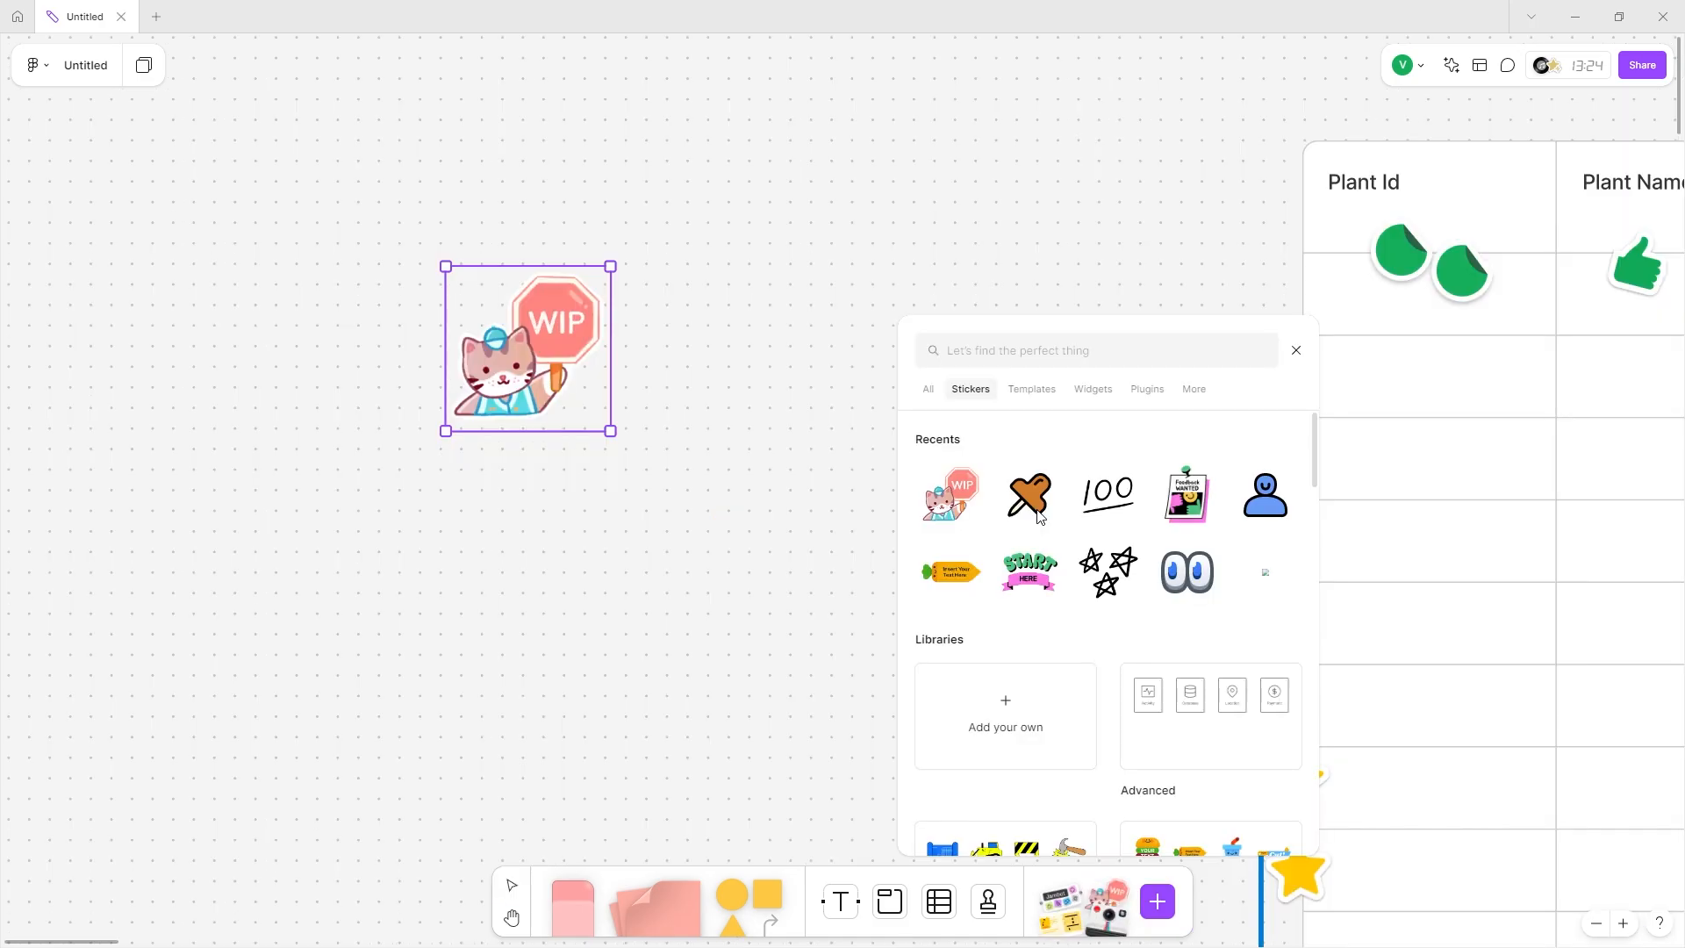
Add the orange pushpin sticker and move it beside the Idea 4 node.
{"action": "left_click", "coordinate": [1030, 497]}
{"action": "scroll", "coordinate": [678, 493], "scroll_direction": "right", "scroll_amount": 7}
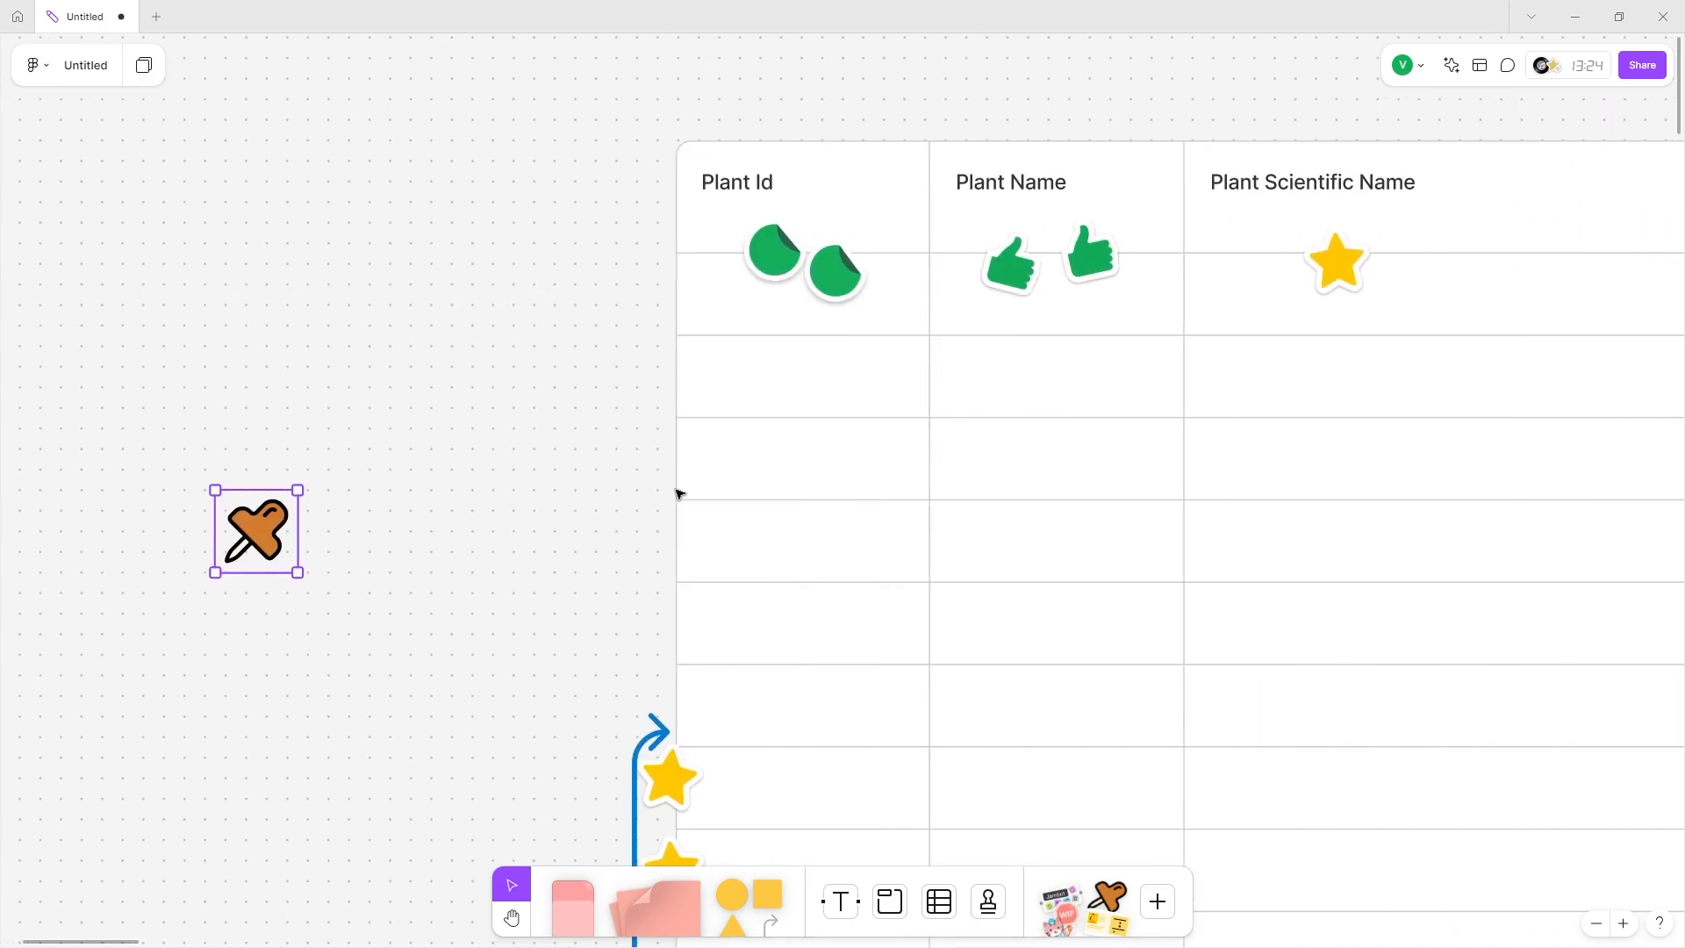
{"action": "scroll", "coordinate": [677, 493], "scroll_direction": "down", "scroll_amount": 5}
{"action": "scroll", "coordinate": [667, 579], "scroll_direction": "down", "scroll_amount": 4}
{"action": "scroll", "coordinate": [653, 669], "scroll_direction": "left", "scroll_amount": 4}
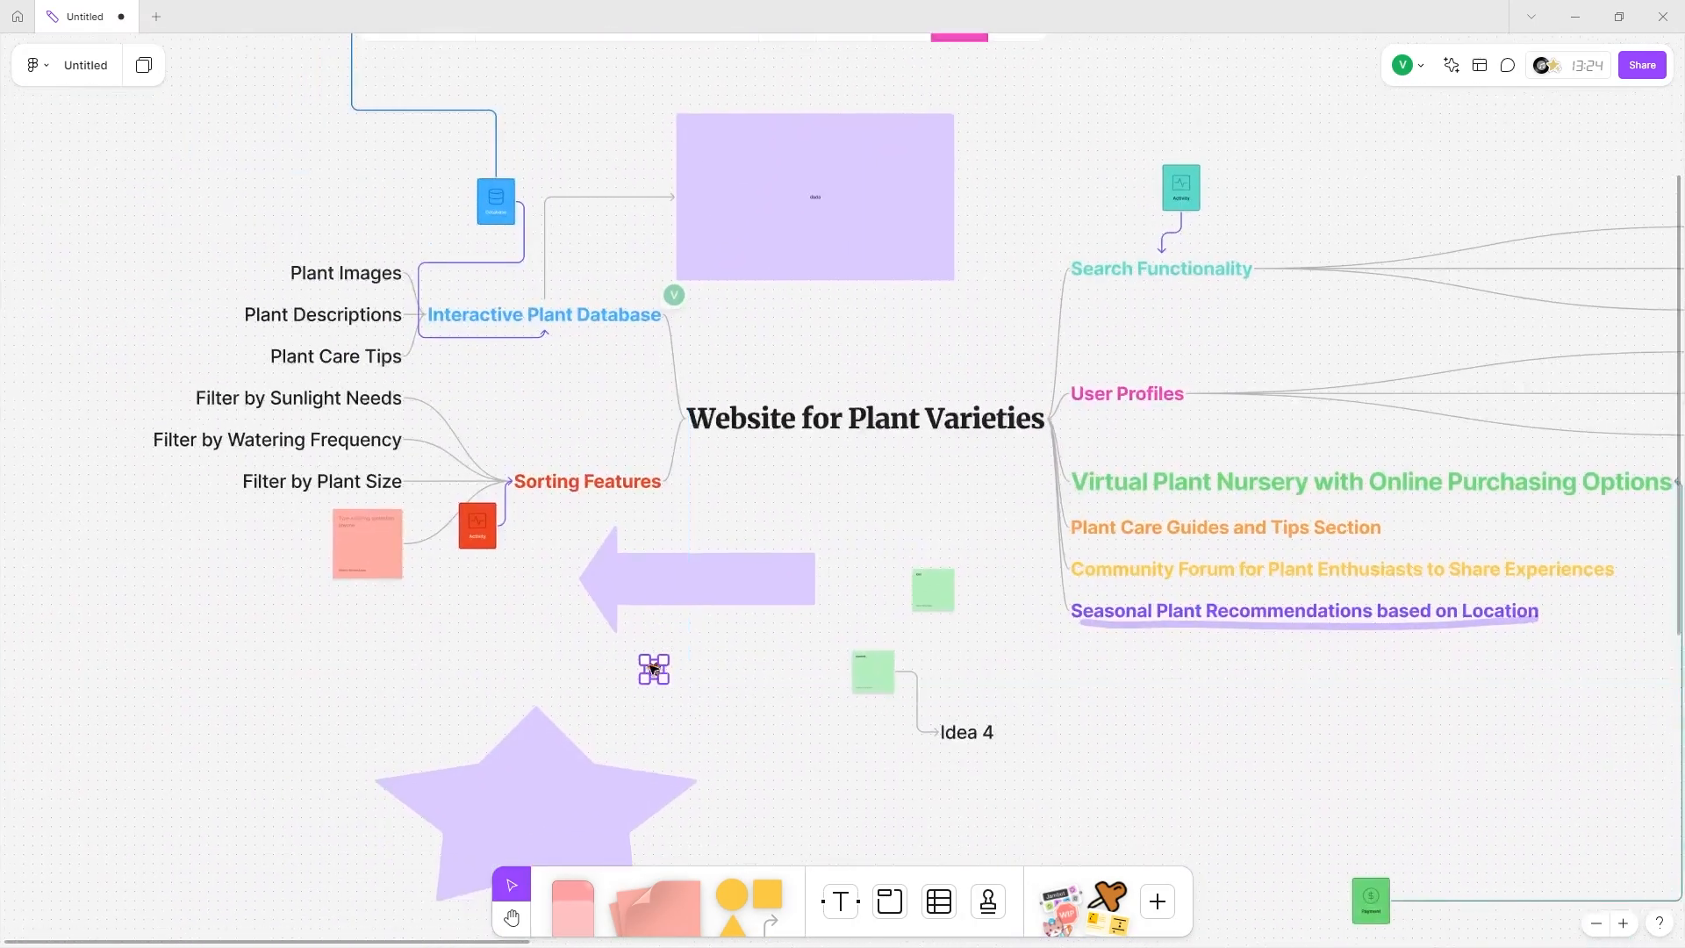
{"action": "scroll", "coordinate": [1044, 754], "scroll_direction": "up", "scroll_amount": 5}
{"action": "left_click_drag", "start_coordinate": [654, 669], "coordinate": [886, 606]}
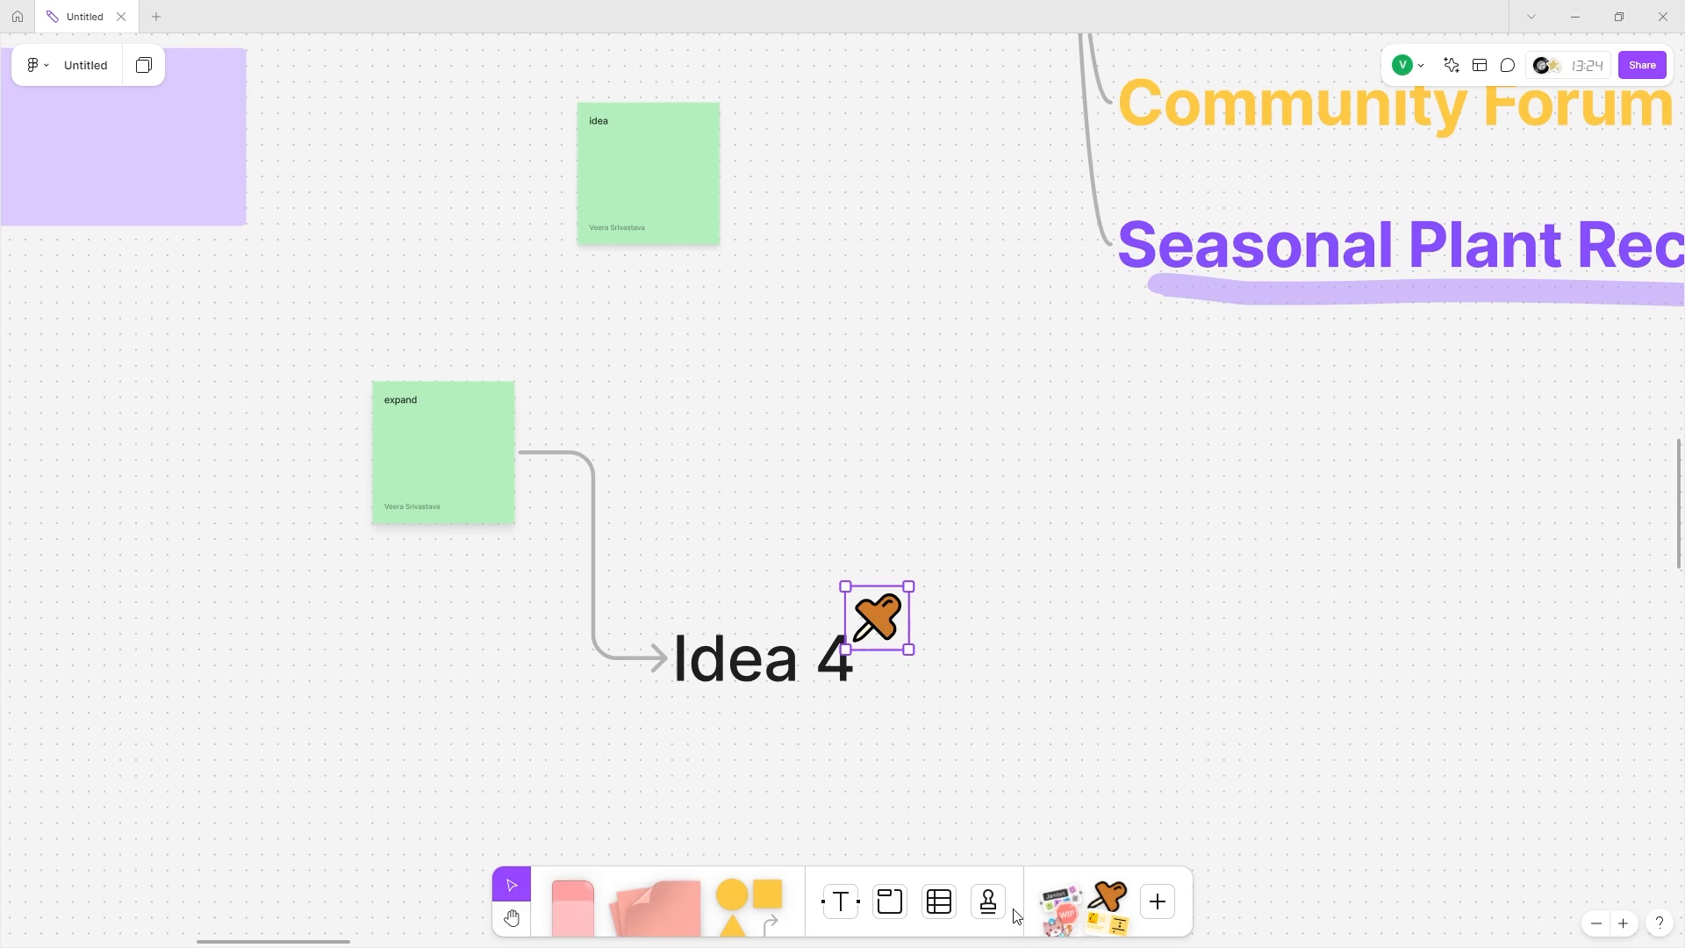
Add a START HERE sticker onto Interactive Plant Database and enlarge it.
{"action": "left_click", "coordinate": [1097, 910]}
{"action": "left_click", "coordinate": [1104, 910]}
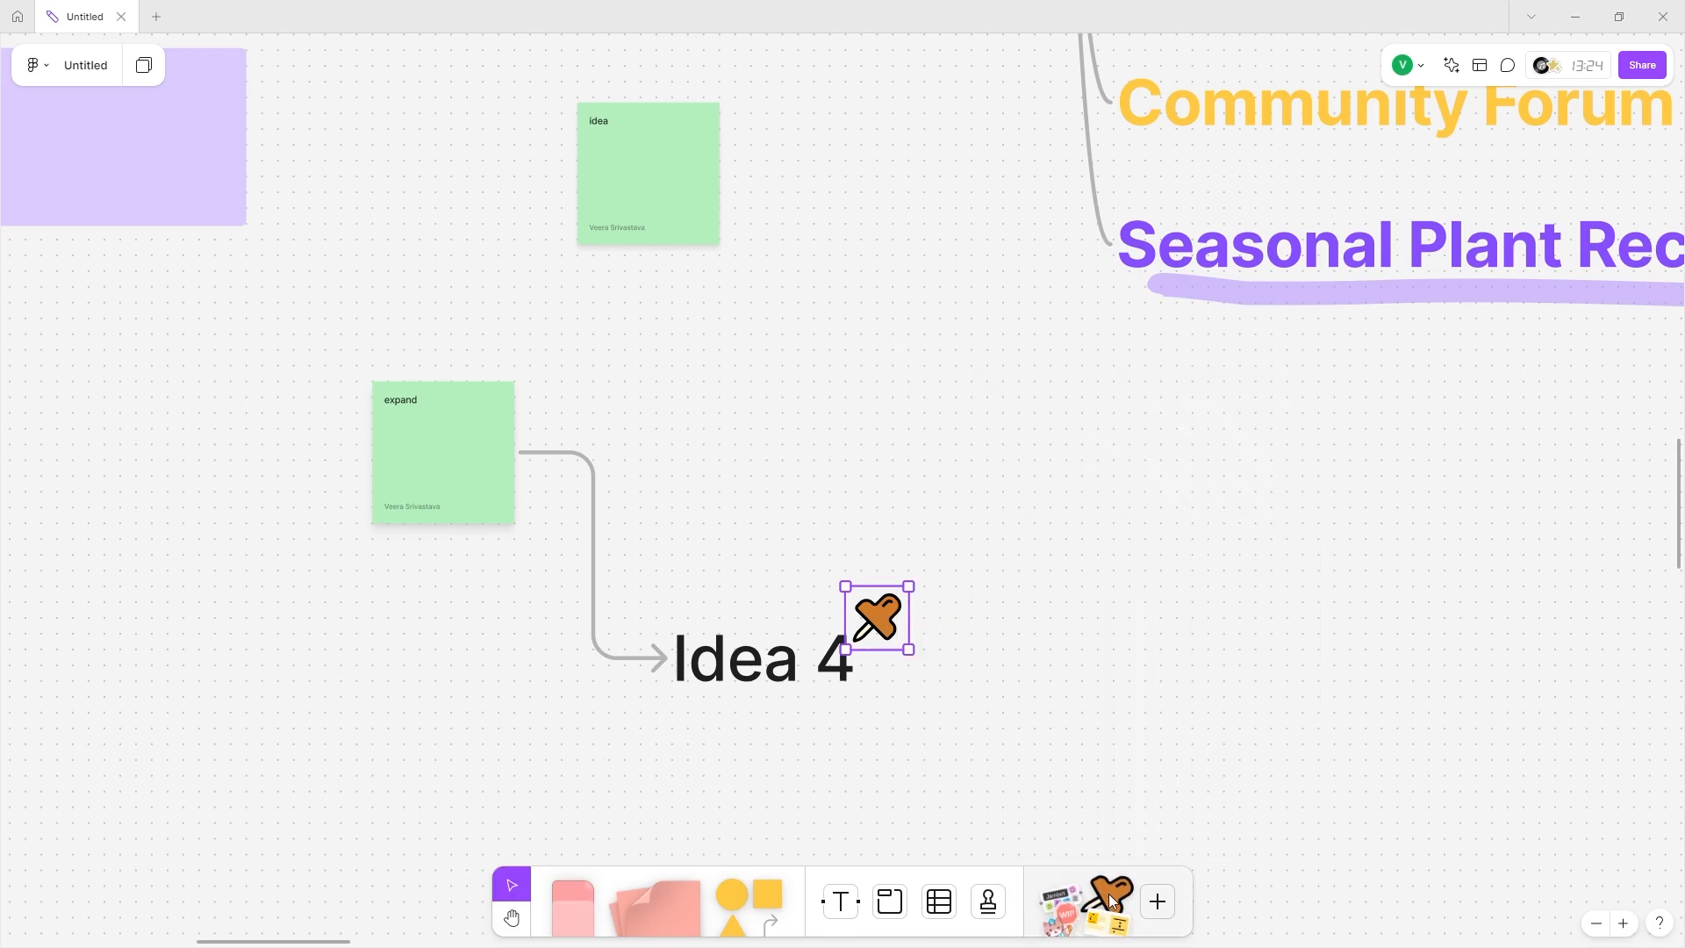
{"action": "left_click", "coordinate": [1109, 893]}
{"action": "left_click", "coordinate": [1003, 566]}
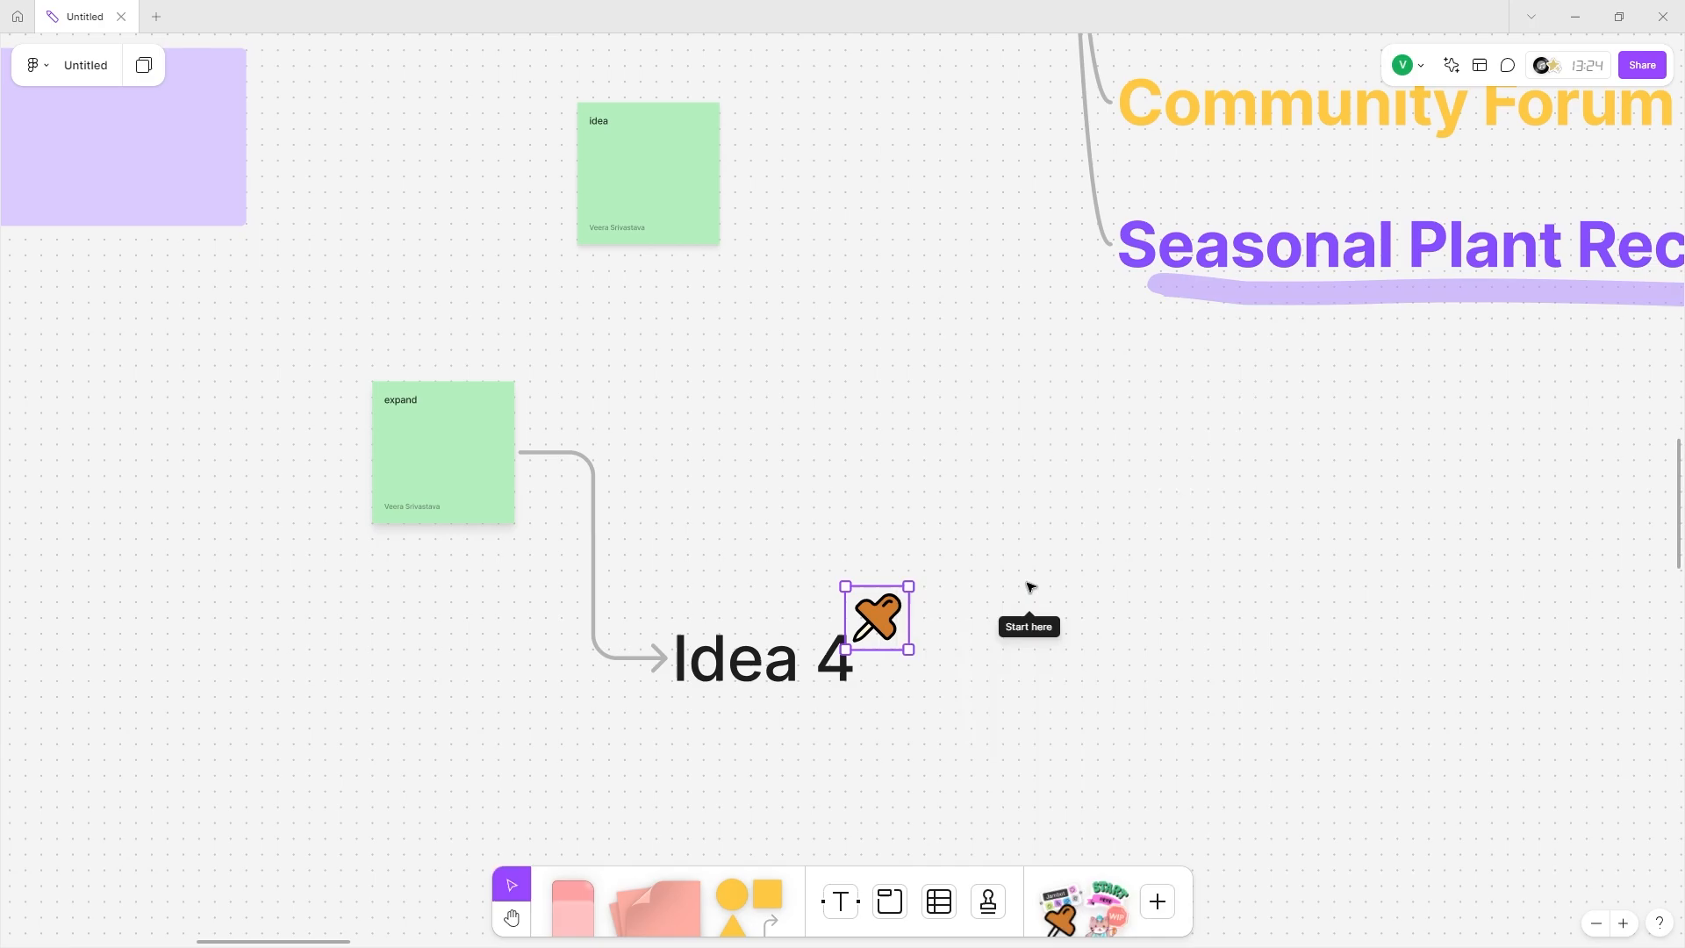
{"action": "left_click", "coordinate": [904, 526]}
{"action": "scroll", "coordinate": [913, 518], "scroll_direction": "down", "scroll_amount": 5}
{"action": "left_click_drag", "start_coordinate": [912, 518], "coordinate": [320, 331]}
{"action": "scroll", "coordinate": [635, 323], "scroll_direction": "up", "scroll_amount": 5}
{"action": "left_click_drag", "start_coordinate": [382, 281], "coordinate": [692, 448]}
Place the stars sticker from the library above the plant table.
{"action": "scroll", "coordinate": [644, 524], "scroll_direction": "down", "scroll_amount": 5}
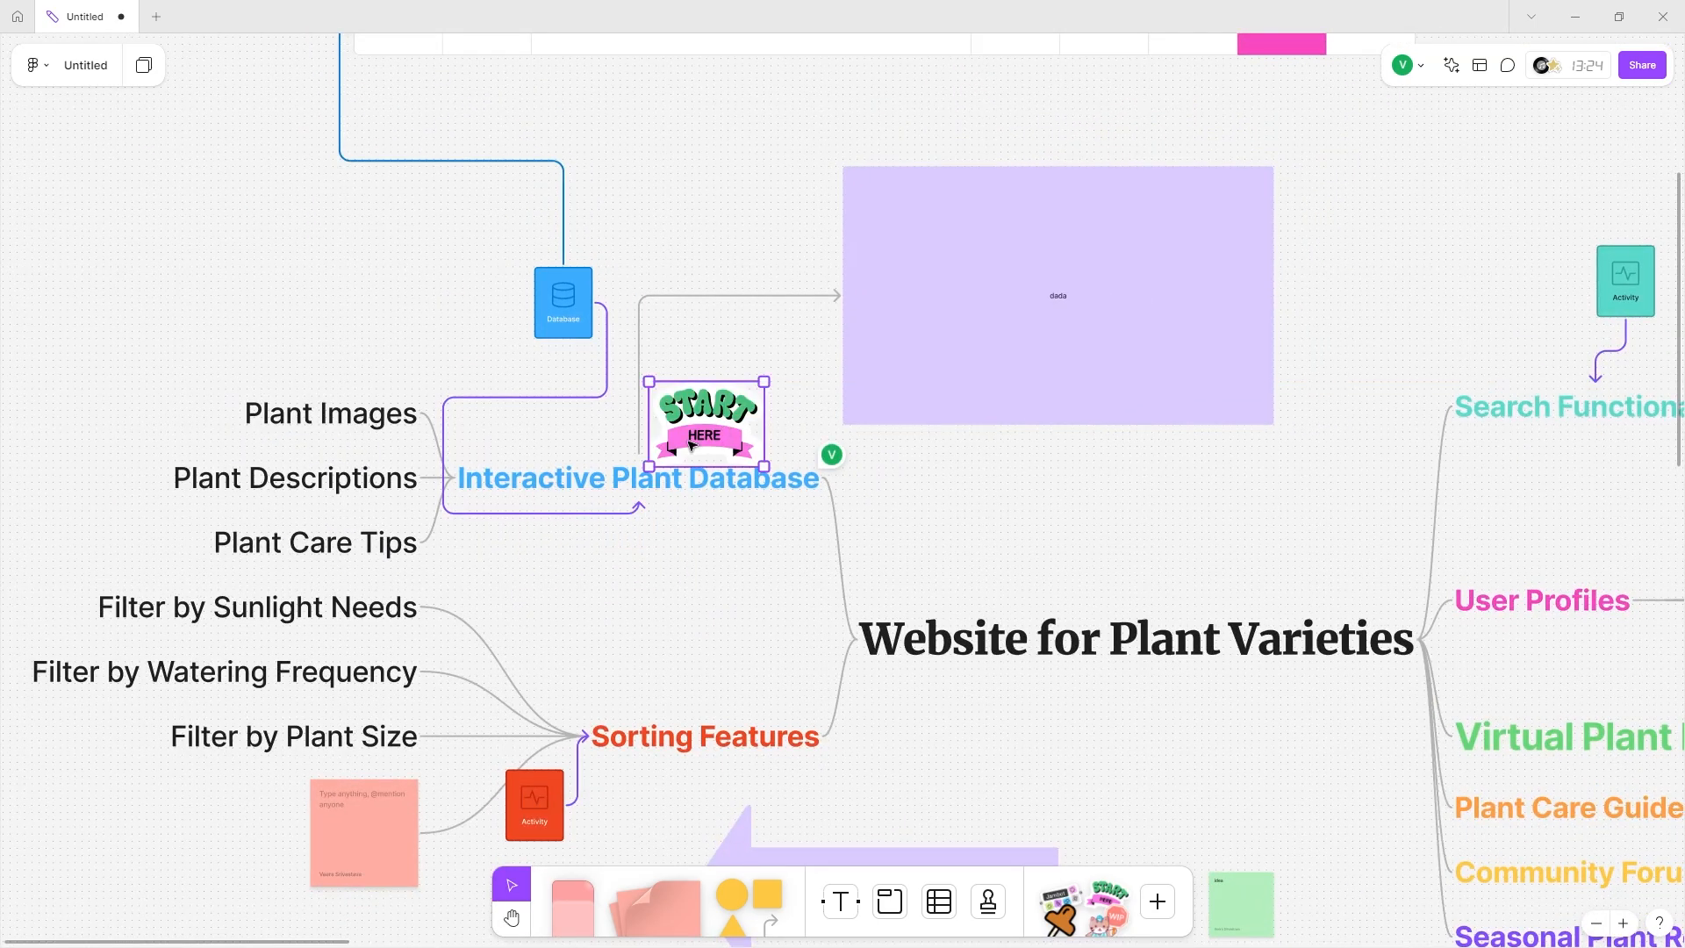
{"action": "scroll", "coordinate": [748, 426], "scroll_direction": "up", "scroll_amount": 5}
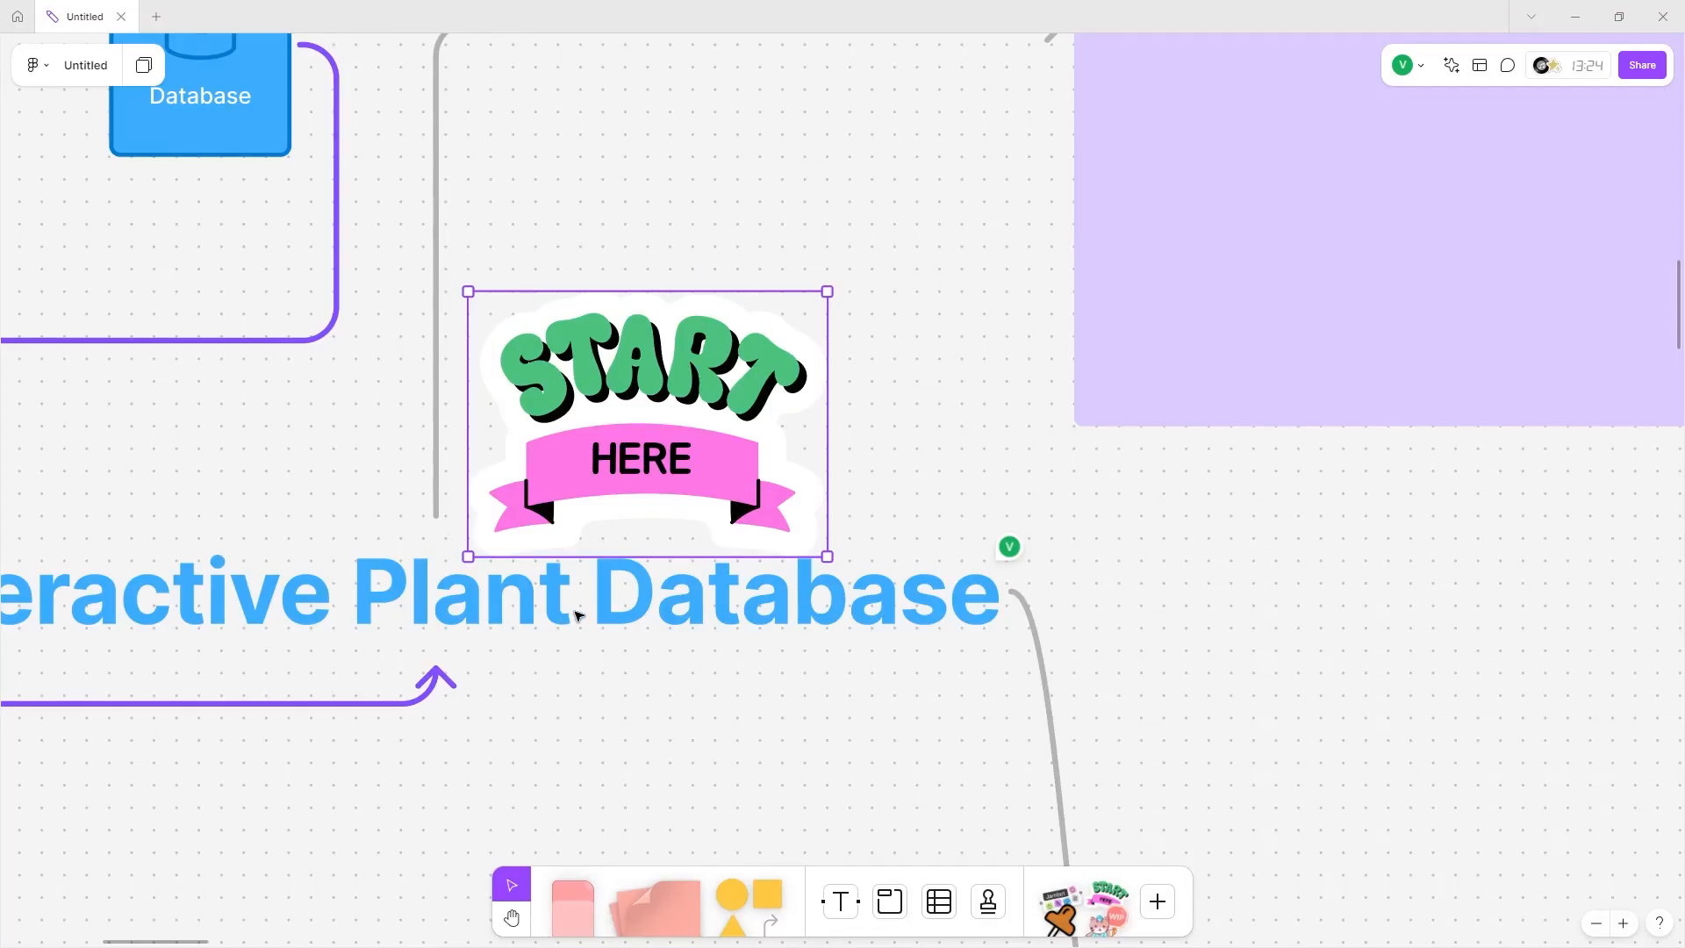
{"action": "left_click", "coordinate": [1049, 921]}
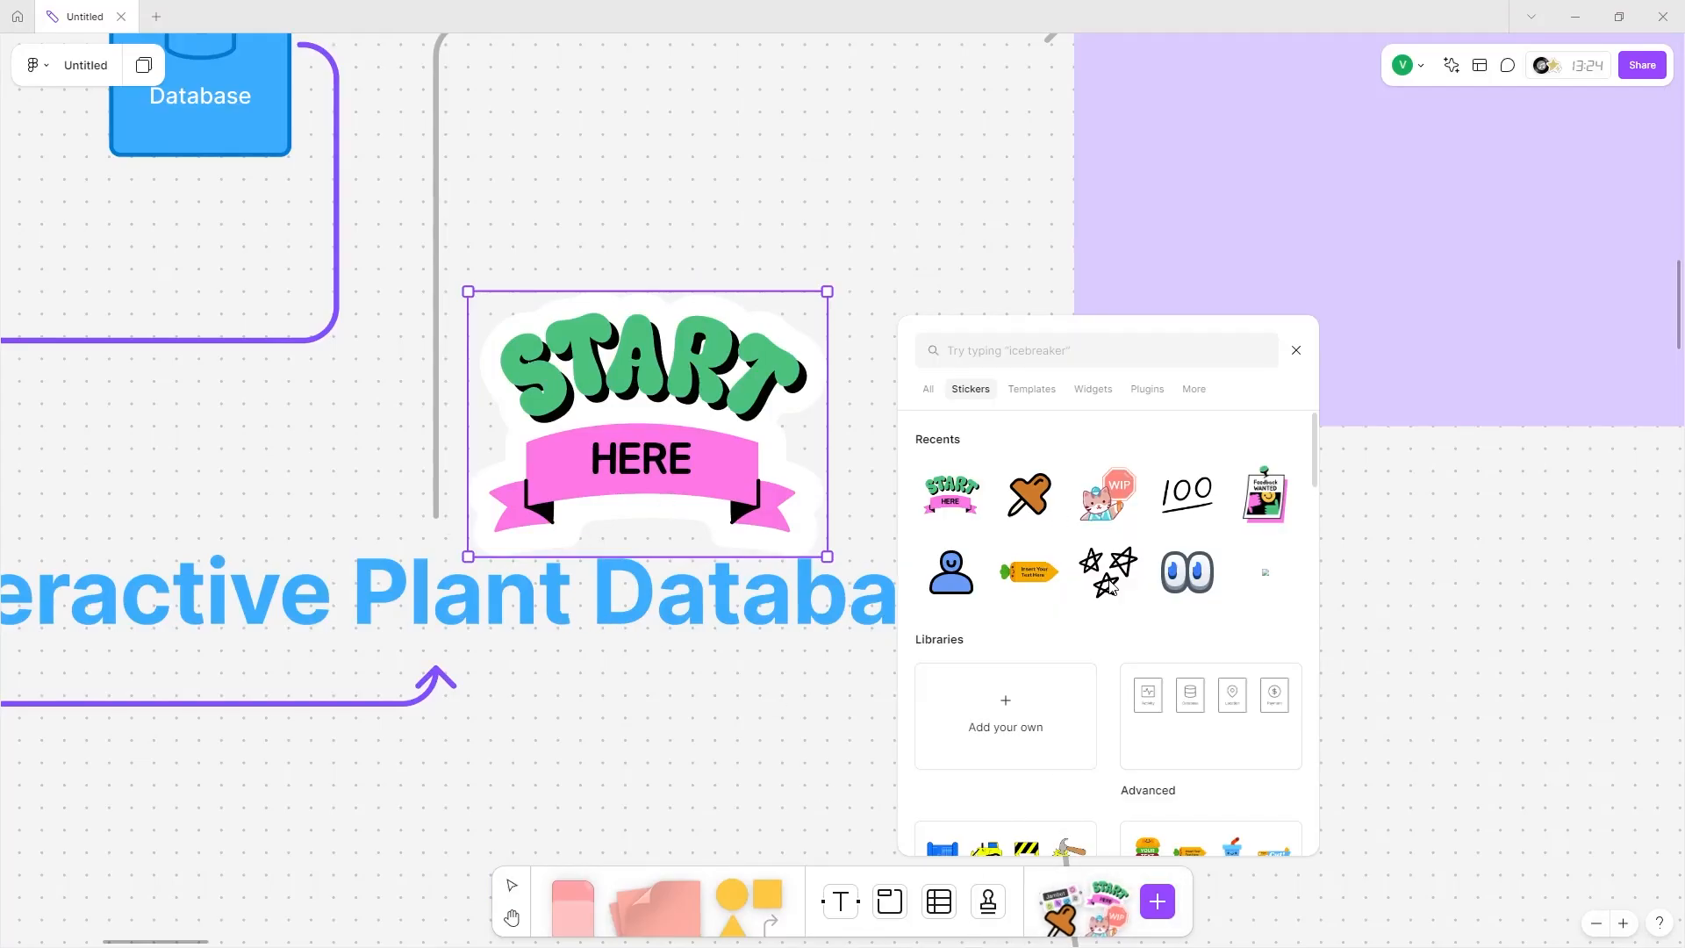
{"action": "left_click", "coordinate": [1110, 586]}
{"action": "scroll", "coordinate": [831, 554], "scroll_direction": "down", "scroll_amount": 5}
{"action": "scroll", "coordinate": [846, 478], "scroll_direction": "left", "scroll_amount": 2}
{"action": "scroll", "coordinate": [847, 478], "scroll_direction": "up", "scroll_amount": 1}
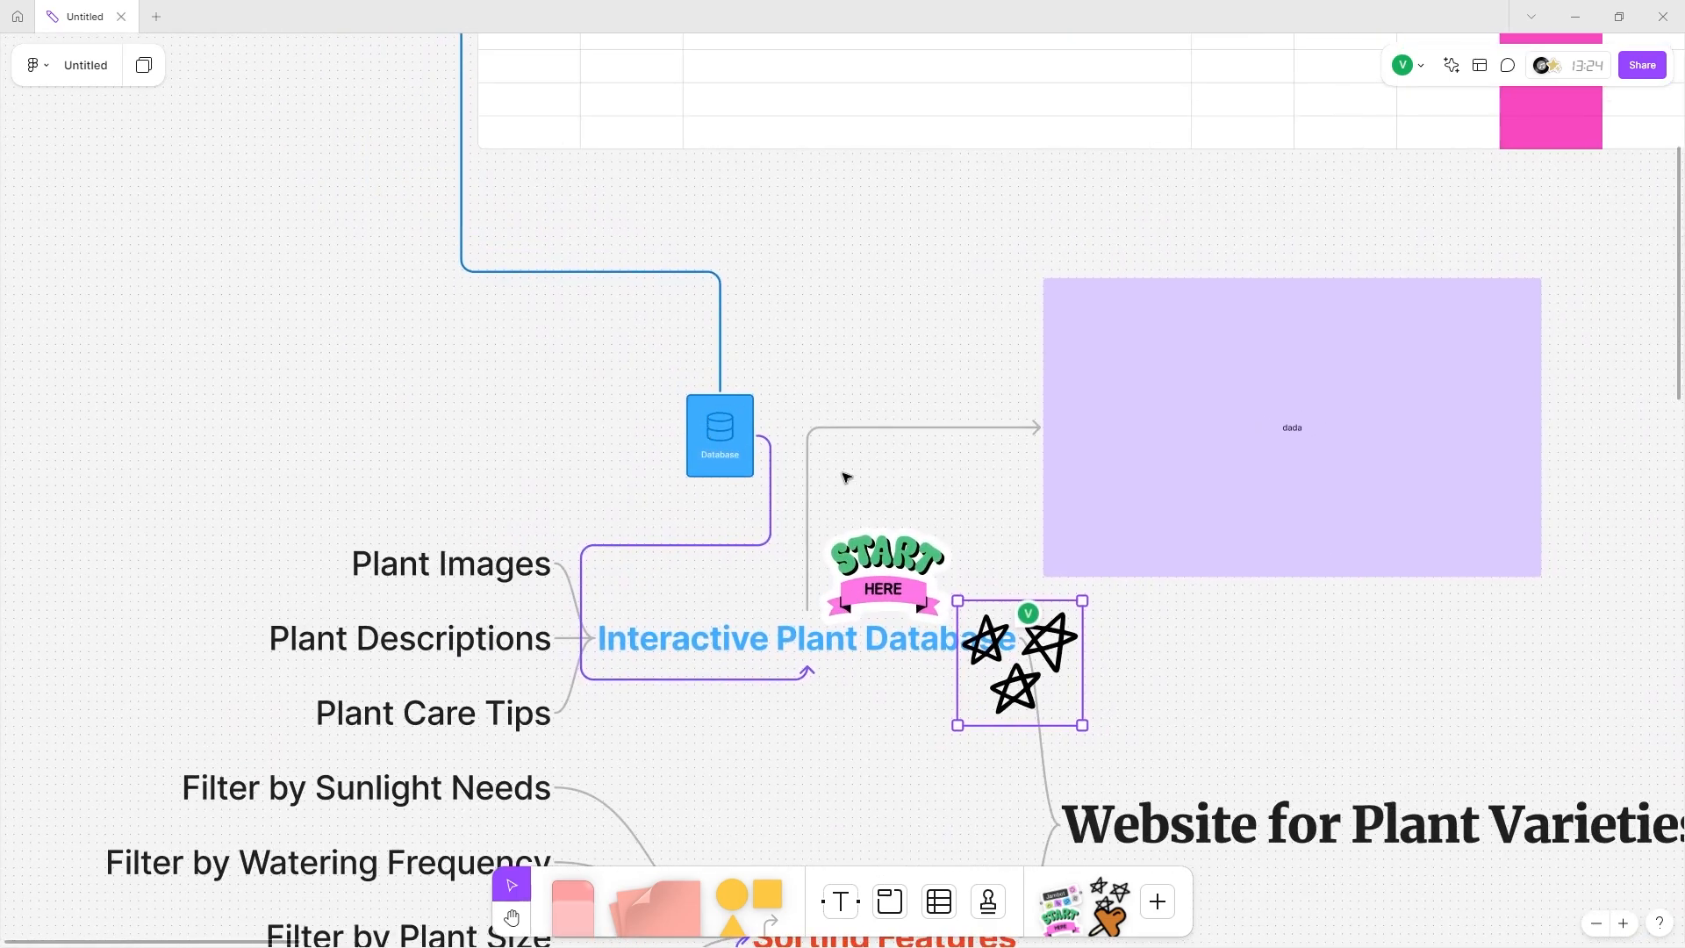
{"action": "left_click_drag", "start_coordinate": [1044, 676], "coordinate": [493, 159]}
Delete the large purple star shape and the purple arrow shape.
{"action": "scroll", "coordinate": [768, 350], "scroll_direction": "up", "scroll_amount": 5}
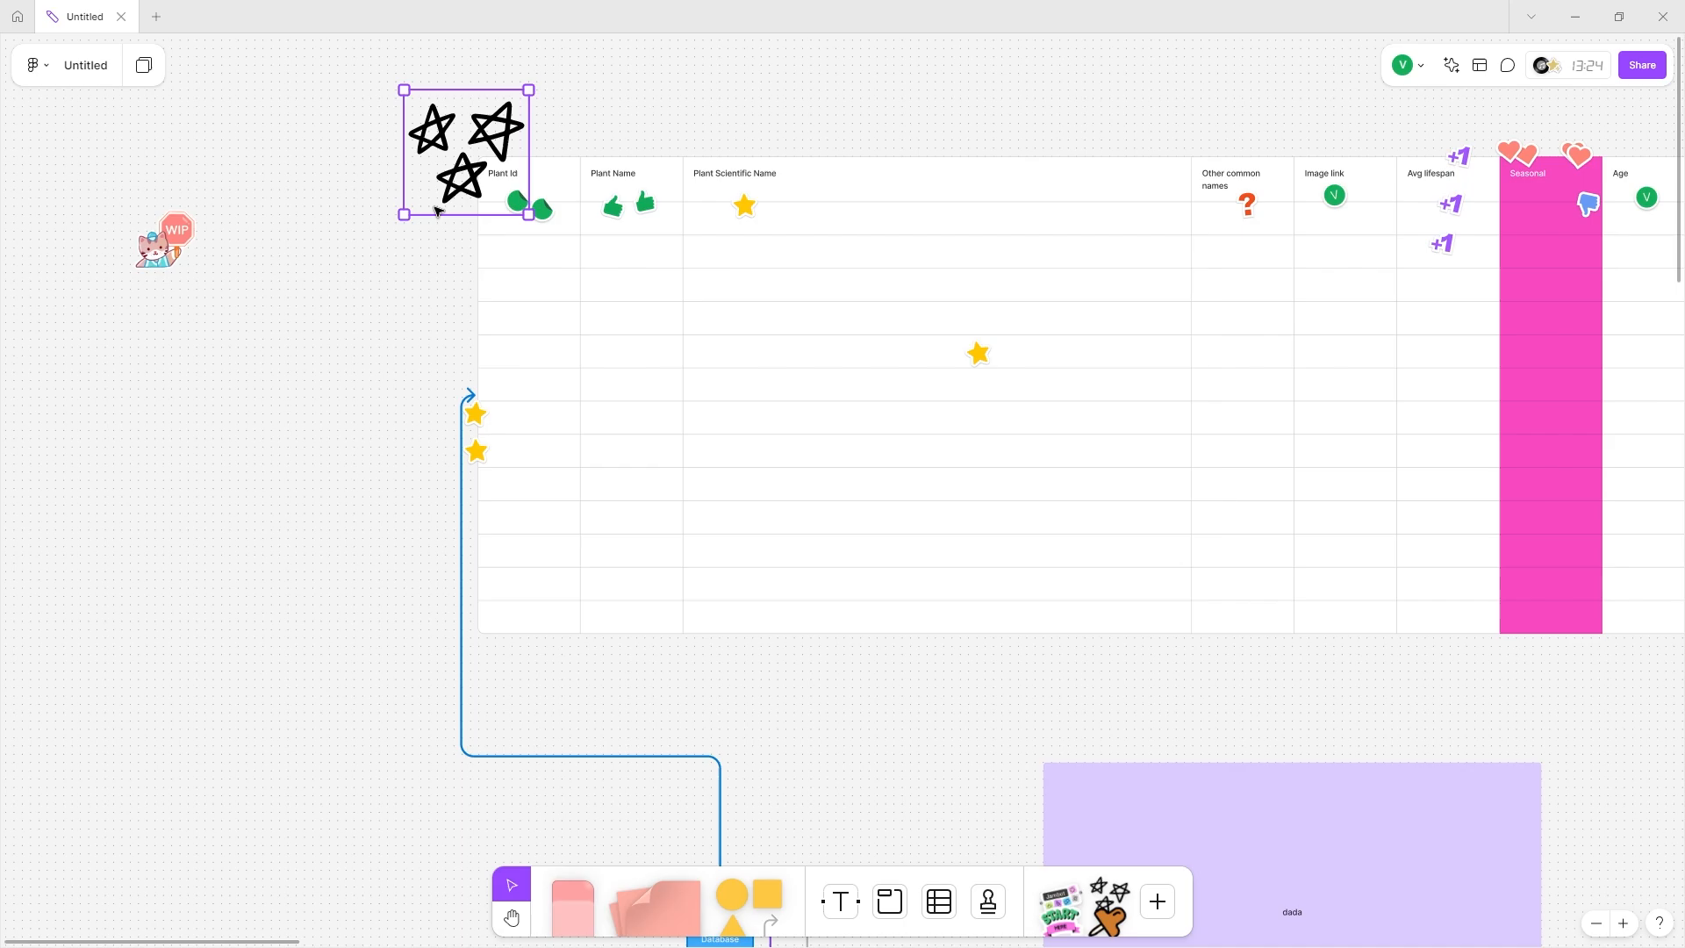
{"action": "scroll", "coordinate": [438, 246], "scroll_direction": "down", "scroll_amount": 15}
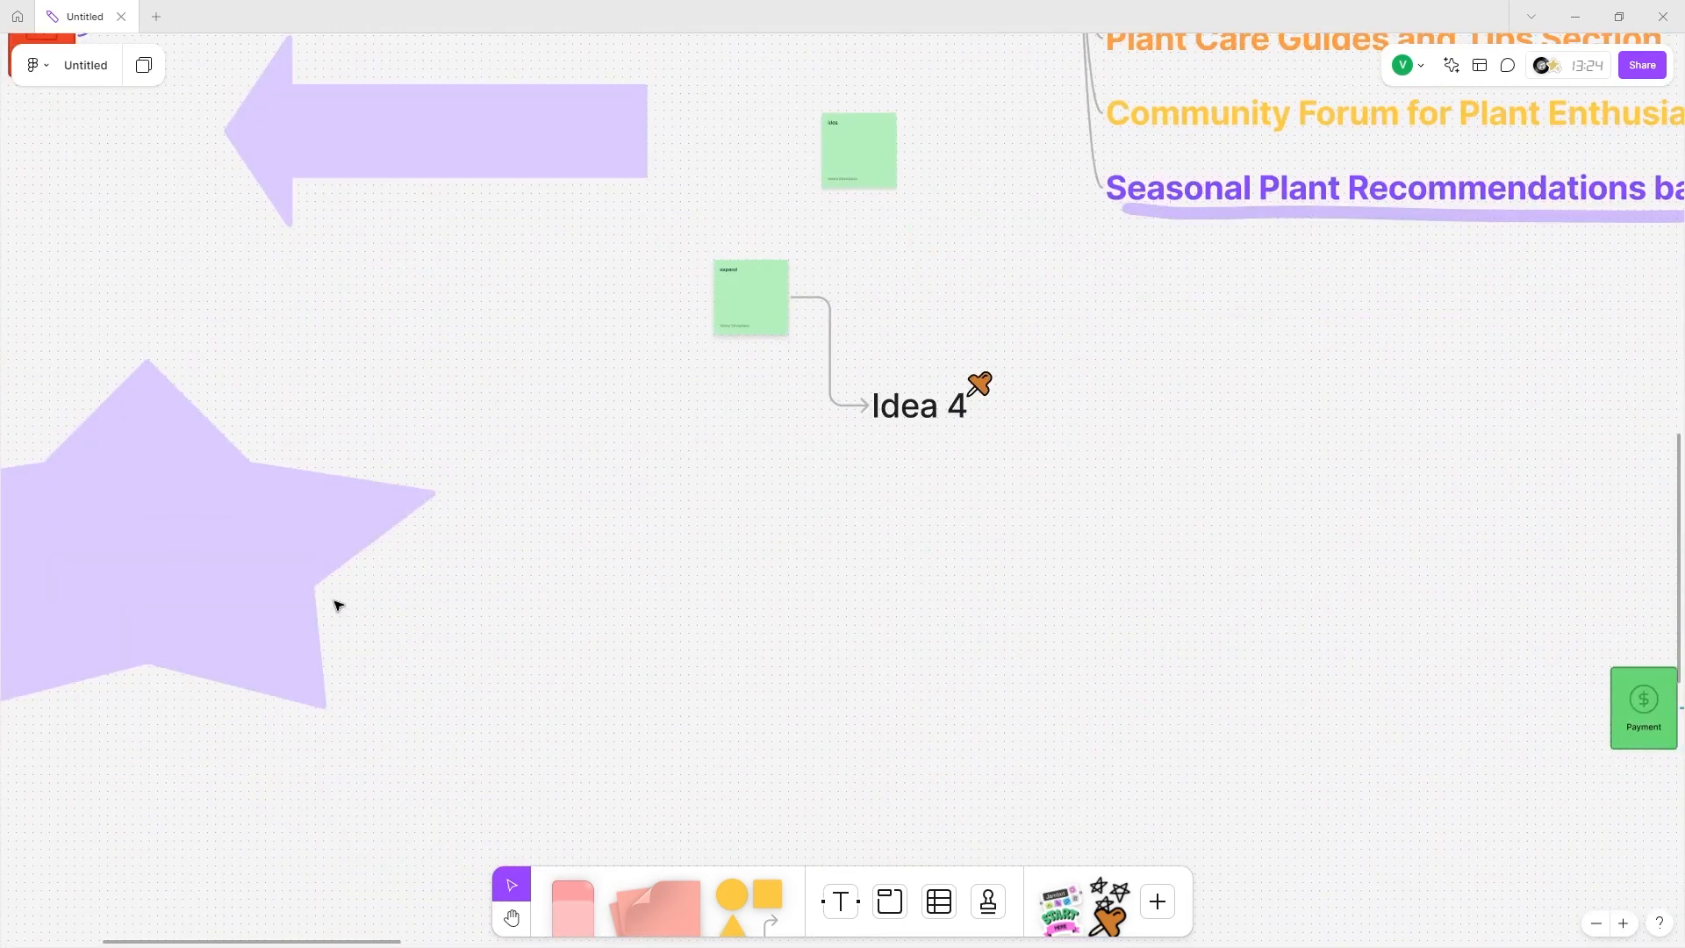
{"action": "scroll", "coordinate": [334, 602], "scroll_direction": "down", "scroll_amount": 3}
{"action": "left_click", "coordinate": [322, 579]}
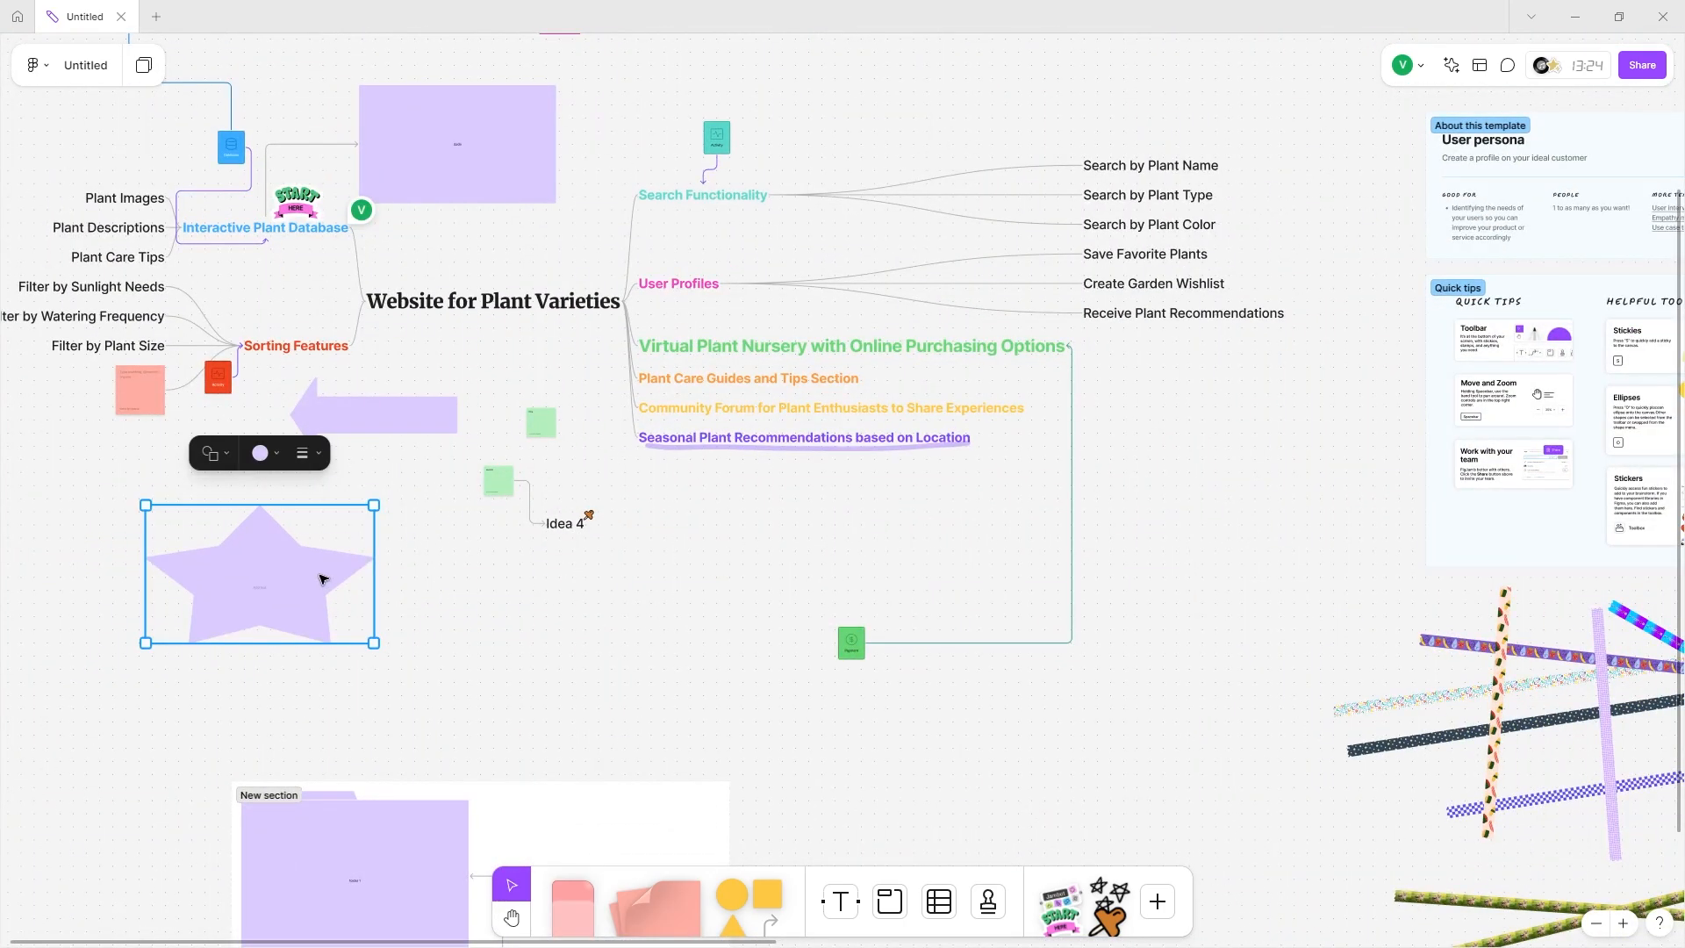
{"action": "key", "text": "Delete"}
{"action": "left_click", "coordinate": [384, 429]}
{"action": "key", "text": "Delete"}
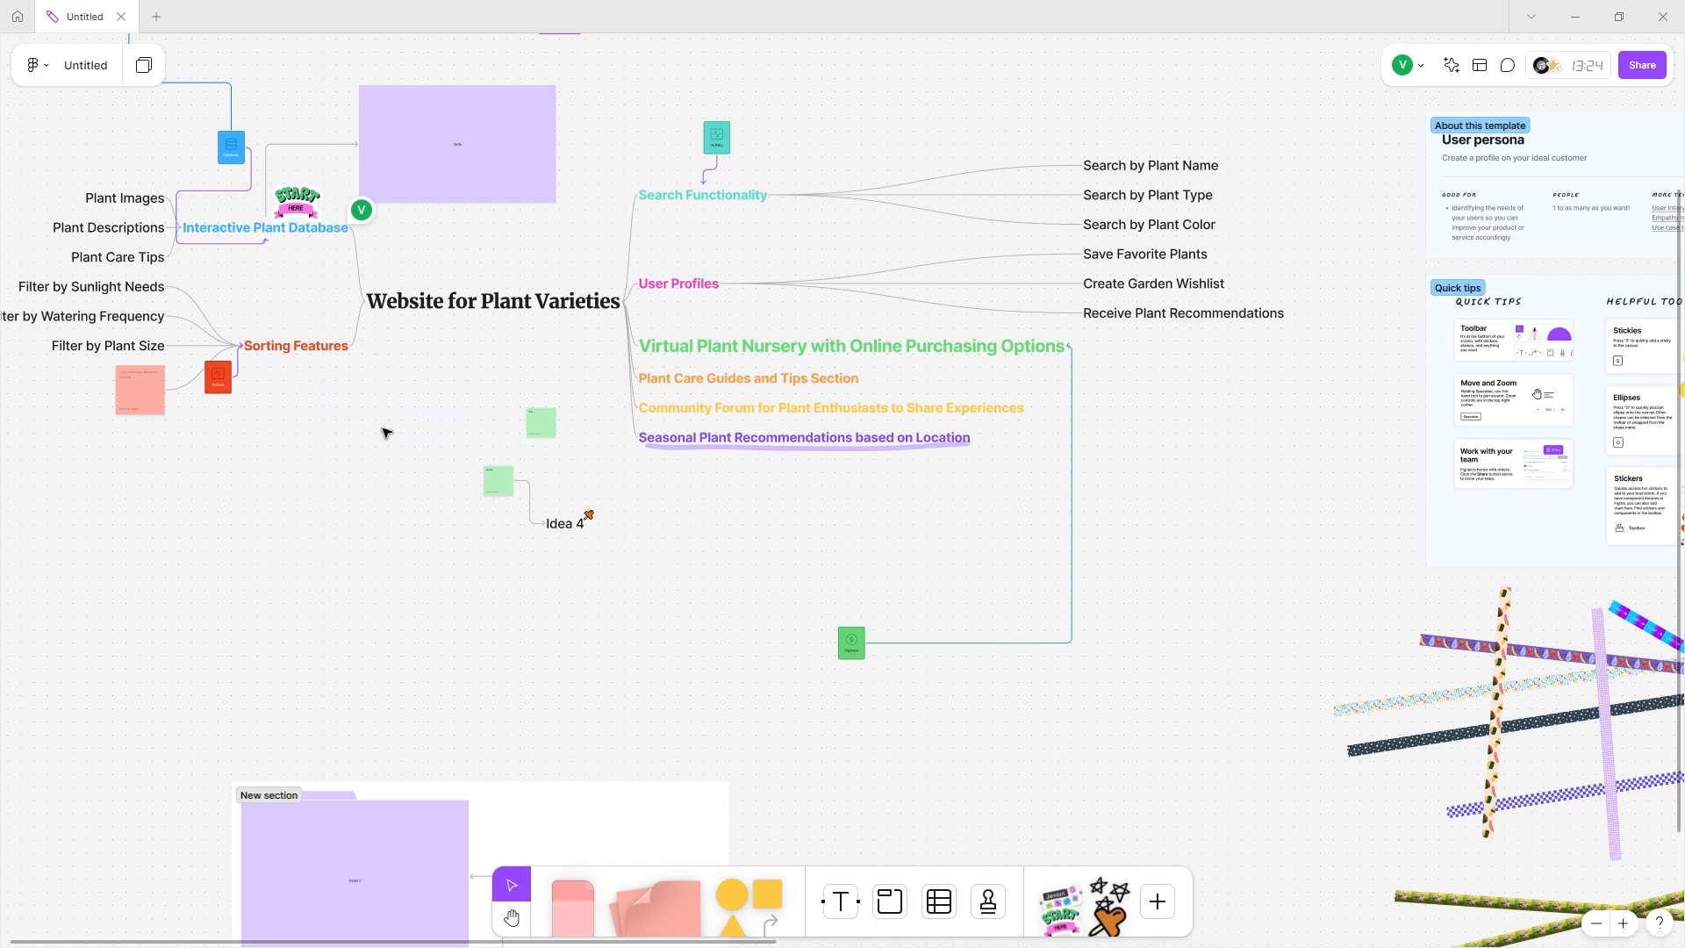
Shift the green stickies with Idea 4 and pin the orange pushpin sticker to the Idea sticky.
{"action": "left_click_drag", "start_coordinate": [412, 415], "coordinate": [450, 354]}
{"action": "scroll", "coordinate": [514, 612], "scroll_direction": "up", "scroll_amount": 5}
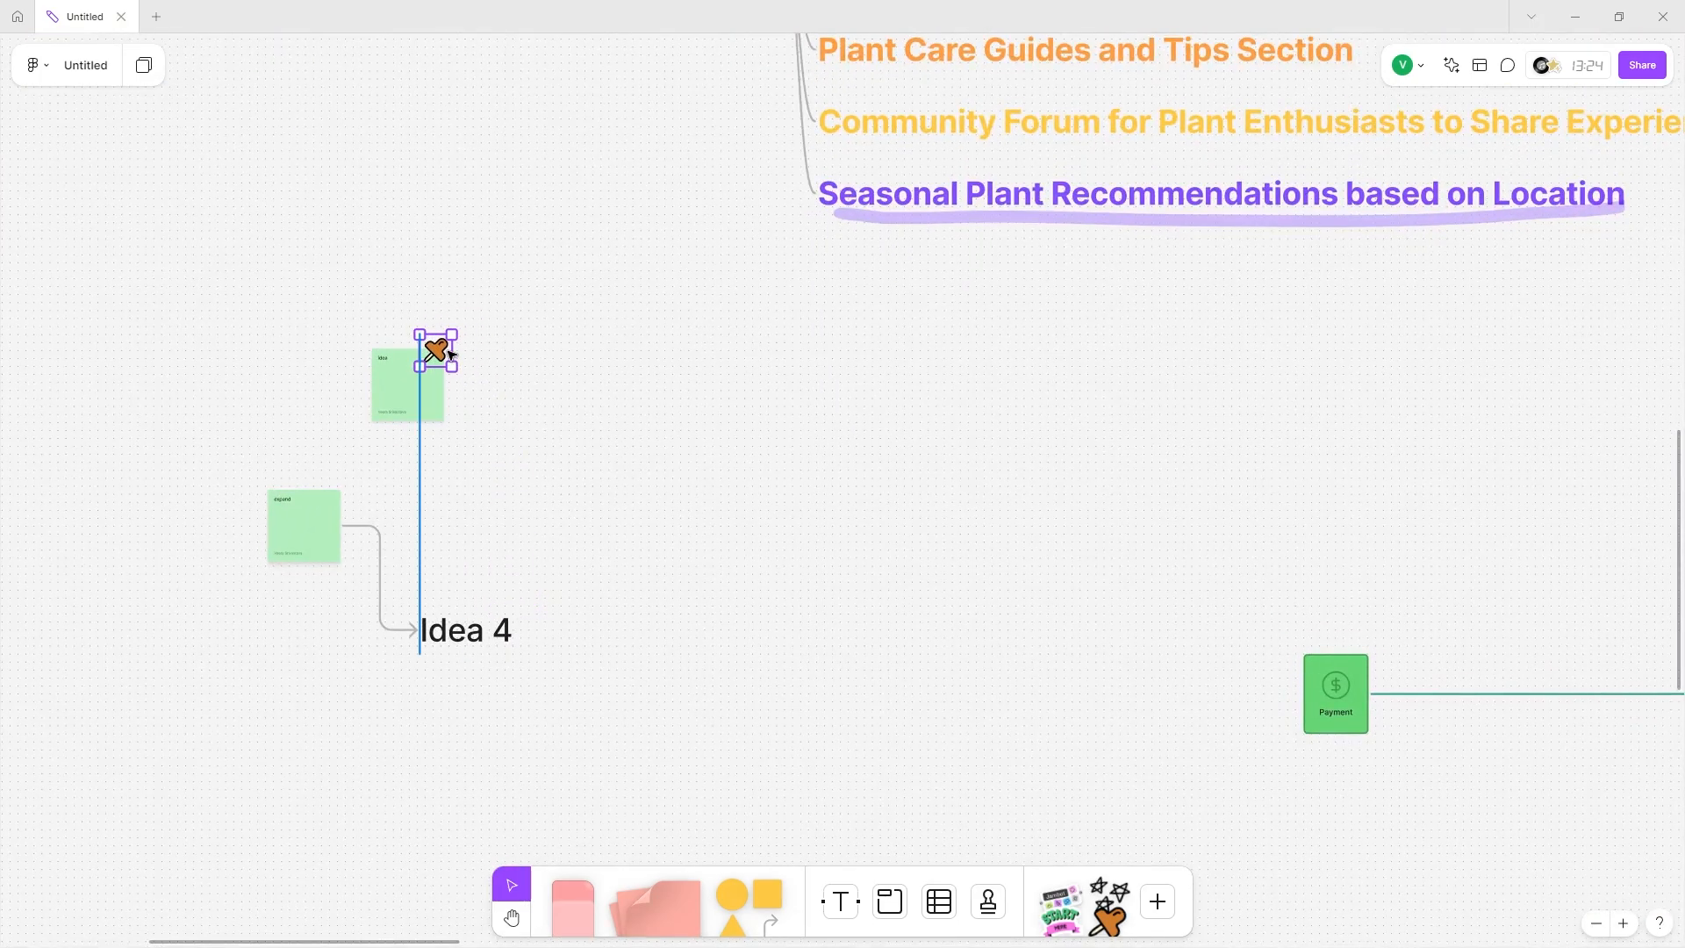
{"action": "left_click_drag", "start_coordinate": [357, 266], "coordinate": [485, 444]}
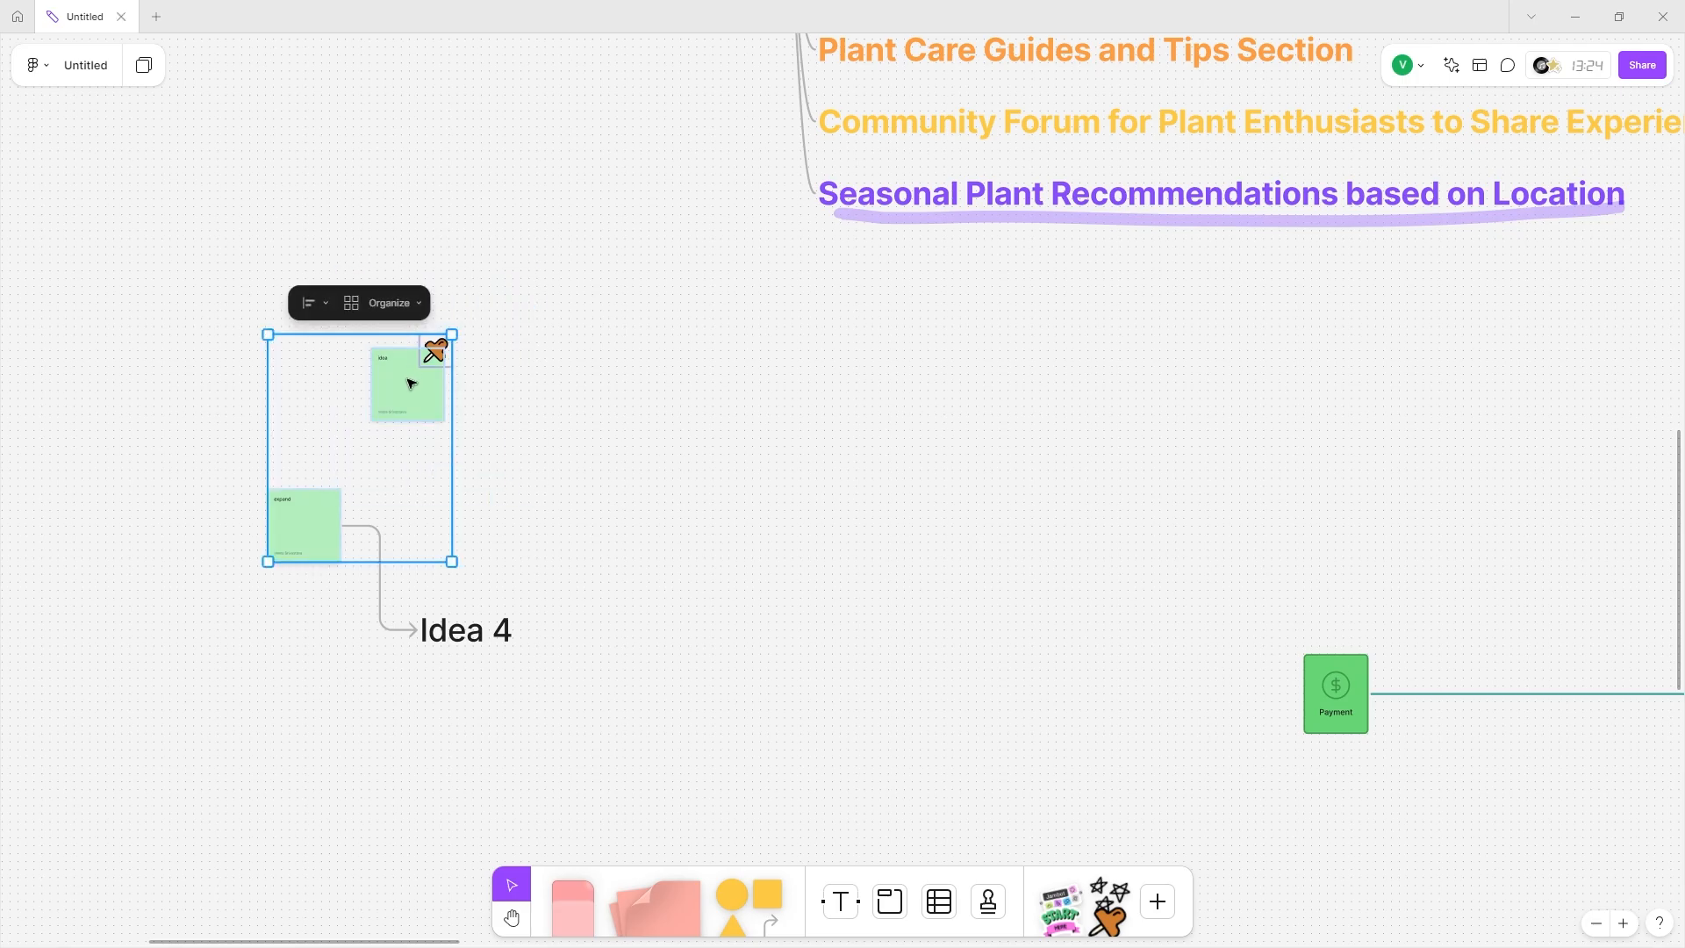
{"action": "left_click", "coordinate": [520, 243]}
{"action": "left_click_drag", "start_coordinate": [532, 327], "coordinate": [526, 485]}
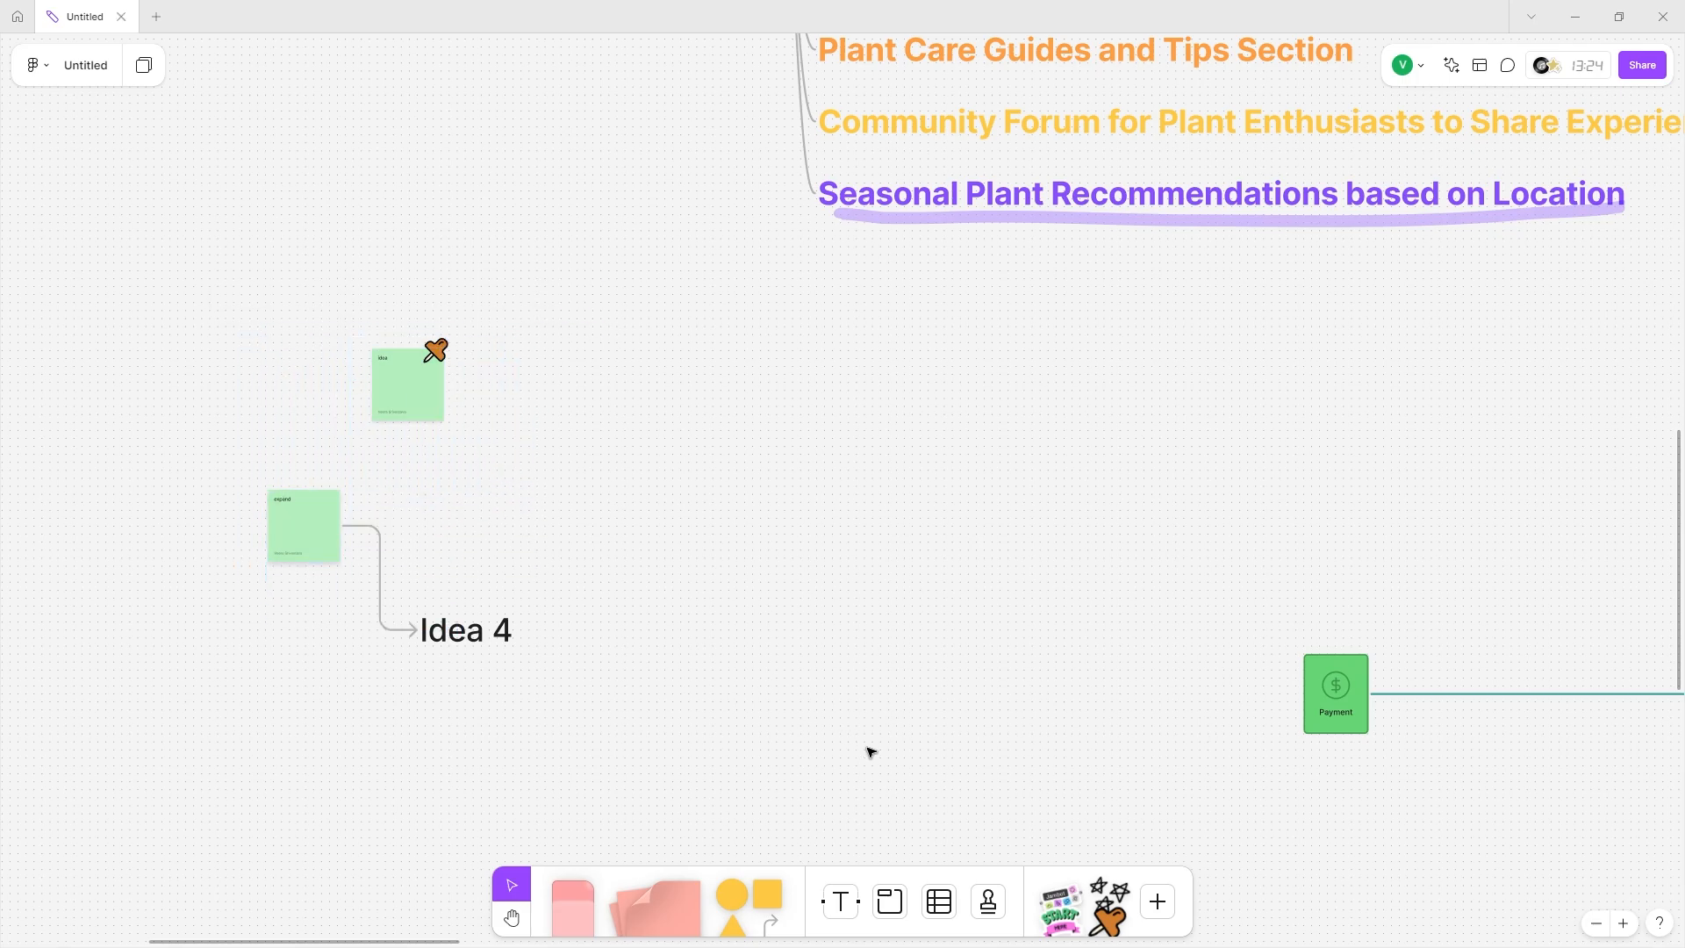
{"action": "left_click", "coordinate": [1157, 901]}
{"action": "left_click", "coordinate": [1046, 885]}
{"action": "left_click", "coordinate": [1049, 888]}
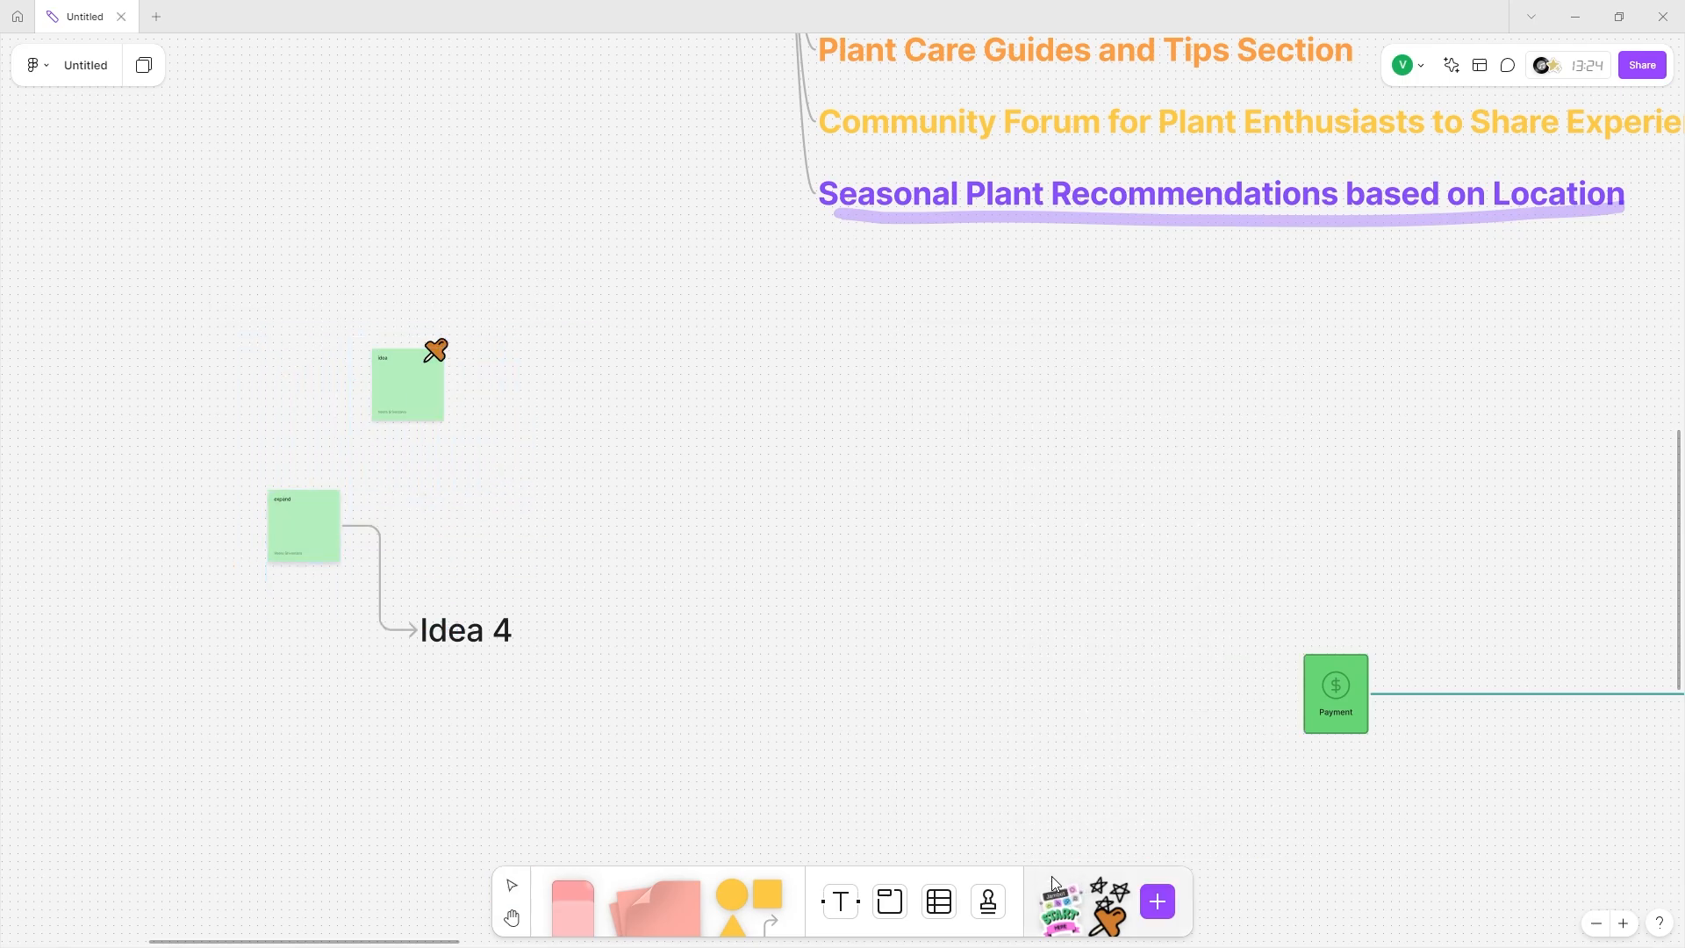
{"action": "left_click", "coordinate": [1052, 891]}
Scroll down to the User persona template's Basic information board with Name, Bio and Personality.
{"action": "scroll", "coordinate": [1009, 702], "scroll_direction": "down", "scroll_amount": 2}
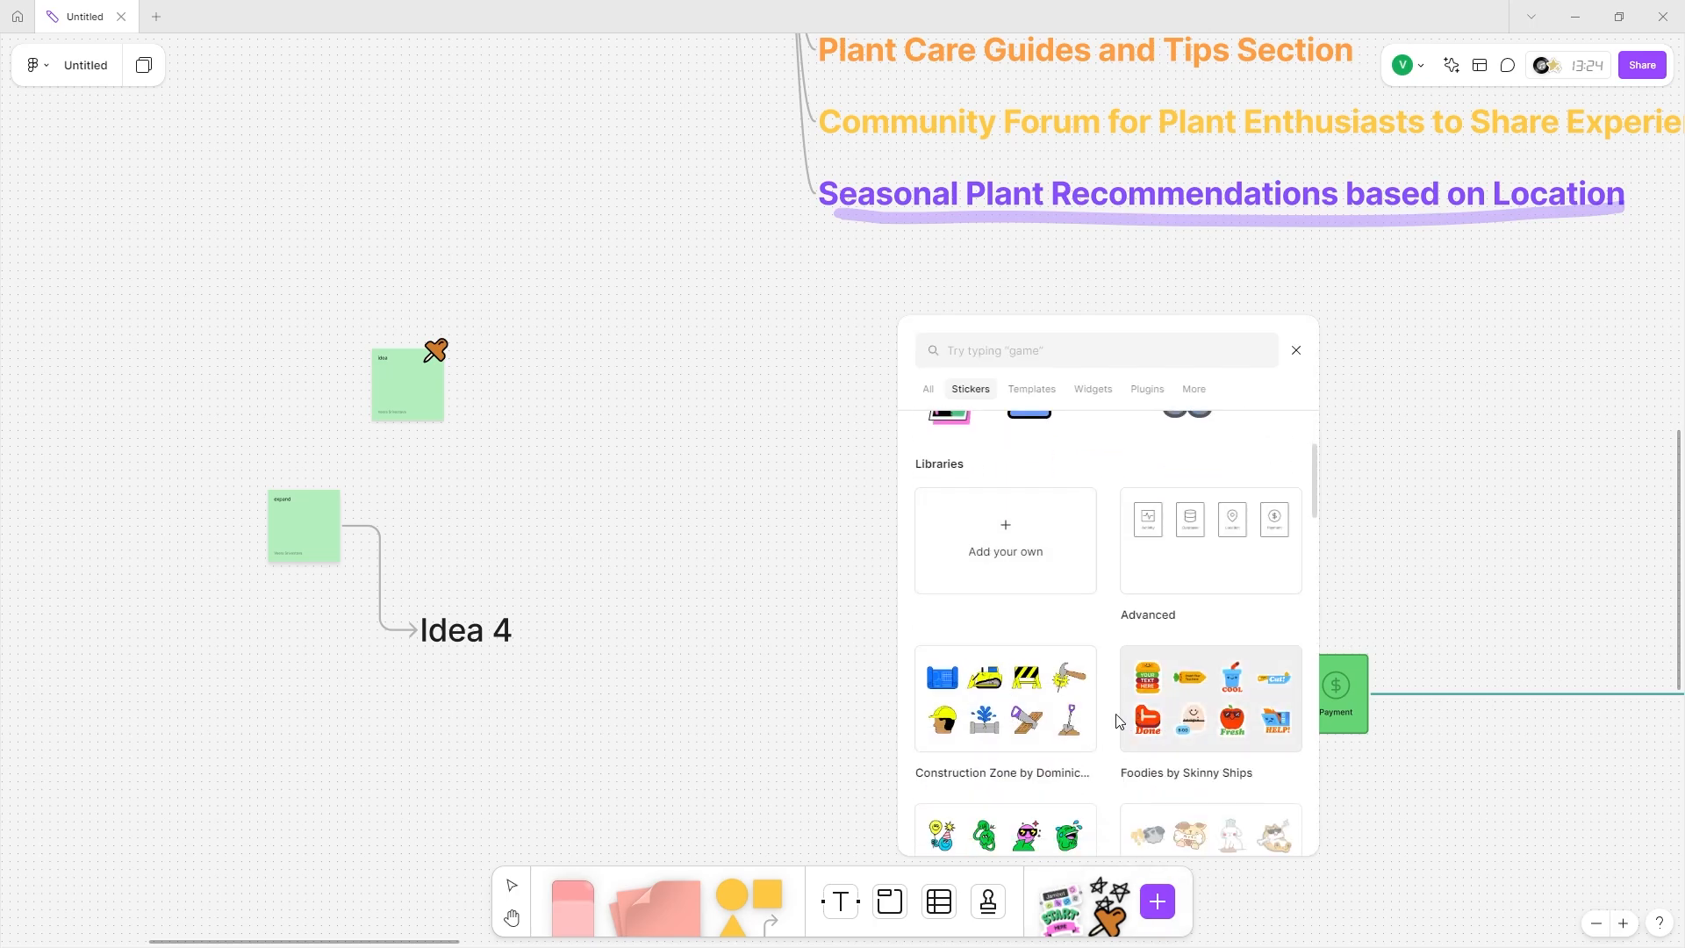
{"action": "scroll", "coordinate": [1017, 572], "scroll_direction": "down", "scroll_amount": 2}
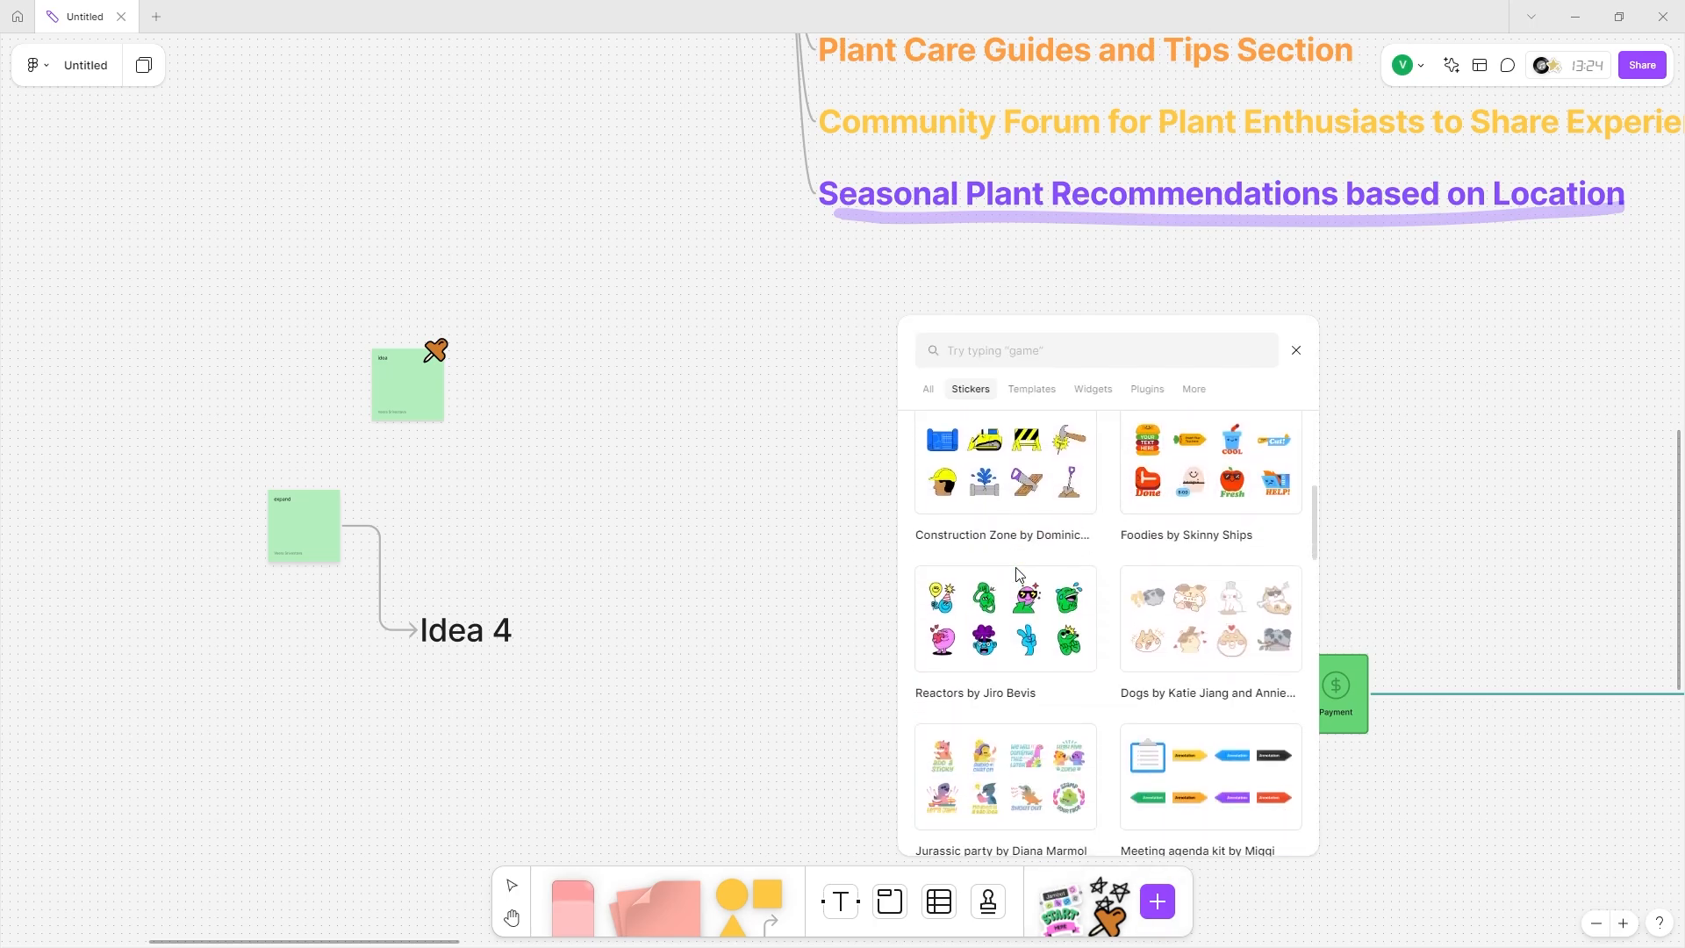
{"action": "scroll", "coordinate": [1022, 606], "scroll_direction": "down", "scroll_amount": 3}
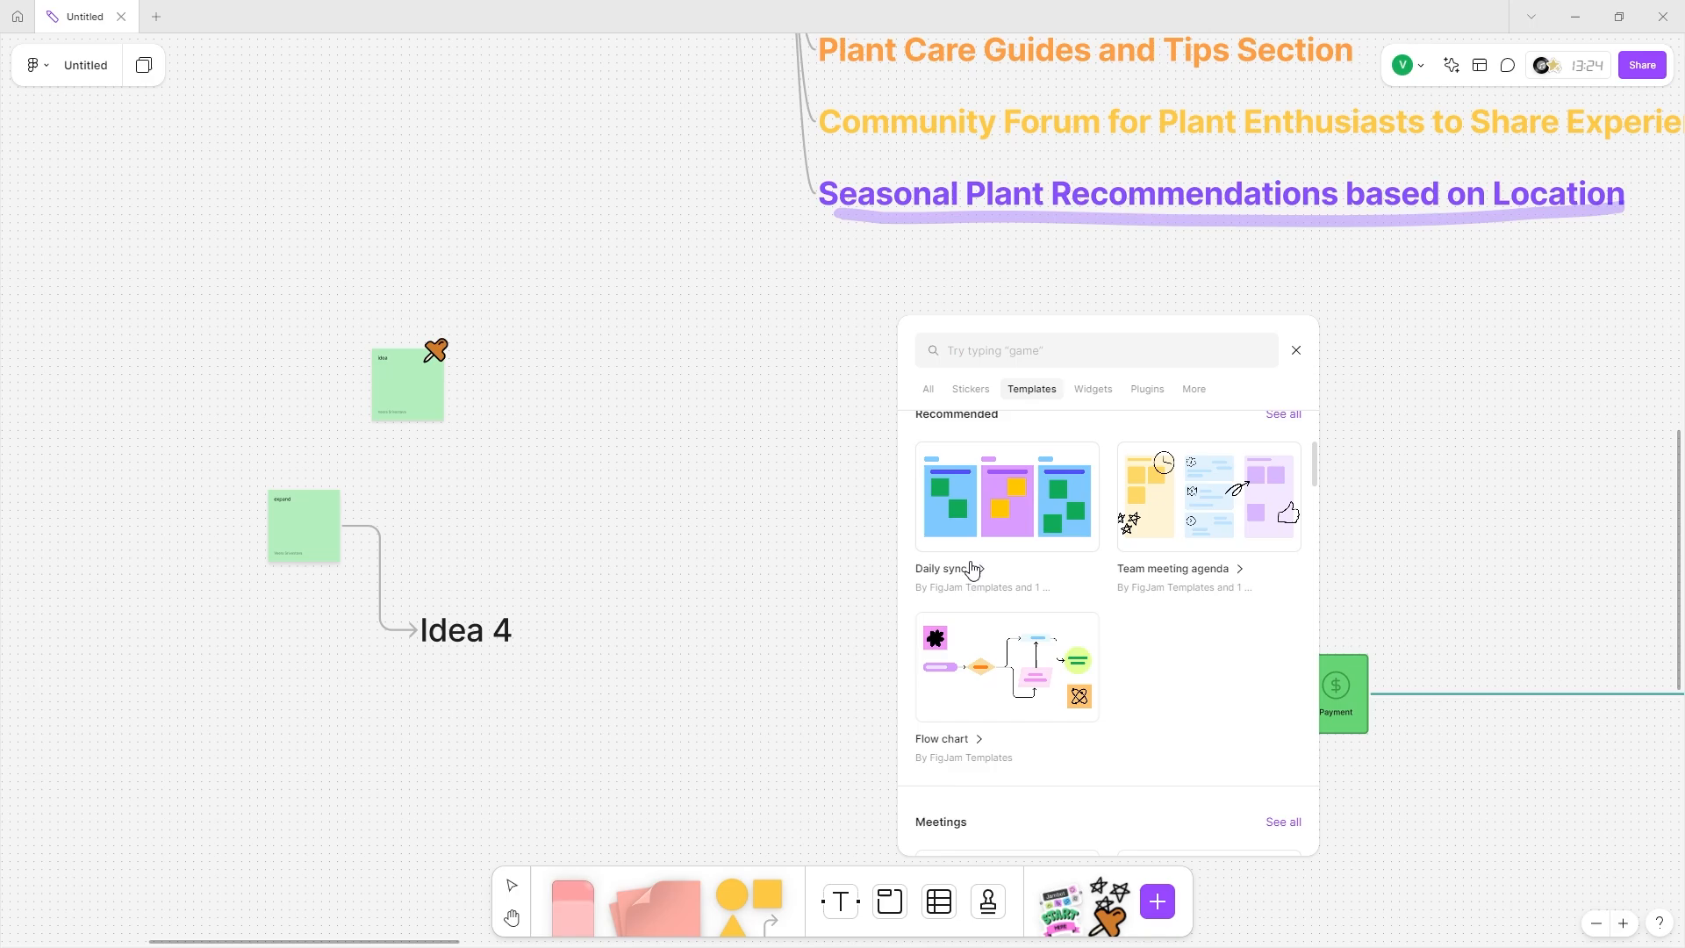
{"action": "left_click", "coordinate": [1208, 497]}
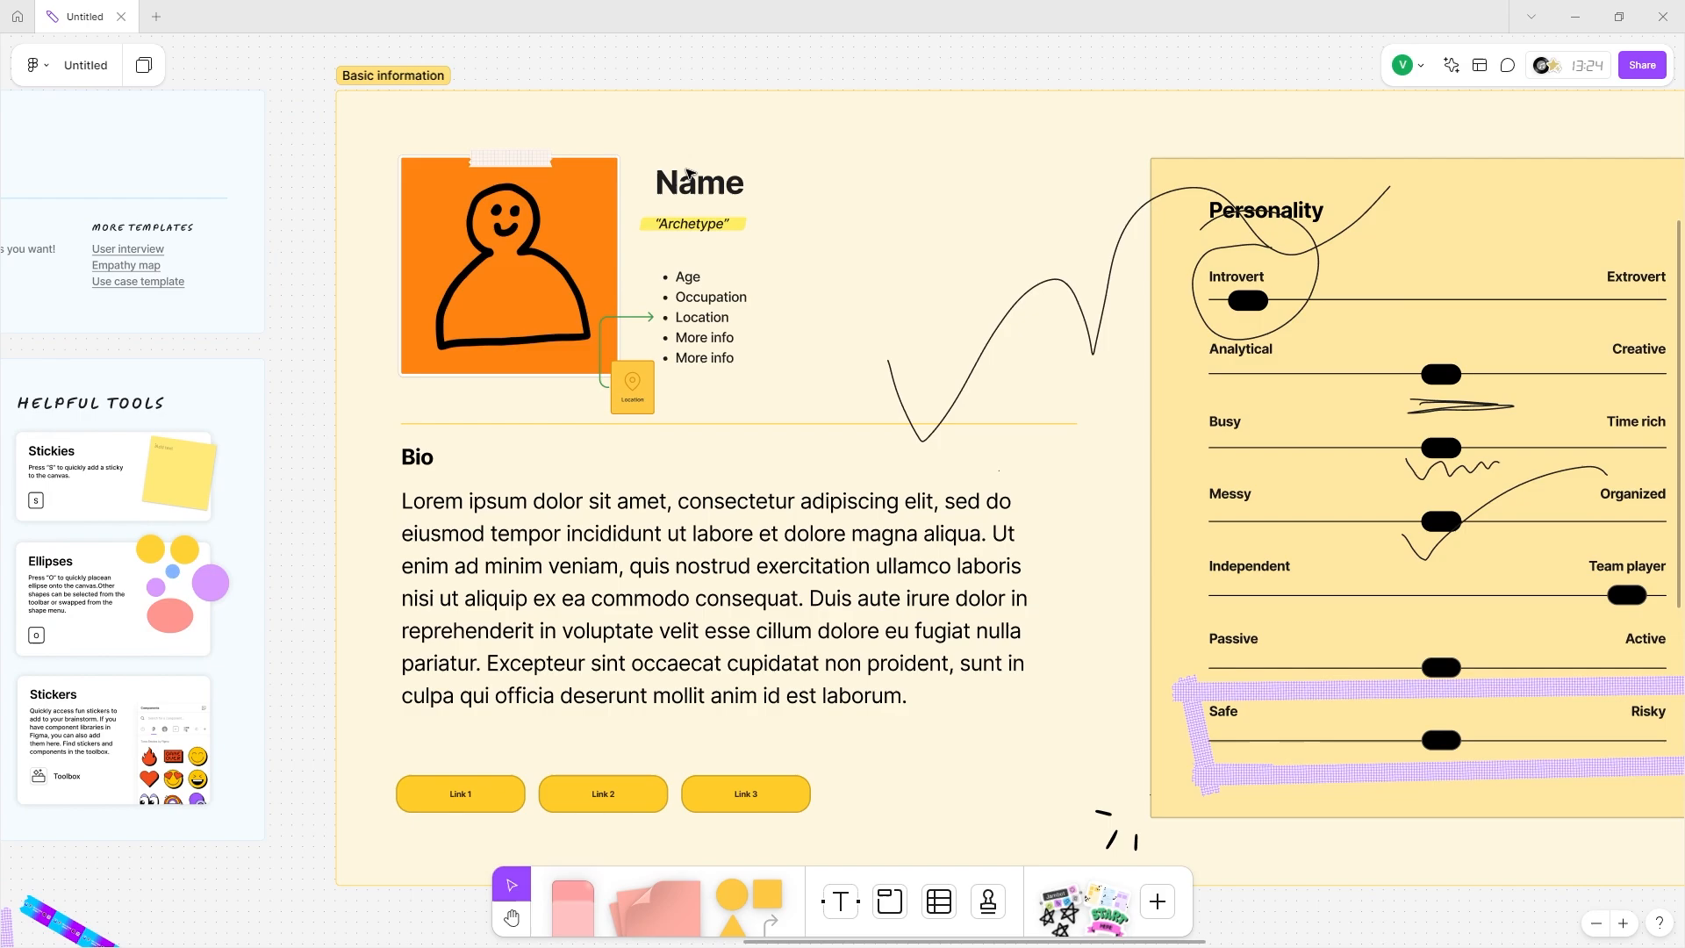
Enter the persona's name and edit the bullets: Age 24, Biologist, USA, plants, nature photography.
{"action": "double_click", "coordinate": [687, 172]}
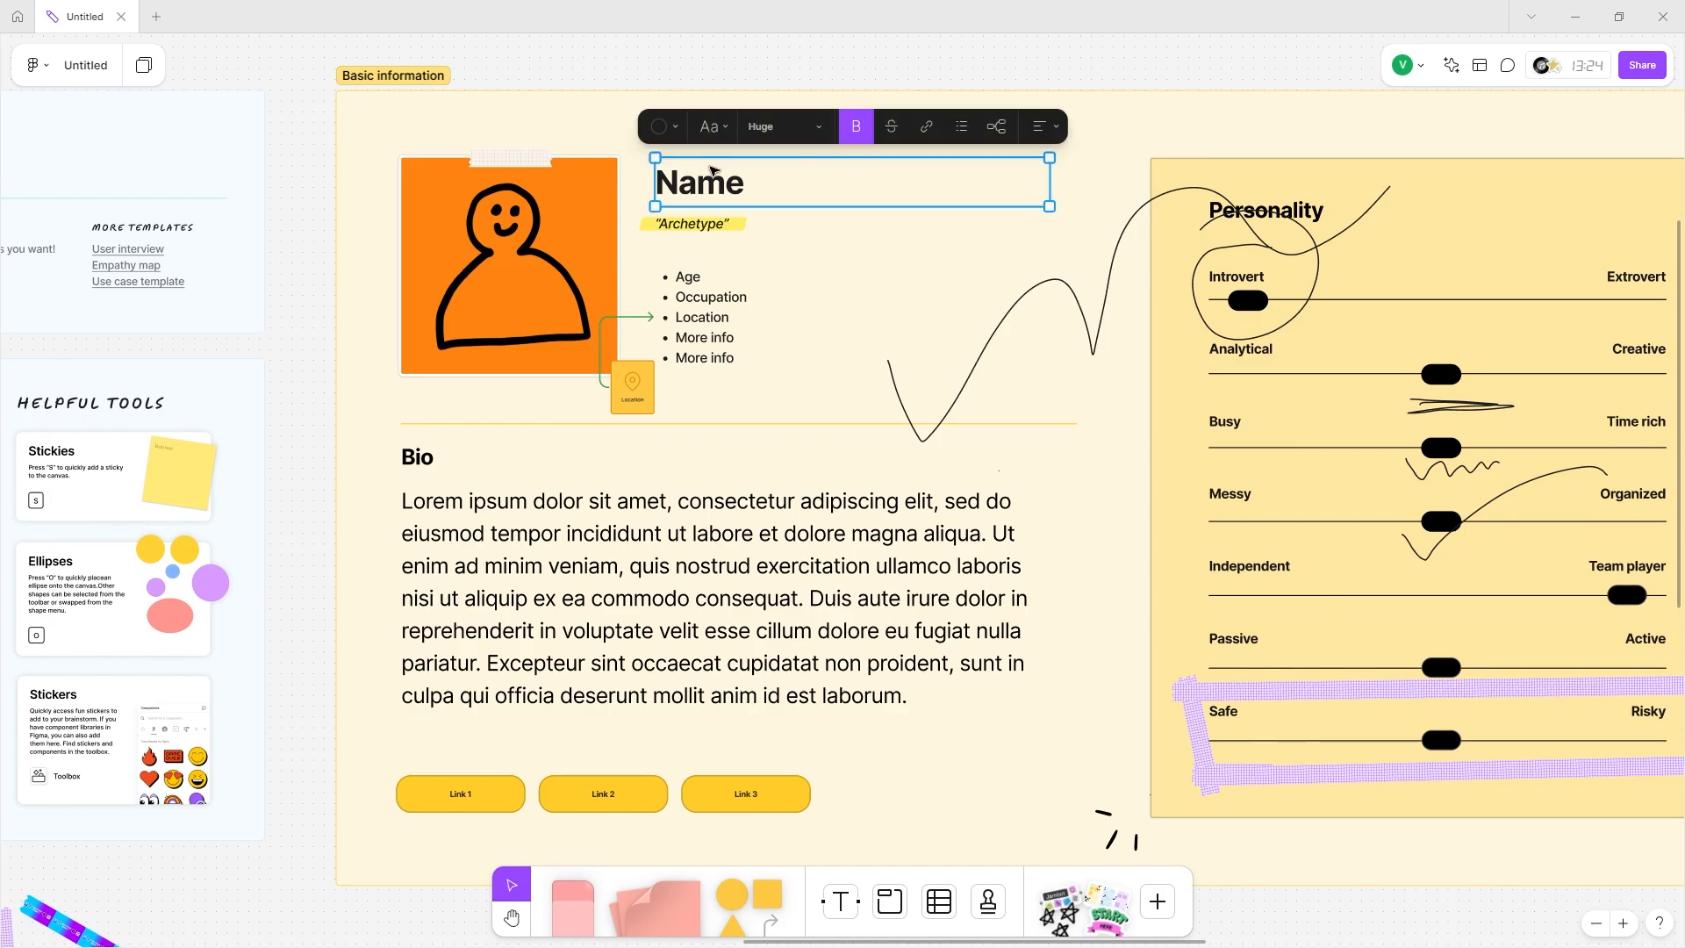
{"action": "scroll", "coordinate": [707, 186], "scroll_direction": "right", "scroll_amount": 4}
{"action": "scroll", "coordinate": [709, 187], "scroll_direction": "left", "scroll_amount": 1}
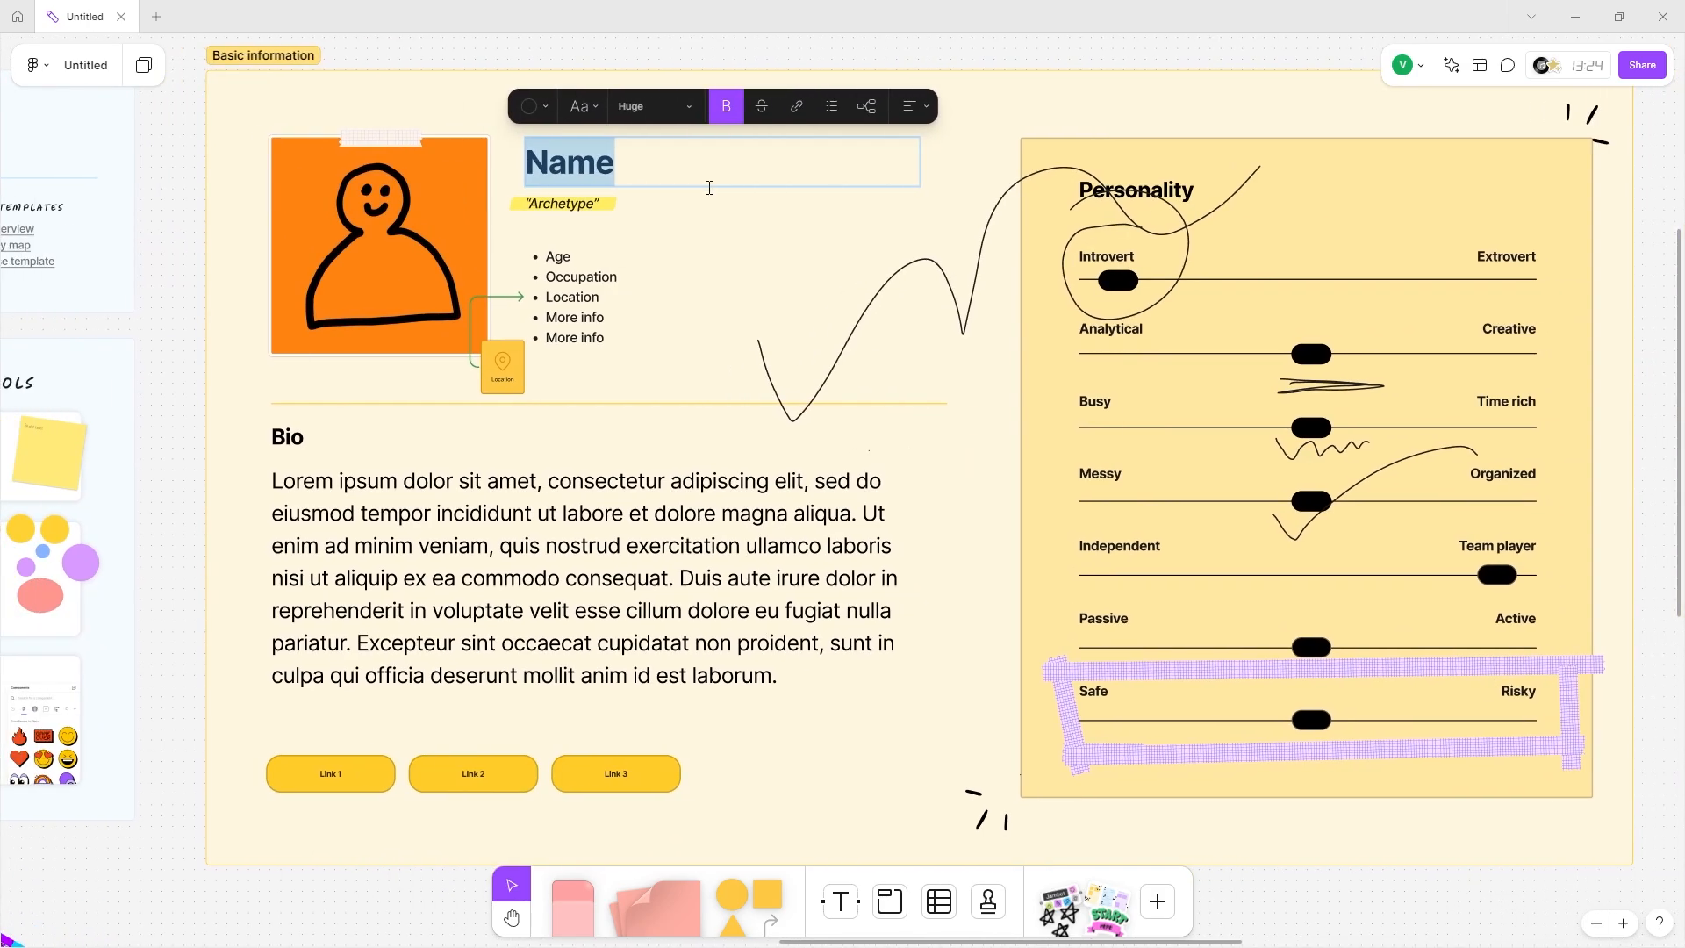
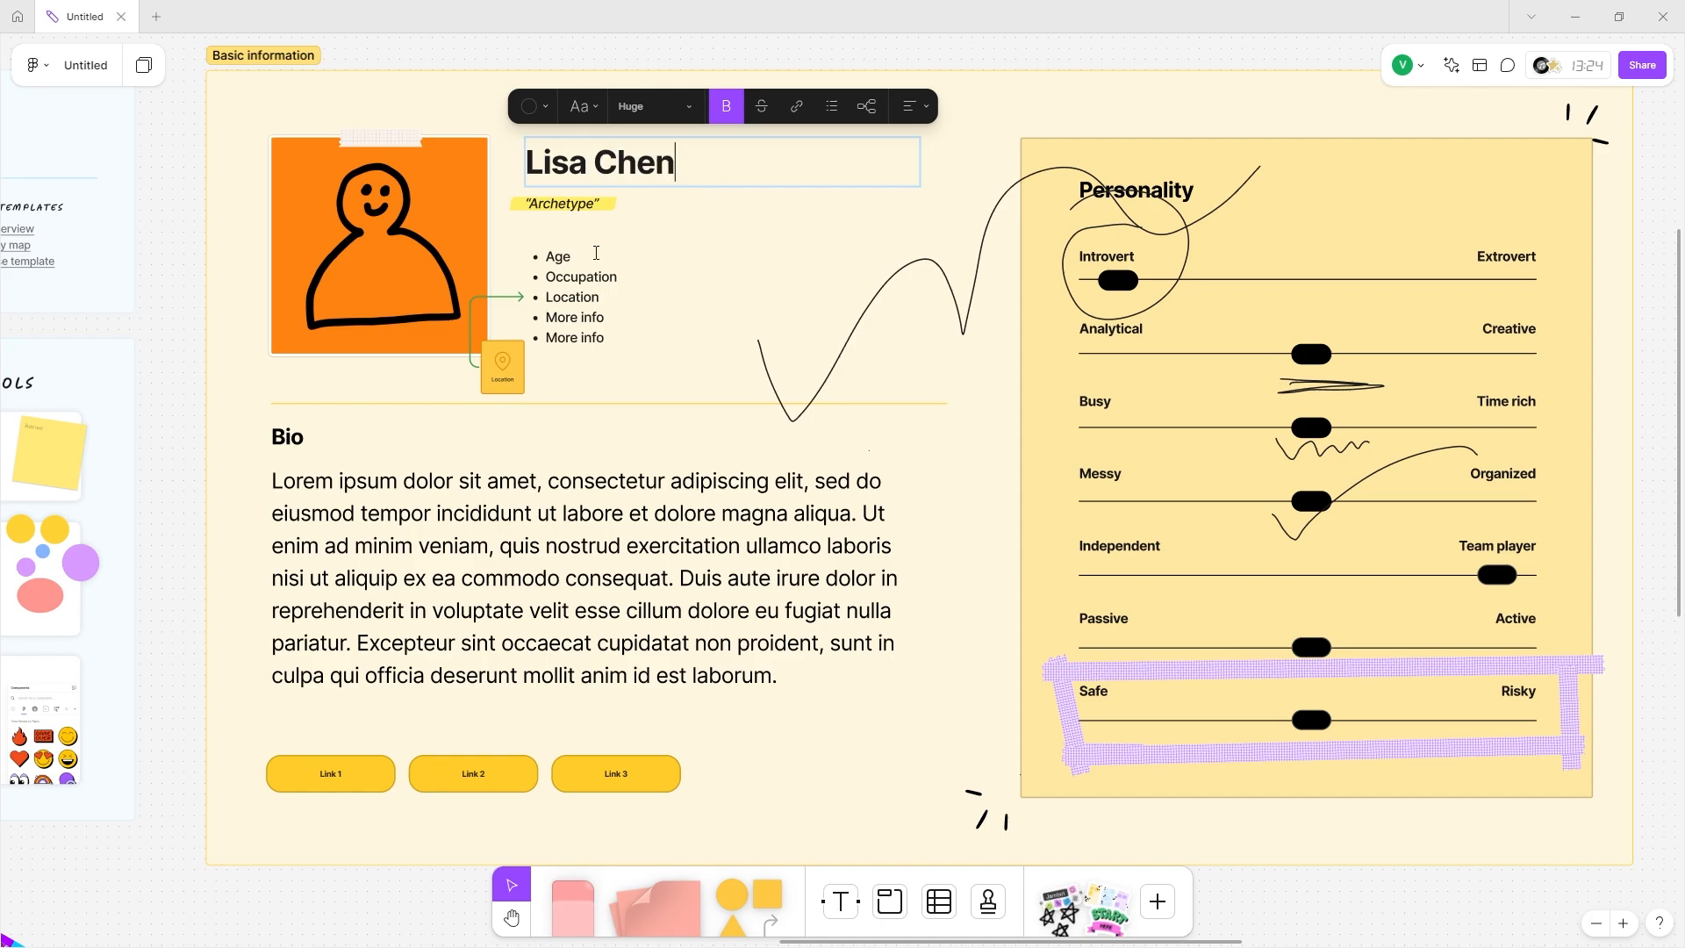
{"action": "left_click", "coordinate": [576, 255]}
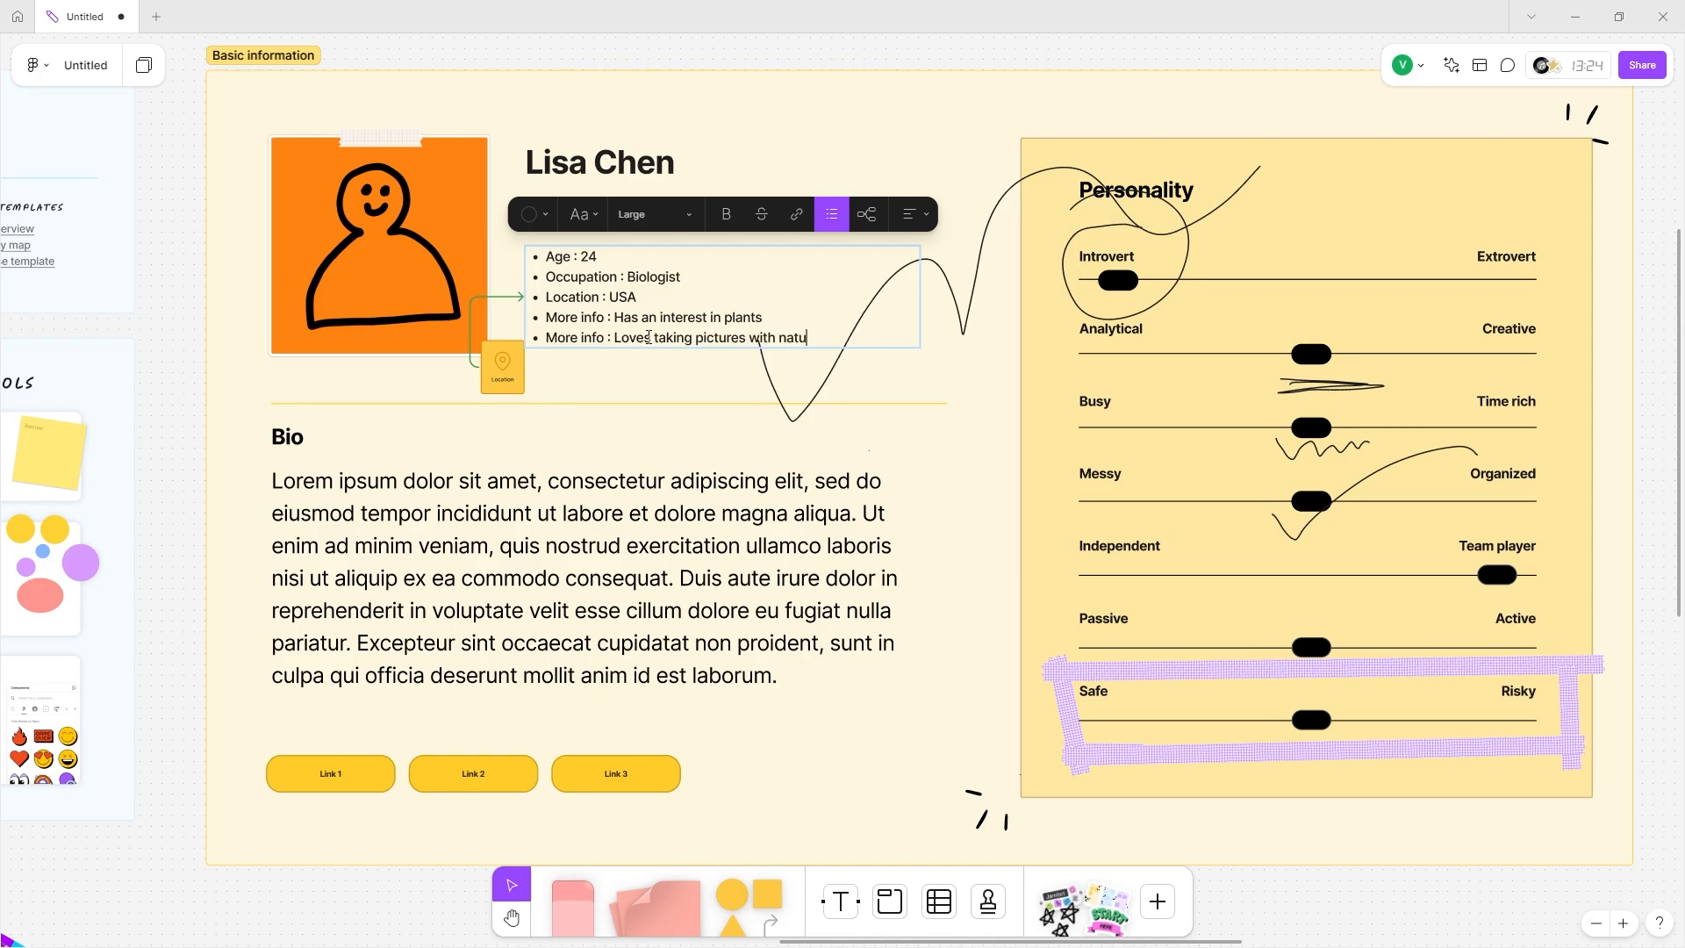
{"action": "triple_click", "coordinate": [648, 338]}
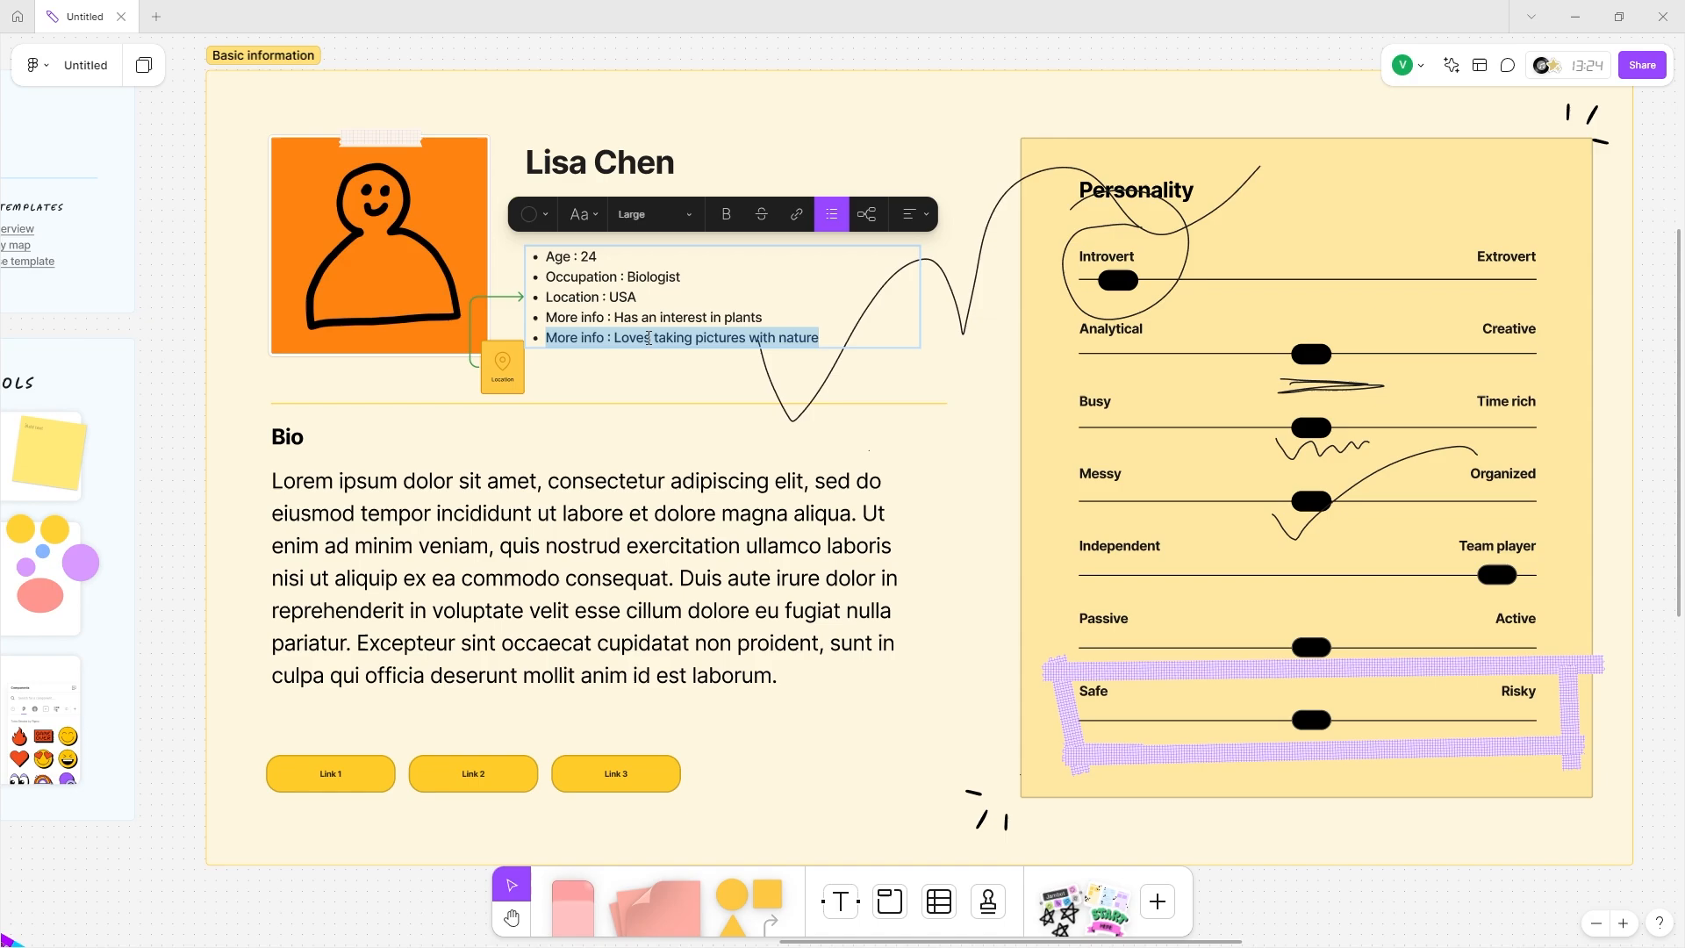
{"action": "scroll", "coordinate": [647, 338], "scroll_direction": "left", "scroll_amount": 1}
{"action": "scroll", "coordinate": [645, 336], "scroll_direction": "down", "scroll_amount": 1}
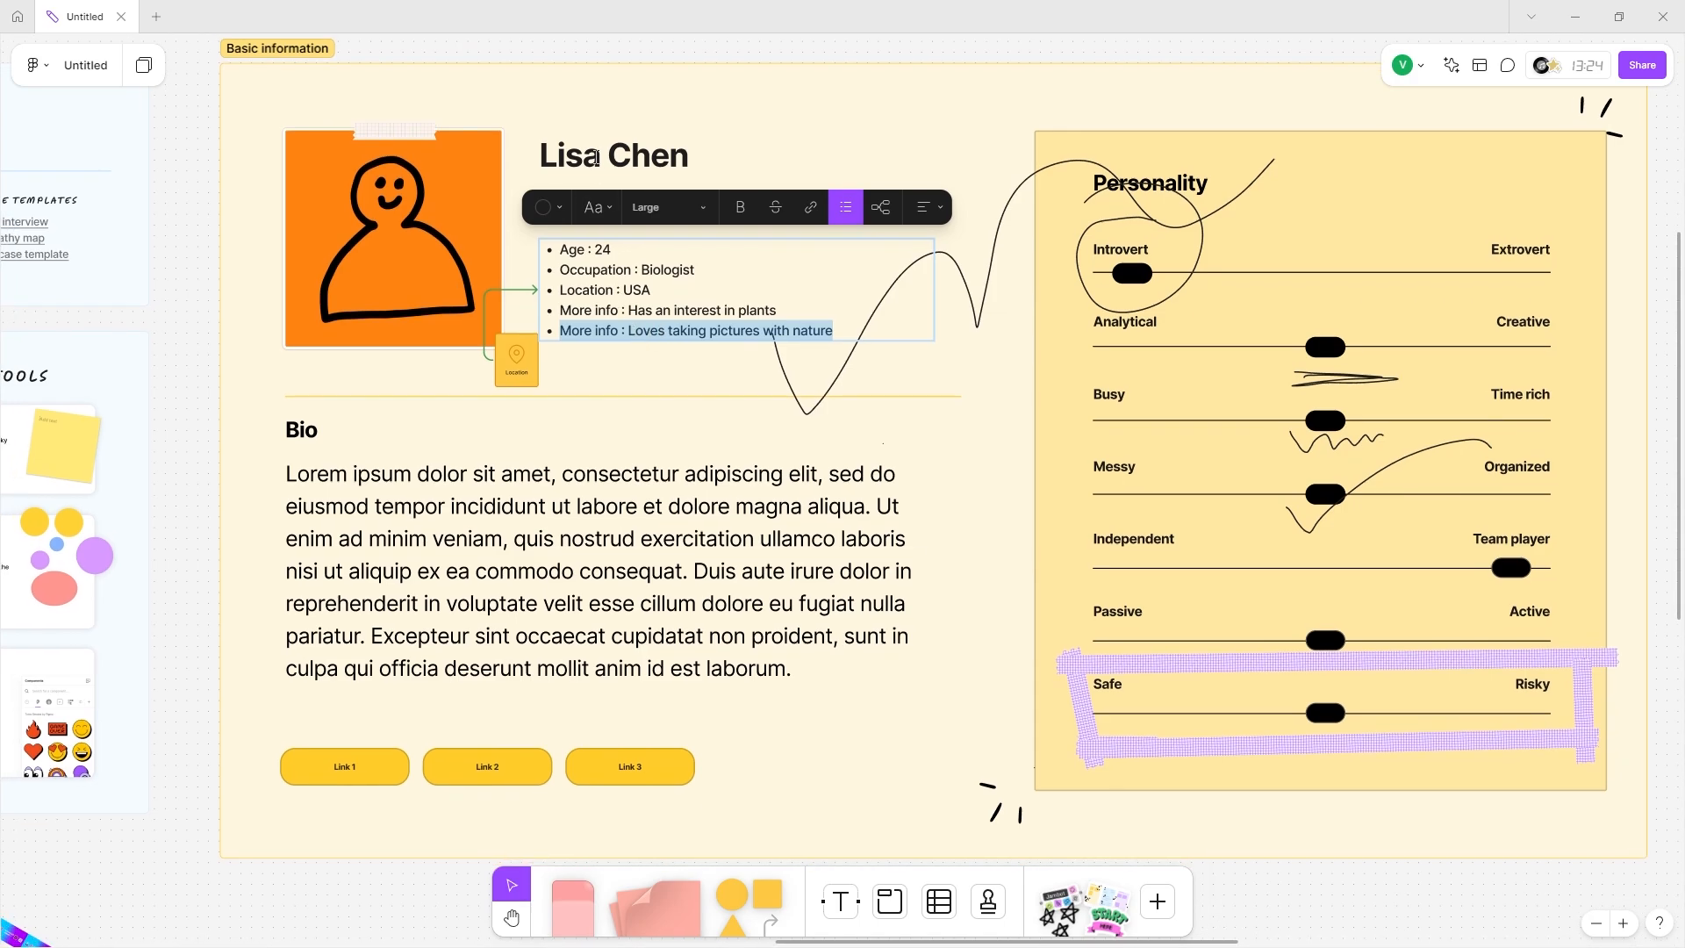
{"action": "left_click", "coordinate": [601, 120]}
Undo an accidental Archetype label edit and start editing the Bio paragraph.
{"action": "double_click", "coordinate": [568, 206]}
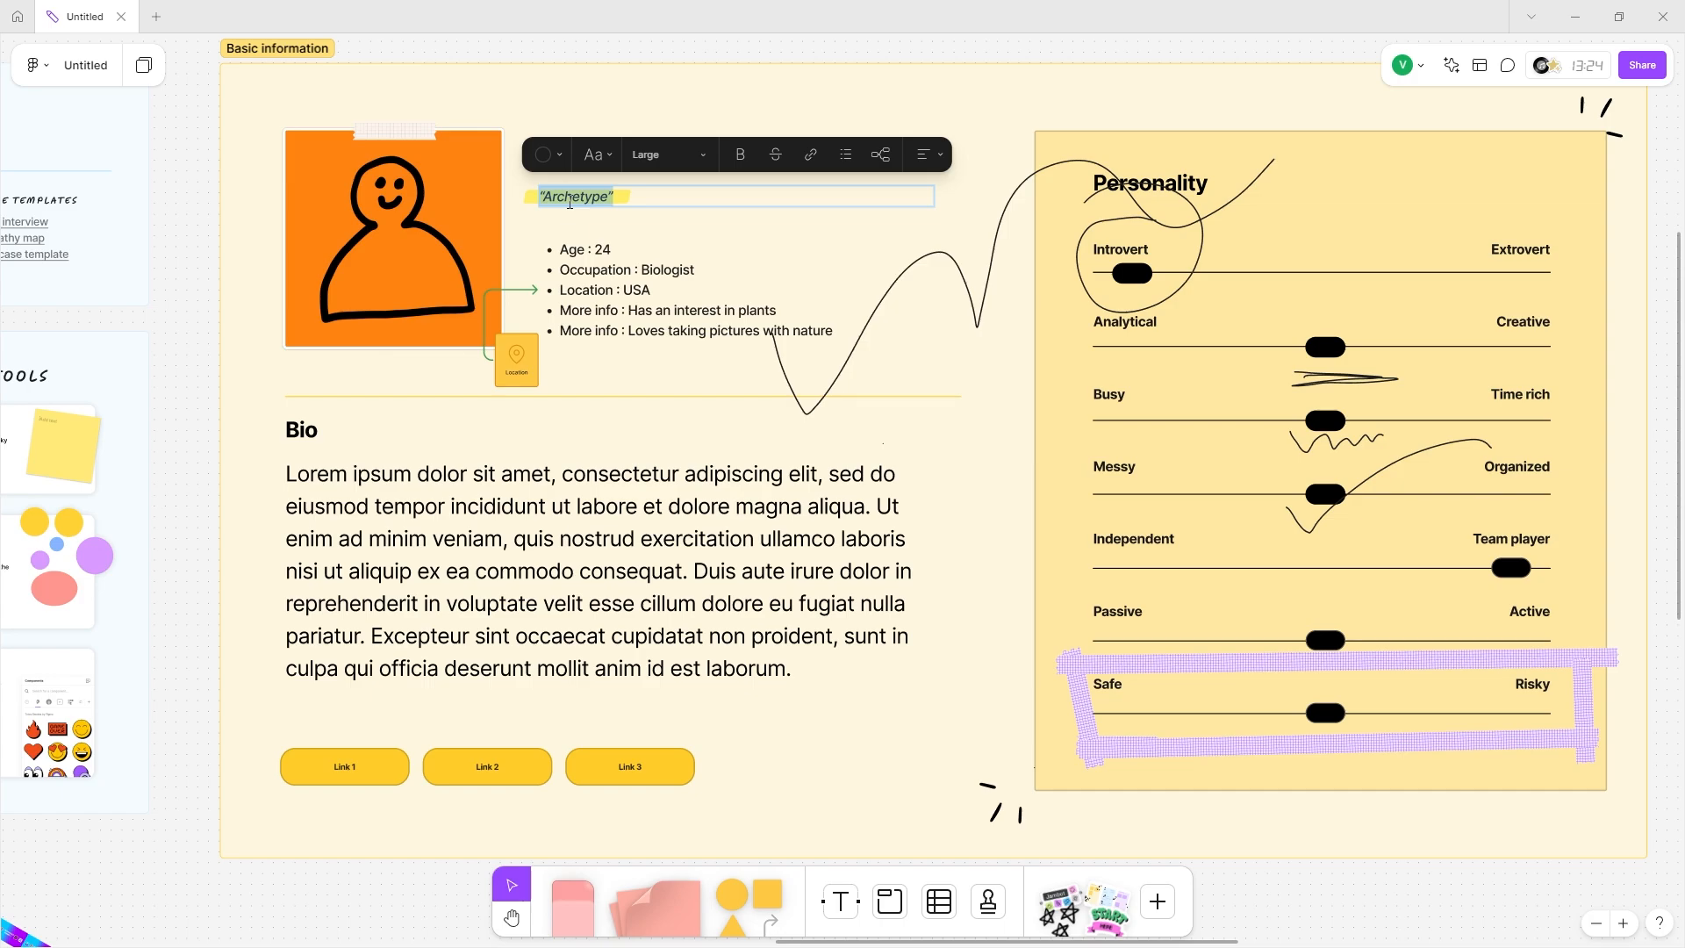
{"action": "type", "text": "N"}
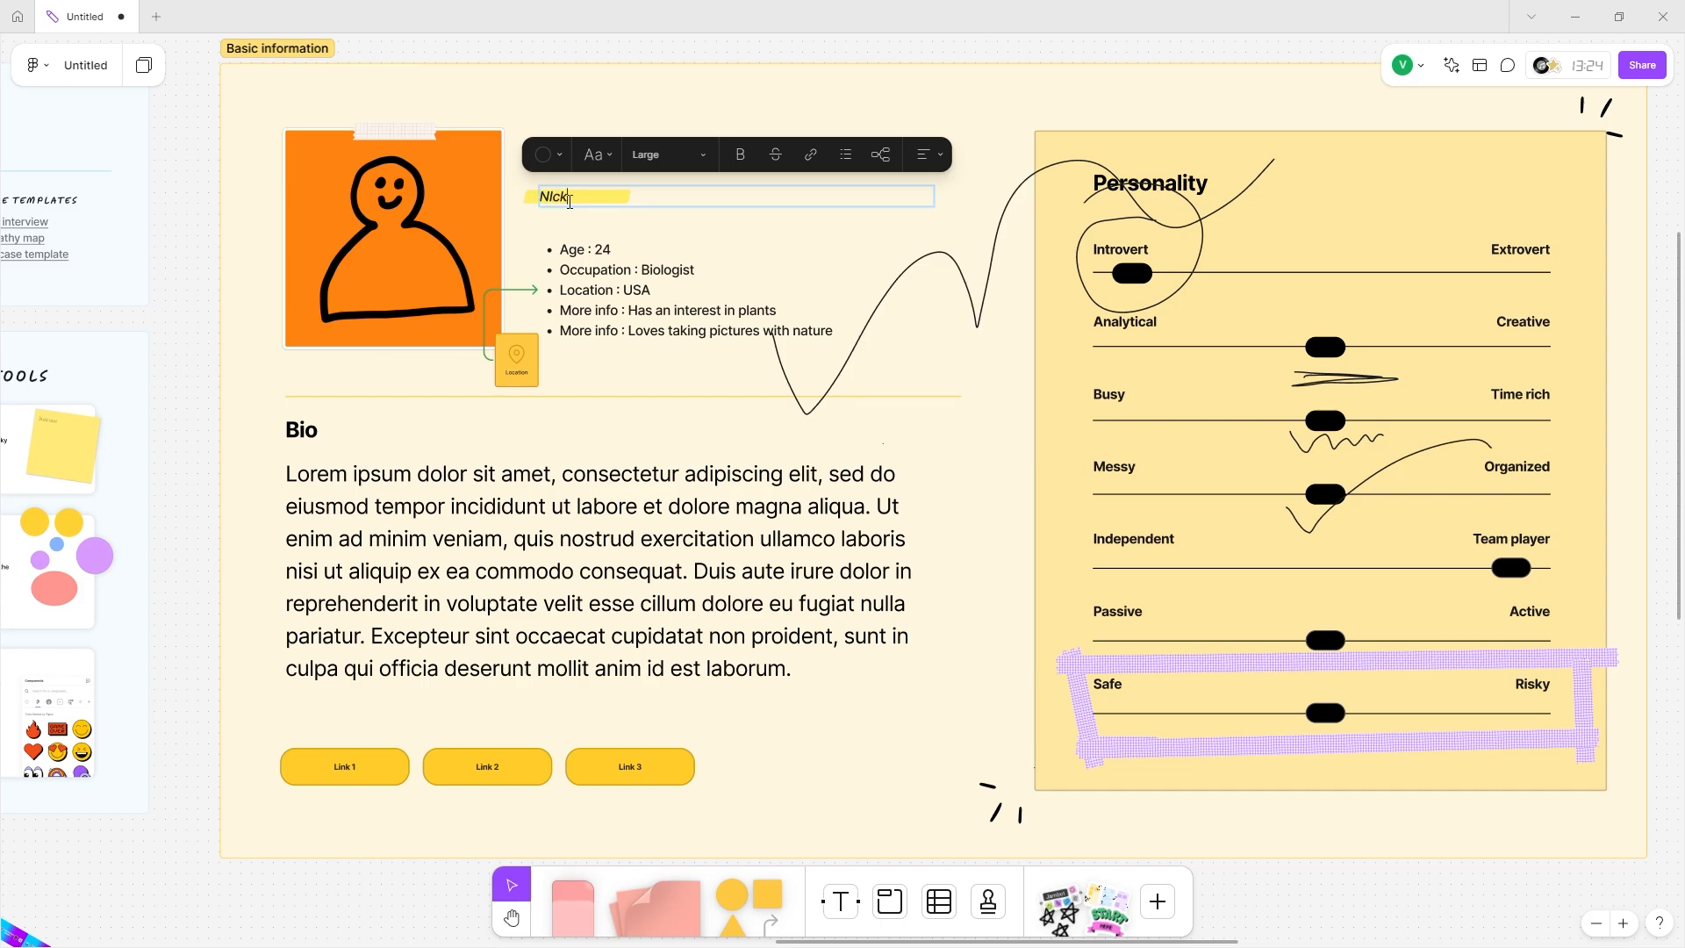
{"action": "key", "text": "ctrl+z"}
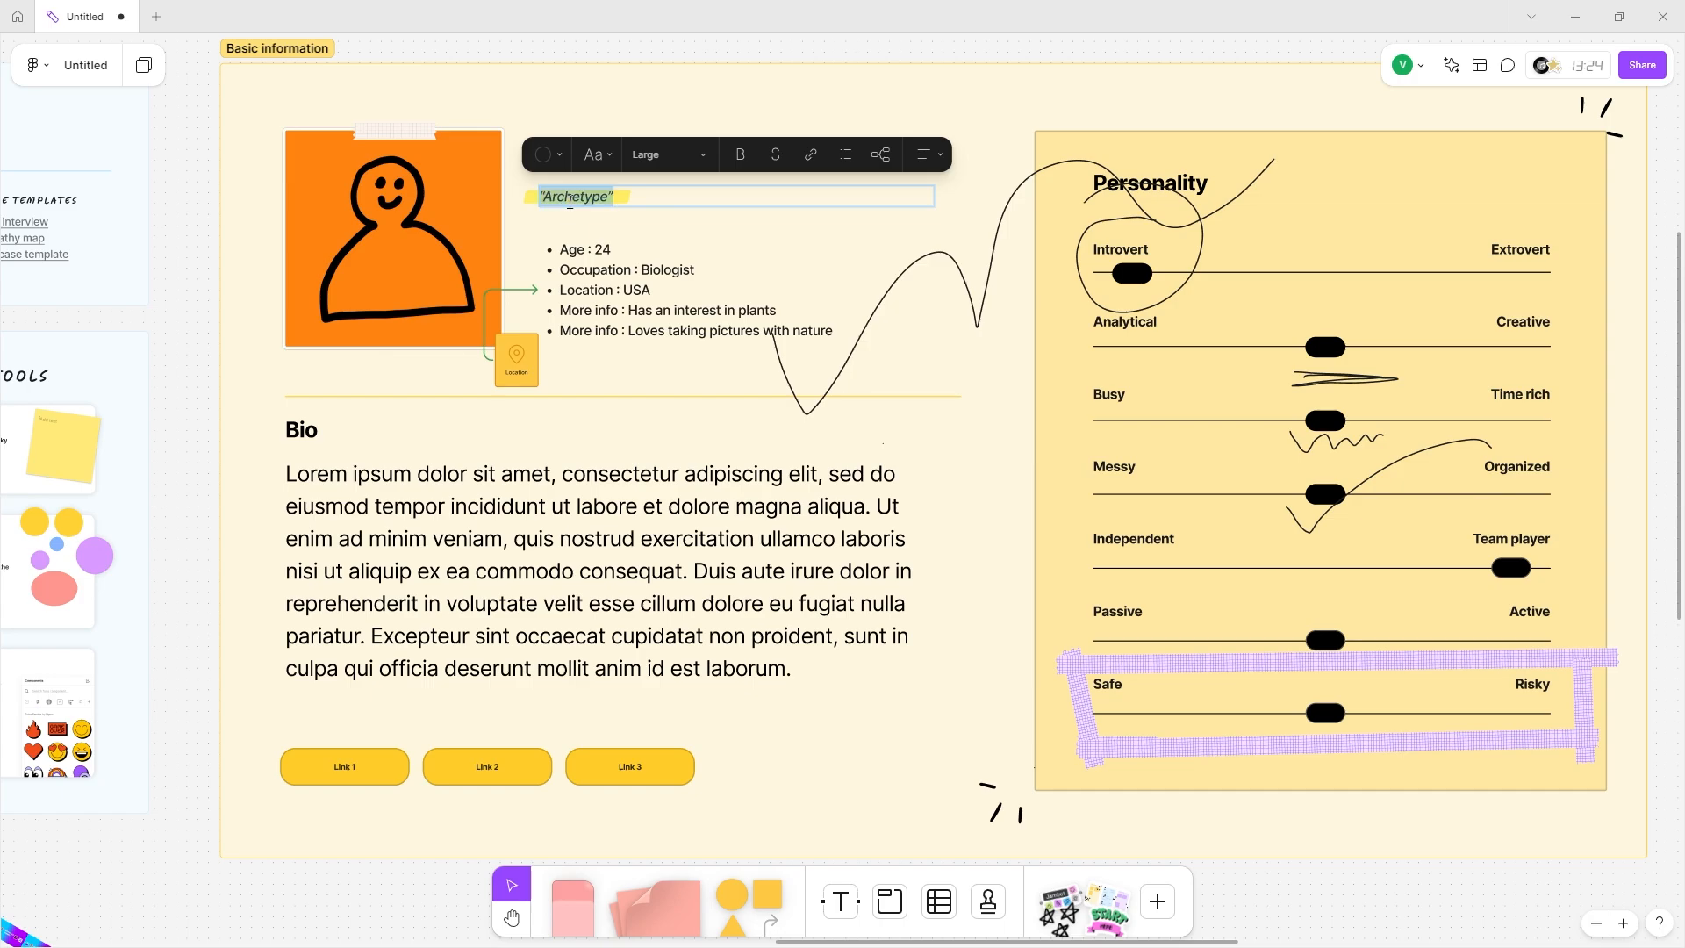
{"action": "double_click", "coordinate": [379, 513]}
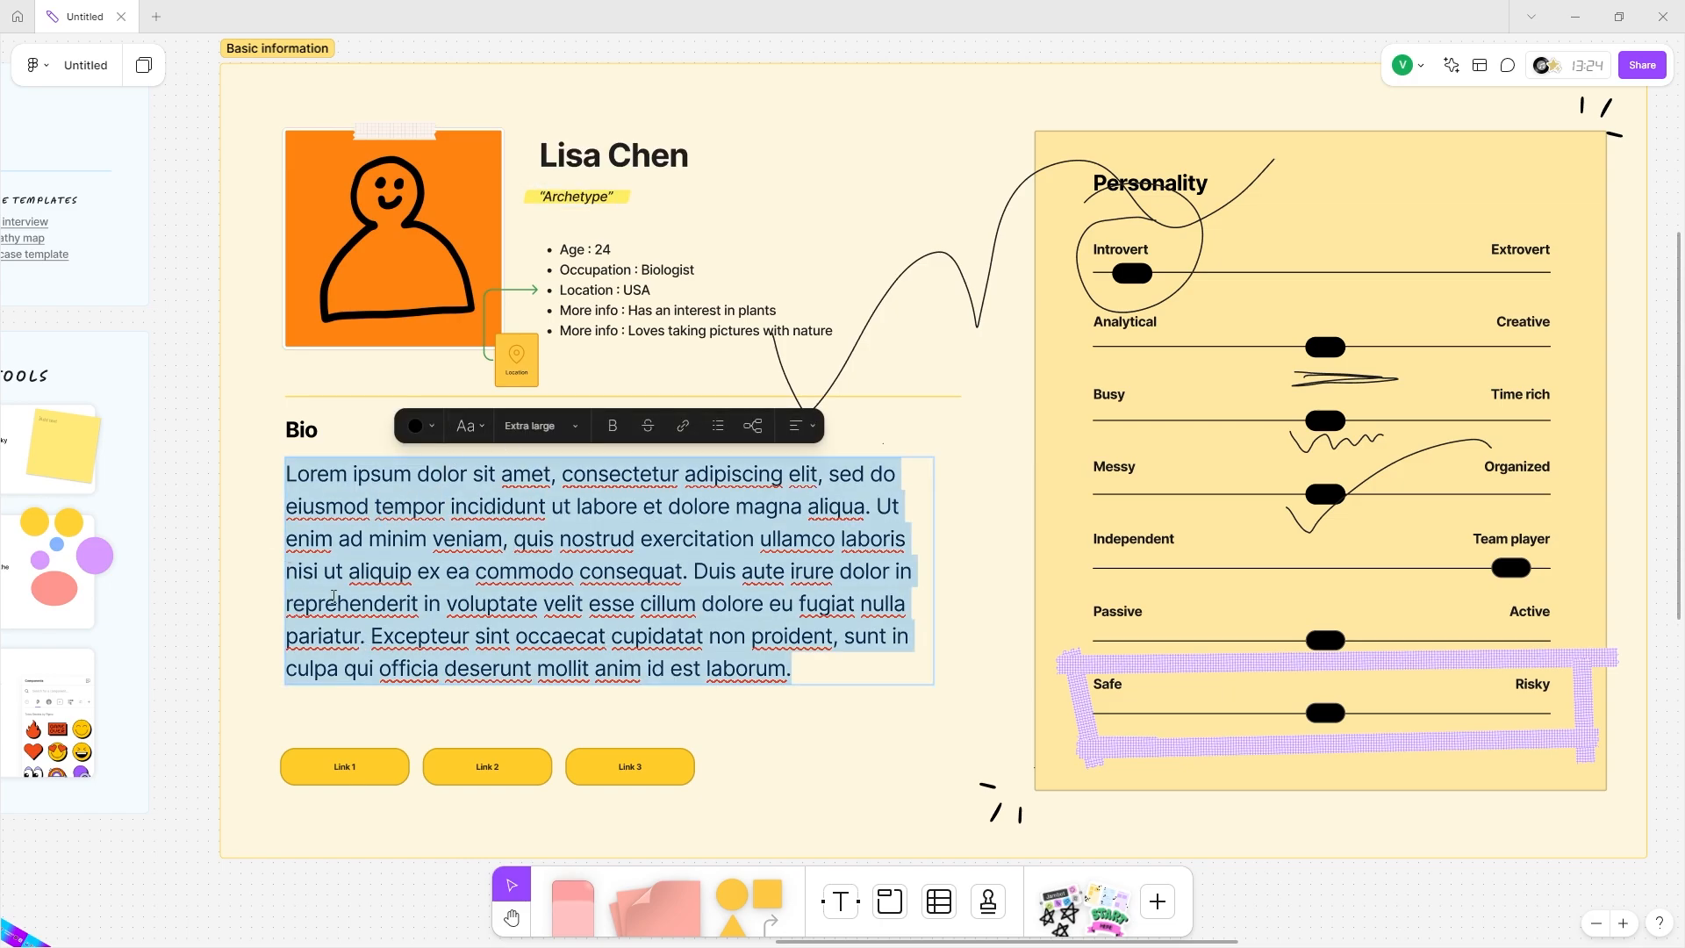
Slide the Analytical knob toward Analytical and the Busy knob toward Time rich.
{"action": "double_click", "coordinate": [331, 767]}
{"action": "double_click", "coordinate": [509, 768]}
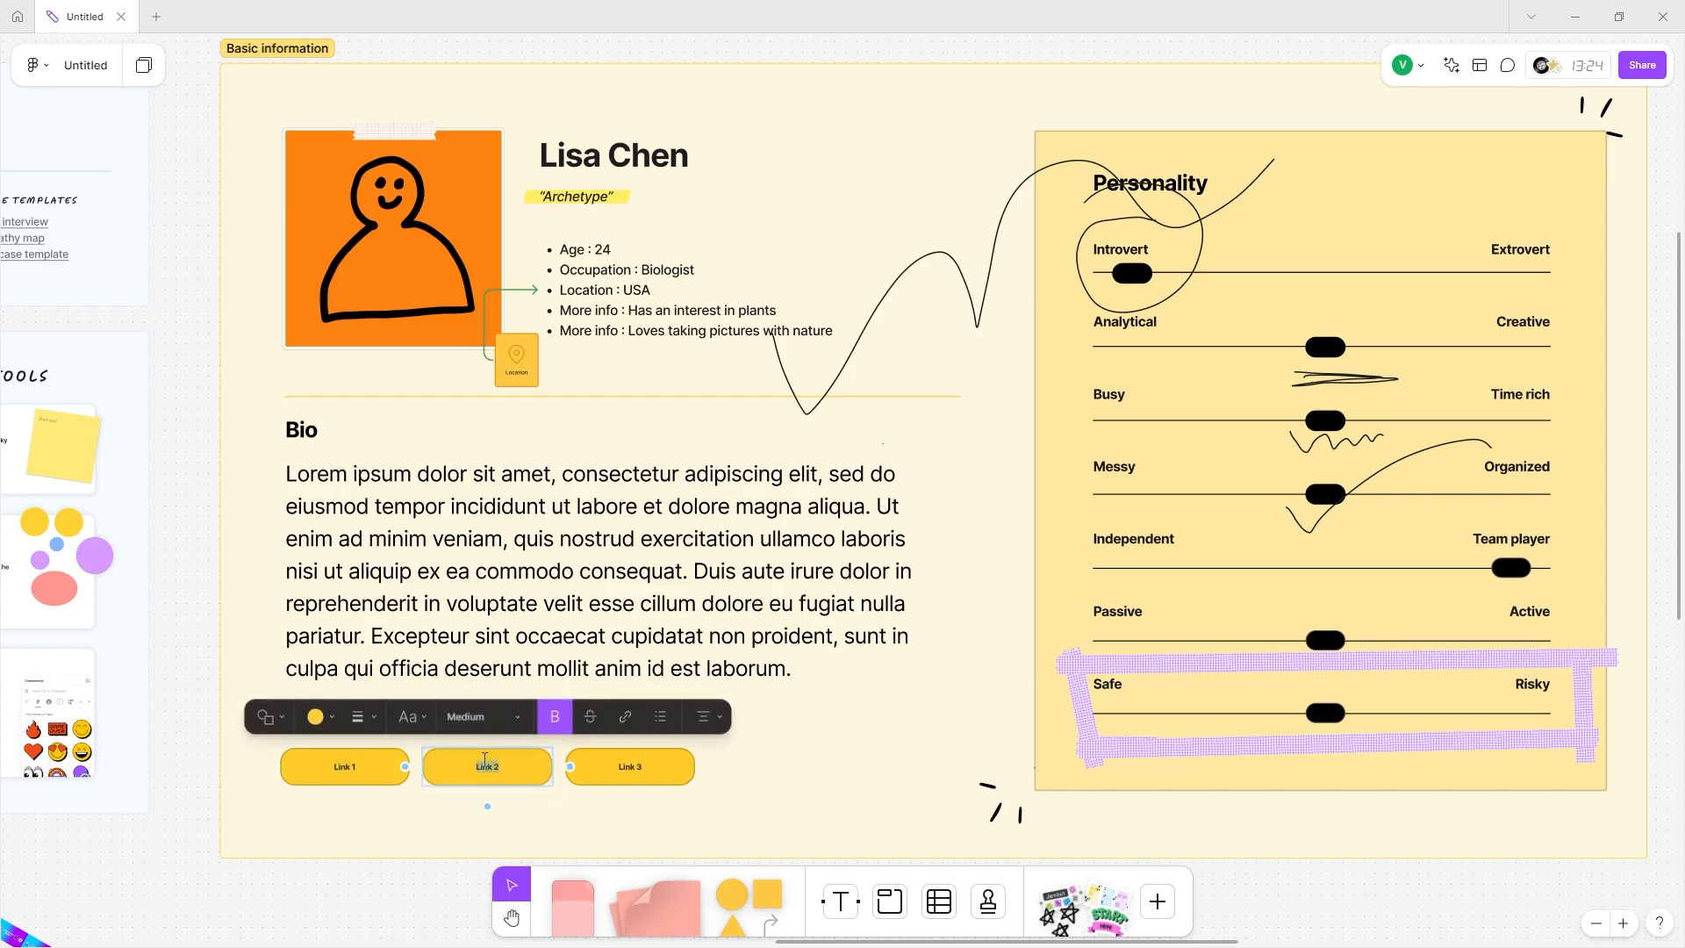
{"action": "scroll", "coordinate": [1005, 301], "scroll_direction": "right", "scroll_amount": 3}
{"action": "left_click_drag", "start_coordinate": [958, 268], "coordinate": [1312, 275]}
{"action": "left_click", "coordinate": [954, 275]}
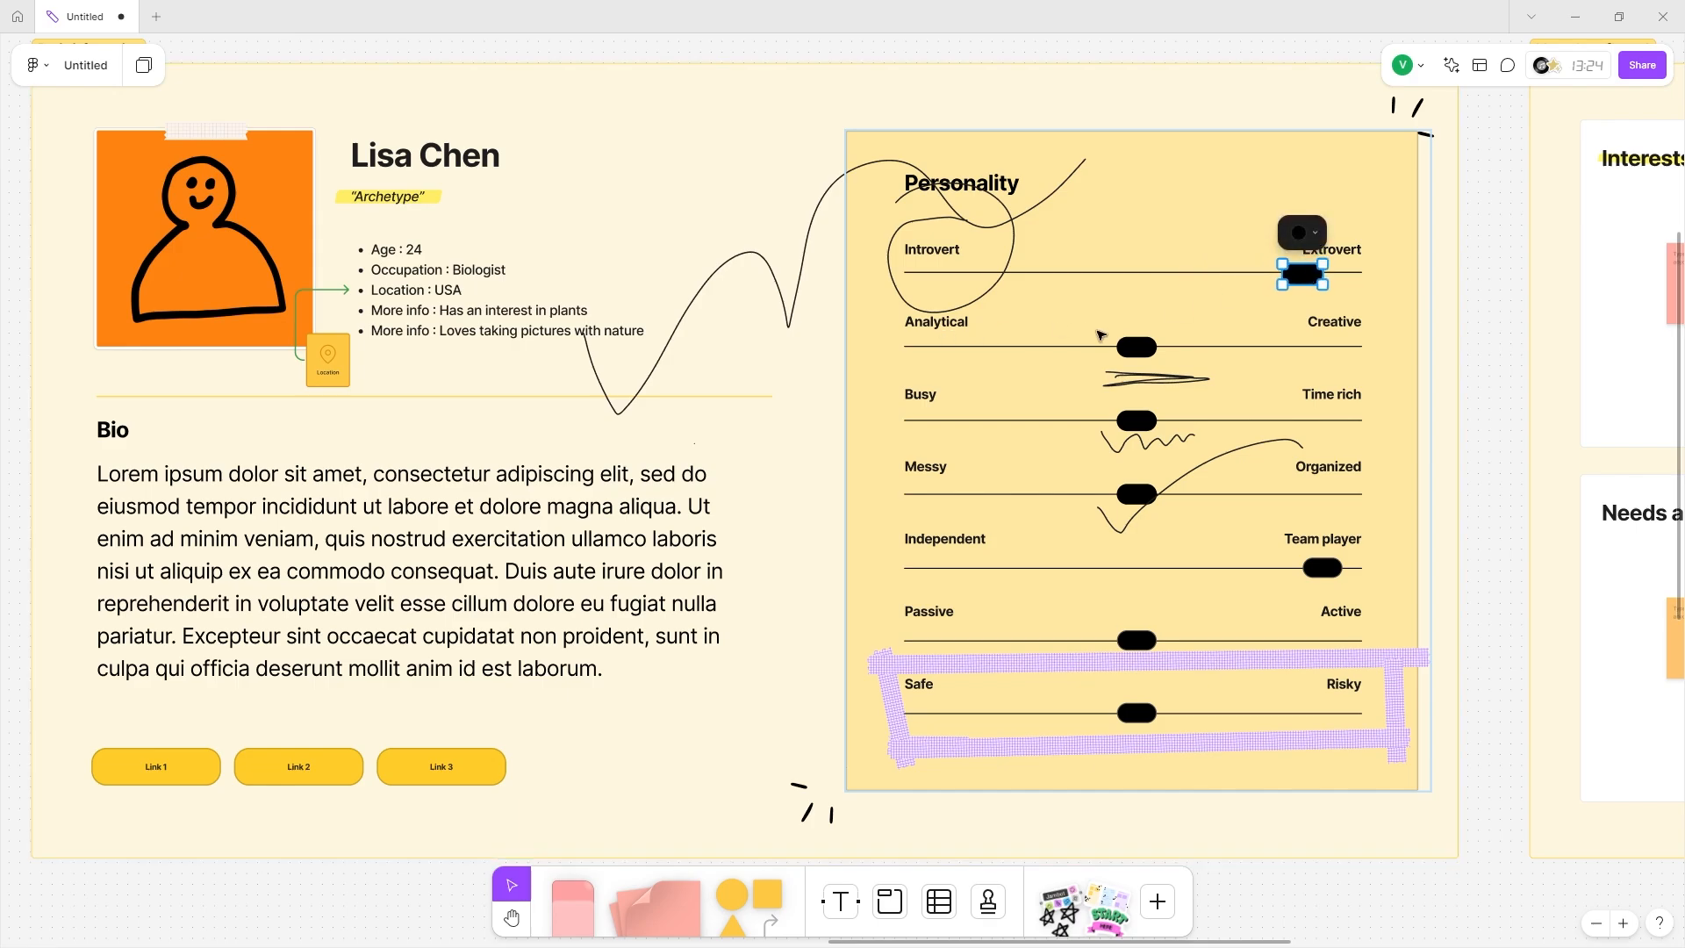
{"action": "left_click", "coordinate": [1141, 348]}
{"action": "left_click_drag", "start_coordinate": [1139, 352], "coordinate": [1002, 351]}
{"action": "left_click", "coordinate": [1141, 423]}
{"action": "left_click_drag", "start_coordinate": [1144, 425], "coordinate": [1264, 419]}
Set the remaining sliders to lean toward Independent, Active and Safe.
{"action": "left_click", "coordinate": [1134, 496]}
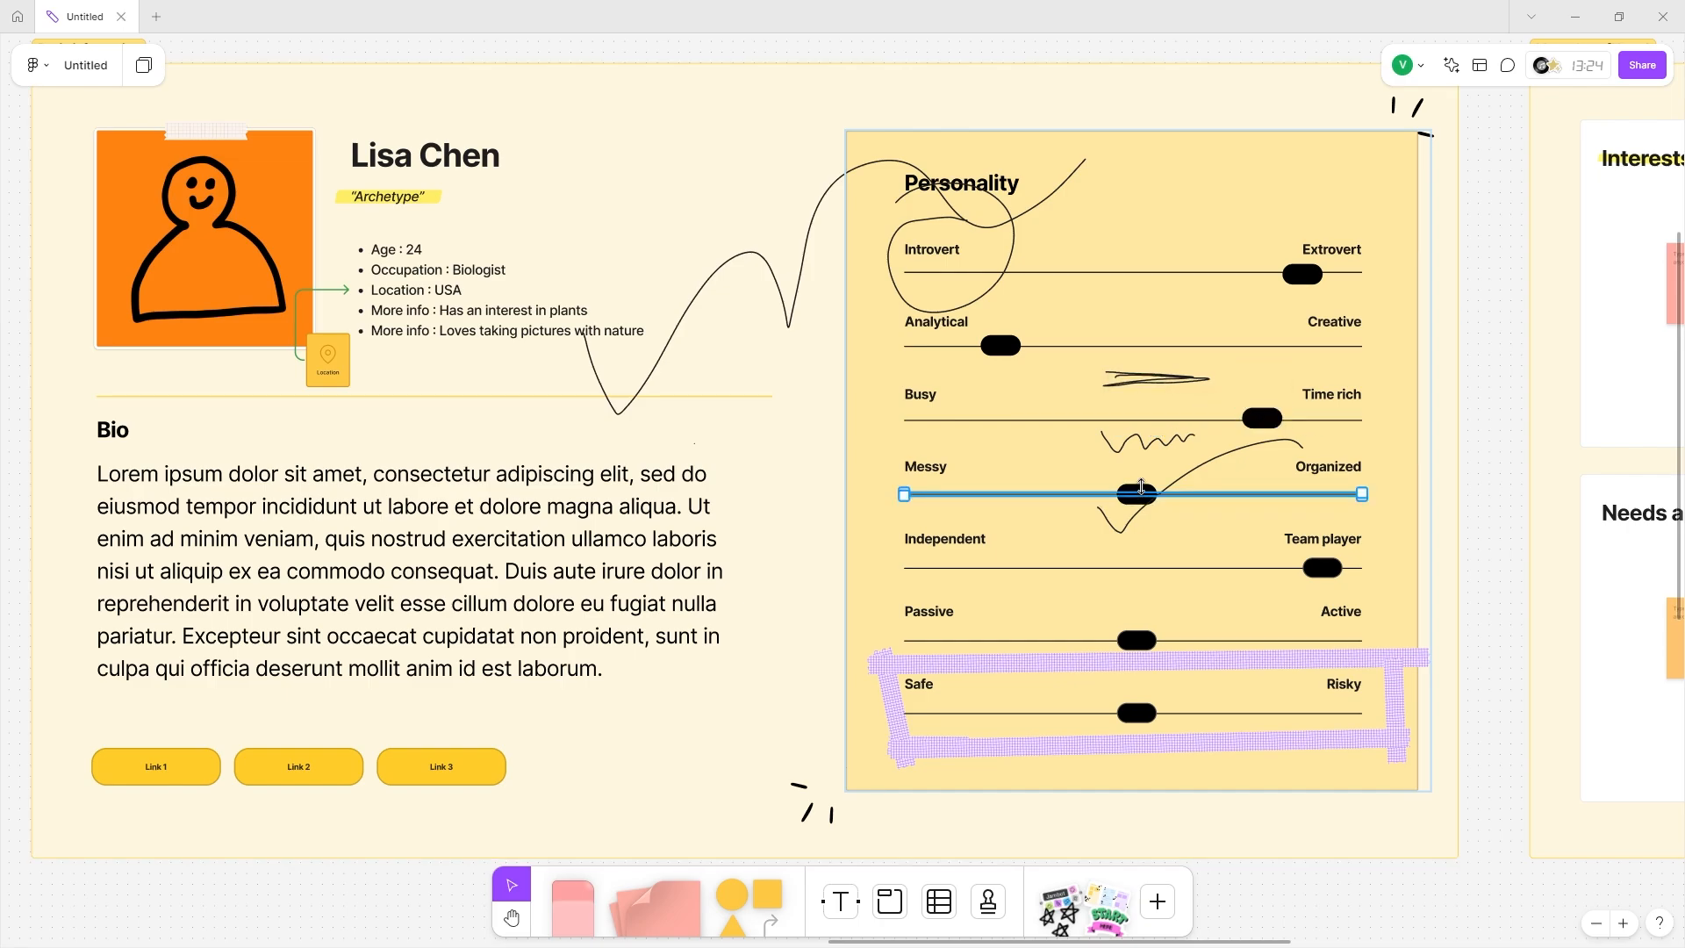
{"action": "left_click", "coordinate": [1151, 481]}
{"action": "double_click", "coordinate": [1307, 539]}
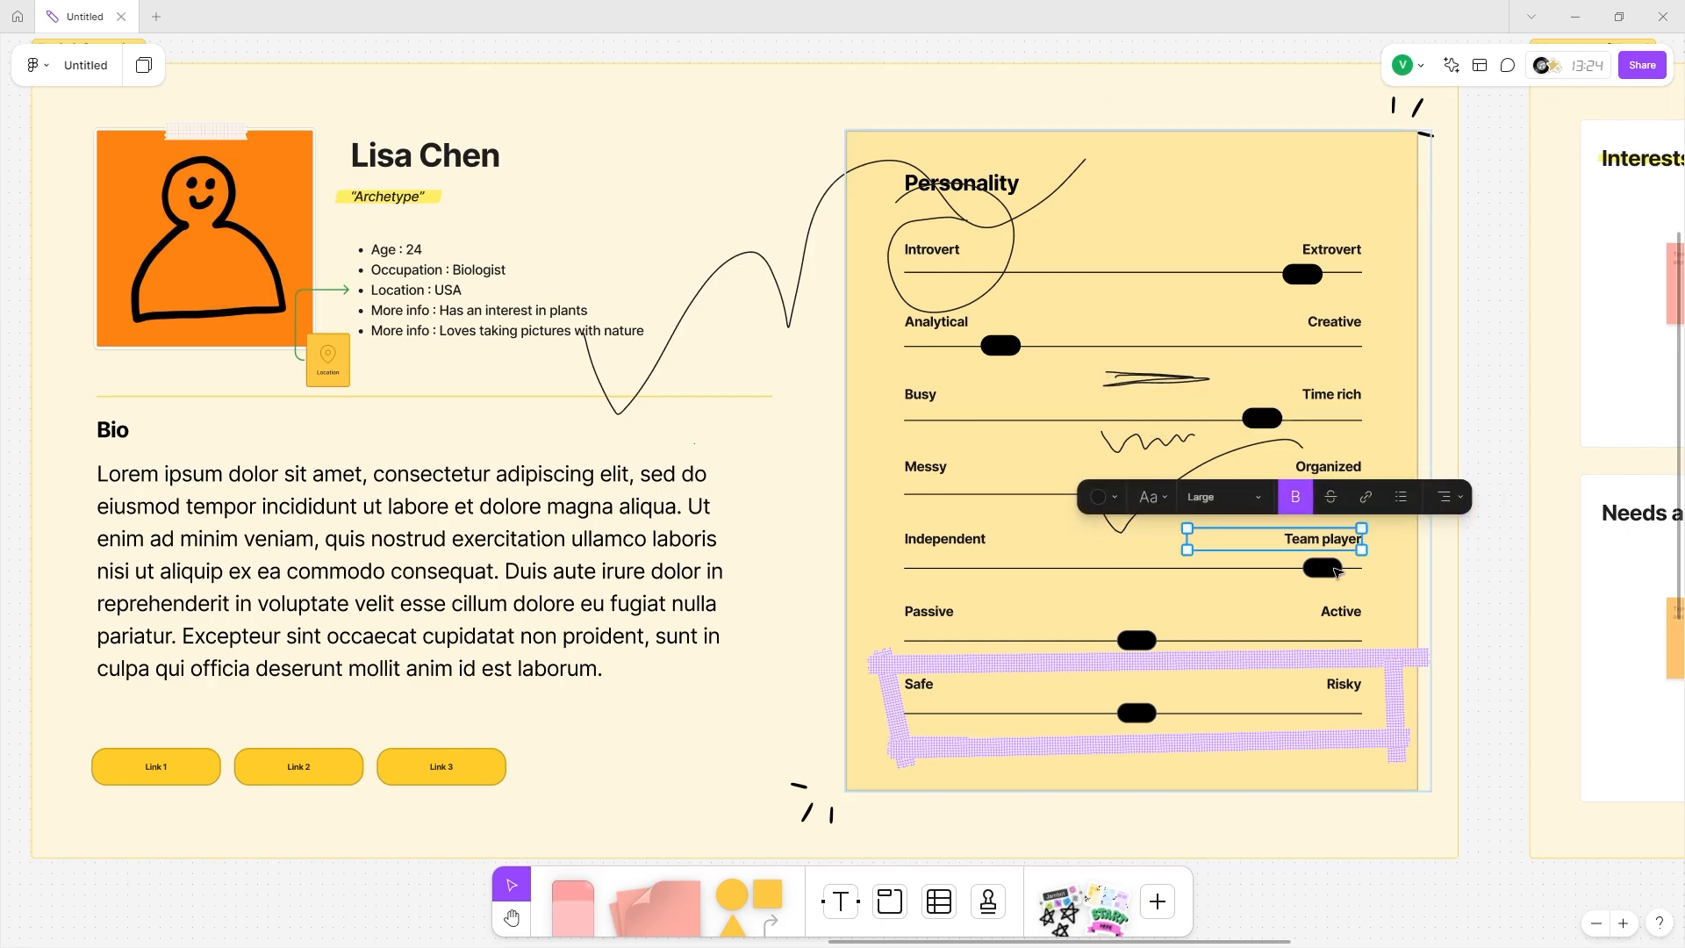
{"action": "left_click", "coordinate": [1323, 568]}
{"action": "left_click_drag", "start_coordinate": [1323, 568], "coordinate": [981, 568]}
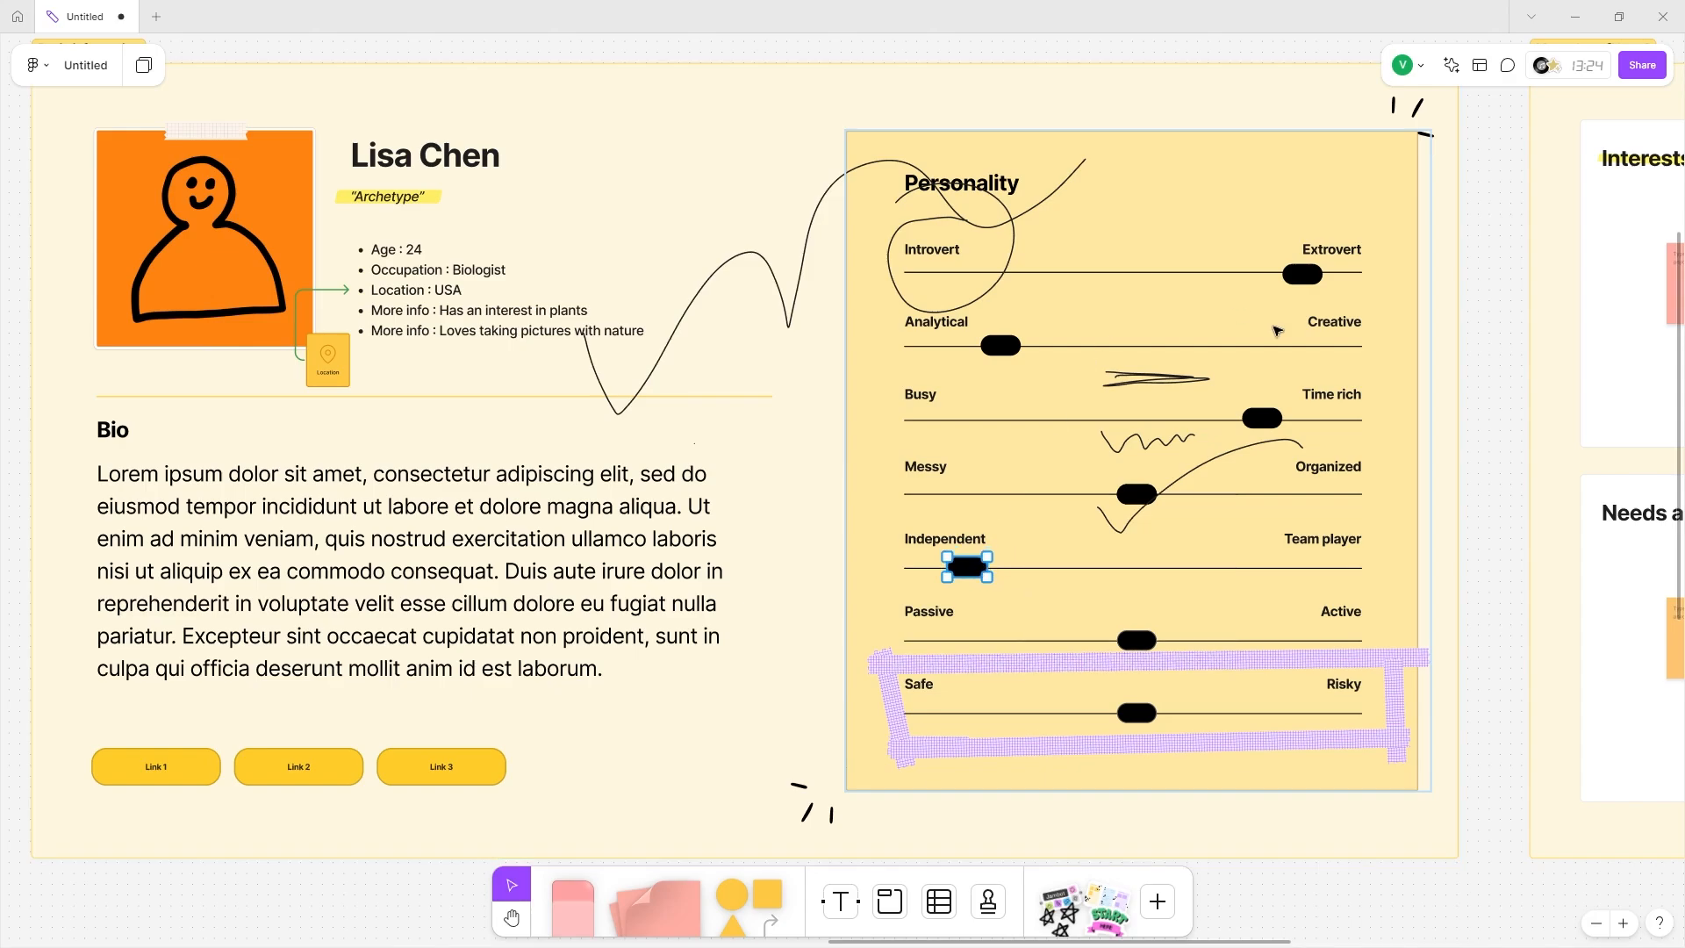
{"action": "left_click", "coordinate": [1146, 644]}
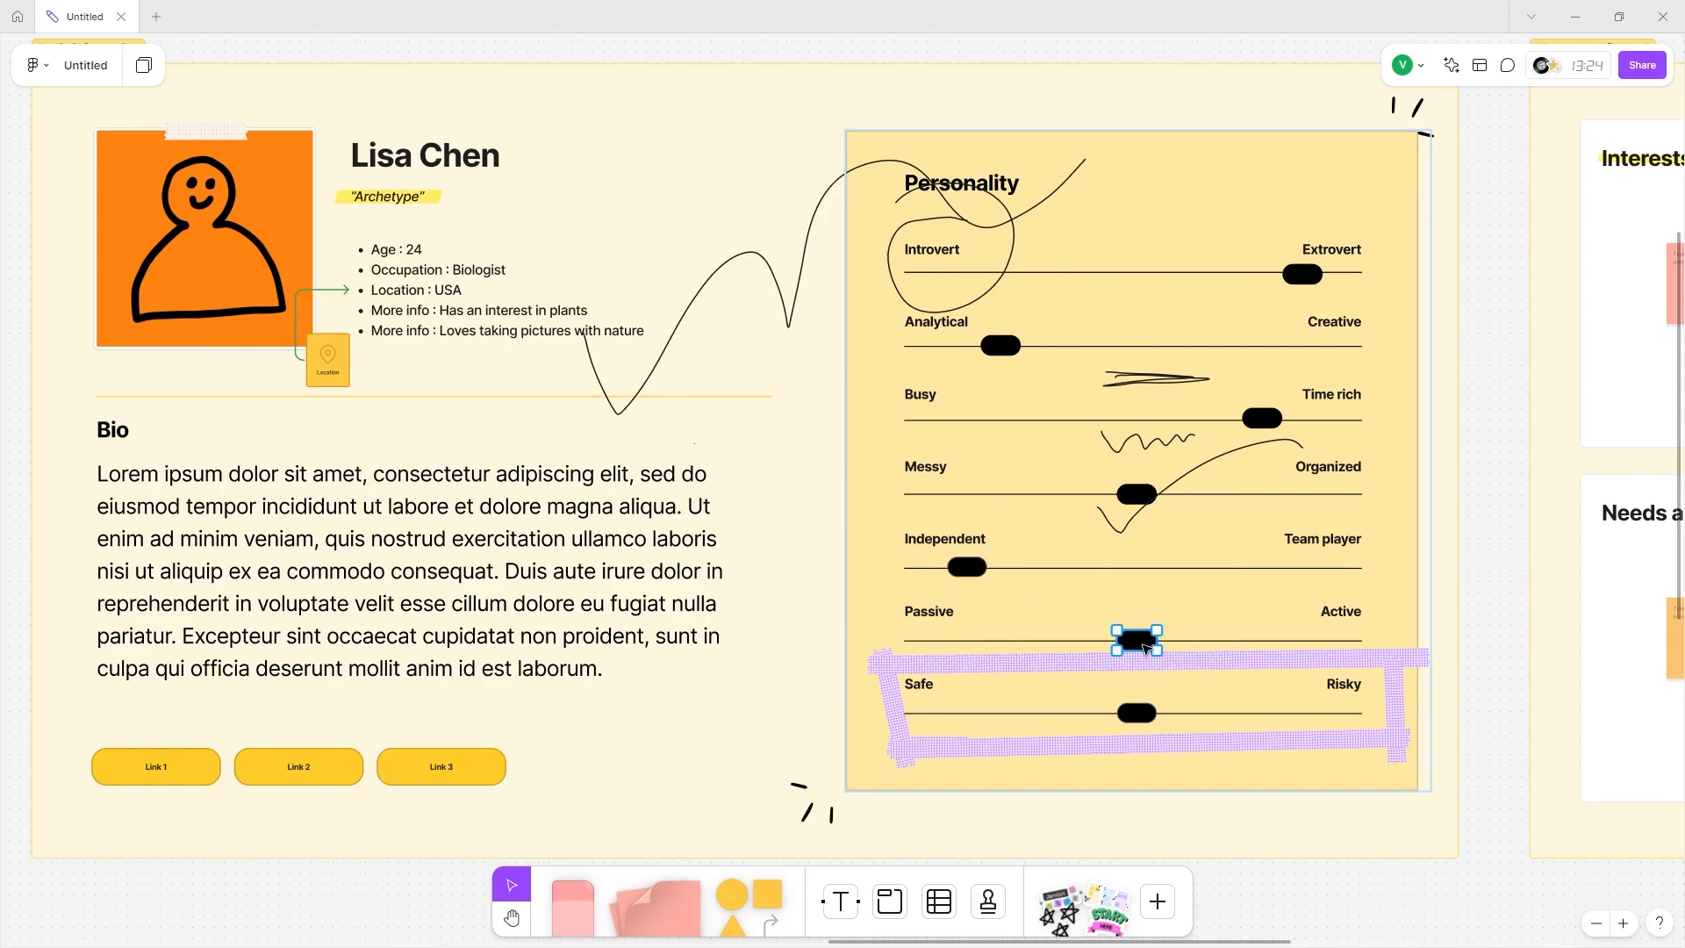
{"action": "left_click_drag", "start_coordinate": [1136, 645], "coordinate": [1301, 639]}
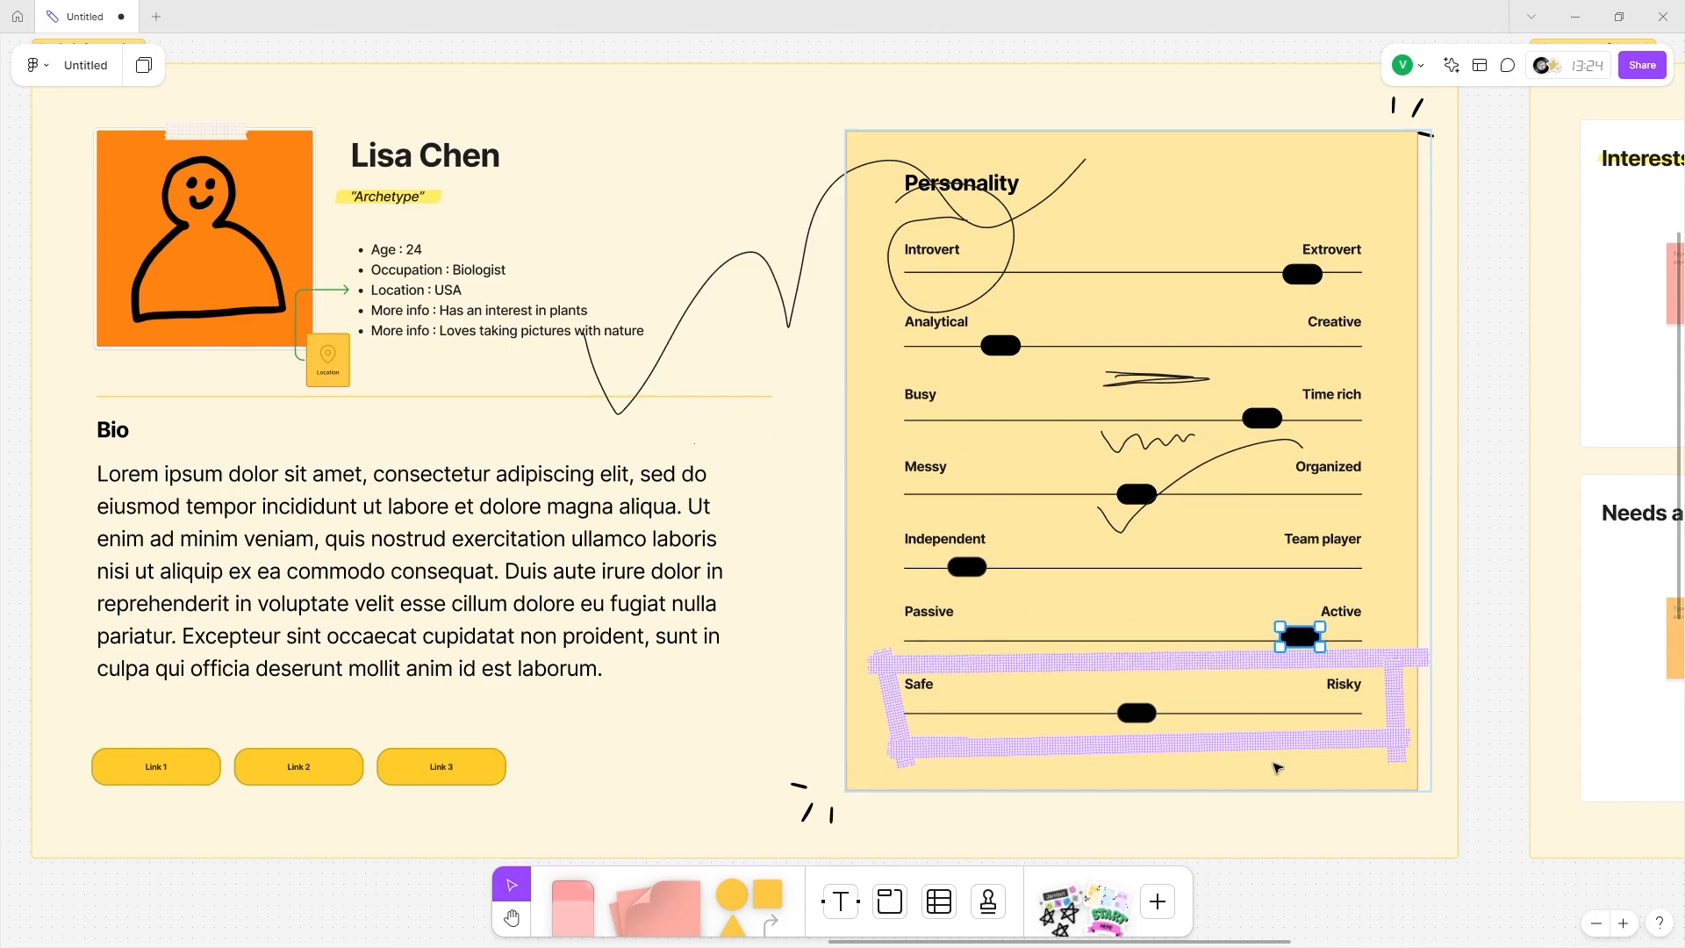
{"action": "left_click_drag", "start_coordinate": [1134, 717], "coordinate": [959, 716]}
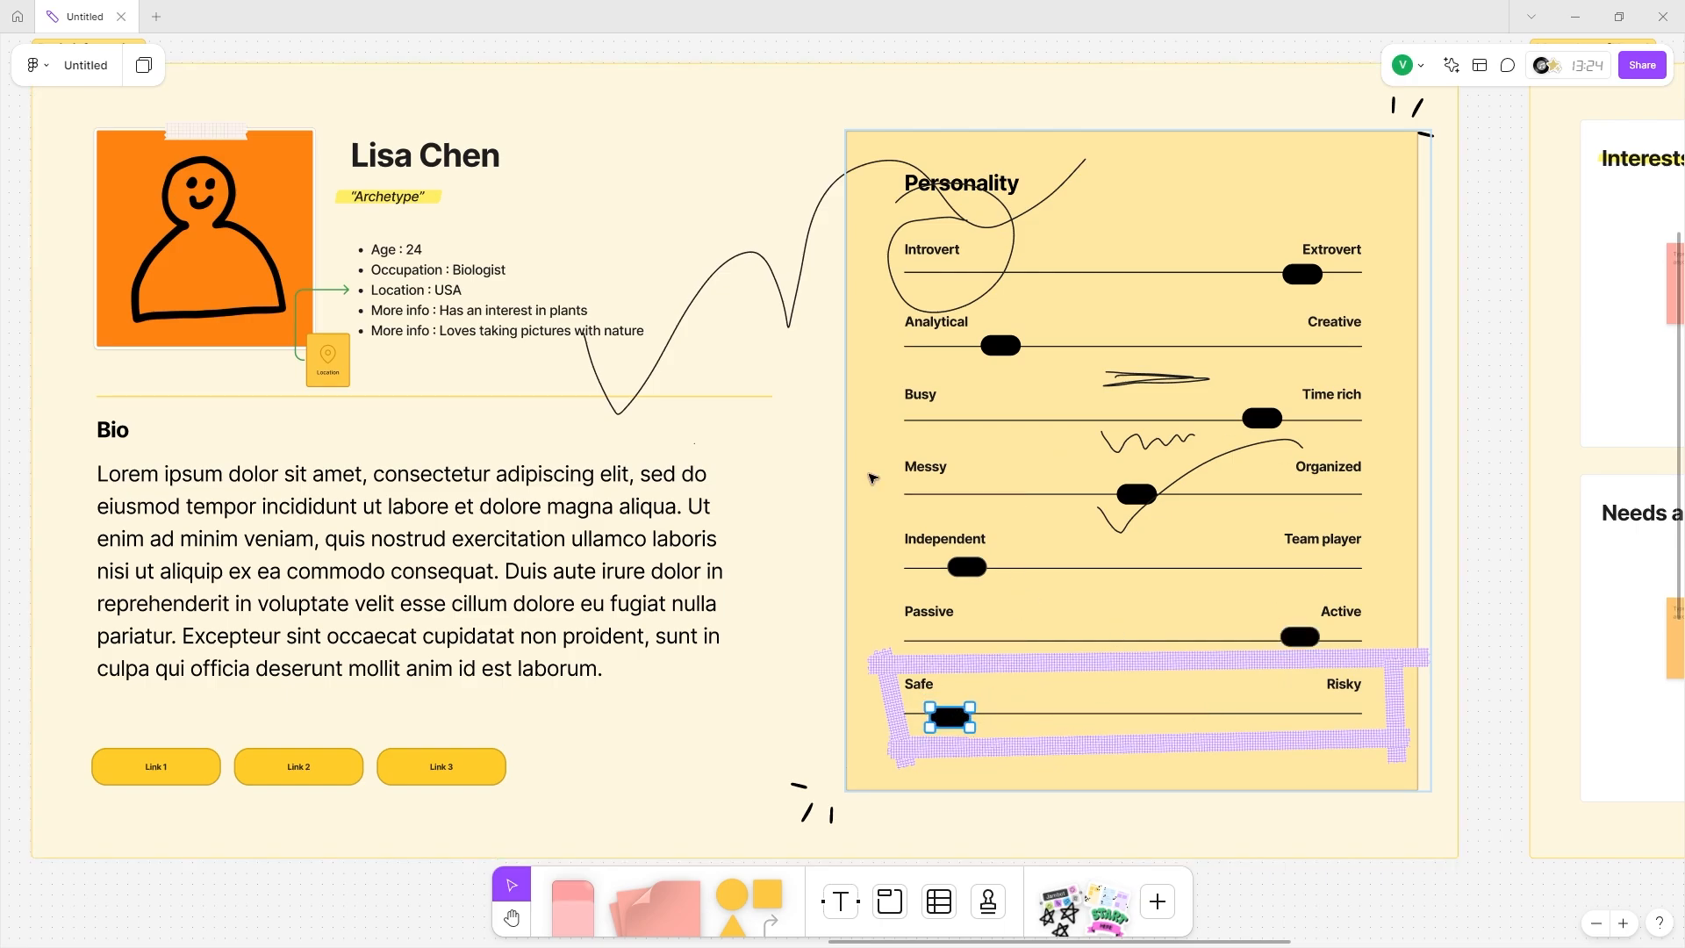
{"action": "scroll", "coordinate": [537, 154], "scroll_direction": "right", "scroll_amount": 5}
{"action": "scroll", "coordinate": [537, 155], "scroll_direction": "down", "scroll_amount": 5}
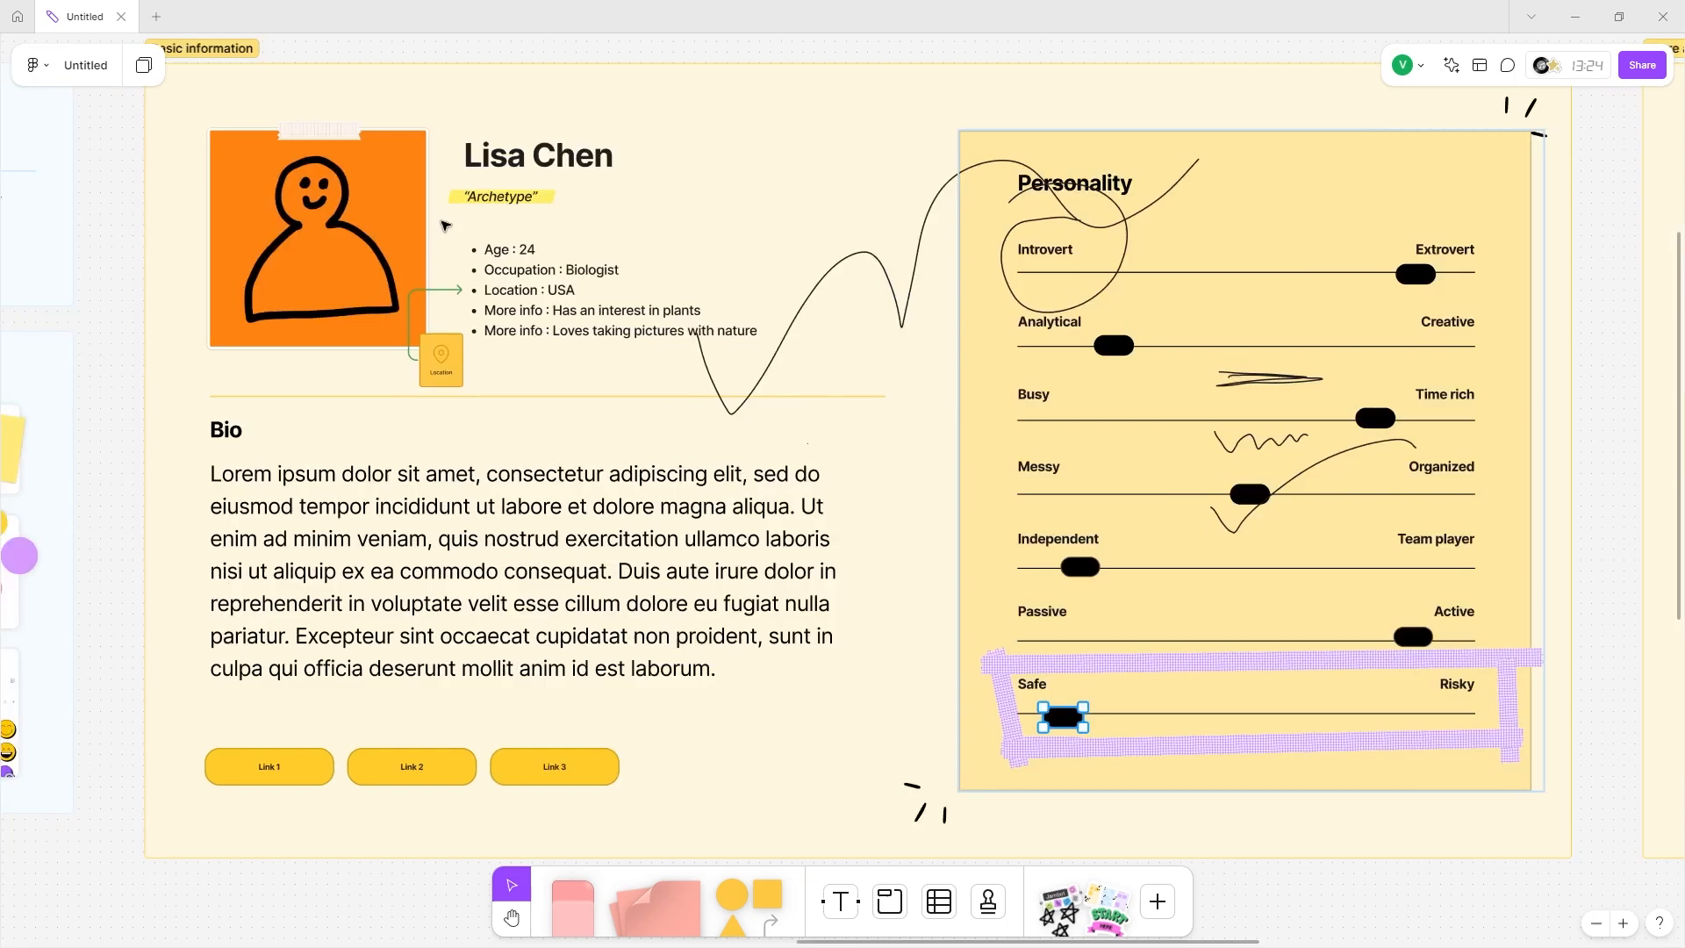
{"action": "scroll", "coordinate": [347, 232], "scroll_direction": "right", "scroll_amount": 3}
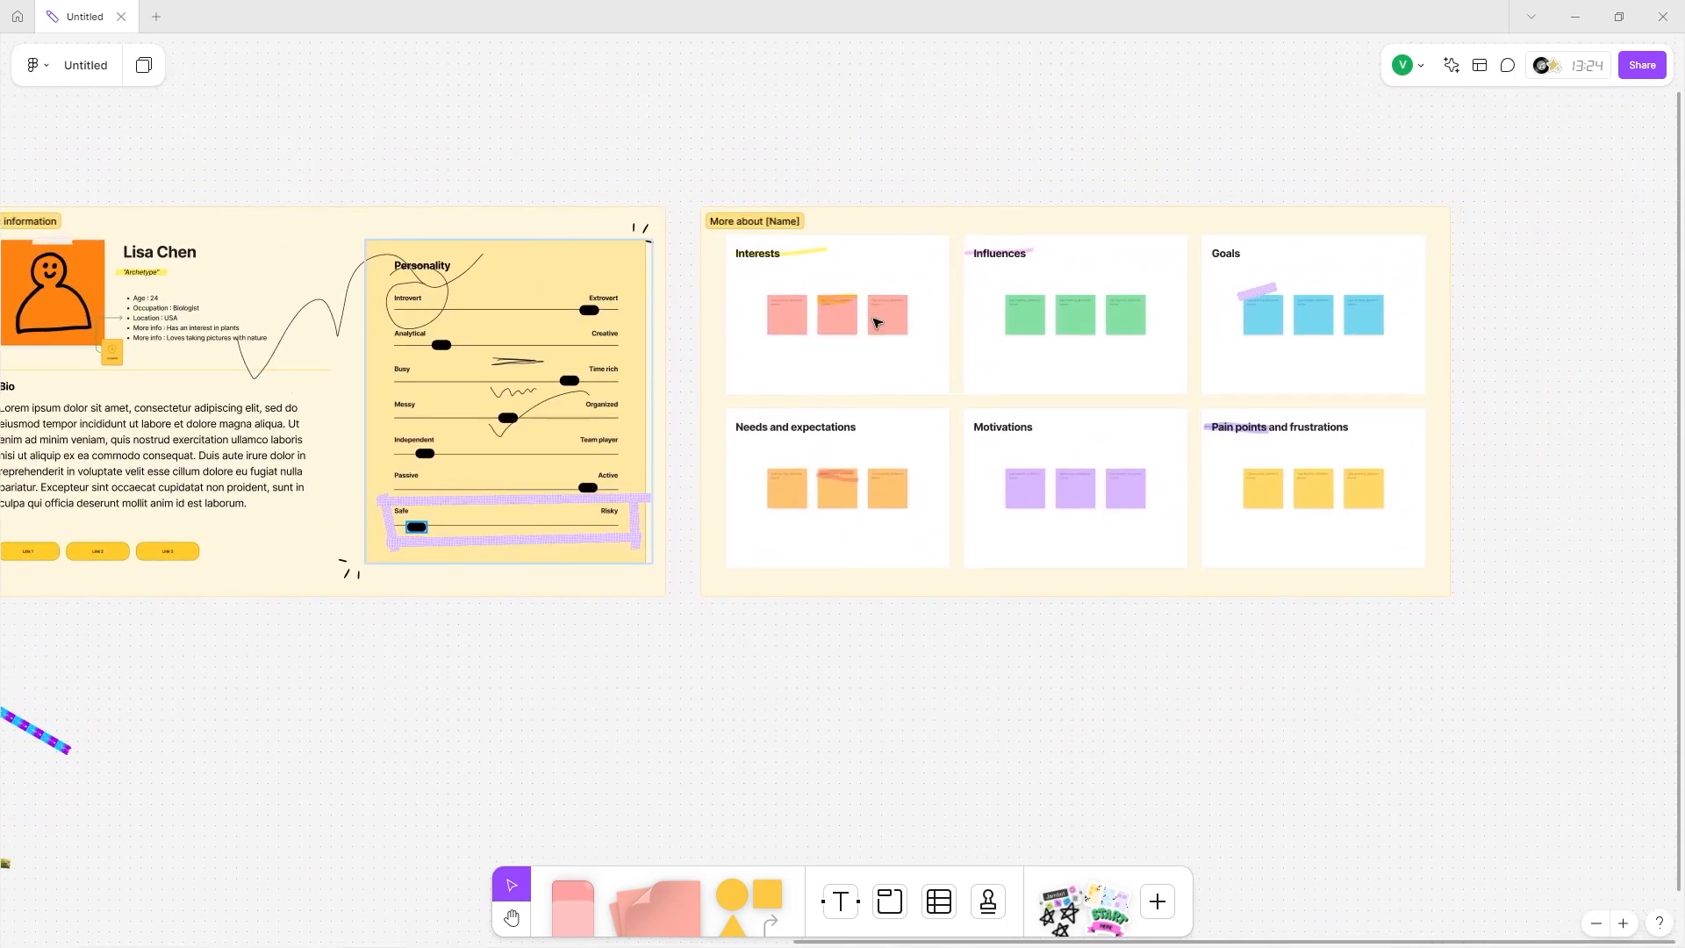
Write Plants and Animals in the first two Interests stickies and nudge the yellow highlight right.
{"action": "scroll", "coordinate": [526, 322], "scroll_direction": "up", "scroll_amount": 10}
{"action": "left_click", "coordinate": [644, 294]}
{"action": "left_click", "coordinate": [644, 294]}
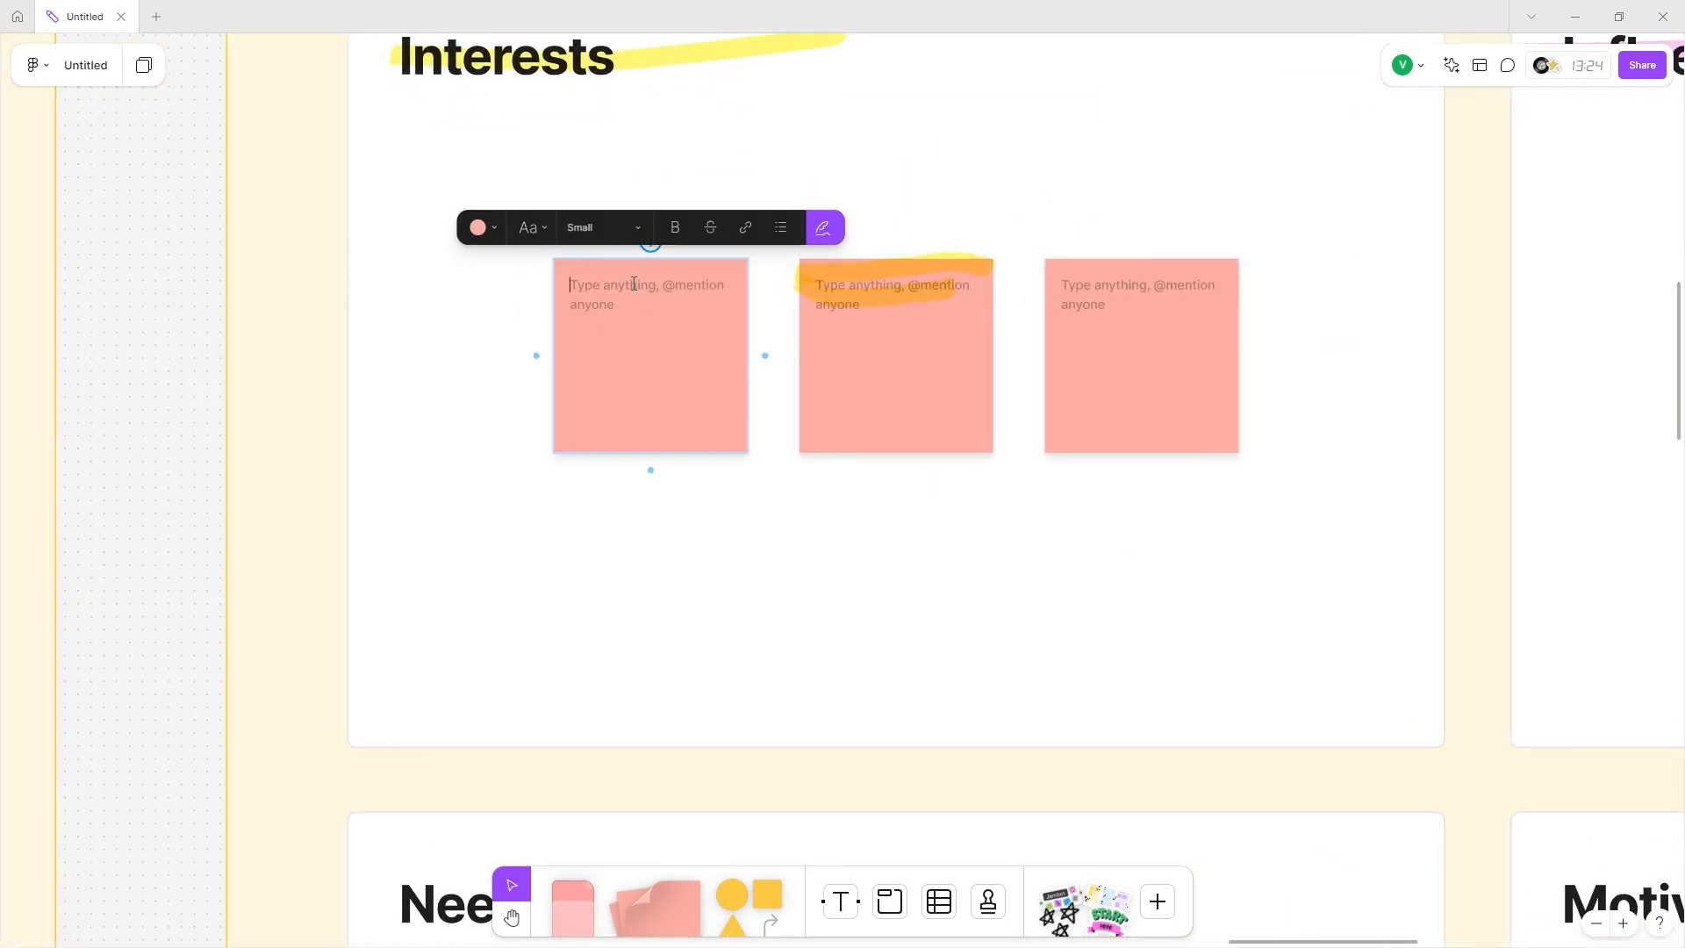
{"action": "type", "text": "Pa"}
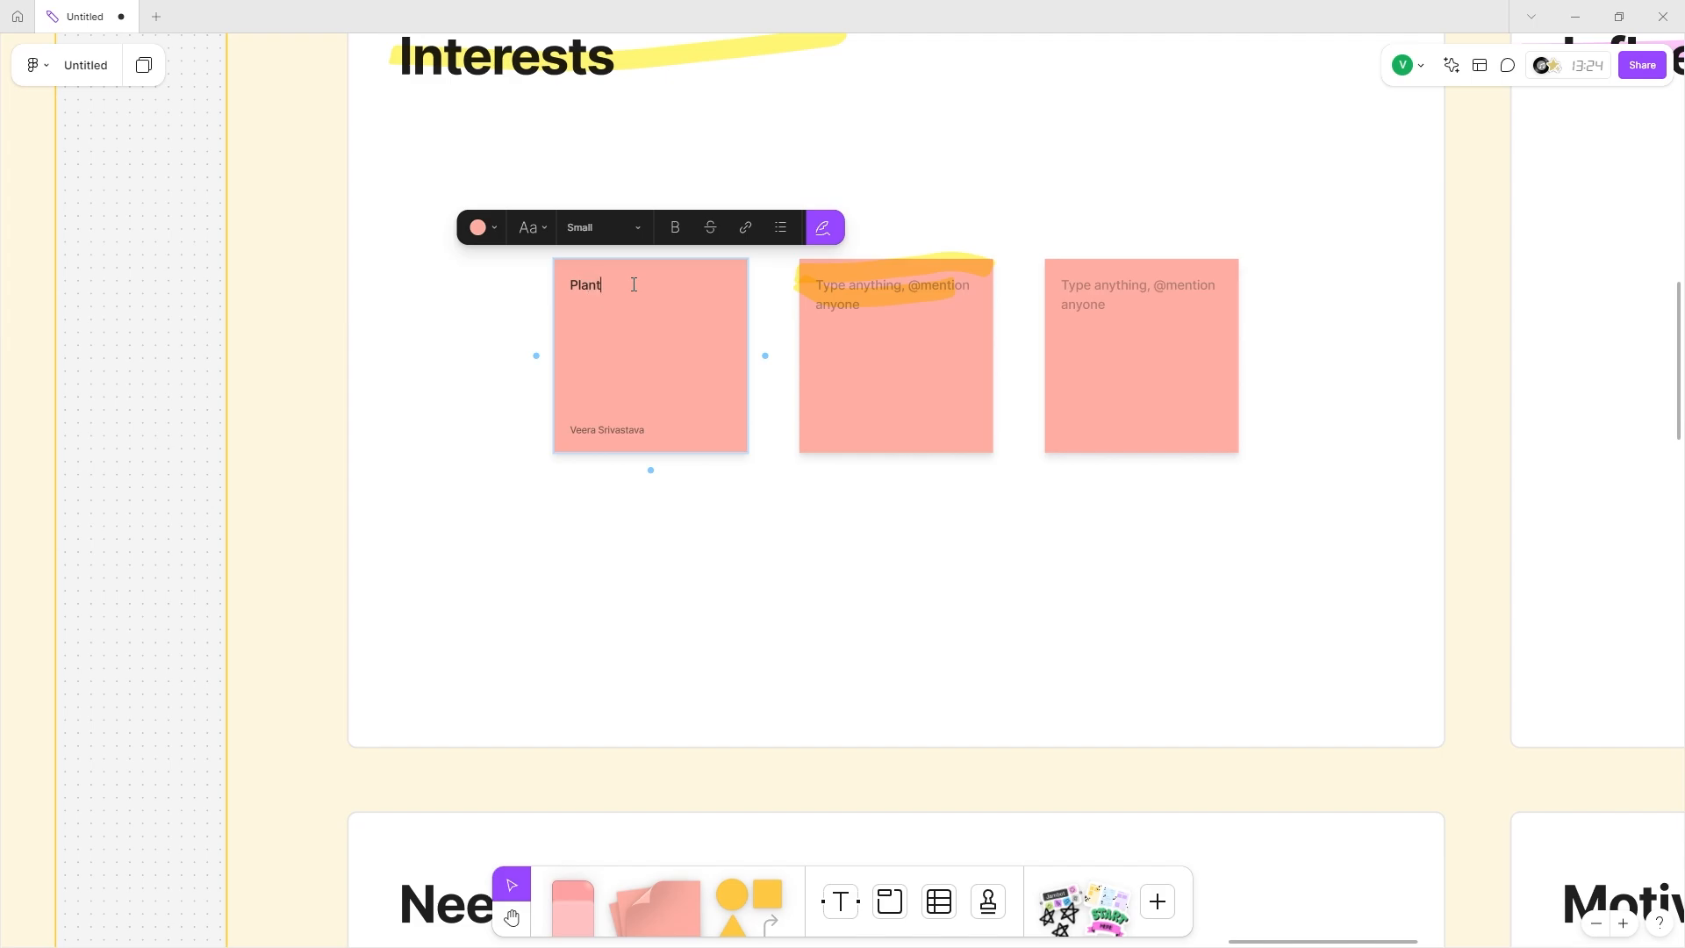
{"action": "left_click", "coordinate": [812, 335]}
{"action": "type", "text": "Animal;s"}
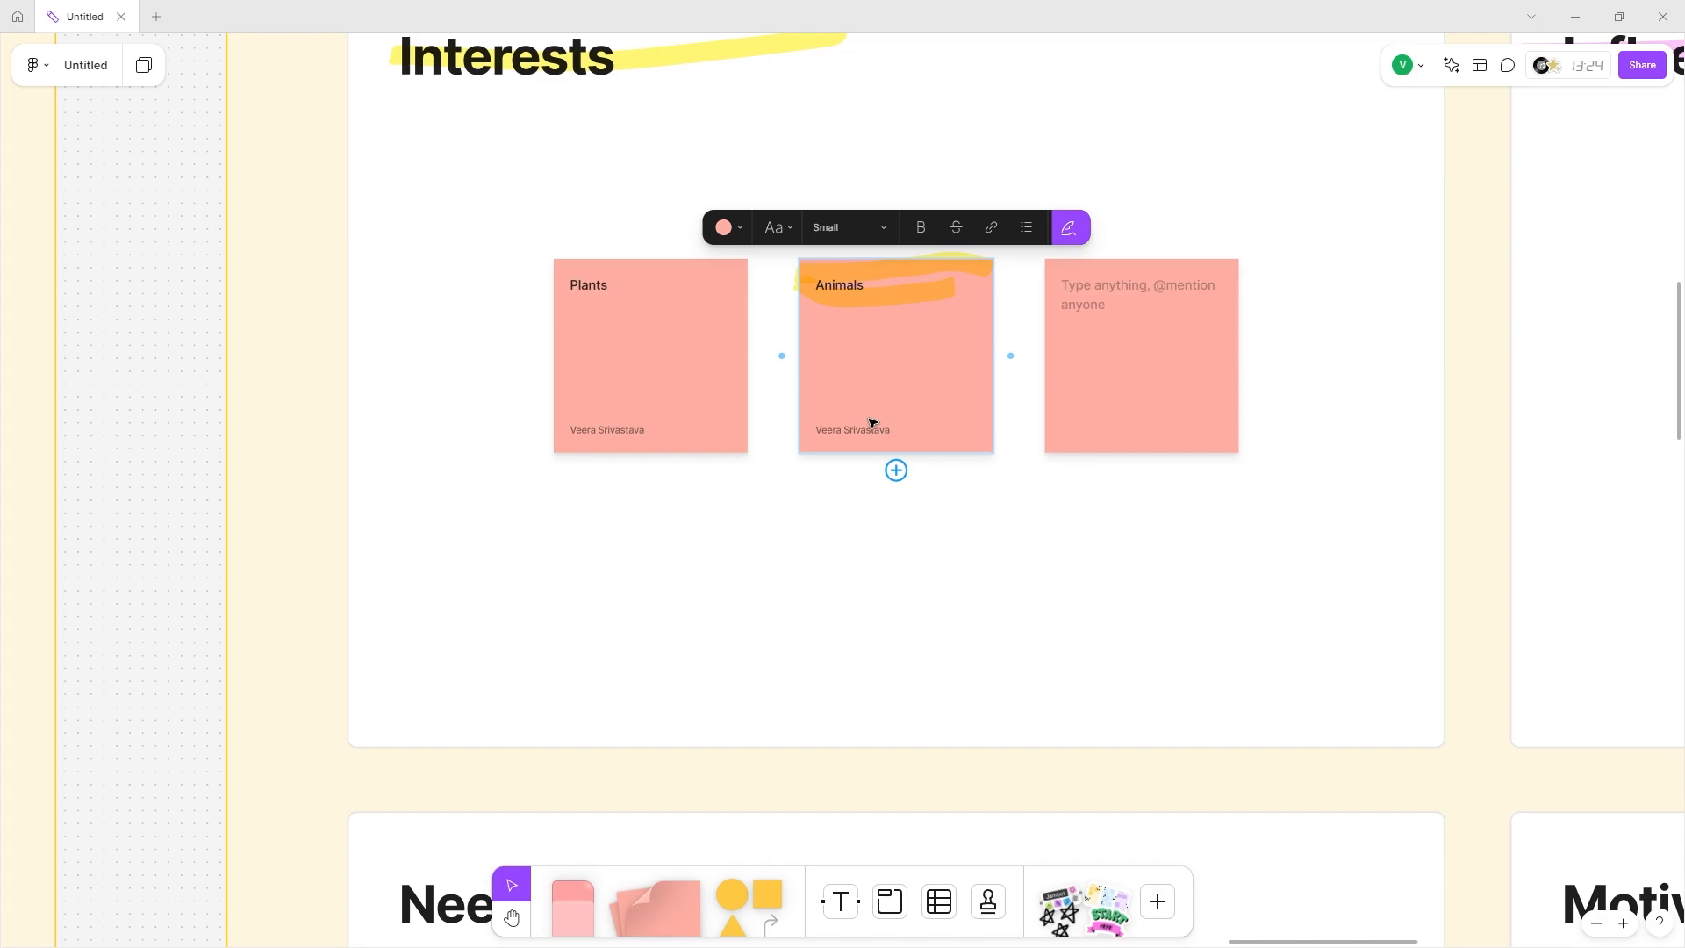
{"action": "scroll", "coordinate": [872, 423], "scroll_direction": "up", "scroll_amount": 1}
{"action": "scroll", "coordinate": [873, 423], "scroll_direction": "right", "scroll_amount": 3}
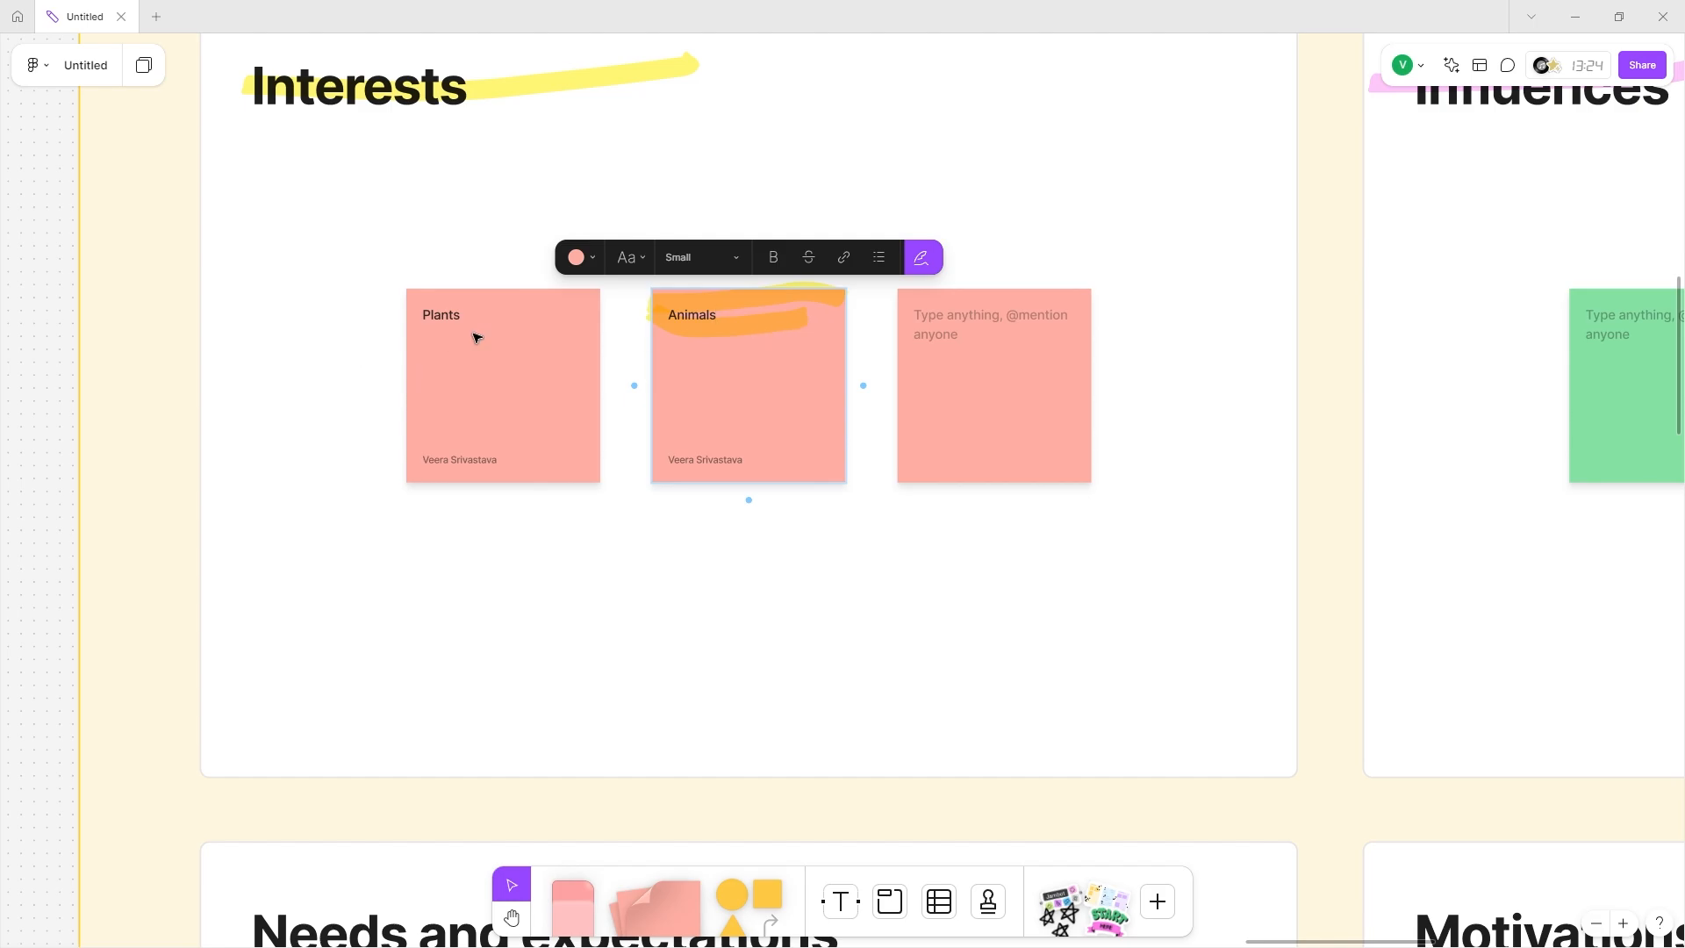
{"action": "left_click", "coordinate": [507, 87]}
{"action": "mouse_move", "coordinate": [511, 87]}
{"action": "left_mouse_down"}
{"action": "mouse_move", "coordinate": [527, 71]}
{"action": "mouse_move", "coordinate": [528, 89]}
{"action": "left_mouse_up"}
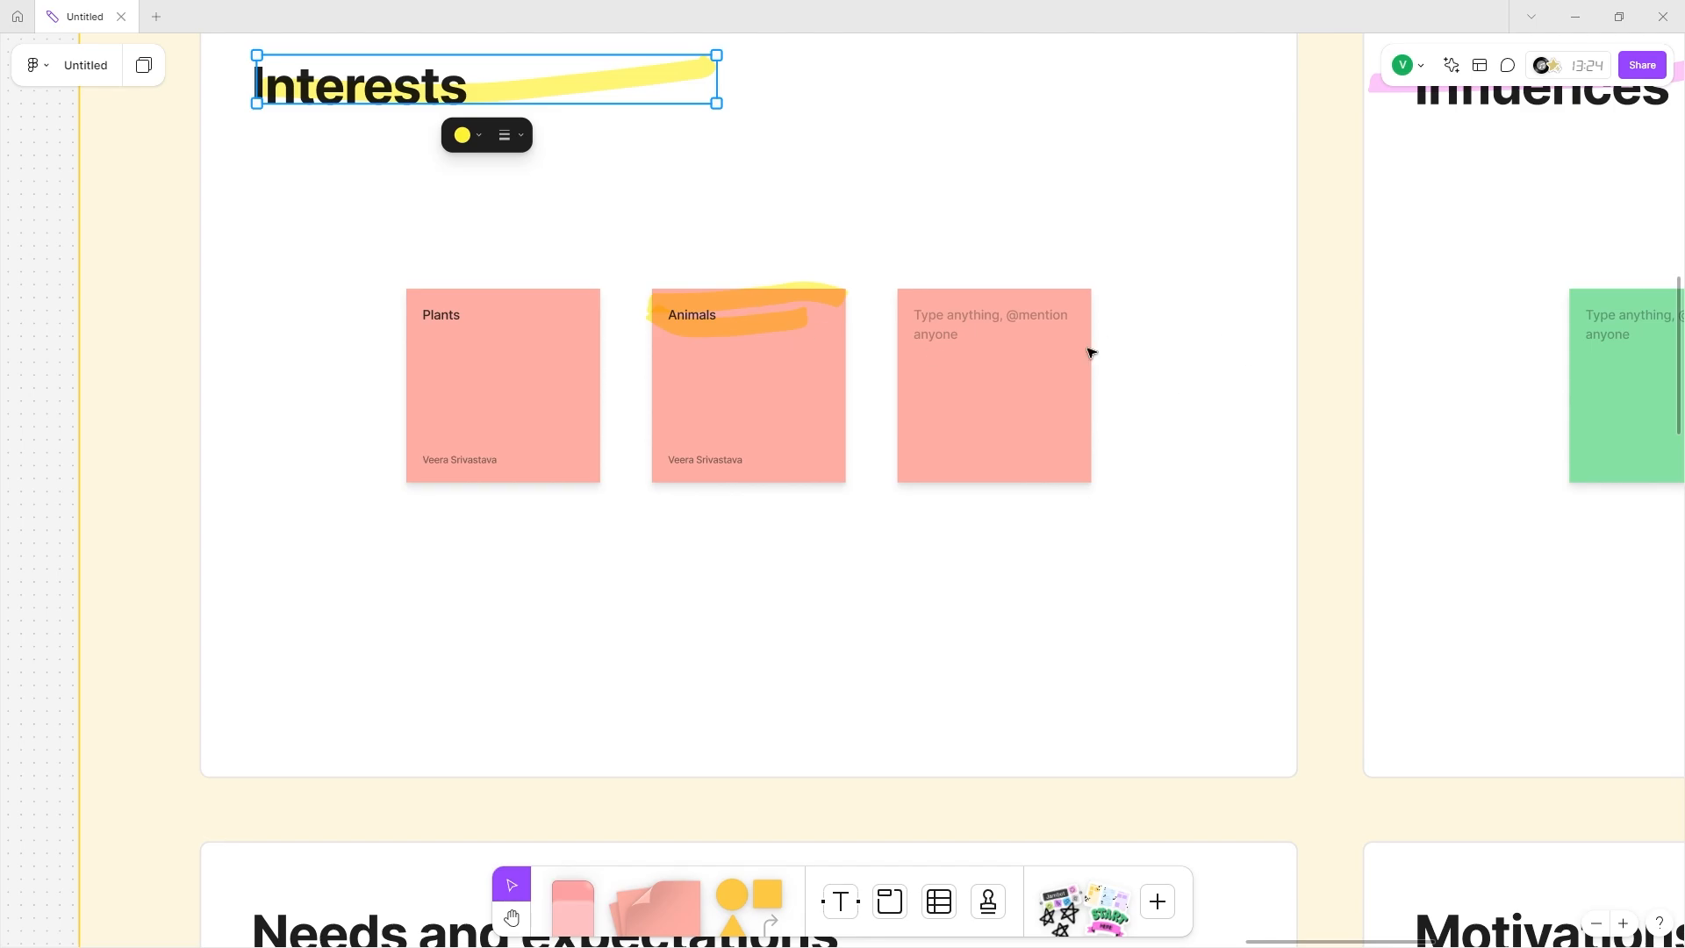
{"action": "left_click", "coordinate": [1038, 332]}
{"action": "left_click", "coordinate": [996, 327]}
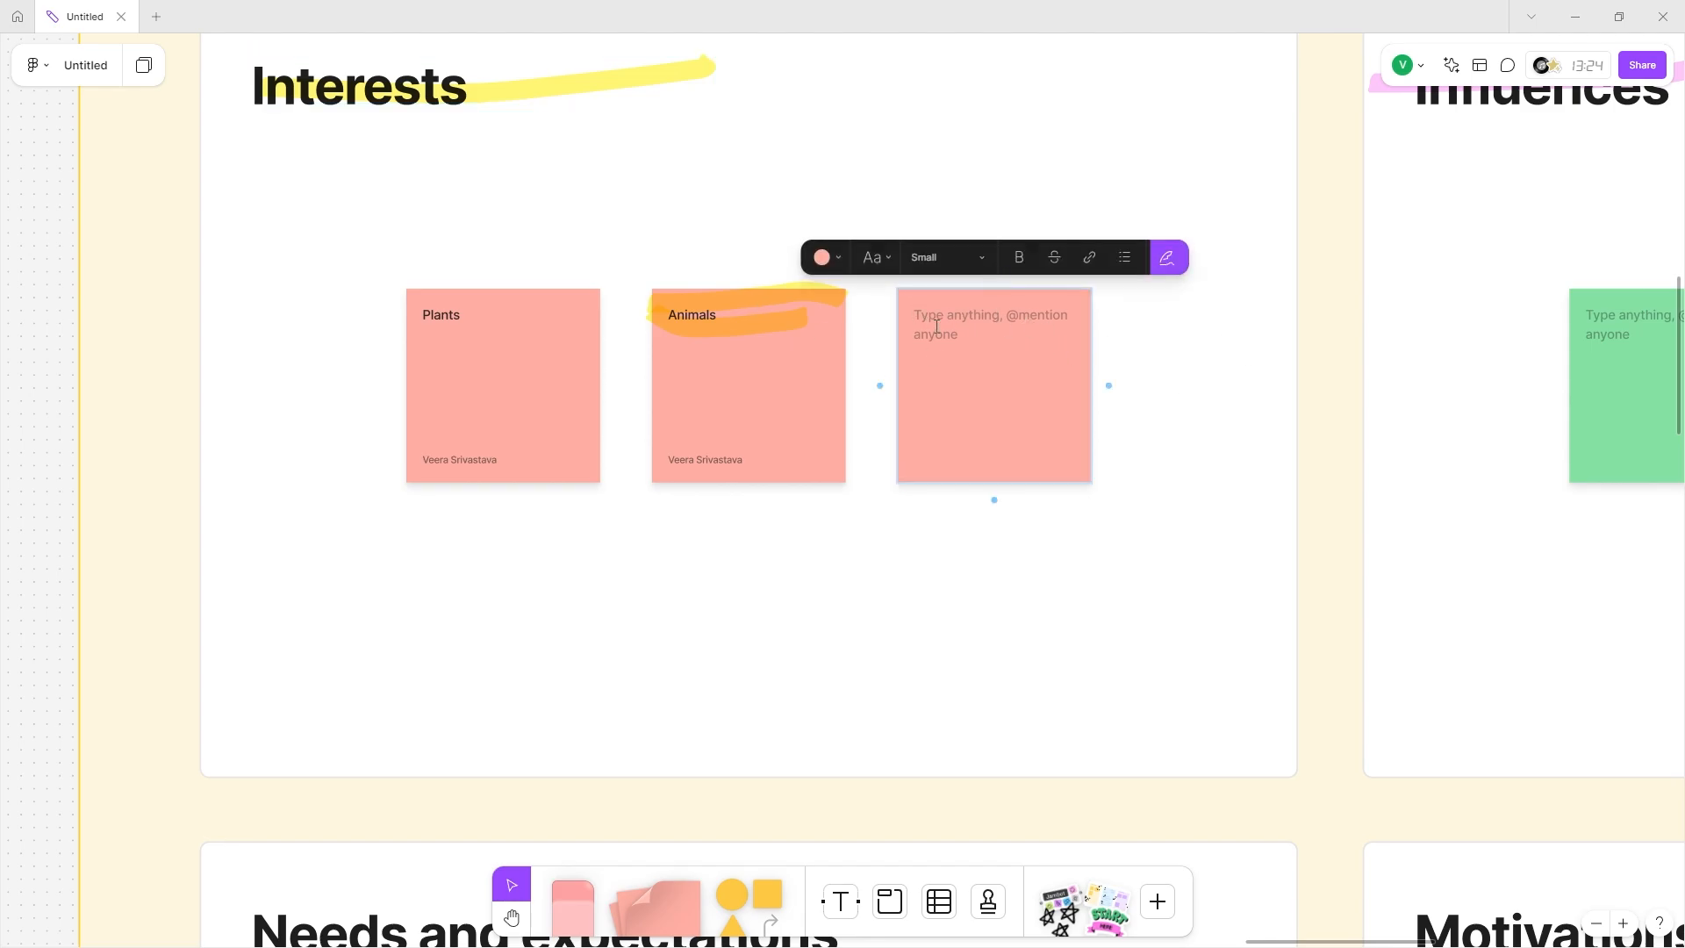
{"action": "type", "text": "@user"}
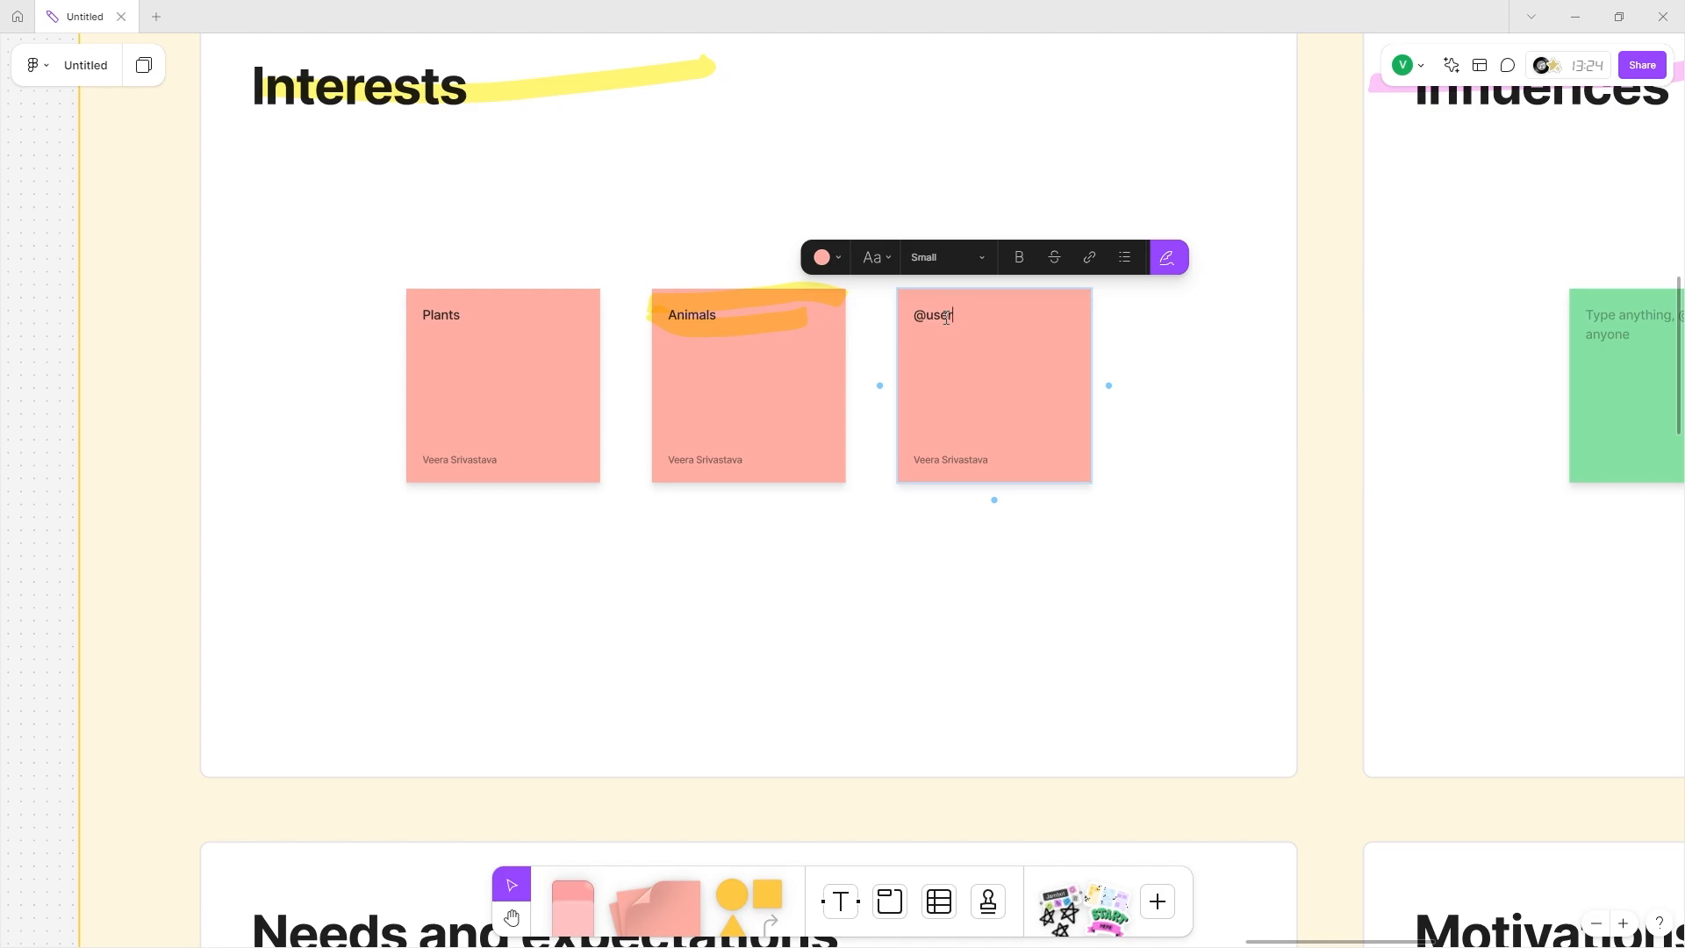
{"action": "key", "text": "BackSpace"}
{"action": "key", "text": "BackSpace"}
{"action": "key", "text": "BackSpace"}
{"action": "type", "text": "team"}
{"action": "type", "text": "llead : Money rich, tim"}
{"action": "key", "text": "ctrl+a"}
{"action": "left_click", "coordinate": [972, 306]}
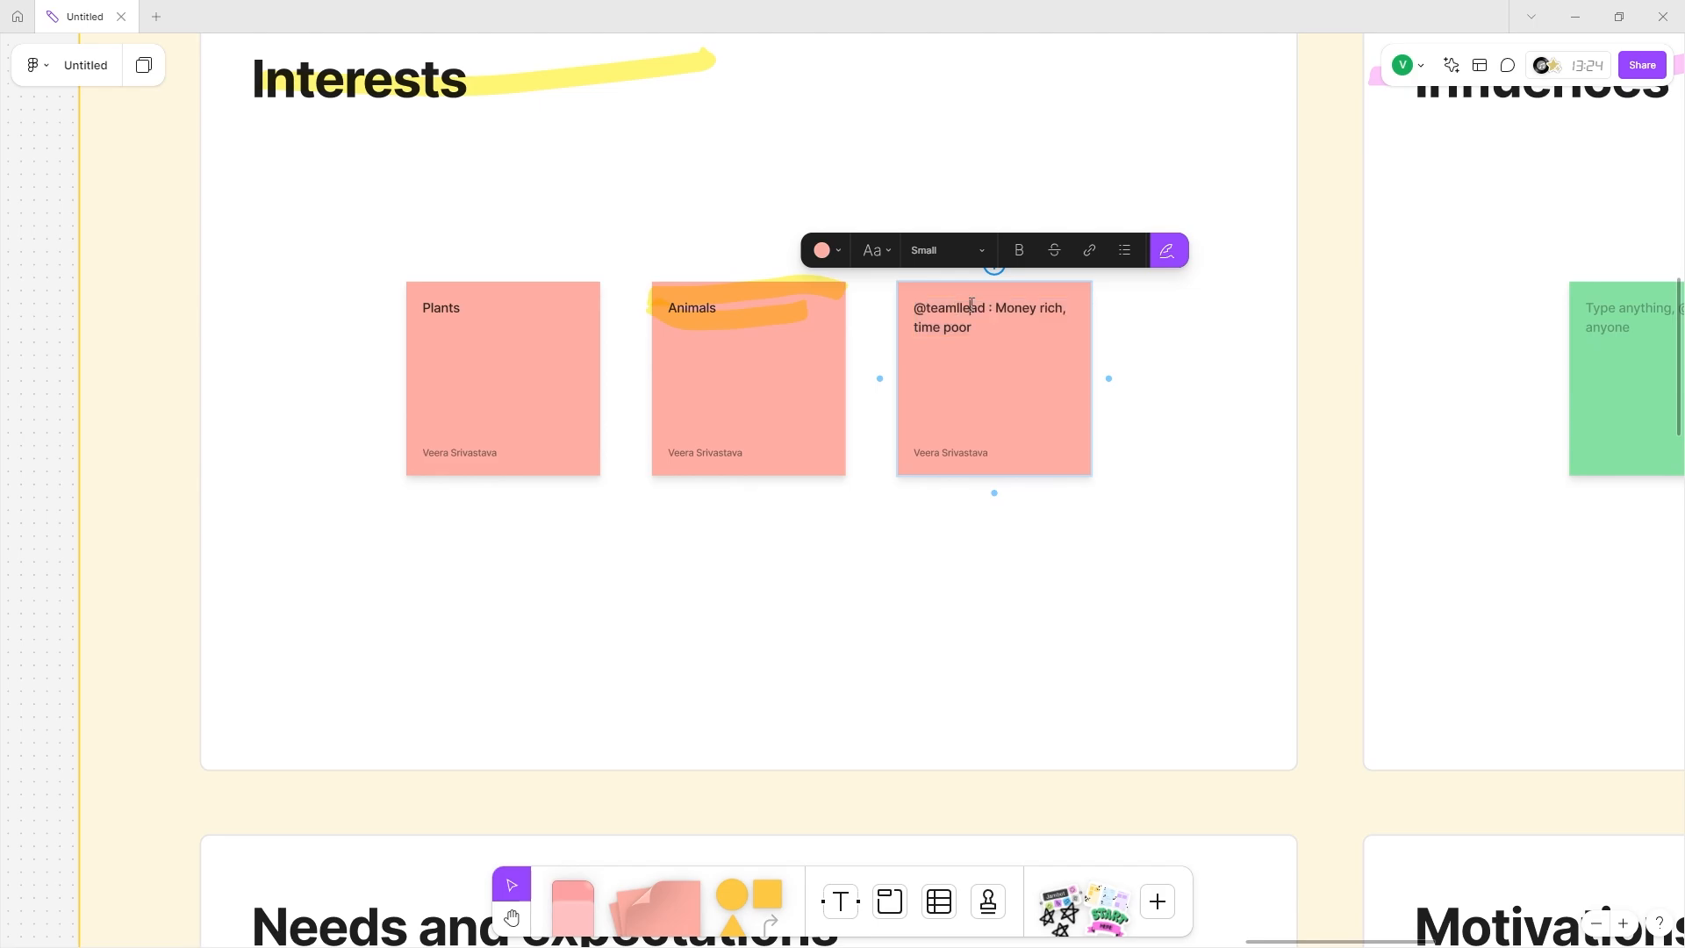
{"action": "left_click_drag", "start_coordinate": [995, 311], "coordinate": [858, 312]}
{"action": "key", "text": "BackSpace"}
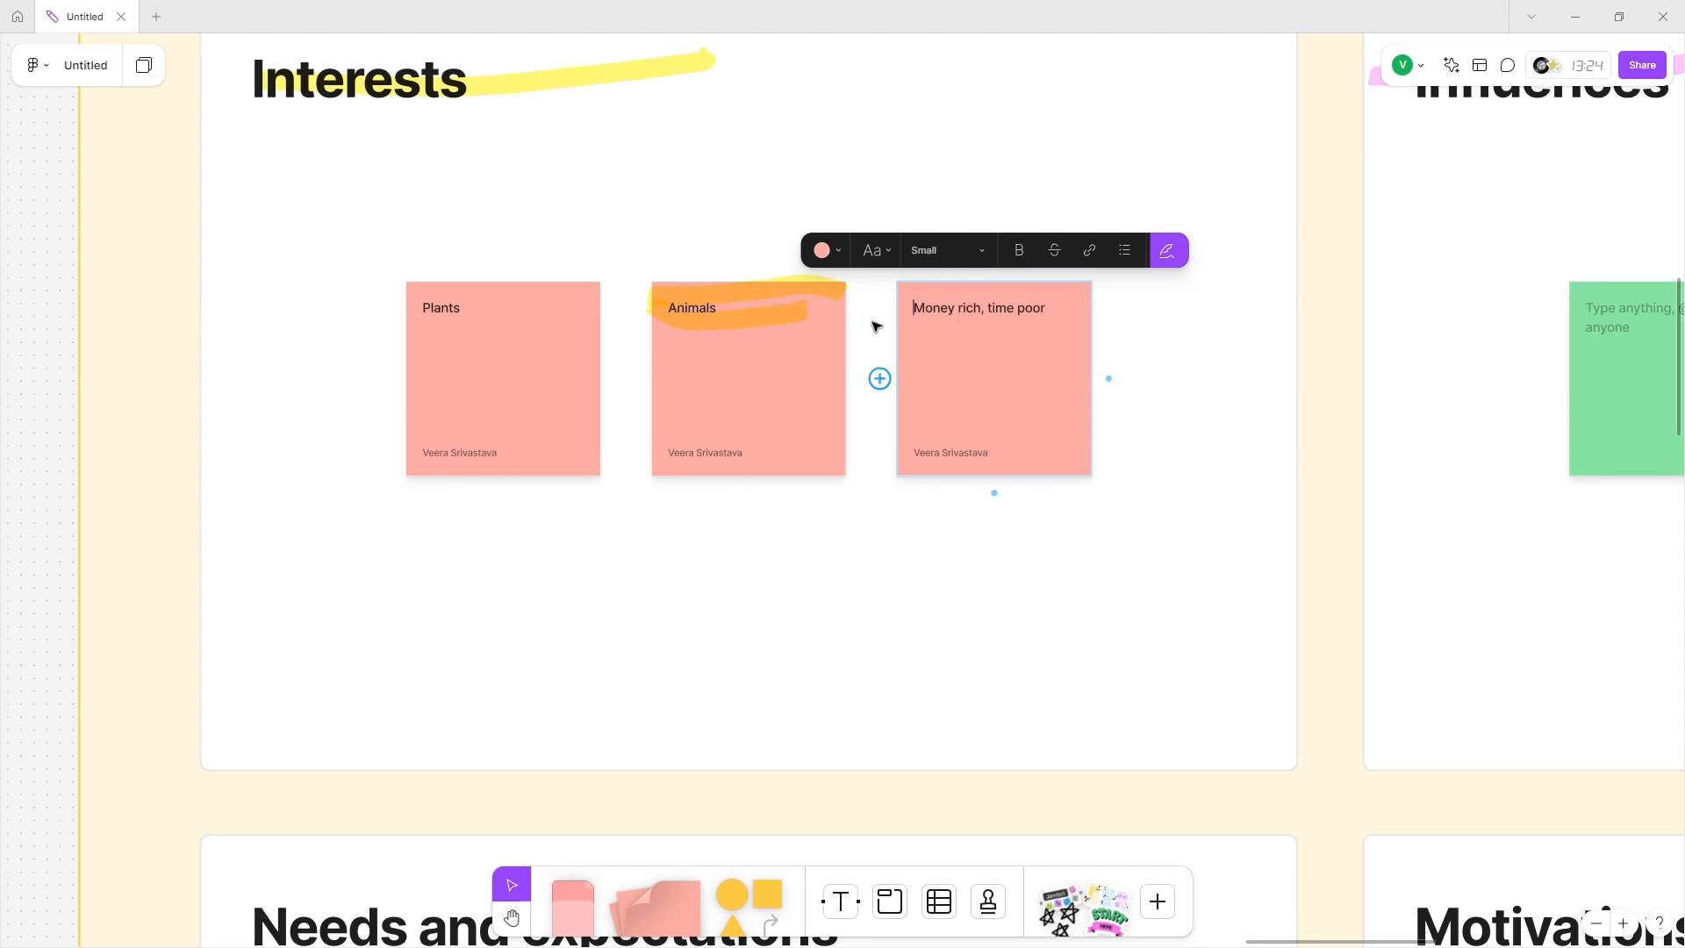
{"action": "left_click_drag", "start_coordinate": [910, 331], "coordinate": [1015, 375]}
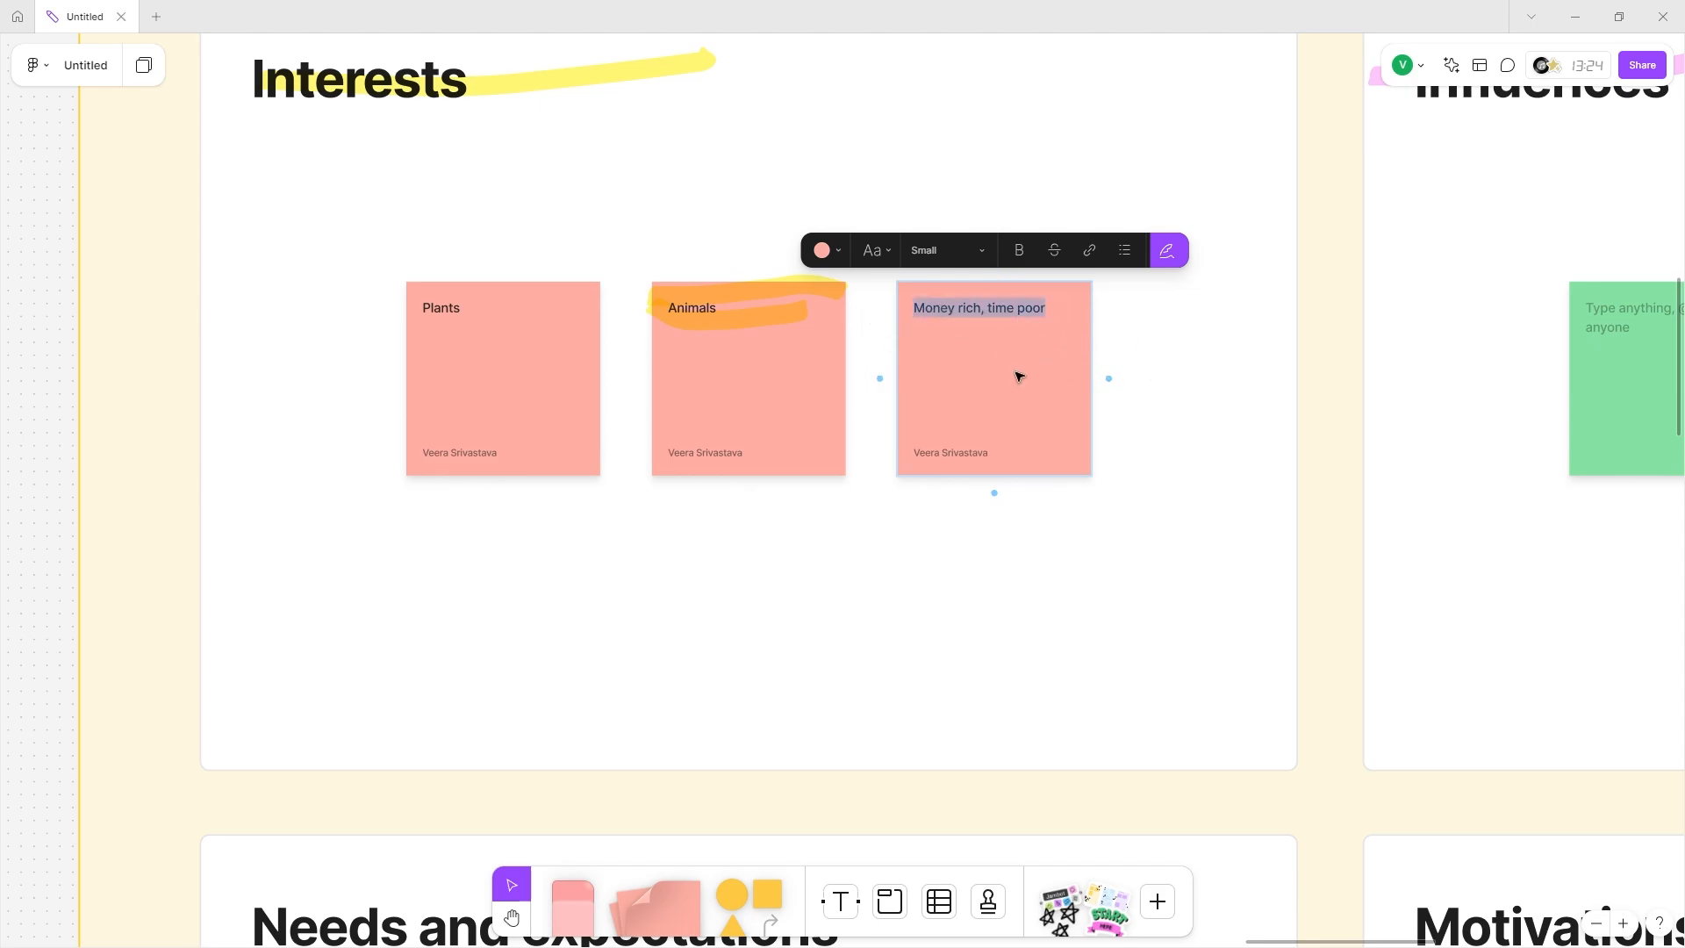
Begin the first Needs sticky with 'Need a good app to get plant recommendations for their new garden'.
{"action": "scroll", "coordinate": [981, 318], "scroll_direction": "down", "scroll_amount": 6}
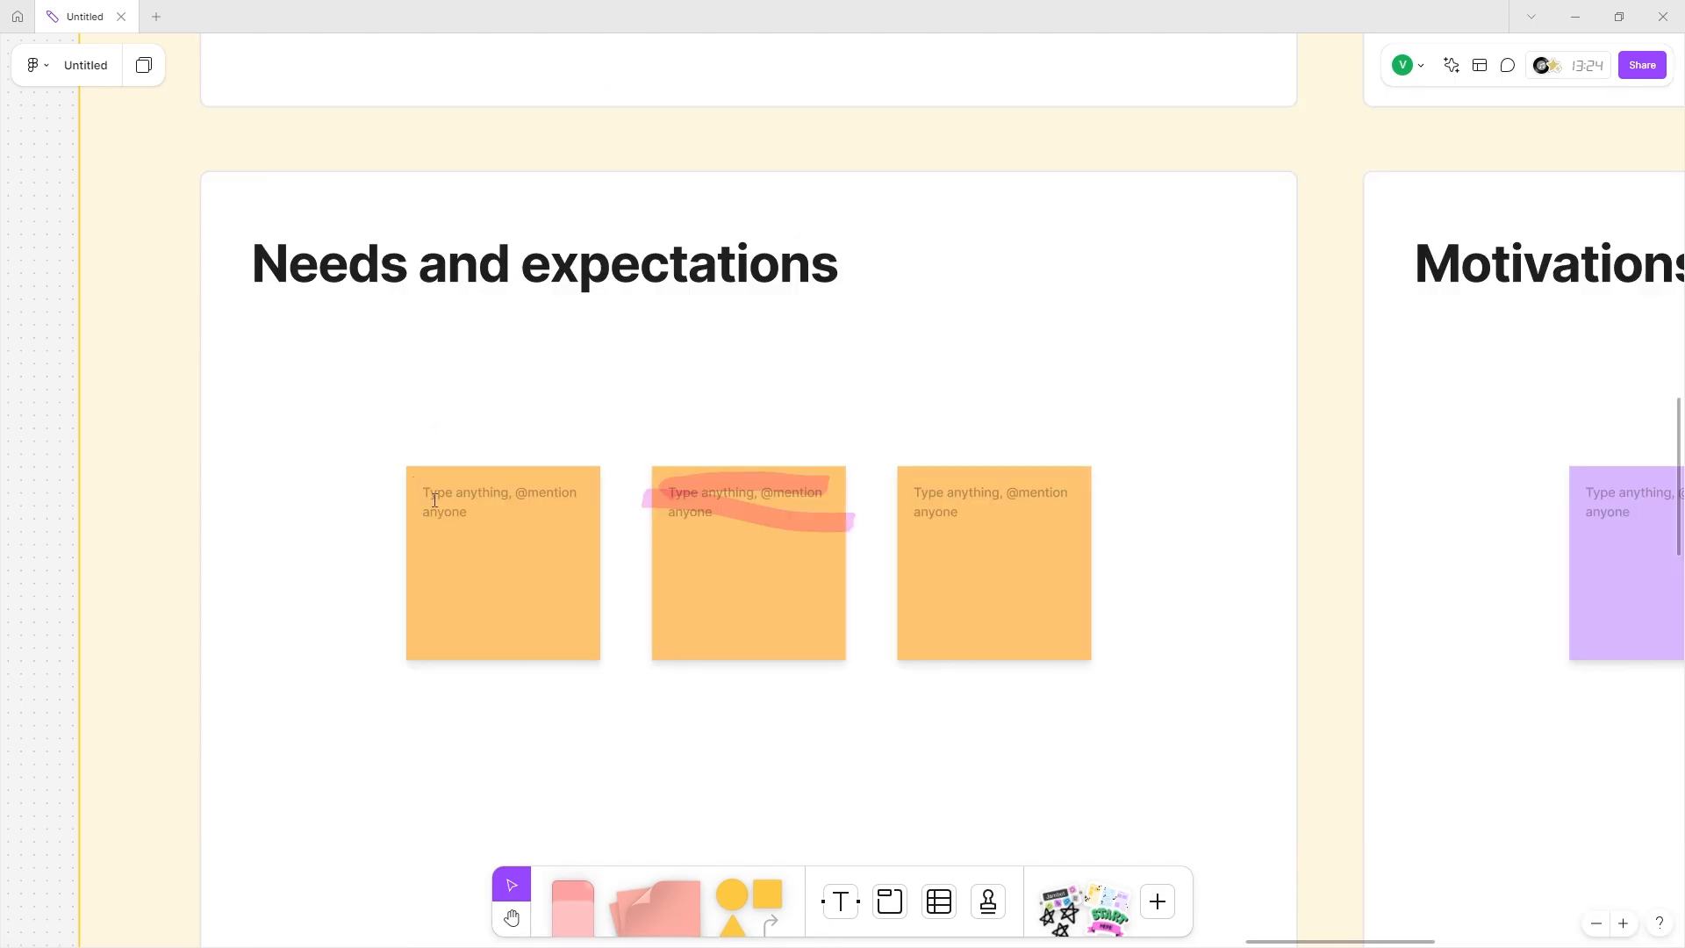
{"action": "double_click", "coordinate": [472, 505]}
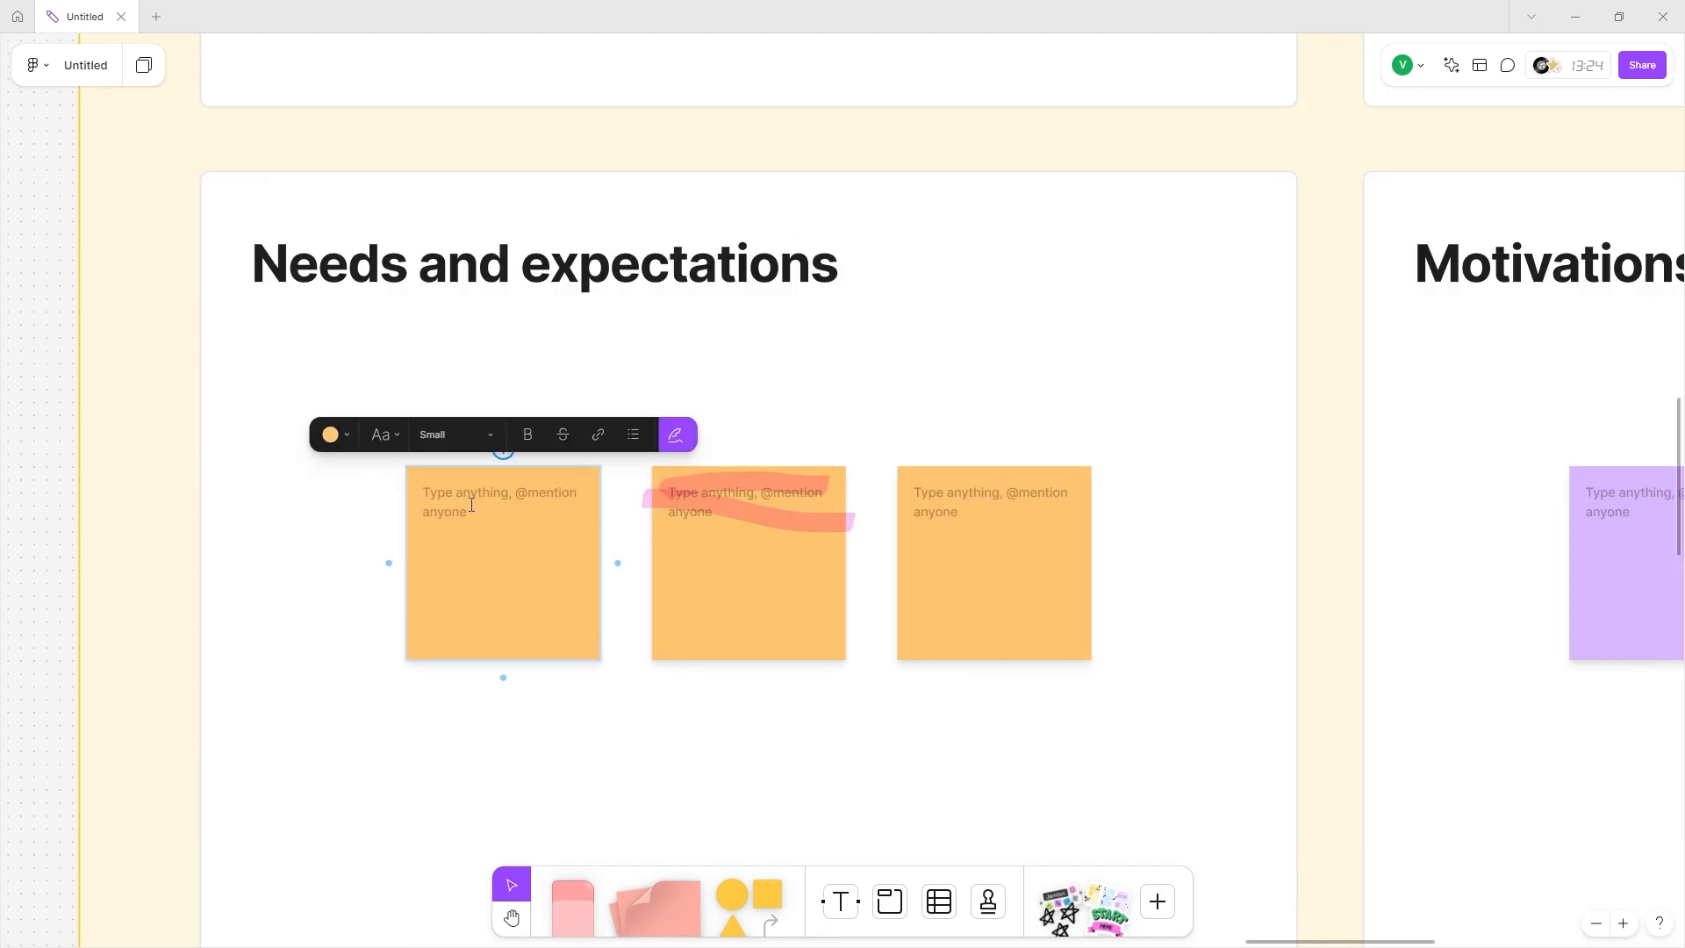
{"action": "type", "text": "Need a good "}
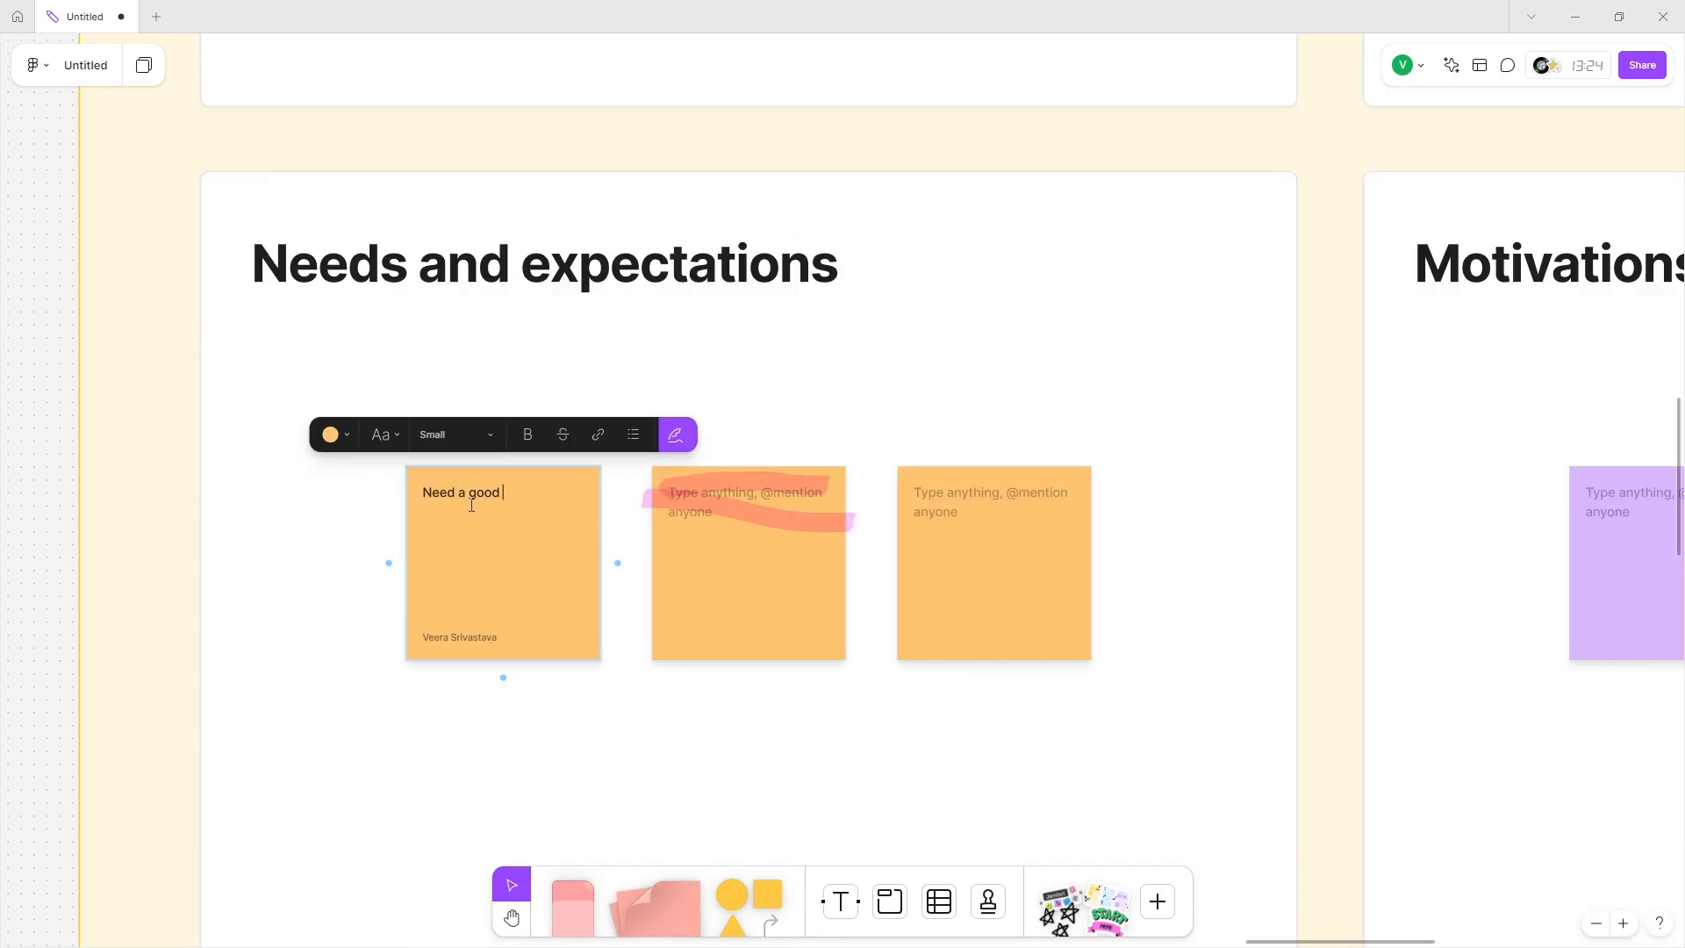
{"action": "type", "text": "app to get plant recommentdations for their new garden"}
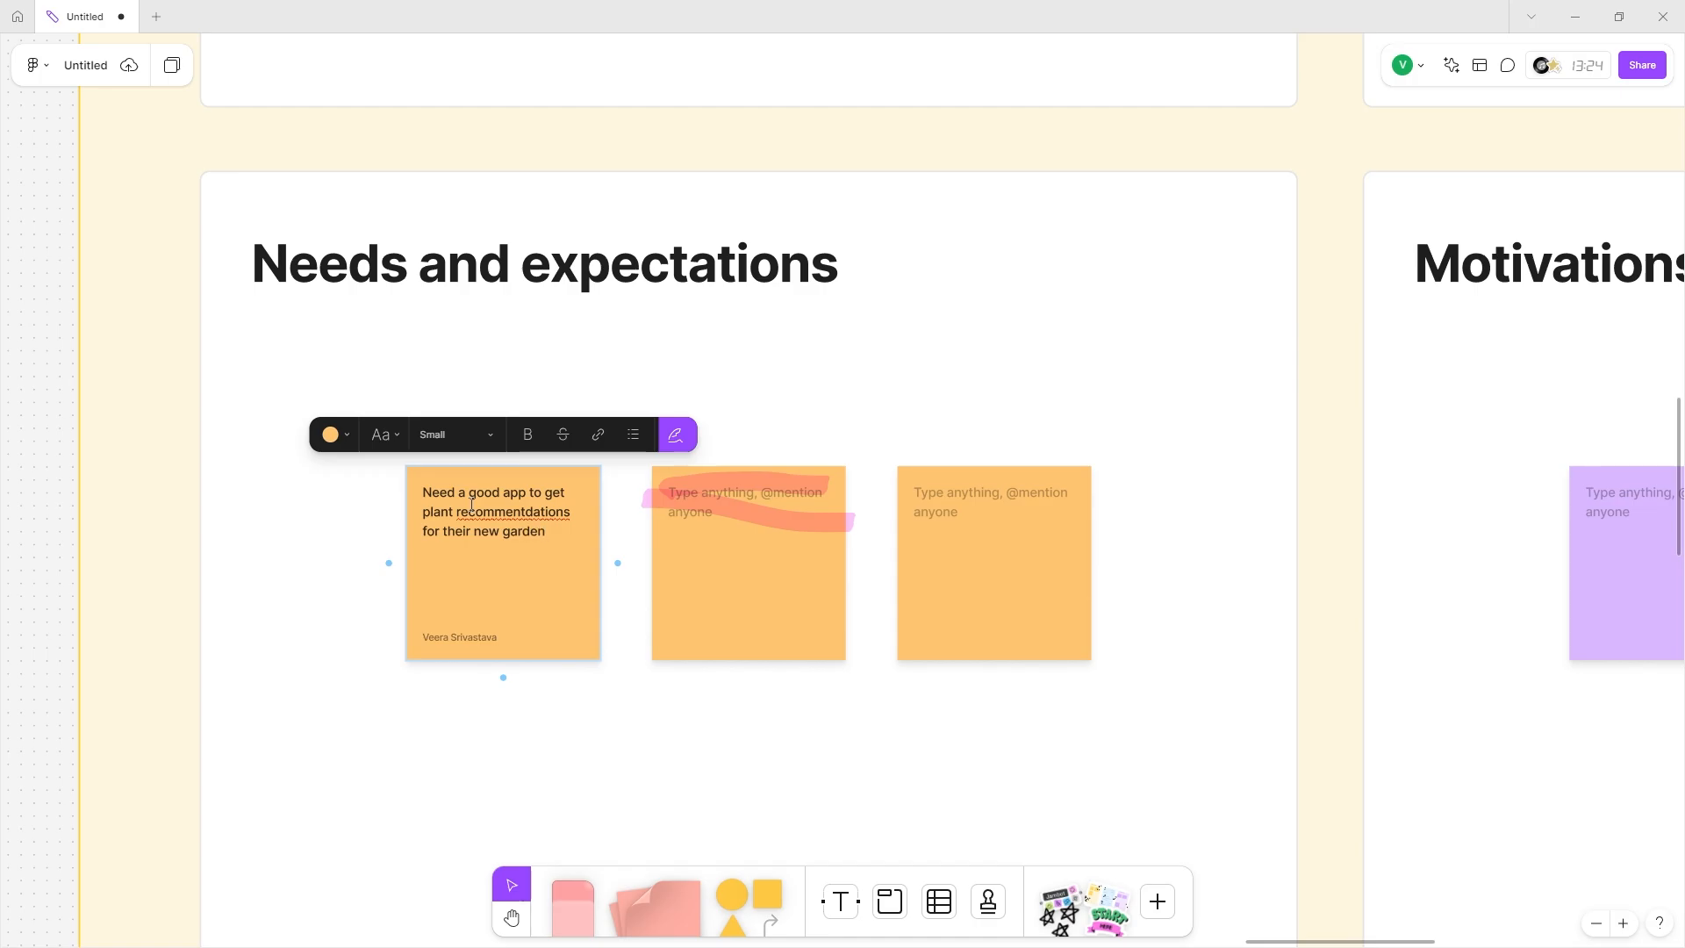
Draw a freehand pen arrow from the 'Money rich, time poor' sticky to the plant-app Needs sticky.
{"action": "scroll", "coordinate": [471, 506], "scroll_direction": "up", "scroll_amount": 10}
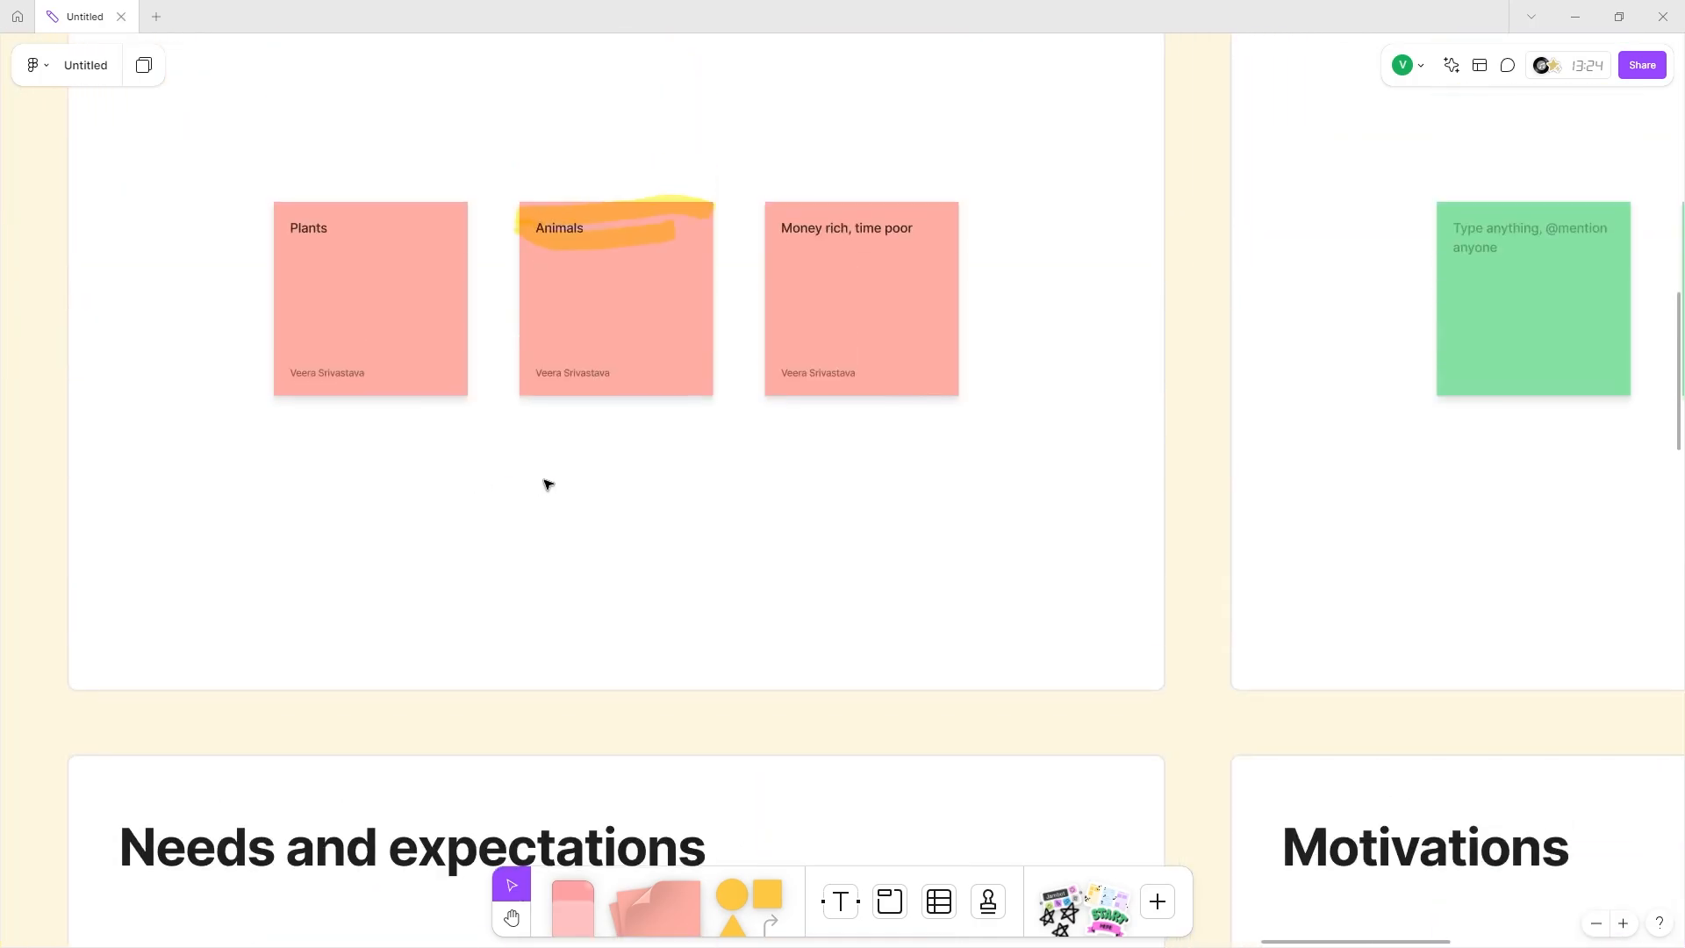
{"action": "scroll", "coordinate": [545, 482], "scroll_direction": "down", "scroll_amount": 4}
{"action": "scroll", "coordinate": [891, 333], "scroll_direction": "down", "scroll_amount": 1}
{"action": "scroll", "coordinate": [876, 387], "scroll_direction": "down", "scroll_amount": 3}
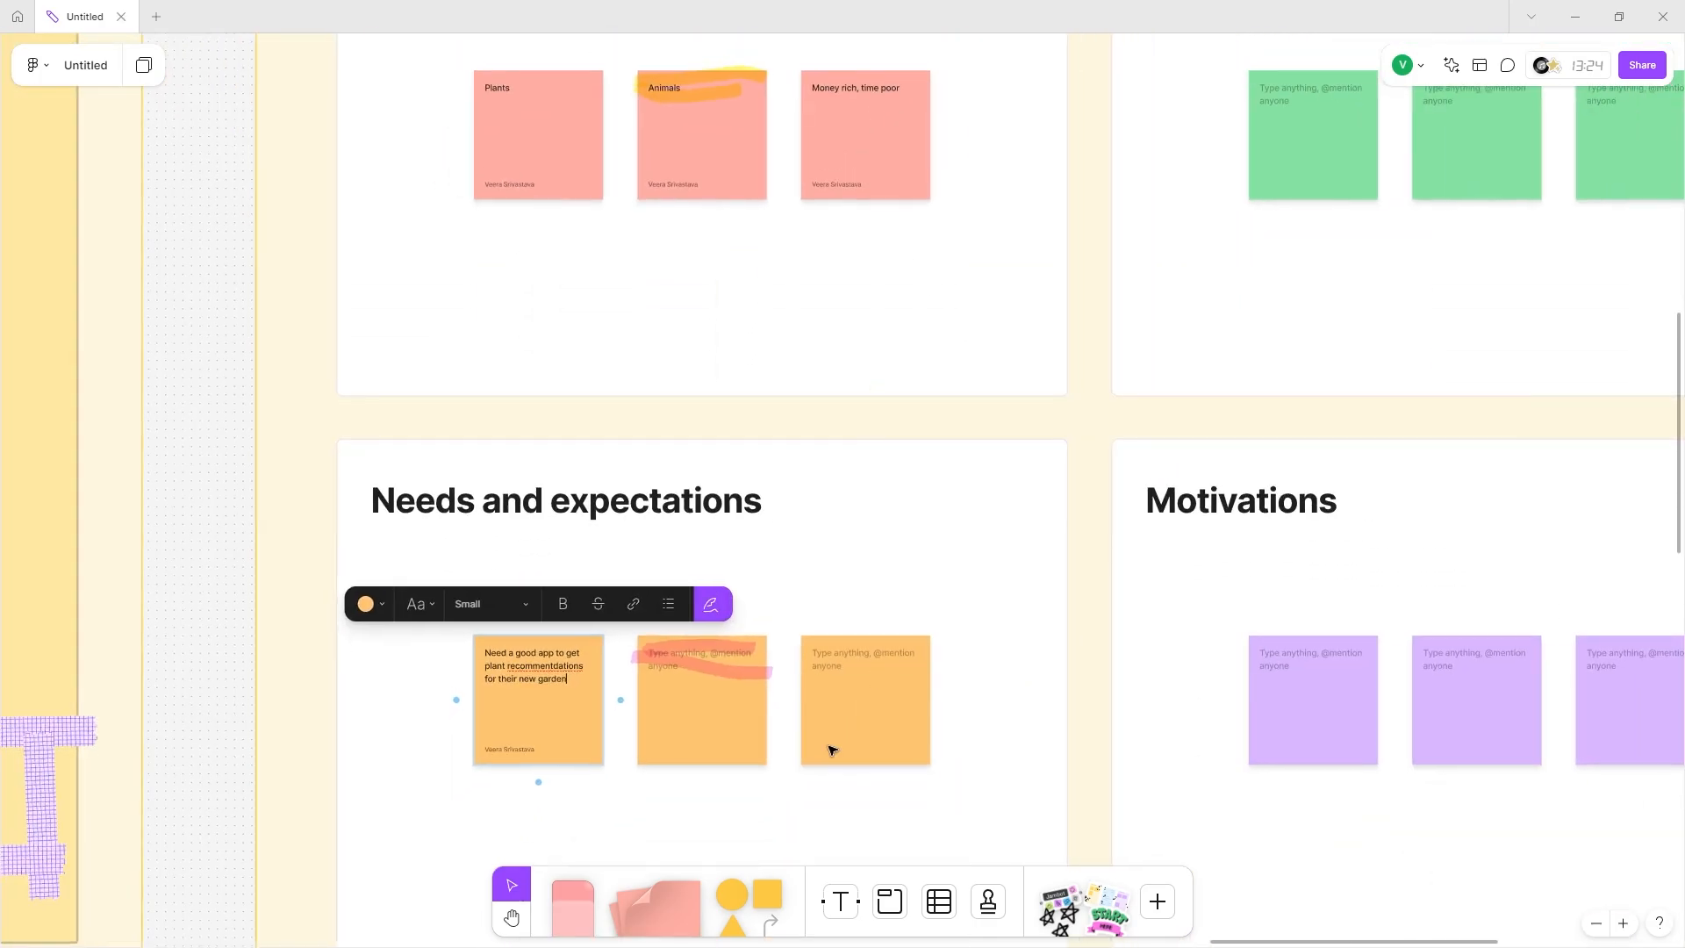
{"action": "left_click", "coordinate": [766, 907]}
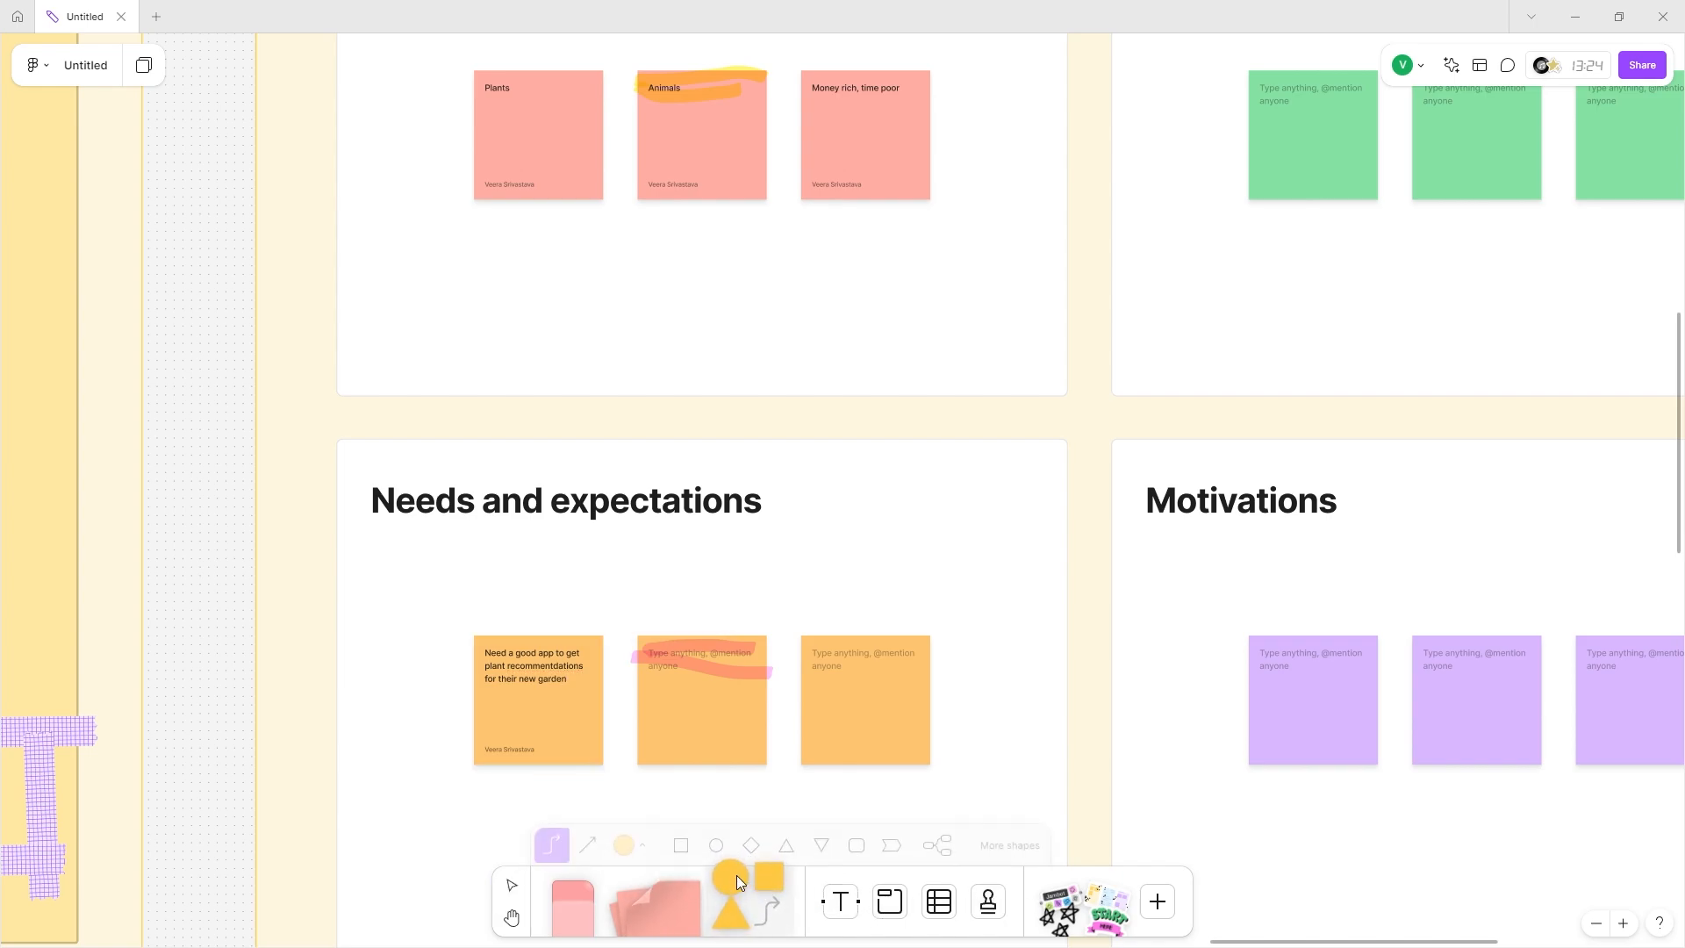
{"action": "left_click", "coordinate": [582, 900]}
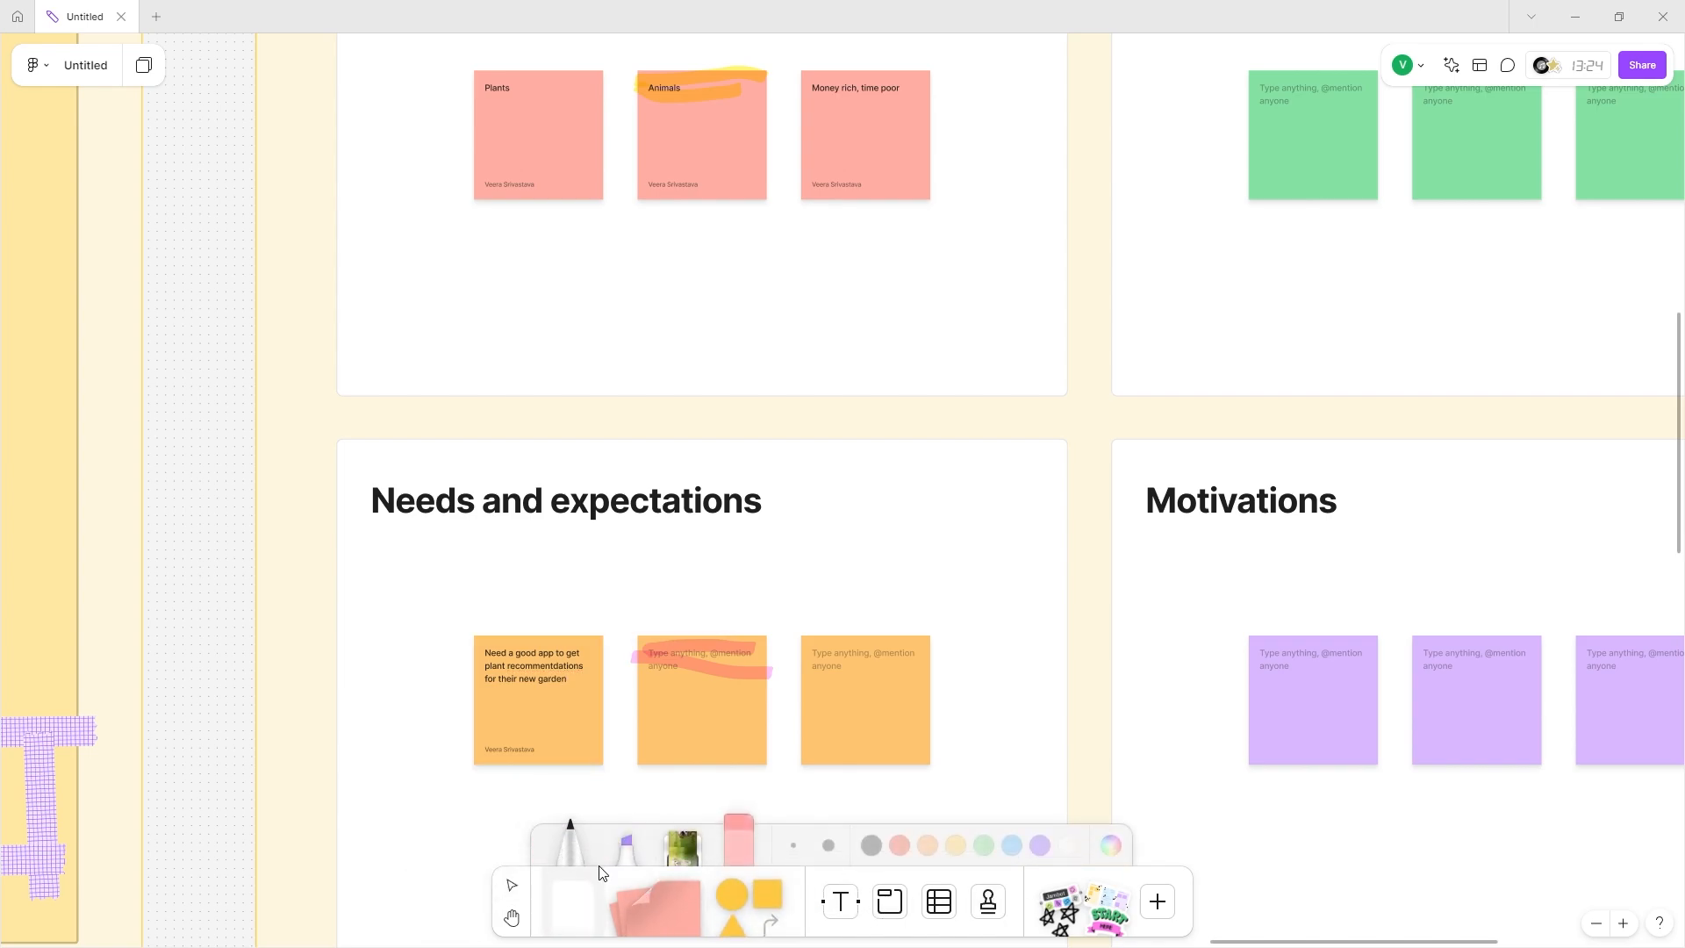
{"action": "mouse_move", "coordinate": [869, 189]}
{"action": "left_mouse_down"}
{"action": "mouse_move", "coordinate": [575, 562]}
{"action": "mouse_move", "coordinate": [550, 634]}
{"action": "mouse_move", "coordinate": [533, 600]}
{"action": "mouse_move", "coordinate": [586, 596]}
{"action": "left_mouse_up"}
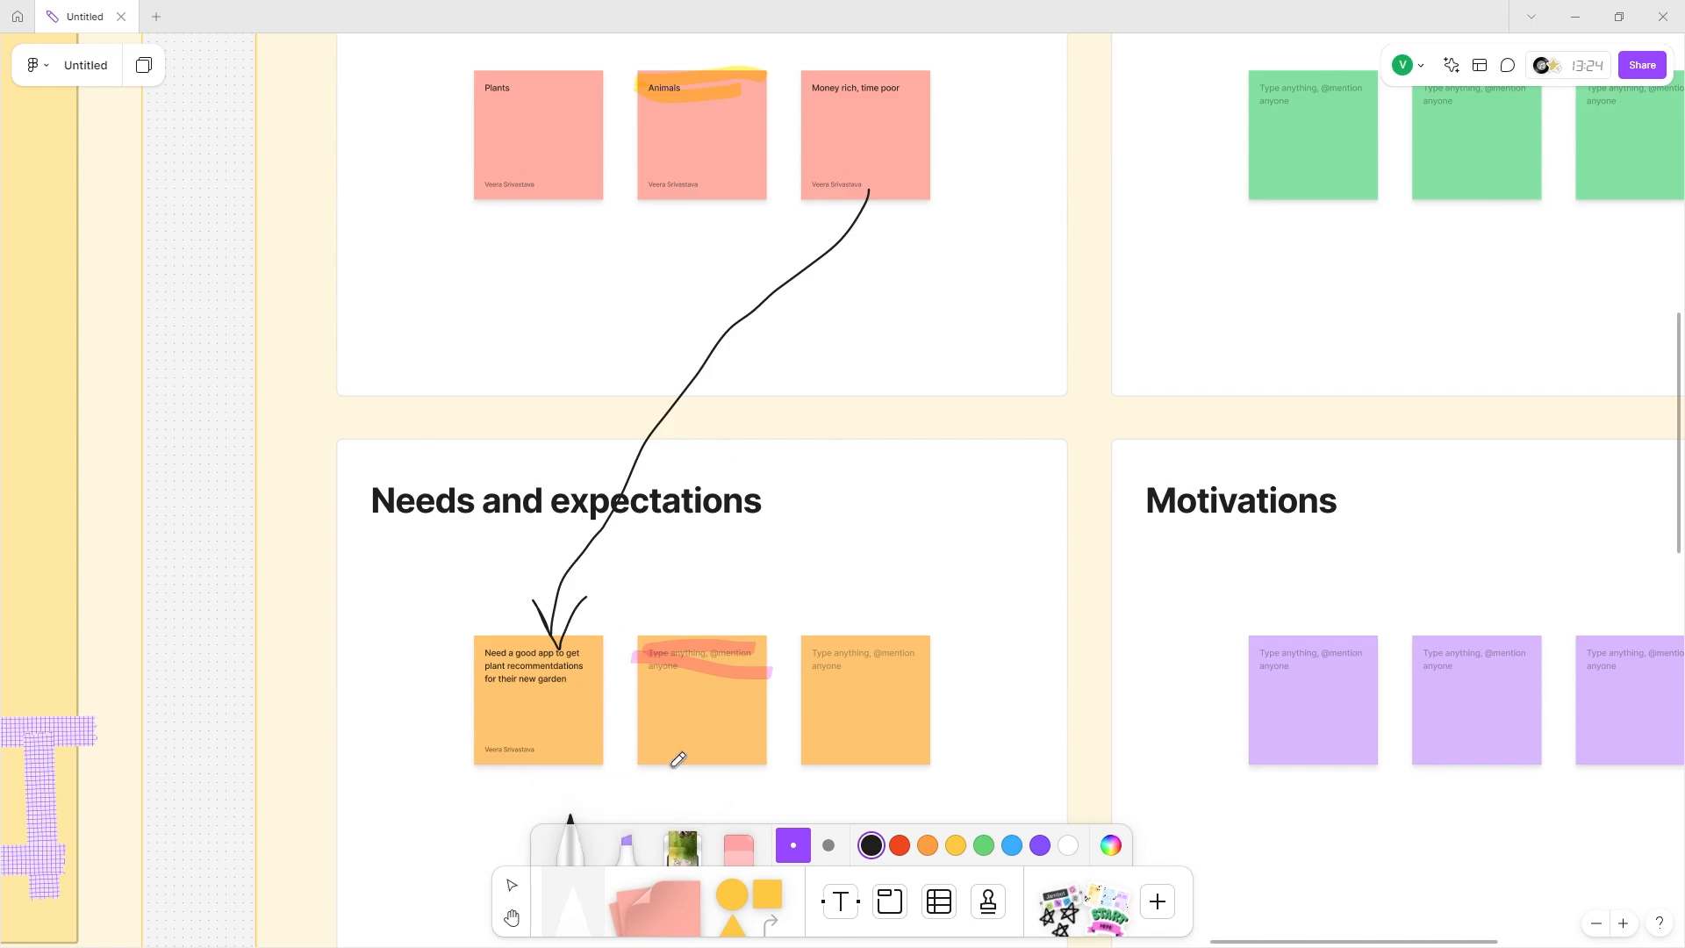
{"action": "left_click", "coordinate": [834, 905]}
Write 'Needs tips when plant is sick, upload images to recognize' on the right orange Needs sticky.
{"action": "left_click", "coordinate": [636, 661]}
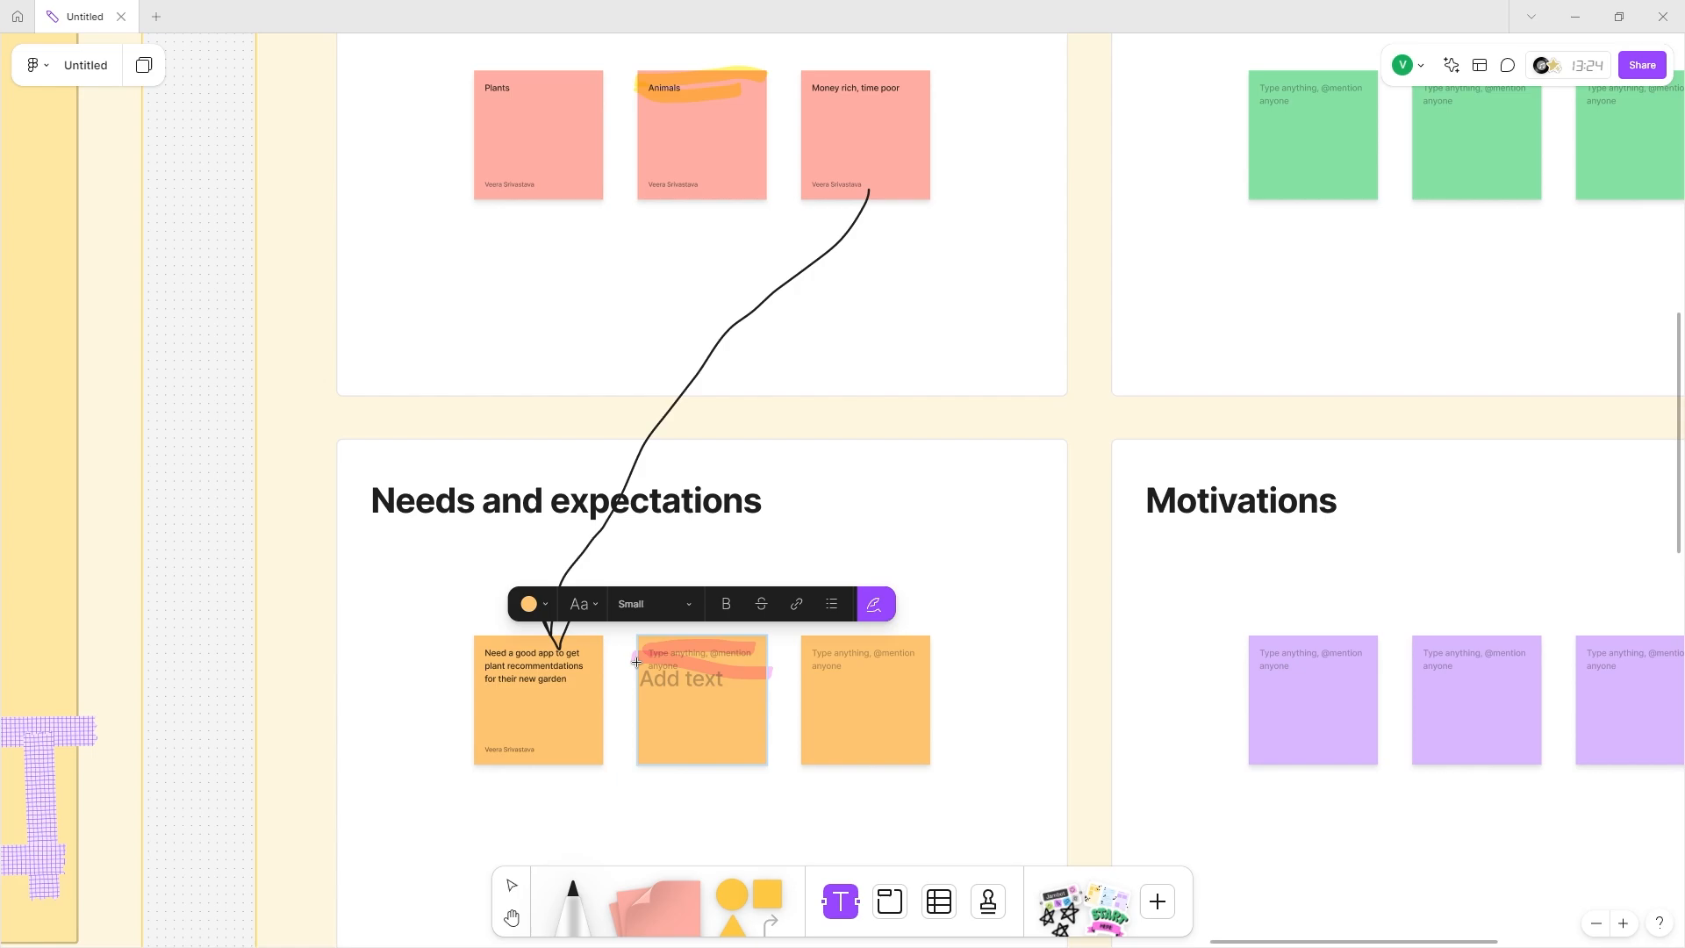
{"action": "type", "text": "@uxguy"}
{"action": "left_click", "coordinate": [868, 654]}
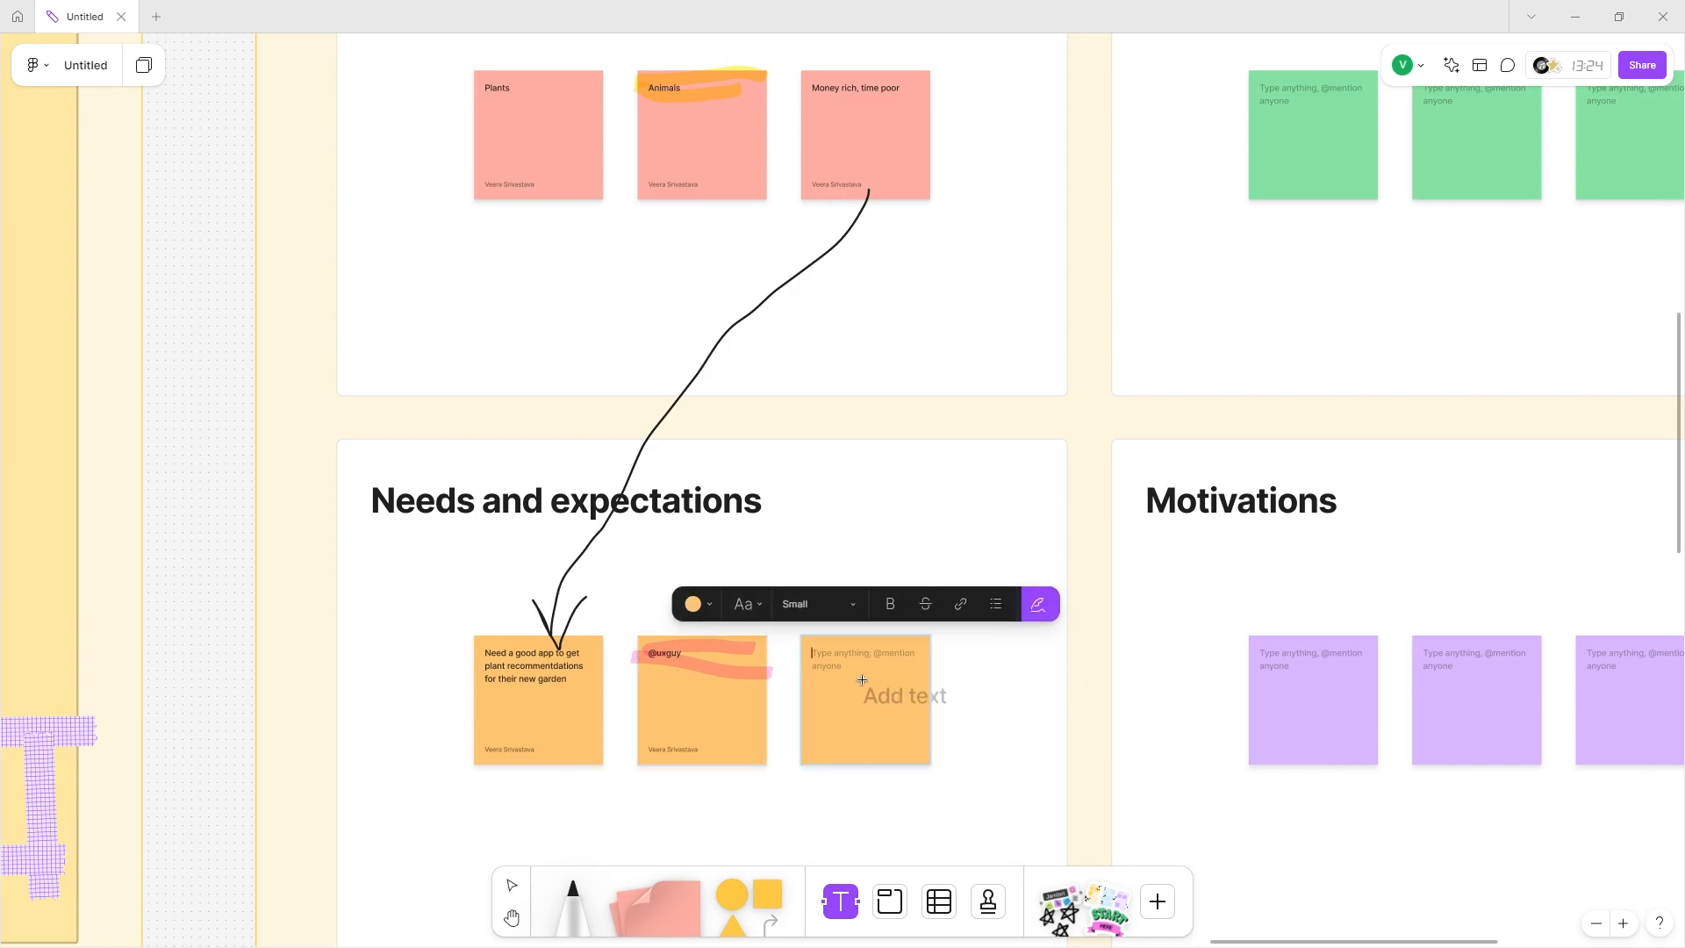
{"action": "type", "text": "Needs tips when plant is sick"}
{"action": "scroll", "coordinate": [861, 679], "scroll_direction": "up", "scroll_amount": 5, "text": "ctrl"}
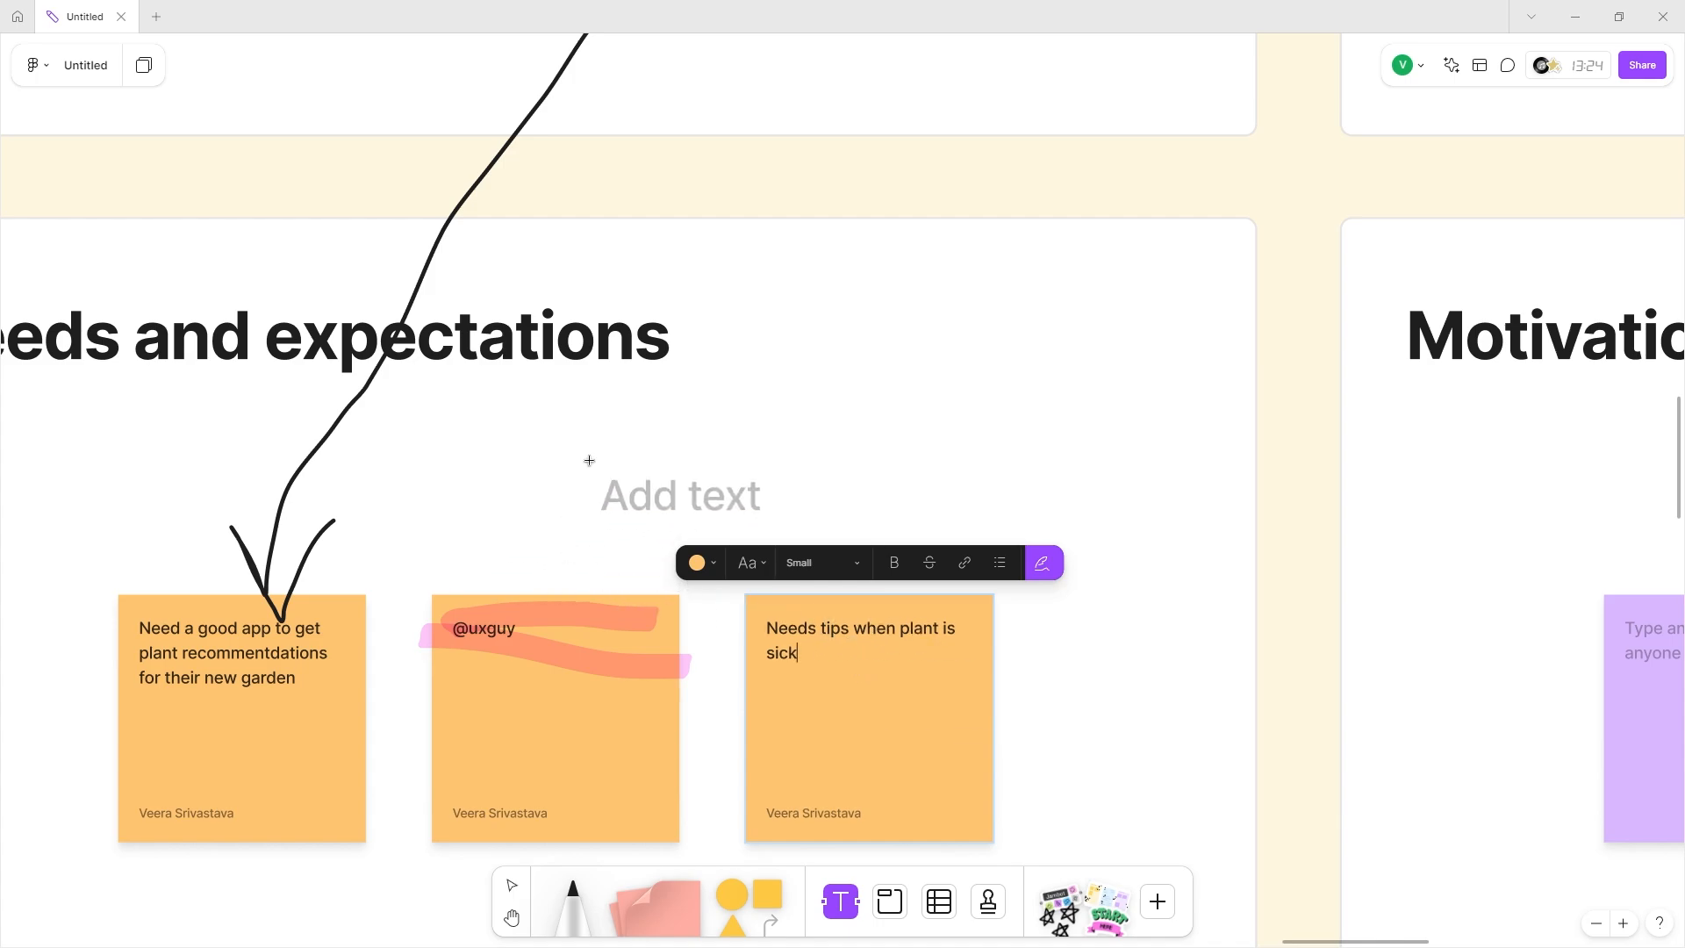
{"action": "scroll", "coordinate": [600, 478], "scroll_direction": "left", "scroll_amount": 3}
{"action": "scroll", "coordinate": [40, 286], "scroll_direction": "down", "scroll_amount": 2}
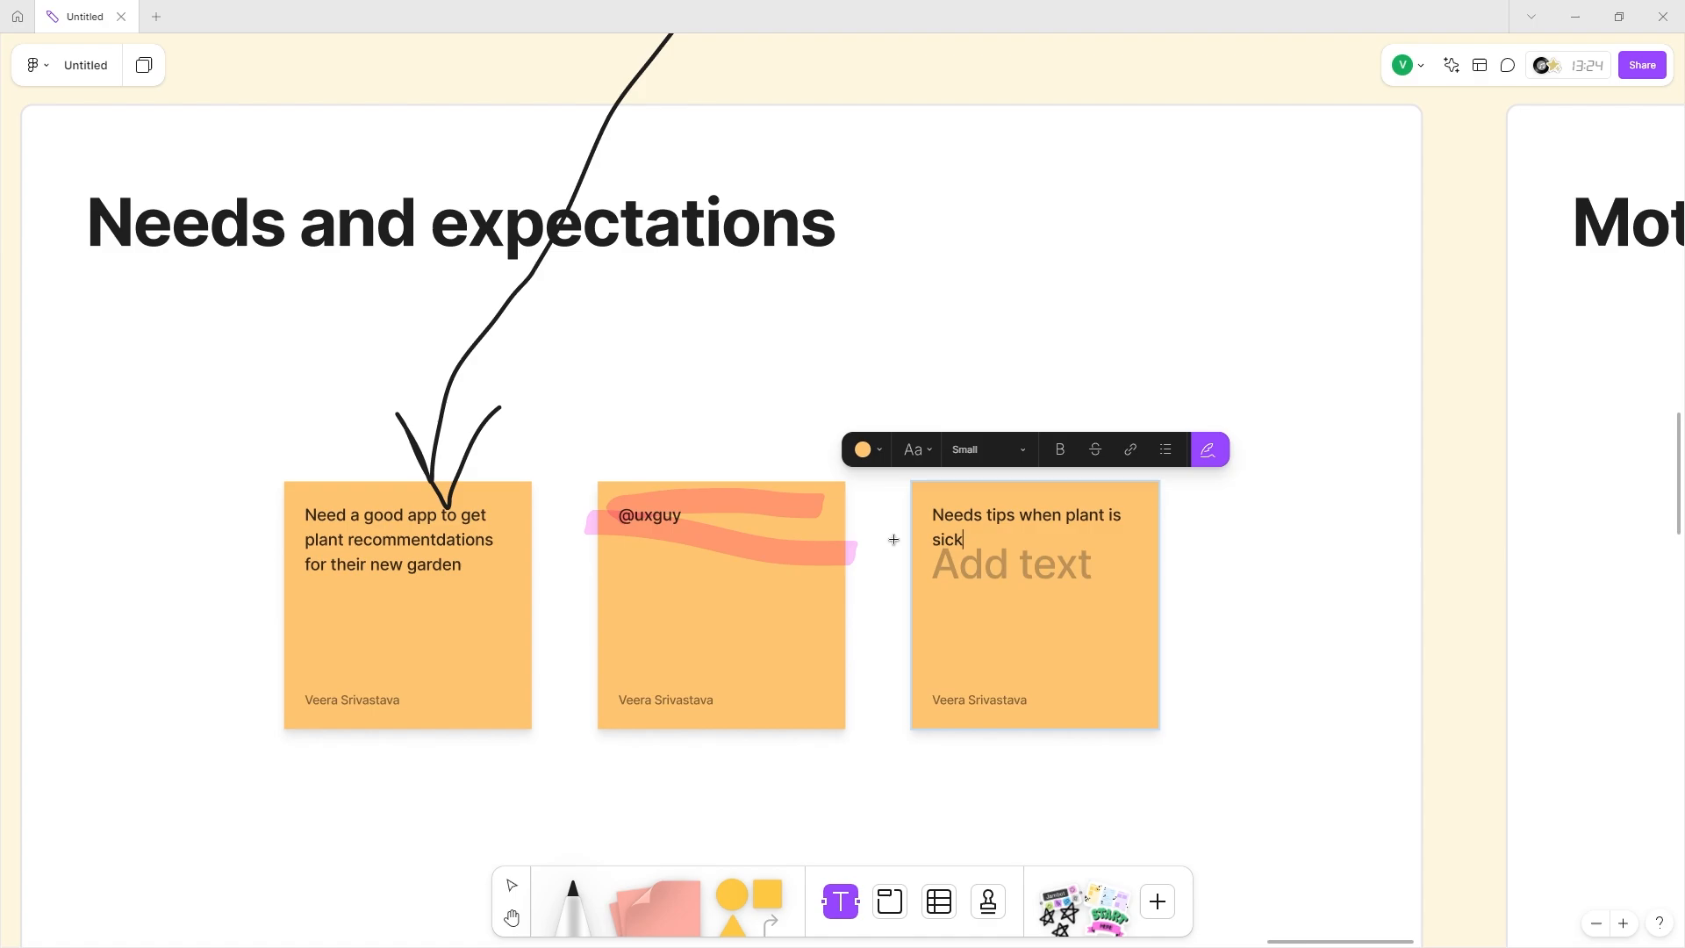
{"action": "type", "text": ", u"}
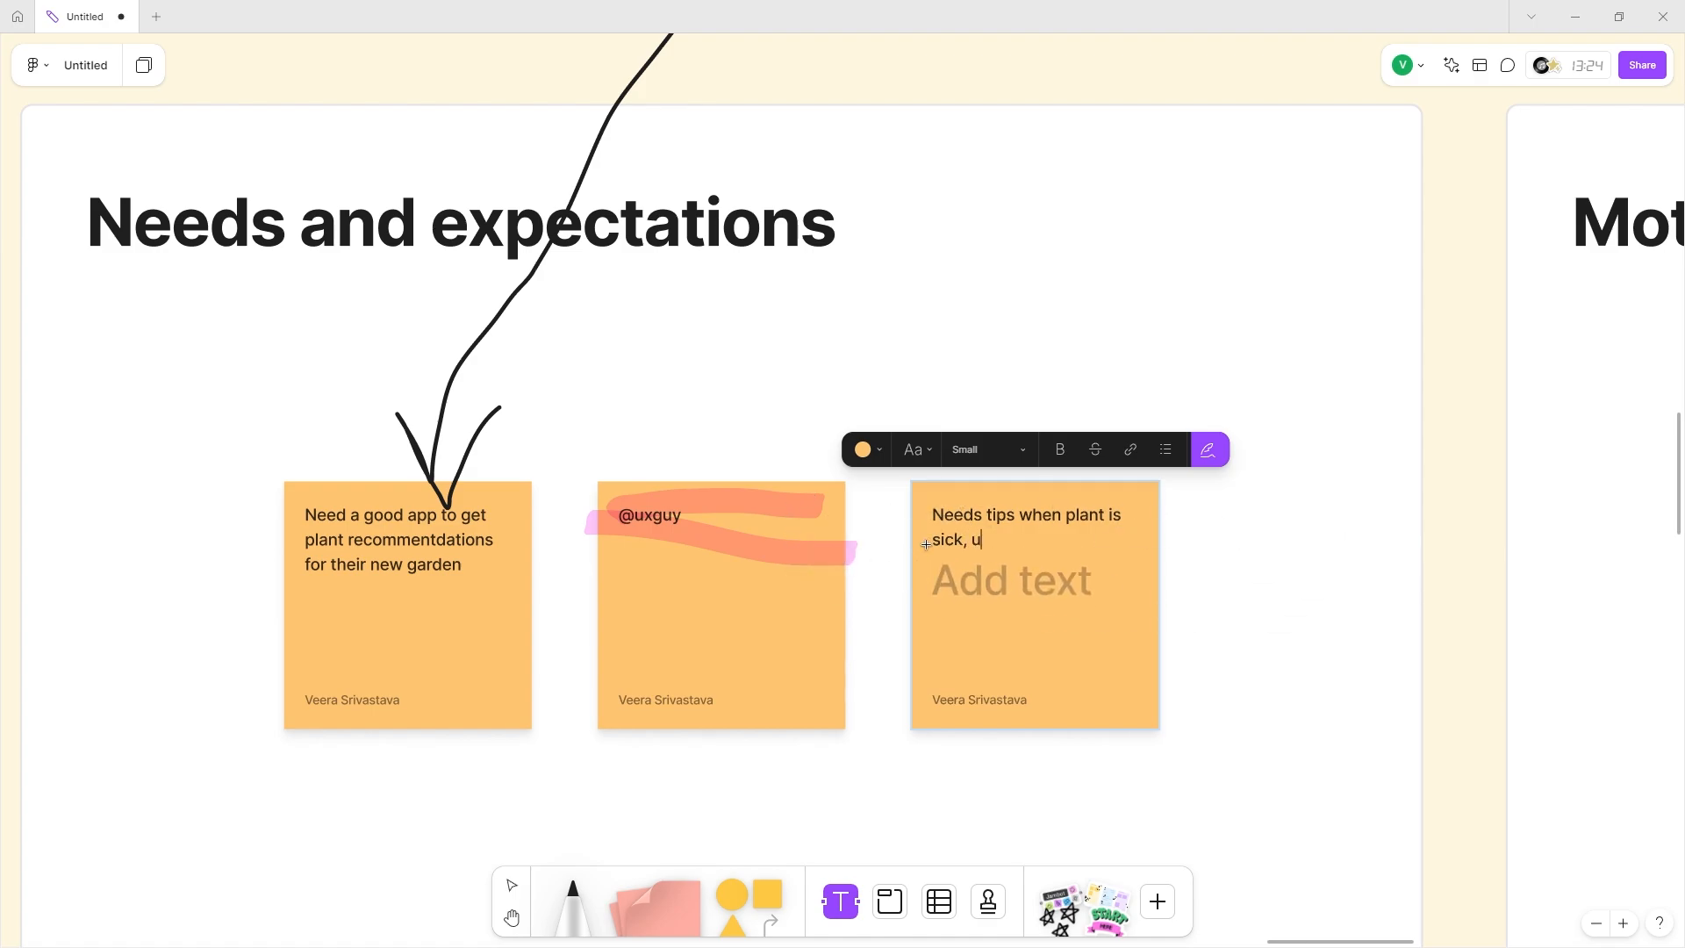
{"action": "type", "text": "pload images to rec"}
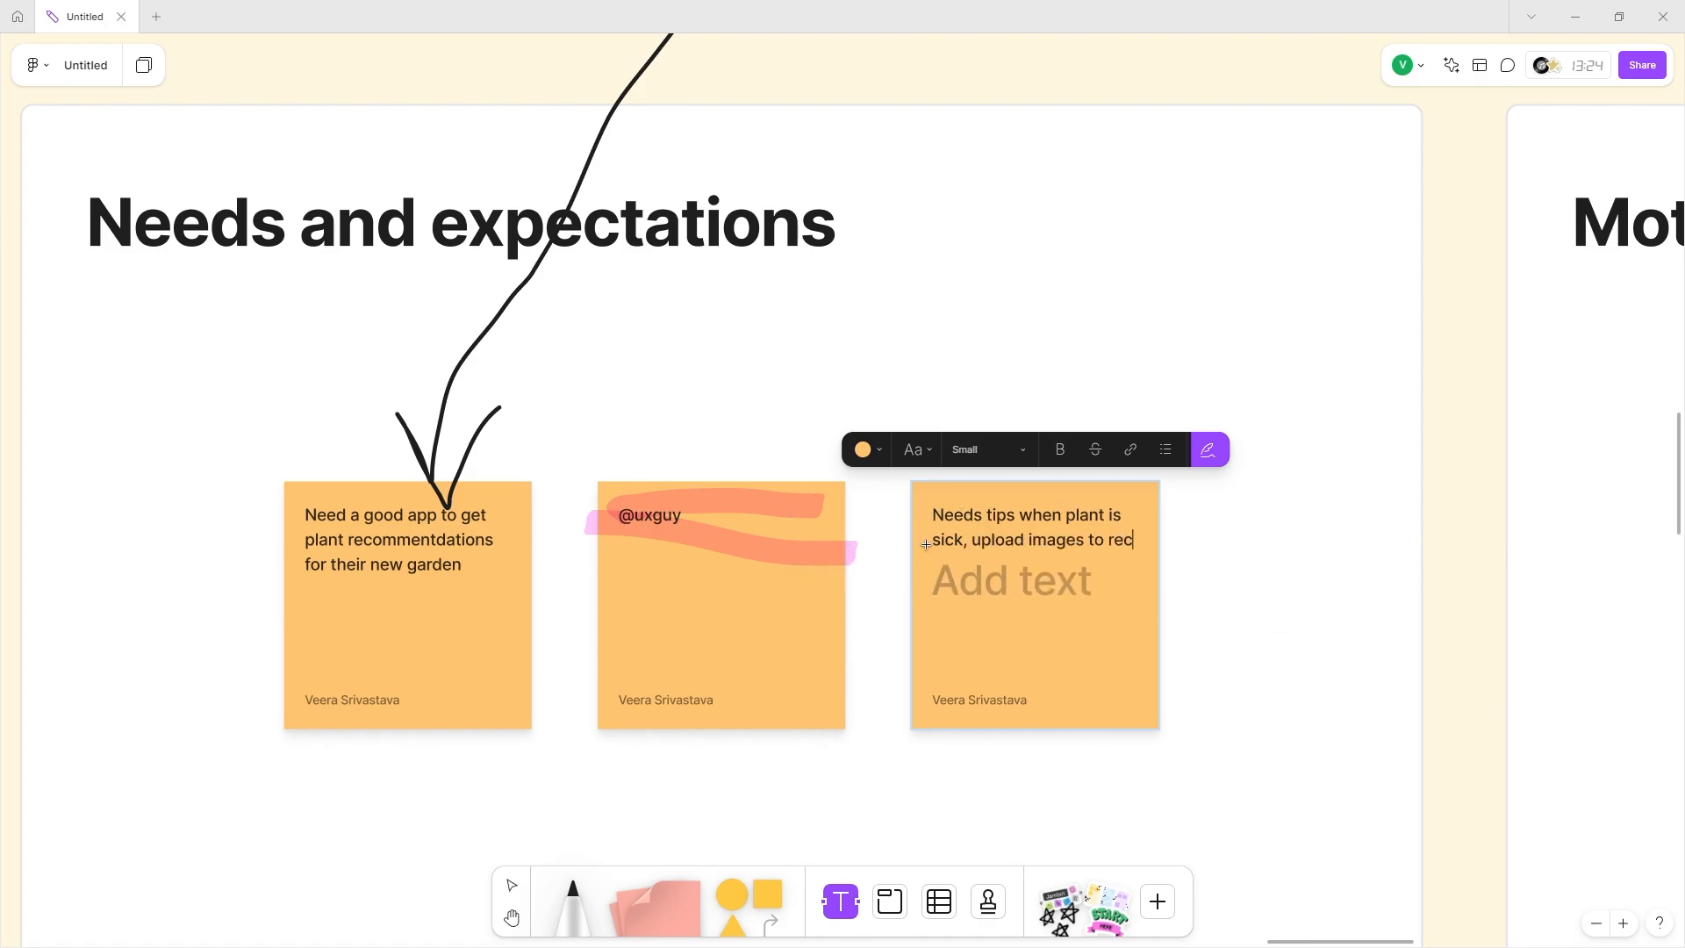
{"action": "type", "text": "ogniae"}
Write 'Green thumb' and 'Environmental impact' in the left and middle Motivations stickies.
{"action": "scroll", "coordinate": [925, 545], "scroll_direction": "right", "scroll_amount": 15}
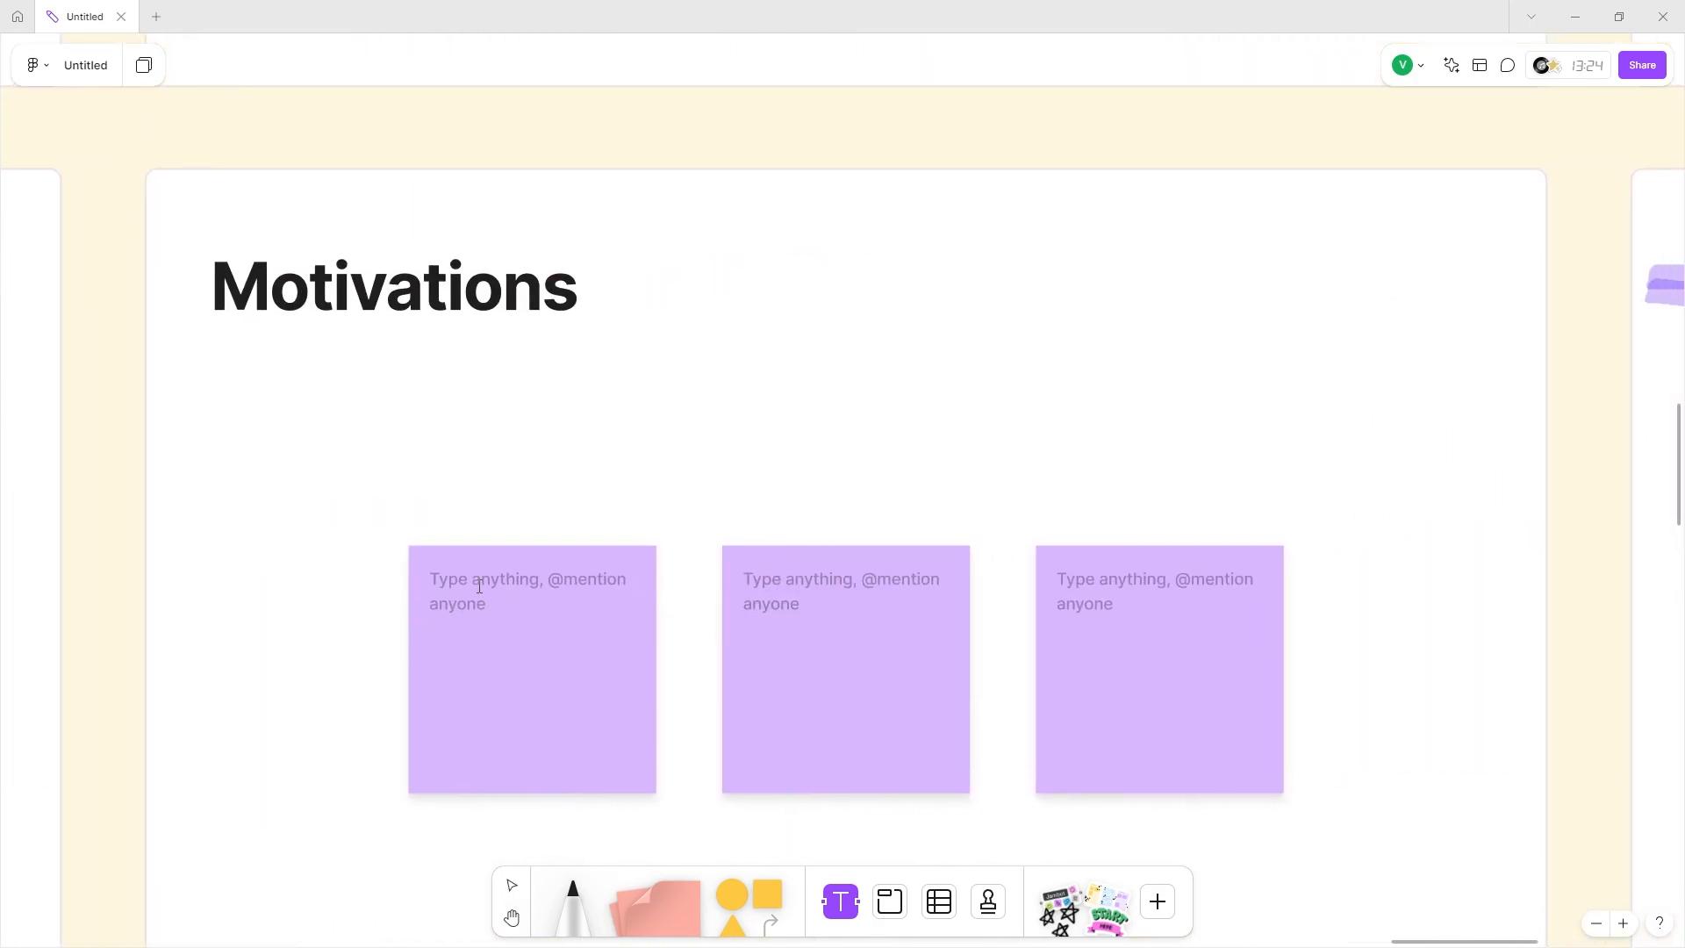
{"action": "left_click", "coordinate": [479, 587]}
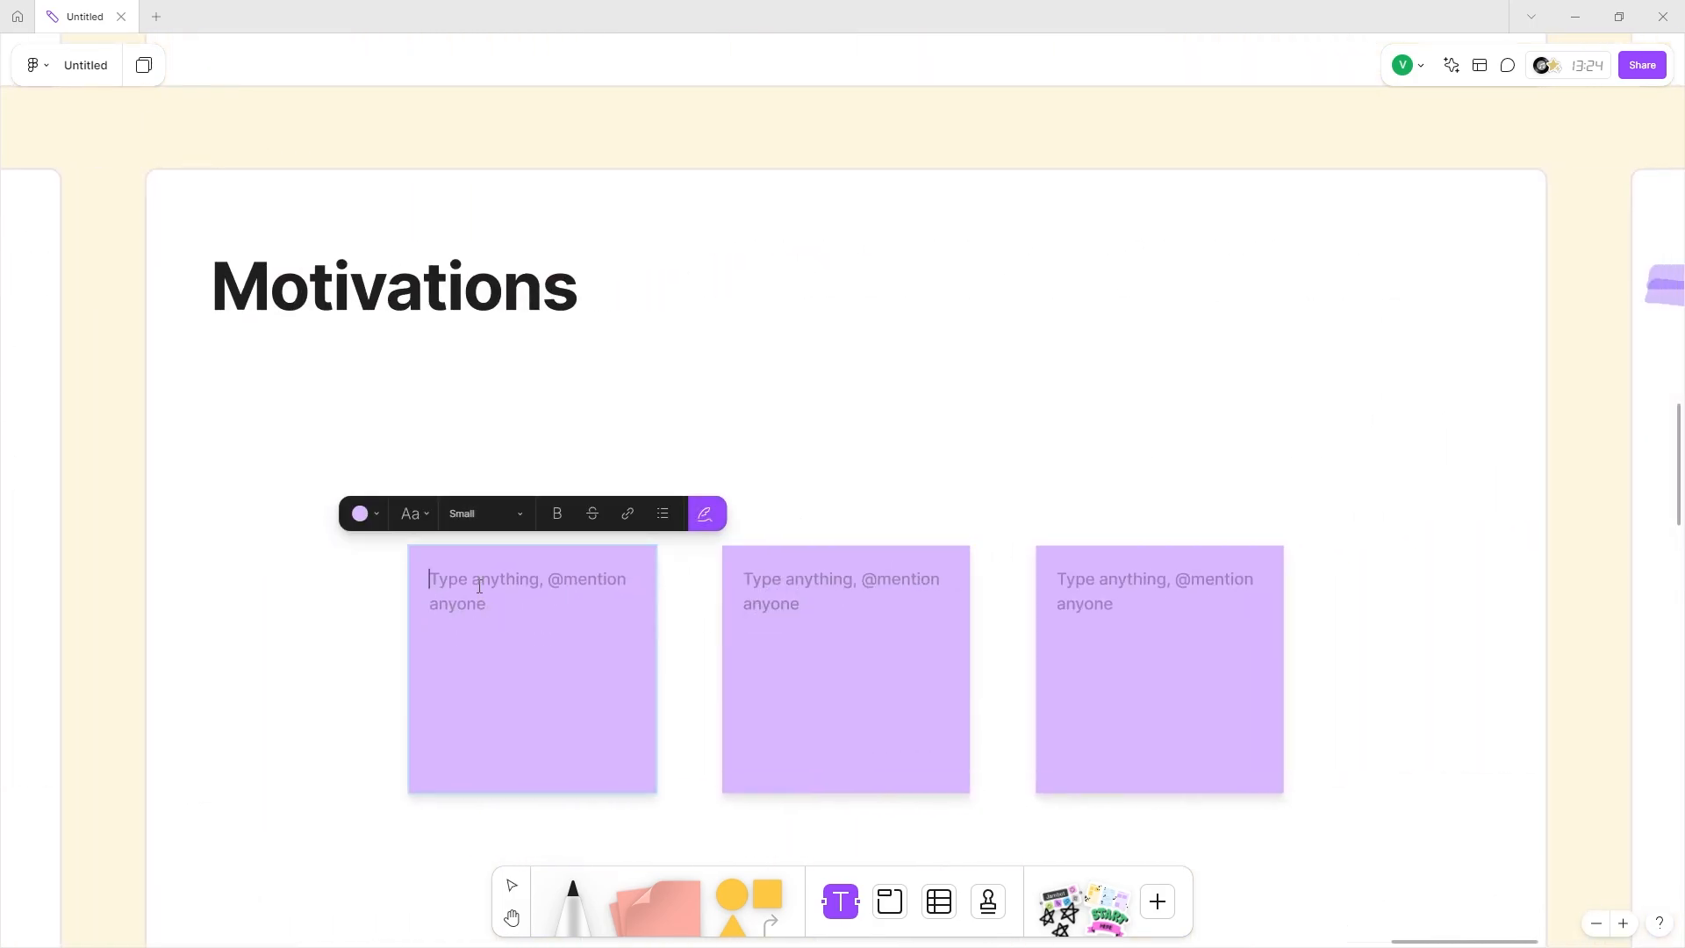
{"action": "type", "text": "Green thumb"}
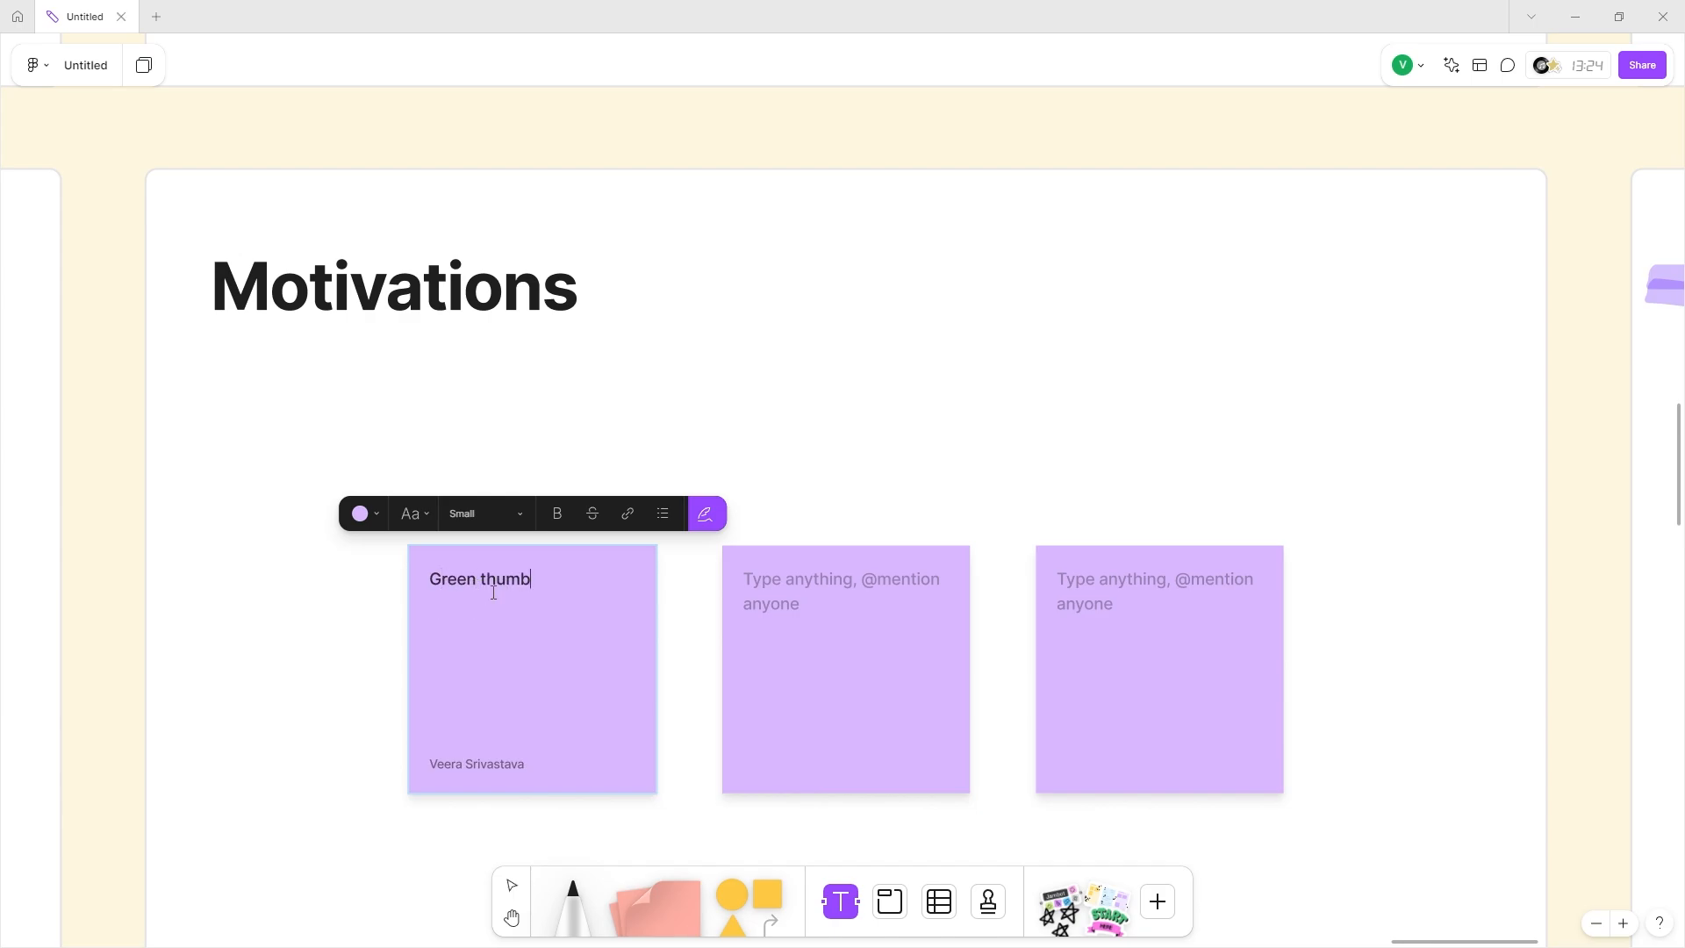
{"action": "left_click", "coordinate": [831, 589]}
{"action": "type", "text": "Ev"}
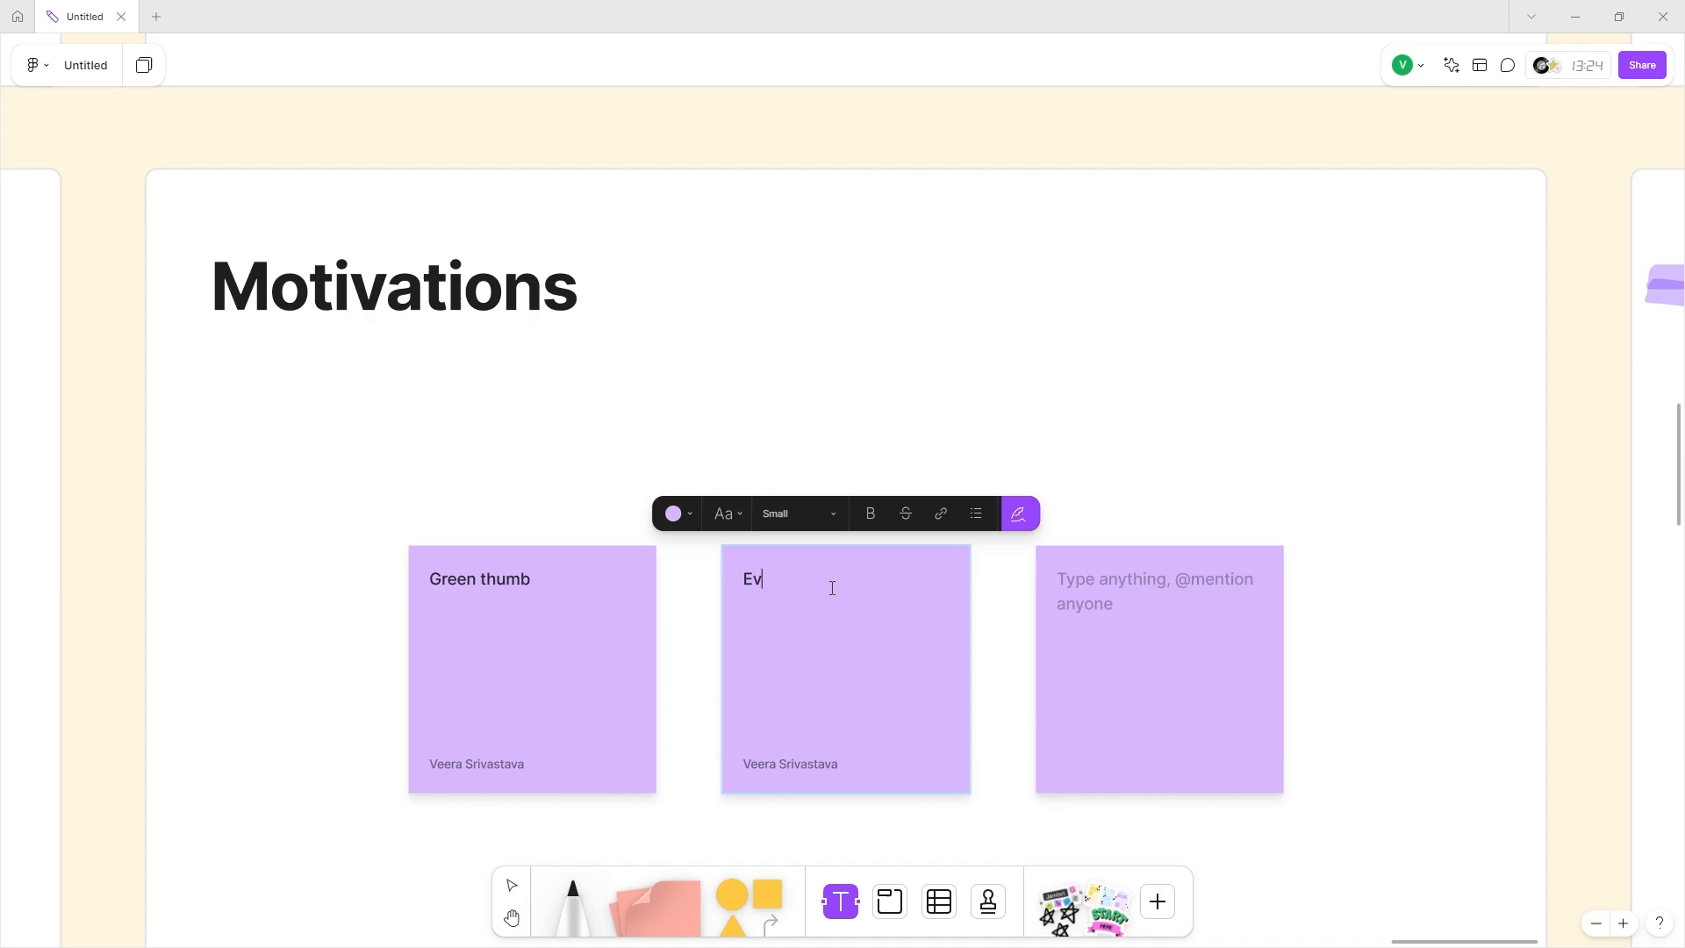
{"action": "type", "text": "ironmental imap"}
{"action": "key", "text": "BackSpace"}
{"action": "key", "text": "BackSpace"}
{"action": "type", "text": "pace"}
{"action": "key", "text": "BackSpace"}
{"action": "type", "text": "t"}
Write 'Aesthetic ( pay )' in the right Motivations sticky, correcting the typos.
{"action": "left_click", "coordinate": [1129, 603]}
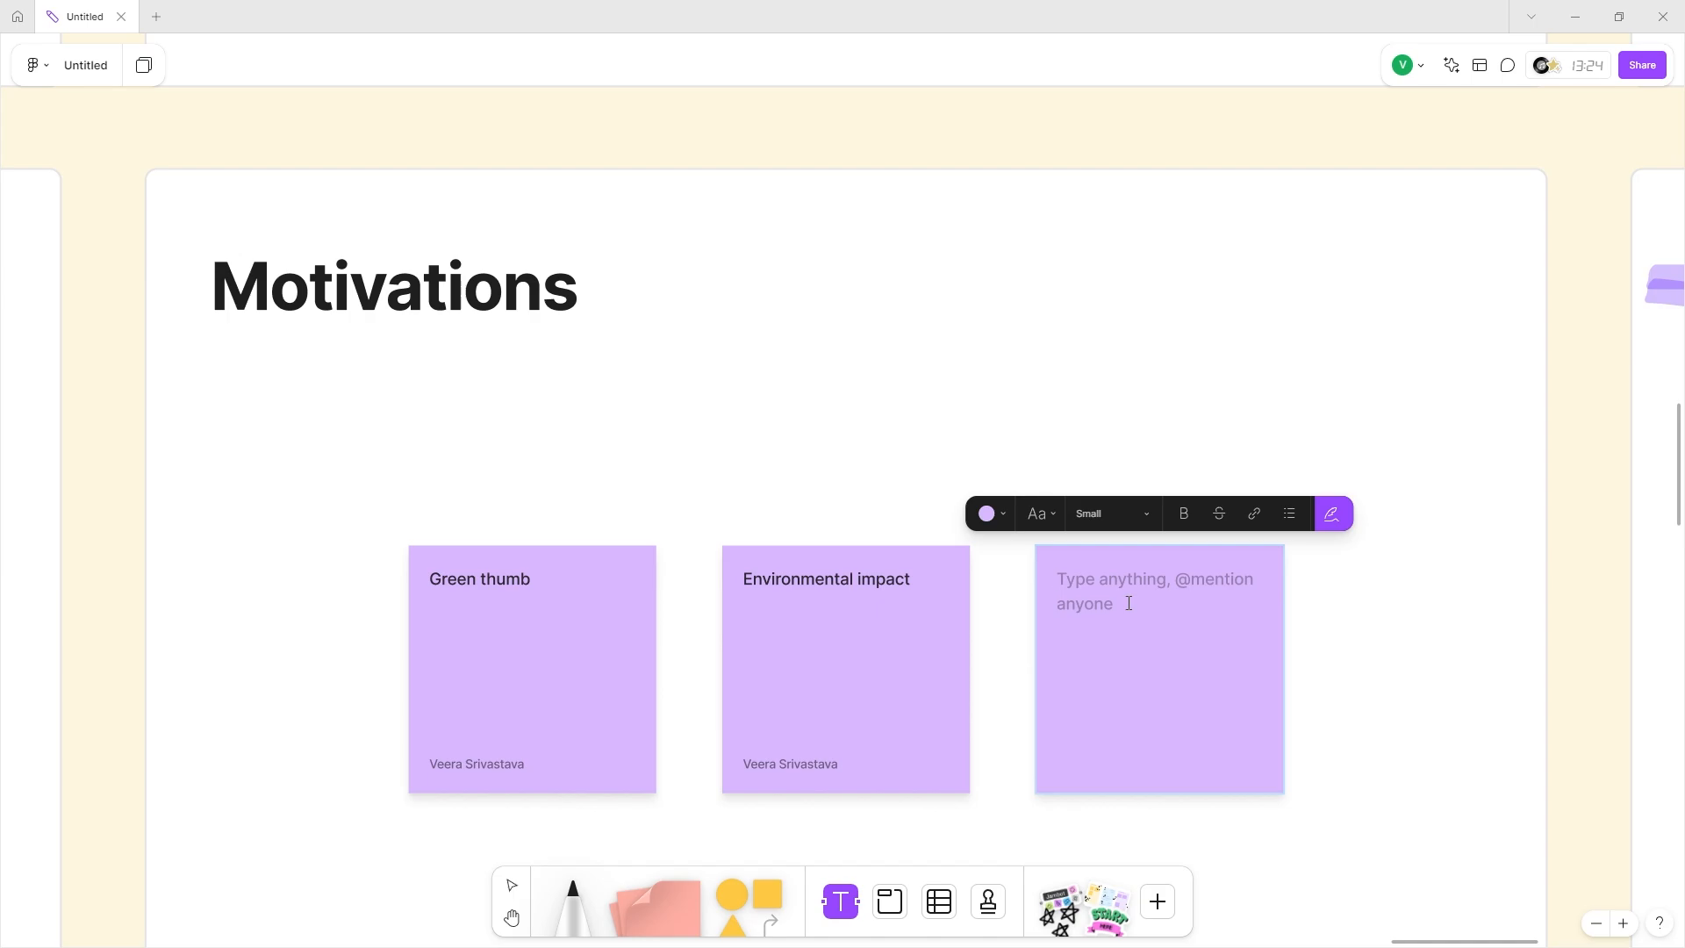
{"action": "type", "text": "Gol"}
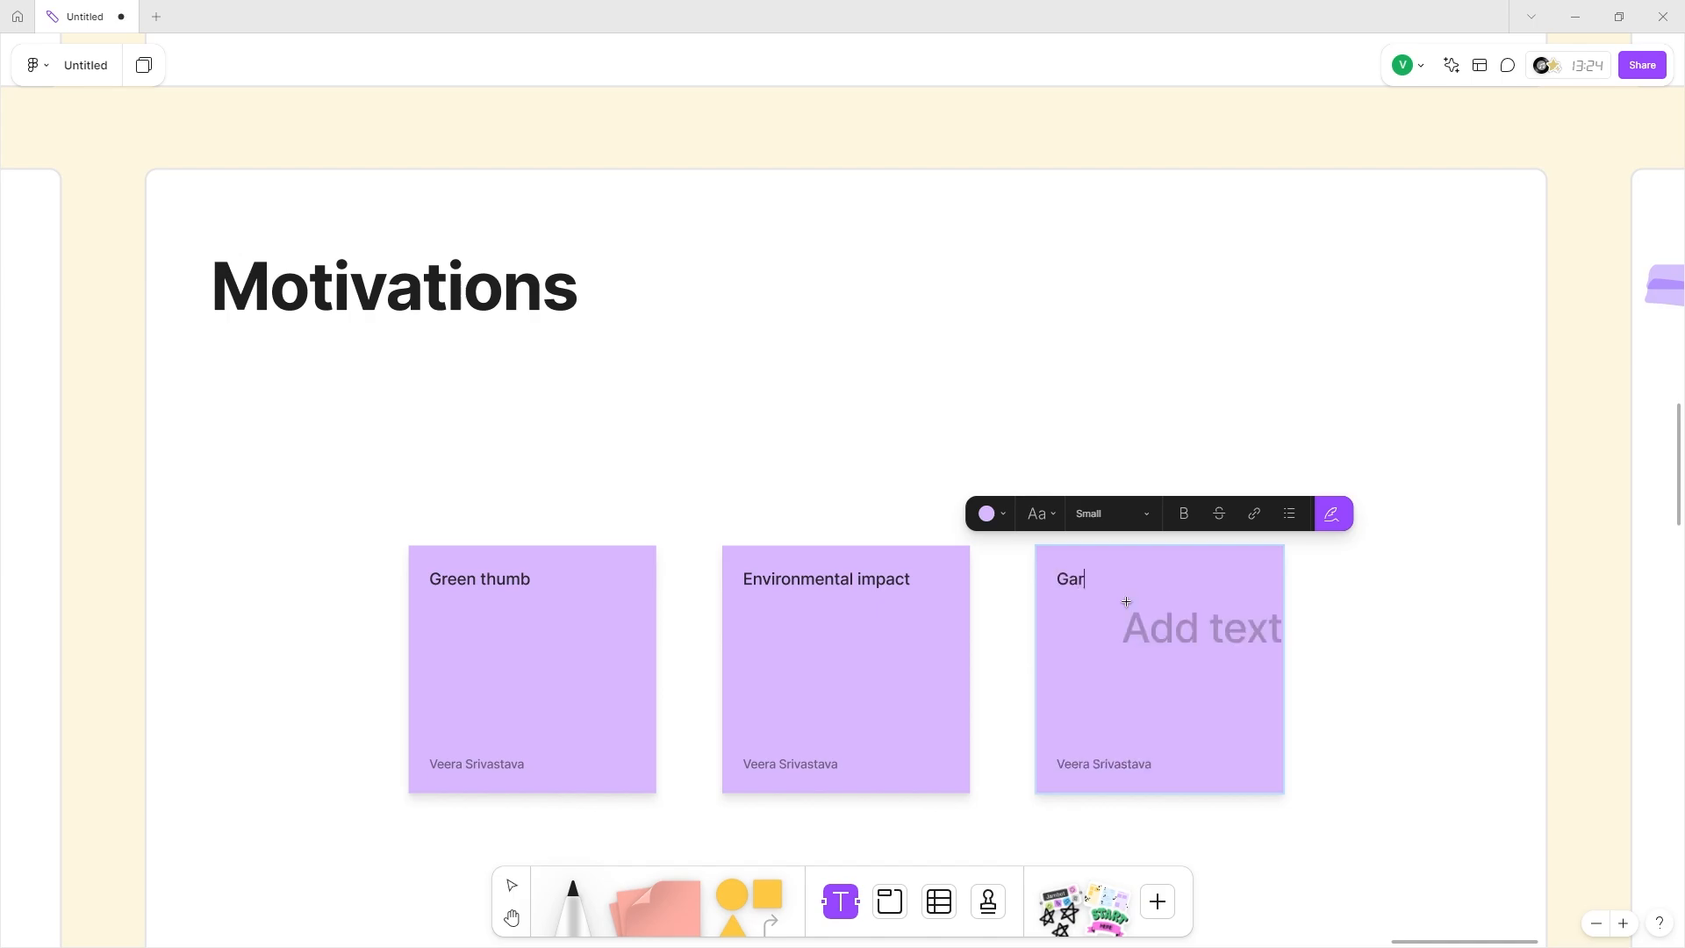
{"action": "key", "text": "BackSpace"}
{"action": "key", "text": "BackSpace"}
{"action": "key", "text": "BackSpace"}
{"action": "type", "text": "Aesthertic"}
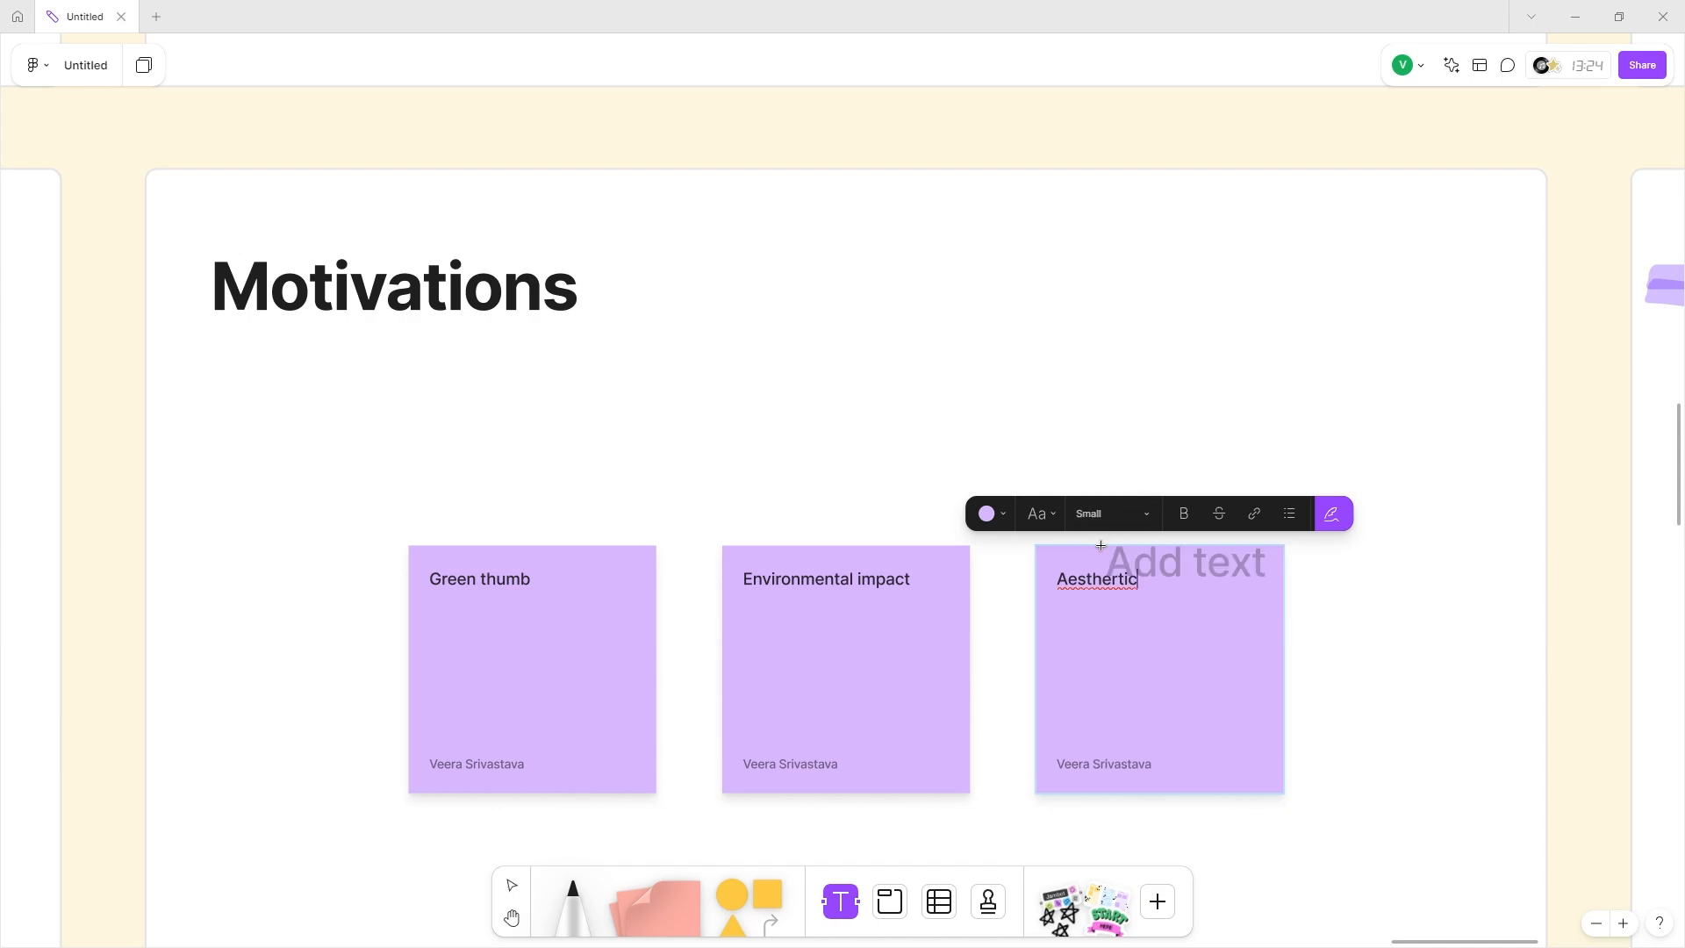
{"action": "left_click", "coordinate": [1116, 577]}
{"action": "key", "text": "BackSpace"}
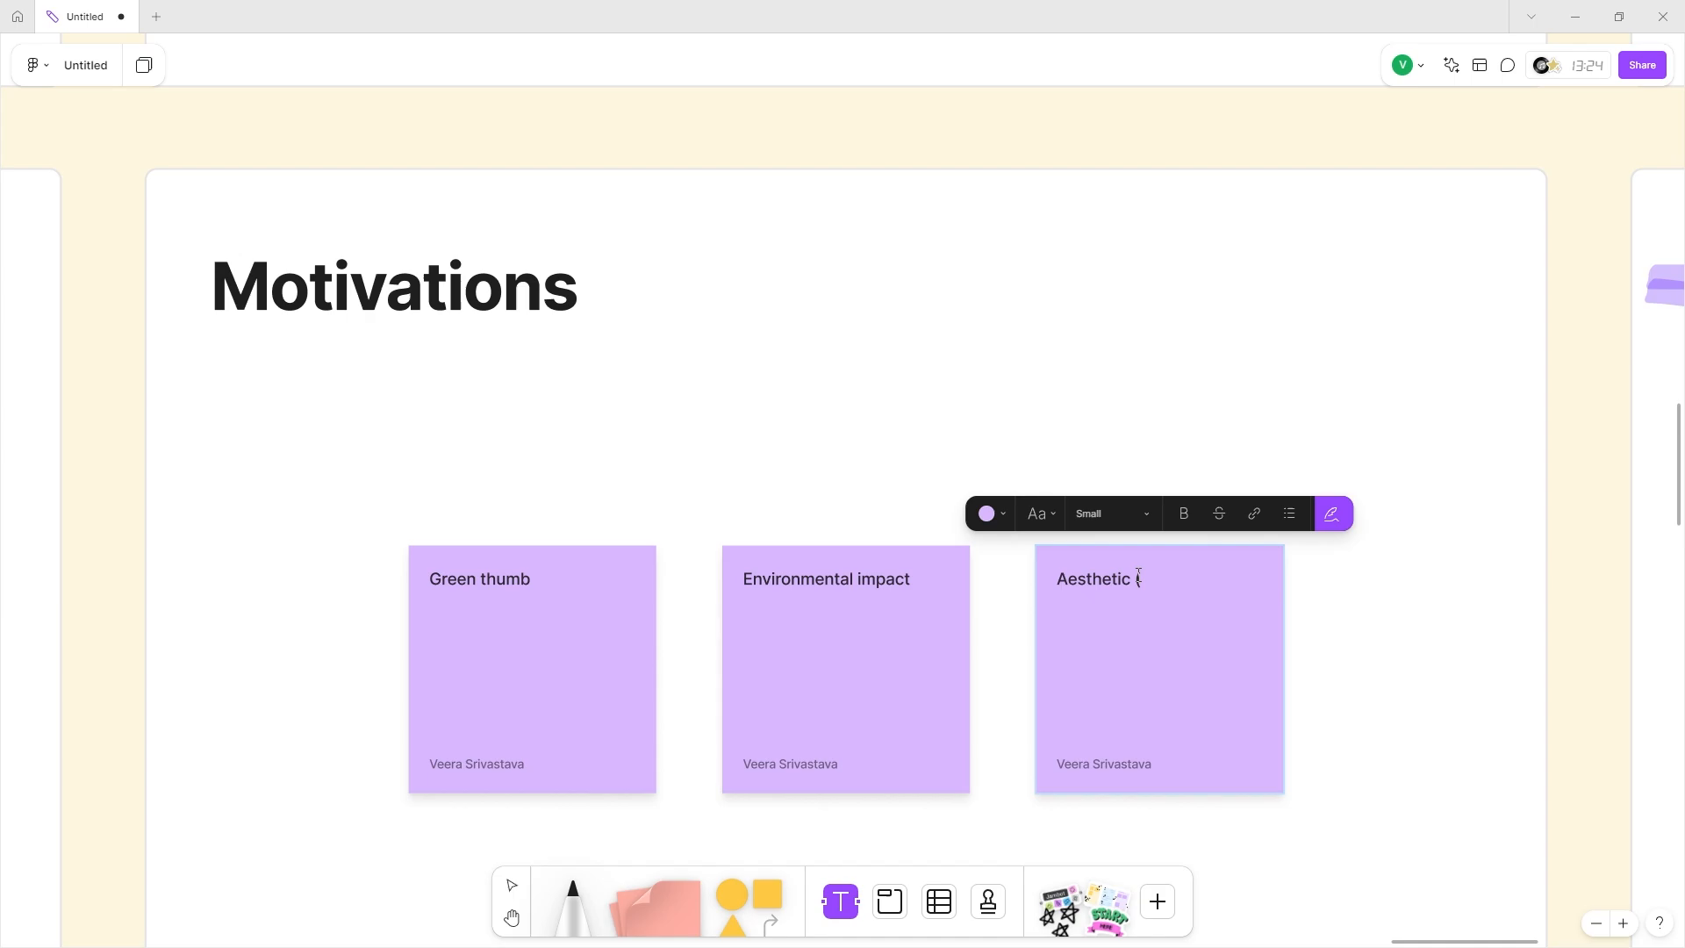
{"action": "type", "text": "inc"}
{"action": "key", "text": "BackSpace"}
{"action": "key", "text": "BackSpace"}
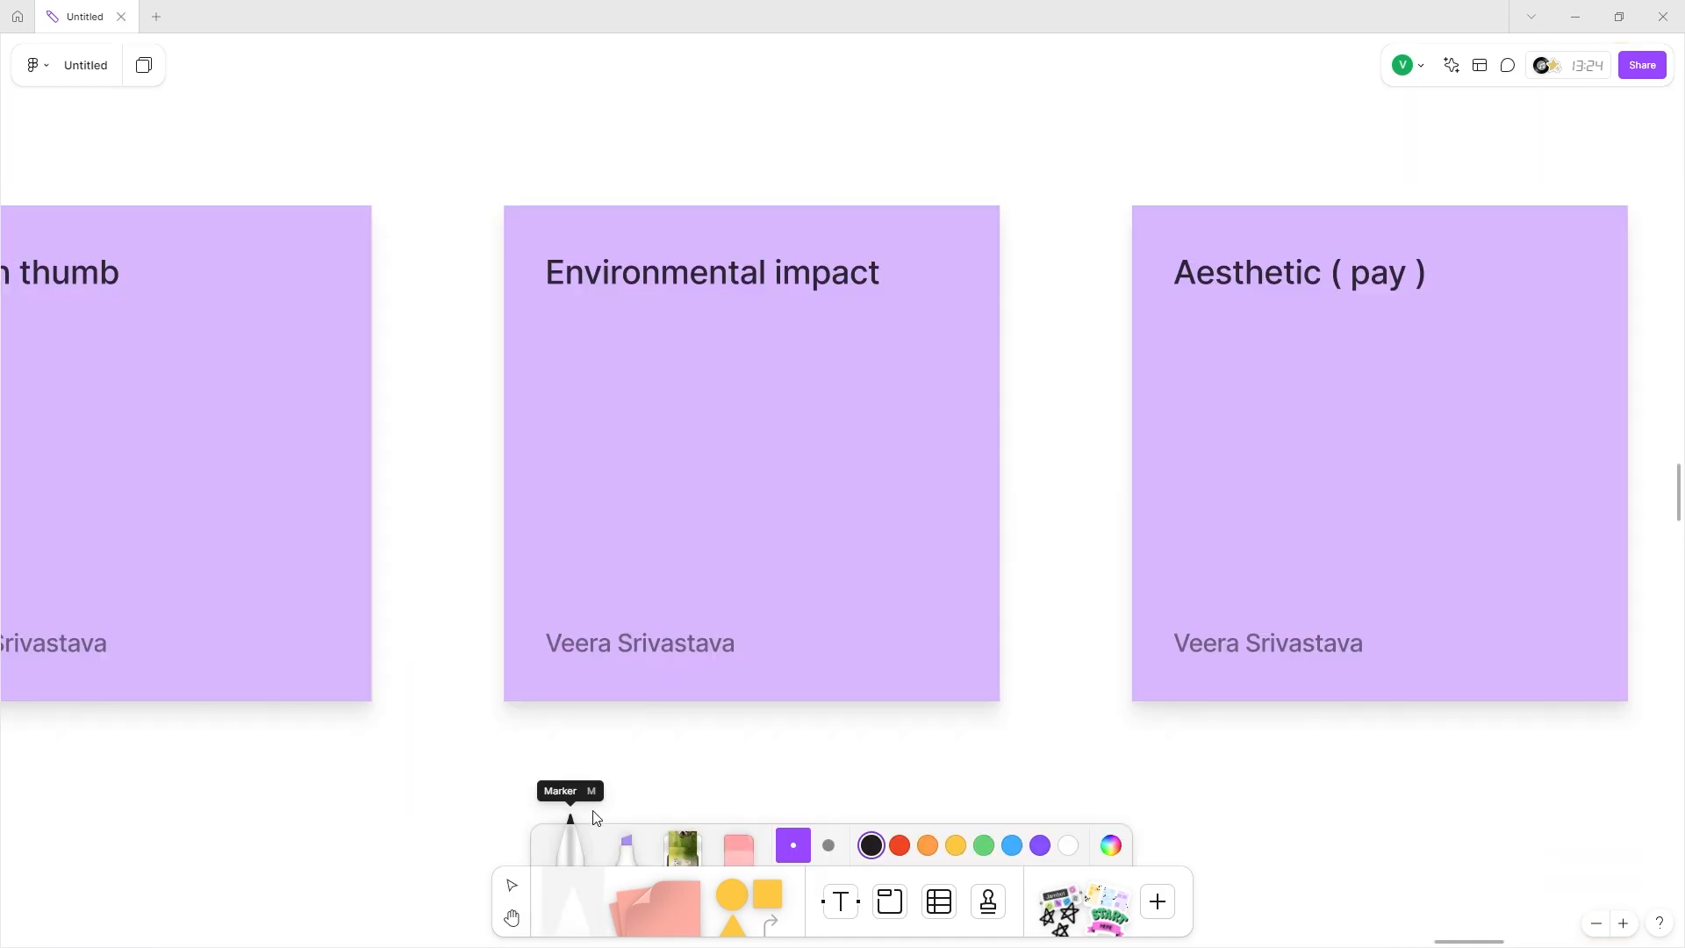
Draw a white highlighter stroke across '( pay )' on the Aesthetic sticky.
{"action": "left_click", "coordinate": [623, 842]}
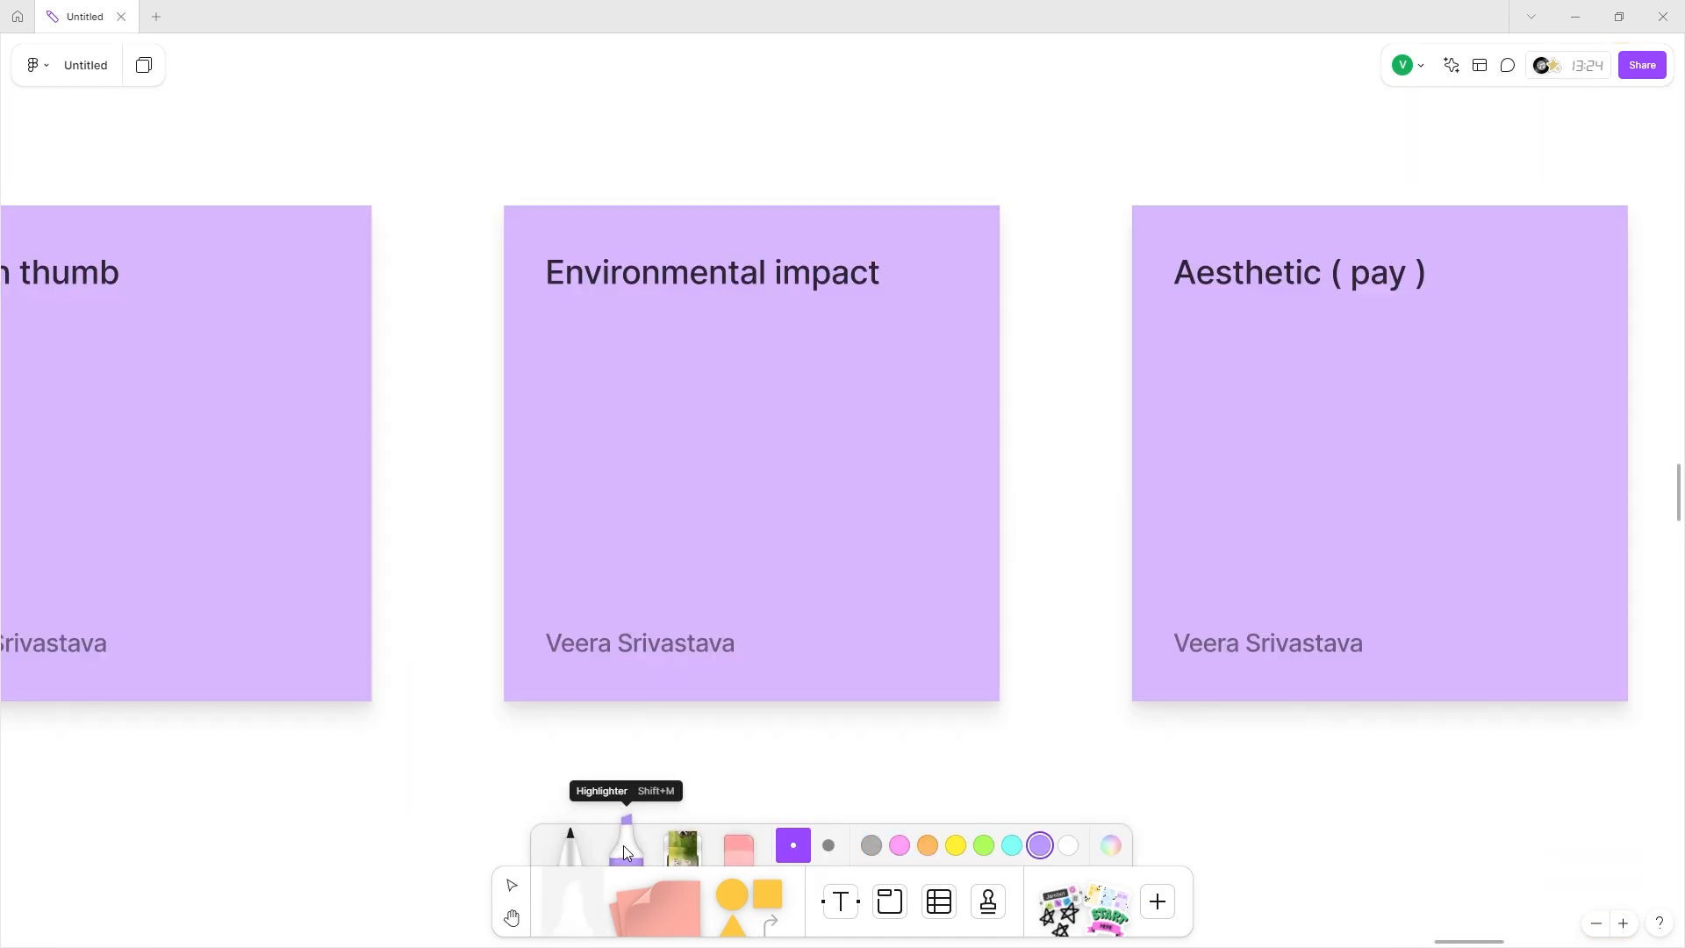
{"action": "scroll", "coordinate": [1406, 387], "scroll_direction": "right", "scroll_amount": 3}
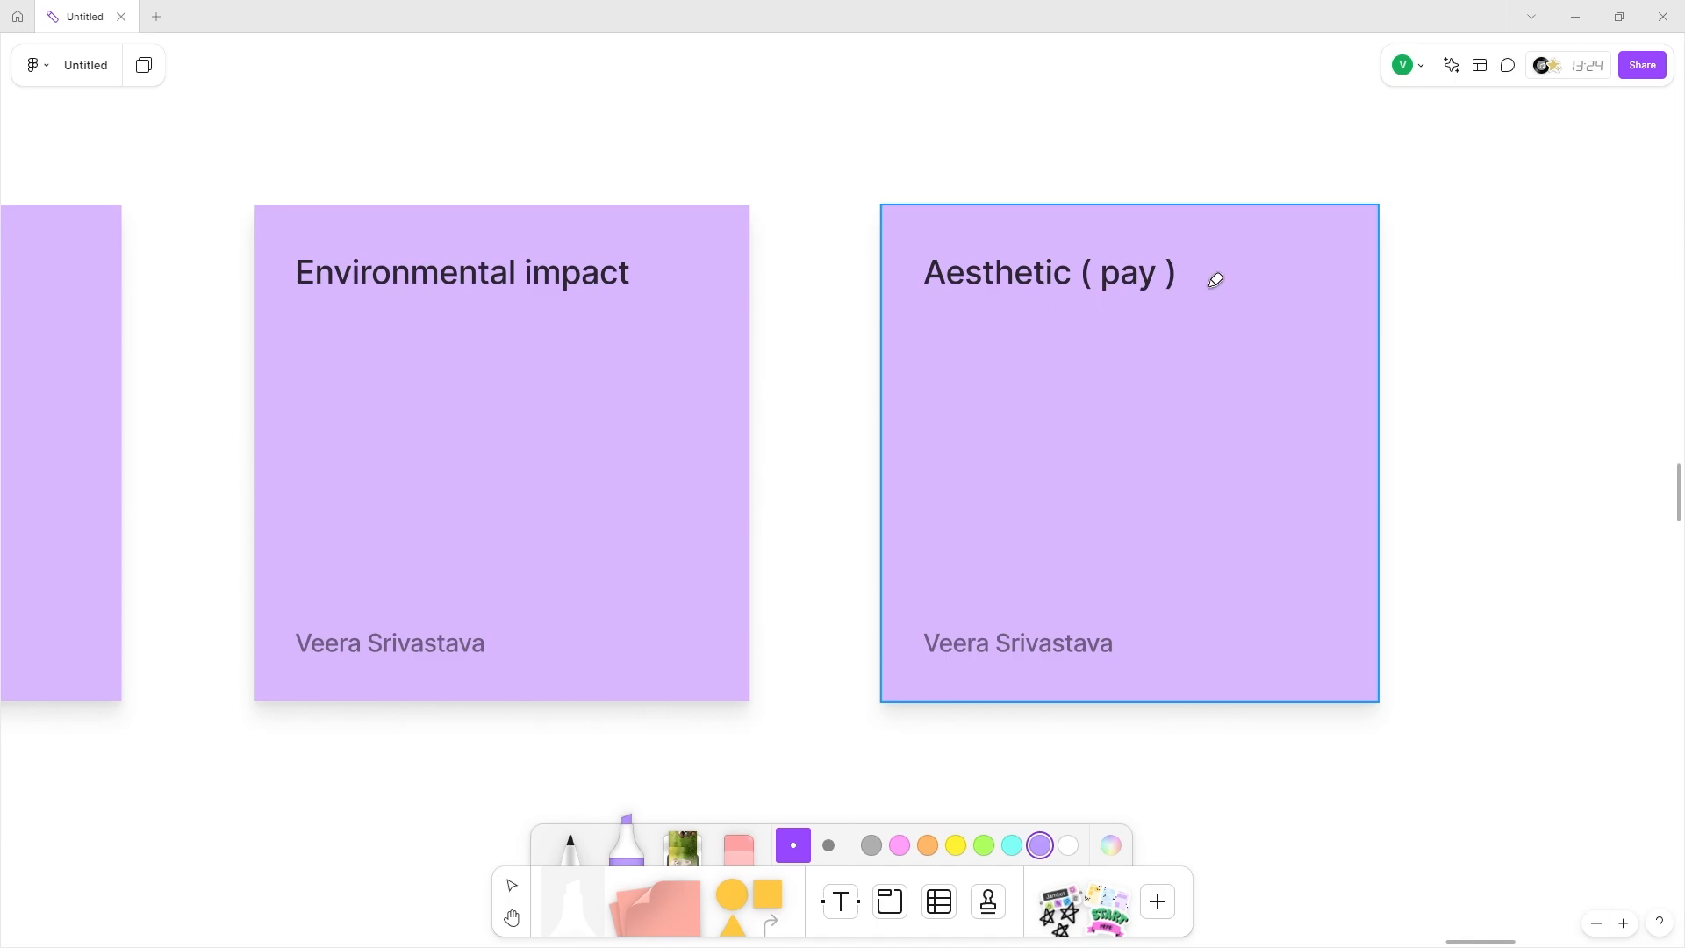
{"action": "scroll", "coordinate": [1215, 275], "scroll_direction": "up", "scroll_amount": 2}
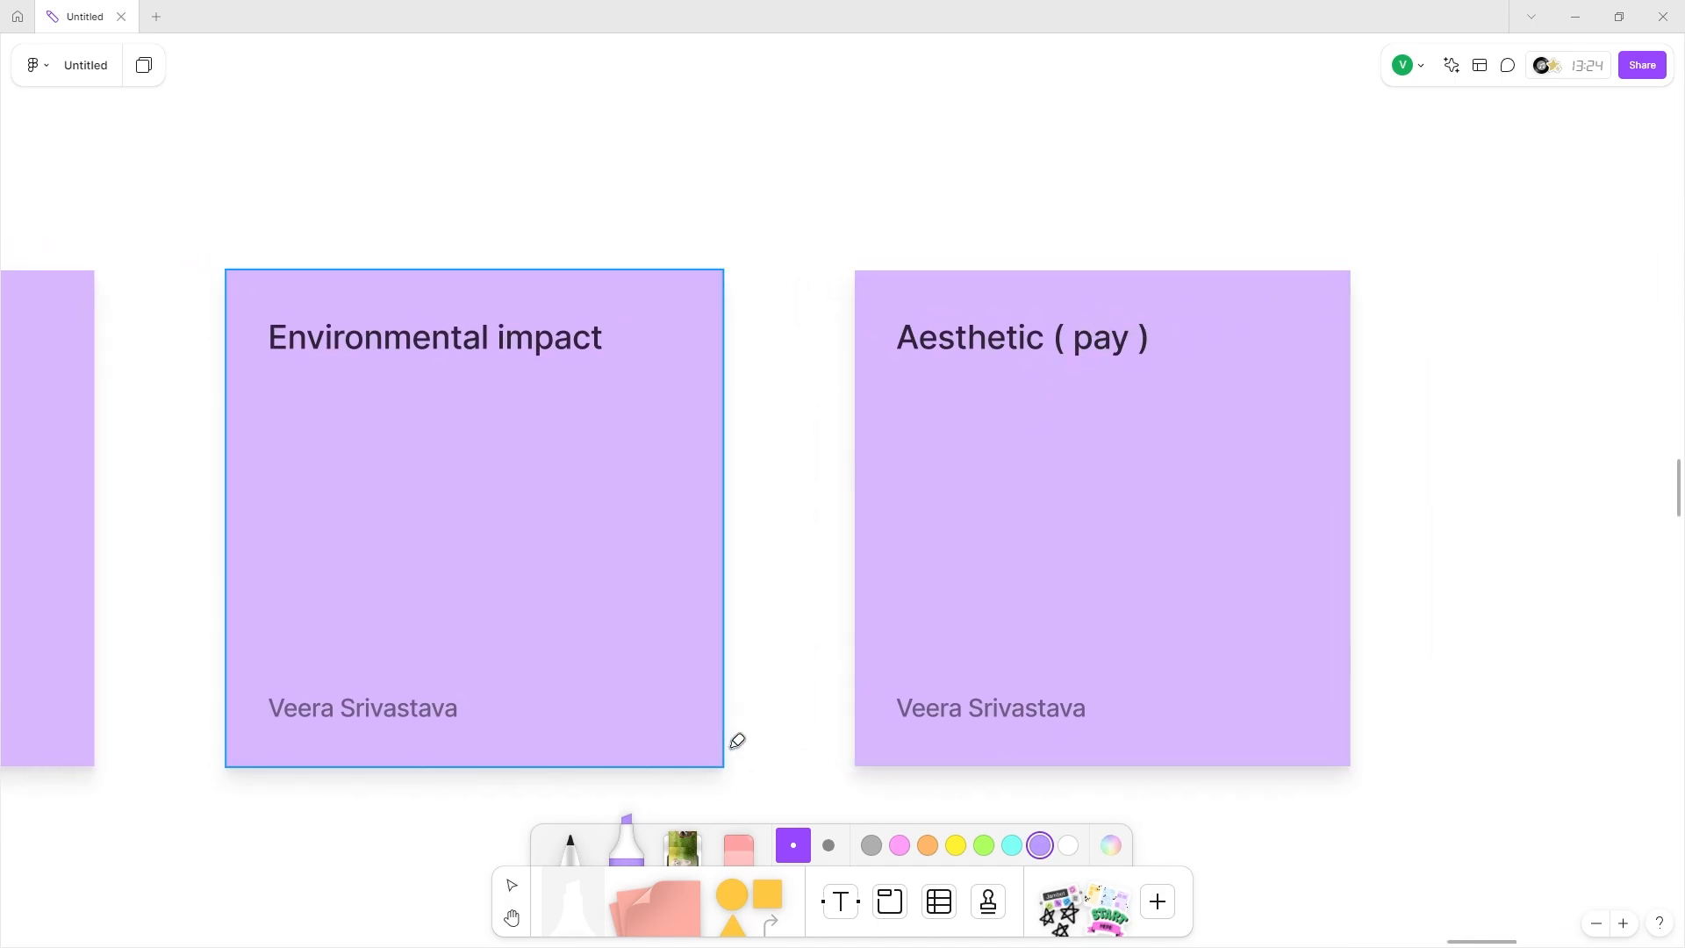
{"action": "left_click", "coordinate": [1068, 845]}
{"action": "scroll", "coordinate": [1008, 383], "scroll_direction": "up", "scroll_amount": 3}
{"action": "left_click_drag", "start_coordinate": [1048, 236], "coordinate": [1387, 215]}
Lay a puppy-photo washi tape strip just below '( pay )'.
{"action": "left_click", "coordinate": [682, 843]}
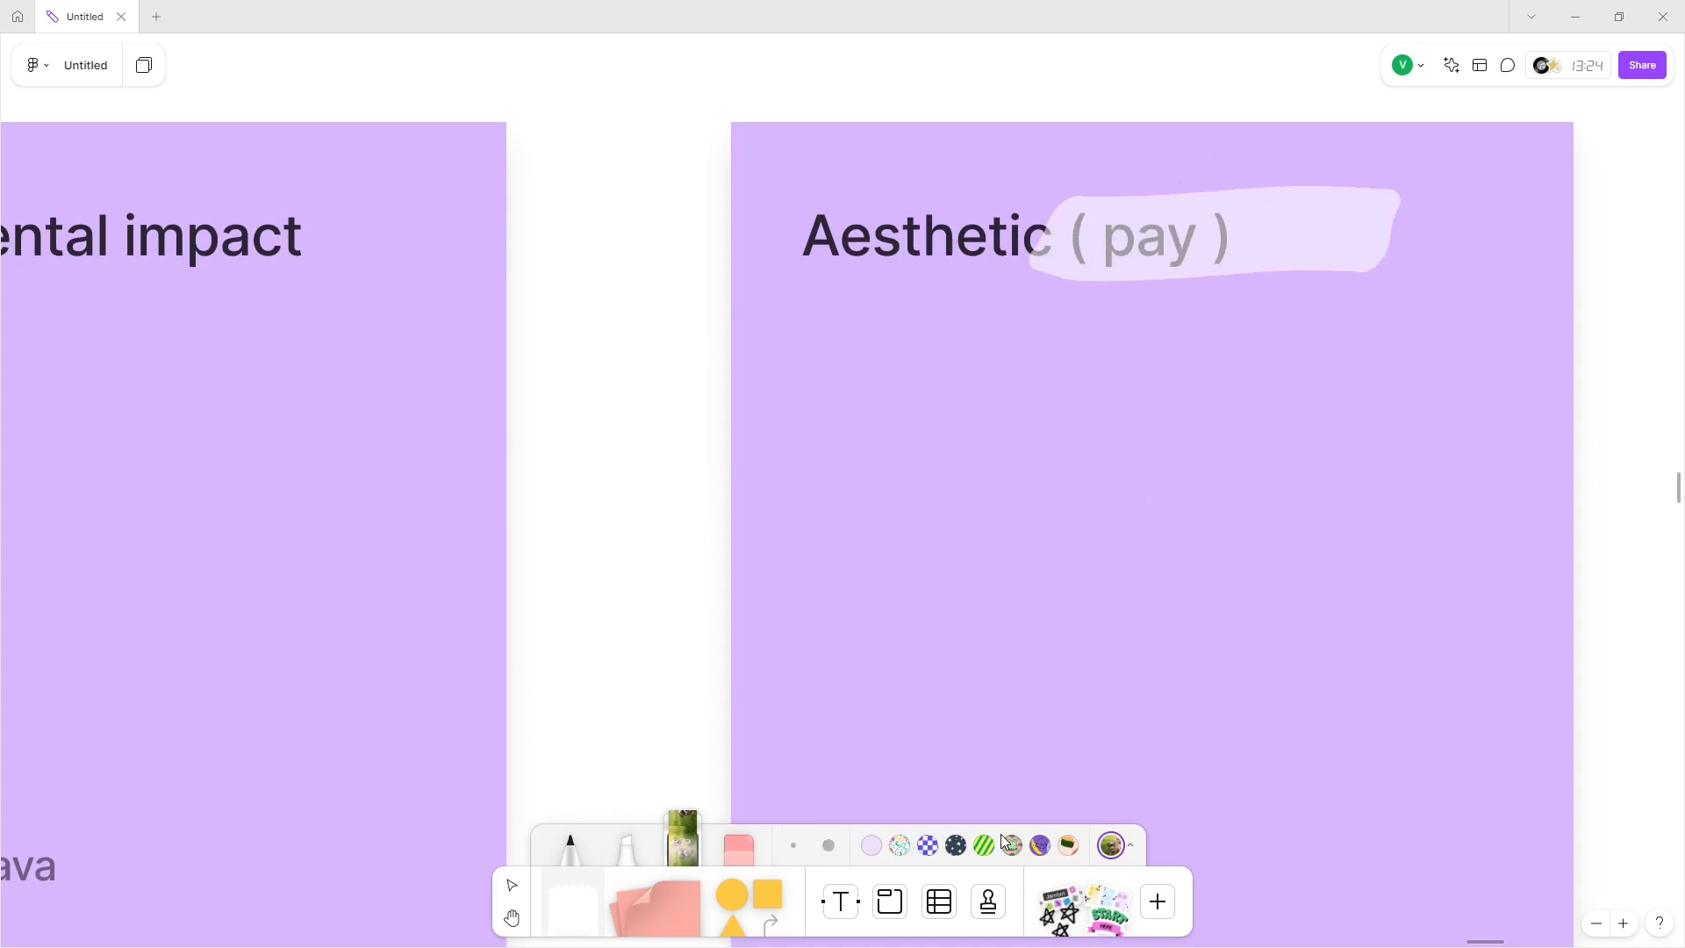
{"action": "left_click_drag", "start_coordinate": [1065, 367], "coordinate": [1359, 376]}
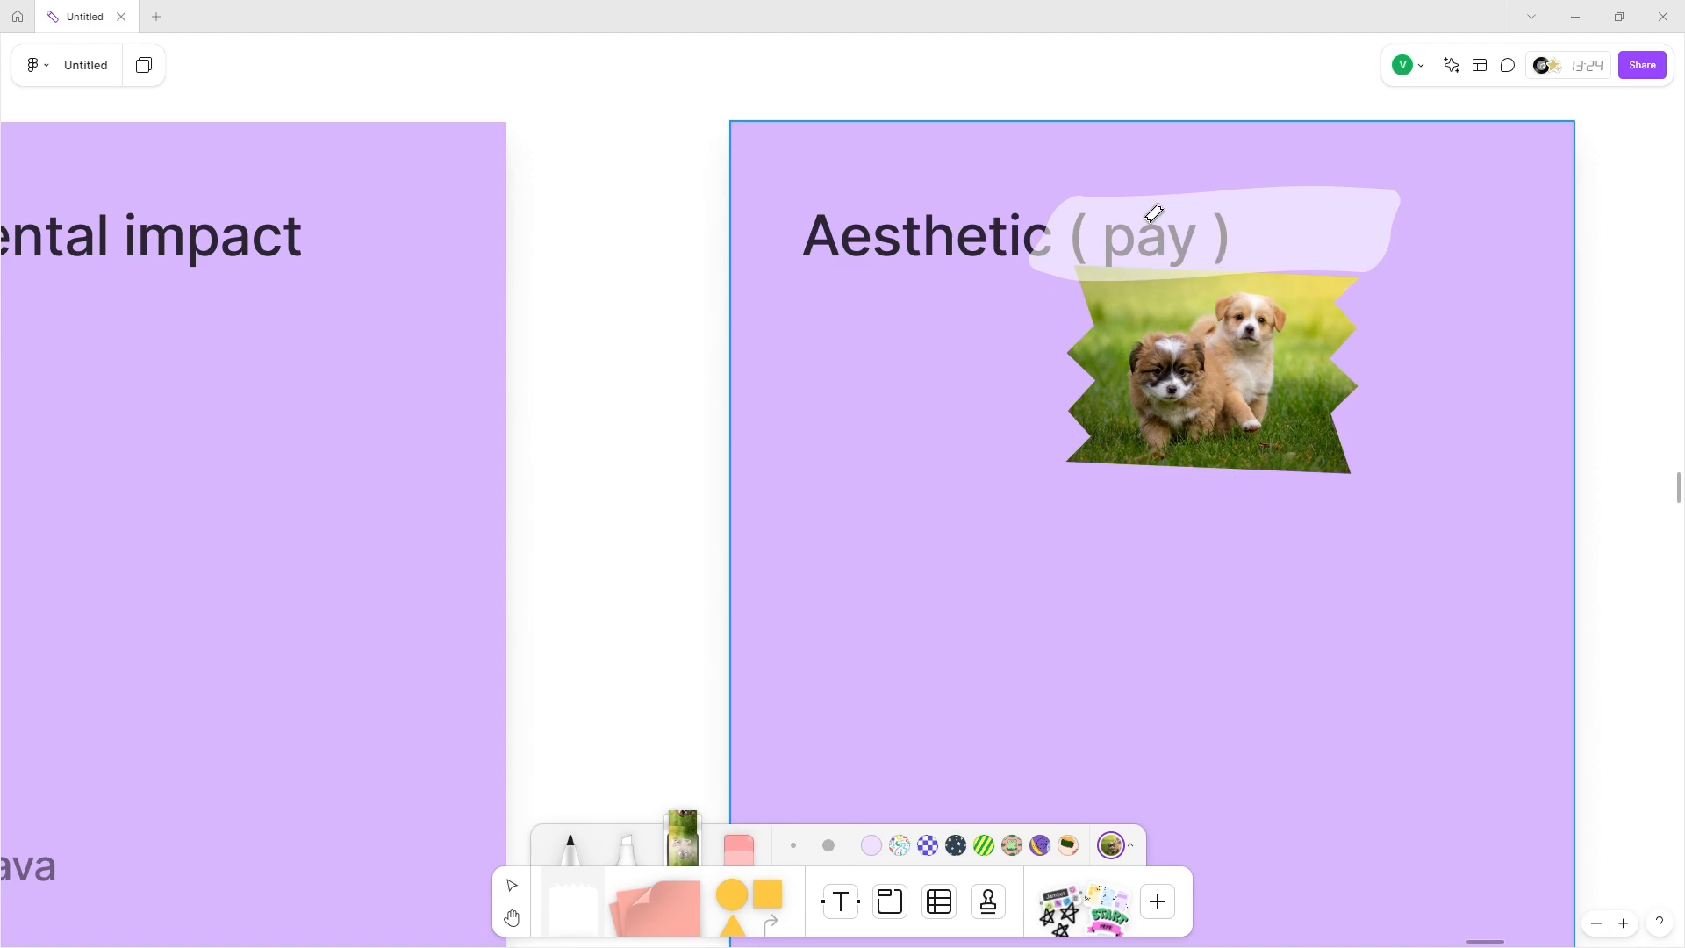
{"action": "left_click", "coordinate": [513, 884]}
Move the highlight stroke left so it sits behind the Aesthetic heading.
{"action": "left_click", "coordinate": [1234, 188]}
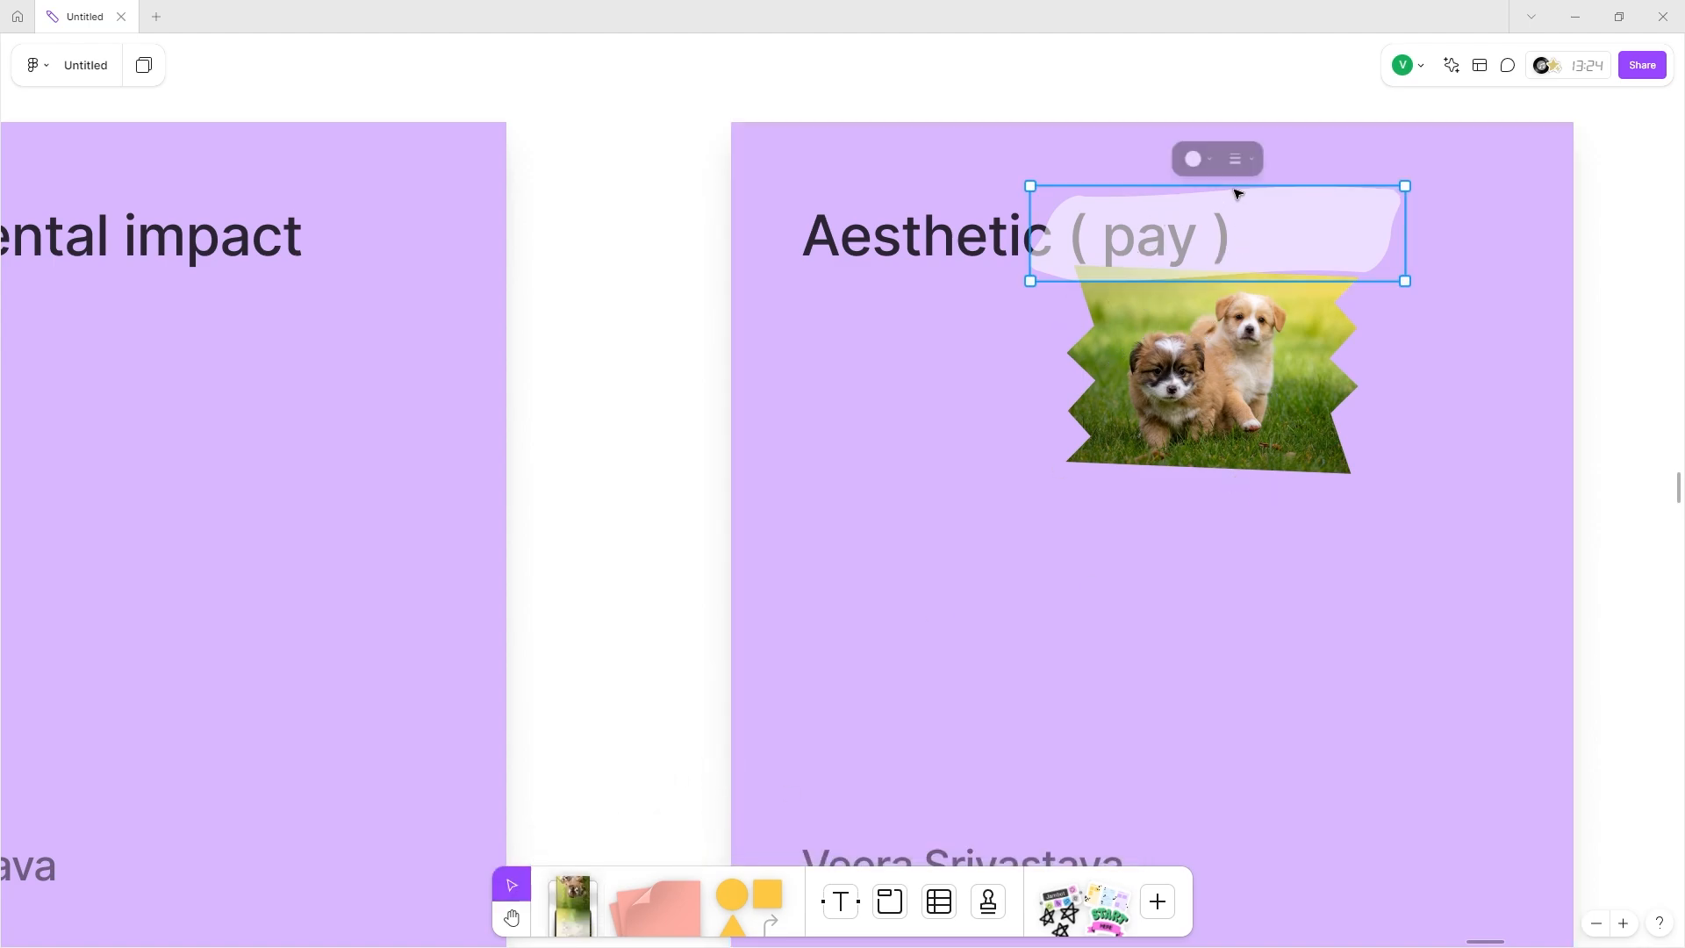
{"action": "left_click_drag", "start_coordinate": [1234, 187], "coordinate": [952, 215]}
{"action": "mouse_move", "coordinate": [981, 218]}
{"action": "left_mouse_down"}
{"action": "mouse_move", "coordinate": [925, 157]}
{"action": "mouse_move", "coordinate": [981, 218]}
{"action": "left_mouse_up"}
{"action": "left_click", "coordinate": [1233, 403]}
{"action": "scroll", "coordinate": [1226, 378], "scroll_direction": "down", "scroll_amount": 10}
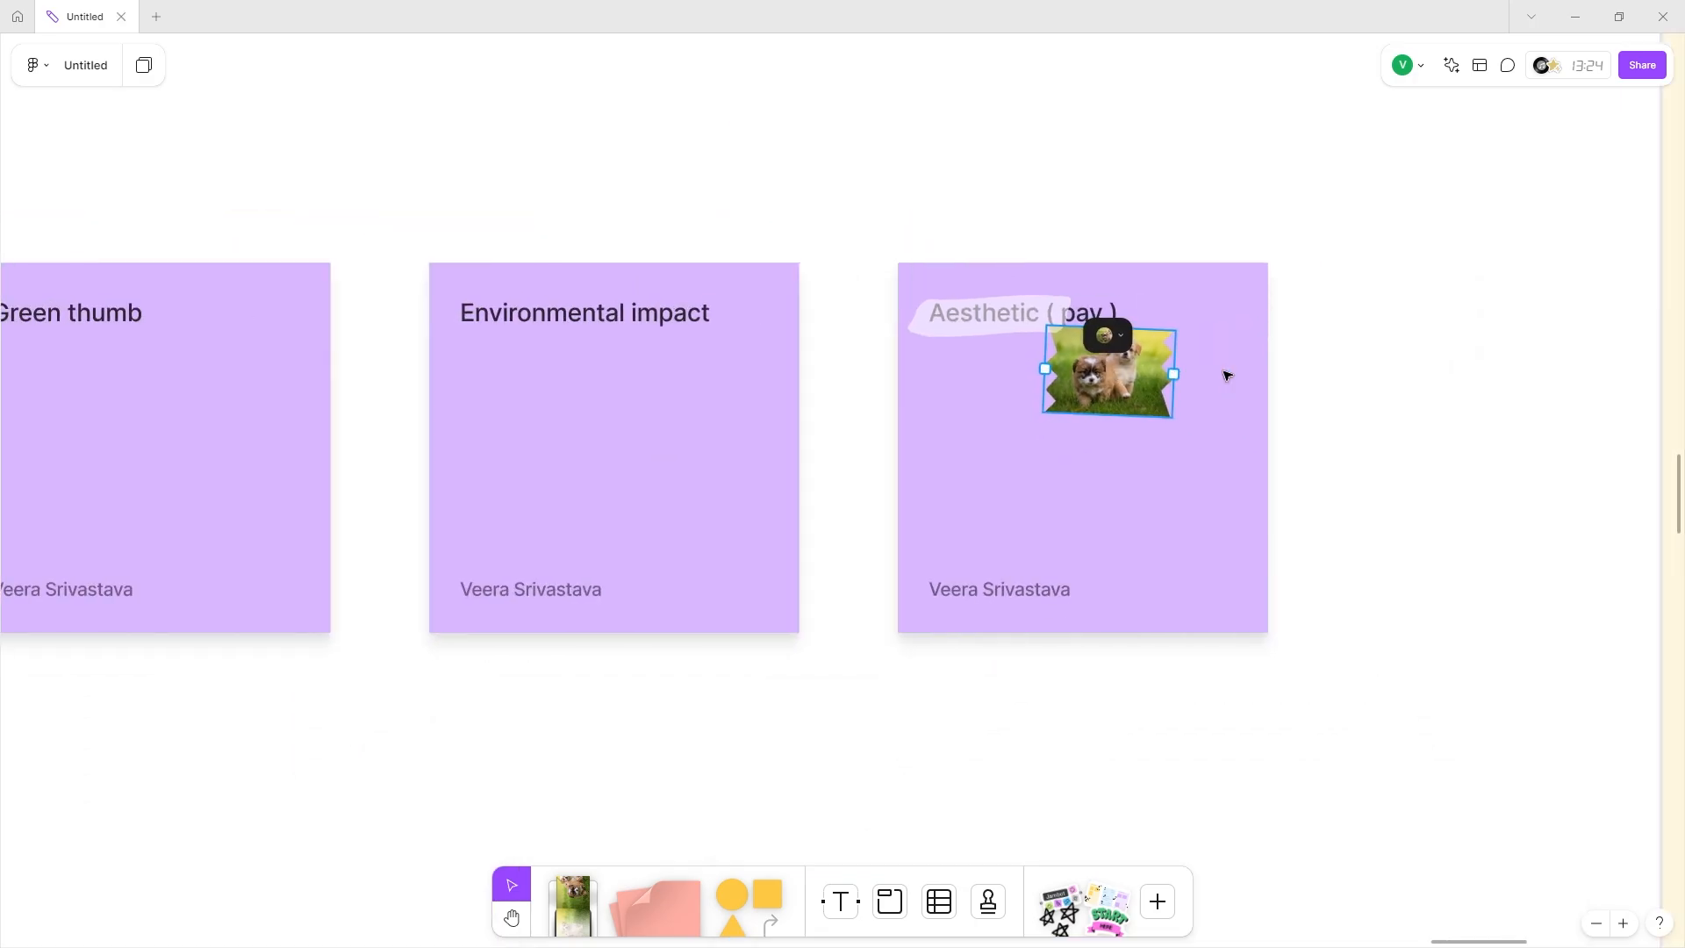
{"action": "scroll", "coordinate": [1237, 349], "scroll_direction": "right", "scroll_amount": 5}
Write 'complicated internet research' on the first Pain points sticky.
{"action": "scroll", "coordinate": [1192, 403], "scroll_direction": "right", "scroll_amount": 5}
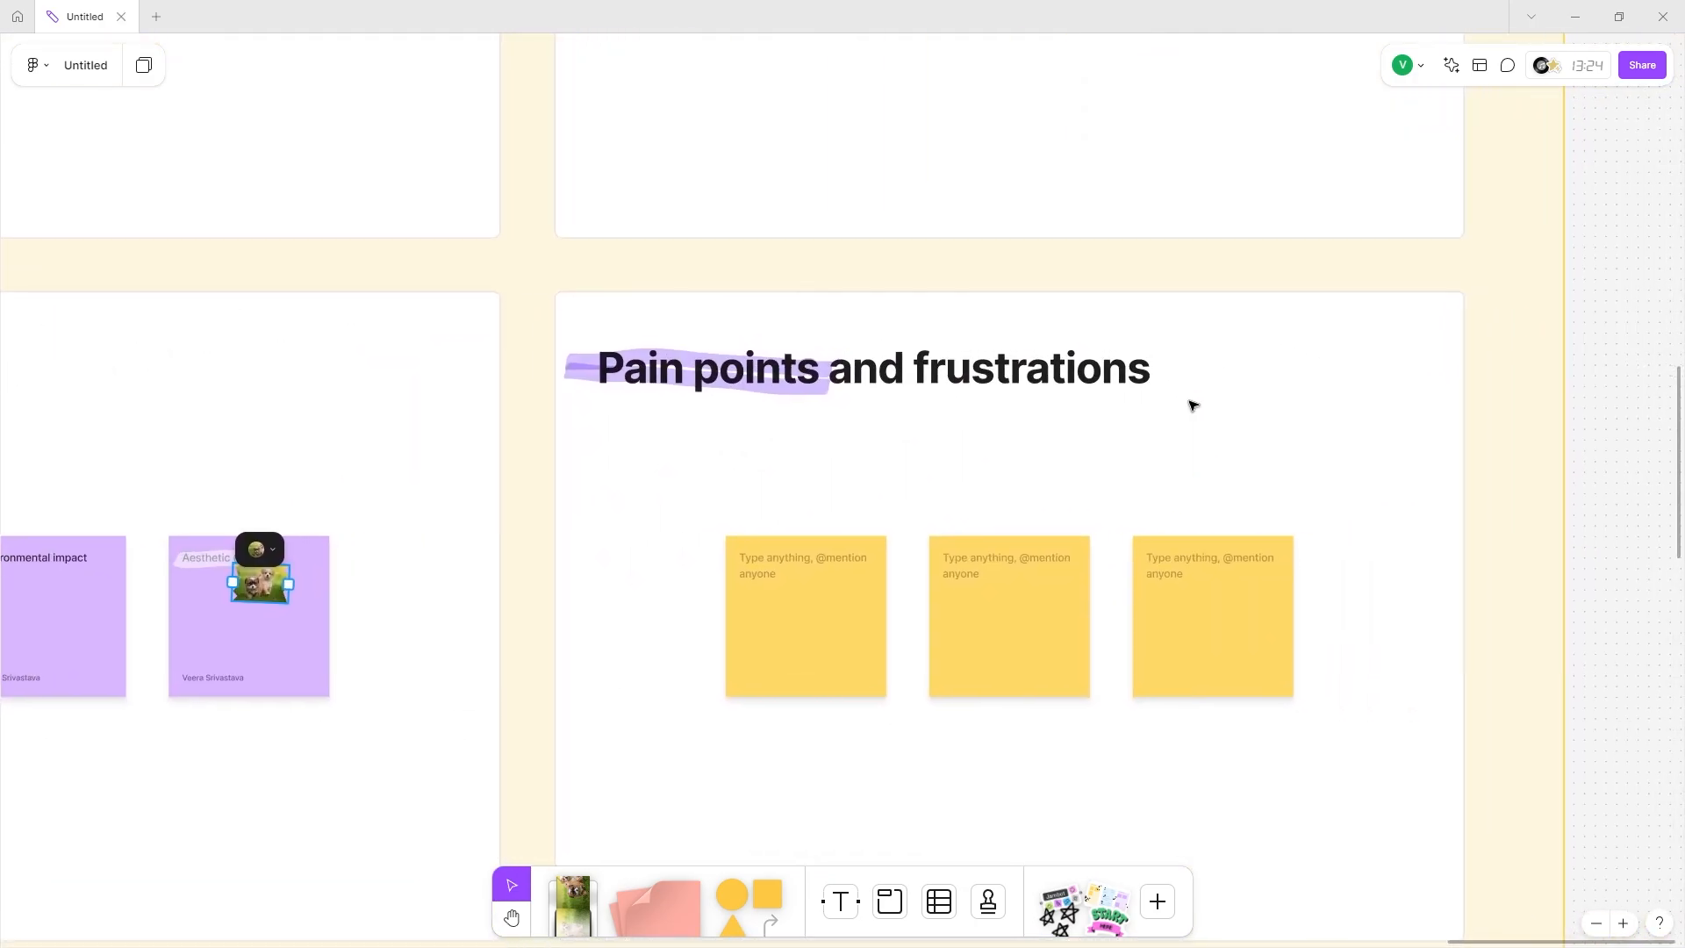
{"action": "left_click", "coordinate": [812, 564]}
{"action": "left_click", "coordinate": [813, 564]}
{"action": "scroll", "coordinate": [812, 563], "scroll_direction": "up", "scroll_amount": 5}
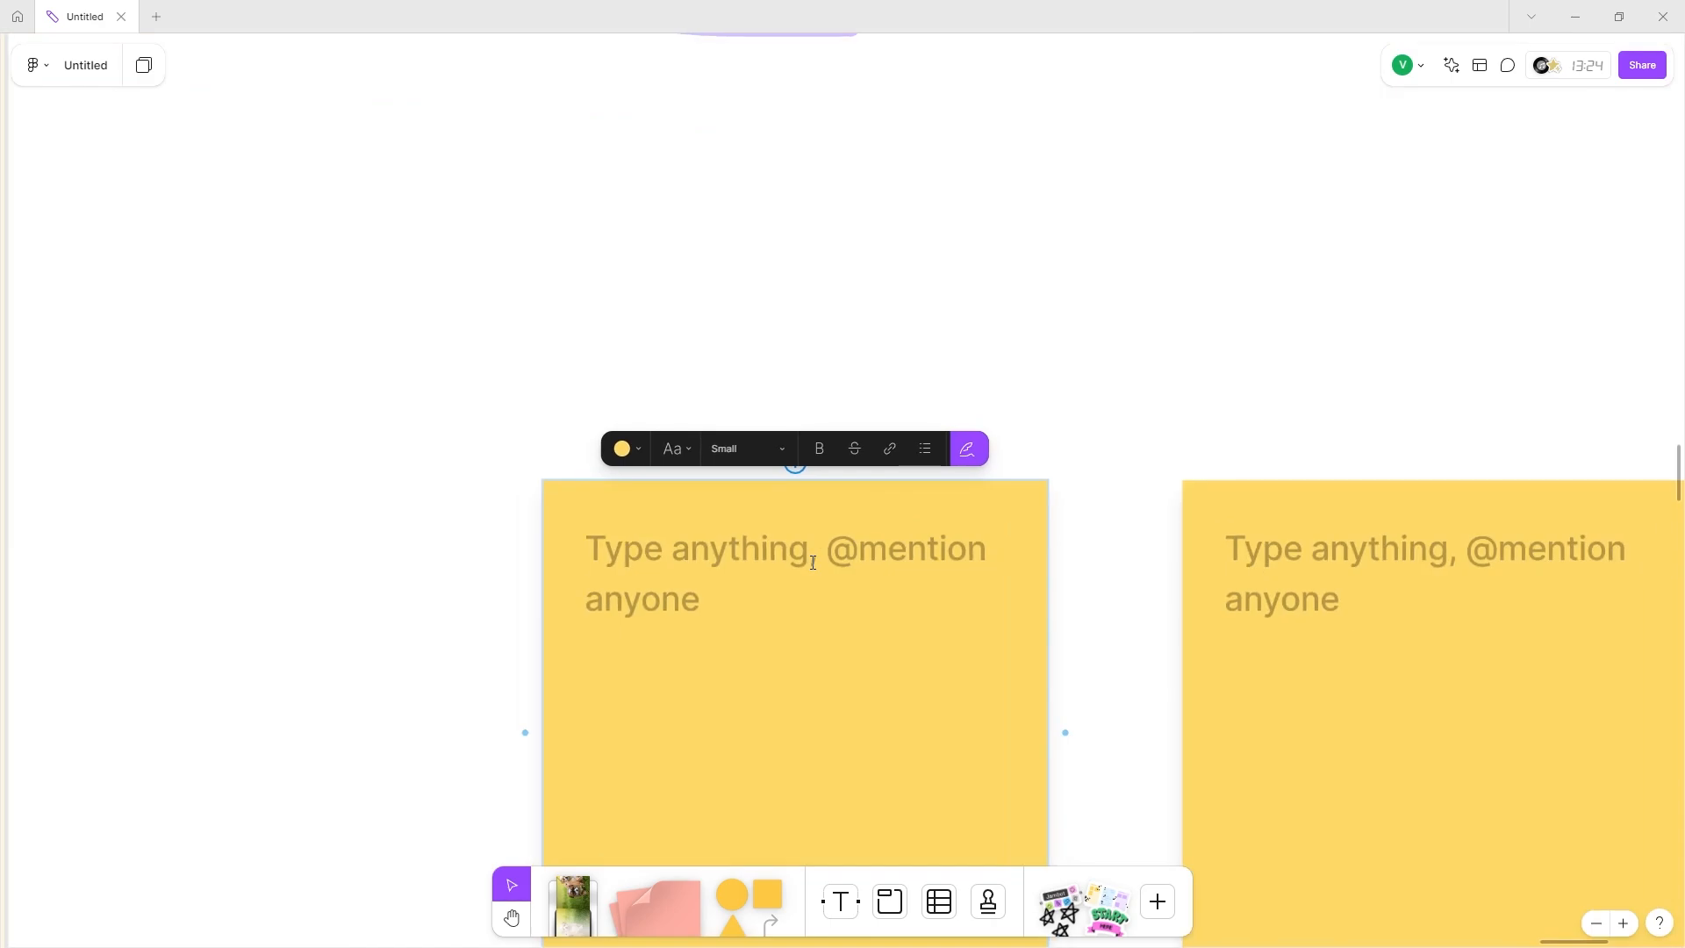
{"action": "type", "text": "complicated internet research"}
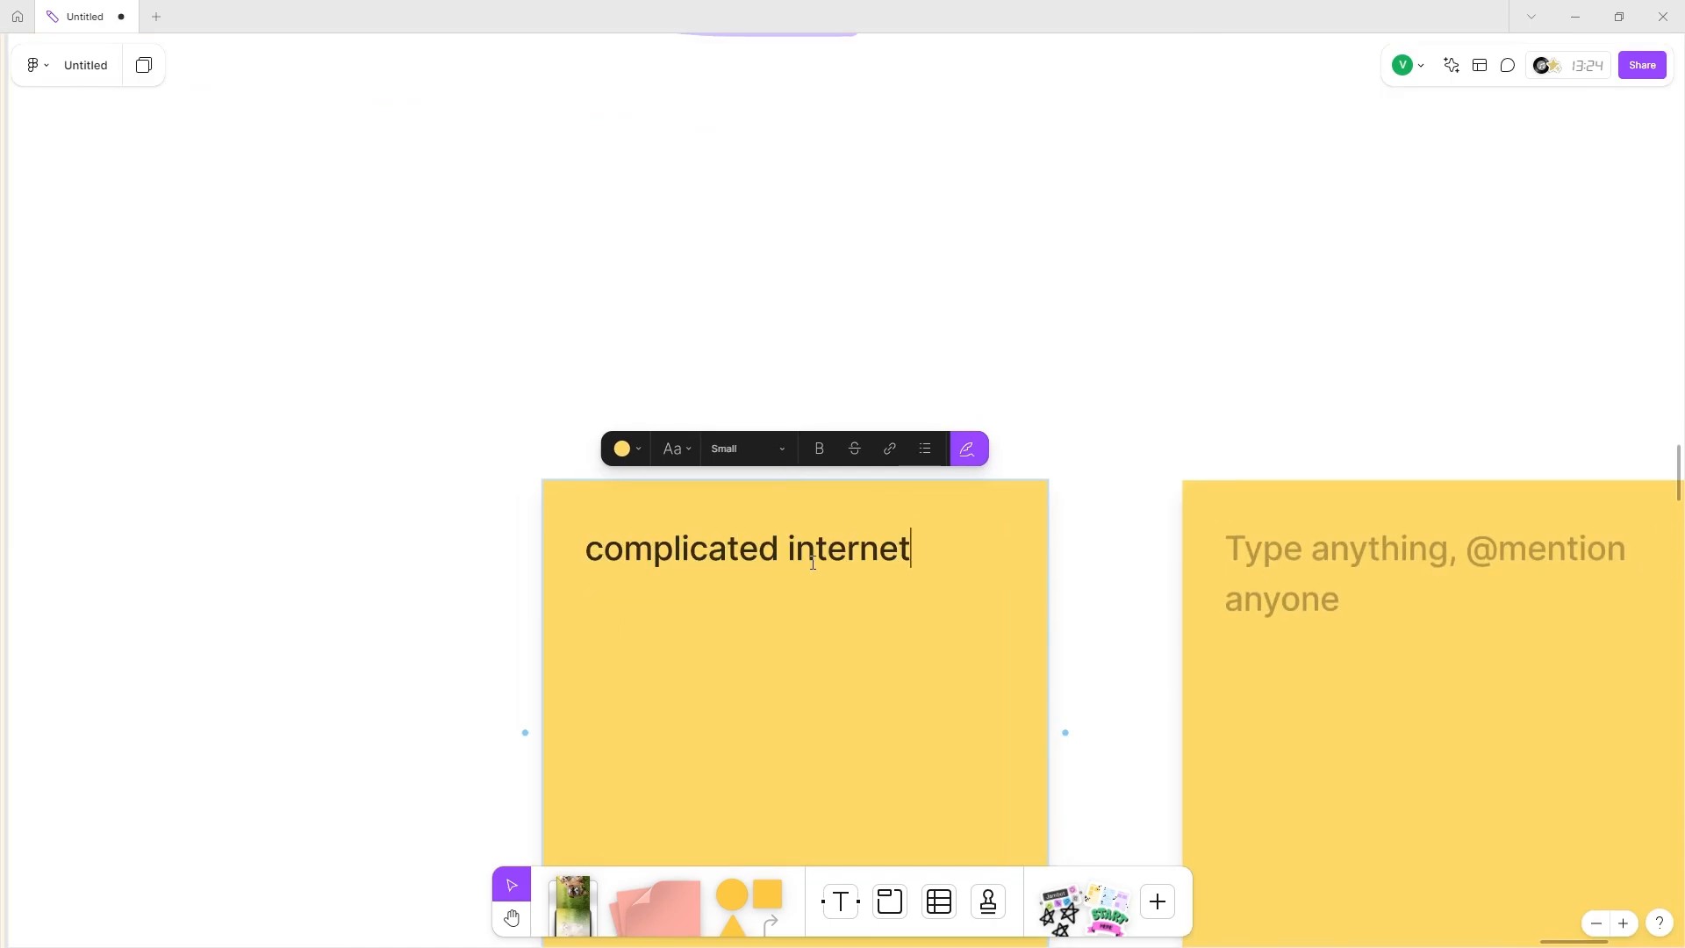
Write 'complicated app interfaces in the market' on the middle Pain points sticky, dropping the leading mention.
{"action": "scroll", "coordinate": [880, 542], "scroll_direction": "right", "scroll_amount": 5}
{"action": "double_click", "coordinate": [862, 523]}
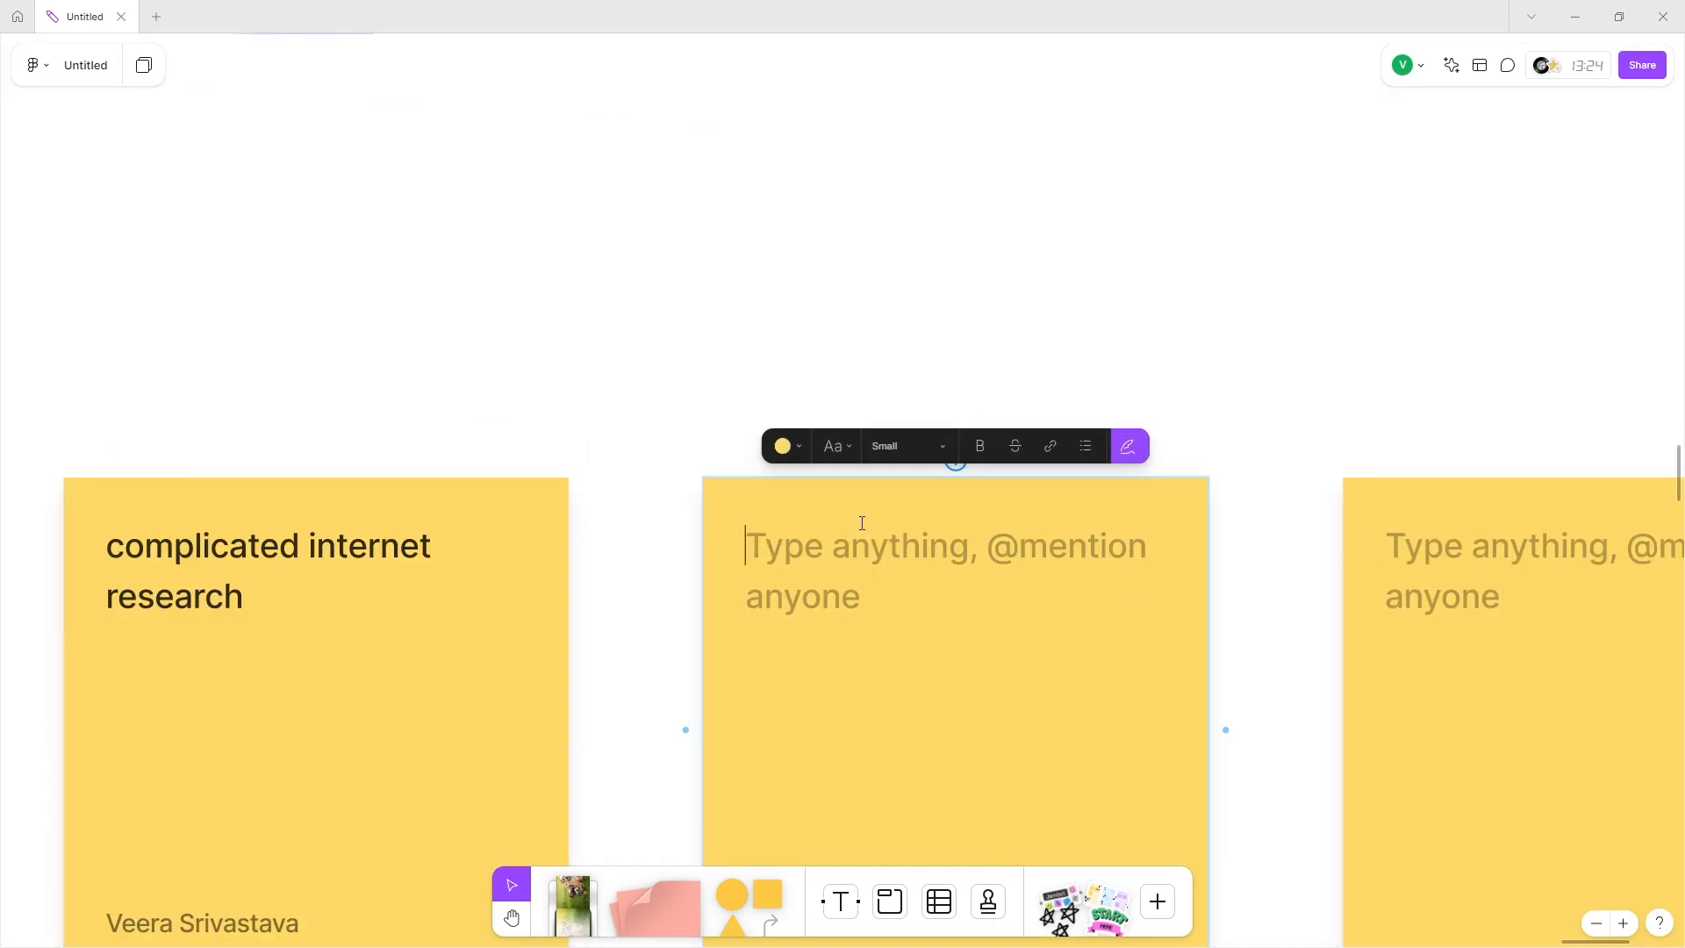
{"action": "type", "text": "@"}
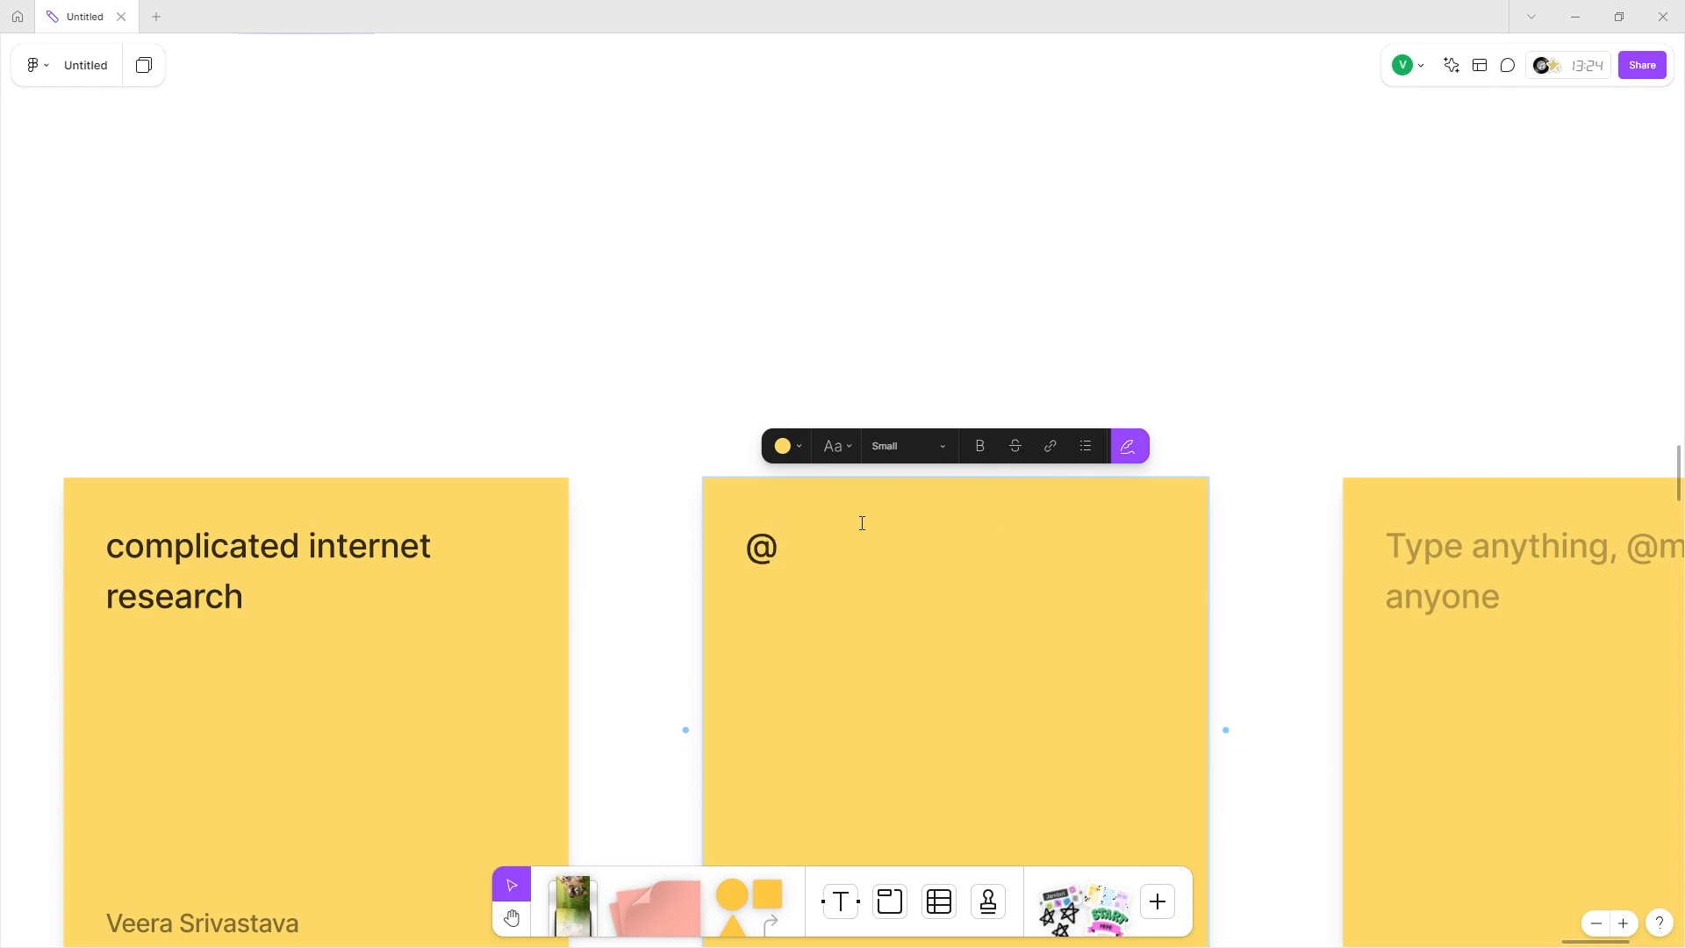
{"action": "type", "text": "uxguy: complicated app inter"}
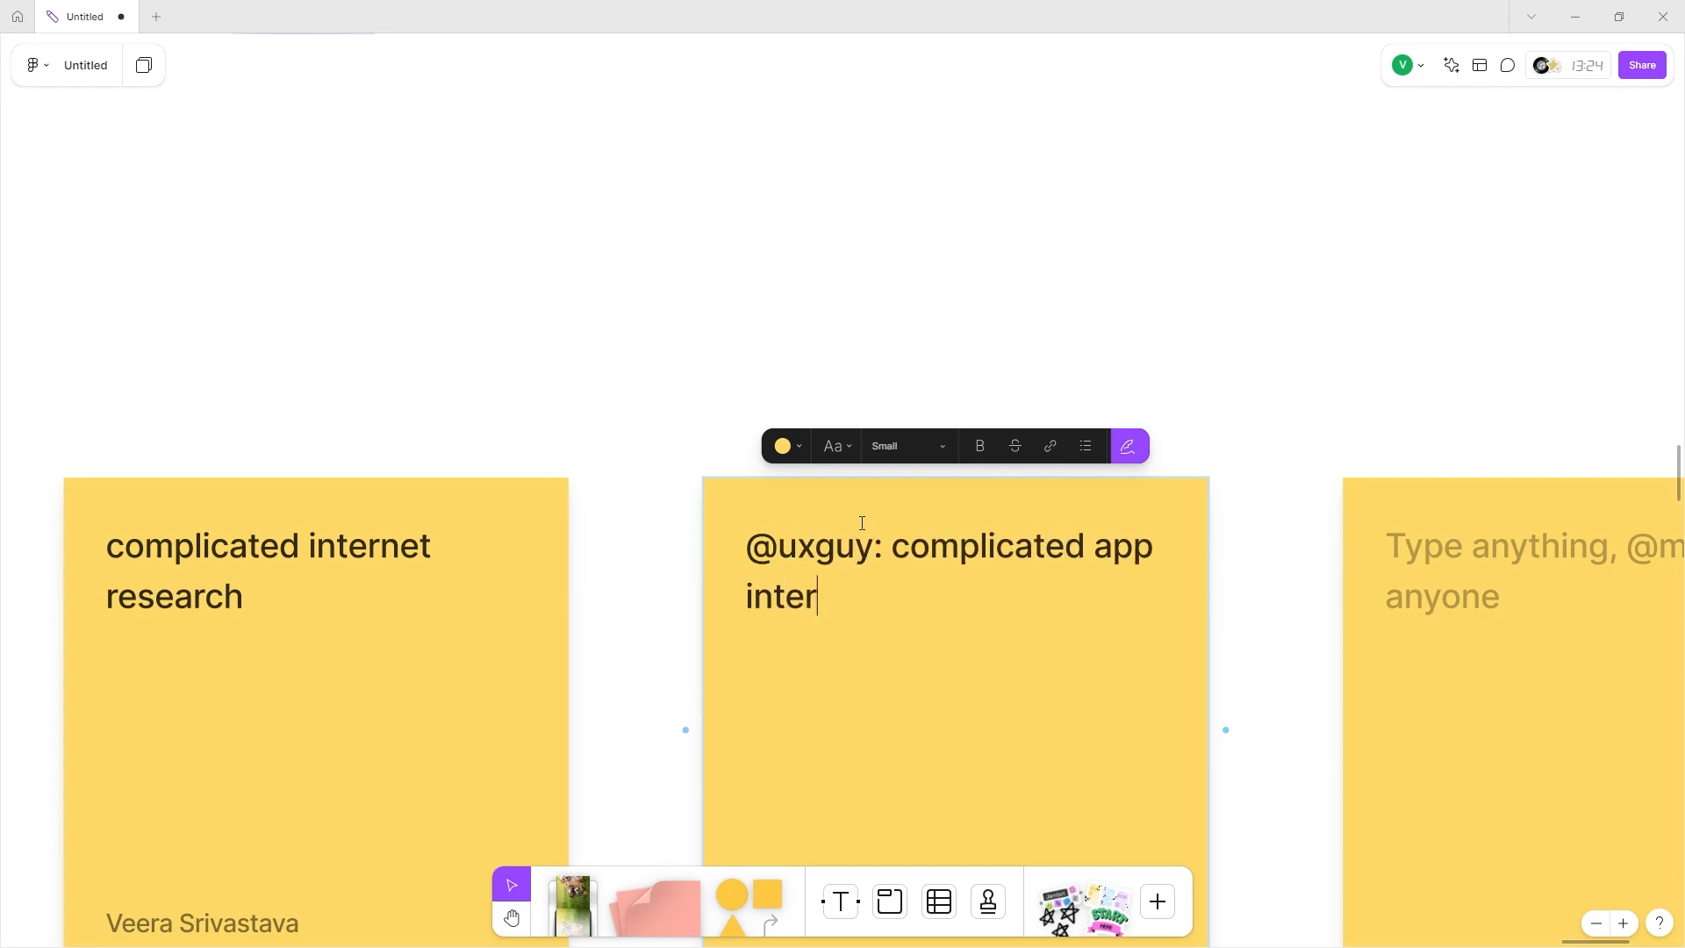
{"action": "type", "text": "faces in the market"}
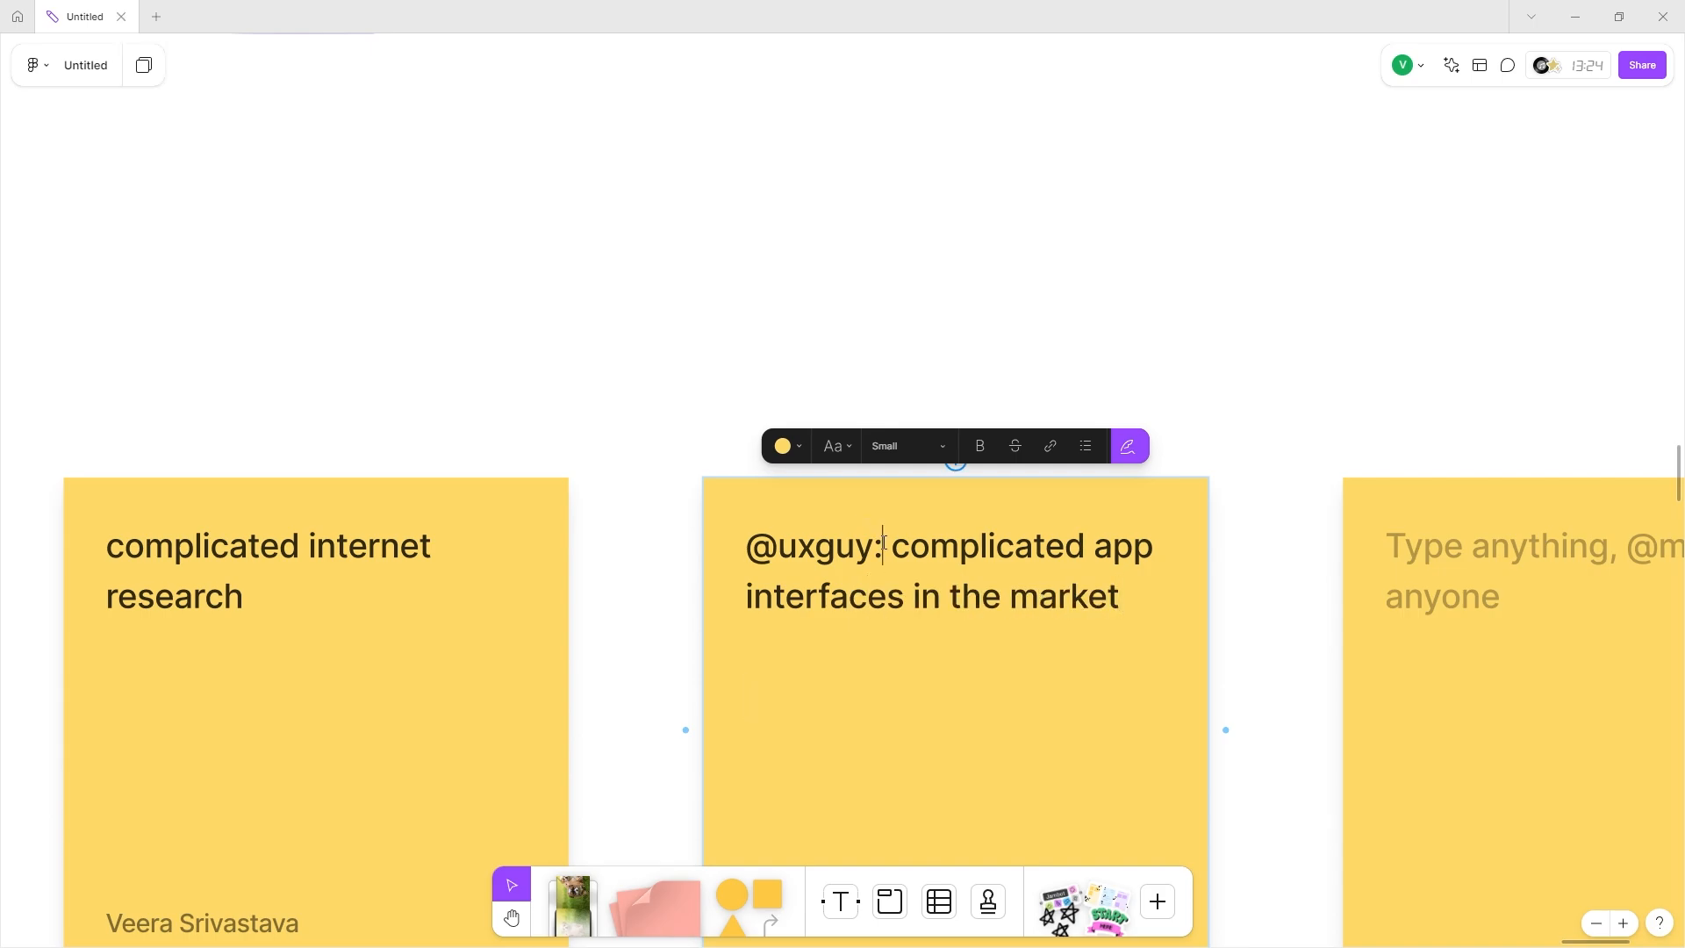
{"action": "left_click_drag", "start_coordinate": [884, 541], "coordinate": [628, 542]}
{"action": "key", "text": "BackSpace"}
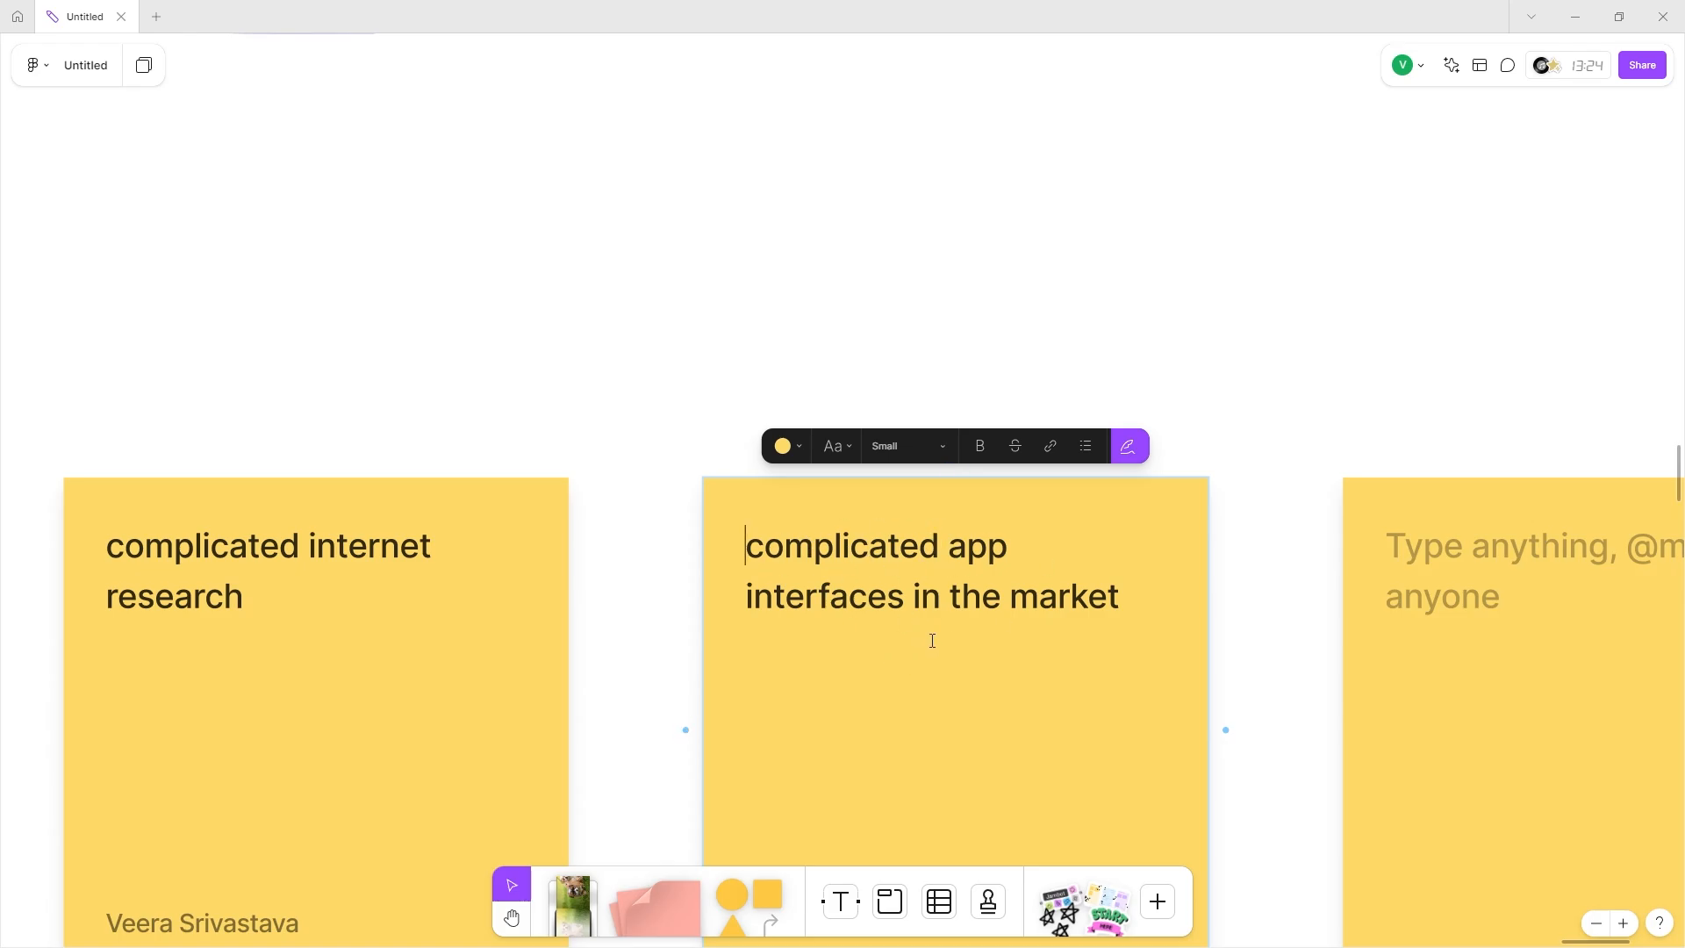
Add a new-line mention note: 'research and find ways to build upon the already present, bad ui/ux'.
{"action": "scroll", "coordinate": [923, 591], "scroll_direction": "down", "scroll_amount": 3}
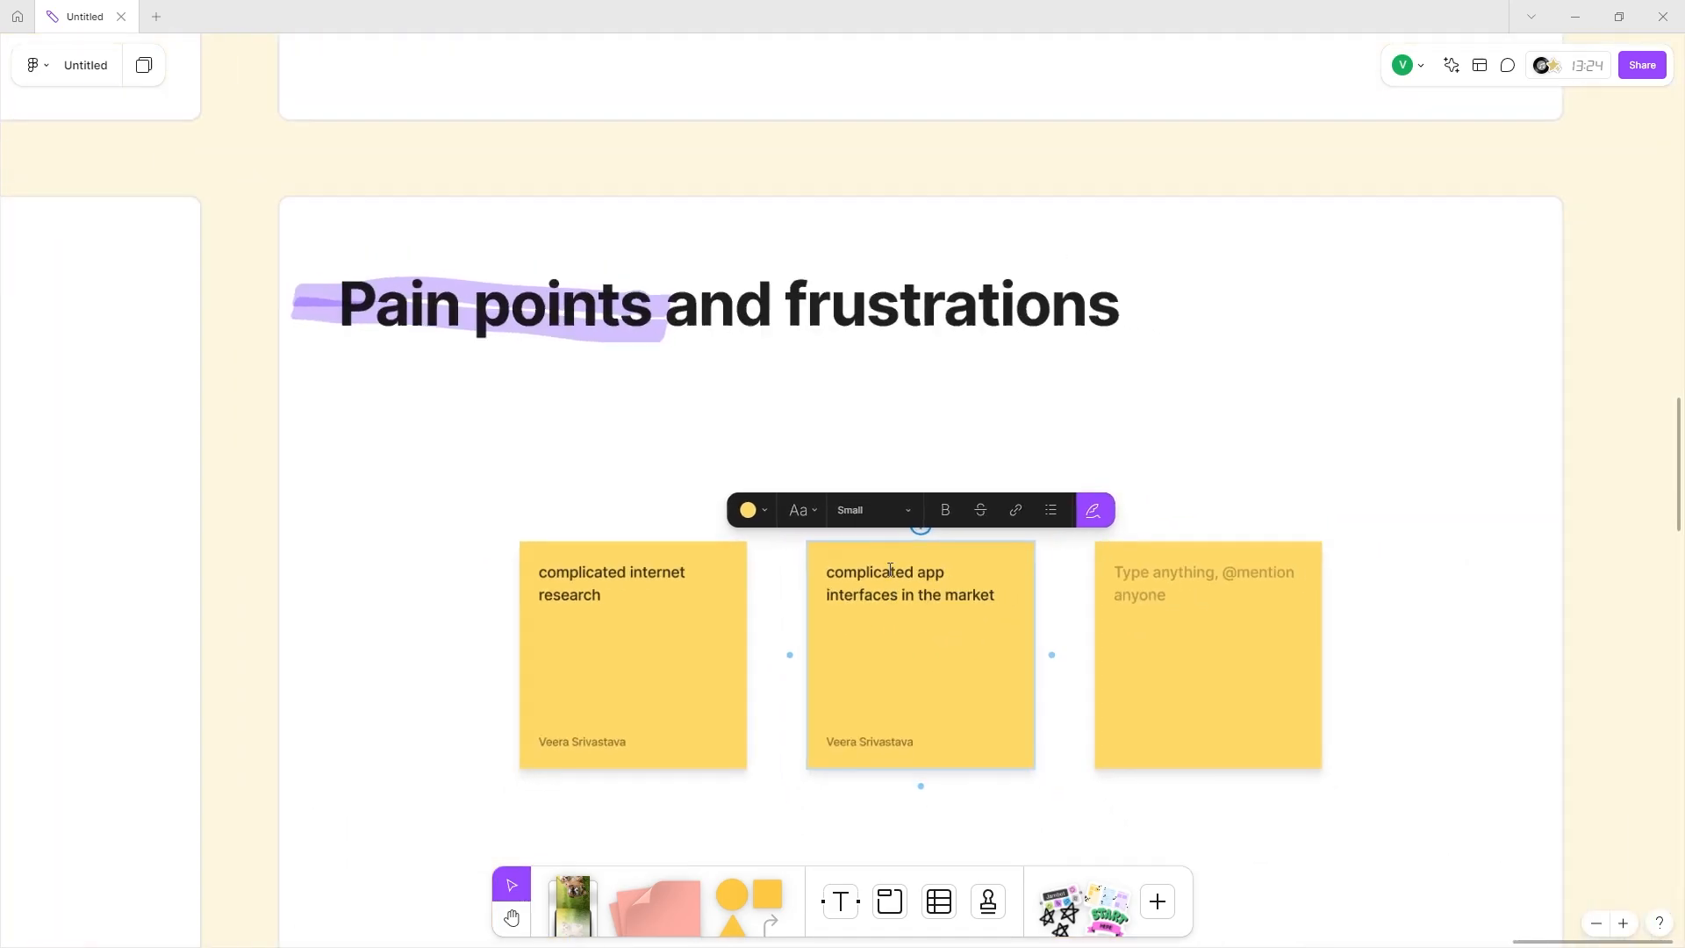
{"action": "left_click", "coordinate": [999, 608]}
{"action": "key", "text": "Return"}
{"action": "key", "text": "Return"}
{"action": "type", "text": "@uxguy: research and find "}
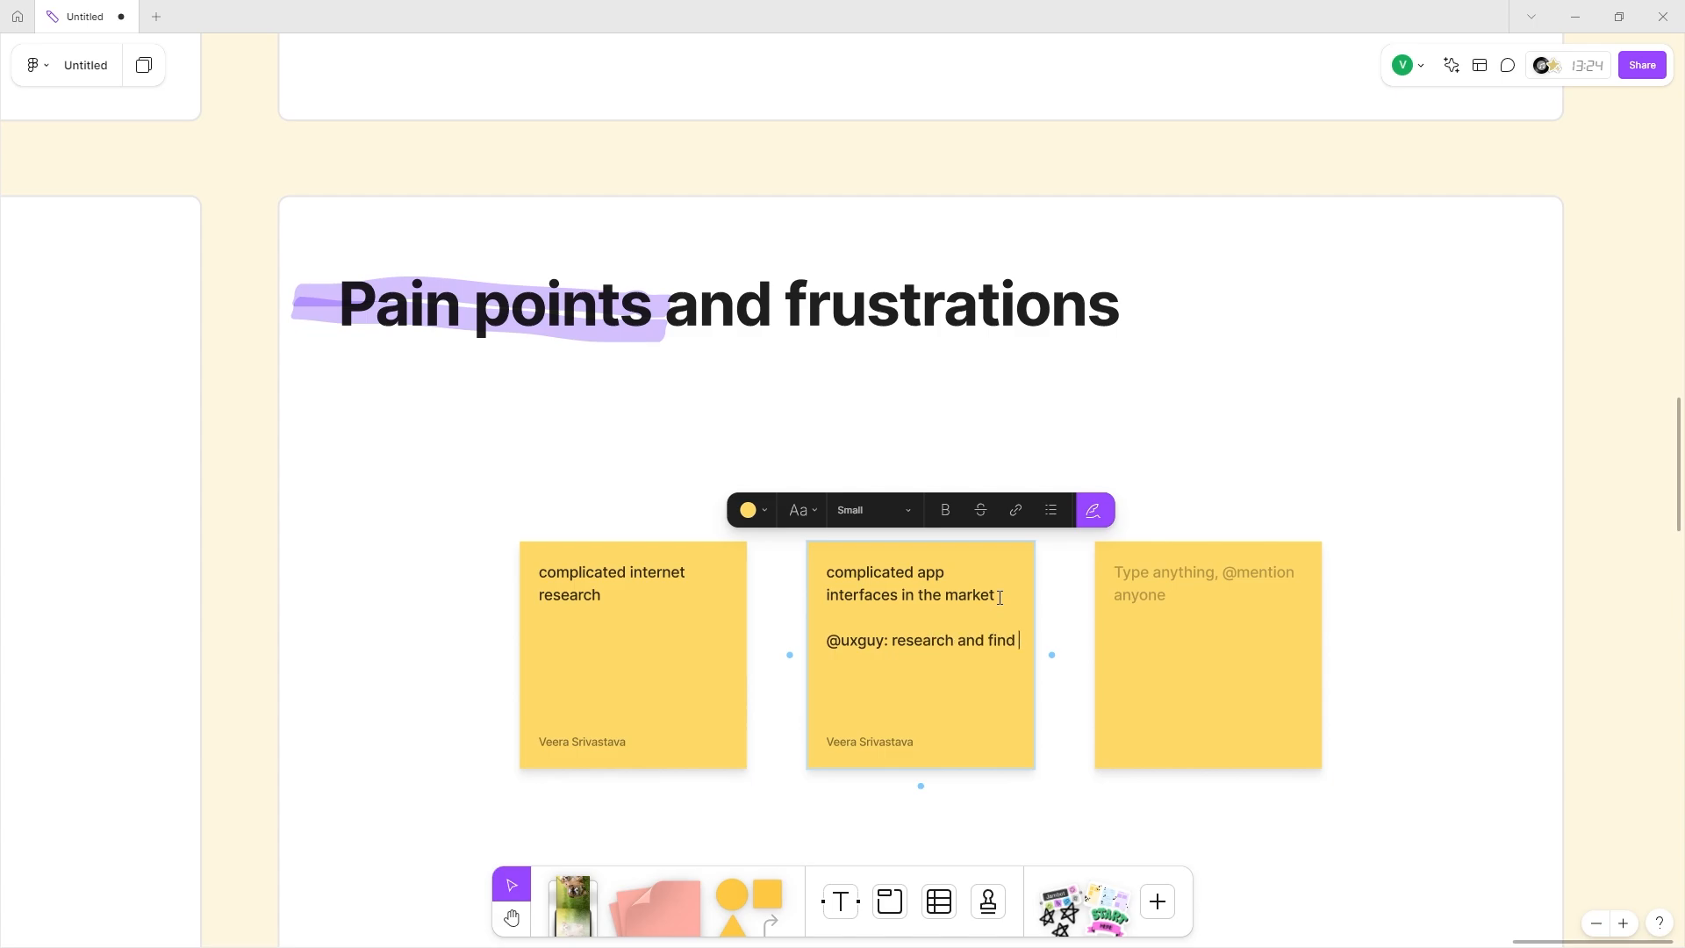
{"action": "type", "text": "ways to build upon the already present, ba"}
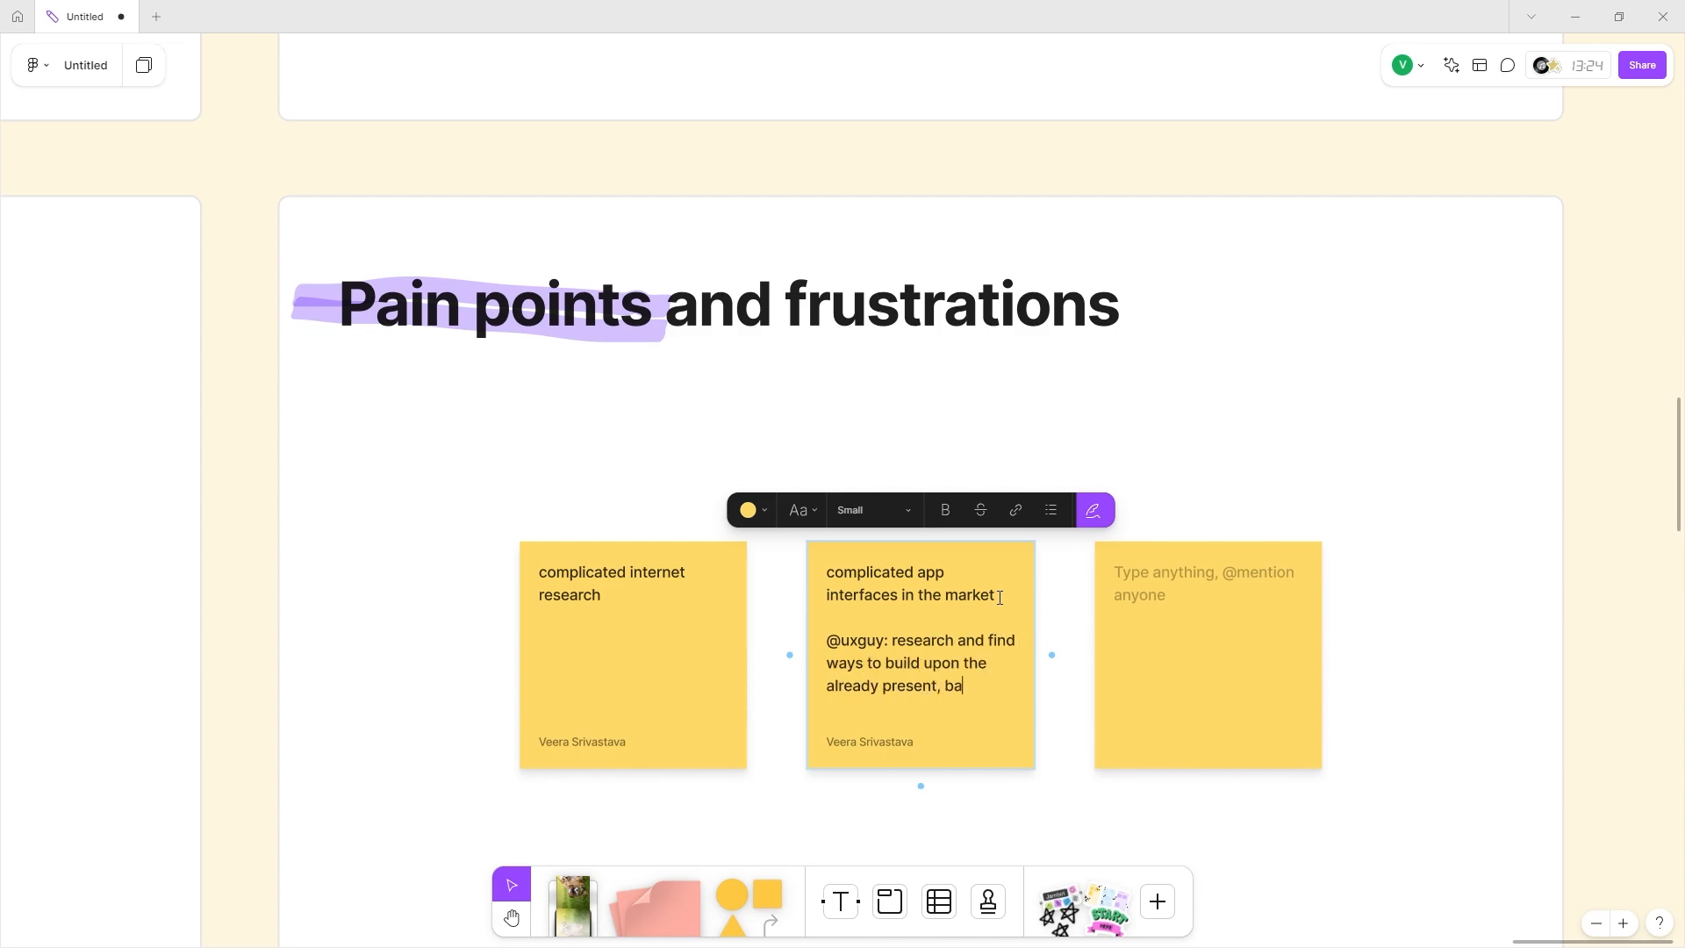
{"action": "type", "text": "d ui/ux exper"}
{"action": "key", "text": "ctrl+BackSpace"}
{"action": "key", "text": "ctrl+BackSpace"}
{"action": "key", "text": "ctrl+BackSpace"}
{"action": "key", "text": "ctrl+BackSpace"}
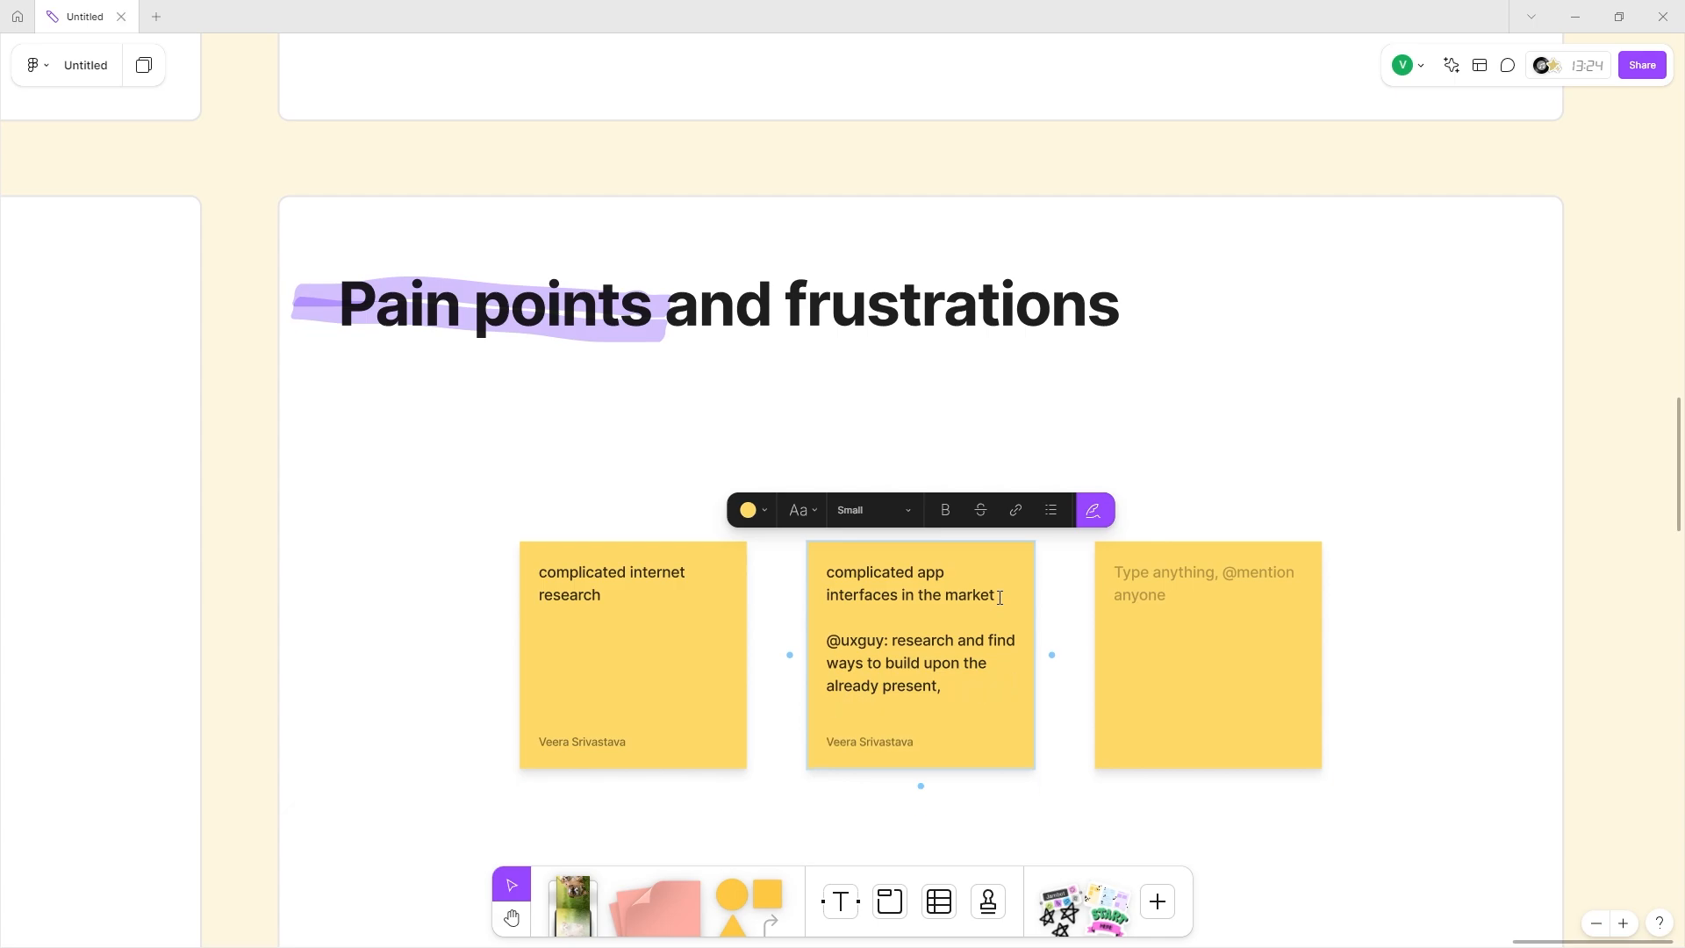
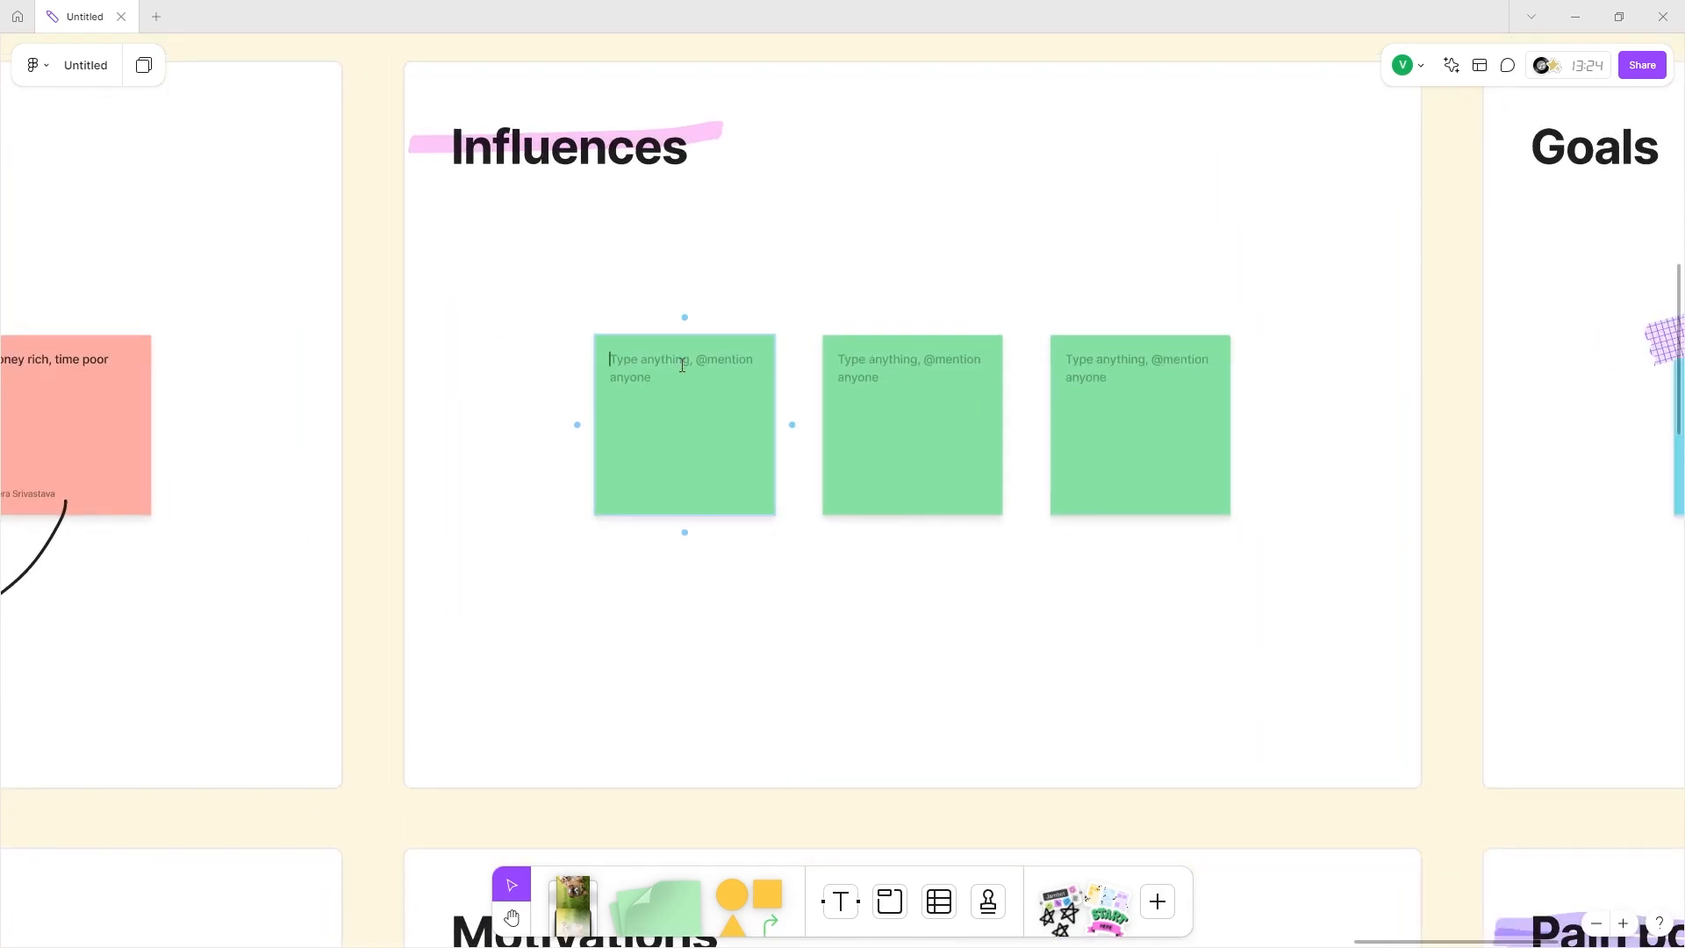
Fill the first two Influences stickies with an Instagram garden note and a note about planting healthy plants for small homes.
{"action": "type", "text": "ind"}
{"action": "type", "text": "tagram wort"}
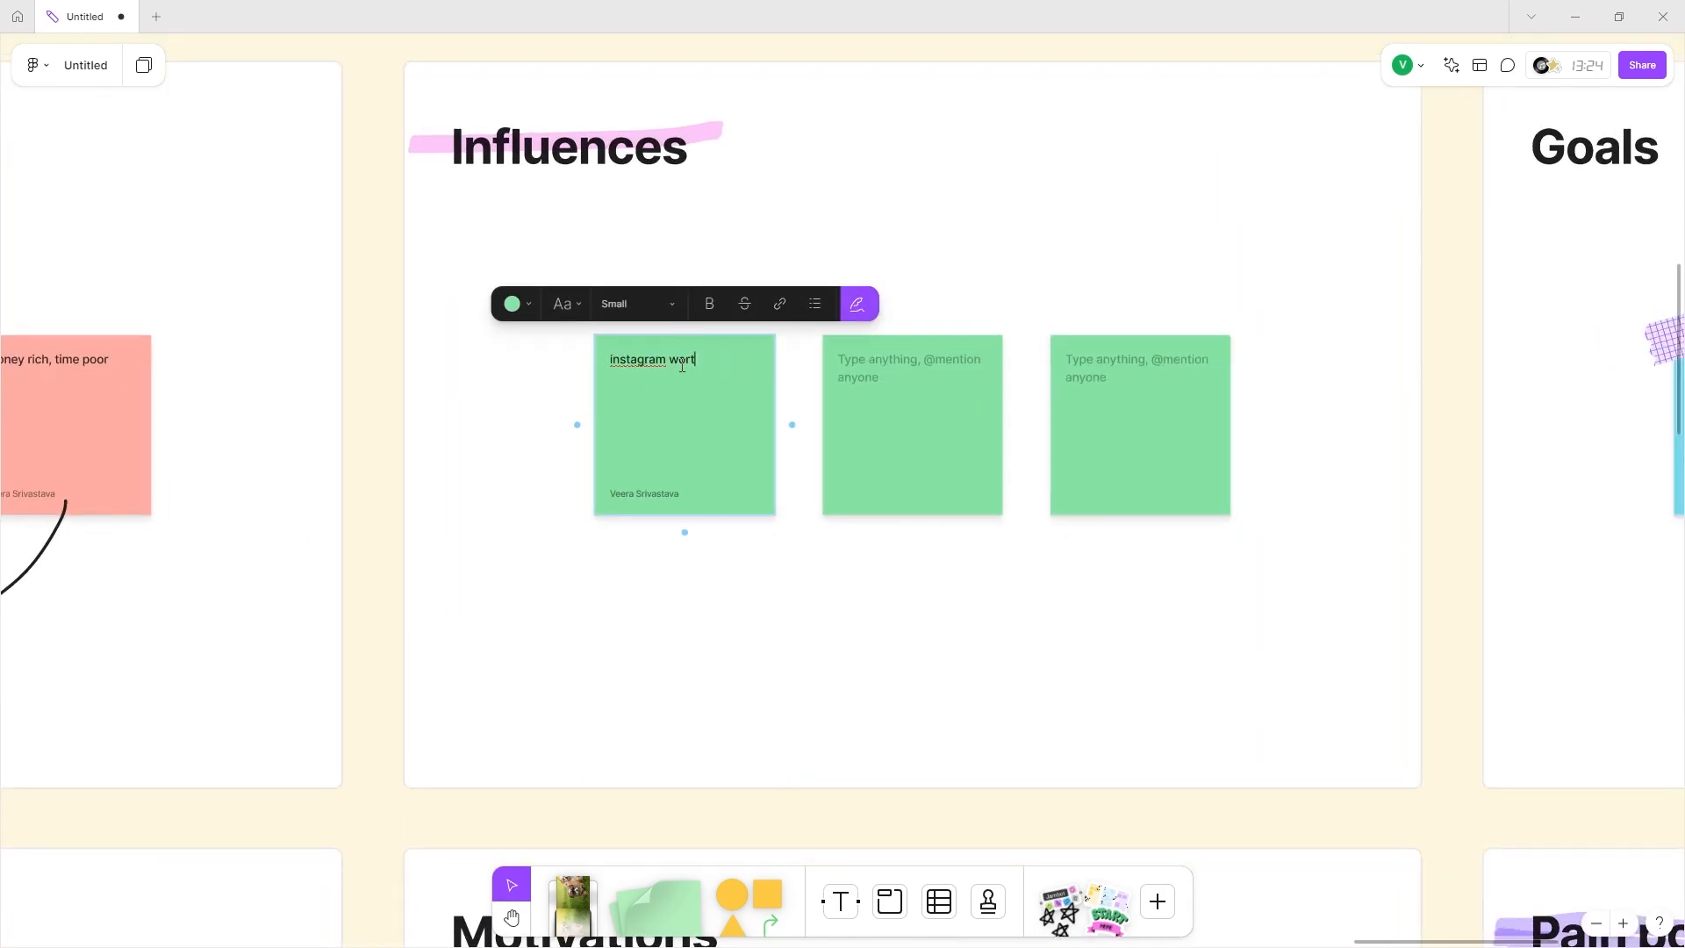
{"action": "key", "text": "BackSpace"}
{"action": "key", "text": "BackSpace"}
{"action": "type", "text": "ade"}
{"action": "key", "text": "BackSpace"}
{"action": "key", "text": "BackSpace"}
{"action": "type", "text": "rden"}
{"action": "double_click", "coordinate": [906, 377]}
{"action": "type", "text": "planting plants th"}
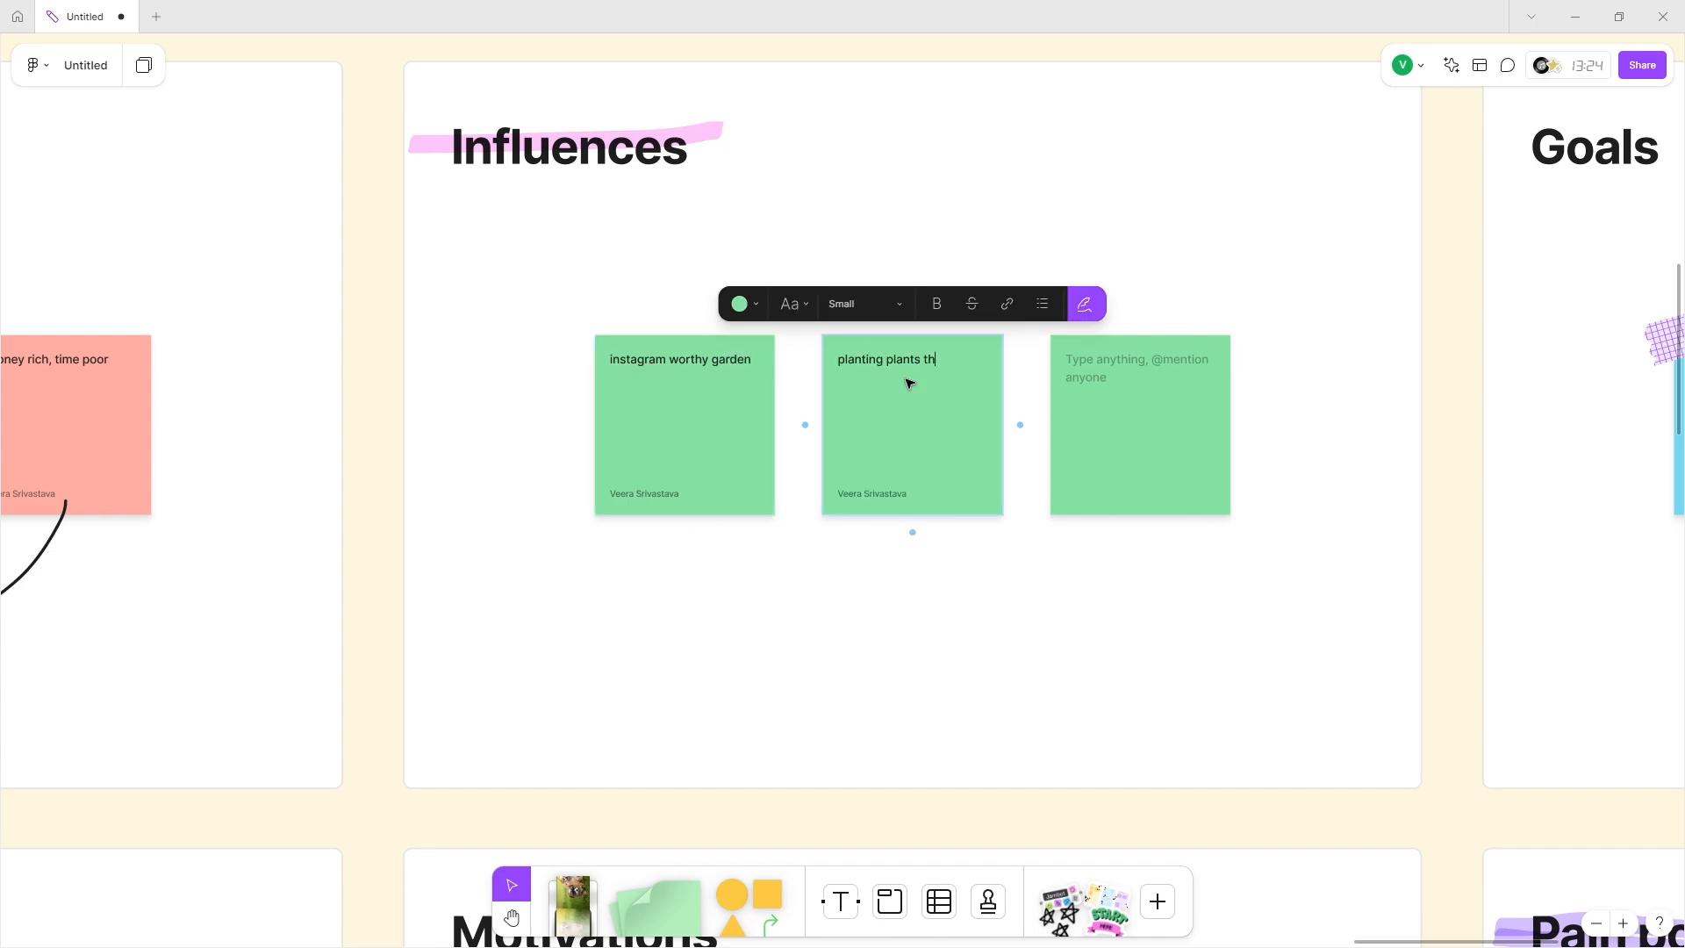
{"action": "type", "text": "at are healt"}
{"action": "type", "text": "hy for their small homw"}
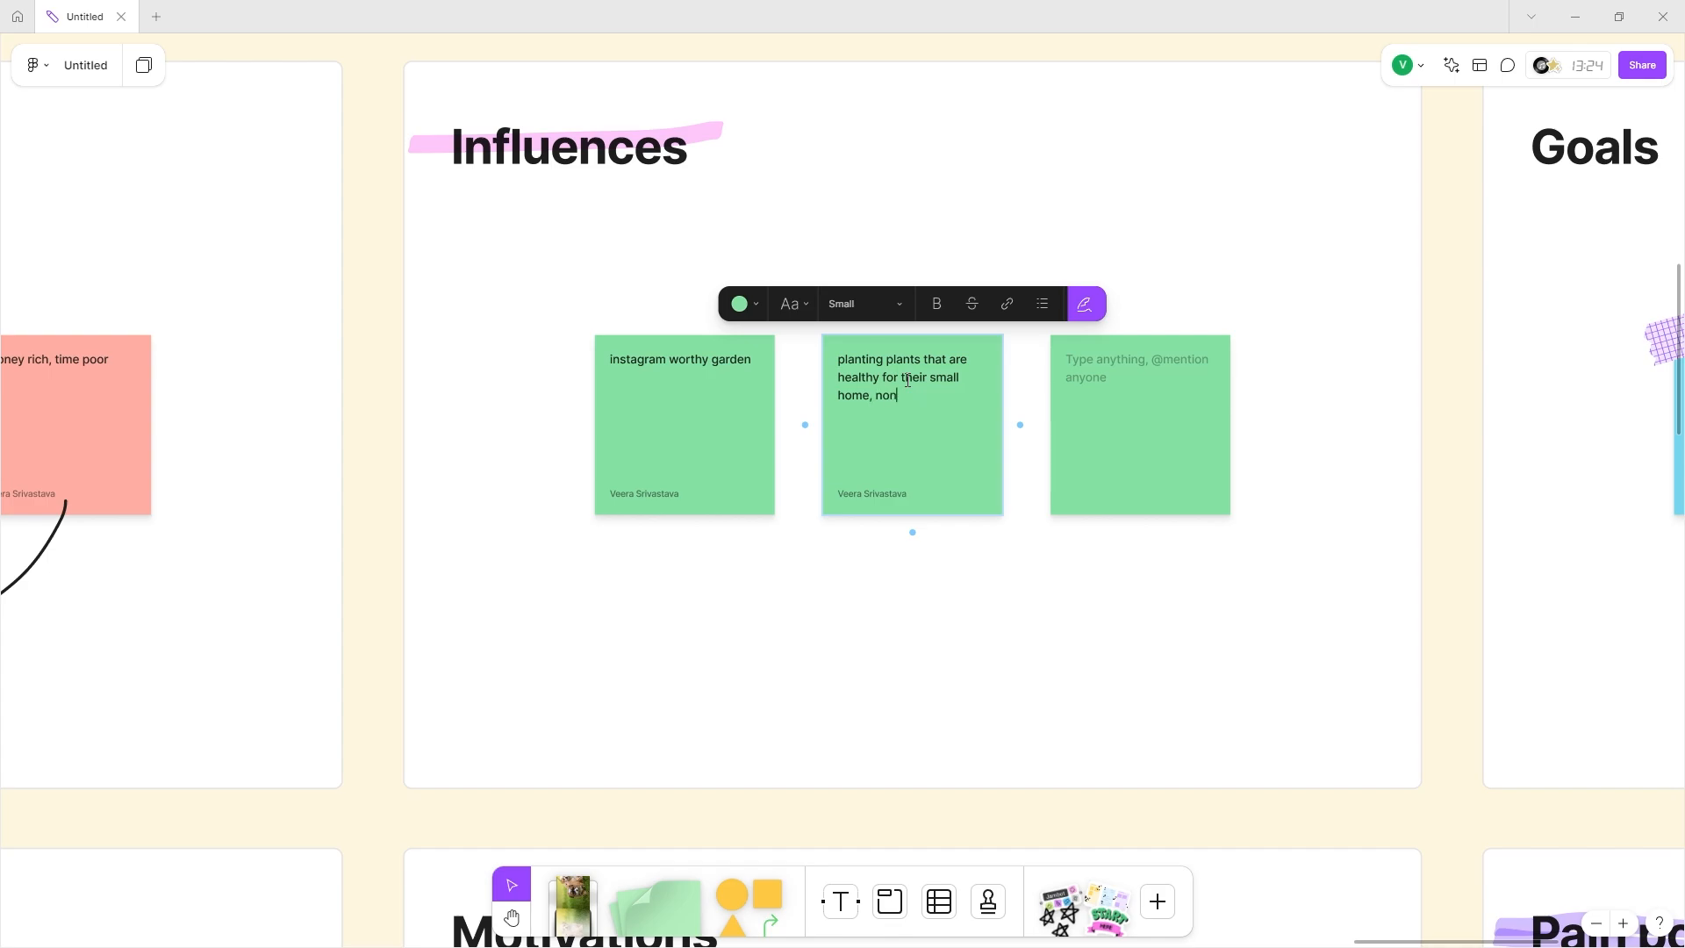
{"action": "type", "text": "-toxic for"}
{"action": "type", "text": "plants"}
Delete the unused empty third Influences sticky.
{"action": "left_click", "coordinate": [1098, 369]}
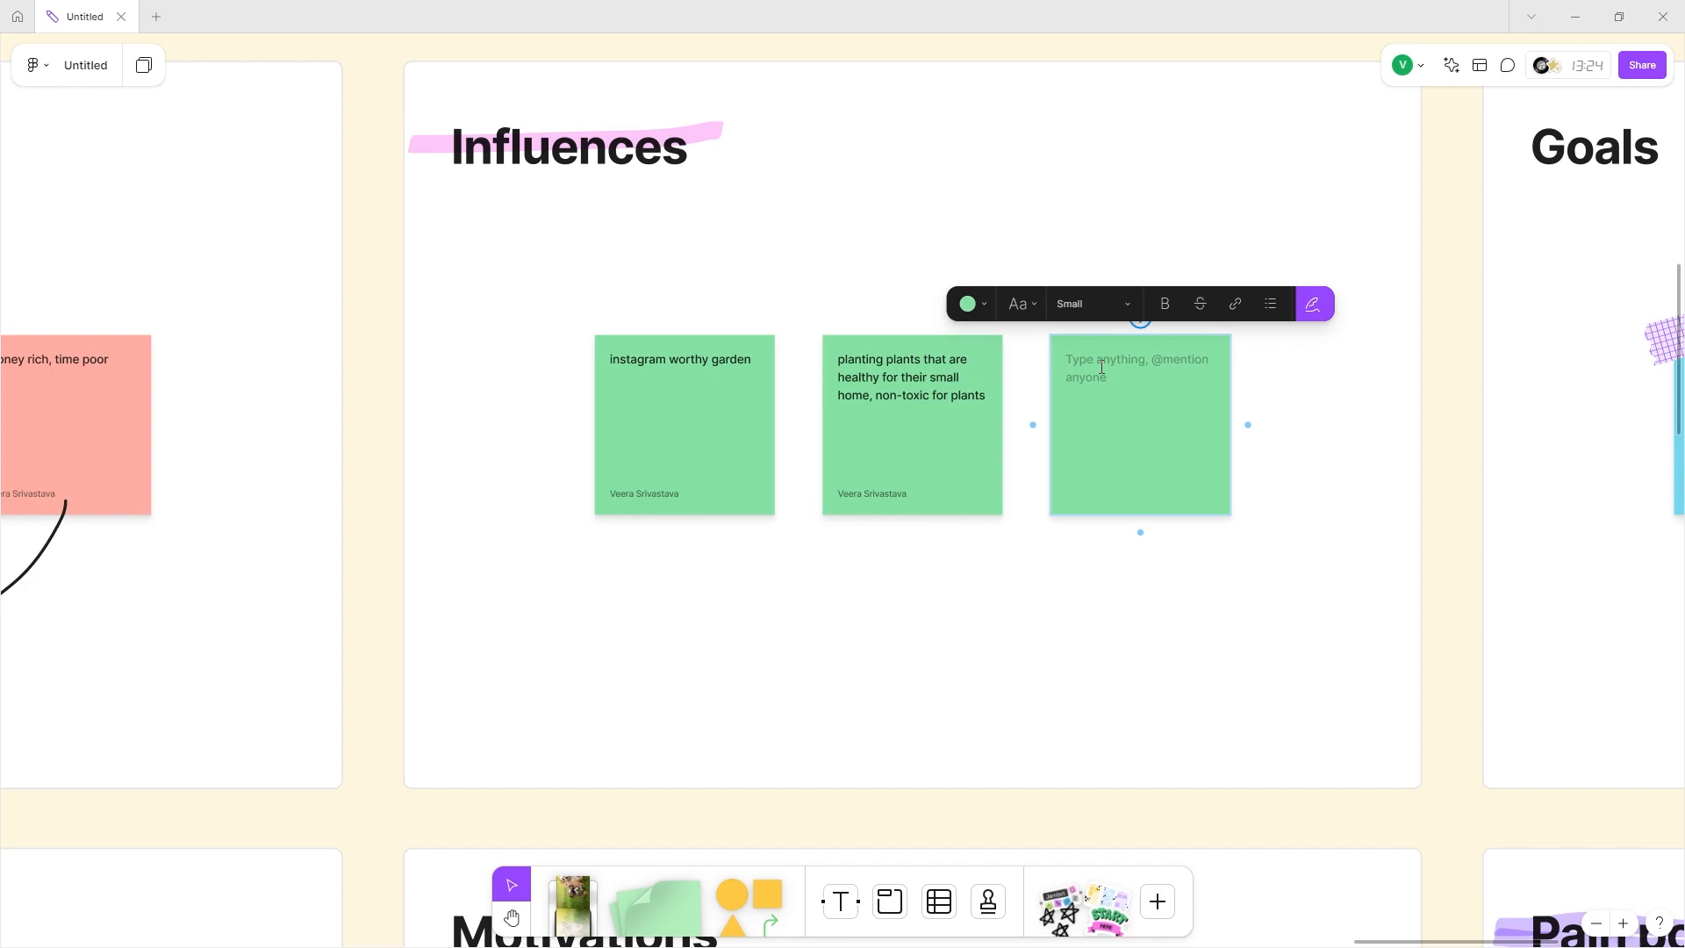
{"action": "left_click", "coordinate": [1086, 559]}
{"action": "left_click", "coordinate": [1108, 384]}
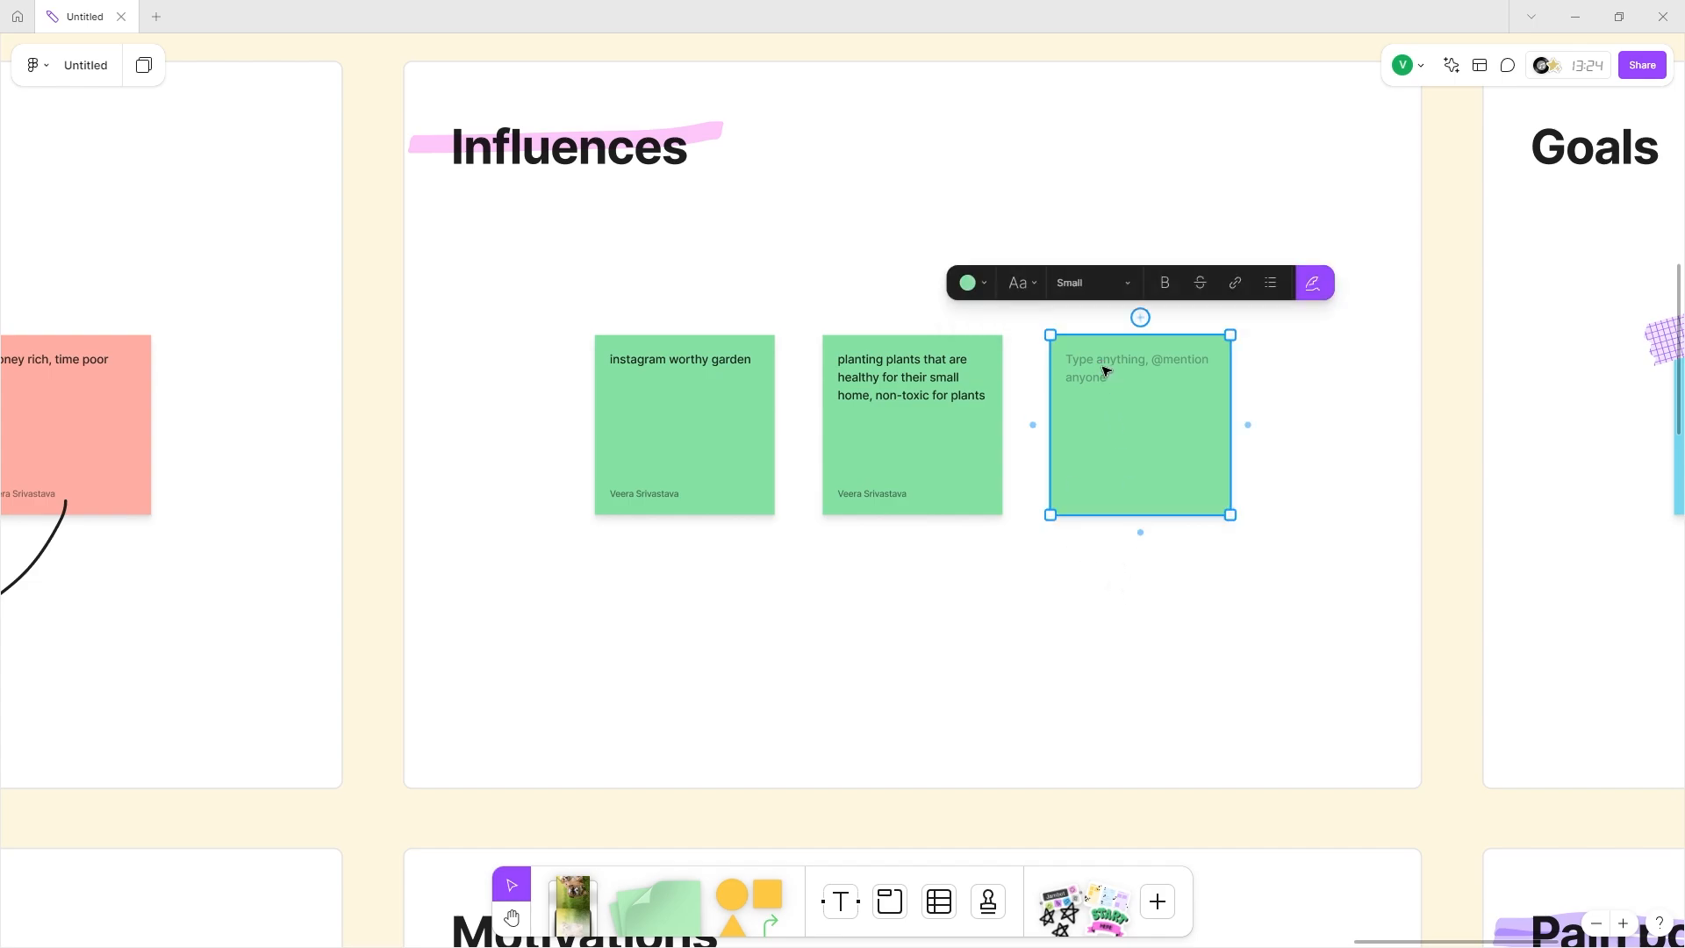
{"action": "key", "text": "Delete"}
Write 'good looking garden', 'healthy plants' and 'non-toxic house environment' on the three Goals stickies.
{"action": "scroll", "coordinate": [1129, 426], "scroll_direction": "right", "scroll_amount": 10}
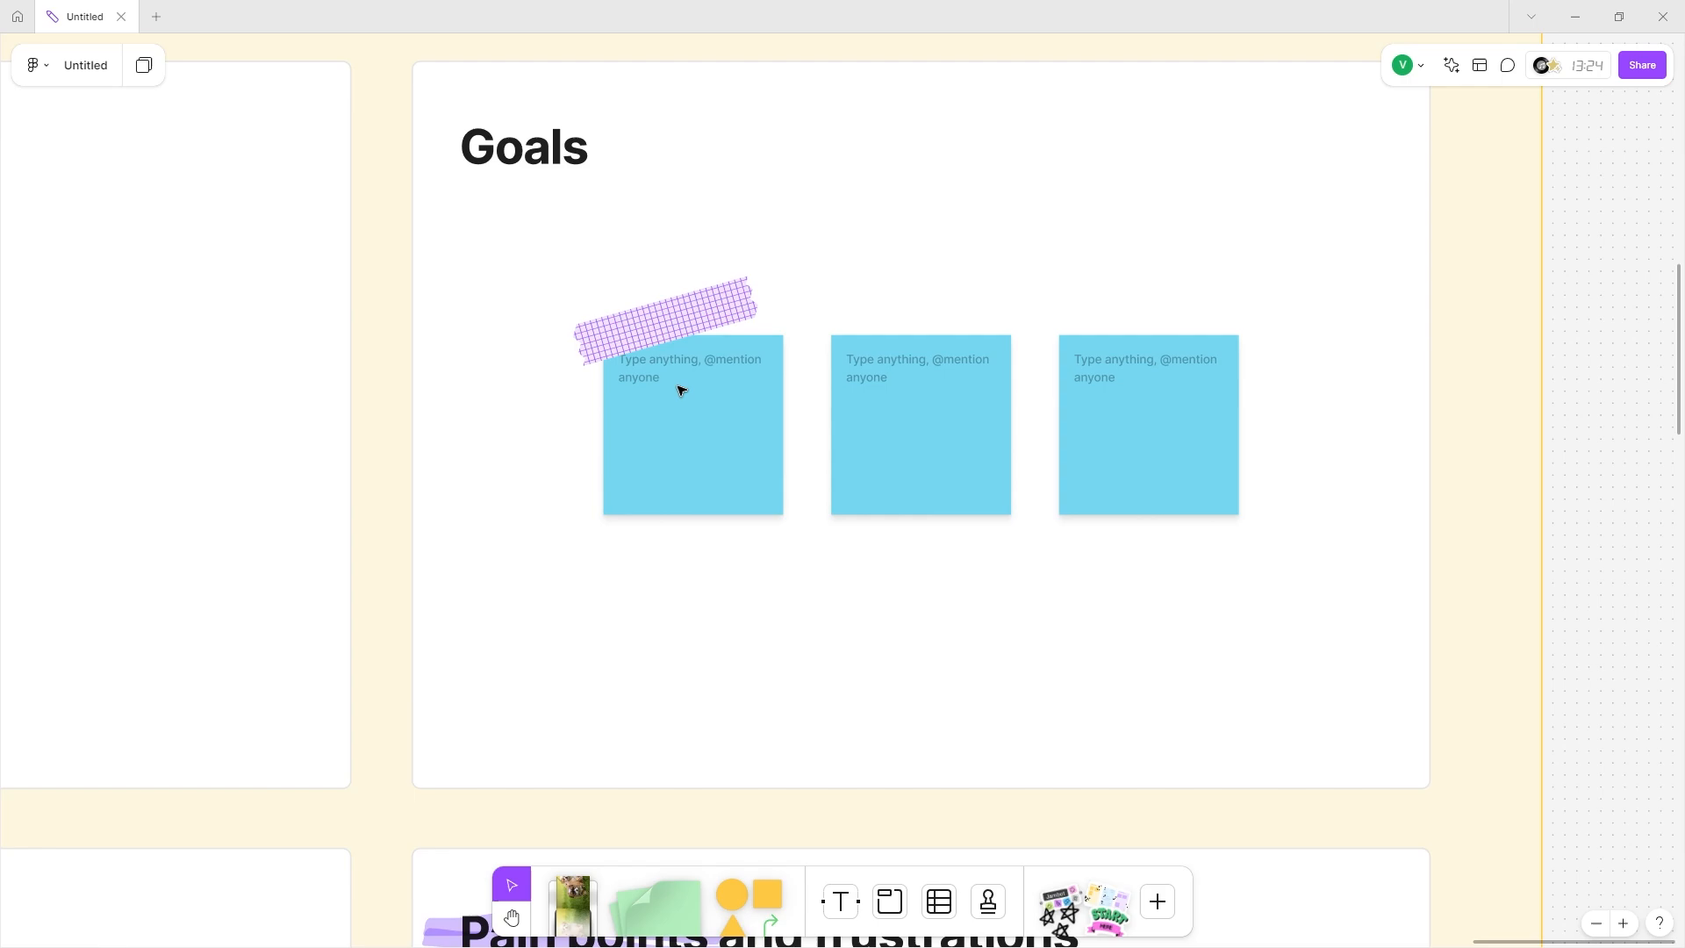
{"action": "double_click", "coordinate": [679, 386]}
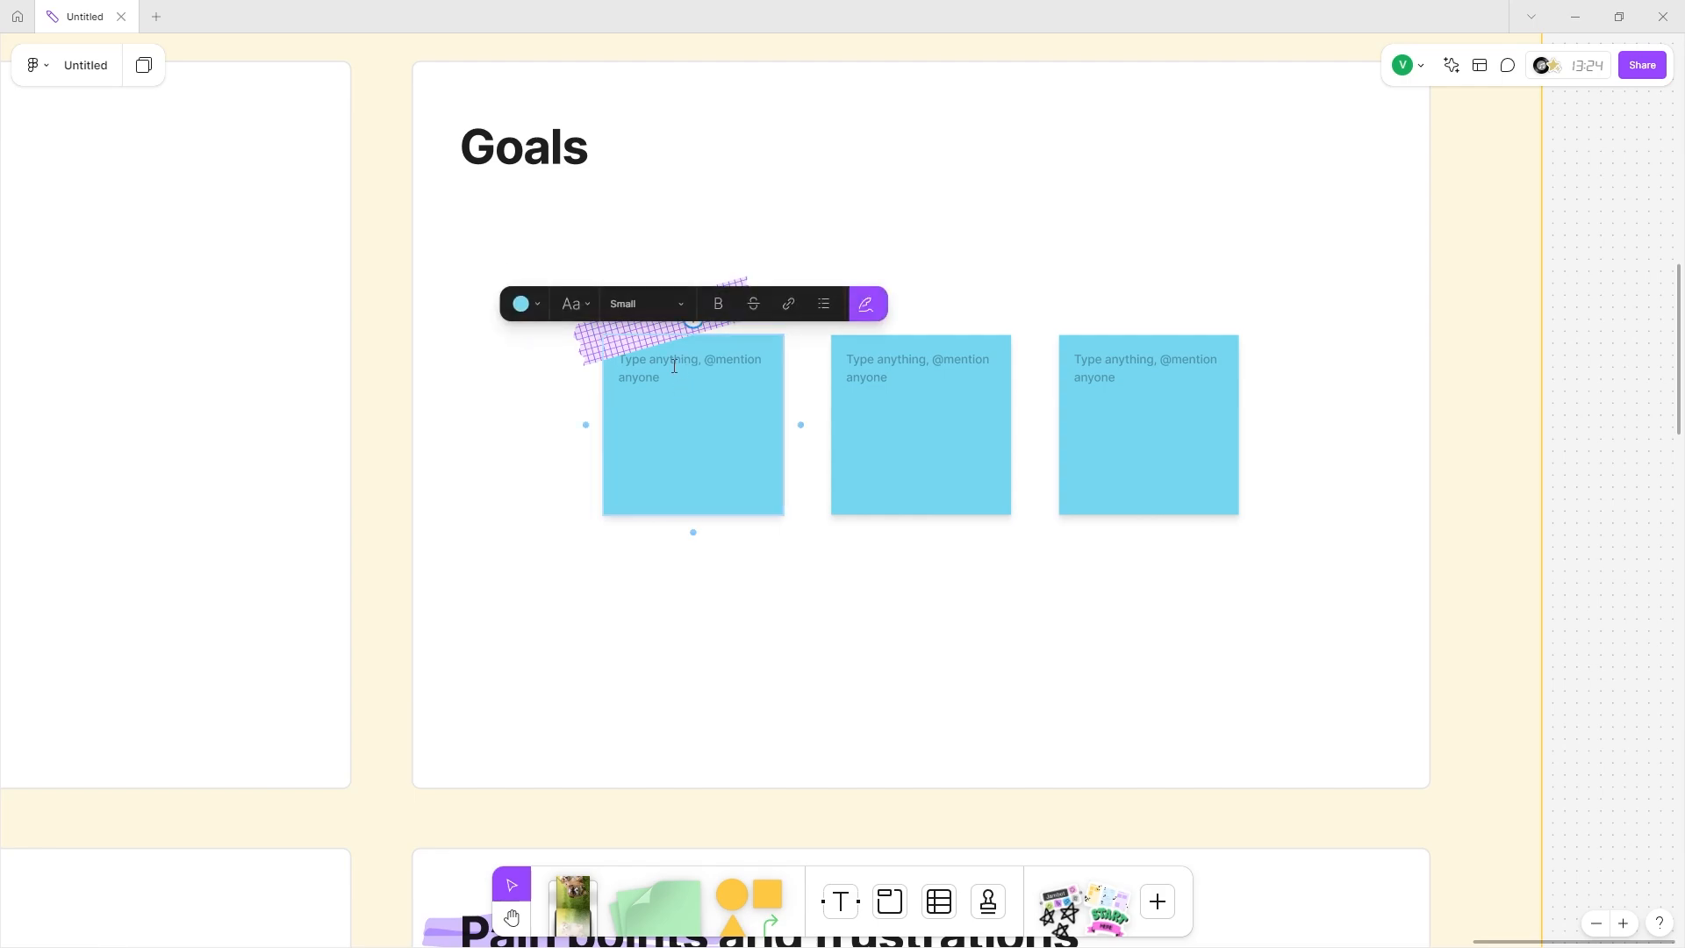
{"action": "type", "text": "good looking garde"}
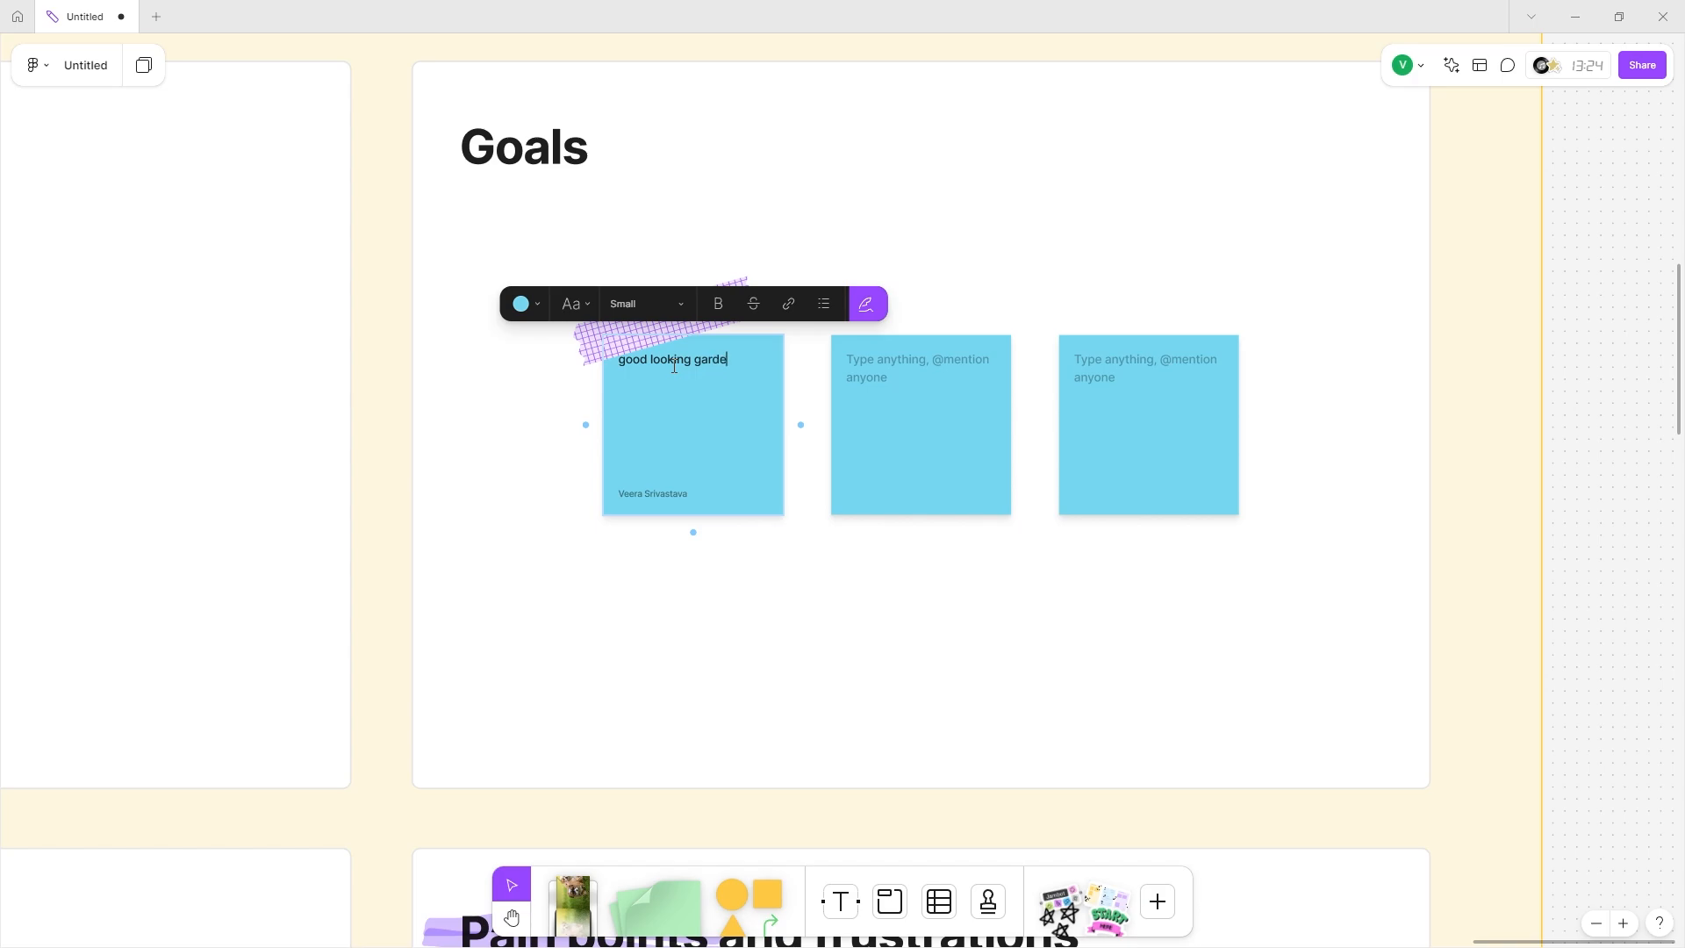
{"action": "type", "text": "n"}
{"action": "left_click", "coordinate": [898, 379]}
{"action": "type", "text": "healthy plants"}
{"action": "left_click", "coordinate": [1142, 360]}
{"action": "type", "text": "non-"}
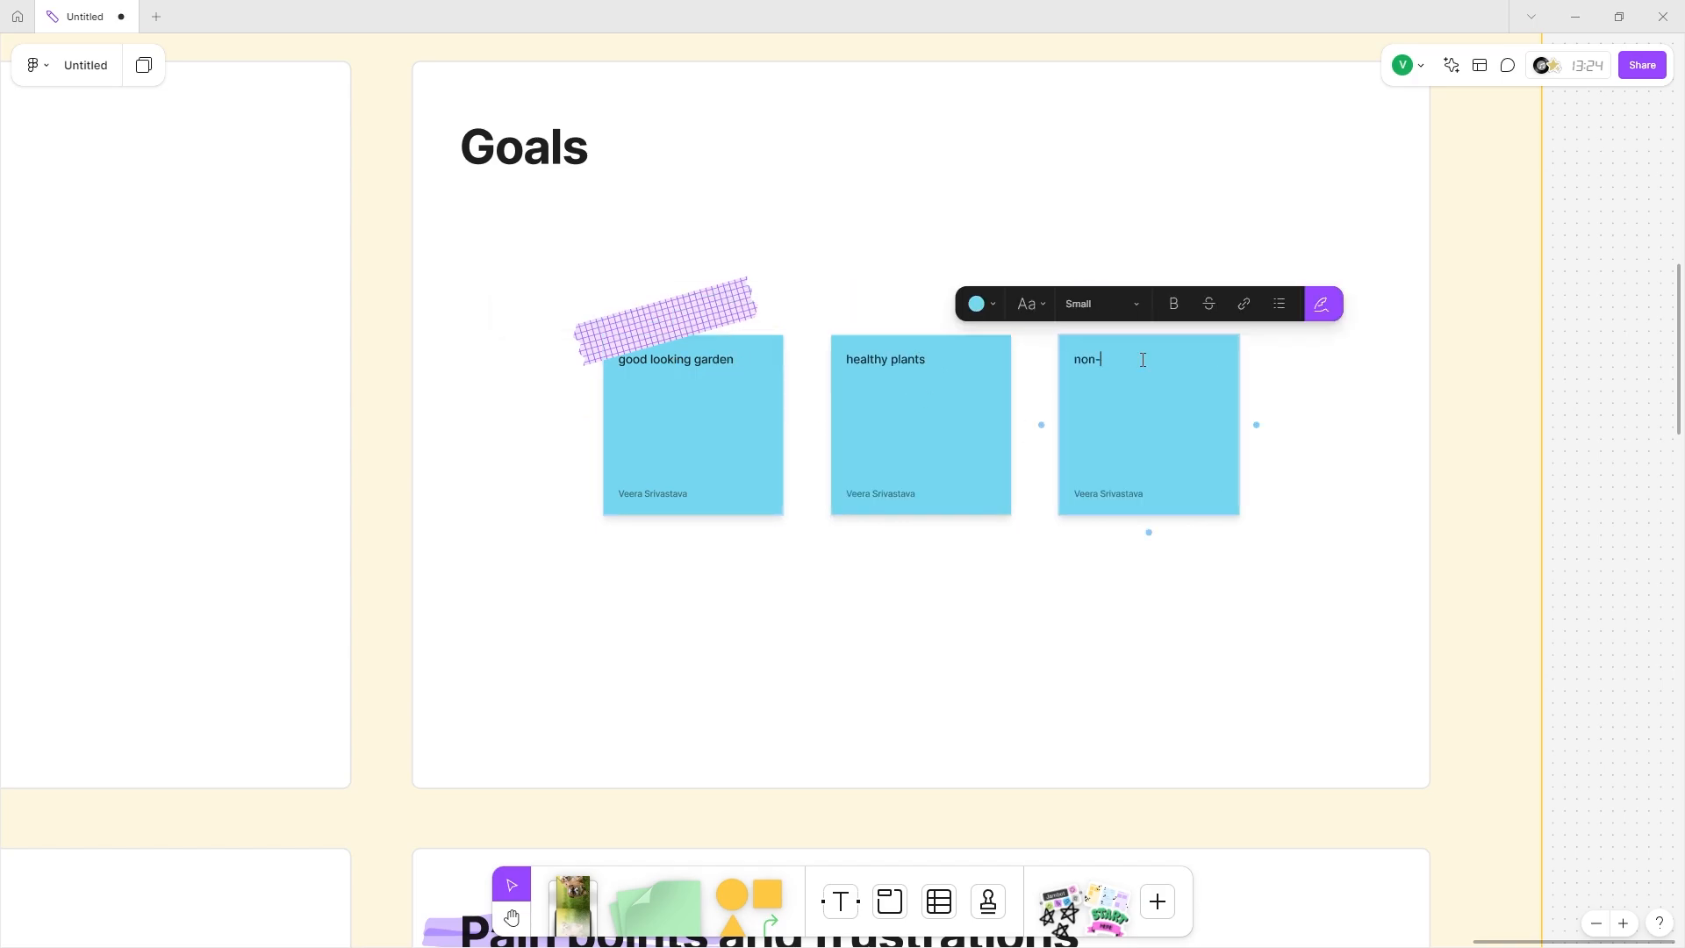
{"action": "type", "text": "toxic house environmo"}
{"action": "type", "text": "nt"}
{"action": "key", "text": "Escape"}
{"action": "scroll", "coordinate": [1142, 360], "scroll_direction": "down", "scroll_amount": 10}
{"action": "scroll", "coordinate": [1121, 421], "scroll_direction": "up", "scroll_amount": 5}
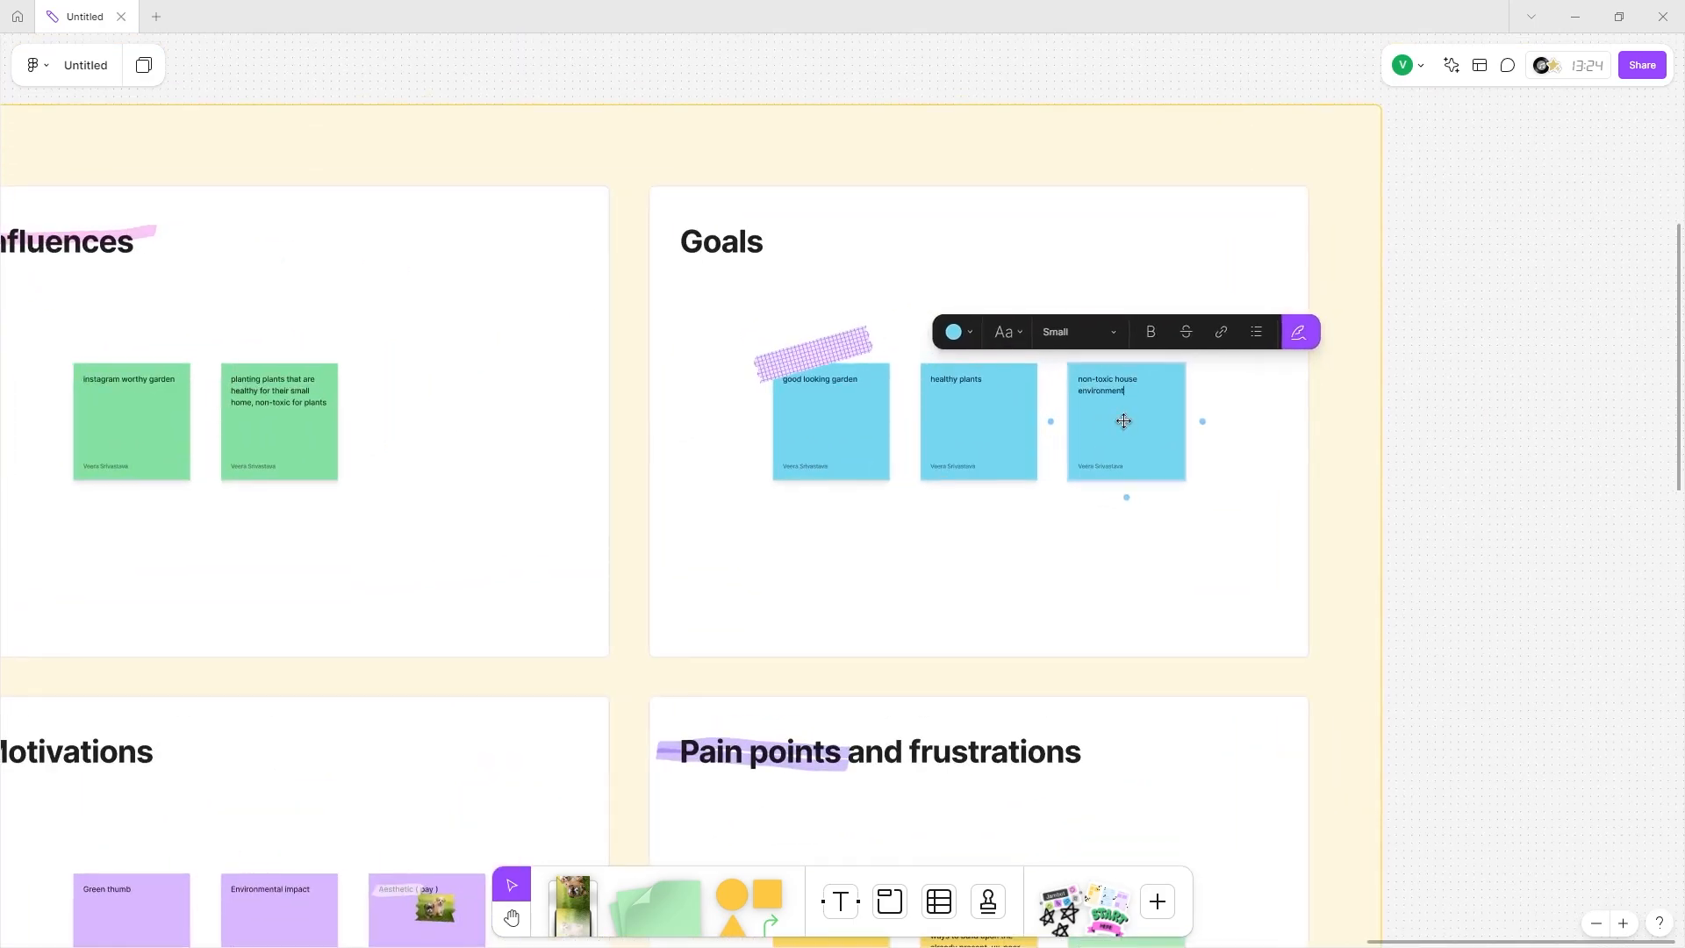
{"action": "scroll", "coordinate": [1007, 438], "scroll_direction": "left", "scroll_amount": 2}
{"action": "scroll", "coordinate": [1008, 438], "scroll_direction": "left", "scroll_amount": 1}
Turn the third Goals sticky and the 'planting plants' Influences sticky pink.
{"action": "left_click", "coordinate": [1072, 307]}
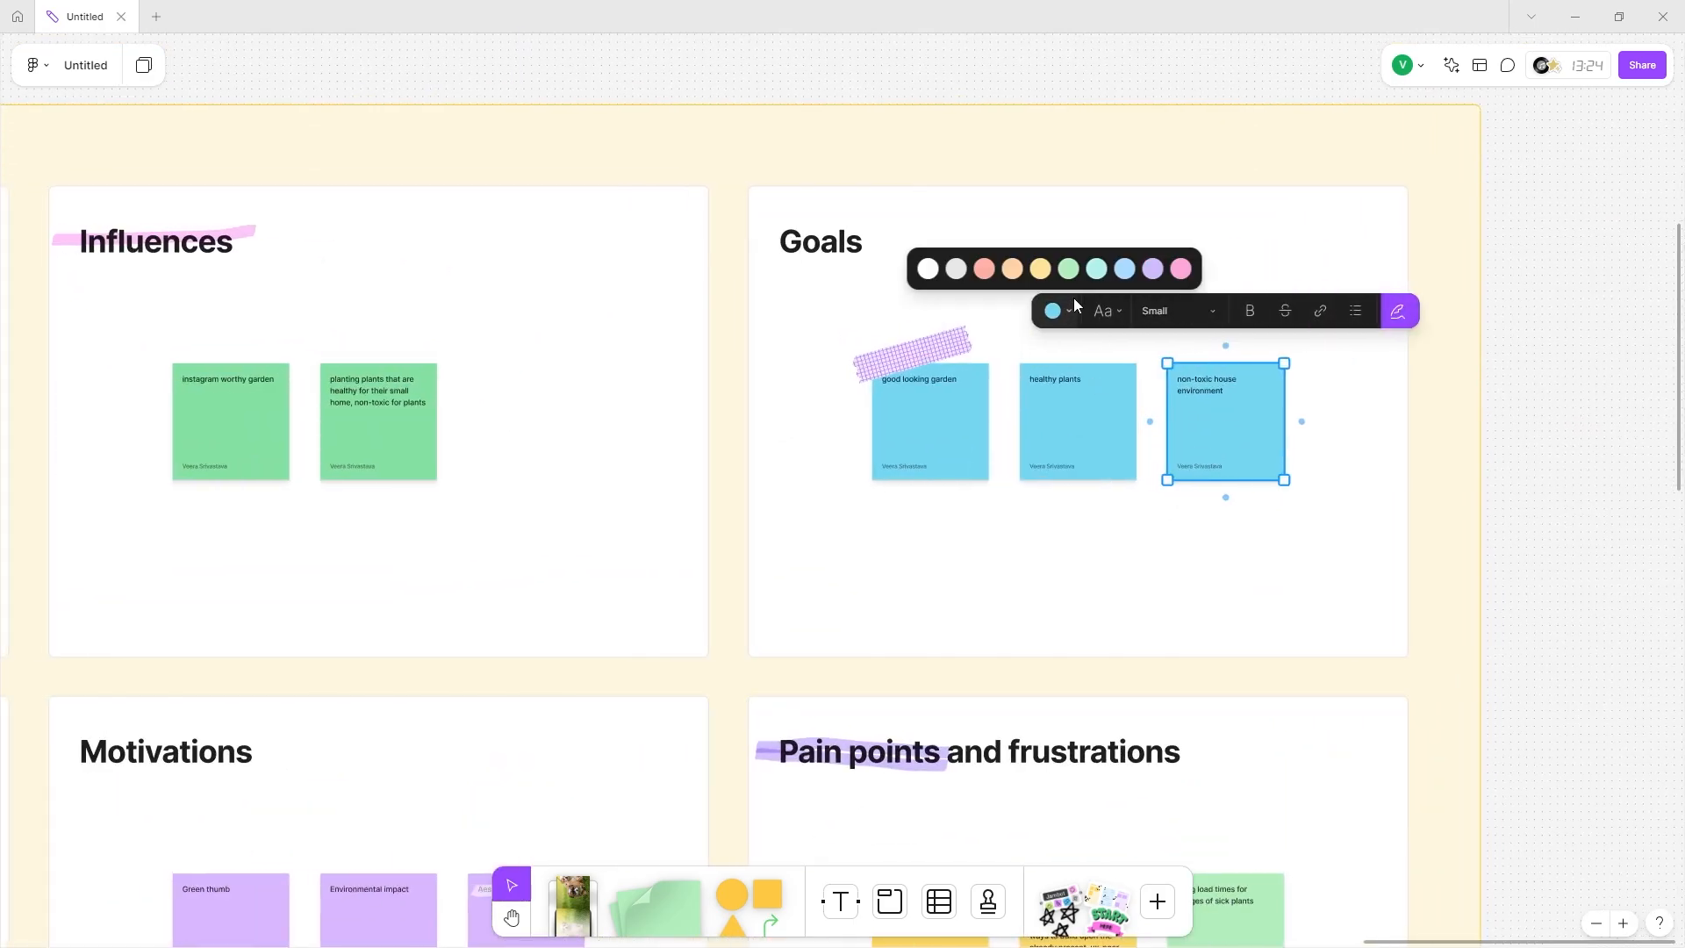
{"action": "left_click", "coordinate": [1182, 268]}
{"action": "left_click", "coordinate": [423, 408]}
{"action": "left_click", "coordinate": [230, 313]}
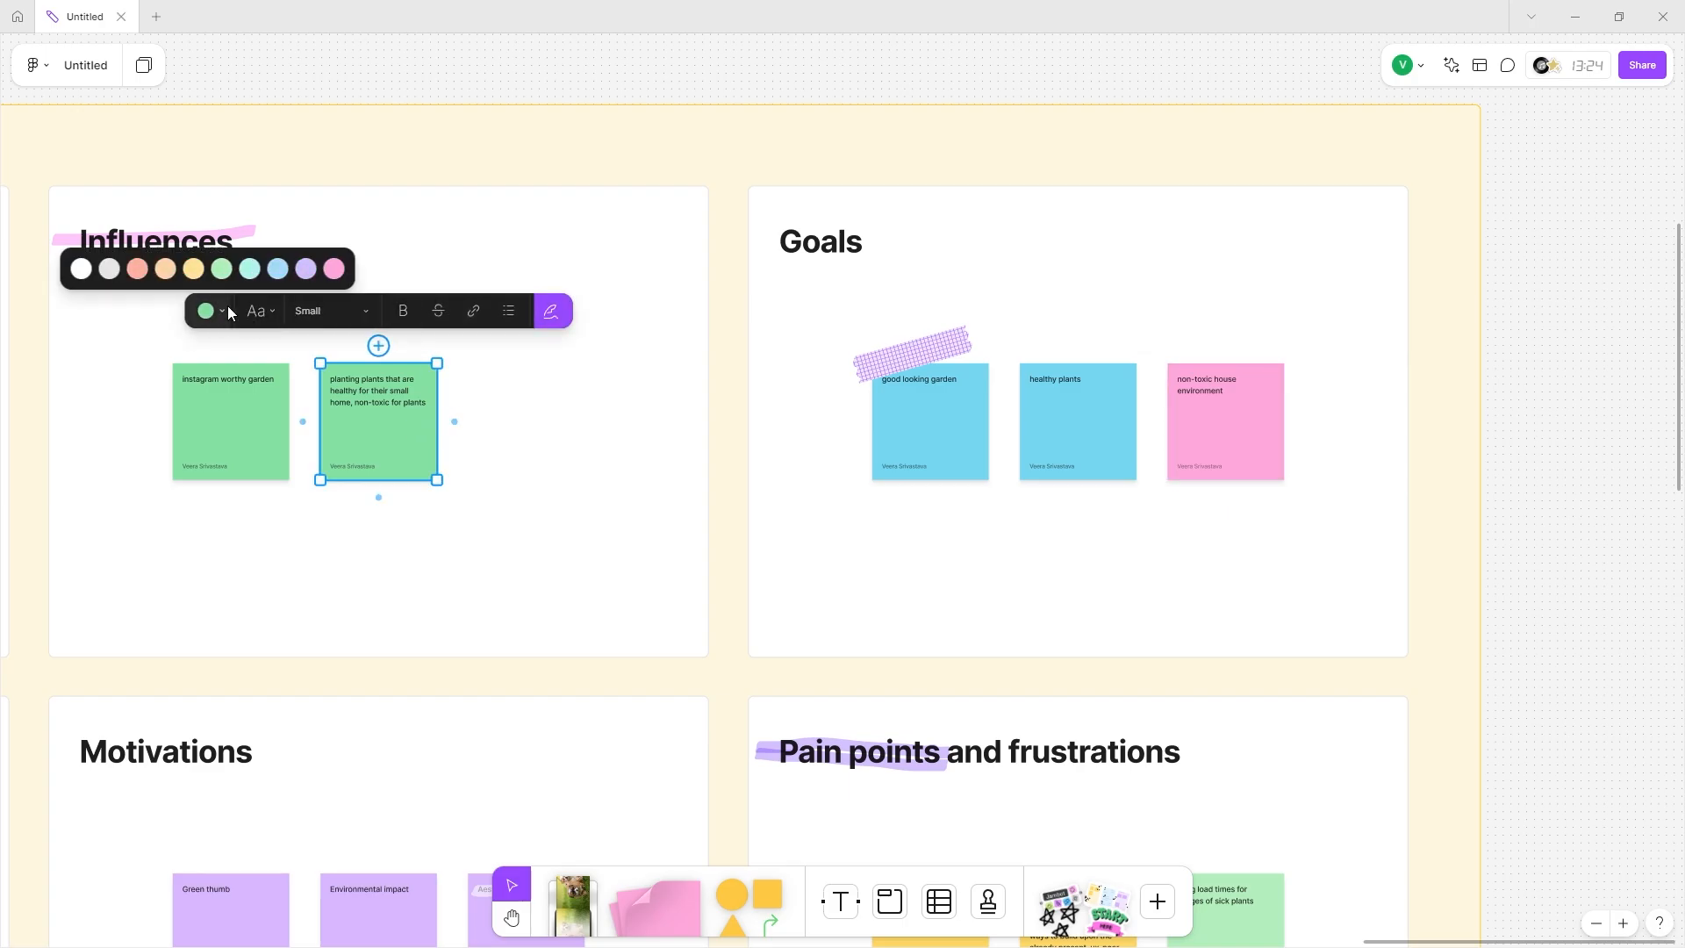
{"action": "left_click", "coordinate": [334, 268]}
Join the two pink stickies with a pink connector labelled 'toxicity of house plants'.
{"action": "left_click_drag", "start_coordinate": [378, 346], "coordinate": [983, 260]}
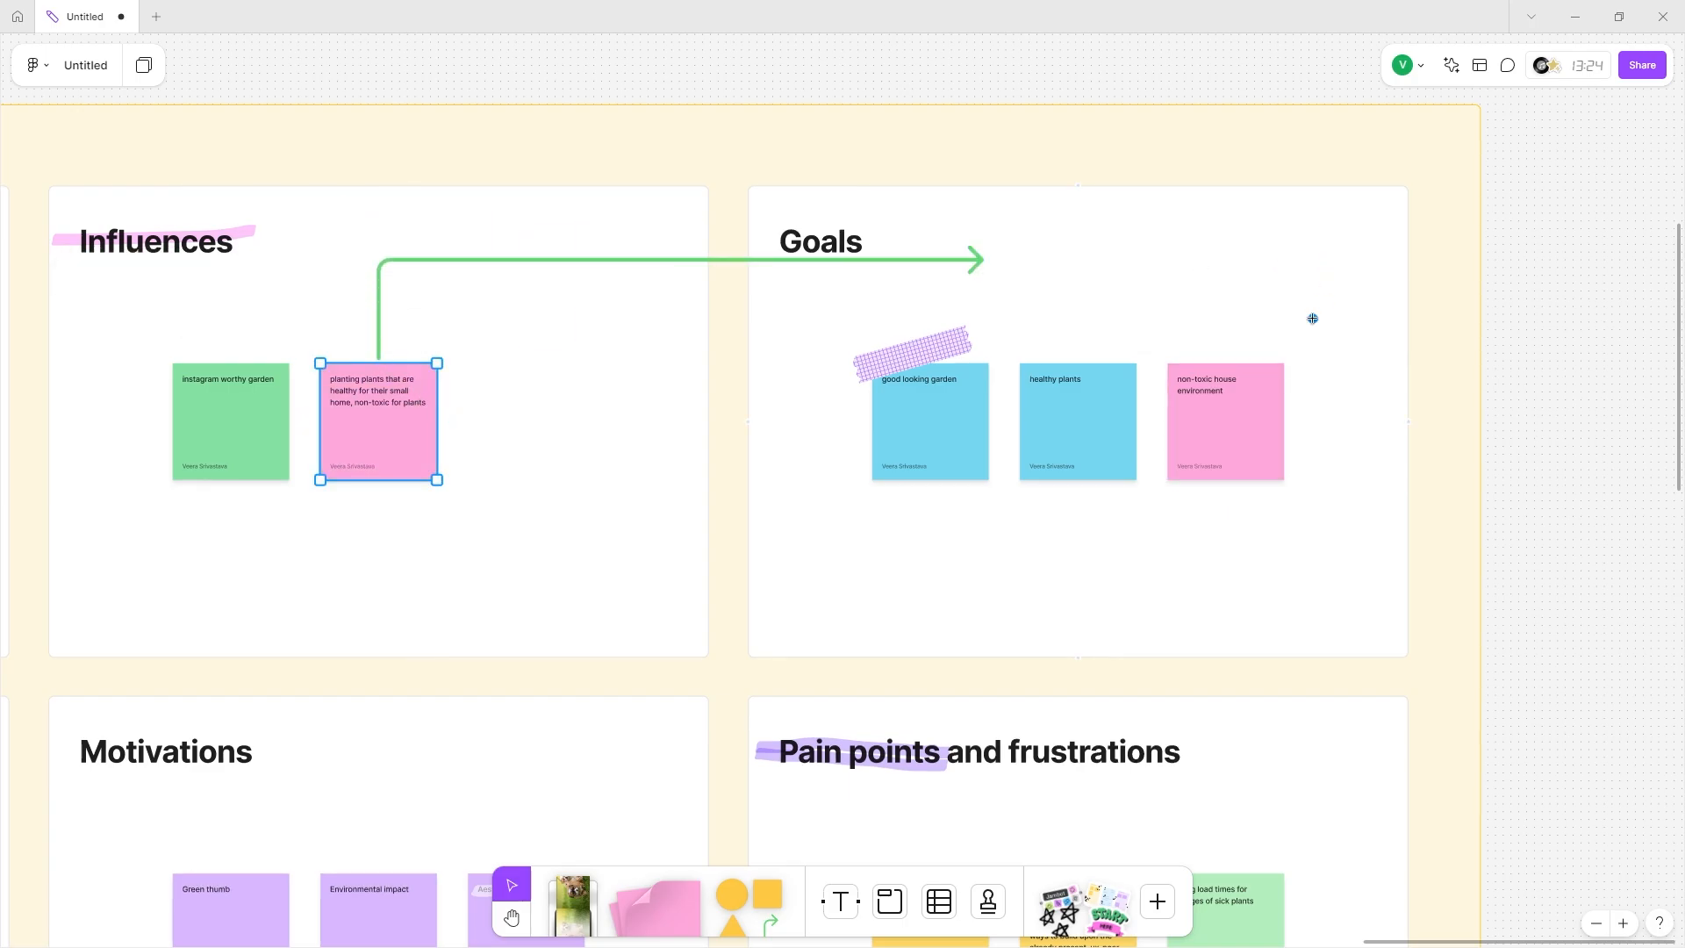
{"action": "left_click_drag", "start_coordinate": [1312, 319], "coordinate": [1260, 349]}
{"action": "left_click", "coordinate": [212, 311]}
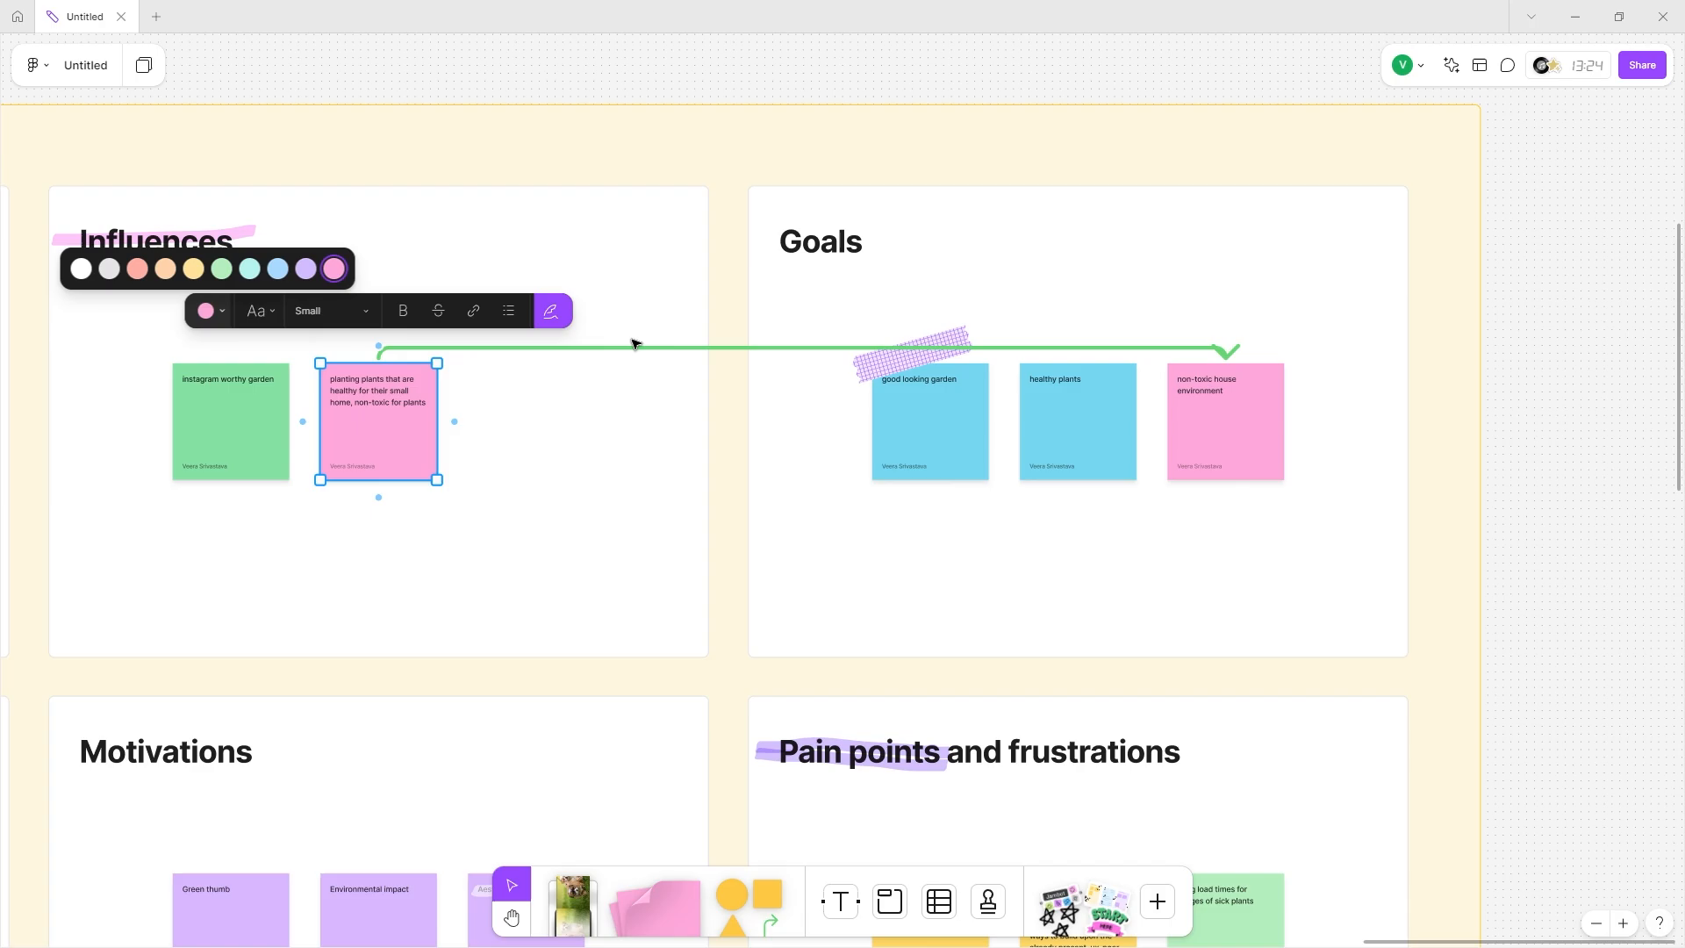
{"action": "left_click", "coordinate": [634, 347]}
{"action": "left_click", "coordinate": [689, 317]}
{"action": "left_click", "coordinate": [802, 245]}
{"action": "double_click", "coordinate": [802, 347]}
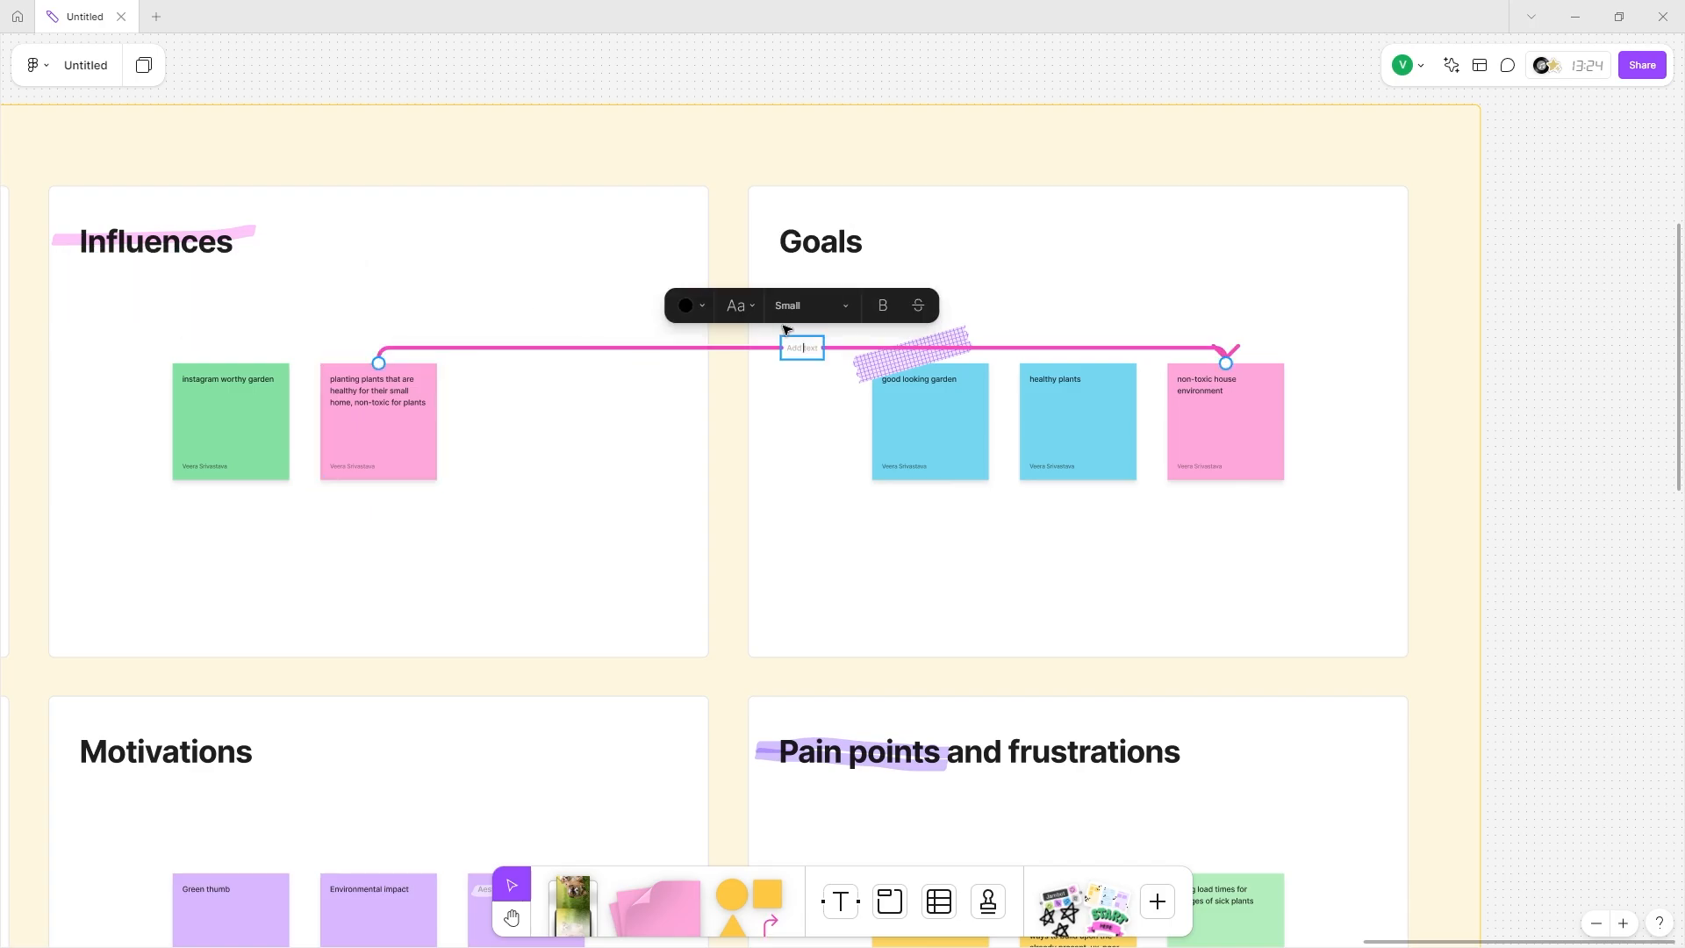
{"action": "type", "text": "toxicity of house plants"}
{"action": "scroll", "coordinate": [771, 459], "scroll_direction": "up", "scroll_amount": 3}
{"action": "left_click", "coordinate": [798, 360]}
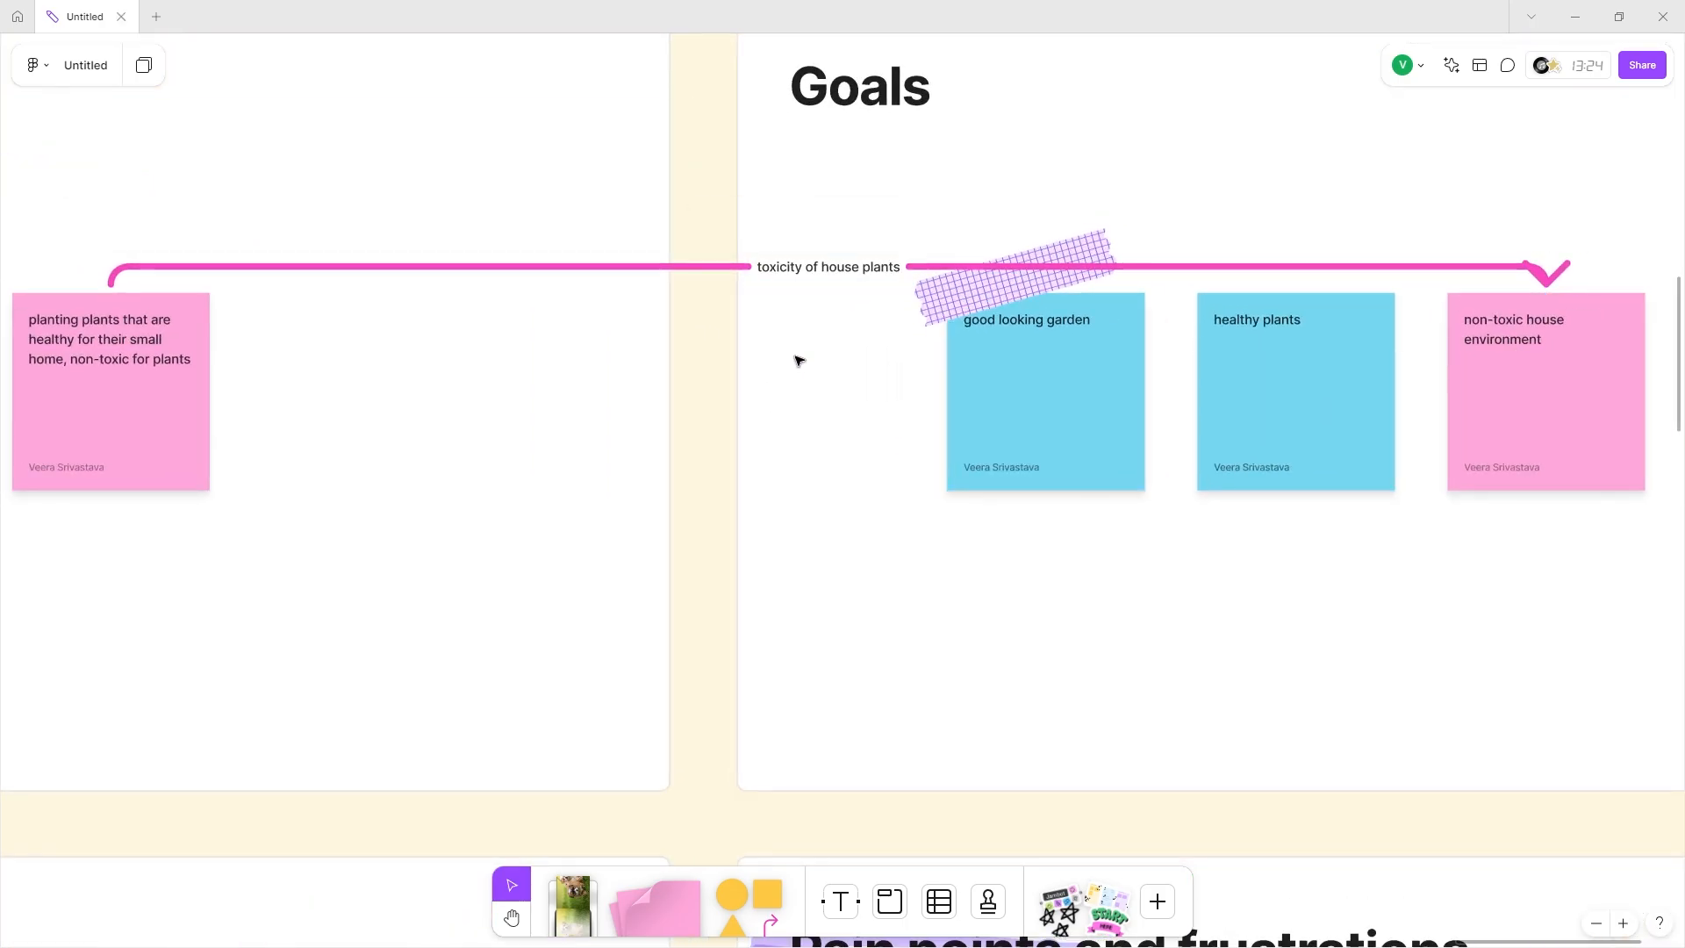
Format the connector label as Extra large, bold and struck-through text.
{"action": "left_click", "coordinate": [834, 284]}
{"action": "double_click", "coordinate": [789, 266]}
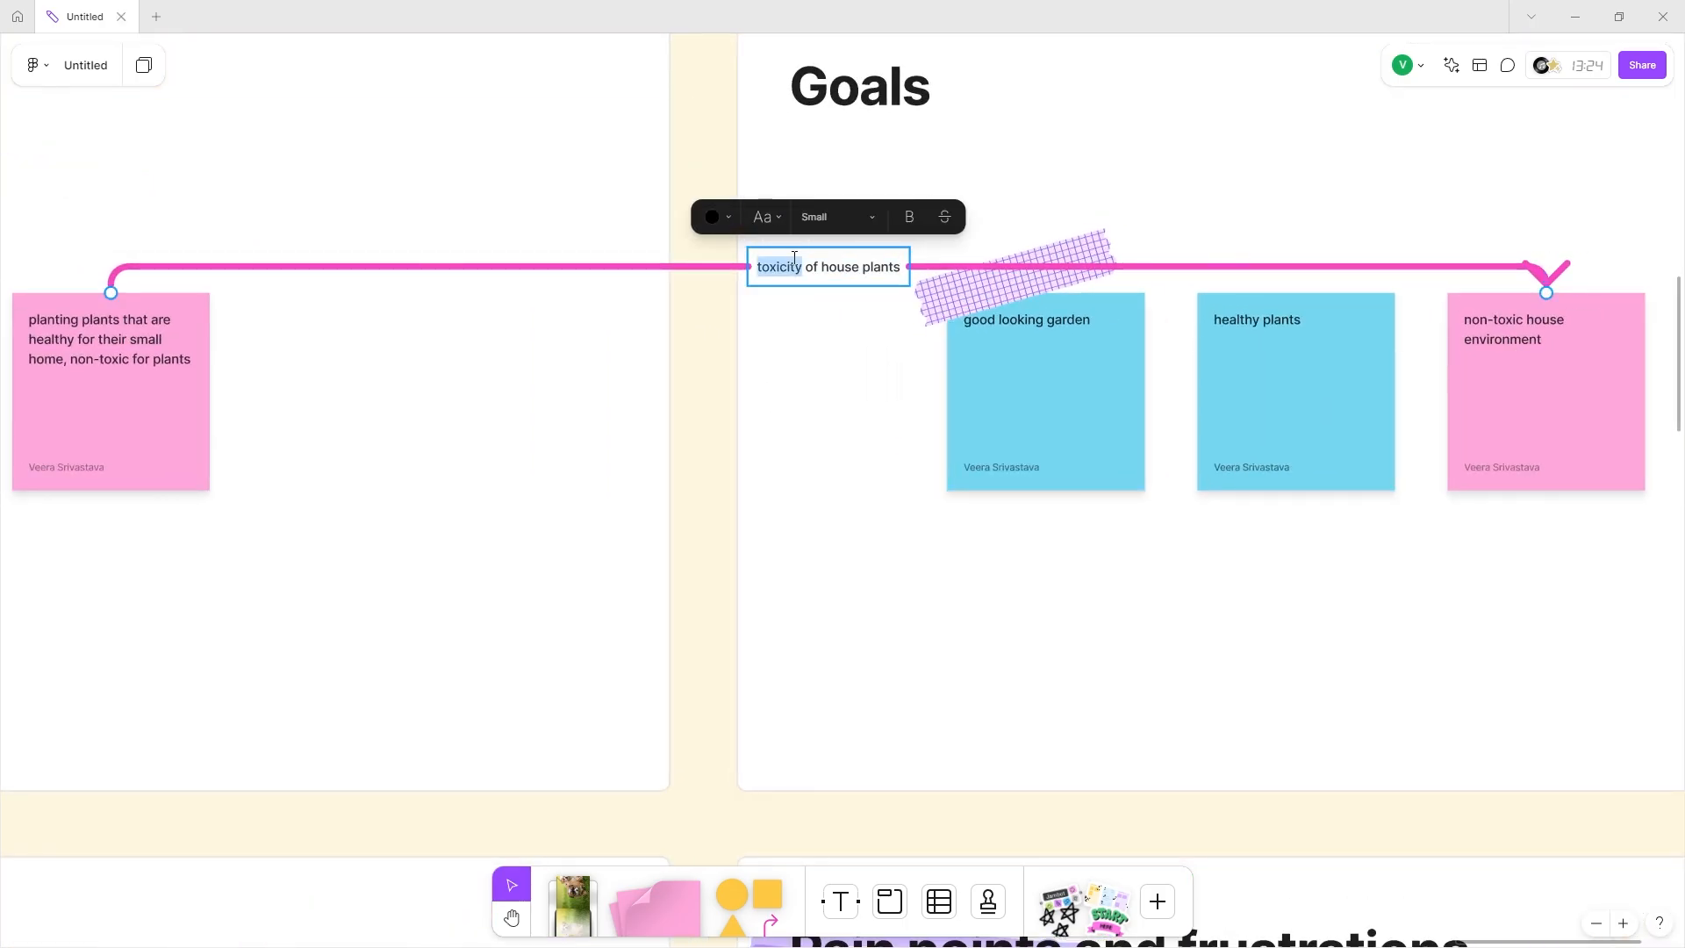
{"action": "left_click", "coordinate": [833, 216]}
{"action": "left_click", "coordinate": [805, 304]}
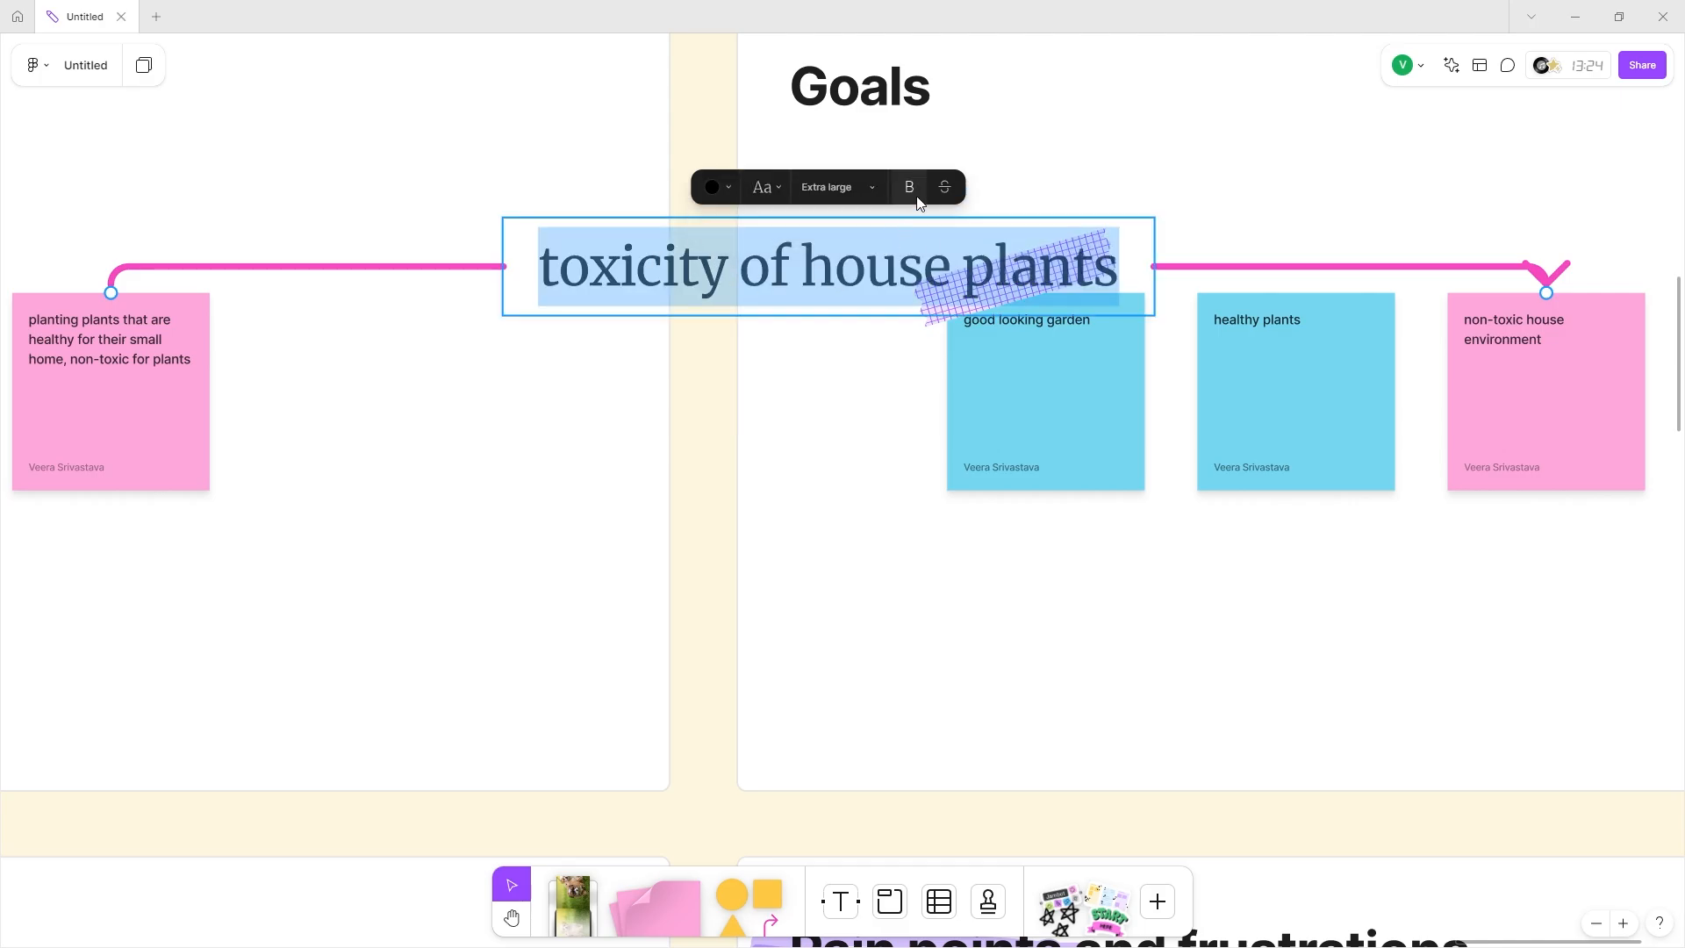
{"action": "left_click", "coordinate": [909, 186]}
{"action": "scroll", "coordinate": [904, 230], "scroll_direction": "down", "scroll_amount": 5}
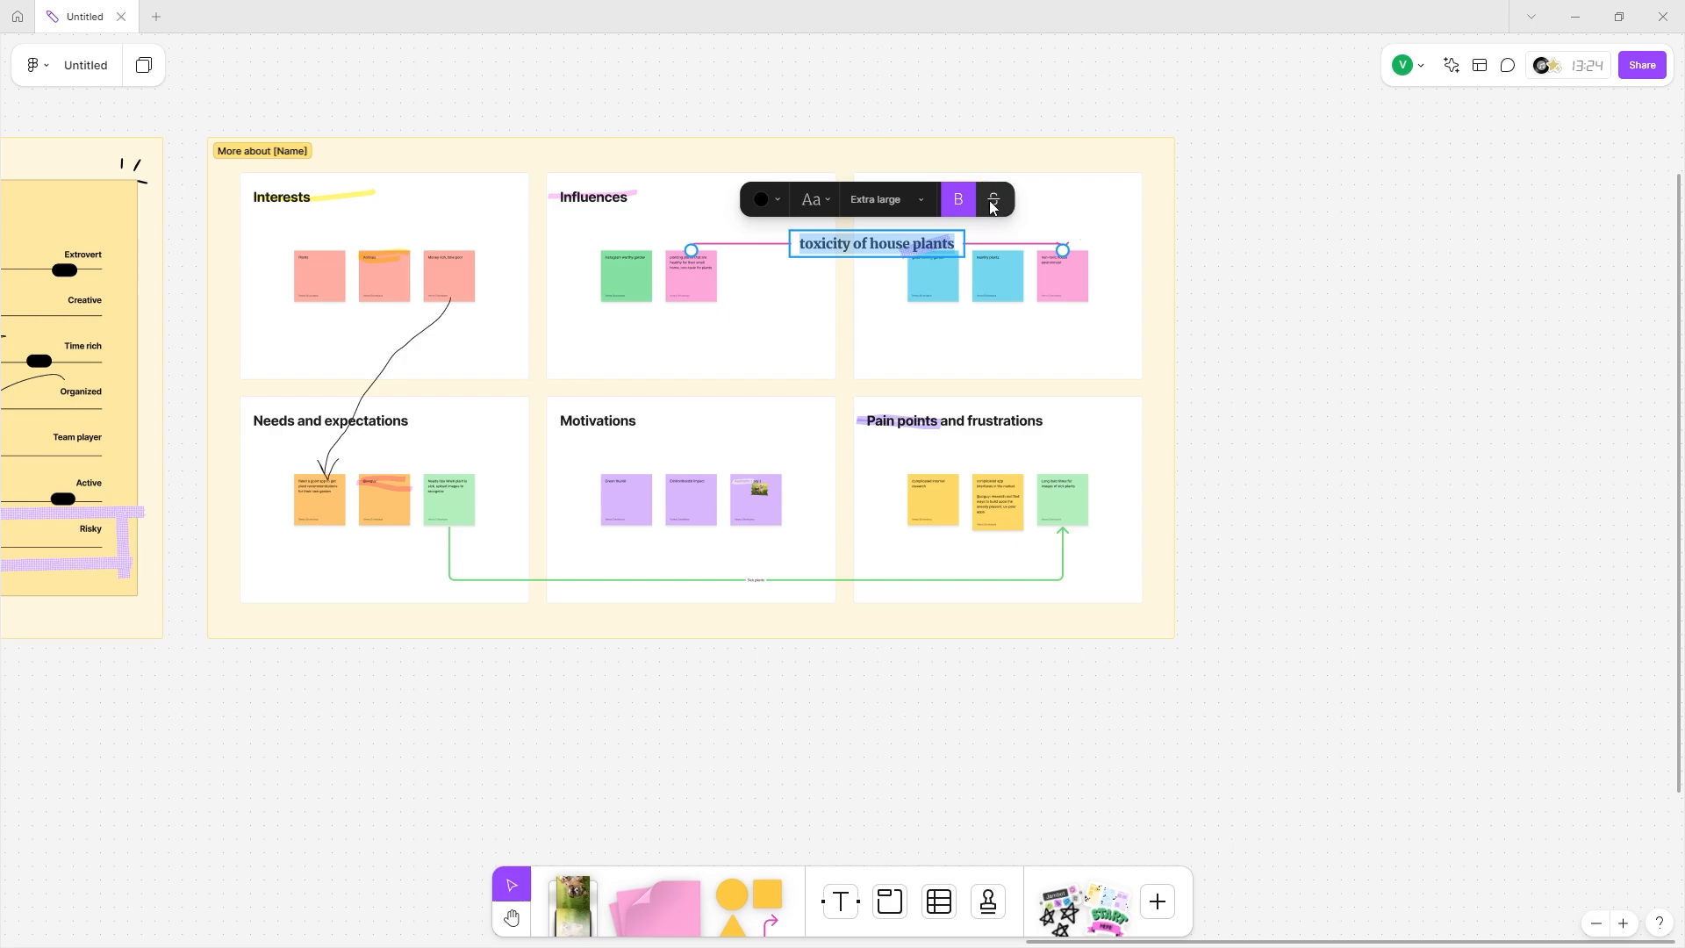
{"action": "left_click", "coordinate": [992, 201]}
{"action": "left_click", "coordinate": [1067, 215]}
{"action": "left_click", "coordinate": [871, 245]}
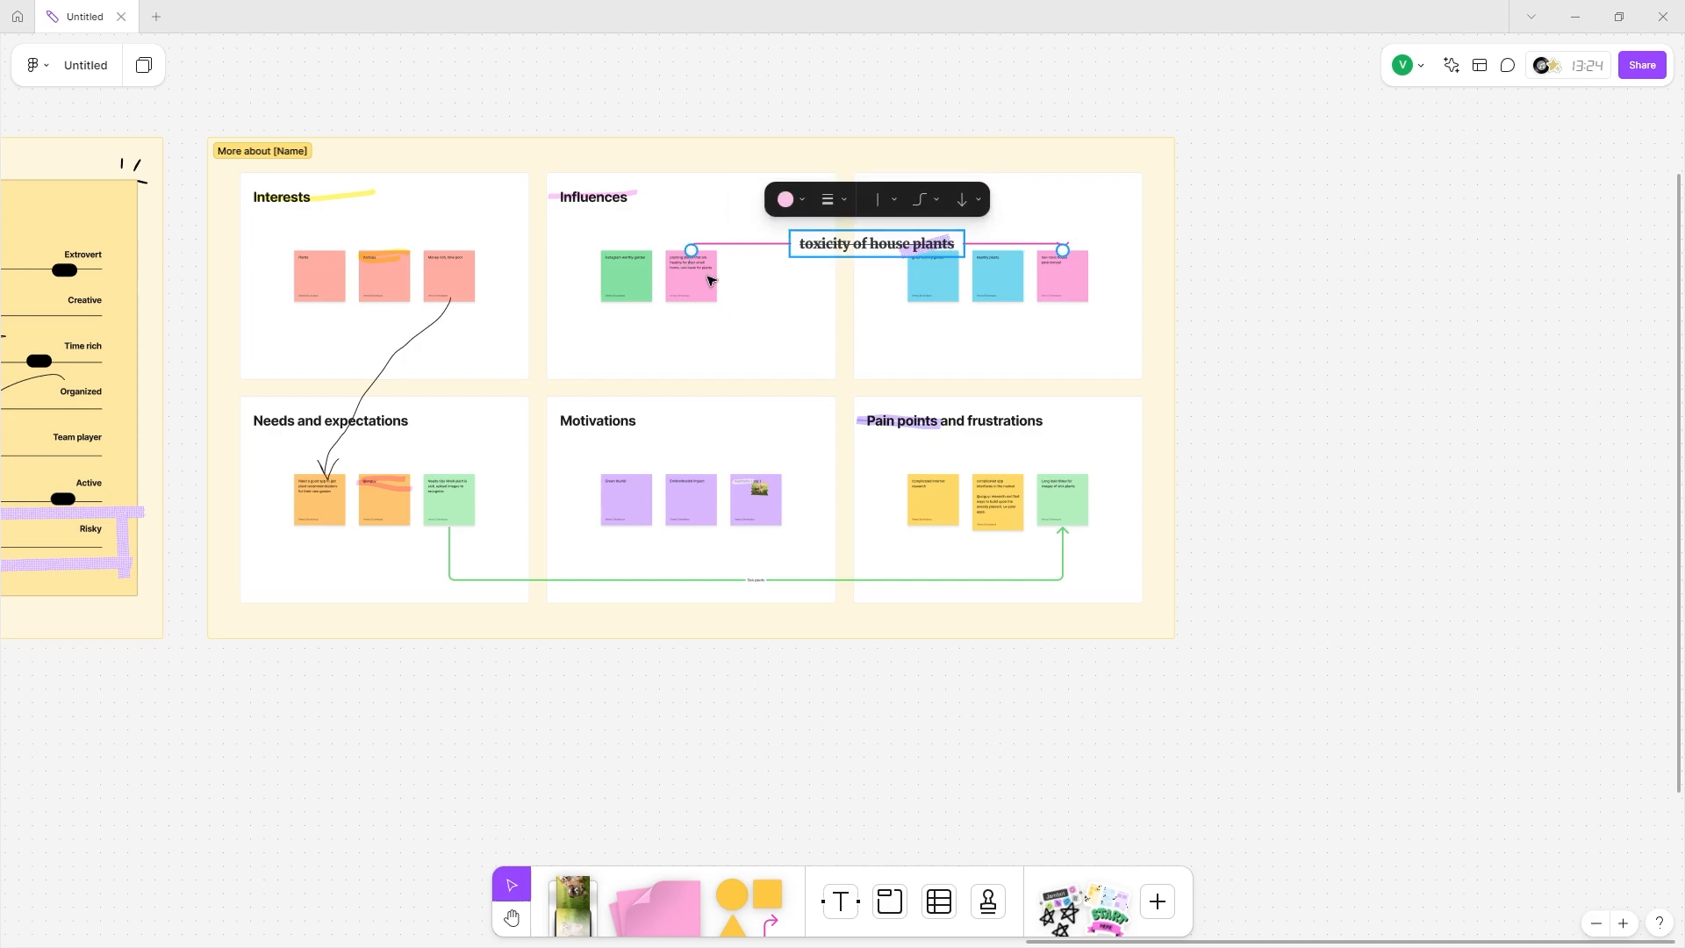
{"action": "left_click", "coordinate": [702, 274]}
{"action": "scroll", "coordinate": [838, 287], "scroll_direction": "up", "scroll_amount": 5}
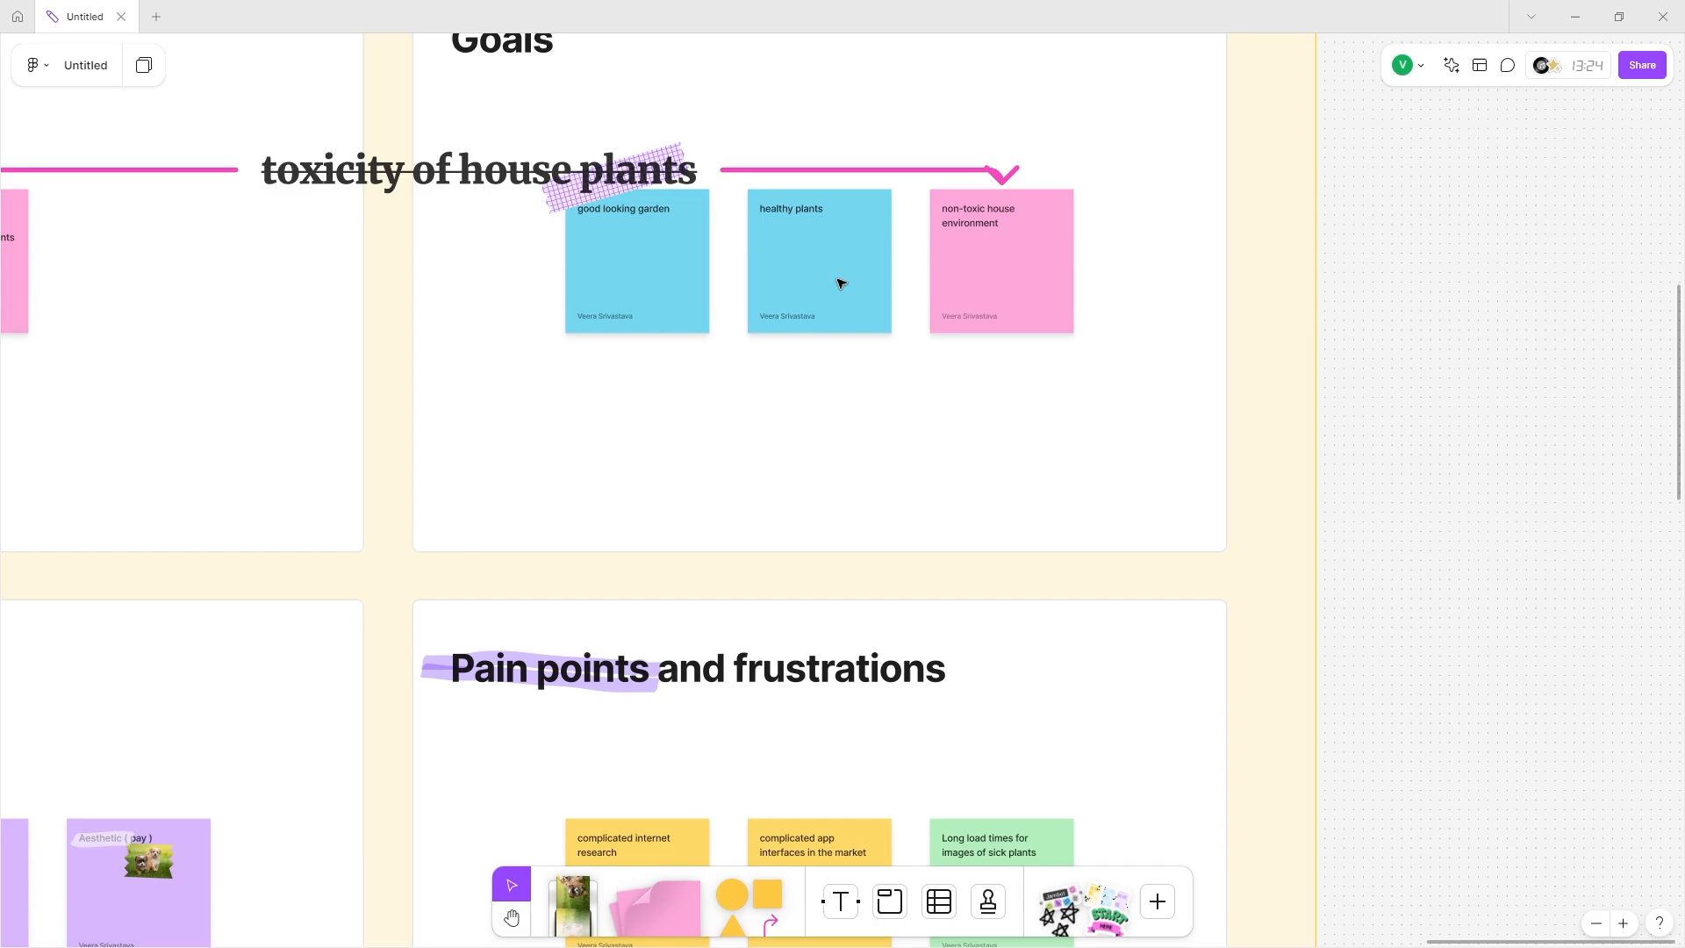
{"action": "scroll", "coordinate": [838, 283], "scroll_direction": "down", "scroll_amount": 5}
{"action": "scroll", "coordinate": [429, 105], "scroll_direction": "left", "scroll_amount": 5}
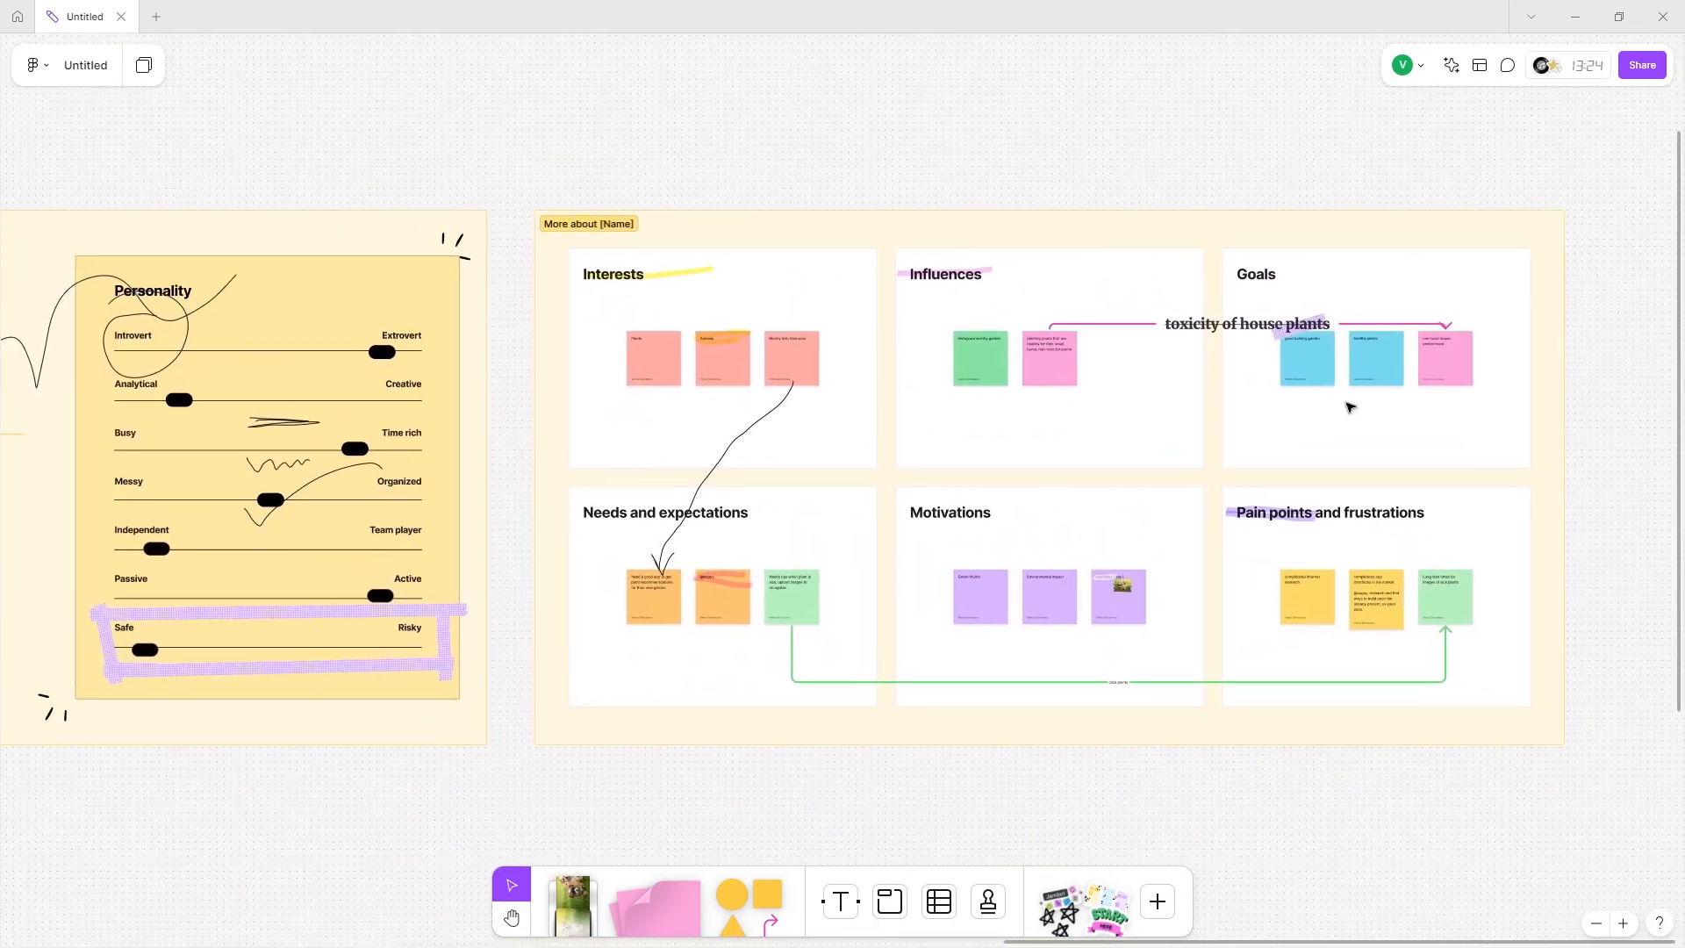
Rename the persona's More about [Name] section to Details.
{"action": "scroll", "coordinate": [1009, 290], "scroll_direction": "left", "scroll_amount": 1}
{"action": "left_click", "coordinate": [642, 227]}
{"action": "type", "text": "D"}
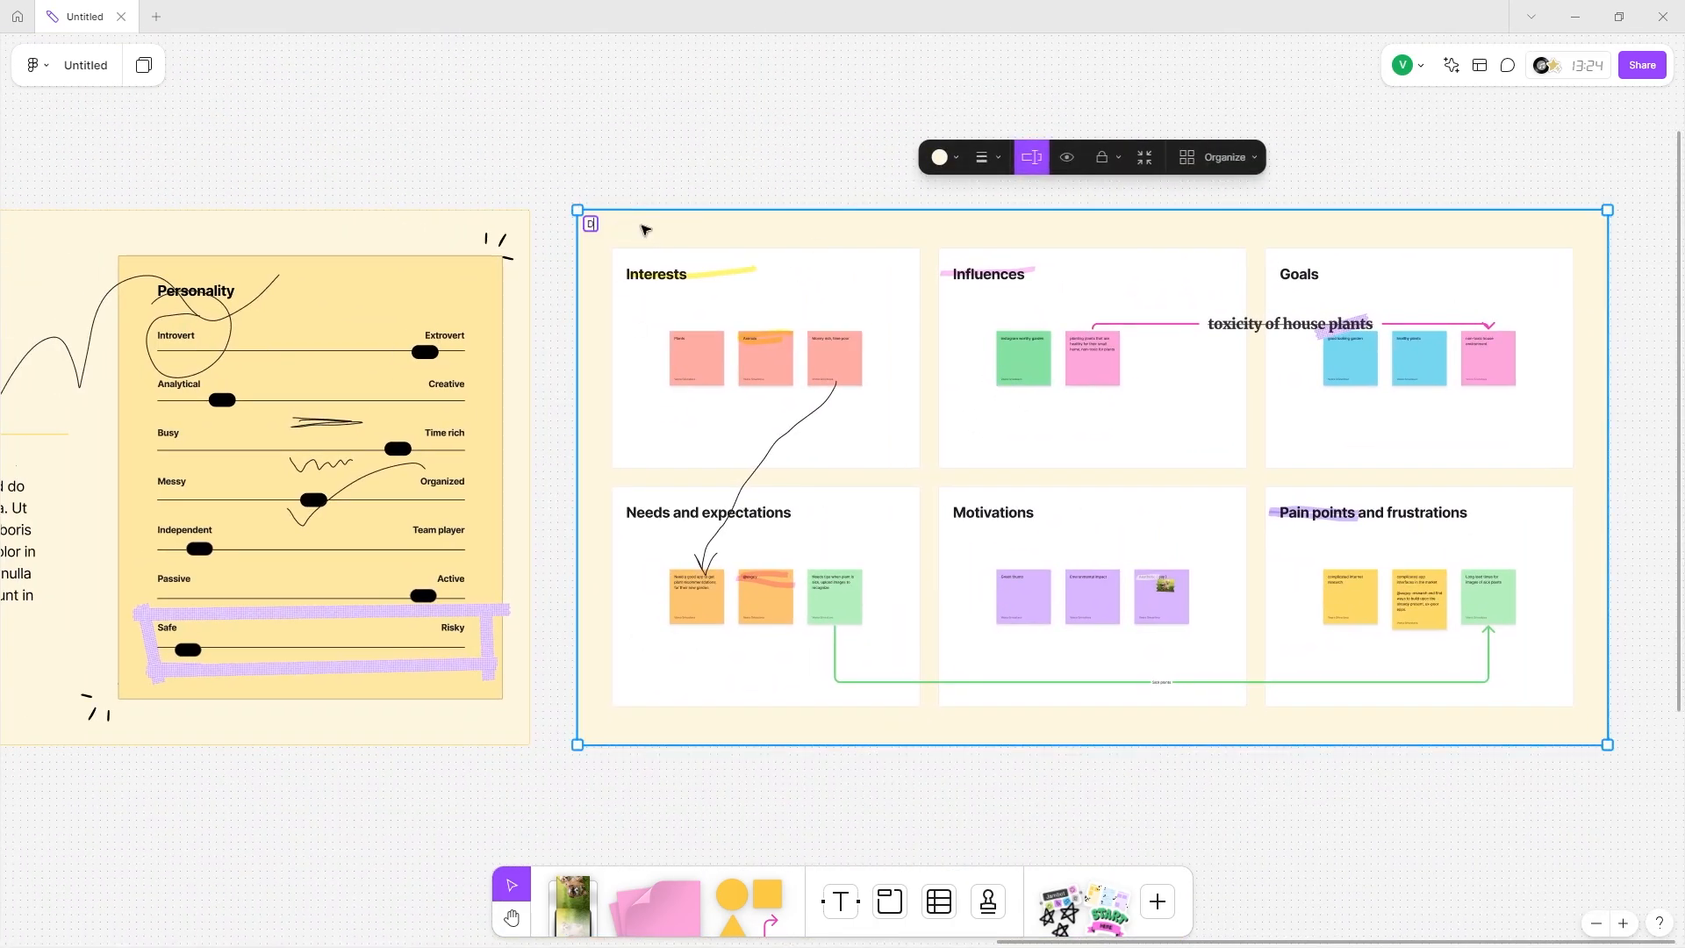
{"action": "type", "text": "etails"}
Pan the canvas over to the 'Website for Plant Varieties' mind map.
{"action": "scroll", "coordinate": [1147, 368], "scroll_direction": "down", "scroll_amount": 3}
{"action": "scroll", "coordinate": [629, 347], "scroll_direction": "up", "scroll_amount": 3}
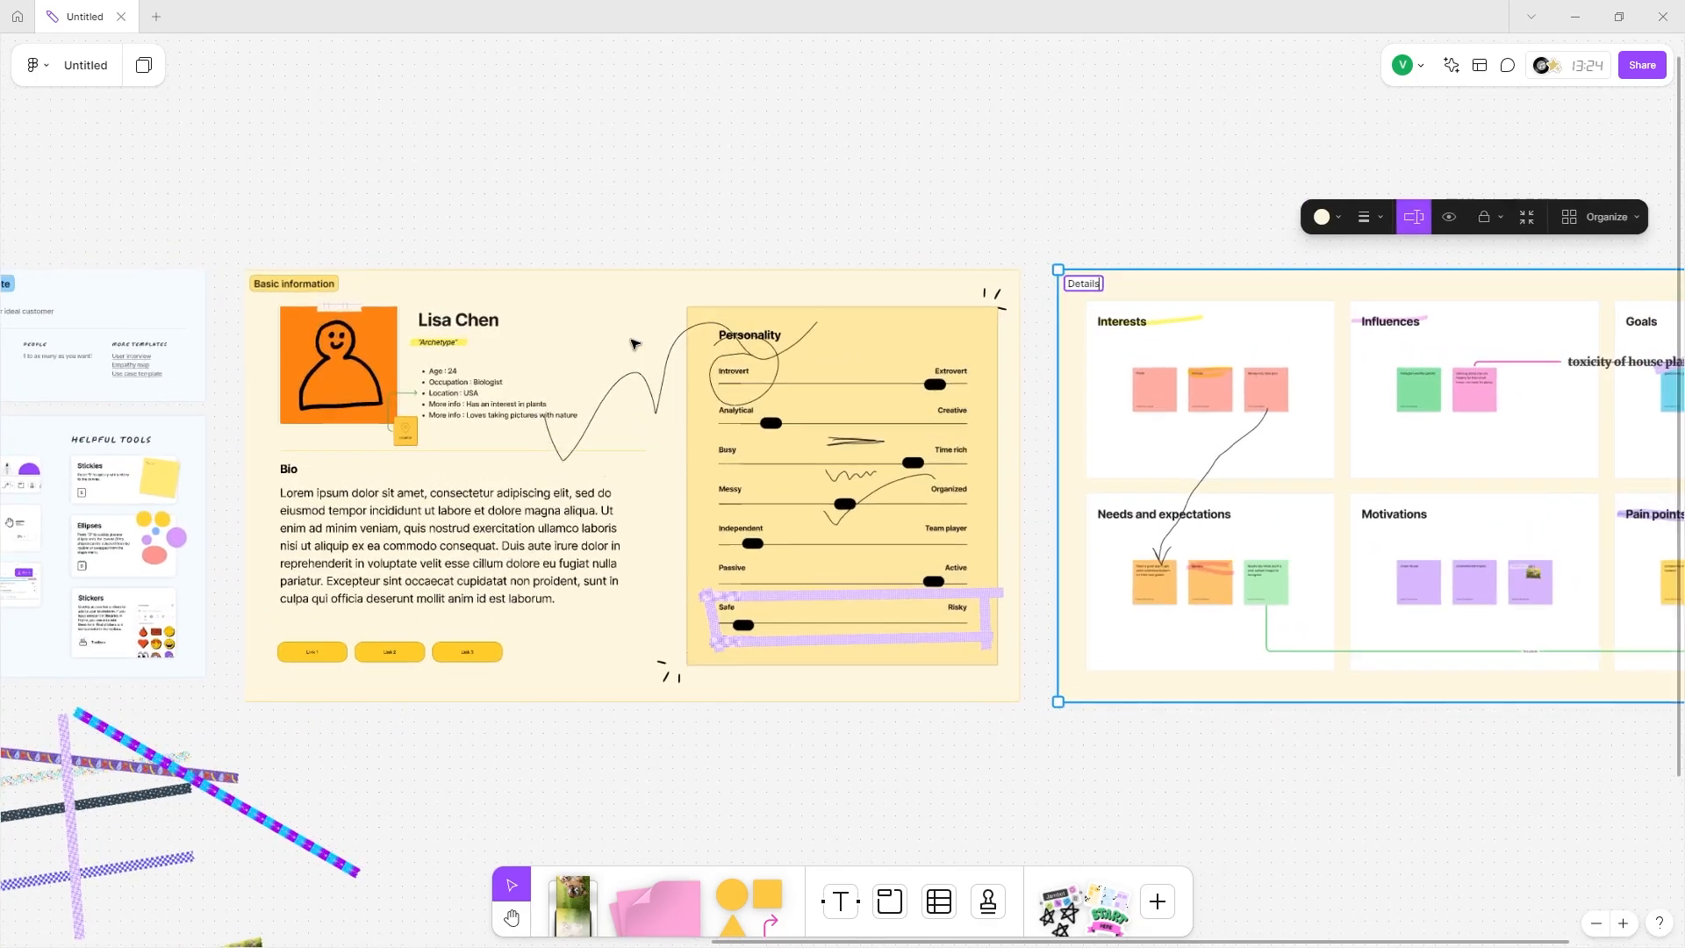
{"action": "scroll", "coordinate": [1176, 324], "scroll_direction": "right", "scroll_amount": 2}
{"action": "scroll", "coordinate": [1176, 324], "scroll_direction": "down", "scroll_amount": 3}
{"action": "scroll", "coordinate": [779, 511], "scroll_direction": "left", "scroll_amount": 10}
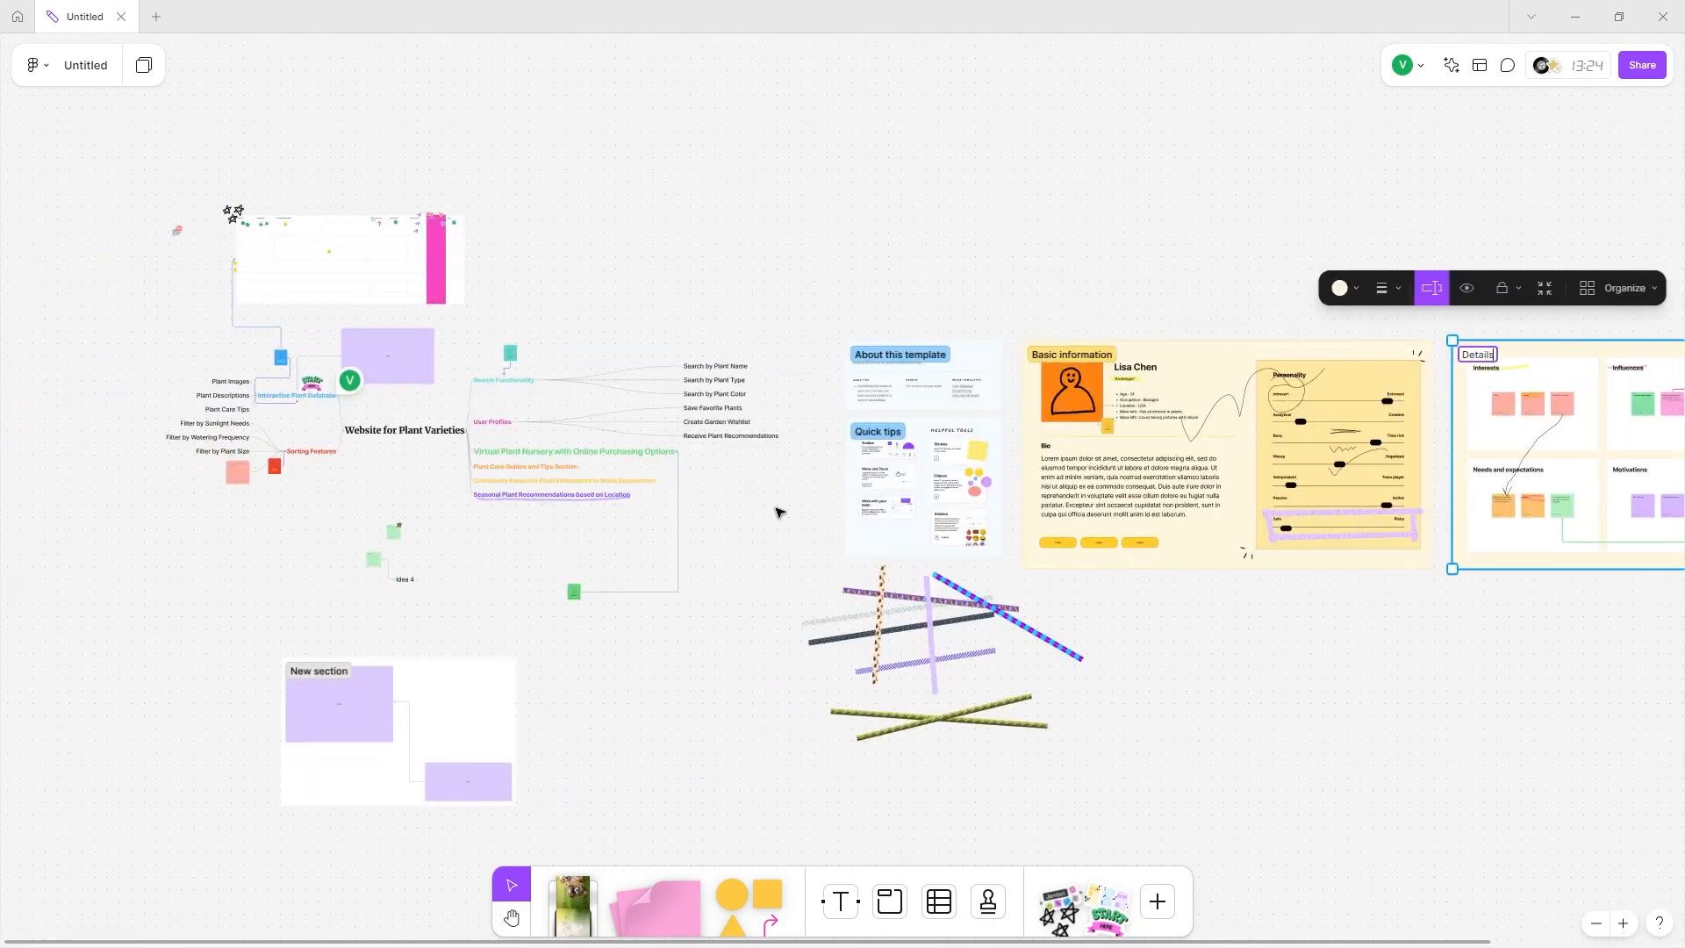
{"action": "scroll", "coordinate": [671, 484], "scroll_direction": "up", "scroll_amount": 3}
{"action": "scroll", "coordinate": [671, 483], "scroll_direction": "up", "scroll_amount": 2}
{"action": "scroll", "coordinate": [684, 489], "scroll_direction": "right", "scroll_amount": 1}
{"action": "scroll", "coordinate": [685, 489], "scroll_direction": "down", "scroll_amount": 2}
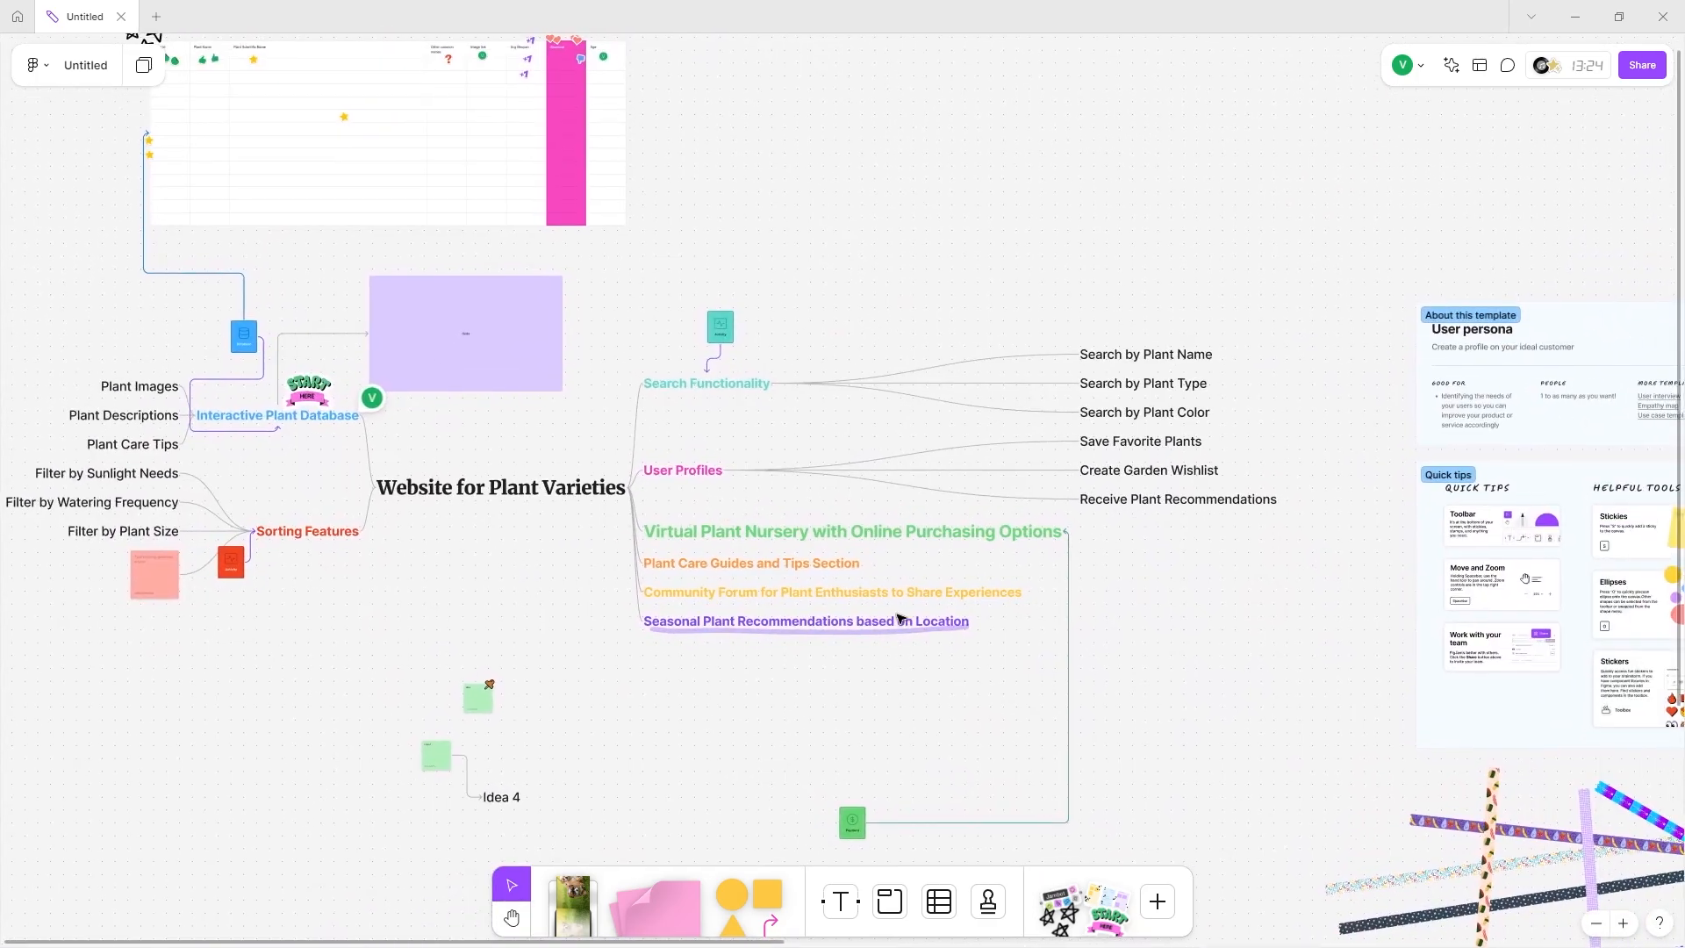
{"action": "scroll", "coordinate": [854, 726], "scroll_direction": "up", "scroll_amount": 2}
{"action": "scroll", "coordinate": [413, 696], "scroll_direction": "up", "scroll_amount": 3}
{"action": "scroll", "coordinate": [414, 696], "scroll_direction": "left", "scroll_amount": 1}
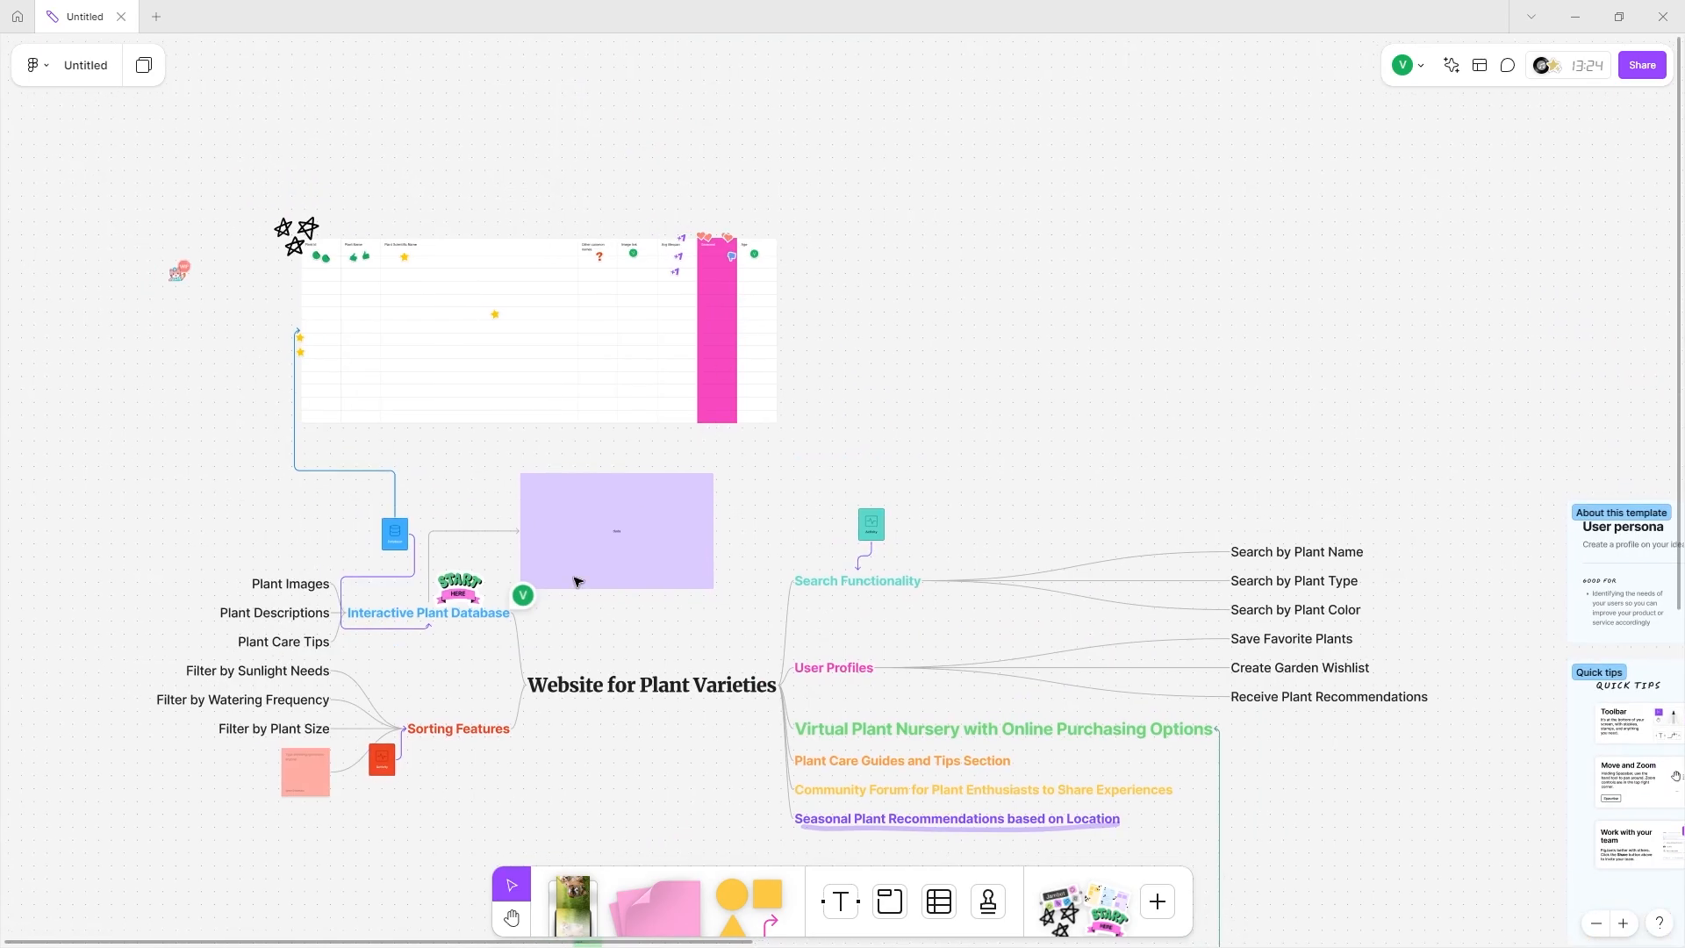
{"action": "scroll", "coordinate": [640, 646], "scroll_direction": "down", "scroll_amount": 3}
{"action": "scroll", "coordinate": [636, 561], "scroll_direction": "right", "scroll_amount": 1}
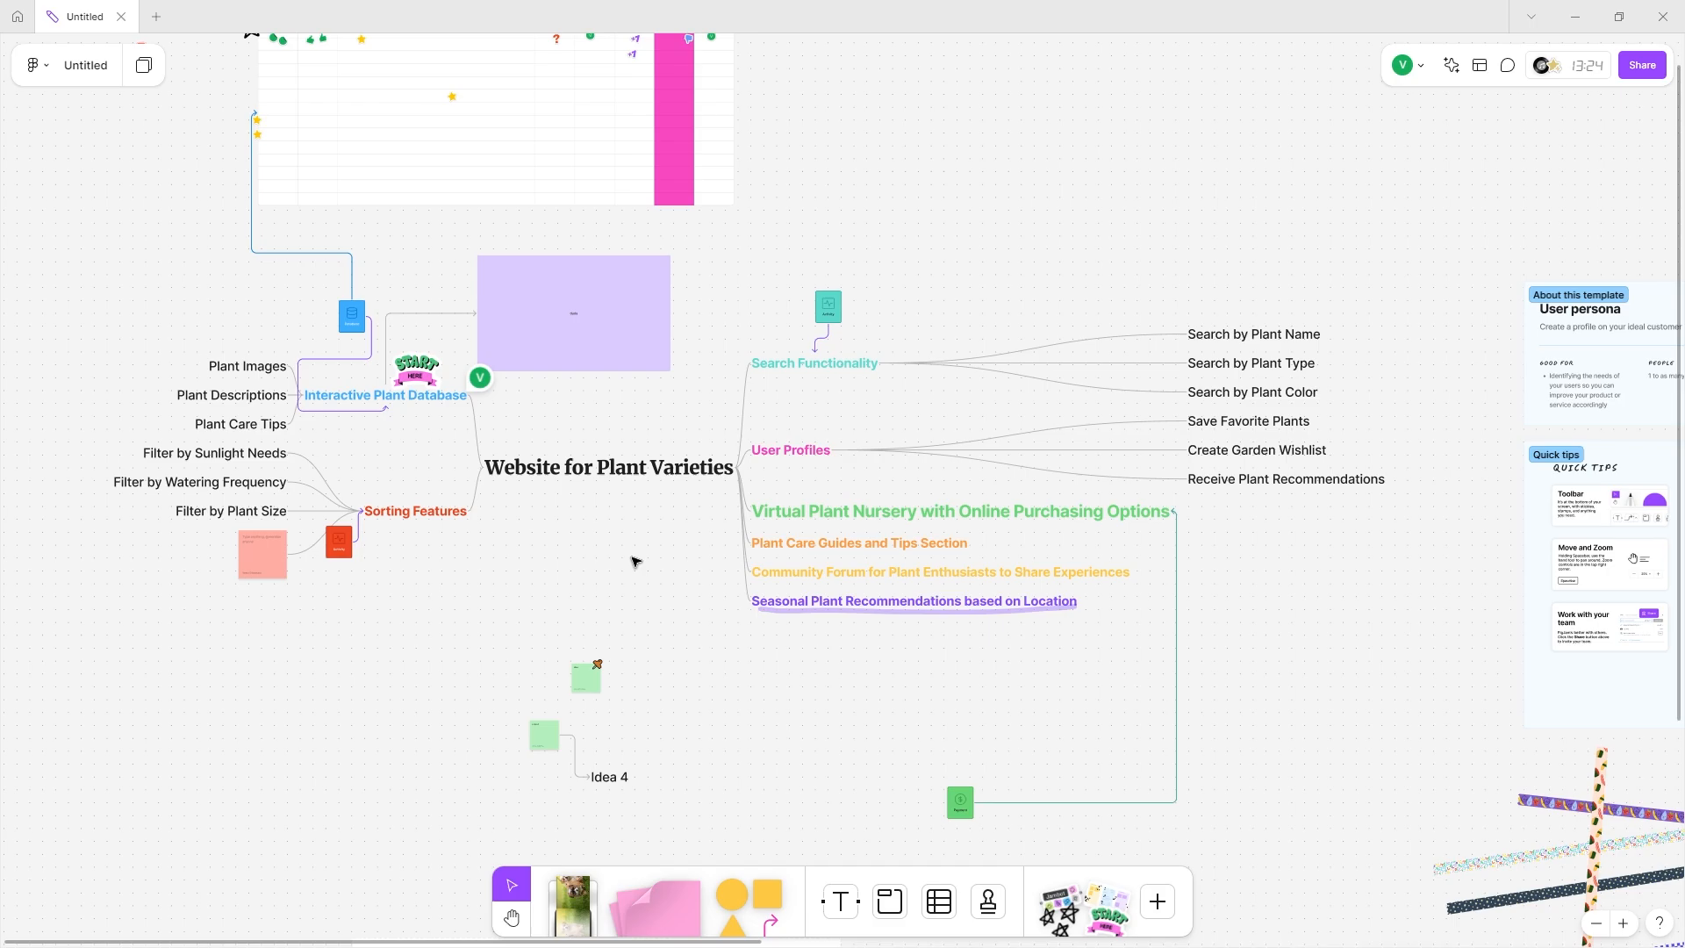
Open the insert library's More tab listing Mind map, Code block, Timer, Media and Links.
{"action": "scroll", "coordinate": [635, 561], "scroll_direction": "down", "scroll_amount": 3}
{"action": "left_click", "coordinate": [1157, 901]}
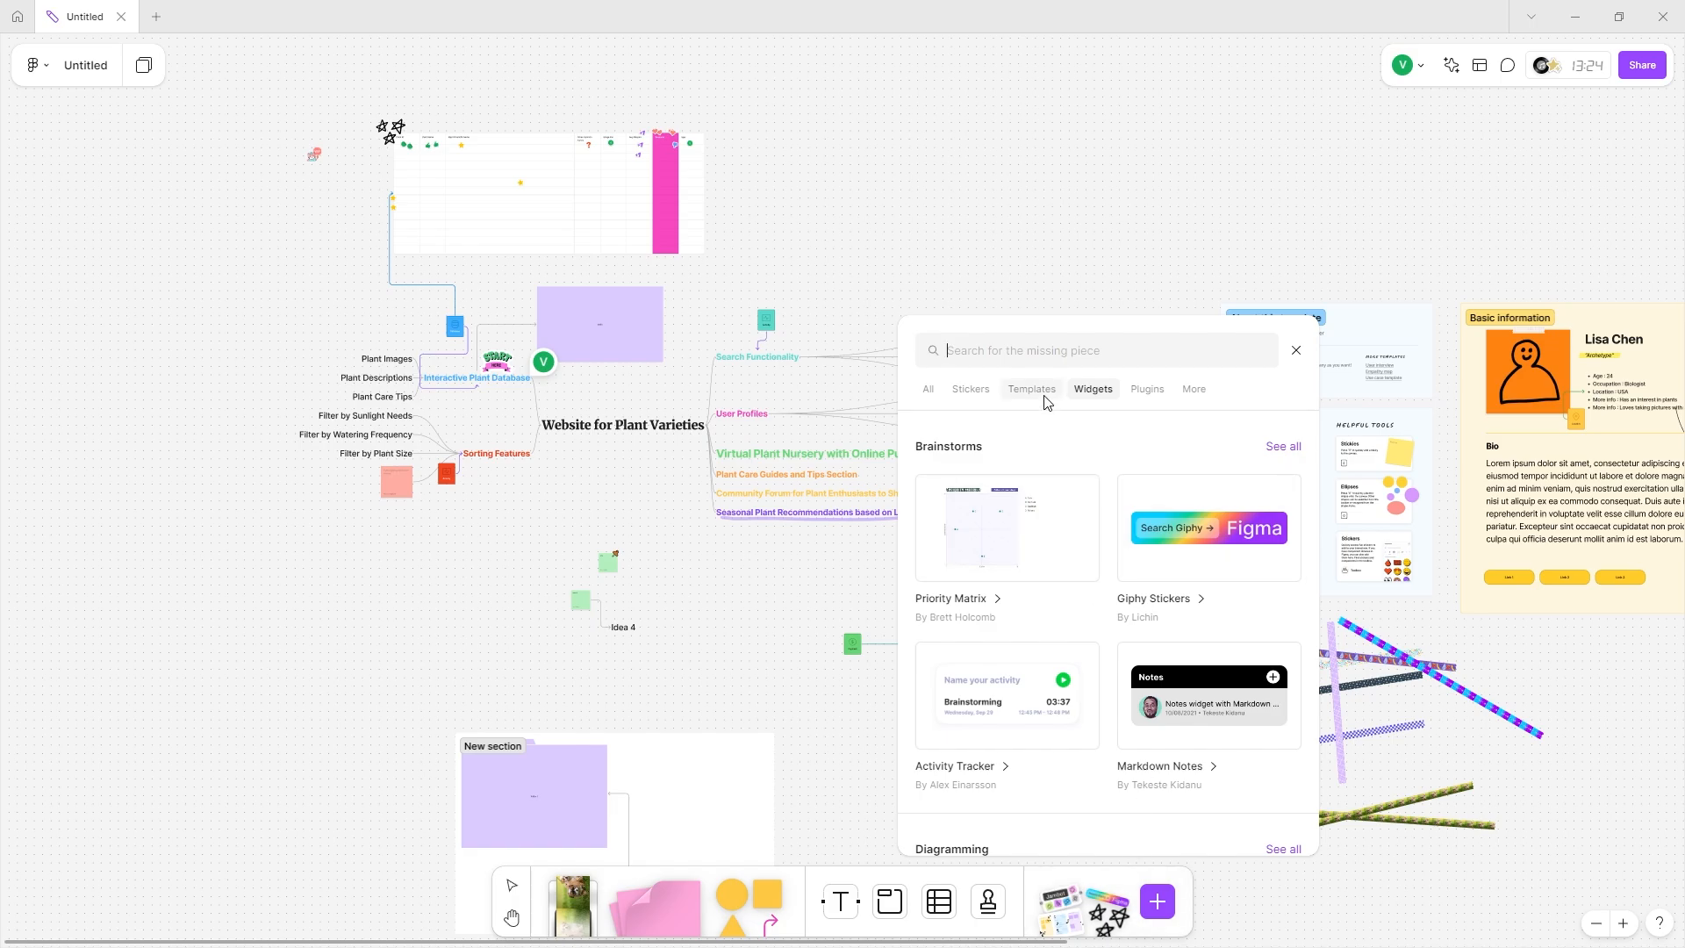
{"action": "left_click", "coordinate": [1143, 391]}
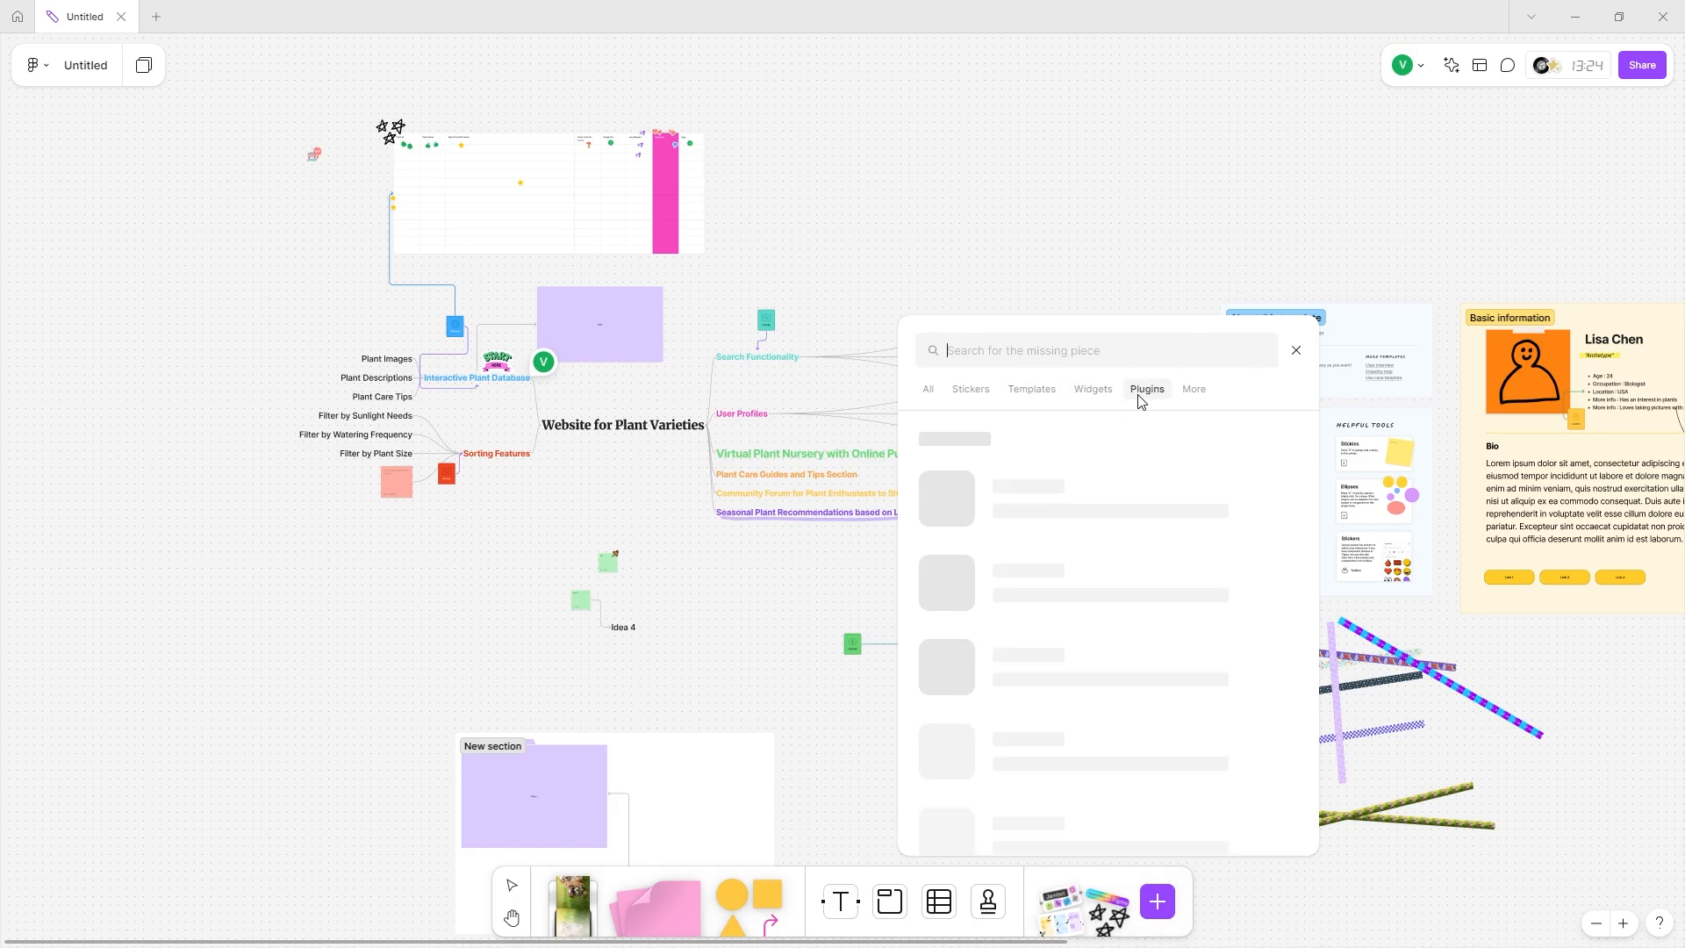
{"action": "left_click", "coordinate": [1192, 391]}
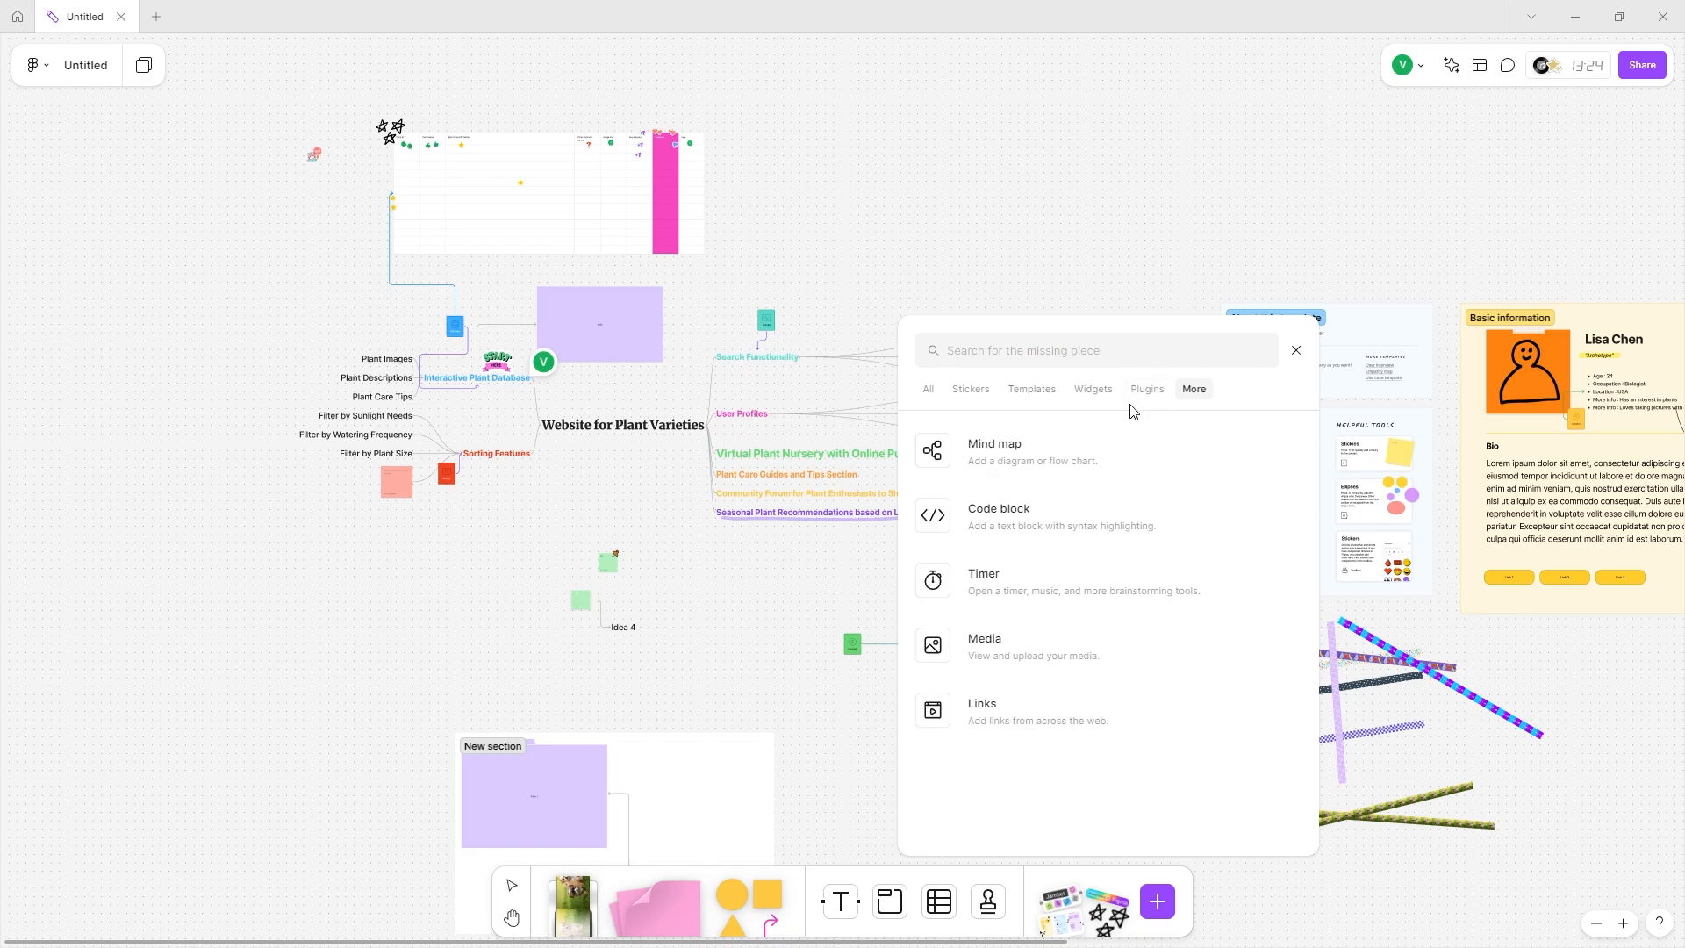
Close the resources panel and open Timer, music, and voting with its 13:24 timer.
{"action": "left_click", "coordinate": [1104, 213]}
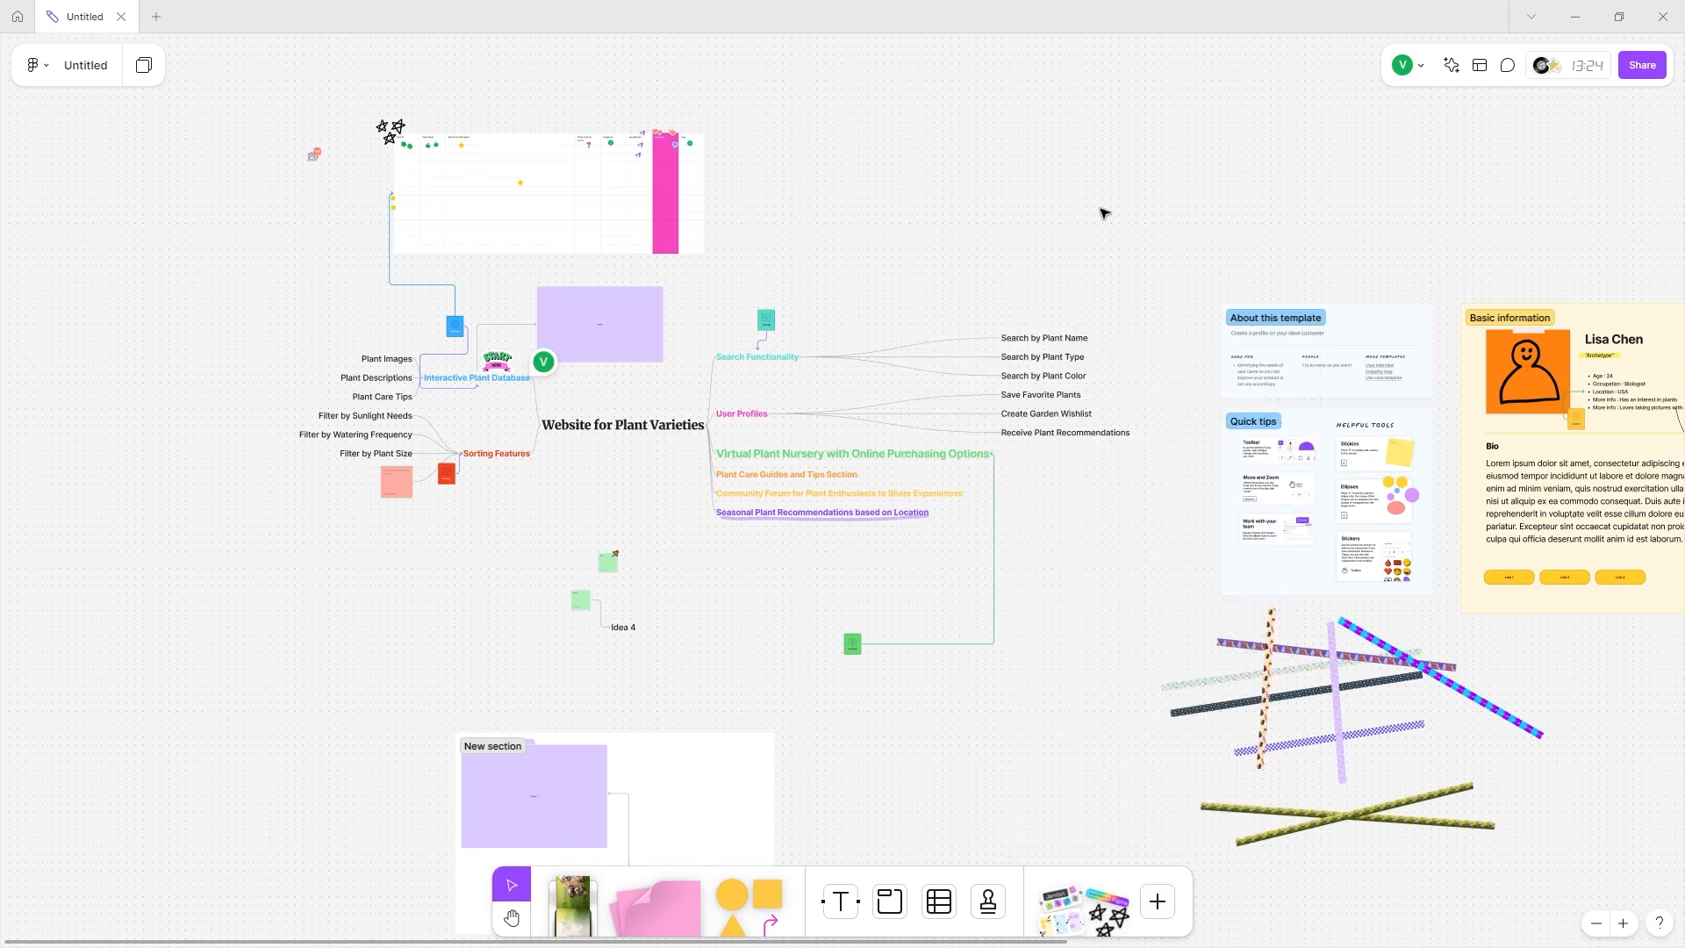
{"action": "left_click", "coordinate": [1547, 67]}
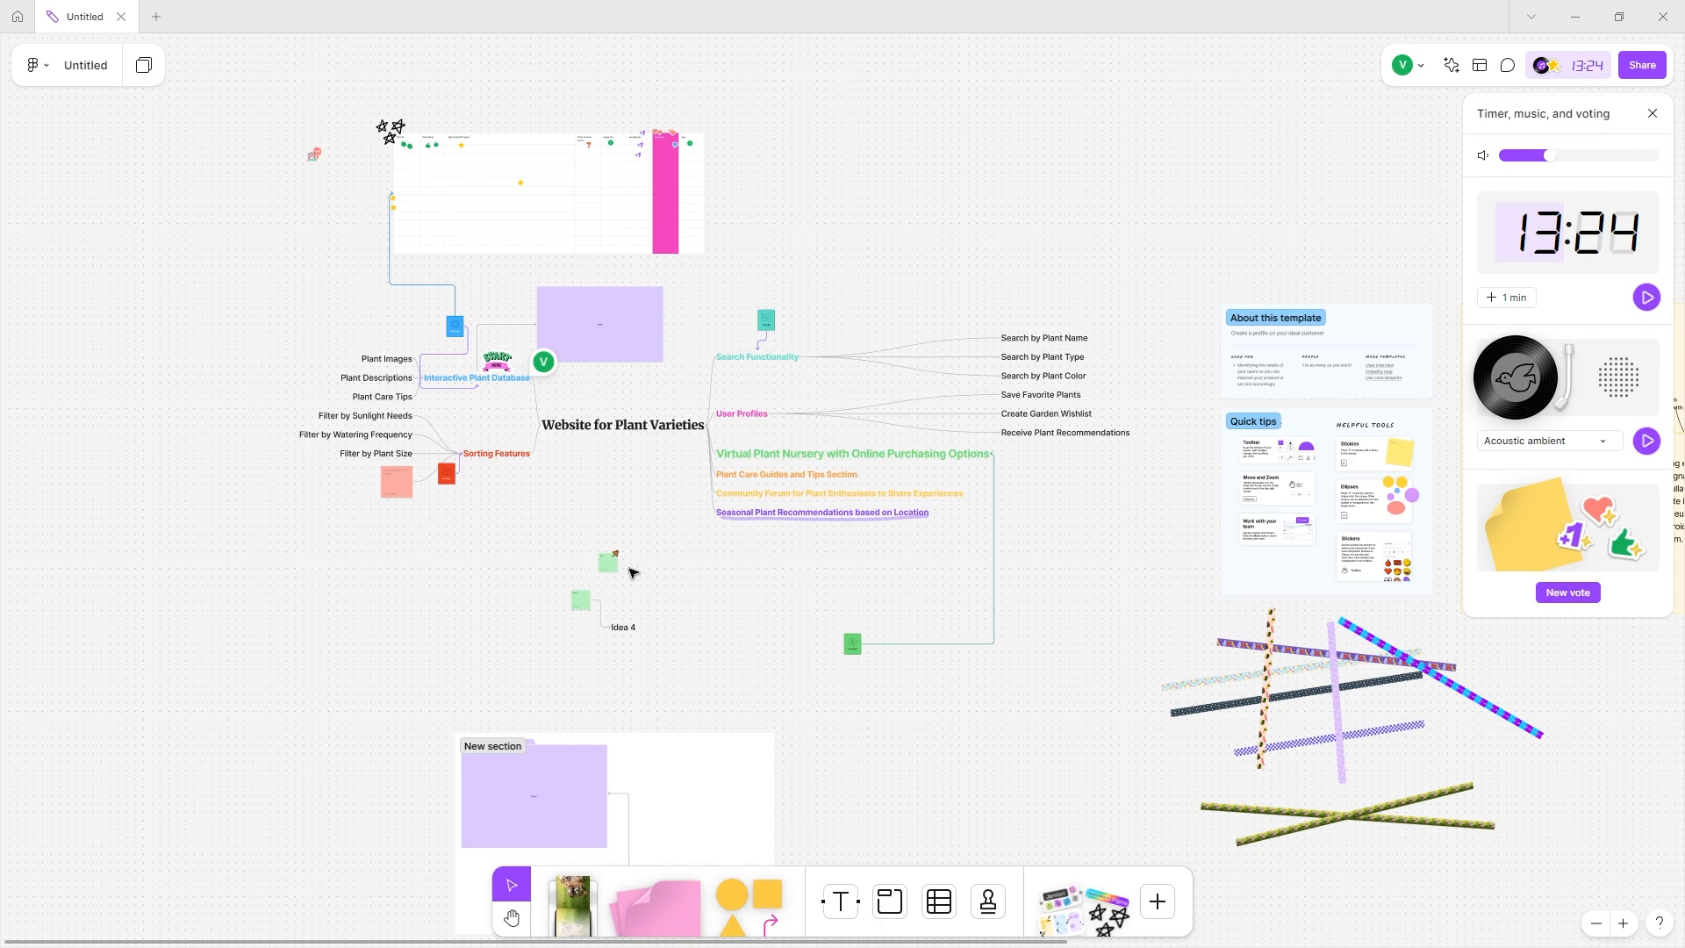
{"action": "scroll", "coordinate": [790, 497], "scroll_direction": "right", "scroll_amount": 15}
{"action": "scroll", "coordinate": [675, 748], "scroll_direction": "left", "scroll_amount": 15}
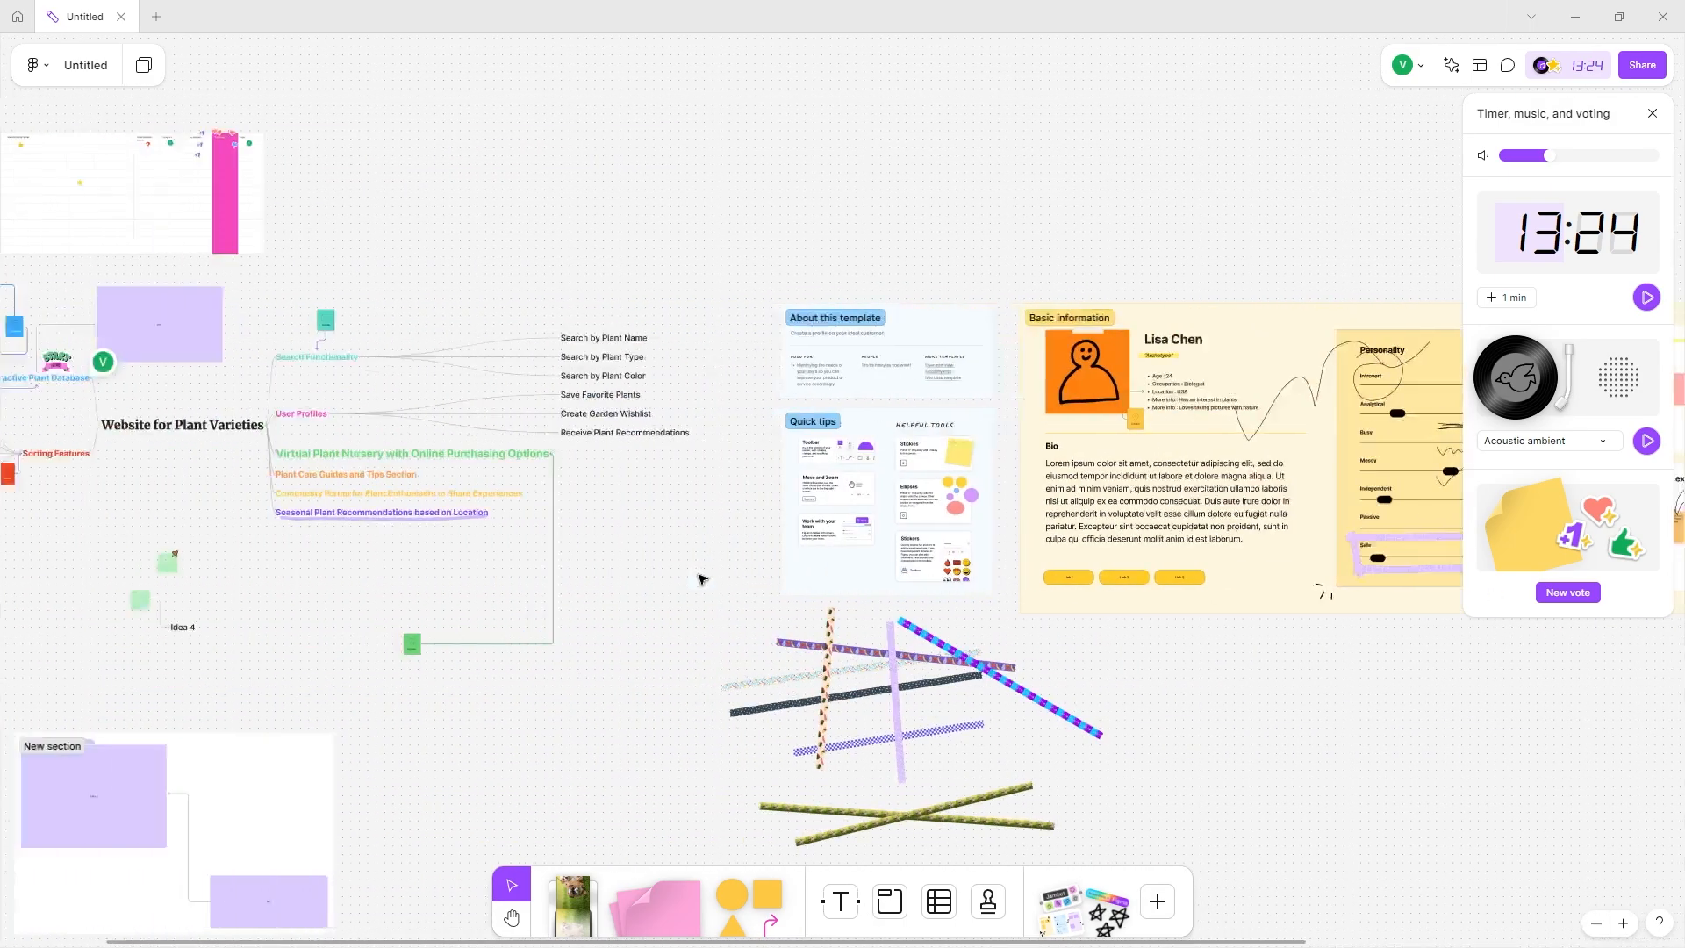
{"action": "scroll", "coordinate": [716, 553], "scroll_direction": "right", "scroll_amount": 15}
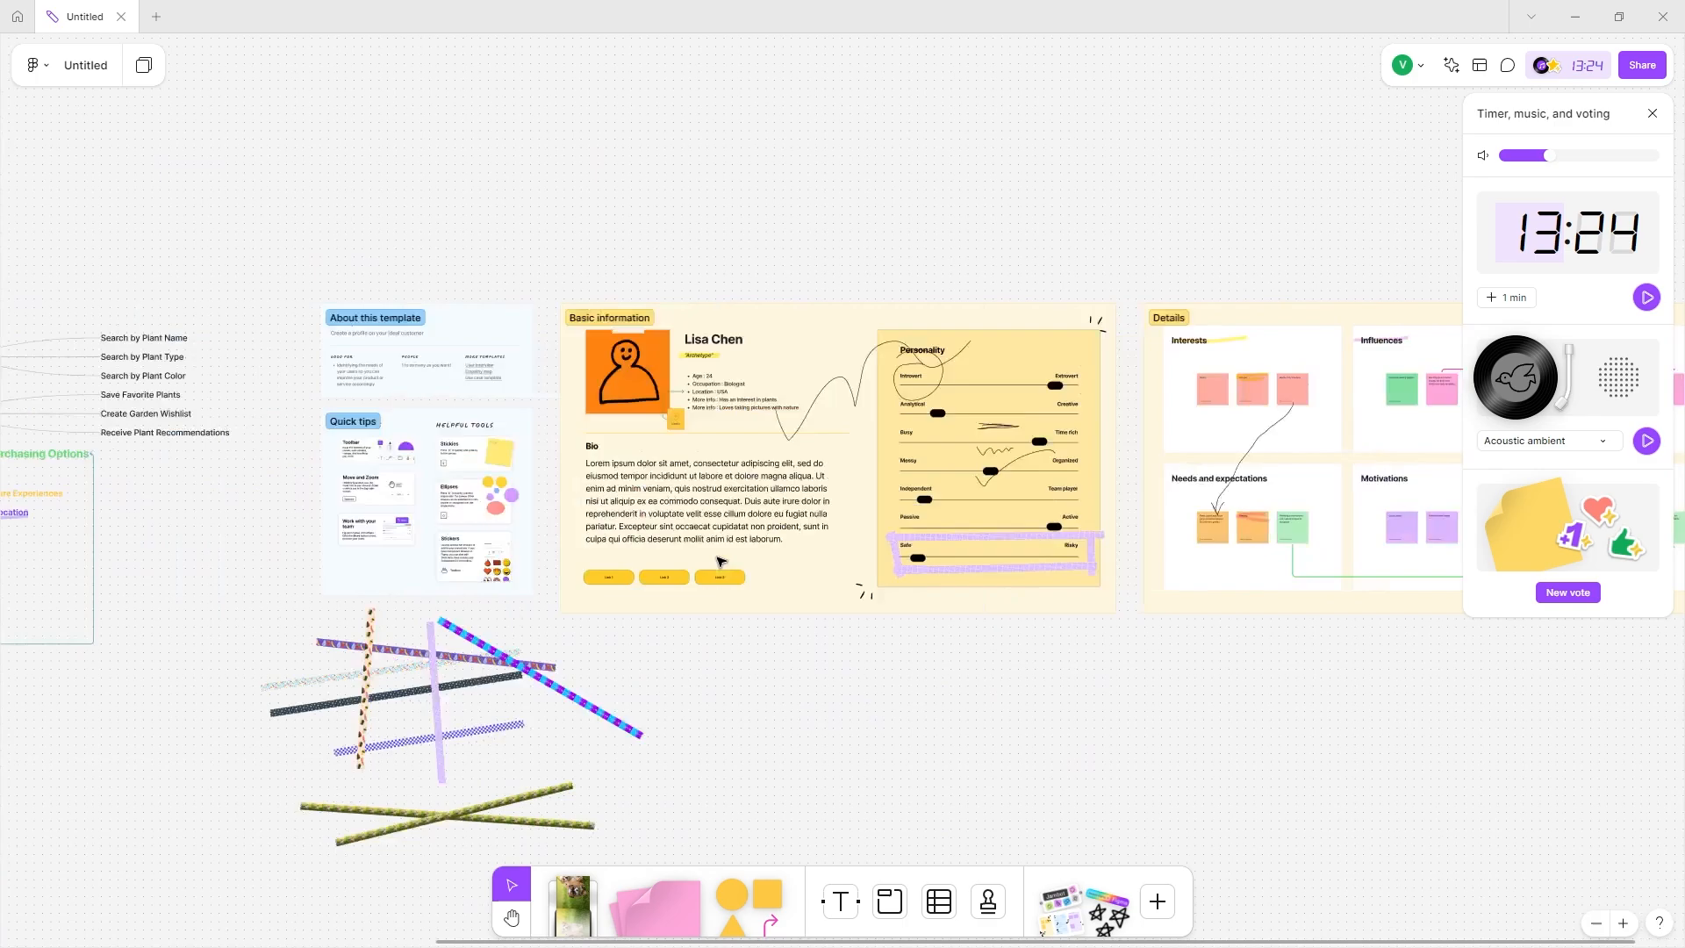
Clear the strikethrough on the 'toxicity of house plants' label and begin a new 'Stamp your 3 favorites' vote.
{"action": "scroll", "coordinate": [740, 440], "scroll_direction": "up", "scroll_amount": 5}
{"action": "left_click", "coordinate": [891, 244]}
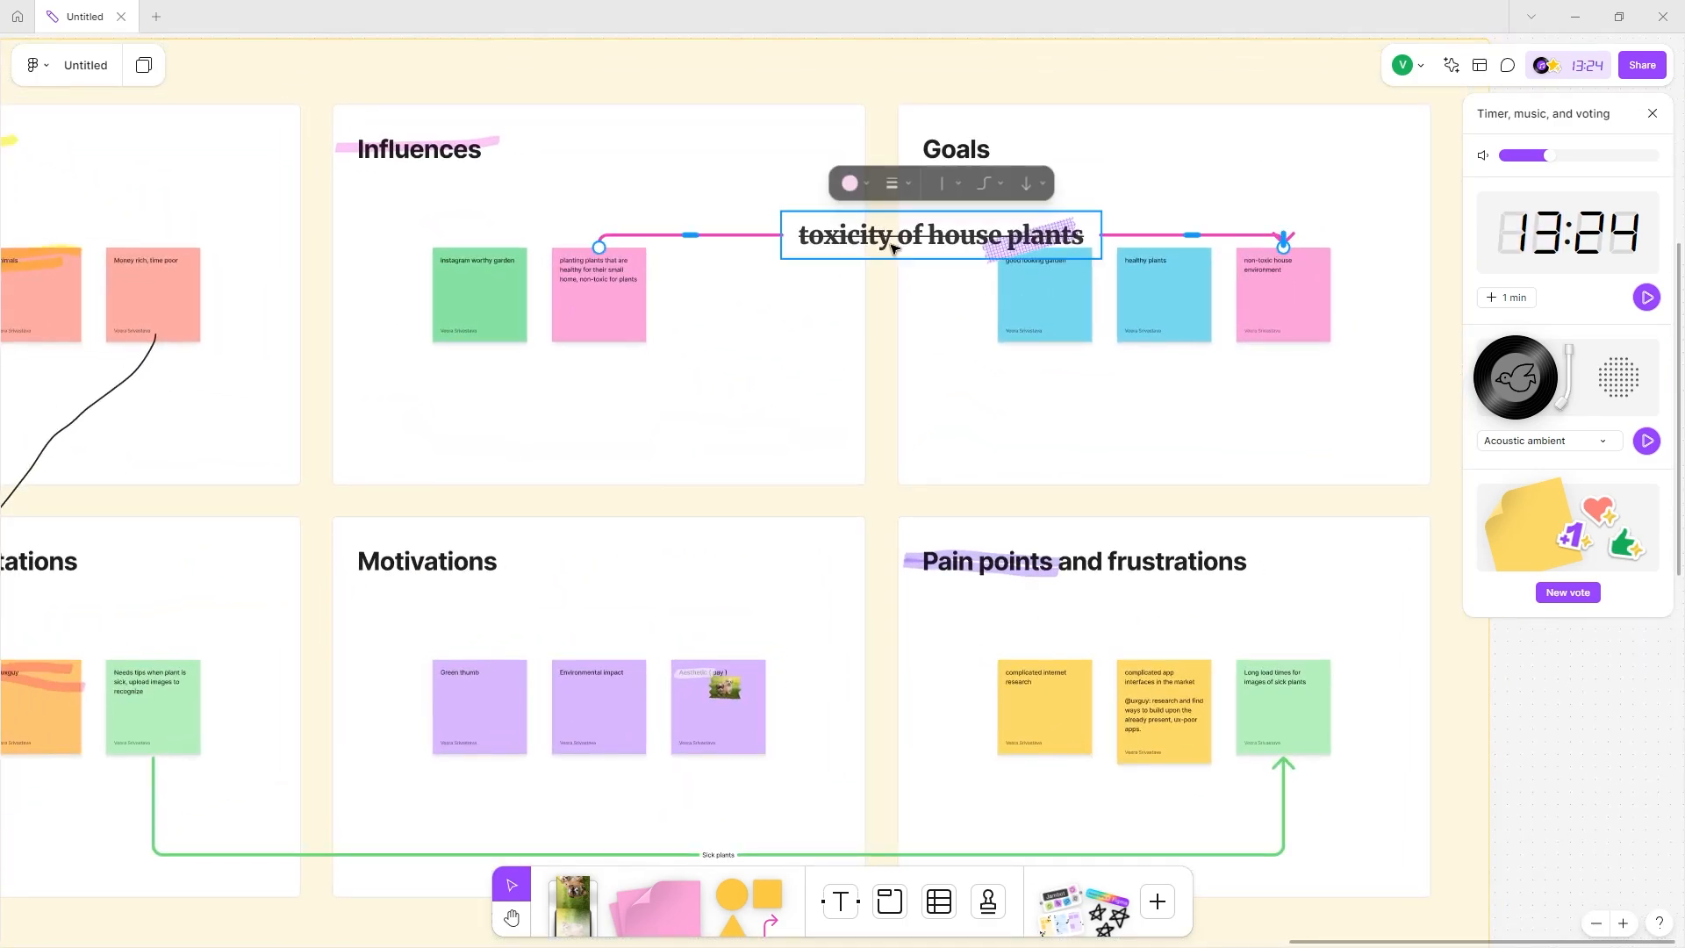
{"action": "left_click", "coordinate": [890, 244]}
{"action": "left_click", "coordinate": [1057, 181]}
{"action": "left_click", "coordinate": [822, 329]}
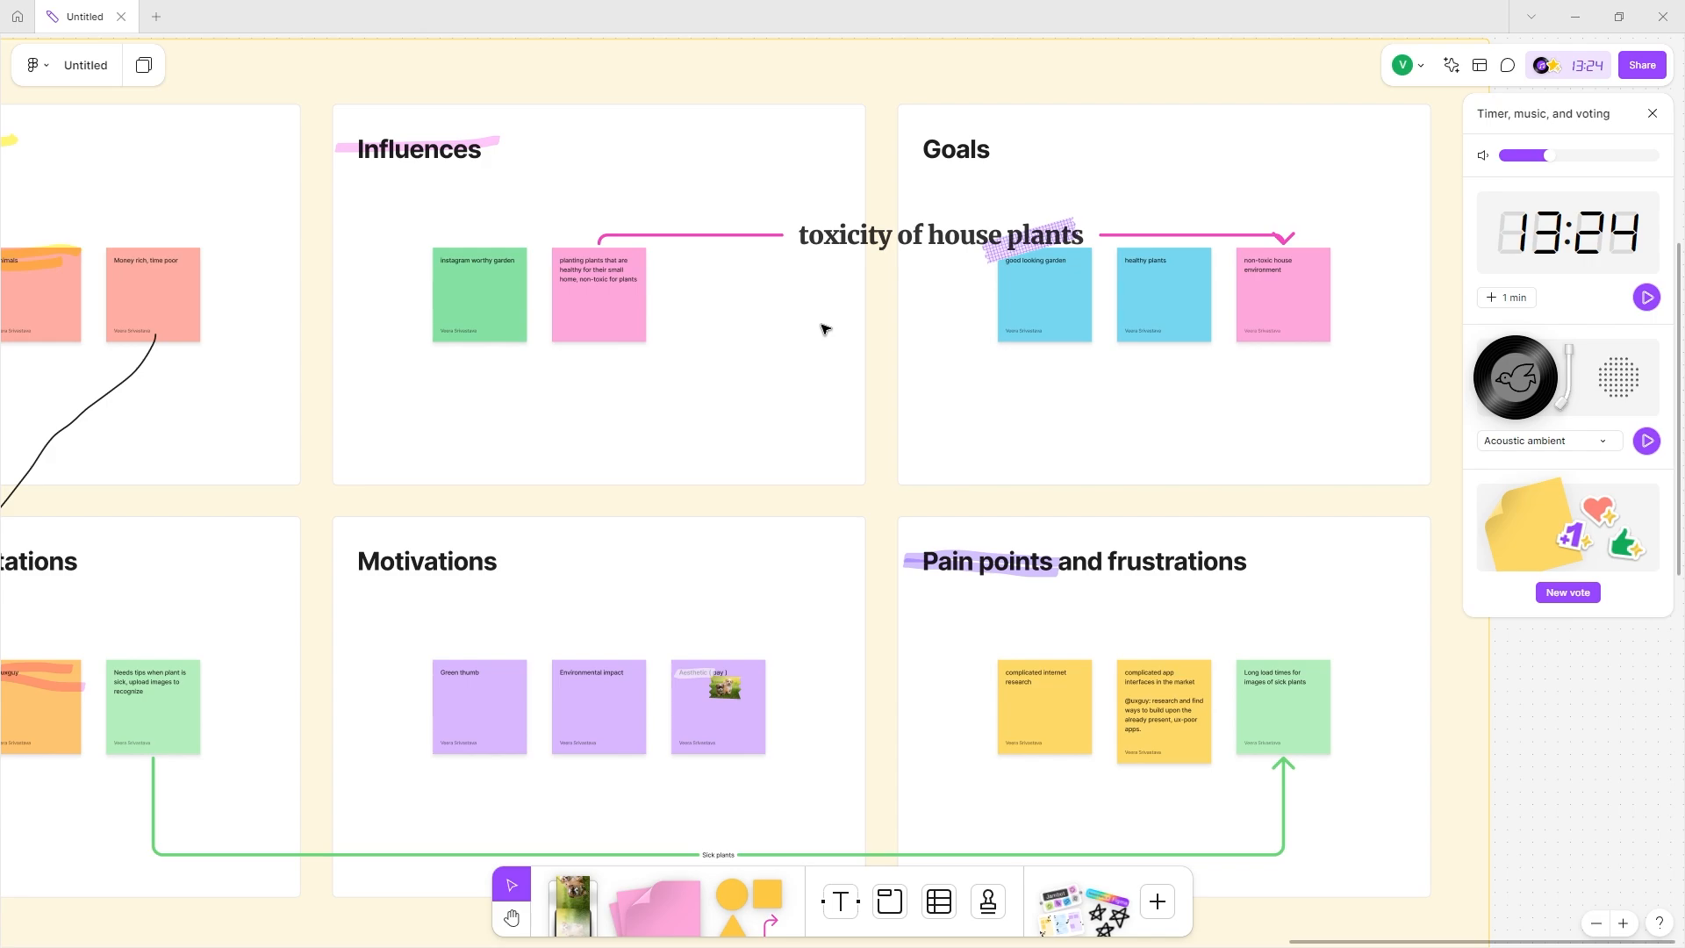
{"action": "left_click", "coordinate": [1567, 593]}
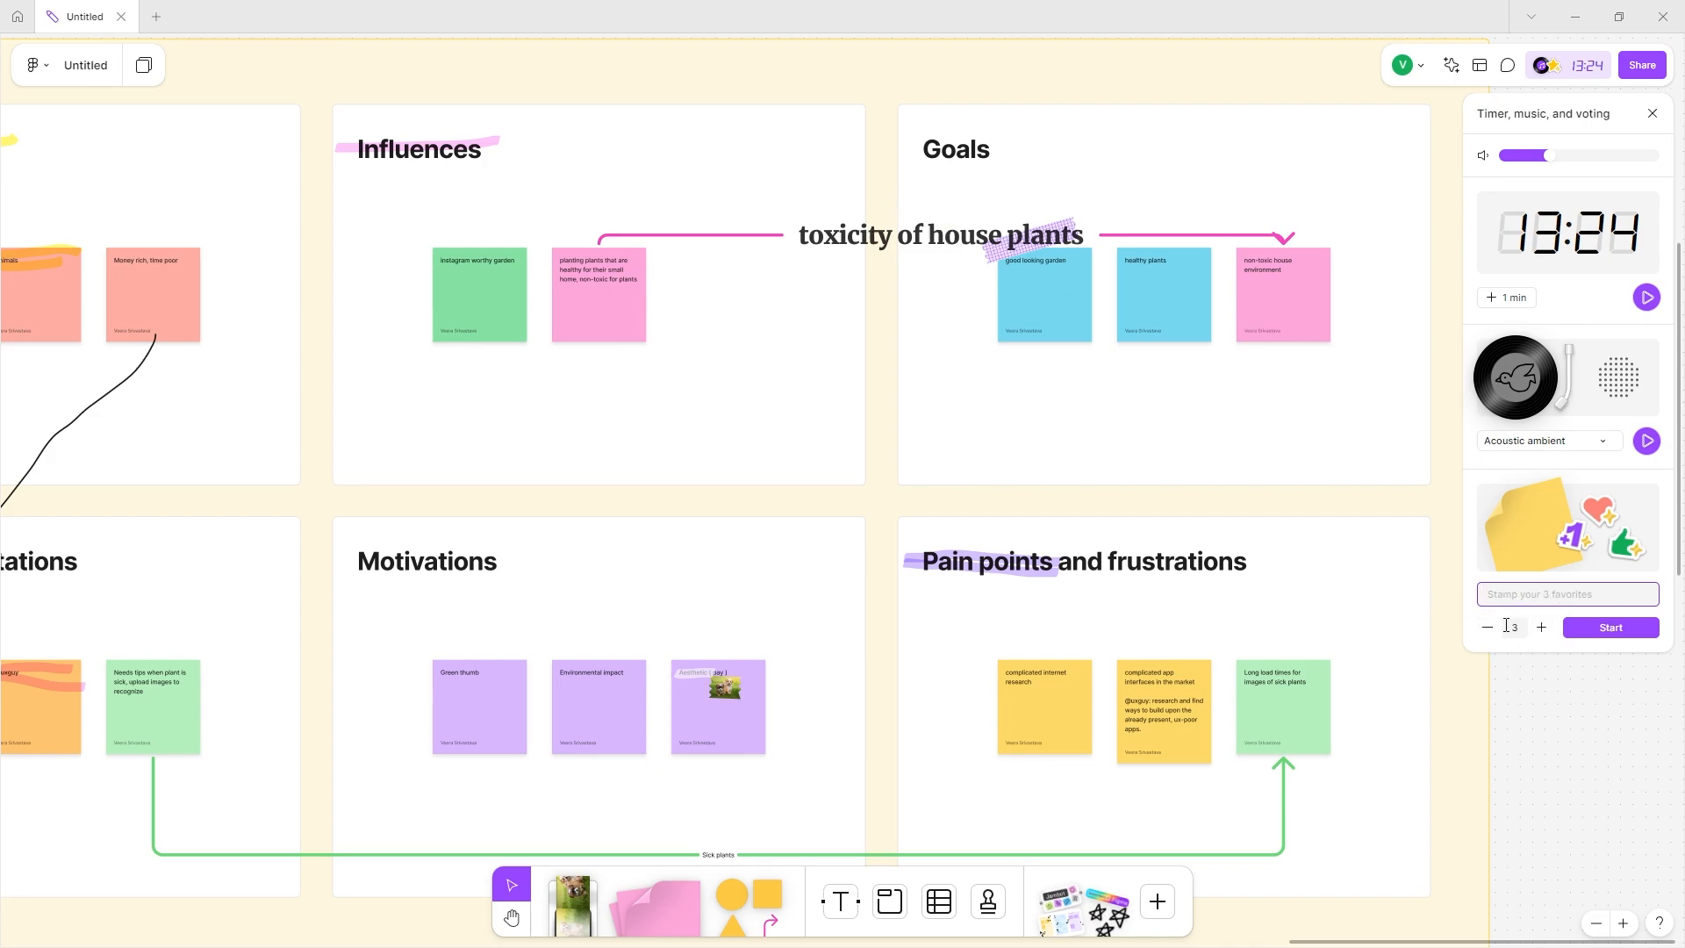
{"action": "scroll", "coordinate": [1113, 619], "scroll_direction": "down", "scroll_amount": 1}
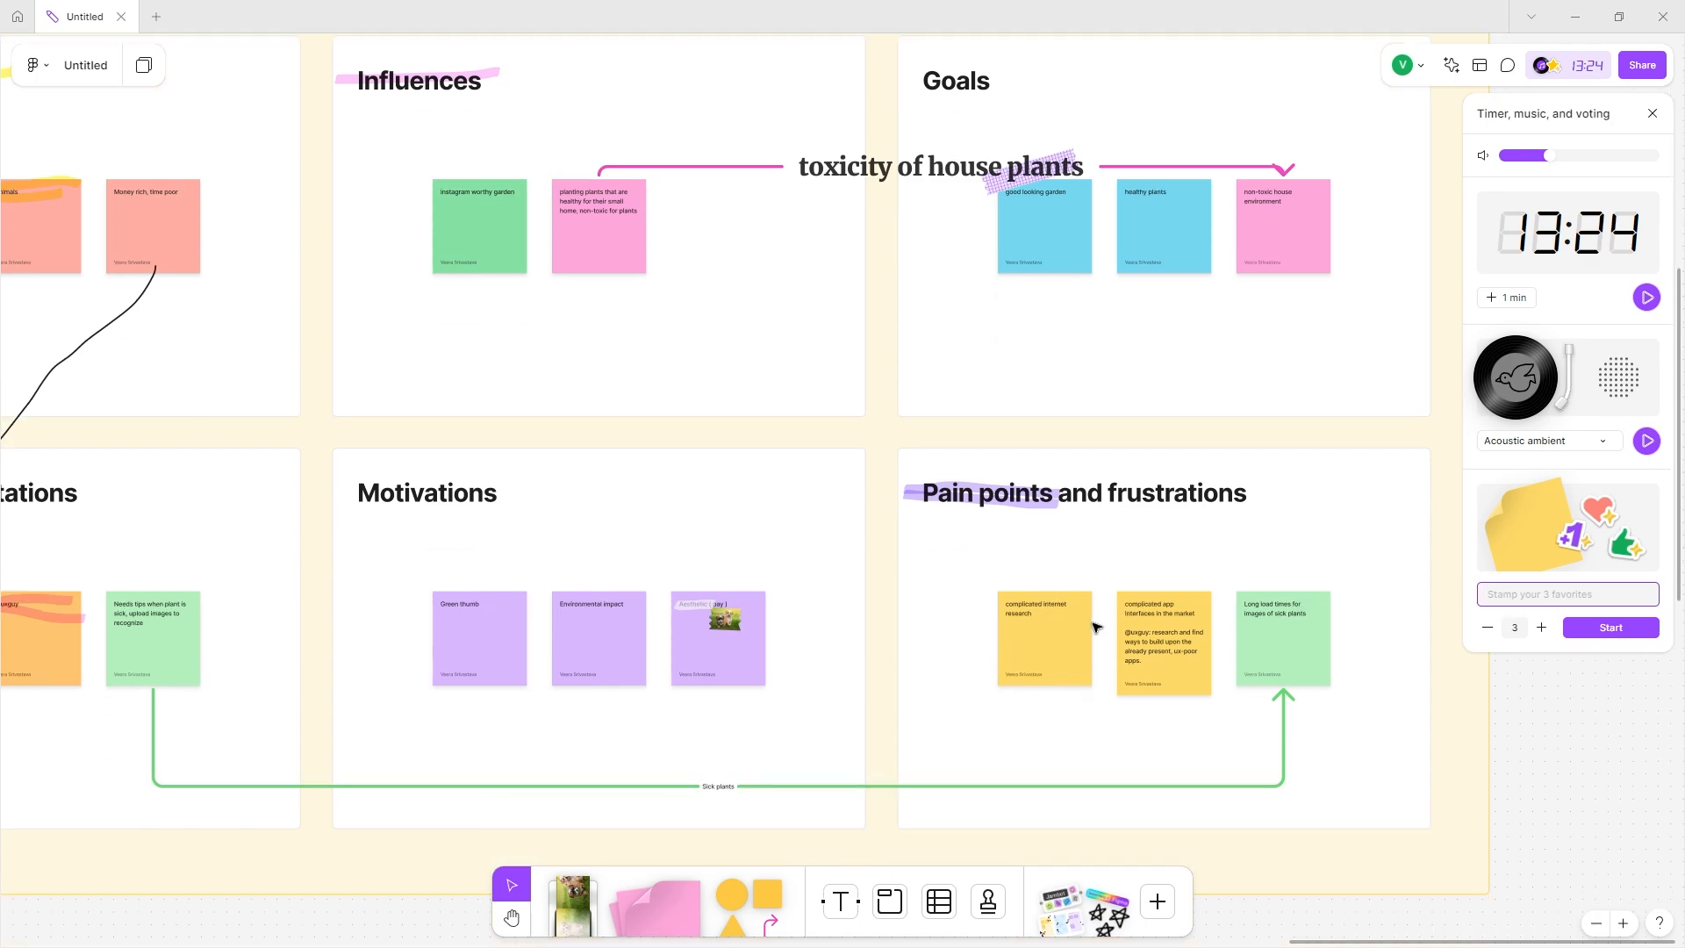
Set the 'Sick plants' connector label to Extra large text in a monospace font.
{"action": "left_click", "coordinate": [716, 788]}
{"action": "double_click", "coordinate": [716, 787]}
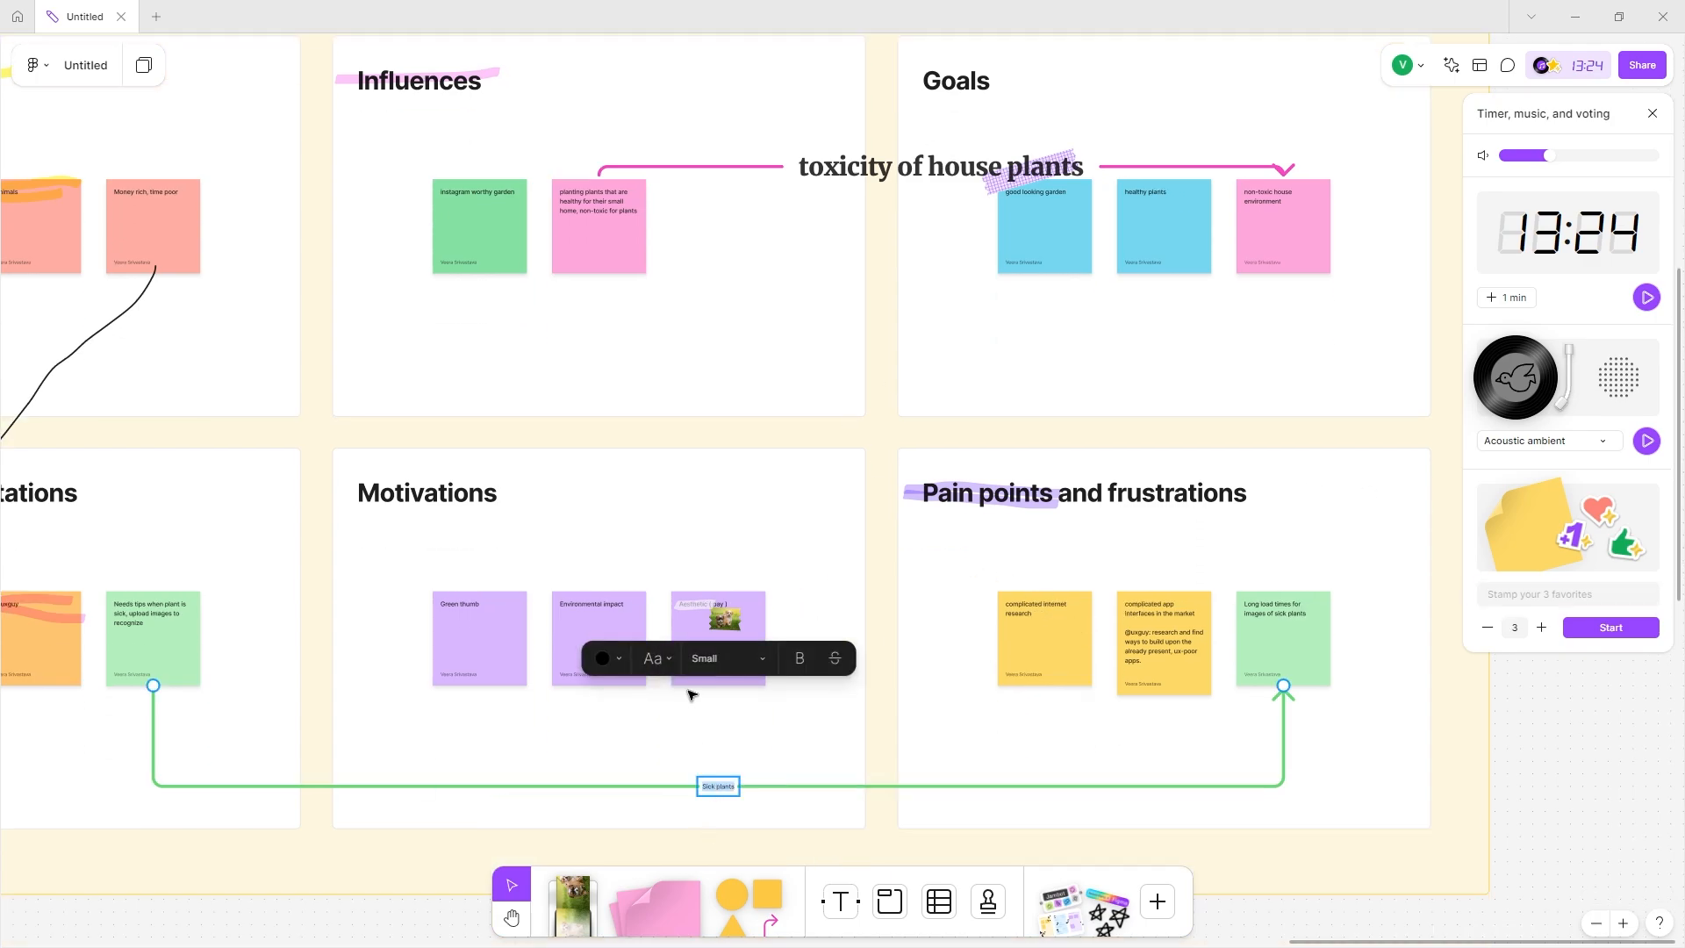
{"action": "left_click", "coordinate": [704, 661]}
{"action": "left_click", "coordinate": [702, 686]}
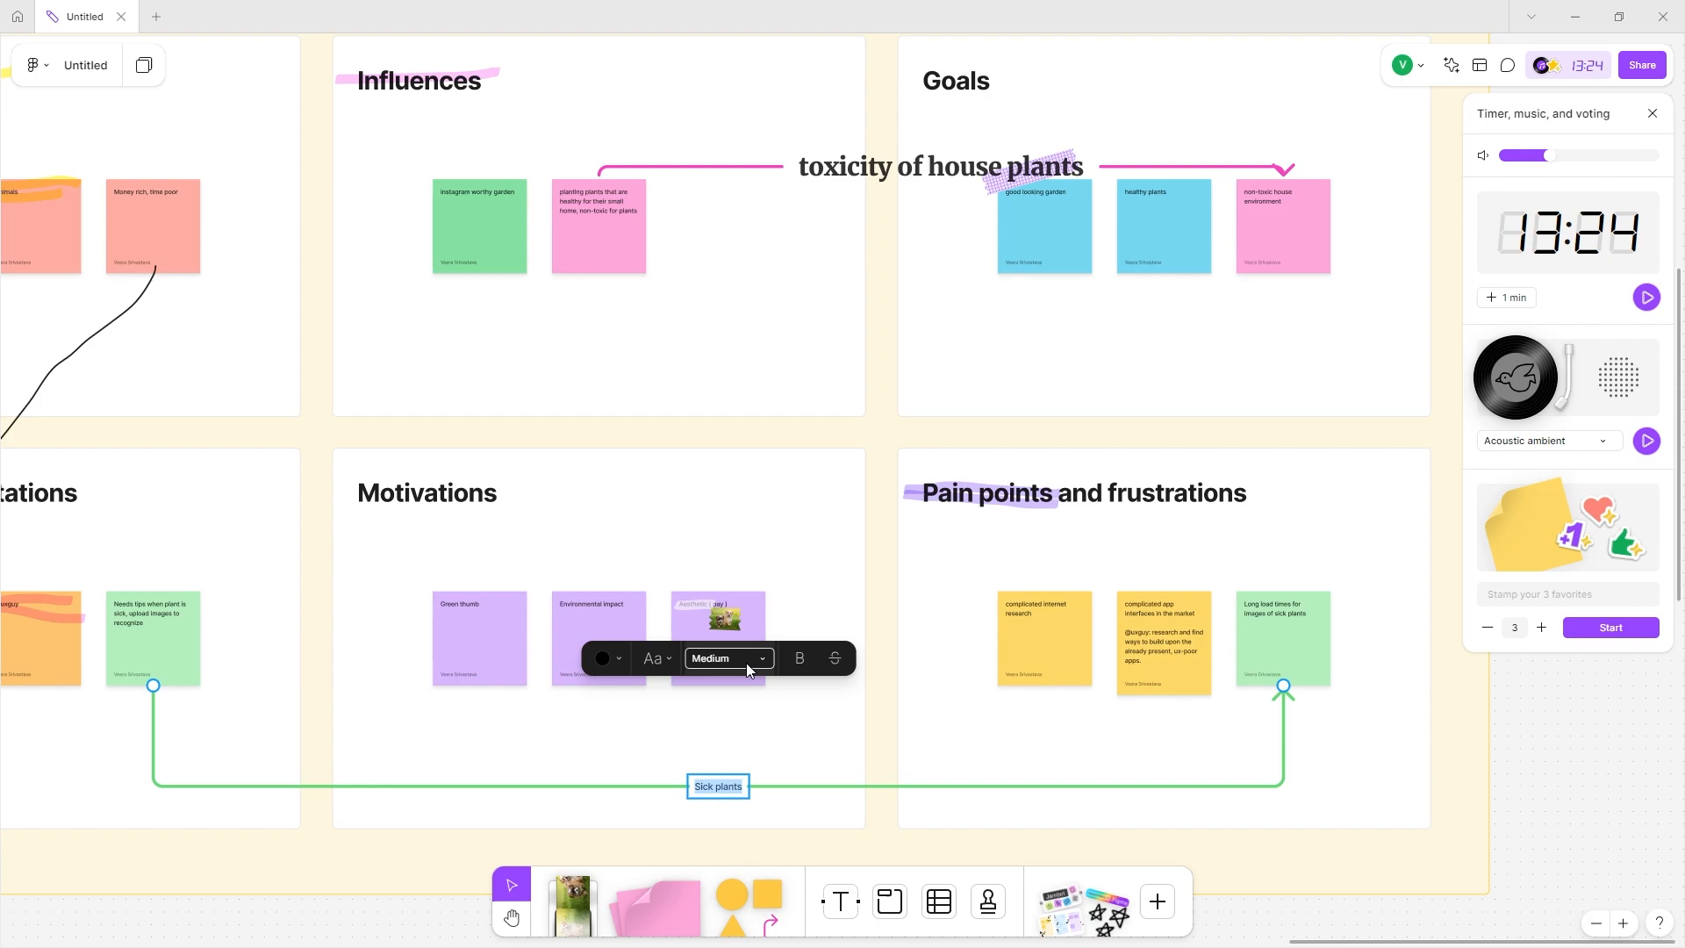
{"action": "left_click", "coordinate": [730, 660]}
{"action": "left_click", "coordinate": [709, 721]}
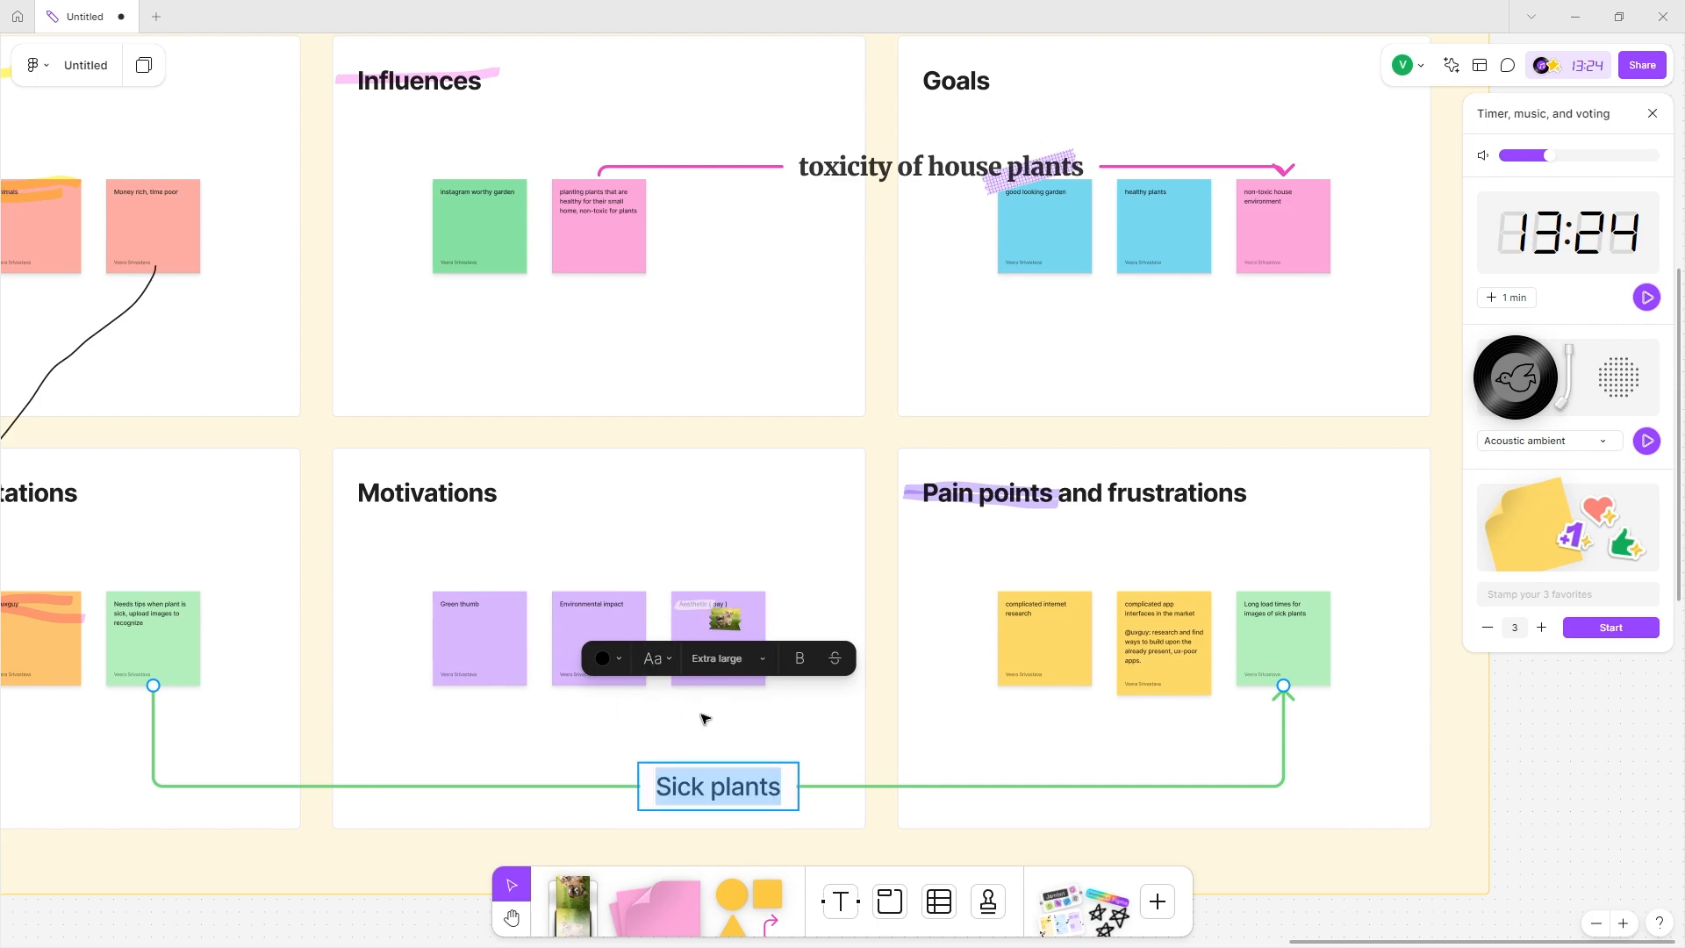
{"action": "left_click", "coordinate": [652, 658]}
{"action": "left_click", "coordinate": [657, 725]}
{"action": "left_click", "coordinate": [737, 741]}
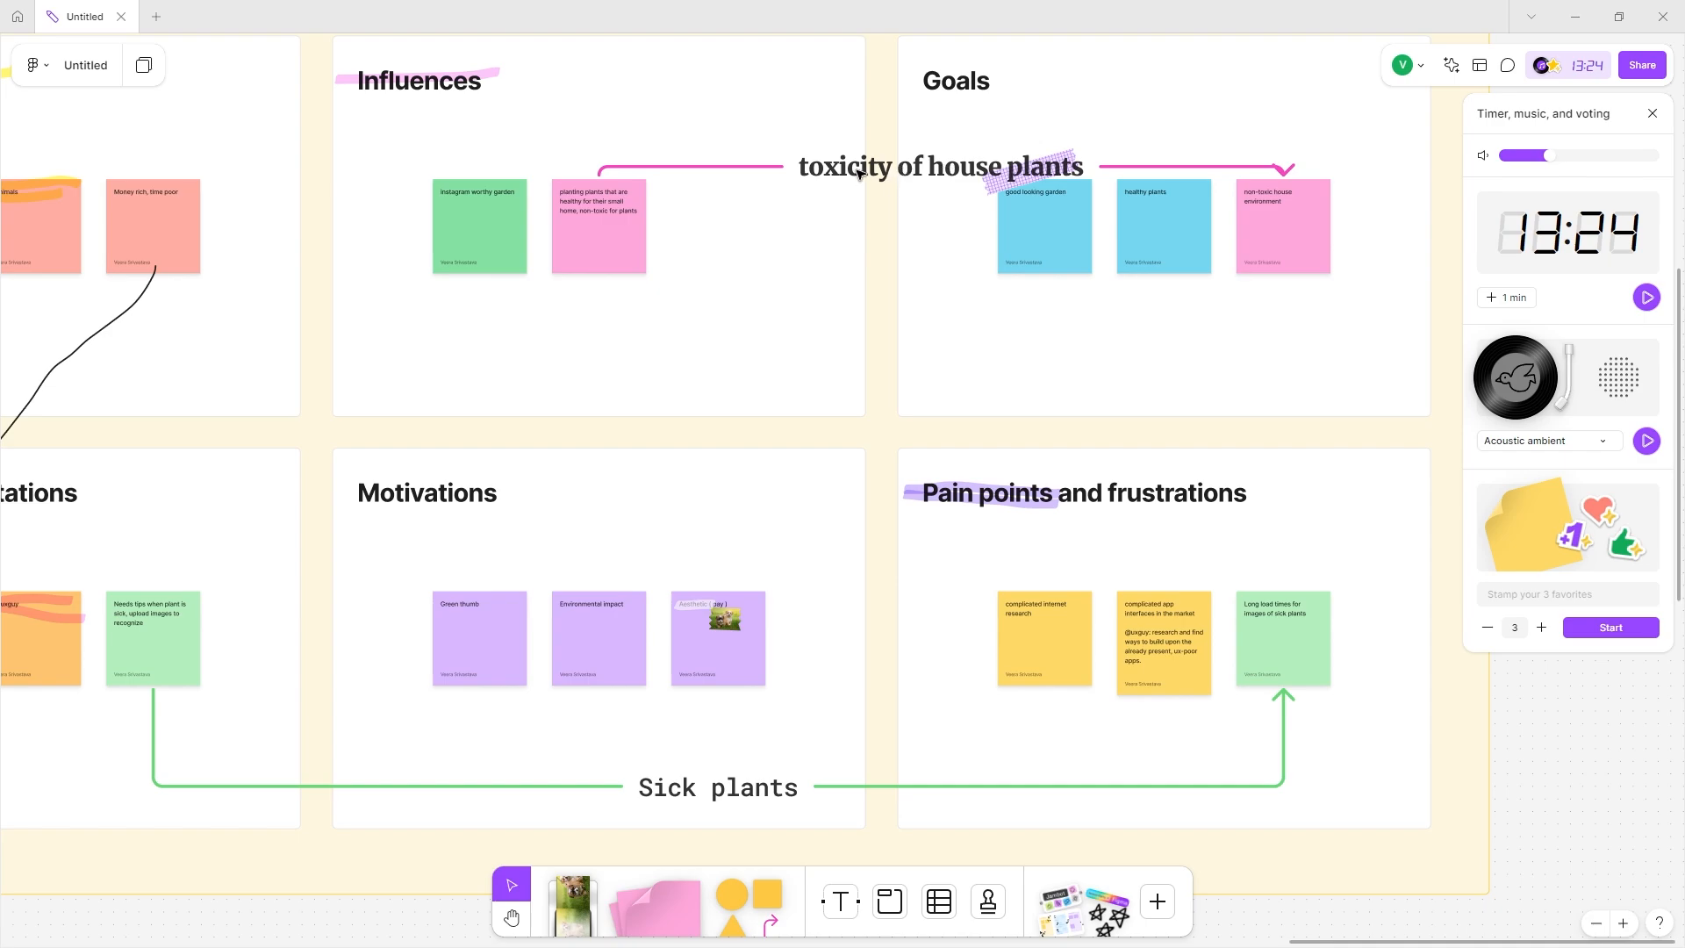
{"action": "scroll", "coordinate": [858, 173], "scroll_direction": "up", "scroll_amount": 1}
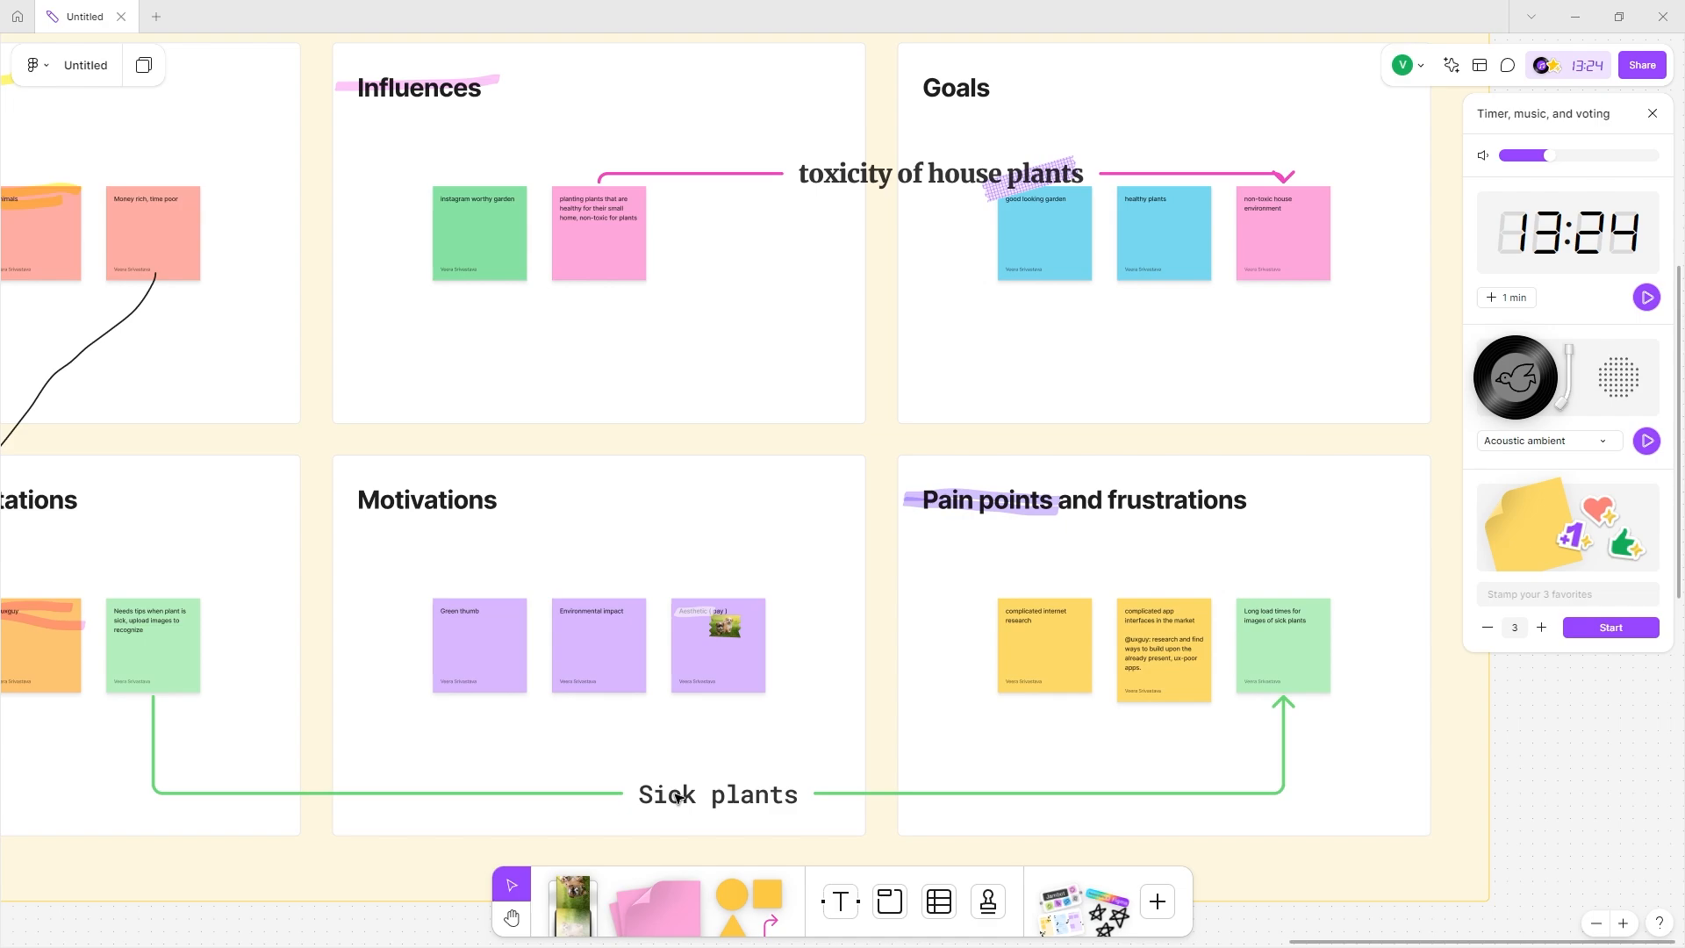
Lower the vote to 1 vote per person and start the session.
{"action": "left_click", "coordinate": [783, 180]}
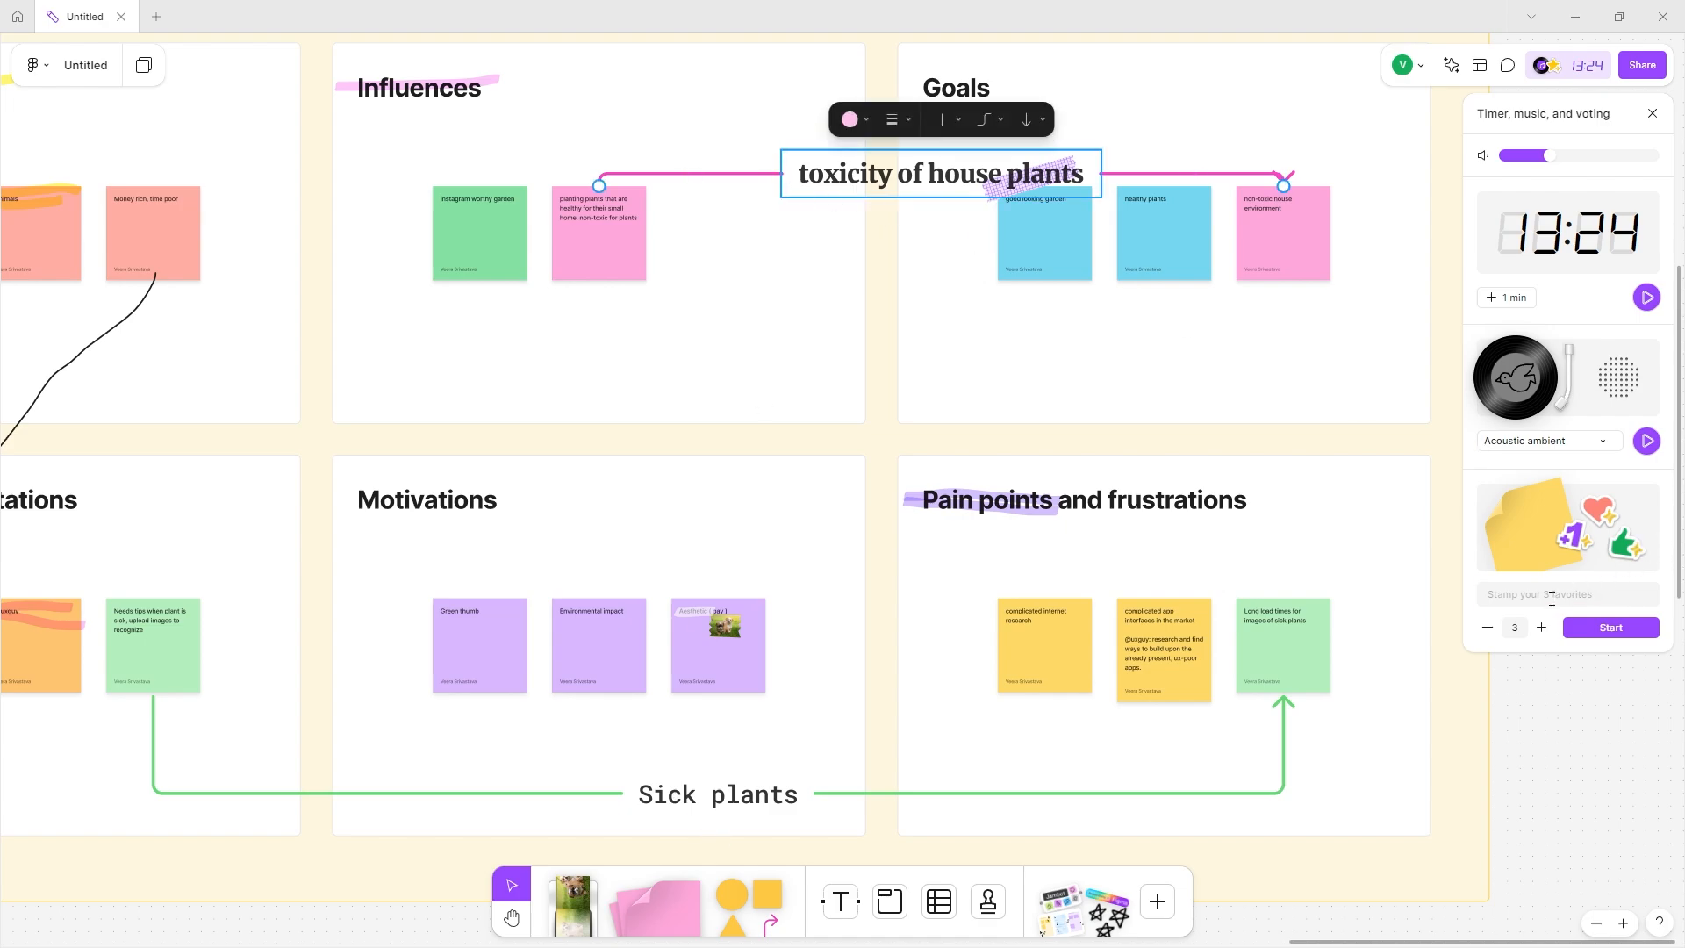
{"action": "left_click", "coordinate": [1550, 597]}
{"action": "left_click", "coordinate": [1486, 628]}
{"action": "left_click", "coordinate": [1486, 627]}
{"action": "left_click", "coordinate": [1611, 626]}
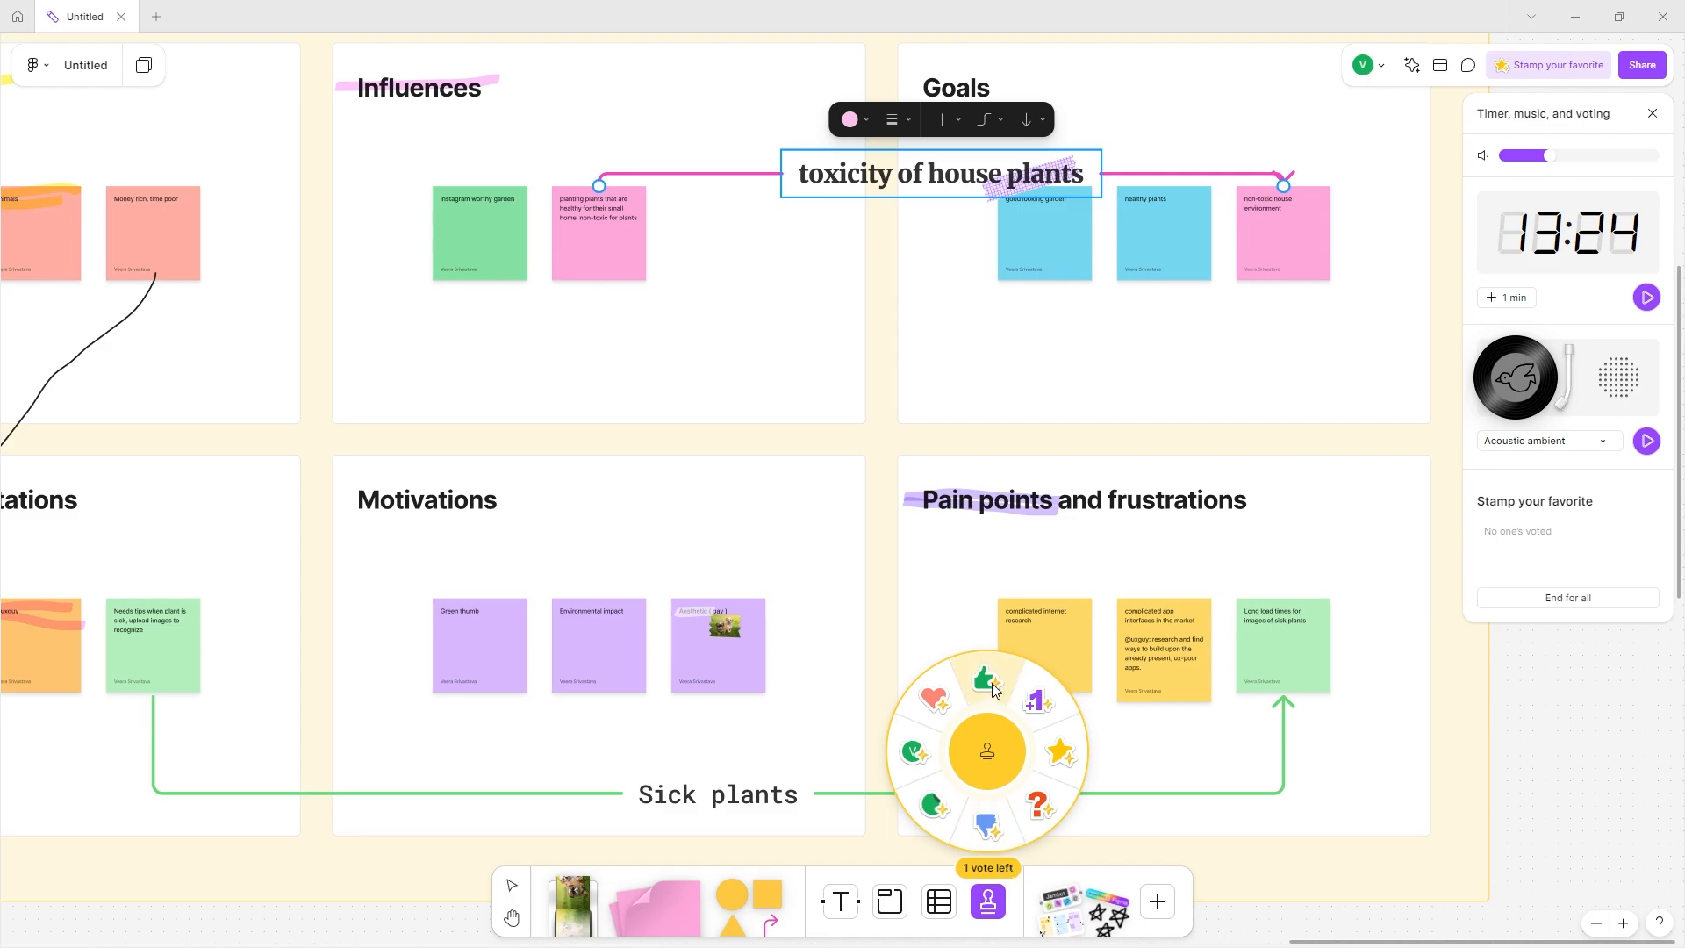
Choose the heart stamp from the stamp wheel.
{"action": "left_click", "coordinate": [933, 698]}
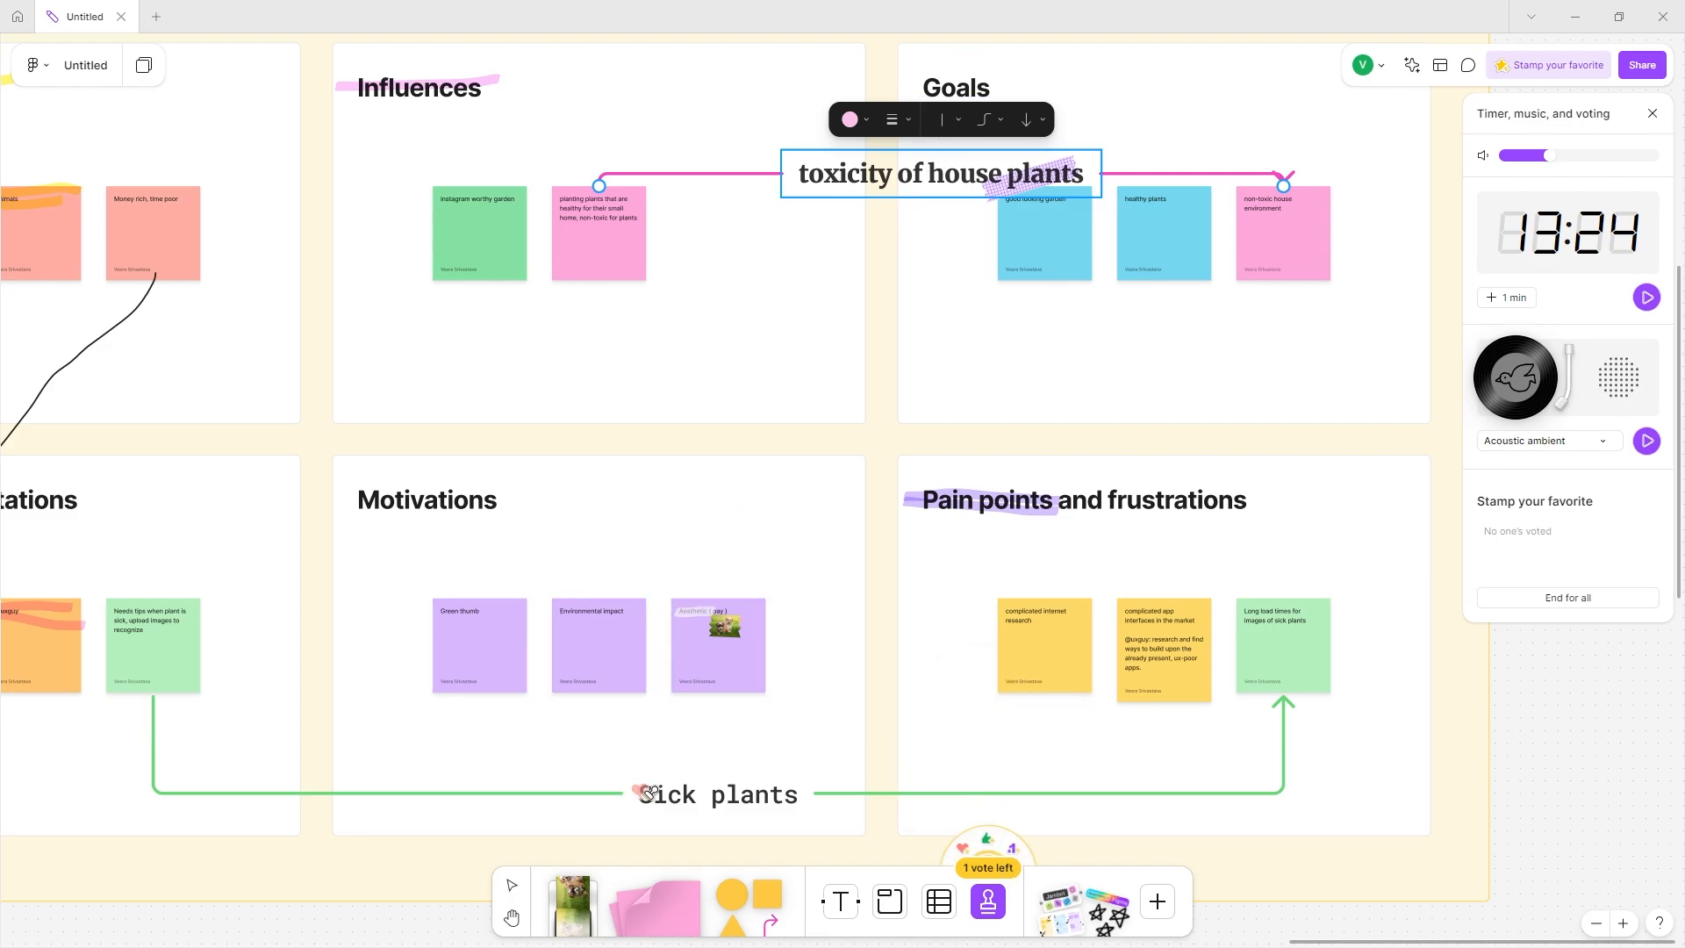
{"action": "left_click", "coordinate": [930, 840]}
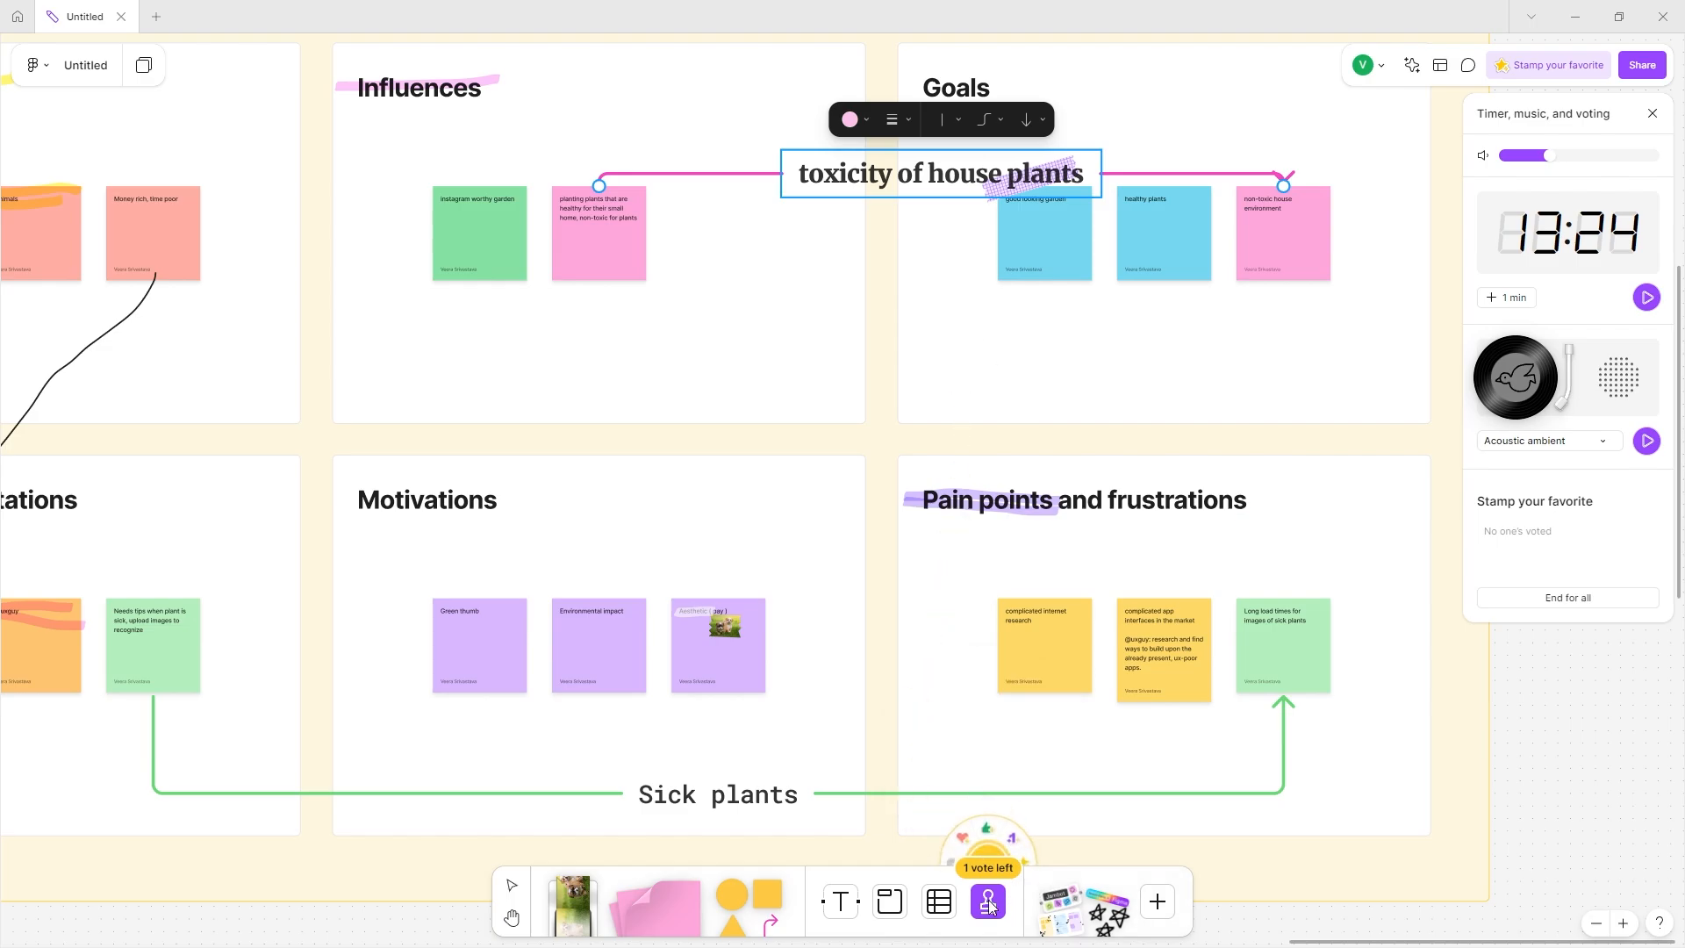
{"action": "left_click", "coordinate": [963, 873]}
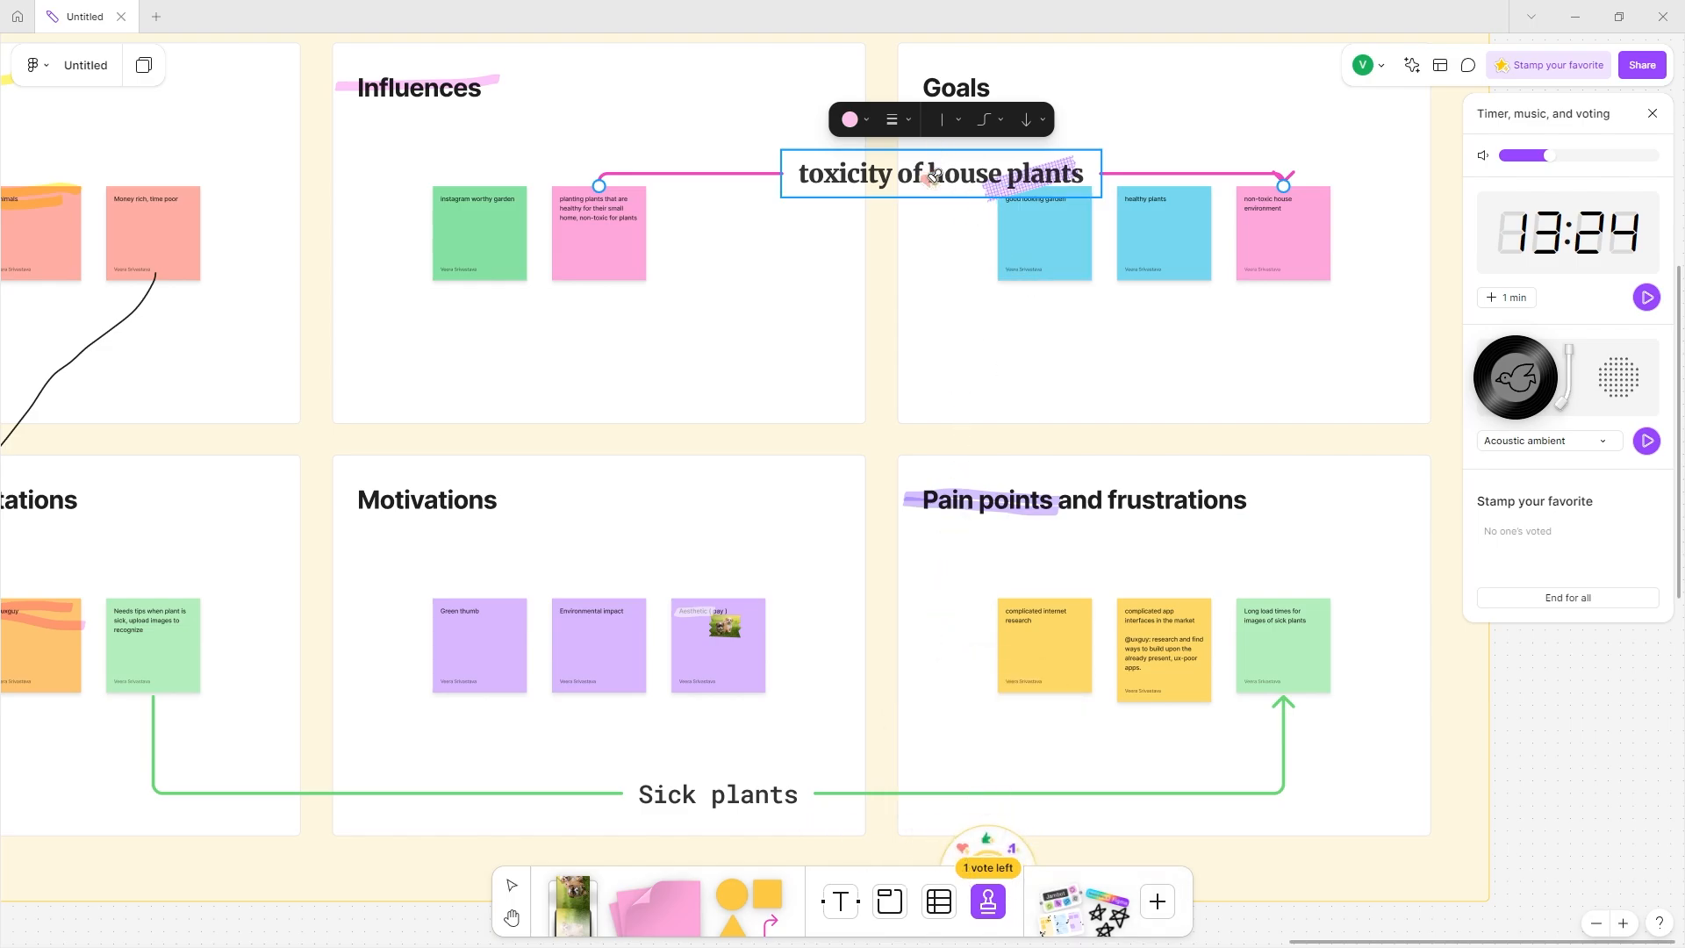
{"action": "left_click", "coordinate": [806, 685]}
{"action": "scroll", "coordinate": [790, 796], "scroll_direction": "down", "scroll_amount": 1}
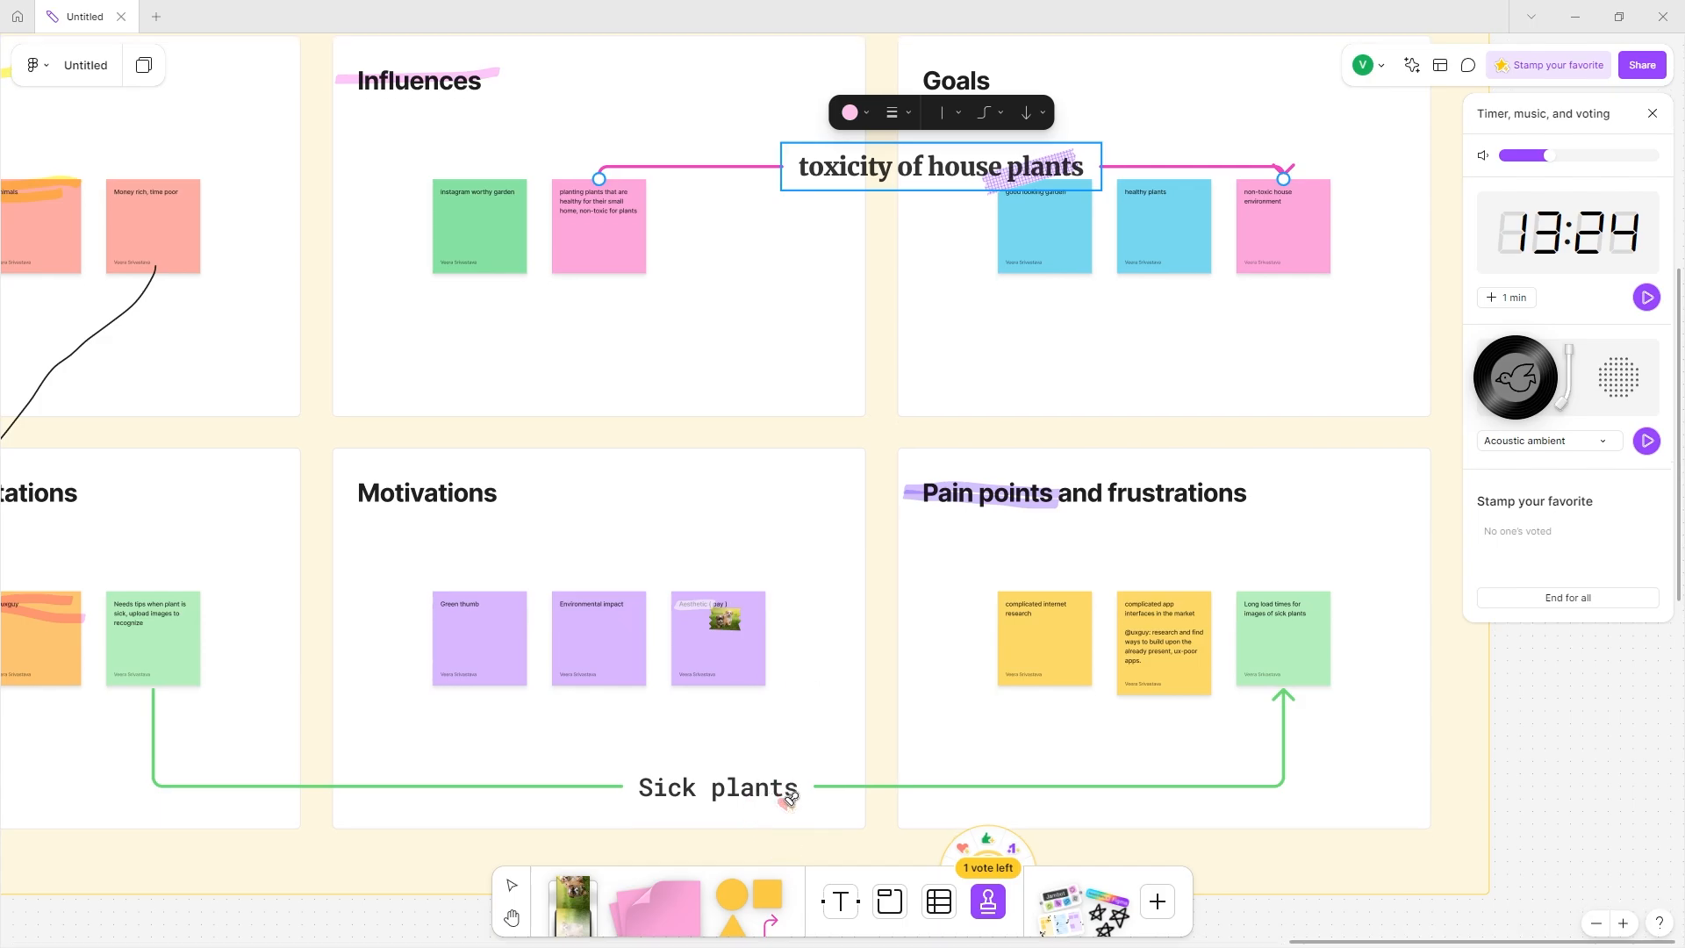
{"action": "left_click", "coordinate": [987, 850]}
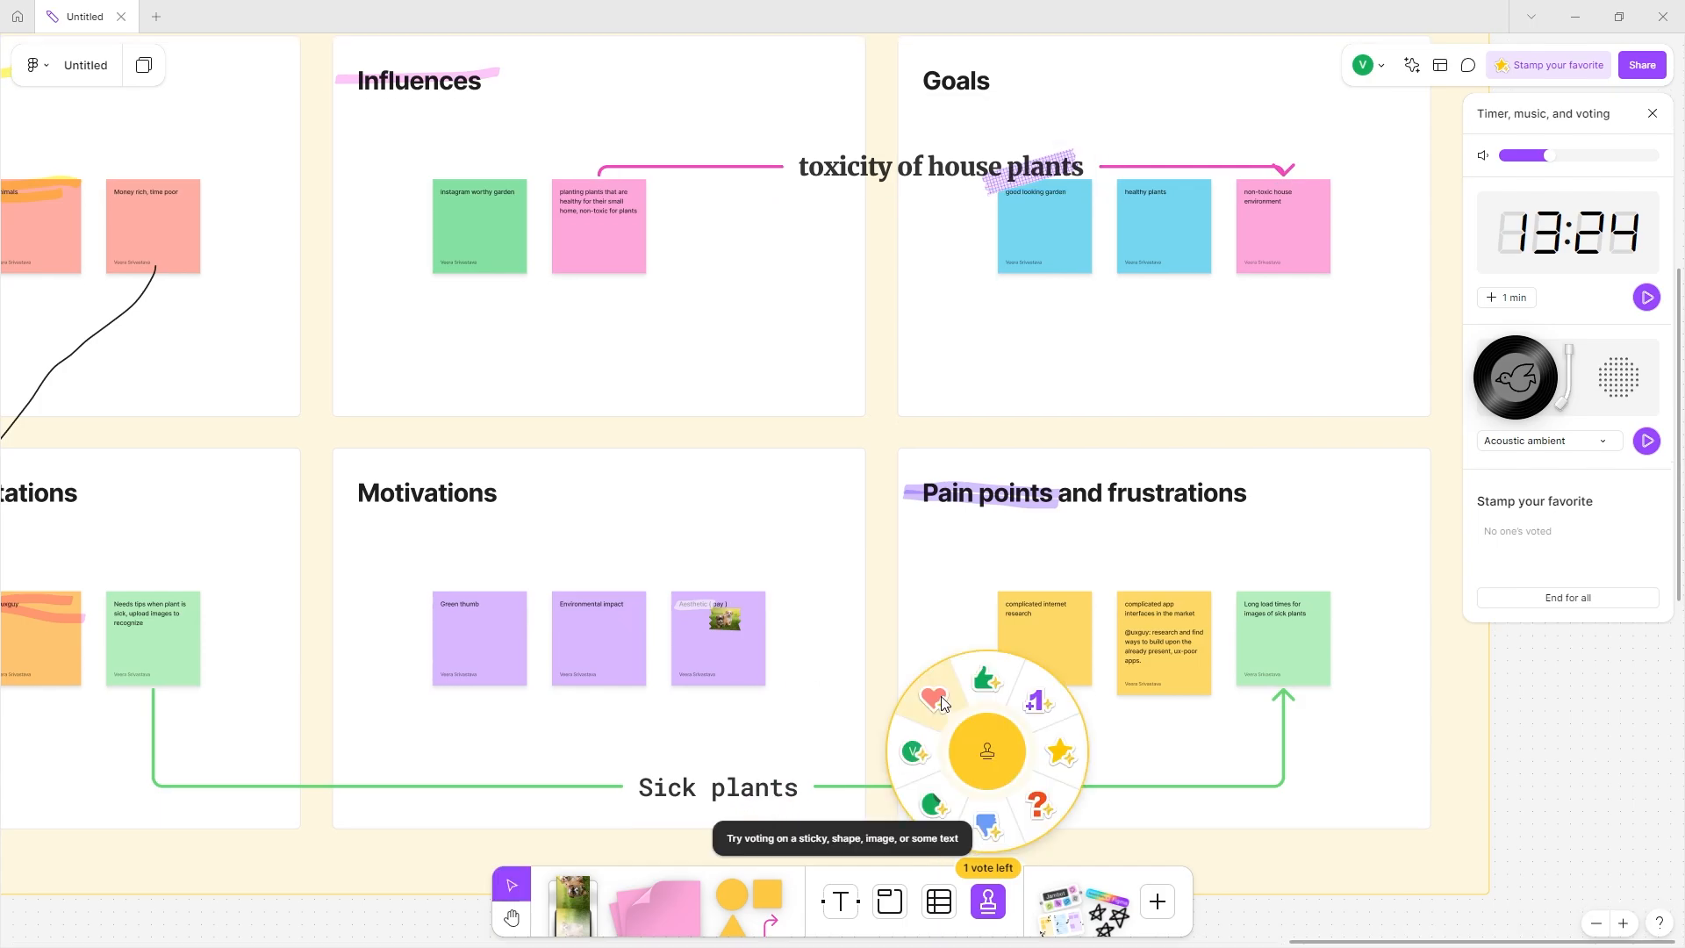
{"action": "left_click", "coordinate": [937, 700]}
{"action": "scroll", "coordinate": [752, 764], "scroll_direction": "up", "scroll_amount": 3}
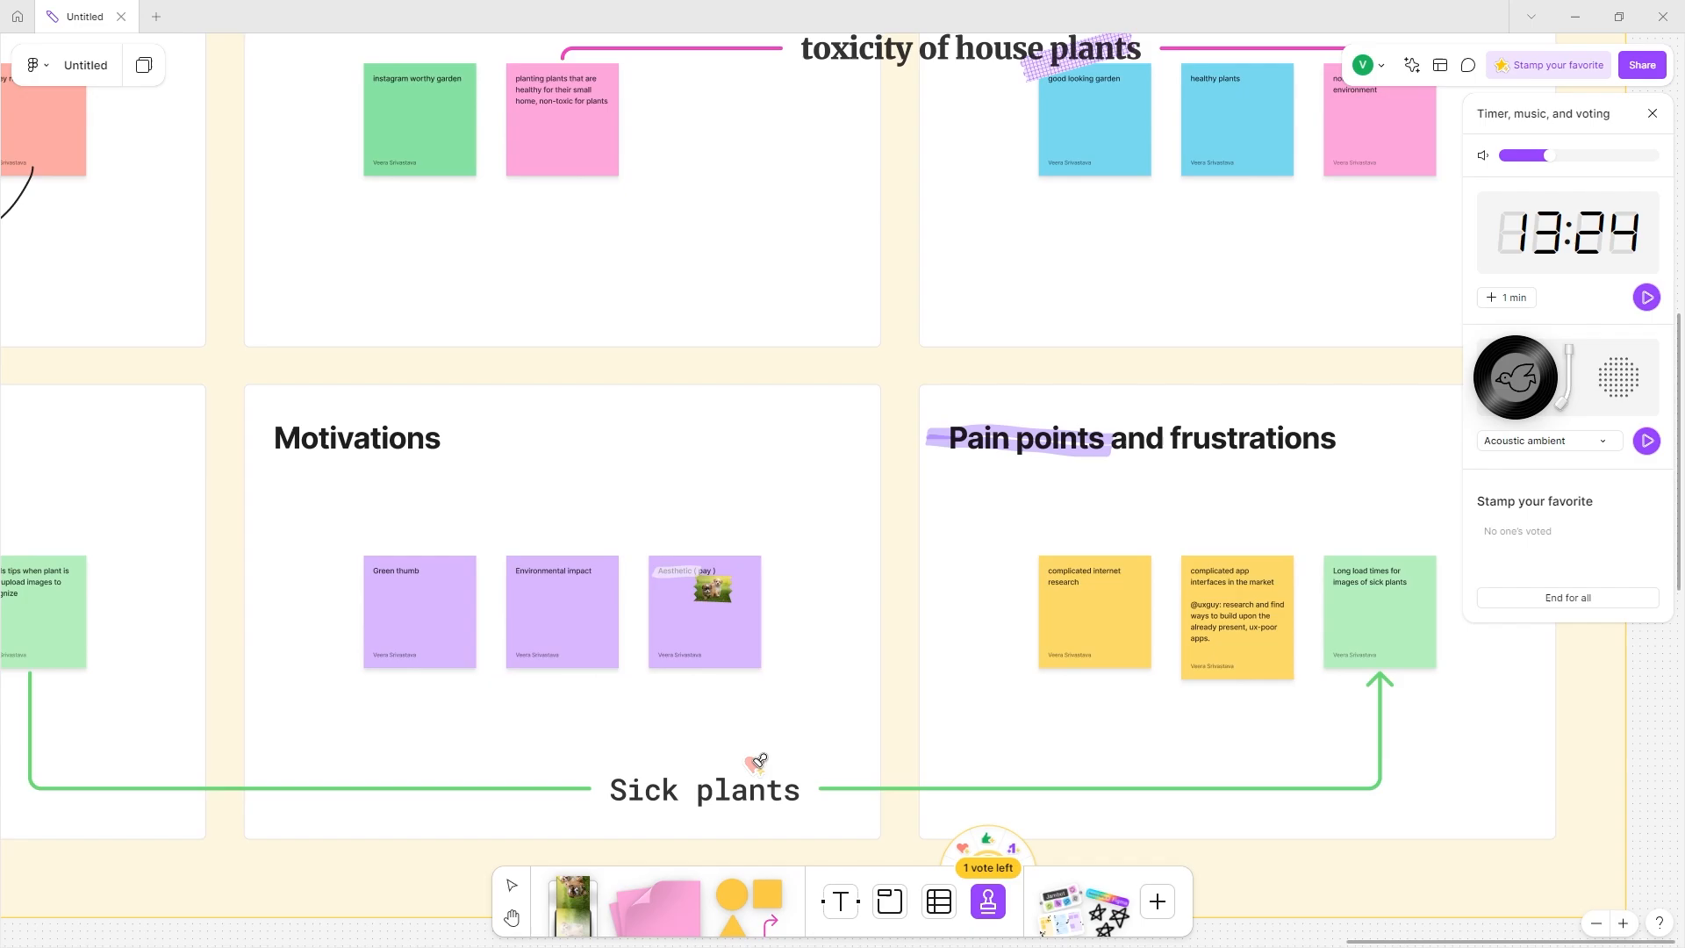
{"action": "scroll", "coordinate": [758, 760], "scroll_direction": "left", "scroll_amount": 3}
Stamp a heart vote on the 'Needs tips when plant is sick' sticky.
{"action": "left_click", "coordinate": [255, 638]}
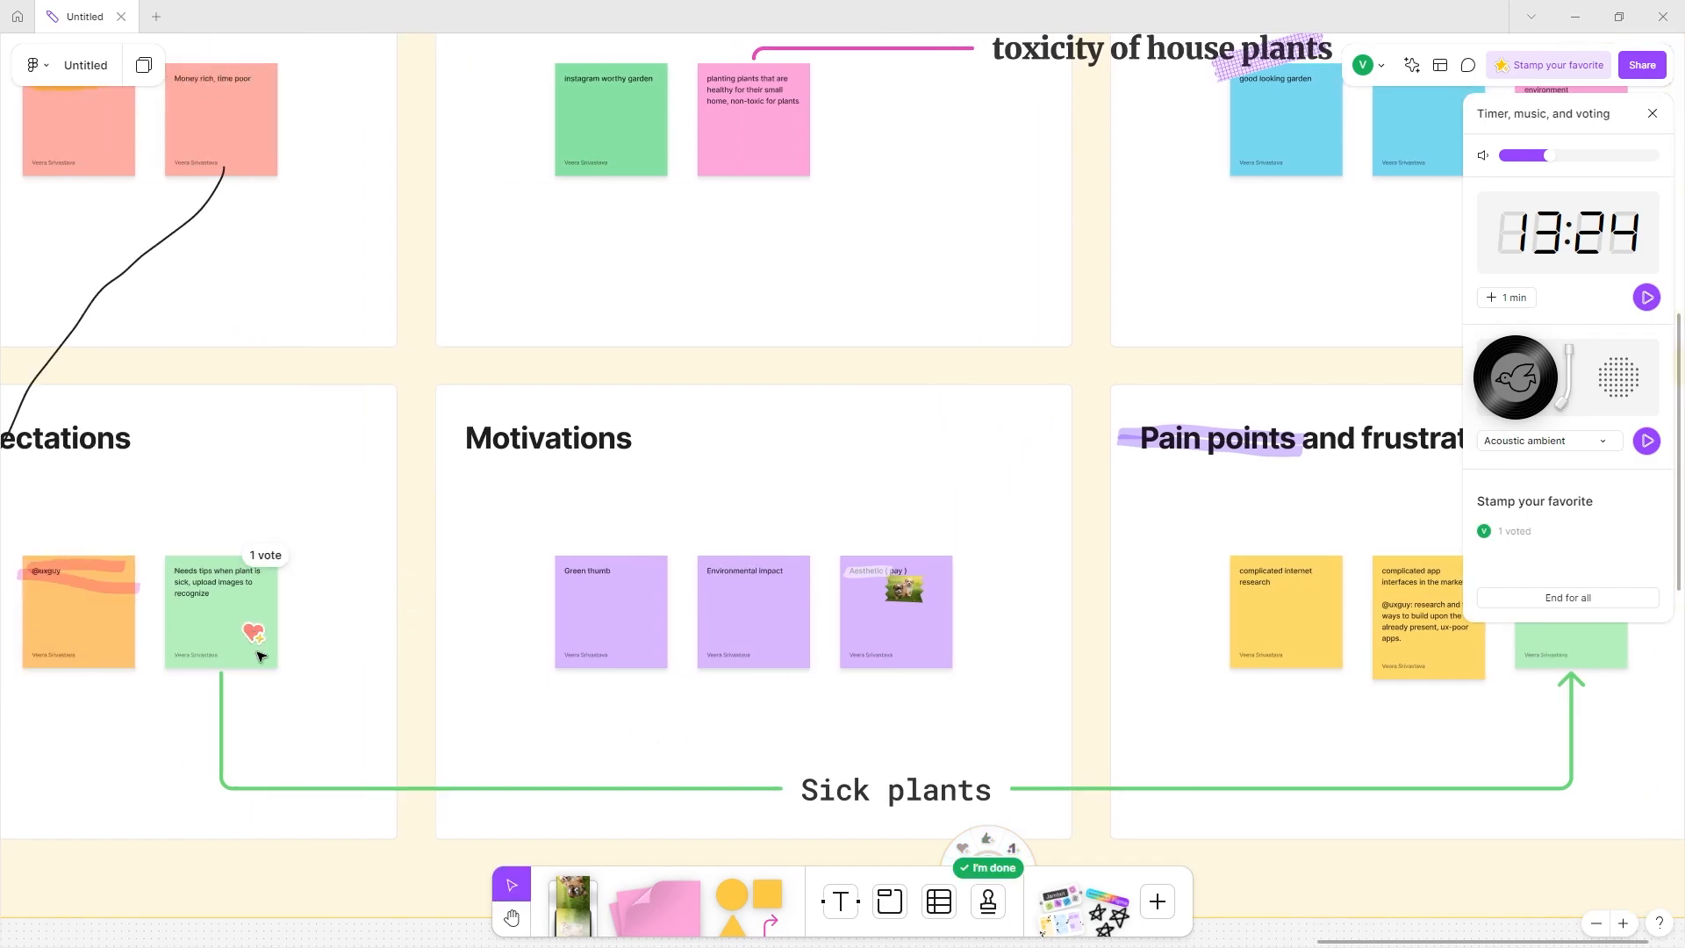
{"action": "left_click", "coordinate": [254, 635]}
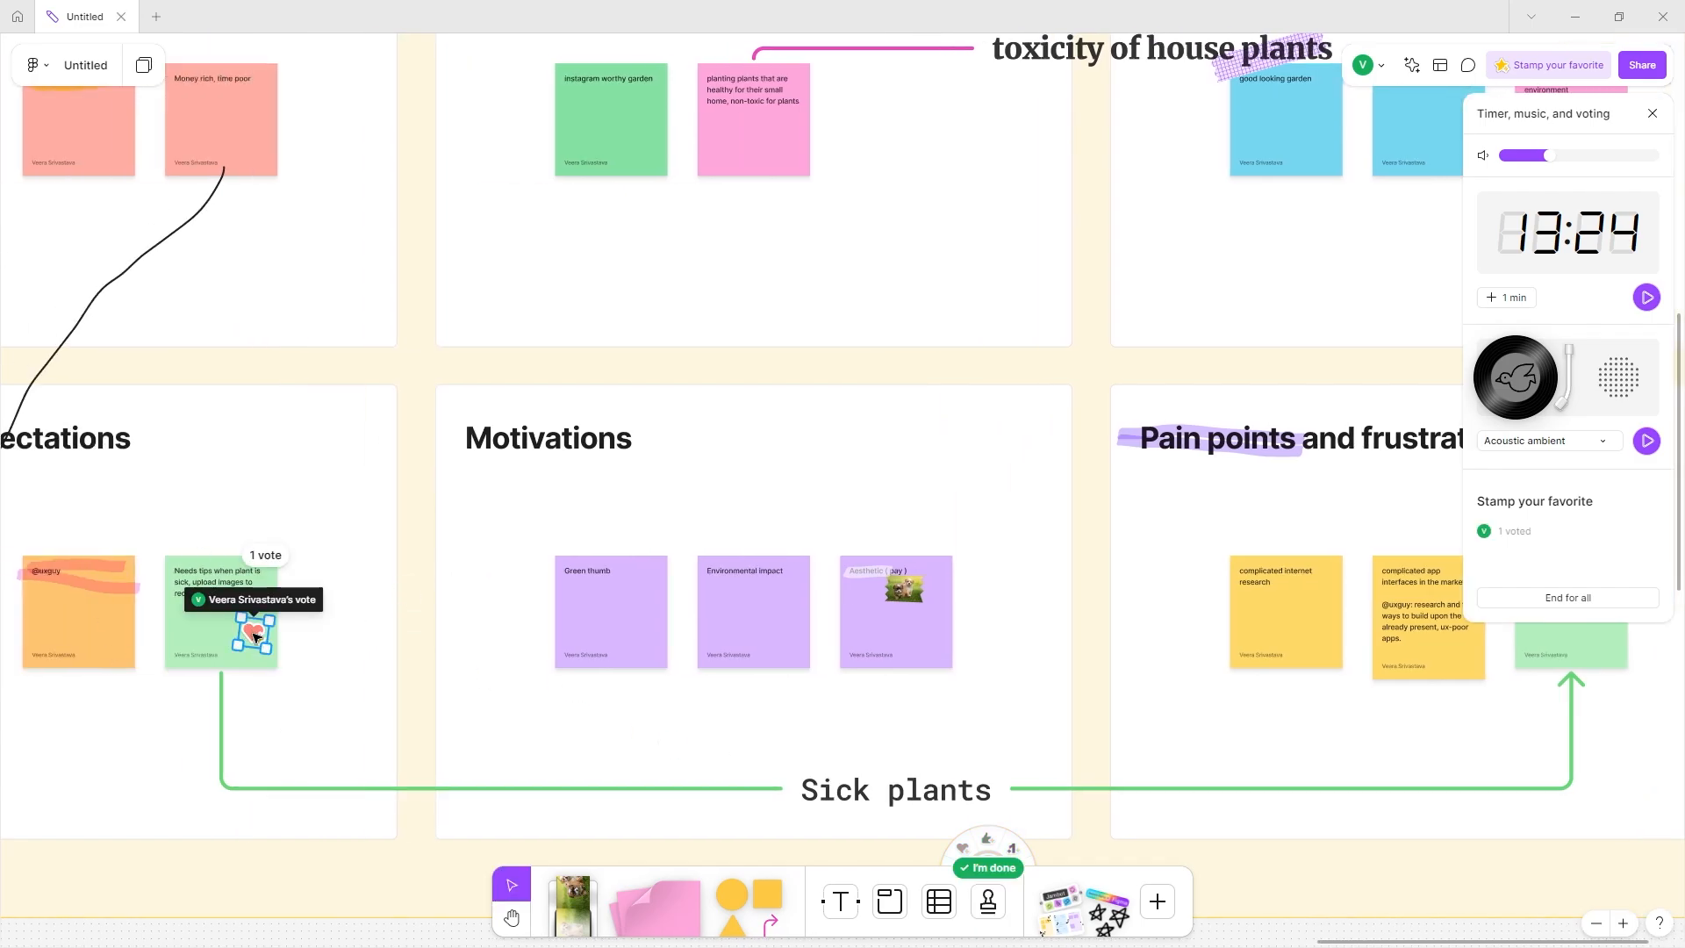
{"action": "scroll", "coordinate": [930, 471], "scroll_direction": "up", "scroll_amount": 3}
Open the 'toxicity of house plants' and 'Sick plants' labels to review their text.
{"action": "double_click", "coordinate": [1106, 292]}
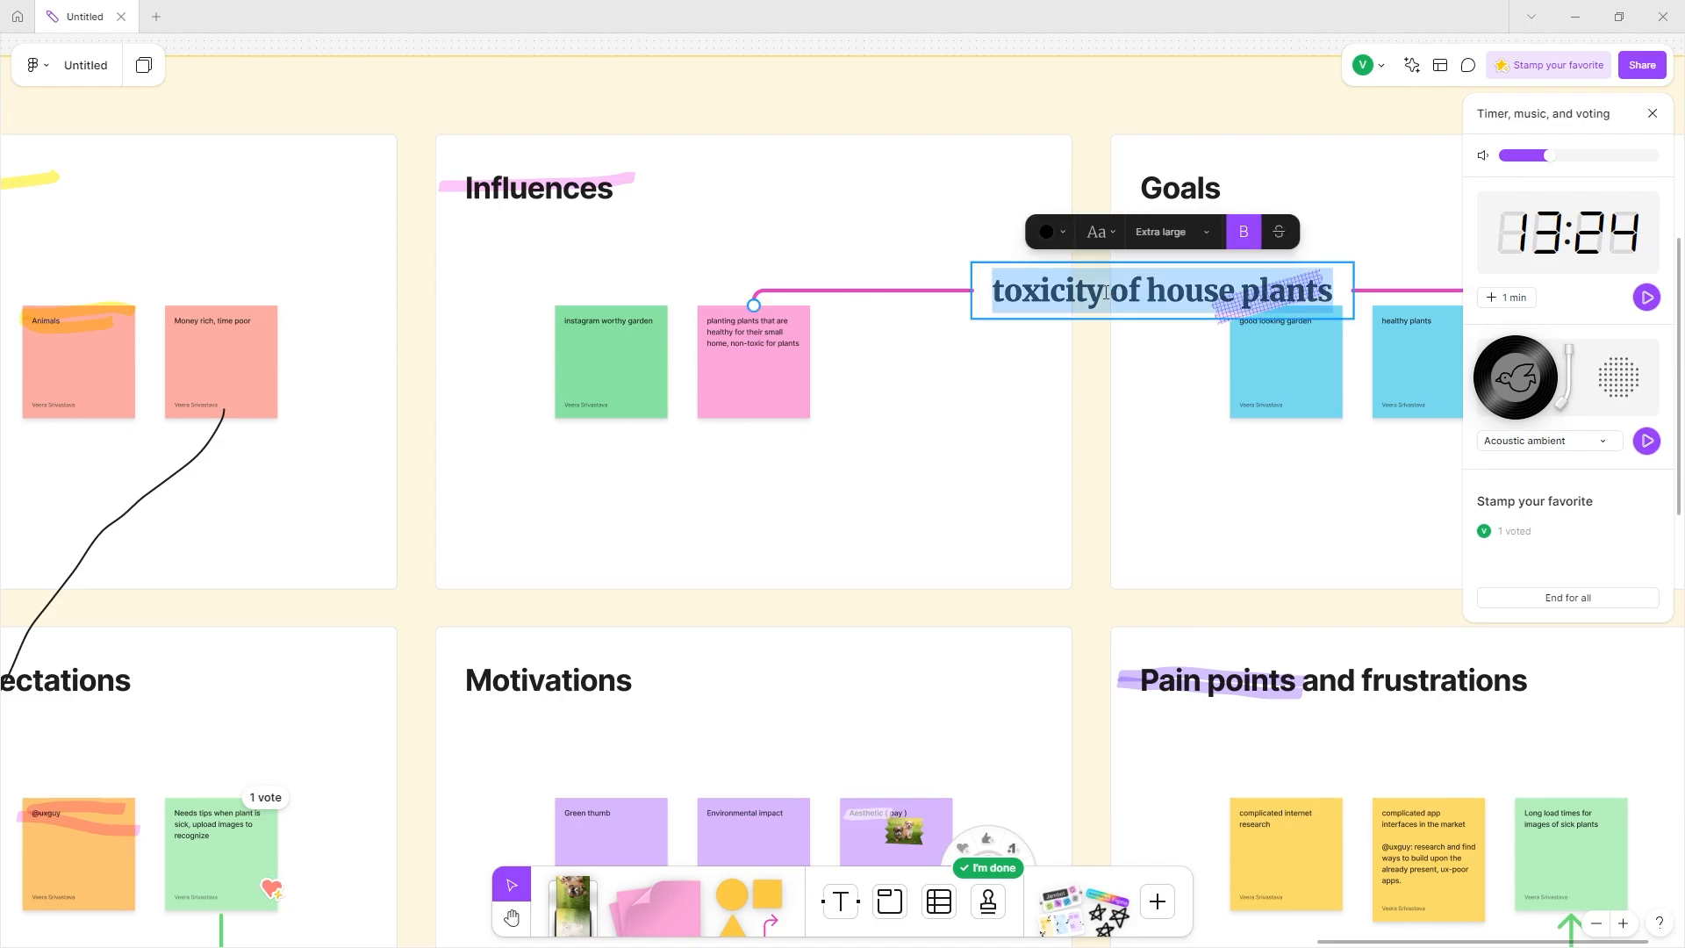
{"action": "scroll", "coordinate": [994, 654], "scroll_direction": "down", "scroll_amount": 4}
{"action": "triple_click", "coordinate": [937, 682]}
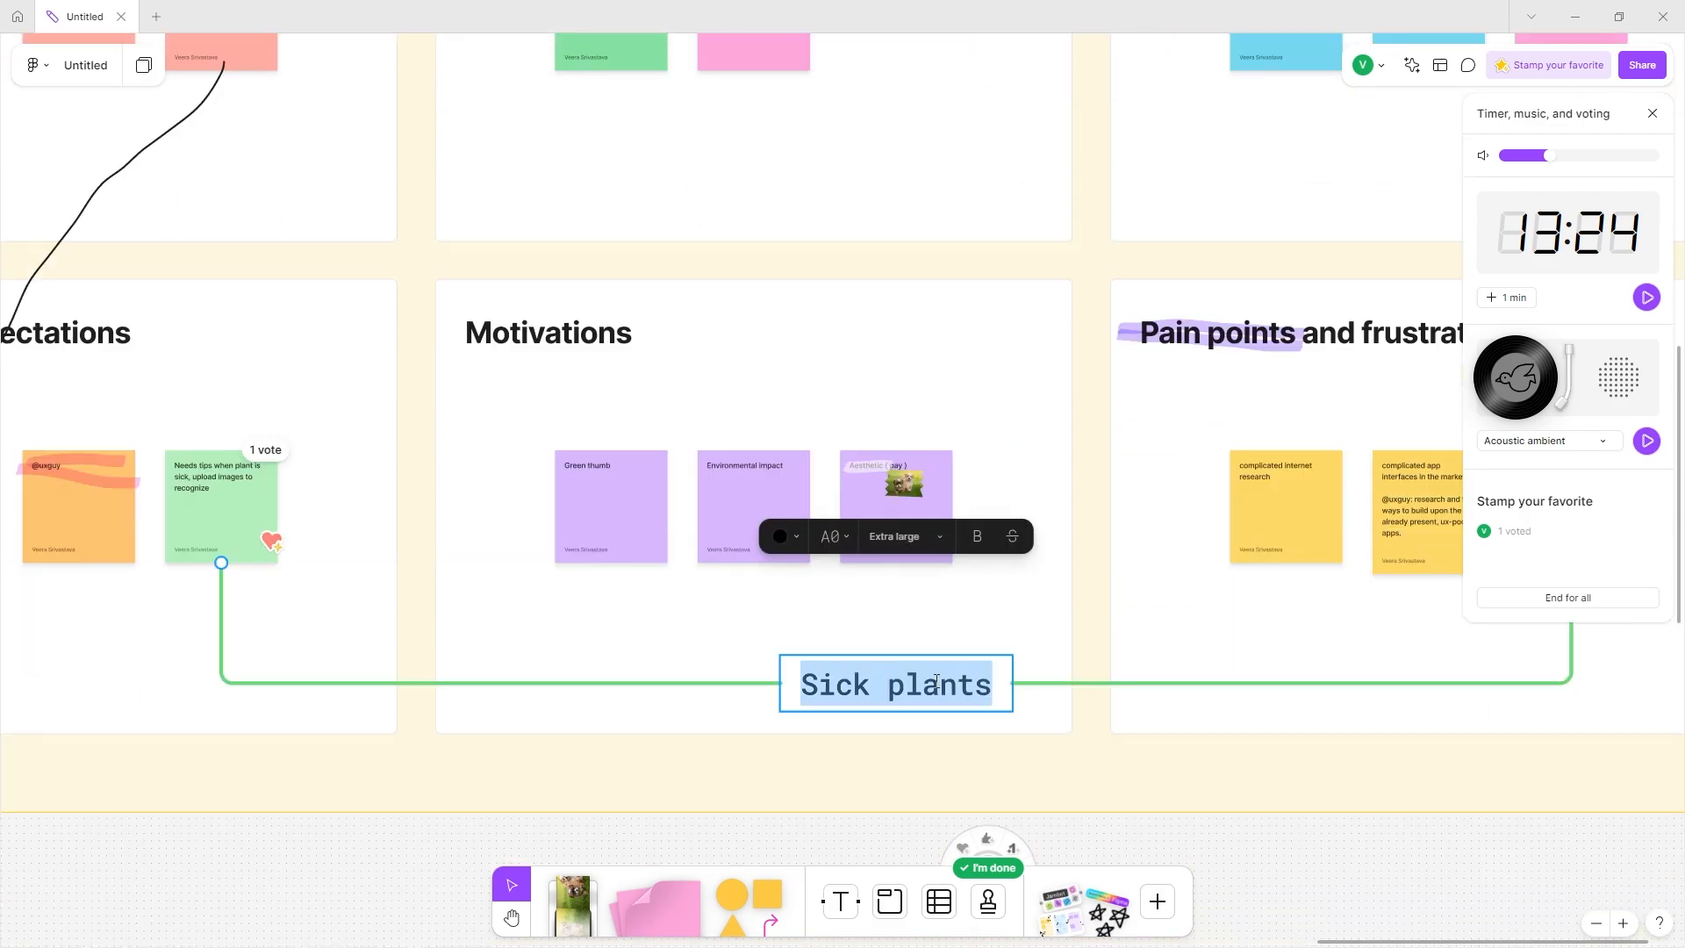
{"action": "scroll", "coordinate": [937, 682], "scroll_direction": "right", "scroll_amount": 5}
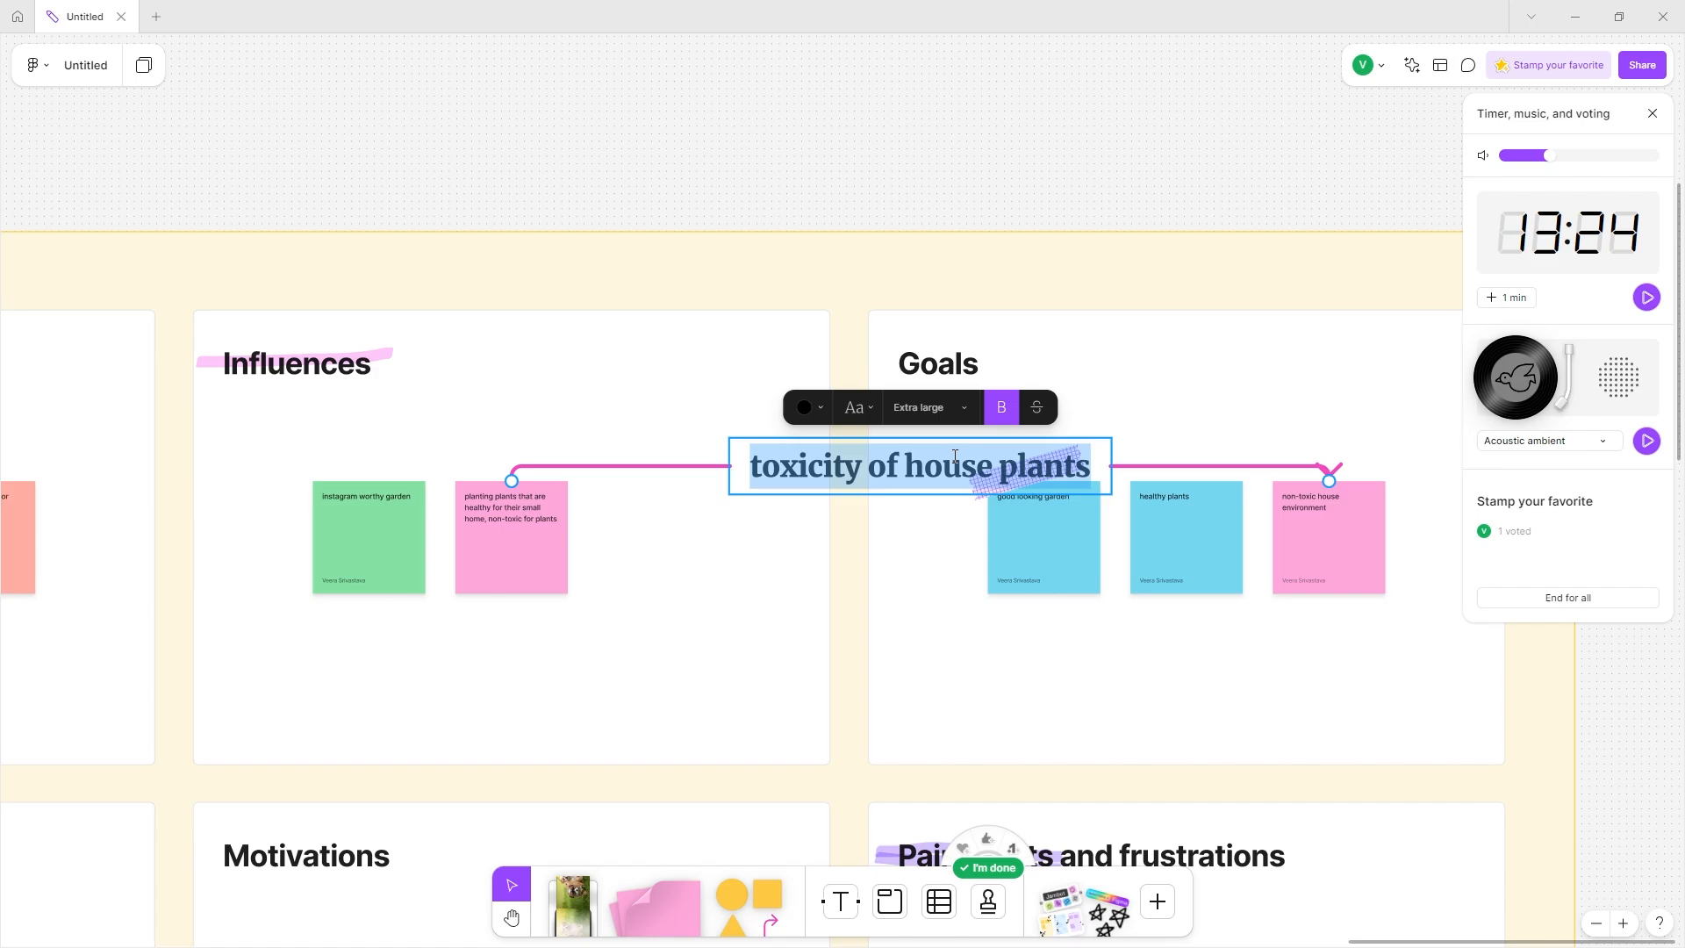
{"action": "scroll", "coordinate": [955, 457], "scroll_direction": "down", "scroll_amount": 5}
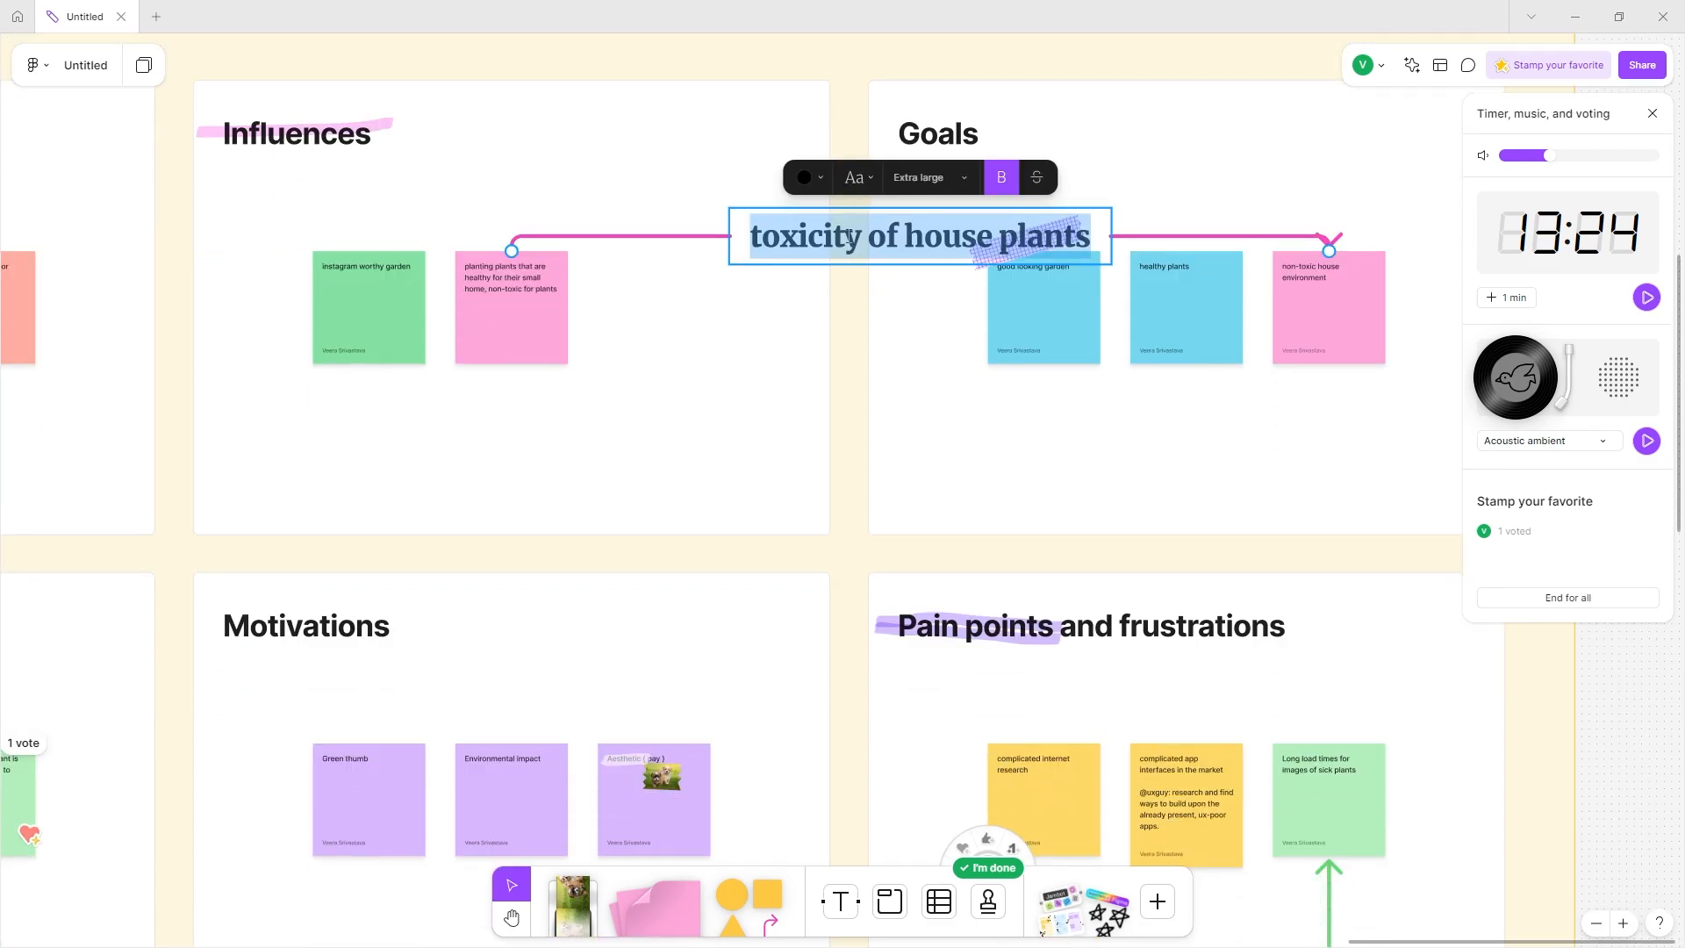
{"action": "scroll", "coordinate": [849, 236], "scroll_direction": "down", "scroll_amount": 6}
{"action": "scroll", "coordinate": [848, 239], "scroll_direction": "down", "scroll_amount": 5}
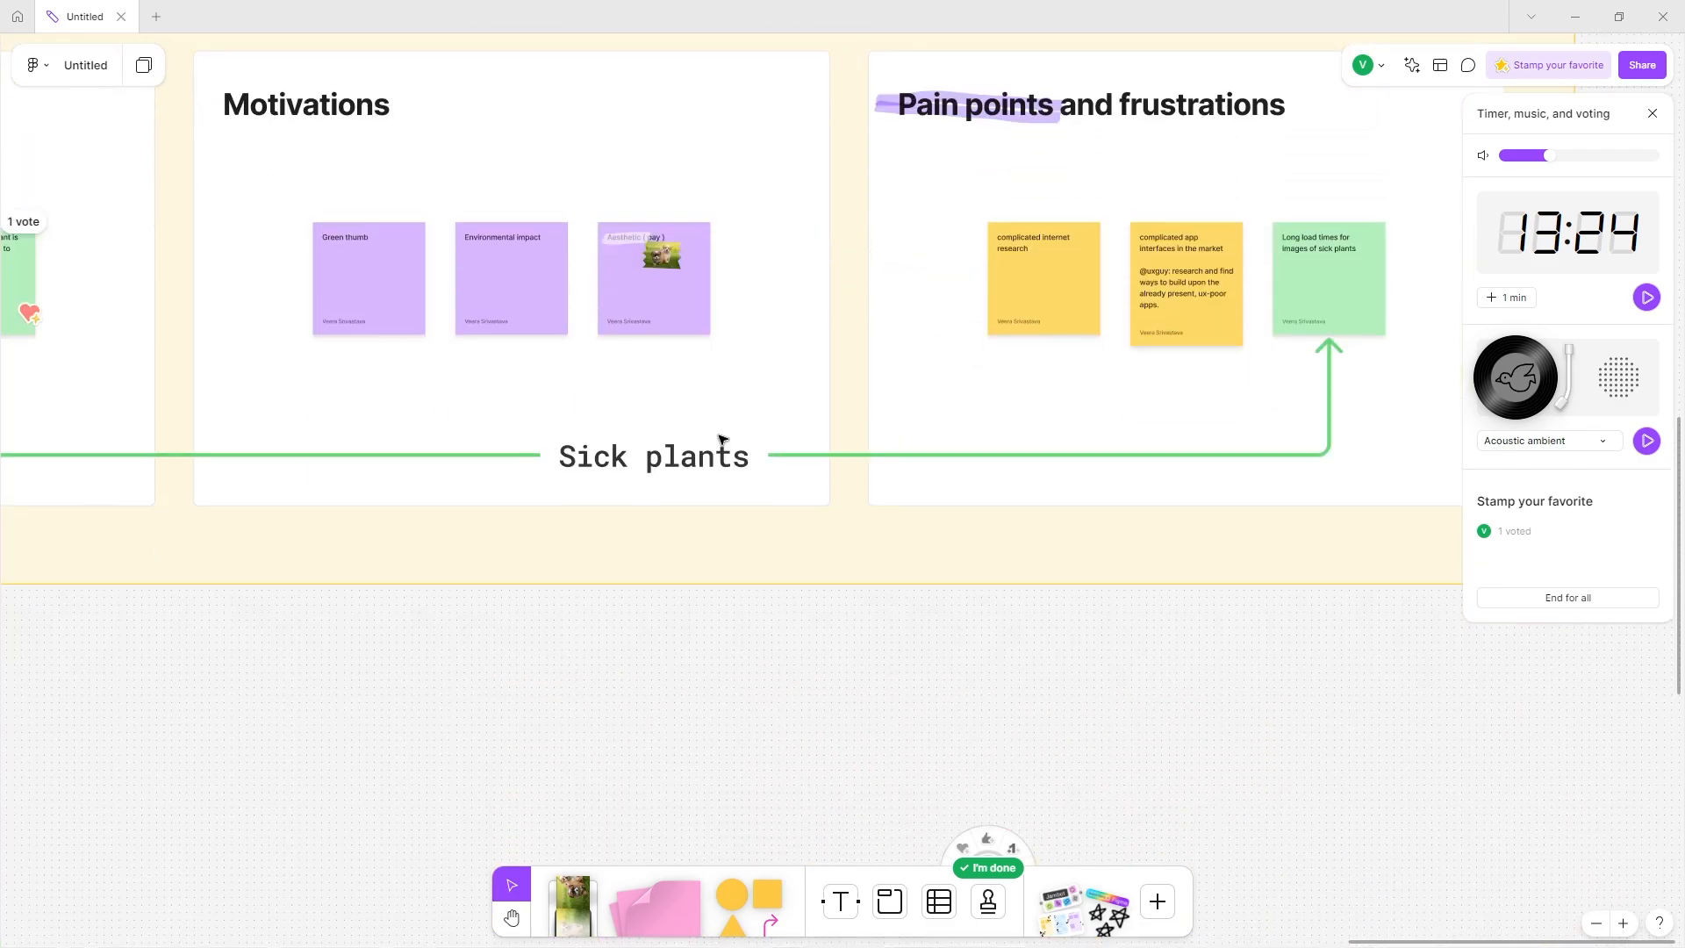
{"action": "double_click", "coordinate": [673, 455]}
{"action": "key", "text": "ctrl+a"}
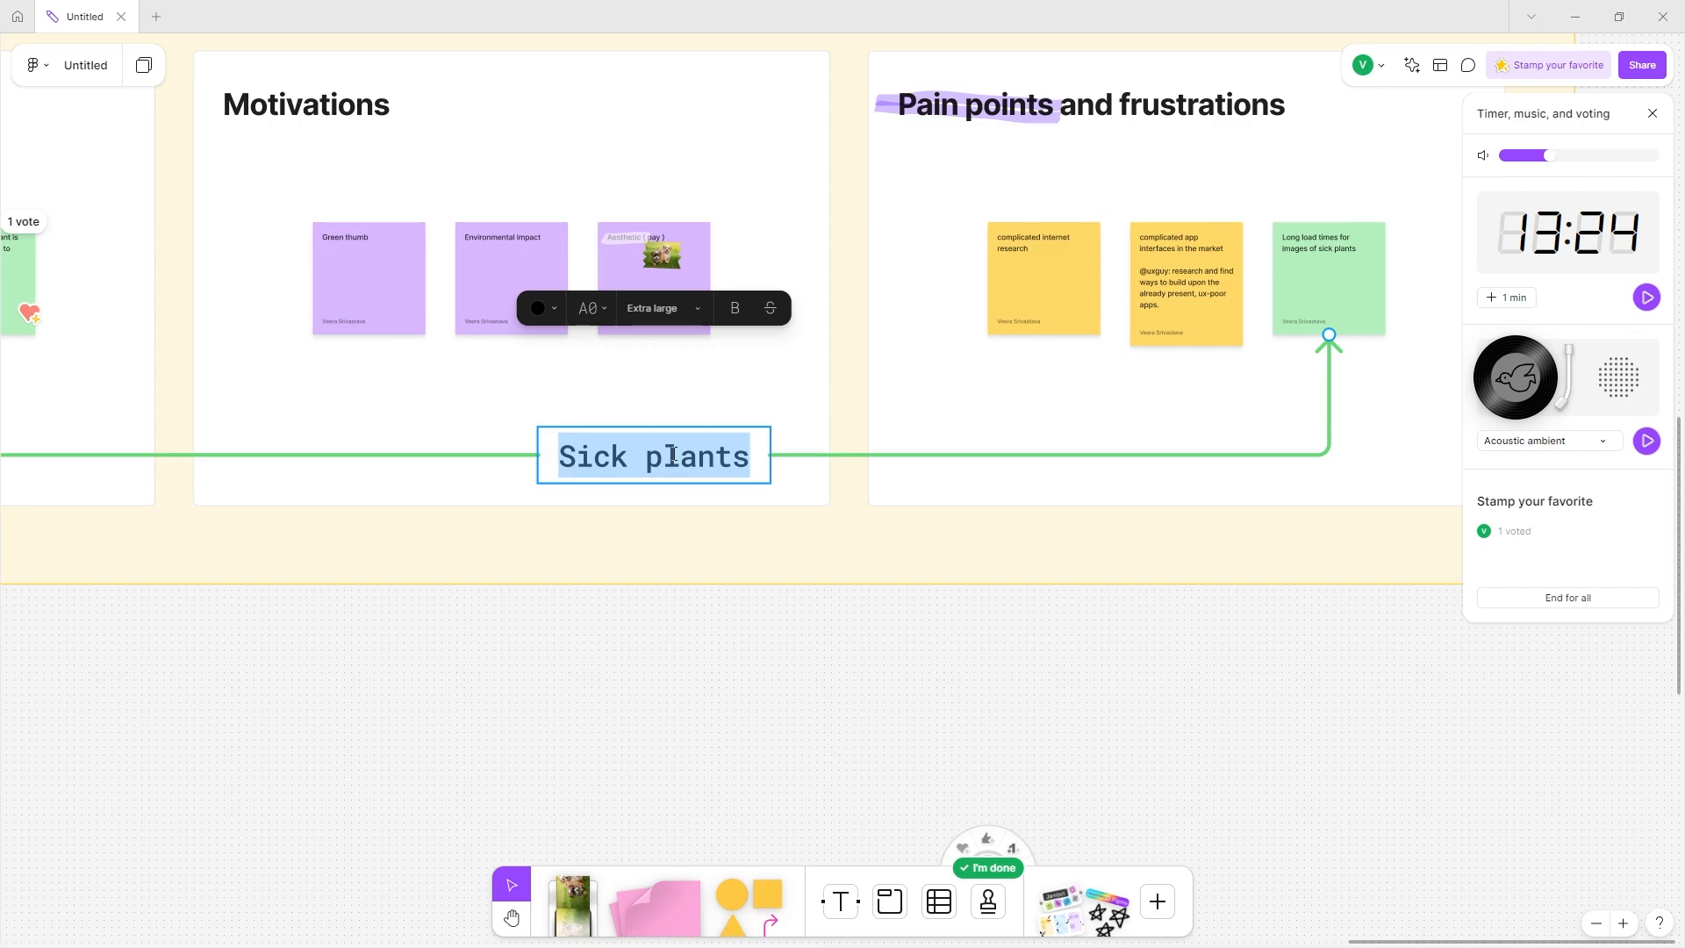
{"action": "scroll", "coordinate": [673, 454], "scroll_direction": "left", "scroll_amount": 1}
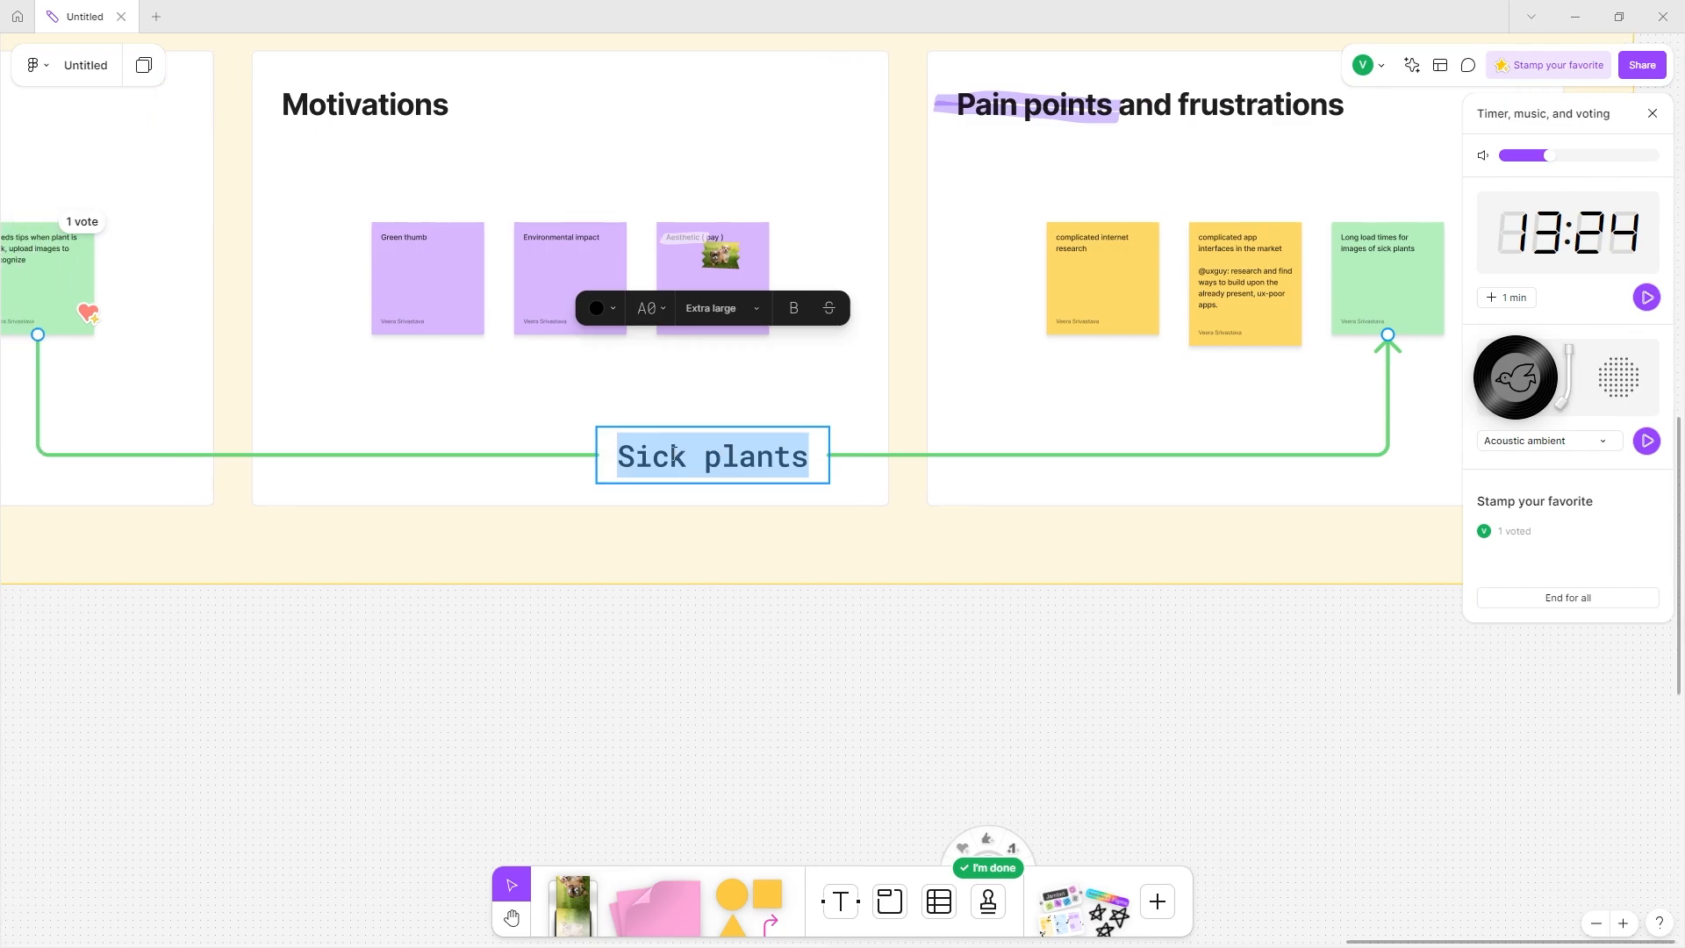
{"action": "scroll", "coordinate": [673, 454], "scroll_direction": "left", "scroll_amount": 2}
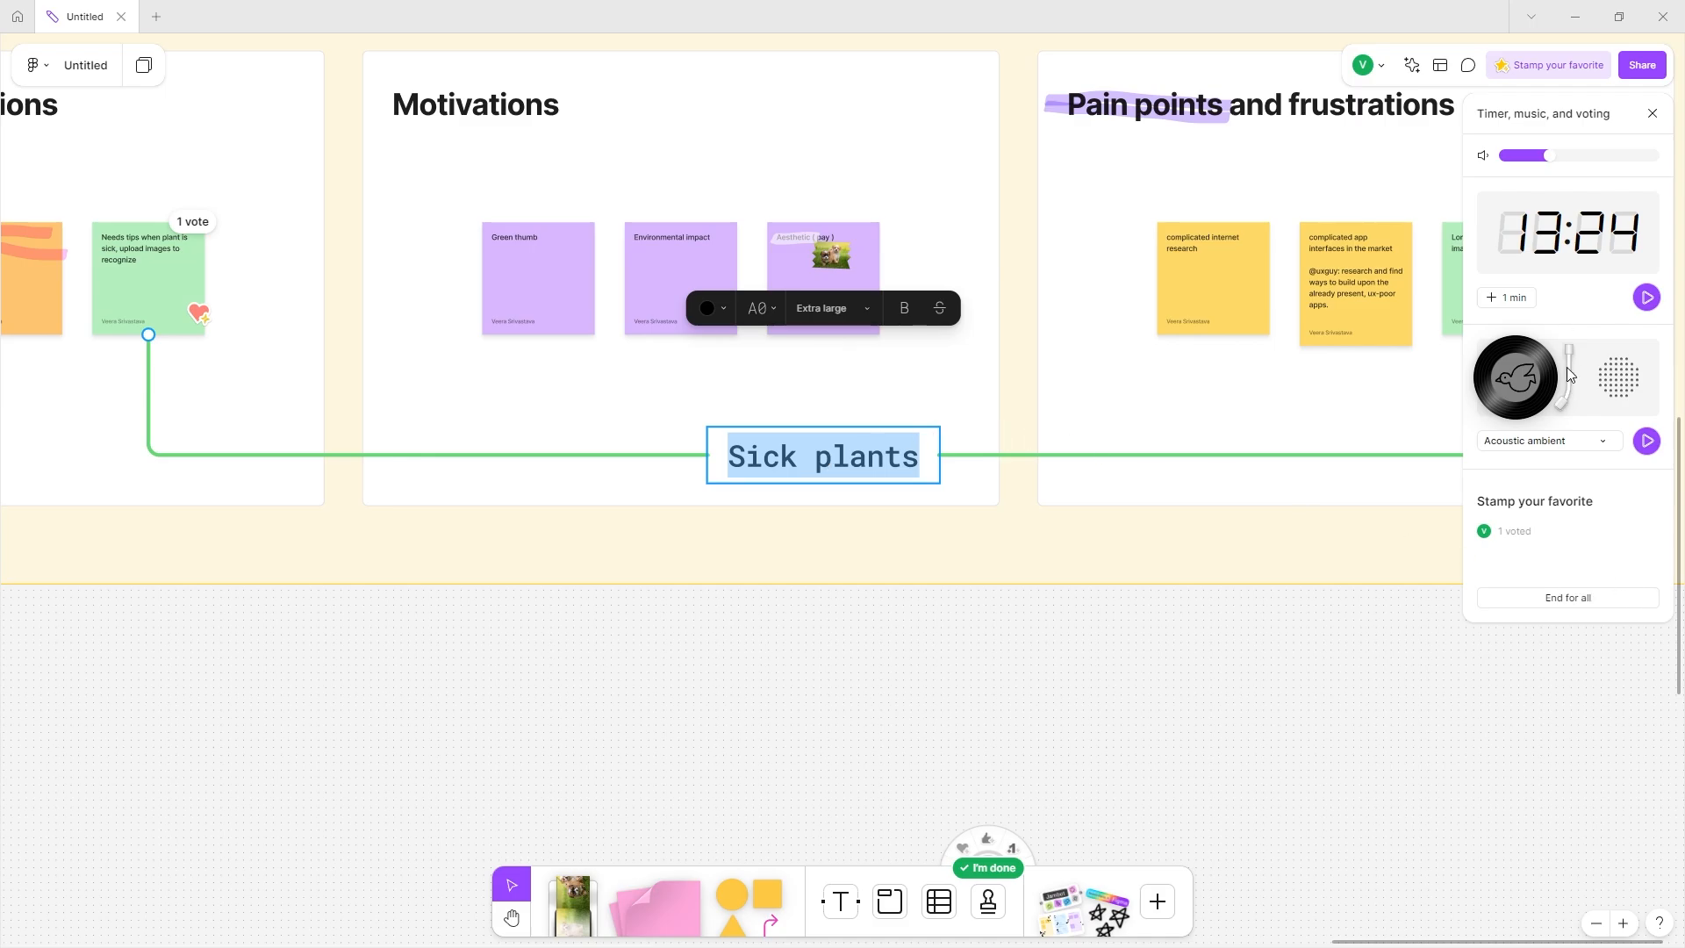
End the vote for all and view results: 'Needs tips when plant is sick' with 1 vote.
{"action": "left_click", "coordinate": [1527, 601]}
{"action": "left_click", "coordinate": [1605, 583]}
{"action": "mouse_move", "coordinate": [1583, 256]}
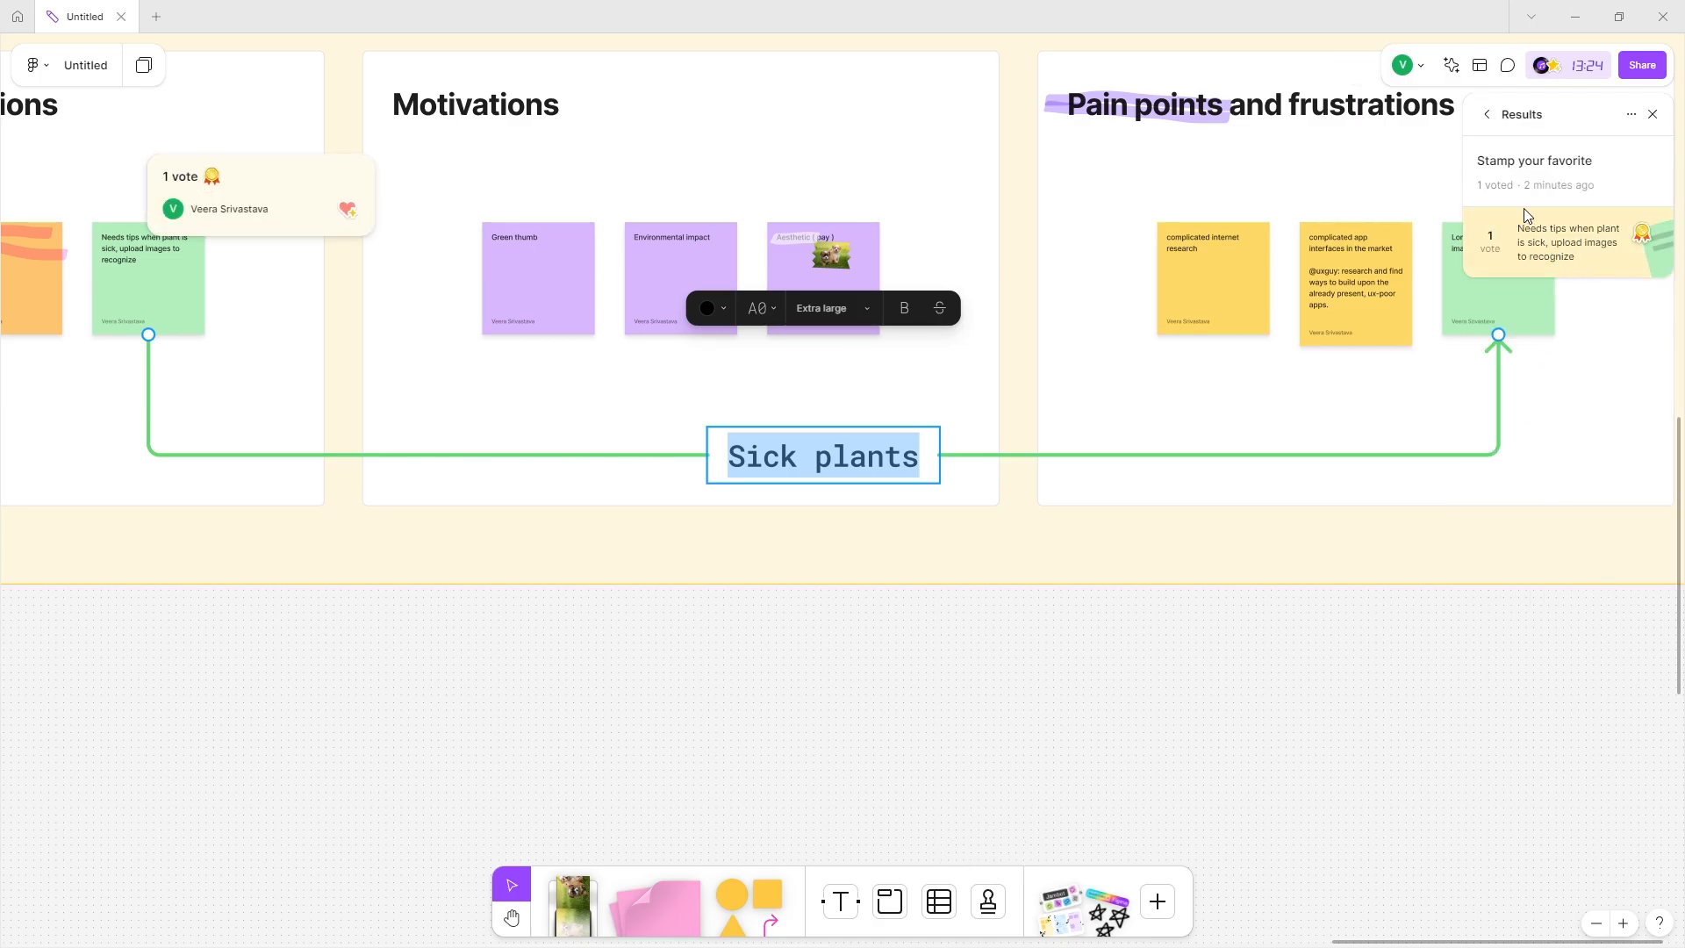